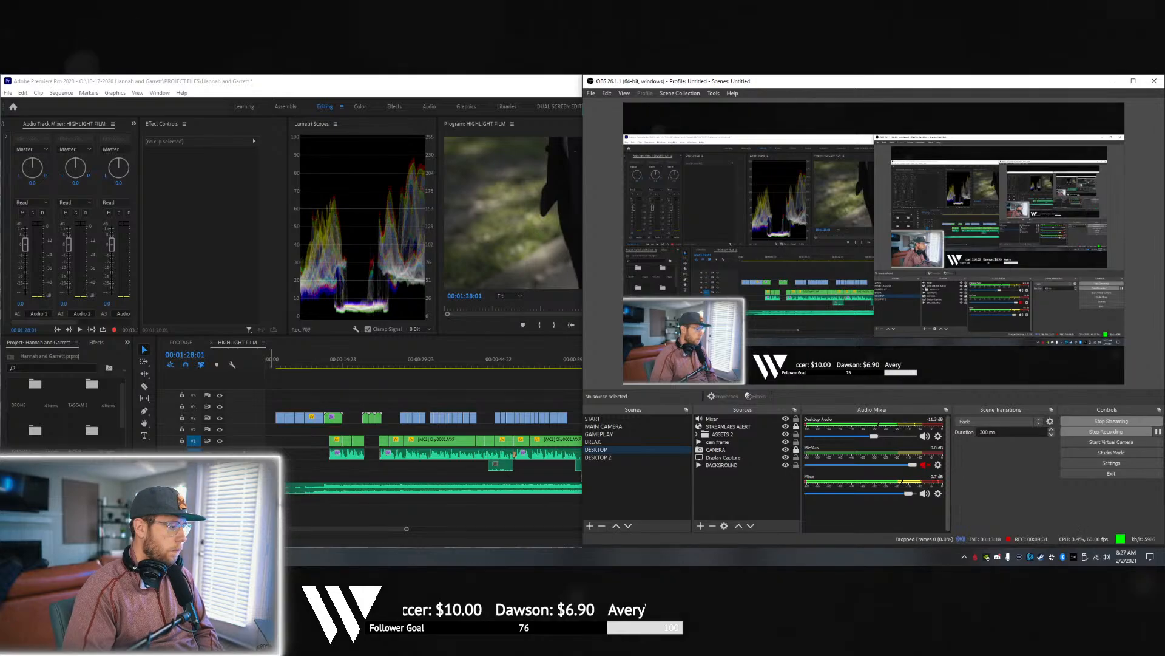
- Lower the volume of the Mixer source in the audio mixer
{"action": "key", "text": "alt+Tab"}
{"action": "key", "text": "alt+Tab"}
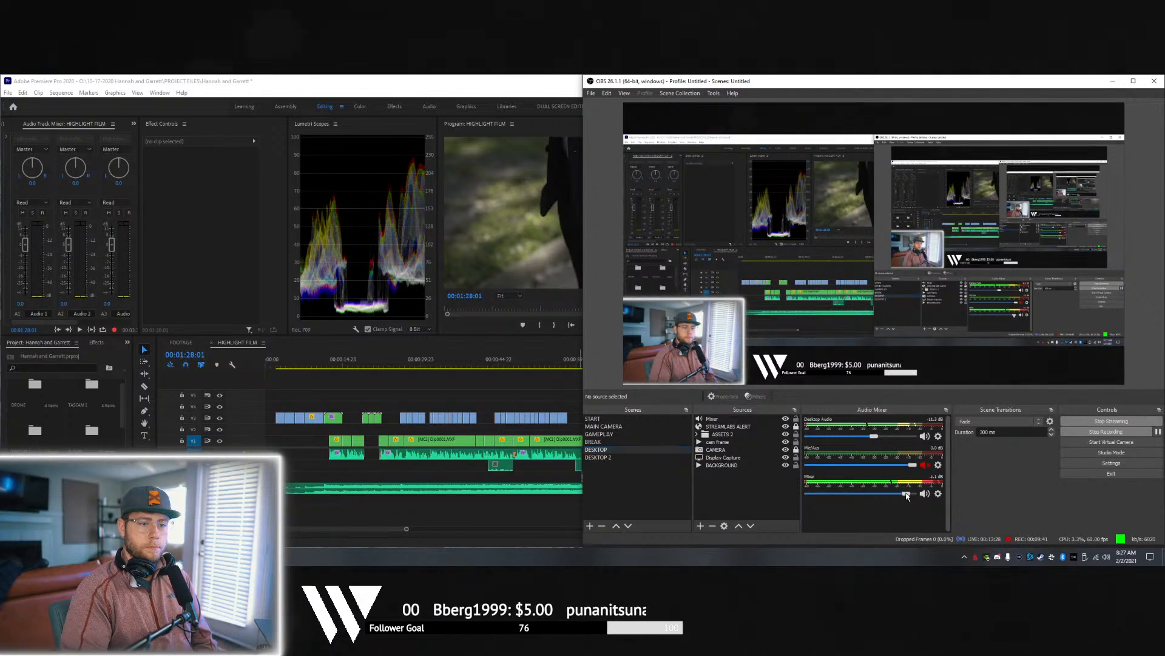
{"action": "left_click_drag", "start_coordinate": [888, 496], "coordinate": [886, 496]}
{"action": "left_click", "coordinate": [938, 494]}
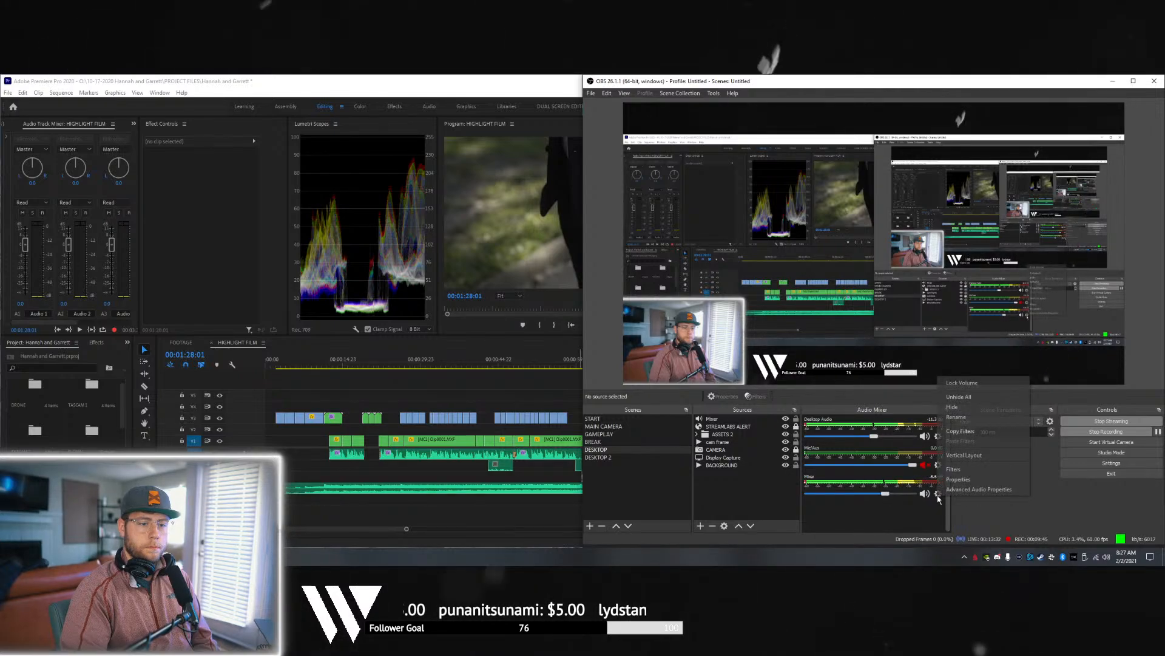
{"action": "left_click", "coordinate": [962, 479]}
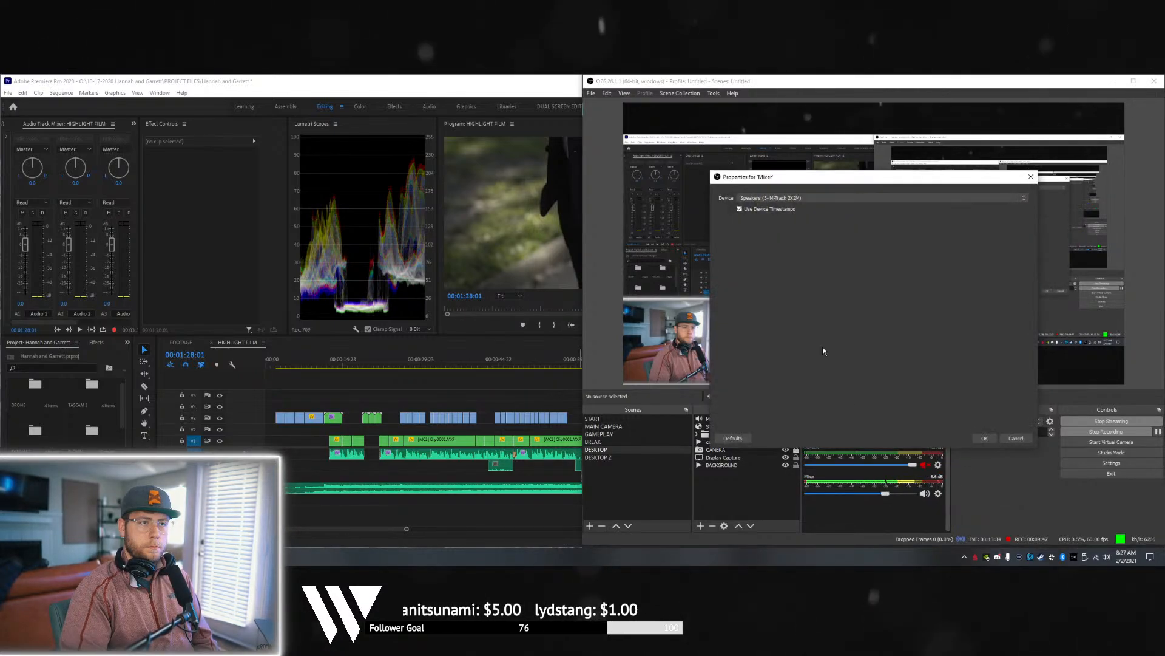
{"action": "left_click", "coordinate": [804, 198]}
{"action": "left_click", "coordinate": [800, 211]}
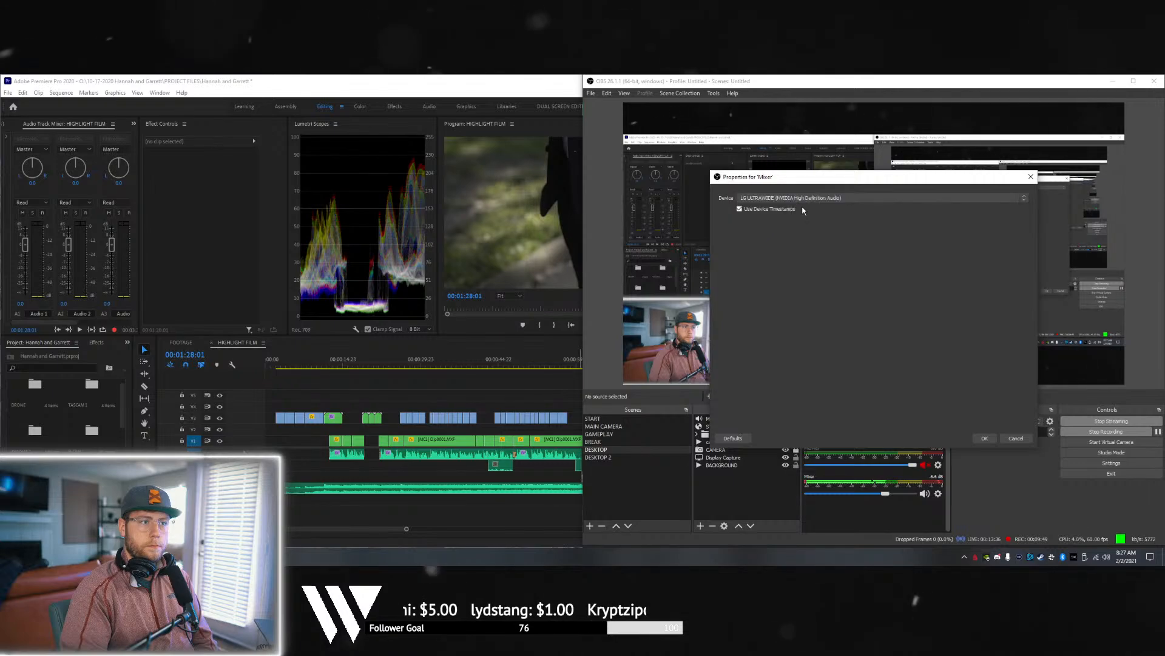
{"action": "left_click", "coordinate": [806, 199]}
{"action": "left_click", "coordinate": [797, 205]}
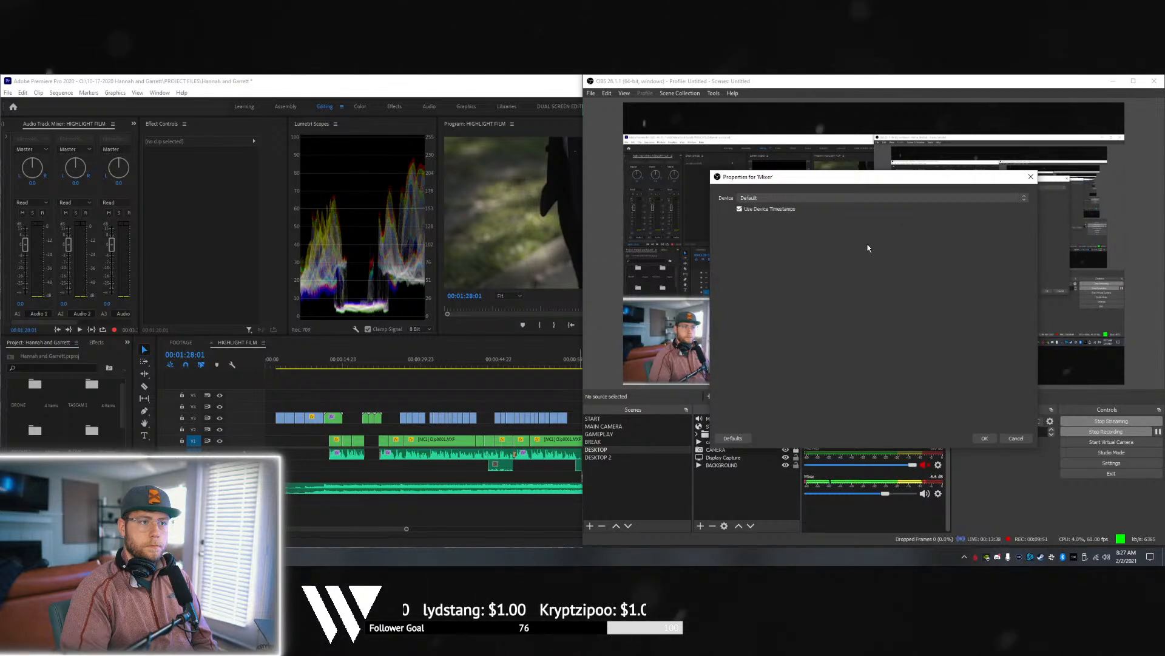
{"action": "left_click", "coordinate": [1016, 438]}
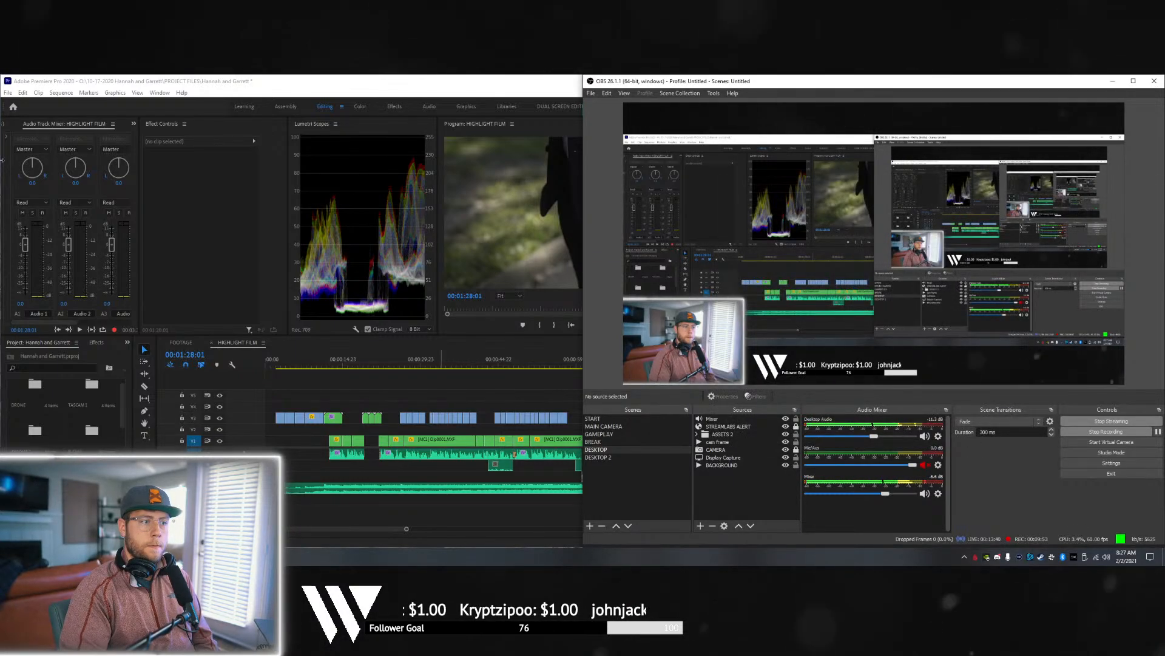
{"action": "left_click", "coordinate": [8, 93]}
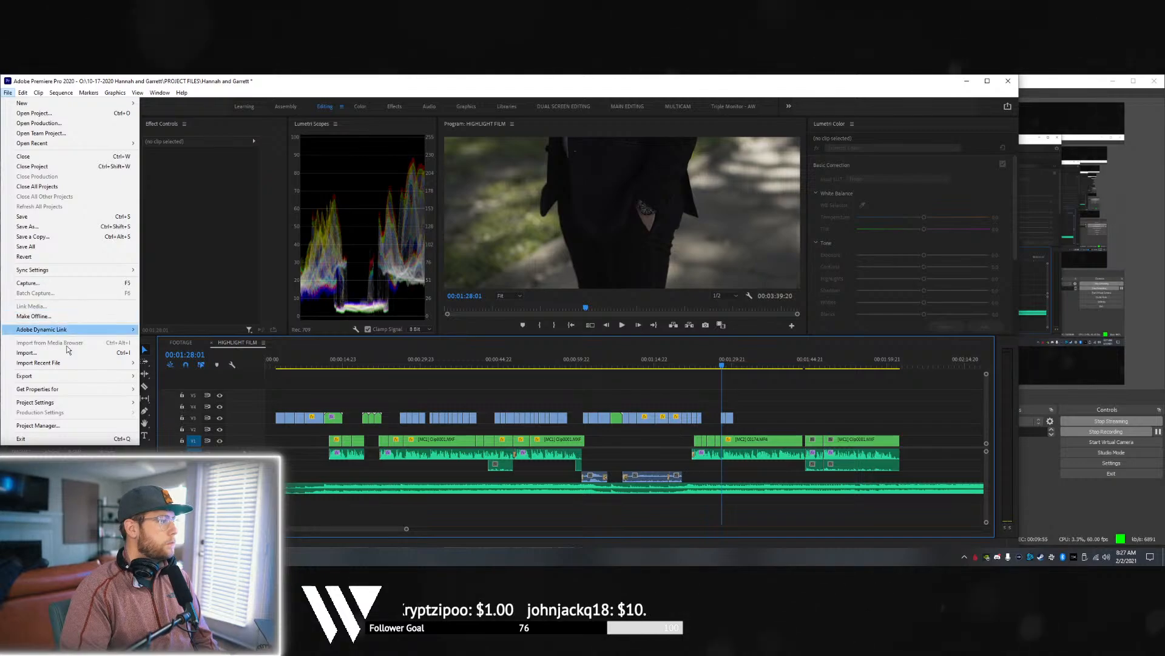
{"action": "mouse_move", "coordinate": [111, 364]}
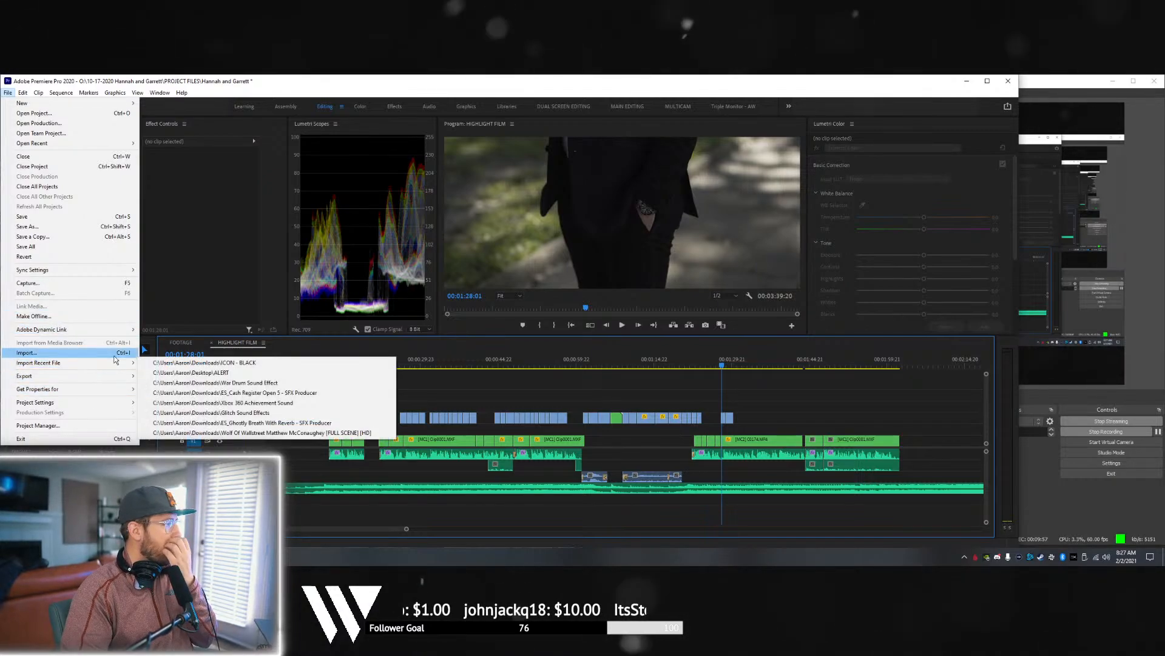
- Switch back to OBS and make DESKTOP 2 the active scene
{"action": "key", "text": "alt+Tab"}
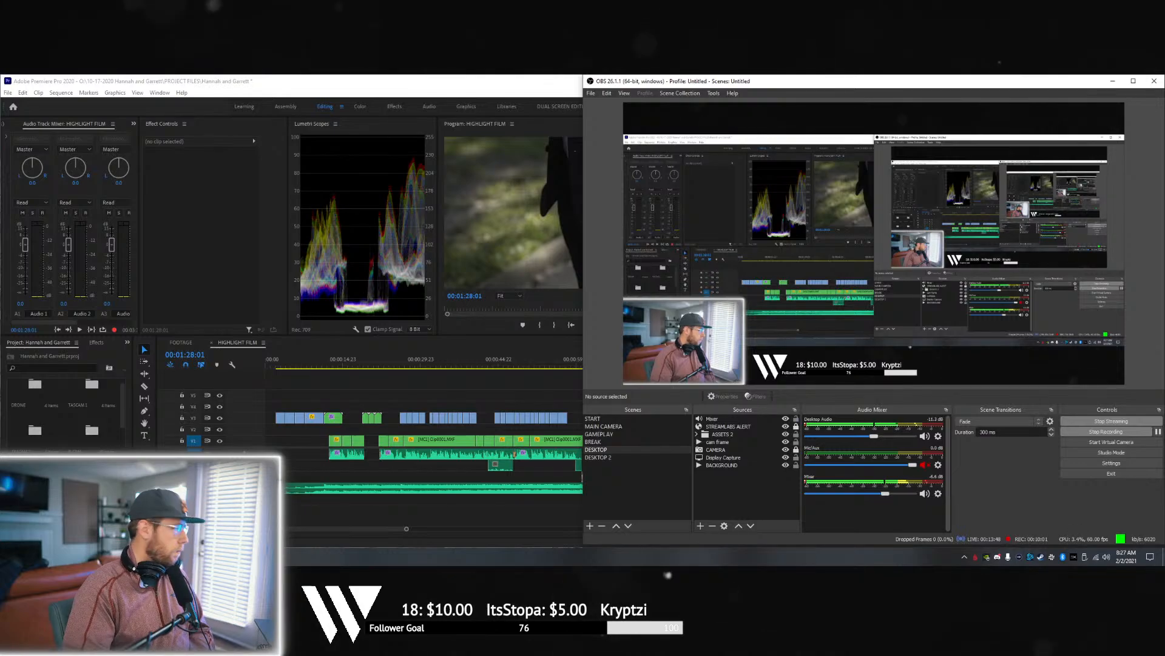
{"action": "left_click", "coordinate": [630, 459]}
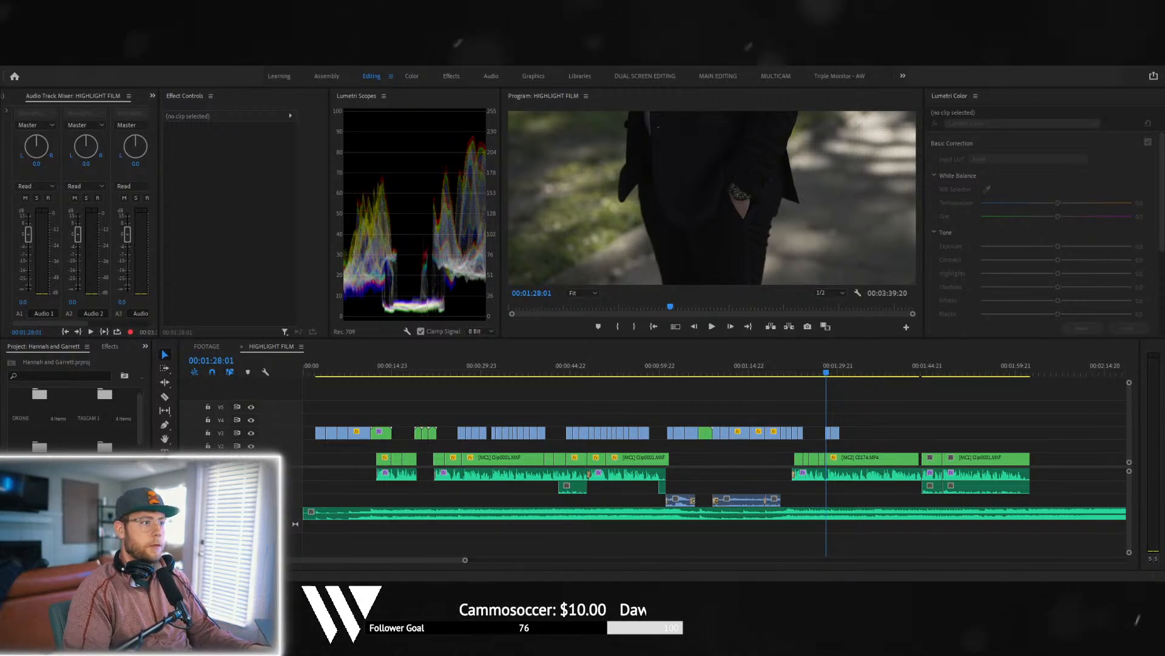
- Scrub and play the first minute of the HIGHLIGHT FILM sequence to review the edit
{"action": "left_click", "coordinate": [326, 374]}
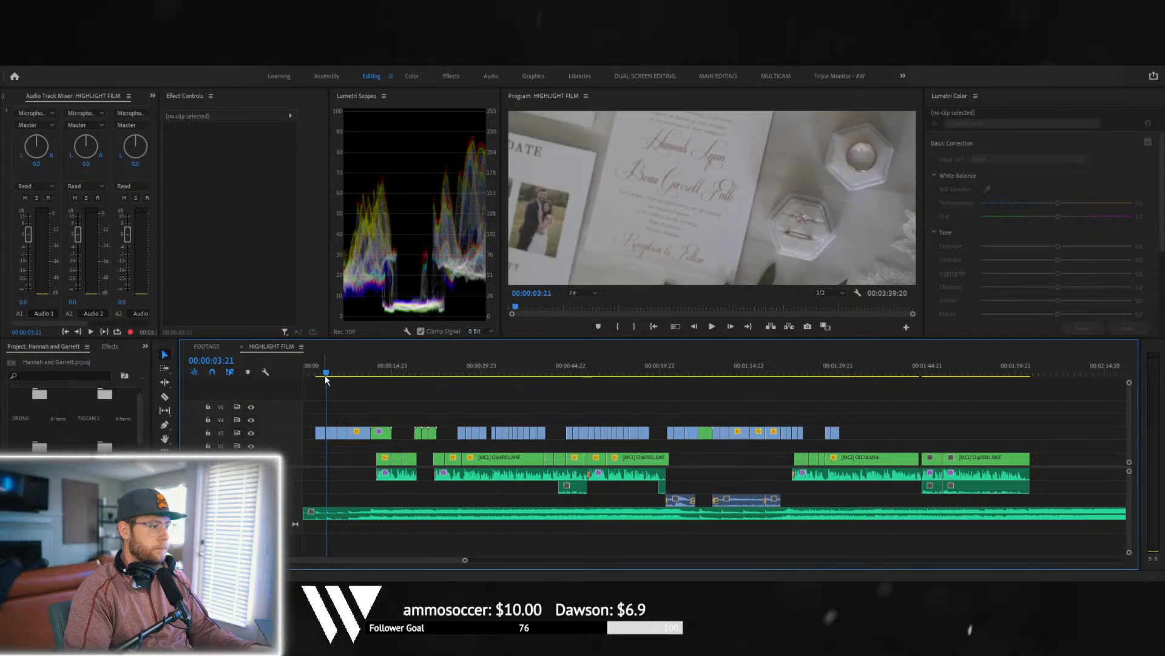
{"action": "left_click", "coordinate": [323, 374]}
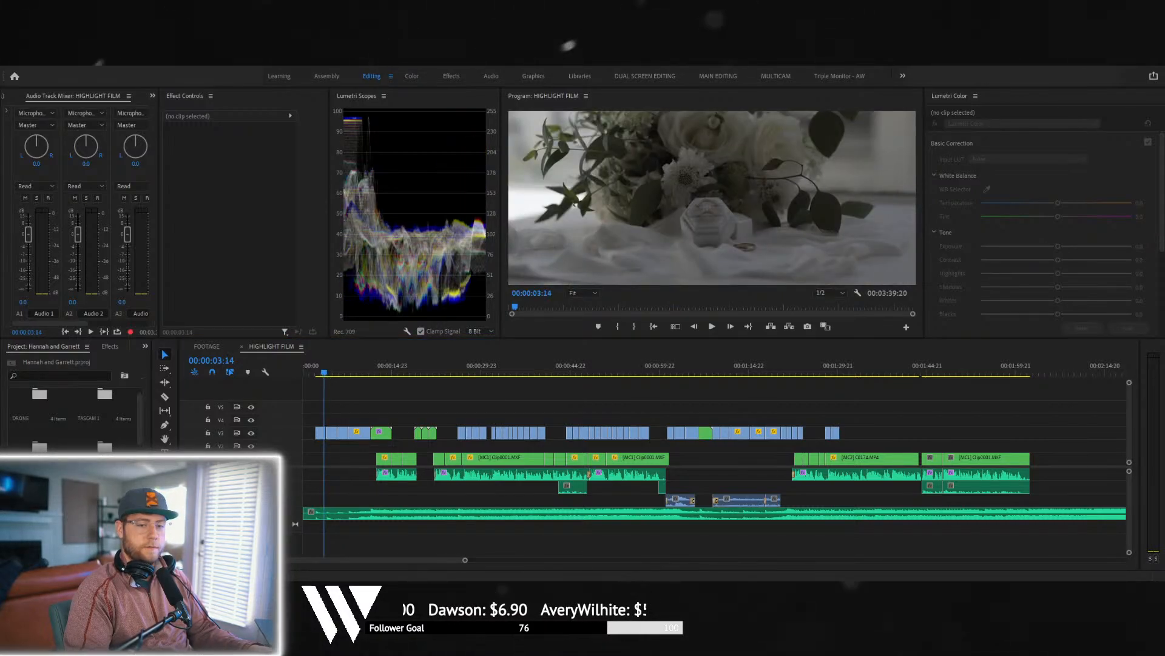
{"action": "left_click_drag", "start_coordinate": [345, 368], "coordinate": [267, 372]}
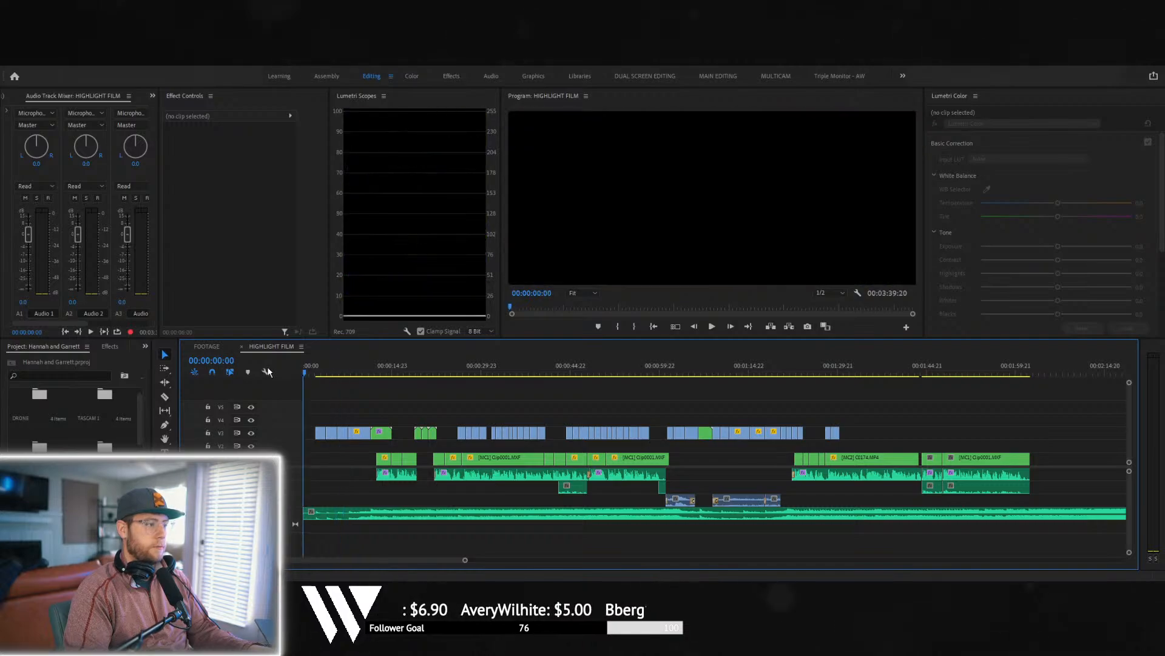
{"action": "left_click", "coordinate": [381, 374]}
{"action": "left_click", "coordinate": [384, 457]}
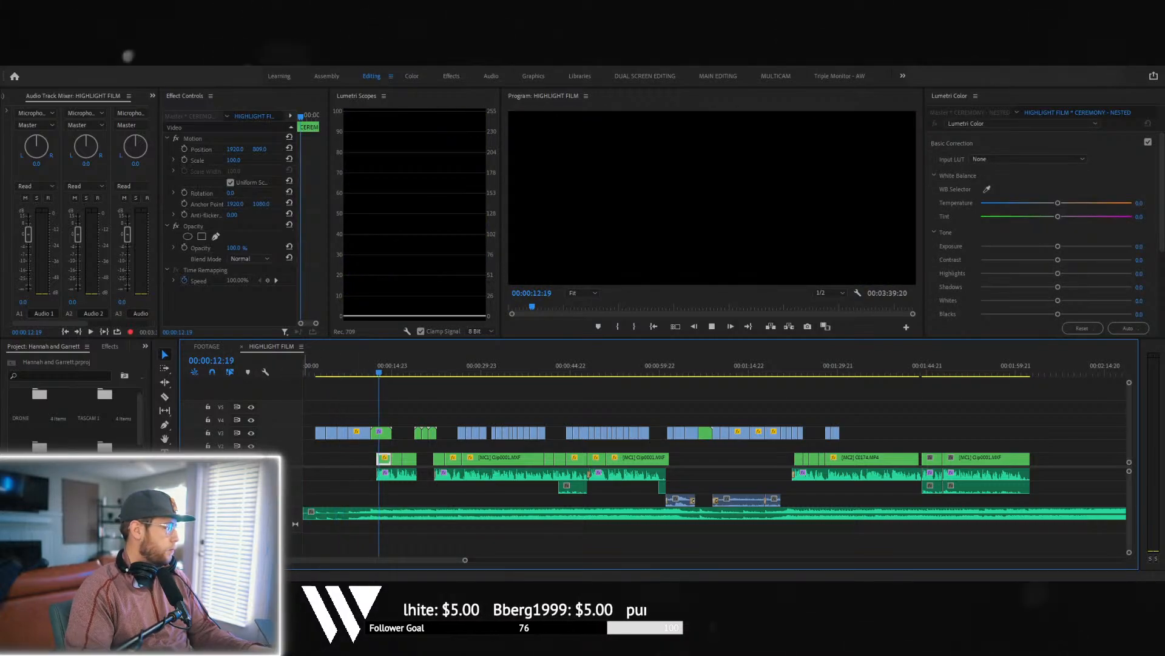
{"action": "key", "text": "space"}
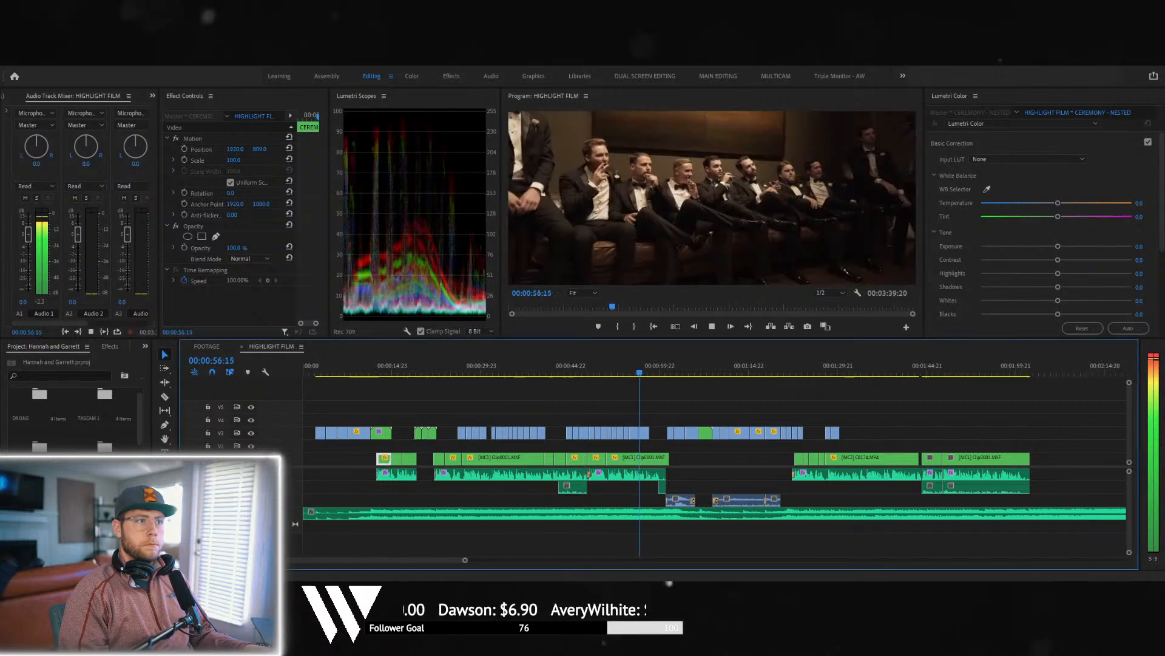
{"action": "left_click", "coordinate": [712, 326]}
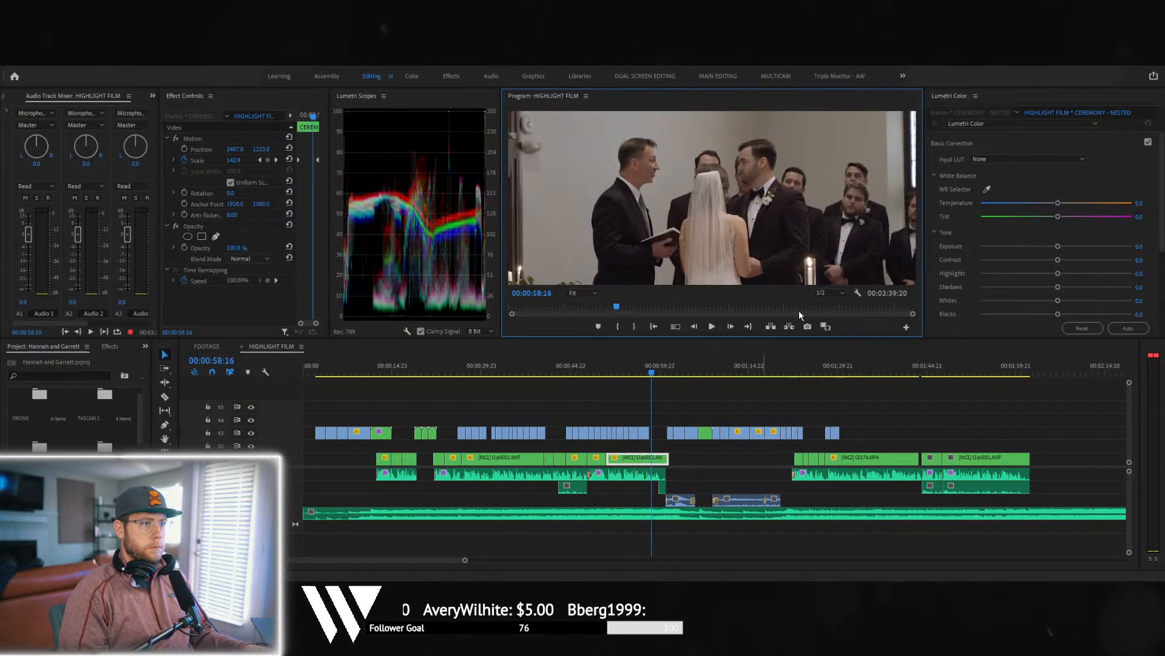
{"action": "key", "text": "space"}
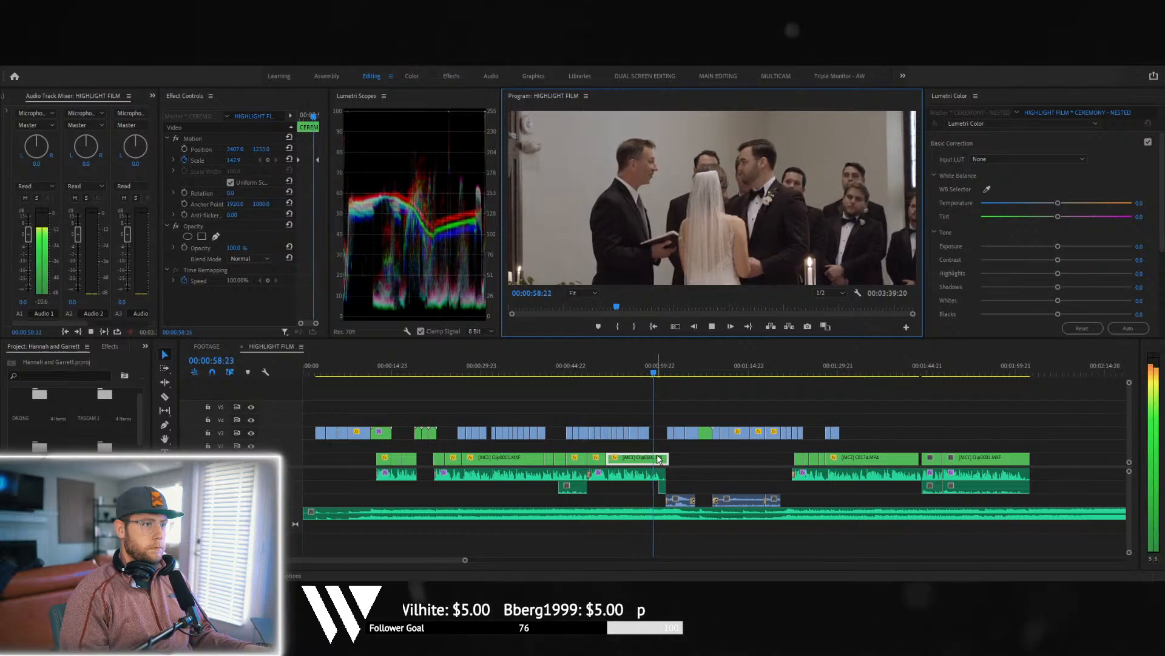
{"action": "key", "text": "space"}
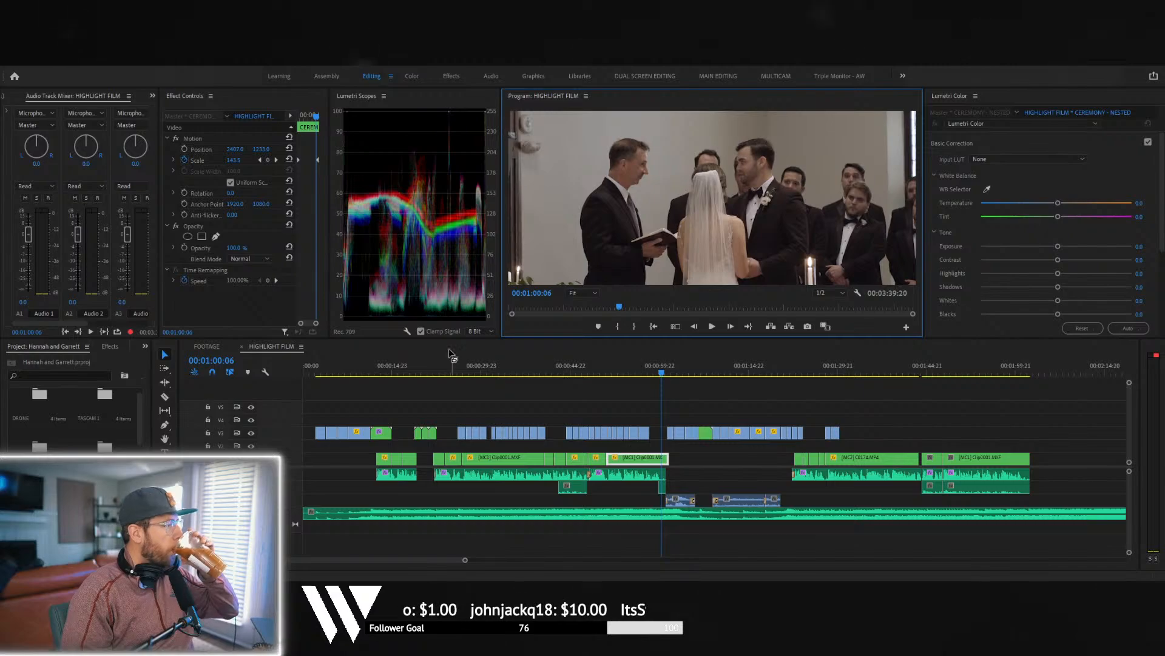
- Replay the sequence from its start and stop at 00:01:22:21, on the shot of the groom standing on the tree-lined path
{"action": "key", "text": "Home"}
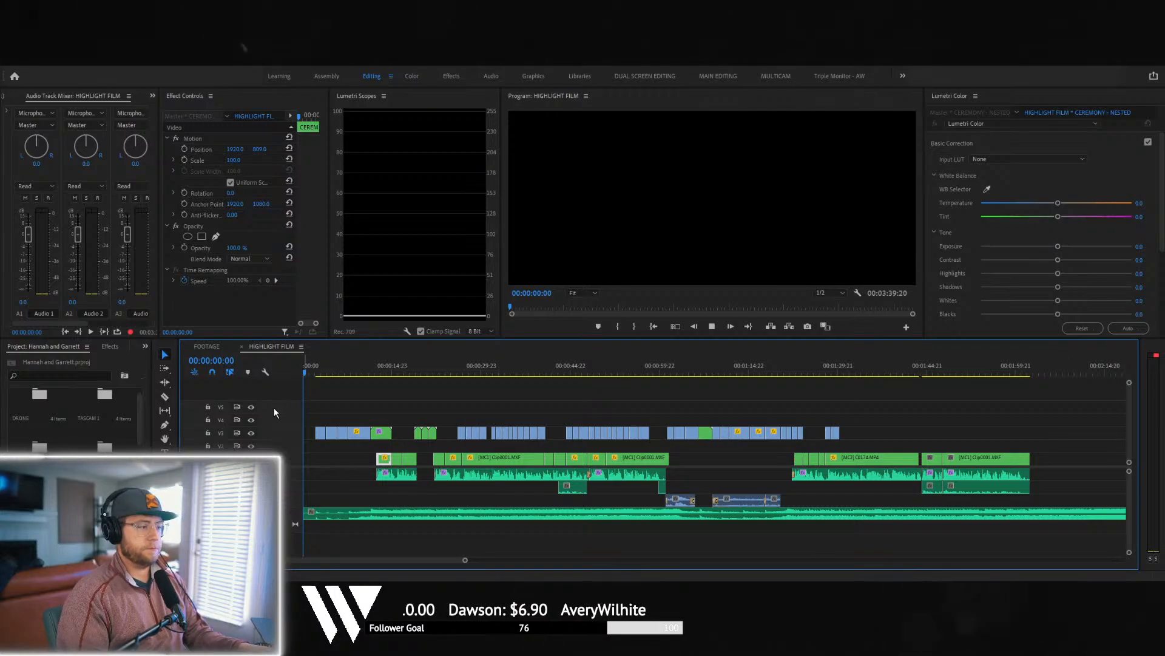
{"action": "key", "text": "space"}
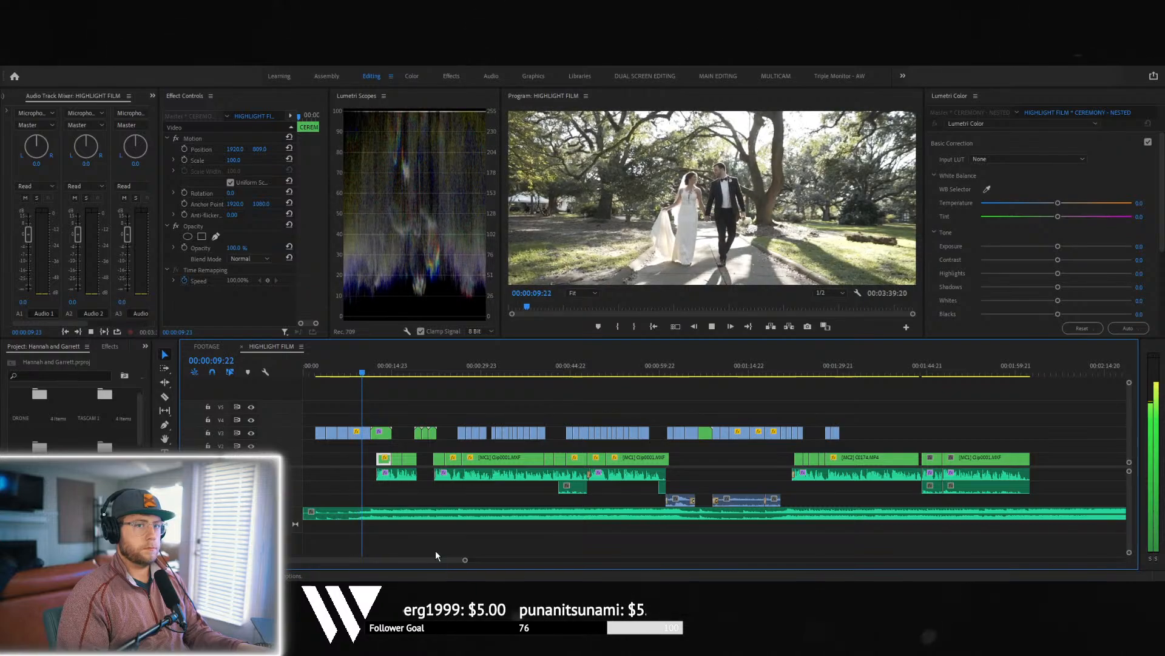
{"action": "key", "text": "space"}
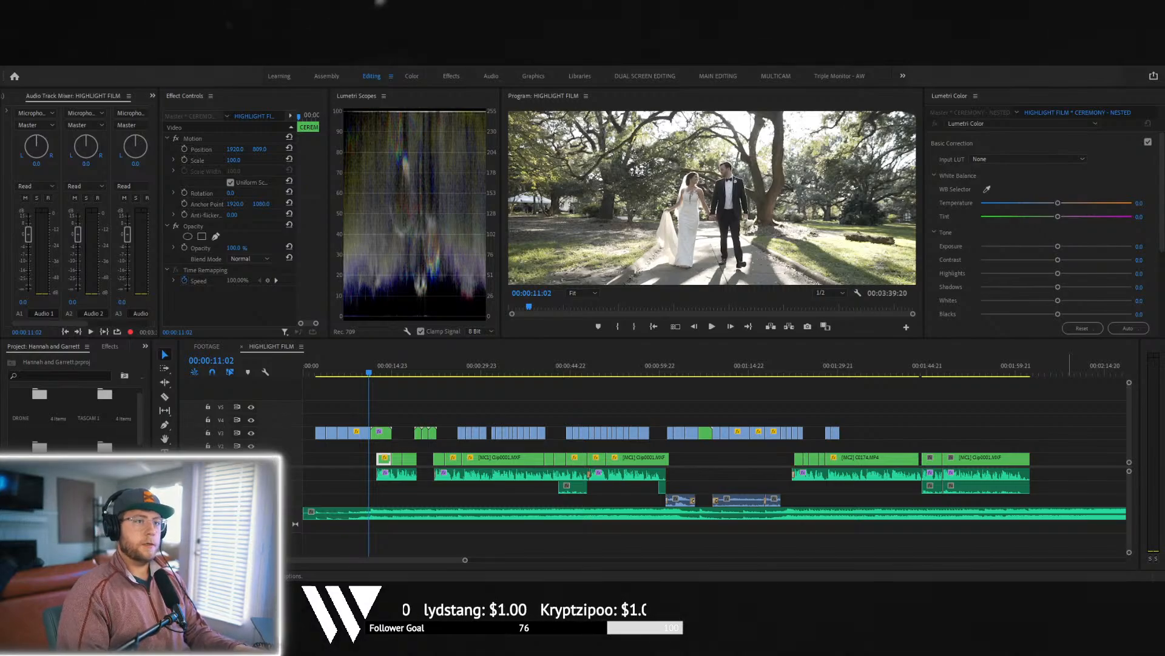
{"action": "key", "text": "space"}
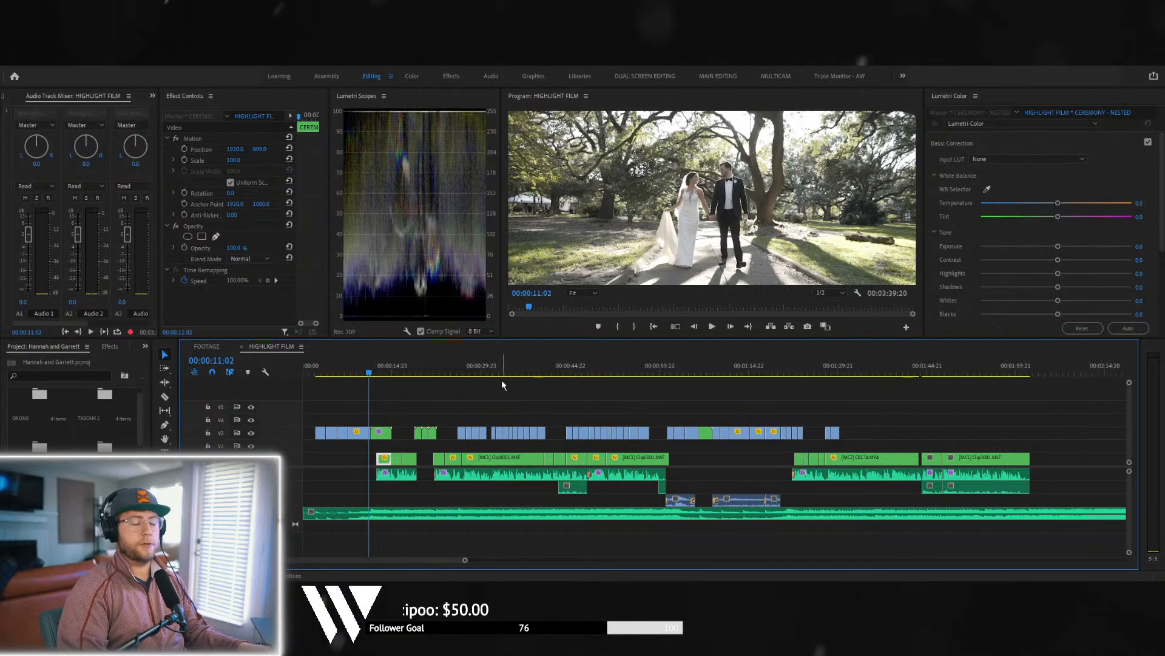
{"action": "key", "text": "space"}
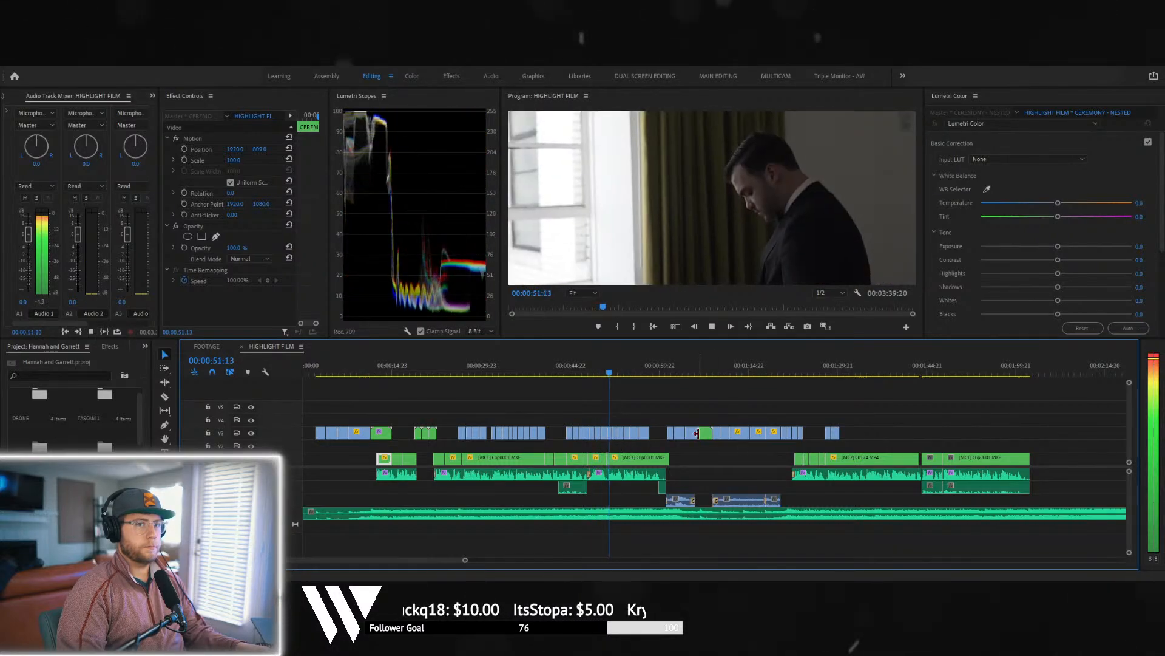
{"action": "scroll", "coordinate": [655, 465], "scroll_direction": "down", "scroll_amount": 2}
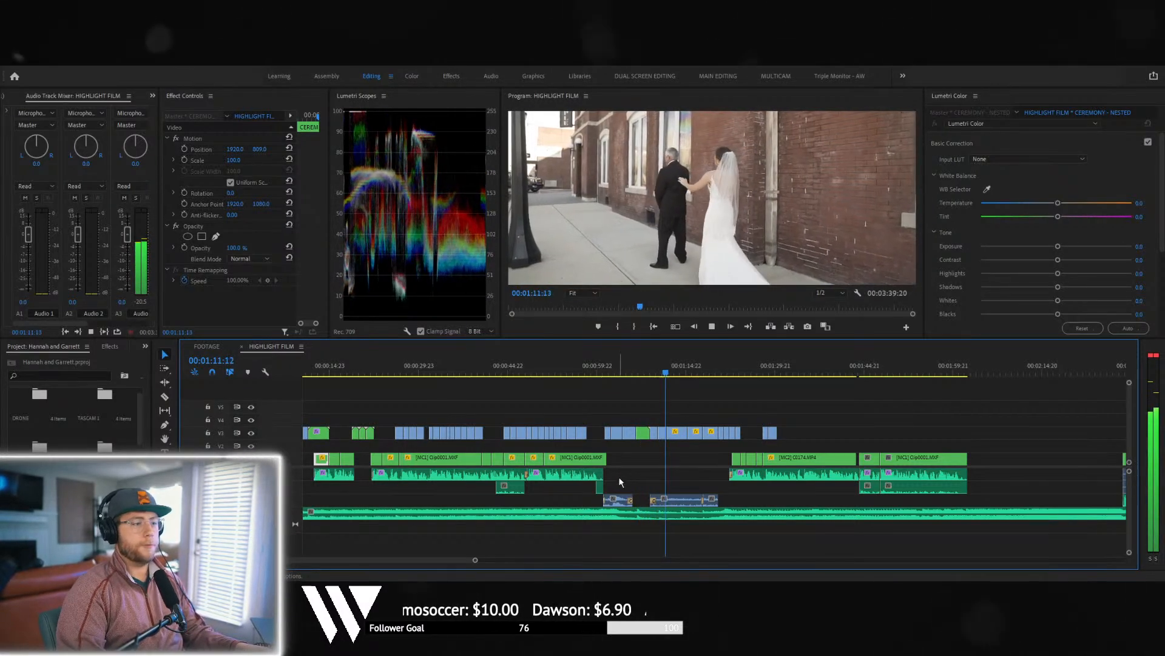
{"action": "scroll", "coordinate": [700, 510], "scroll_direction": "down", "scroll_amount": 2}
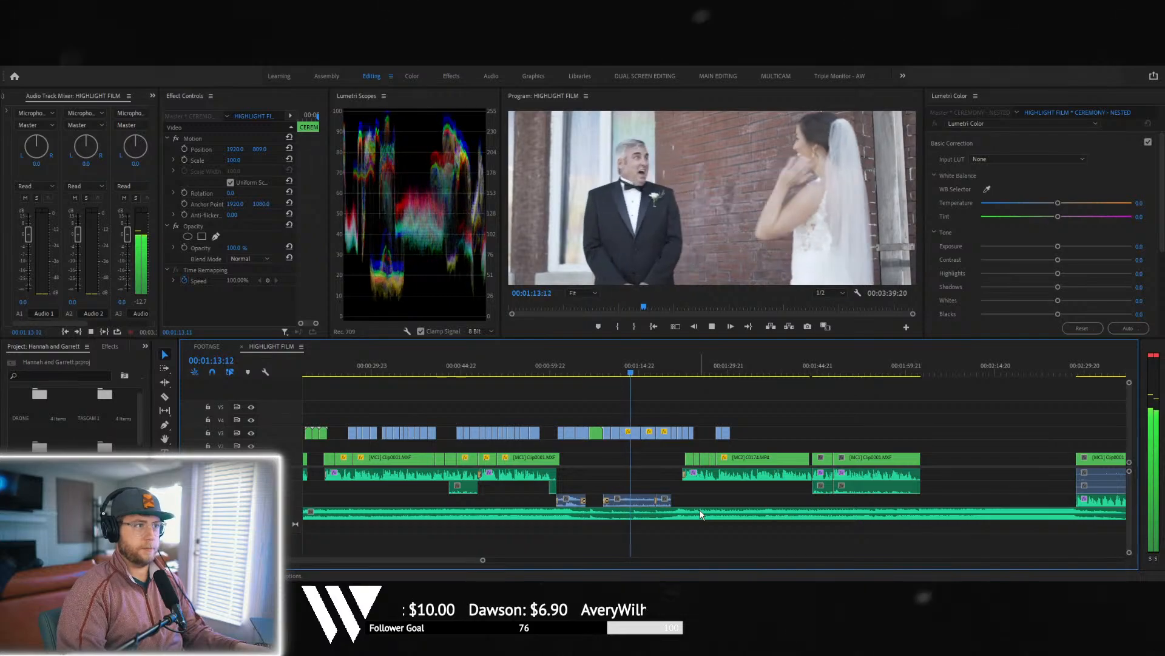
{"action": "scroll", "coordinate": [700, 516], "scroll_direction": "down", "scroll_amount": 1}
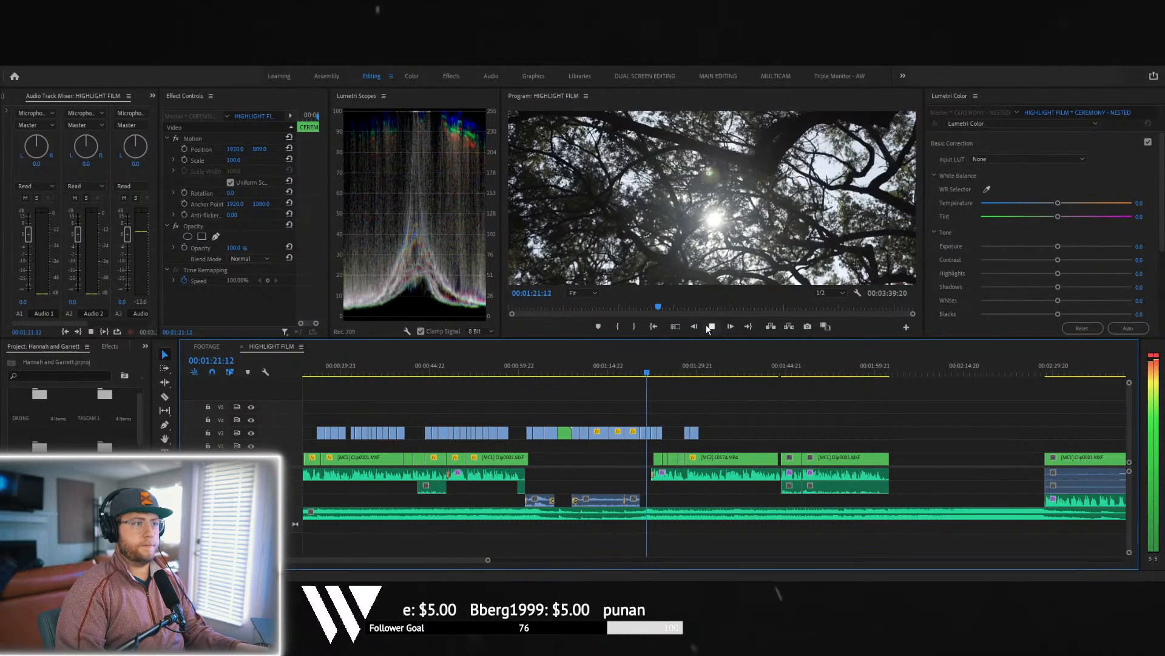
{"action": "left_click", "coordinate": [708, 327]}
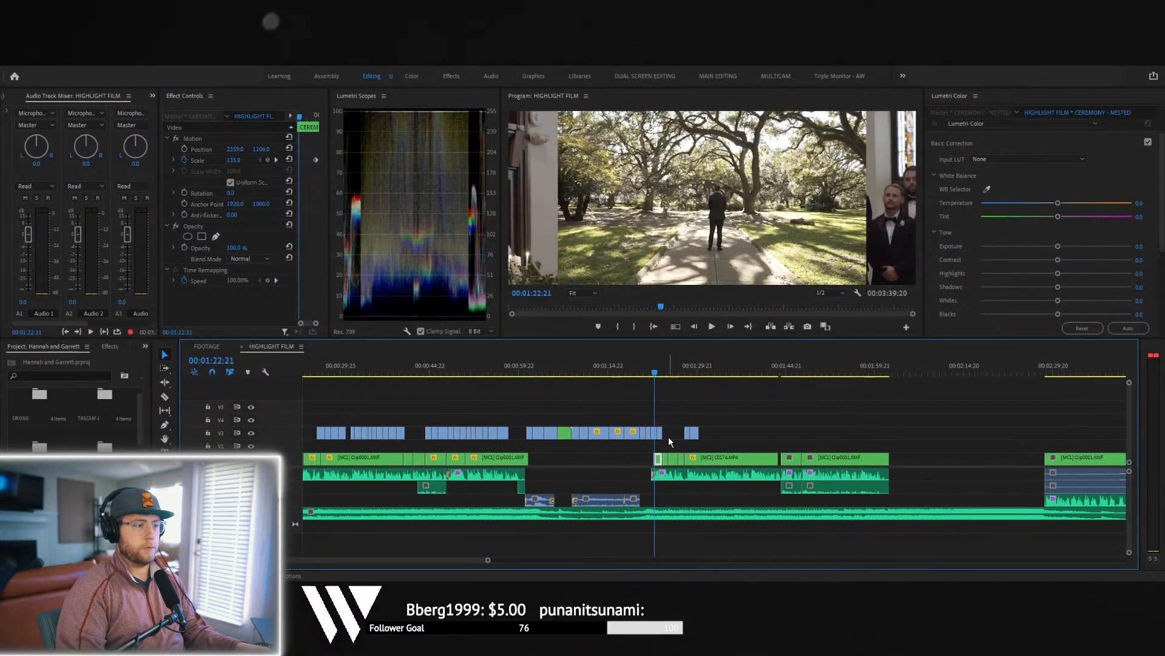
- Set the scale of clip C0025.MP4 at the playhead to 133 and its vertical position to about 824
{"action": "left_click", "coordinate": [238, 160]}
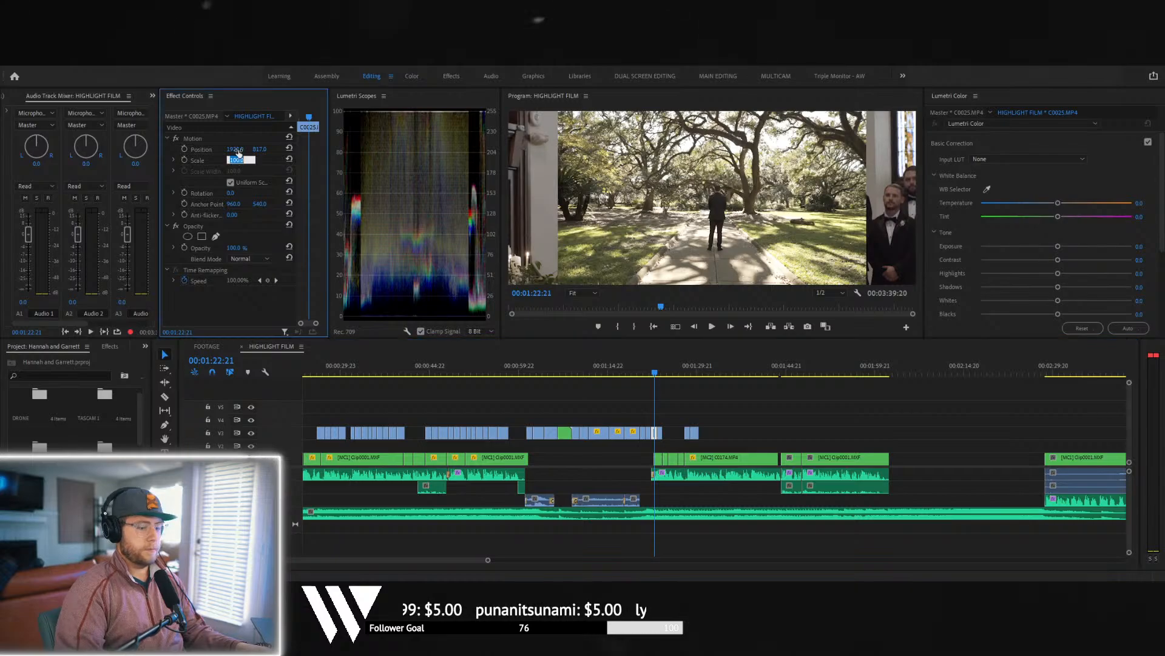
{"action": "type", "text": "133"}
{"action": "key", "text": "Return"}
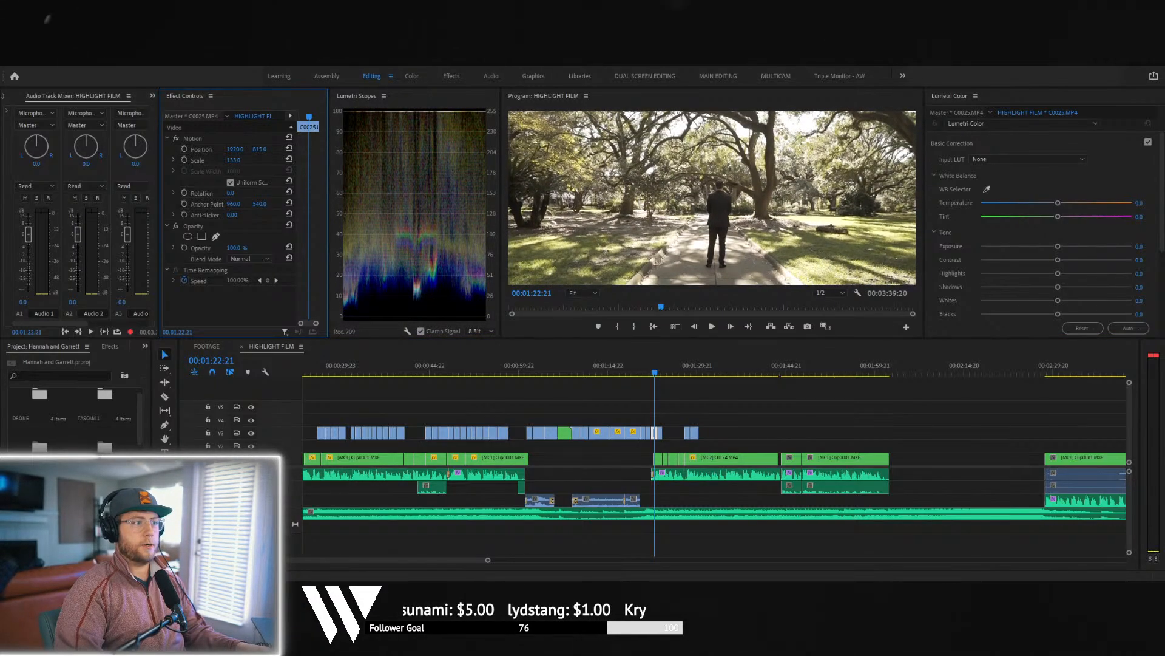
{"action": "left_click_drag", "start_coordinate": [265, 149], "coordinate": [264, 149]}
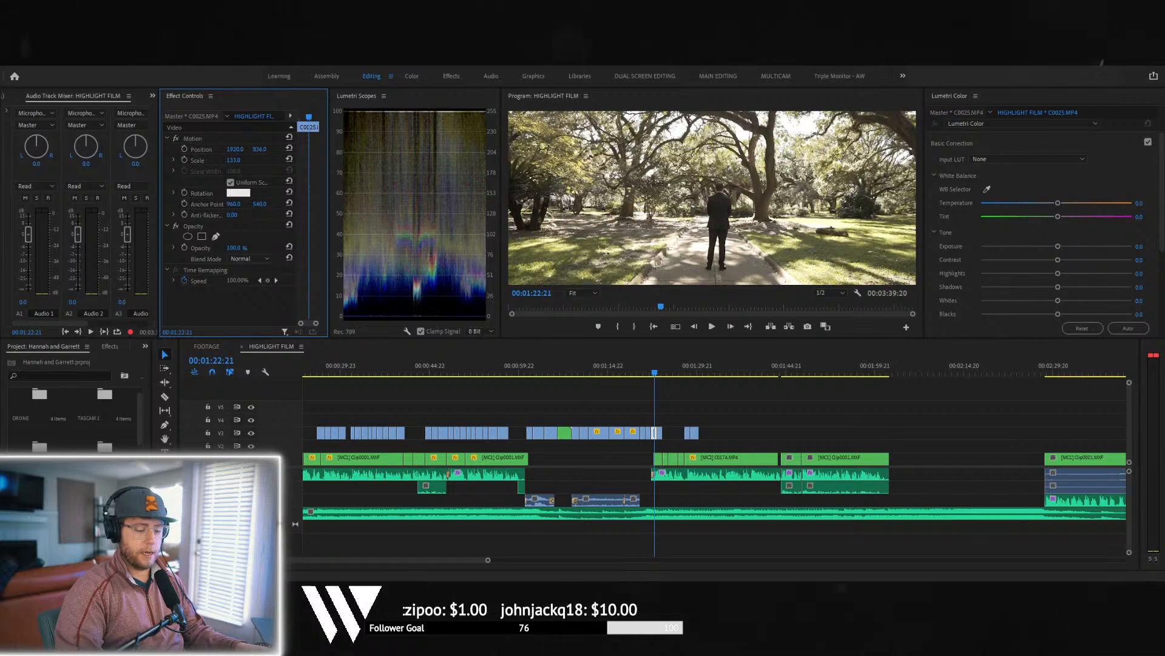
- Straighten clip C0025.MP4 by setting its rotation to -0.5°
{"action": "type", "text": "-5"}
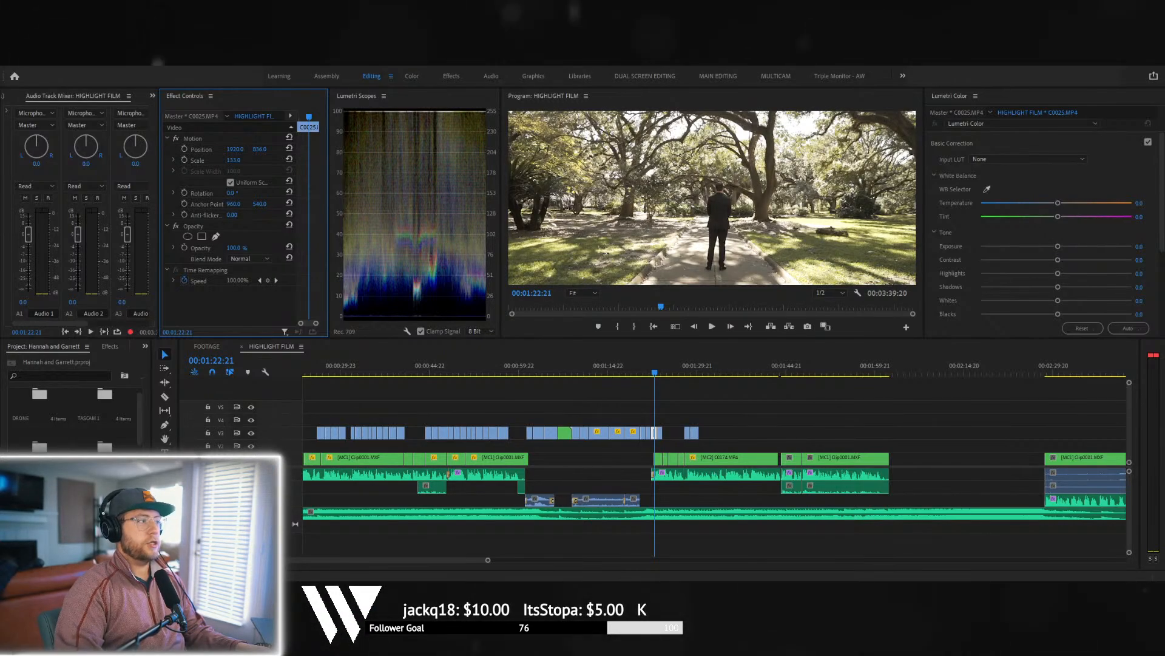
{"action": "left_click", "coordinate": [234, 193]}
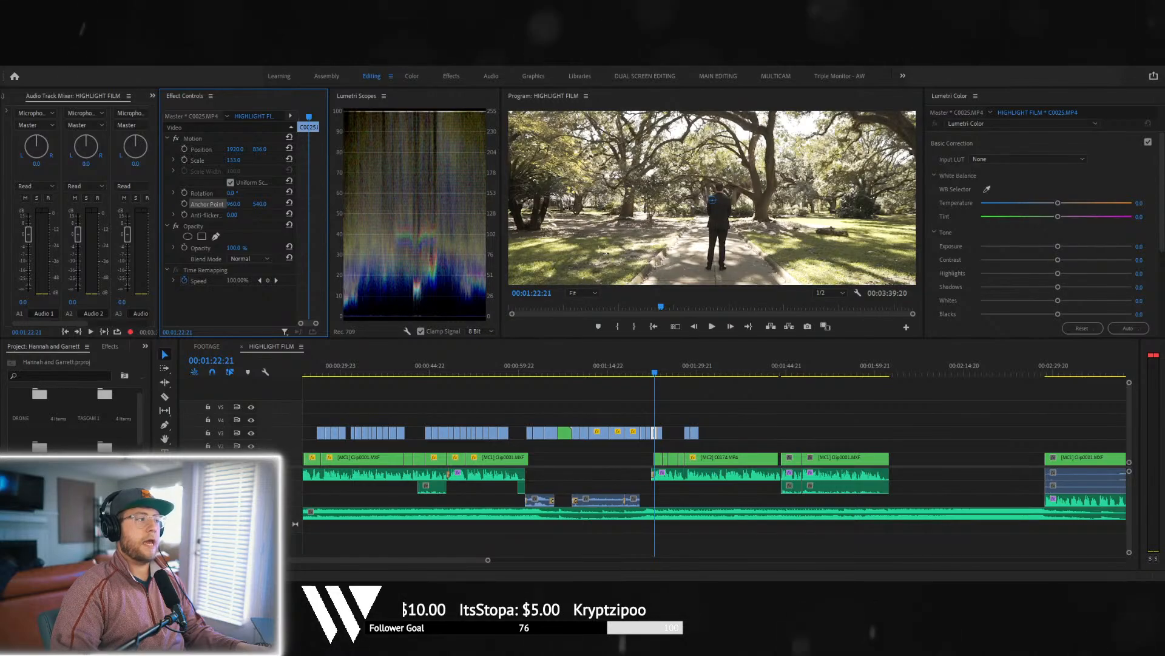
{"action": "type", "text": "-5"}
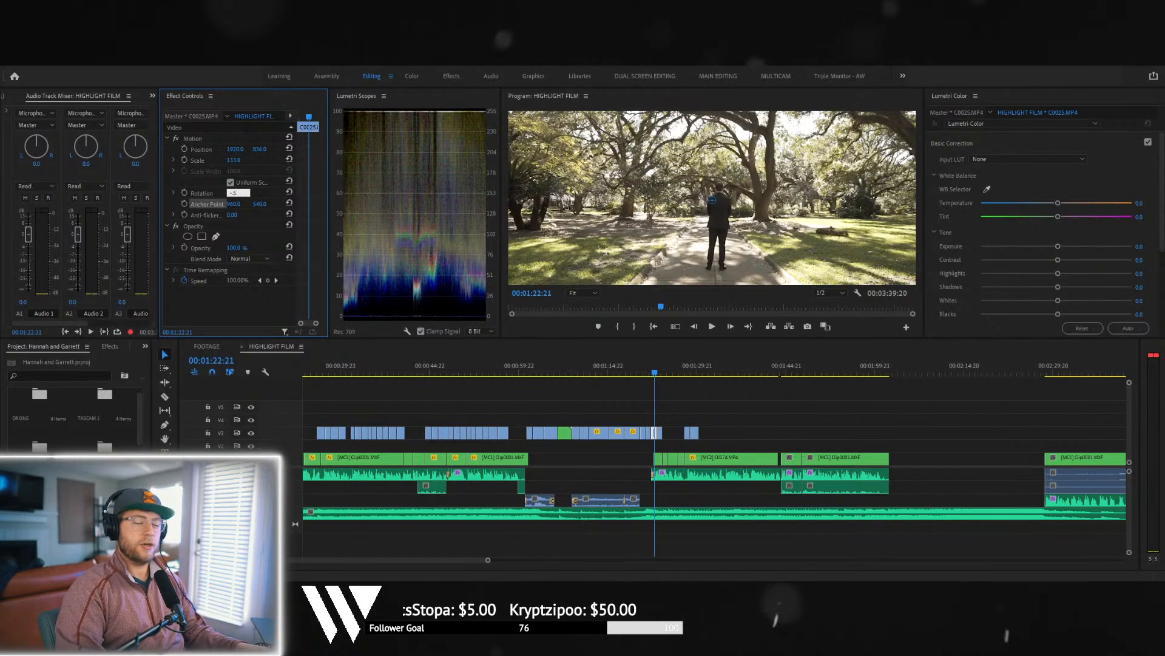
{"action": "key", "text": "Return"}
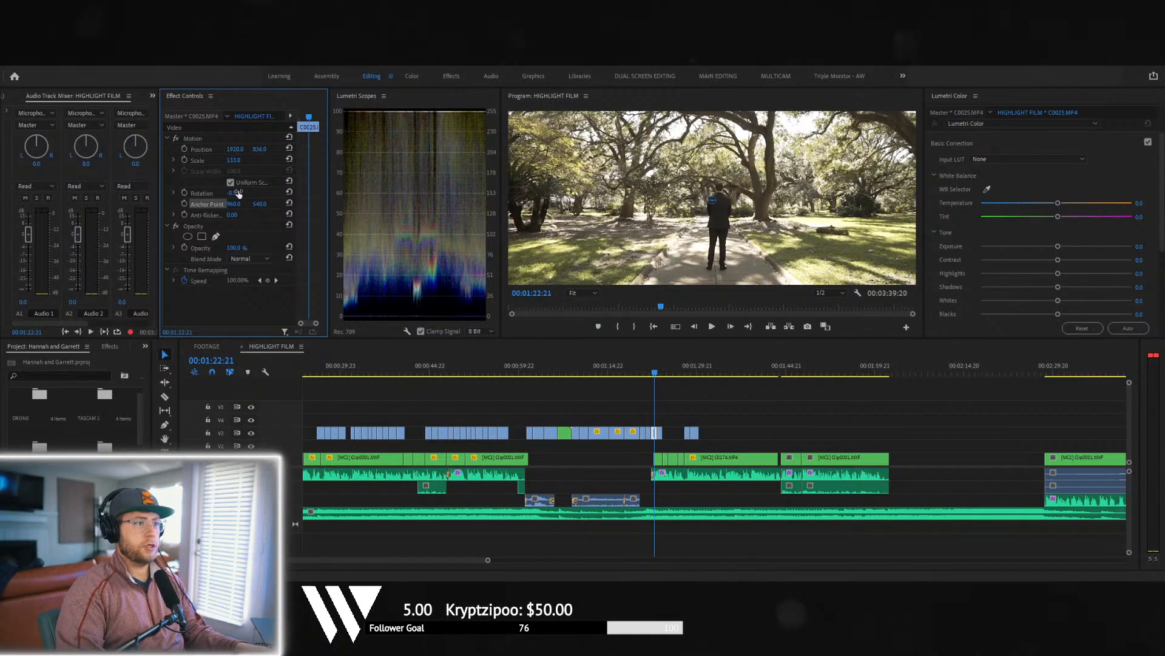
{"action": "left_click", "coordinate": [789, 293]}
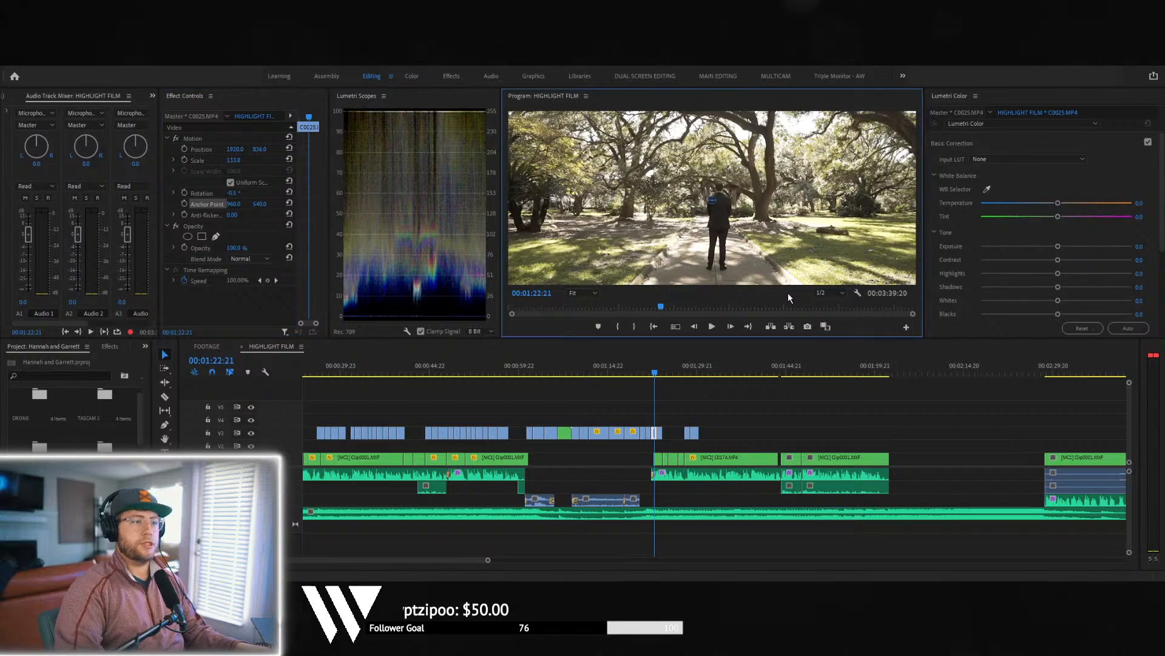
- Play the sequence on from 00:01:22:21 through the ceremony shots to the last tree-lined path clip at about 00:01:30
{"action": "key", "text": "space"}
{"action": "key", "text": "space"}
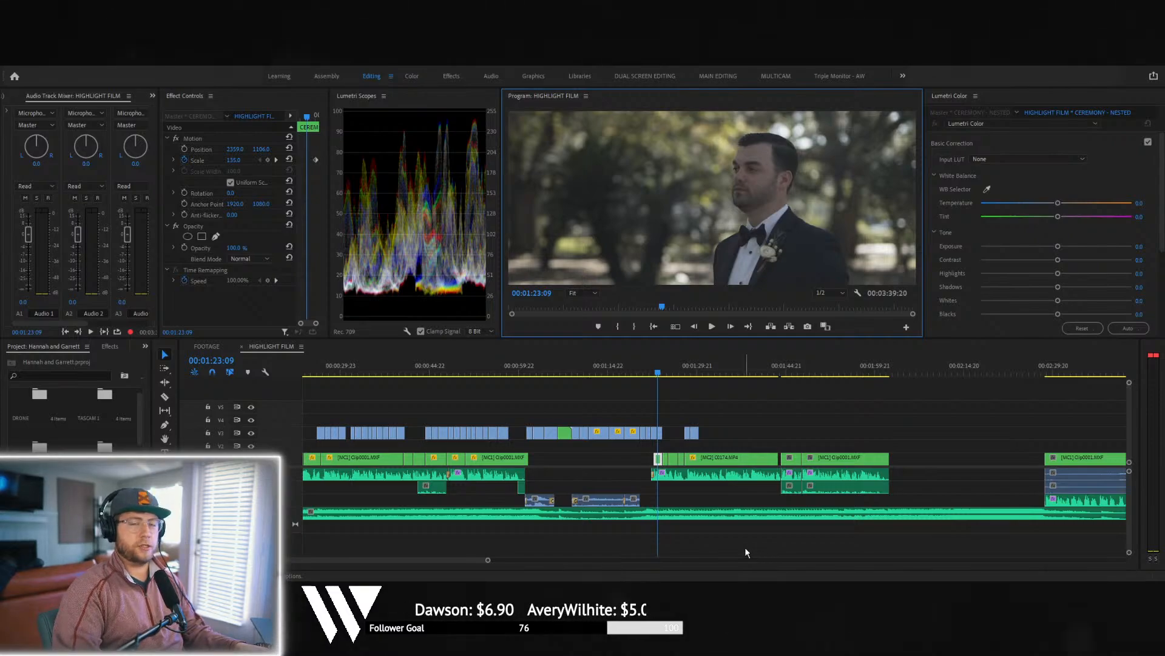
{"action": "key", "text": "space"}
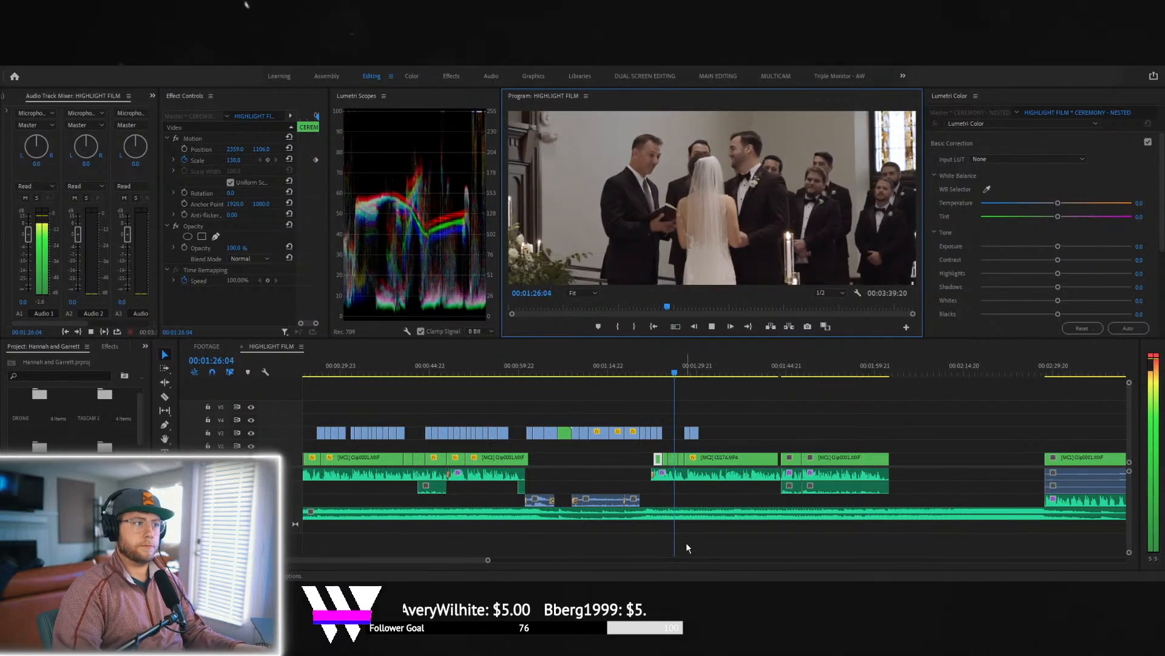
{"action": "scroll", "coordinate": [687, 544], "scroll_direction": "down", "scroll_amount": 3}
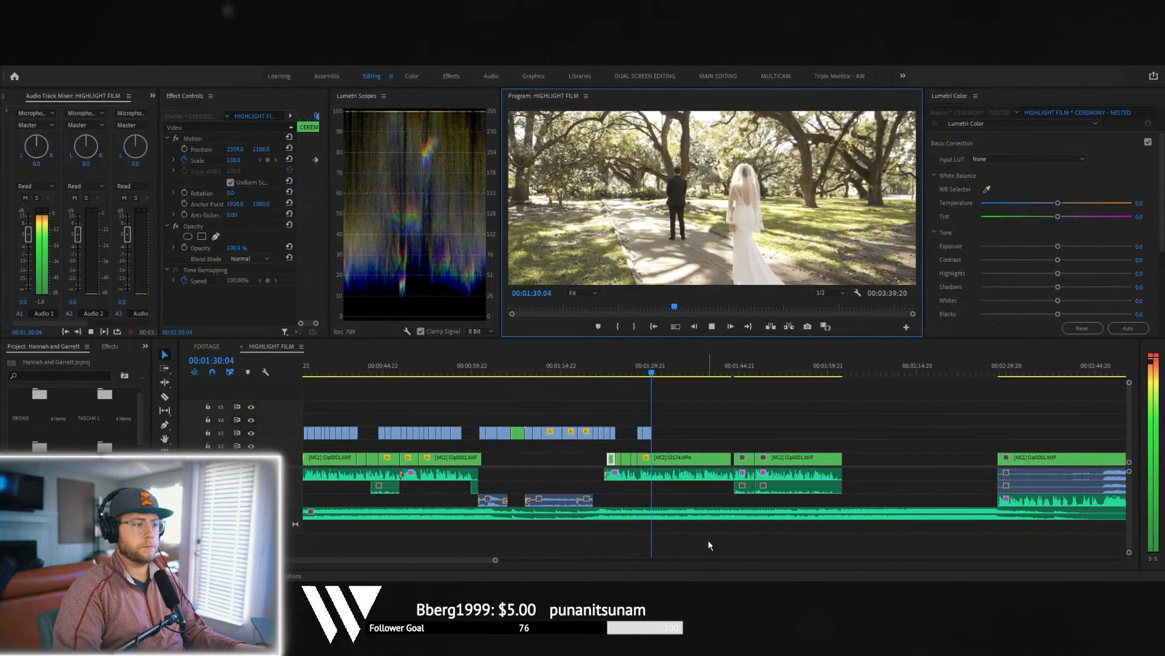
- Bring first-look clips C0026.MP4 and C0102.MP4 from the FOOTAGE sequence into HIGHLIGHT FILM at 00:01:30:06, after the last path clip
{"action": "left_click", "coordinate": [206, 346]}
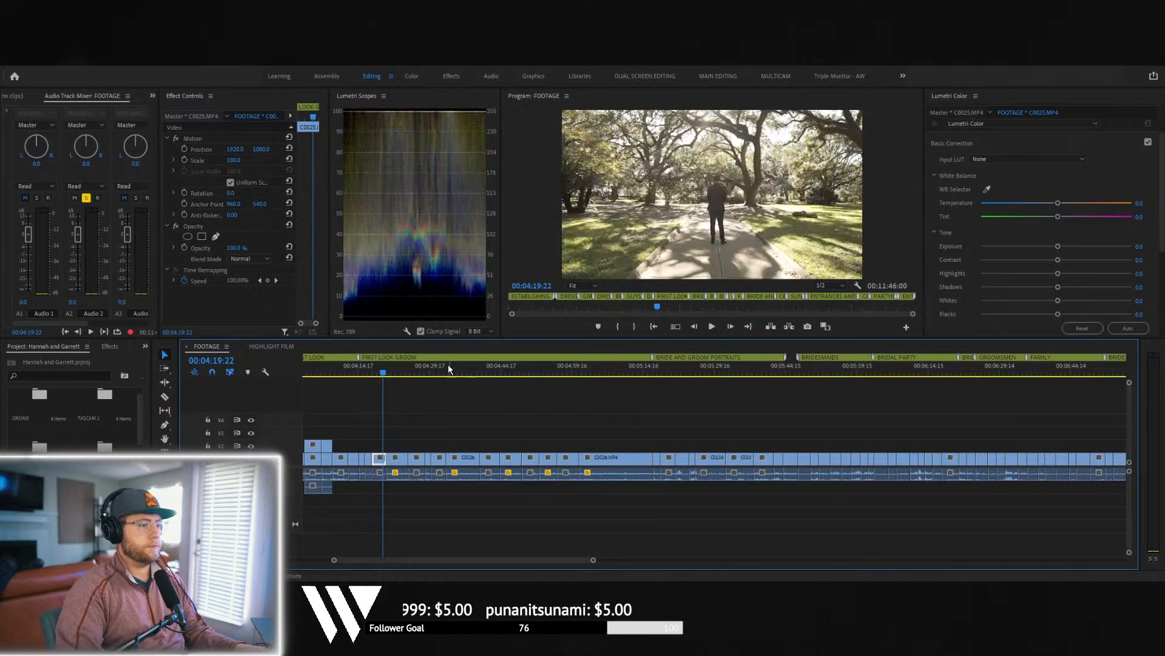
{"action": "scroll", "coordinate": [408, 427], "scroll_direction": "up", "scroll_amount": 8}
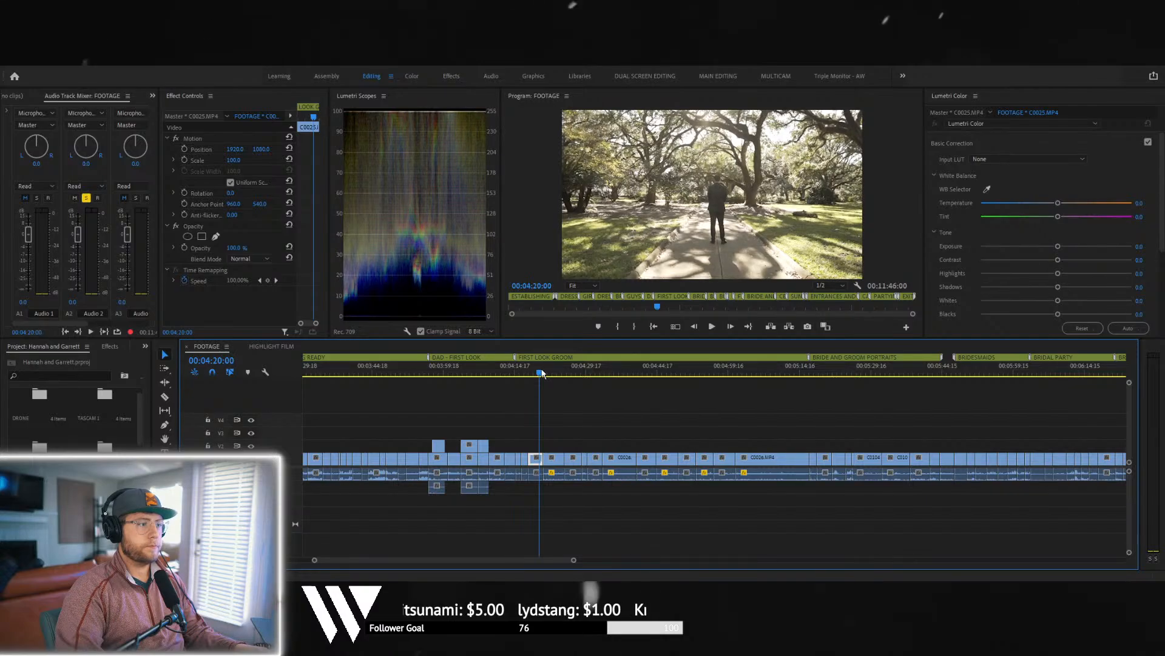
{"action": "left_click_drag", "start_coordinate": [539, 364], "coordinate": [576, 397]}
{"action": "left_click_drag", "start_coordinate": [585, 447], "coordinate": [668, 438]}
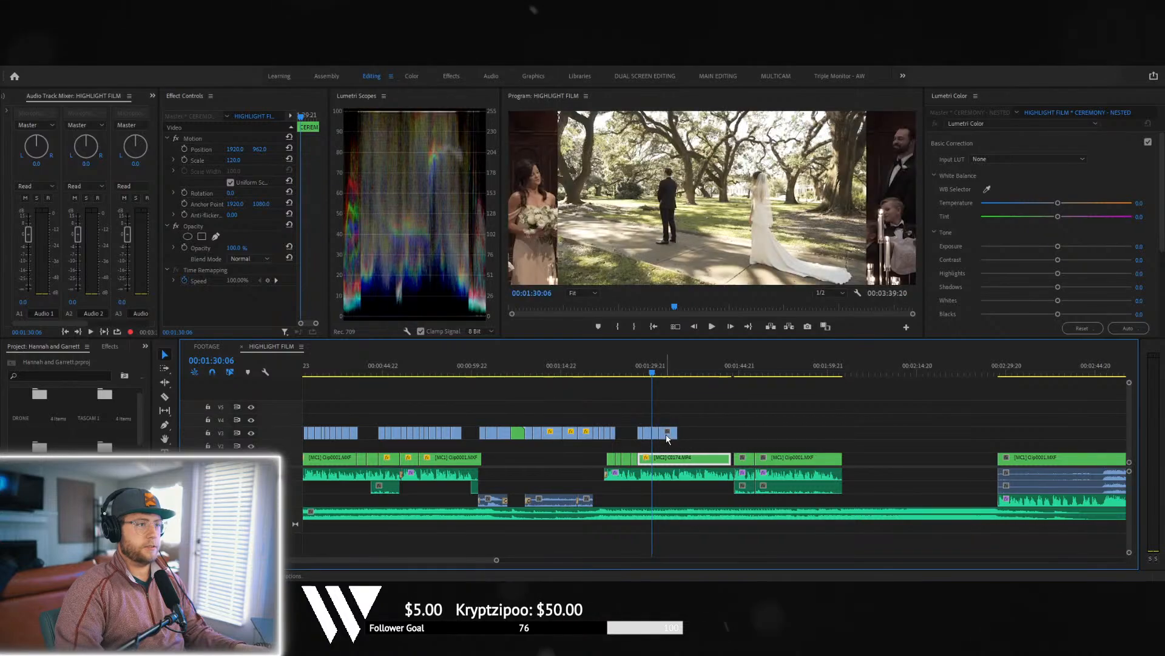
- Set the scale of the added clip C0026.MP4 at 00:01:30:06 to 133 so it fills the frame
{"action": "left_click", "coordinate": [656, 435]}
{"action": "left_click", "coordinate": [267, 215]}
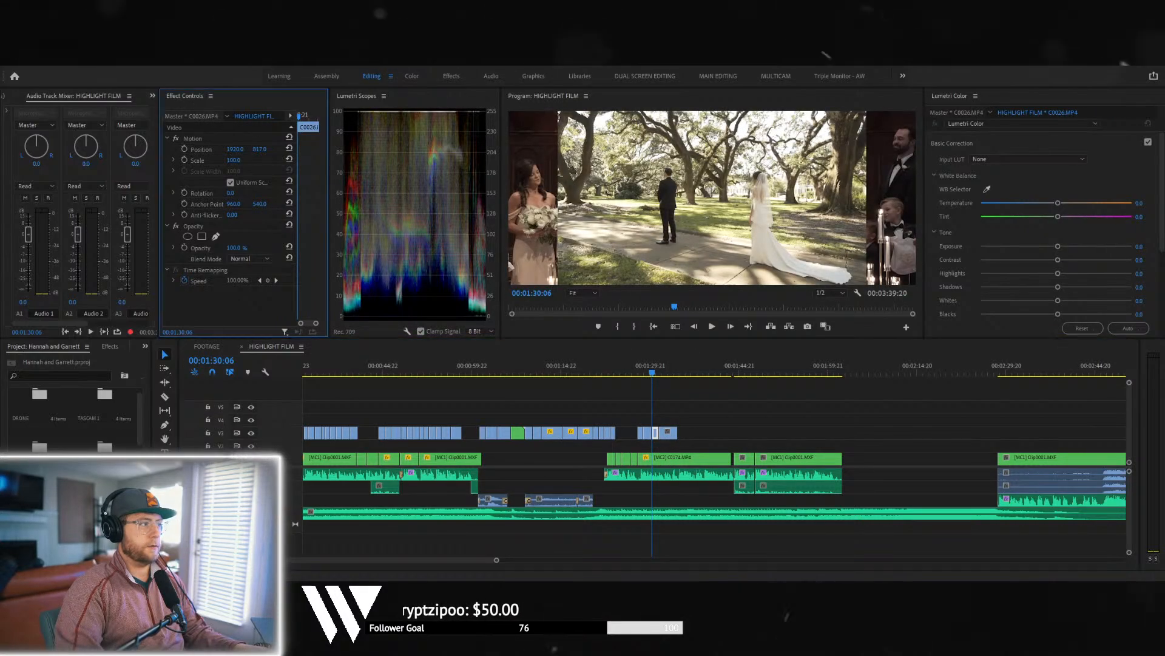
{"action": "type", "text": "133"}
{"action": "key", "text": "Return"}
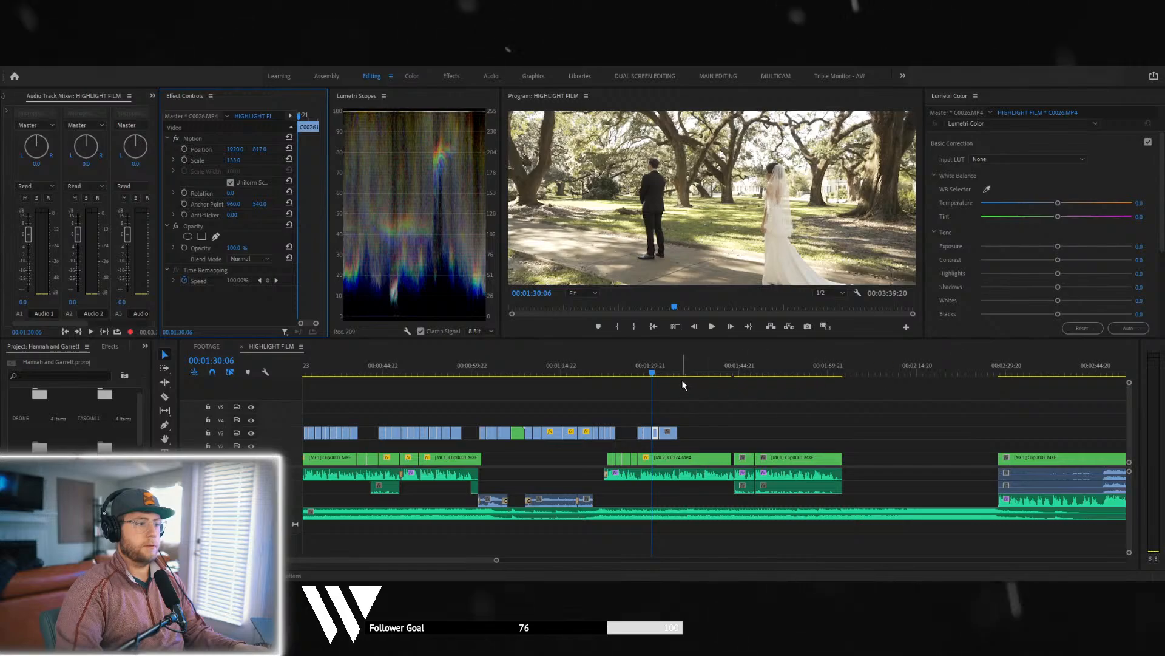
- Play from 00:01:29:09 and move the two added first-look clips just over a second later, leaving a gap before them
{"action": "left_click", "coordinate": [648, 371]}
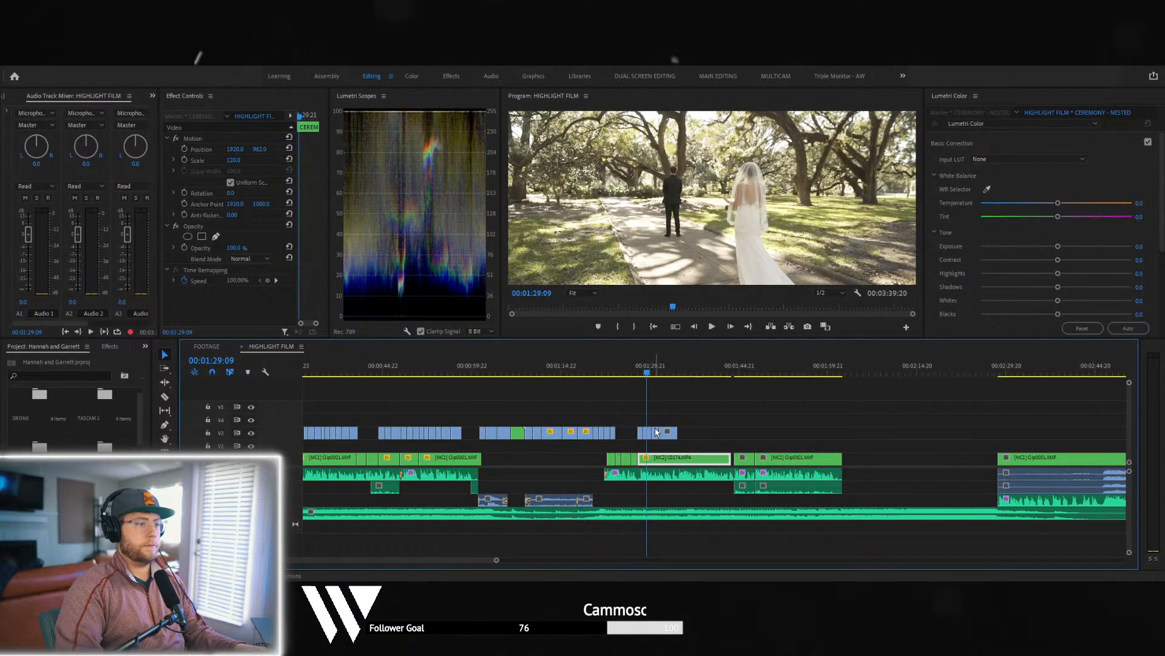
{"action": "key", "text": "space"}
{"action": "left_click_drag", "start_coordinate": [653, 424], "coordinate": [677, 434]}
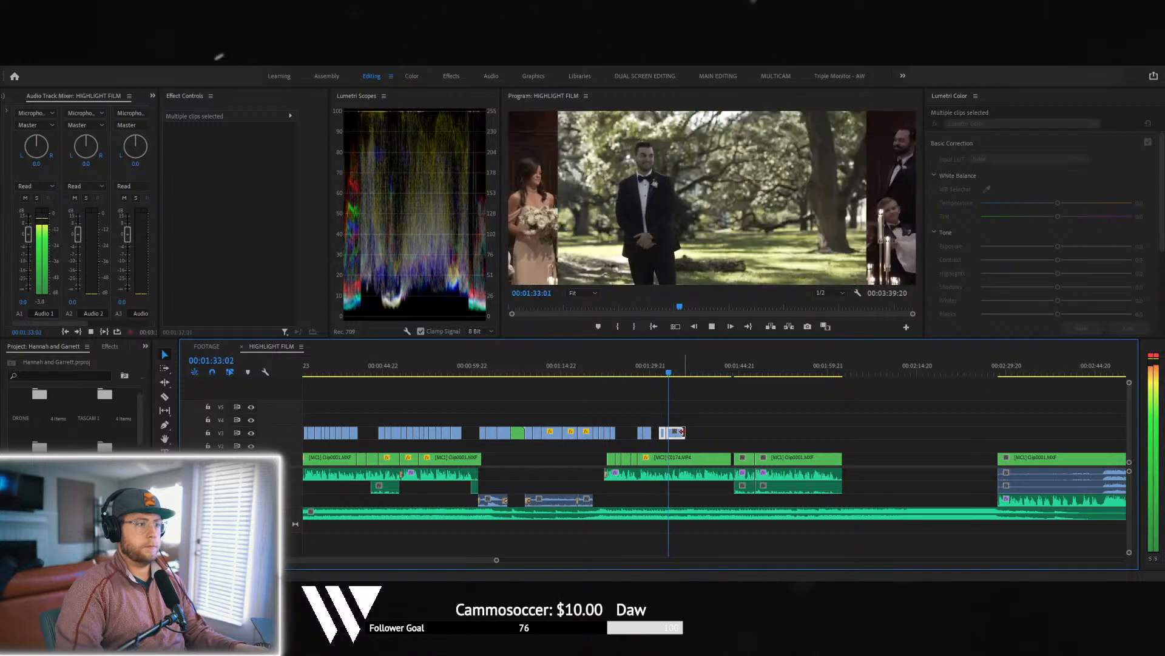
{"action": "key", "text": "space"}
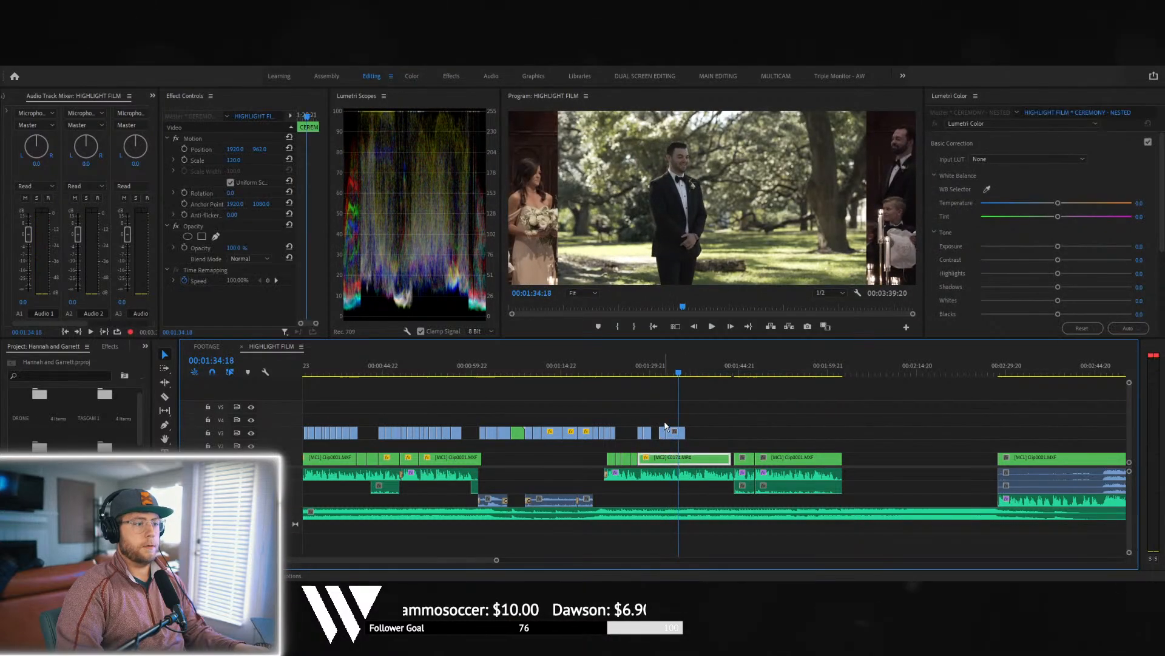
- Try to move the two first-look clips further along, starting at about 00:01:34:18, and undo that move
{"action": "left_click_drag", "start_coordinate": [665, 425], "coordinate": [672, 433]}
{"action": "left_click_drag", "start_coordinate": [674, 434], "coordinate": [698, 435]}
{"action": "key", "text": "space"}
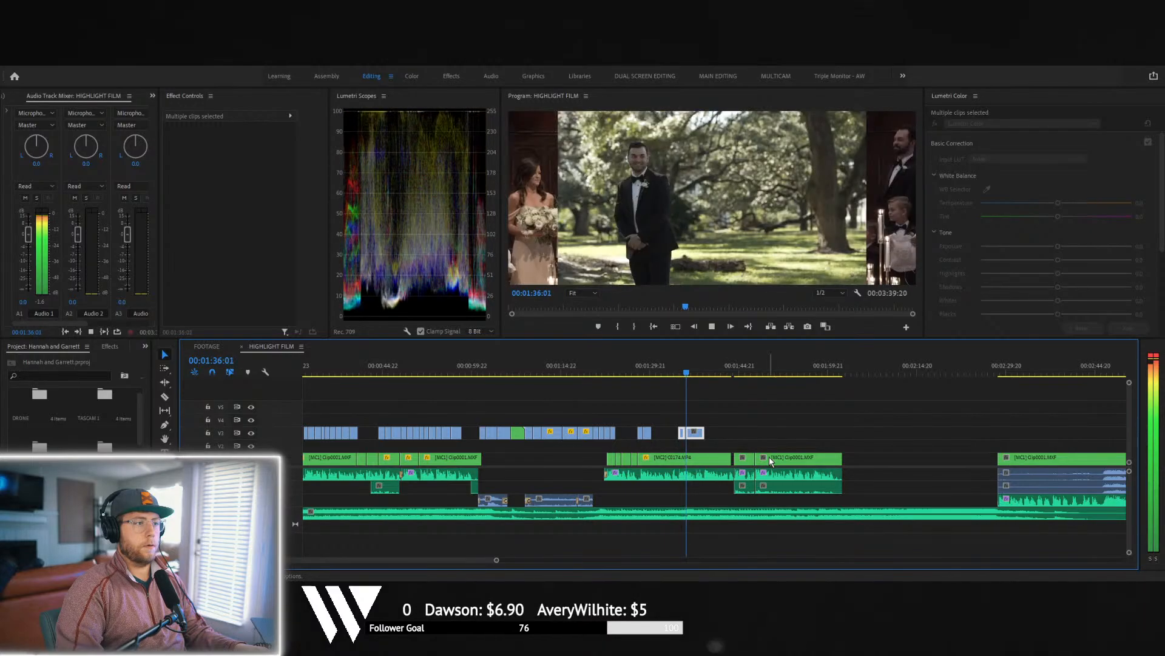
{"action": "key", "text": "space"}
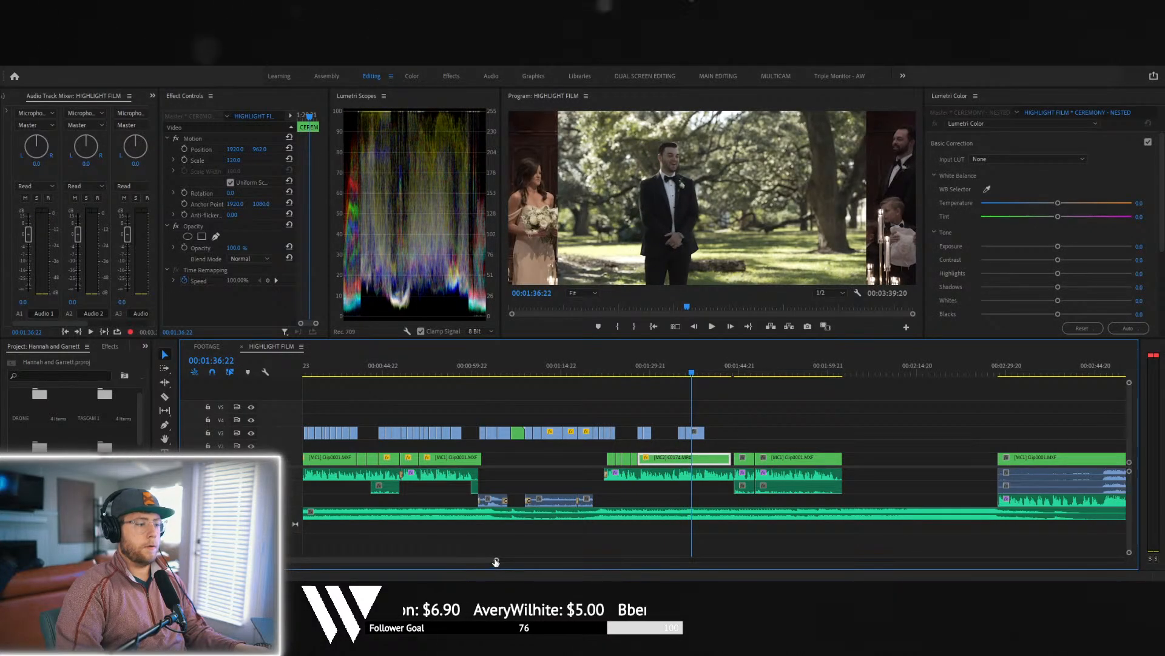
{"action": "key", "text": "ctrl+z"}
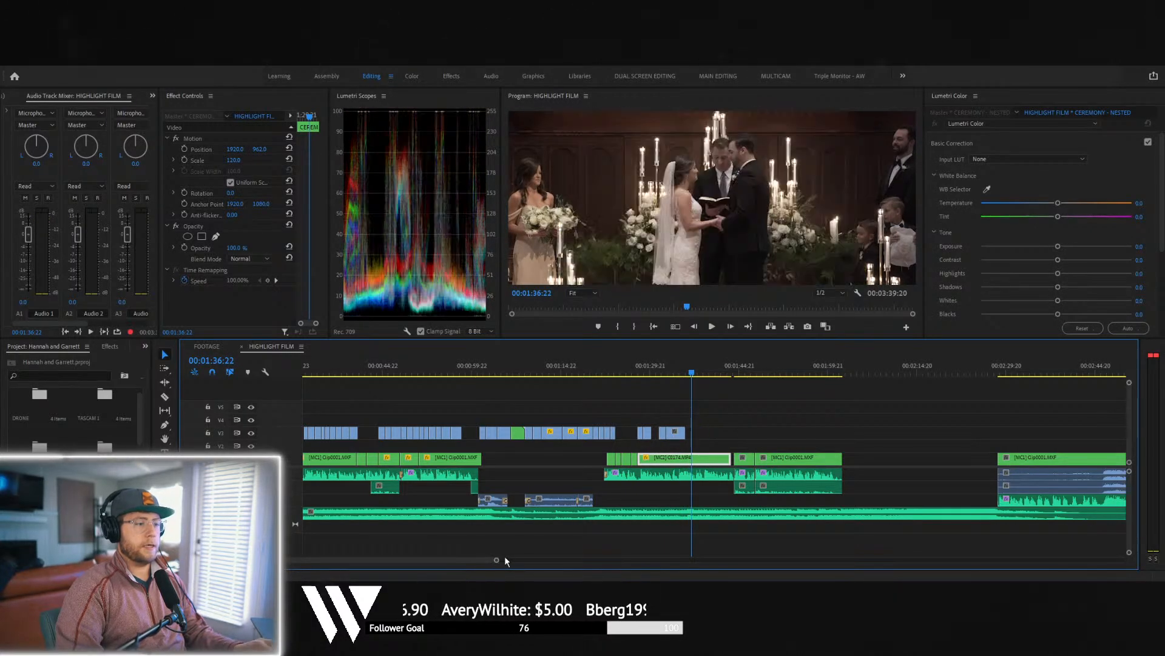
- At 00:01:33:11, set the scale of groom clip C0102.MP4 to 133 and its vertical position to about 910
{"action": "left_click", "coordinate": [654, 371]}
{"action": "key", "text": "space"}
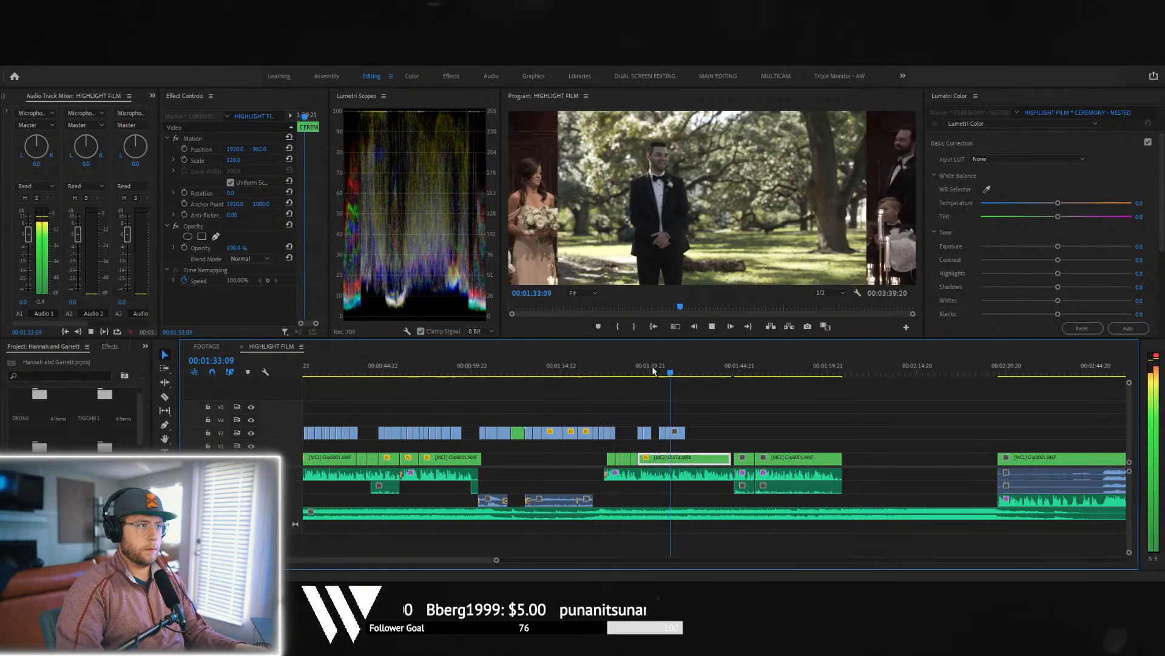
{"action": "key", "text": "space"}
{"action": "left_click", "coordinate": [675, 432]}
{"action": "left_click", "coordinate": [238, 160]}
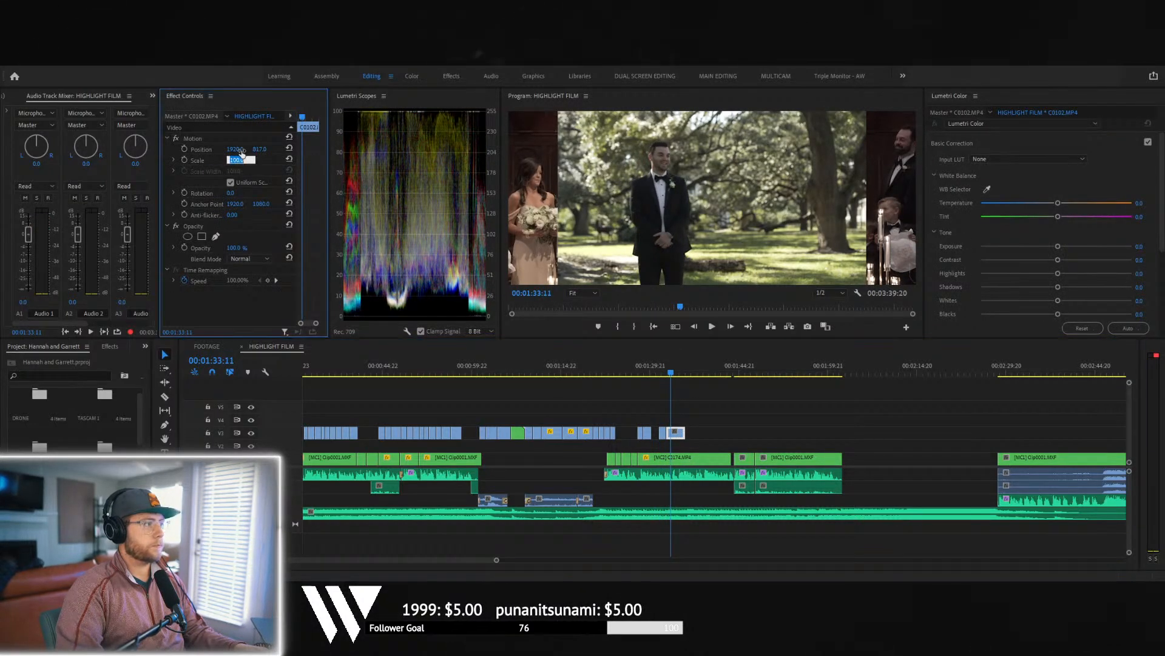
{"action": "type", "text": "120"}
{"action": "key", "text": "Return"}
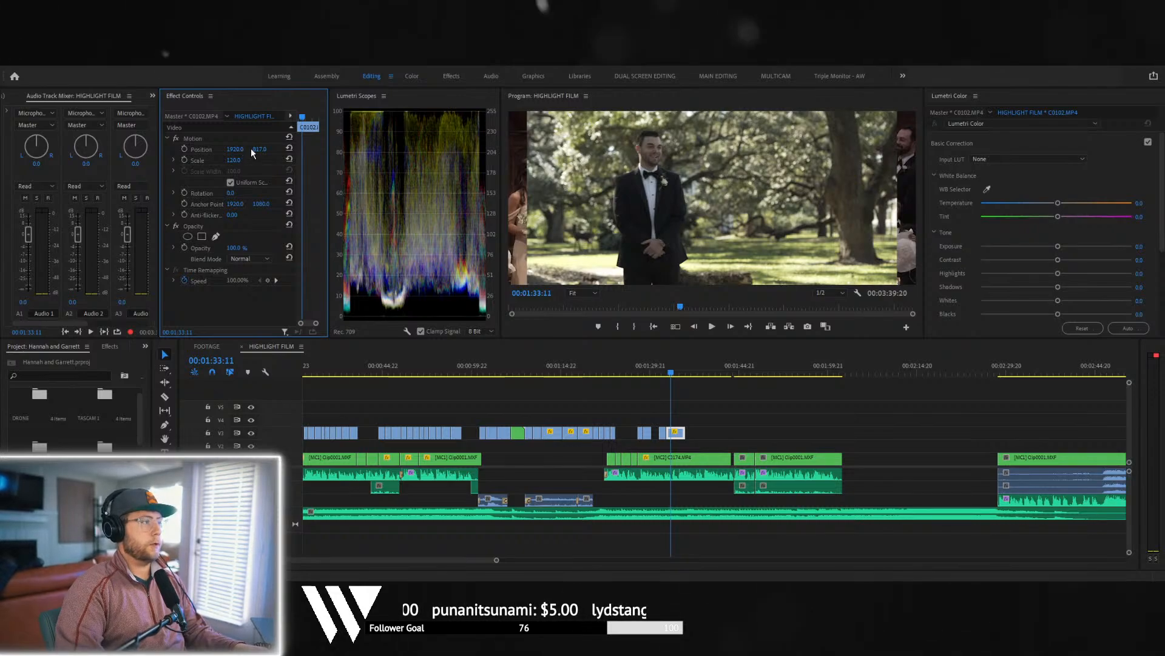
{"action": "left_click", "coordinate": [235, 160]}
{"action": "type", "text": "1333"}
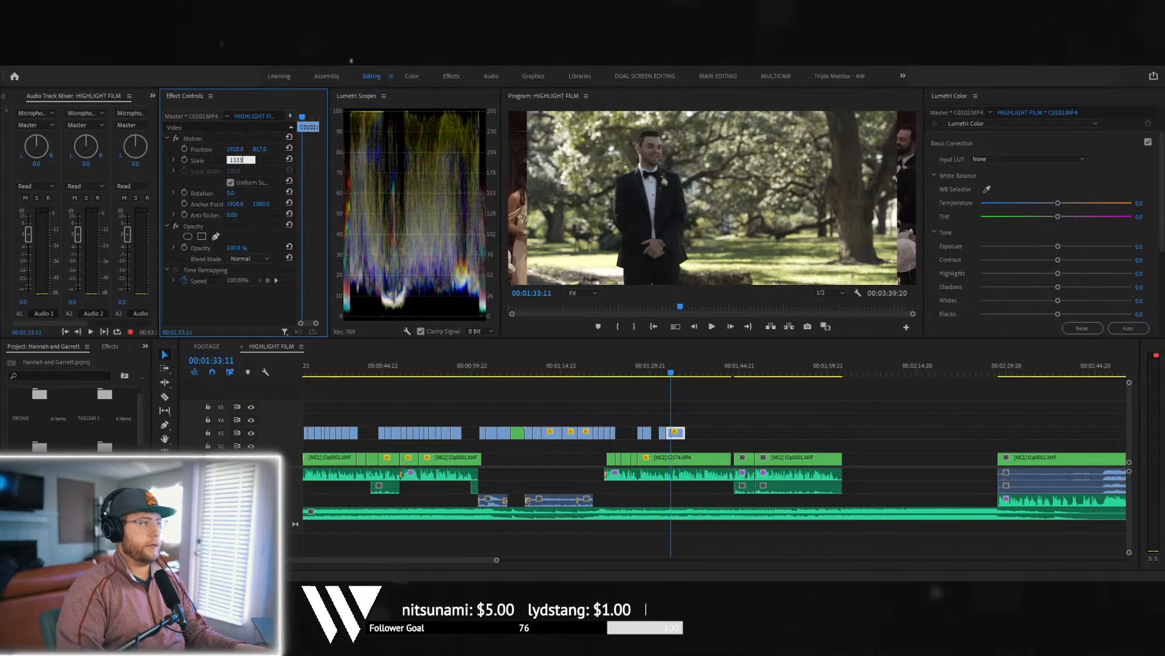
{"action": "key", "text": "Return"}
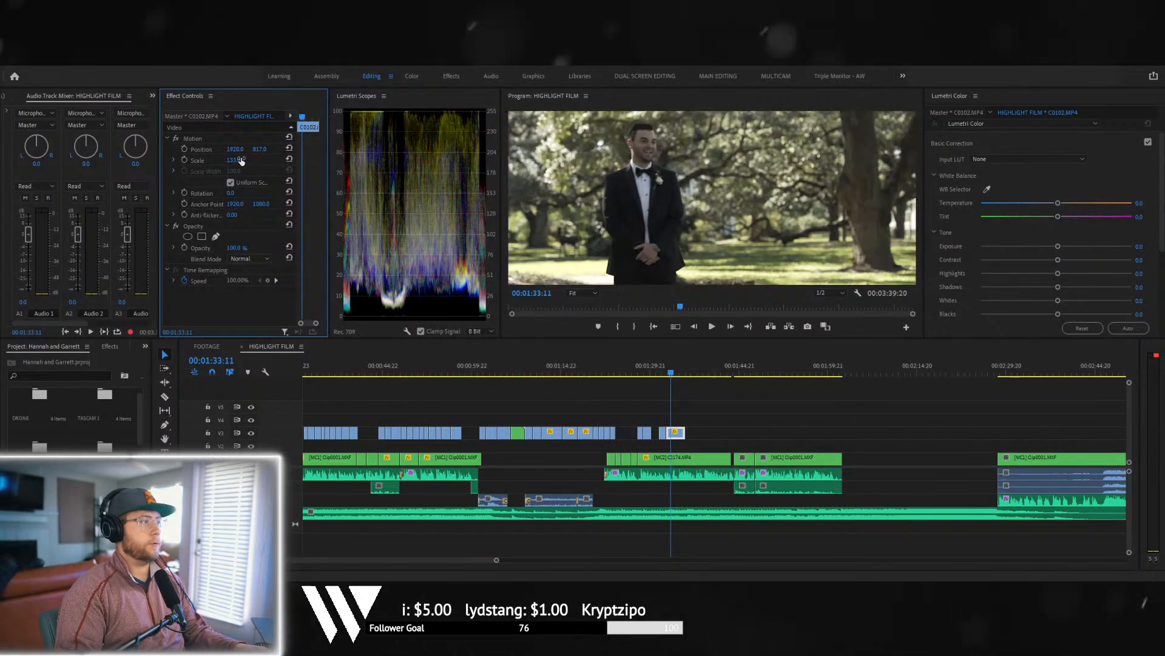
{"action": "left_click_drag", "start_coordinate": [259, 149], "coordinate": [316, 148]}
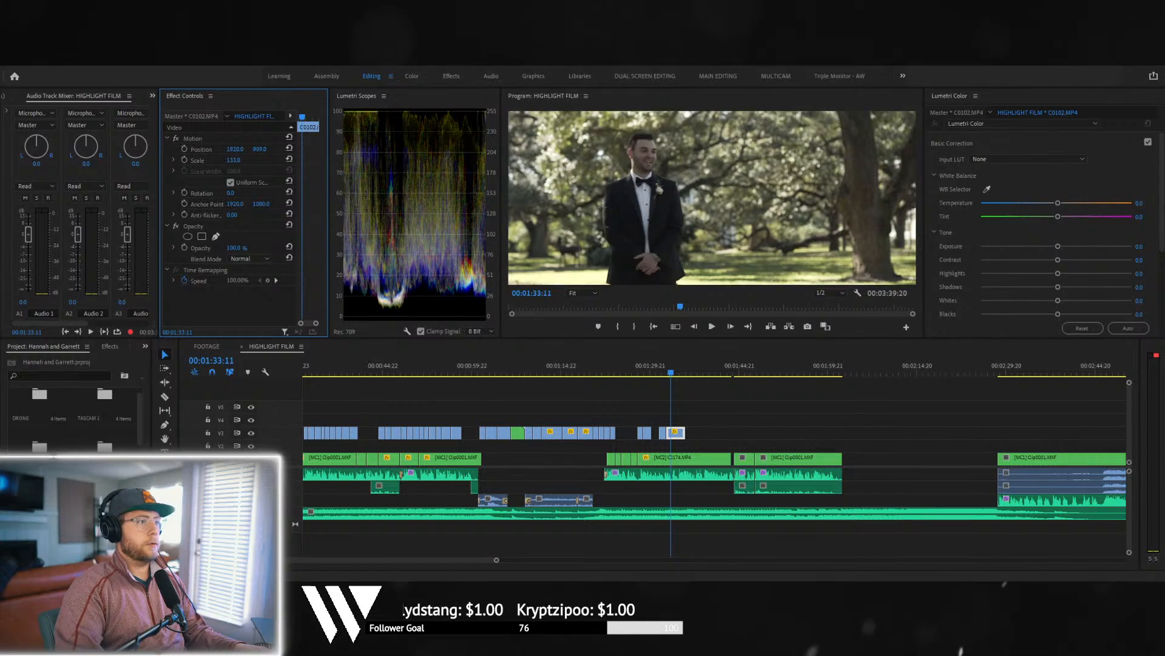
- Tighten the framing of clip C0102.MP4 by setting its scale to 150 and its vertical position to about 1042
{"action": "key", "text": "space"}
{"action": "key", "text": "space"}
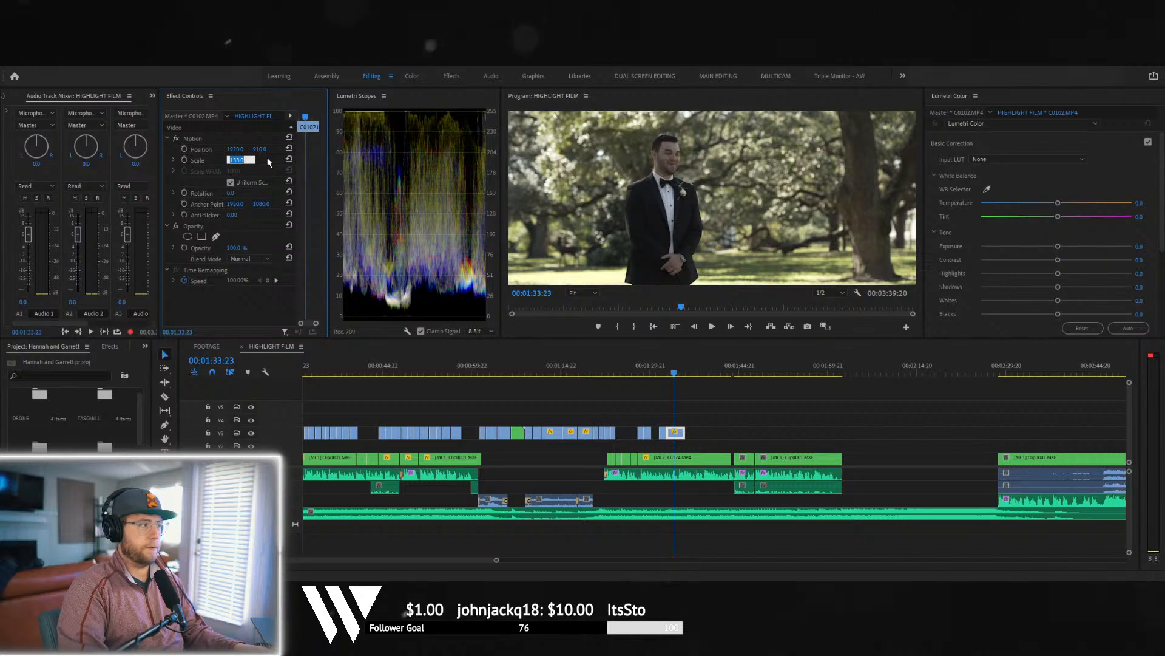
{"action": "type", "text": "150"}
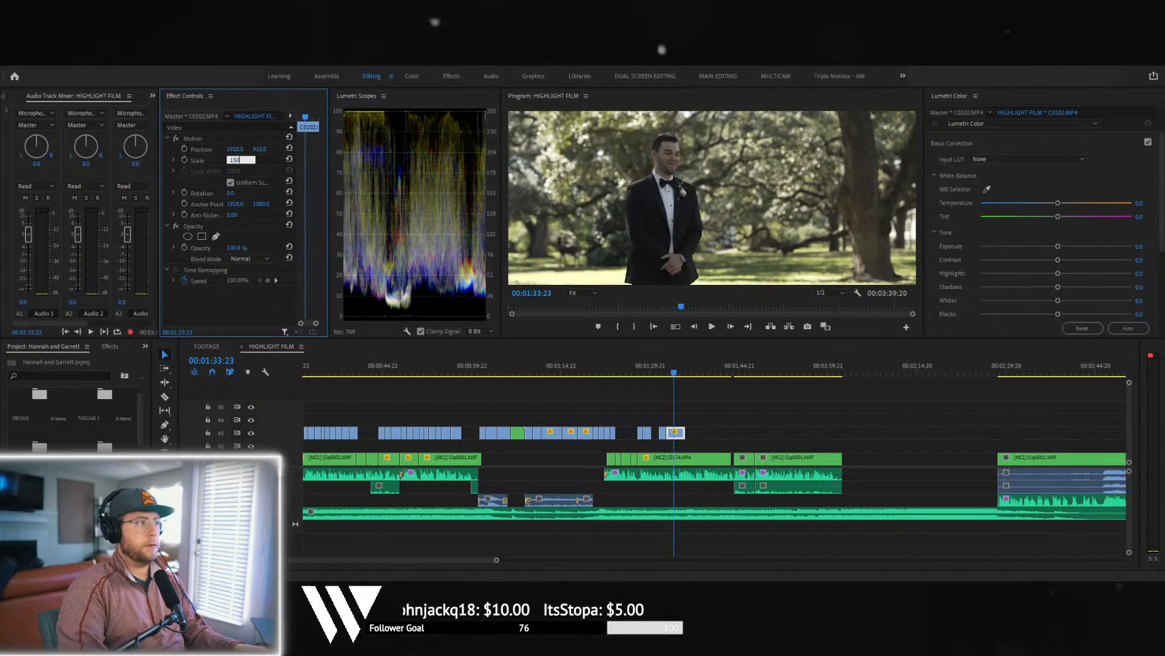
{"action": "key", "text": "Return"}
{"action": "mouse_move", "coordinate": [261, 149]}
{"action": "left_mouse_down"}
{"action": "mouse_move", "coordinate": [339, 149]}
{"action": "mouse_move", "coordinate": [281, 149]}
{"action": "left_mouse_up"}
{"action": "key", "text": "space"}
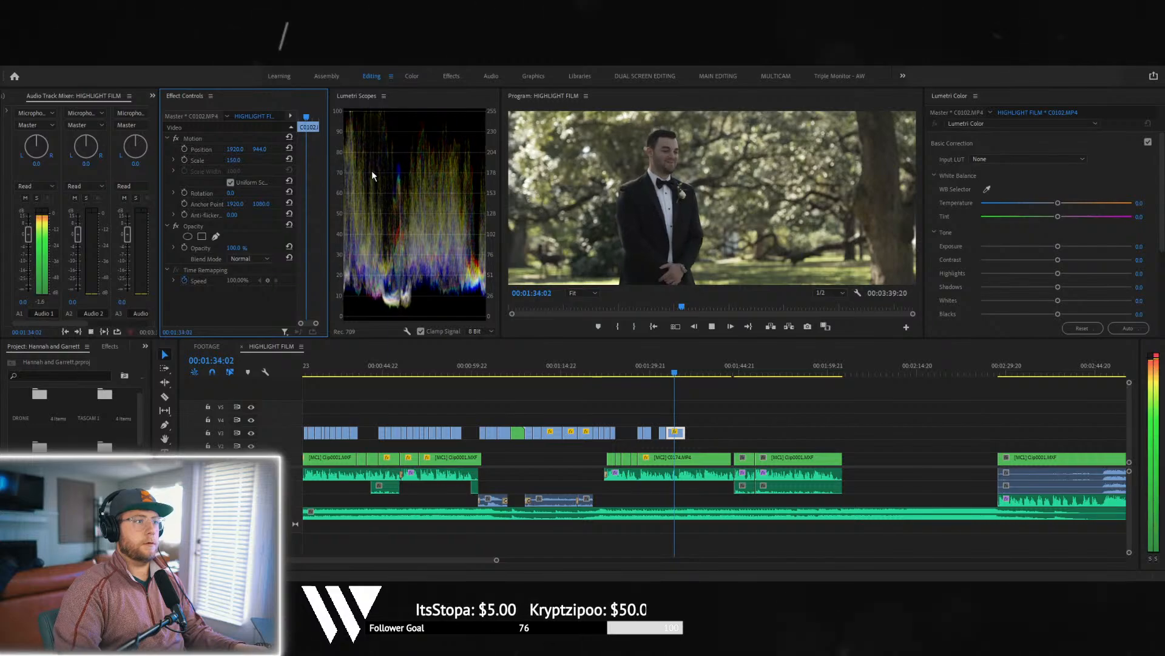
{"action": "key", "text": "space"}
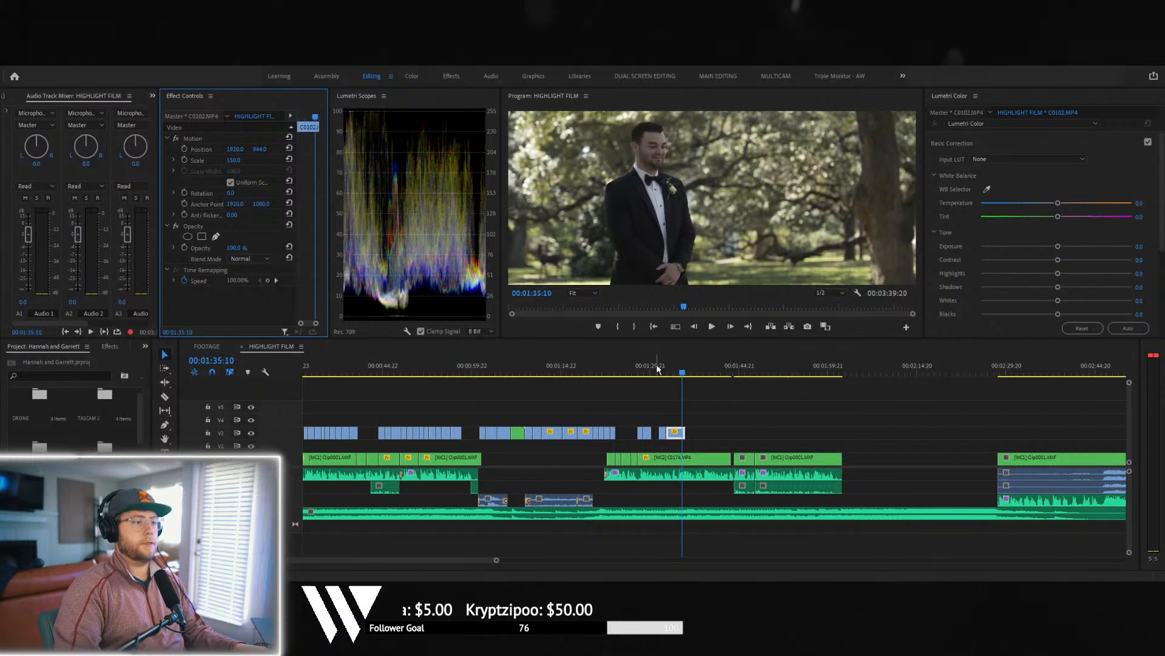
{"action": "left_click_drag", "start_coordinate": [261, 148], "coordinate": [345, 149]}
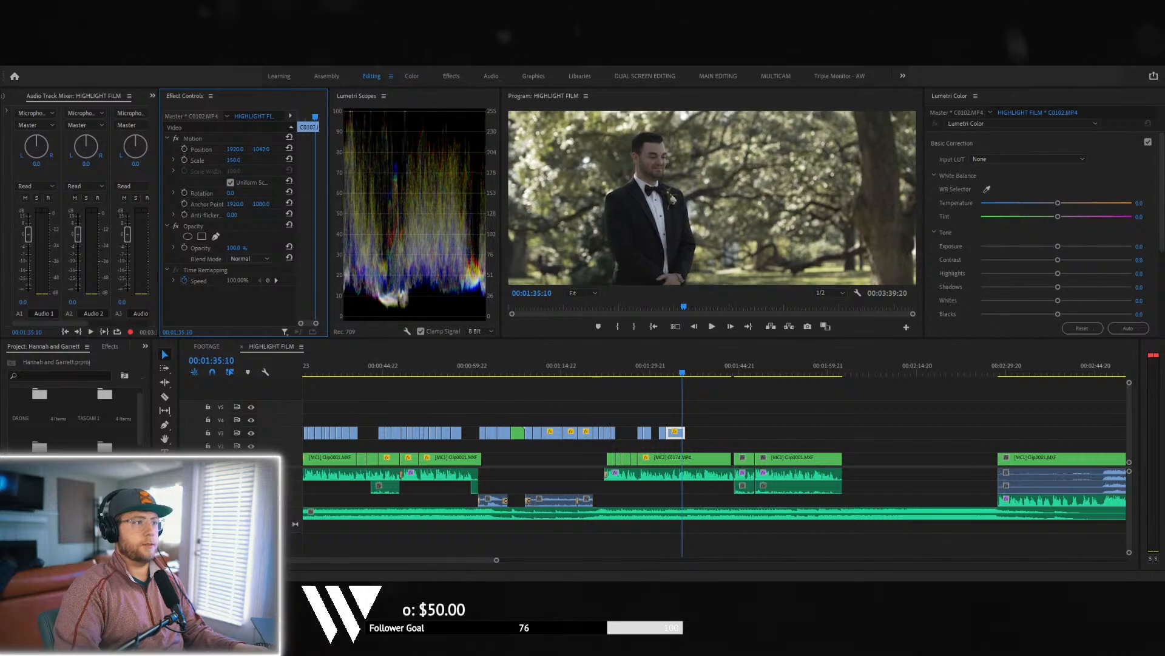
- Replay the reframed groom shot and trim the end of clip C0102.MP4 to 00:01:35:08
{"action": "key", "text": "space"}
{"action": "key", "text": "space"}
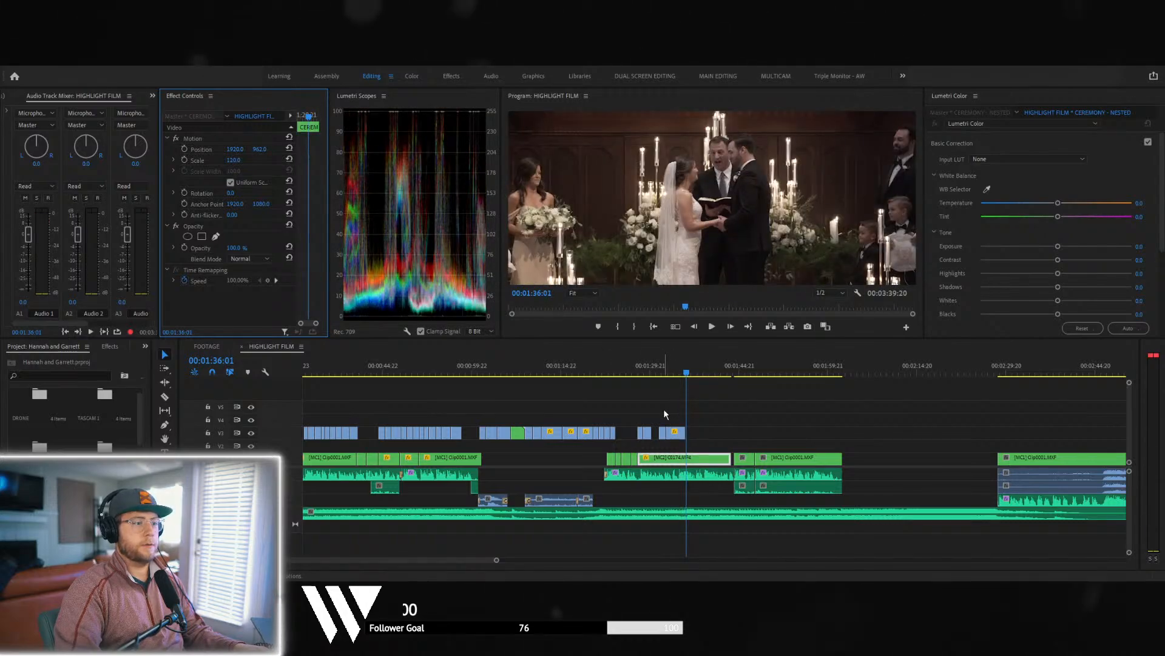
{"action": "left_click", "coordinate": [659, 369]}
{"action": "key", "text": "space"}
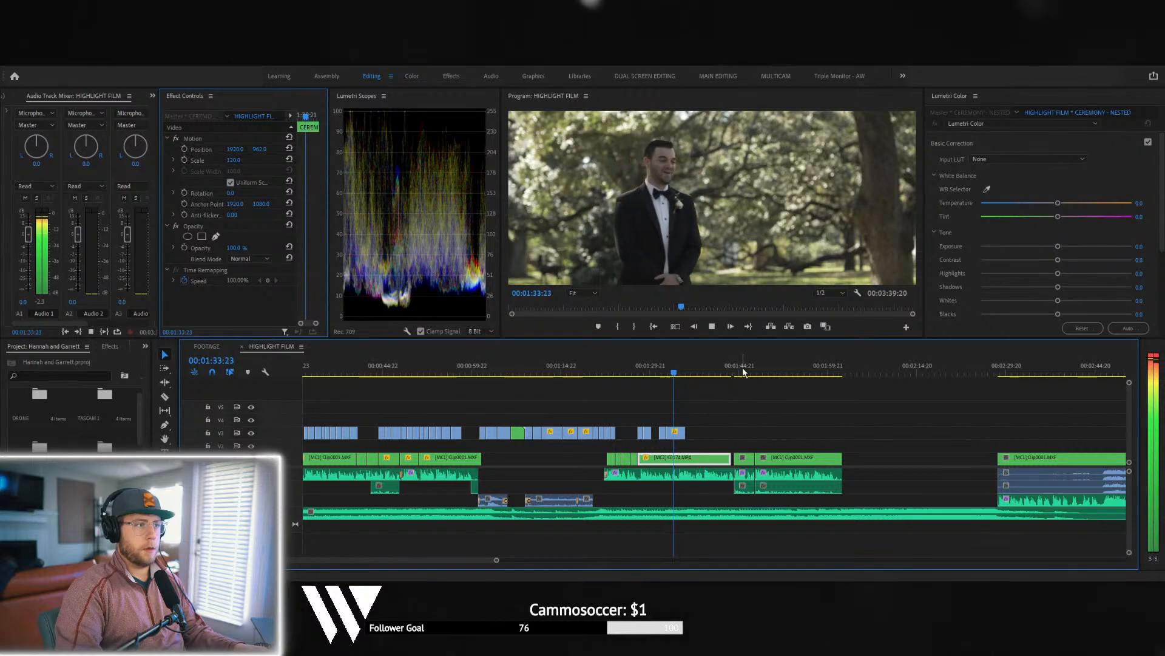
{"action": "key", "text": "space"}
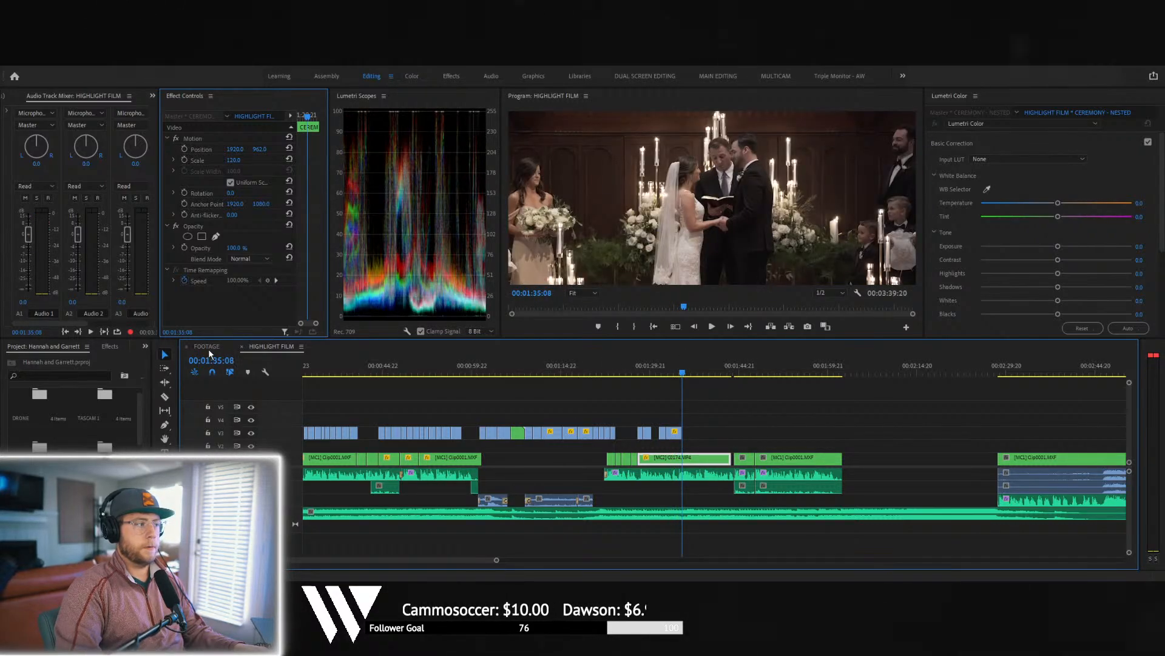
- In the FOOTAGE sequence, split clip C0026.MP4 at 00:04:35:06, where the groom turns to face the bride
{"action": "left_click", "coordinate": [208, 348]}
{"action": "left_click", "coordinate": [614, 382]}
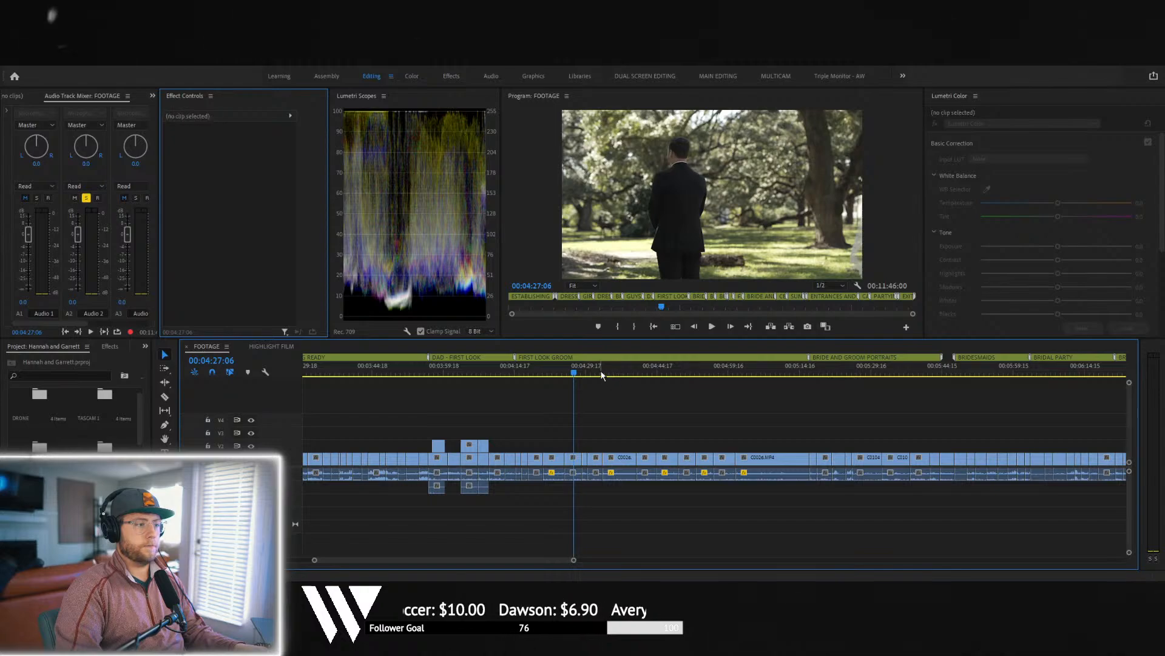
{"action": "left_click", "coordinate": [608, 372]}
{"action": "mouse_move", "coordinate": [615, 373]}
{"action": "left_mouse_down"}
{"action": "mouse_move", "coordinate": [629, 369]}
{"action": "mouse_move", "coordinate": [605, 366]}
{"action": "mouse_move", "coordinate": [614, 367]}
{"action": "left_mouse_up"}
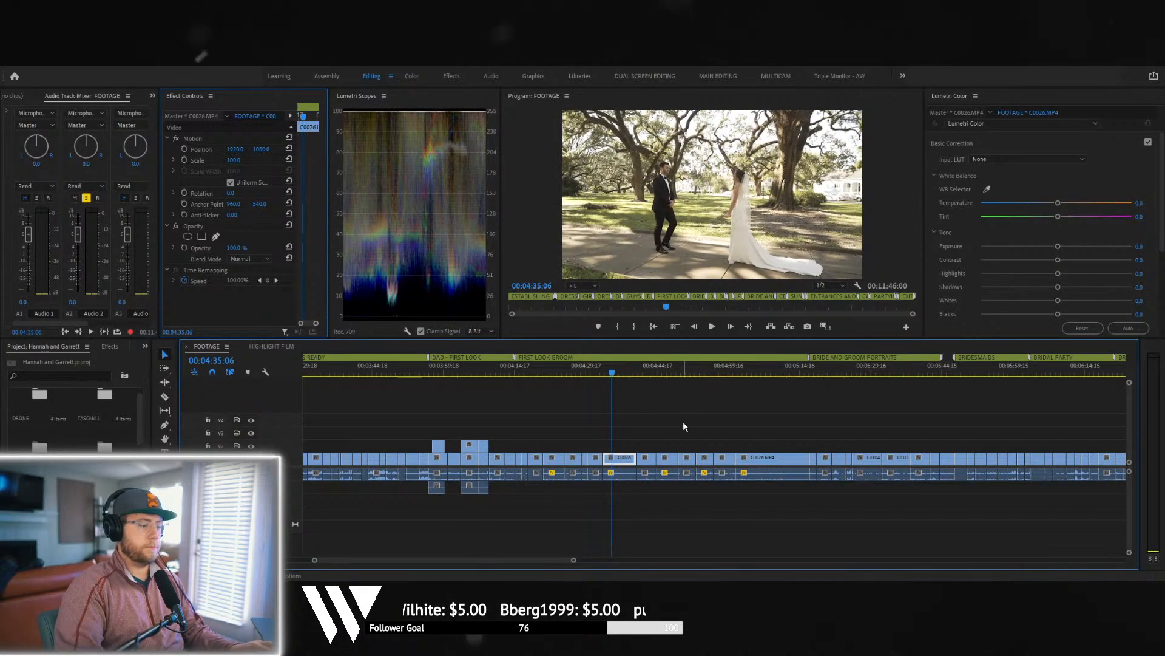
{"action": "key", "text": "ctrl+k"}
- Play on through clip C0026.MP4 and split it at 00:04:36:17 and 00:04:39:01 around the couple's embrace
{"action": "key", "text": "space"}
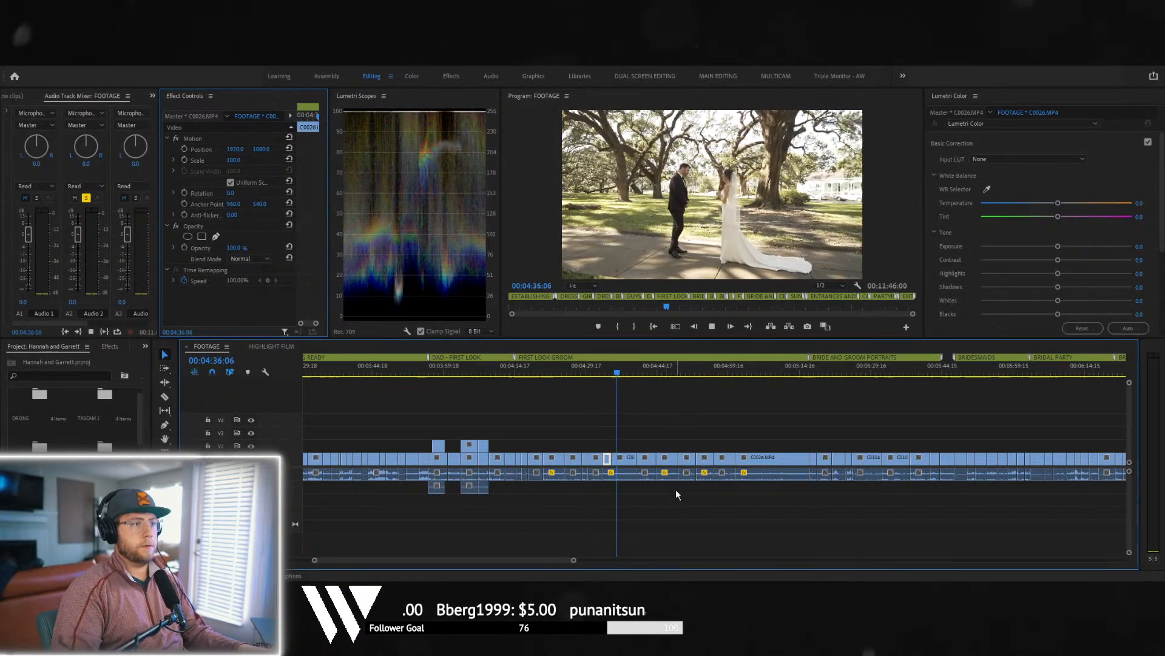
{"action": "key", "text": "space"}
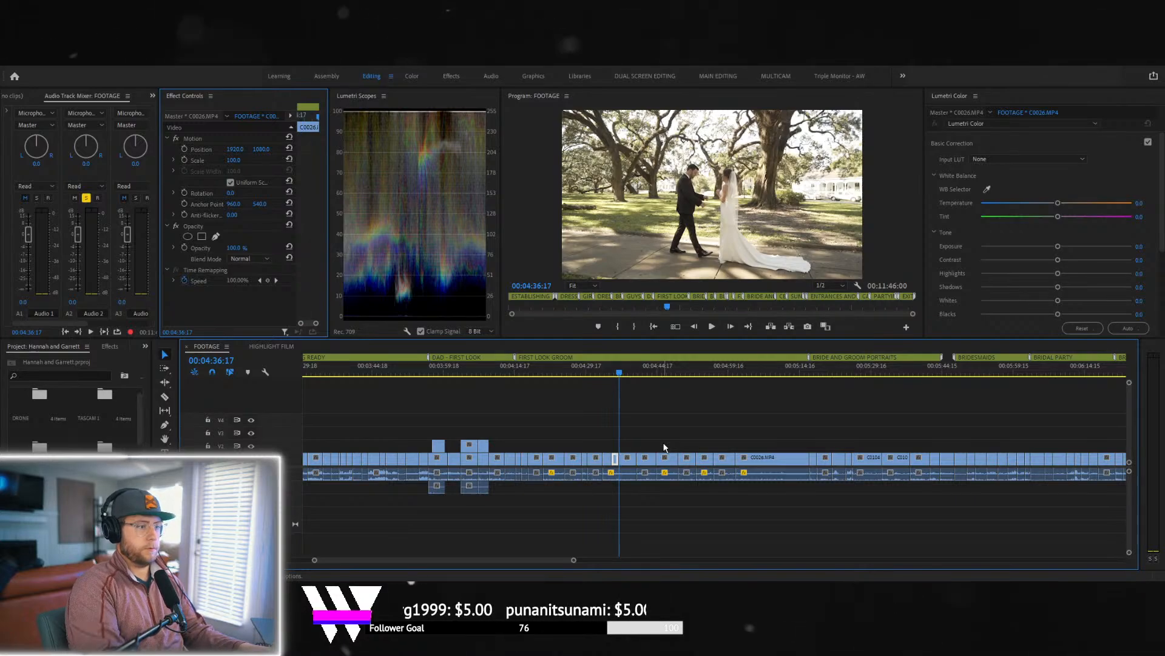
{"action": "key", "text": "space"}
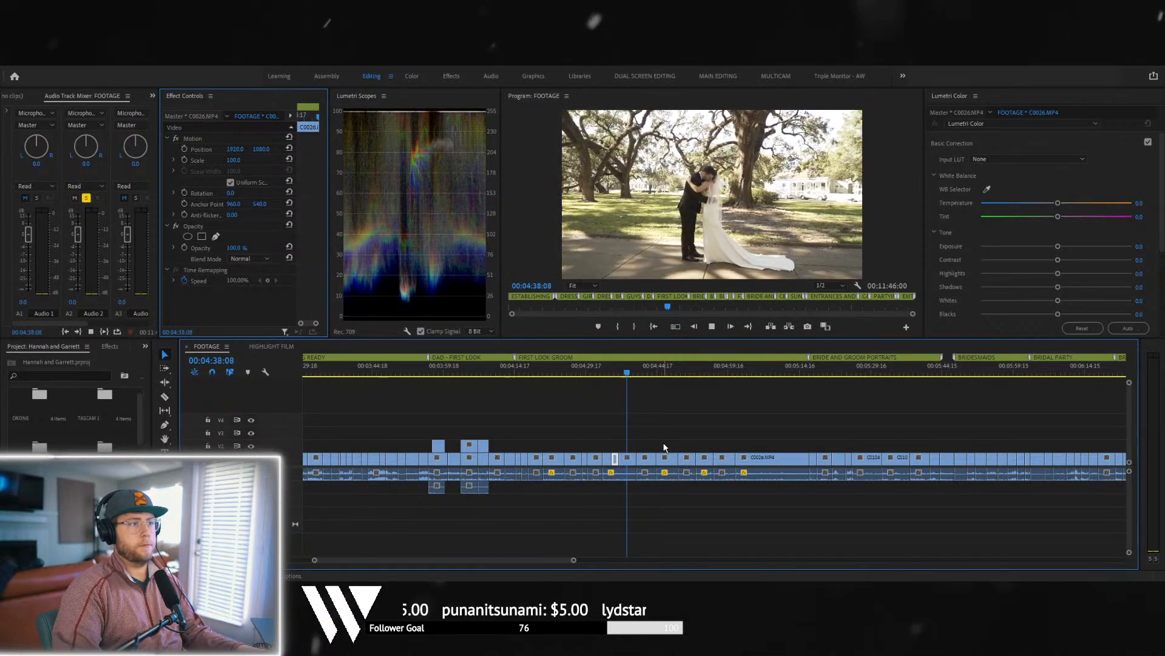
{"action": "key", "text": "space"}
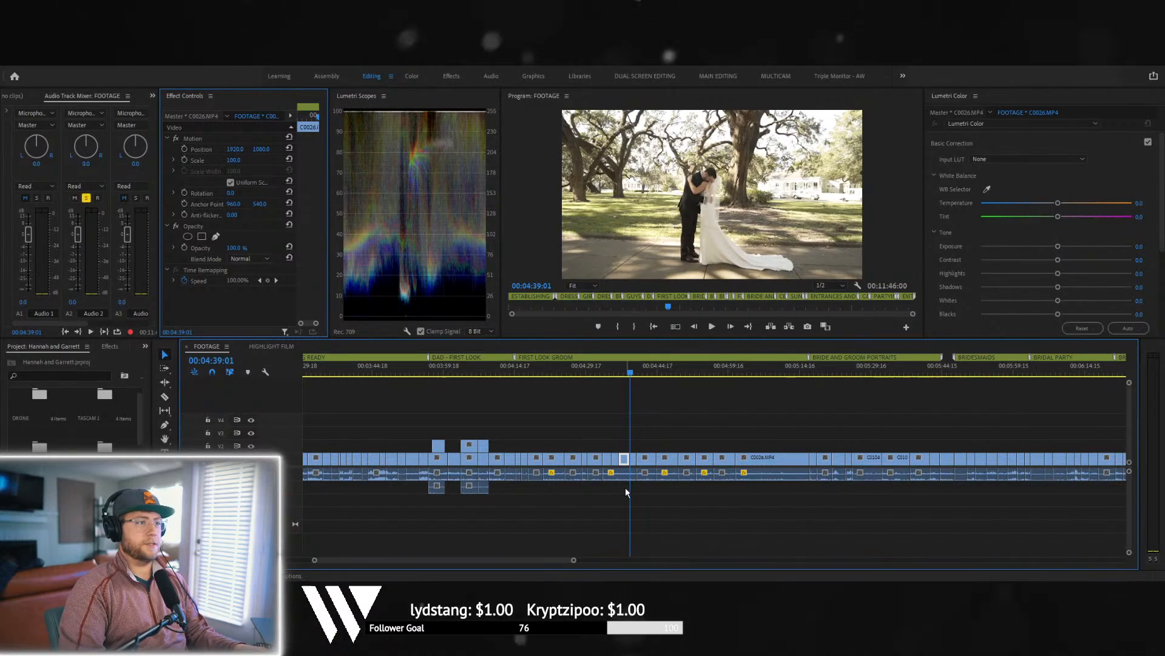
{"action": "left_click", "coordinate": [588, 393]}
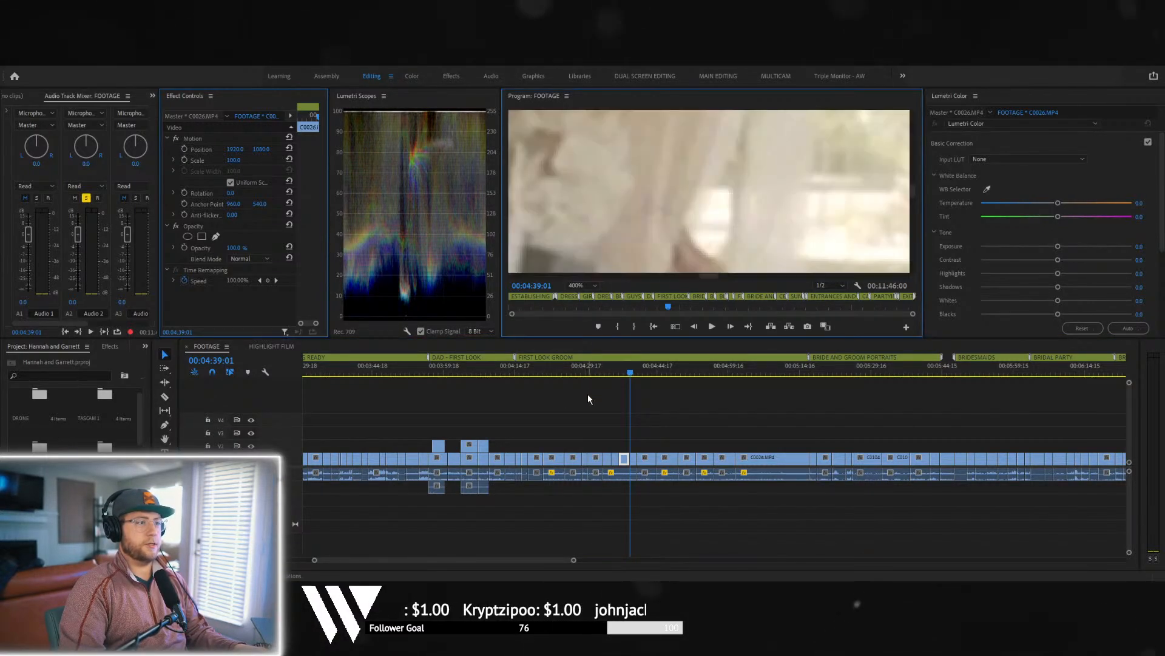
- Inspect the couple's embrace at 400% and 150% preview magnification, and return the preview to Fit
{"action": "left_click_drag", "start_coordinate": [915, 190], "coordinate": [900, 112]}
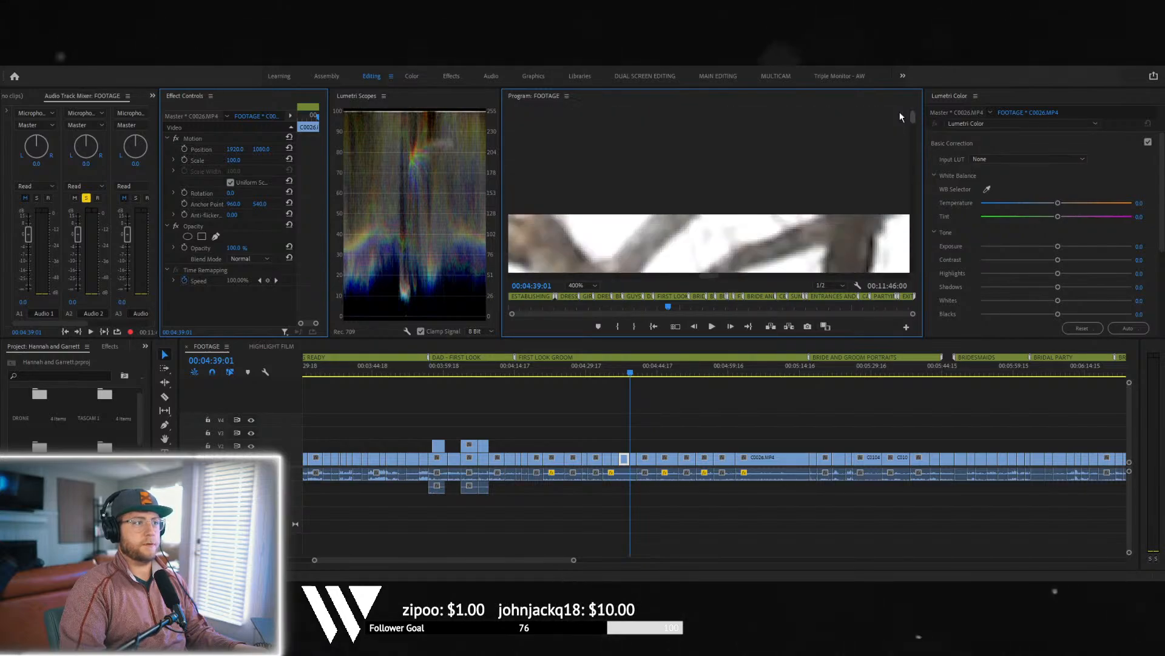
{"action": "left_click", "coordinate": [584, 285]}
{"action": "left_click", "coordinate": [579, 362]}
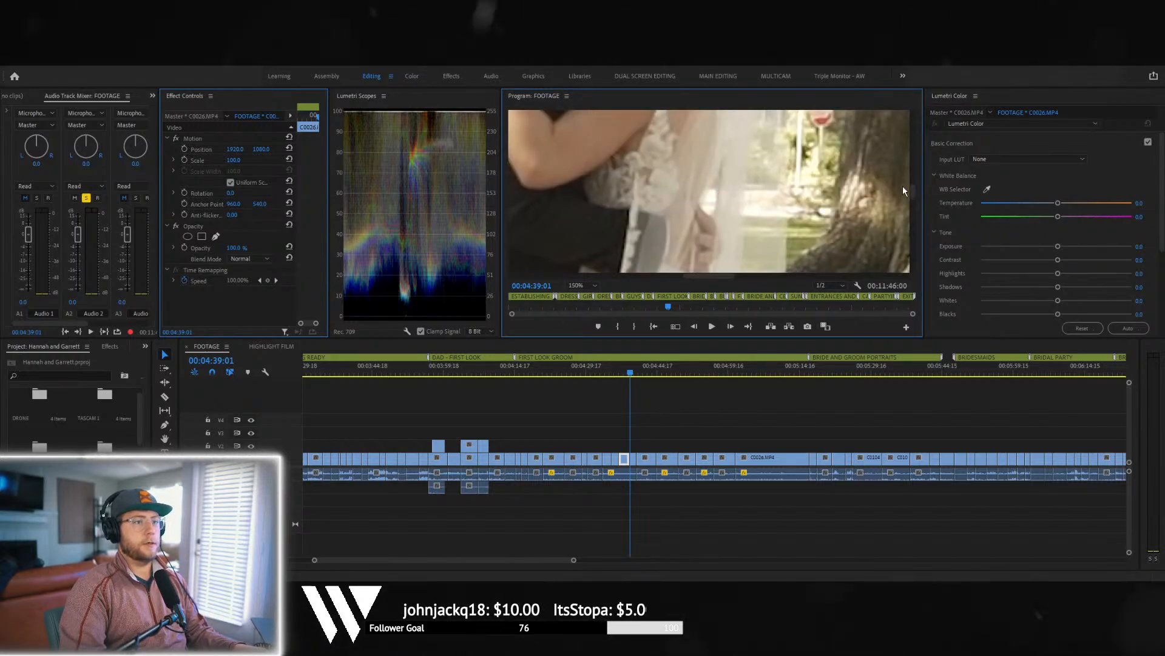
{"action": "left_click_drag", "start_coordinate": [912, 186], "coordinate": [919, 167]}
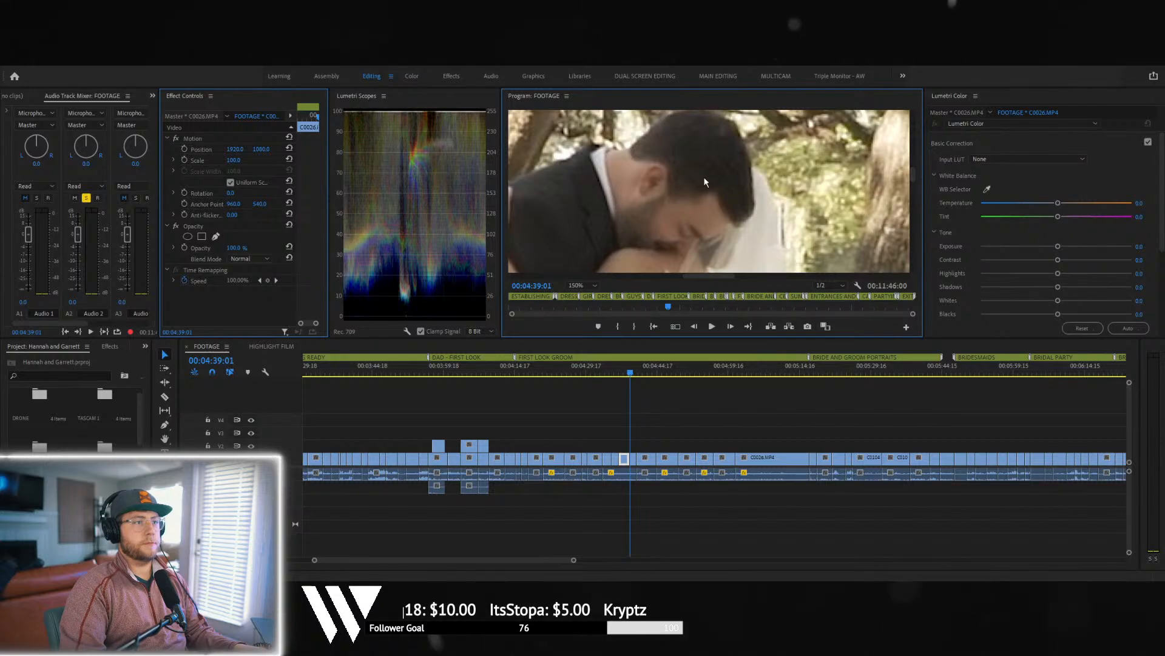
{"action": "left_click", "coordinate": [585, 287]}
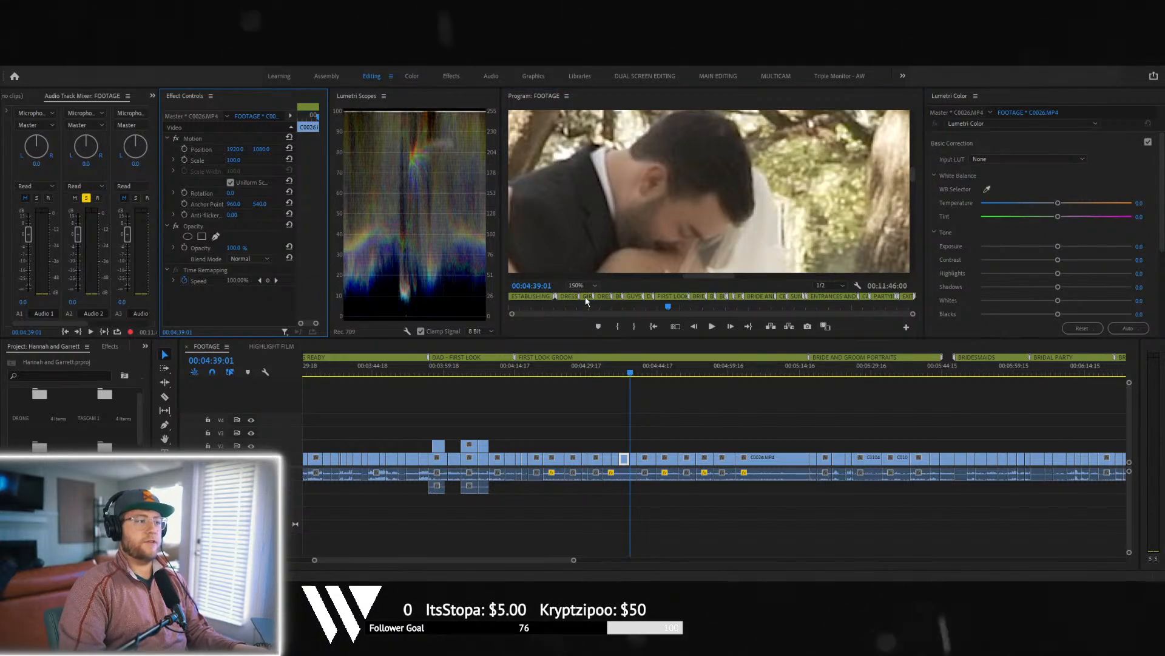
{"action": "left_click", "coordinate": [585, 296]}
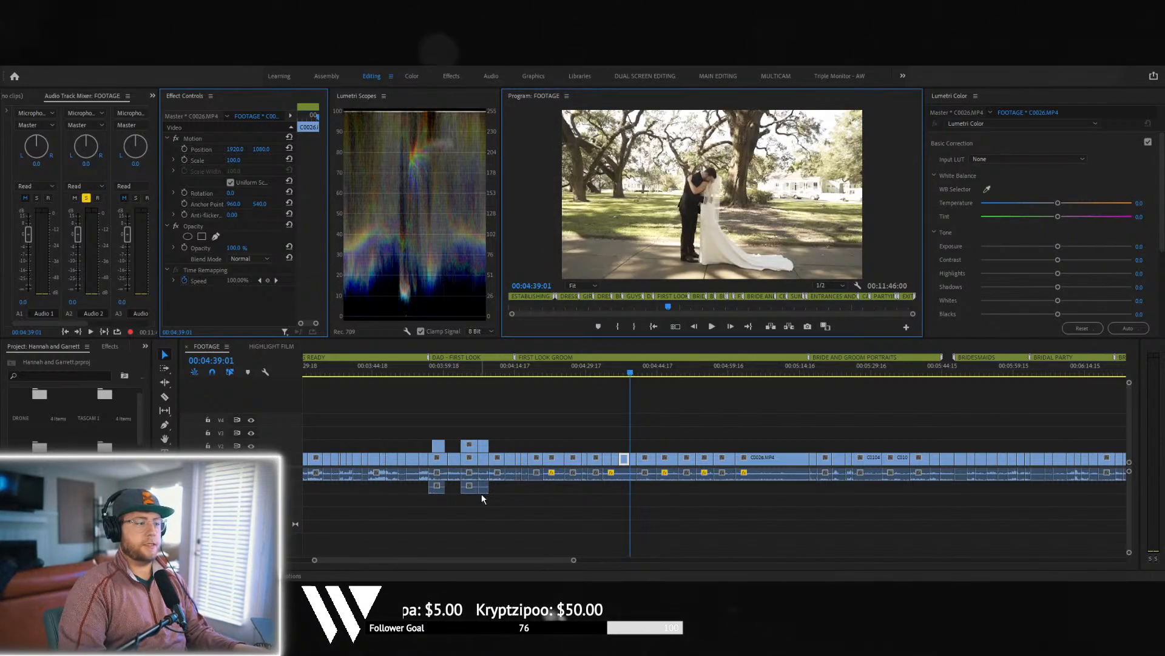
- Copy the embrace segment of clip C0026.MP4 from the FOOTAGE sequence into HIGHLIGHT FILM at 00:01:35:08, above the ceremony clip
{"action": "left_click", "coordinate": [633, 457]}
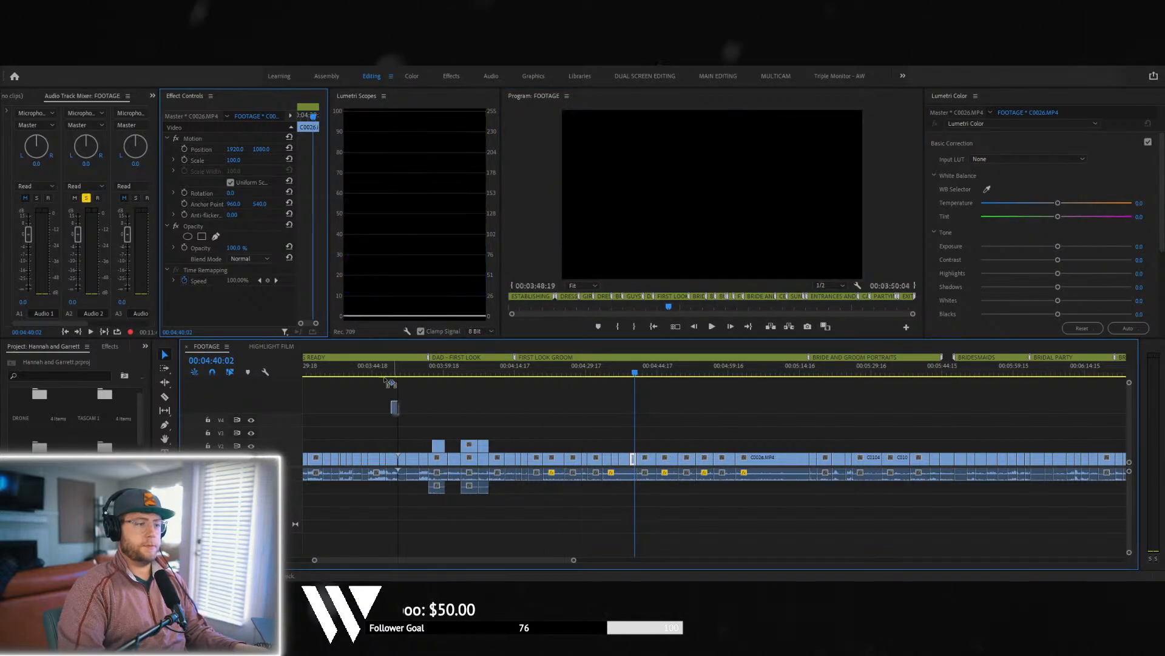
{"action": "left_click", "coordinate": [271, 347]}
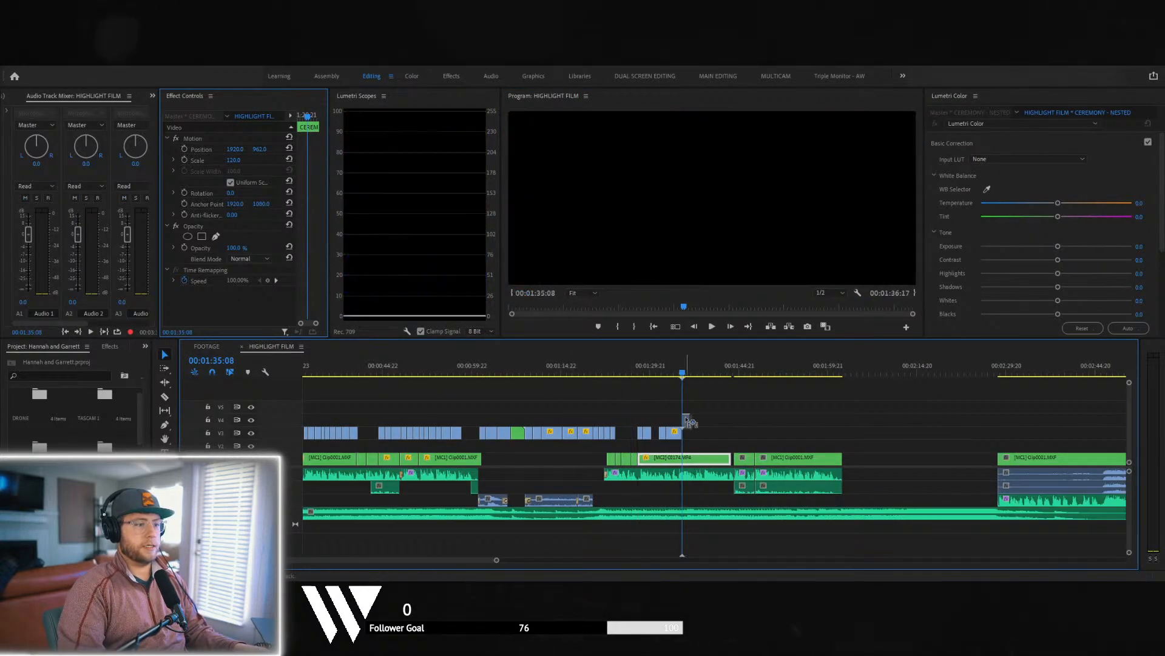
{"action": "left_click_drag", "start_coordinate": [695, 436], "coordinate": [687, 434]}
{"action": "left_click", "coordinate": [683, 429]}
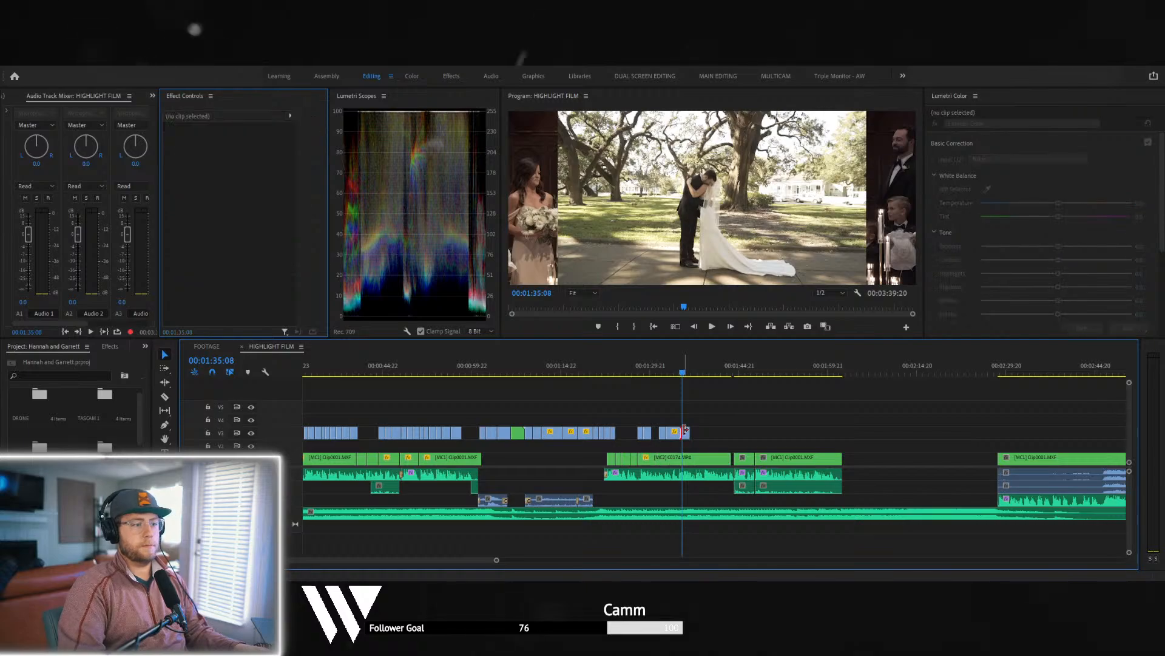
- Reframe the embrace clip C0026.MP4 in HIGHLIGHT FILM with a scale of 133 and a vertical position of 705
{"action": "left_click", "coordinate": [687, 433]}
{"action": "left_click", "coordinate": [233, 159]}
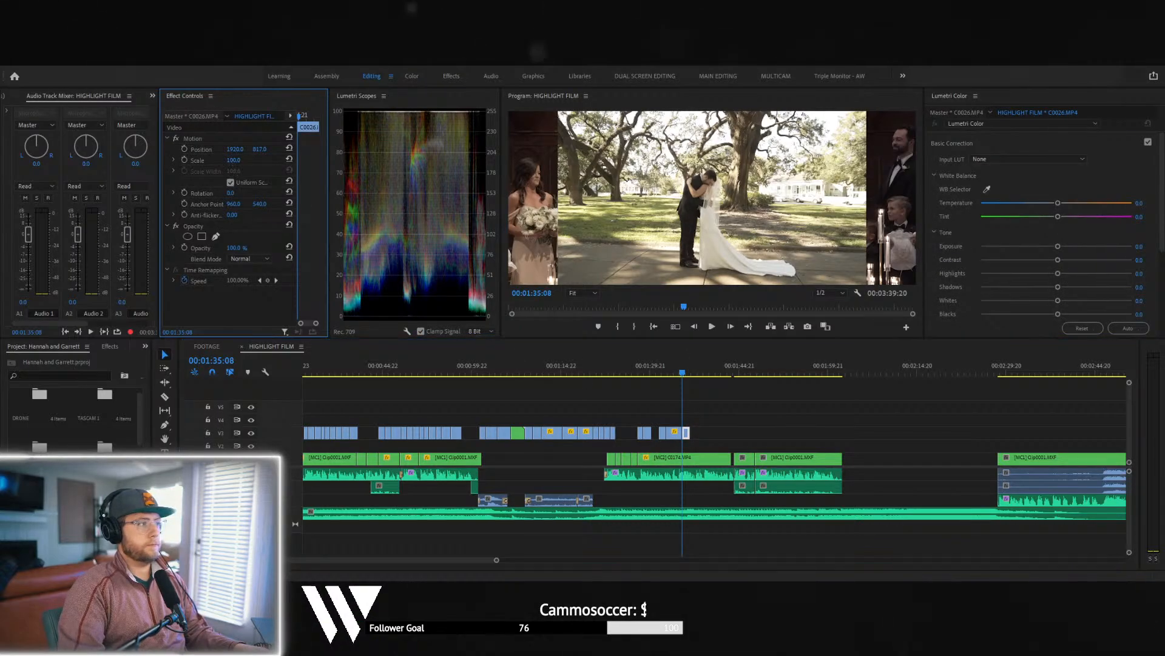
{"action": "type", "text": "133"}
{"action": "key", "text": "Return"}
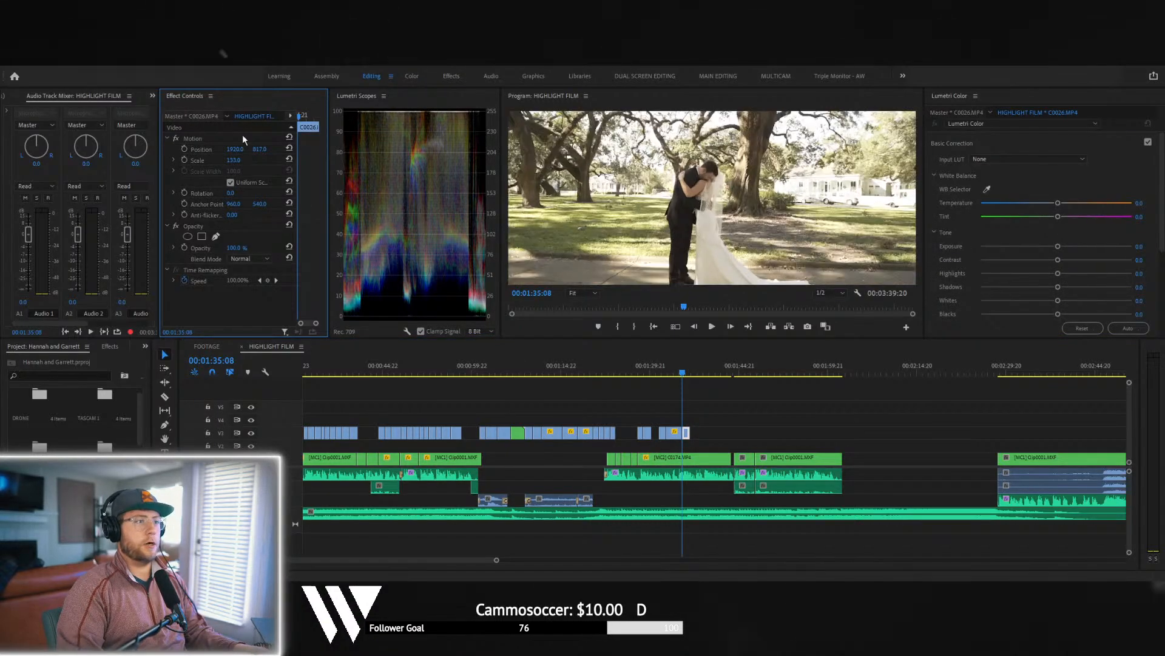
{"action": "mouse_move", "coordinate": [259, 148]}
{"action": "left_mouse_down"}
{"action": "mouse_move", "coordinate": [311, 149]}
{"action": "mouse_move", "coordinate": [261, 149]}
{"action": "left_mouse_up"}
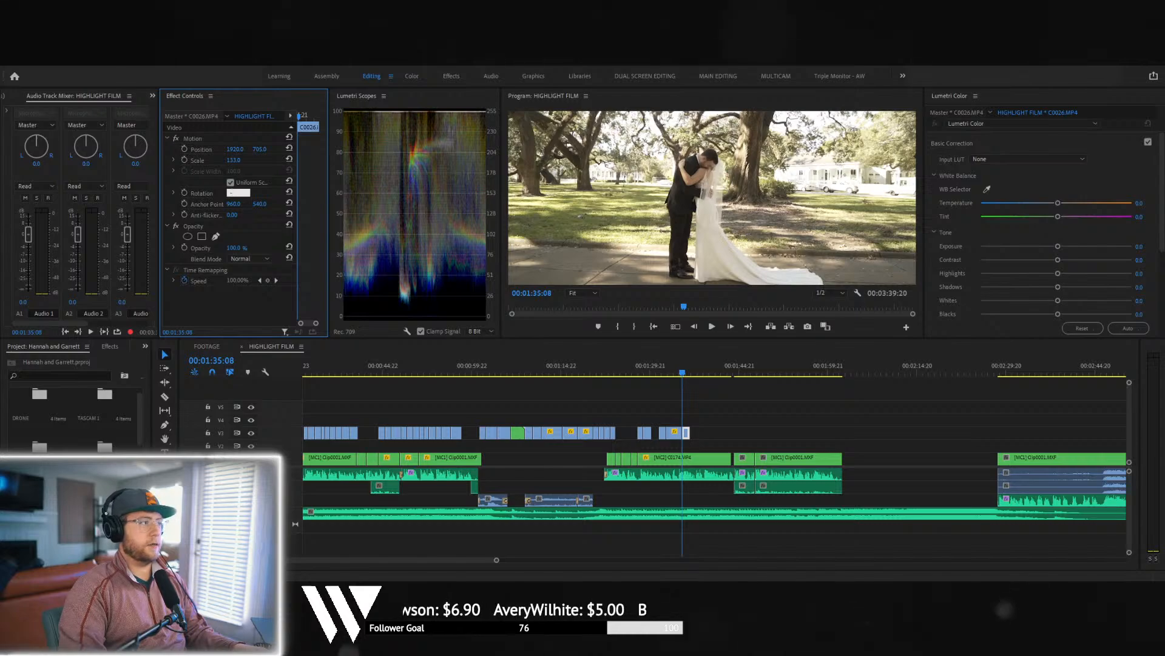
- Straighten clip C0026.MP4 with a rotation of -1° and set its scale to 134
{"action": "type", "text": "1"}
{"action": "key", "text": "Return"}
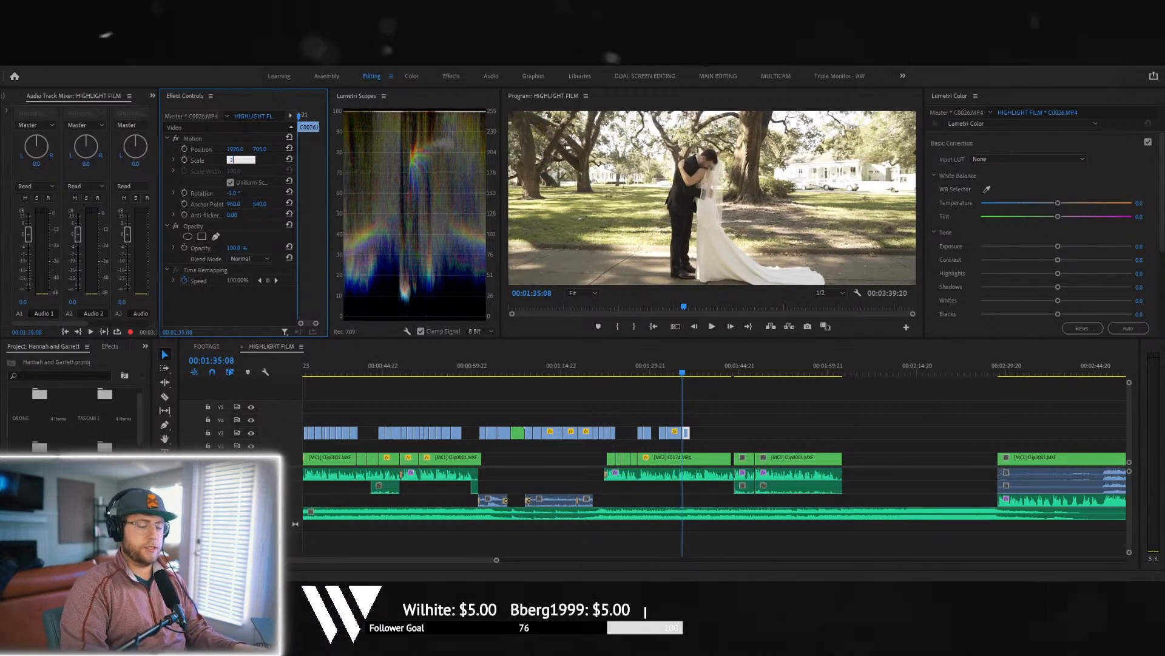
{"action": "type", "text": "13"}
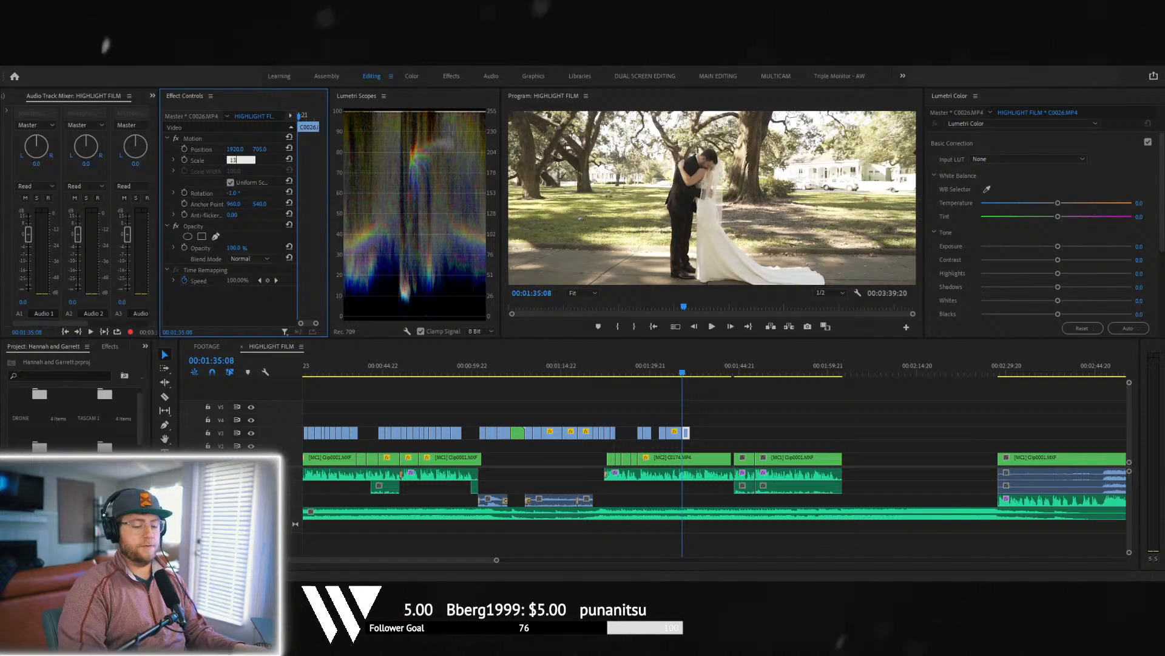
{"action": "type", "text": "4"}
{"action": "key", "text": "Return"}
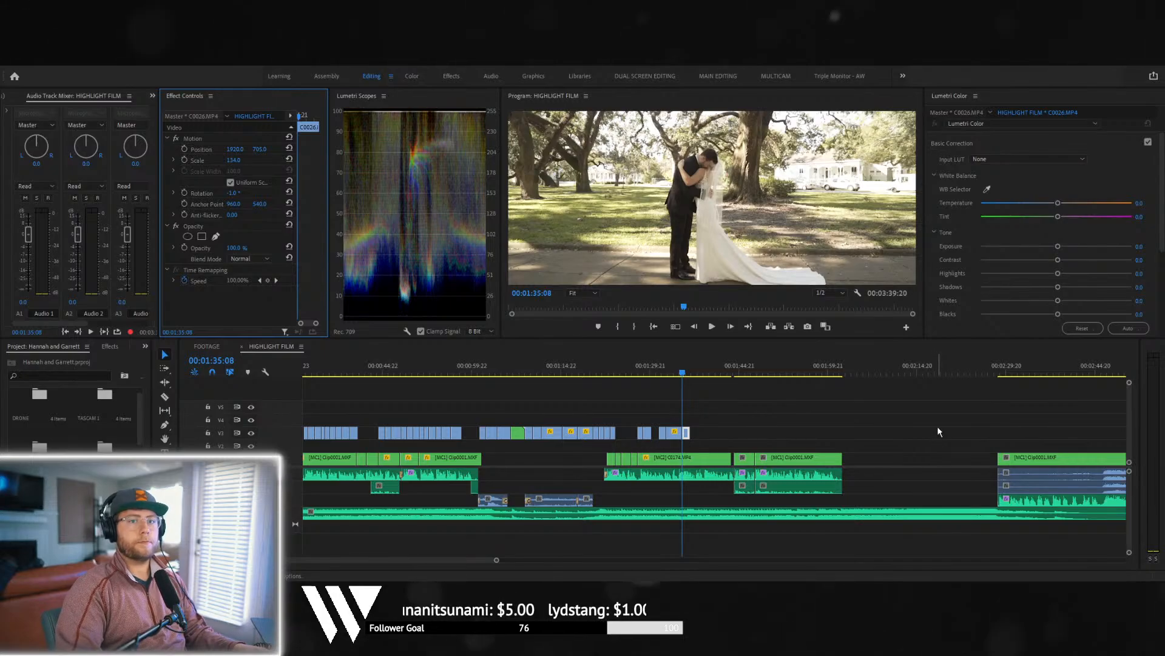
- Play the cut into the embrace shot and shift clip C0026.MP4 to start at about 00:01:36, leaving a gap after C0102.MP4
{"action": "key", "text": "space"}
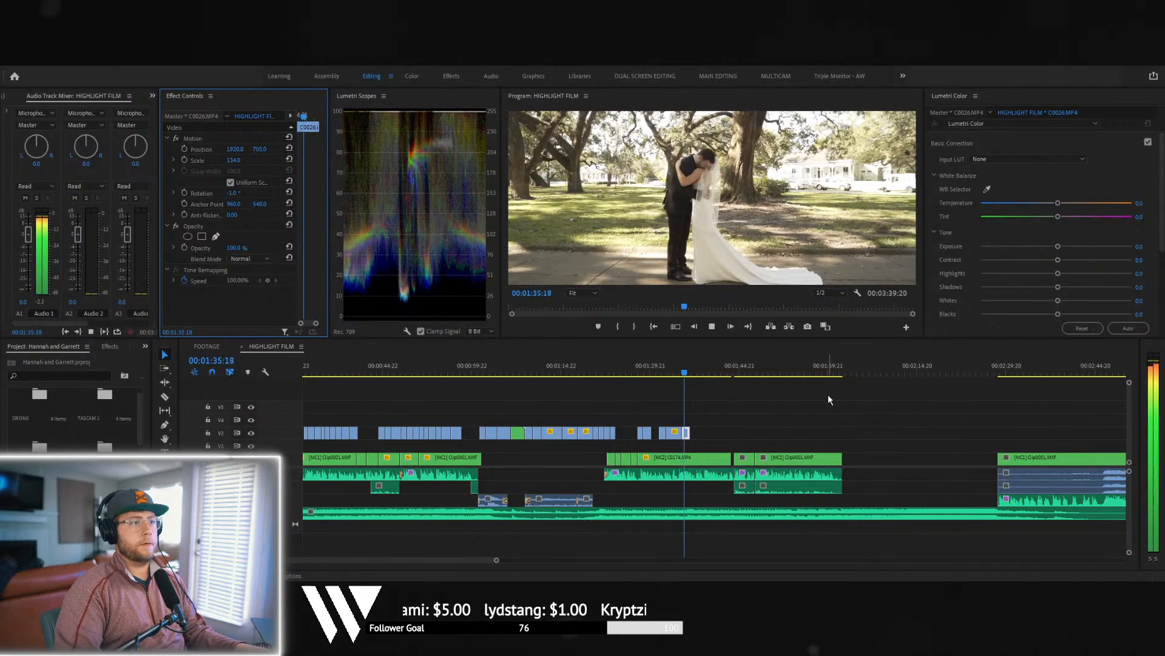
{"action": "left_click", "coordinate": [678, 365]}
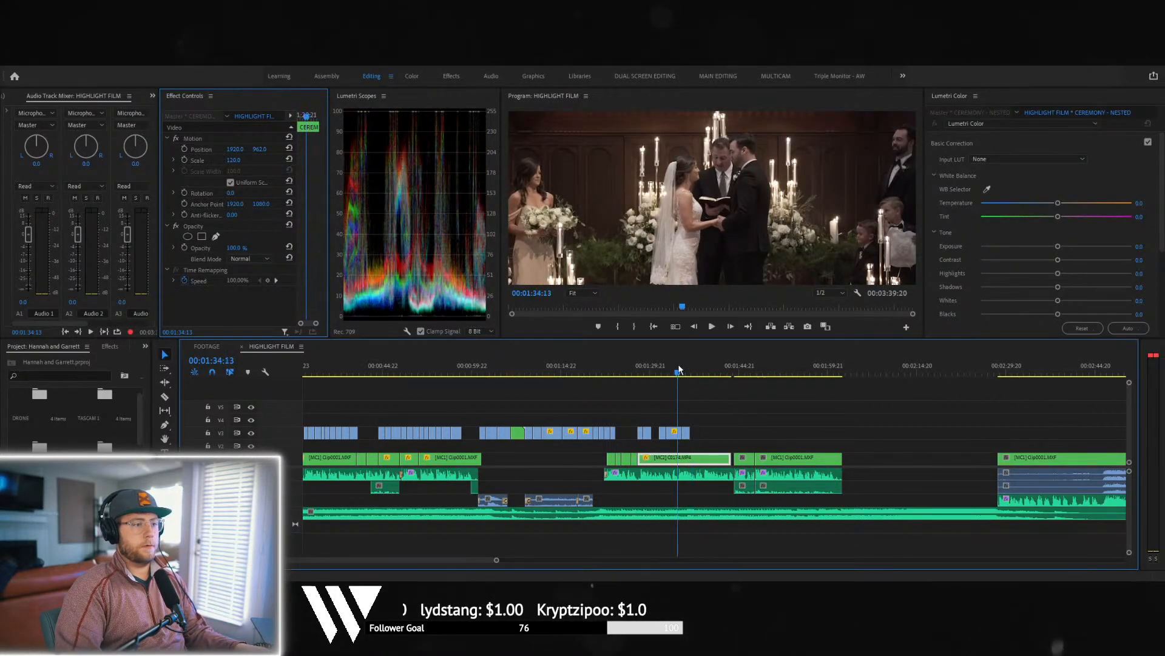
{"action": "key", "text": "space"}
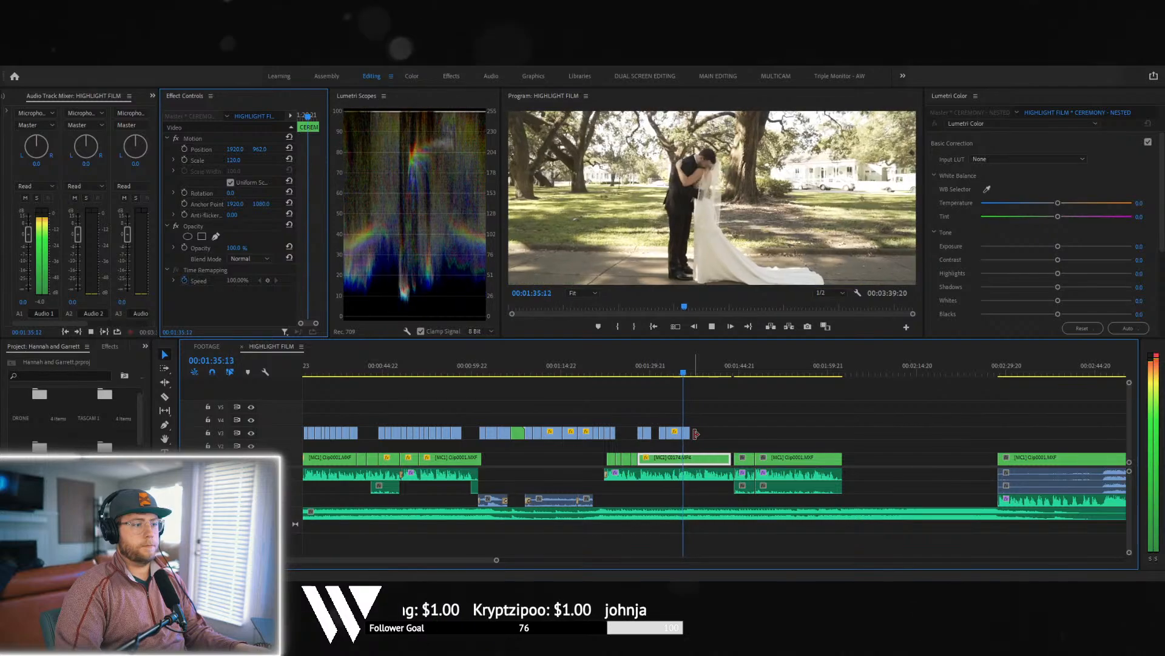
{"action": "key", "text": "space"}
{"action": "left_click_drag", "start_coordinate": [686, 432], "coordinate": [704, 439]}
{"action": "left_click_drag", "start_coordinate": [496, 561], "coordinate": [404, 560]}
{"action": "left_click_drag", "start_coordinate": [734, 433], "coordinate": [721, 432]}
- Replay the repositioned embrace shot and trim the end of clip C0026.MP4 to 00:01:37:18
{"action": "left_click", "coordinate": [700, 363]}
{"action": "key", "text": "space"}
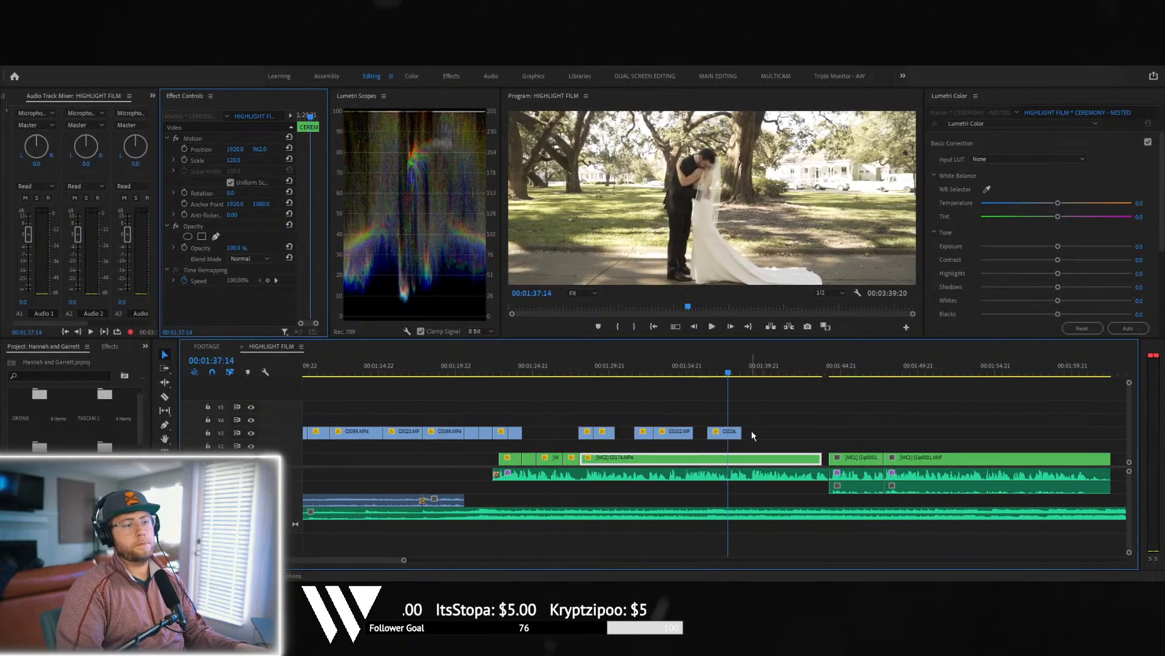
{"action": "key", "text": "space"}
{"action": "left_click_drag", "start_coordinate": [740, 432], "coordinate": [731, 431]}
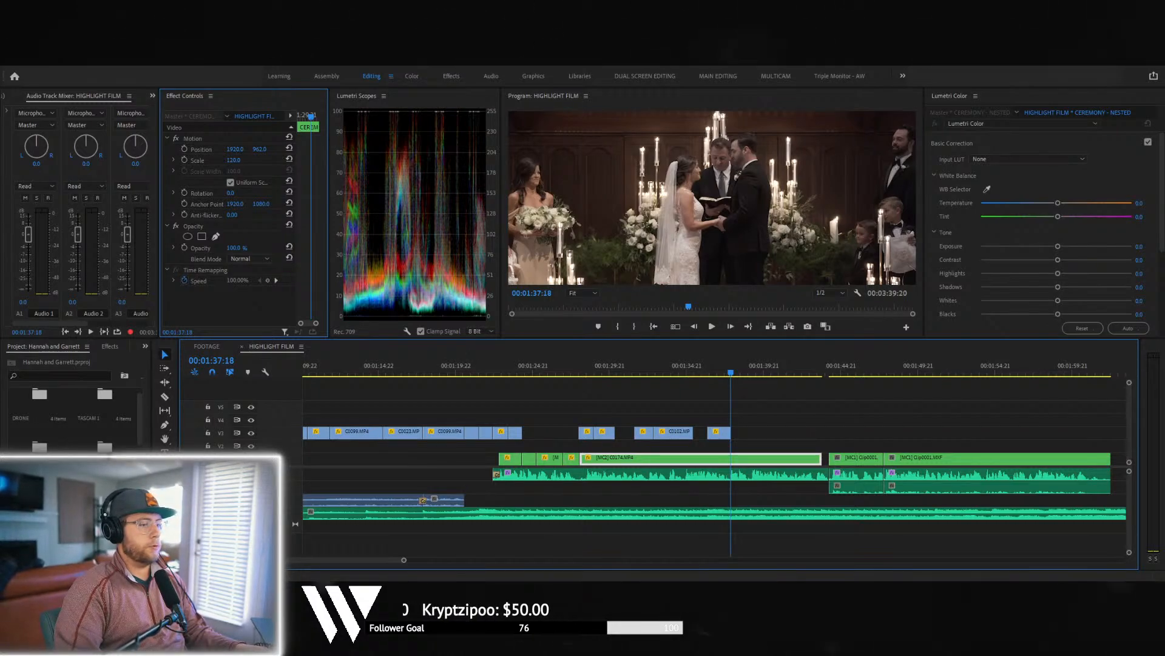
- Copy the C0102.MP4 clip of the couple at about 00:04:41 in FOOTAGE into HIGHLIGHT FILM at 00:01:37:18
{"action": "scroll", "coordinate": [719, 481], "scroll_direction": "down", "scroll_amount": 4}
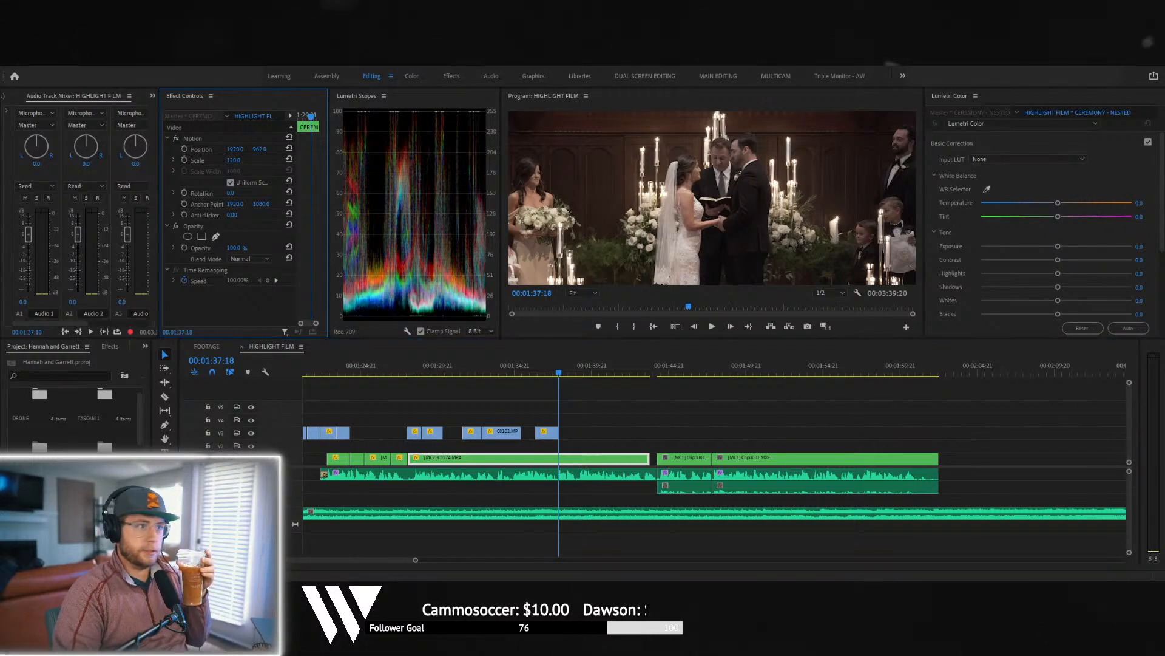
{"action": "key", "text": "space"}
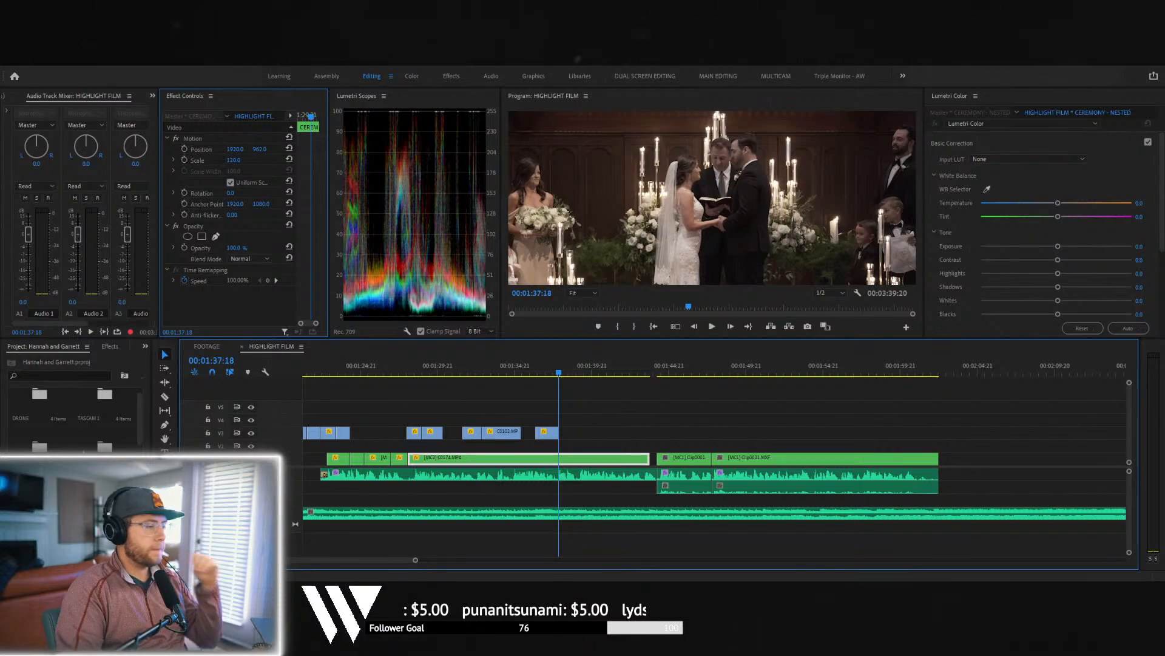
{"action": "left_click", "coordinate": [209, 344]}
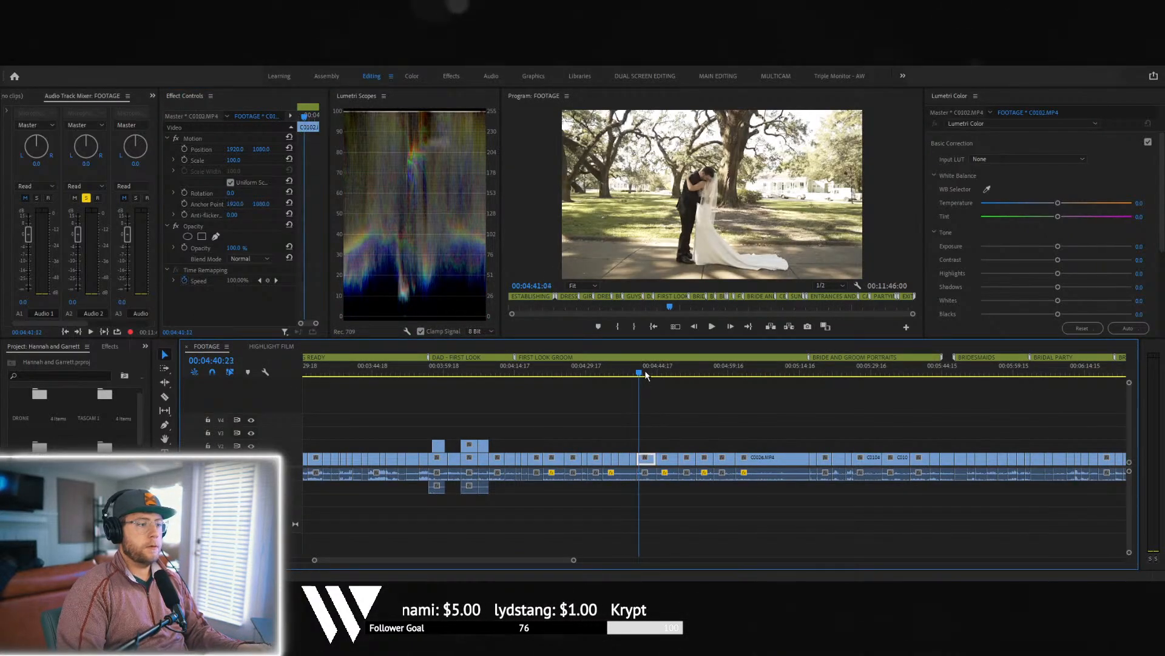
{"action": "left_click_drag", "start_coordinate": [646, 375], "coordinate": [644, 372]}
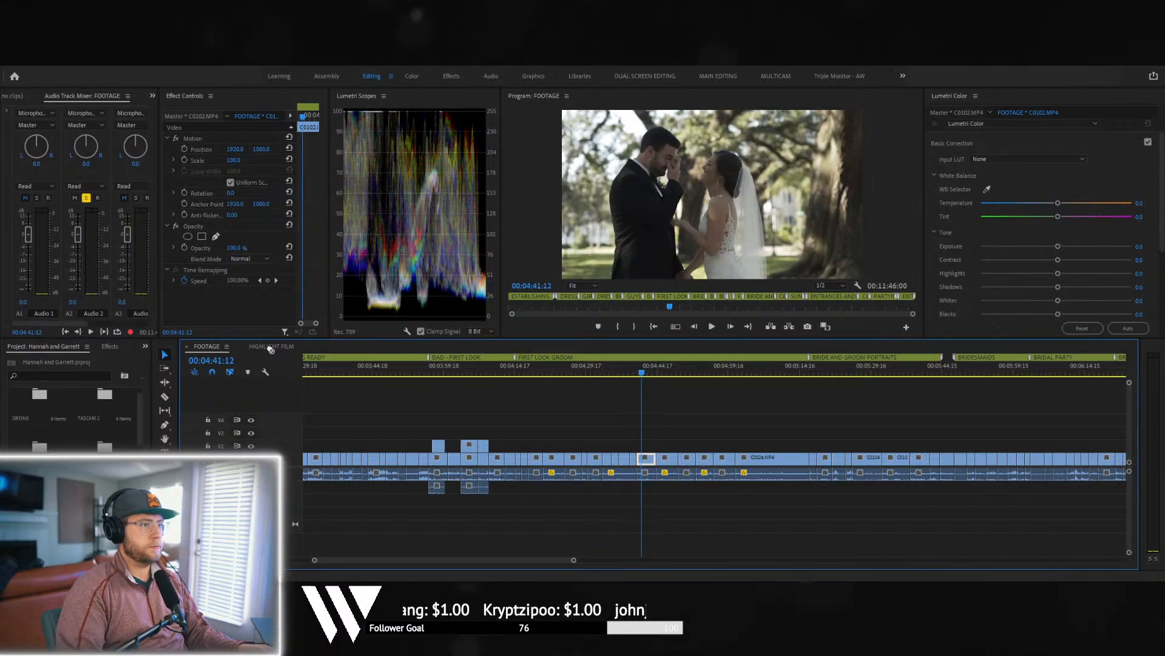
{"action": "left_click", "coordinate": [271, 346]}
- Play the added C0102.MP4 clip, trim its start to 00:01:39:06 and close the gap after the embrace shot
{"action": "left_click", "coordinate": [554, 372]}
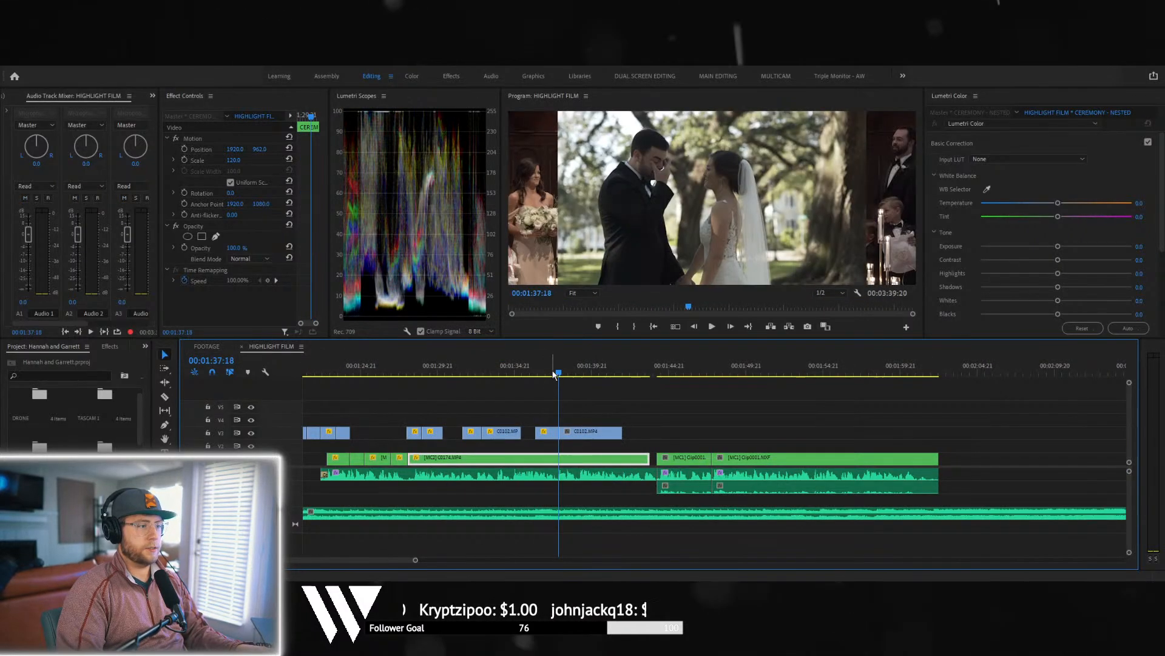
{"action": "key", "text": "space"}
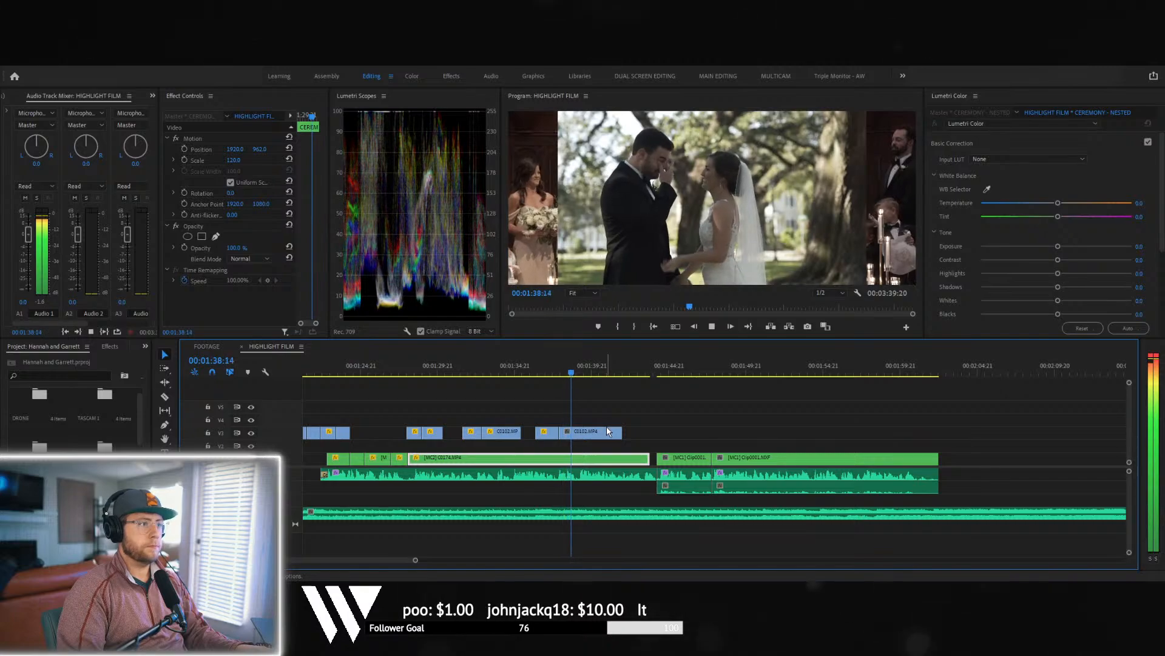
{"action": "key", "text": "space"}
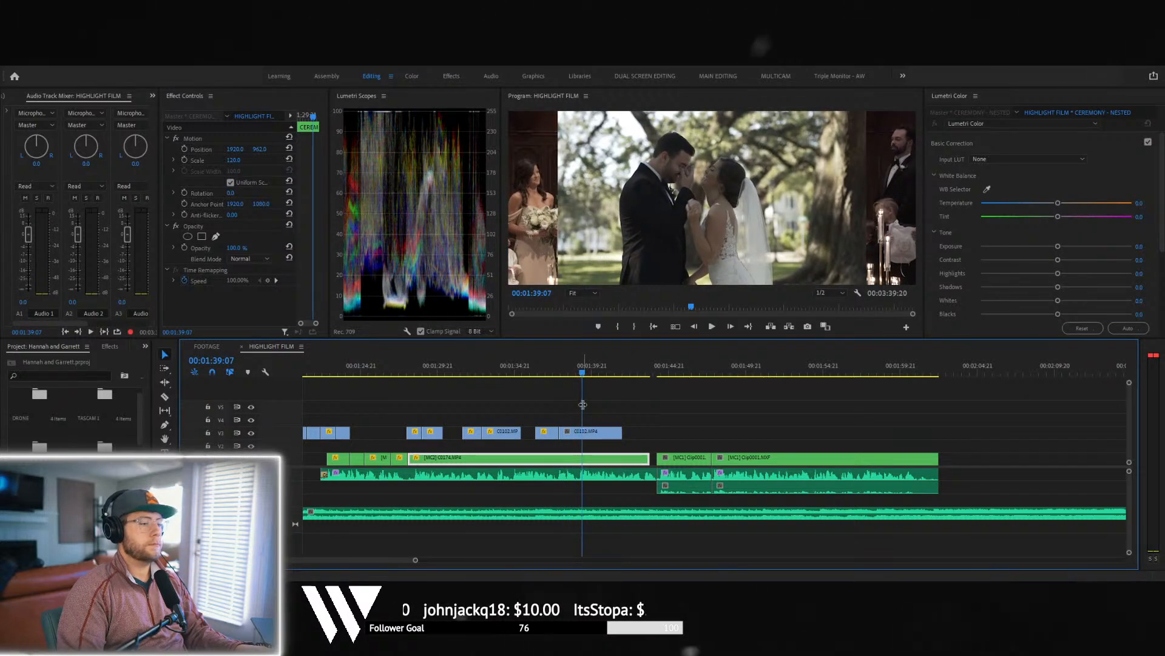
{"action": "mouse_move", "coordinate": [575, 372]}
{"action": "left_mouse_down"}
{"action": "mouse_move", "coordinate": [556, 373]}
{"action": "mouse_move", "coordinate": [606, 379]}
{"action": "mouse_move", "coordinate": [579, 376]}
{"action": "left_mouse_up"}
{"action": "left_click", "coordinate": [565, 435]}
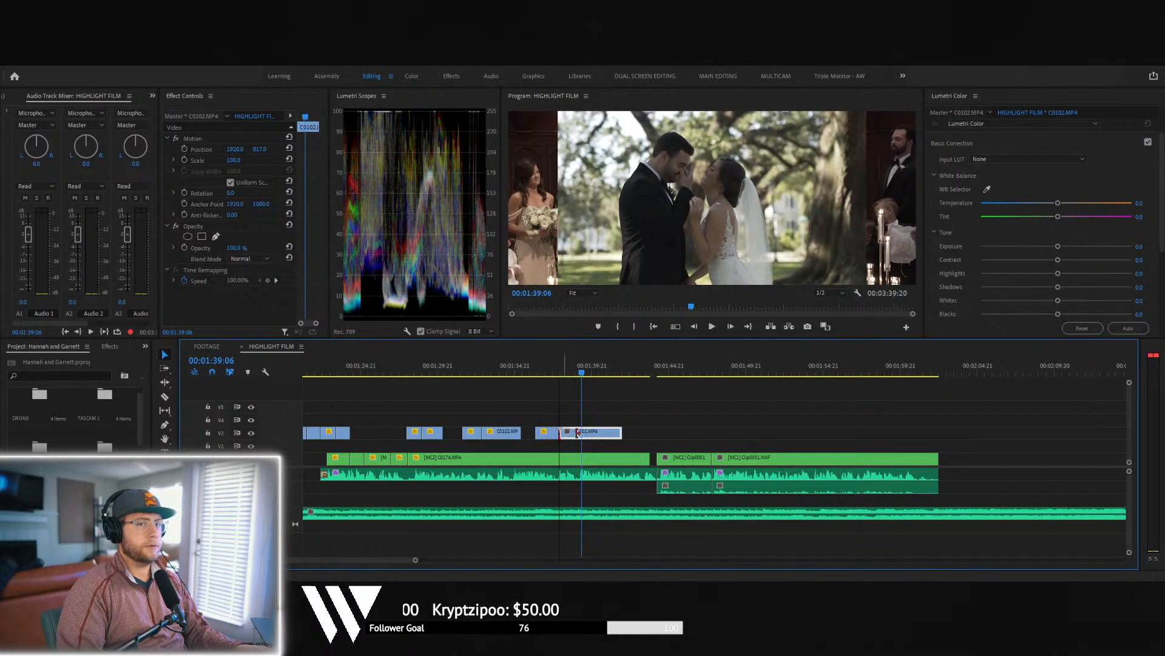
{"action": "left_click_drag", "start_coordinate": [577, 433], "coordinate": [574, 433]}
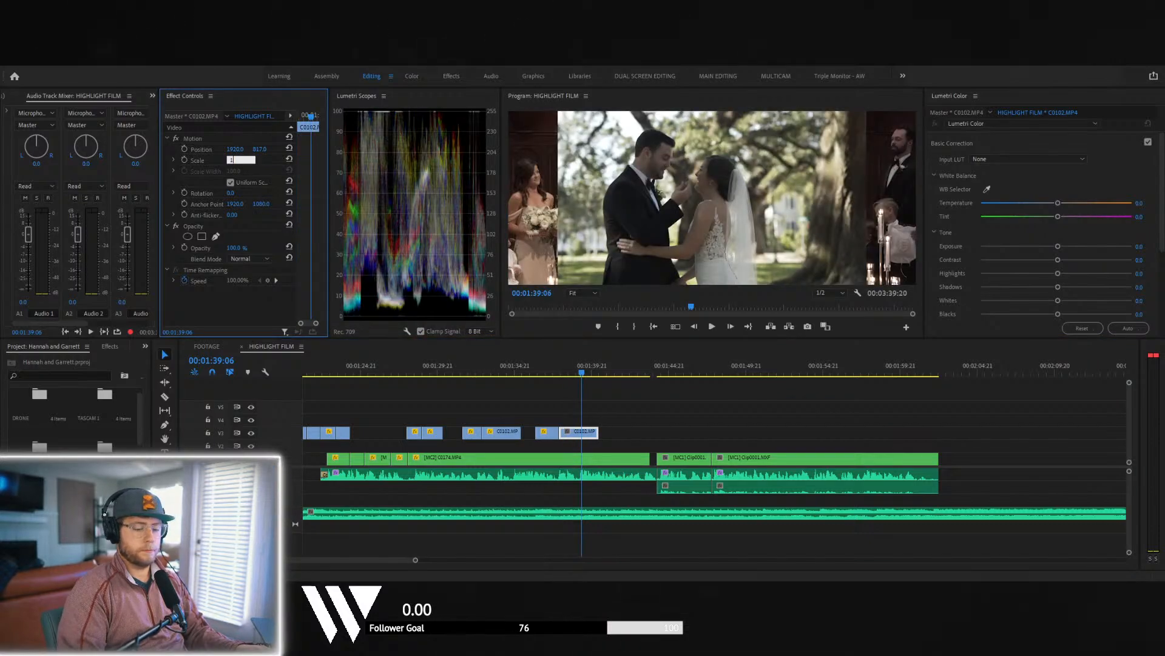
- Reframe the added C0102.MP4 clip by setting its scale to 133, its vertical position to 995, and finally its scale to 143
{"action": "type", "text": "33"}
{"action": "key", "text": "Return"}
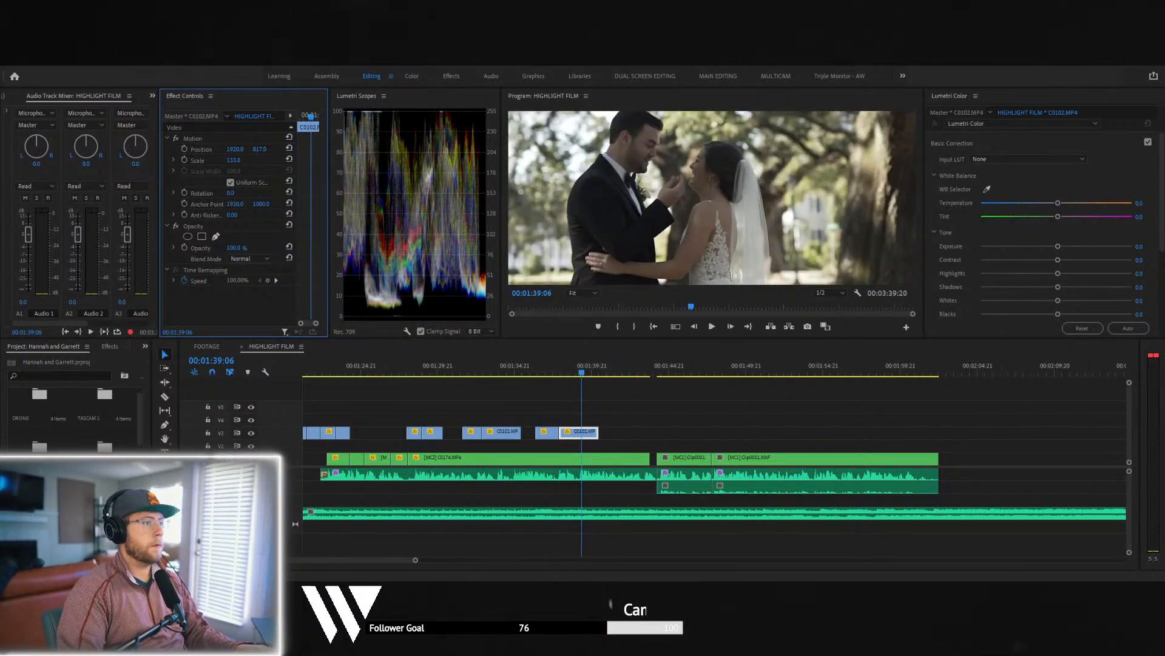
{"action": "left_click_drag", "start_coordinate": [259, 149], "coordinate": [368, 149]}
{"action": "left_click", "coordinate": [593, 438]}
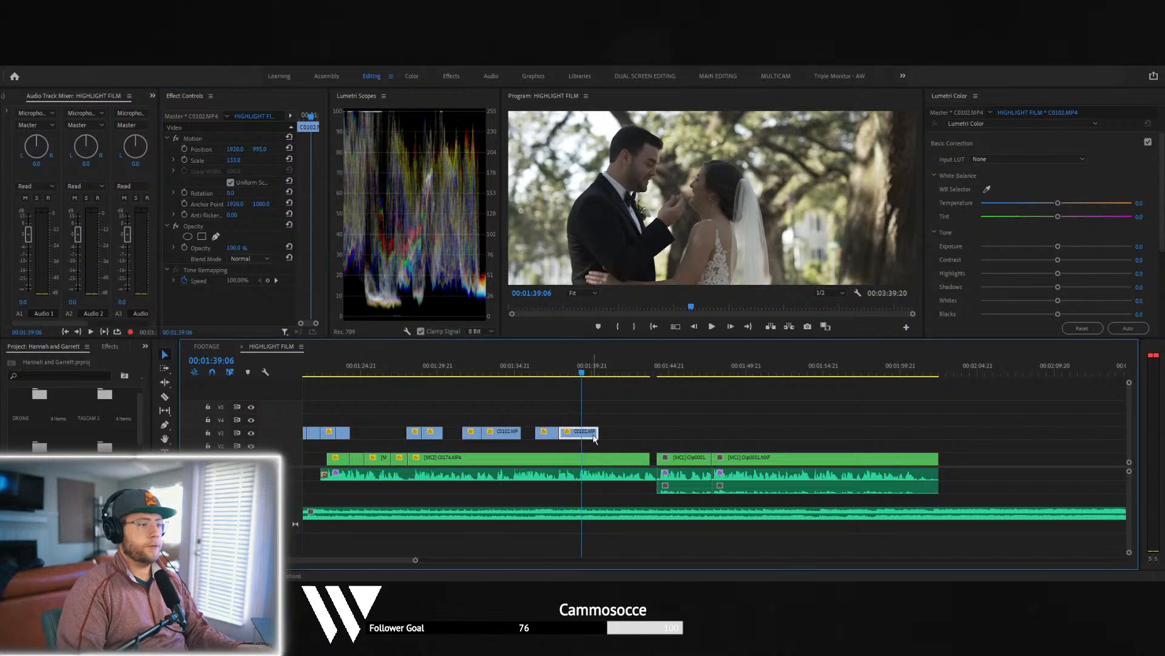
{"action": "left_click", "coordinate": [235, 160]}
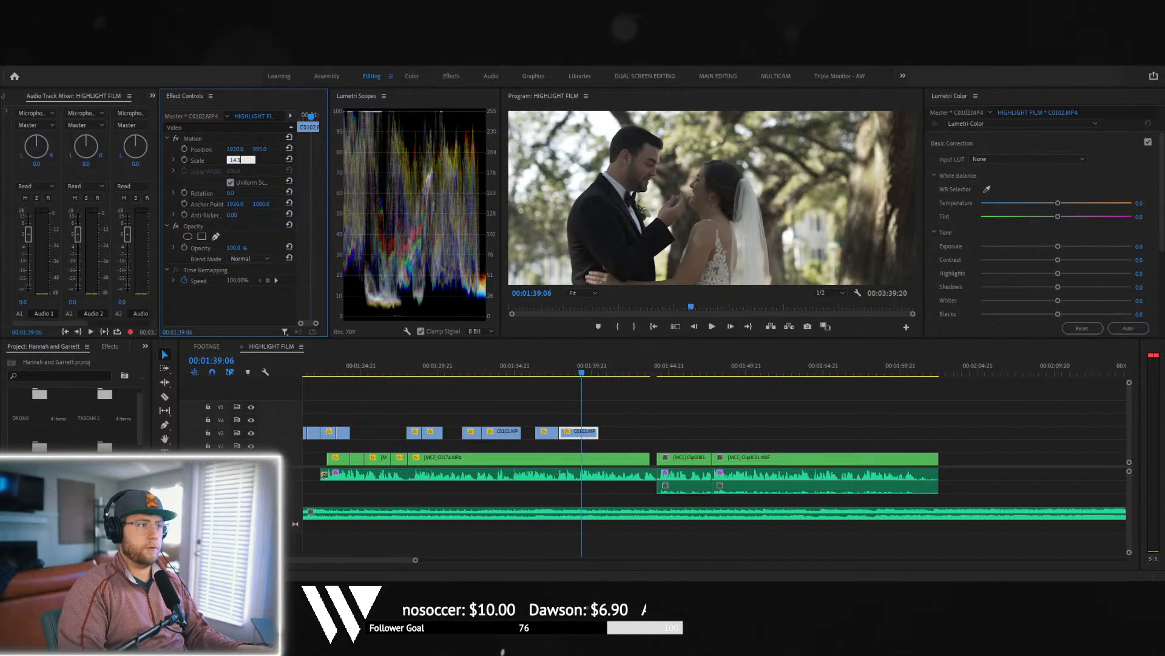
{"action": "type", "text": "140"}
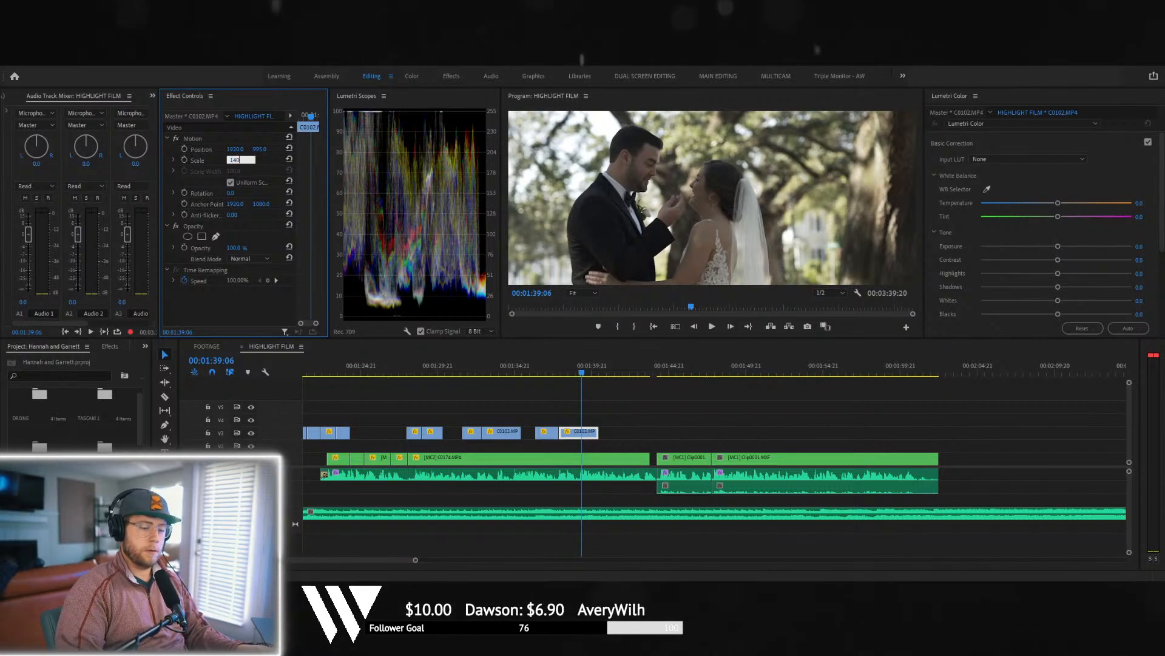
{"action": "type", "text": "3"}
{"action": "key", "text": "Return"}
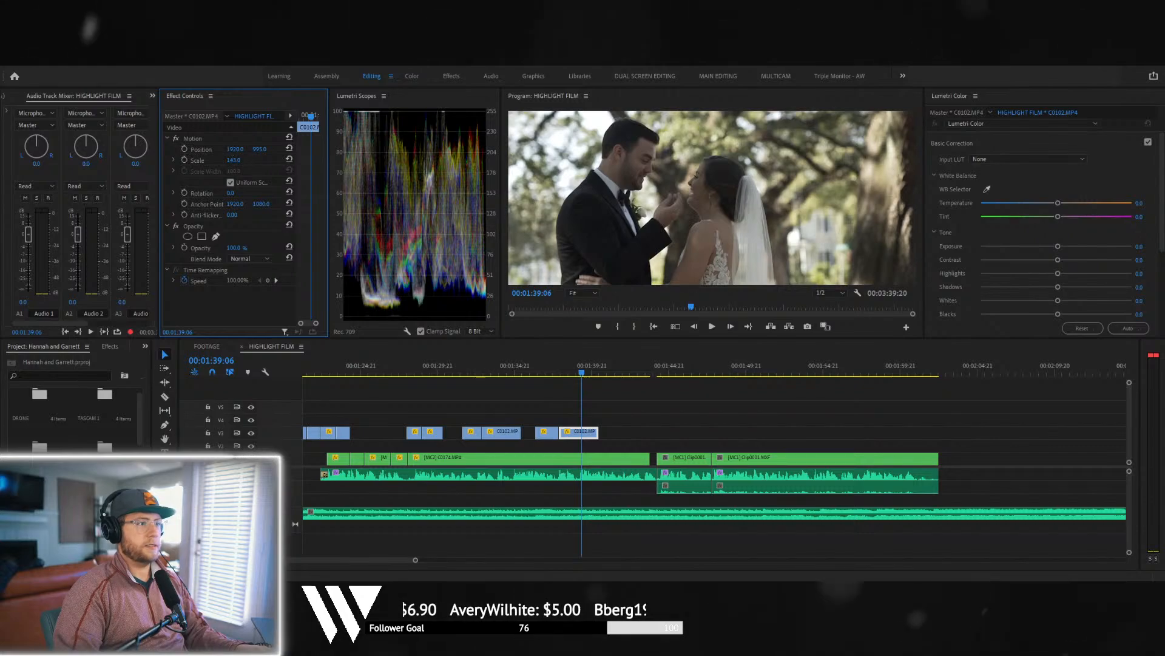
- Shift clip C0102.MP4 to position 2074, 1014 and animate its scale to a keyframe of 146 at 00:01:39:06
{"action": "mouse_move", "coordinate": [235, 149]}
{"action": "left_mouse_down"}
{"action": "mouse_move", "coordinate": [935, 148]}
{"action": "mouse_move", "coordinate": [237, 149]}
{"action": "left_mouse_up"}
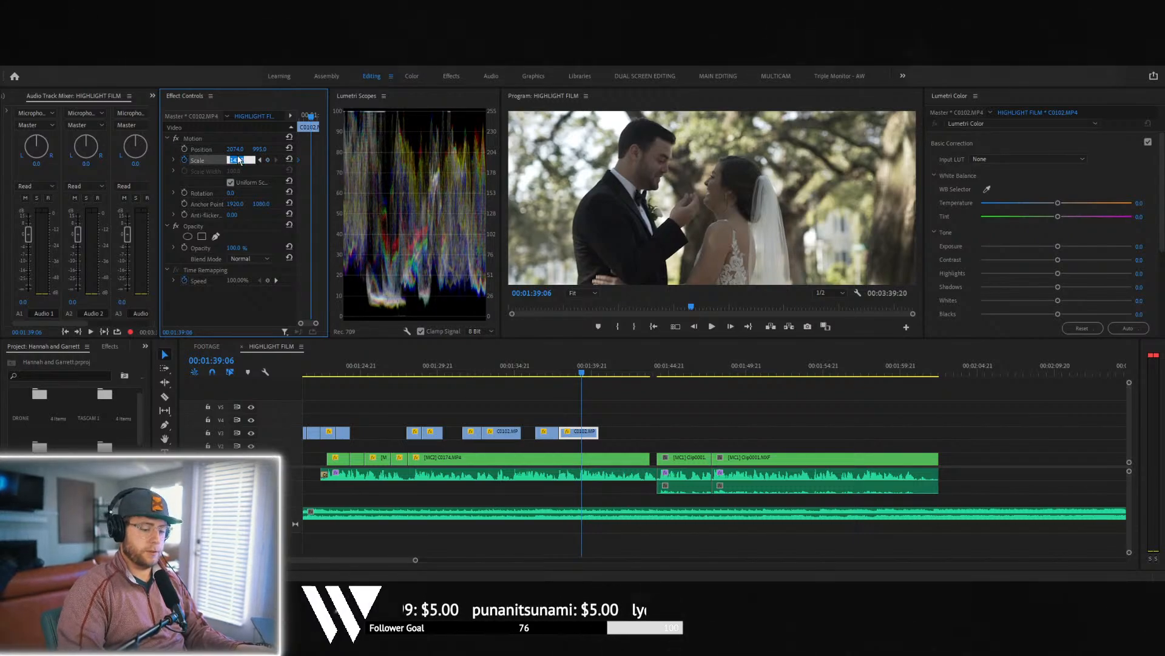
{"action": "key", "text": "Return"}
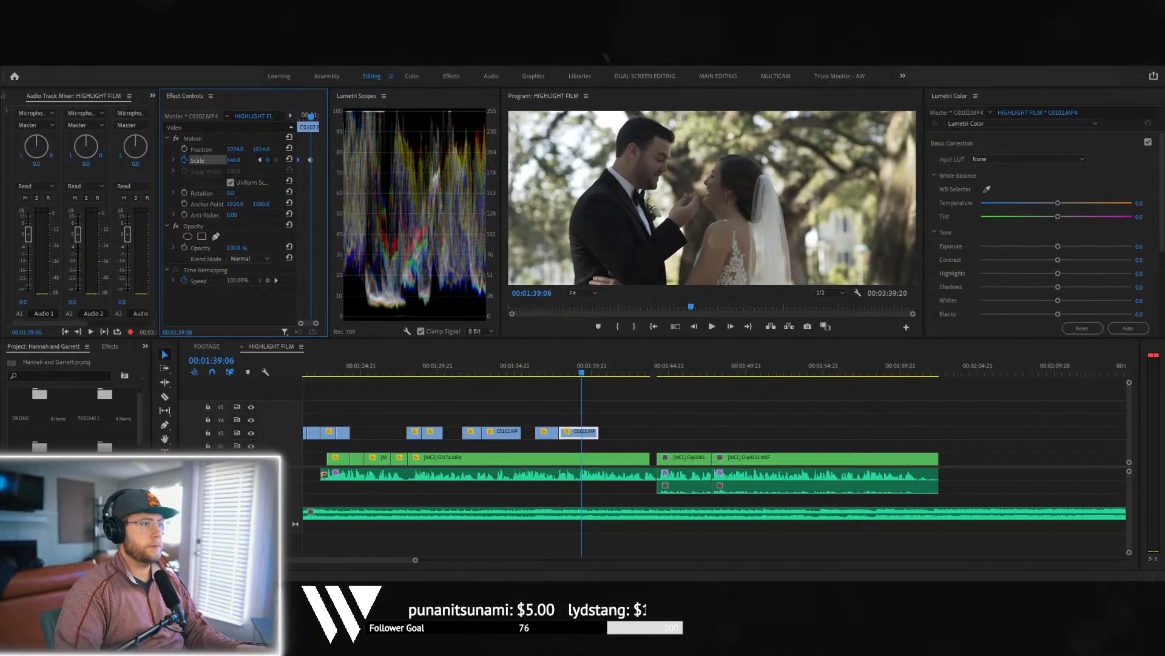
- Lower the C0102.MP4 clip of the couple in the frame and play HIGHLIGHT FILM from 00:01:39:05 to review it
{"action": "left_click_drag", "start_coordinate": [260, 149], "coordinate": [311, 149]}
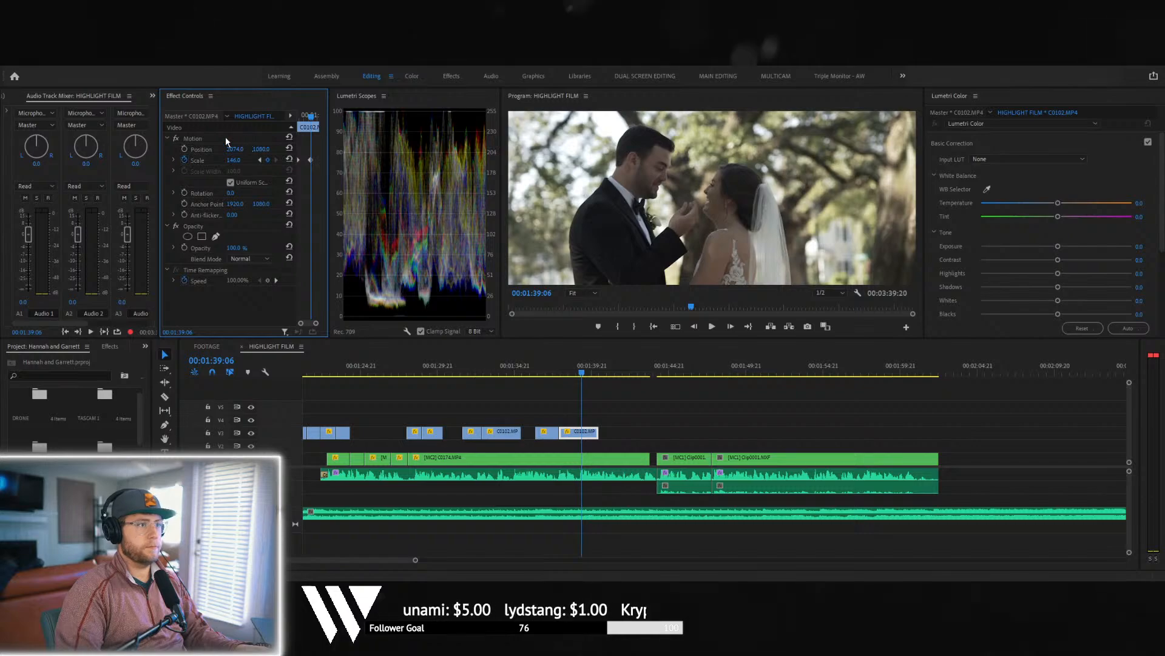
{"action": "key", "text": "space"}
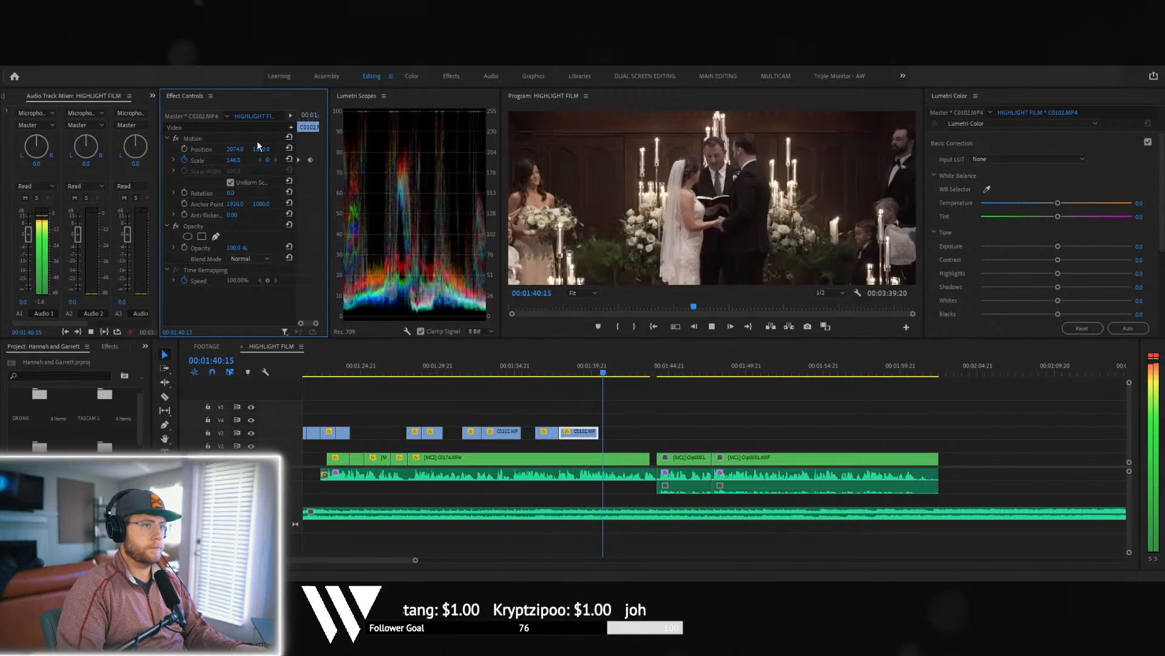
{"action": "left_click", "coordinate": [582, 373]}
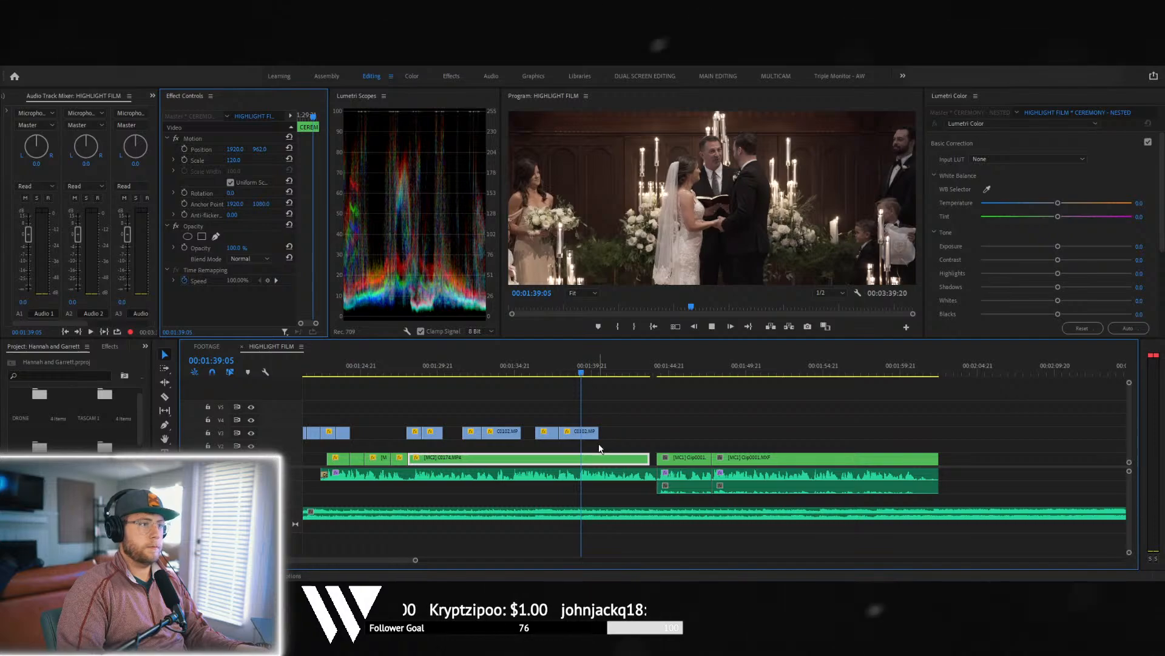
{"action": "key", "text": "space"}
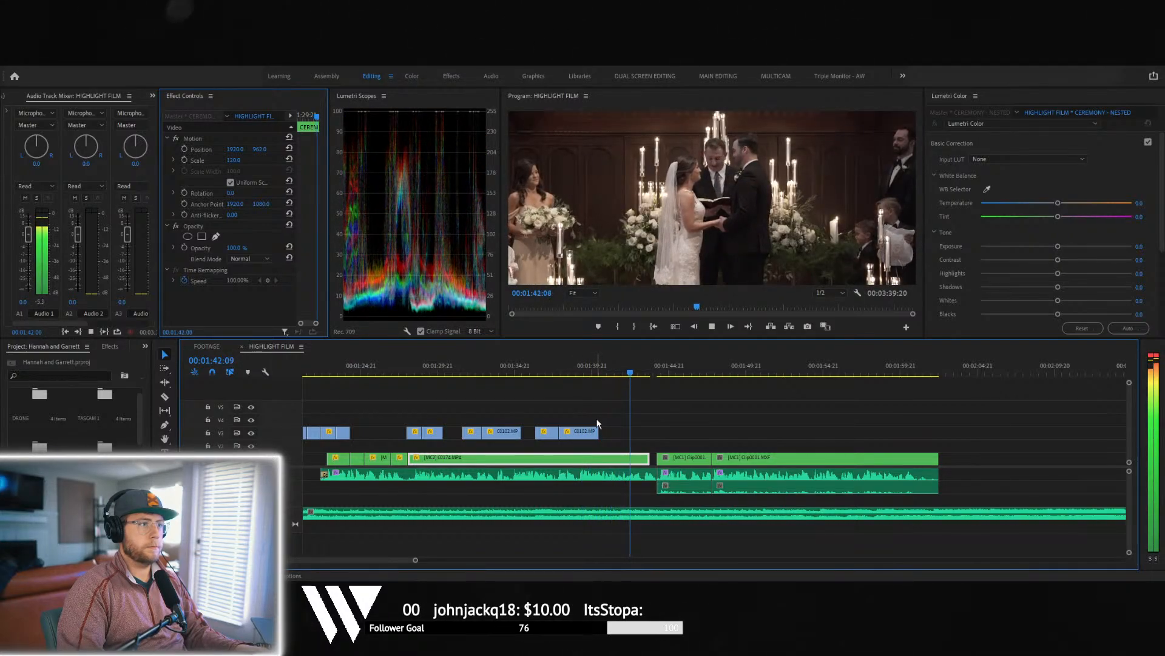
{"action": "key", "text": "space"}
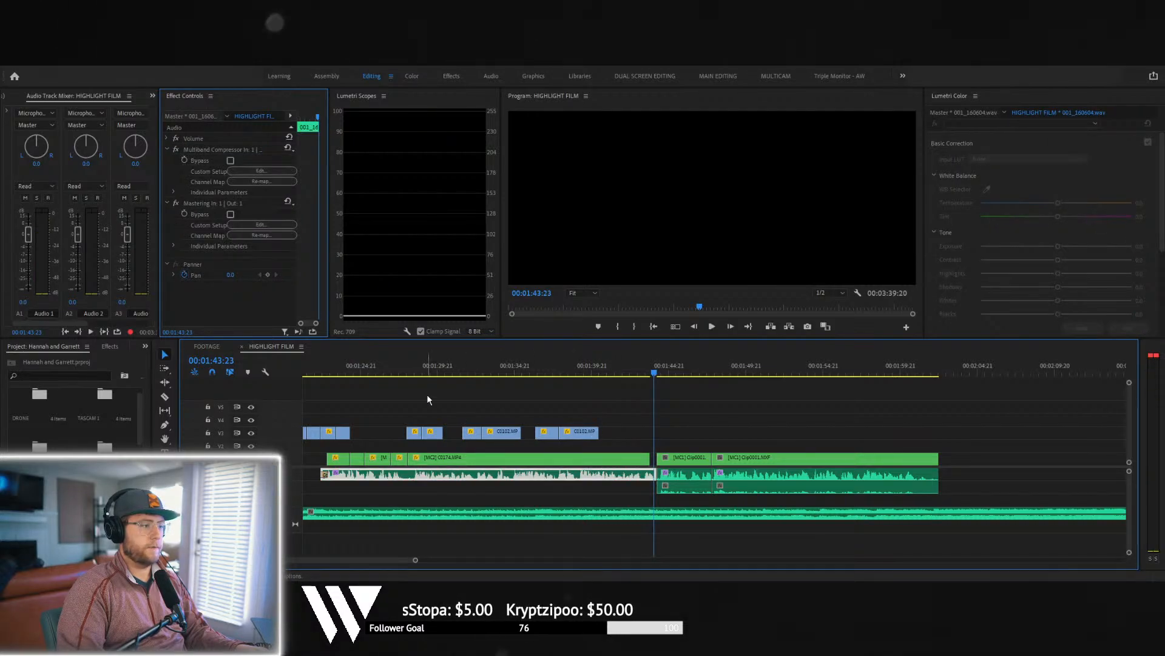
- Play HIGHLIGHT FILM from 00:01:27:04 to 00:01:28:14 and select the long nested ceremony clip
{"action": "left_click", "coordinate": [397, 370]}
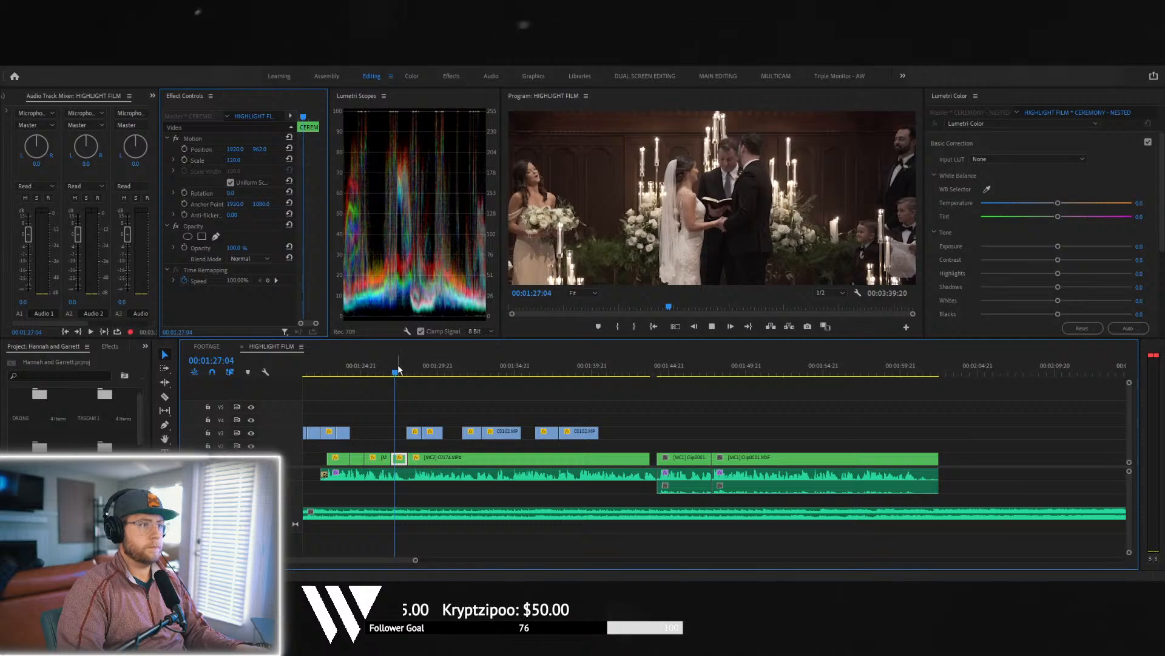
{"action": "key", "text": "space"}
{"action": "left_click", "coordinate": [640, 462]}
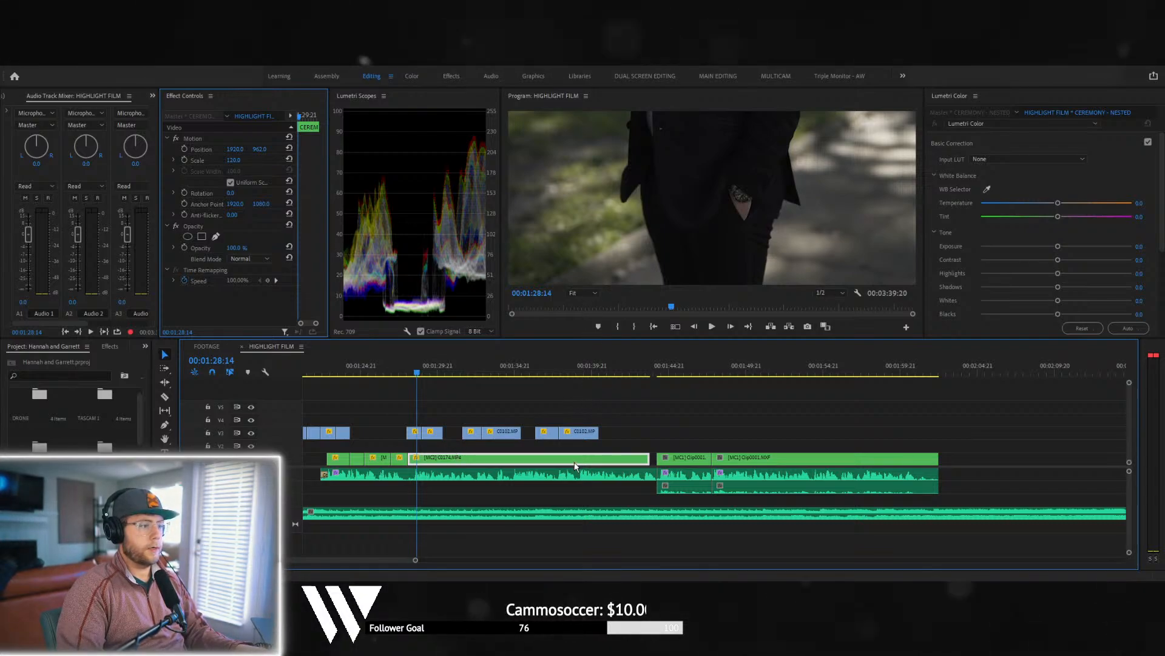
- Open the CEREMONY - NESTED sequence and inspect the ceremony footage around 00:18:54:13
{"action": "key", "text": "shift+1"}
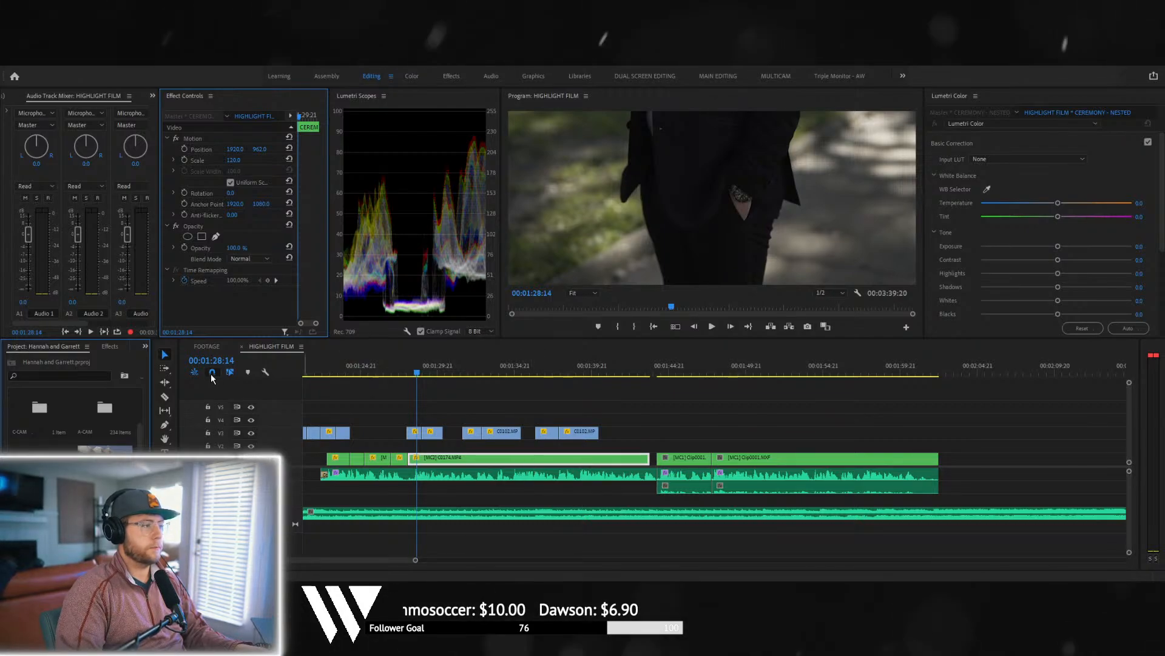
{"action": "double_click", "coordinate": [104, 449]}
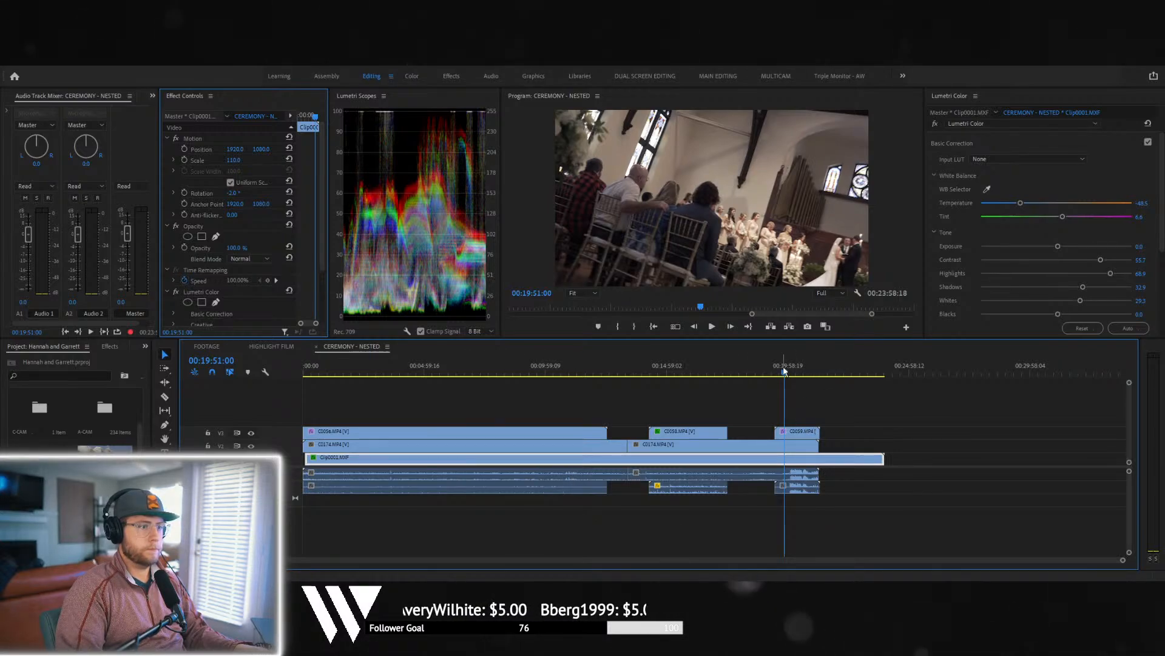
{"action": "left_click_drag", "start_coordinate": [783, 367], "coordinate": [762, 375]}
{"action": "key", "text": "space"}
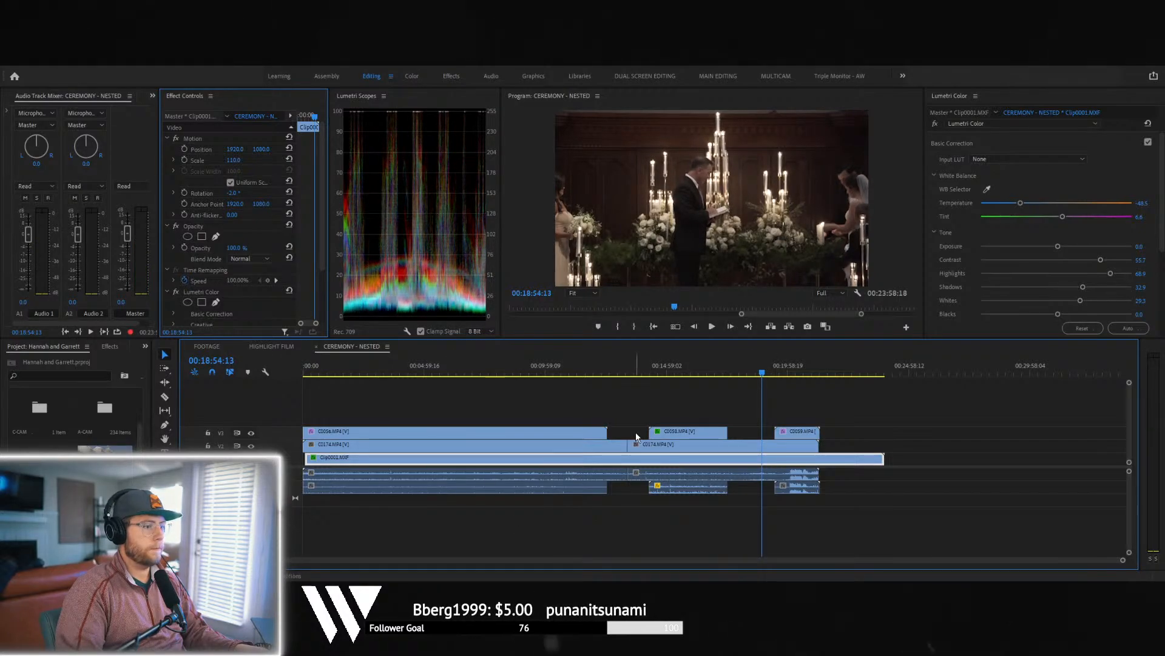
- Look through the FOOTAGE, HIGHLIGHT FILM and CEREMONY - NESTED sequences and the project bin for usable material, ending in HIGHLIGHT FILM
{"action": "left_click", "coordinate": [270, 347]}
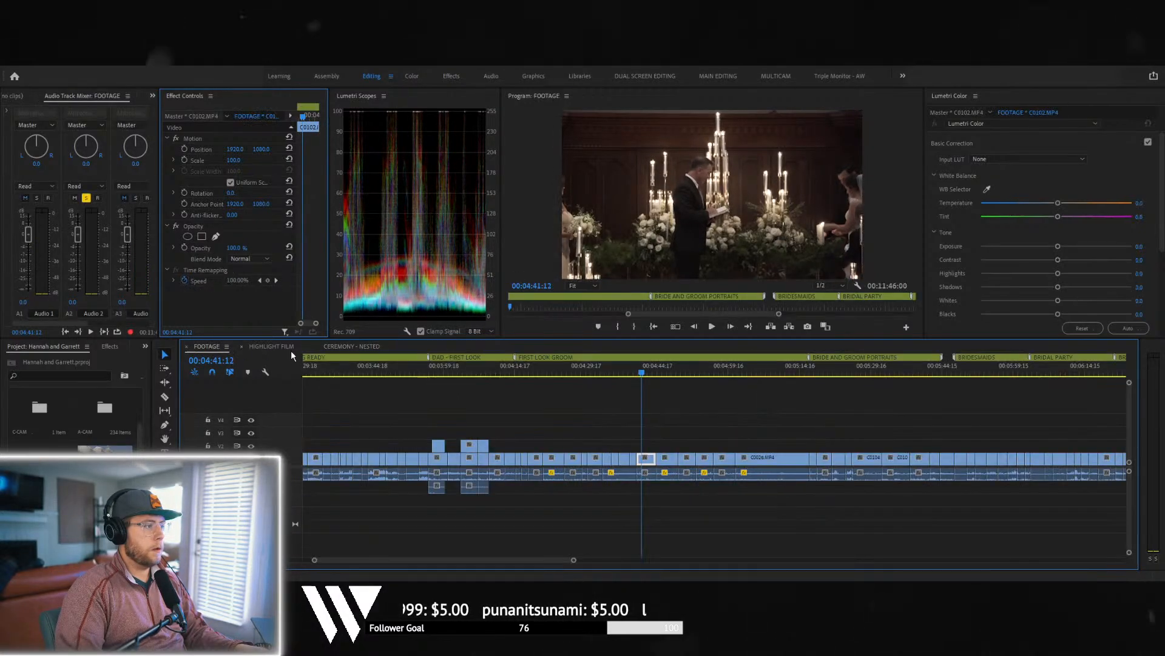
{"action": "left_click", "coordinate": [352, 346]}
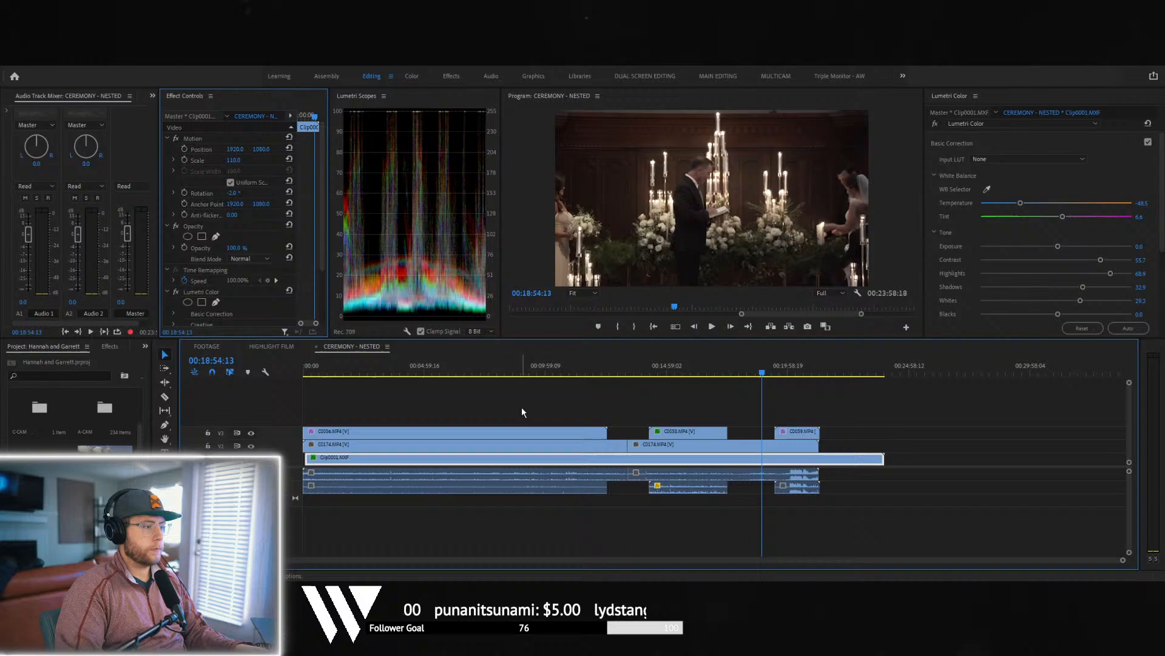
{"action": "left_click", "coordinate": [261, 346]}
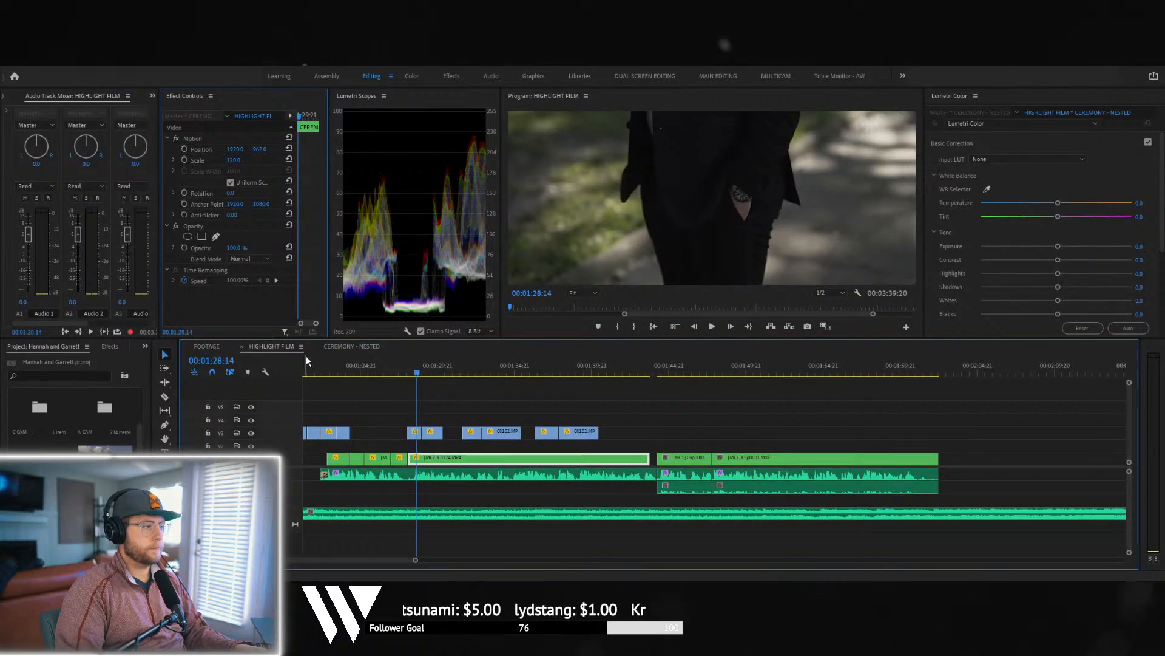
{"action": "left_click", "coordinate": [341, 346]}
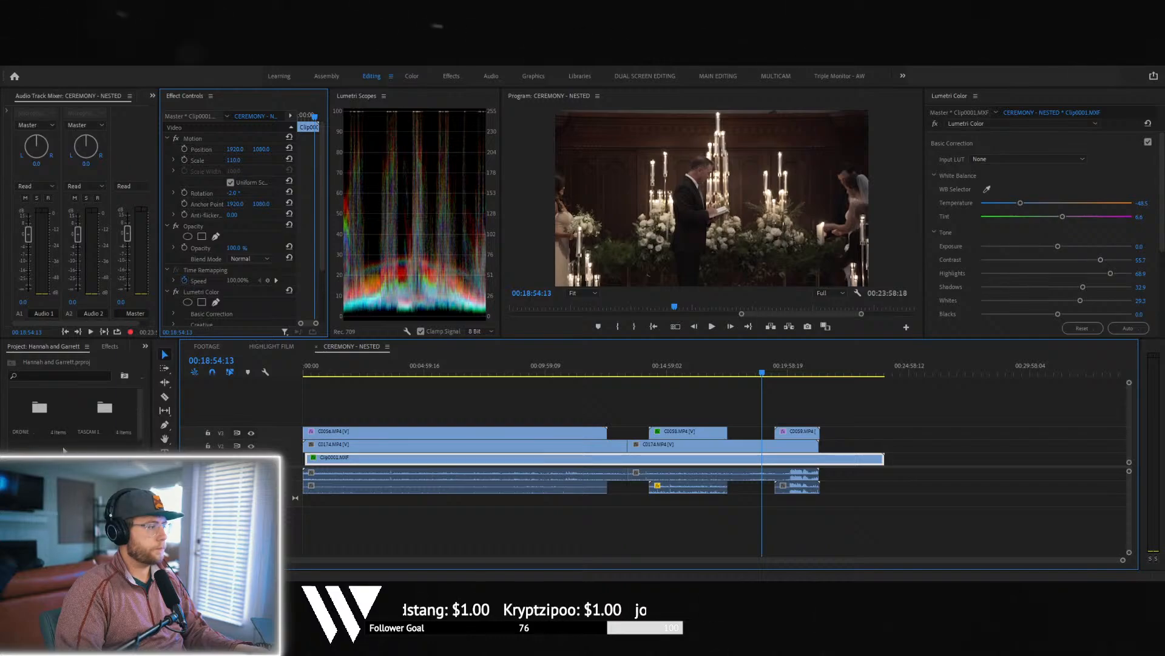
{"action": "scroll", "coordinate": [64, 449], "scroll_direction": "down", "scroll_amount": 5}
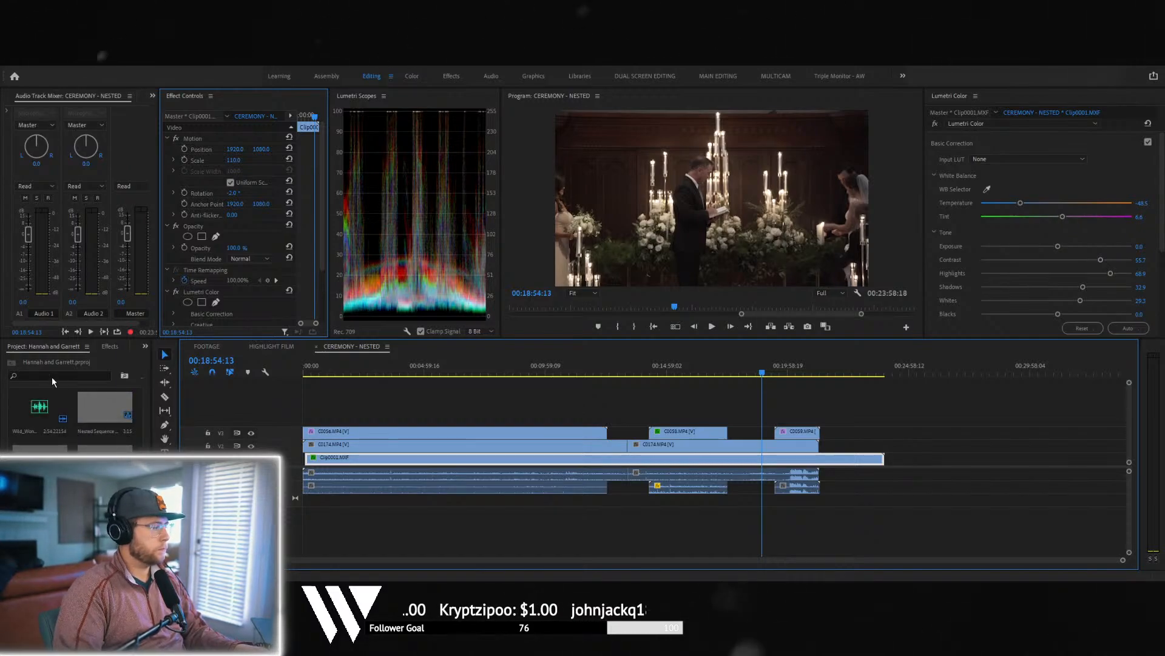
{"action": "scroll", "coordinate": [68, 439], "scroll_direction": "down", "scroll_amount": 2}
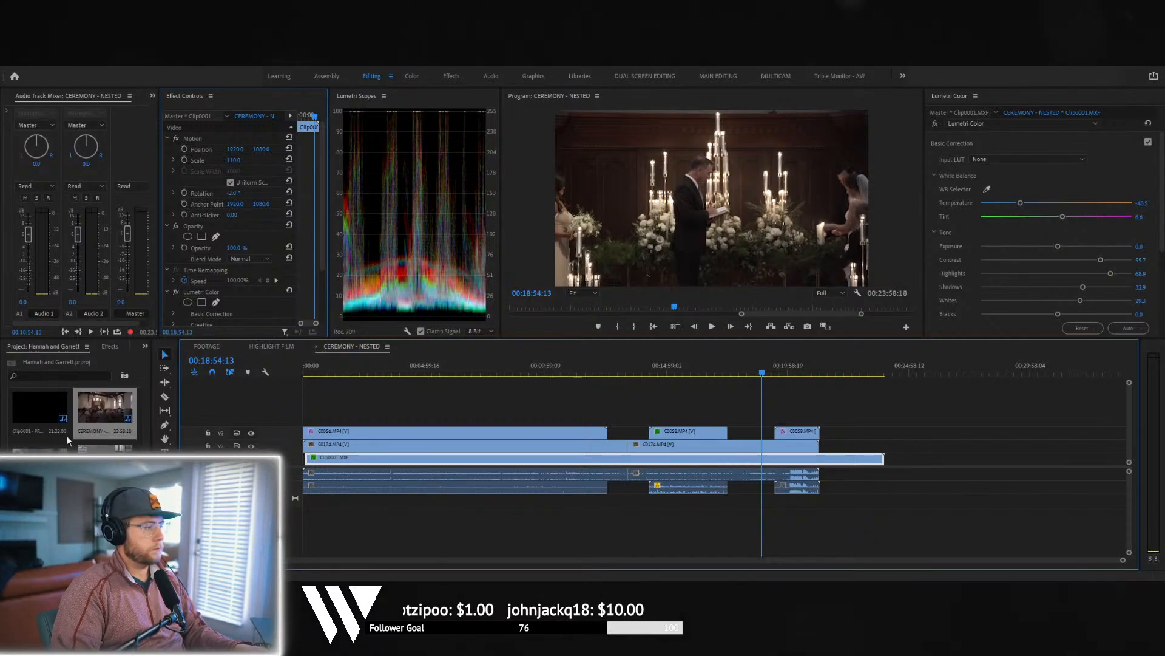
{"action": "scroll", "coordinate": [119, 438], "scroll_direction": "up", "scroll_amount": 5}
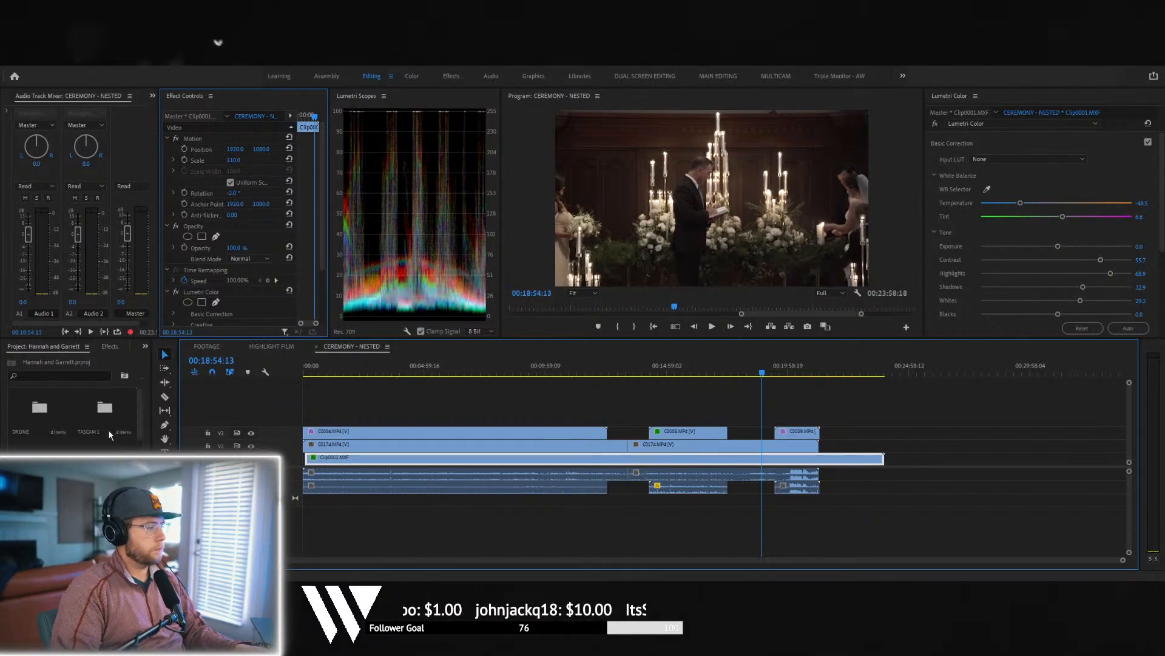
{"action": "left_click", "coordinate": [222, 342]}
{"action": "left_click", "coordinate": [275, 345]}
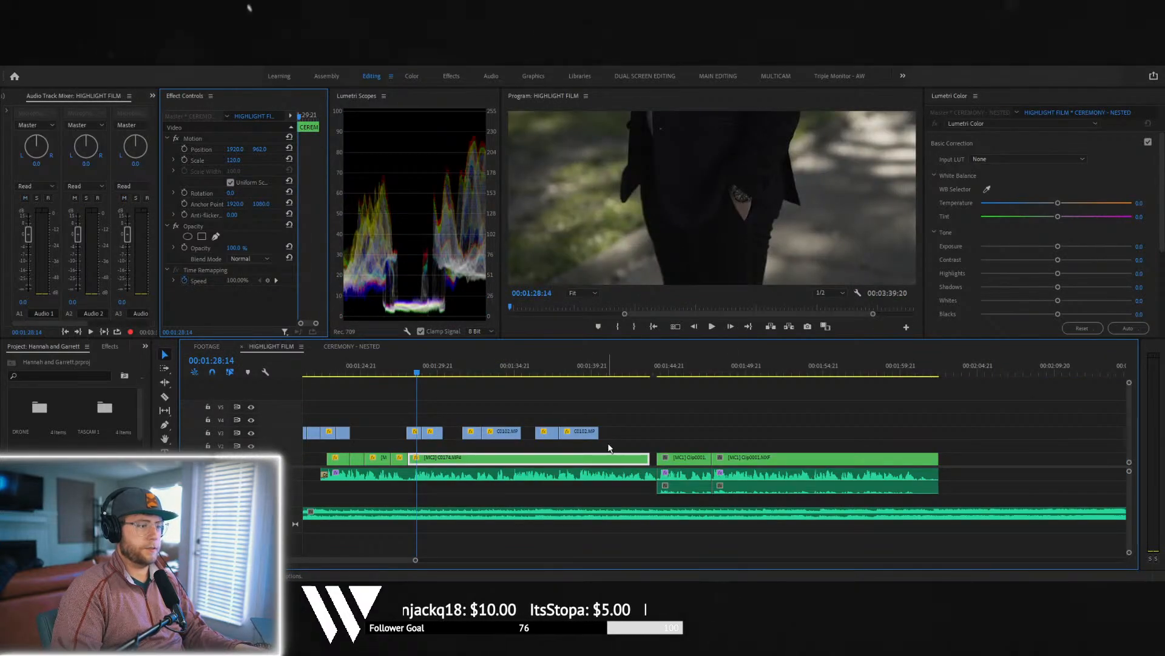
- Play HIGHLIGHT FILM from 00:01:28:14 to 00:01:41:06 and shorten the end of the earlier C0102.MP4 clip to about 00:01:34:21
{"action": "key", "text": "space"}
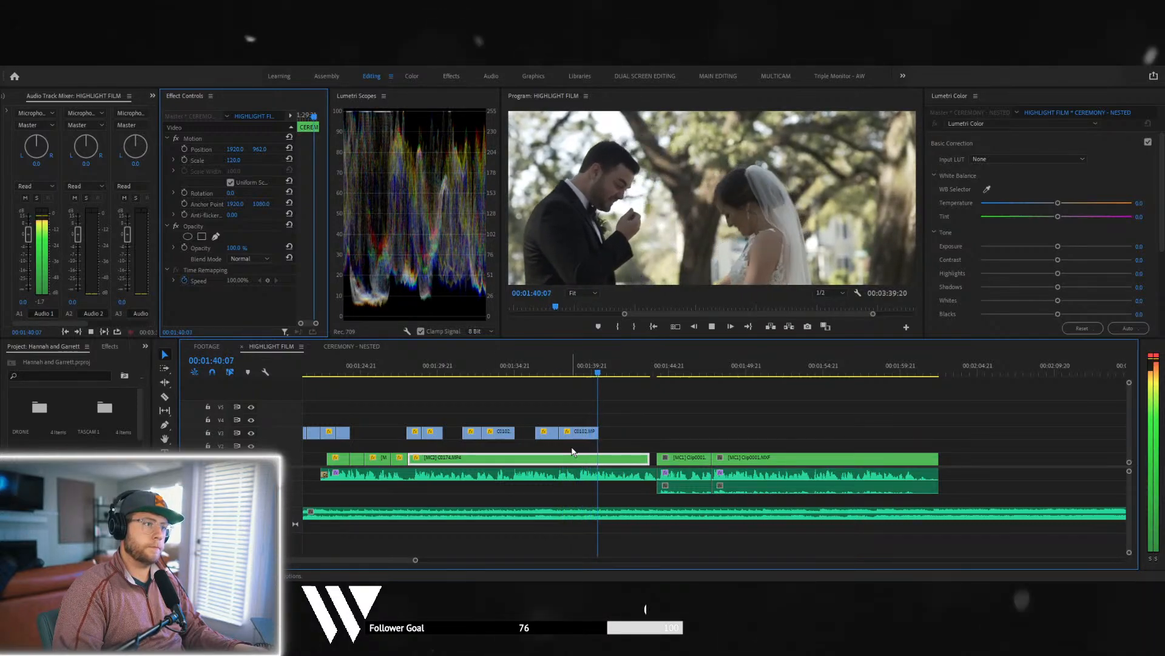
{"action": "key", "text": "space"}
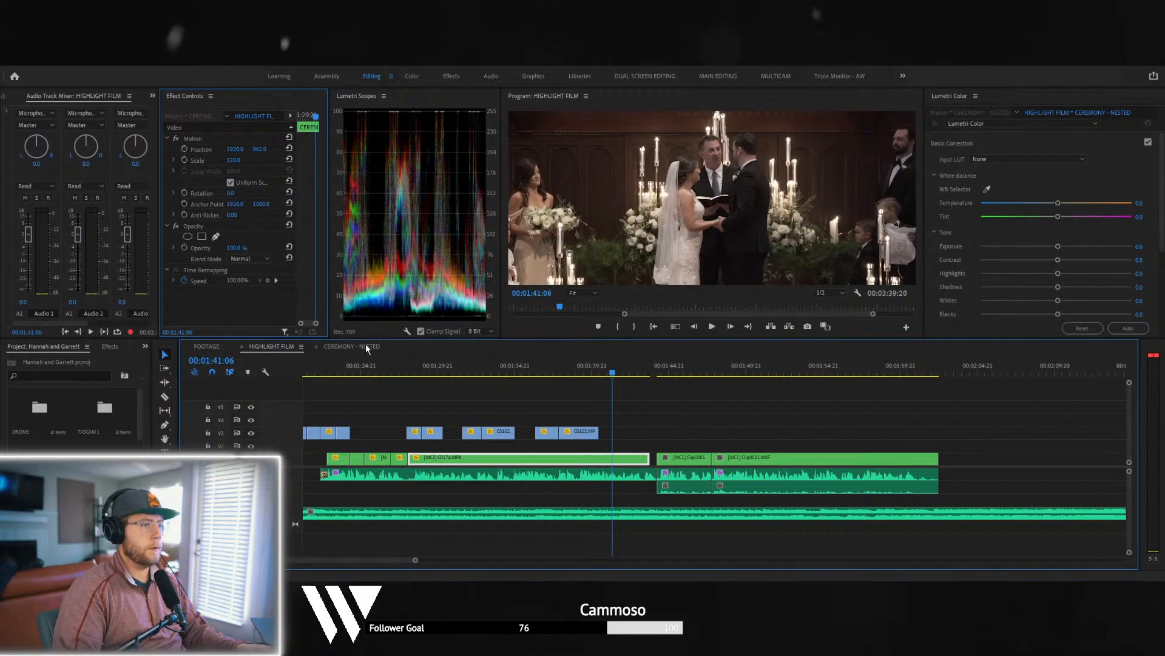
- Check the FOOTAGE sequence and examine the CEREMONY - NESTED footage around 00:19:06:01
{"action": "left_click", "coordinate": [205, 347]}
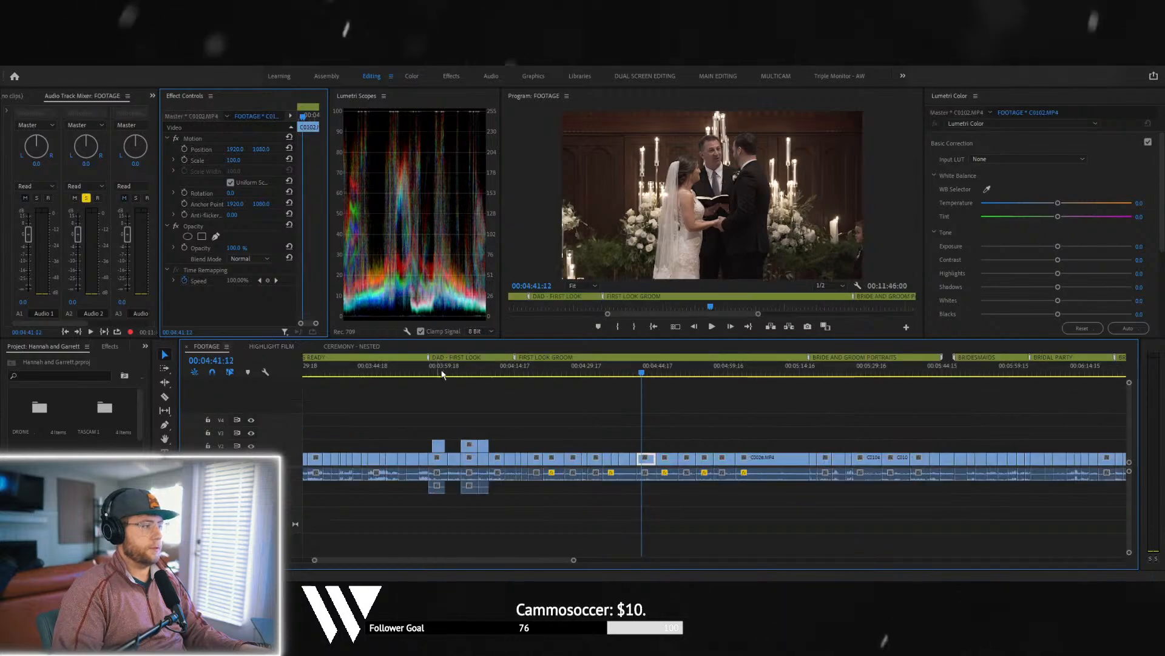
{"action": "left_click", "coordinate": [352, 346]}
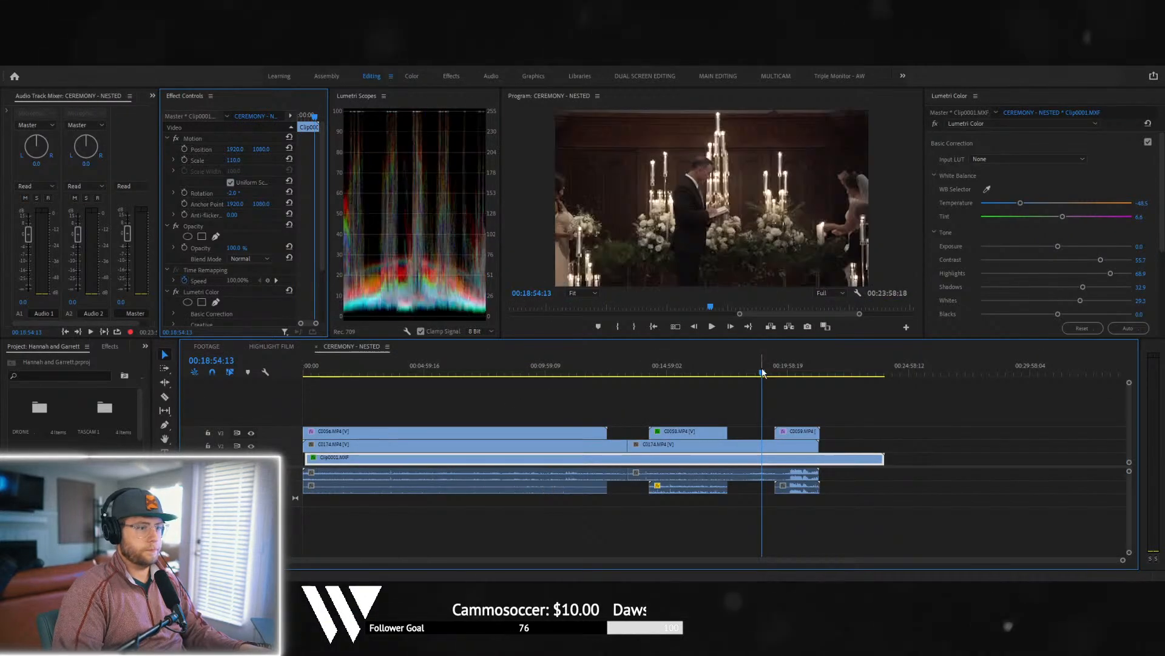
{"action": "mouse_move", "coordinate": [768, 373]}
{"action": "left_mouse_down"}
{"action": "mouse_move", "coordinate": [731, 376]}
{"action": "mouse_move", "coordinate": [776, 378]}
{"action": "mouse_move", "coordinate": [758, 378]}
{"action": "left_mouse_up"}
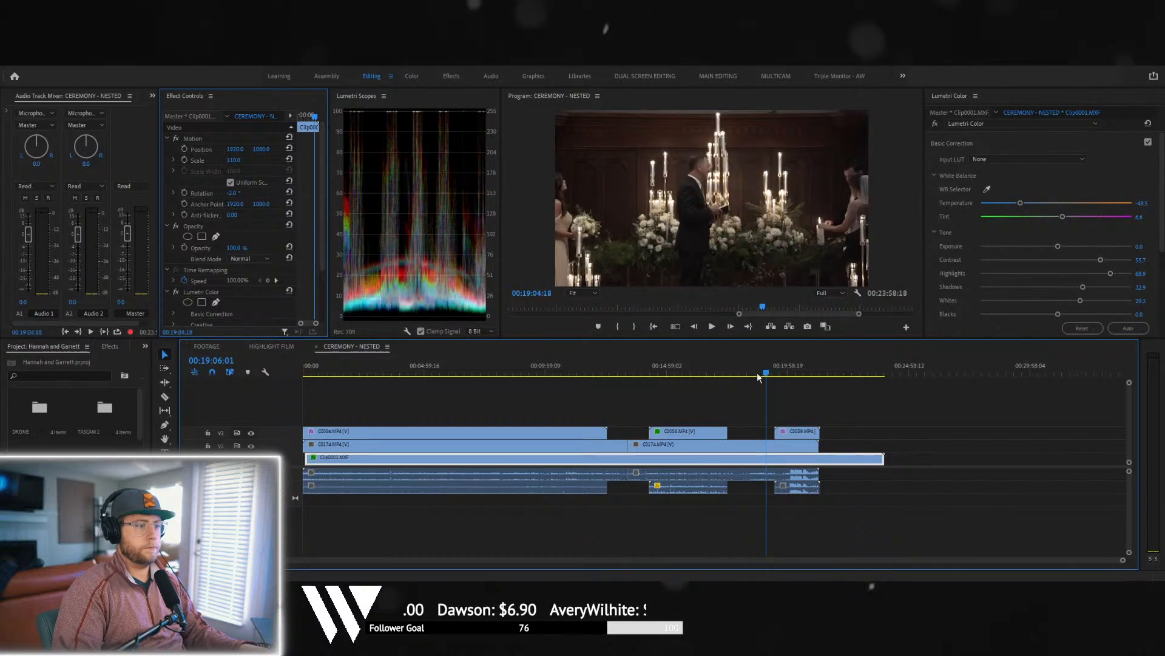
- Copy the C0026.MP4 clip of the couple walking near 00:04:47:08 in FOOTAGE into HIGHLIGHT FILM directly after the last C0102.MP4 clip
{"action": "left_click", "coordinate": [271, 347]}
{"action": "left_click", "coordinate": [219, 347]}
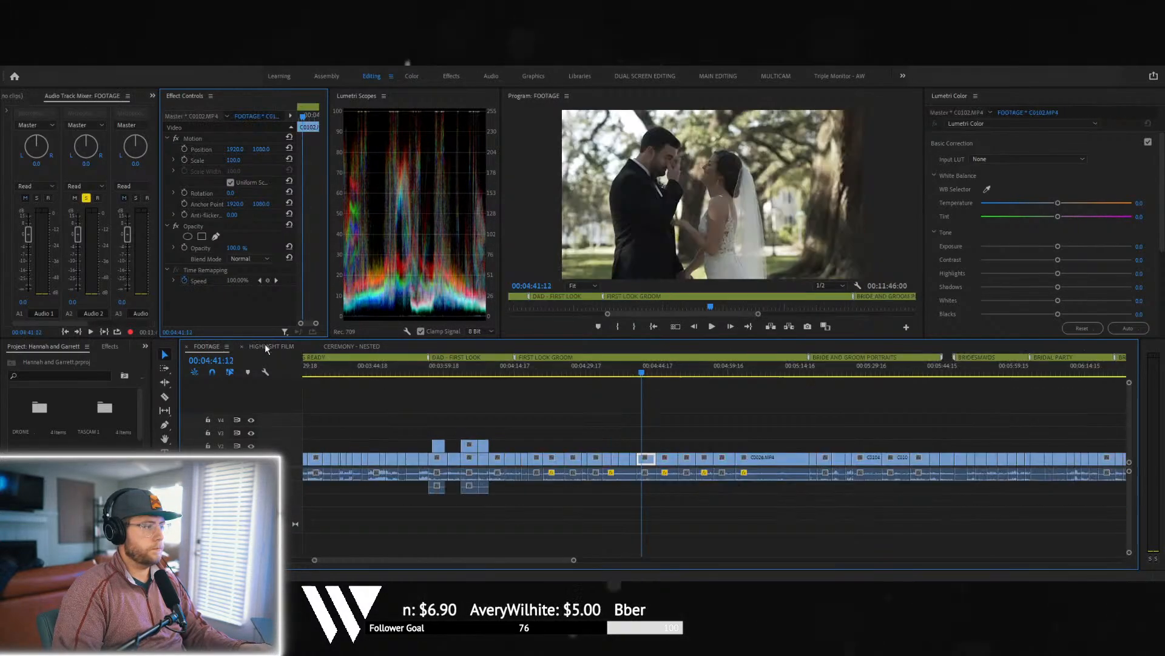
{"action": "left_click_drag", "start_coordinate": [639, 373], "coordinate": [669, 382]}
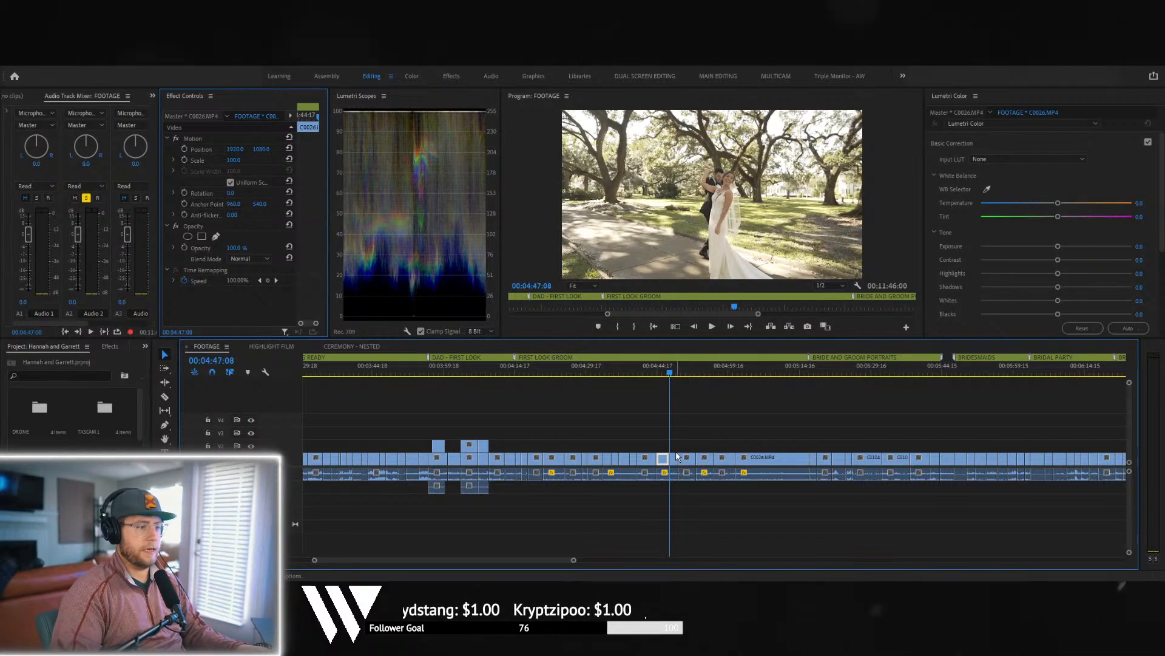
{"action": "left_click", "coordinate": [271, 346]}
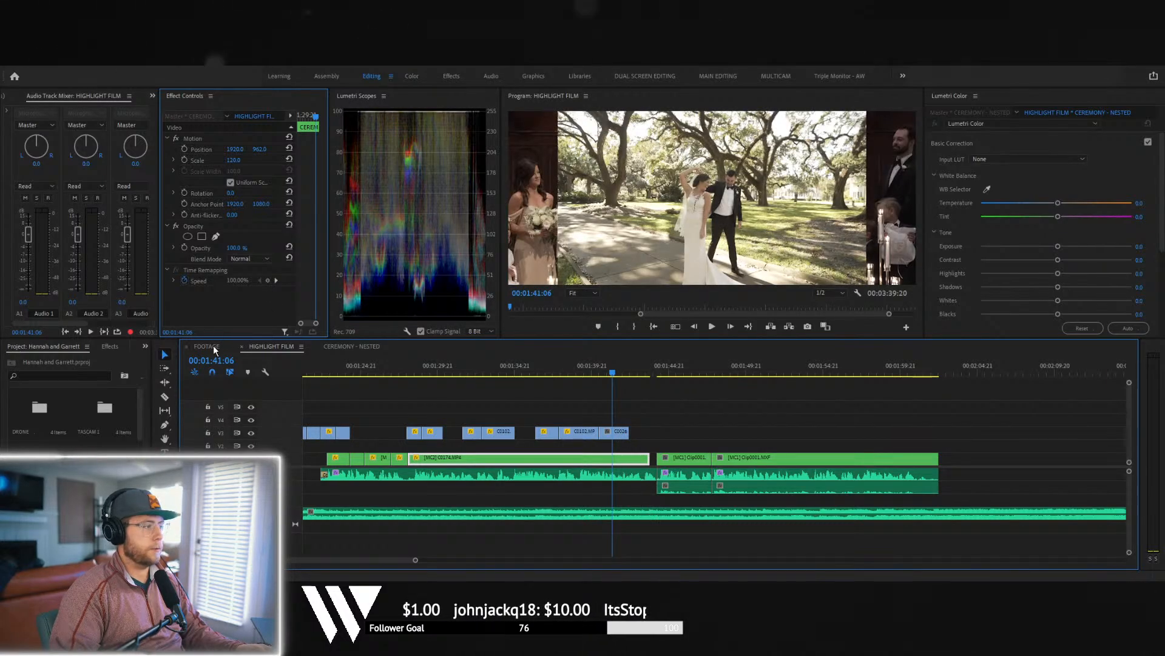
- Cut the FOOTAGE clip at 00:05:02:13 and copy the two short pieces just before the cut into HIGHLIGHT FILM at 00:01:42:08
{"action": "left_click", "coordinate": [207, 346]}
{"action": "left_click_drag", "start_coordinate": [668, 376], "coordinate": [729, 381]}
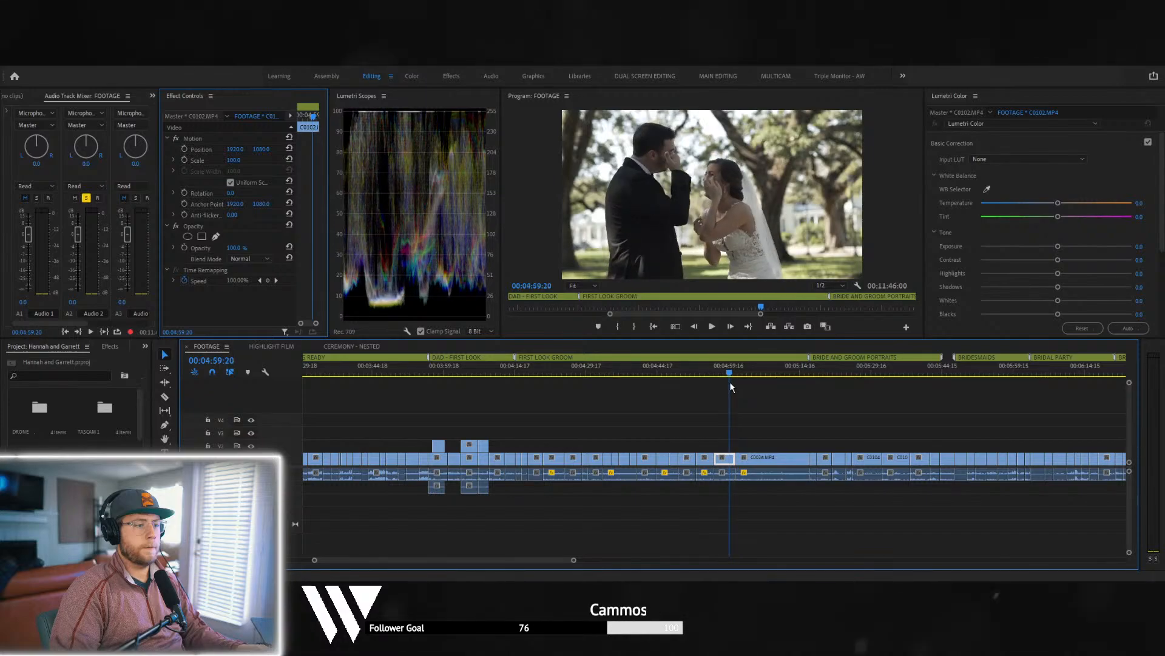
{"action": "key", "text": "space"}
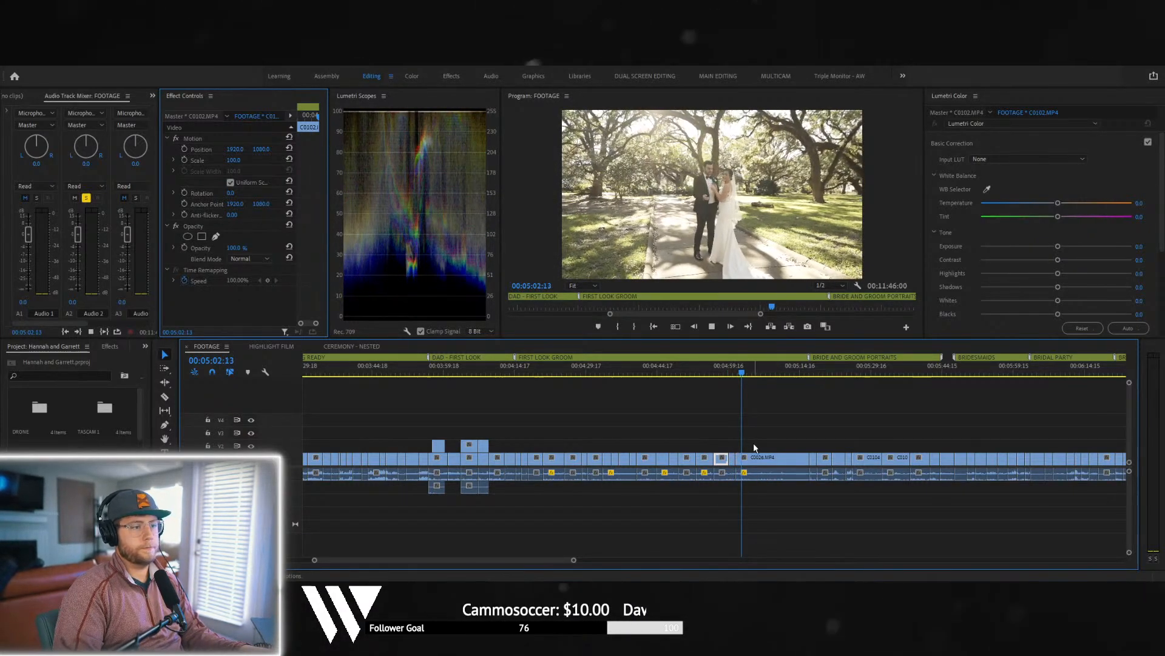
{"action": "key", "text": "space"}
{"action": "key", "text": "ctrl+k"}
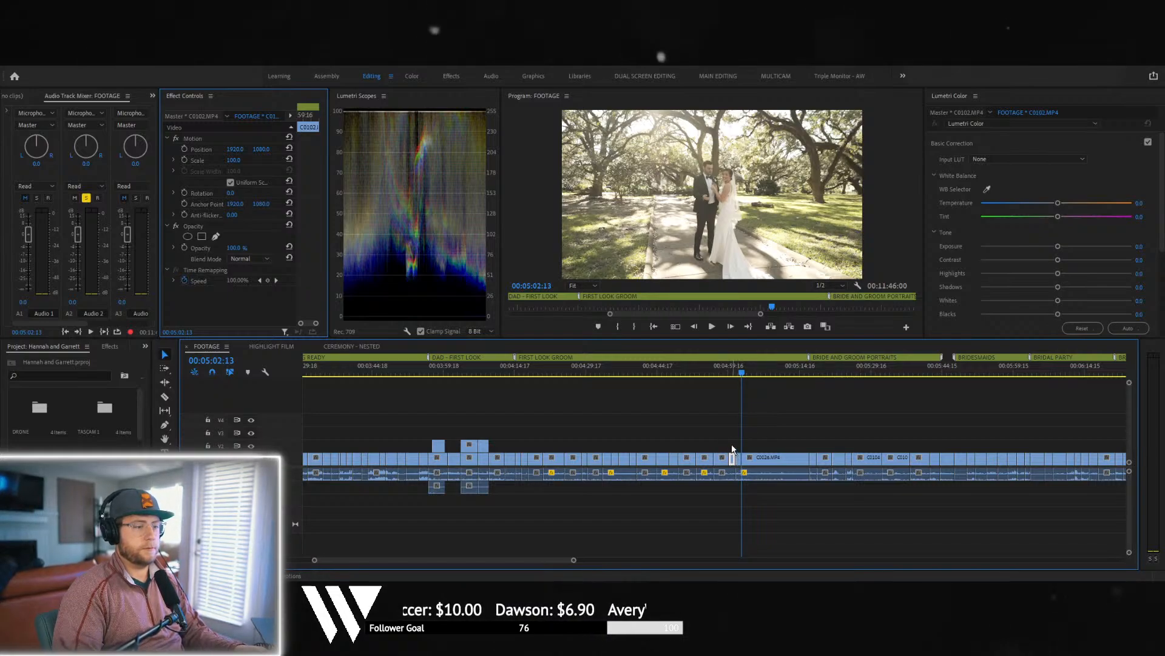
{"action": "left_click_drag", "start_coordinate": [733, 449], "coordinate": [741, 462]}
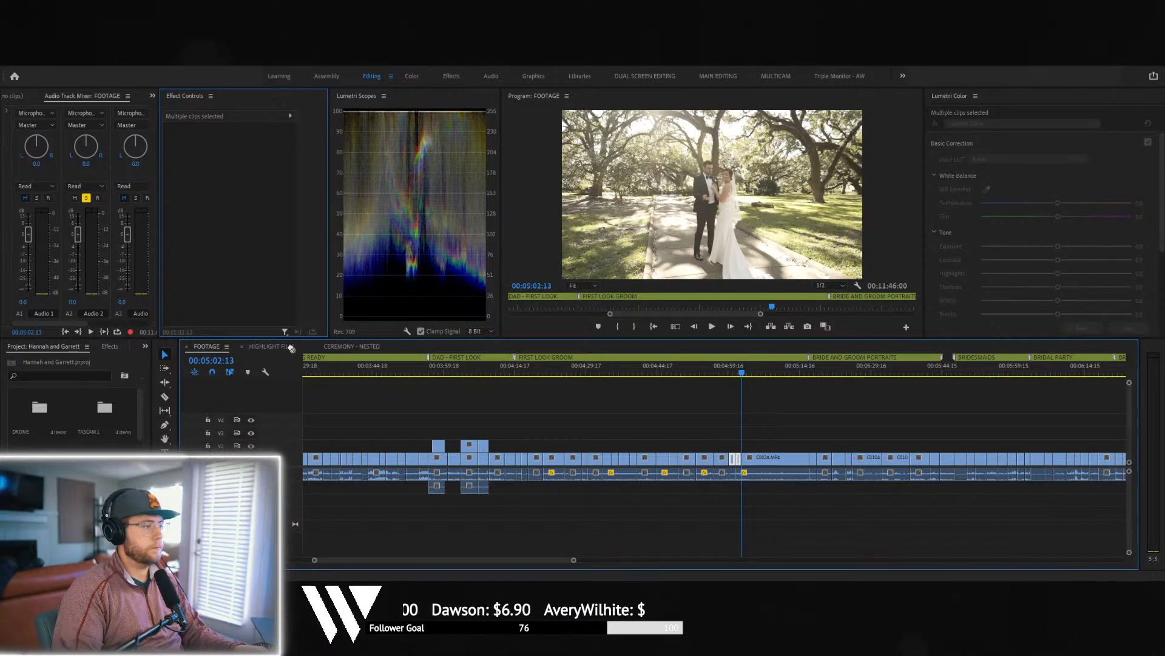
{"action": "left_click_drag", "start_coordinate": [291, 348], "coordinate": [663, 433]}
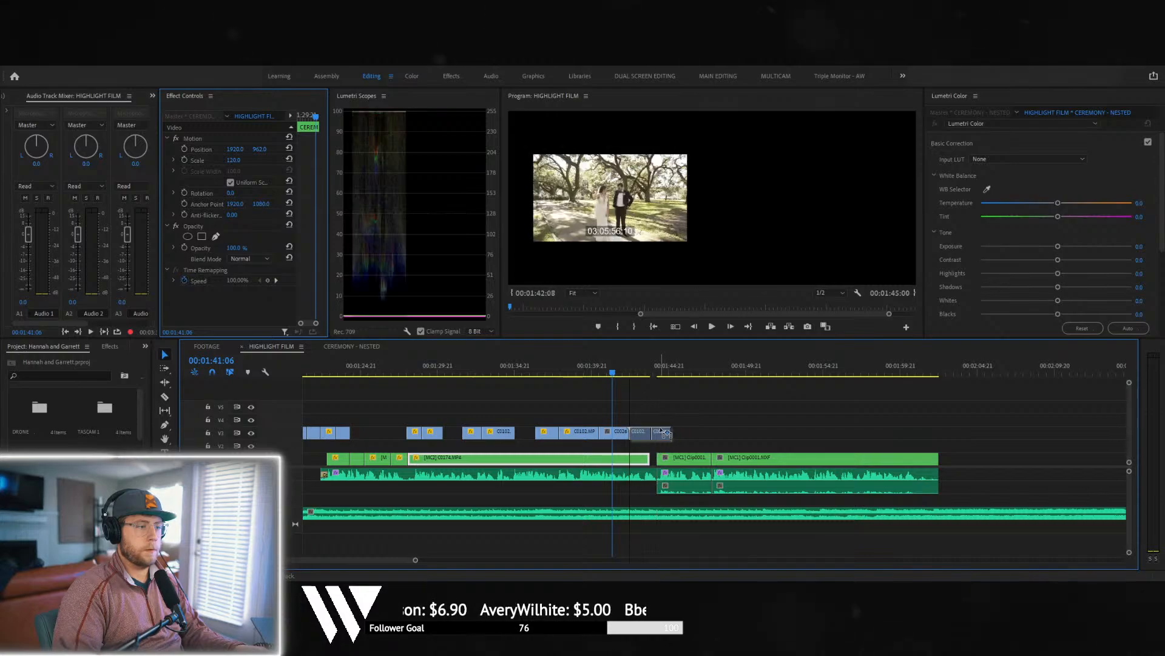
- Play the added shots in HIGHLIGHT FILM from 00:01:39:19 and trim the end of the C0026.MP4 clip to 00:01:41:11
{"action": "key", "text": "space"}
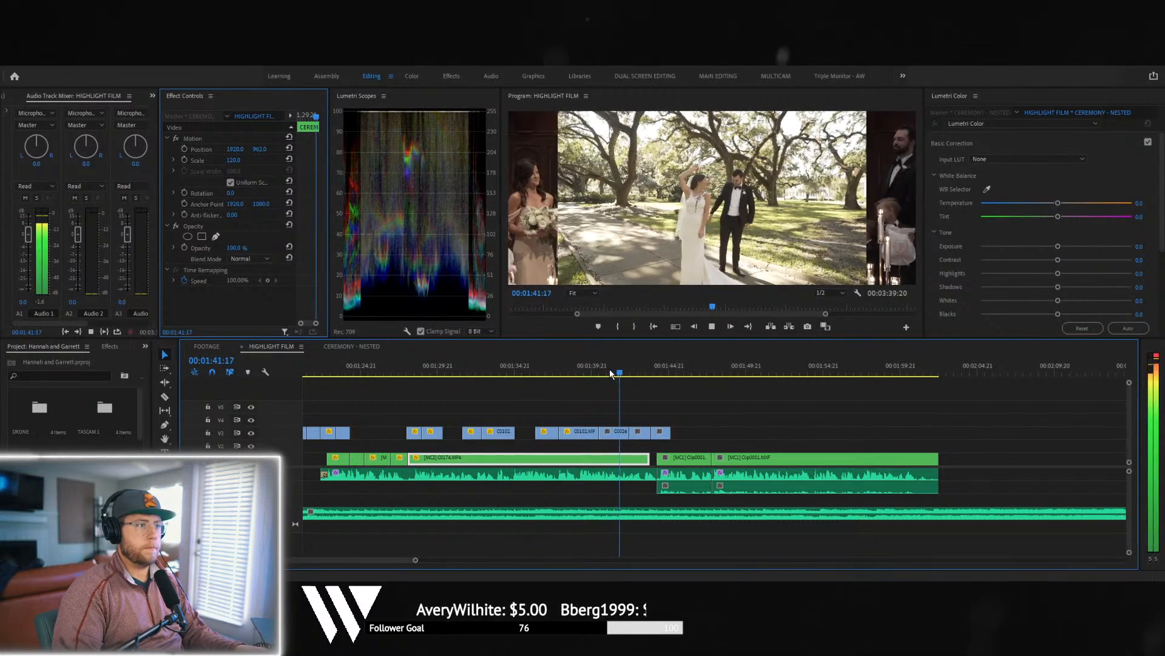
{"action": "left_click", "coordinate": [591, 367]}
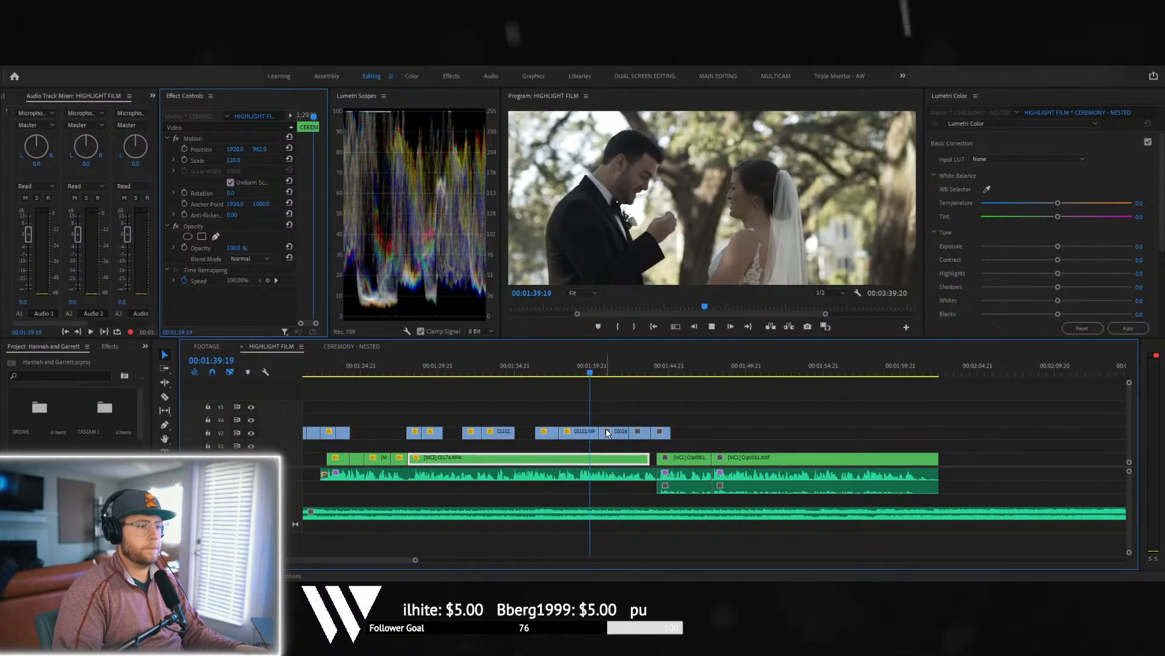
{"action": "key", "text": "space"}
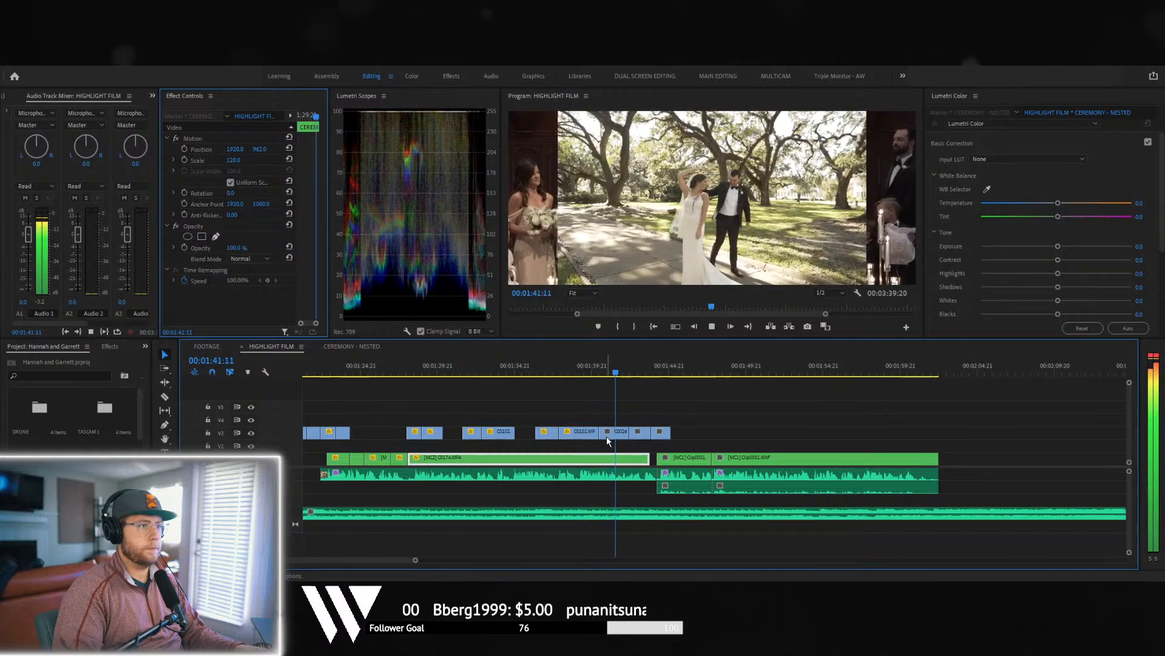
{"action": "key", "text": "space"}
{"action": "left_click_drag", "start_coordinate": [625, 432], "coordinate": [611, 432]}
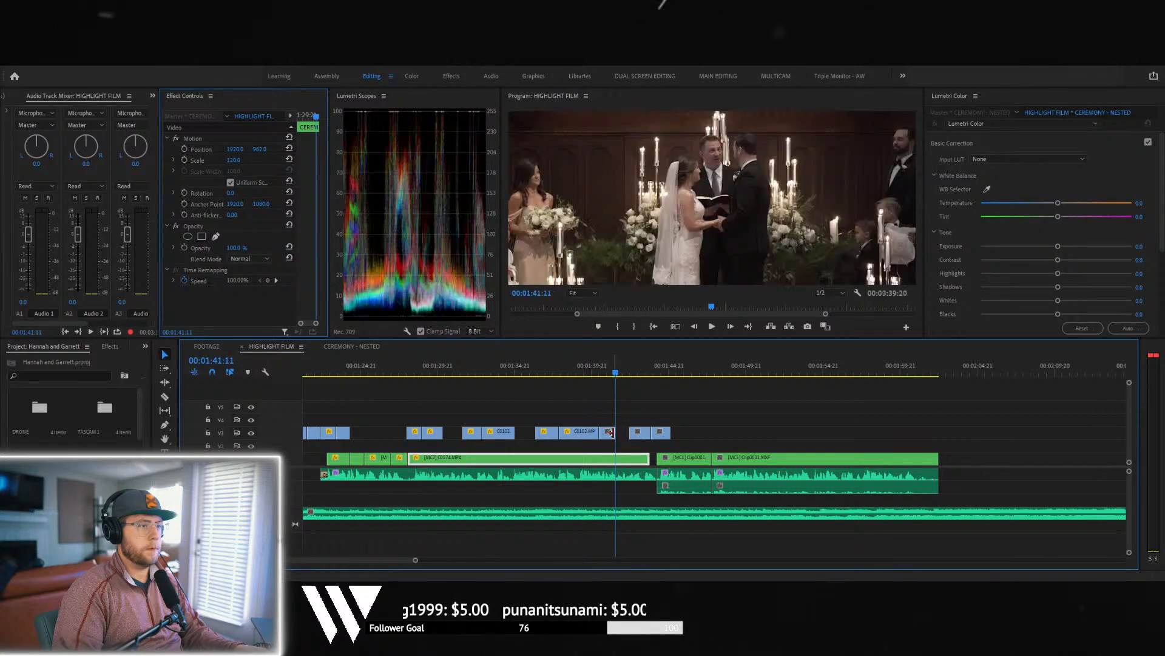
- Scale the C0026.MP4 walking clip at 00:01:40:16 to 133 and shift its framing upward
{"action": "left_click", "coordinate": [604, 368]}
{"action": "left_click", "coordinate": [607, 432]}
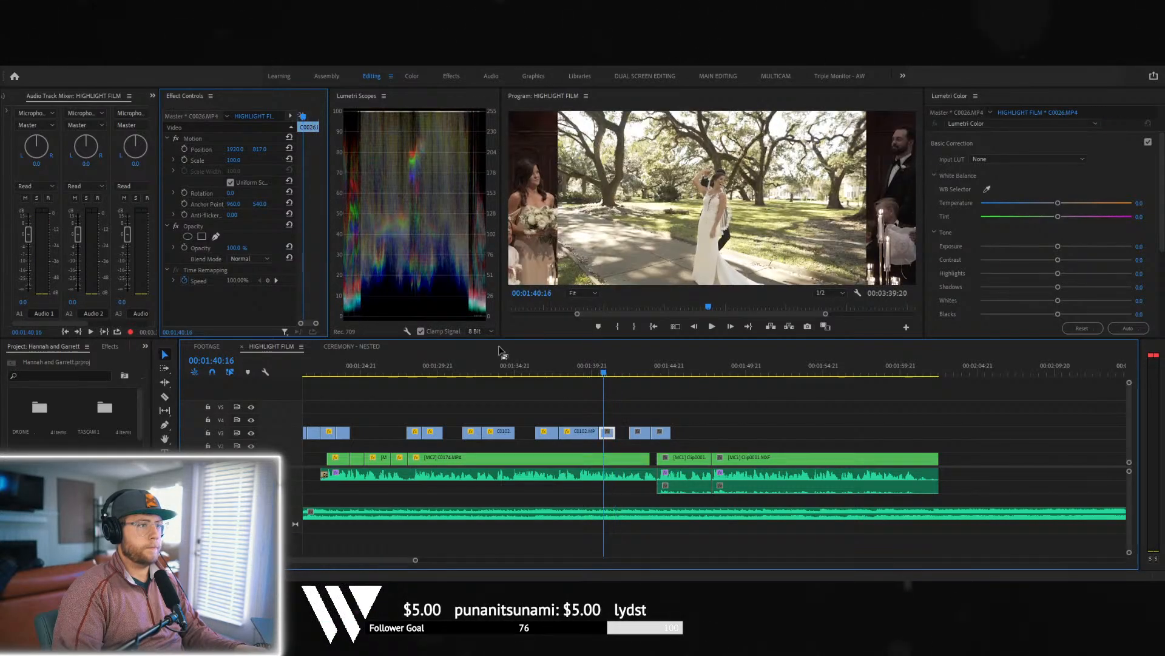
{"action": "left_click", "coordinate": [234, 160]}
{"action": "type", "text": "133"}
{"action": "key", "text": "Return"}
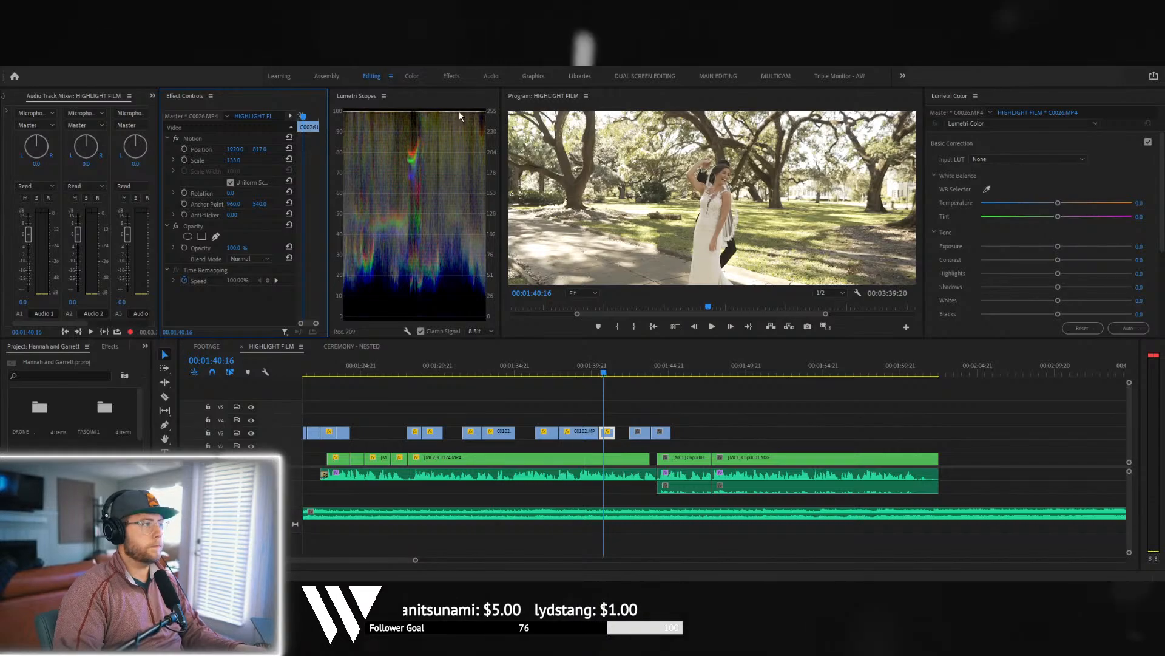
{"action": "left_click_drag", "start_coordinate": [269, 150], "coordinate": [188, 149]}
{"action": "key", "text": "space"}
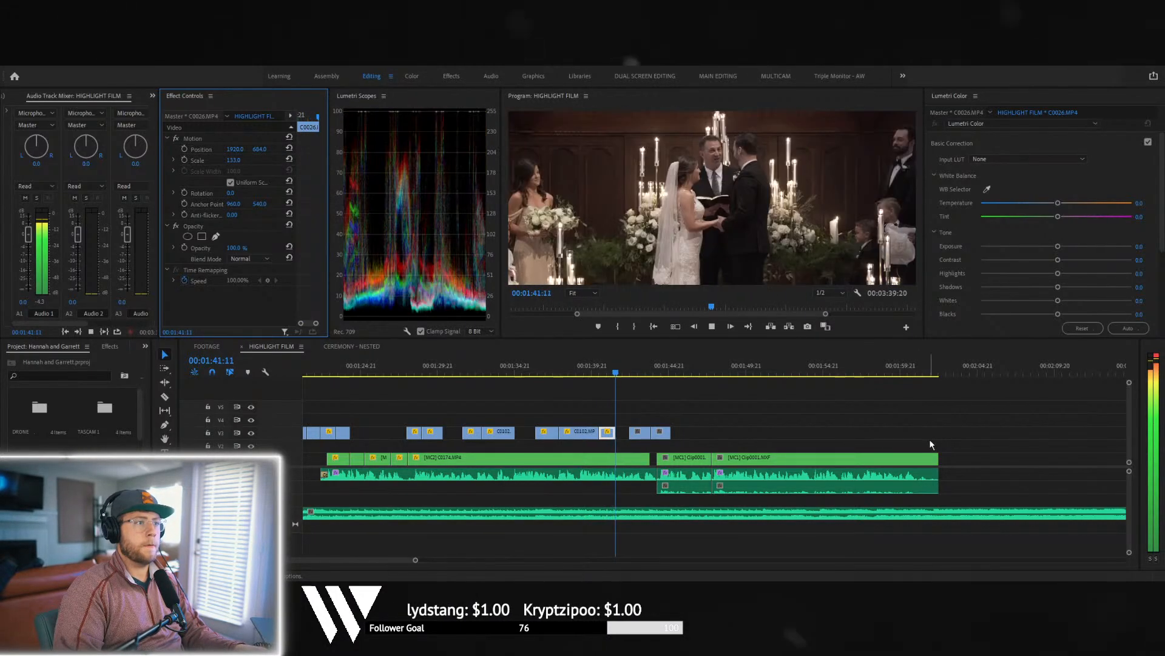
{"action": "key", "text": "space"}
- Move the C0102.MP4 close-up earlier and close the gap after the C0026.MP4 walking clip, playing the cut from 00:01:41:16
{"action": "left_click", "coordinate": [634, 432]}
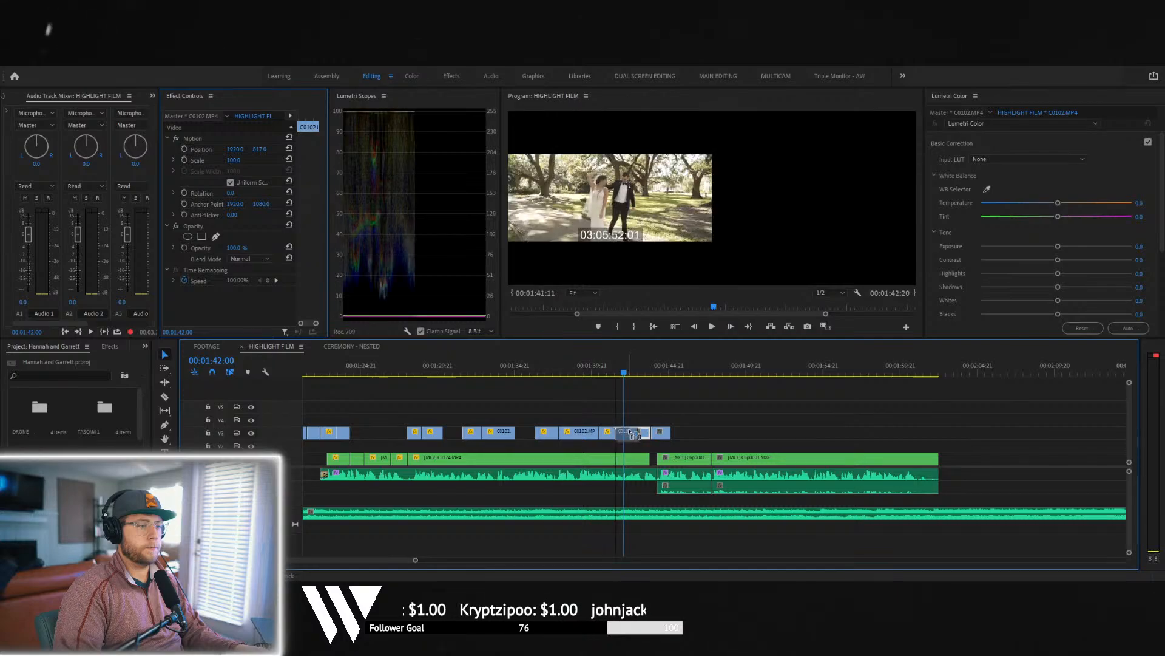
{"action": "left_click", "coordinate": [619, 373]}
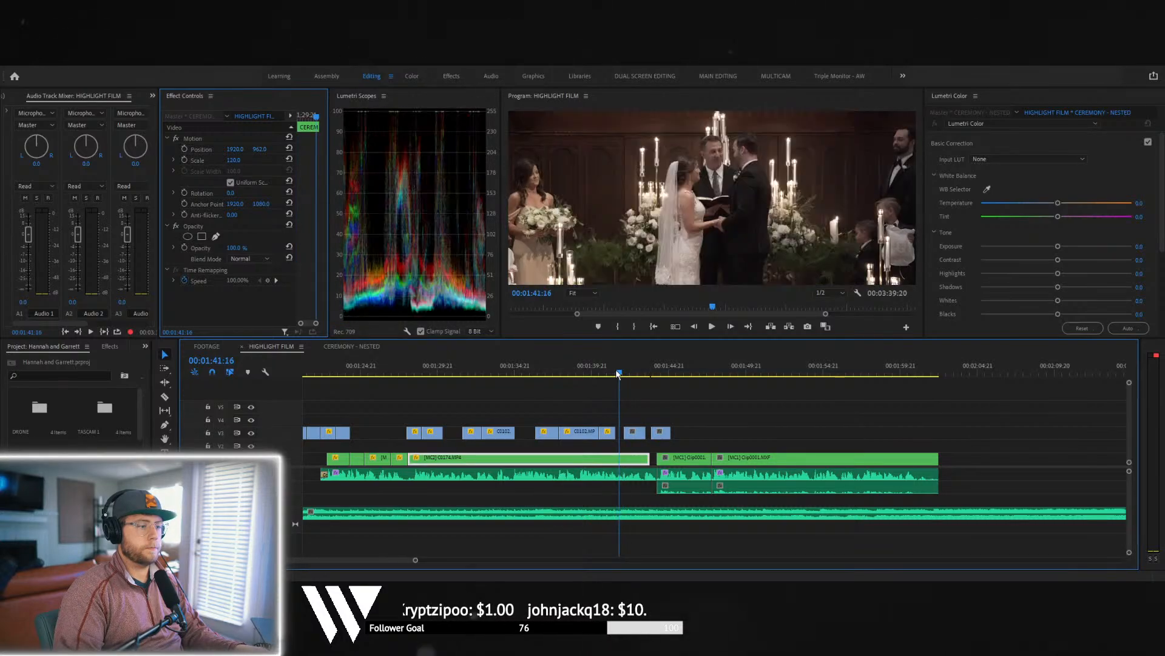
{"action": "key", "text": "space"}
{"action": "left_click_drag", "start_coordinate": [617, 433], "coordinate": [640, 431]}
{"action": "key", "text": "space"}
{"action": "left_click", "coordinate": [619, 371]}
{"action": "key", "text": "space"}
{"action": "key", "text": "space"}
- Adjust the cut between the C0026.MP4 walking clip and the C0102.MP4 close-up to 00:01:41:18
{"action": "left_click", "coordinate": [607, 372]}
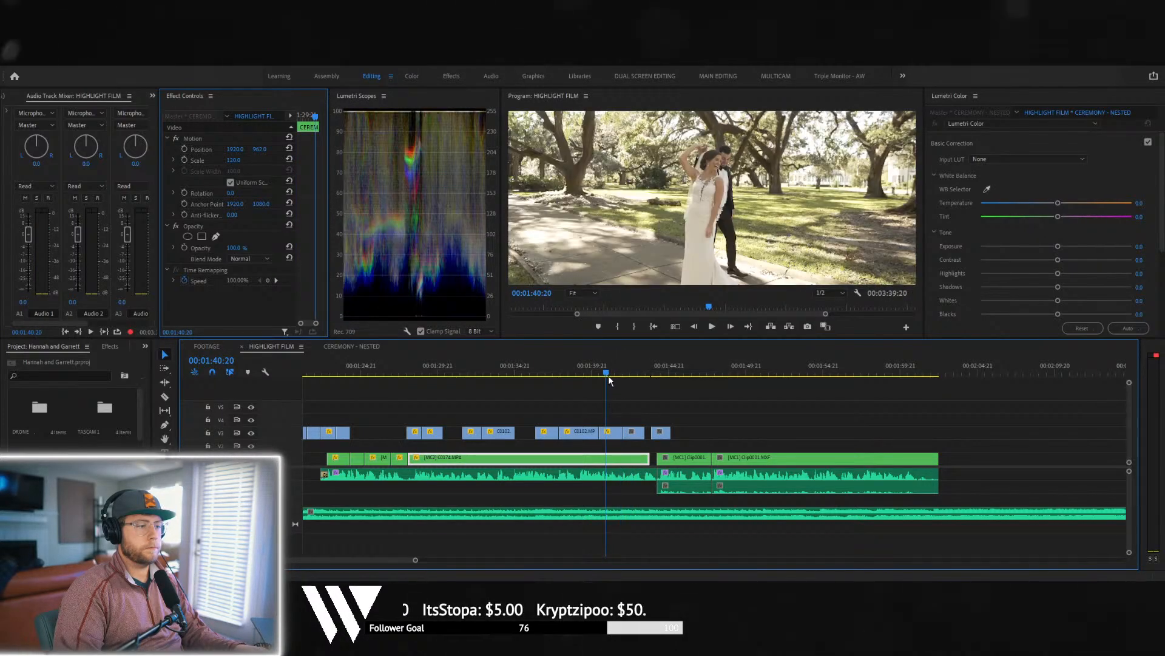
{"action": "left_click_drag", "start_coordinate": [609, 376], "coordinate": [620, 374]}
{"action": "left_click", "coordinate": [633, 432]}
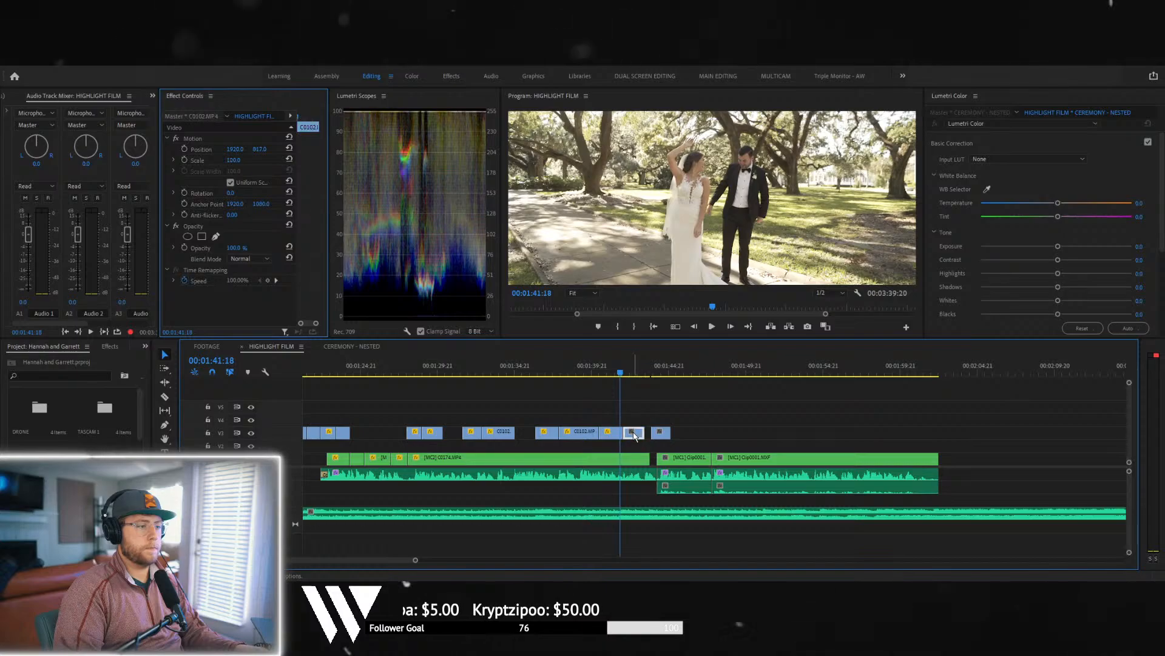
{"action": "key", "text": "space"}
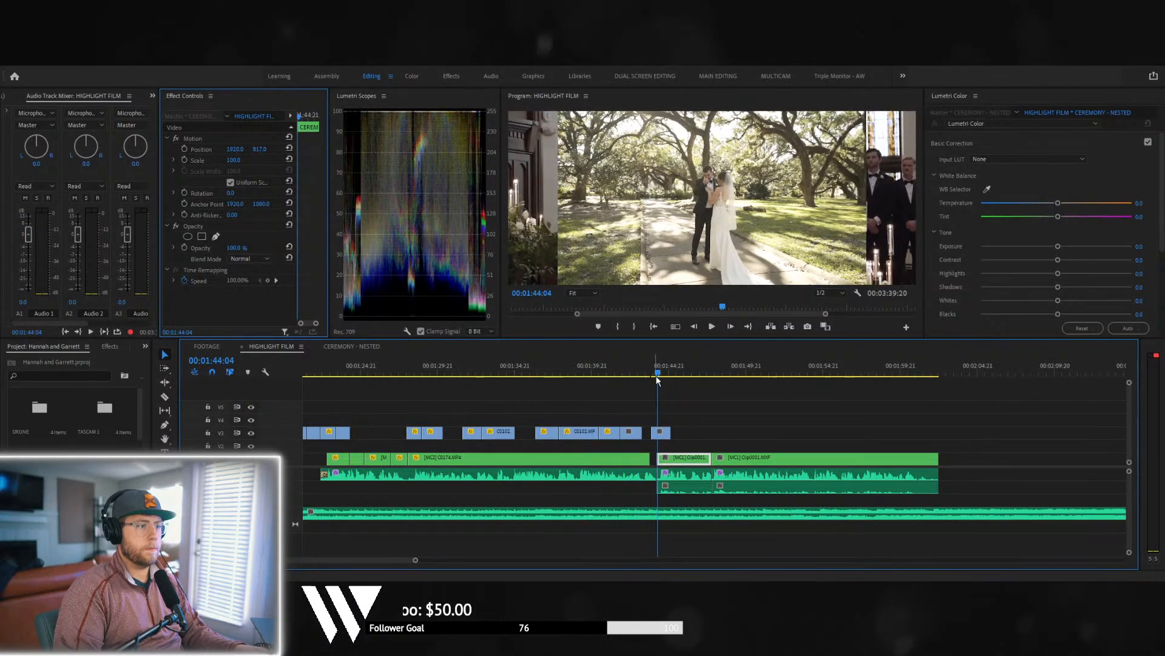
- Move the last C0026.MP4 clip earlier so it overlaps the C0102.MP4 close-up, leaving only the close-up's short opening piece
{"action": "left_click_drag", "start_coordinate": [656, 380], "coordinate": [602, 370]}
{"action": "key", "text": "space"}
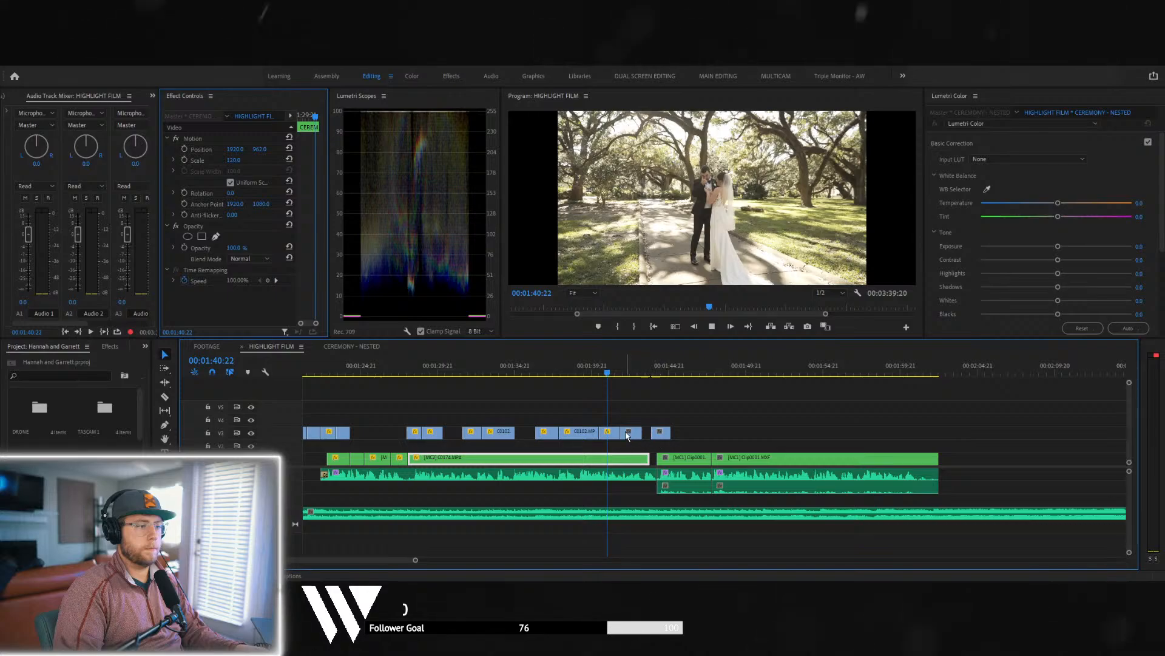
{"action": "key", "text": "space"}
{"action": "mouse_move", "coordinate": [637, 438]}
{"action": "left_mouse_down"}
{"action": "mouse_move", "coordinate": [626, 436]}
{"action": "mouse_move", "coordinate": [642, 433]}
{"action": "left_mouse_up"}
{"action": "key", "text": "space"}
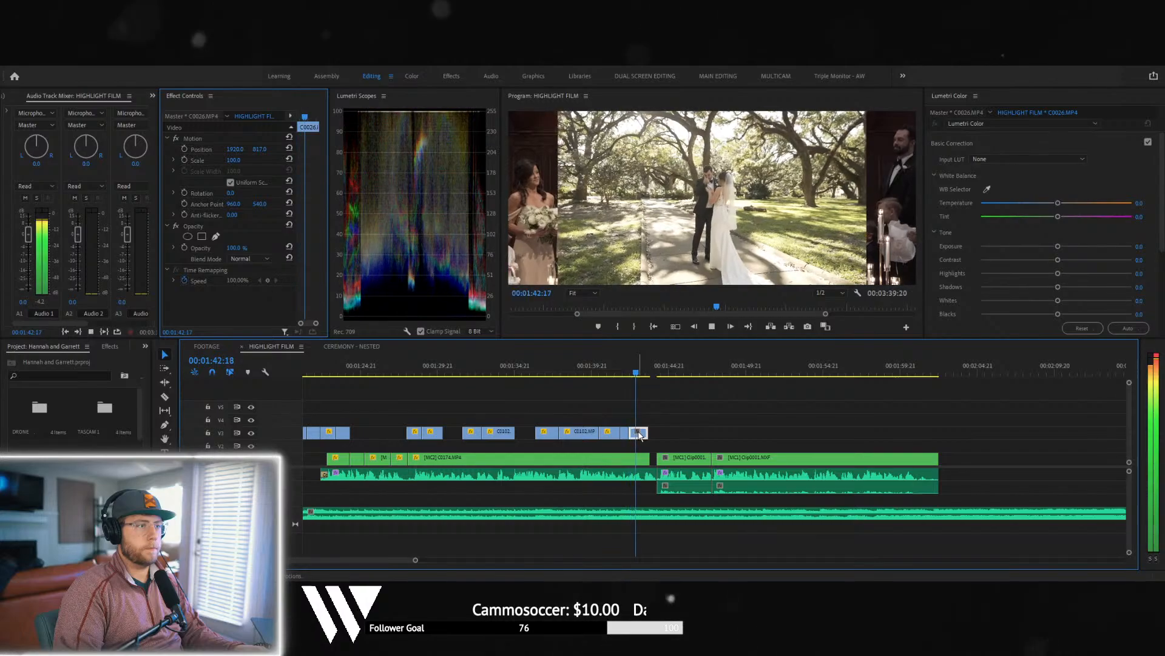
- Play the repositioned shots and extend the last C0026.MP4 clip to the end of the ceremony clip below at 00:01:43:15
{"action": "left_click", "coordinate": [624, 372]}
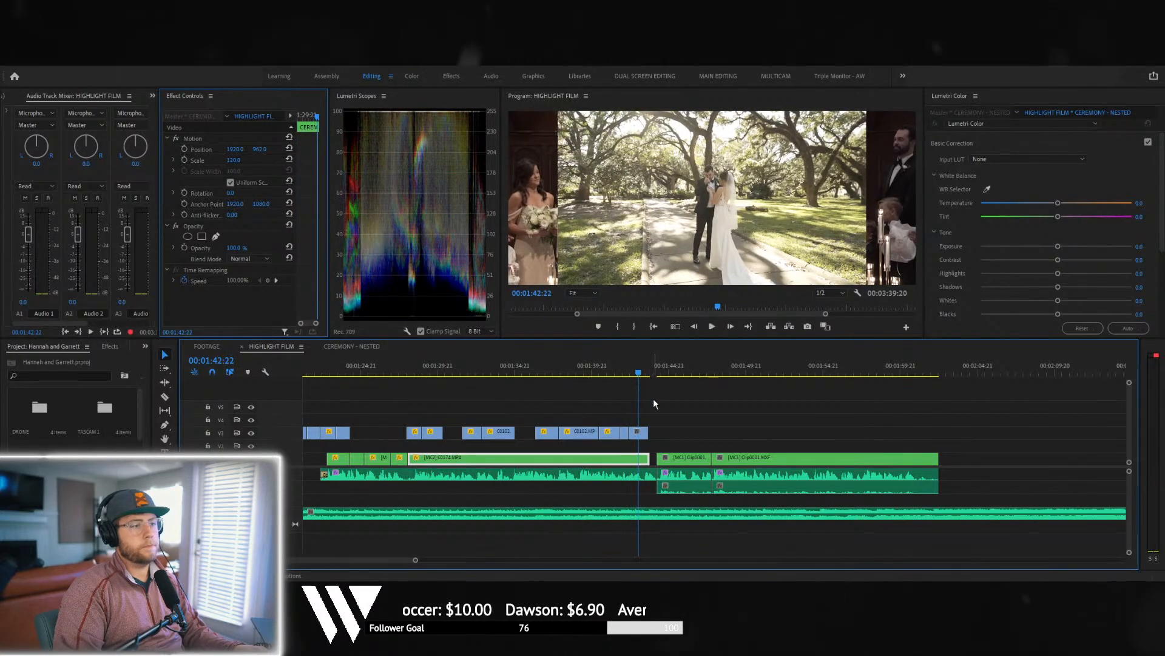
{"action": "key", "text": "space"}
{"action": "key", "text": "space"}
{"action": "key", "text": "space"}
{"action": "key", "text": "shift+Right"}
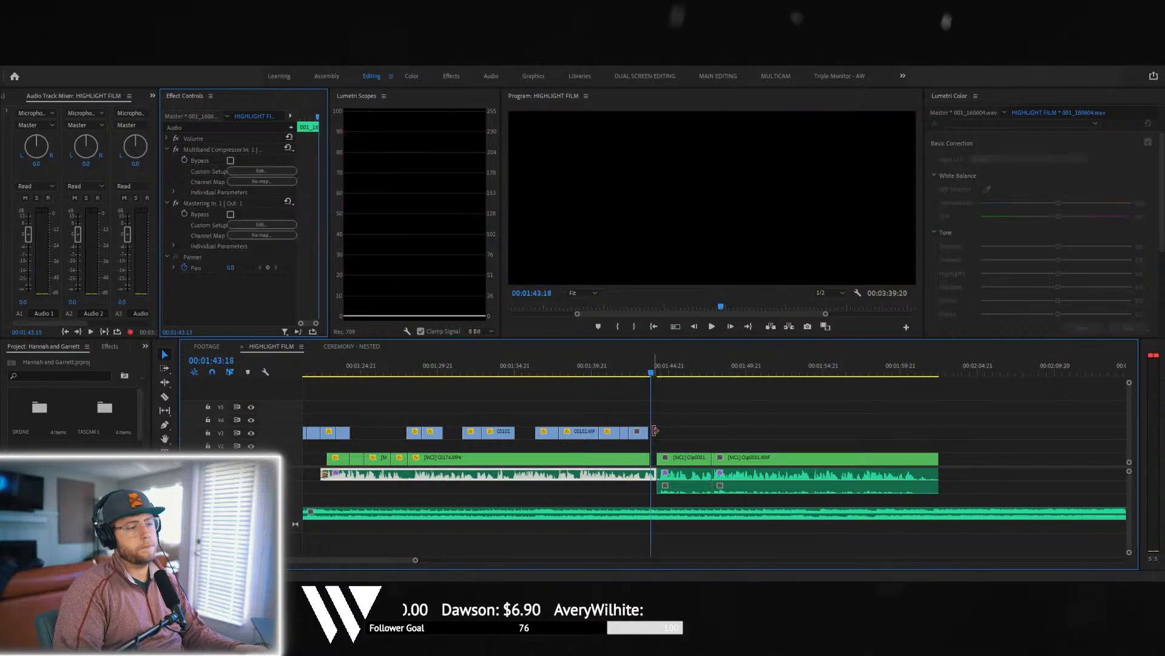
{"action": "left_click", "coordinate": [652, 367]}
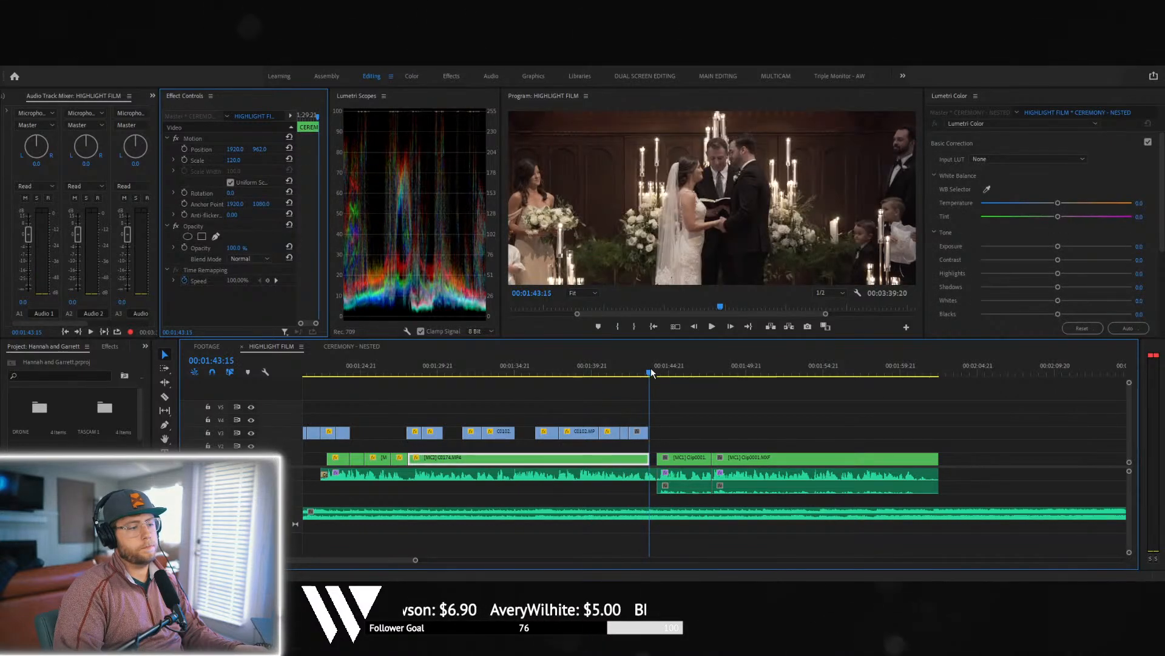
- Scale the last C0026.MP4 clip at 00:01:43:02 to 133, shift its framing upward and play it
{"action": "left_click", "coordinate": [643, 372]}
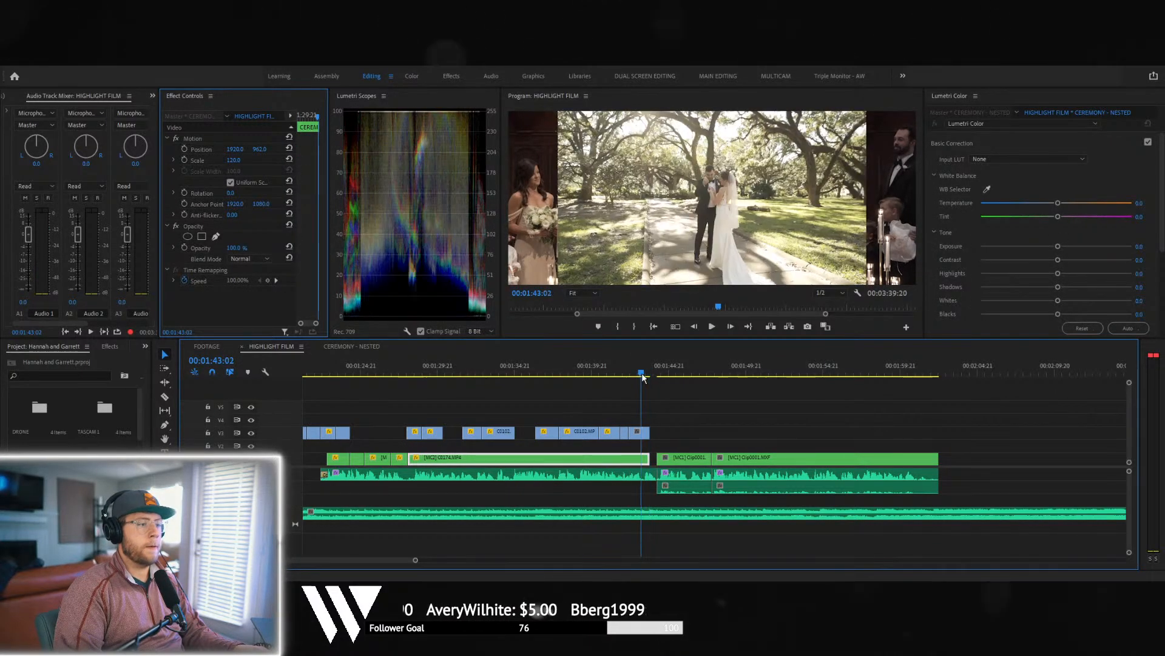
{"action": "left_click", "coordinate": [641, 433]}
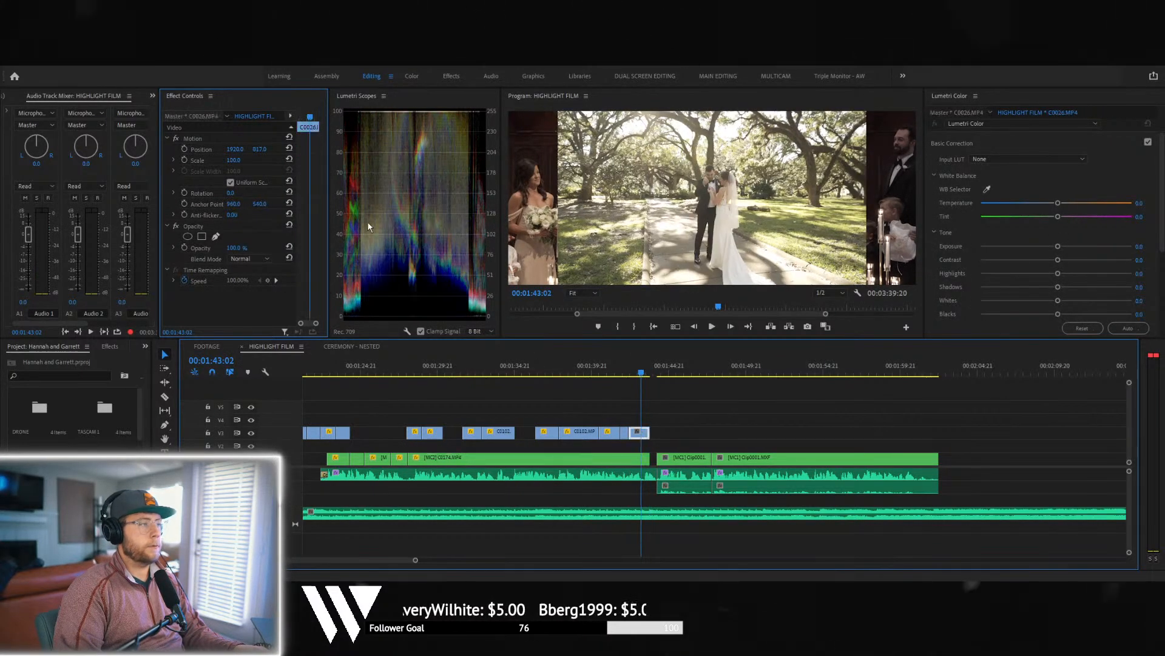
{"action": "left_click", "coordinate": [233, 160]}
{"action": "type", "text": "133"}
{"action": "key", "text": "Return"}
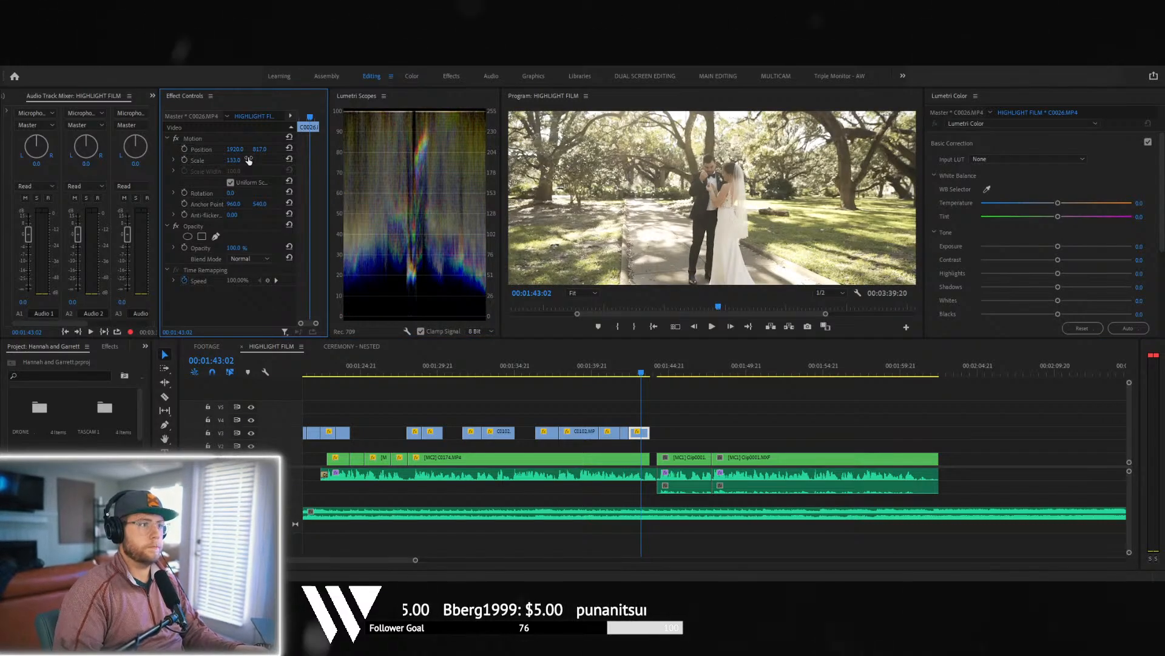
{"action": "key", "text": "space"}
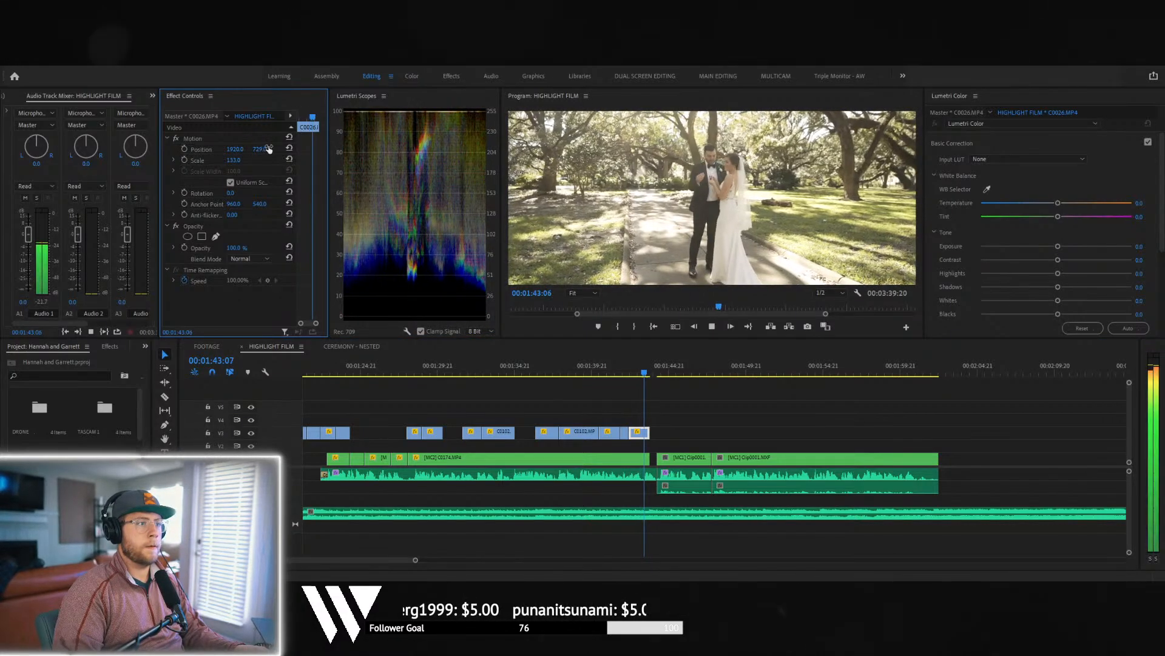
{"action": "key", "text": "space"}
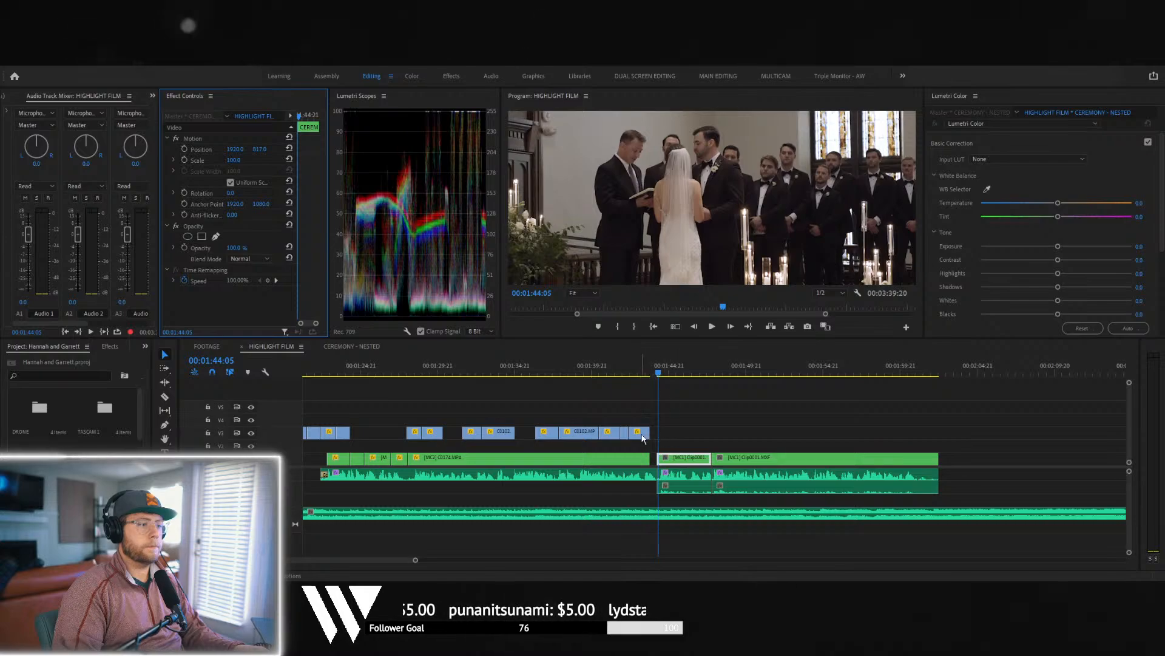
- Try extending the last C0026.MP4 clip to the start of the next ceremony clip, and trim it back to 00:01:43:15
{"action": "left_click", "coordinate": [641, 433]}
{"action": "left_click", "coordinate": [619, 378]}
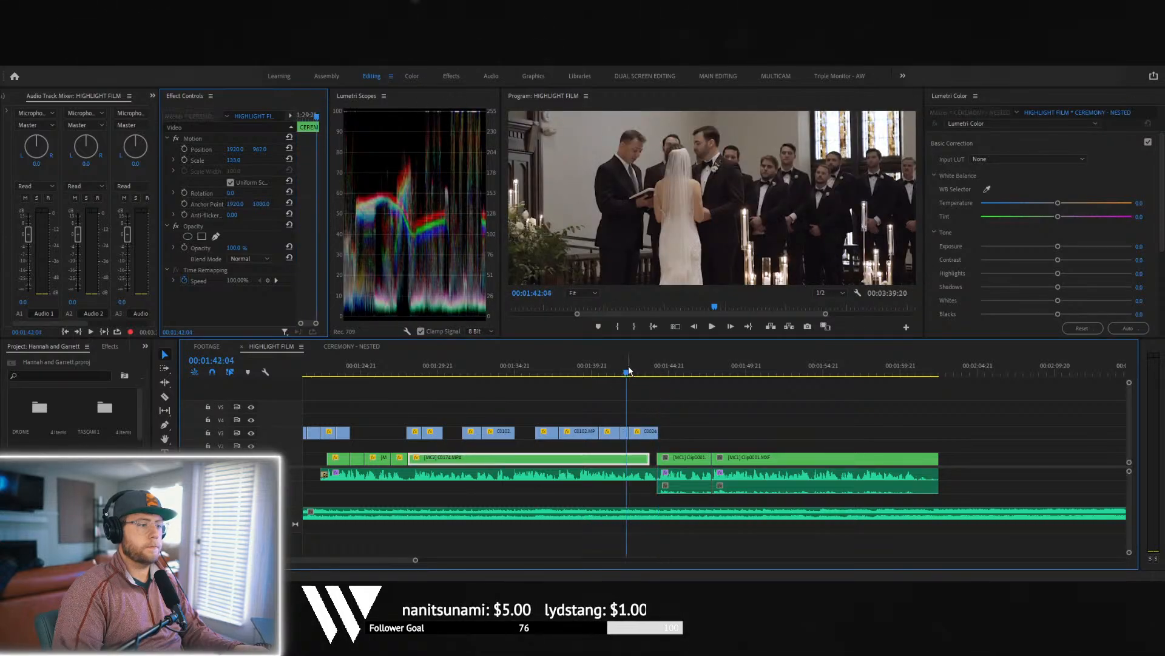
{"action": "key", "text": "space"}
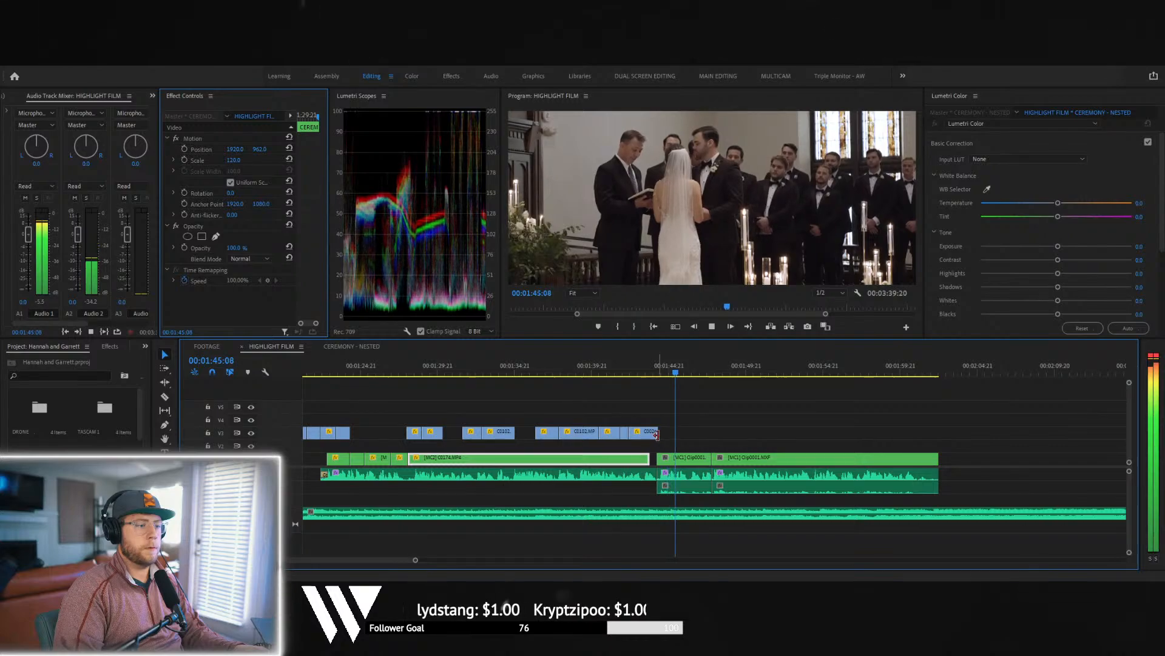
{"action": "left_click", "coordinate": [650, 364]}
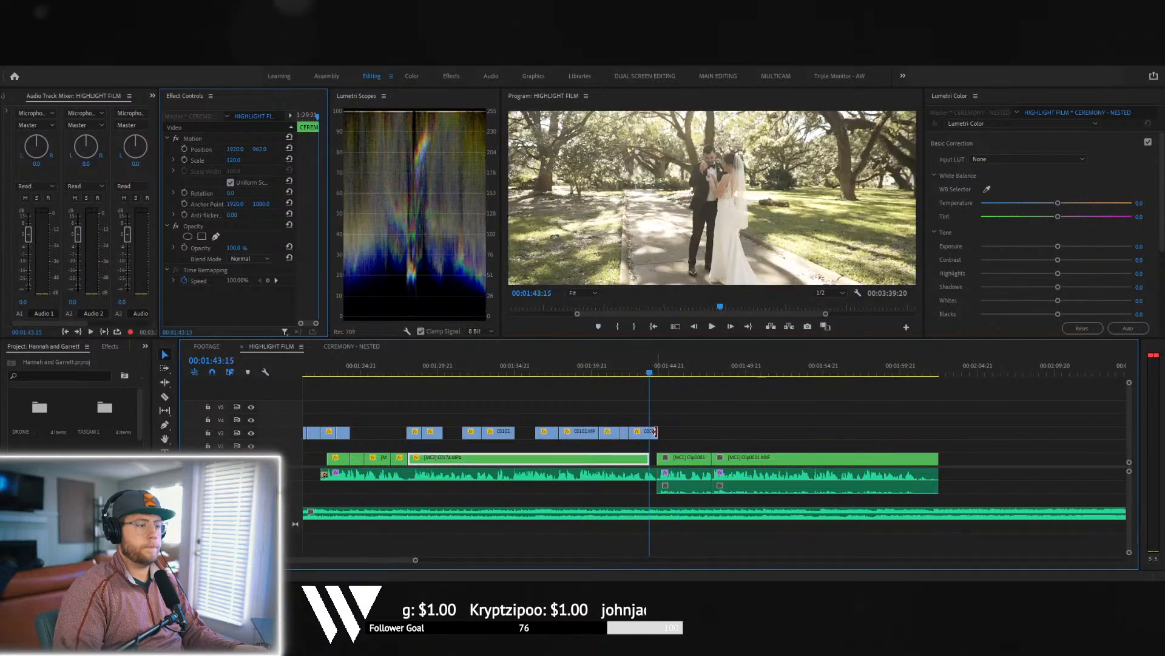
{"action": "left_click_drag", "start_coordinate": [647, 431], "coordinate": [649, 431]}
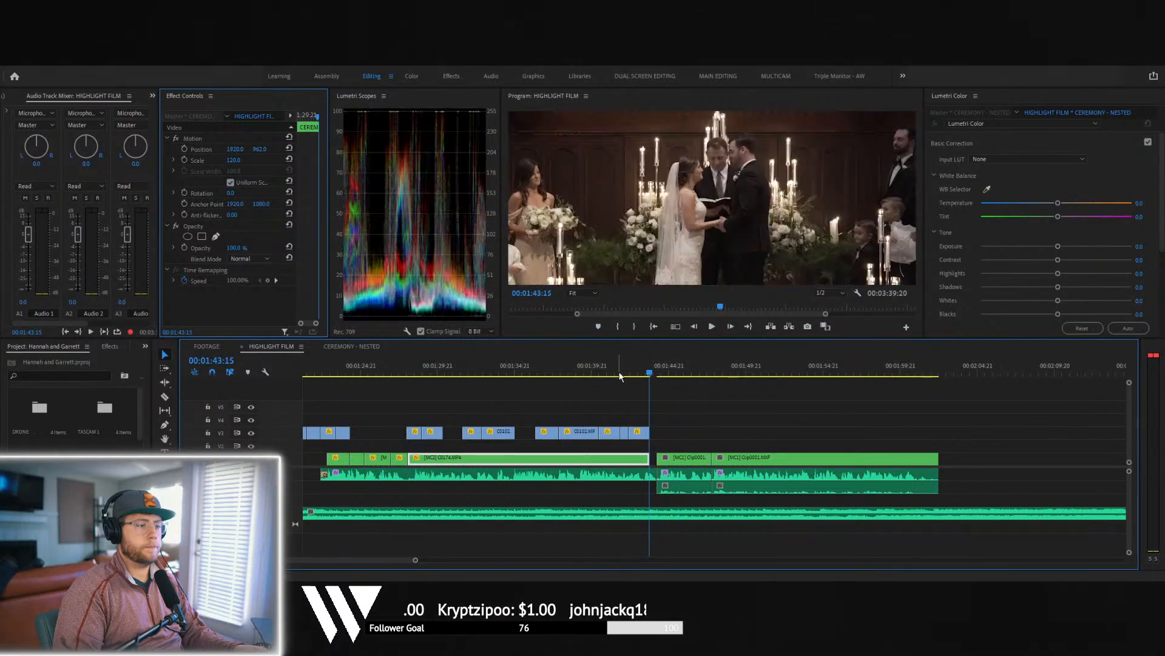
- Set the short C0102.MP4 close-up at 00:01:41:22 to scale 133, rotation 3° and position about 1843, 978
{"action": "left_click", "coordinate": [627, 431]}
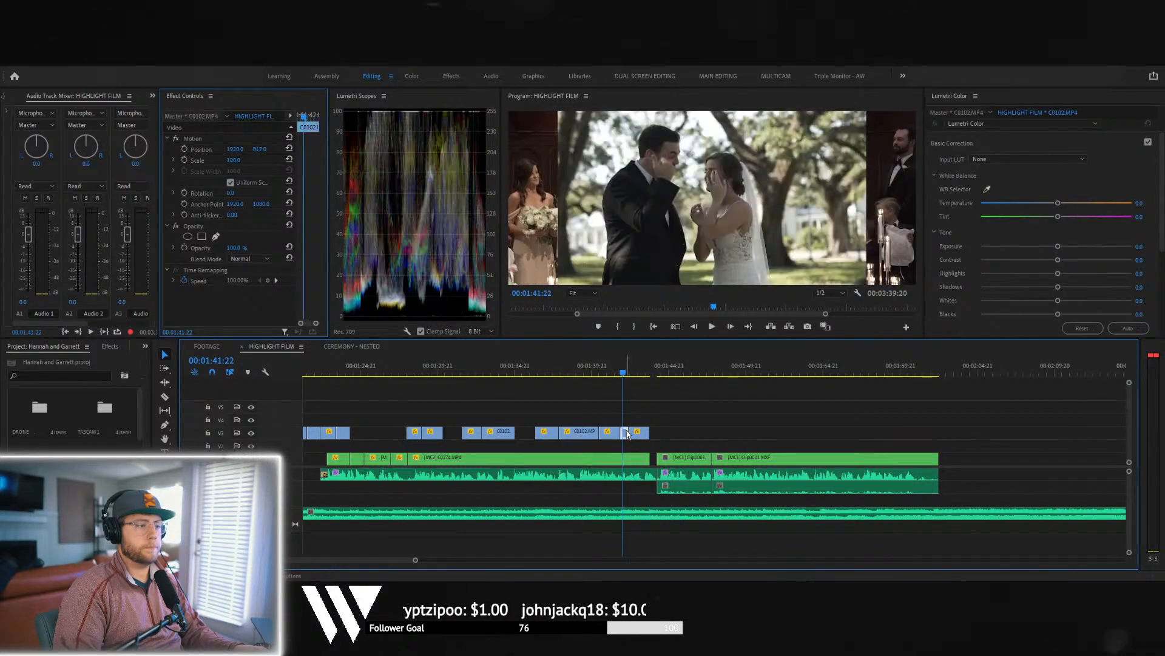
{"action": "left_click", "coordinate": [240, 161]}
{"action": "type", "text": "133"}
{"action": "key", "text": "Return"}
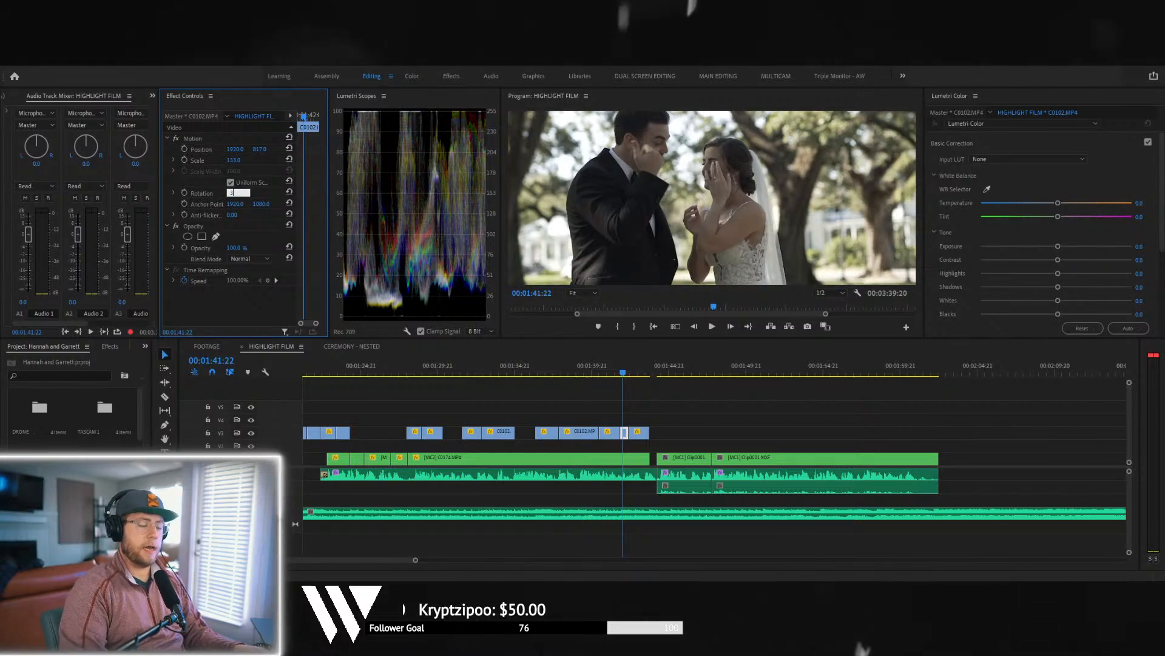
{"action": "type", "text": "3"}
{"action": "key", "text": "Return"}
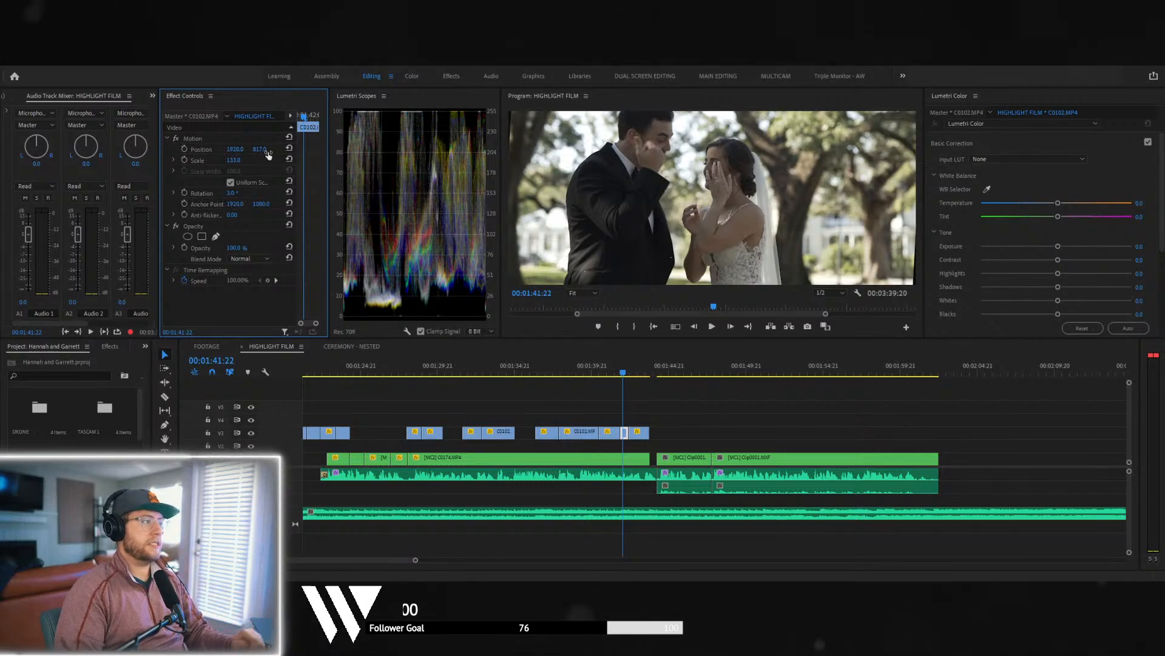
{"action": "left_click_drag", "start_coordinate": [266, 152], "coordinate": [363, 152]}
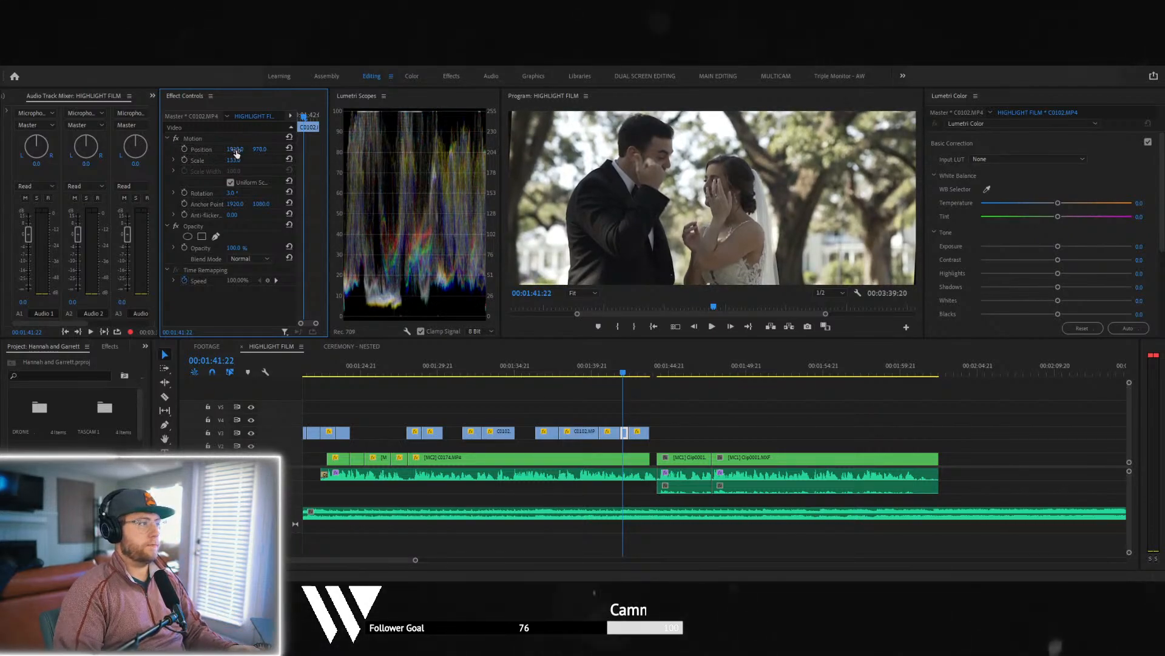
{"action": "left_click_drag", "start_coordinate": [236, 153], "coordinate": [190, 153]}
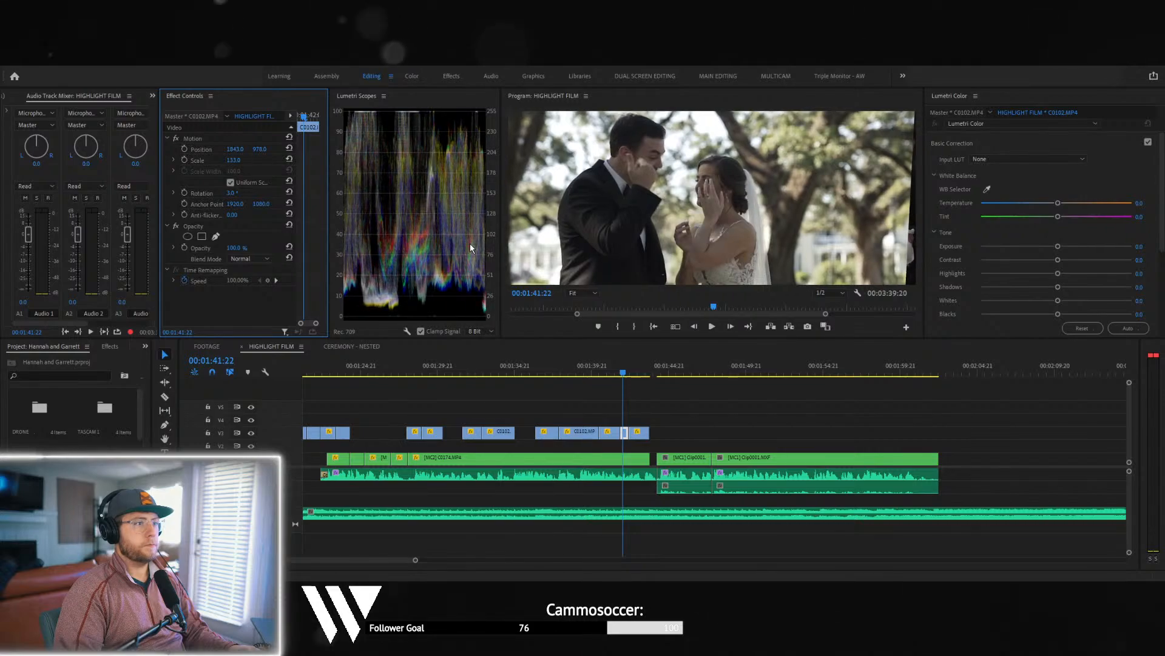
{"action": "key", "text": "space"}
{"action": "key", "text": "space"}
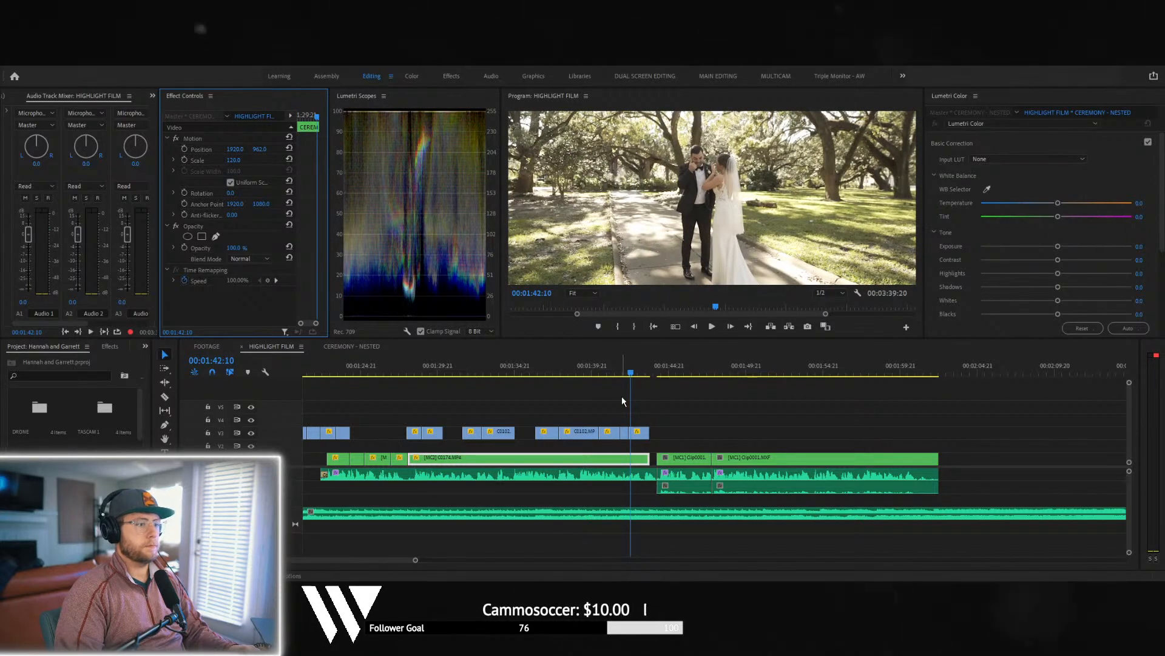
- Set the C0102.MP4 close-up's scale to 140 and its position to about 1917, 1040, and play the result
{"action": "mouse_move", "coordinate": [631, 371]}
{"action": "left_mouse_down"}
{"action": "mouse_move", "coordinate": [607, 371]}
{"action": "mouse_move", "coordinate": [626, 372]}
{"action": "left_mouse_up"}
{"action": "left_click", "coordinate": [626, 433]}
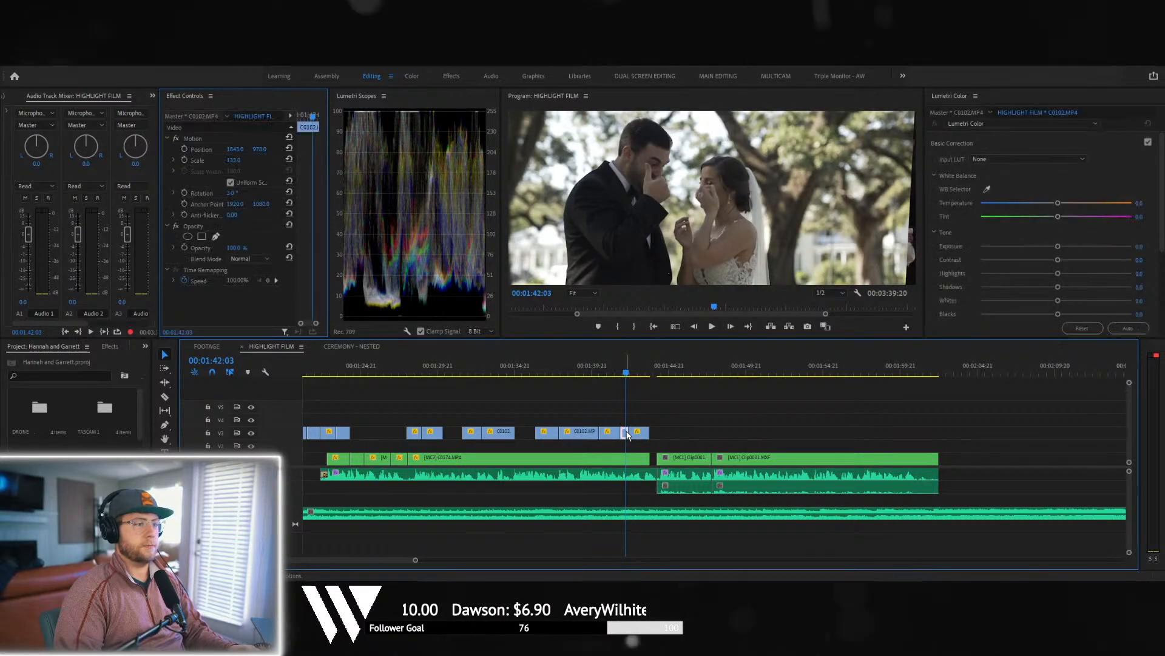
{"action": "left_click", "coordinate": [234, 160]}
{"action": "type", "text": "01:42:"}
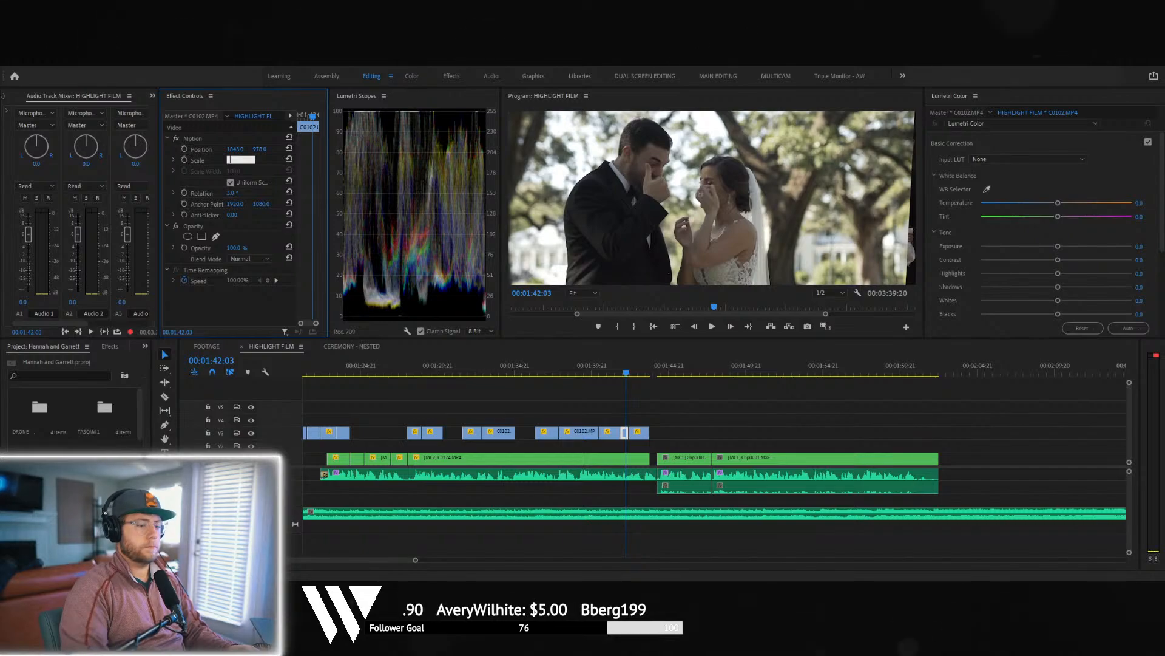
{"action": "type", "text": "0"}
{"action": "key", "text": "Return"}
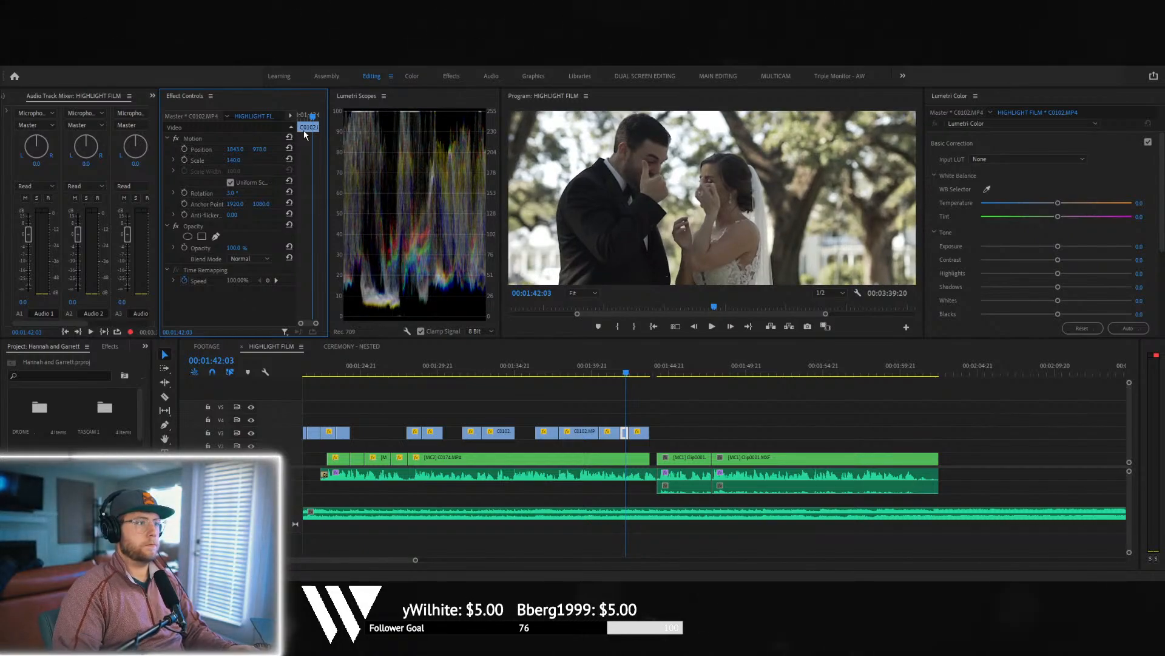
{"action": "left_click_drag", "start_coordinate": [261, 149], "coordinate": [302, 149]}
{"action": "key", "text": "space"}
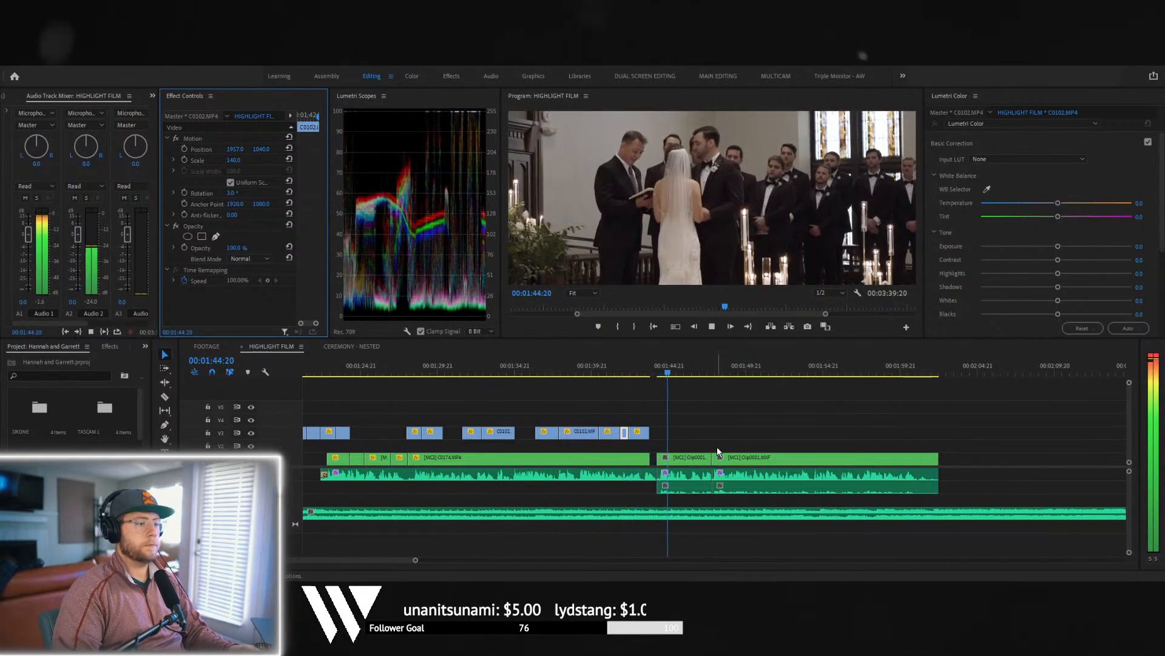
{"action": "key", "text": "space"}
- Find the walking bridesmaids shot C0027.MP4 at 00:05:47:18 in the FOOTAGE sequence and add it after the last cutaway in HIGHLIGHT FILM
{"action": "left_click", "coordinate": [220, 350]}
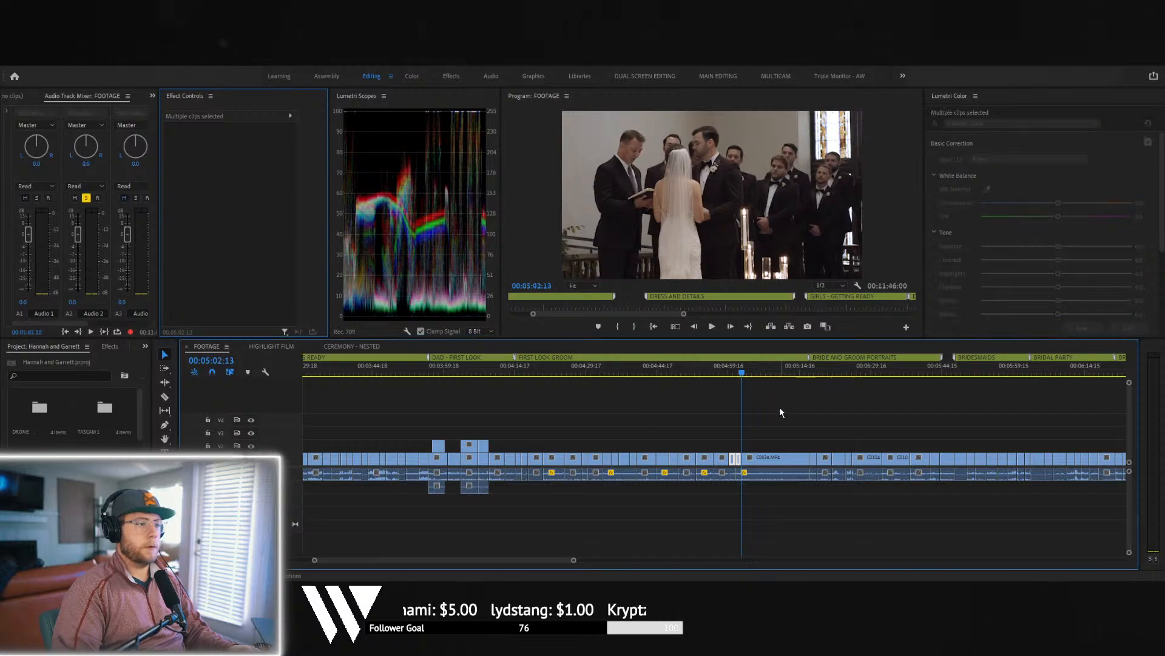
{"action": "left_click_drag", "start_coordinate": [774, 380], "coordinate": [974, 407]}
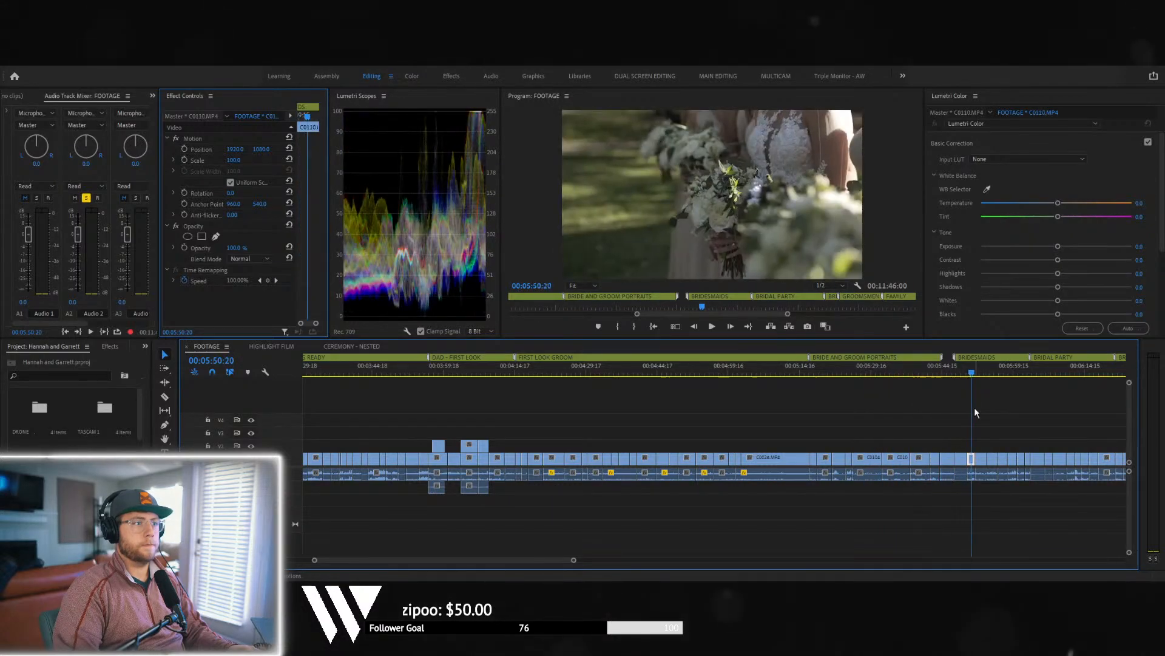
{"action": "scroll", "coordinate": [905, 483], "scroll_direction": "down", "scroll_amount": 5}
{"action": "scroll", "coordinate": [819, 461], "scroll_direction": "down", "scroll_amount": 2}
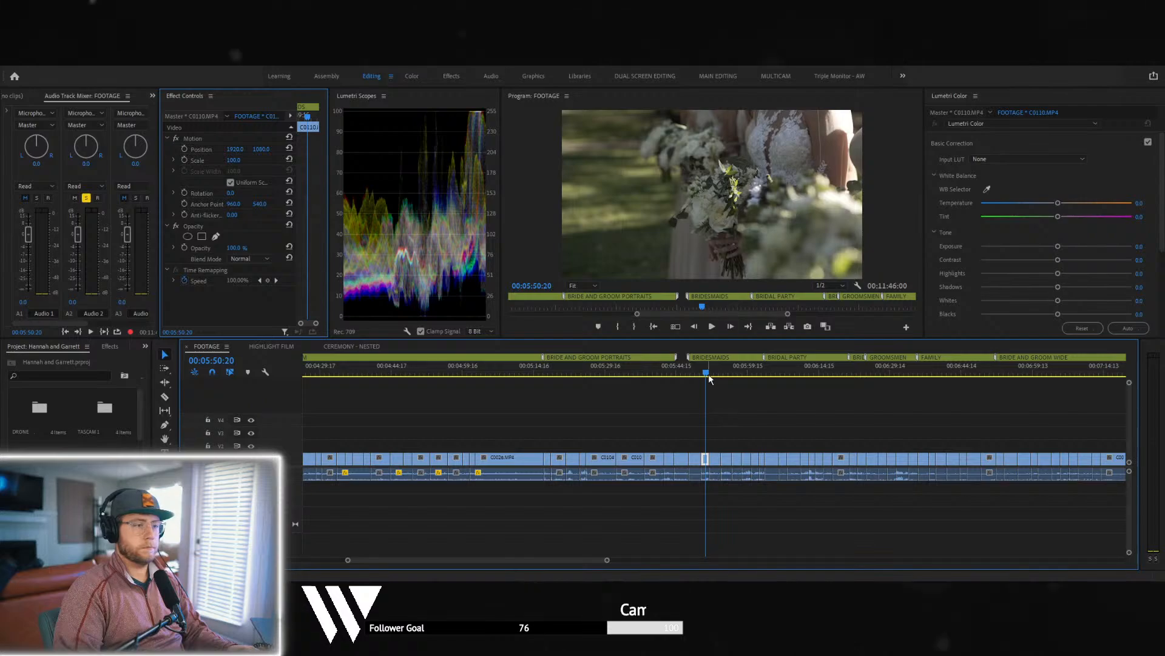
{"action": "left_click_drag", "start_coordinate": [709, 374], "coordinate": [565, 363]}
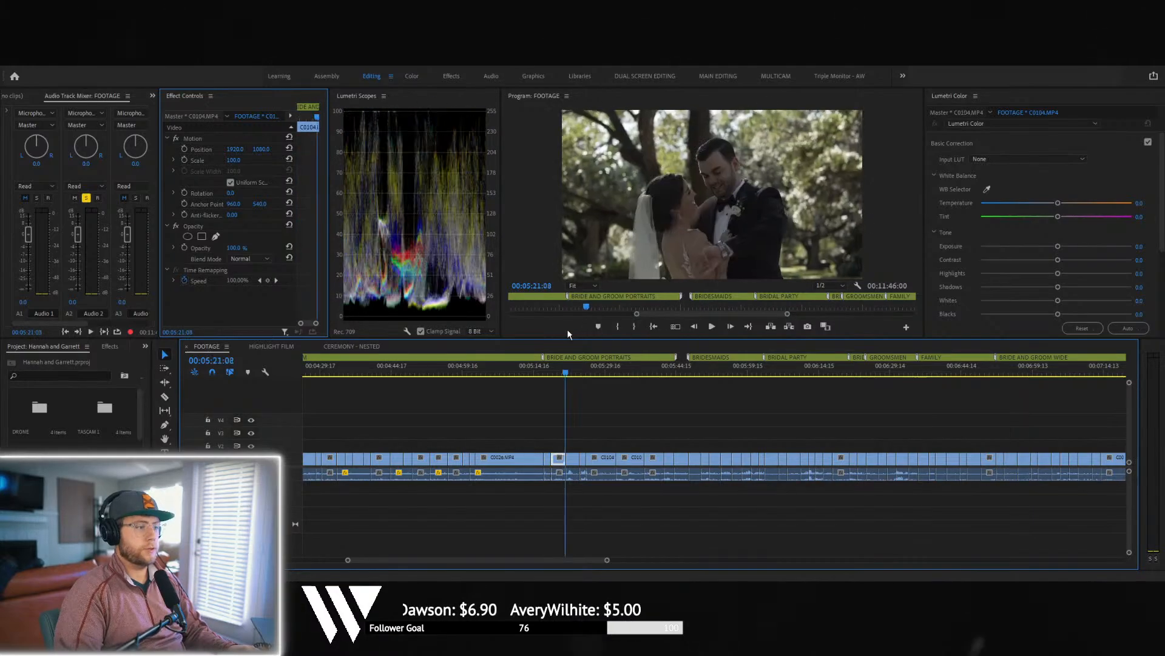
{"action": "mouse_move", "coordinate": [693, 372]}
{"action": "left_mouse_down"}
{"action": "mouse_move", "coordinate": [777, 384]}
{"action": "mouse_move", "coordinate": [585, 383]}
{"action": "mouse_move", "coordinate": [721, 381]}
{"action": "mouse_move", "coordinate": [615, 389]}
{"action": "mouse_move", "coordinate": [695, 375]}
{"action": "left_mouse_up"}
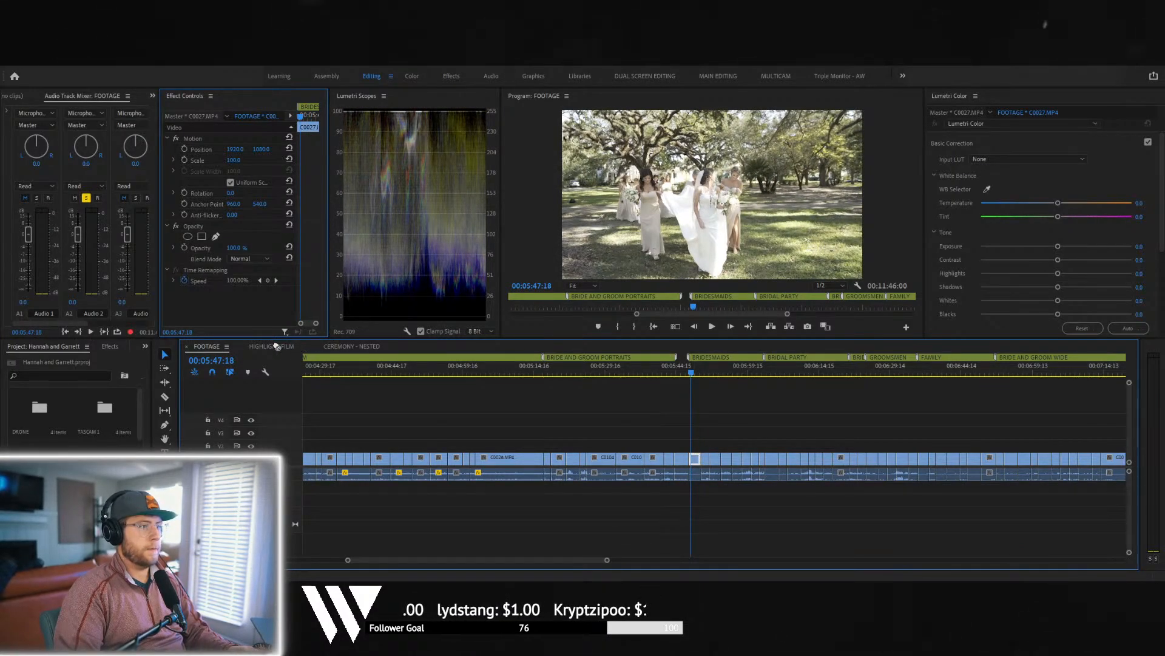
{"action": "left_click_drag", "start_coordinate": [276, 346], "coordinate": [666, 432]}
{"action": "left_click", "coordinate": [651, 367]}
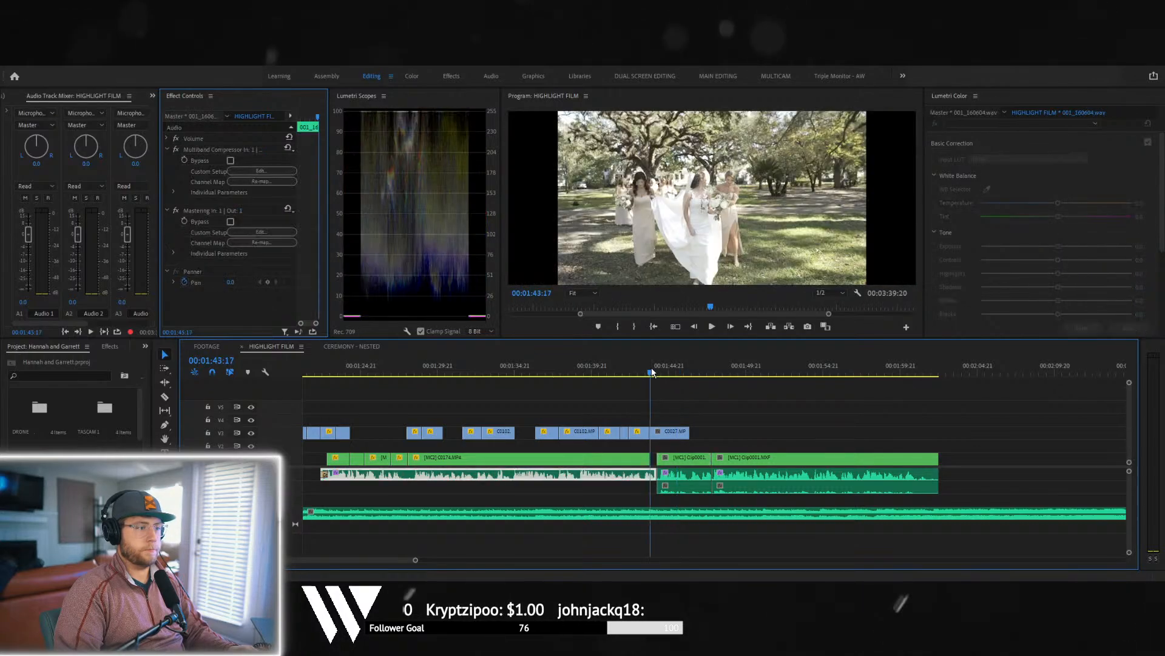
- Trim the start of the C0027.MP4 clip to 00:01:45:01 in HIGHLIGHT FILM, then slow the clip down and play it
{"action": "key", "text": "space"}
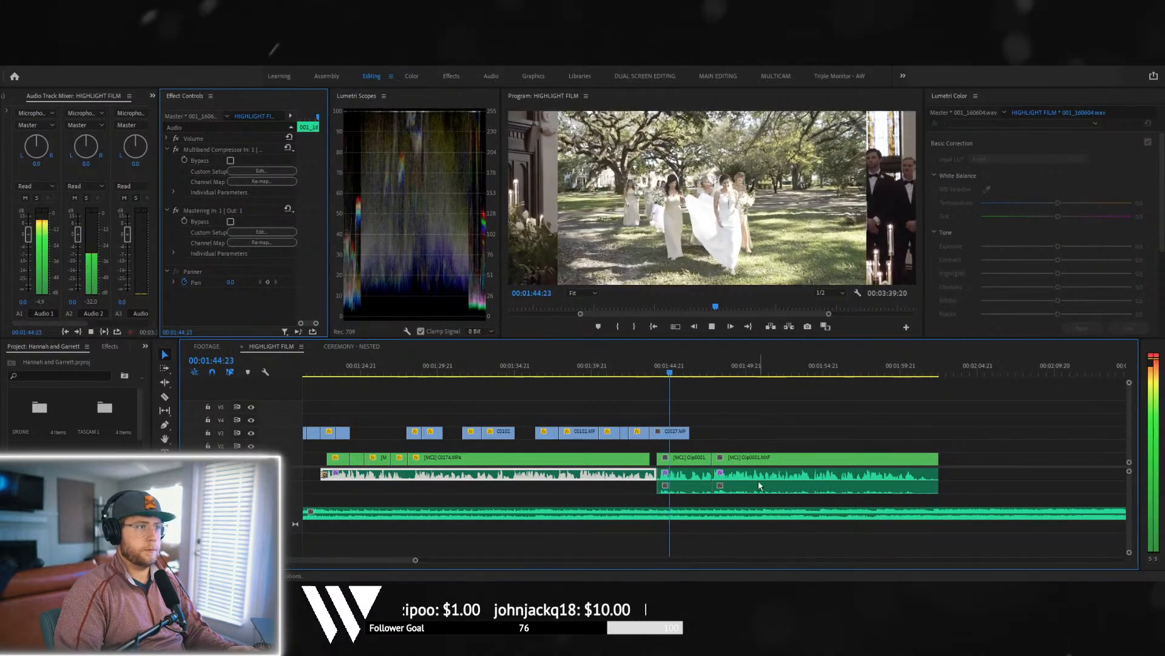
{"action": "key", "text": "space"}
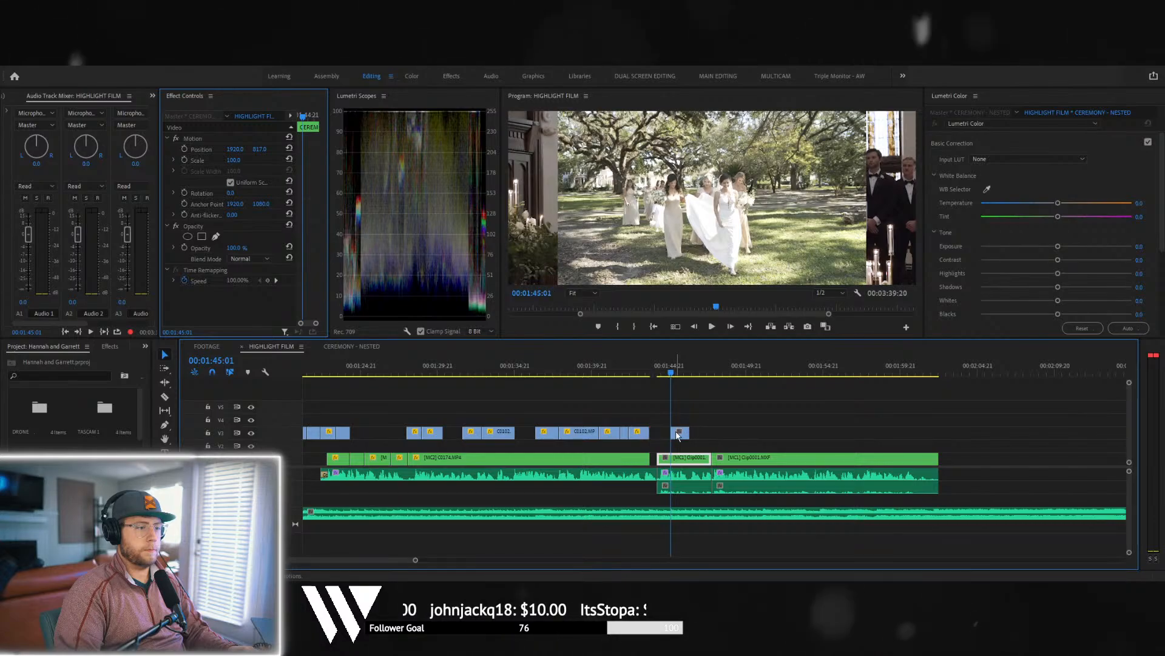
{"action": "left_click", "coordinate": [675, 431]}
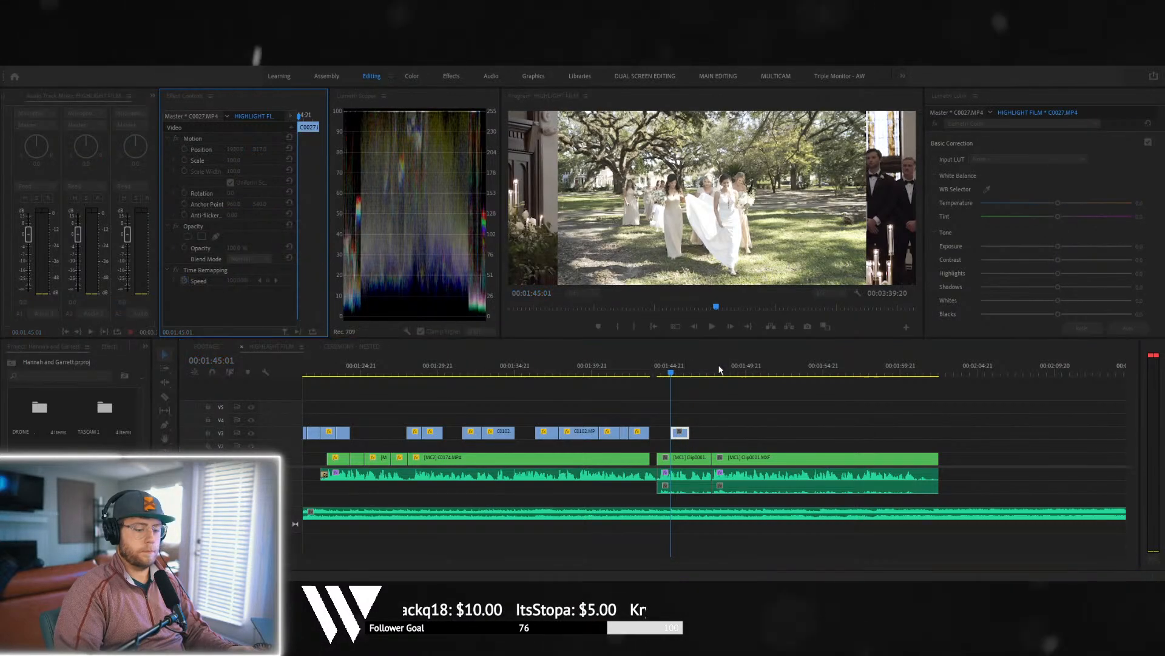
{"action": "key", "text": "space"}
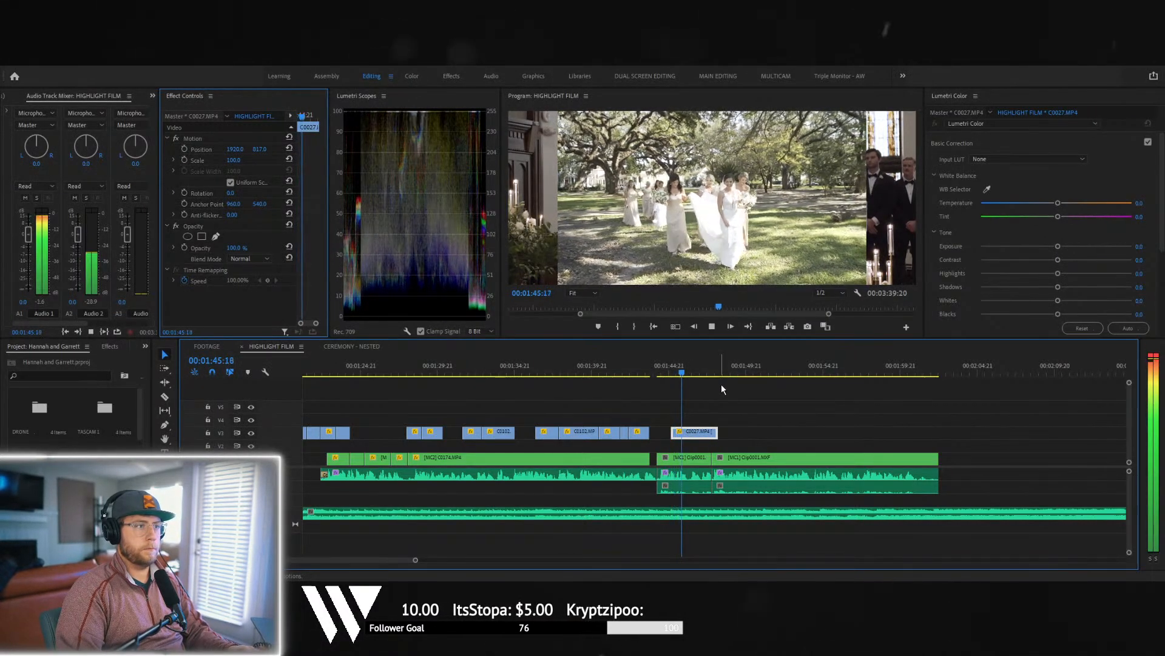
- Shorten the end of the slowed C0027.MP4 clip to about 00:01:46:12 and play it from its start
{"action": "key", "text": "space"}
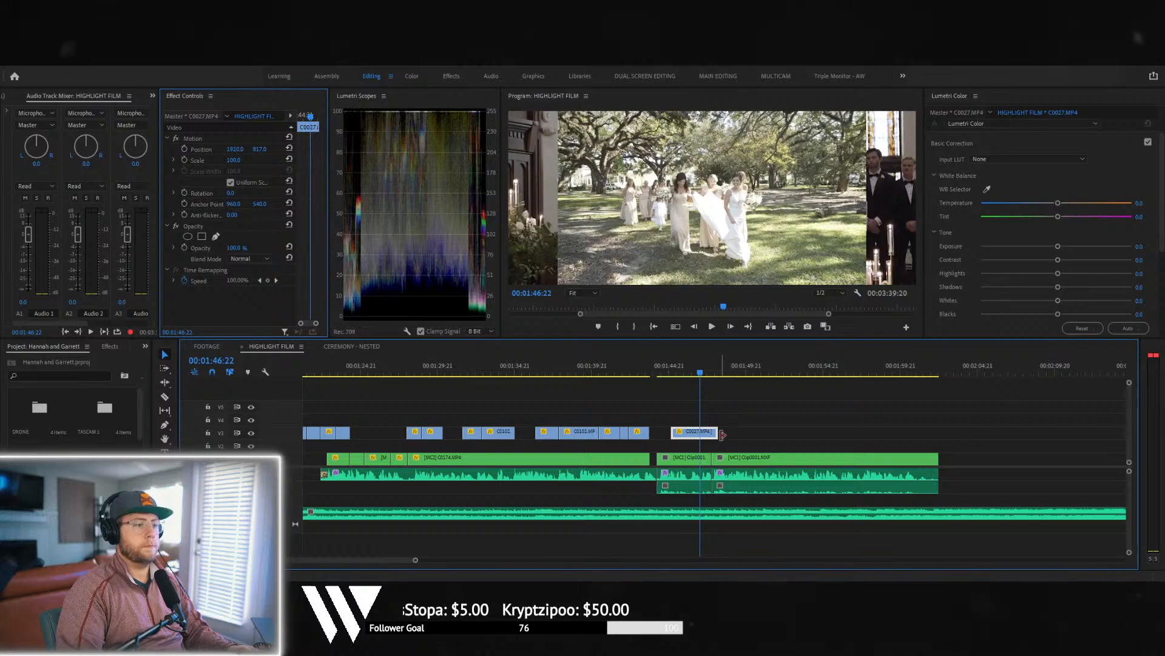
{"action": "left_click_drag", "start_coordinate": [700, 432], "coordinate": [696, 432]}
{"action": "left_click", "coordinate": [668, 370]}
{"action": "key", "text": "space"}
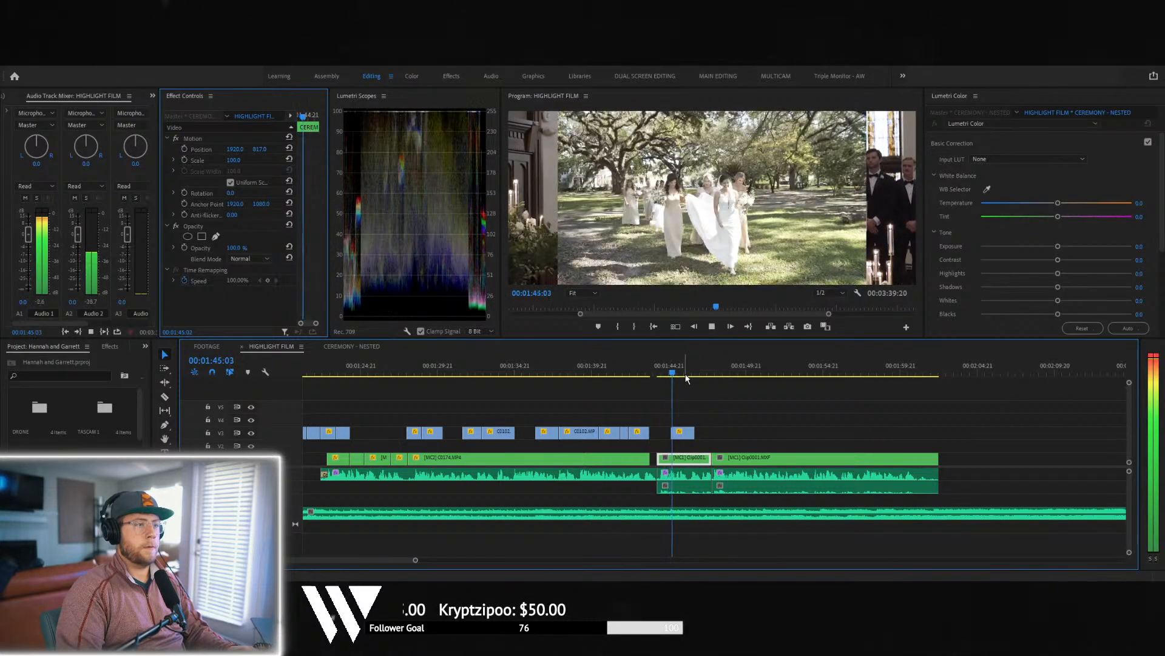
{"action": "key", "text": "space"}
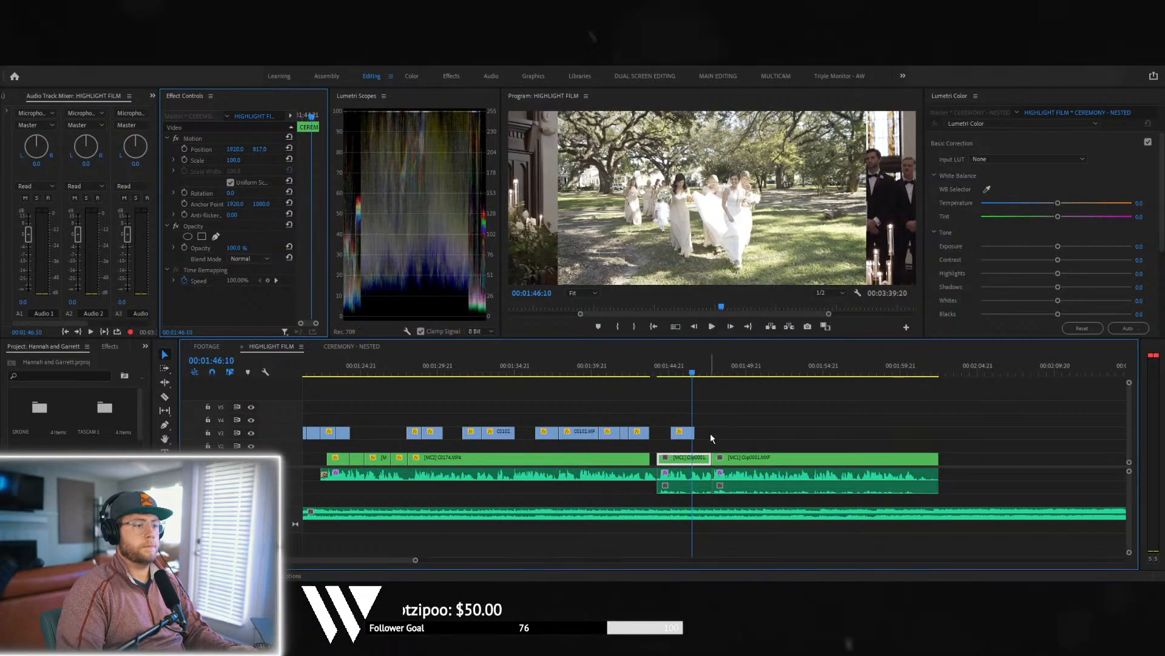
- Set the C0027.MP4 clip's rotation to 1° and its scale to 135, and play the result
{"action": "left_click", "coordinate": [682, 373]}
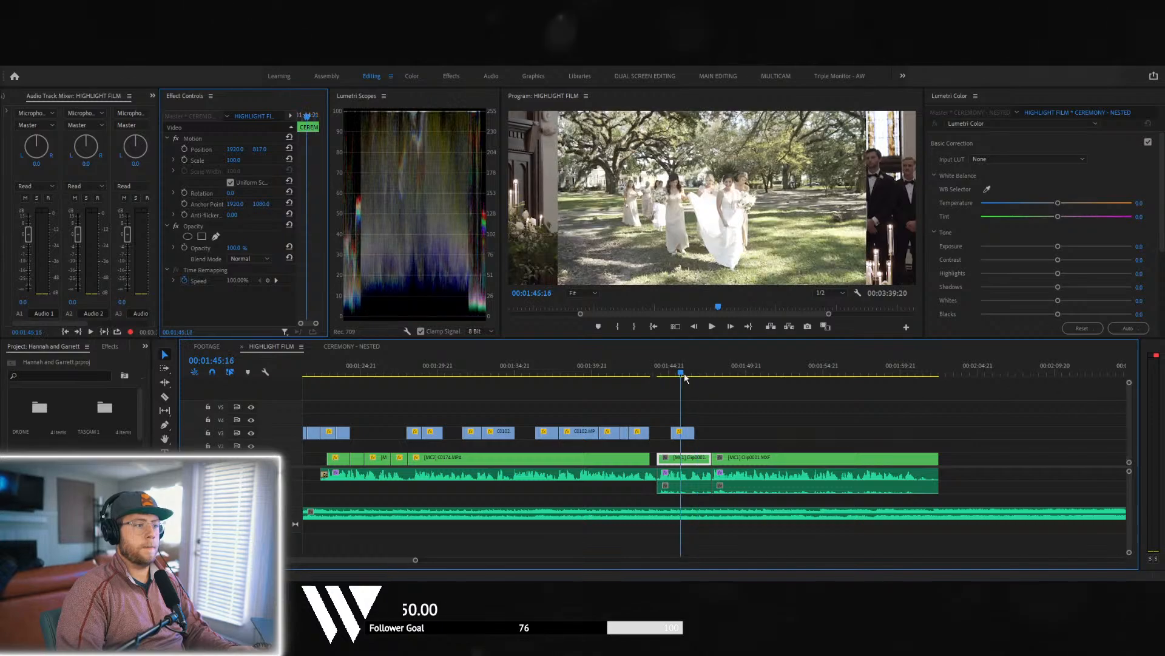
{"action": "left_click", "coordinate": [235, 204]}
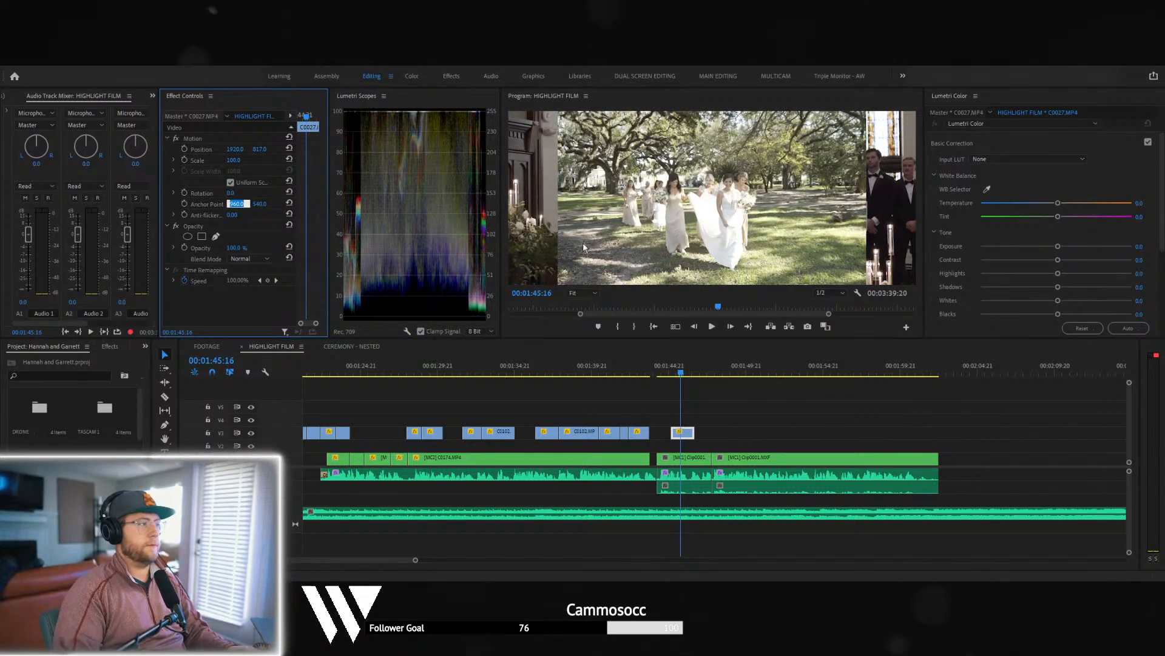
{"action": "type", "text": "1"}
{"action": "key", "text": "Return"}
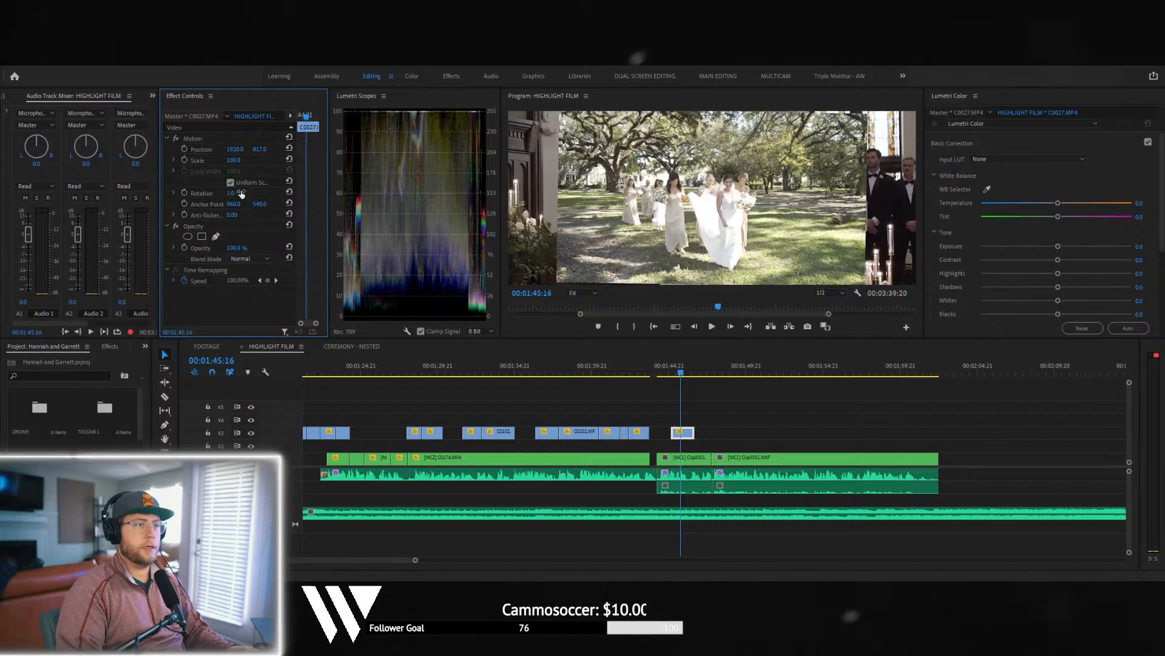
{"action": "left_click", "coordinate": [240, 158]}
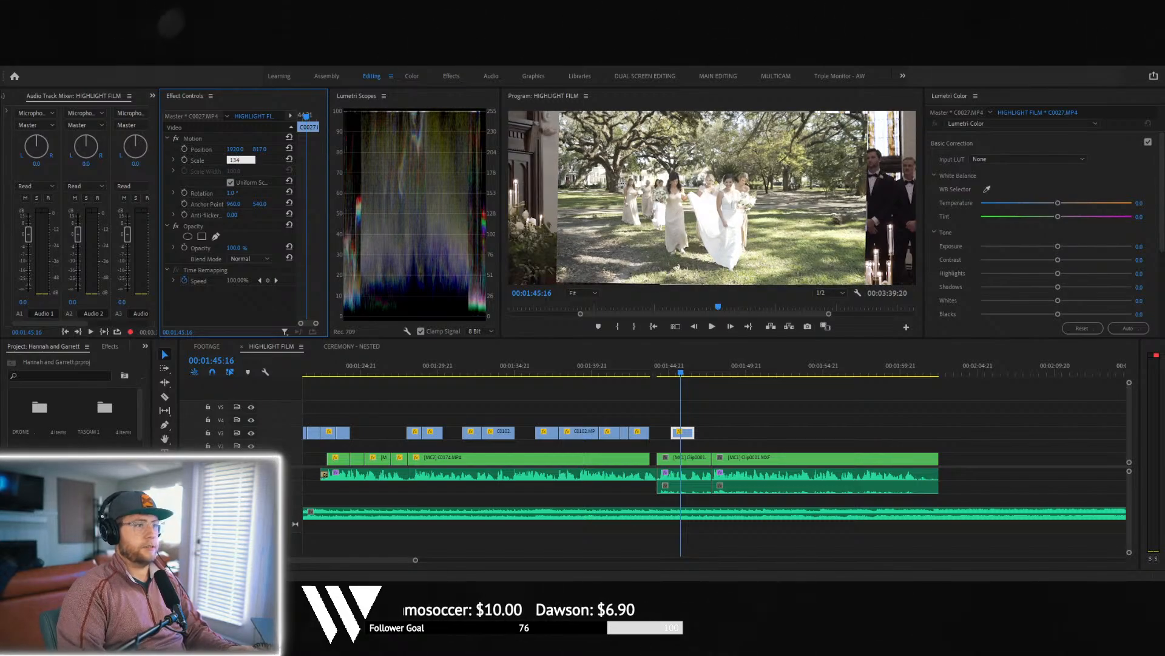
{"action": "type", "text": "134"}
{"action": "key", "text": "Return"}
{"action": "type", "text": "13"}
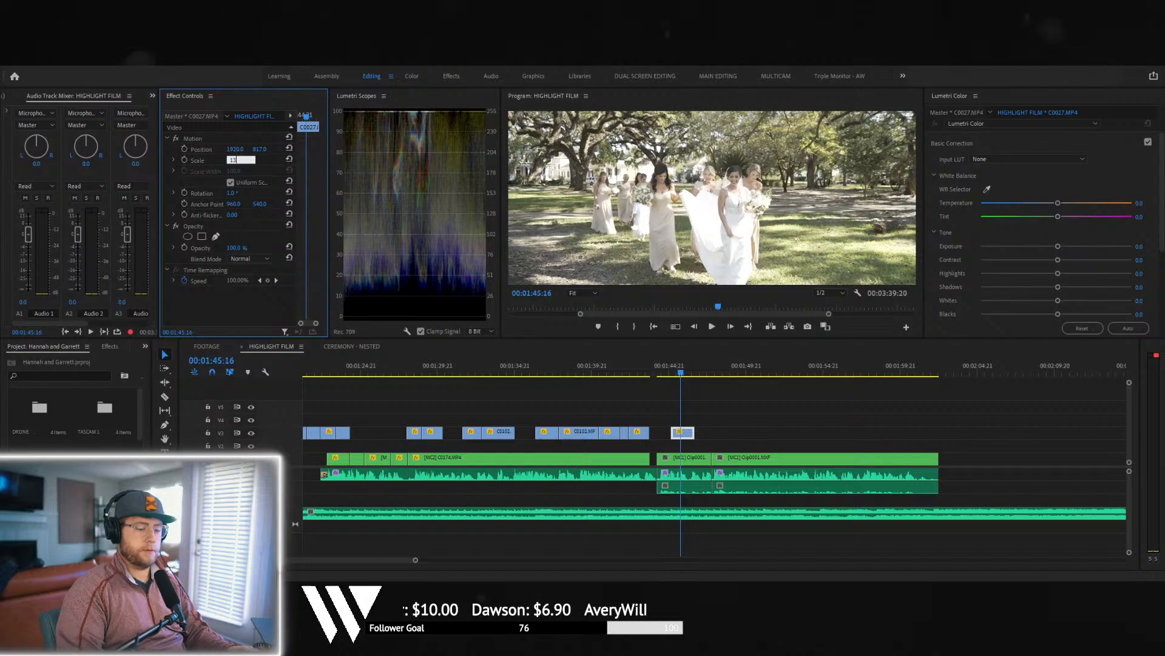
{"action": "type", "text": "5"}
{"action": "key", "text": "Return"}
{"action": "key", "text": "space"}
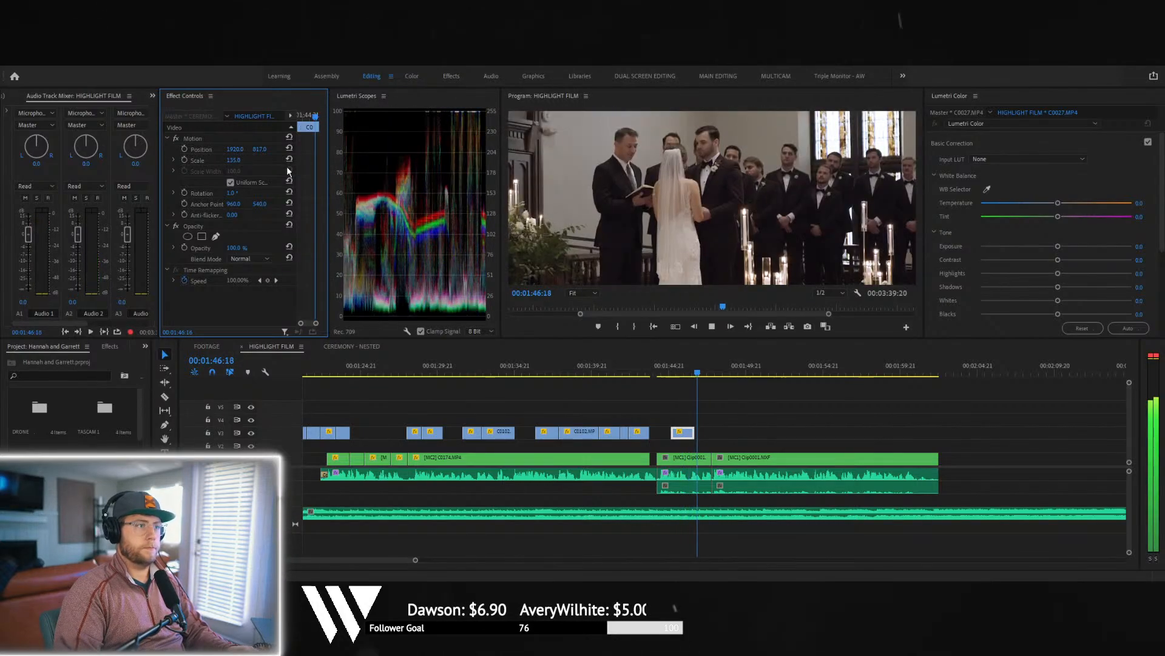
{"action": "left_click", "coordinate": [705, 457]}
{"action": "key", "text": "space"}
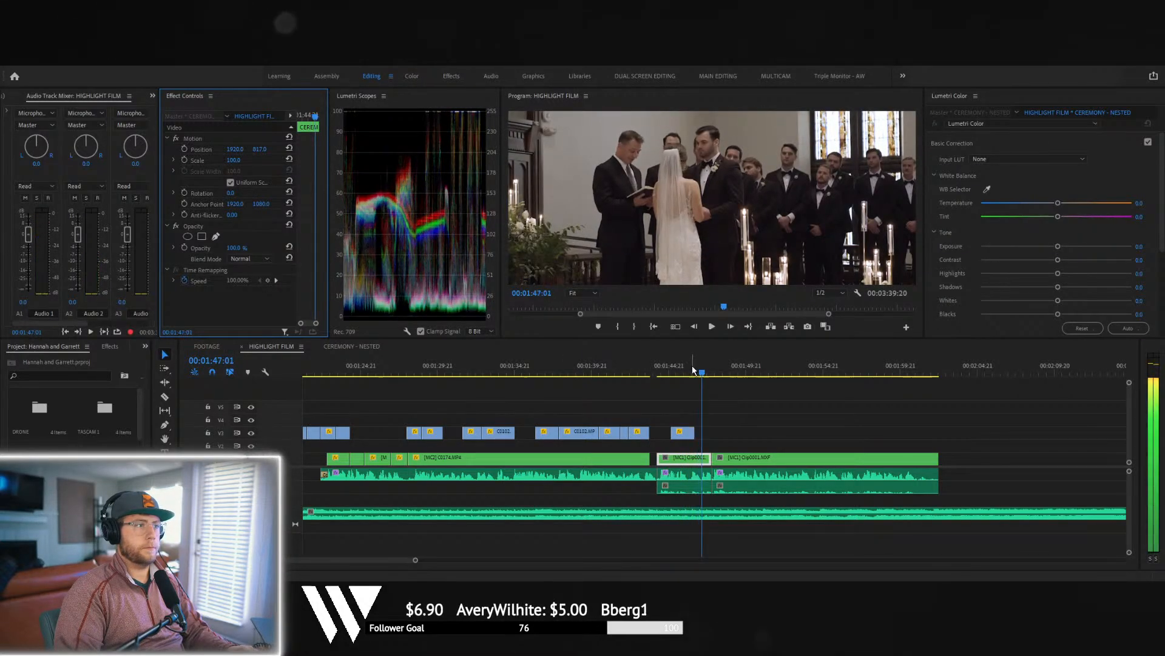
- Add the C0110.MP4 bouquet close-up at 00:05:51:01 in FOOTAGE after the C0027.MP4 clip in HIGHLIGHT FILM and trim it to 00:01:47:07
{"action": "left_click", "coordinate": [686, 369]}
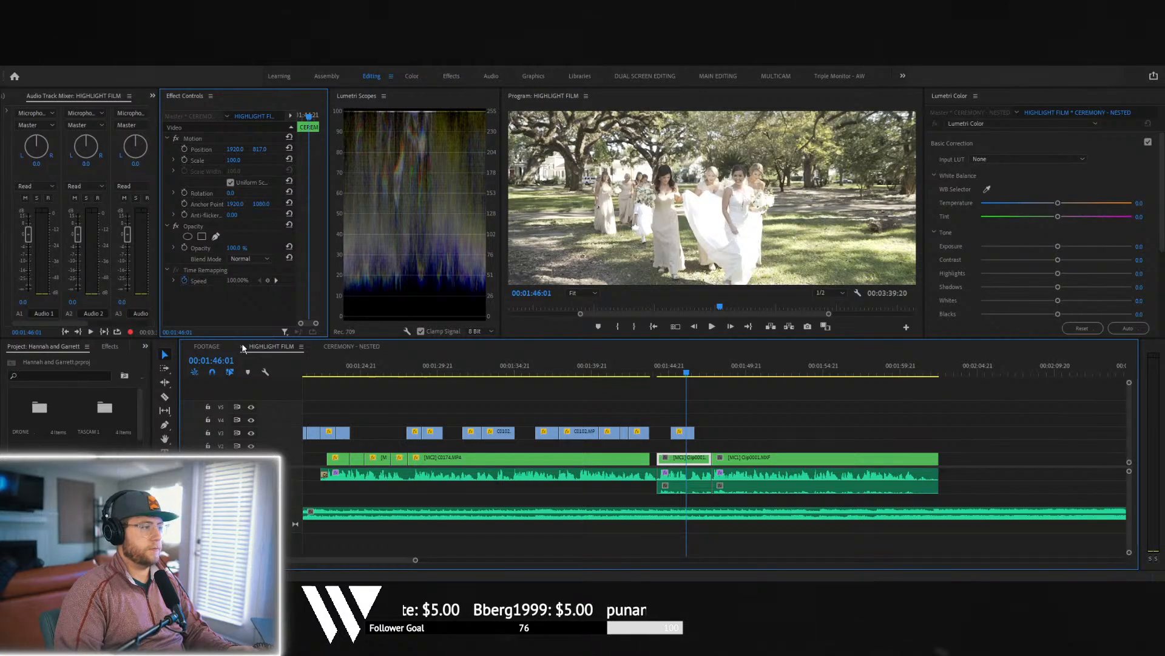
{"action": "left_click", "coordinate": [206, 346]}
{"action": "mouse_move", "coordinate": [703, 377]}
{"action": "left_mouse_down"}
{"action": "mouse_move", "coordinate": [745, 378]}
{"action": "mouse_move", "coordinate": [707, 375]}
{"action": "left_mouse_up"}
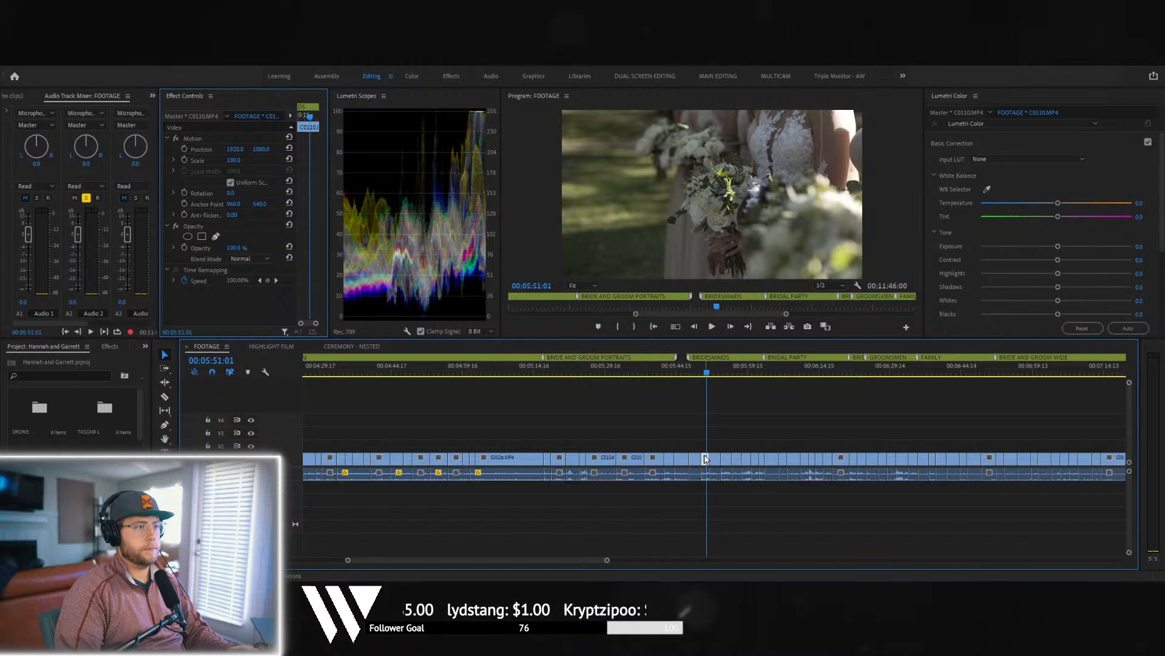
{"action": "key", "text": "space"}
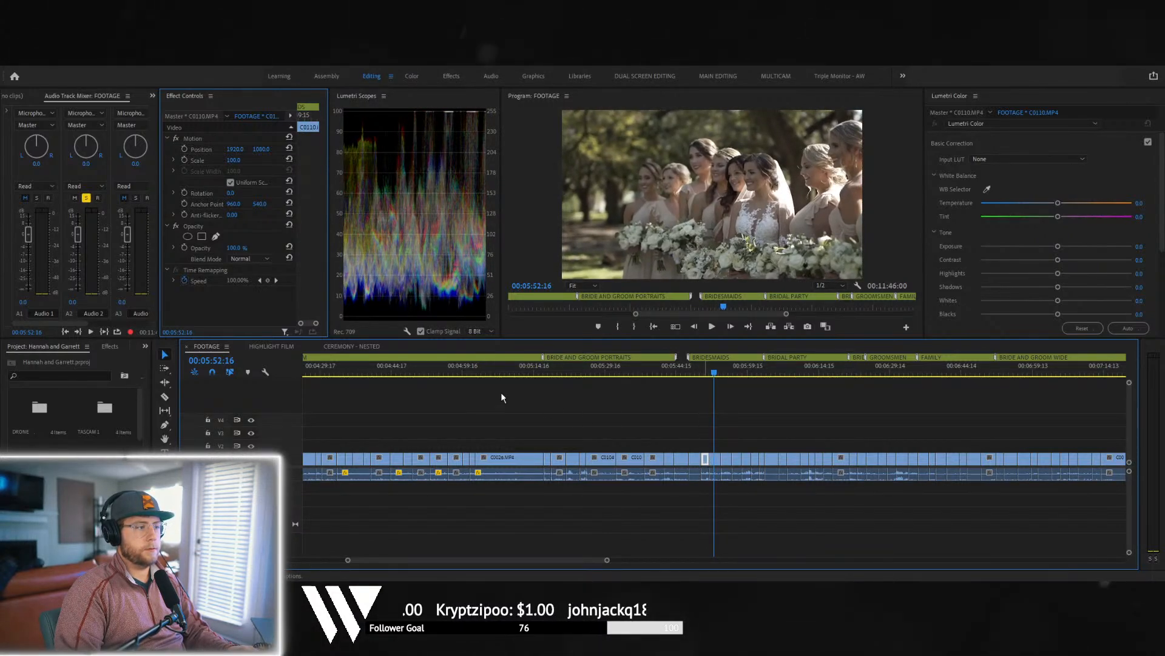
{"action": "left_click_drag", "start_coordinate": [501, 398], "coordinate": [706, 432]}
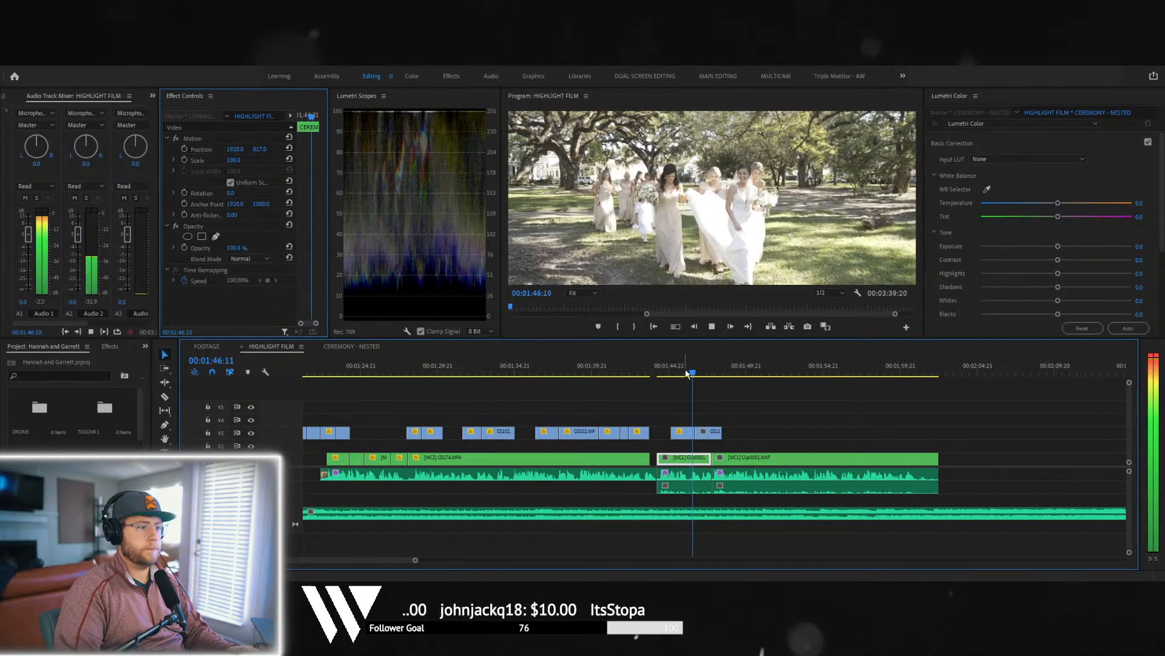
{"action": "key", "text": "space"}
- Add the flower girl shot at 00:05:57:02 in FOOTAGE to HIGHLIGHT FILM at 00:01:47:07 and trim its end to 00:01:48:06
{"action": "left_click", "coordinate": [352, 346]}
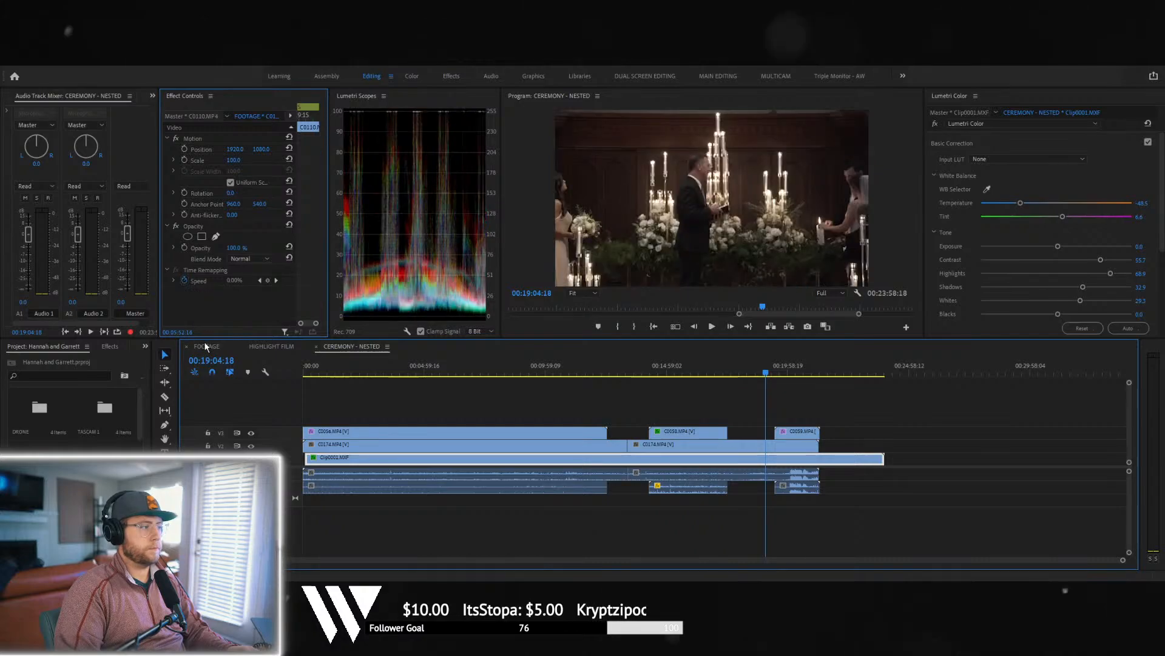
{"action": "left_click", "coordinate": [205, 346]}
{"action": "left_click_drag", "start_coordinate": [721, 373], "coordinate": [735, 368]}
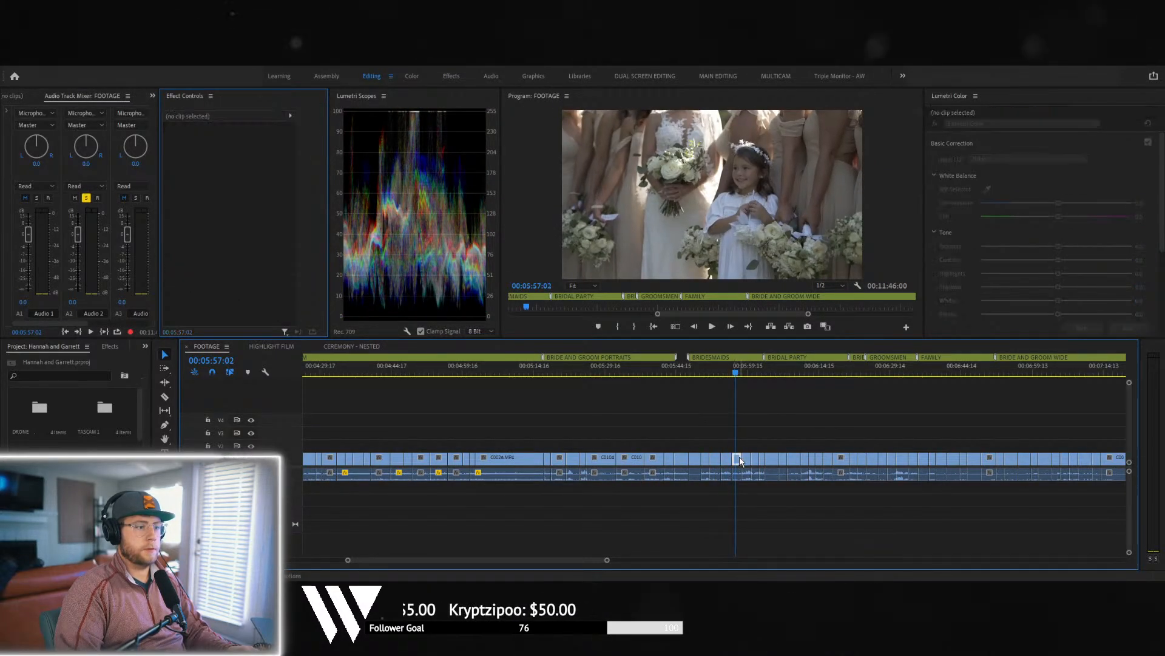
{"action": "left_click", "coordinate": [286, 348]}
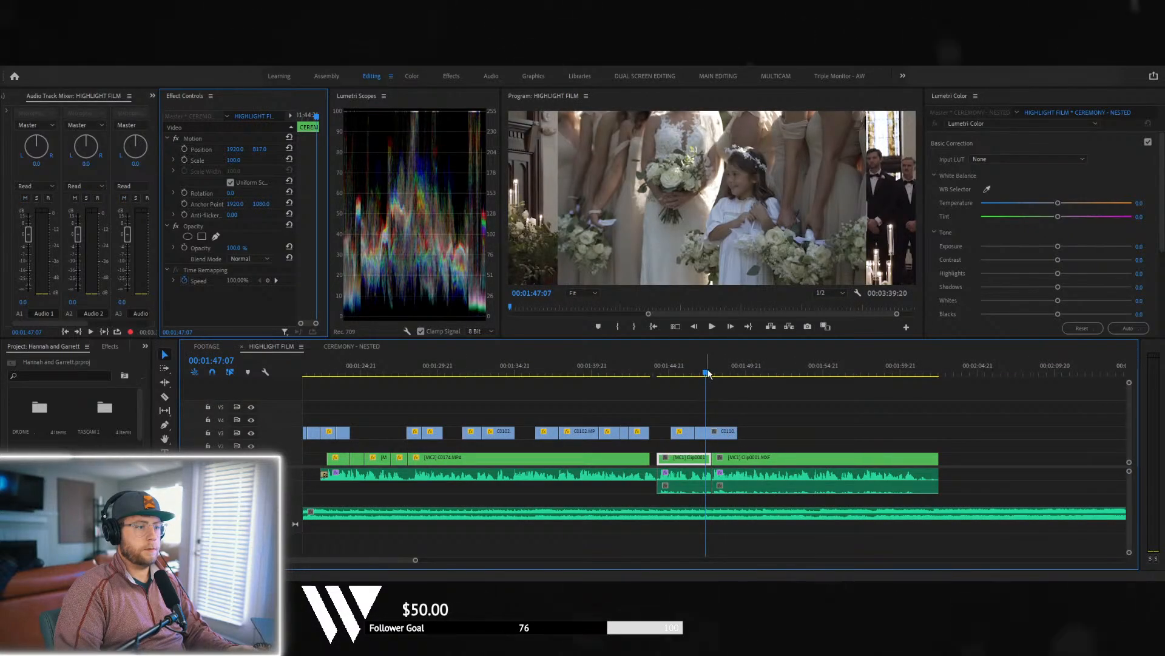
{"action": "key", "text": "space"}
{"action": "key", "text": "space"}
{"action": "left_click_drag", "start_coordinate": [737, 432], "coordinate": [721, 432]}
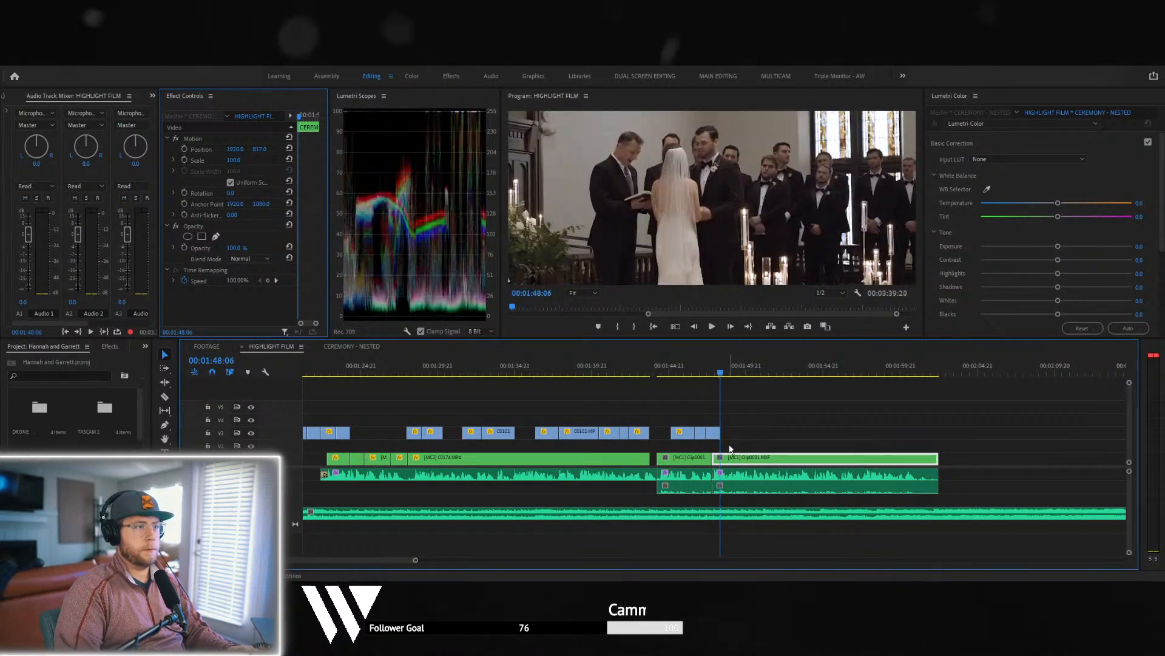
- Add the C0111.MP4 bridesmaids shot at 00:06:02:19 in FOOTAGE to HIGHLIGHT FILM at 00:01:48:06 and trim its end to 00:01:49:05
{"action": "left_click", "coordinate": [215, 348]}
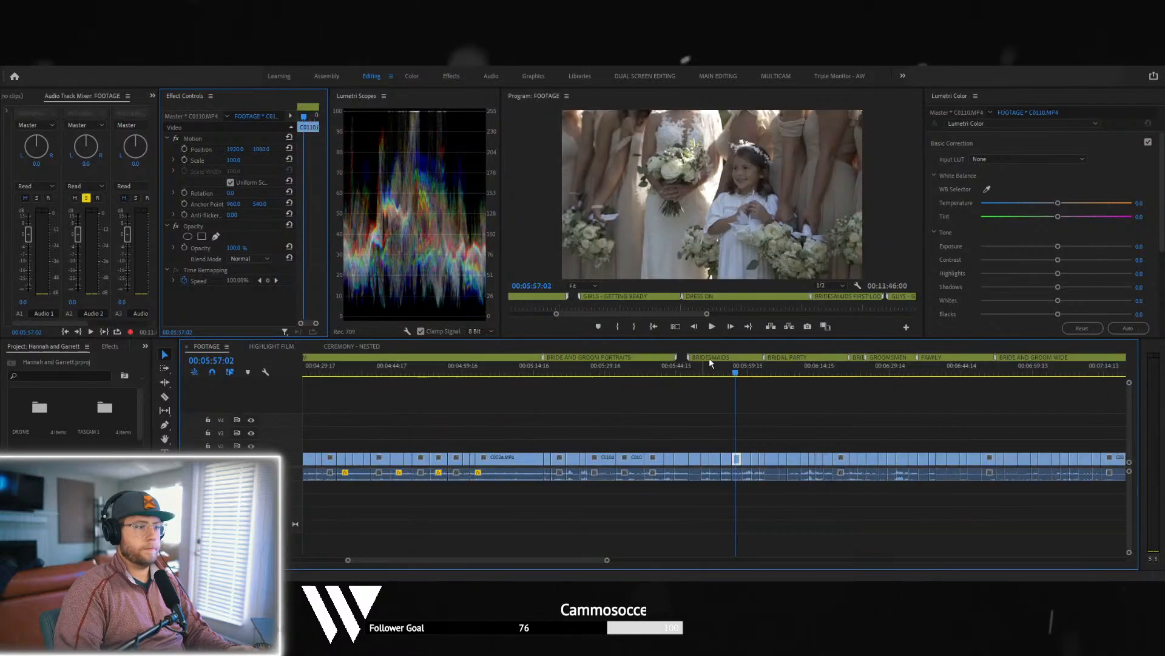
{"action": "left_click", "coordinate": [374, 346]}
{"action": "left_click", "coordinate": [289, 347]}
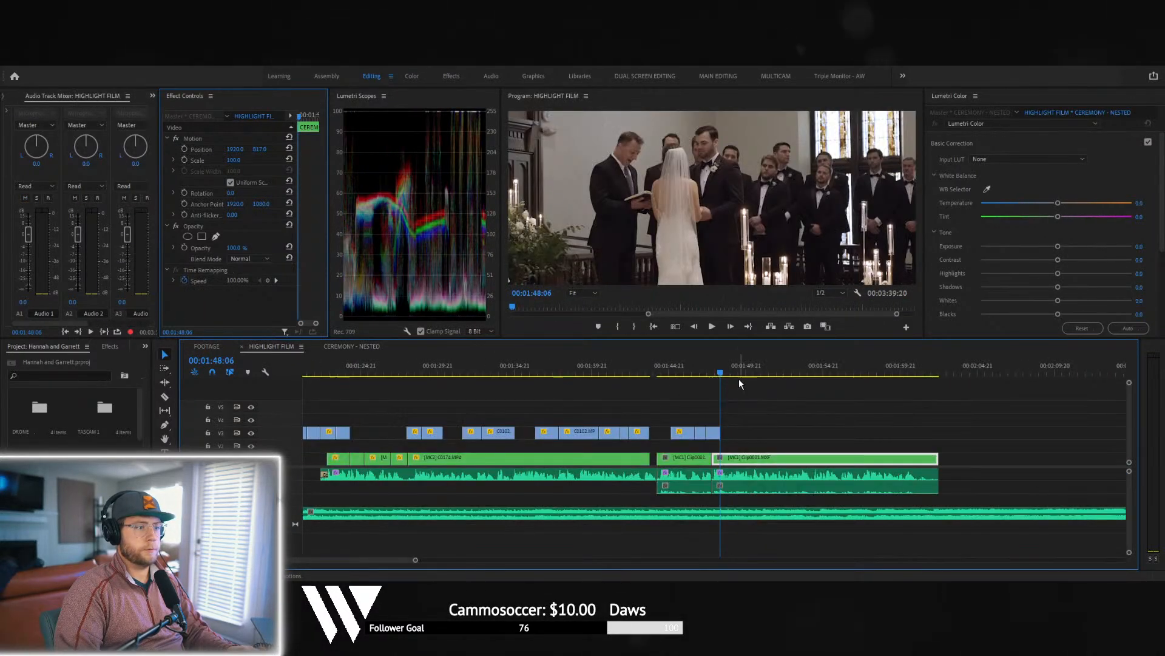
{"action": "left_click", "coordinate": [222, 344]}
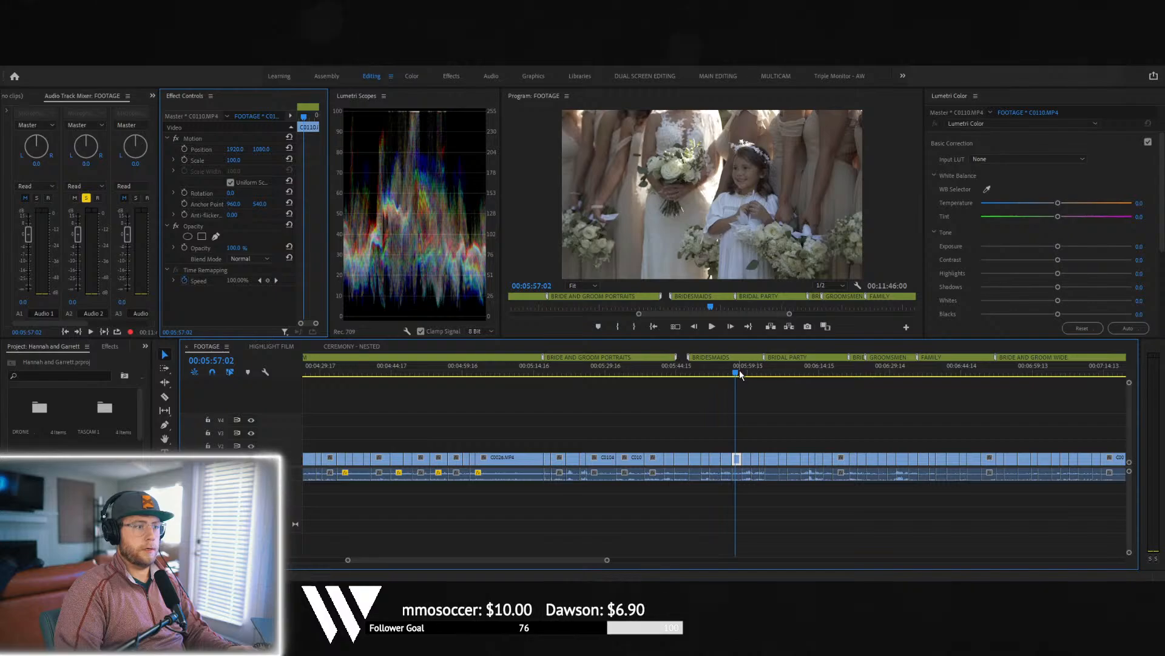
{"action": "left_click_drag", "start_coordinate": [736, 372], "coordinate": [764, 374]}
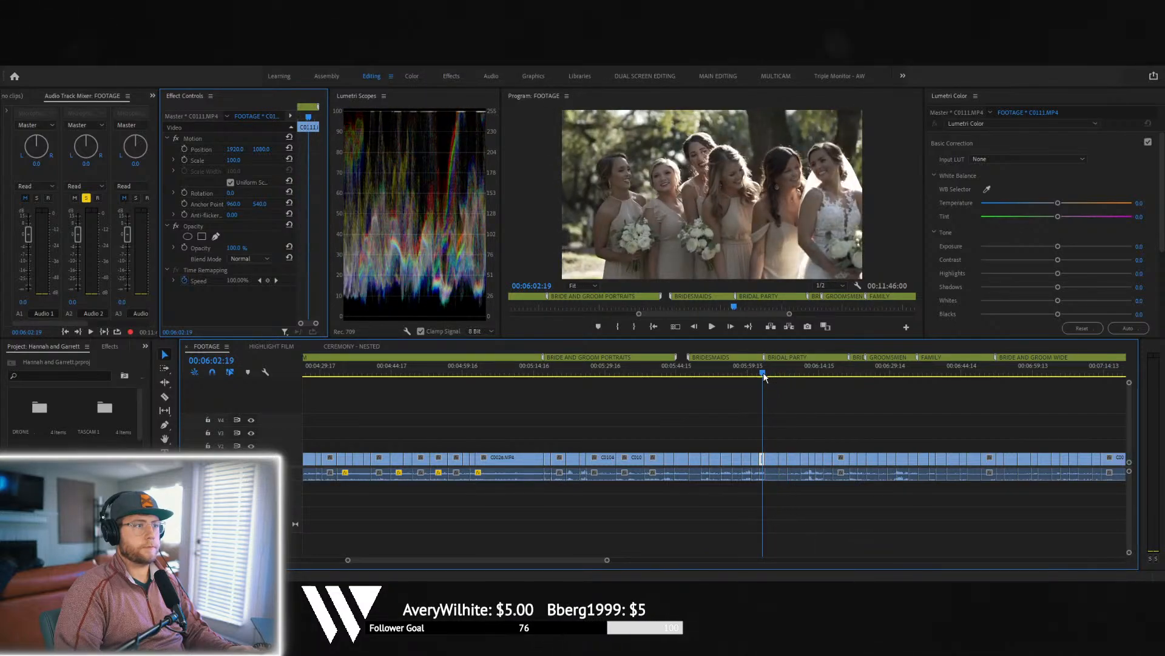
{"action": "left_click", "coordinate": [278, 347]}
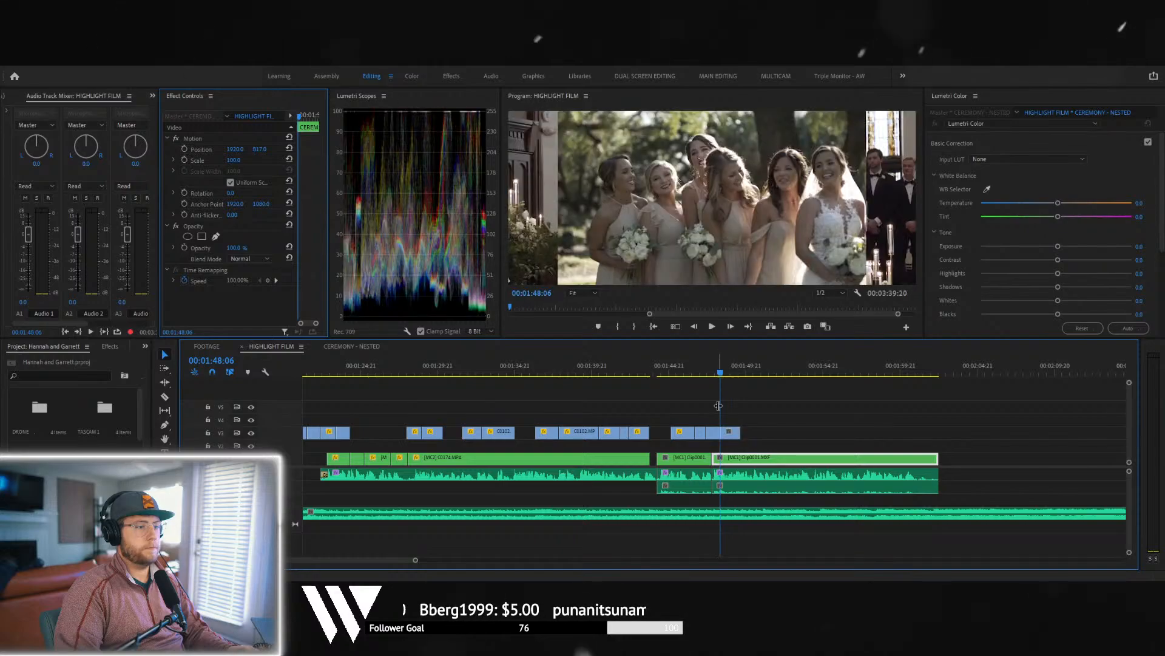
{"action": "key", "text": "space"}
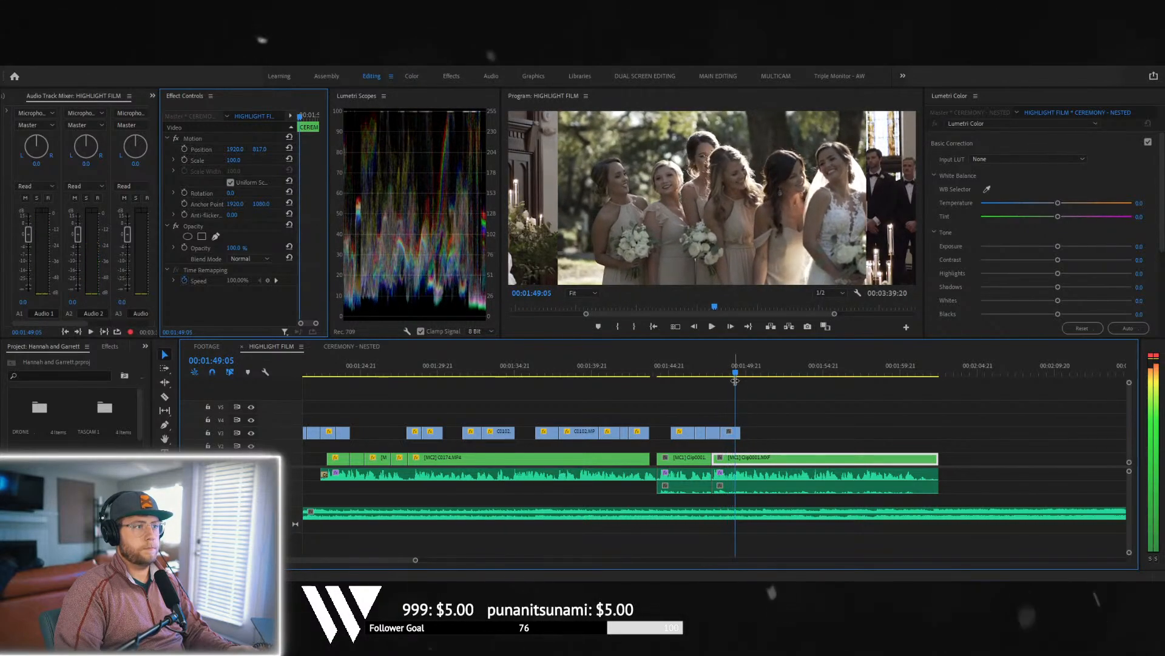
{"action": "left_click_drag", "start_coordinate": [742, 431], "coordinate": [736, 432]}
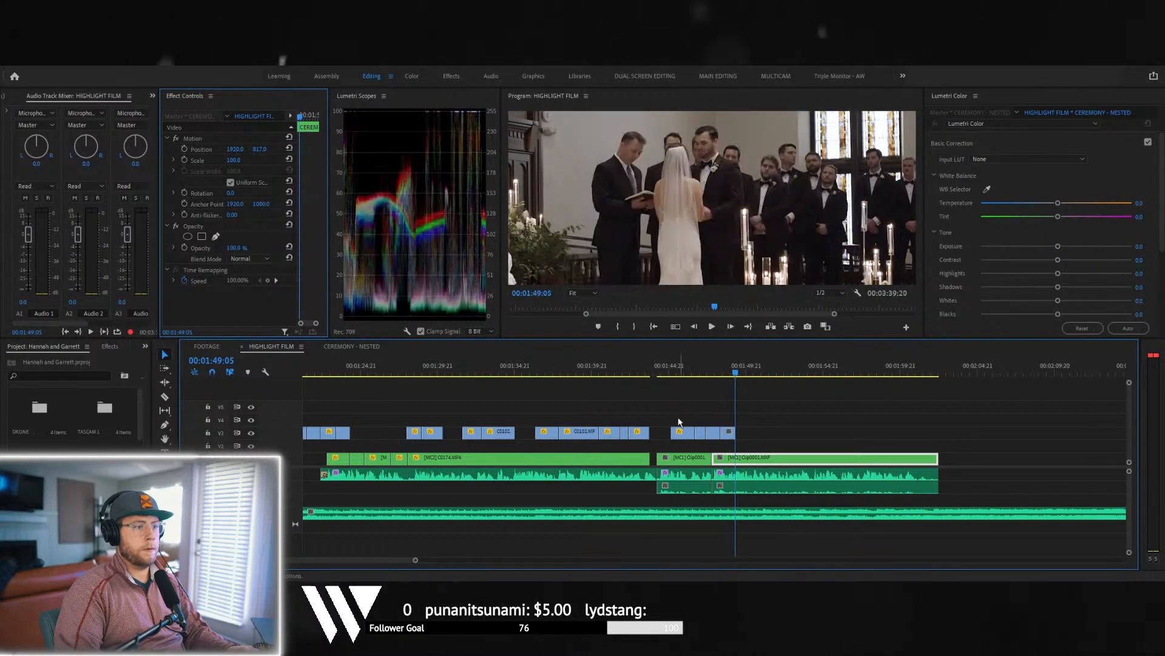
- Add the side-profile bridesmaids shot at 00:06:00:09 in FOOTAGE to HIGHLIGHT FILM at 00:01:49:05 and trim its end to 00:01:49:23
{"action": "left_click", "coordinate": [207, 346]}
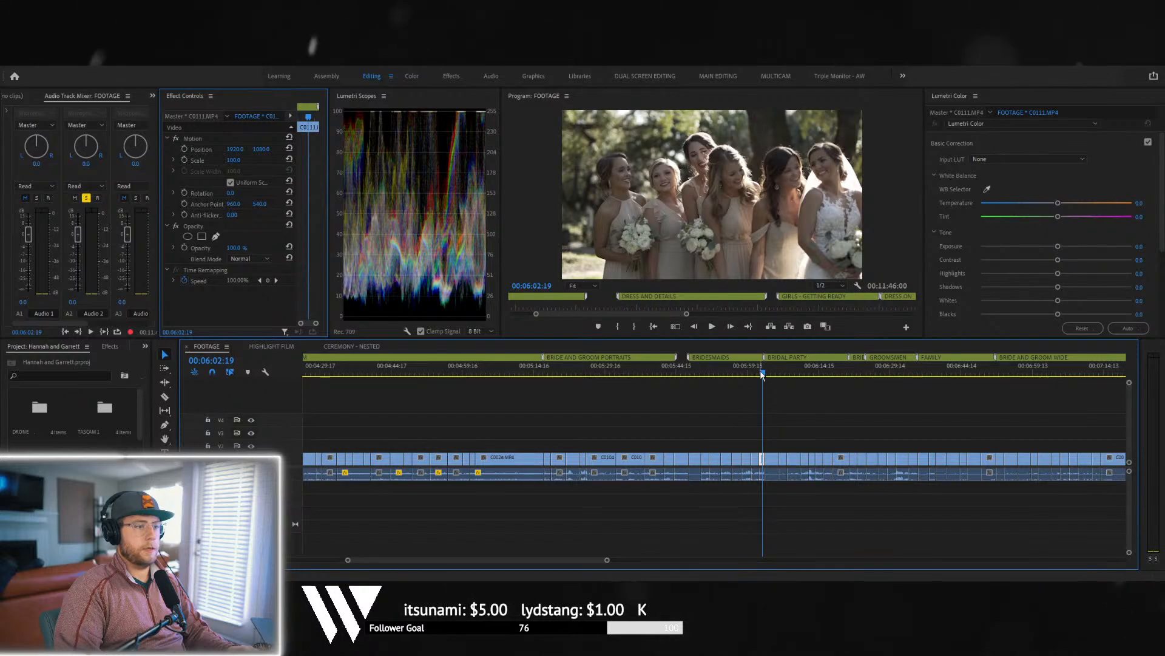
{"action": "left_click_drag", "start_coordinate": [747, 371], "coordinate": [751, 372]}
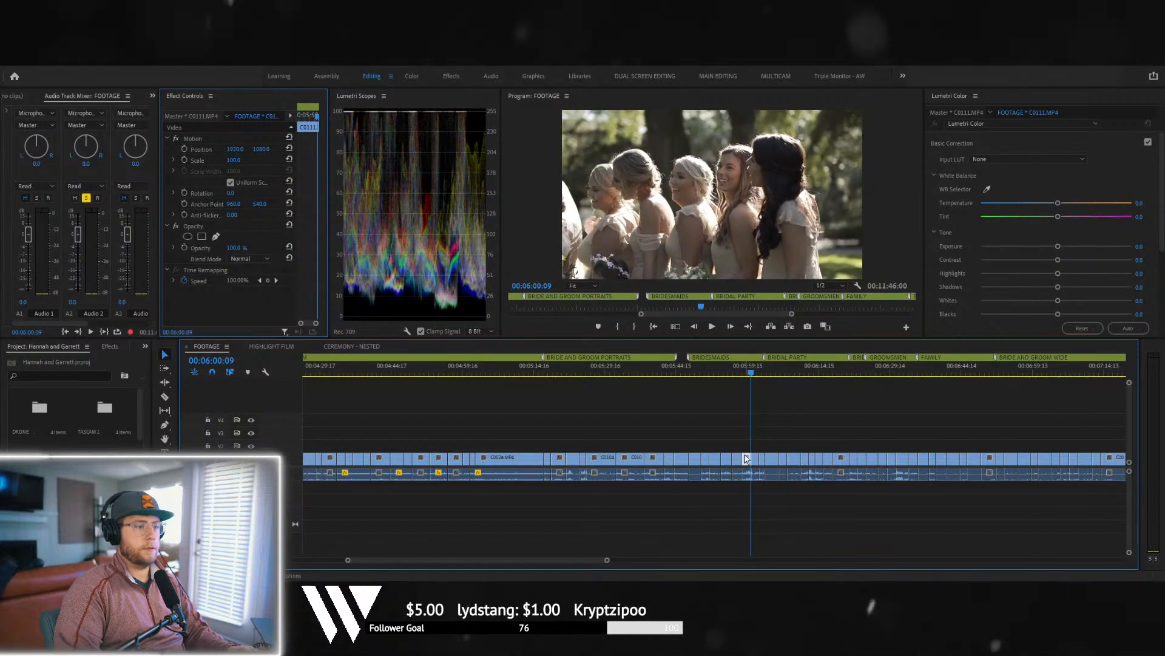
{"action": "left_click", "coordinate": [352, 346]}
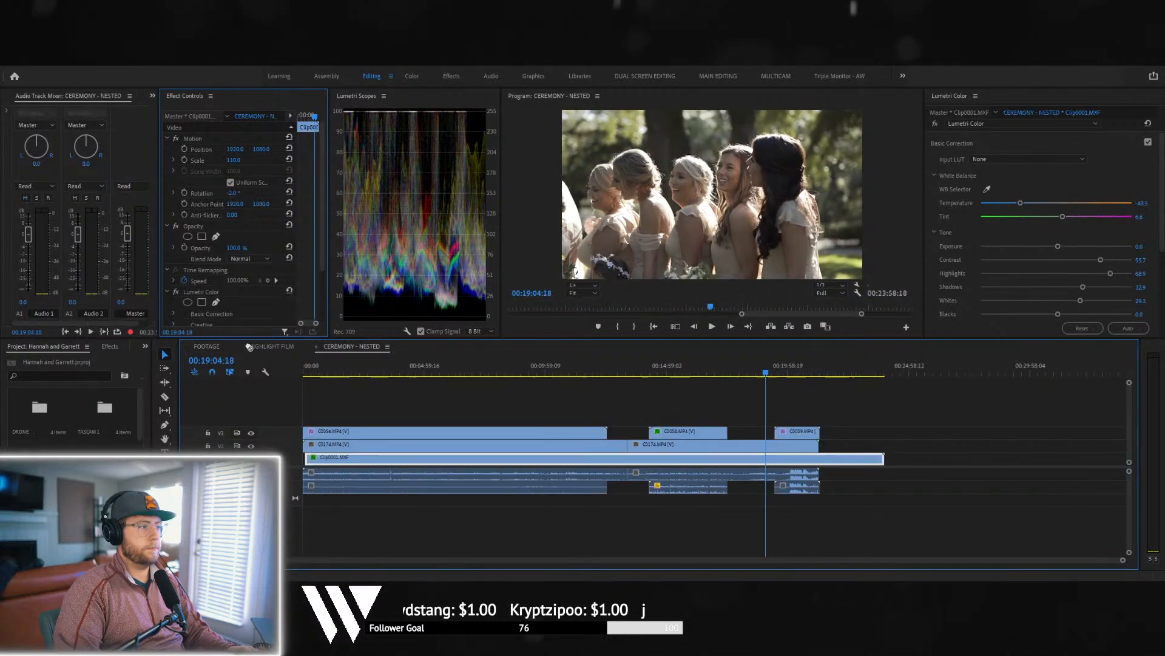
{"action": "left_click", "coordinate": [259, 346]}
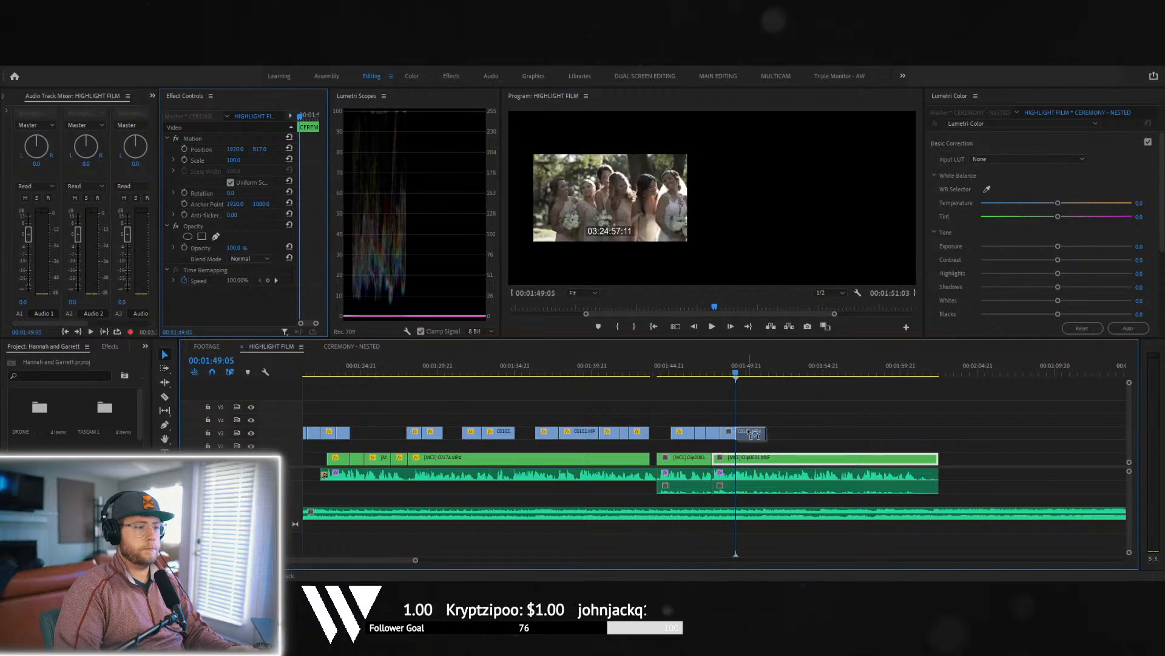
{"action": "key", "text": "space"}
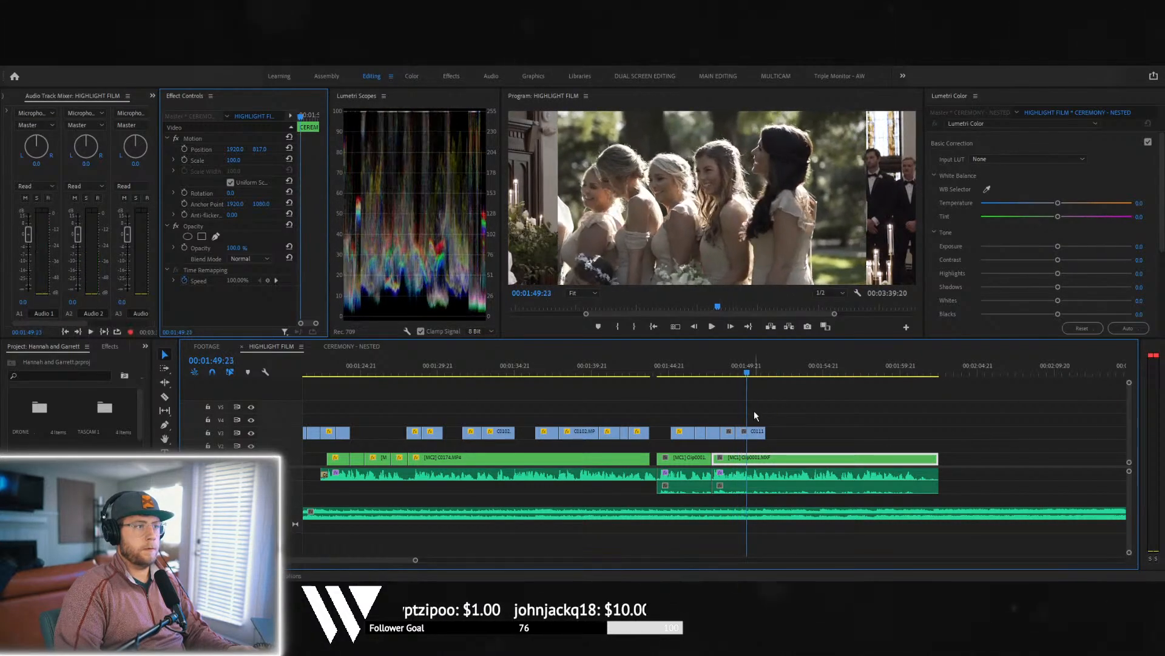
{"action": "left_click_drag", "start_coordinate": [764, 430], "coordinate": [747, 431]}
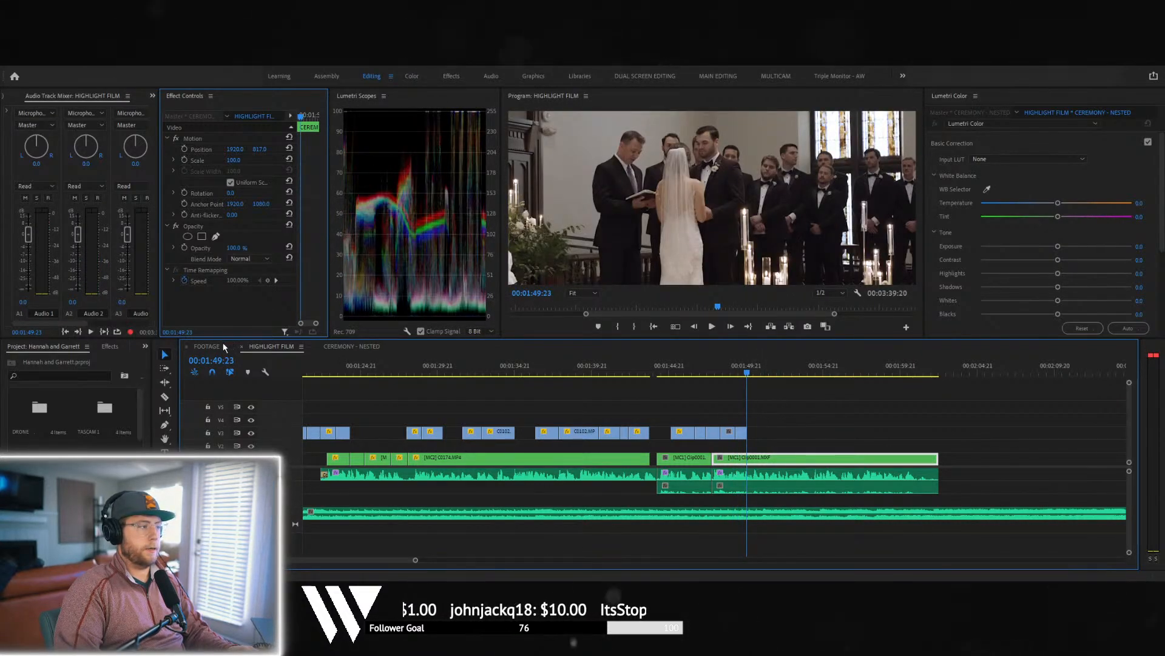
- Add the C0110.MP4 bridal group shot at 00:05:54:16 in FOOTAGE to HIGHLIGHT FILM at 00:01:49:23 and slow it to 70%
{"action": "left_click", "coordinate": [207, 346]}
{"action": "left_click_drag", "start_coordinate": [756, 366], "coordinate": [723, 370]}
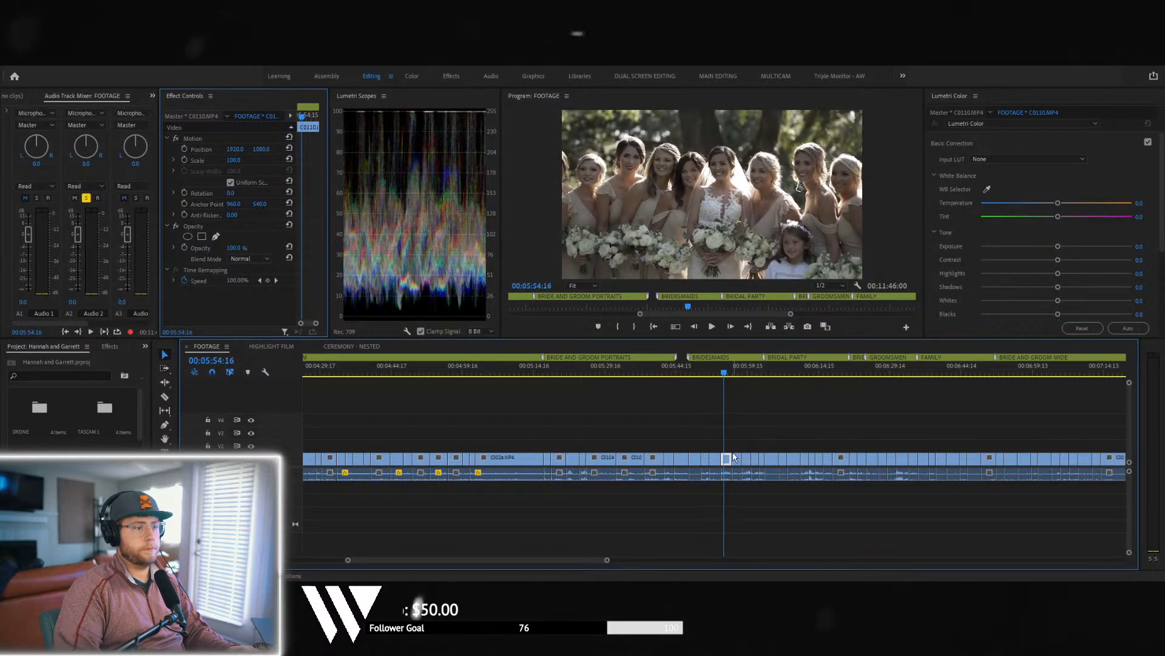
{"action": "left_click_drag", "start_coordinate": [727, 459], "coordinate": [717, 386]}
{"action": "left_click_drag", "start_coordinate": [783, 438], "coordinate": [768, 437]}
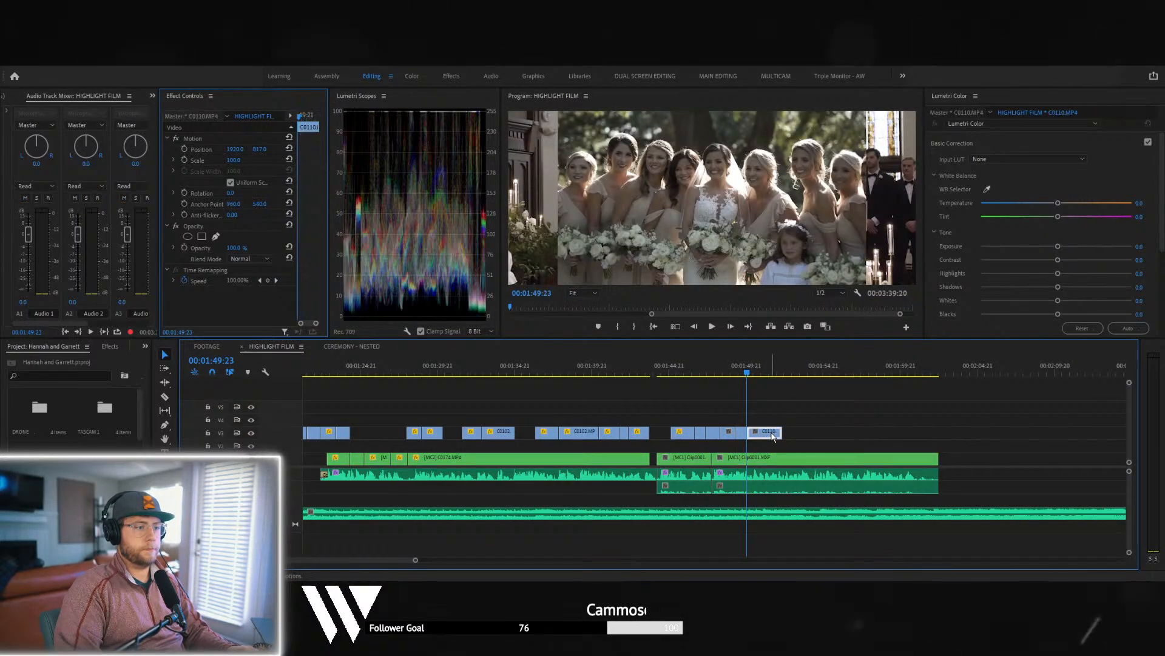
{"action": "key", "text": "ctrl+s"}
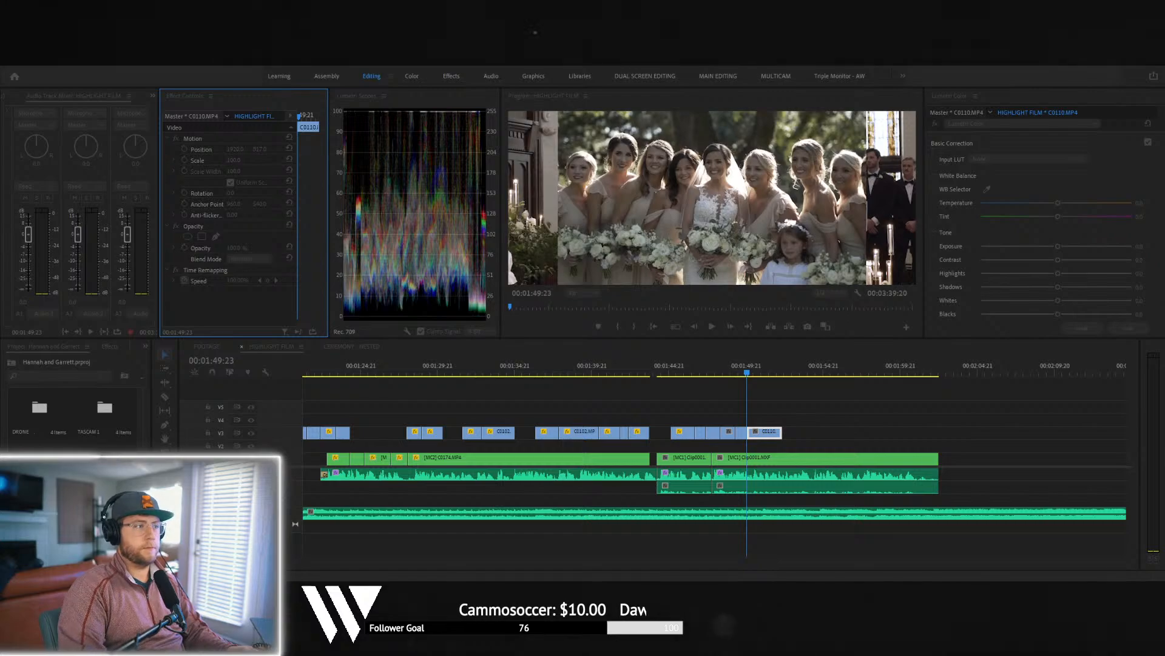
- Play the slowed group shot, trim its start to 00:01:51:00 and move it back against the preceding clip
{"action": "key", "text": "space"}
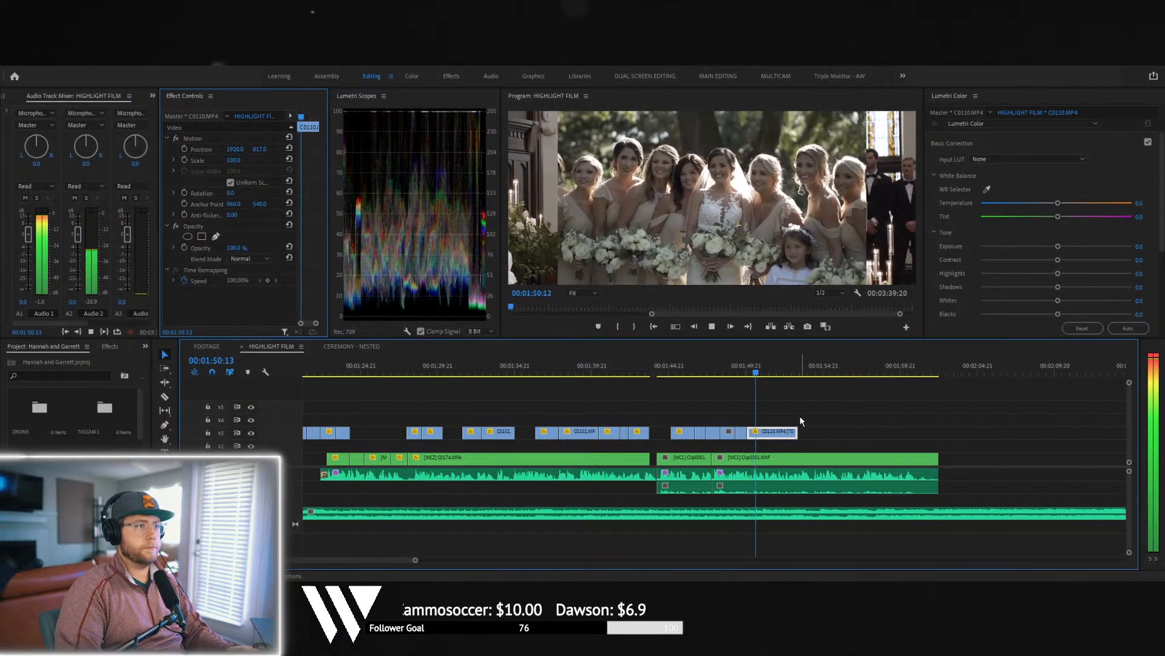
{"action": "key", "text": "space"}
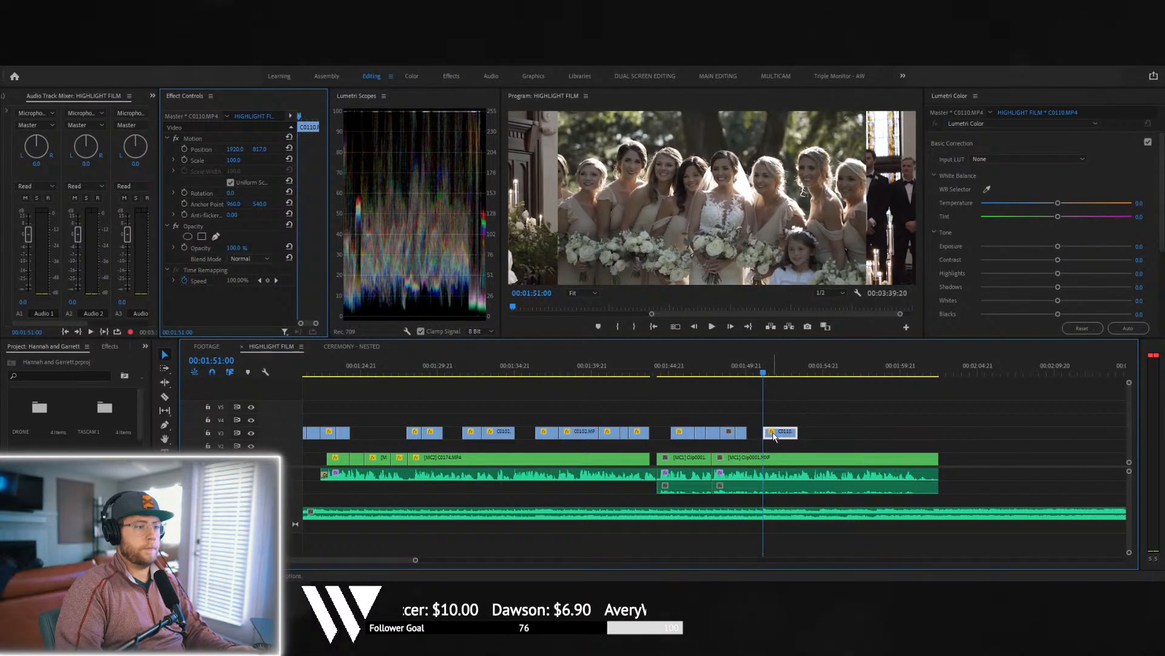
{"action": "left_click_drag", "start_coordinate": [773, 433], "coordinate": [757, 433]}
- Replay the group shot and trim its end to 00:01:50:21
{"action": "left_click", "coordinate": [744, 367]}
{"action": "key", "text": "space"}
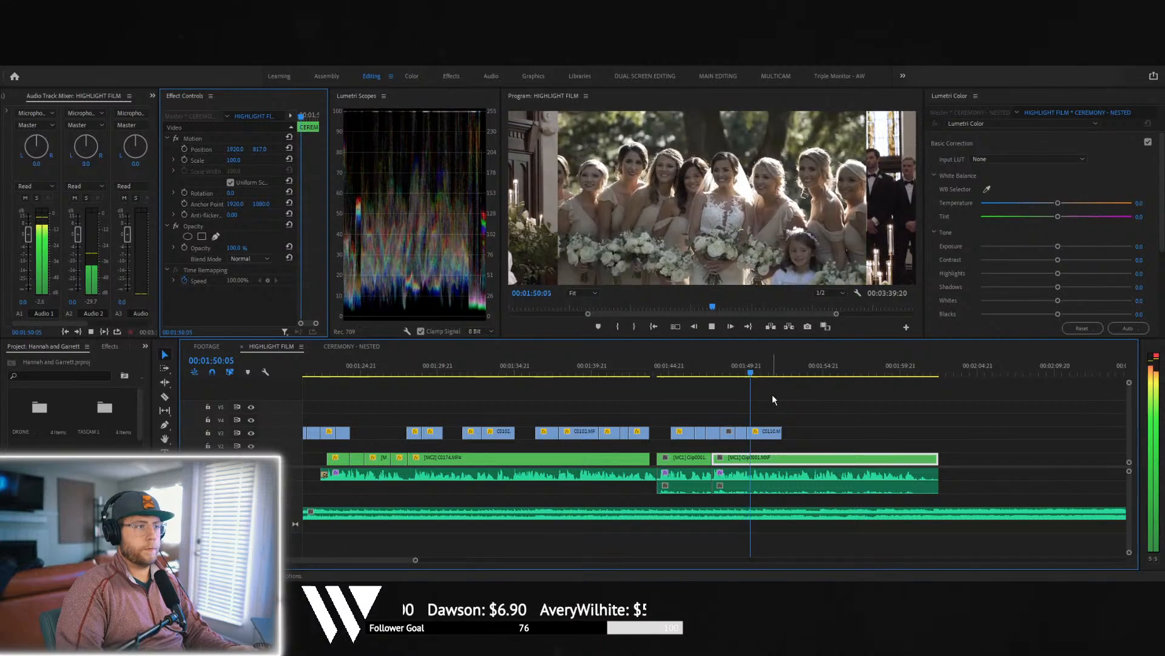
{"action": "key", "text": "space"}
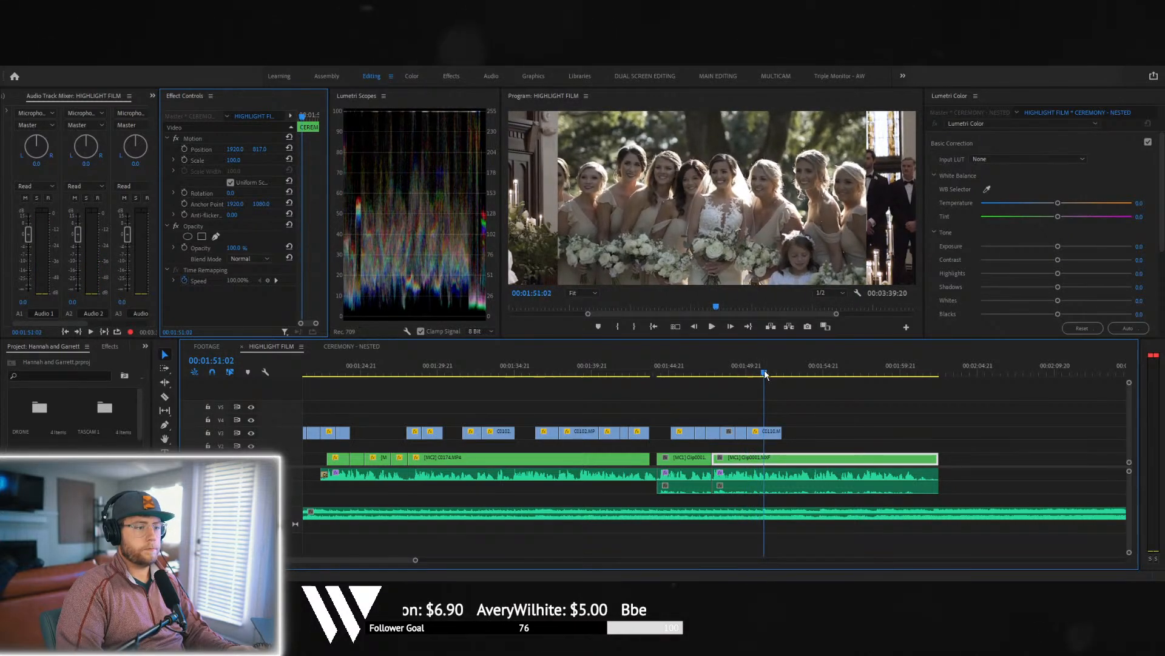
{"action": "key", "text": "Right"}
{"action": "key", "text": "Right"}
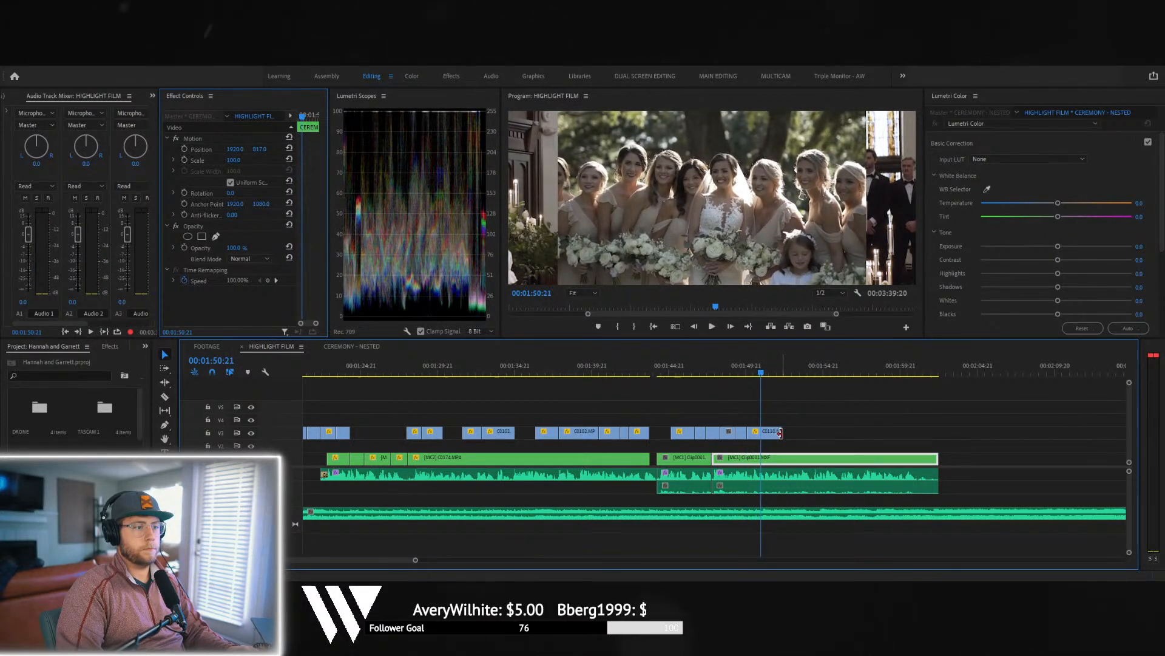
{"action": "left_click_drag", "start_coordinate": [780, 433], "coordinate": [760, 432]}
- Set the C0110.MP4 group shot's scale to 133 and its vertical position to about 964
{"action": "left_click", "coordinate": [752, 364]}
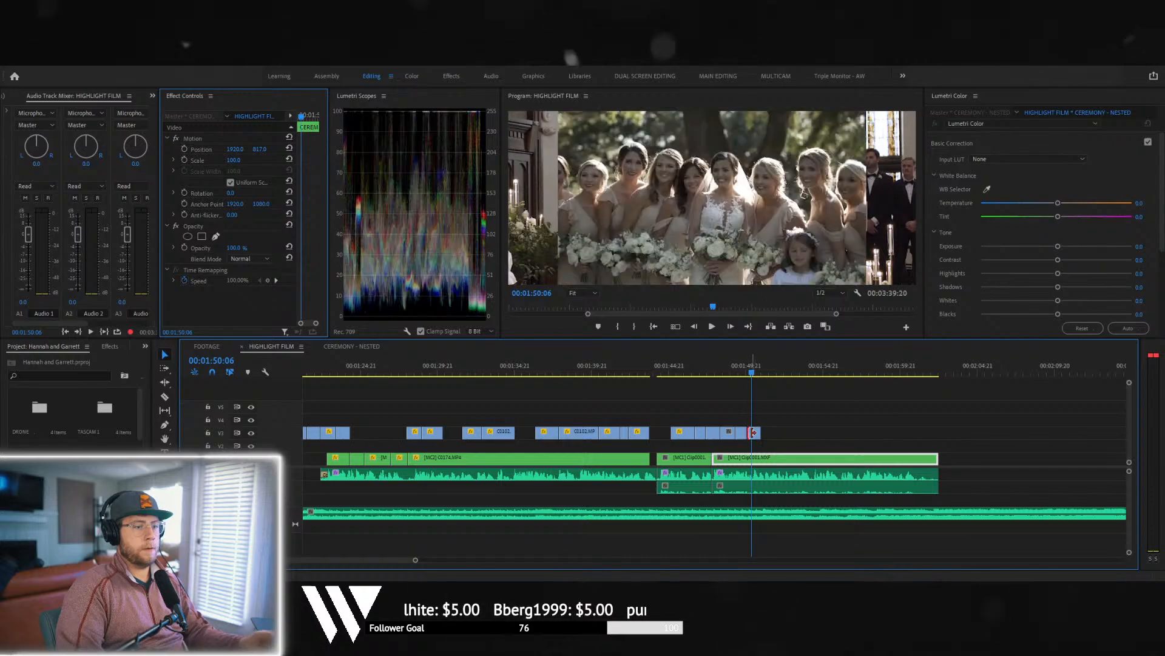
{"action": "left_click", "coordinate": [753, 432]}
{"action": "left_click", "coordinate": [235, 160]}
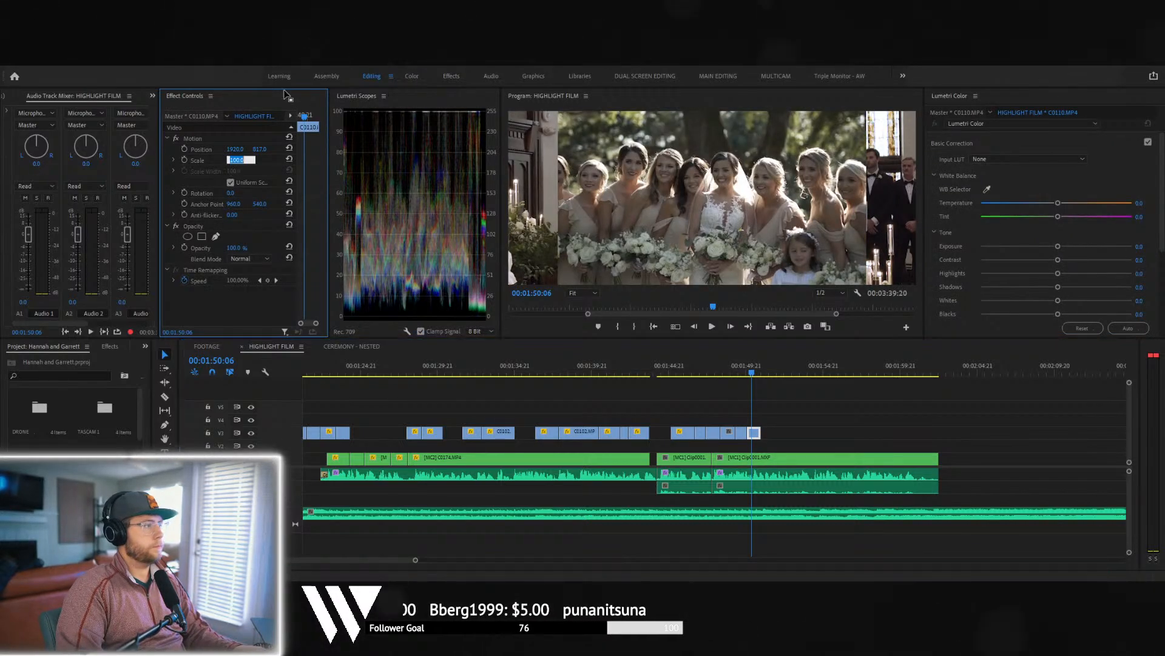
{"action": "type", "text": "133"}
{"action": "key", "text": "Return"}
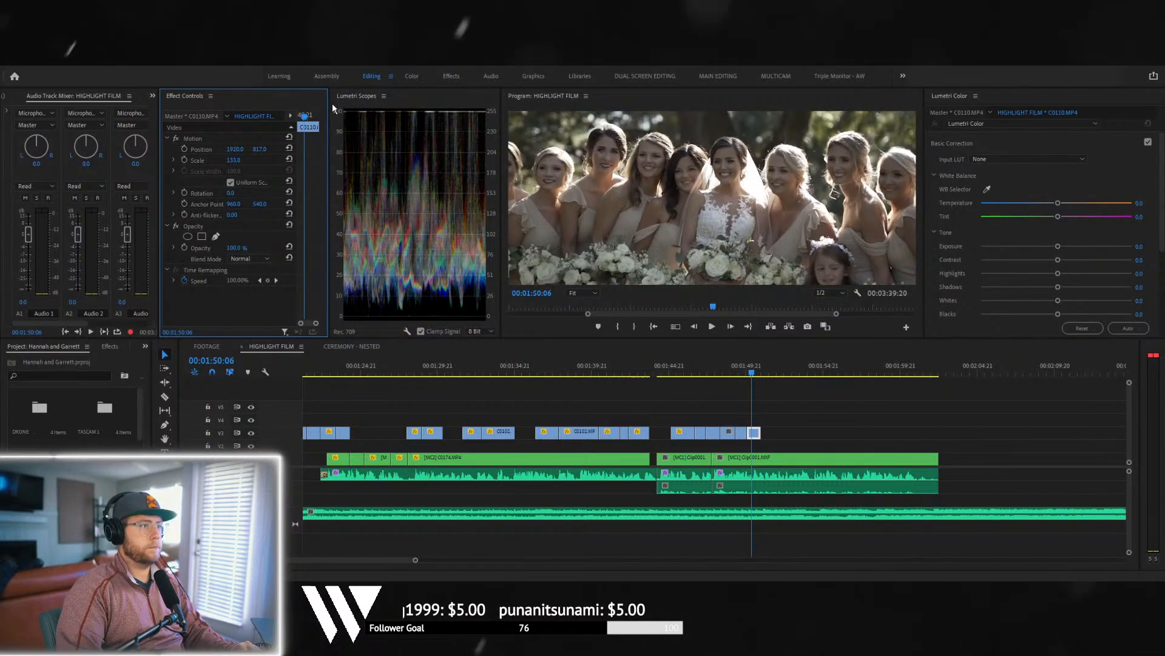
{"action": "left_click_drag", "start_coordinate": [263, 149], "coordinate": [353, 149]}
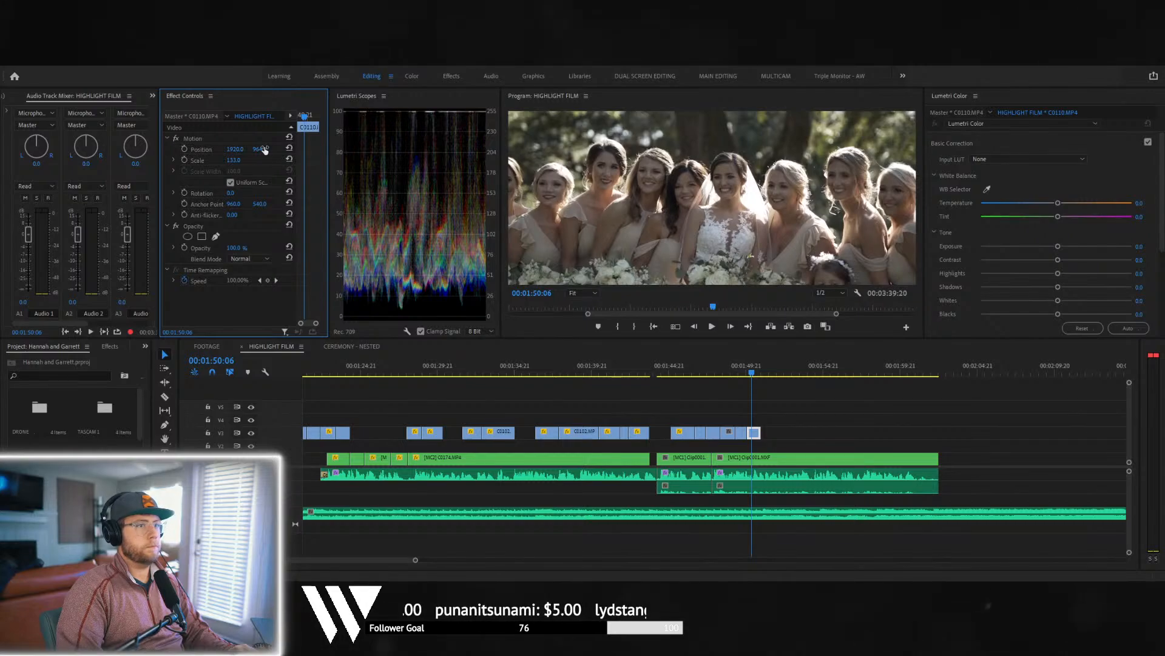
- Set the side-profile C0111.MP4 clip's scale to 133 and its vertical position to about 968
{"action": "left_click", "coordinate": [738, 367]}
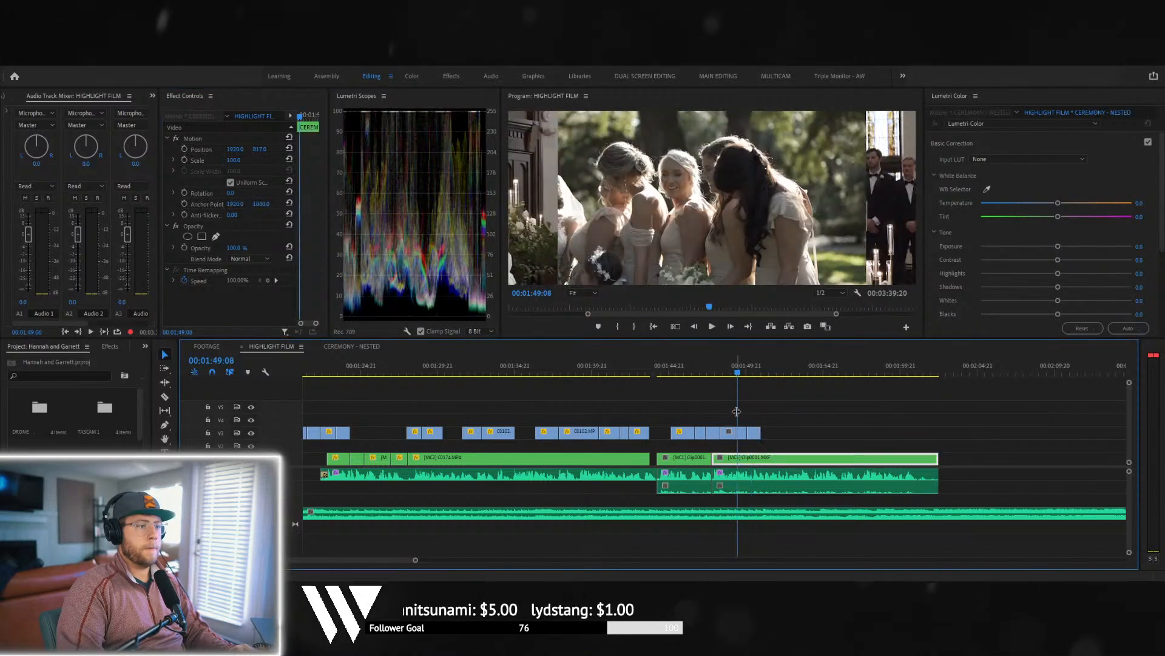
{"action": "left_click", "coordinate": [741, 433]}
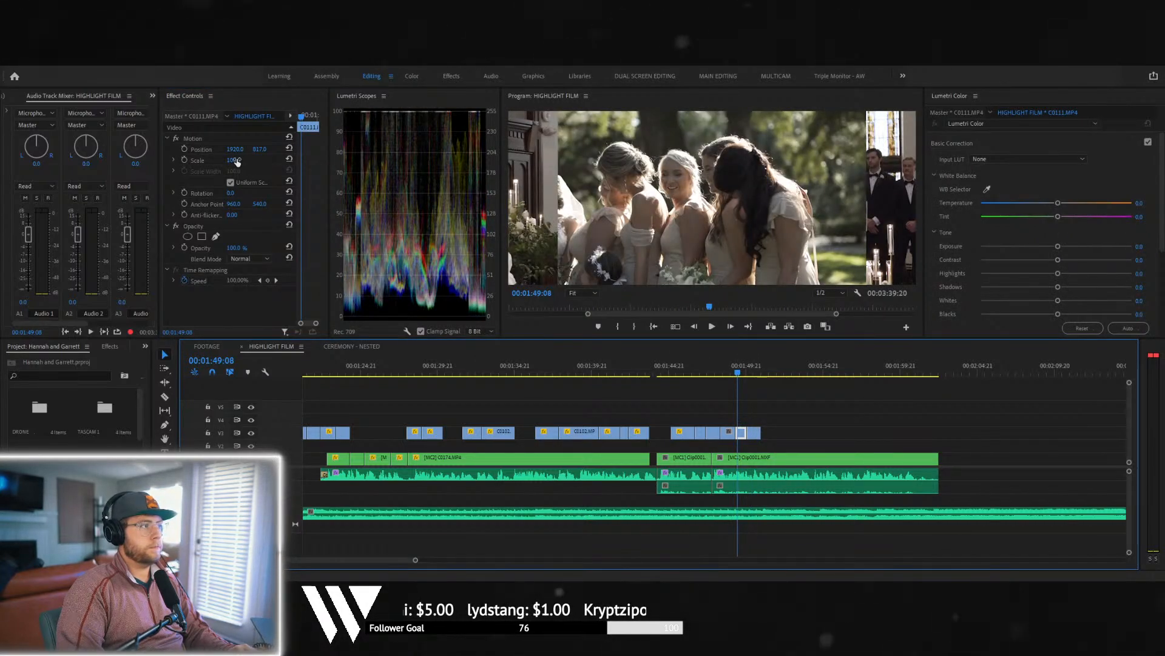
{"action": "left_click_drag", "start_coordinate": [237, 161], "coordinate": [322, 148]}
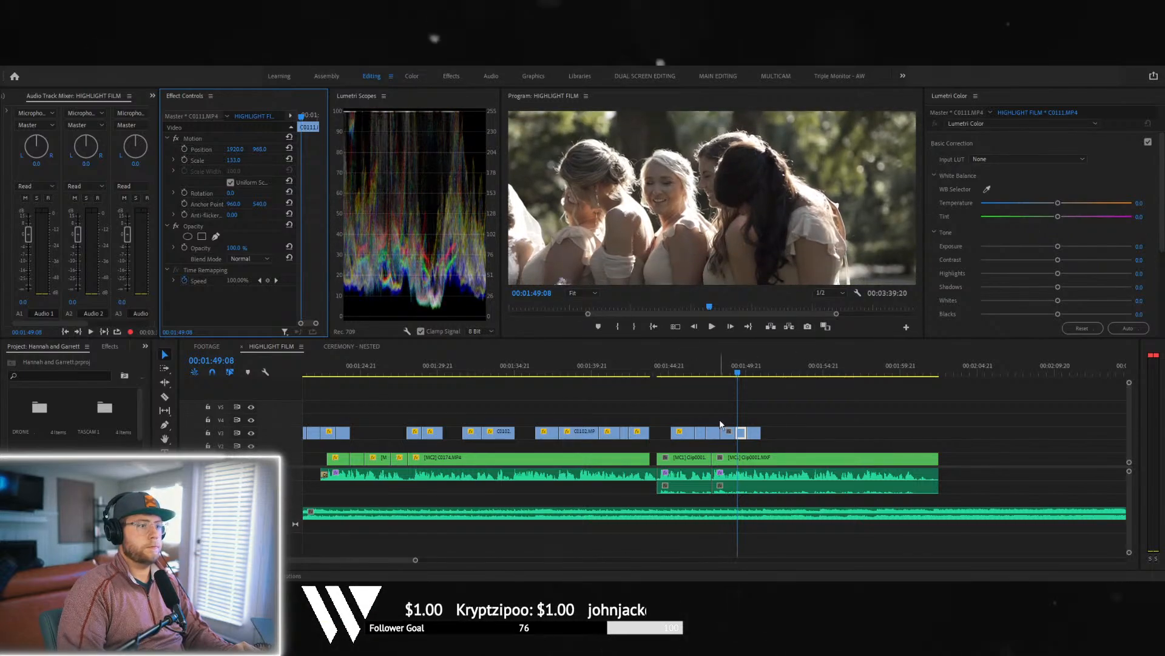
- Scale the C0111.MP4 bridesmaids clip at 00:01:48:17 to 133 and shift its picture downward in the frame
{"action": "left_click", "coordinate": [731, 373]}
{"action": "left_click", "coordinate": [730, 432]}
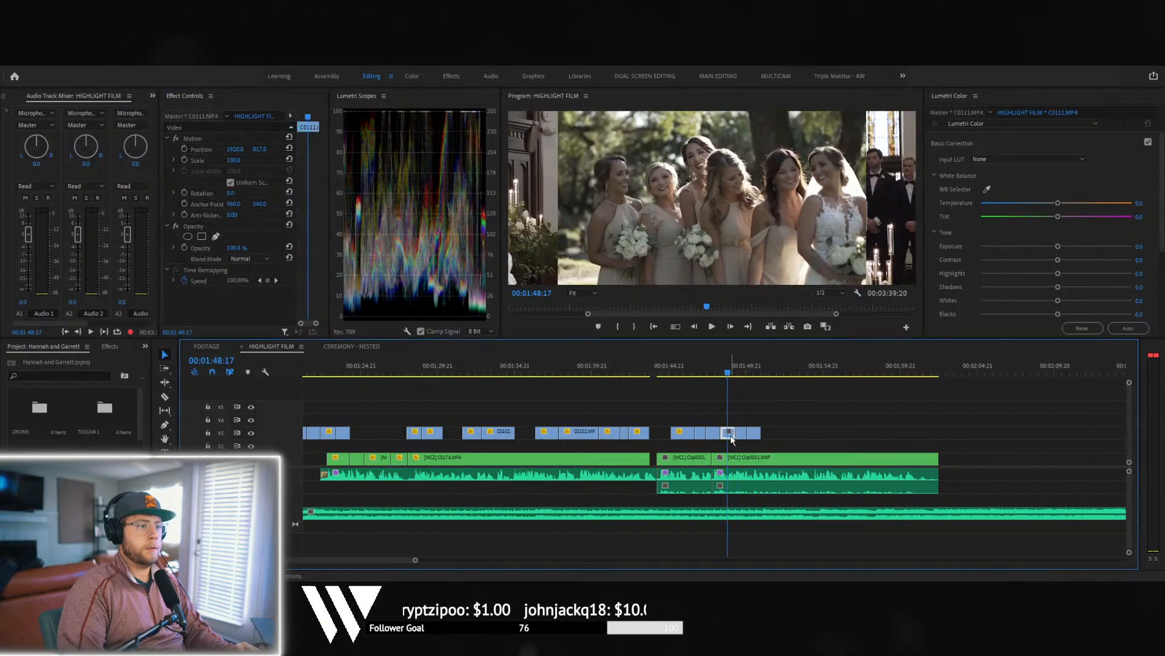
{"action": "left_click", "coordinate": [242, 160]}
{"action": "type", "text": "133"}
{"action": "key", "text": "Return"}
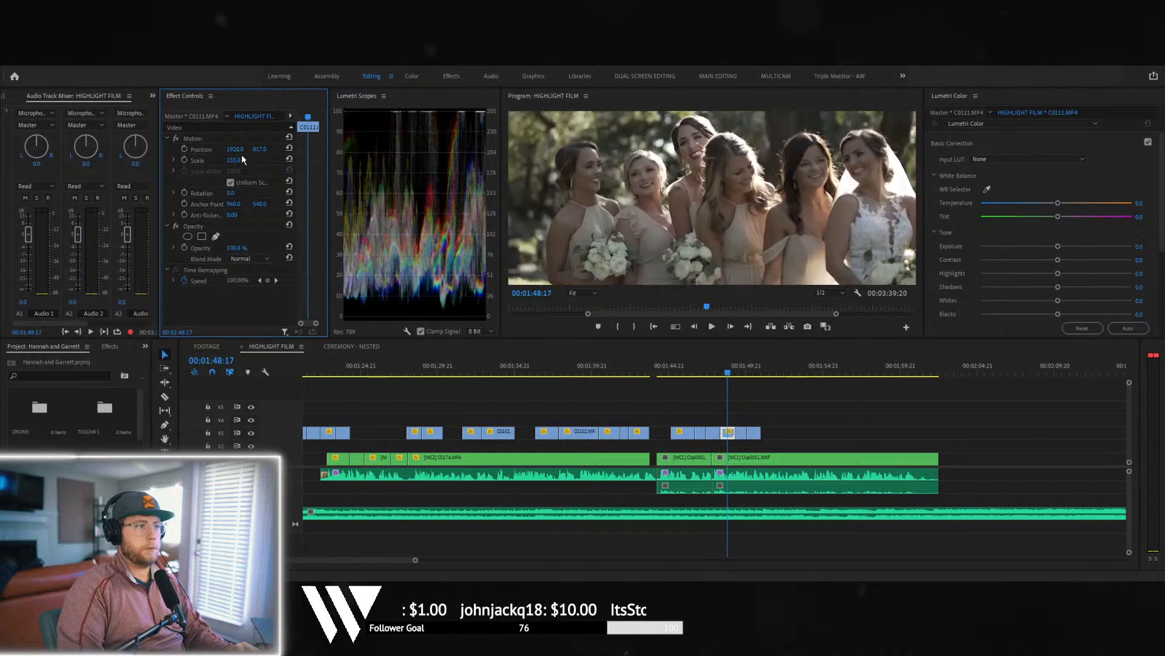
{"action": "left_click_drag", "start_coordinate": [260, 149], "coordinate": [377, 149]}
- Set the scale of the C0110.MP4 flower girl clip at 00:01:47:16 to 133
{"action": "left_click", "coordinate": [718, 372]}
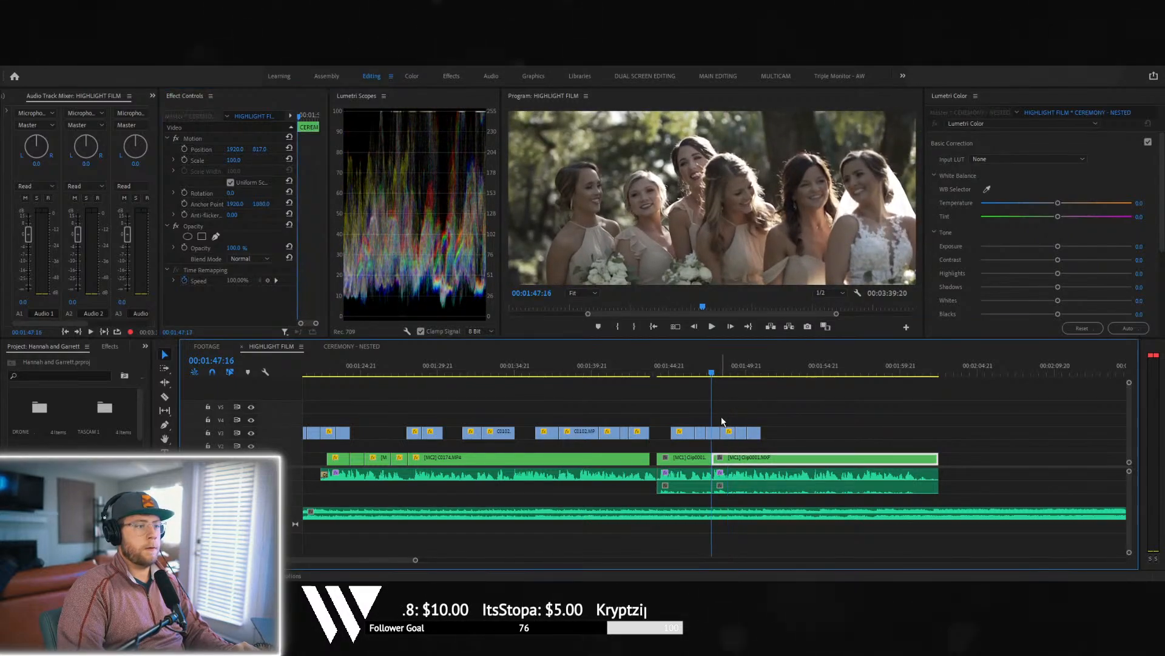
{"action": "left_click", "coordinate": [714, 432]}
{"action": "left_click", "coordinate": [234, 159]}
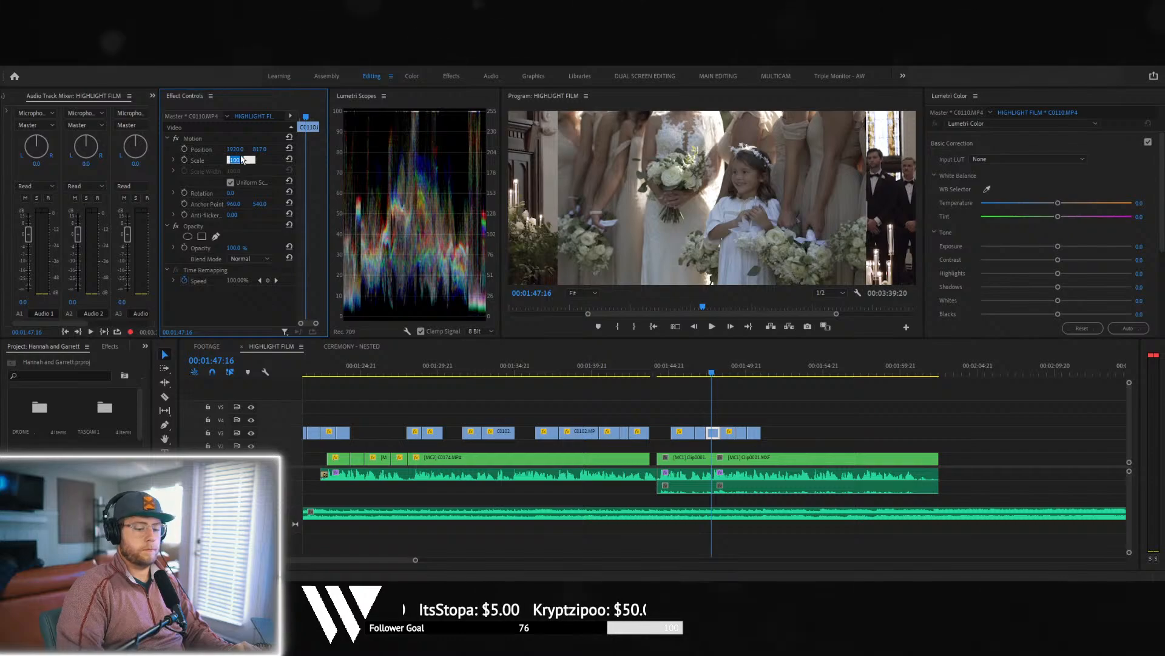
{"action": "type", "text": "133"}
{"action": "key", "text": "Return"}
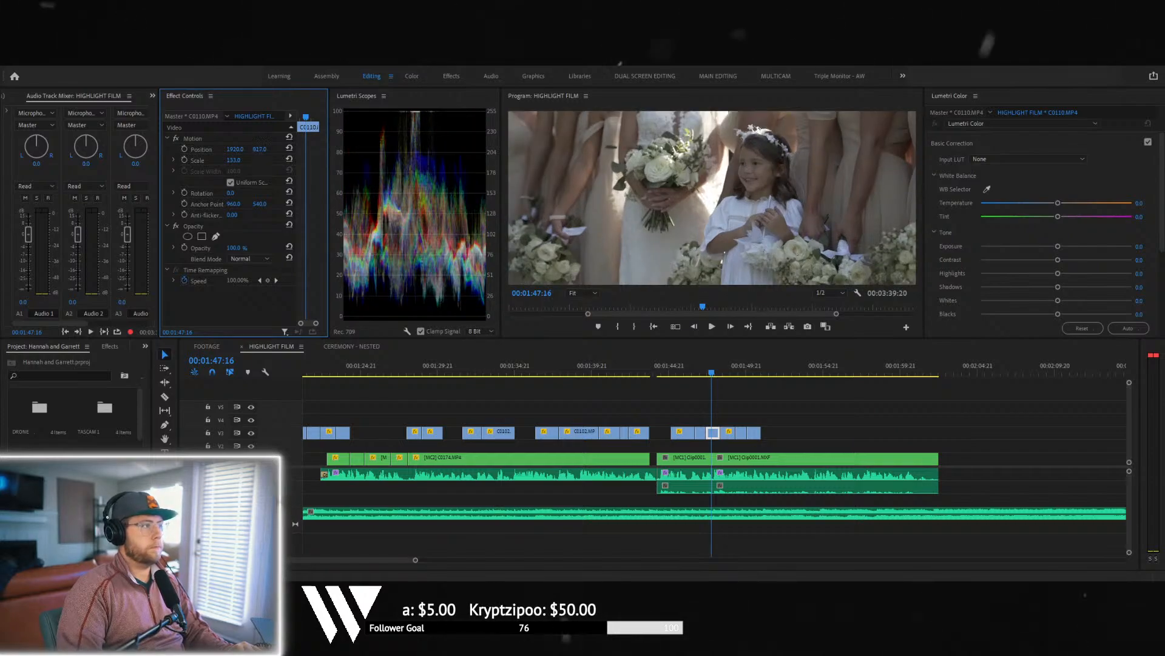
- Set the scale of the C0110.MP4 bouquet close-up at 00:01:47:02 to 133
{"action": "left_click", "coordinate": [703, 372]}
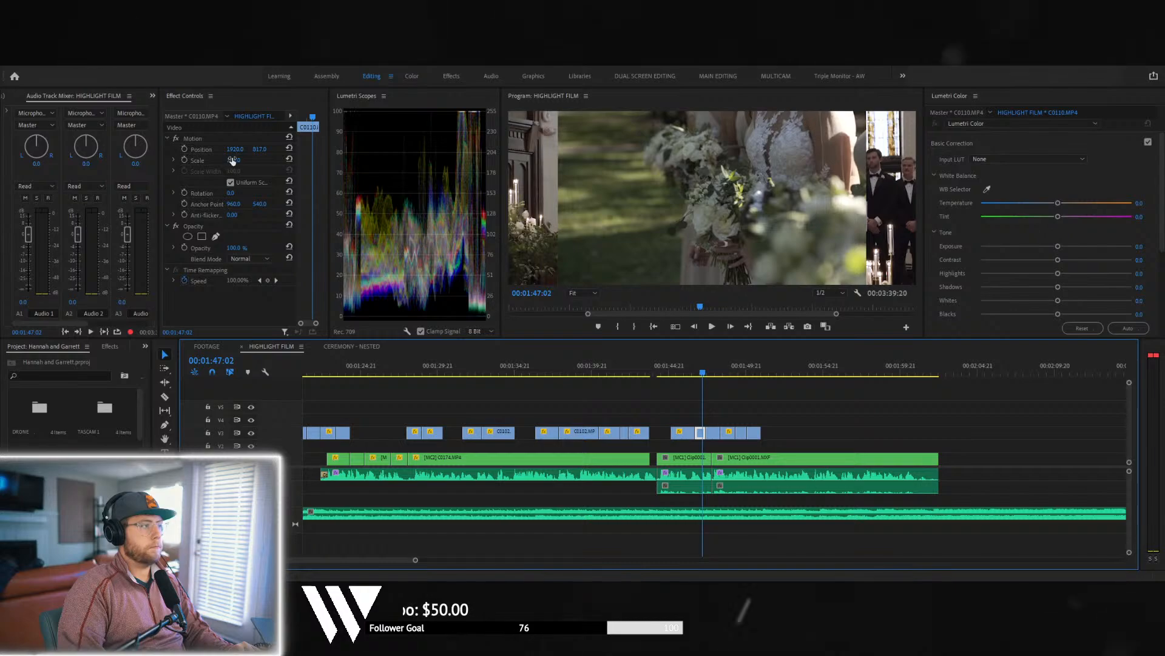
{"action": "left_click", "coordinate": [234, 160]}
{"action": "key", "text": "Return"}
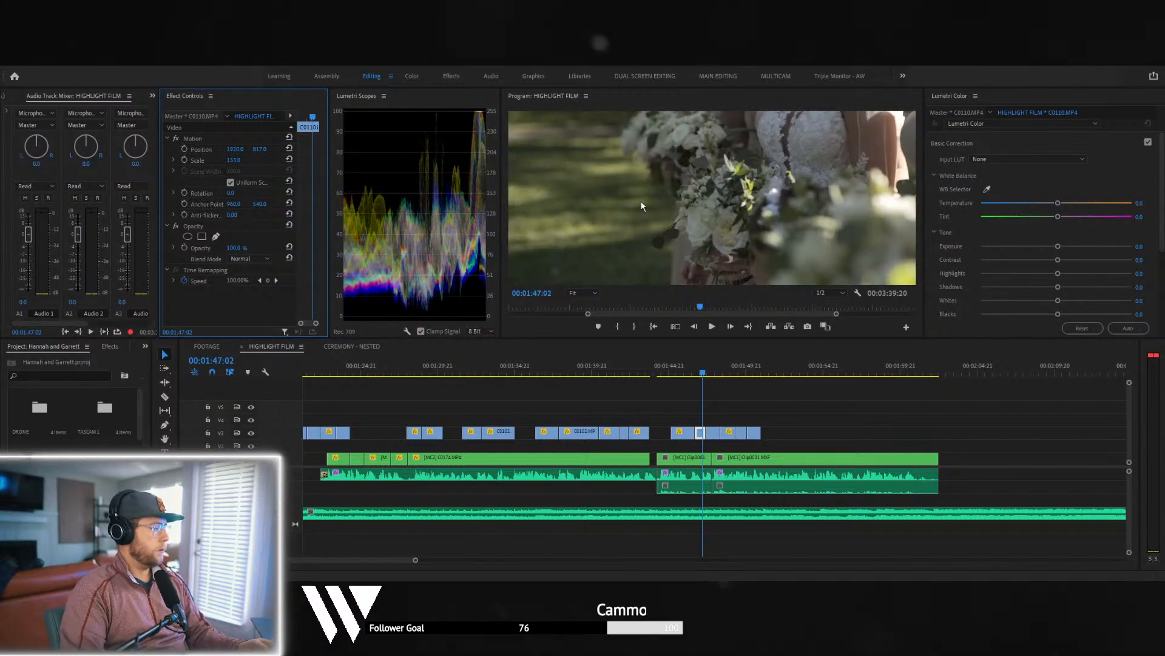
- Play HIGHLIGHT FILM from the C0027.MP4 clip at 00:01:45:14 and review the remaining ceremony and music layout in the timeline
{"action": "left_click", "coordinate": [680, 369]}
{"action": "left_click", "coordinate": [690, 433]}
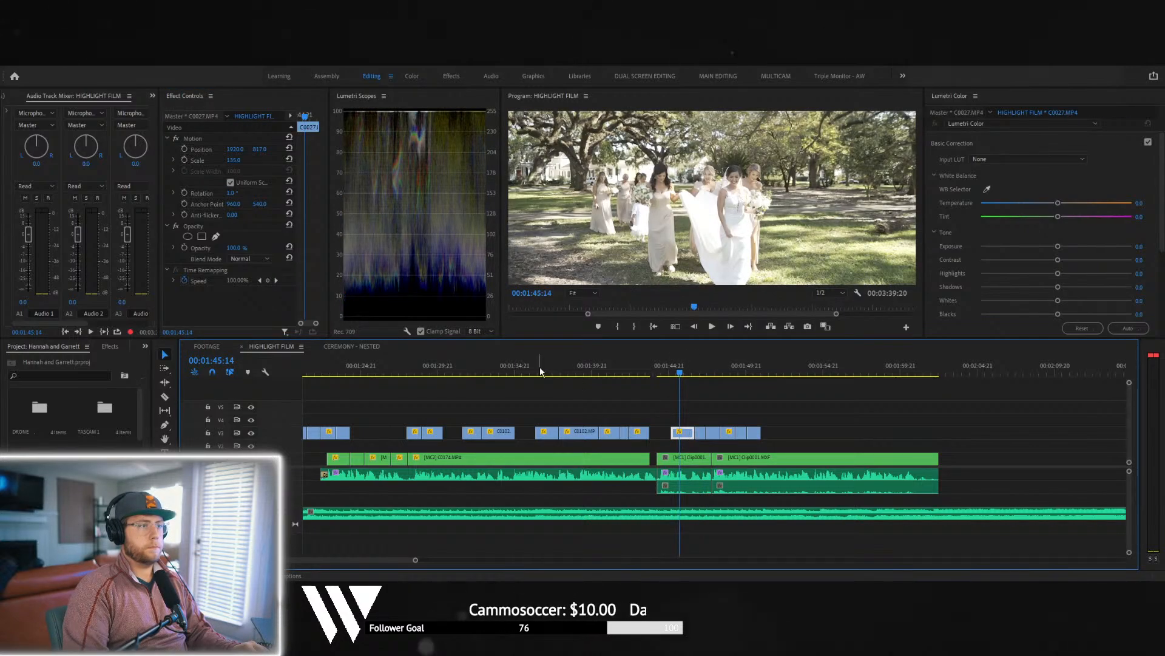
{"action": "key", "text": "space"}
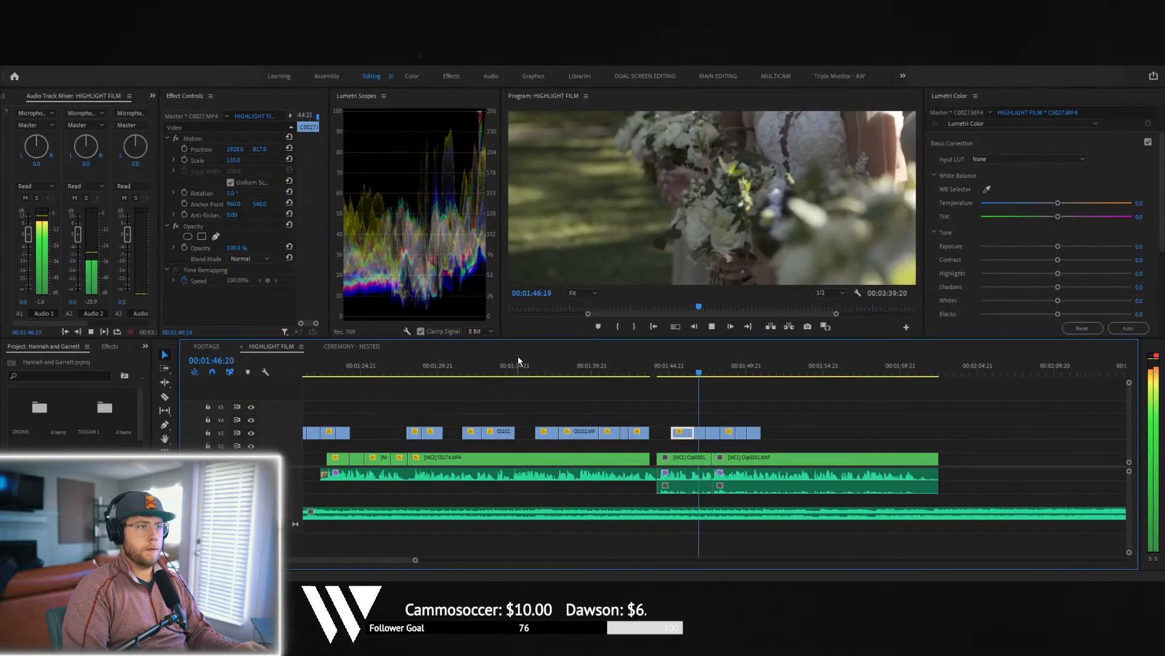
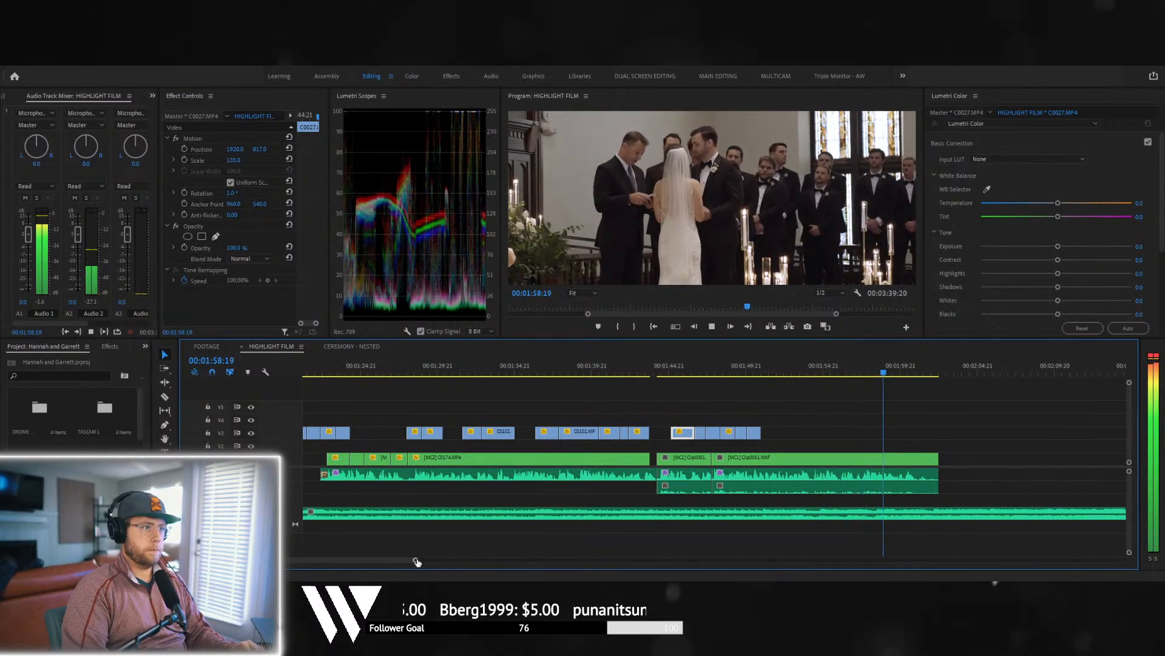
{"action": "left_click_drag", "start_coordinate": [418, 559], "coordinate": [448, 553]}
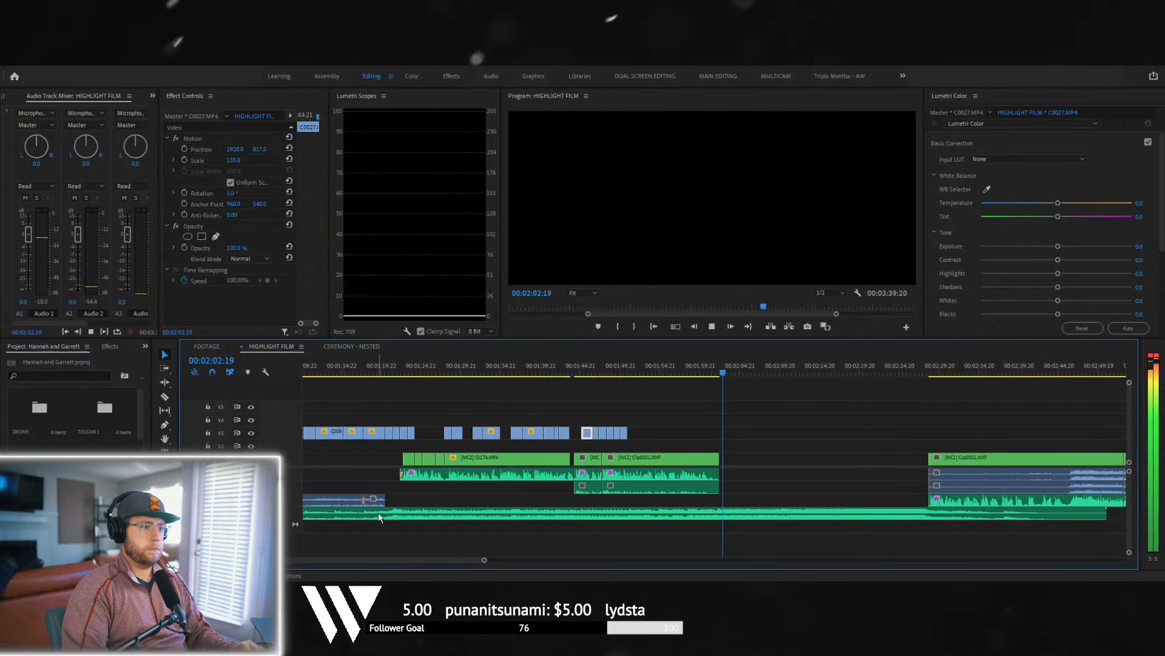
{"action": "scroll", "coordinate": [986, 514], "scroll_direction": "down", "scroll_amount": 3}
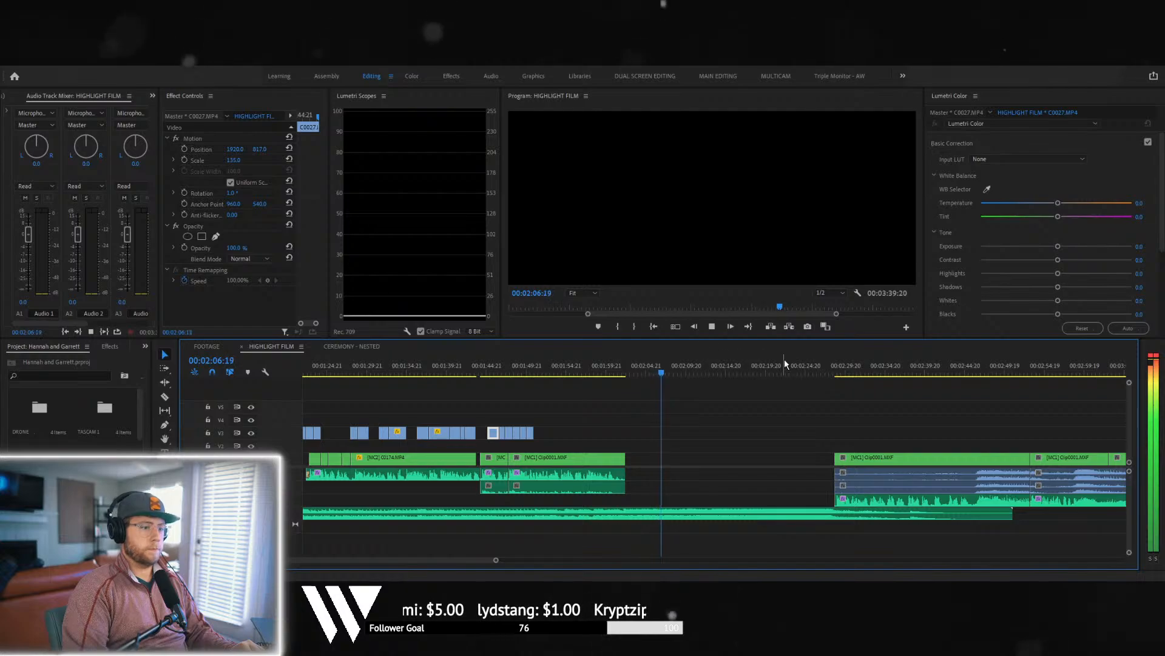
{"action": "scroll", "coordinate": [796, 549], "scroll_direction": "down", "scroll_amount": 1}
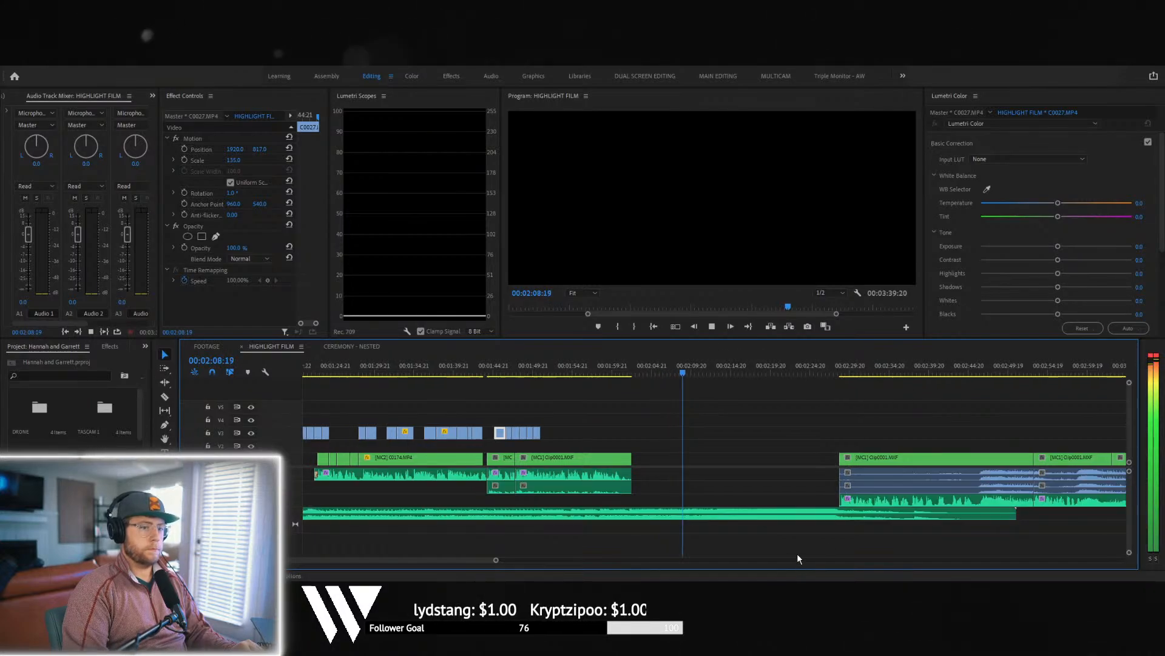
{"action": "scroll", "coordinate": [777, 533], "scroll_direction": "down", "scroll_amount": 5}
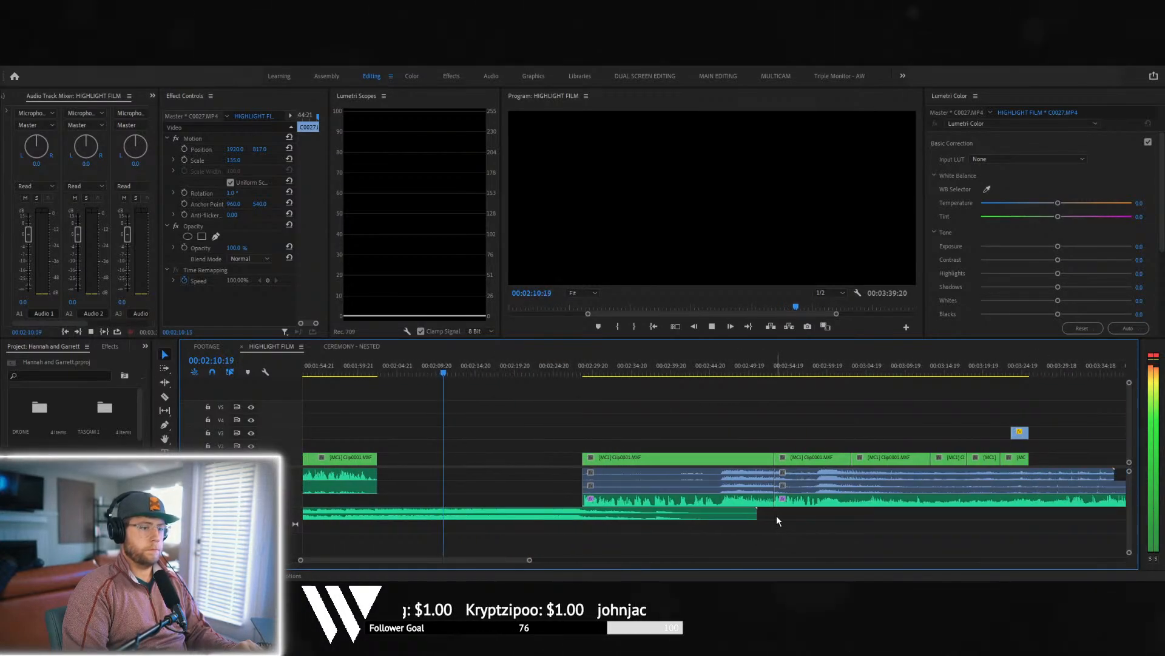
- Review the transition from the bridesmaids shots to the ceremony clip in HIGHLIGHT FILM and park the playhead at 00:01:52:20
{"action": "key", "text": "space"}
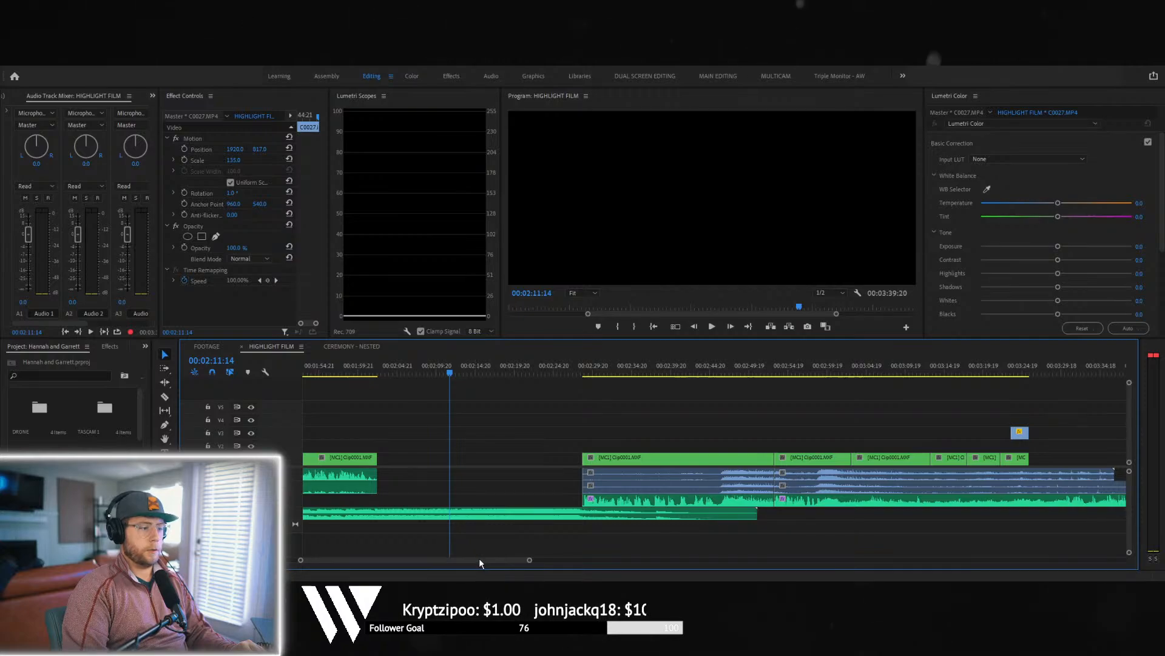
{"action": "mouse_move", "coordinate": [479, 559]}
{"action": "left_mouse_down"}
{"action": "mouse_move", "coordinate": [352, 555]}
{"action": "mouse_move", "coordinate": [468, 565]}
{"action": "left_mouse_up"}
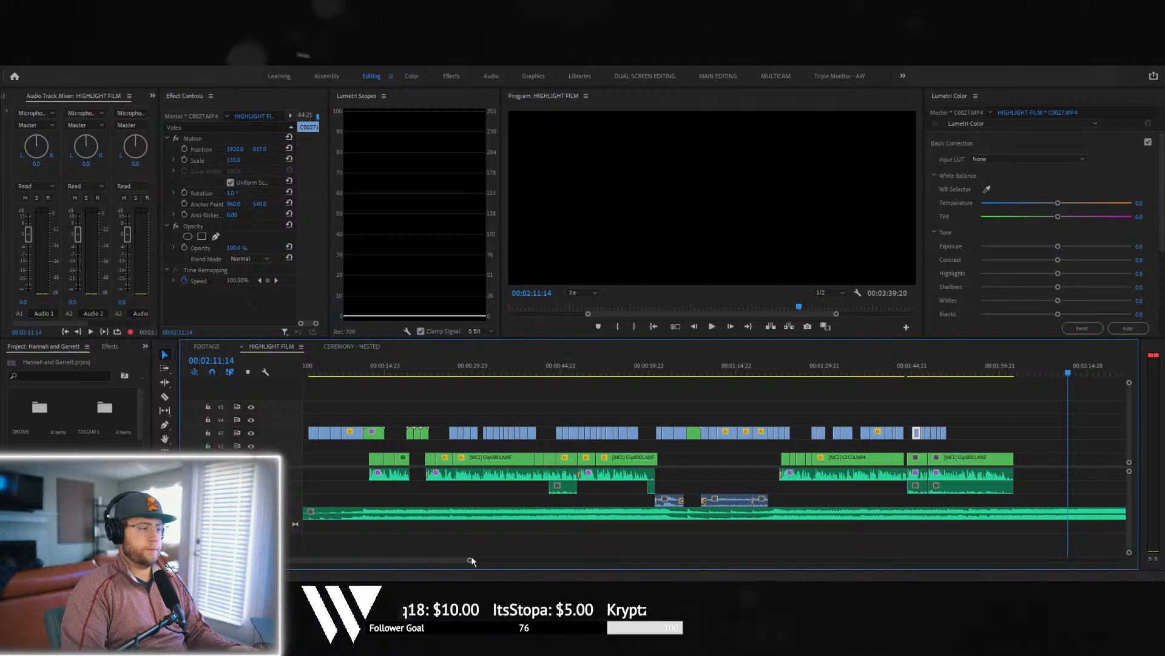
{"action": "left_click_drag", "start_coordinate": [469, 561], "coordinate": [359, 559]}
{"action": "left_click", "coordinate": [709, 370]}
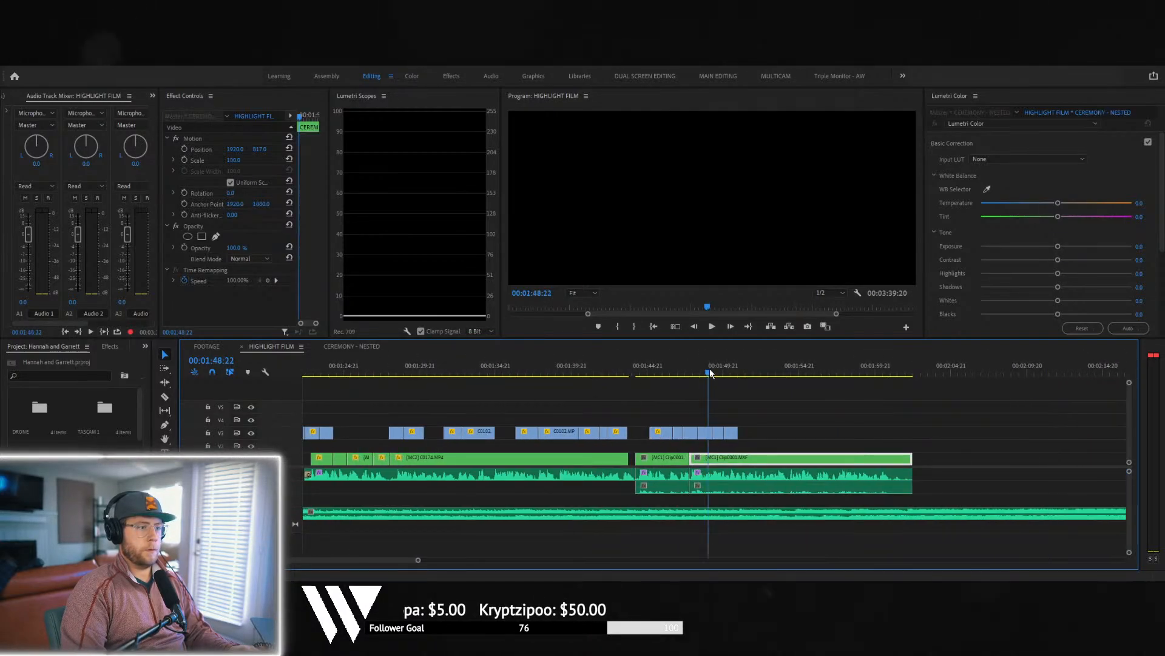
{"action": "key", "text": "space"}
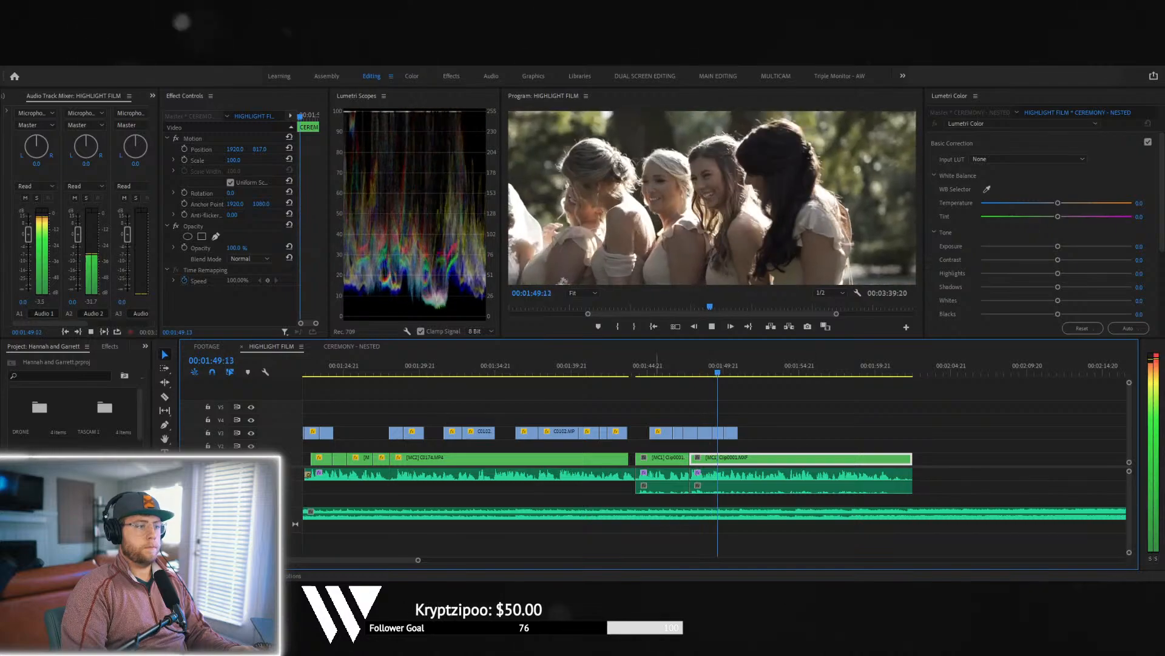
{"action": "left_click_drag", "start_coordinate": [417, 559], "coordinate": [371, 559]}
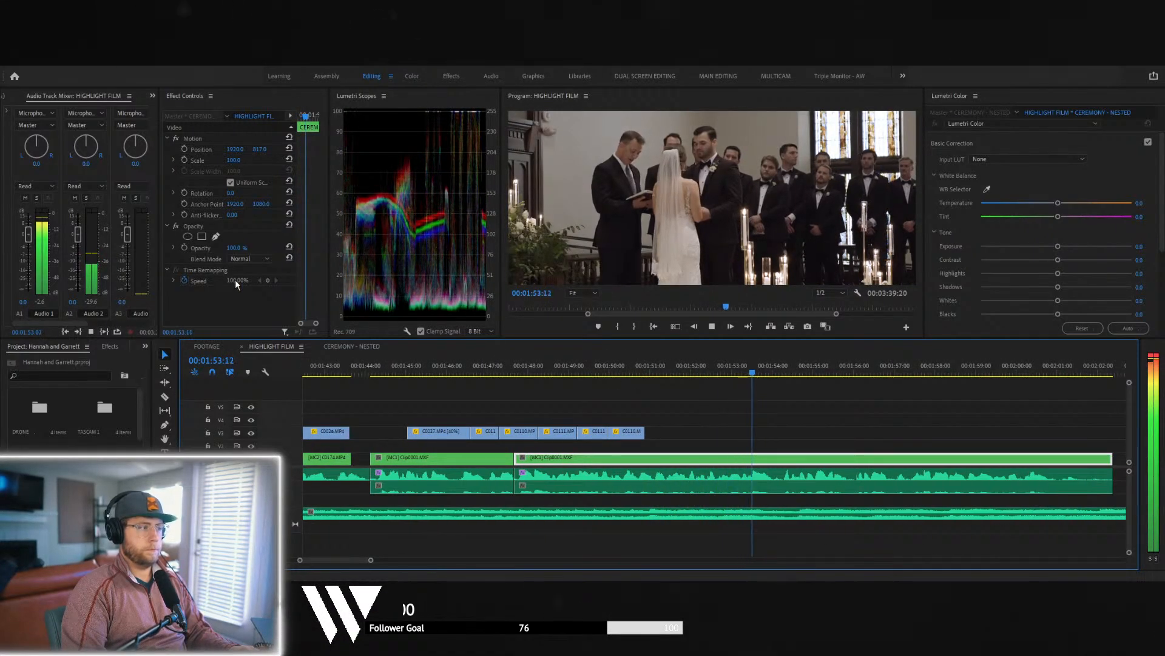
{"action": "key", "text": "space"}
{"action": "left_click", "coordinate": [628, 378]}
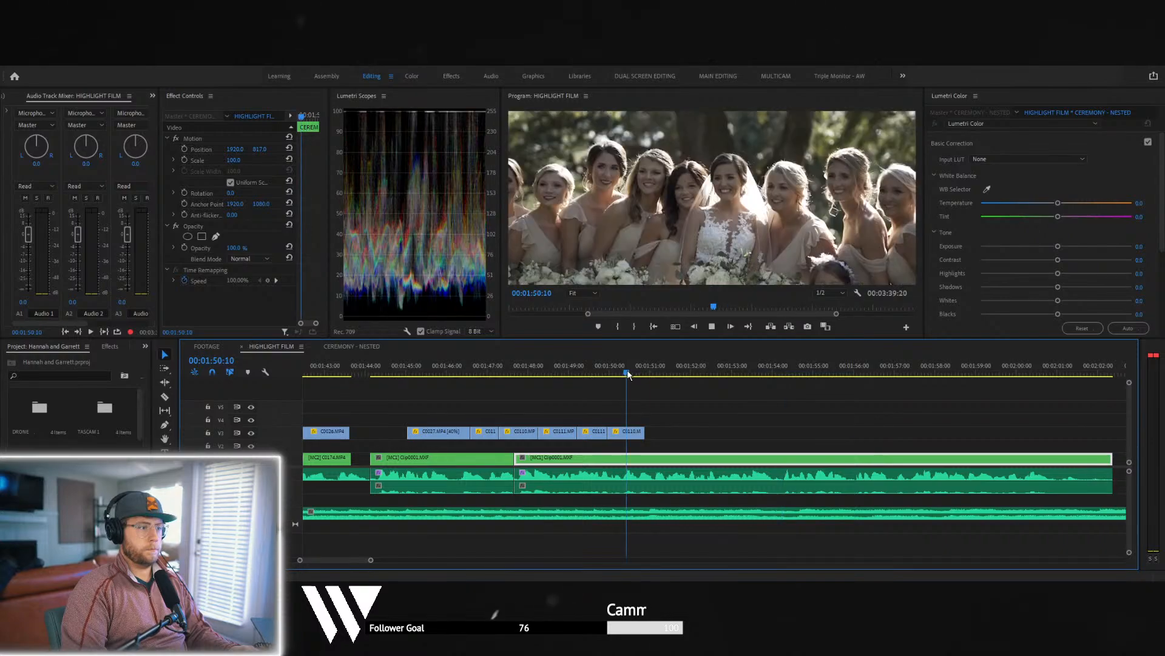
{"action": "key", "text": "space"}
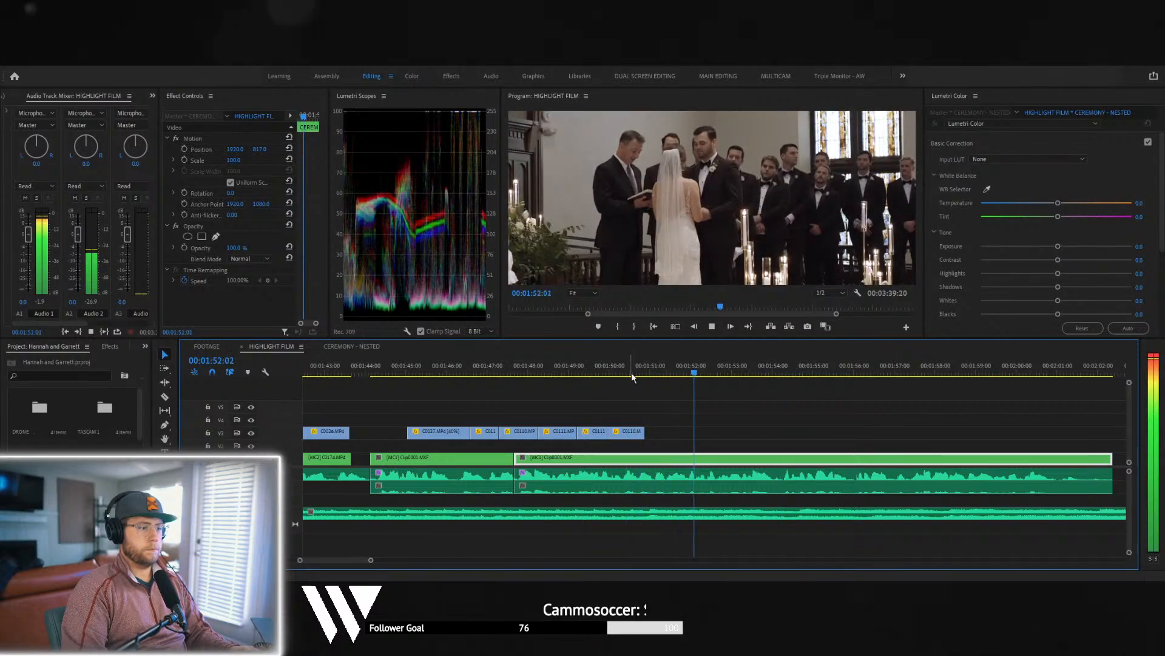
{"action": "key", "text": "space"}
{"action": "left_click", "coordinate": [728, 372]}
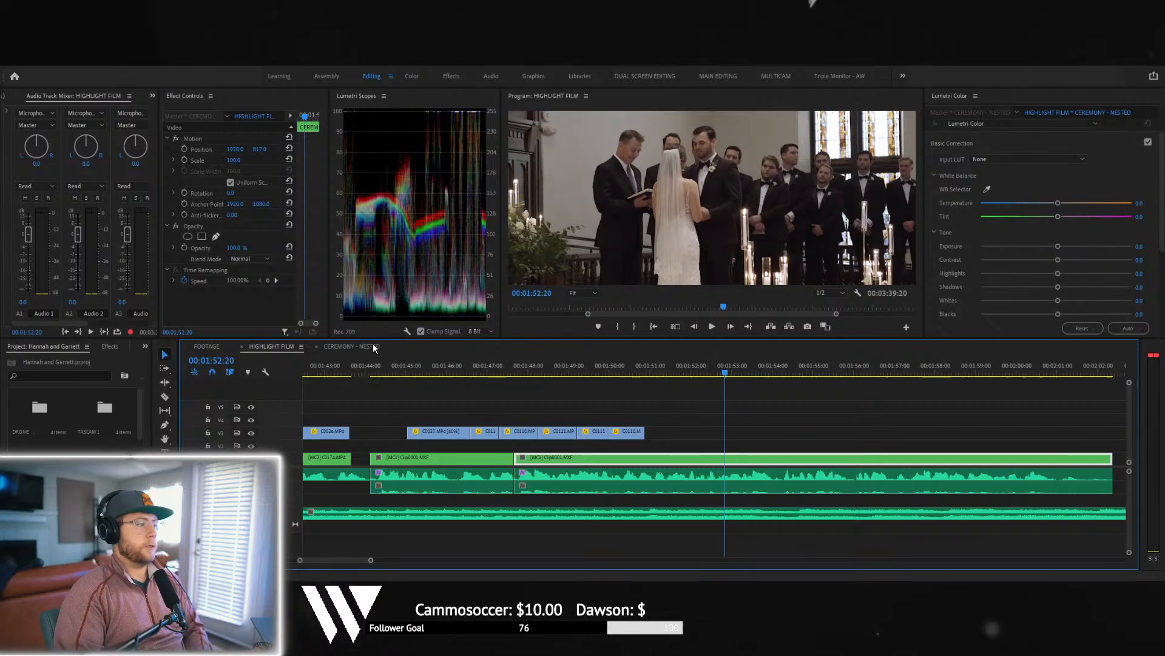
- Find the wide groomsmen walking shot C0036.MP4 in FOOTAGE and place it above the ceremony clip at 00:01:52:20 in HIGHLIGHT FILM
{"action": "left_click", "coordinate": [207, 346]}
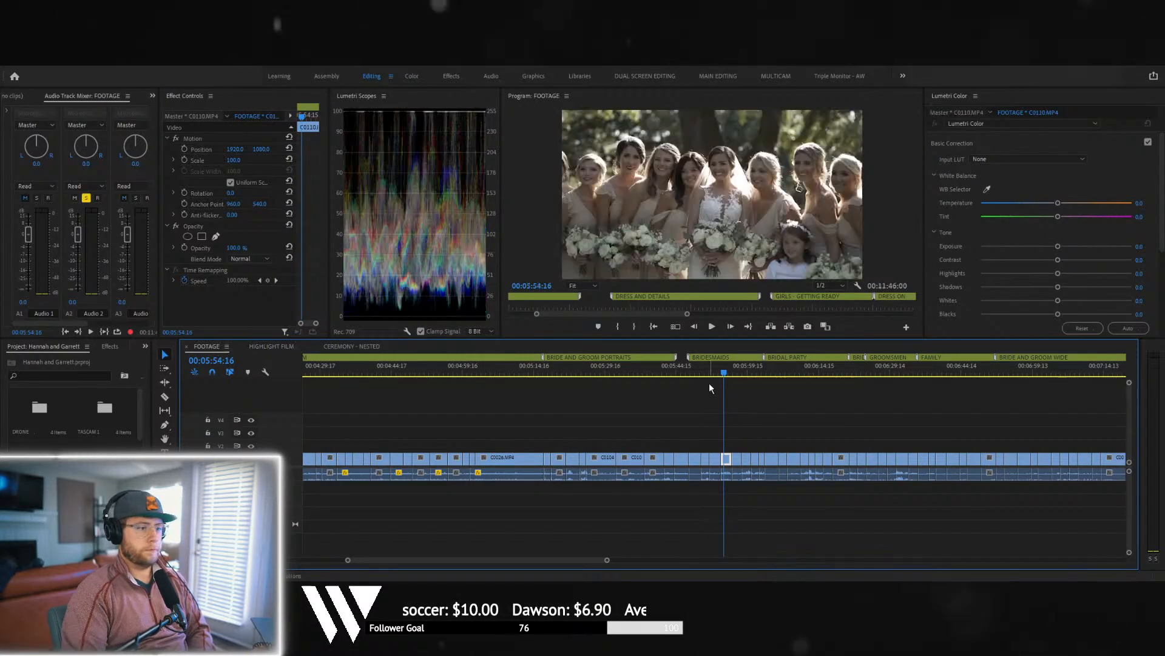
{"action": "left_click", "coordinate": [769, 373]}
{"action": "left_click", "coordinate": [814, 377]}
{"action": "left_click", "coordinate": [874, 385]}
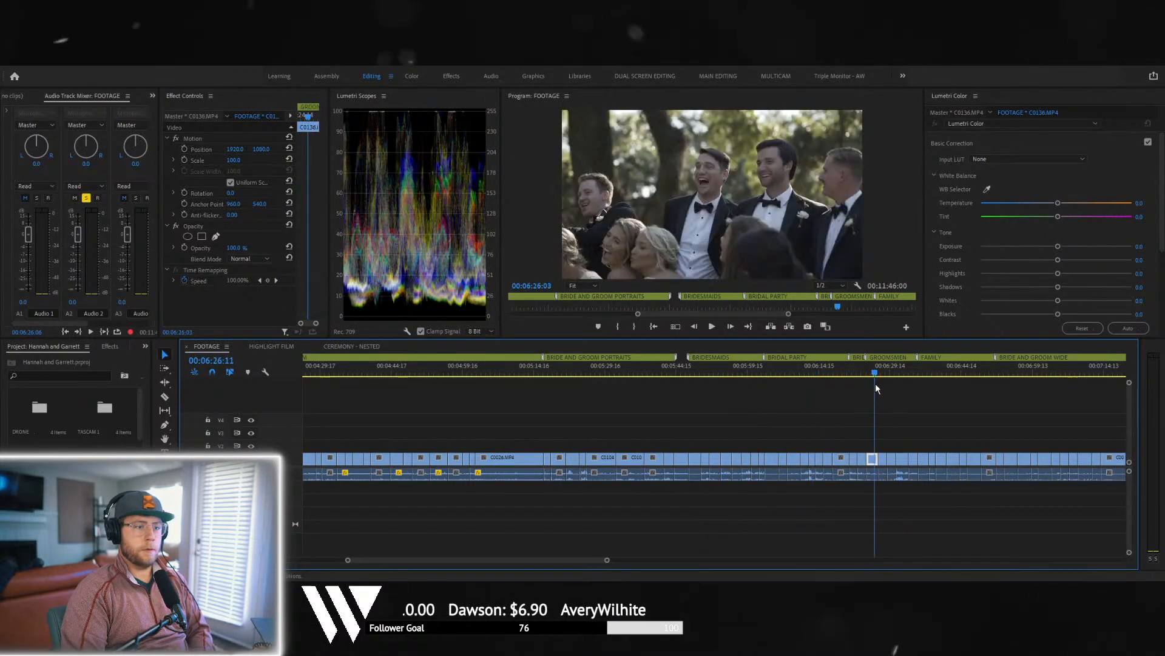
{"action": "left_click_drag", "start_coordinate": [876, 384], "coordinate": [1003, 411]}
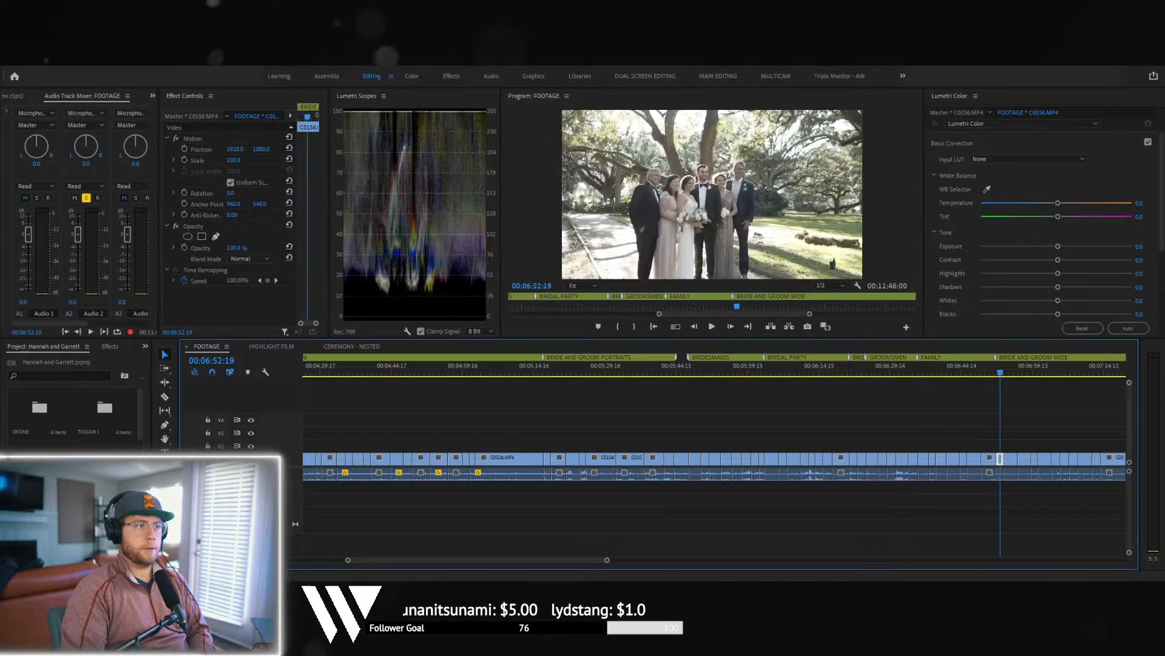
{"action": "scroll", "coordinate": [795, 504], "scroll_direction": "down", "scroll_amount": 2}
{"action": "left_click_drag", "start_coordinate": [728, 368], "coordinate": [779, 376]}
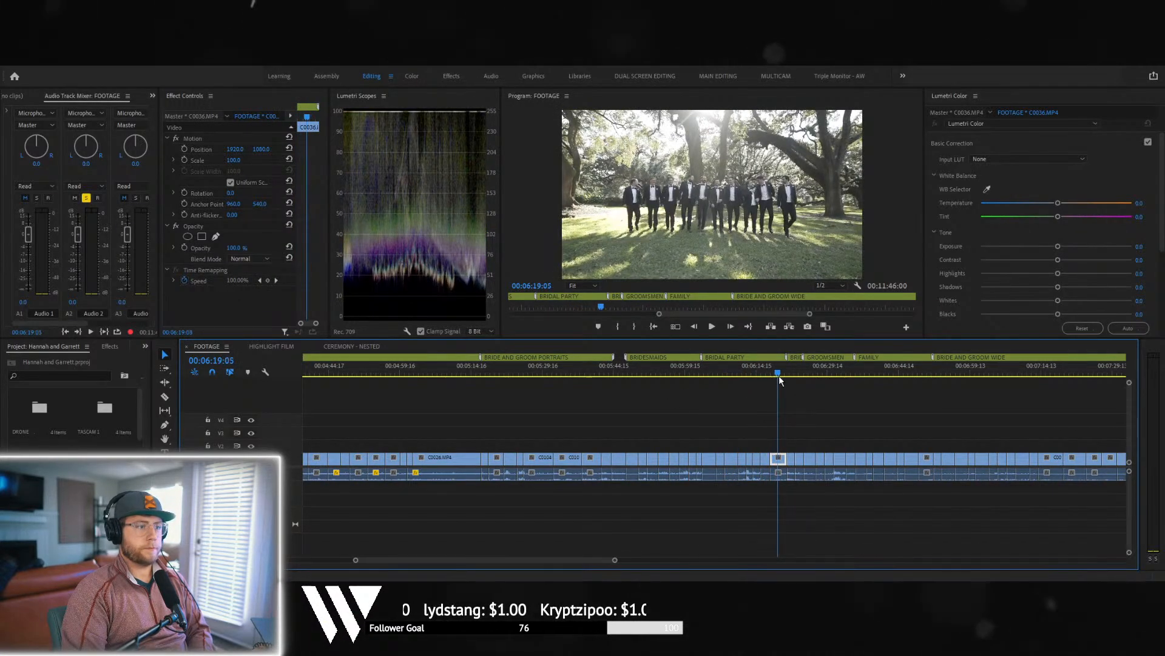
{"action": "left_click_drag", "start_coordinate": [779, 458], "coordinate": [803, 437]}
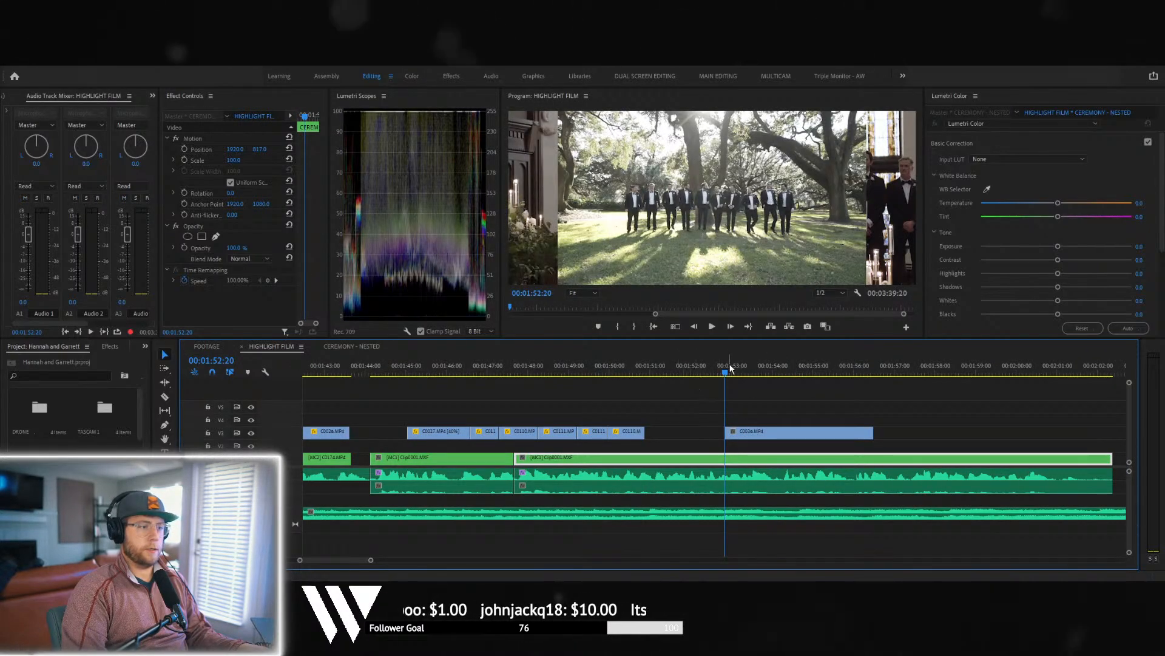
- Preview the C0036.MP4 groomsmen clip and slow it to 40% speed
{"action": "left_click", "coordinate": [722, 367]}
{"action": "key", "text": "space"}
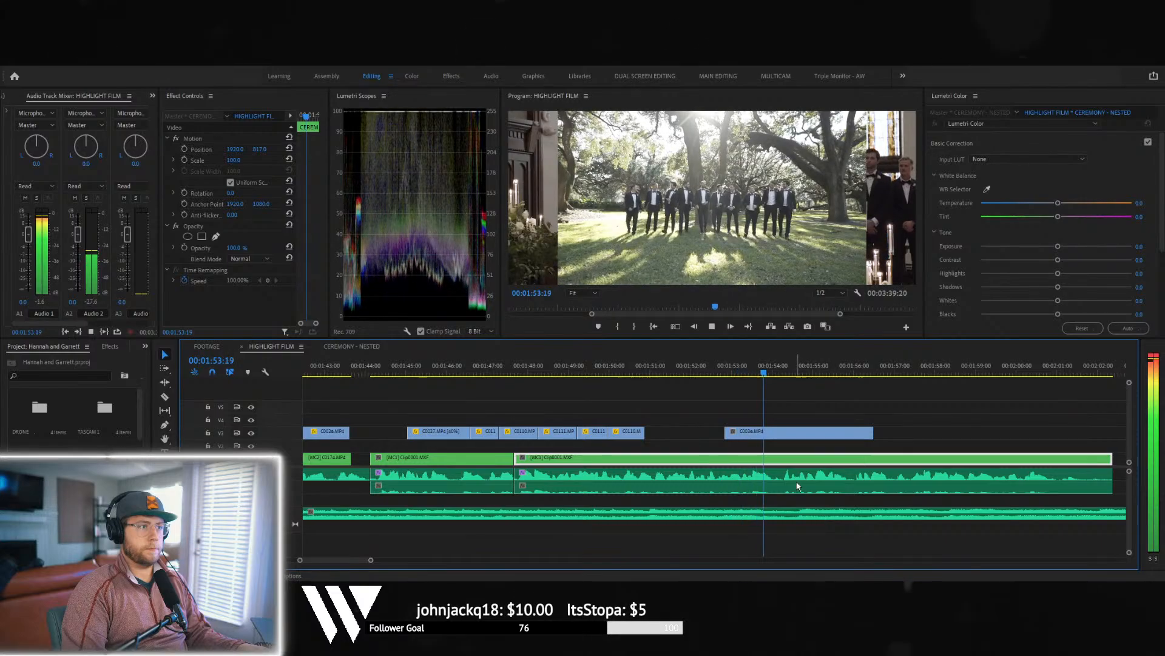
{"action": "key", "text": "space"}
{"action": "left_click", "coordinate": [795, 433]}
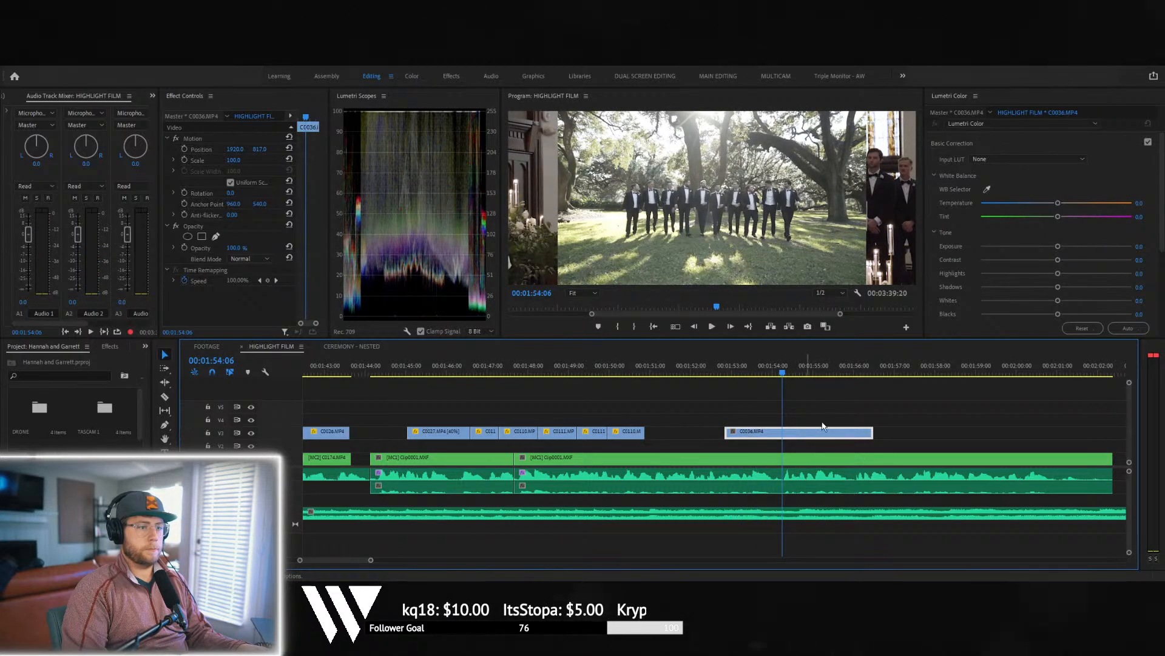
{"action": "key", "text": "Return"}
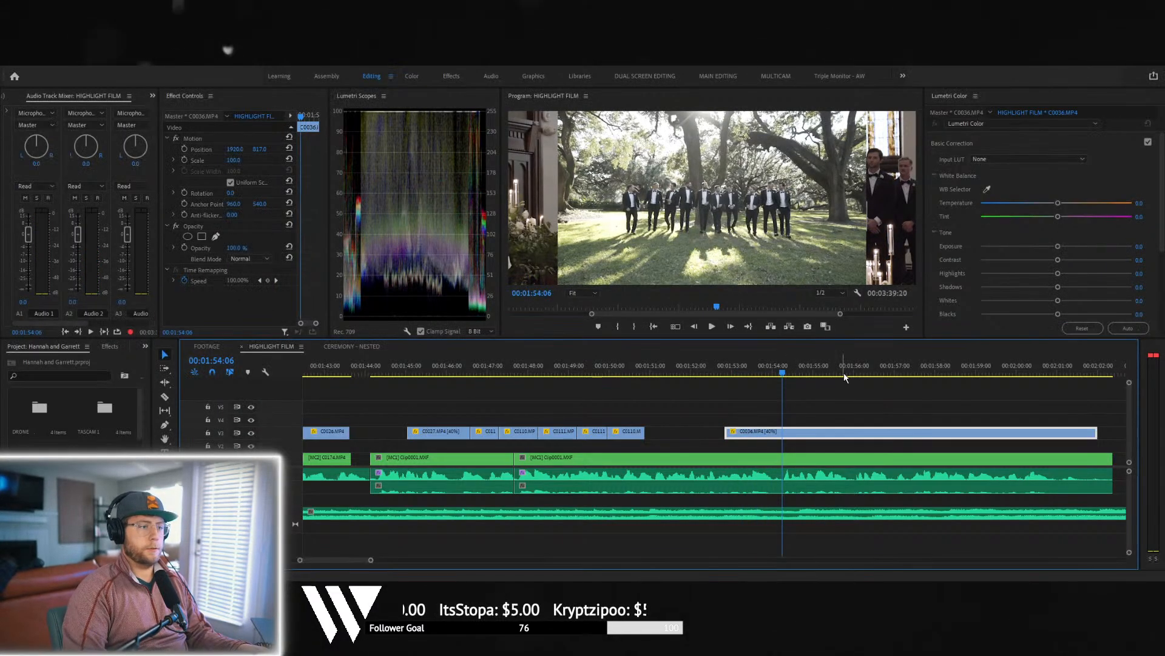
- Trim the end of the C0036.MP4 groomsmen clip to 00:01:54:20 and play back the cut
{"action": "left_click", "coordinate": [698, 368]}
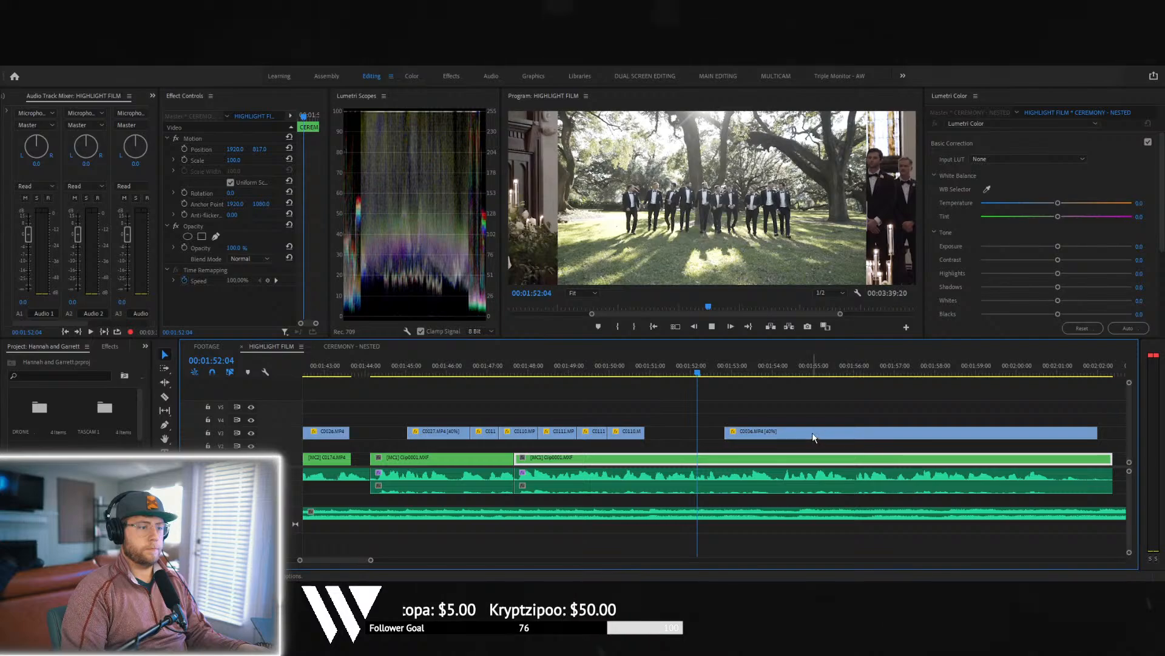
{"action": "key", "text": "space"}
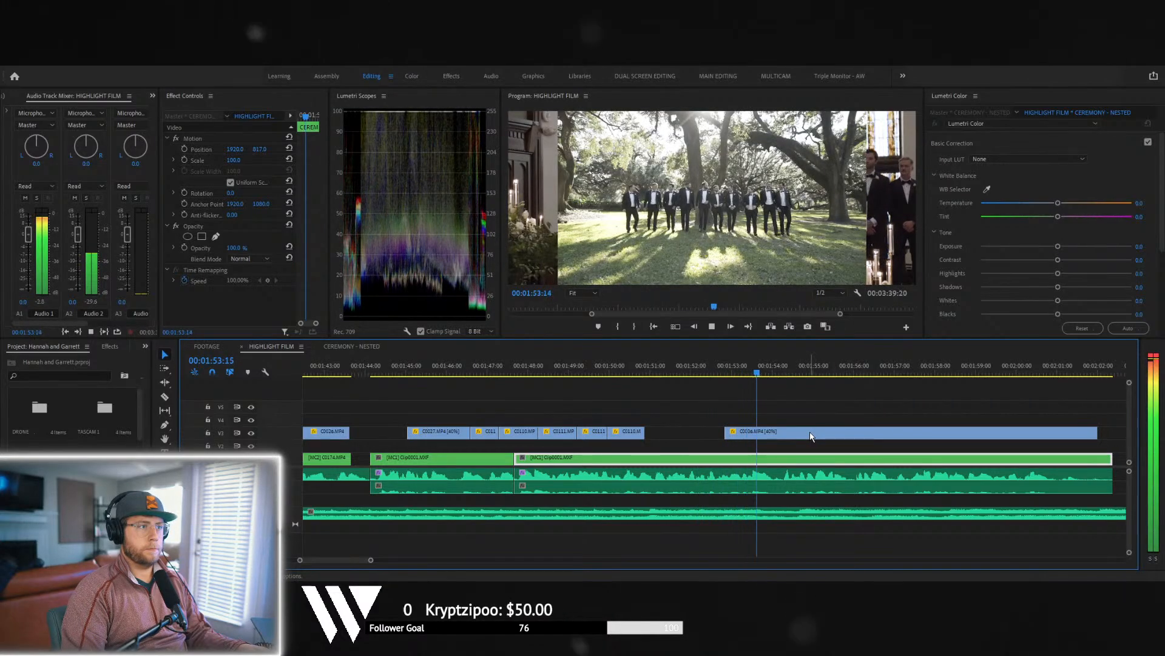
{"action": "key", "text": "space"}
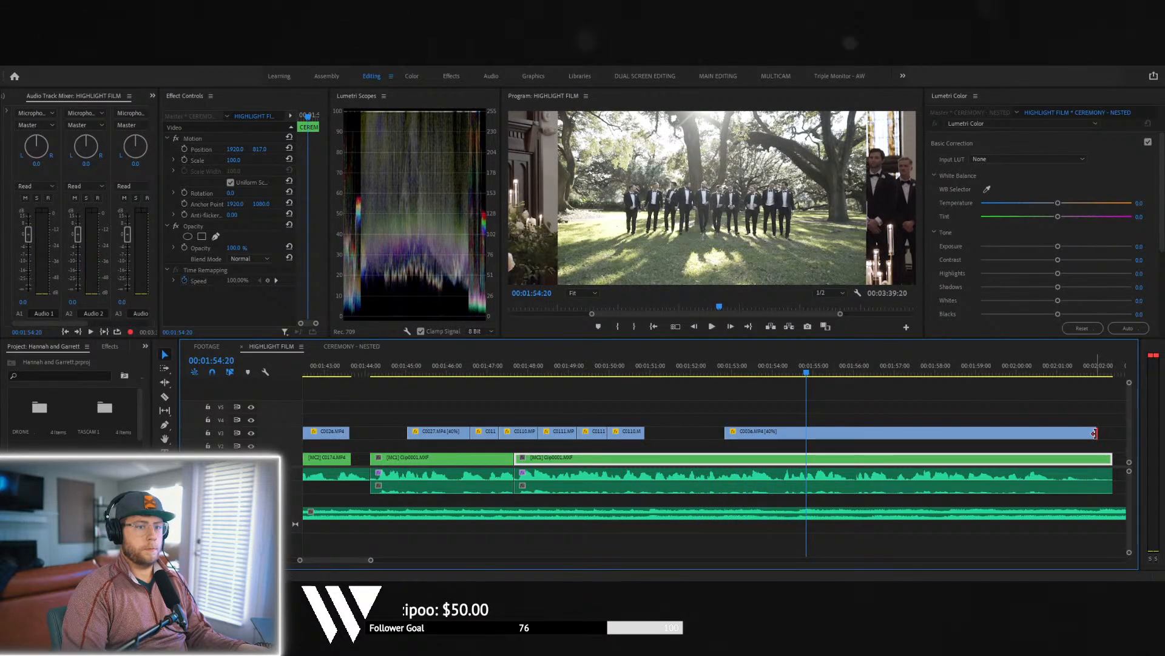
{"action": "left_click_drag", "start_coordinate": [1094, 433], "coordinate": [806, 433]}
{"action": "left_click", "coordinate": [739, 374]}
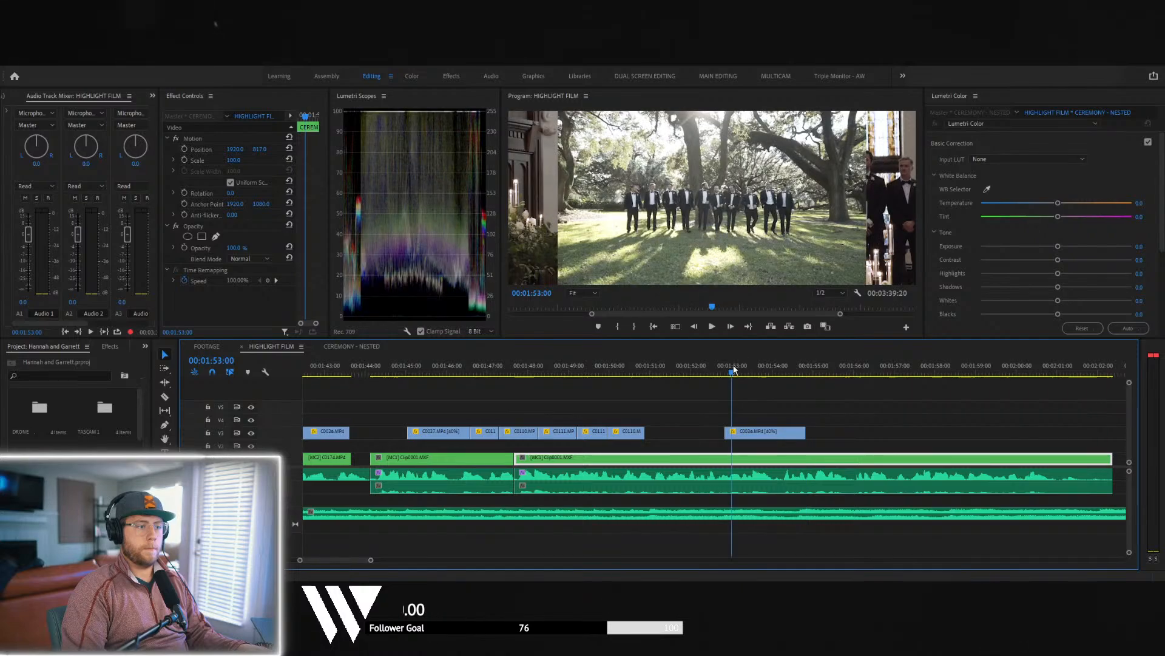
{"action": "key", "text": "space"}
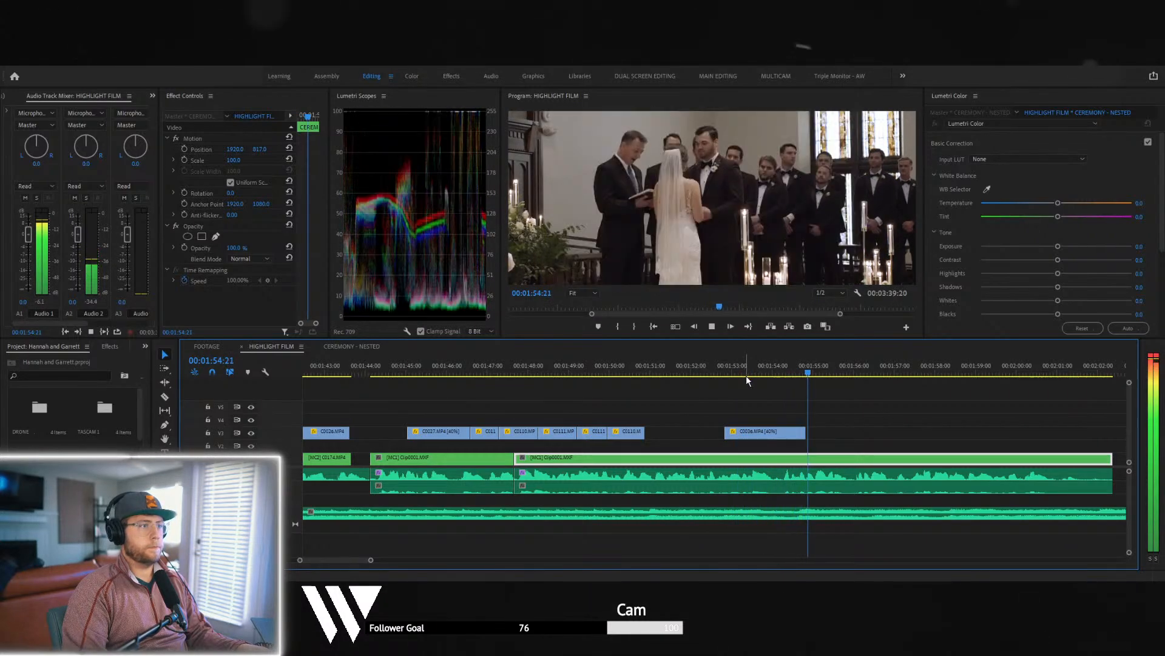
- Bring the laughing groomsmen shot C0139.MP4 from FOOTAGE into HIGHLIGHT FILM on the track holding C0036.MP4
{"action": "left_click", "coordinate": [205, 346]}
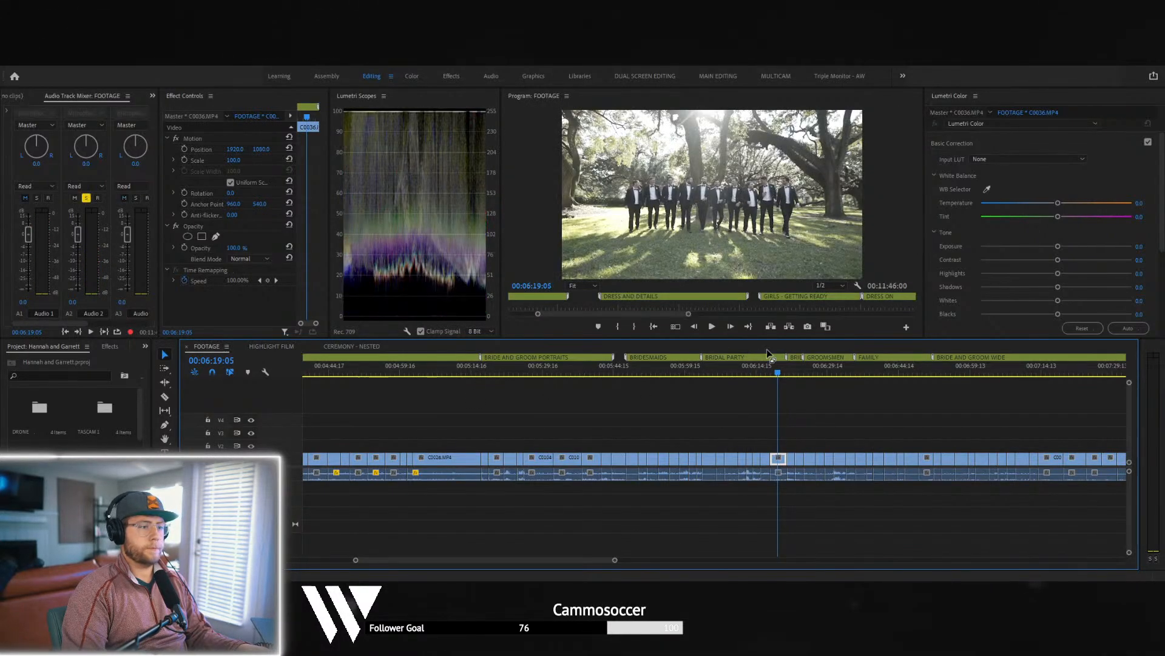
{"action": "left_click_drag", "start_coordinate": [765, 365], "coordinate": [839, 376]}
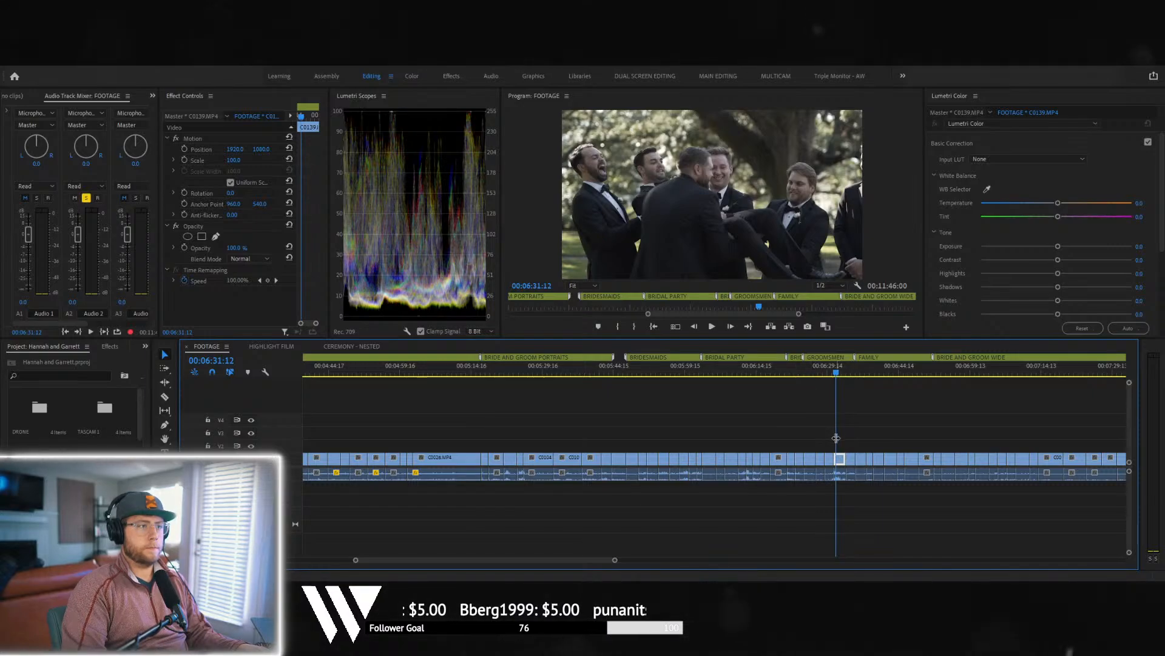
{"action": "left_click", "coordinate": [267, 347]}
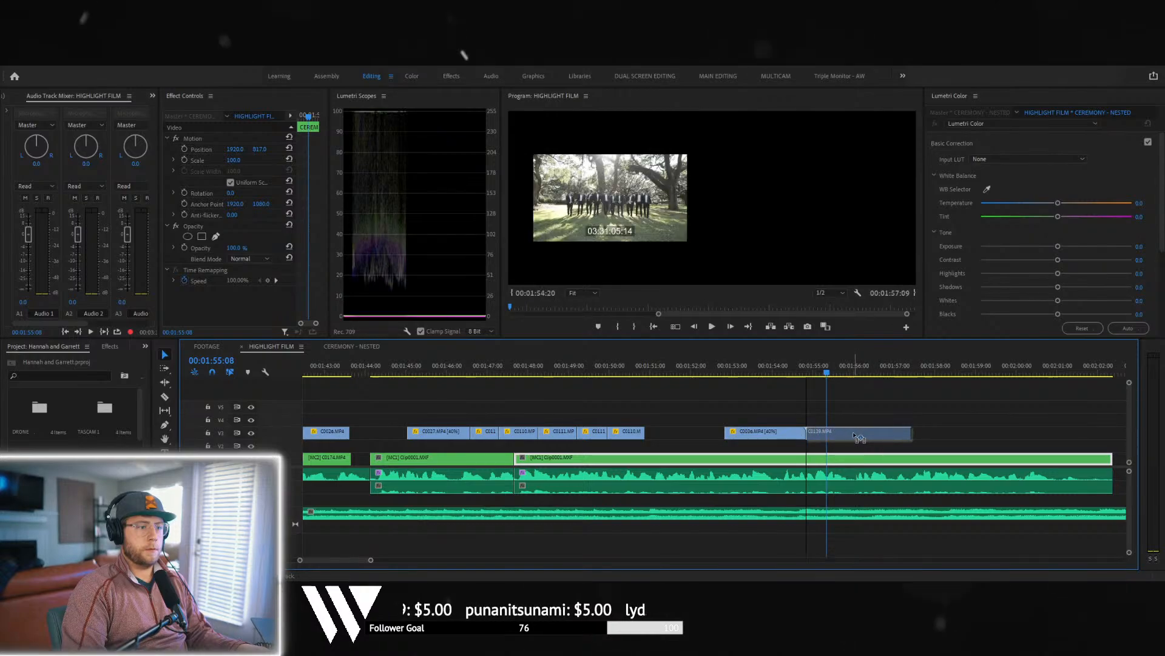
{"action": "left_click_drag", "start_coordinate": [854, 434], "coordinate": [954, 433]}
- Extend the start of the C0139.MP4 clip to include earlier footage and butt it against the end of C0036.MP4
{"action": "left_click", "coordinate": [793, 367]}
{"action": "key", "text": "space"}
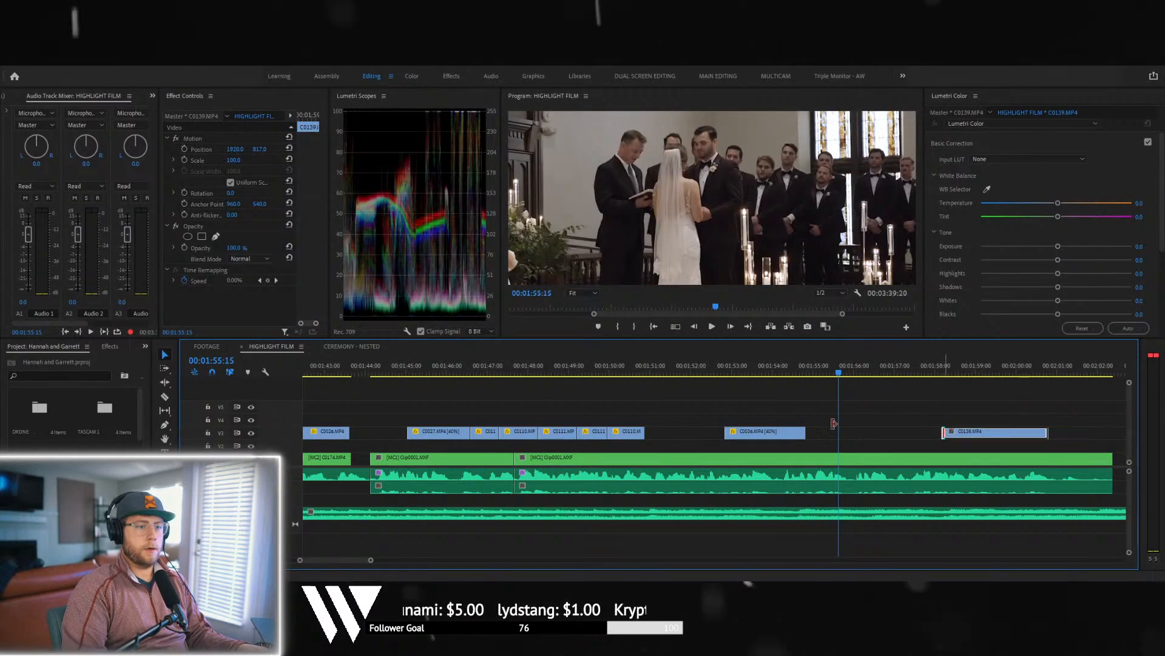
{"action": "left_click_drag", "start_coordinate": [834, 423], "coordinate": [837, 419]}
{"action": "left_click_drag", "start_coordinate": [844, 372], "coordinate": [912, 380]}
{"action": "left_click_drag", "start_coordinate": [899, 433], "coordinate": [830, 432]}
- Play the cut into C0139.MP4 and trim that clip's end to 00:01:55:21
{"action": "left_click", "coordinate": [799, 368]}
{"action": "key", "text": "space"}
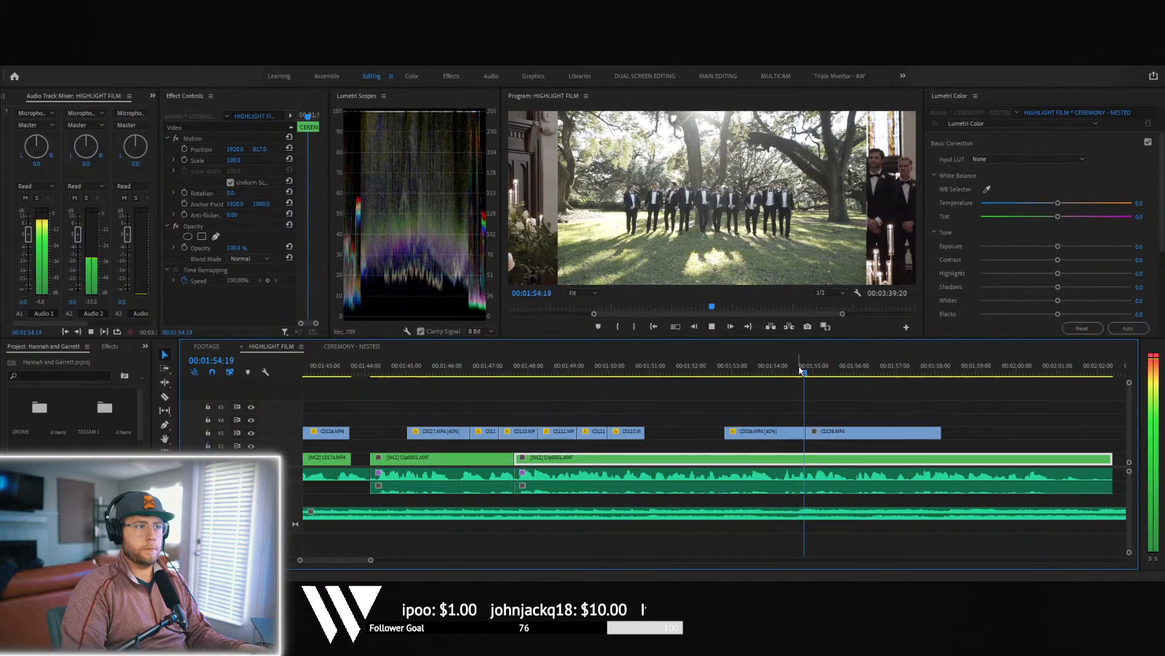
{"action": "key", "text": "space"}
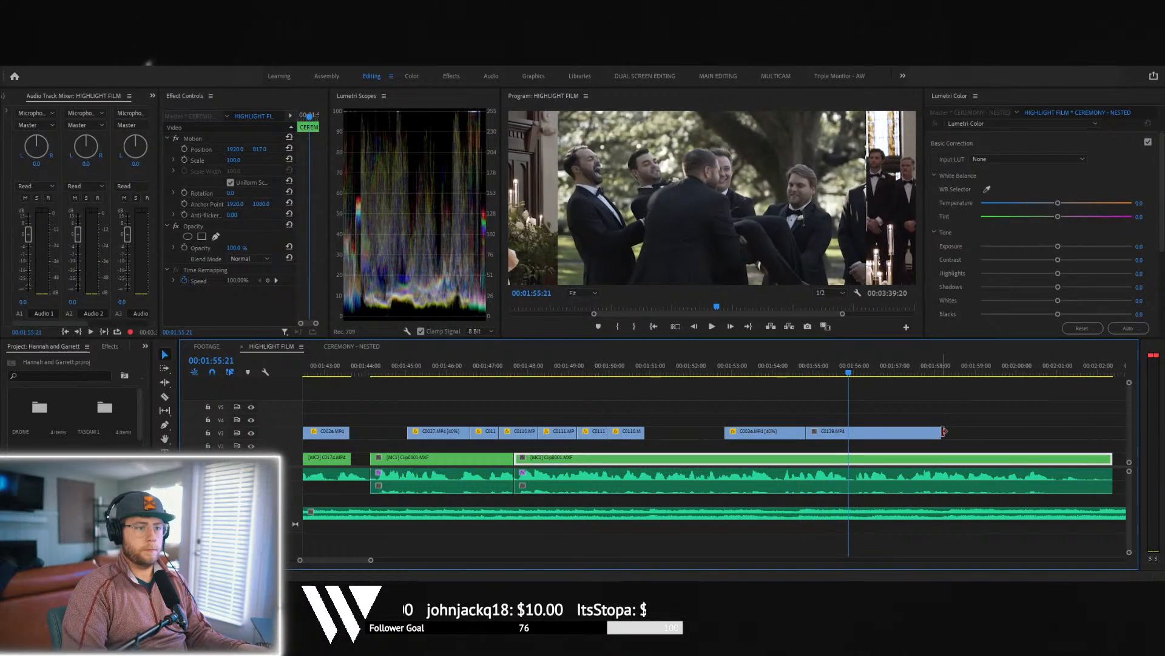
{"action": "left_click_drag", "start_coordinate": [944, 431], "coordinate": [847, 433]}
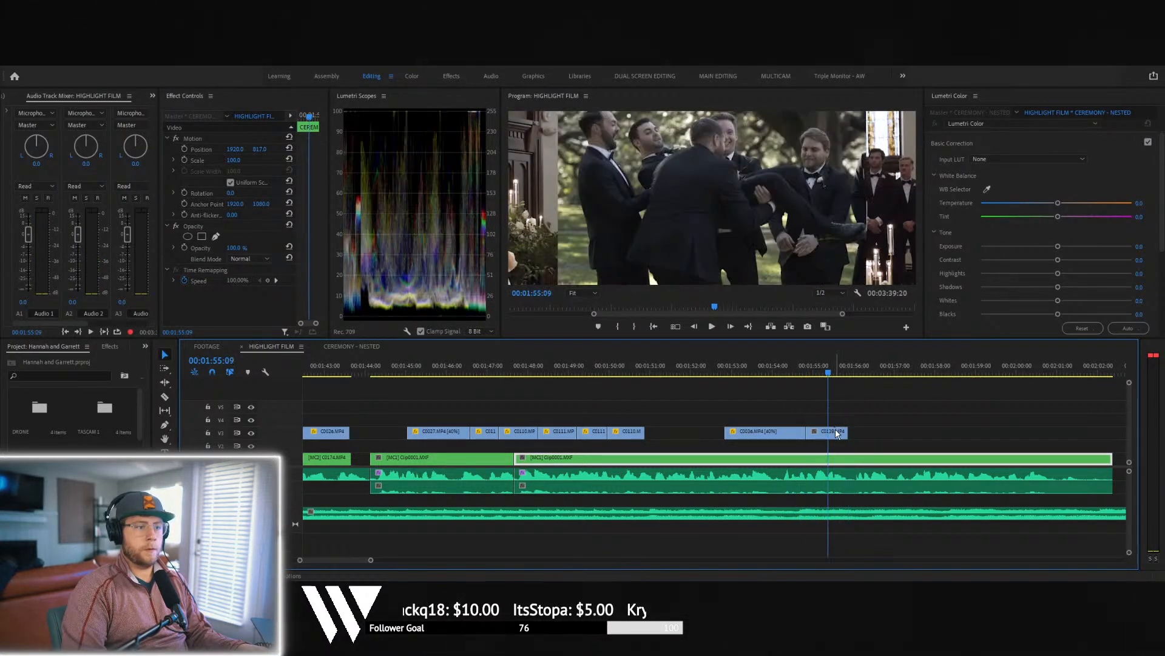
- Scale the C0139.MP4 groomsmen clip to 133, shift its picture downward in the frame and play the result
{"action": "left_click", "coordinate": [837, 433]}
{"action": "left_click", "coordinate": [237, 157]}
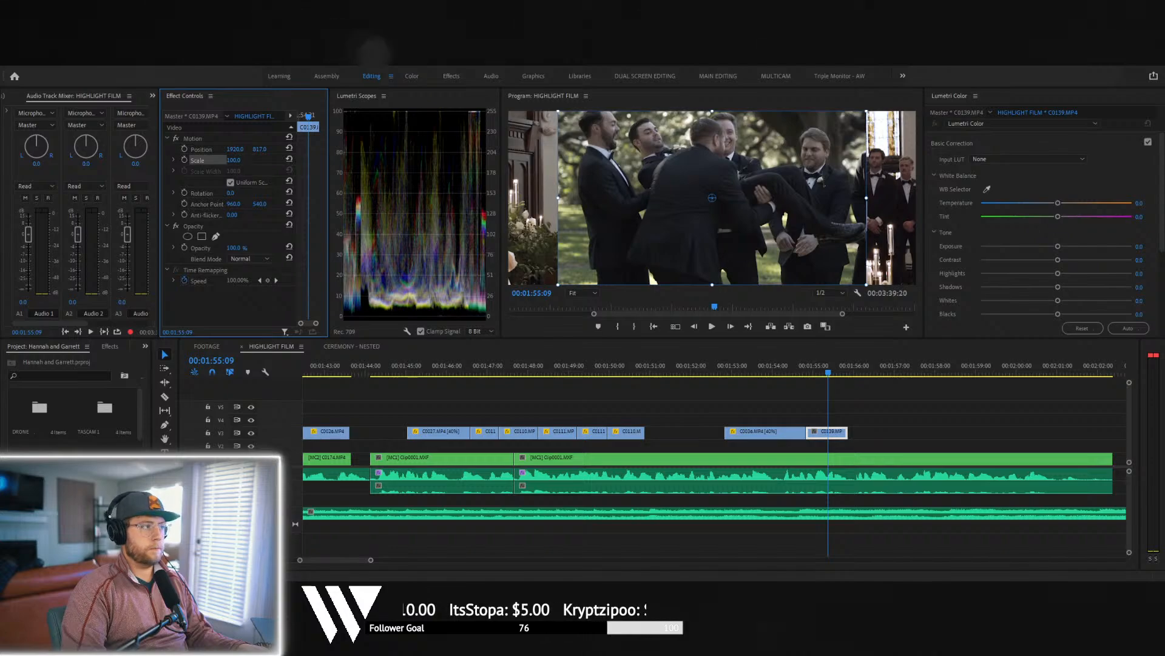
{"action": "type", "text": "133"}
{"action": "key", "text": "Return"}
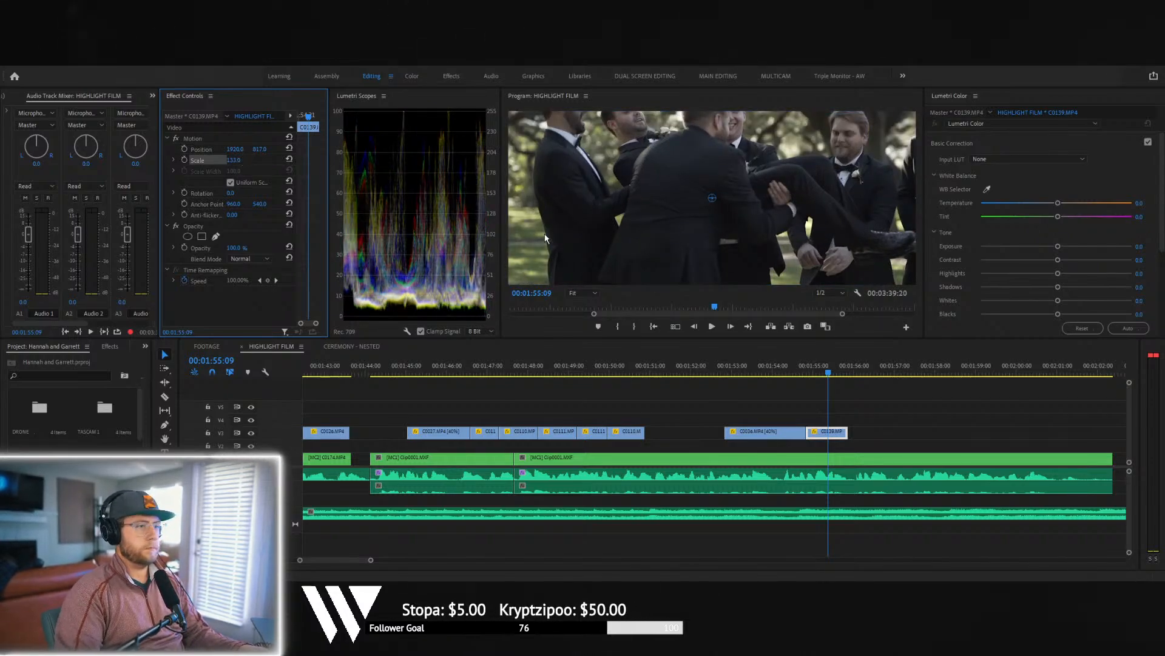
{"action": "key", "text": "space"}
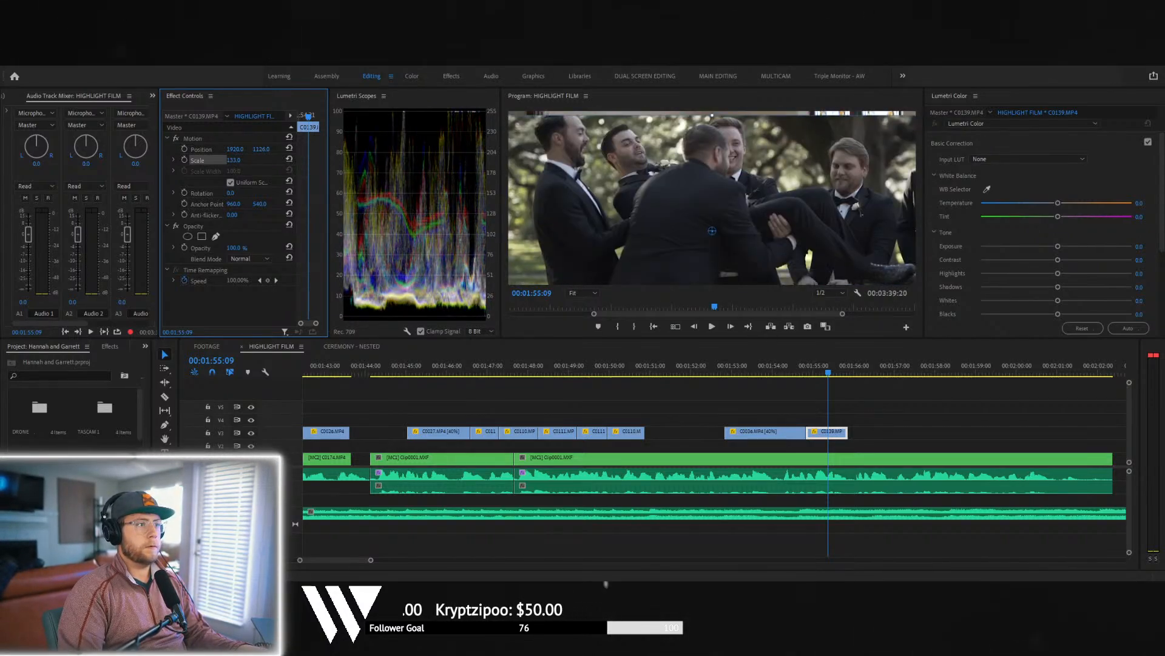
{"action": "key", "text": "space"}
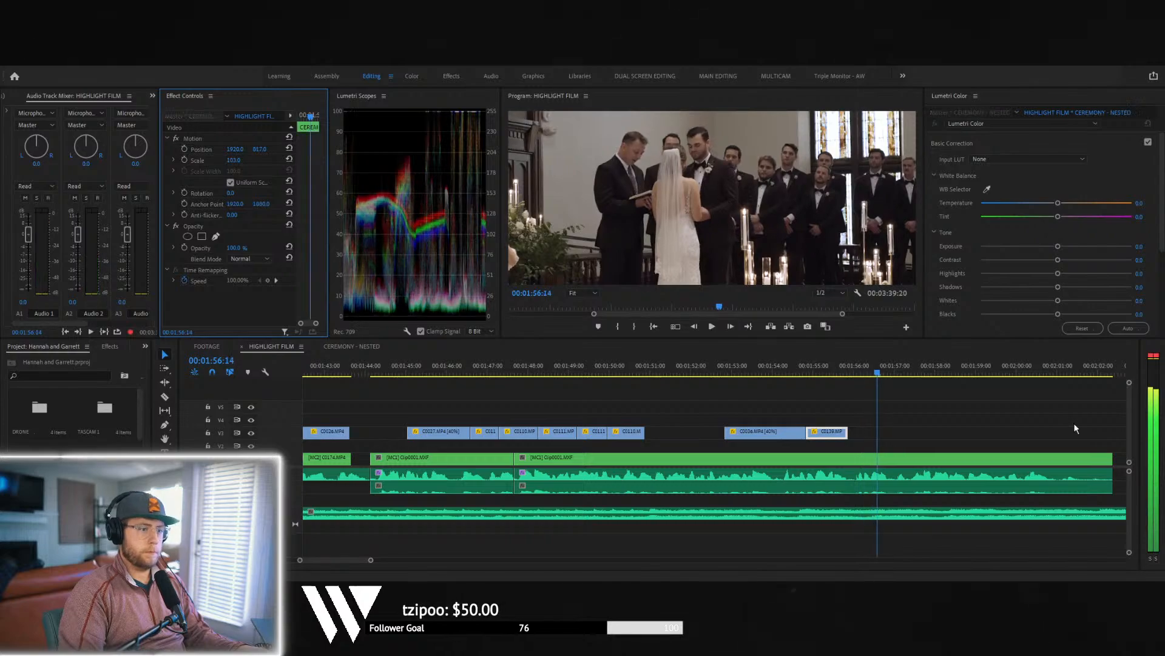
- Bring the wide groomsmen group shot C0035.MP4 from FOOTAGE into HIGHLIGHT FILM directly after C0139.MP4
{"action": "left_click", "coordinate": [1071, 459]}
{"action": "left_click", "coordinate": [351, 346]}
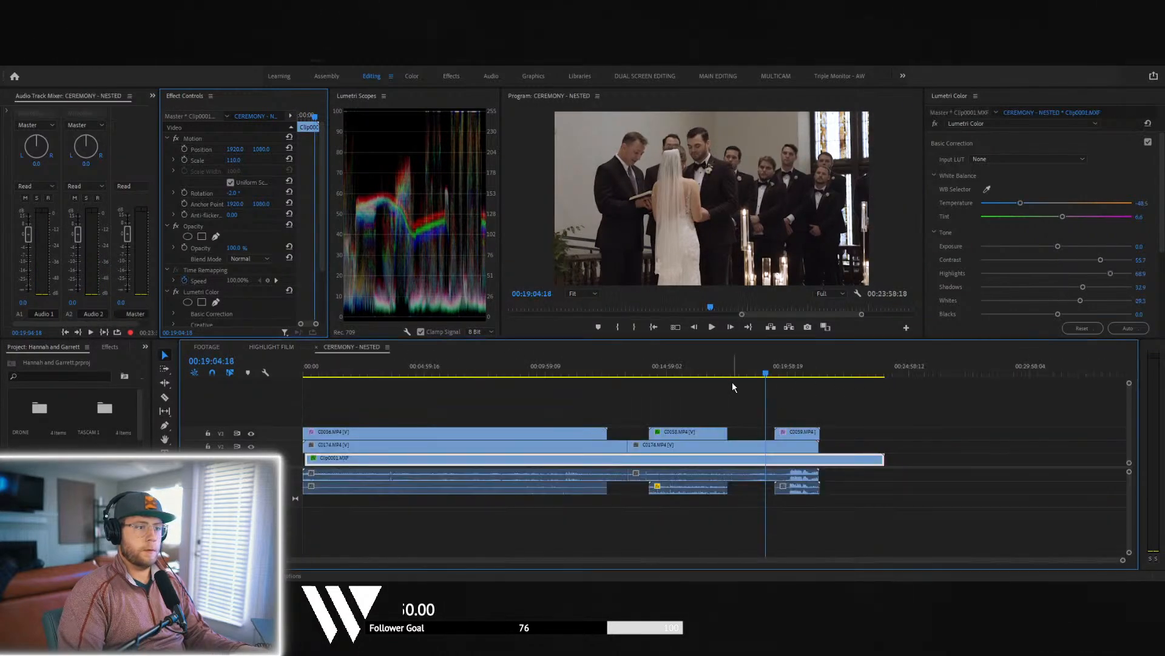
{"action": "left_click", "coordinate": [225, 347]}
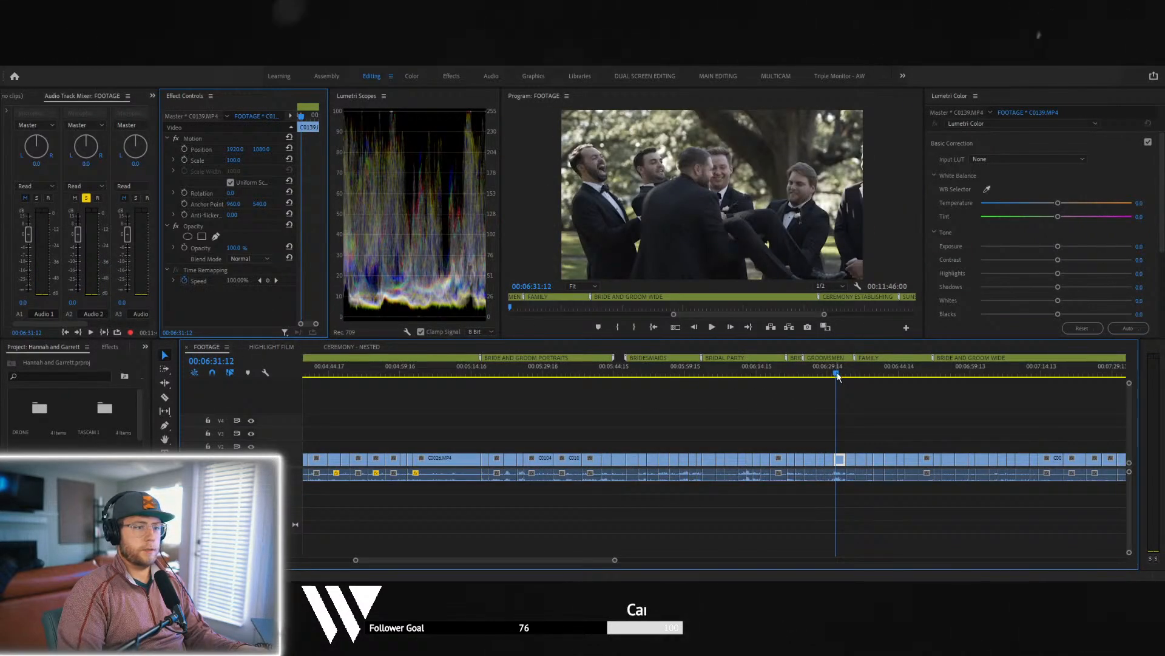
{"action": "mouse_move", "coordinate": [839, 374]}
{"action": "left_mouse_down"}
{"action": "mouse_move", "coordinate": [866, 375]}
{"action": "mouse_move", "coordinate": [847, 374]}
{"action": "left_mouse_up"}
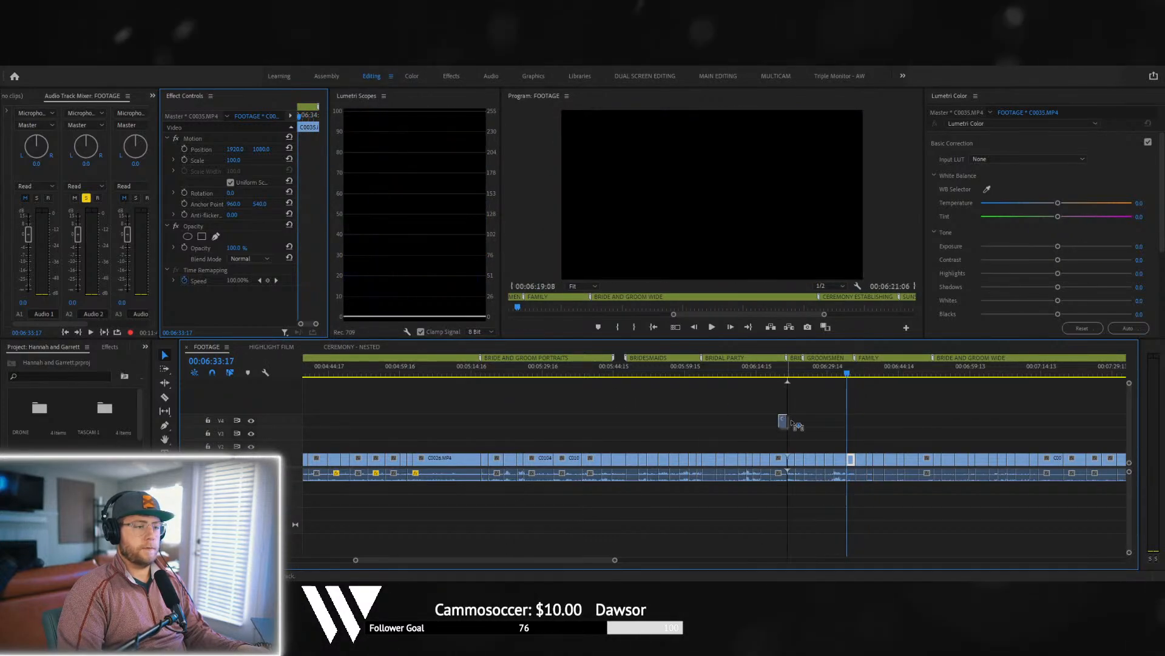
{"action": "left_click", "coordinate": [262, 348]}
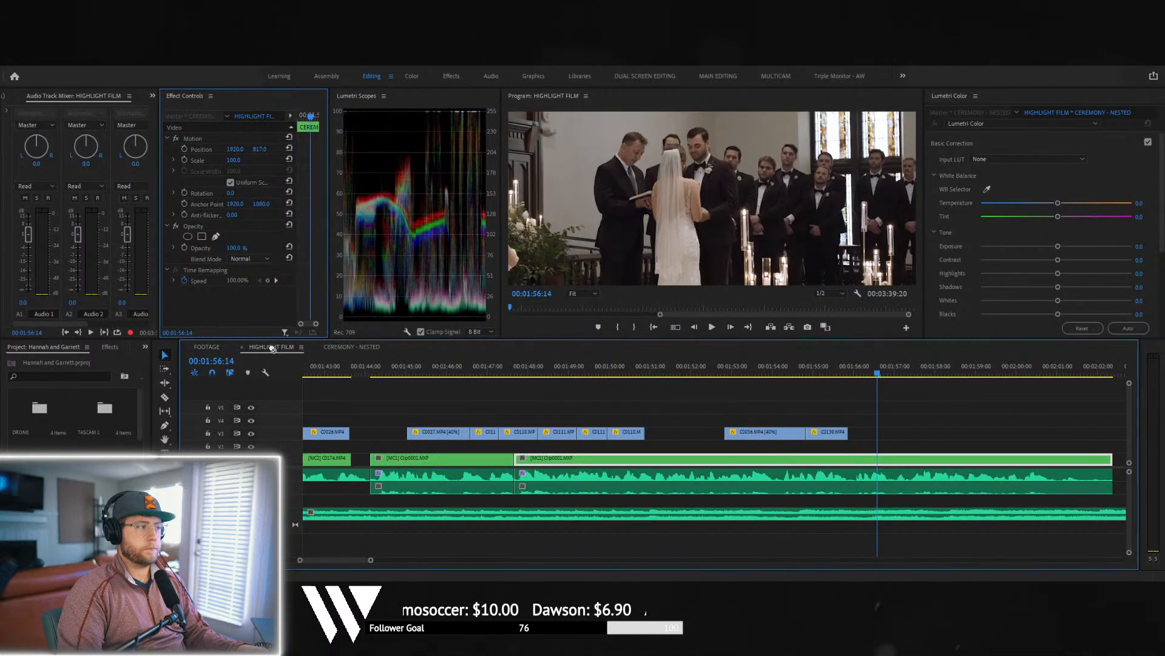
{"action": "left_click", "coordinate": [902, 434]}
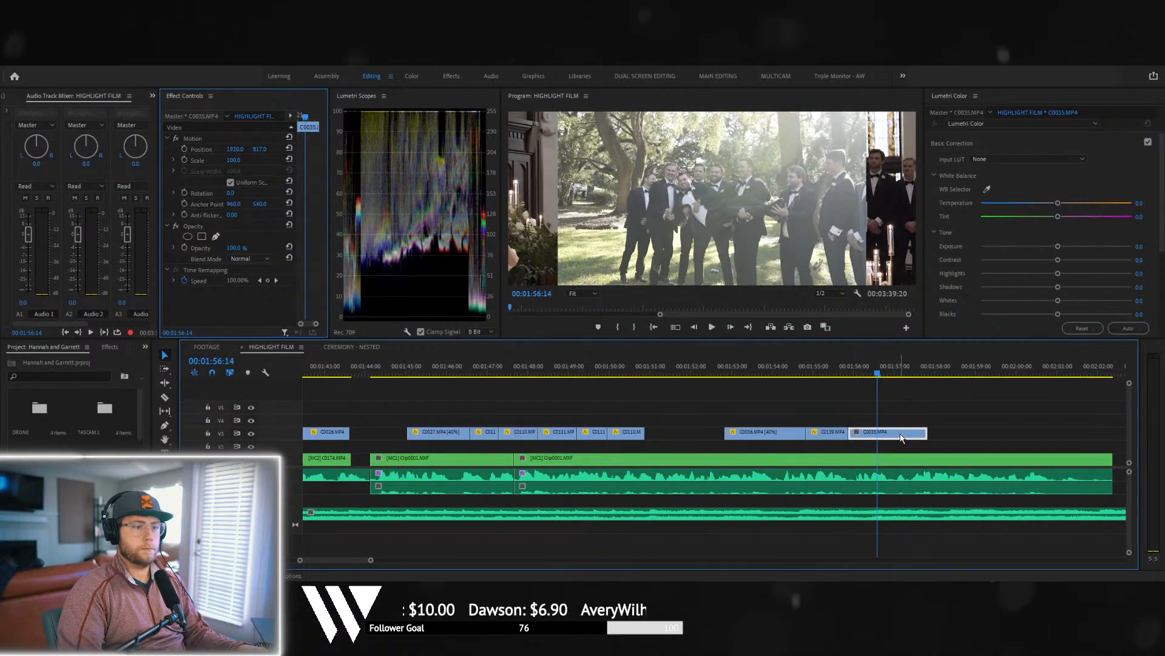
- Slow the C0035.MP4 groomsmen clip to 40% speed
{"action": "key", "text": "ctrl+r"}
{"action": "type", "text": "40"}
{"action": "key", "text": "Return"}
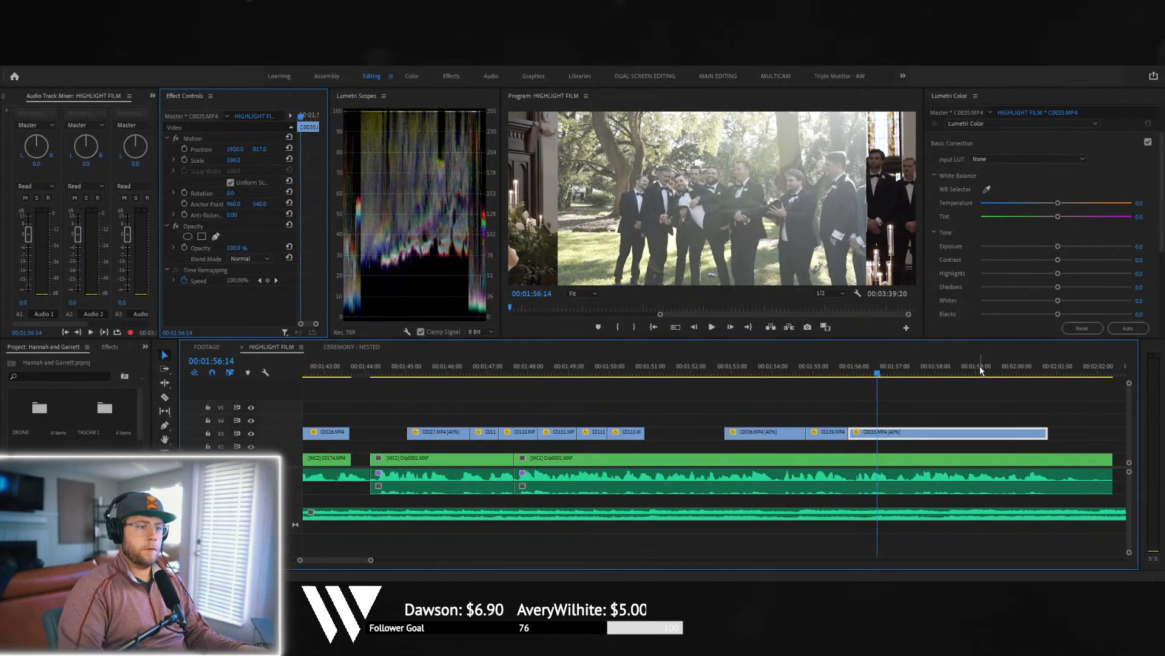
- Play the cut into C0035.MP4 and trim that clip's end to 00:01:57:12
{"action": "left_click", "coordinate": [841, 374]}
{"action": "key", "text": "space"}
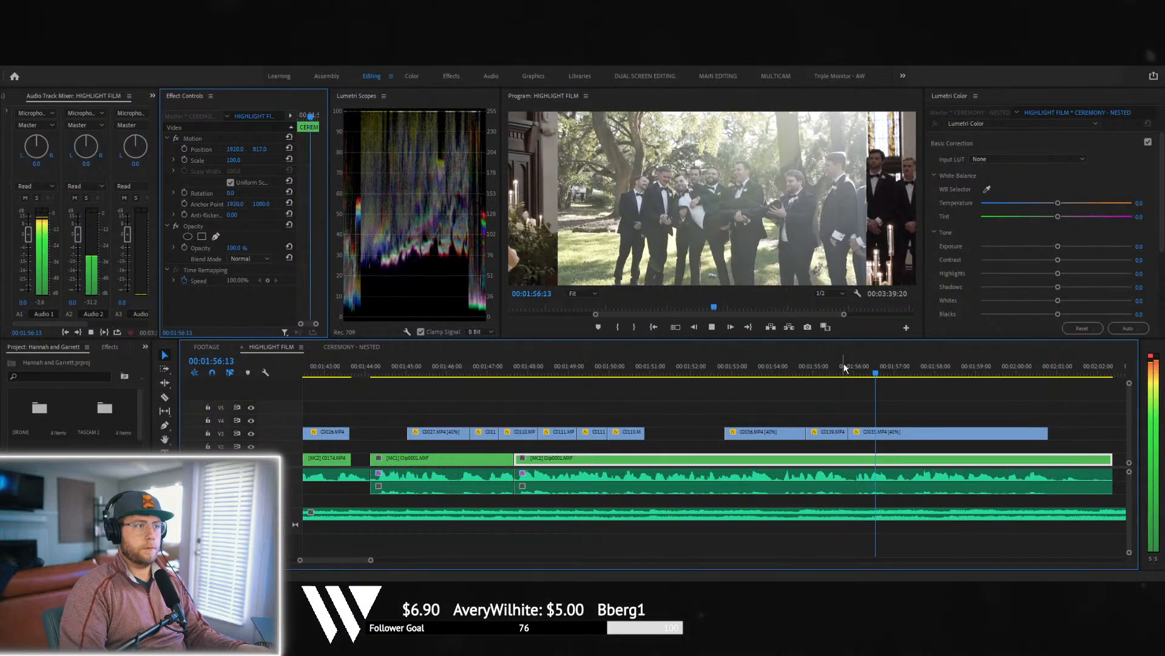
{"action": "key", "text": "space"}
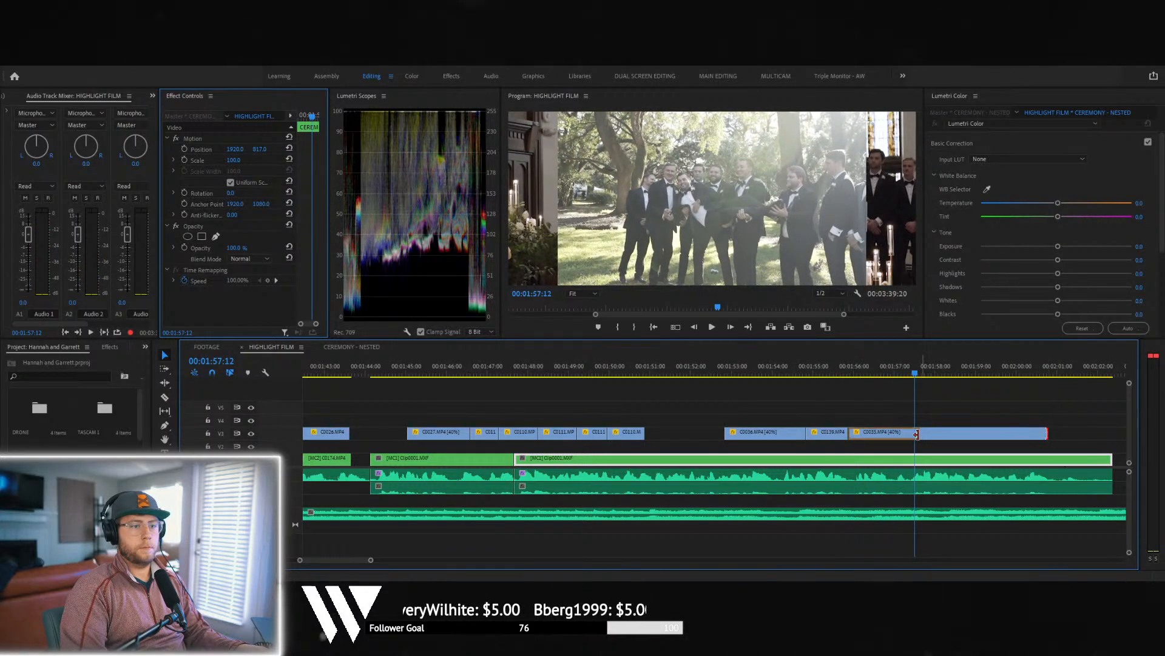
{"action": "left_click_drag", "start_coordinate": [917, 434], "coordinate": [914, 434]}
- Scale the C0035.MP4 groomsmen clip to 133 so it fills the frame, and play the result
{"action": "left_click", "coordinate": [885, 372]}
{"action": "left_click", "coordinate": [895, 448]}
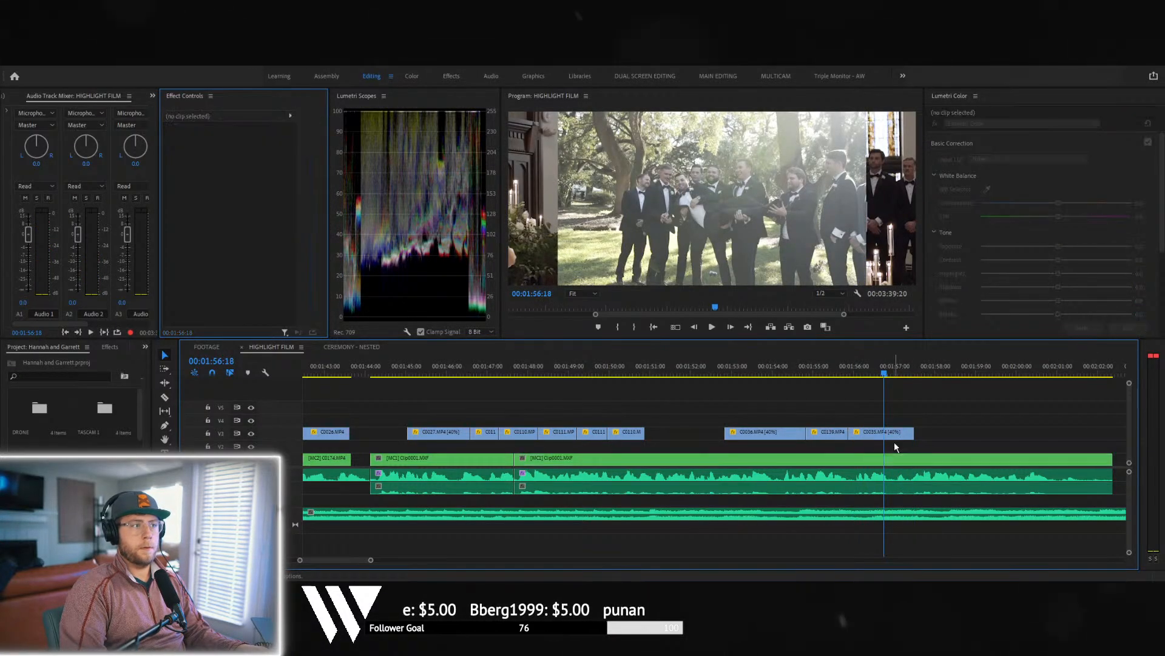
{"action": "left_click", "coordinate": [891, 432]}
{"action": "left_click", "coordinate": [239, 159]}
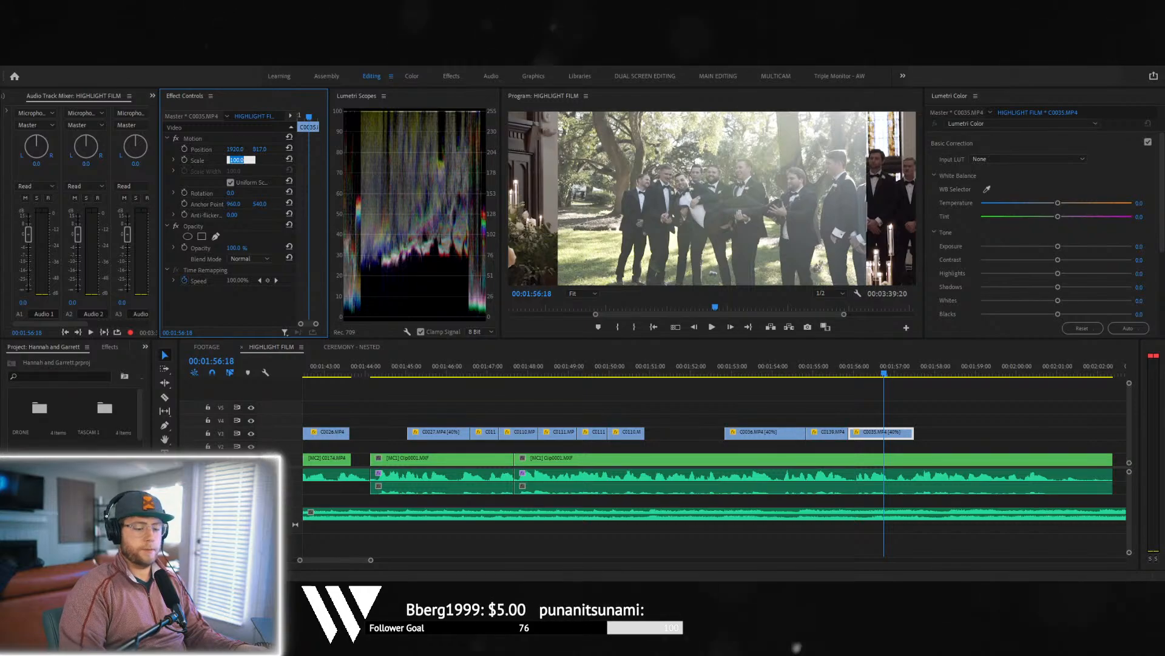
{"action": "key", "text": "Return"}
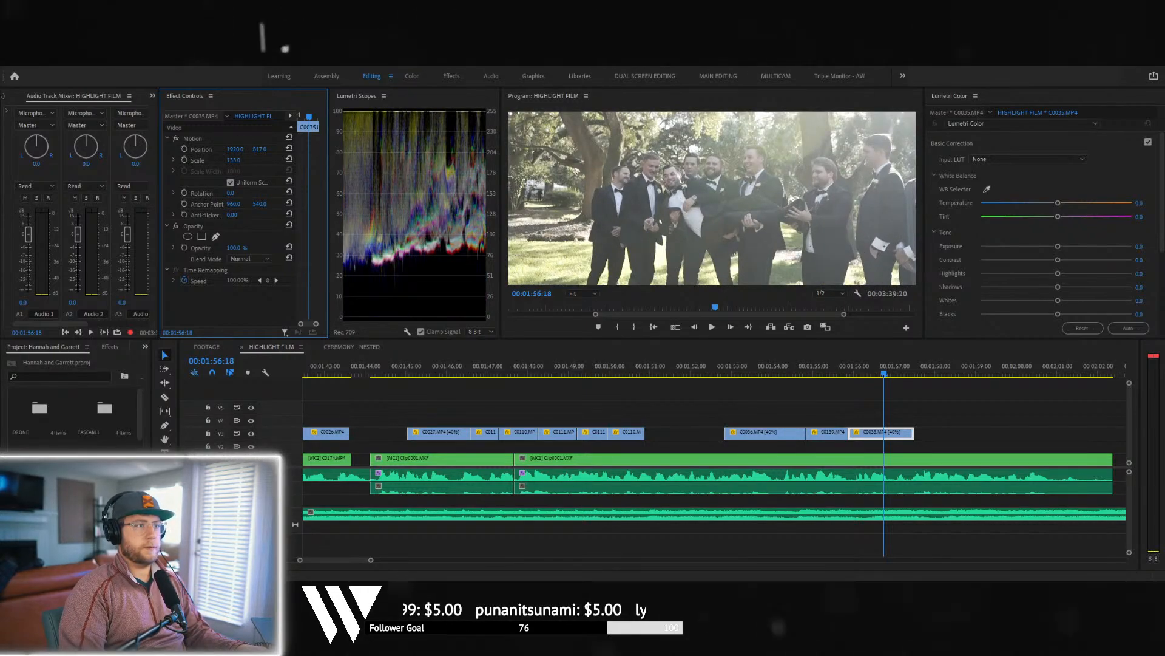
{"action": "key", "text": "space"}
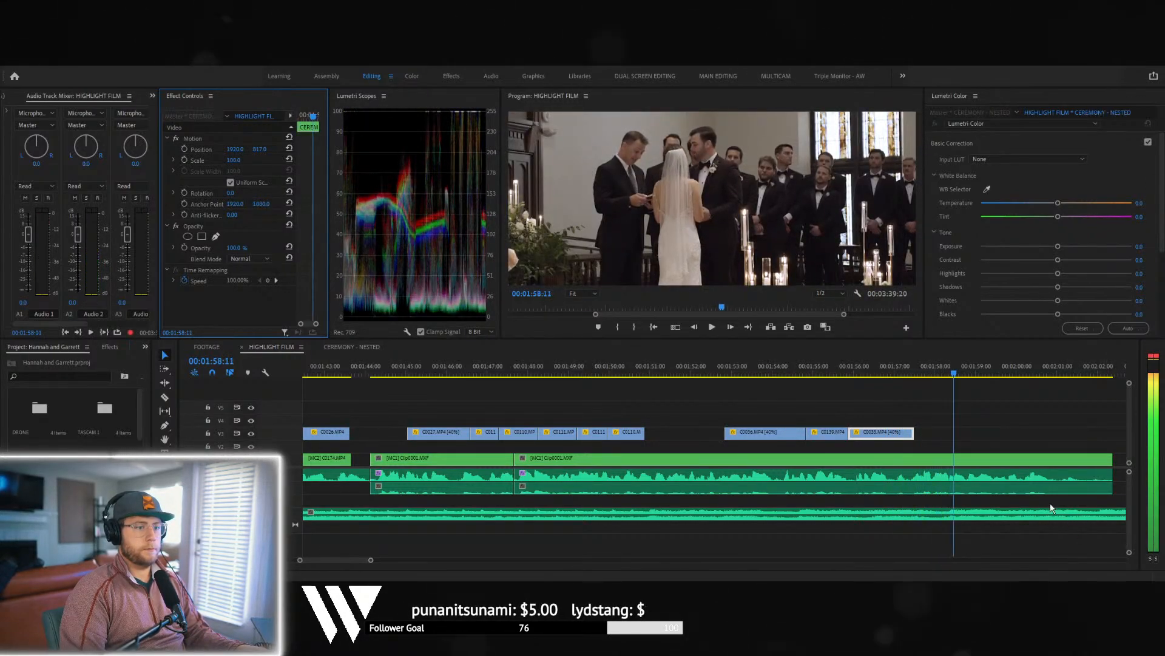
{"action": "left_click", "coordinate": [872, 372]}
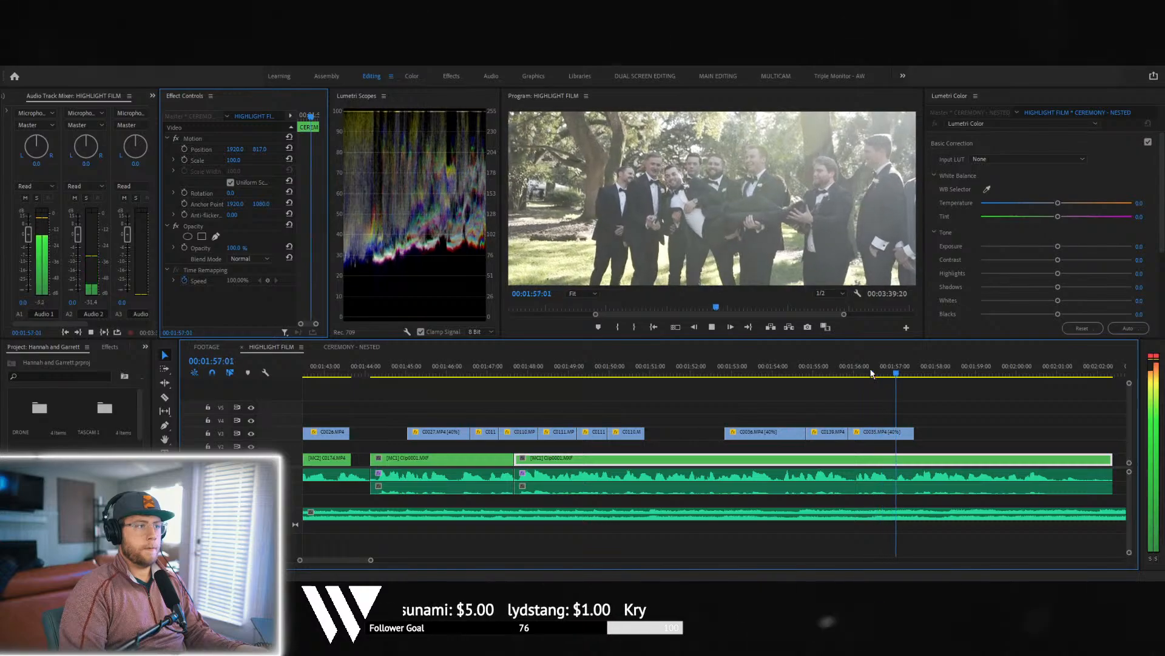
{"action": "key", "text": "space"}
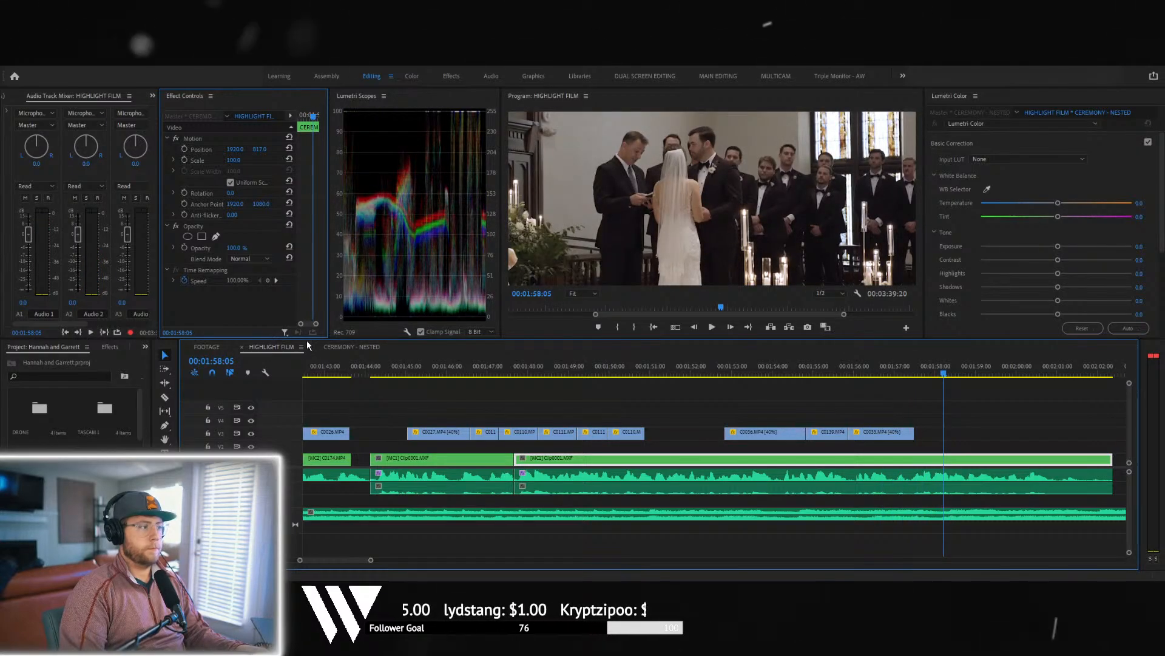
- Bring the lined-up groomsmen shot C0137.MP4 from FOOTAGE into HIGHLIGHT FILM directly after C0035.MP4
{"action": "left_click", "coordinate": [201, 346]}
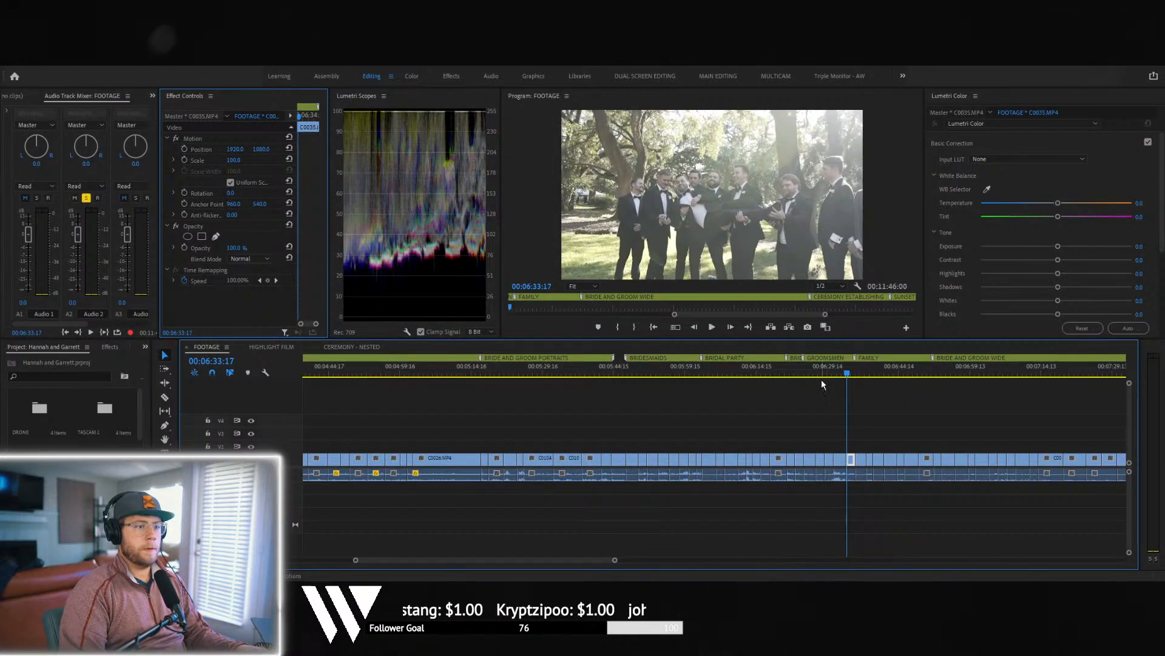
{"action": "left_click_drag", "start_coordinate": [847, 374], "coordinate": [819, 372]}
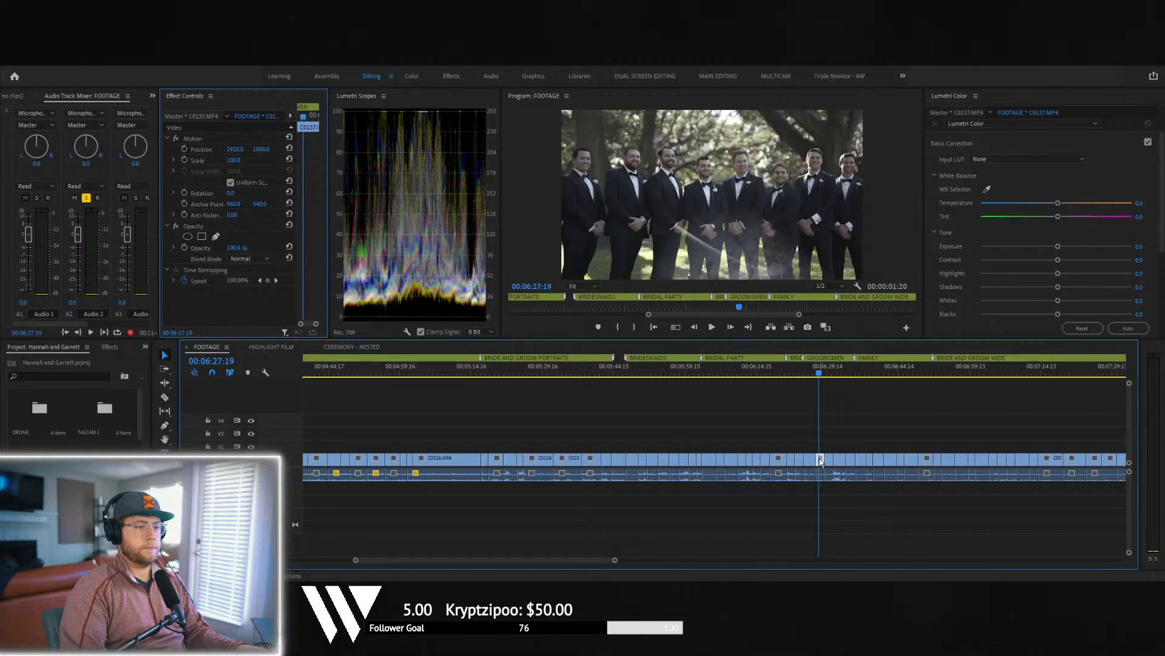
{"action": "left_click", "coordinate": [283, 348]}
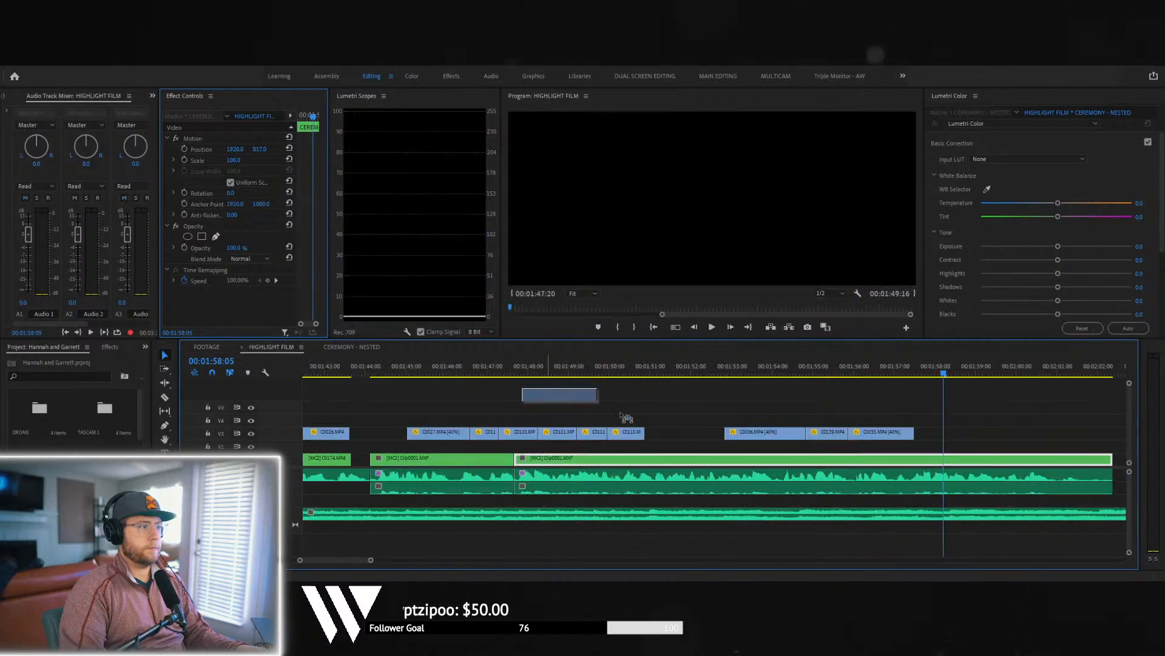
{"action": "left_click", "coordinate": [955, 434]}
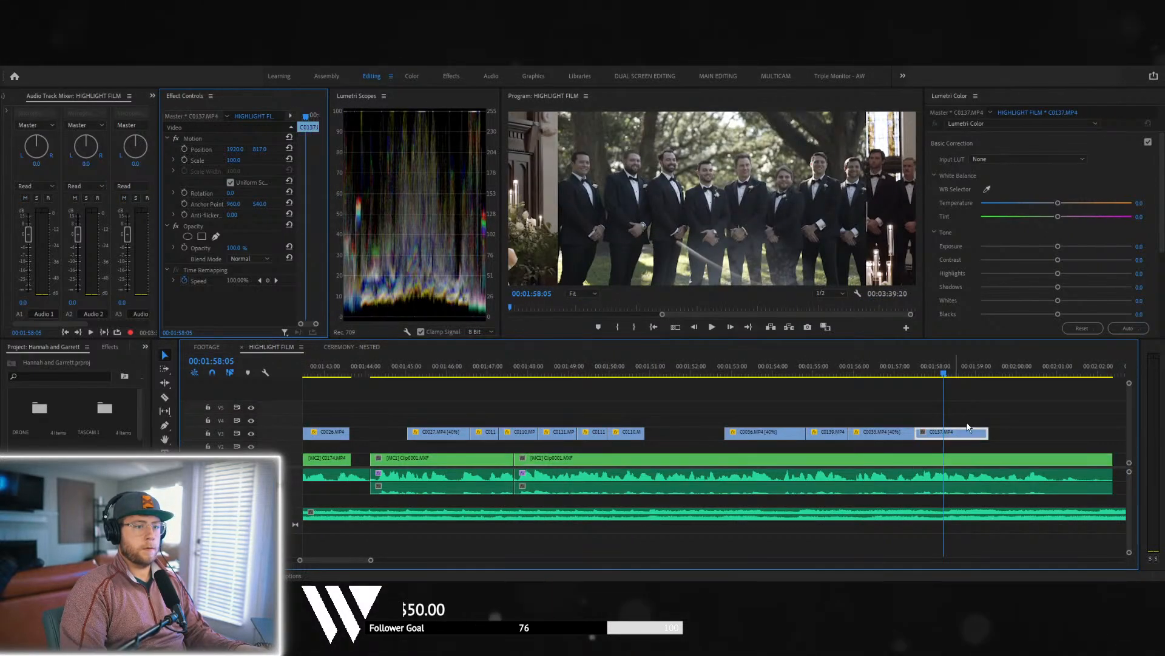
- Slow the C0137.MP4 groomsmen clip to 40% speed
{"action": "key", "text": "ctrl+r"}
{"action": "type", "text": "40"}
{"action": "key", "text": "Return"}
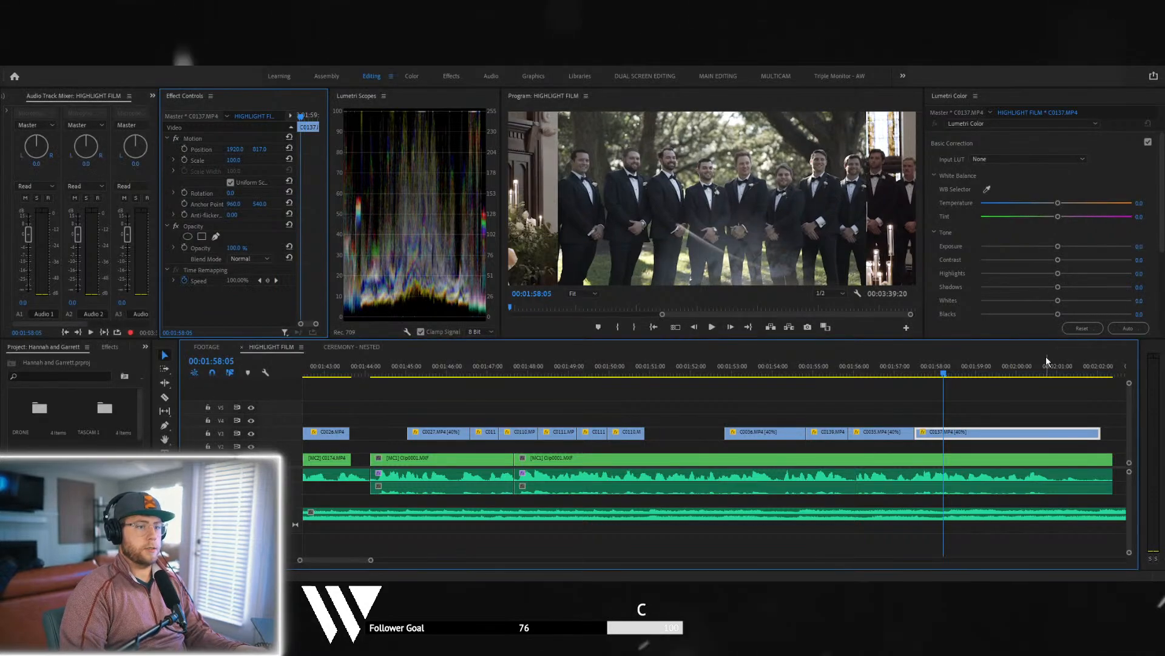
- Play the cut into C0137.MP4, shorten that clip's end to about 00:01:58 and play on
{"action": "left_click", "coordinate": [908, 371]}
{"action": "key", "text": "space"}
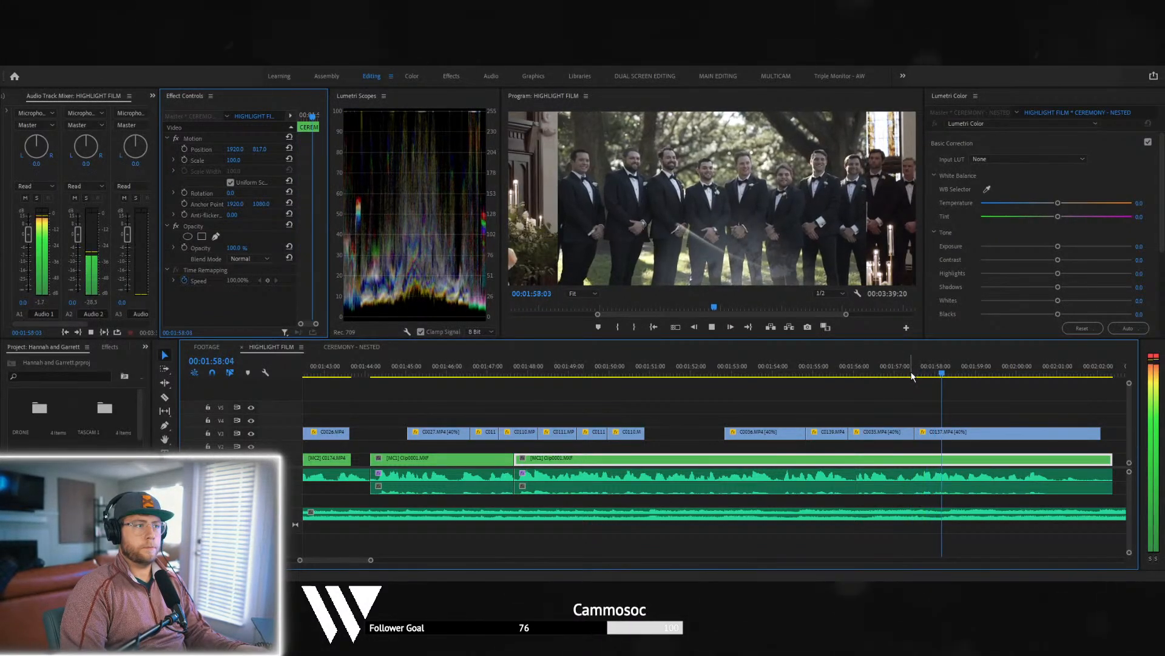
{"action": "left_click", "coordinate": [910, 370]}
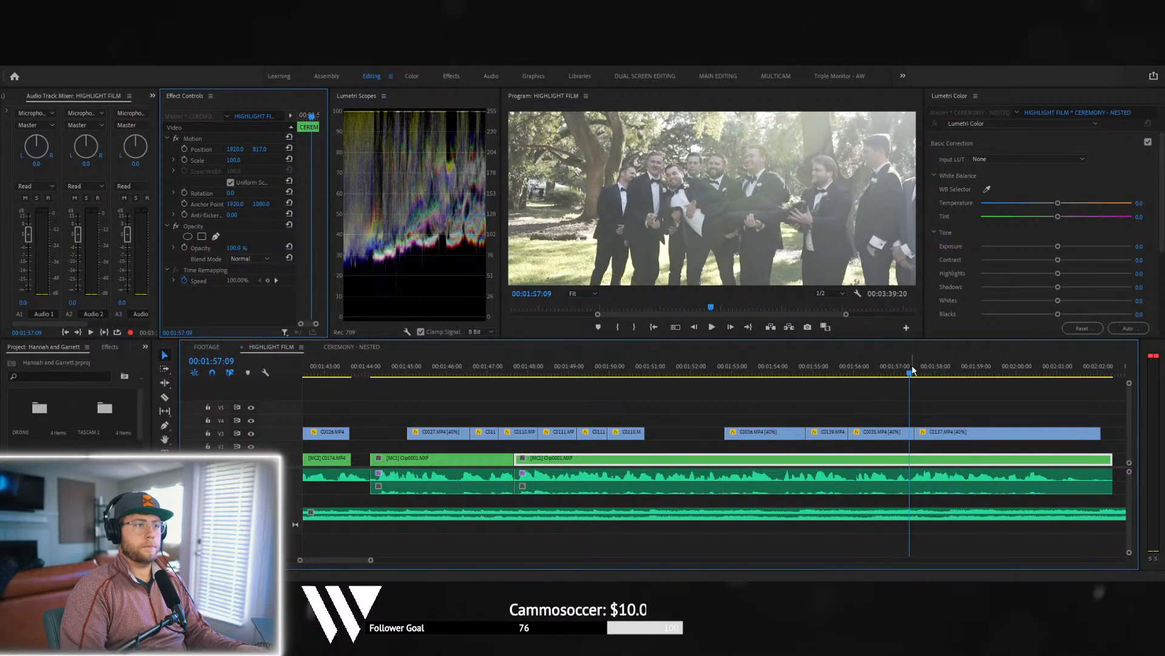
{"action": "key", "text": "space"}
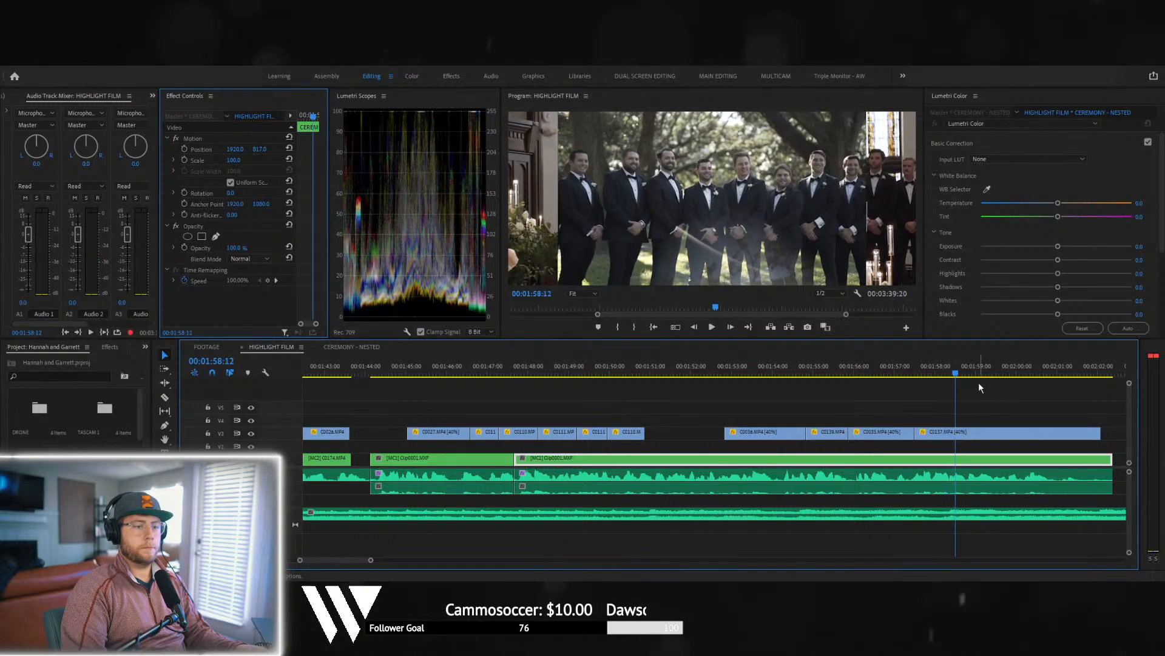
{"action": "key", "text": "space"}
{"action": "left_click_drag", "start_coordinate": [1100, 432], "coordinate": [951, 432]}
{"action": "key", "text": "space"}
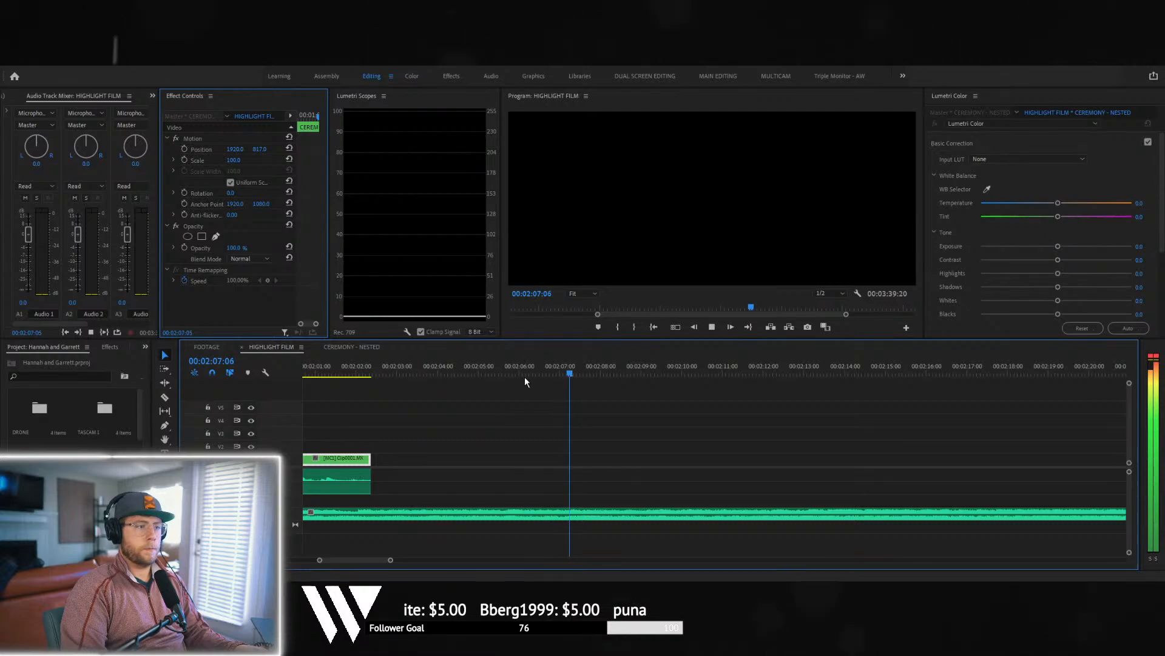
- Review the C0137.MP4 cut again, scale the clip to 133 and set its vertical position to 893
{"action": "left_click_drag", "start_coordinate": [392, 562], "coordinate": [516, 559]}
{"action": "key", "text": "space"}
{"action": "left_click", "coordinate": [633, 376]}
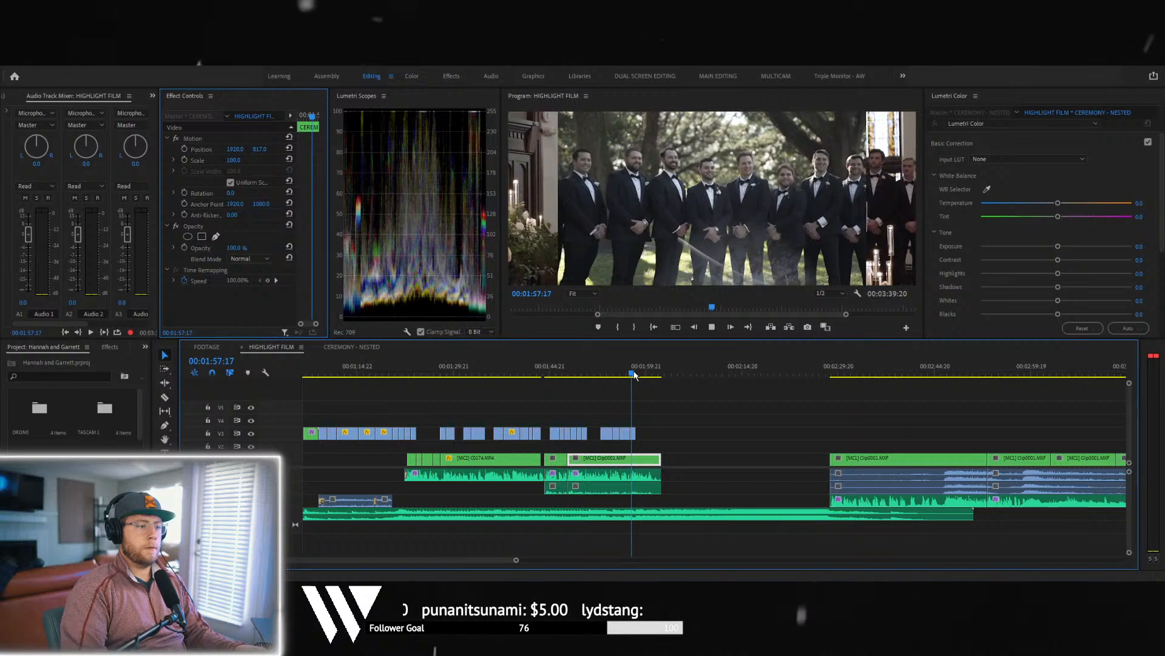
{"action": "key", "text": "space"}
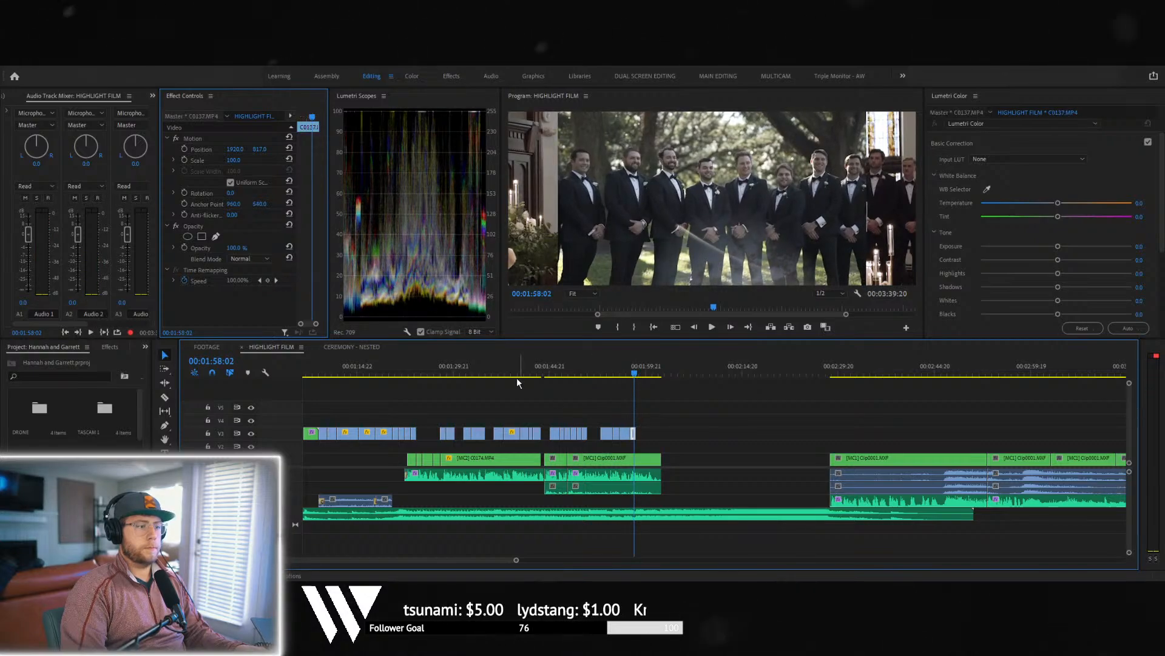
{"action": "left_click", "coordinate": [235, 159]}
{"action": "type", "text": "133"}
{"action": "key", "text": "Return"}
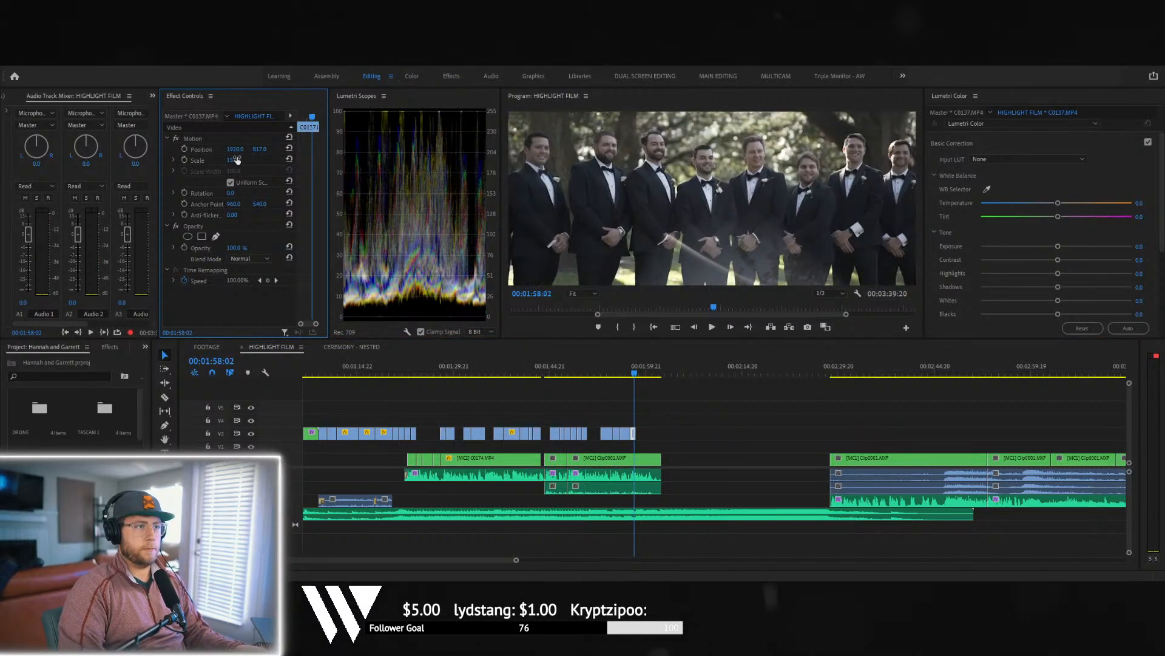
{"action": "mouse_move", "coordinate": [255, 149]}
{"action": "left_mouse_down"}
{"action": "mouse_move", "coordinate": [296, 155]}
{"action": "mouse_move", "coordinate": [251, 163]}
{"action": "left_mouse_up"}
- Animate the scale of C0137.MP4 with keyframes so it grows from 133 to 140 by the clip's end, and play it
{"action": "left_click", "coordinate": [184, 160]}
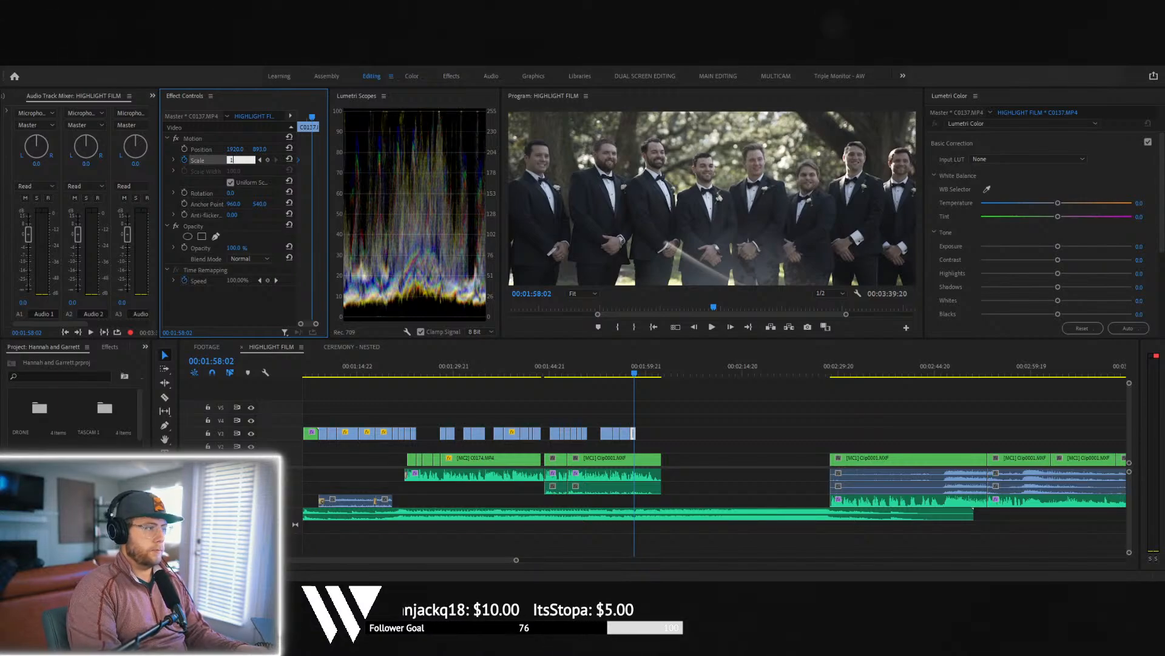
{"action": "type", "text": "140"}
{"action": "key", "text": "Return"}
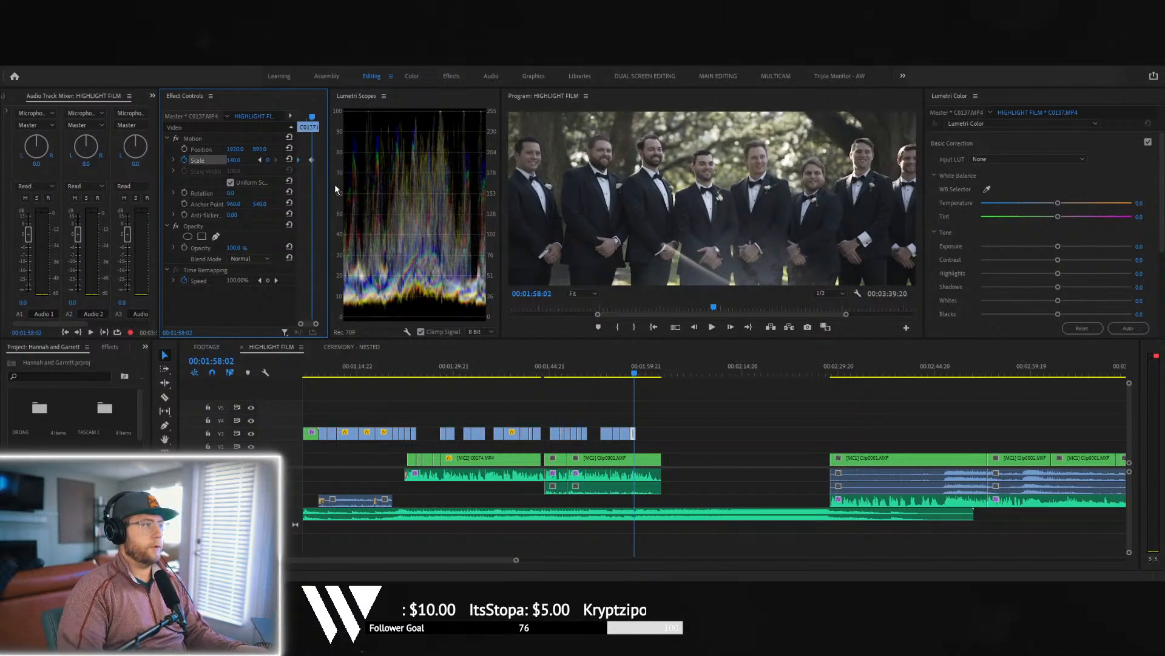
{"action": "key", "text": "space"}
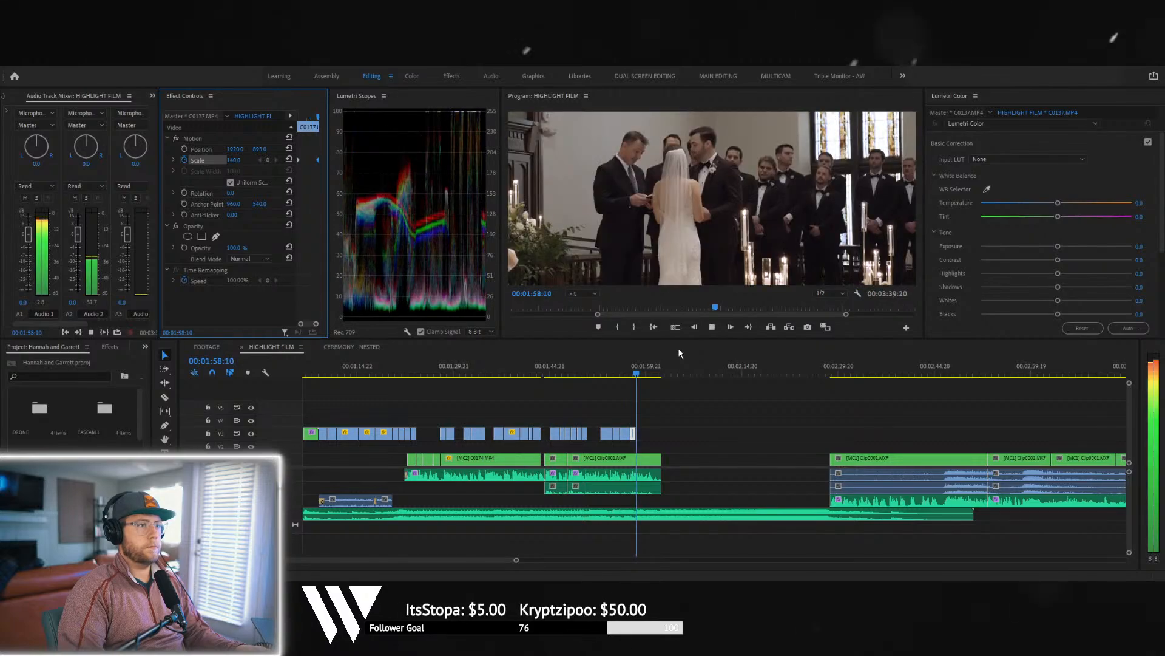
{"action": "key", "text": "space"}
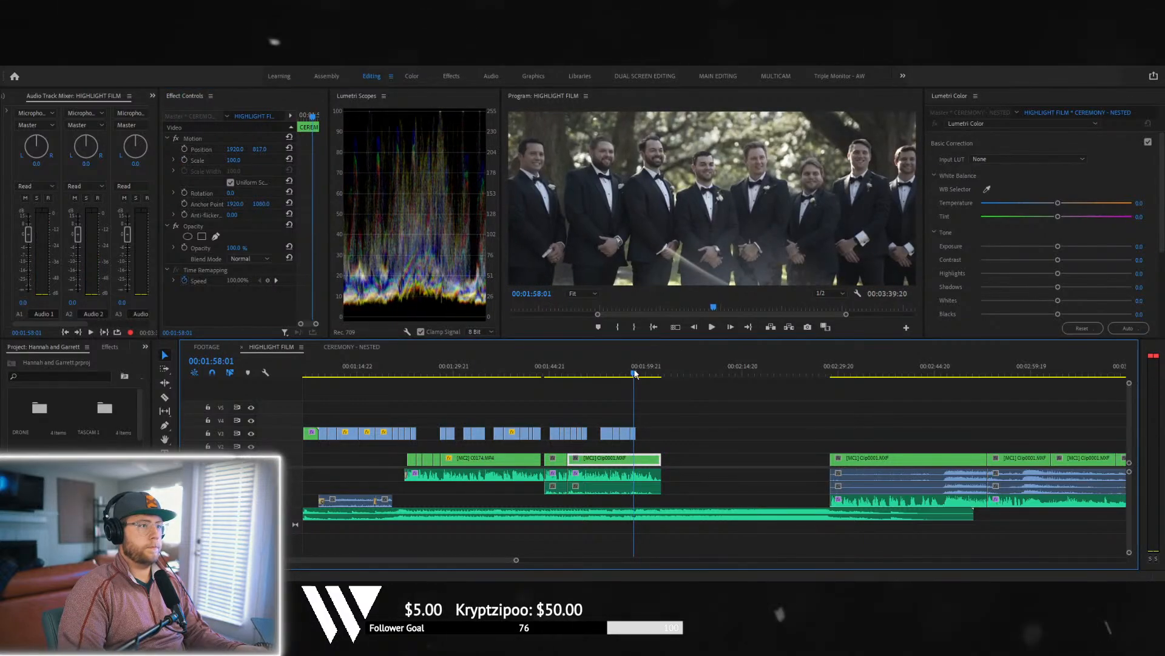
- Shift the C0137.MP4 picture further down in the frame, to a vertical position of about 911, and play the result
{"action": "left_click", "coordinate": [256, 148]}
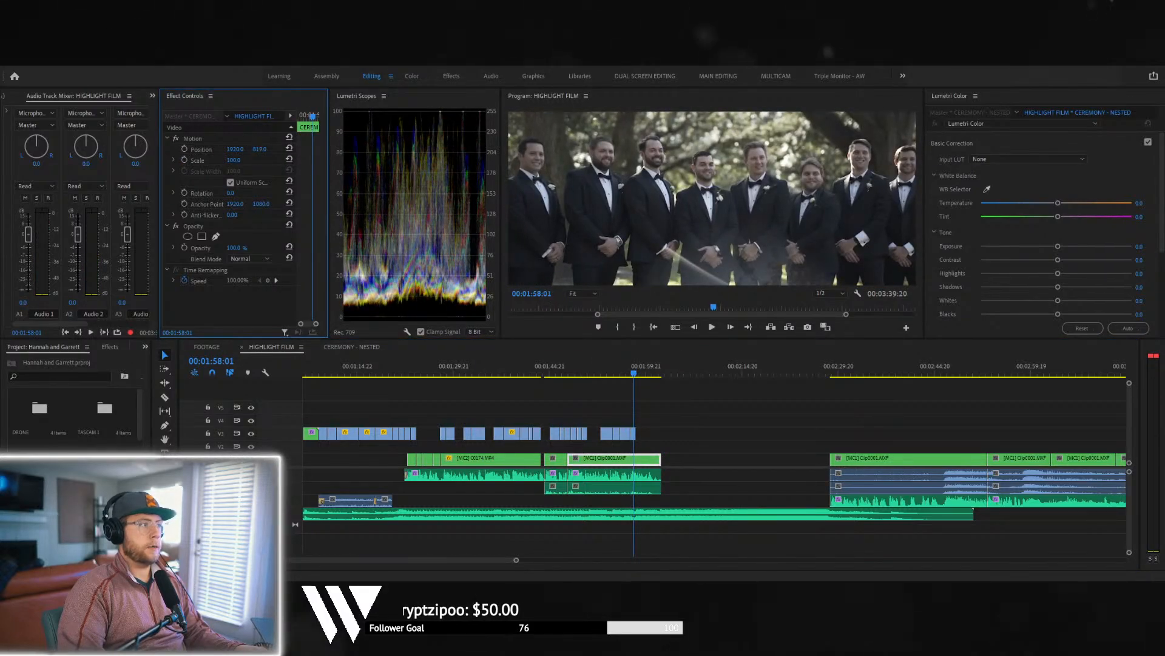
{"action": "left_click_drag", "start_coordinate": [259, 148], "coordinate": [337, 149]}
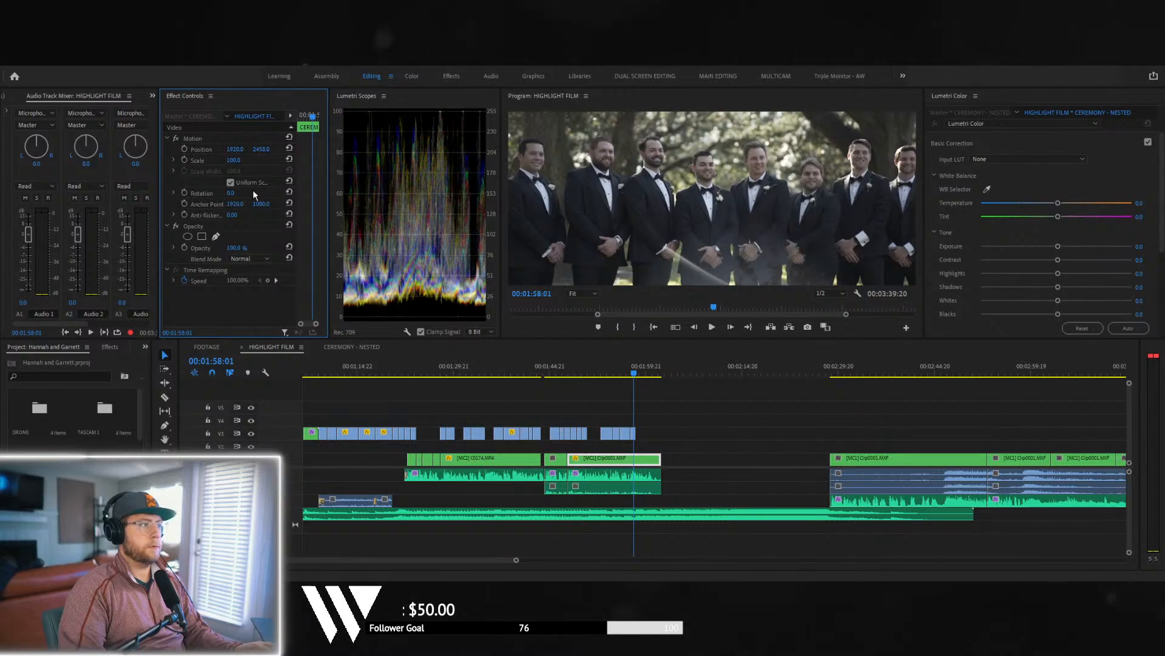
{"action": "left_click", "coordinate": [629, 433]}
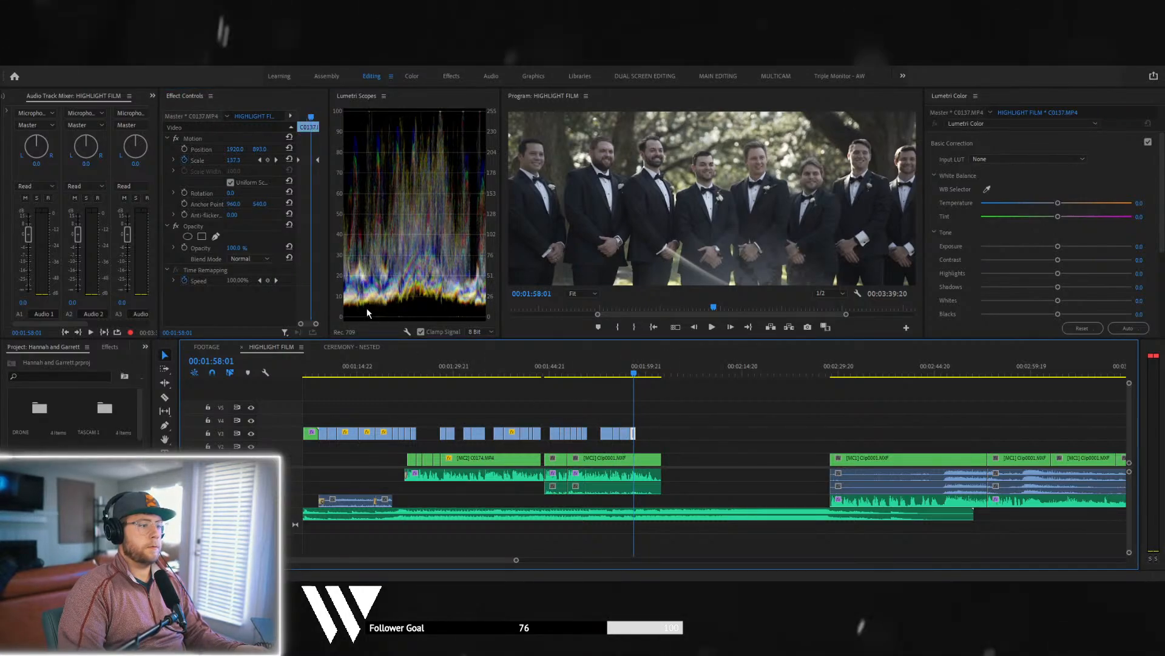
{"action": "left_click_drag", "start_coordinate": [259, 149], "coordinate": [288, 148]}
{"action": "key", "text": "space"}
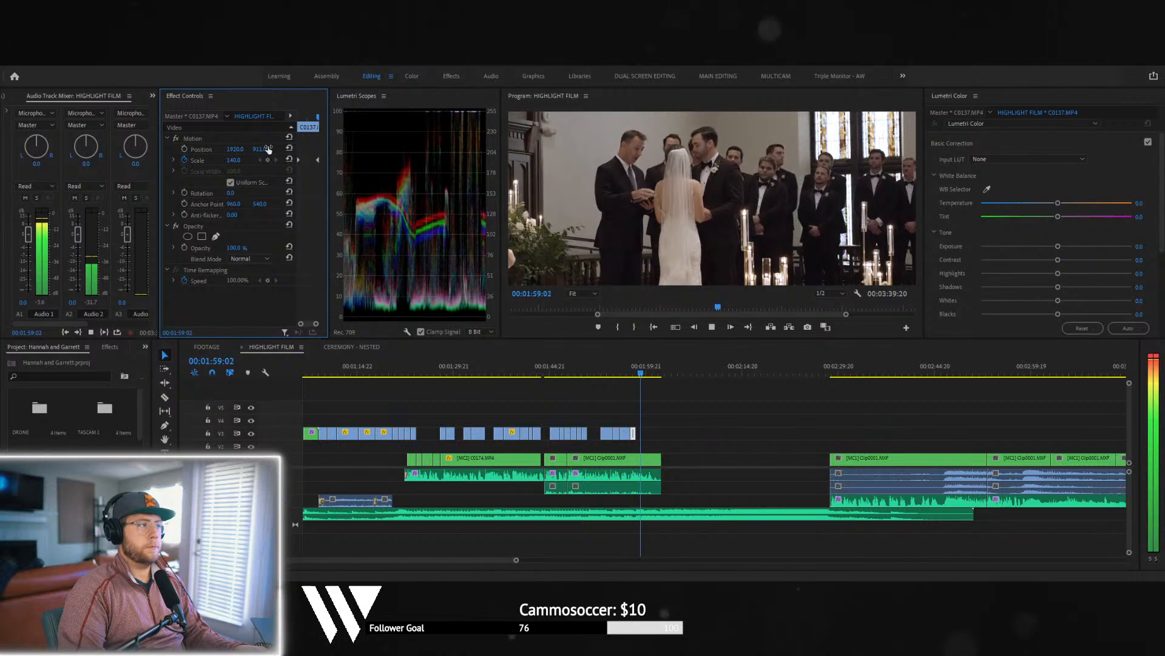
{"action": "key", "text": "space"}
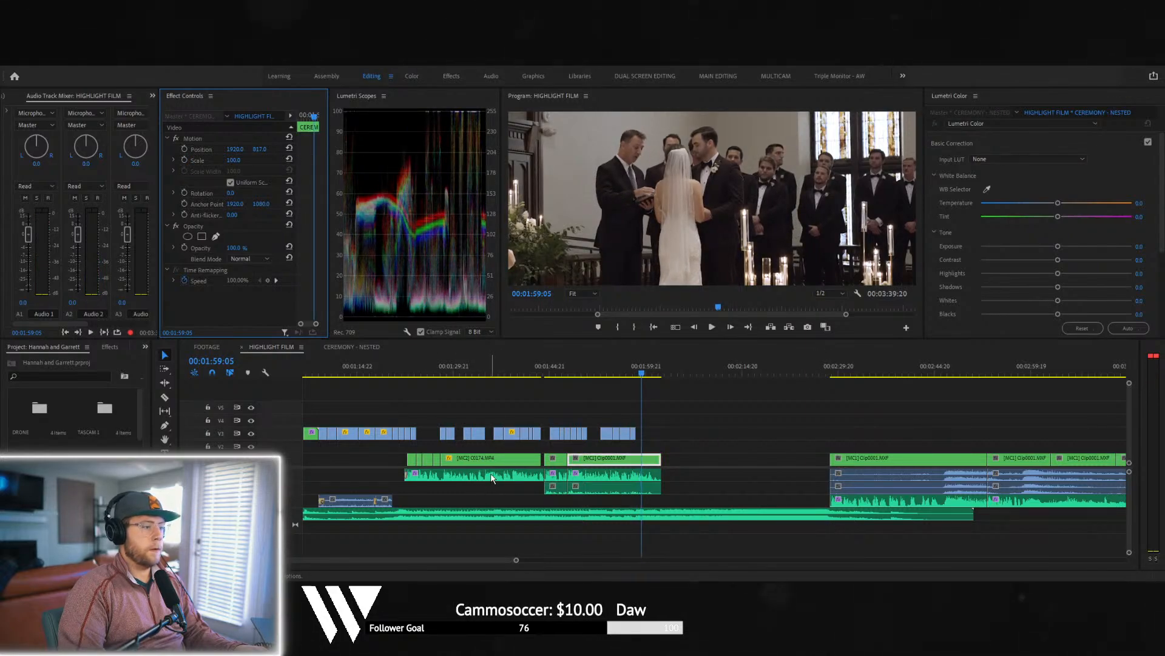
- Play the highlight film from about 00:01:27 and review the cuts between the couple's portraits and the ceremony up to about 00:01:37
{"action": "left_click", "coordinate": [431, 365]}
{"action": "key", "text": "space"}
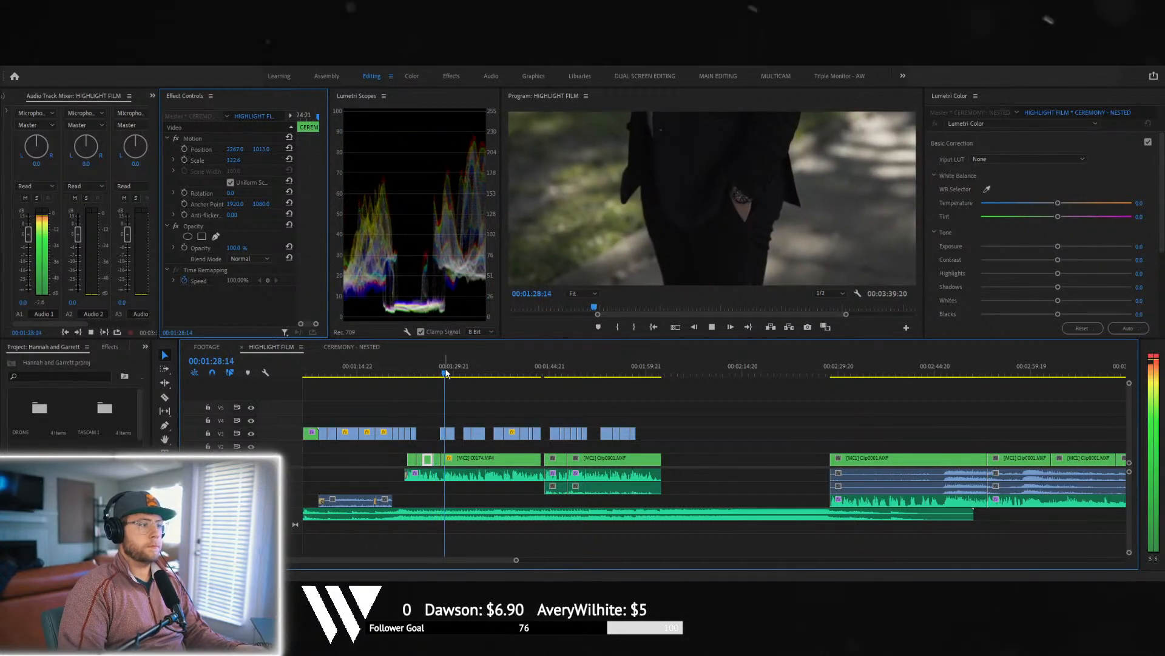
{"action": "key", "text": "space"}
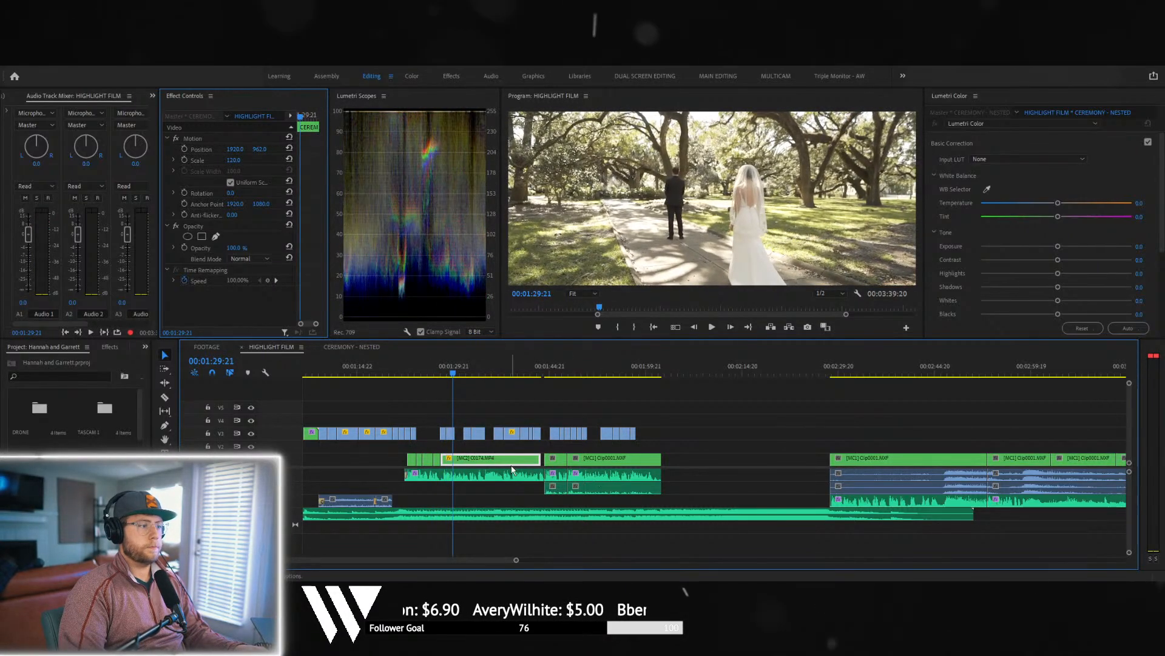
{"action": "key", "text": "space"}
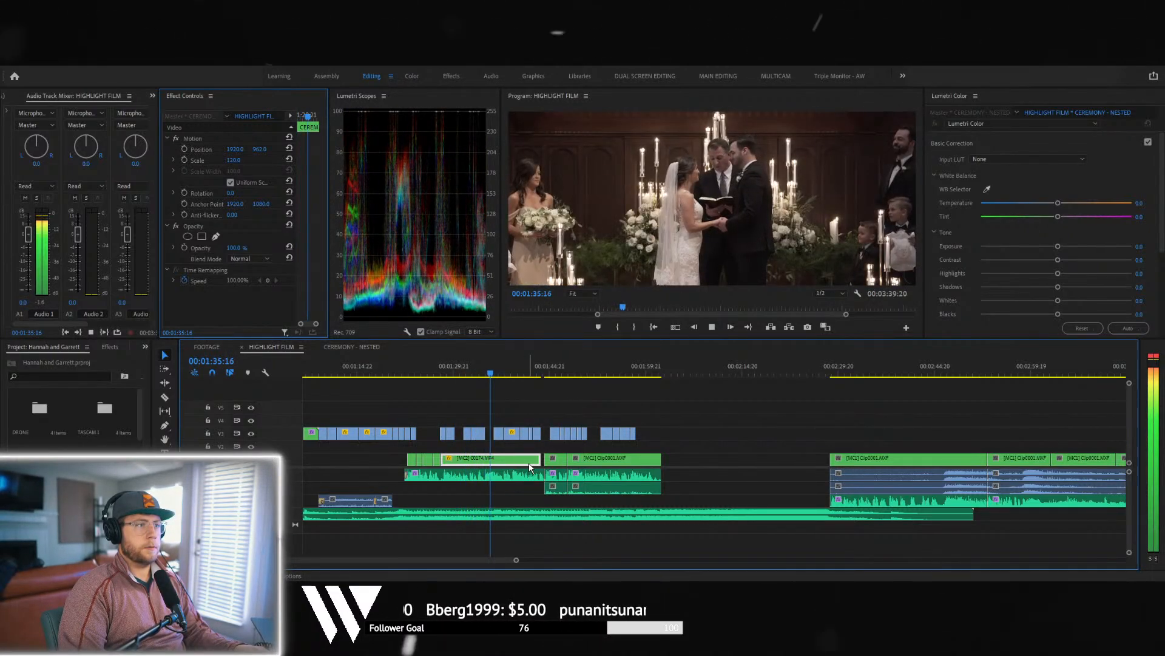
{"action": "key", "text": "space"}
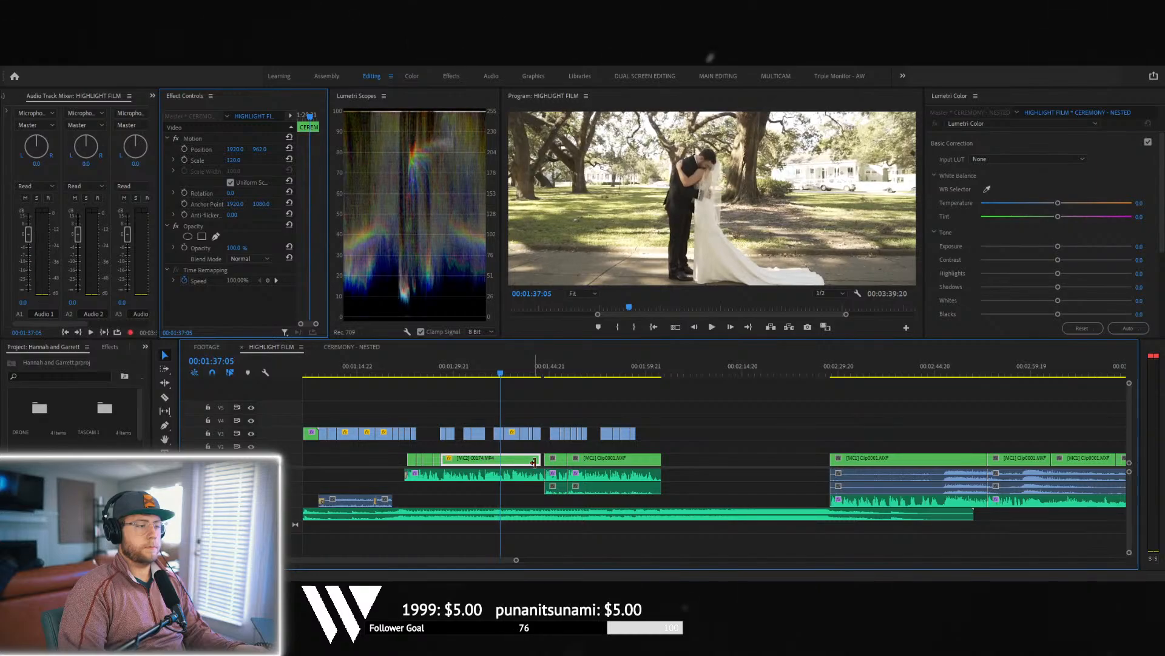
{"action": "key", "text": "space"}
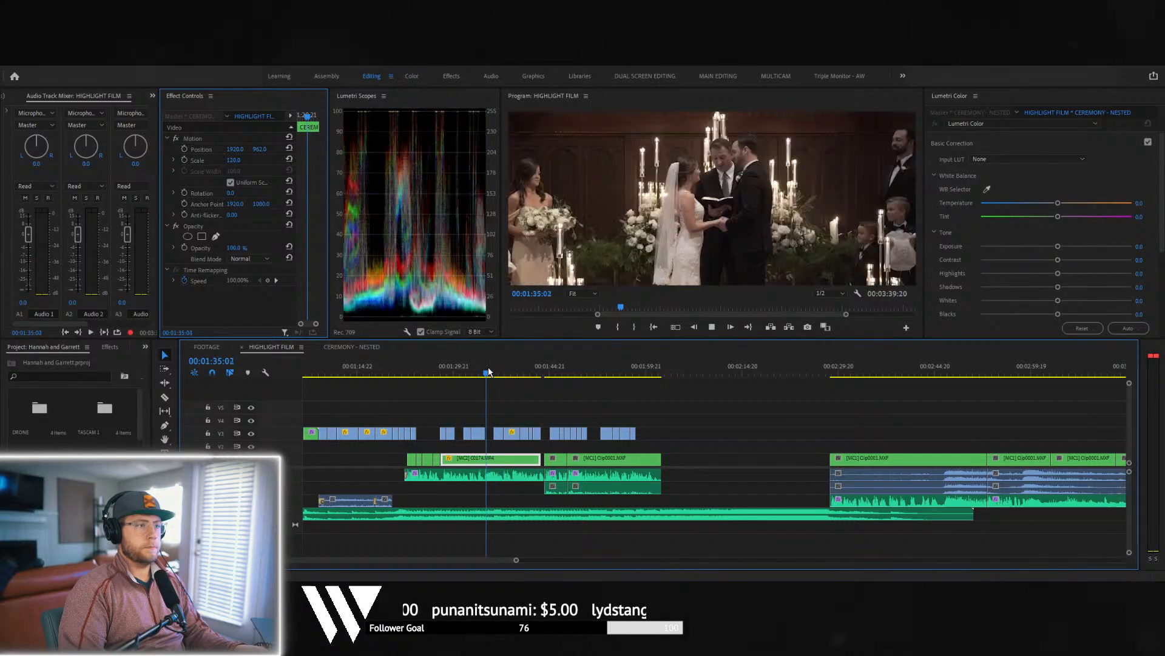
{"action": "key", "text": "space"}
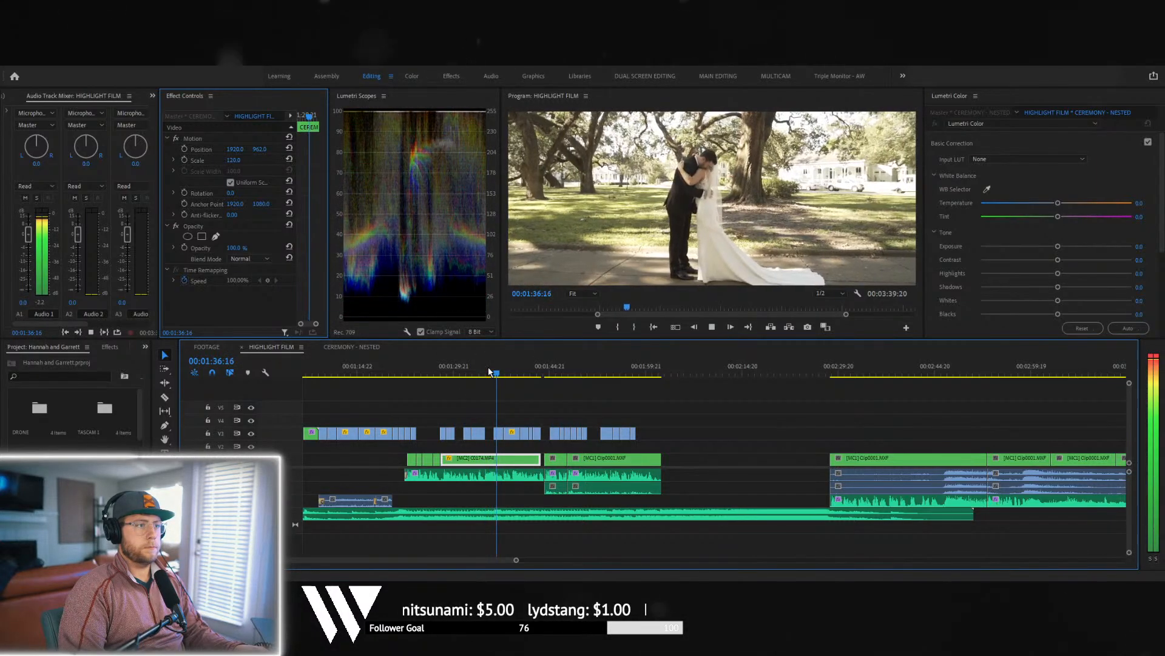
{"action": "left_click", "coordinate": [491, 367]}
{"action": "key", "text": "space"}
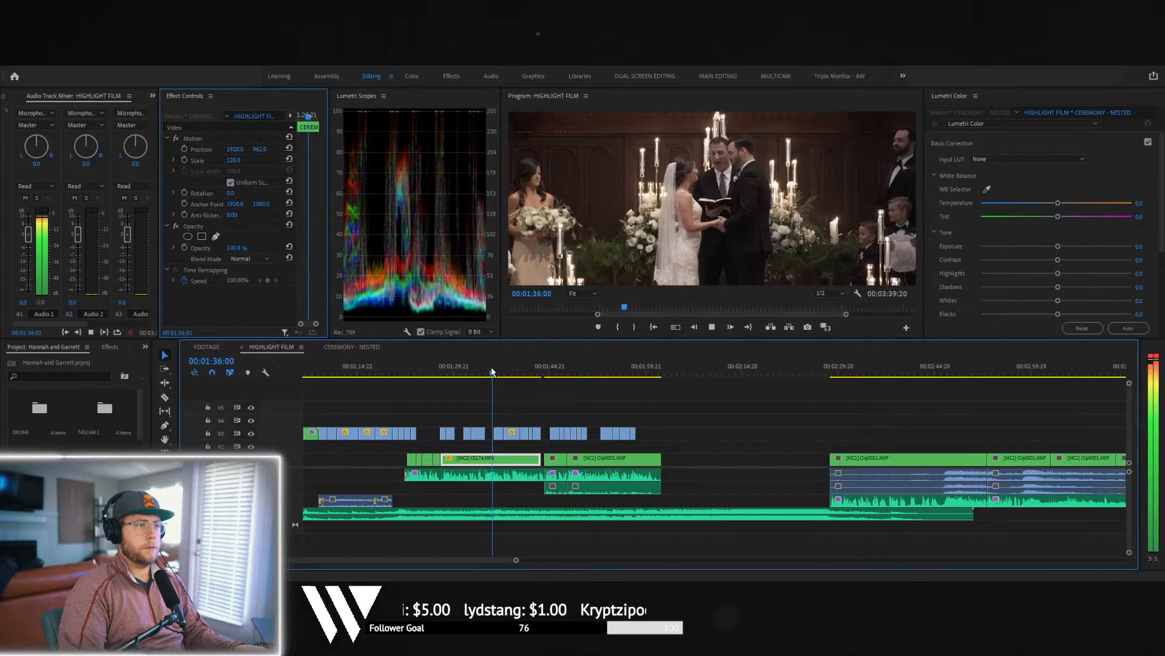
{"action": "key", "text": "space"}
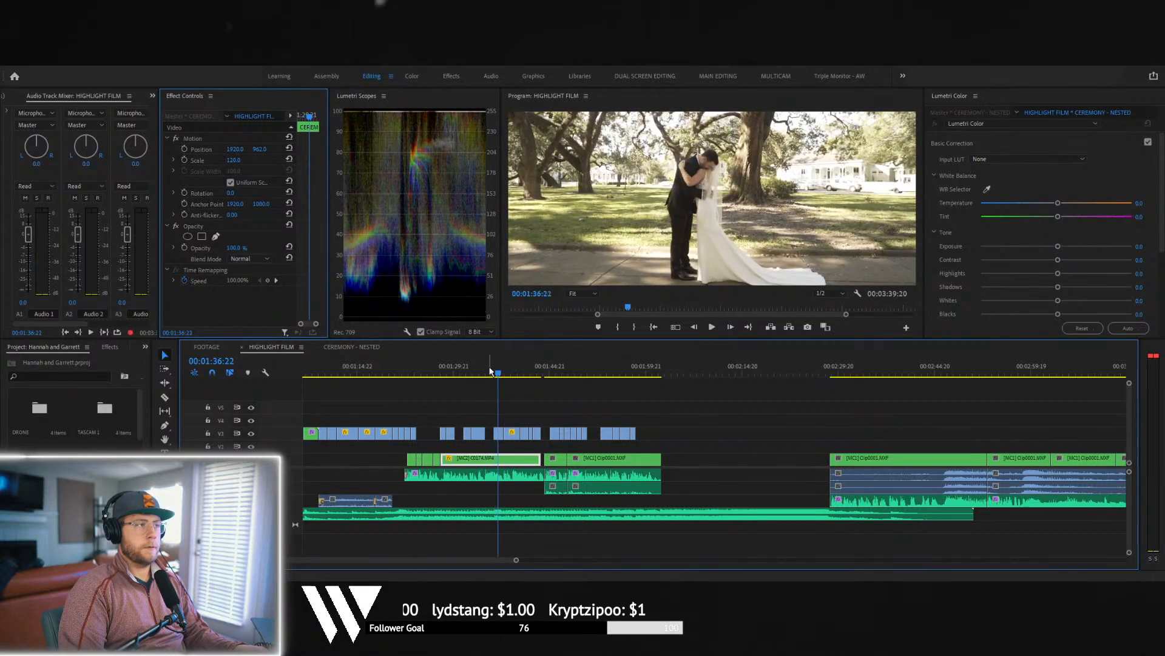
- Open the CEREMONY - NESTED sequence, select the second C0174.MP4 clip and play the sequence briefly from about 00:15:57
{"action": "left_click", "coordinate": [363, 347]}
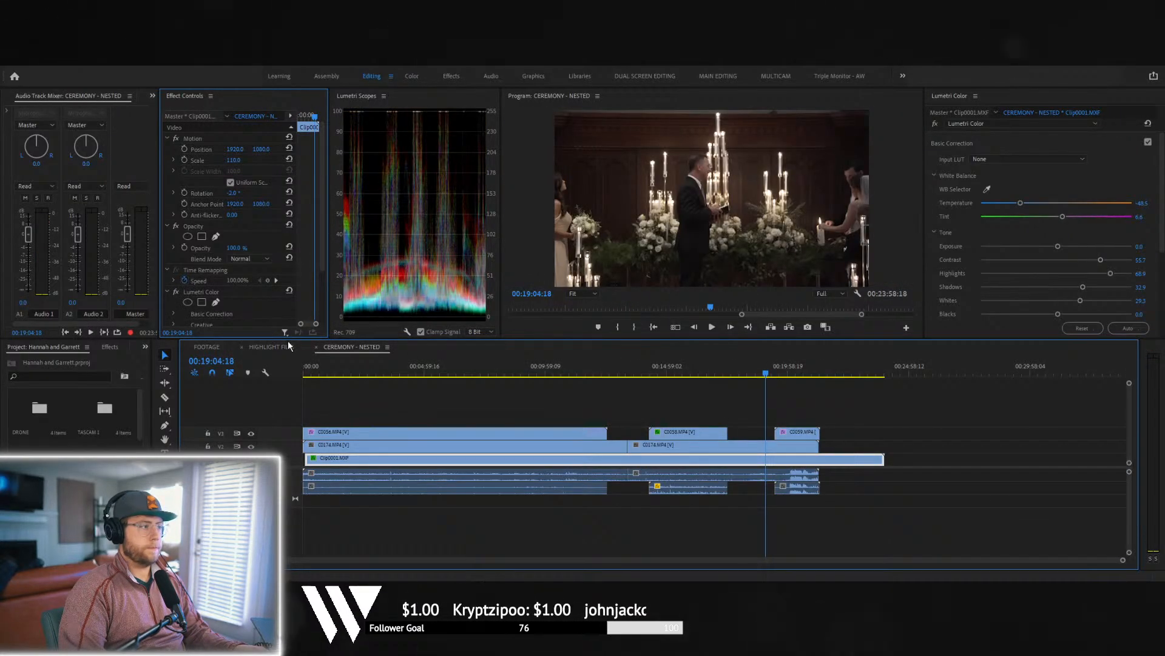
{"action": "left_click", "coordinate": [288, 346]}
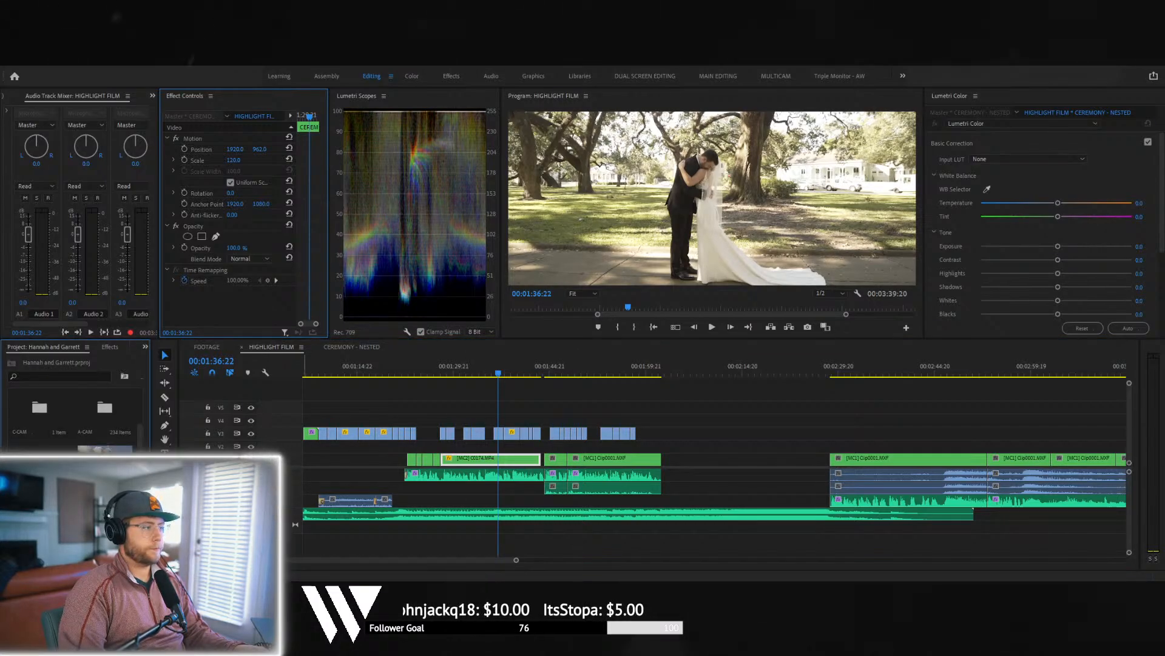
{"action": "key", "text": "shift+3"}
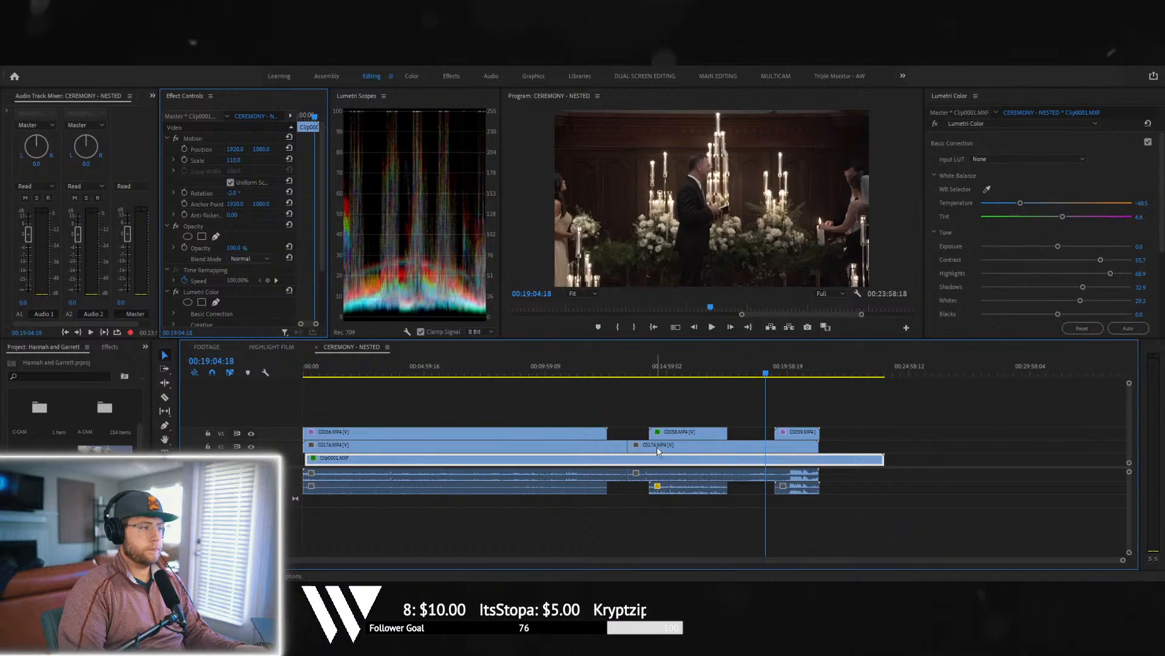
{"action": "left_click", "coordinate": [683, 450]}
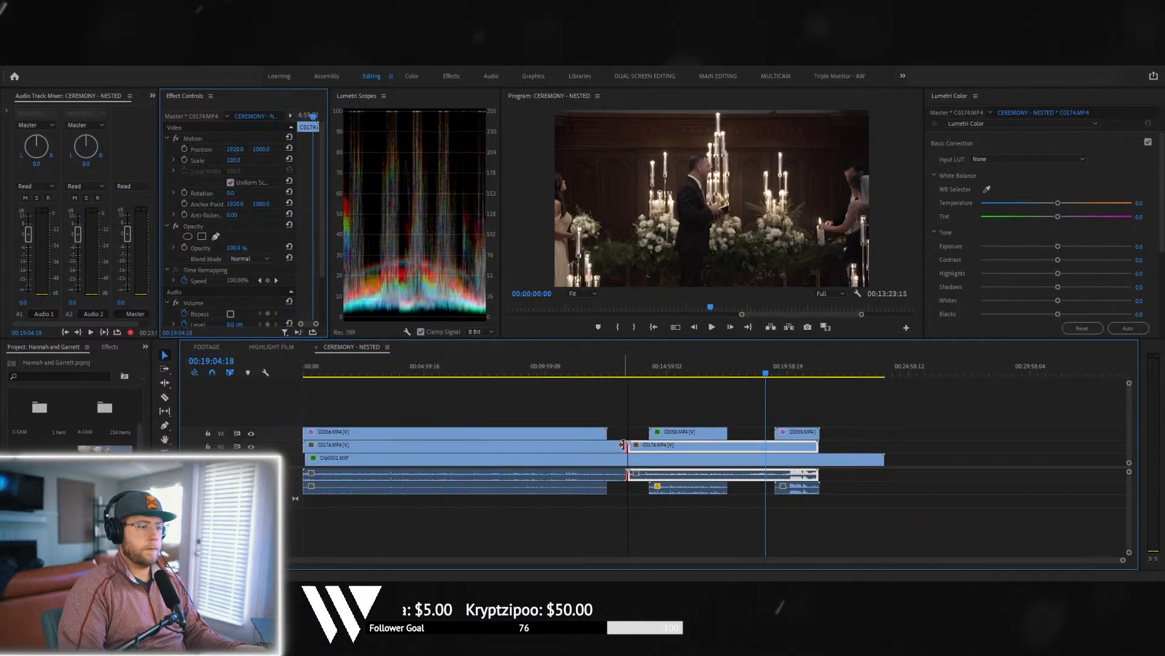
{"action": "left_click_drag", "start_coordinate": [622, 444], "coordinate": [629, 444]}
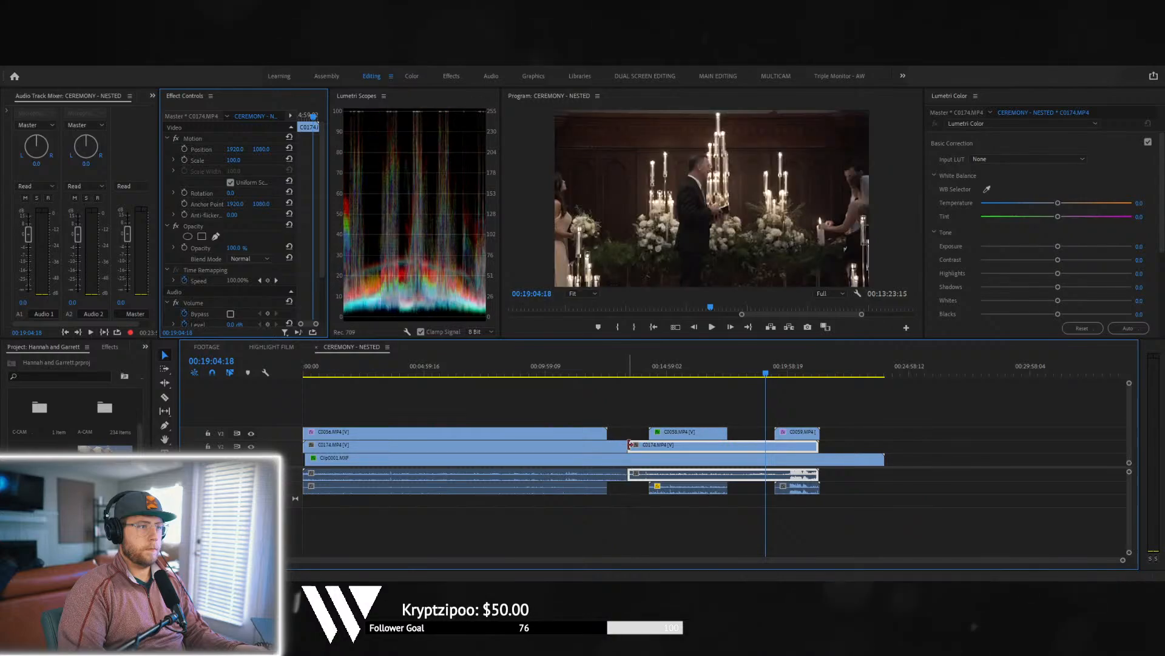
{"action": "left_click", "coordinate": [692, 368]}
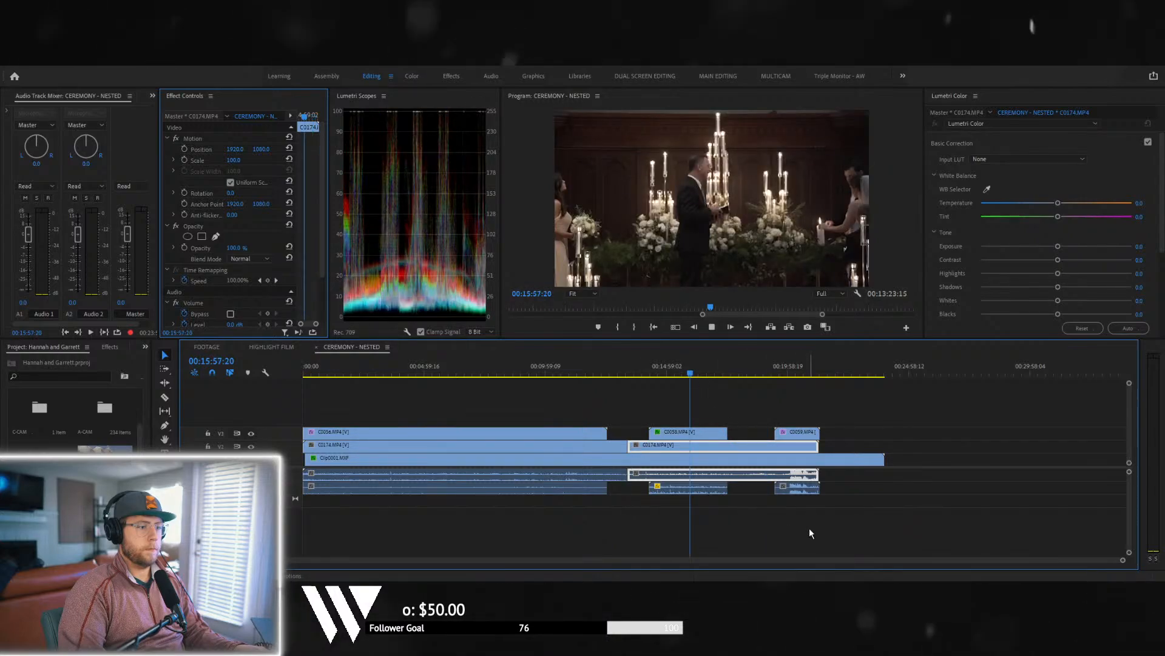
{"action": "key", "text": "space"}
{"action": "key", "text": "space"}
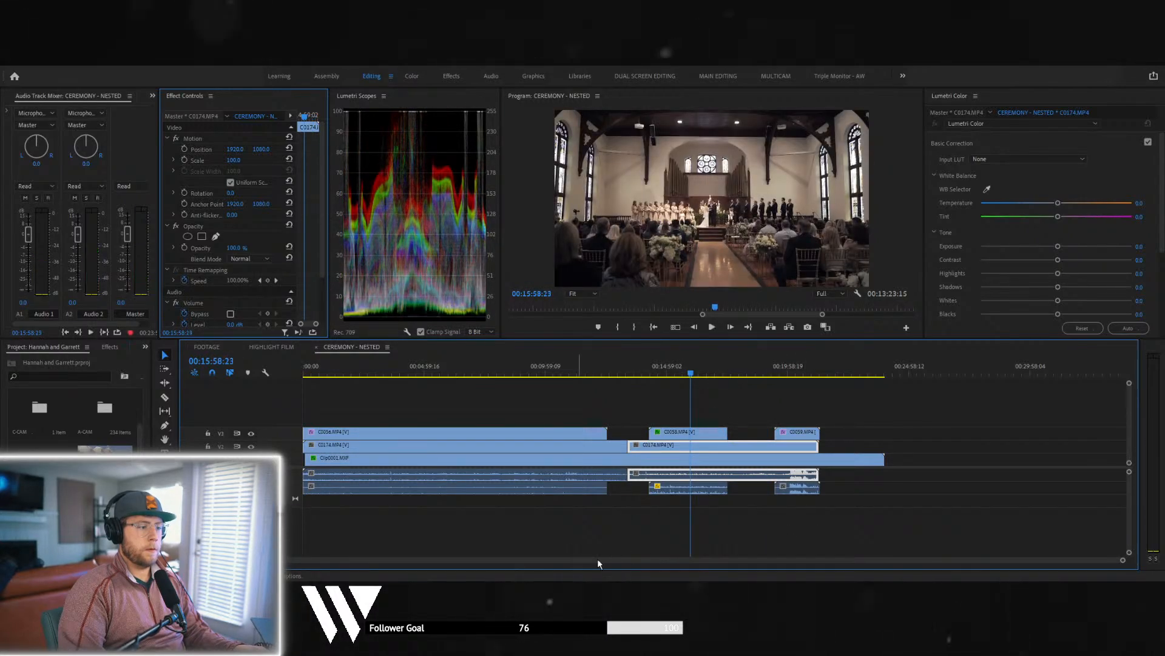
- Examine the nested ceremony's audio waveforms in detail and play the section from about 00:15:31 to 00:15:36
{"action": "left_click_drag", "start_coordinate": [1124, 561], "coordinate": [790, 528]}
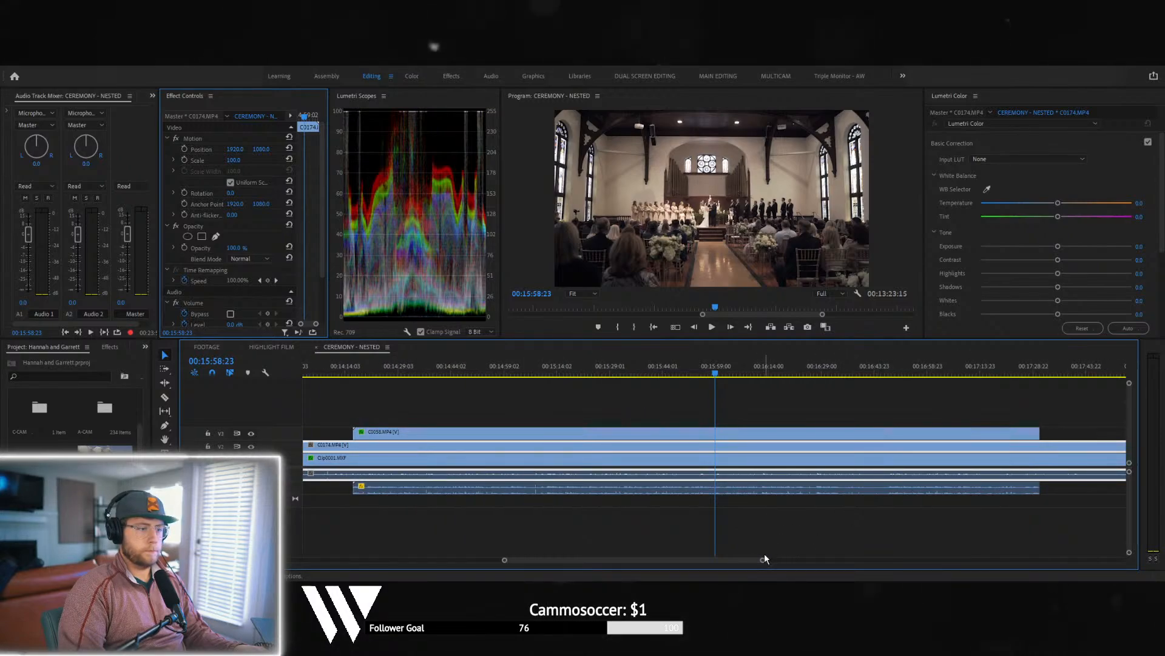
{"action": "left_click_drag", "start_coordinate": [763, 558], "coordinate": [674, 560]}
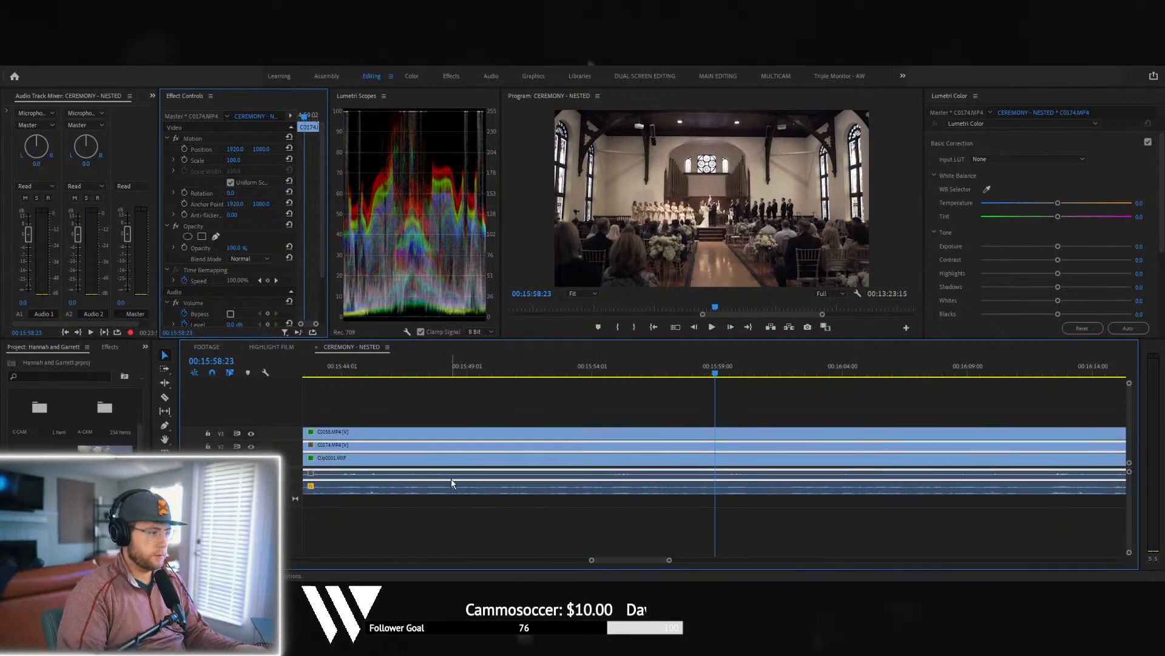
{"action": "scroll", "coordinate": [559, 513], "scroll_direction": "up", "scroll_amount": 5}
{"action": "scroll", "coordinate": [574, 516], "scroll_direction": "up", "scroll_amount": 4}
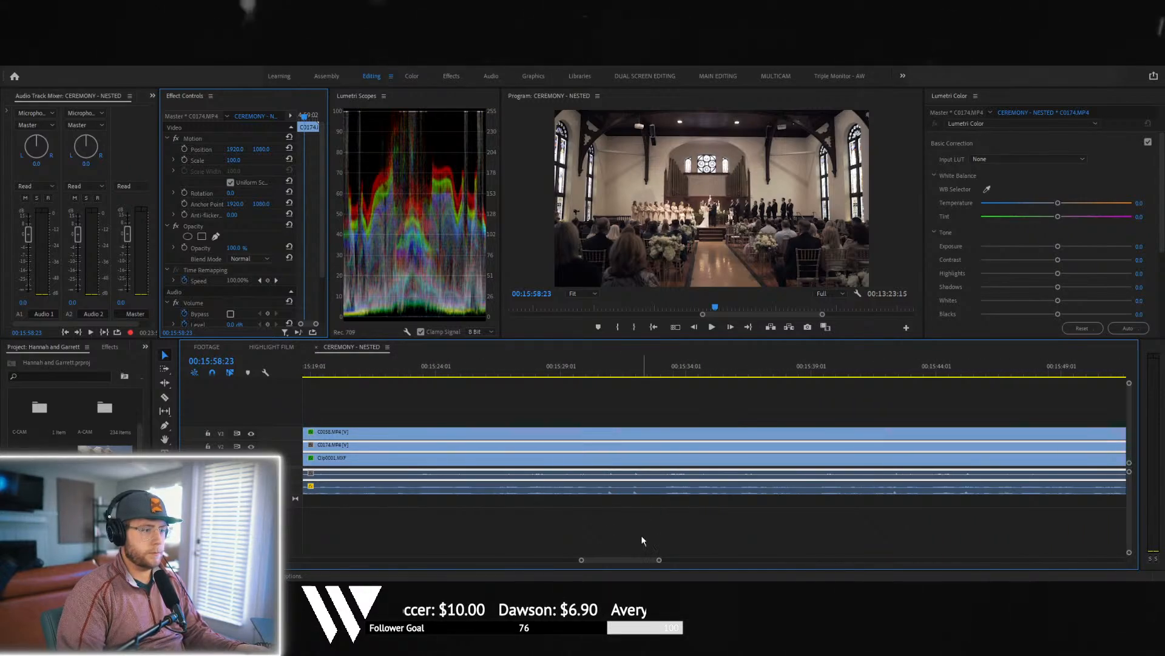
{"action": "left_click_drag", "start_coordinate": [659, 559], "coordinate": [642, 558]}
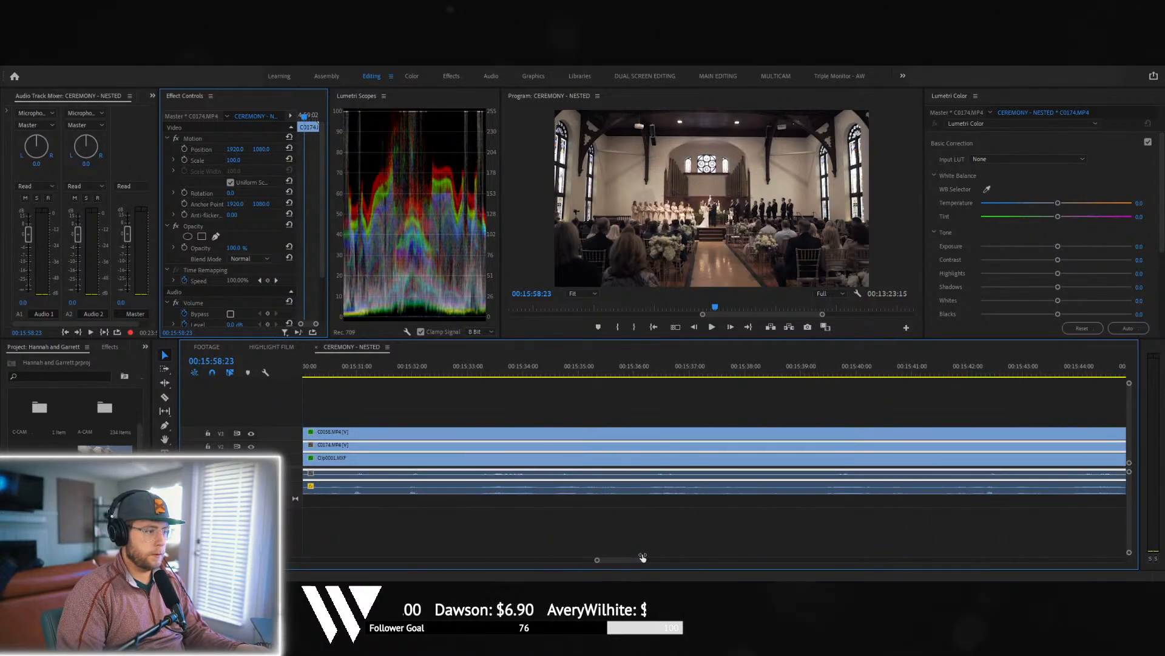
{"action": "scroll", "coordinate": [452, 497], "scroll_direction": "up", "scroll_amount": 3}
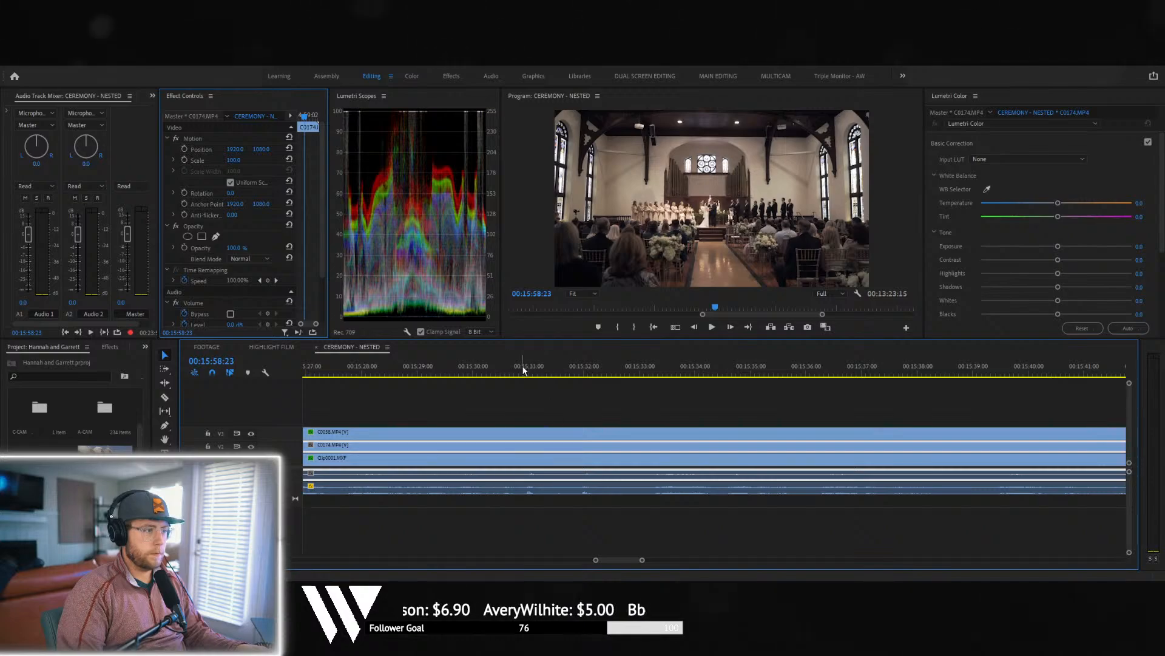
{"action": "key", "text": "space"}
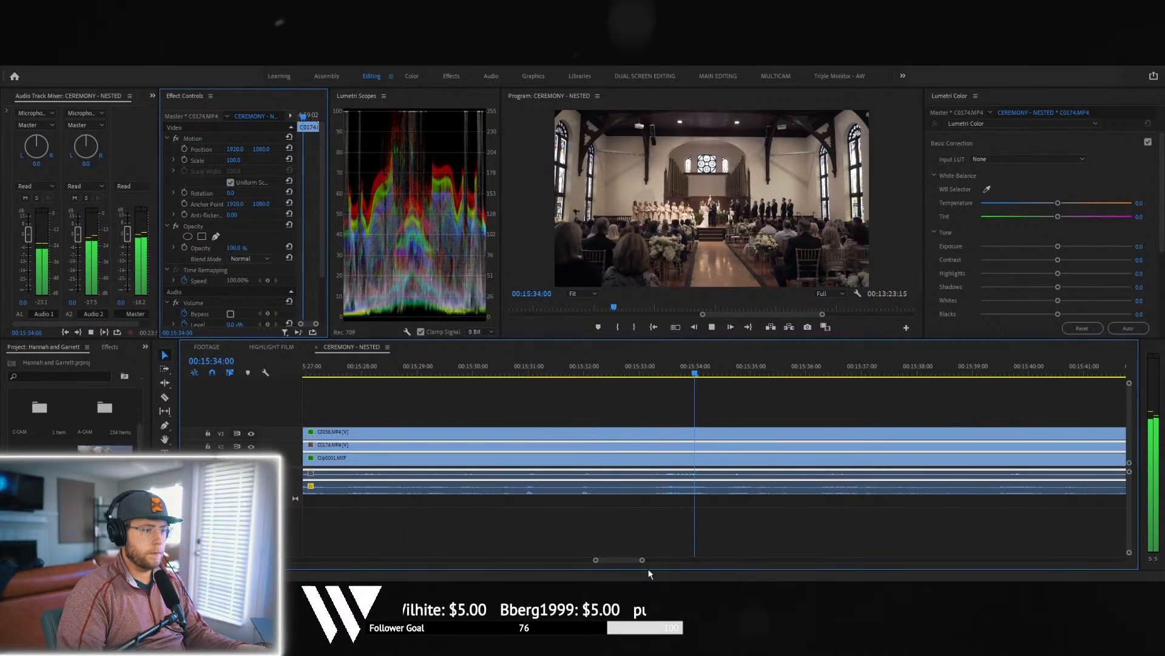
{"action": "scroll", "coordinate": [602, 485], "scroll_direction": "up", "scroll_amount": 6}
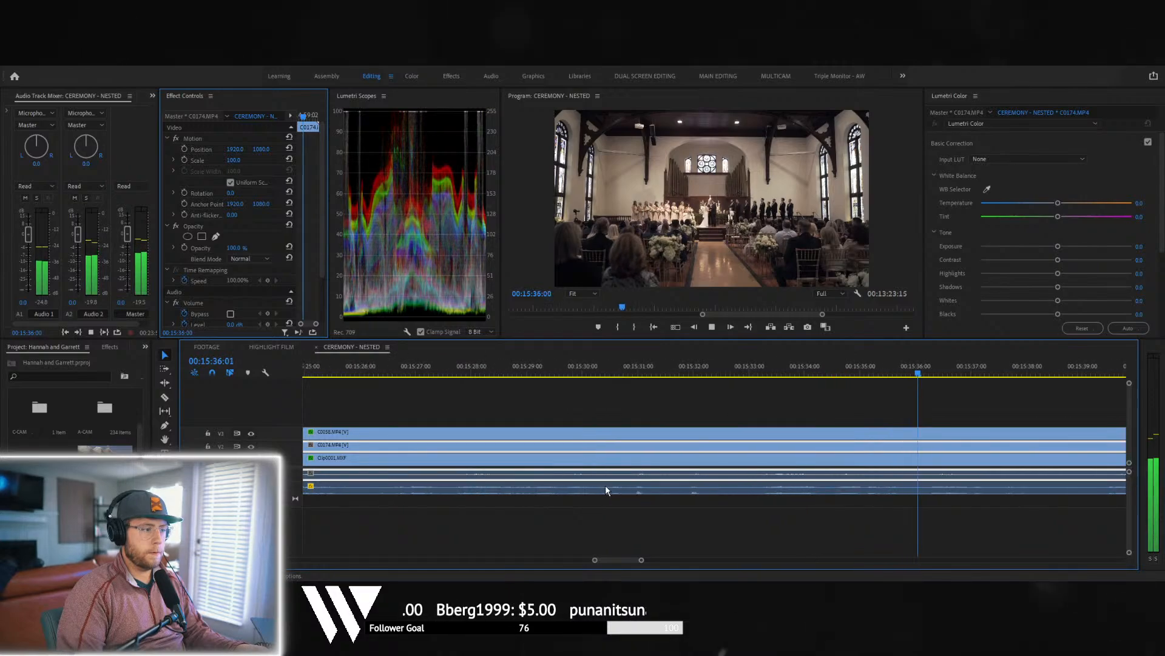
{"action": "key", "text": "space"}
{"action": "left_click_drag", "start_coordinate": [646, 560], "coordinate": [686, 561]}
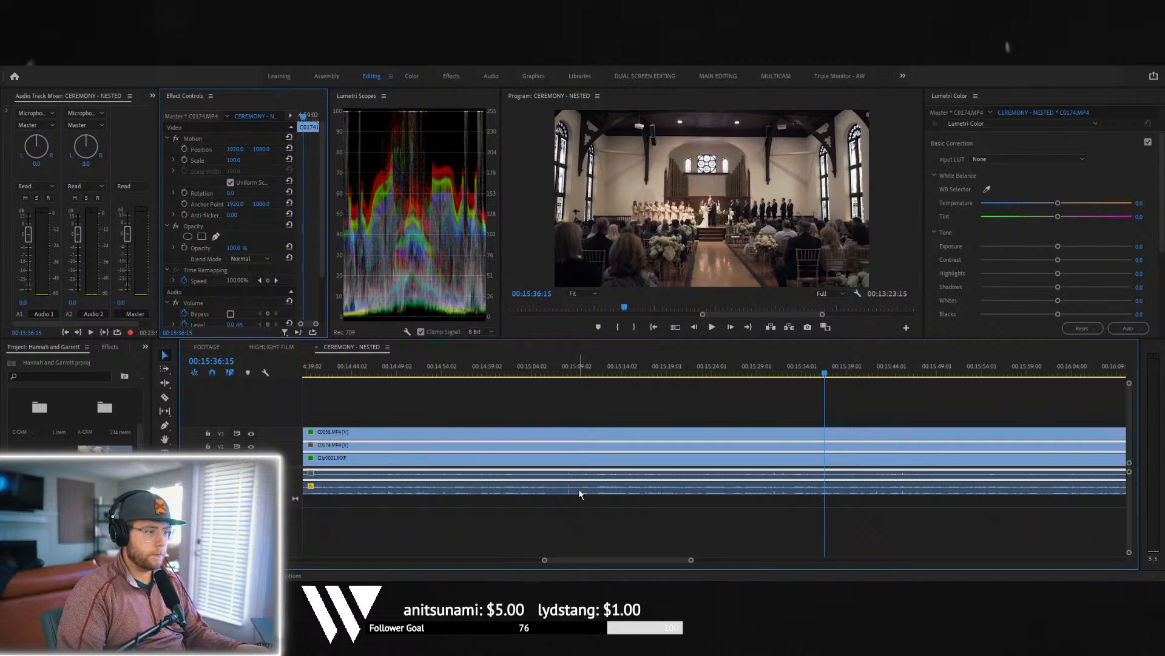
- Play the nested ceremony from about 00:15:07, hiding track V3 to check the camera angle underneath and showing it again
{"action": "left_click", "coordinate": [565, 364]}
{"action": "key", "text": "space"}
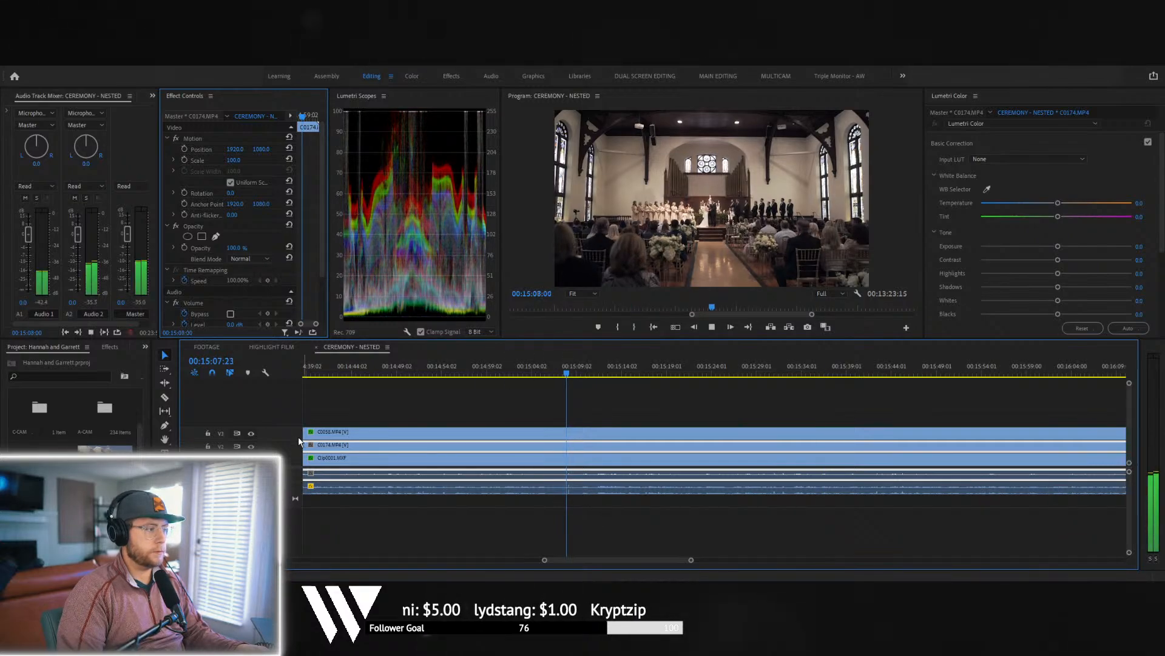
{"action": "left_click", "coordinate": [251, 433]}
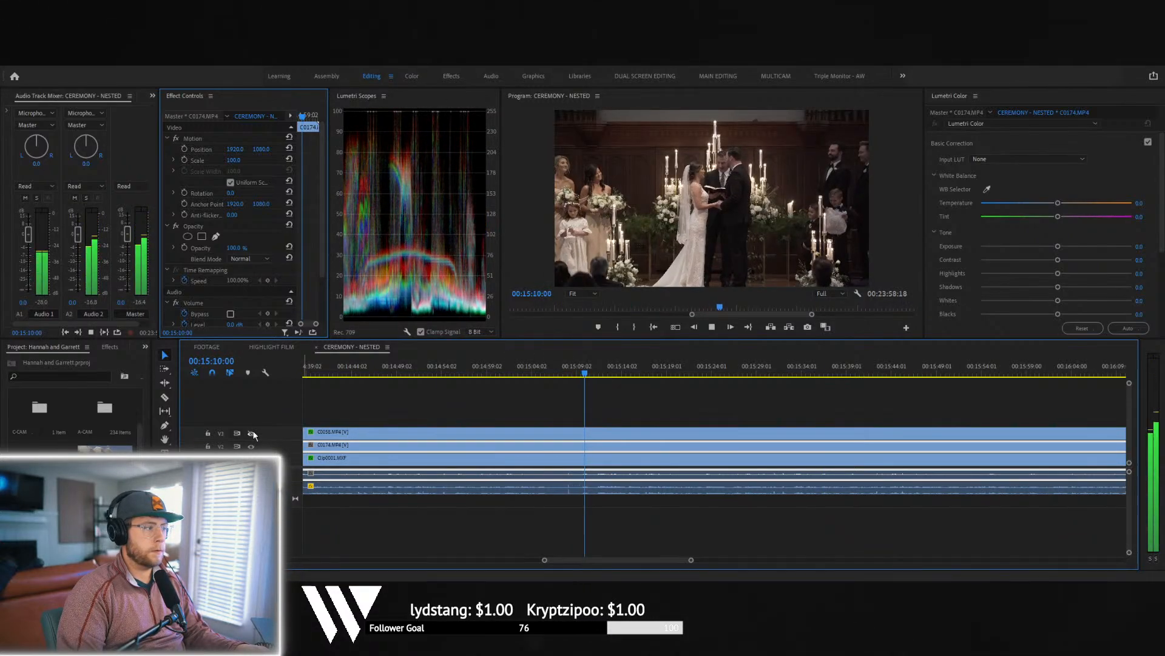
{"action": "left_click", "coordinate": [251, 433]}
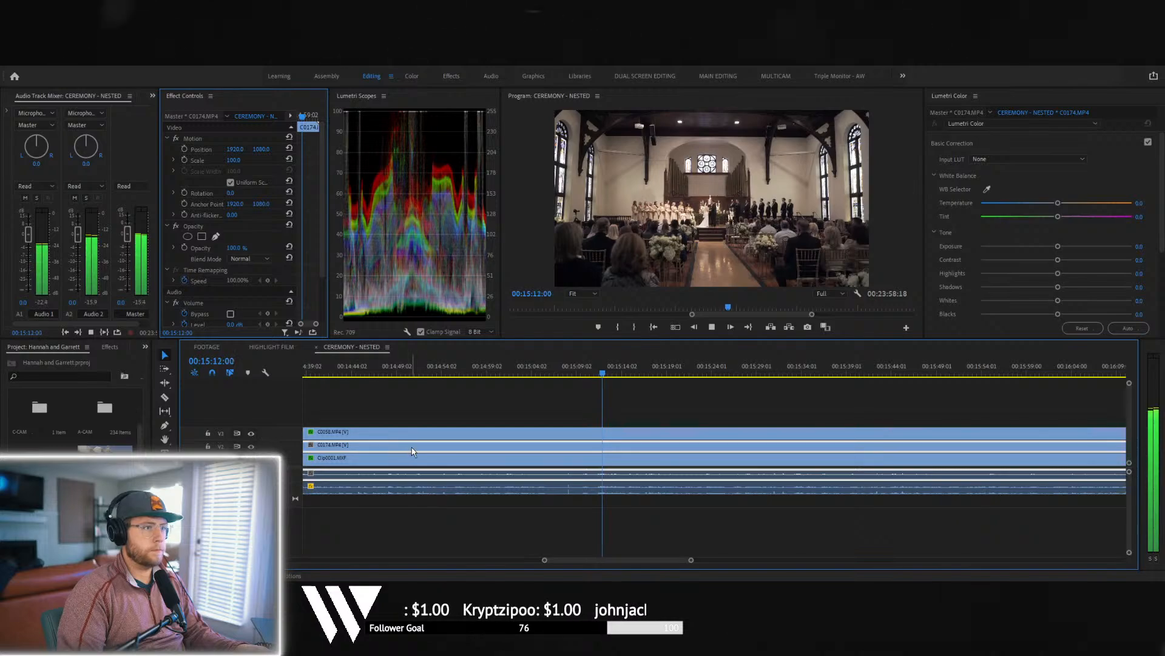
{"action": "key", "text": "space"}
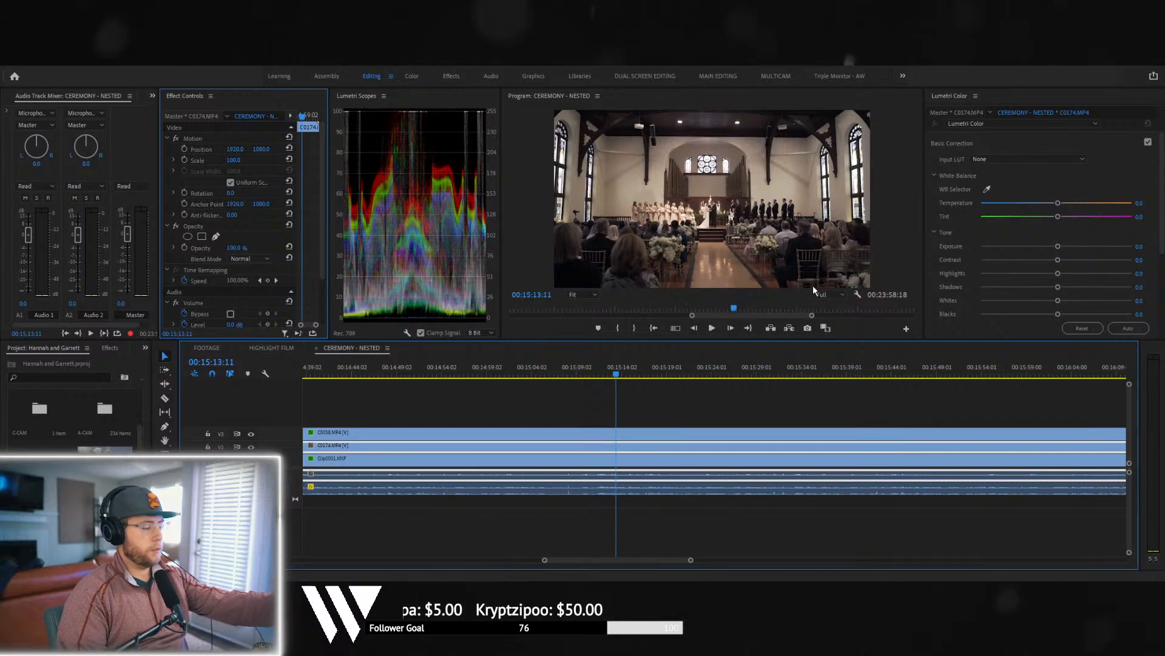
- Return to the HIGHLIGHT FILM sequence and play the transition from the groomsmen shots into the ceremony, up to about 00:02:00
{"action": "left_click", "coordinate": [291, 349]}
{"action": "left_click", "coordinate": [631, 376]}
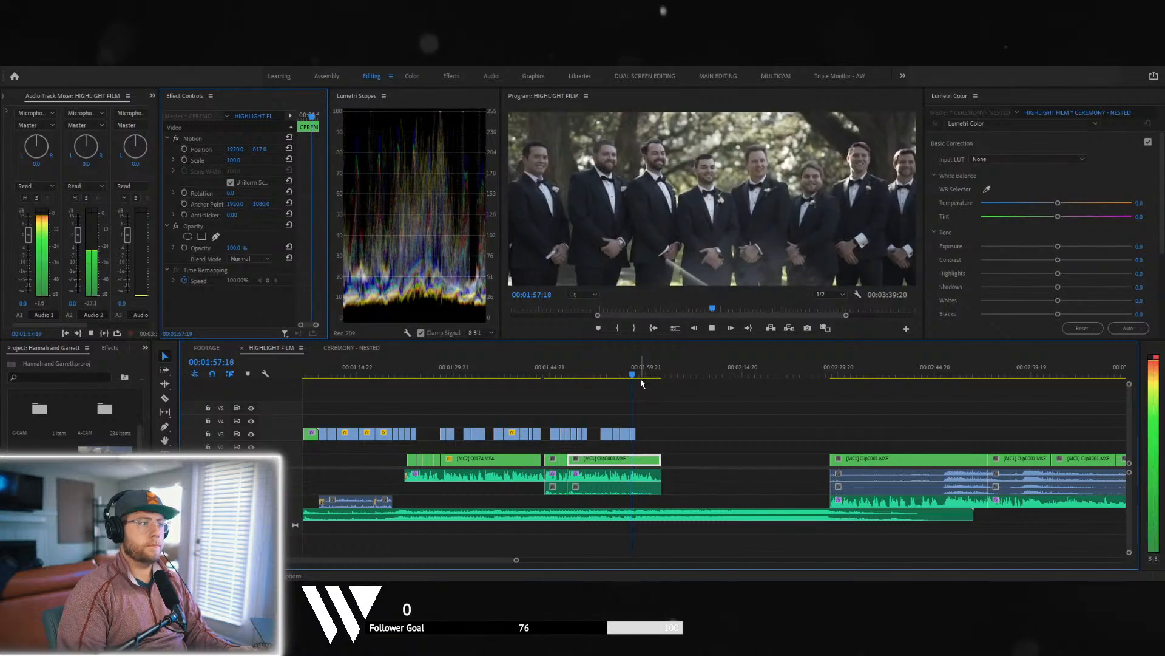
{"action": "key", "text": "space"}
{"action": "left_click", "coordinate": [630, 374]}
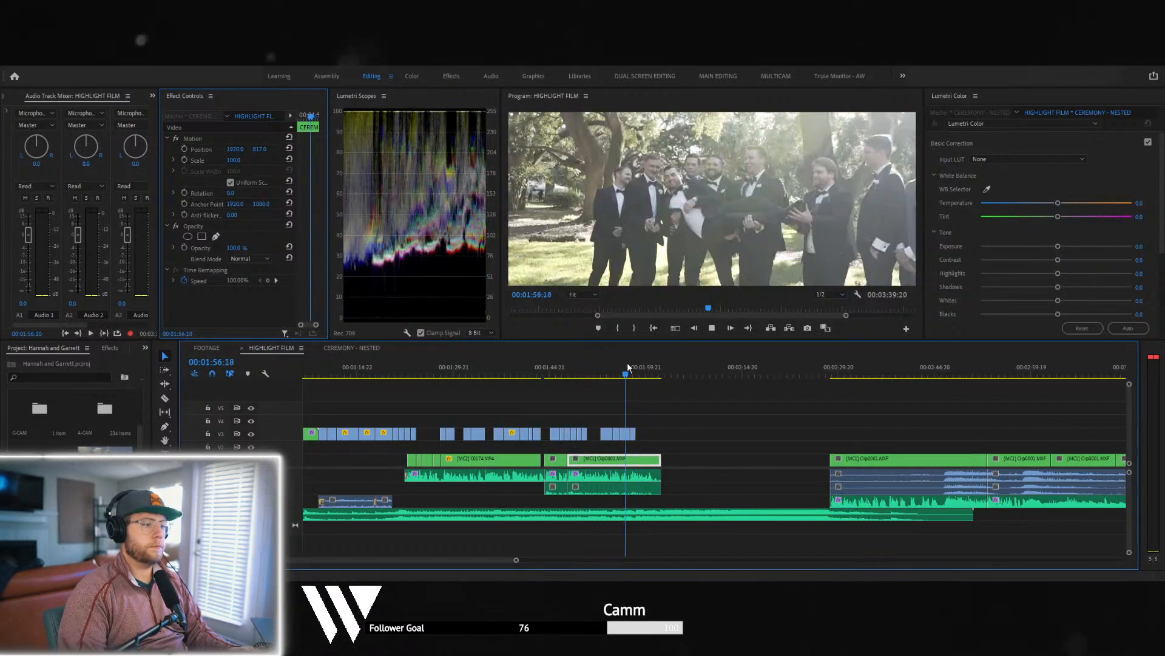
{"action": "key", "text": "space"}
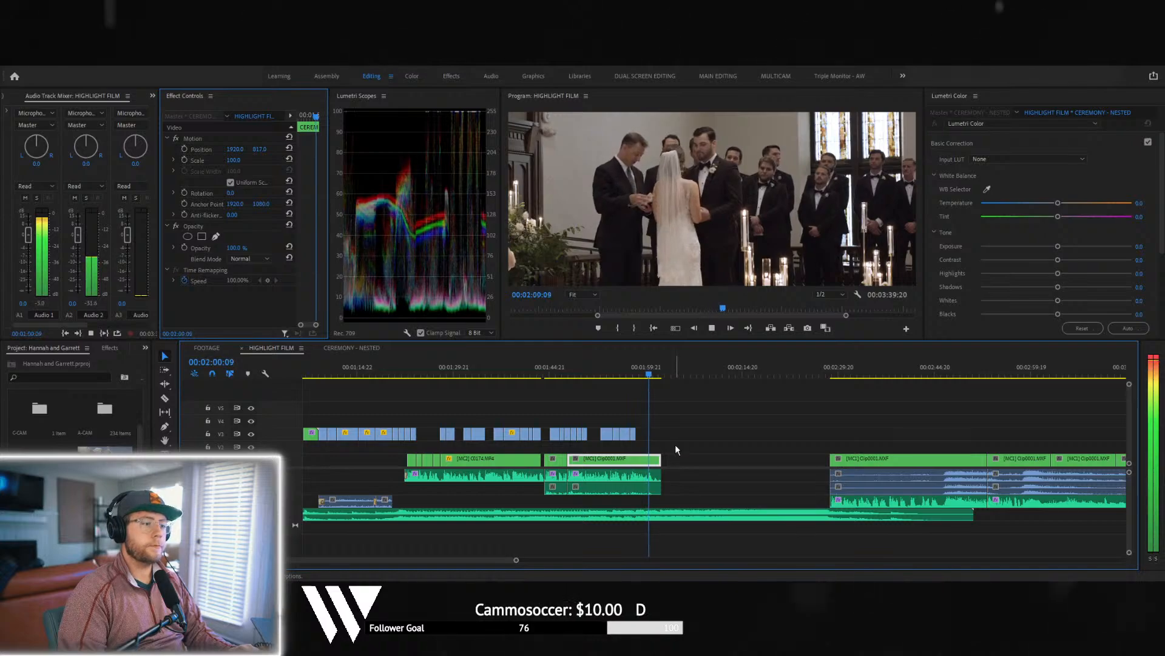
{"action": "key", "text": "space"}
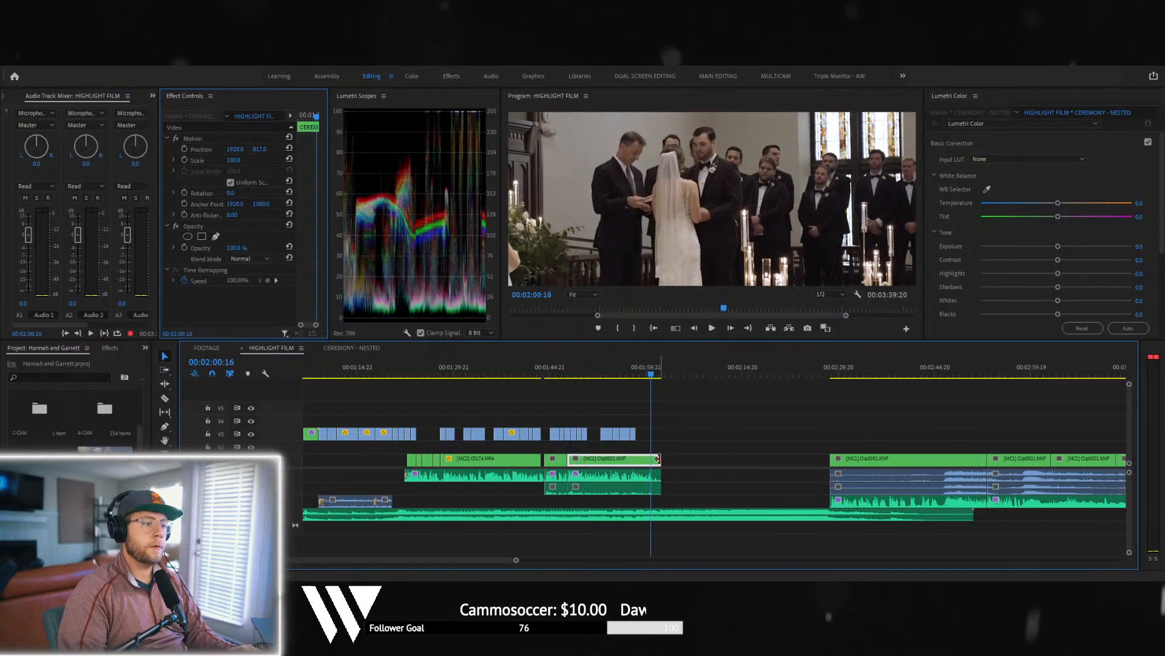
- Cut the ceremony multicam clip at 00:01:59:14 and switch the part after the cut to camera 2
{"action": "left_click", "coordinate": [640, 371]}
{"action": "key", "text": "space"}
{"action": "key", "text": "space"}
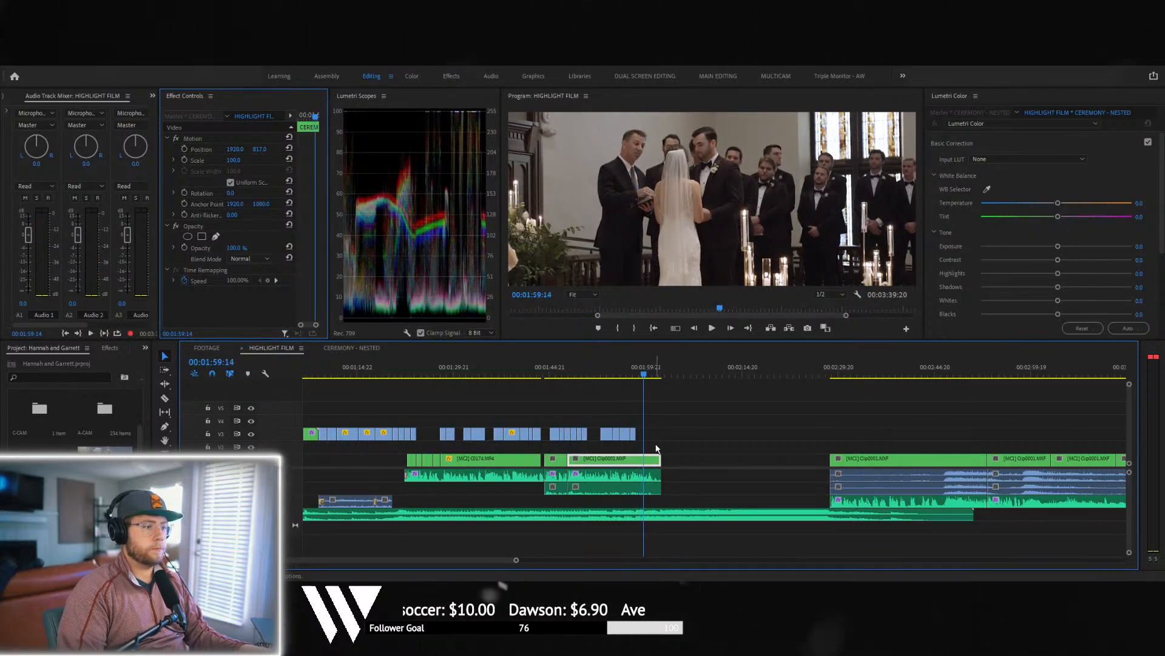
{"action": "key", "text": "space"}
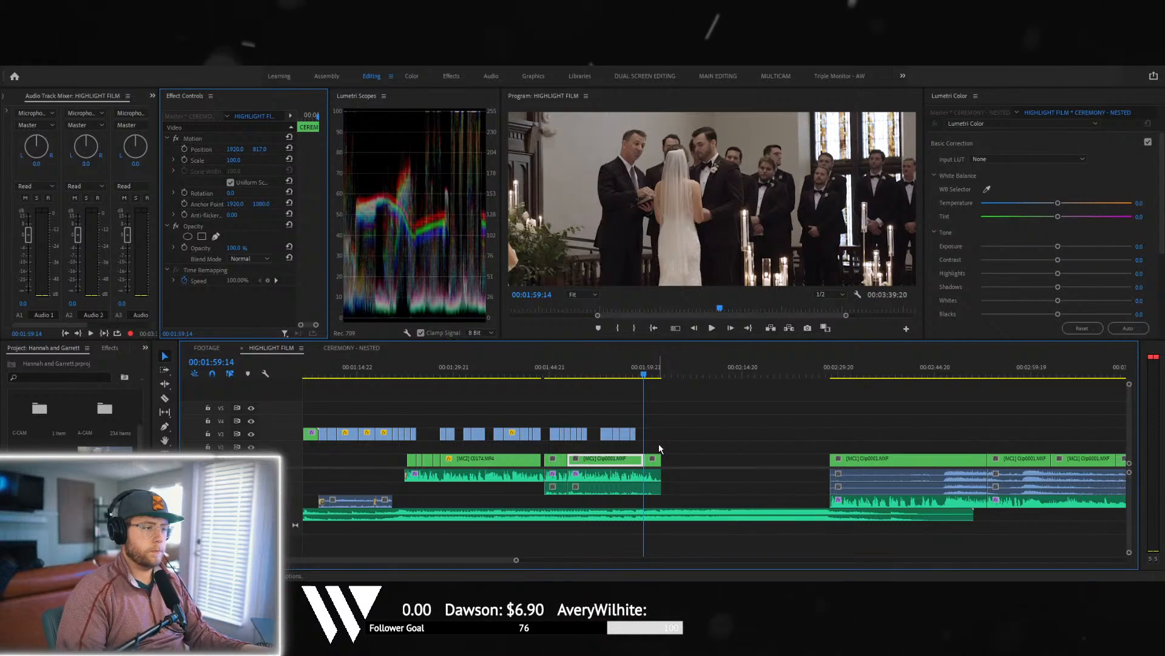
{"action": "left_click", "coordinate": [653, 459]}
{"action": "key", "text": "space"}
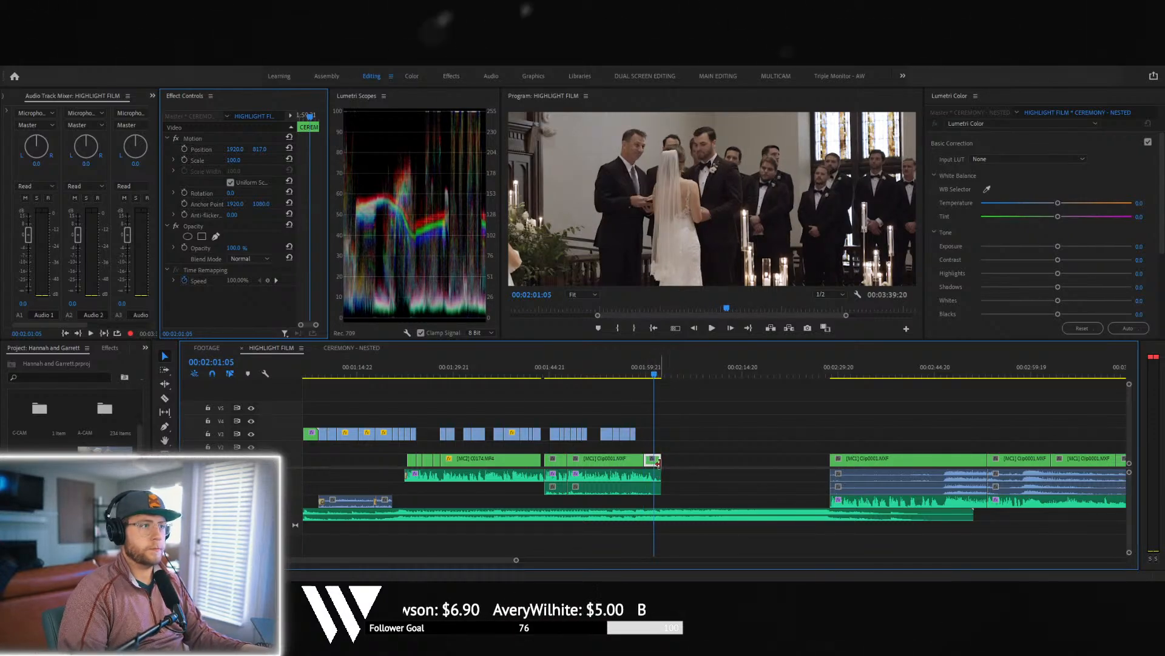
{"action": "key", "text": "2"}
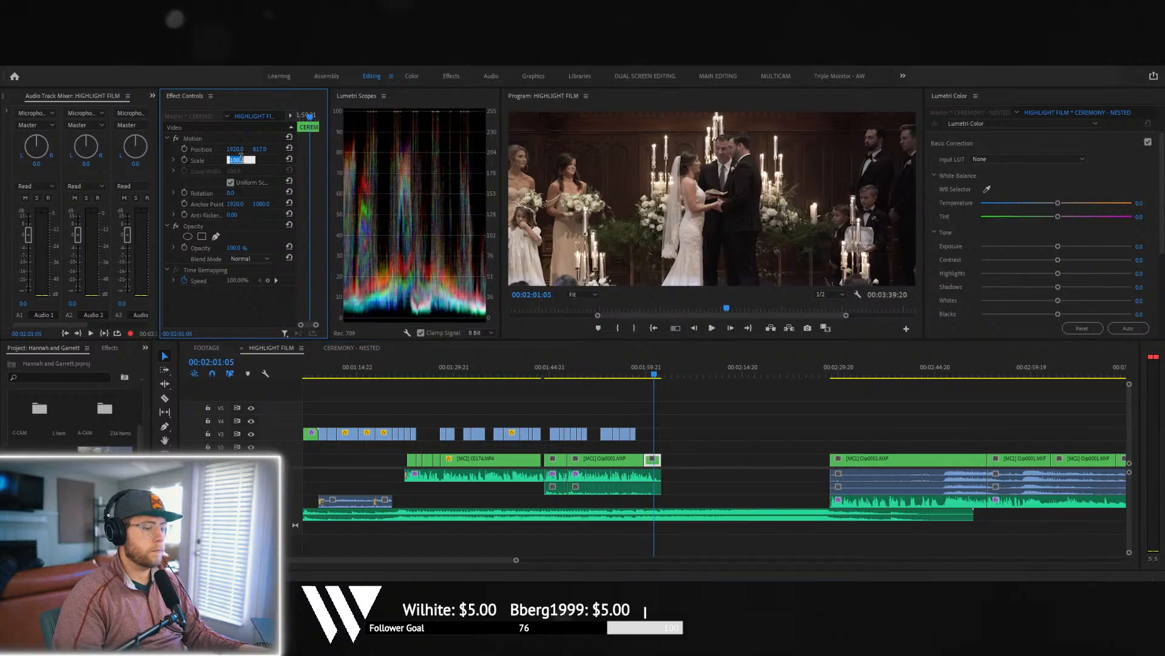
- Scale the ceremony clip after the cut to 120, set its vertical position to 977, and play it back
{"action": "type", "text": "120"}
{"action": "key", "text": "Return"}
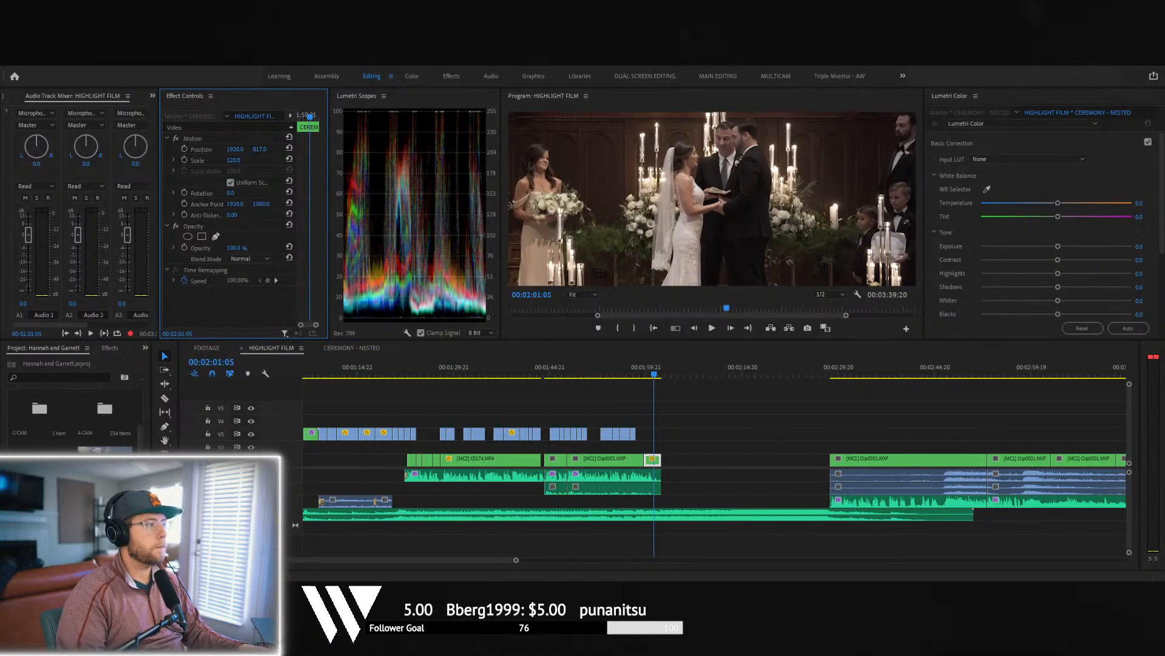
{"action": "left_click_drag", "start_coordinate": [264, 150], "coordinate": [361, 149]}
{"action": "key", "text": "space"}
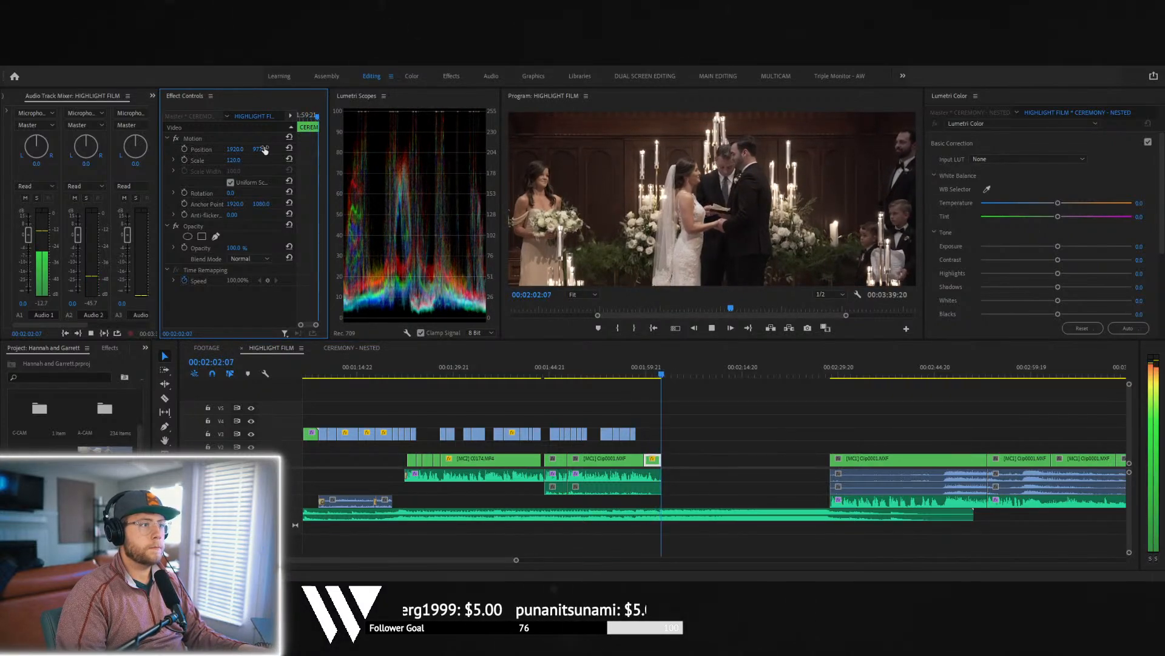
{"action": "key", "text": "space"}
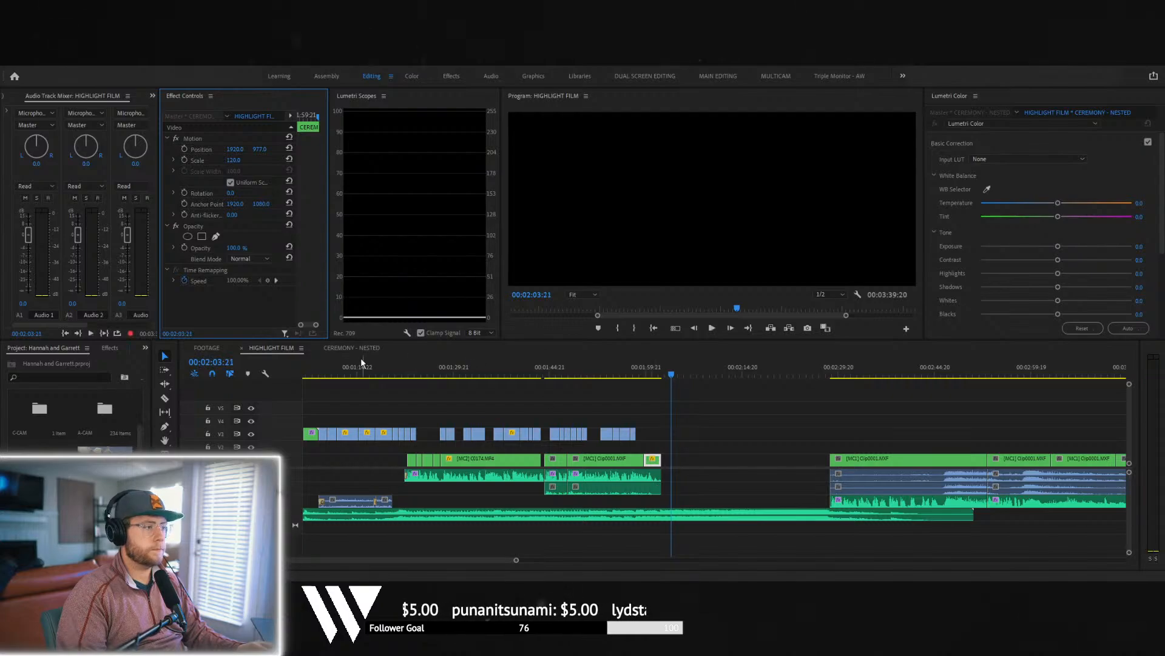
- Find the laughing bridal party shot at 00:06:14:20 in the FOOTAGE sequence and place it after the ceremony clip in HIGHLIGHT FILM
{"action": "left_click", "coordinate": [224, 347]}
{"action": "left_click", "coordinate": [819, 375]}
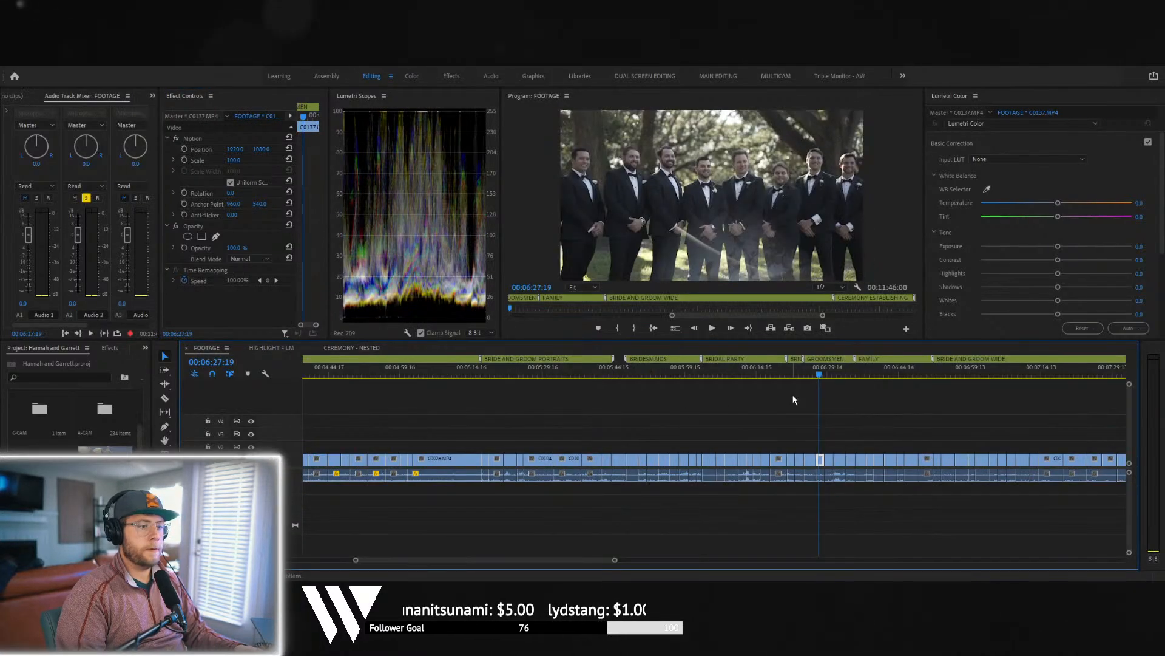
{"action": "left_click_drag", "start_coordinate": [820, 376], "coordinate": [757, 417]}
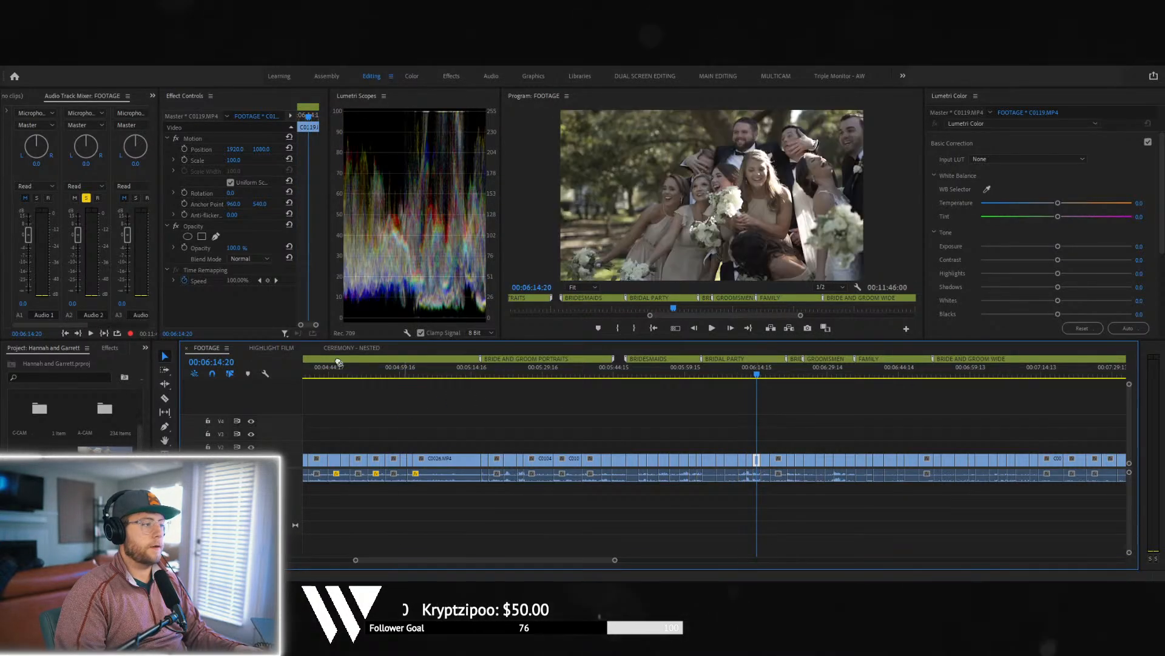
{"action": "left_click", "coordinate": [290, 351]}
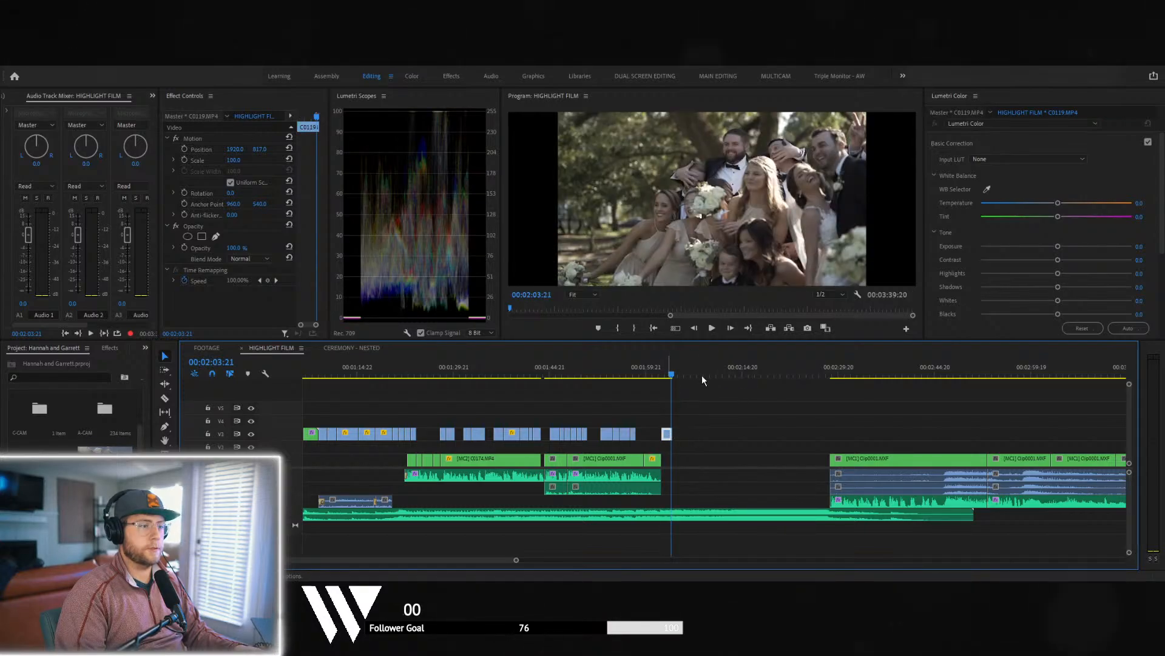
- Set the bridal party clip's playback speed to 40%
{"action": "key", "text": "ctrl+r"}
{"action": "type", "text": "40"}
{"action": "key", "text": "Return"}
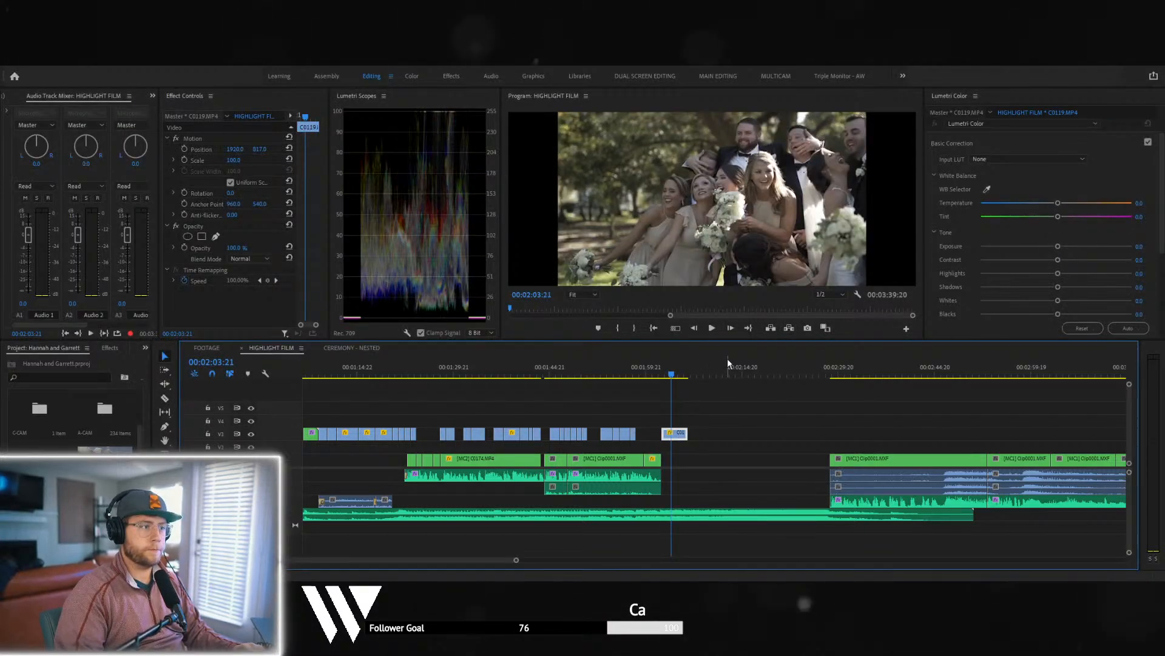
- Trim the beginning of the bridal party clip, butt it against the ceremony clip's end, and play the transition
{"action": "left_click", "coordinate": [660, 364]}
{"action": "key", "text": "space"}
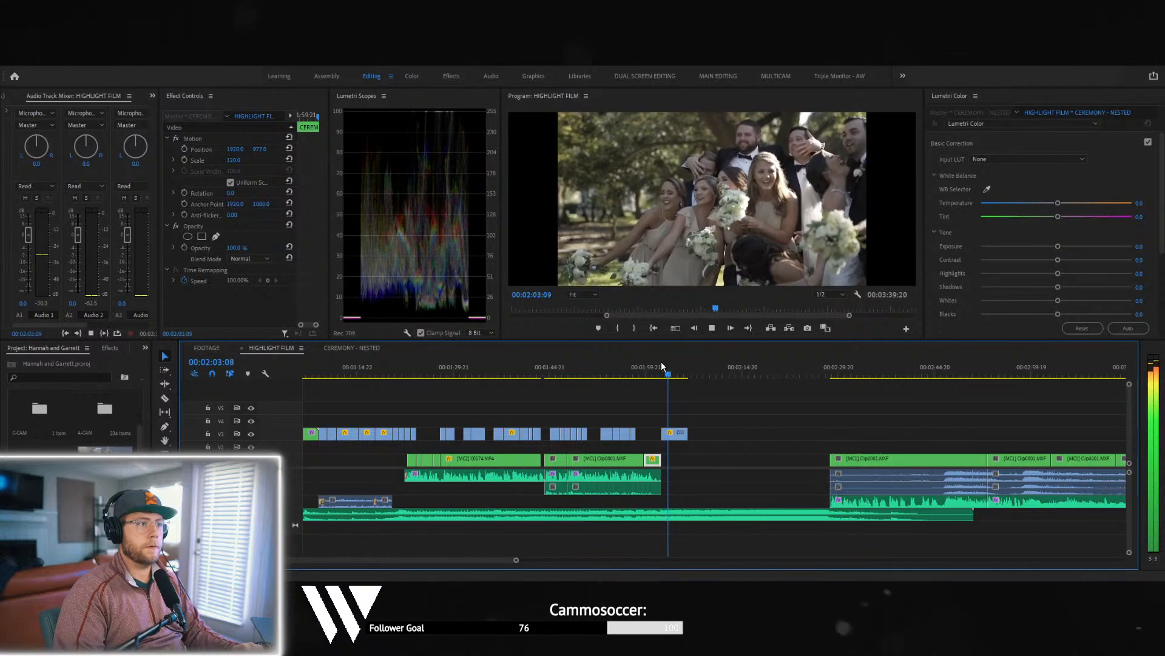
{"action": "key", "text": "space"}
{"action": "left_click_drag", "start_coordinate": [663, 435], "coordinate": [669, 434]}
{"action": "left_click", "coordinate": [660, 365]}
{"action": "key", "text": "space"}
{"action": "key", "text": "space"}
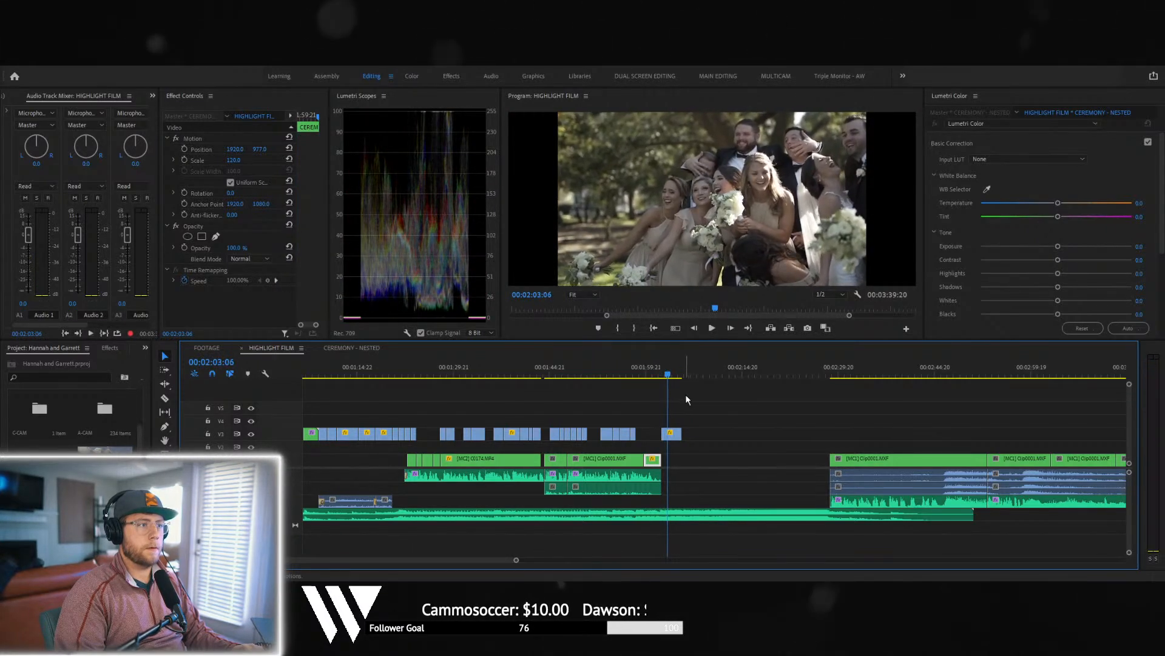
{"action": "mouse_move", "coordinate": [670, 372]}
{"action": "left_mouse_down"}
{"action": "mouse_move", "coordinate": [687, 373]}
{"action": "mouse_move", "coordinate": [662, 370]}
{"action": "left_mouse_up"}
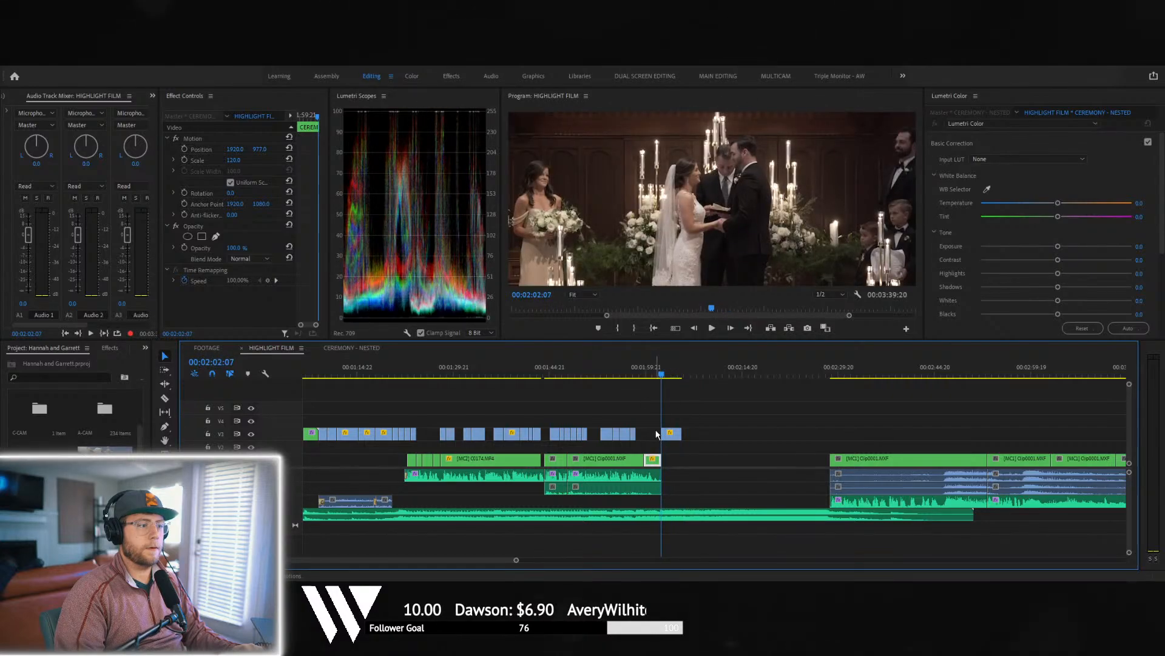
{"action": "key", "text": "space"}
{"action": "key", "text": "space"}
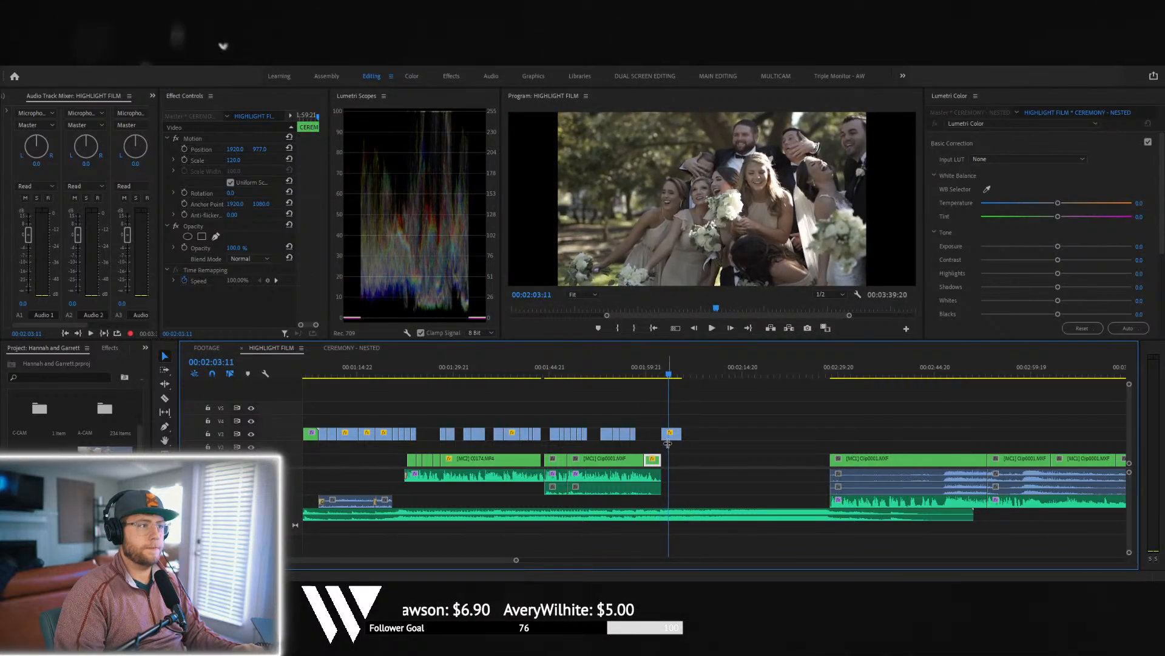
- Speed up the slowed bridal party clip and play the cut from the ceremony into it
{"action": "left_click", "coordinate": [675, 436]}
{"action": "key", "text": "ctrl+r"}
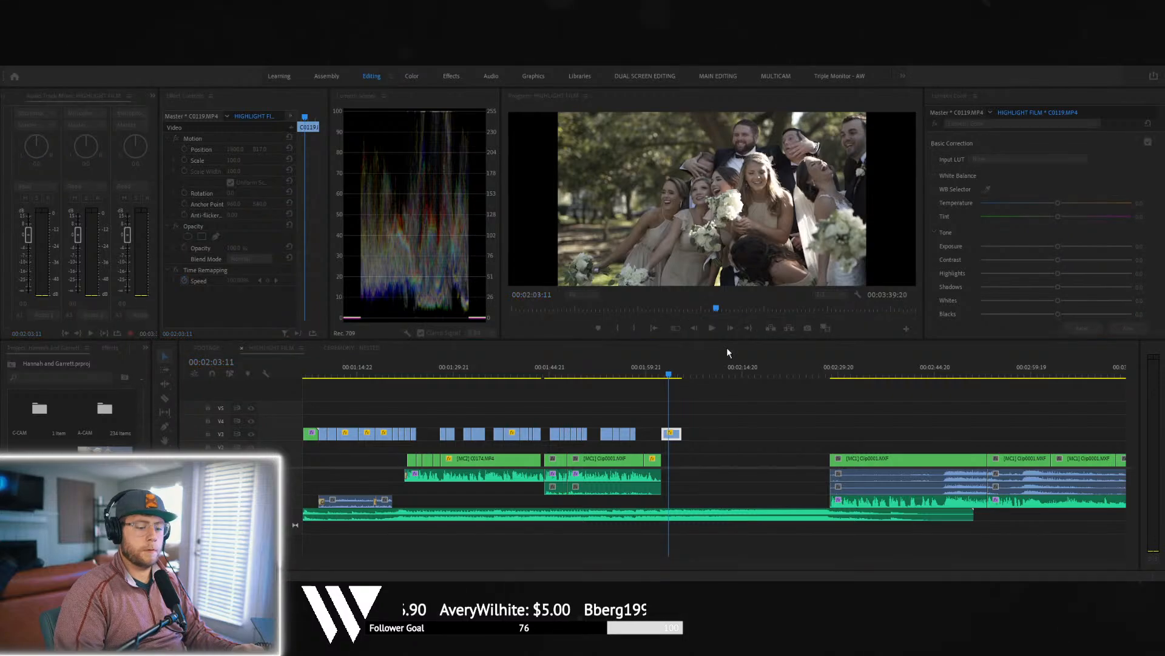
{"action": "key", "text": "Return"}
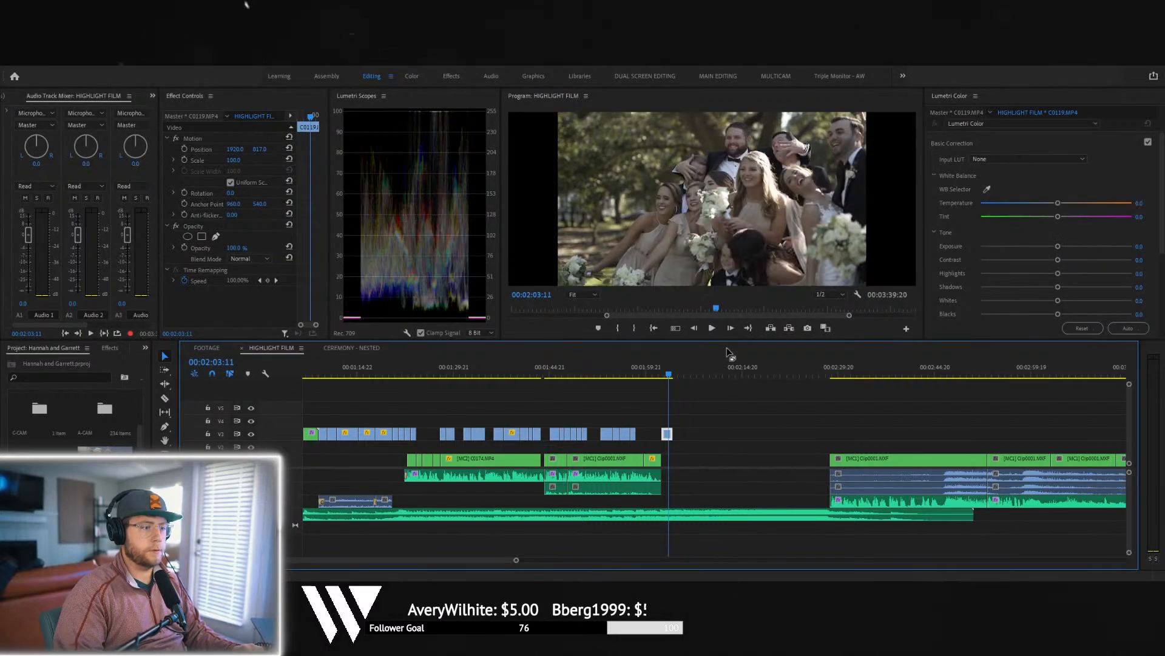
{"action": "left_click", "coordinate": [658, 372]}
{"action": "key", "text": "space"}
{"action": "key", "text": "space"}
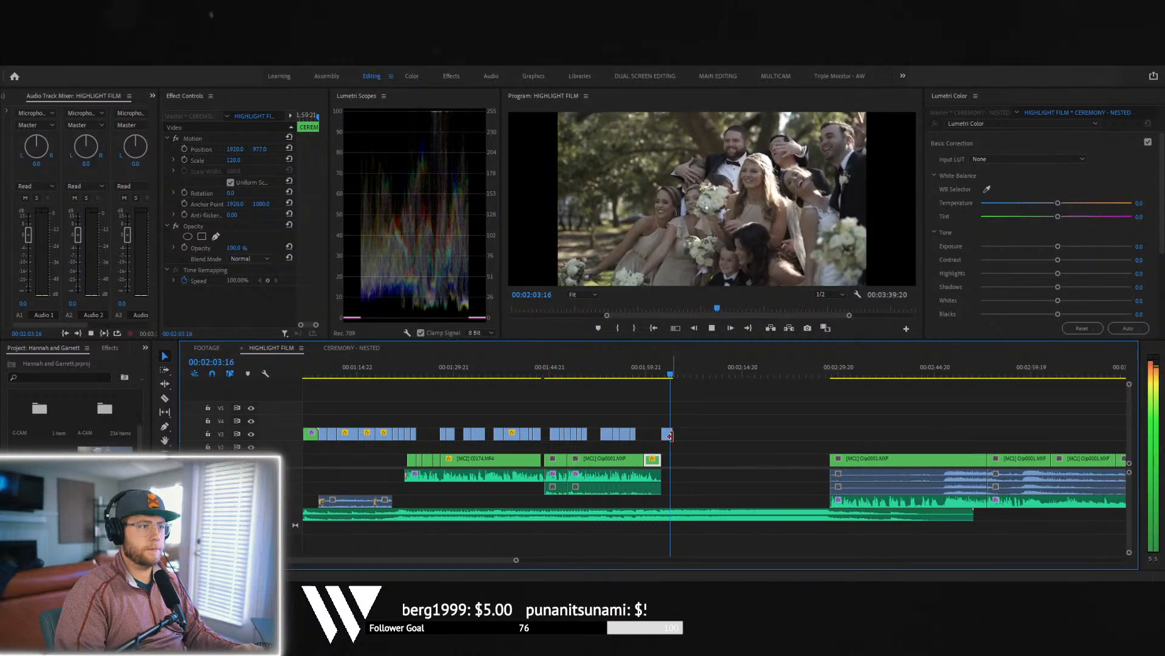
{"action": "key", "text": "space"}
{"action": "left_click", "coordinate": [658, 369]}
{"action": "key", "text": "space"}
{"action": "key", "text": "space"}
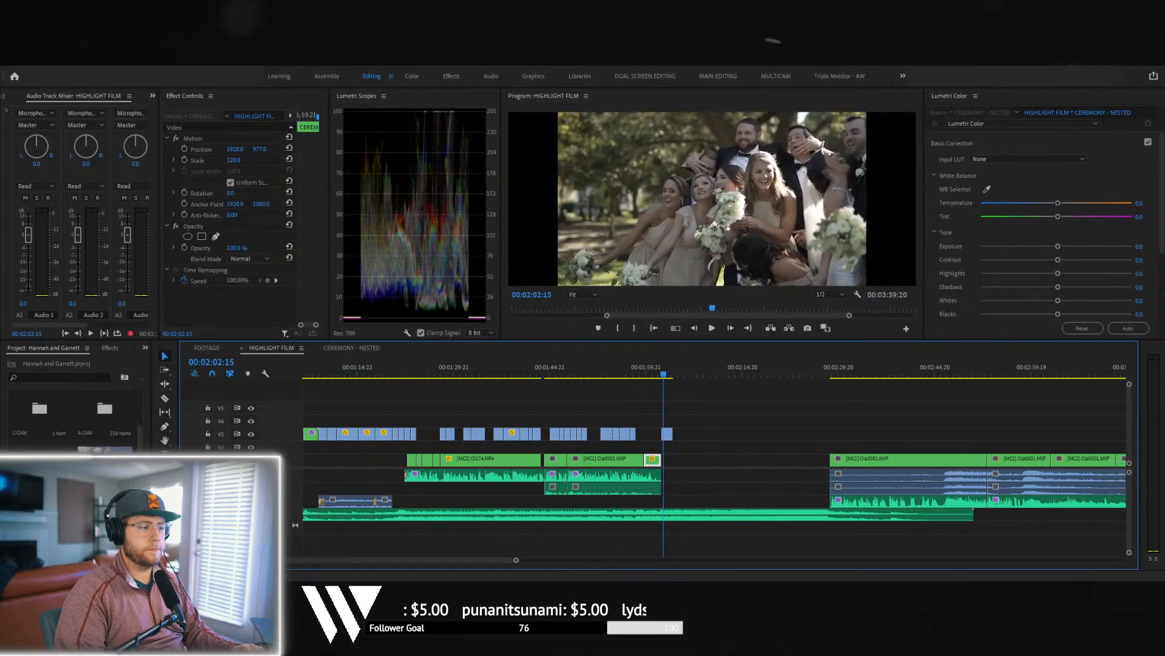
- Shorten the bridal party clip's end slightly, scale it to 133, and shift its picture down to keep the heads in frame
{"action": "left_click_drag", "start_coordinate": [516, 561], "coordinate": [470, 559]}
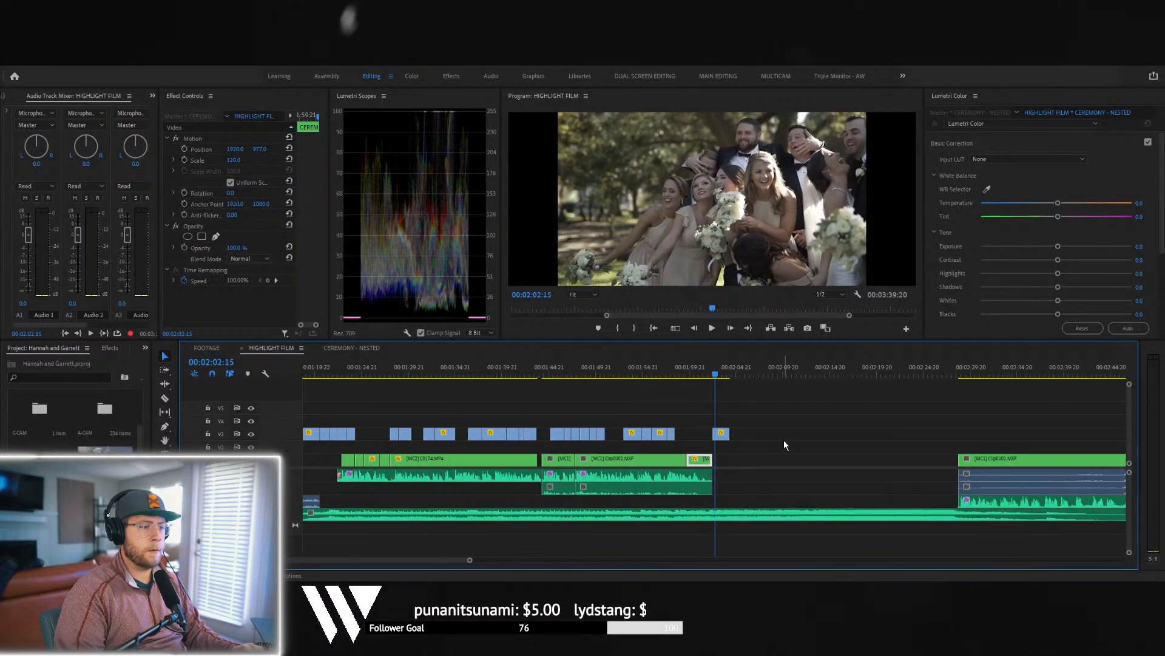
{"action": "left_click", "coordinate": [728, 433]}
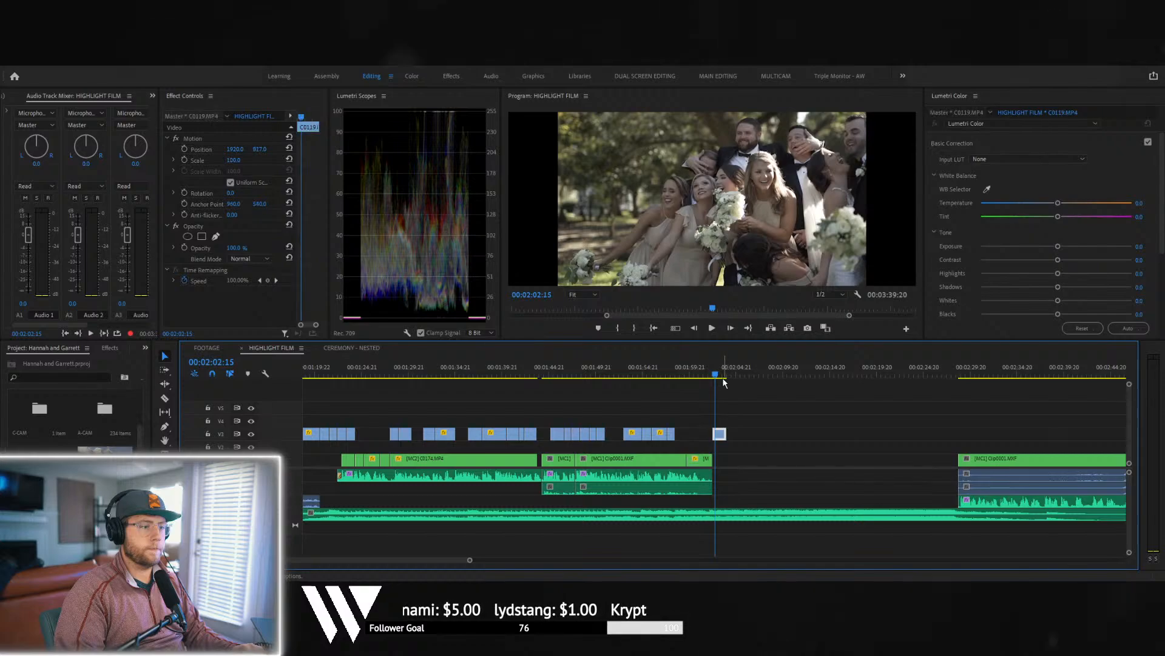
{"action": "left_click", "coordinate": [234, 159]}
{"action": "type", "text": "13"}
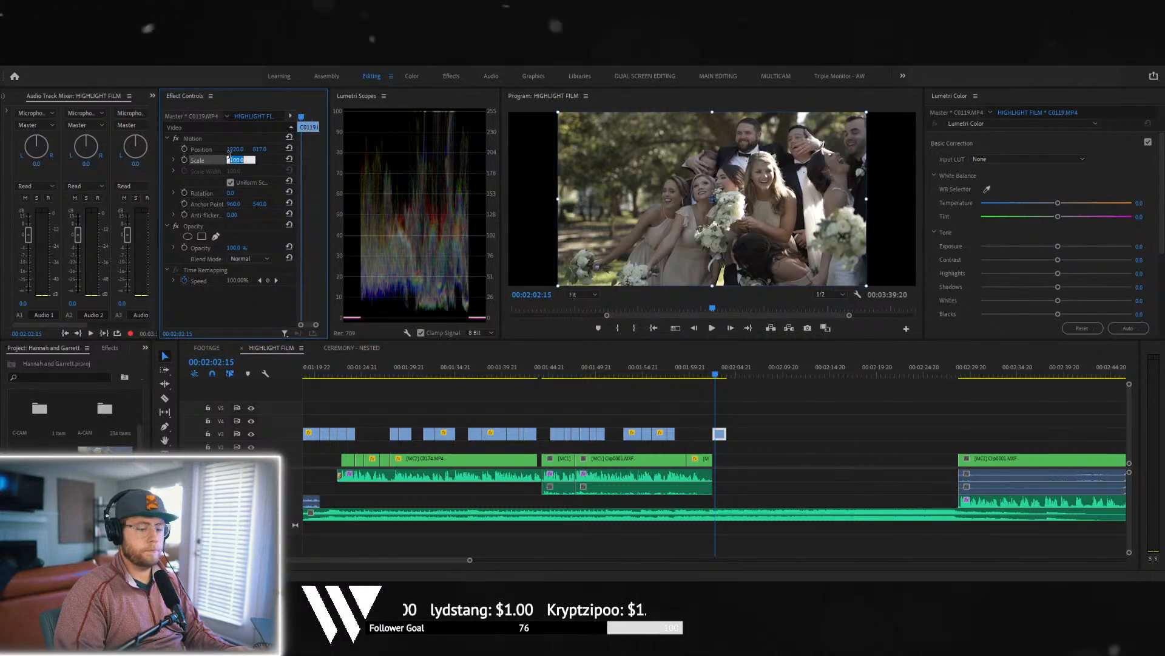
{"action": "type", "text": "3"}
{"action": "key", "text": "Return"}
{"action": "key", "text": "space"}
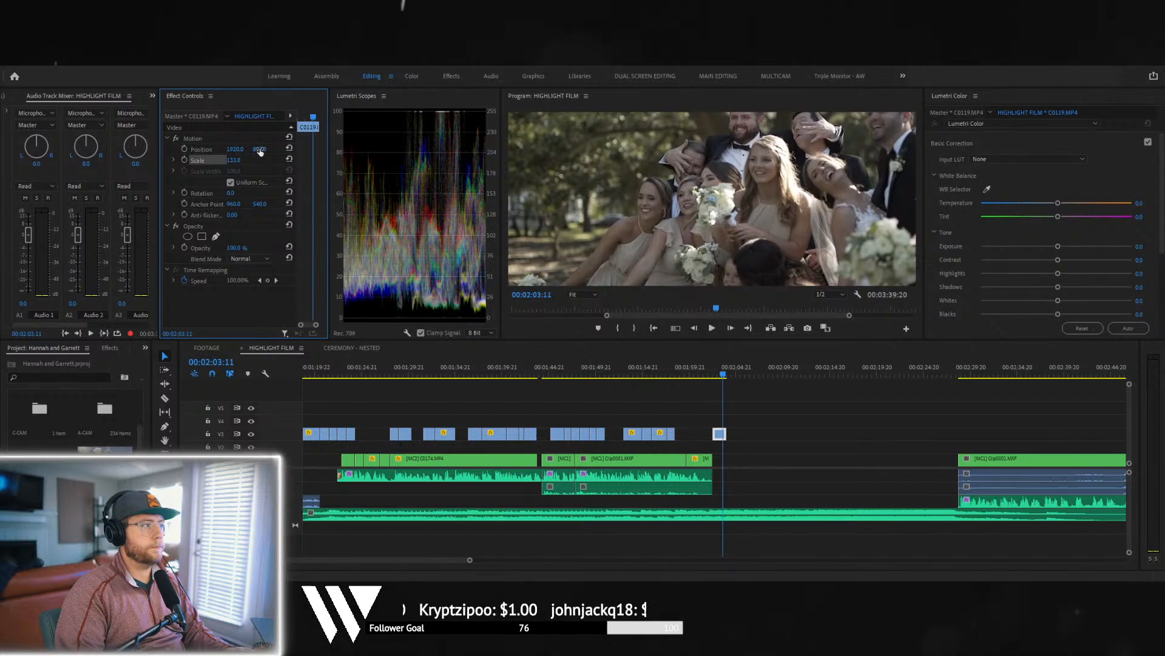
{"action": "left_click_drag", "start_coordinate": [259, 150], "coordinate": [407, 150]}
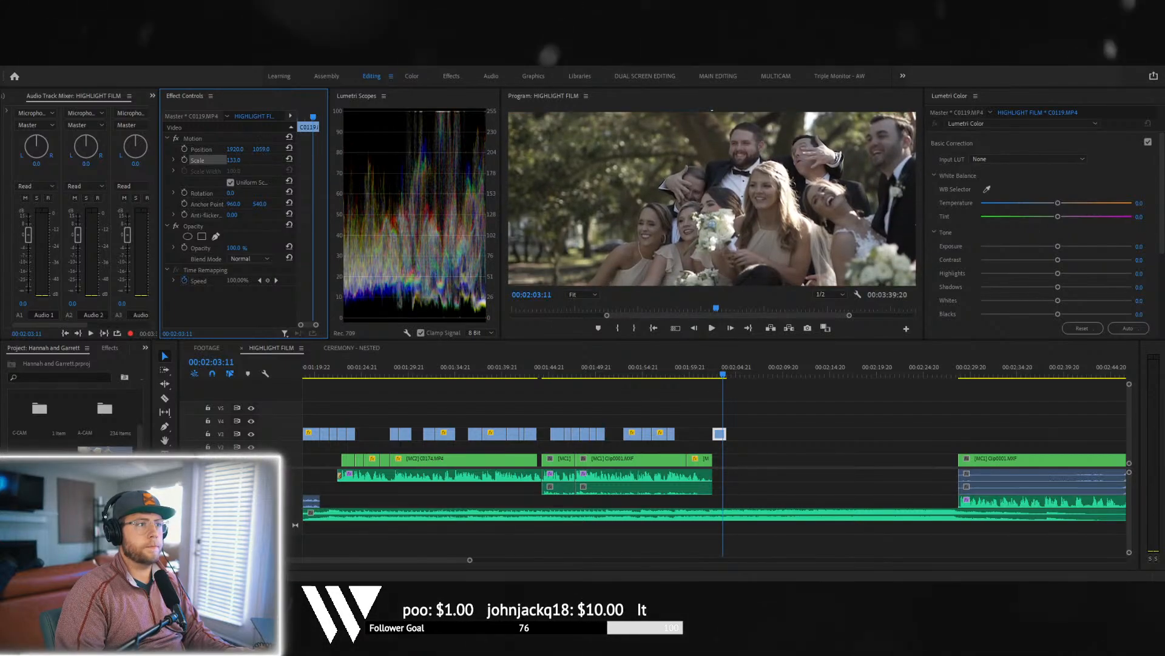
- Move the bridal party clip earlier to start at 00:02:02:01 over the ceremony clip and trim its end to about 00:02:02:19
{"action": "key", "text": "space"}
{"action": "key", "text": "space"}
{"action": "left_click", "coordinate": [703, 373]}
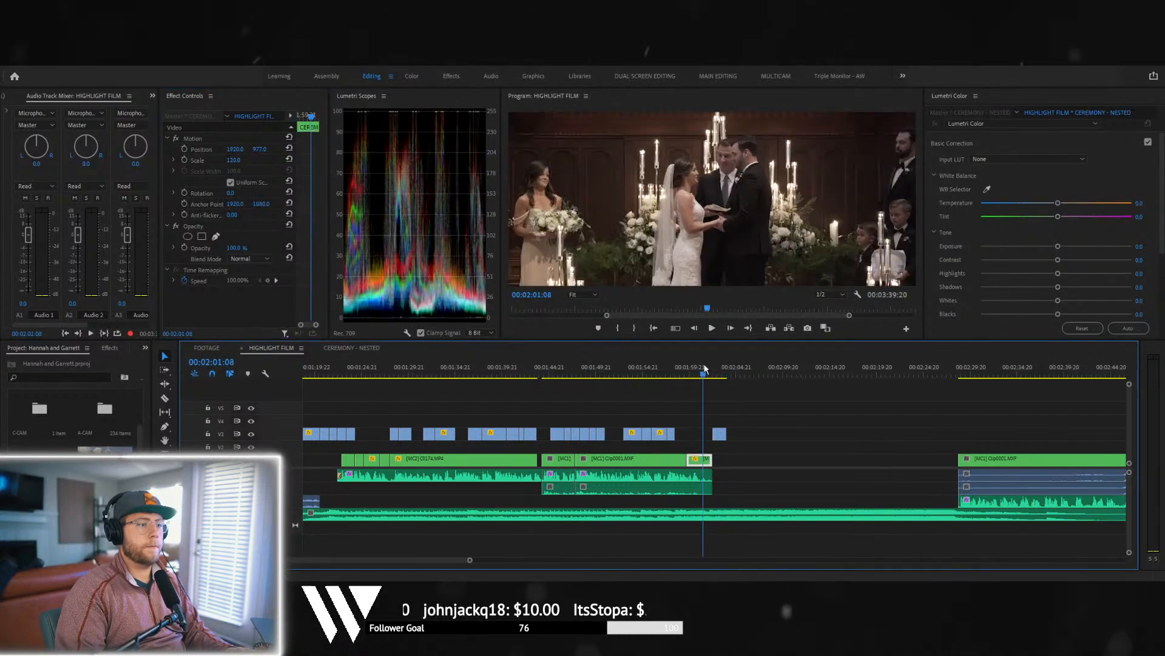
{"action": "key", "text": "space"}
{"action": "left_click_drag", "start_coordinate": [469, 559], "coordinate": [433, 559]}
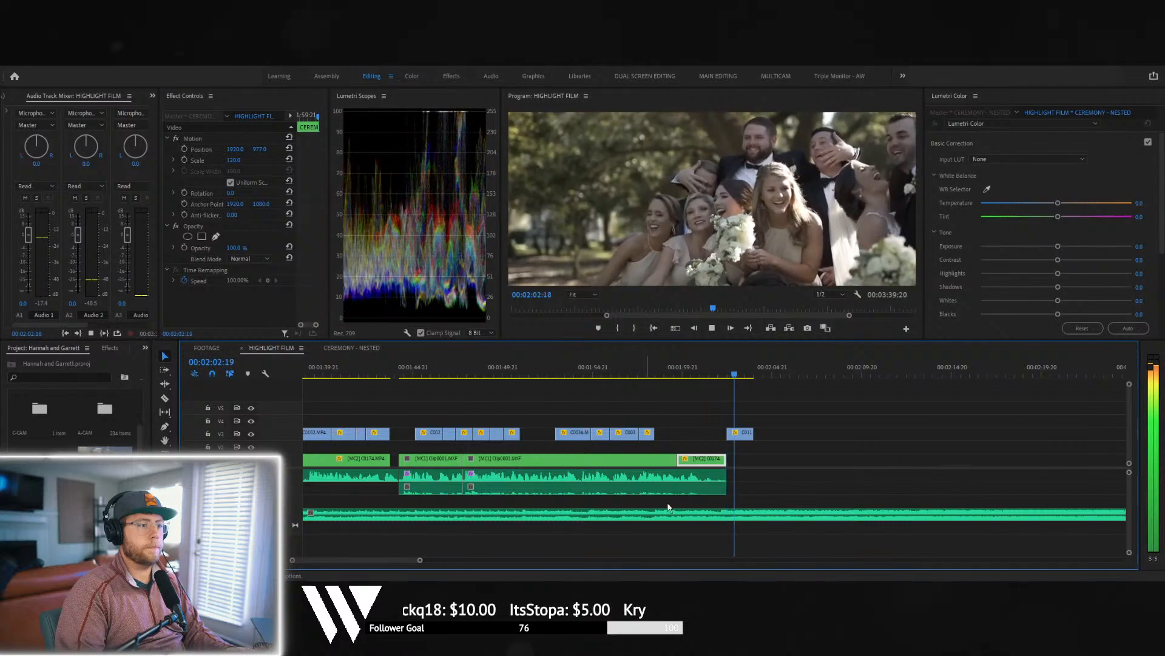
{"action": "key", "text": "space"}
{"action": "left_click", "coordinate": [717, 373]}
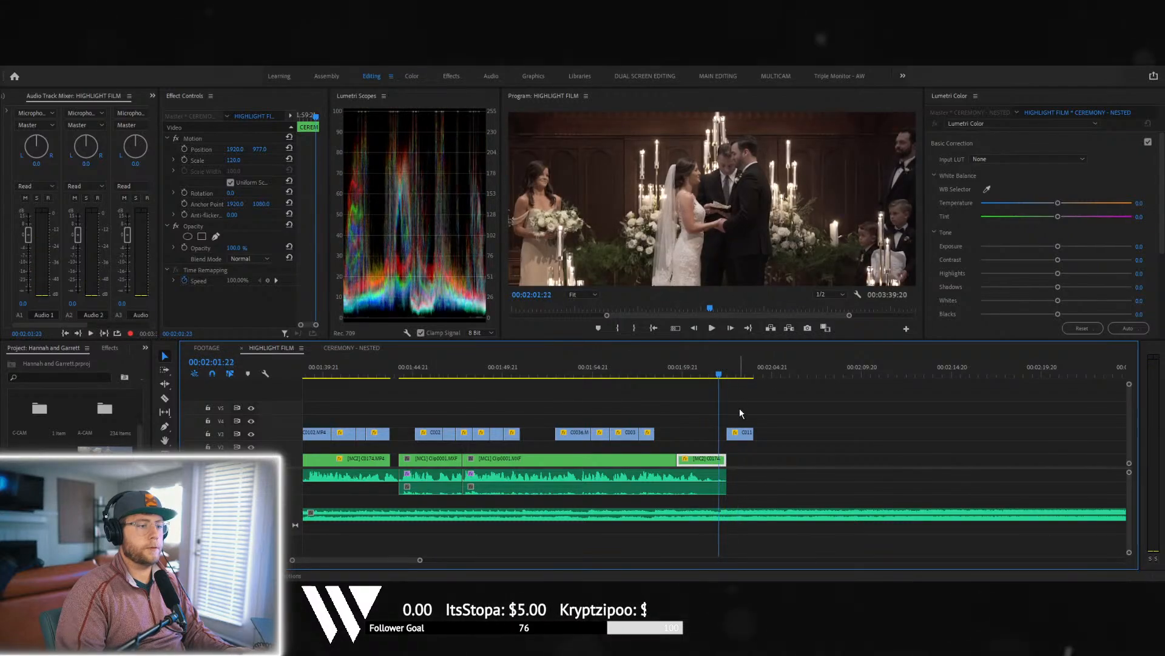
{"action": "left_click_drag", "start_coordinate": [715, 379], "coordinate": [722, 376]}
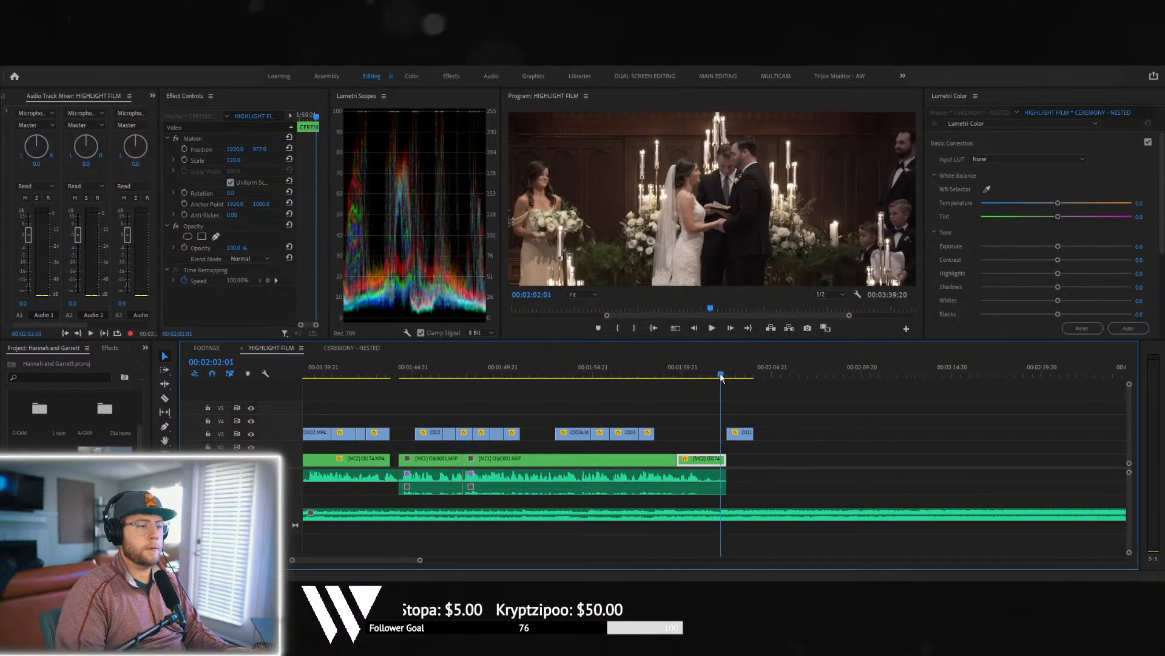
{"action": "left_click_drag", "start_coordinate": [747, 434], "coordinate": [741, 436]}
{"action": "key", "text": "space"}
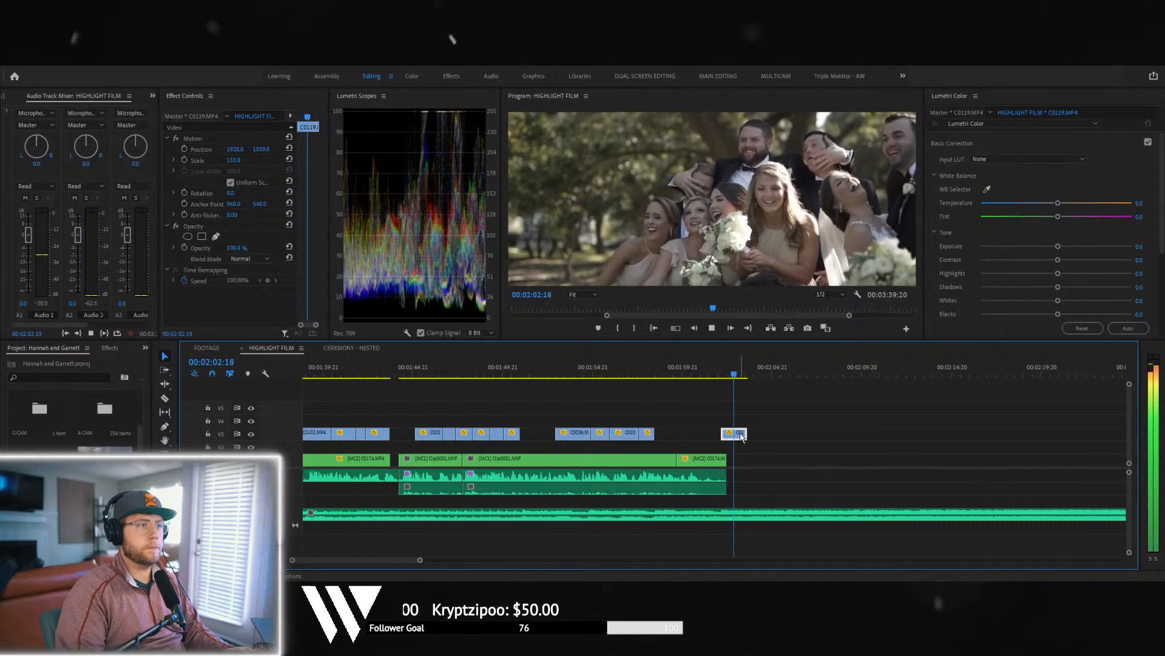
{"action": "key", "text": "space"}
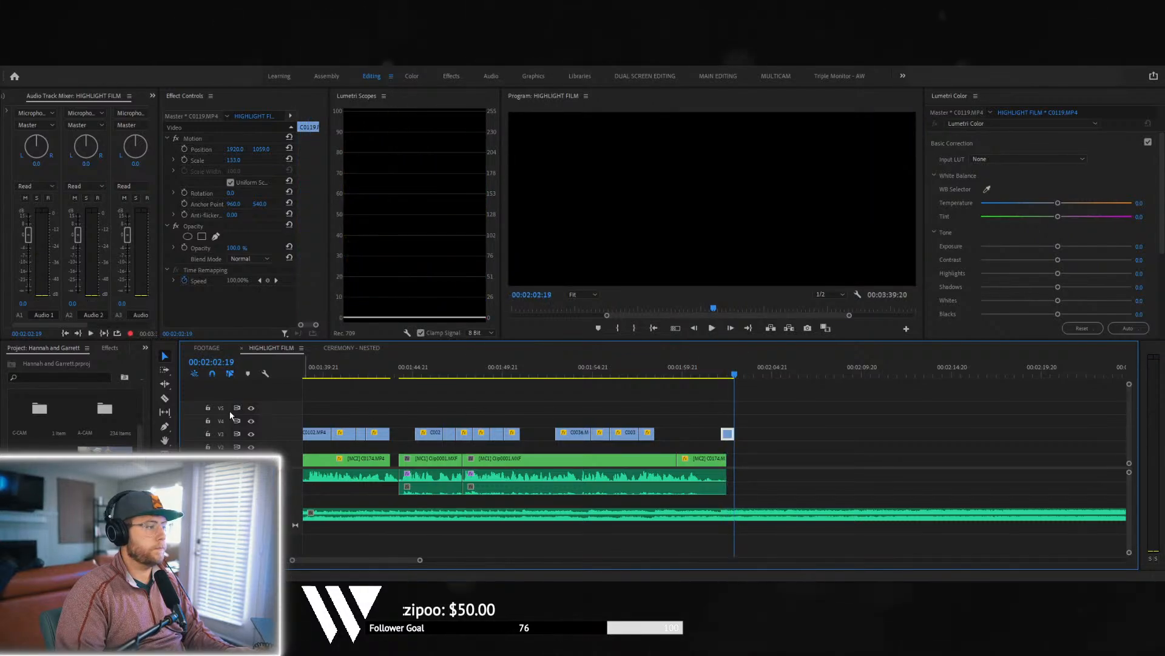
- Find the laughing groomsmen shot at 00:06:12:23 in FOOTAGE and place it right after the bridal party clip in HIGHLIGHT FILM
{"action": "left_click", "coordinate": [357, 347]}
{"action": "left_click", "coordinate": [267, 347]}
{"action": "left_click", "coordinate": [205, 347]}
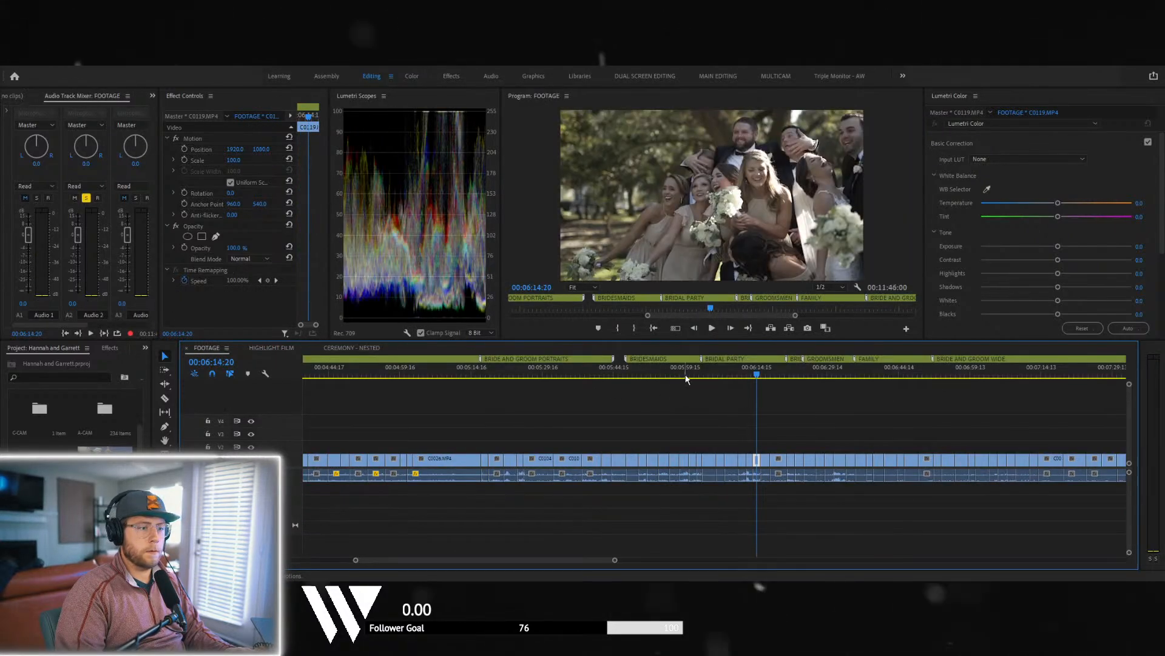
{"action": "mouse_move", "coordinate": [756, 375]}
{"action": "left_mouse_down"}
{"action": "mouse_move", "coordinate": [780, 375]}
{"action": "mouse_move", "coordinate": [747, 375]}
{"action": "left_mouse_up"}
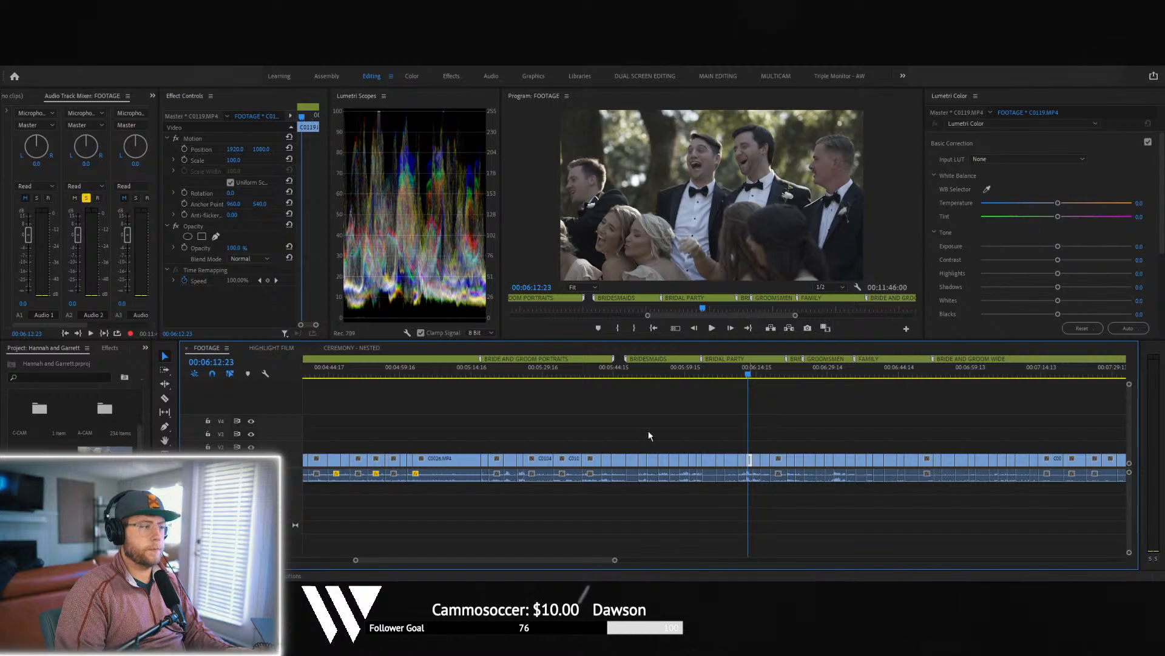
{"action": "left_click", "coordinate": [271, 348]}
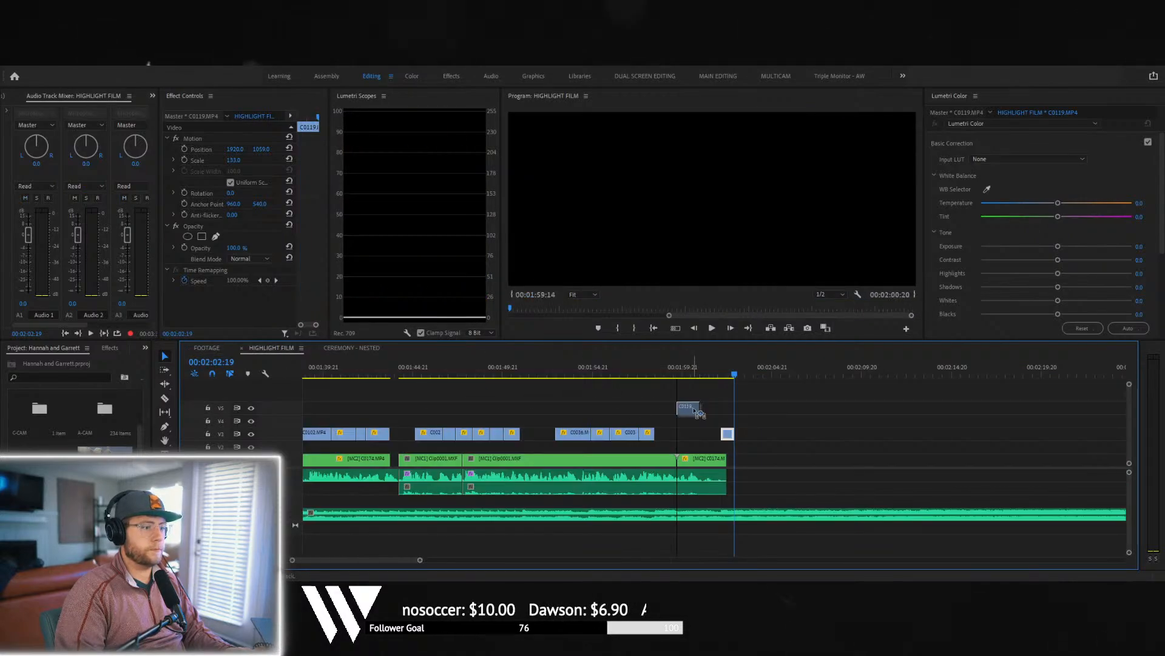
{"action": "left_click_drag", "start_coordinate": [693, 411], "coordinate": [751, 434]}
- Trim the start of the laughing groomsmen clip, slow it to 40% speed and butt it against the bridal party clip
{"action": "left_click", "coordinate": [720, 376]}
{"action": "key", "text": "space"}
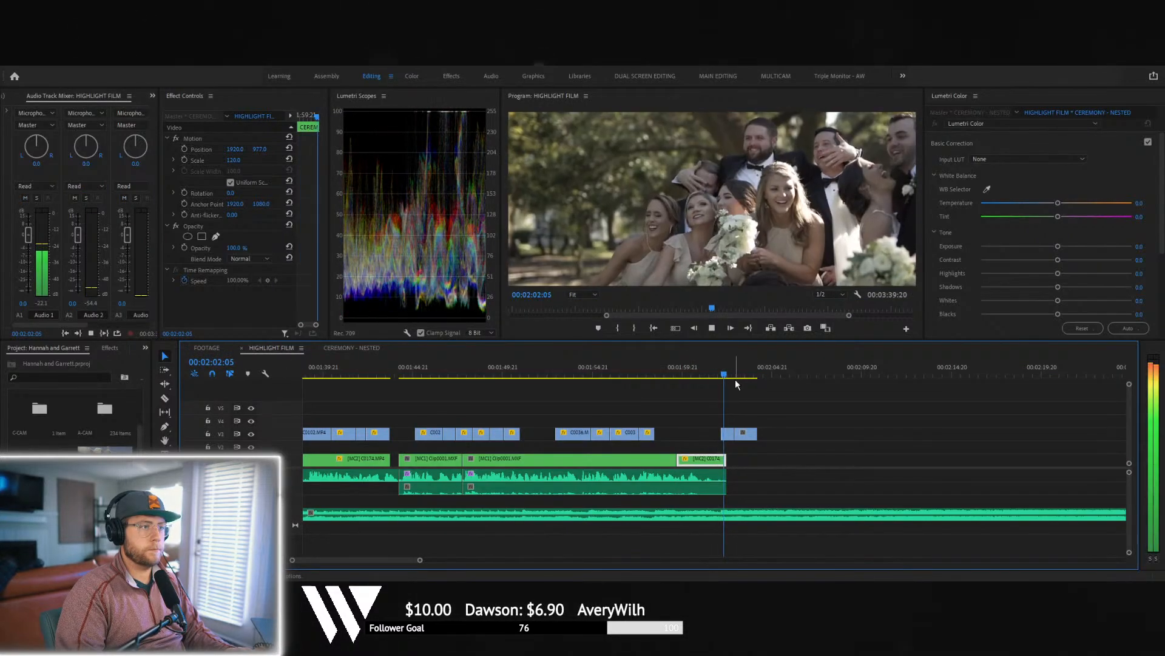
{"action": "key", "text": "space"}
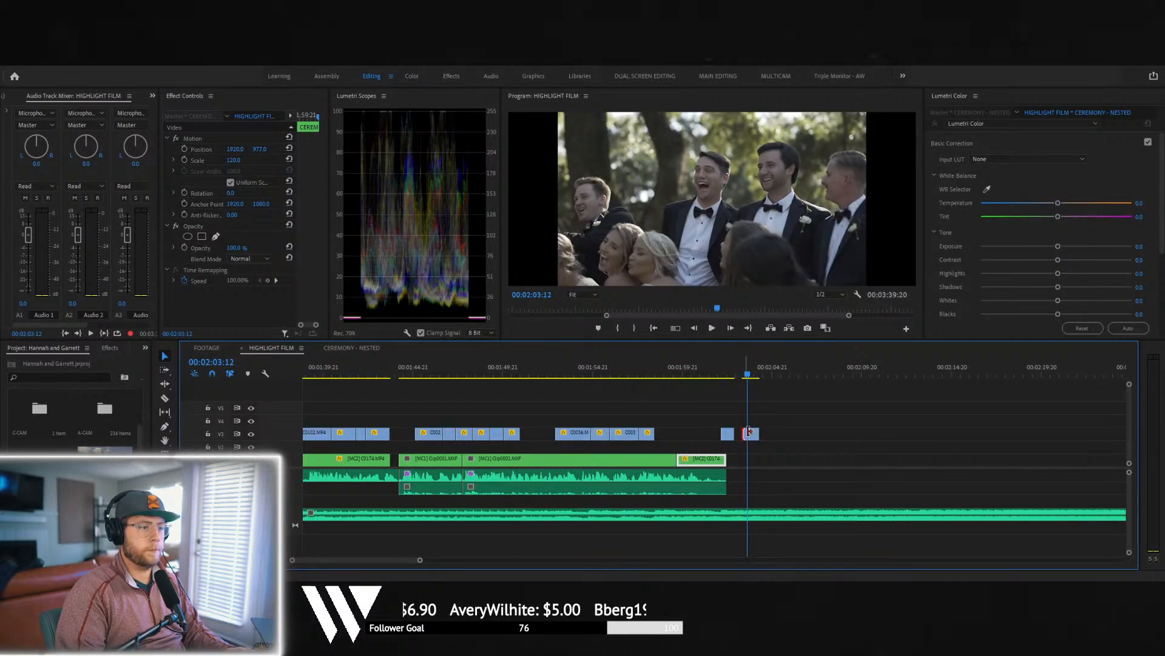
{"action": "key", "text": "ctrl+r"}
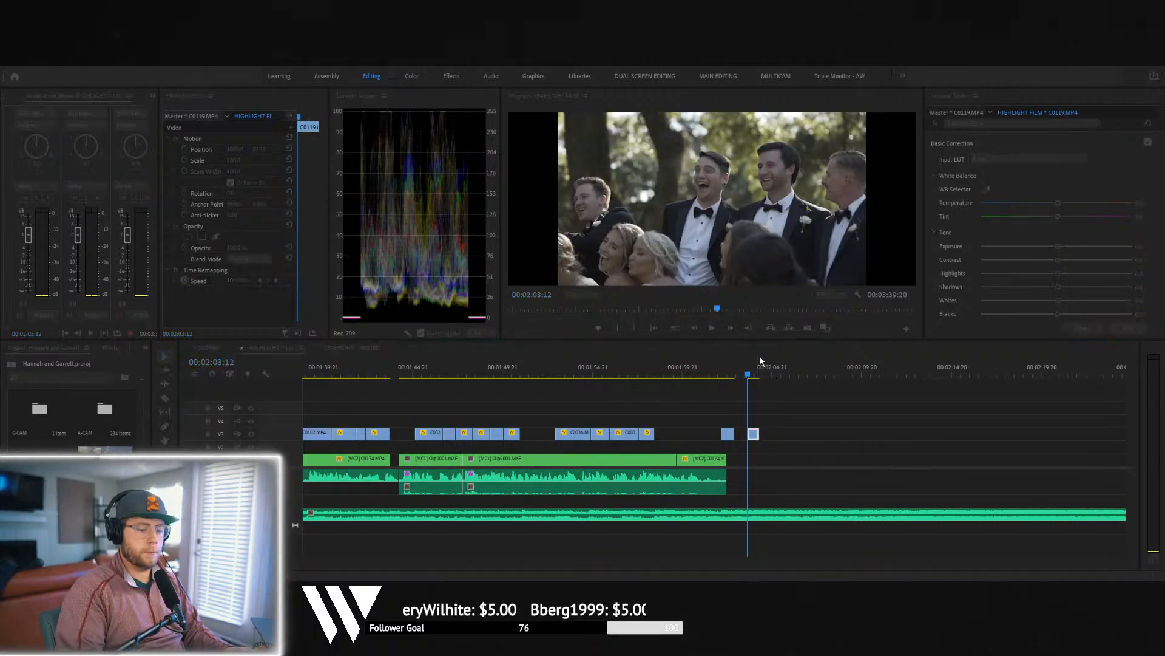
{"action": "type", "text": "40"}
{"action": "key", "text": "Return"}
{"action": "left_click_drag", "start_coordinate": [756, 435], "coordinate": [743, 435]}
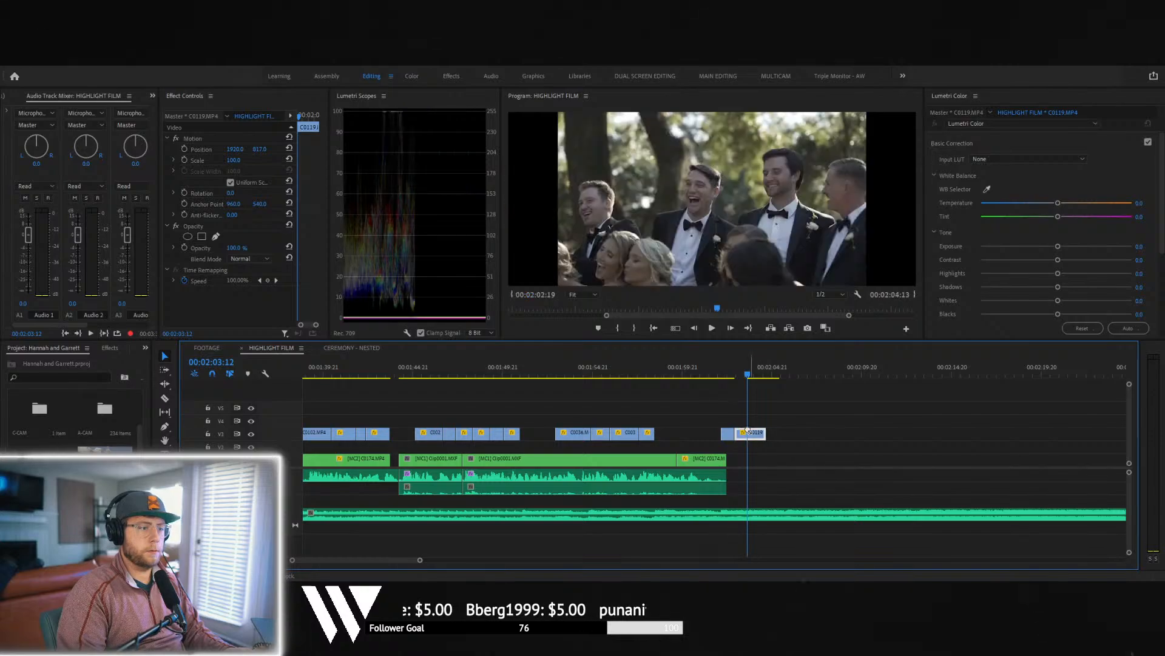
- Play the laughing groomsmen clip and trim its end to about 00:02:03:11
{"action": "left_click", "coordinate": [728, 374]}
{"action": "key", "text": "space"}
{"action": "key", "text": "space"}
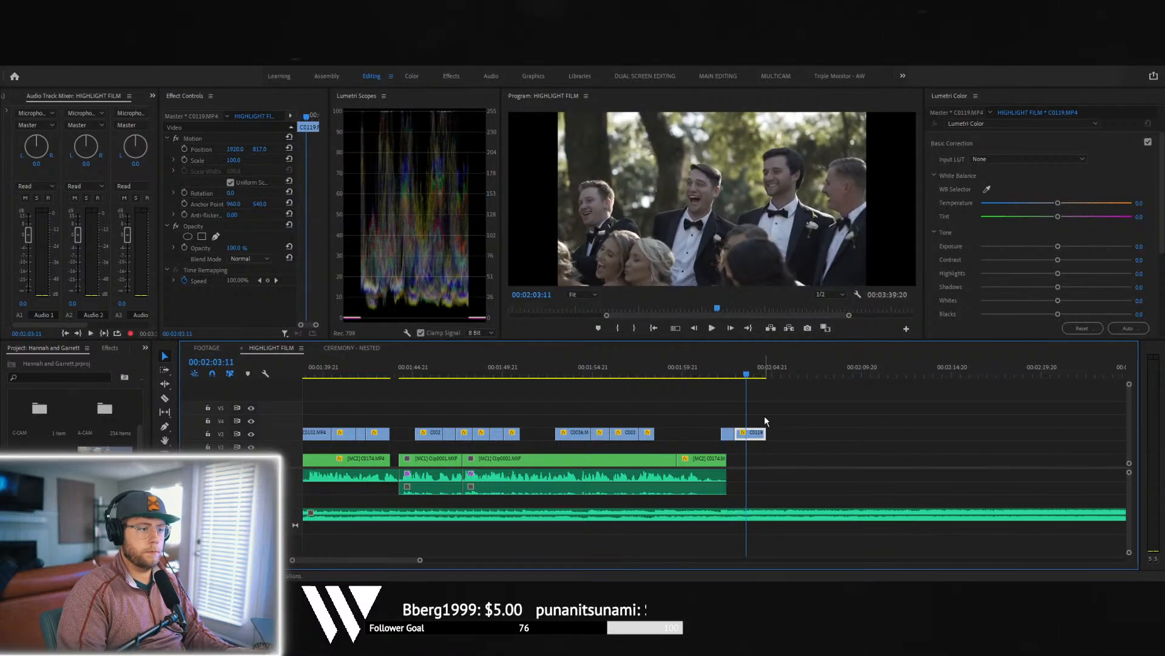
{"action": "left_click_drag", "start_coordinate": [768, 434], "coordinate": [746, 434]}
- Set the laughing groomsmen clip's scale to 133
{"action": "left_click", "coordinate": [738, 374]}
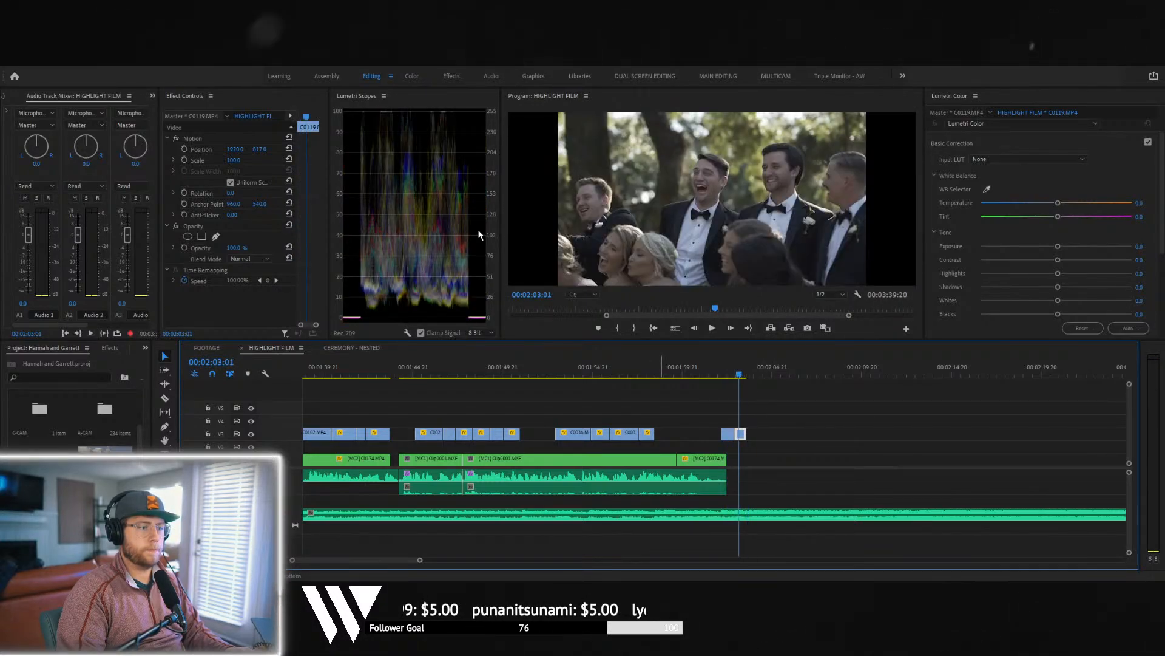
{"action": "left_click", "coordinate": [243, 160]}
{"action": "type", "text": "133"}
{"action": "key", "text": "Return"}
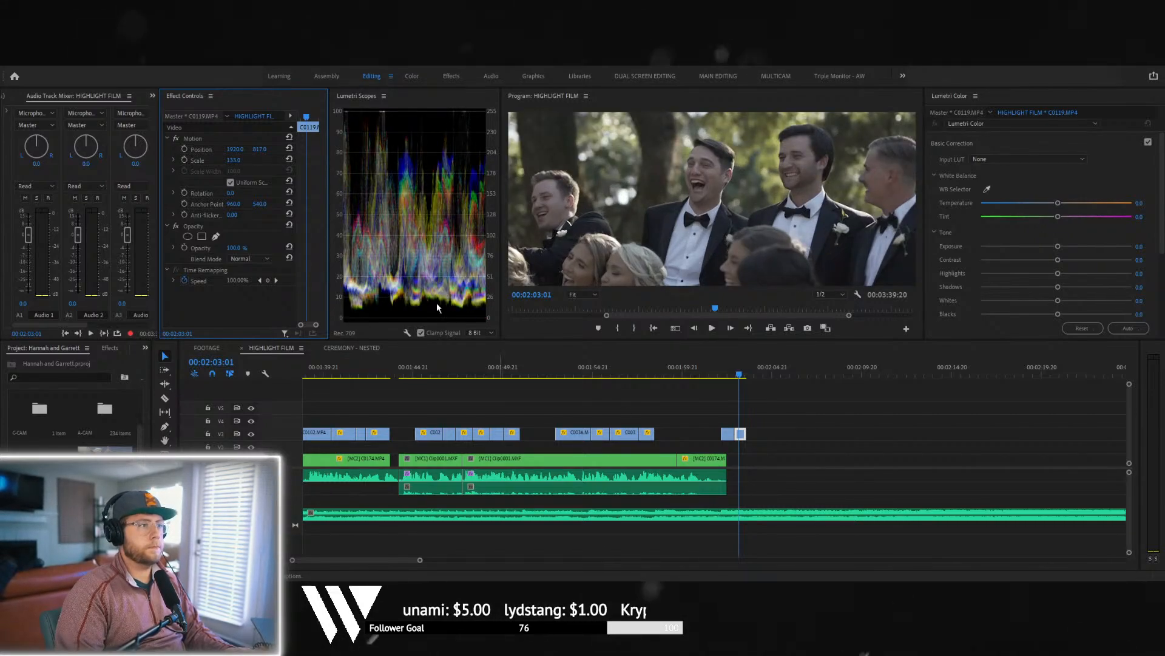
- Return to the FOOTAGE sequence to look for the next shot
{"action": "left_click", "coordinate": [218, 348]}
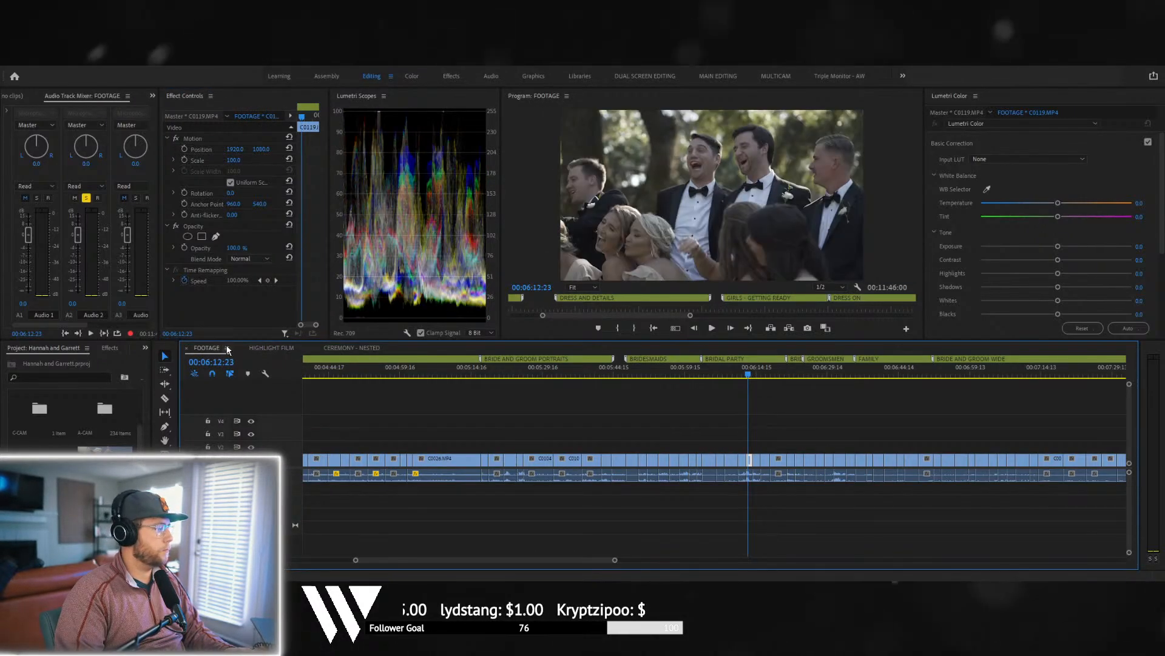
- Copy the bride-and-groom kiss shot at about 00:06:11:03 in FOOTAGE into HIGHLIGHT FILM, after the laughing groomsmen clip
{"action": "left_click_drag", "start_coordinate": [758, 371], "coordinate": [732, 413]}
{"action": "left_click_drag", "start_coordinate": [737, 418], "coordinate": [741, 418]}
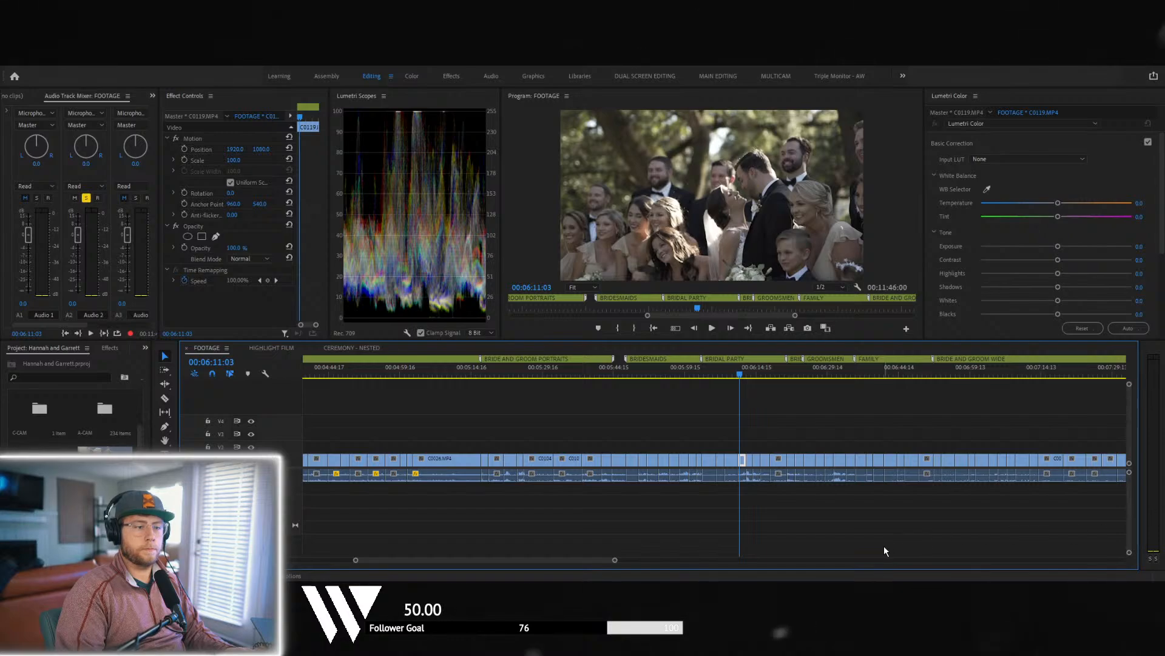
{"action": "left_click", "coordinate": [263, 347]}
{"action": "left_click_drag", "start_coordinate": [764, 437], "coordinate": [762, 438]}
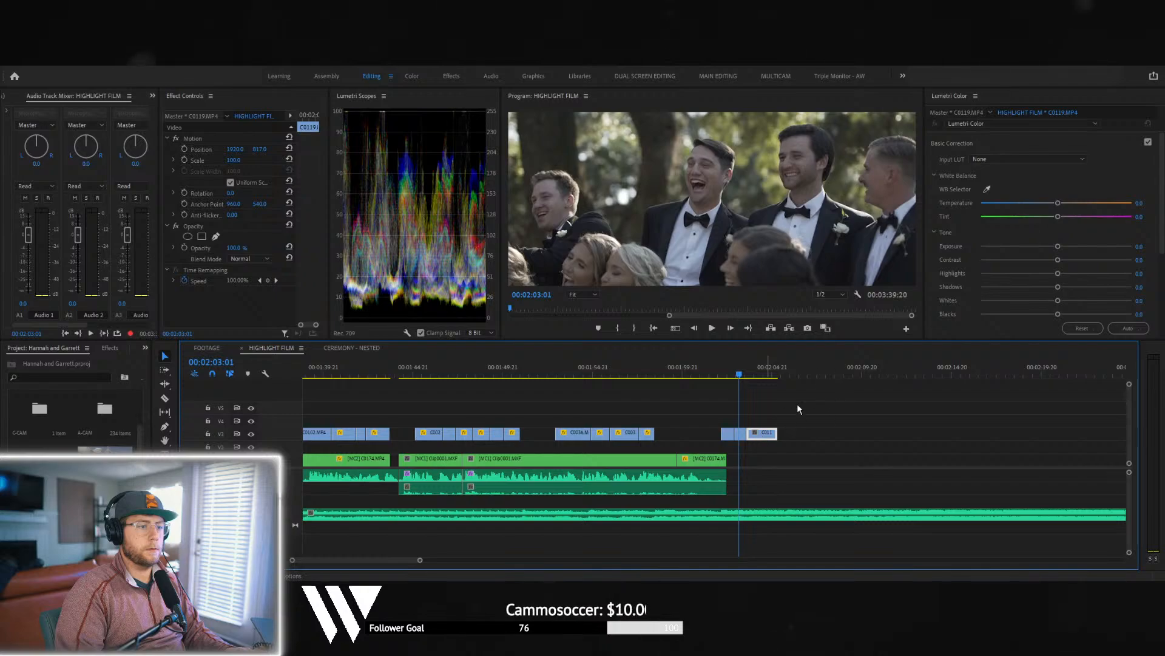
- Trim the end of the kiss clip to 00:02:04:14 and play back the cut
{"action": "key", "text": "space"}
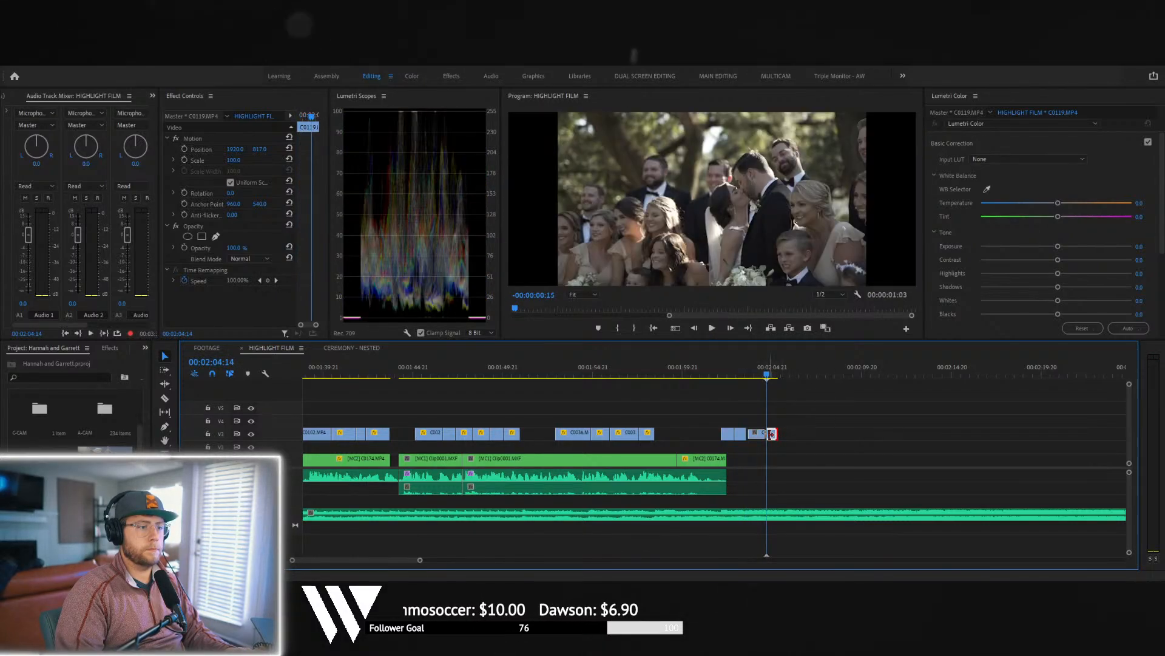
{"action": "left_click_drag", "start_coordinate": [772, 435], "coordinate": [767, 434]}
{"action": "left_click", "coordinate": [749, 375]}
{"action": "key", "text": "space"}
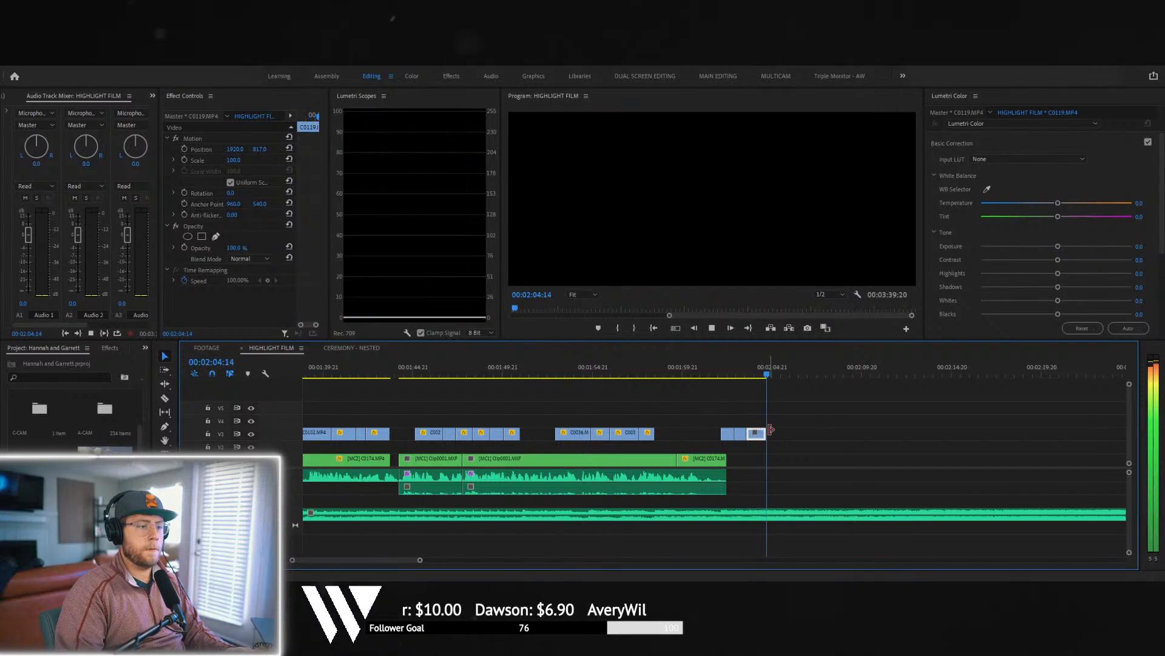
{"action": "key", "text": "space"}
{"action": "left_click", "coordinate": [744, 379]}
{"action": "key", "text": "space"}
{"action": "key", "text": "space"}
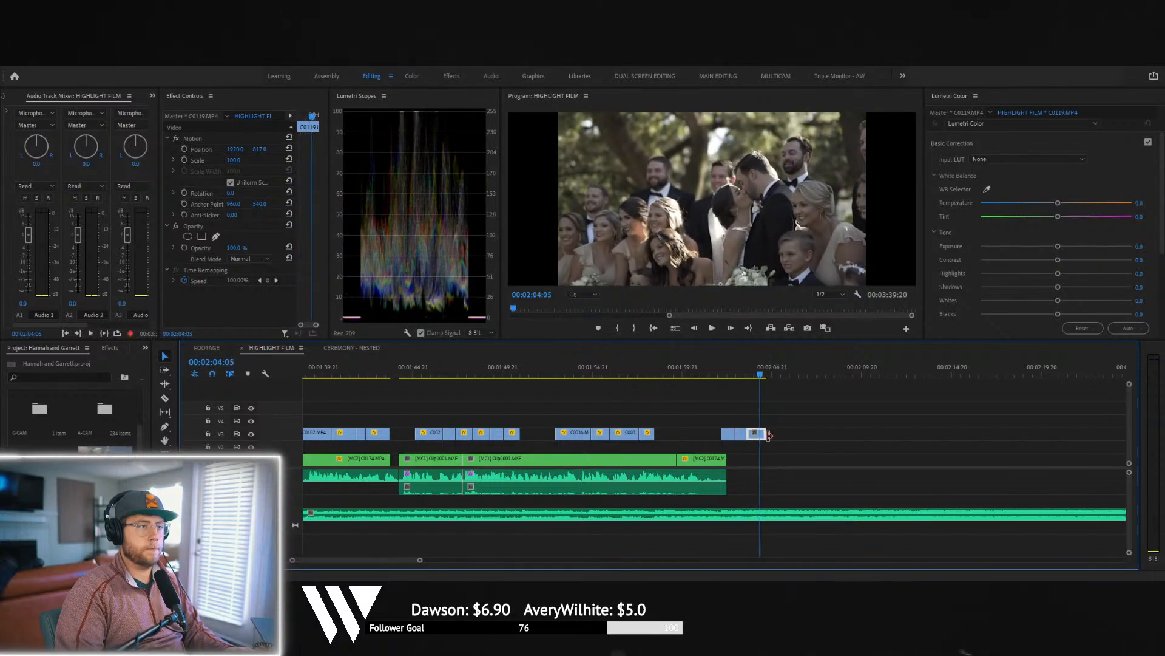
{"action": "key", "text": "space"}
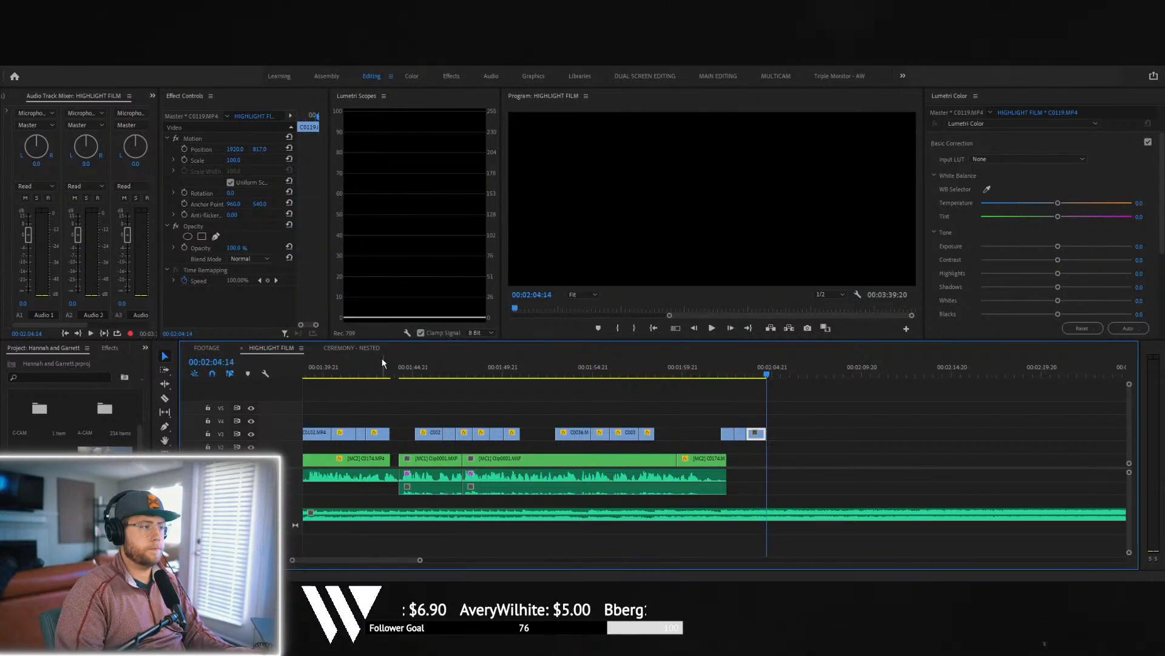
- Copy the wide bridal party clip C0031.MP4 at 00:06:08:06 in FOOTAGE into HIGHLIGHT FILM at 00:02:04:14
{"action": "left_click", "coordinate": [206, 348]}
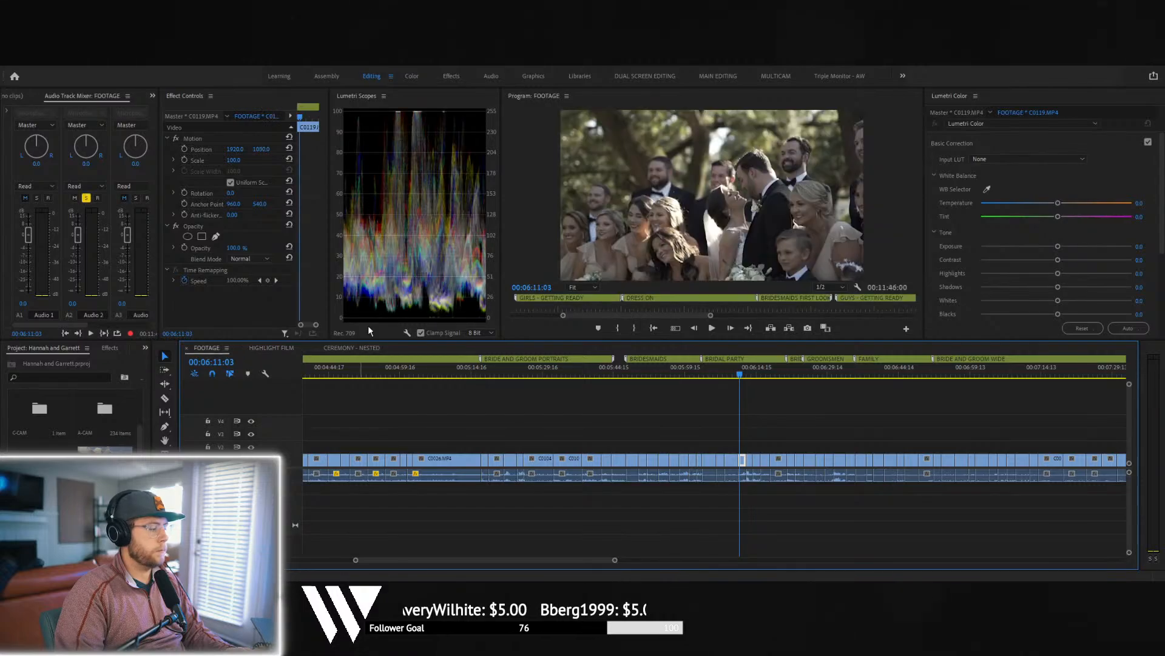
{"action": "left_click", "coordinate": [271, 348]}
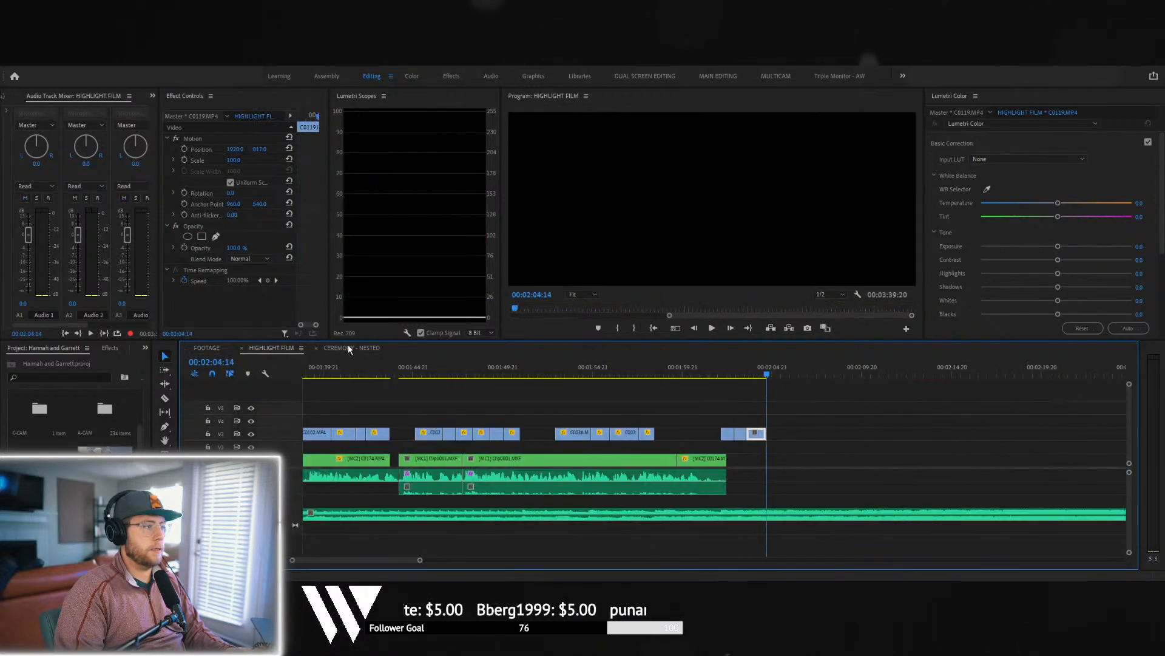
{"action": "left_click", "coordinate": [207, 347]}
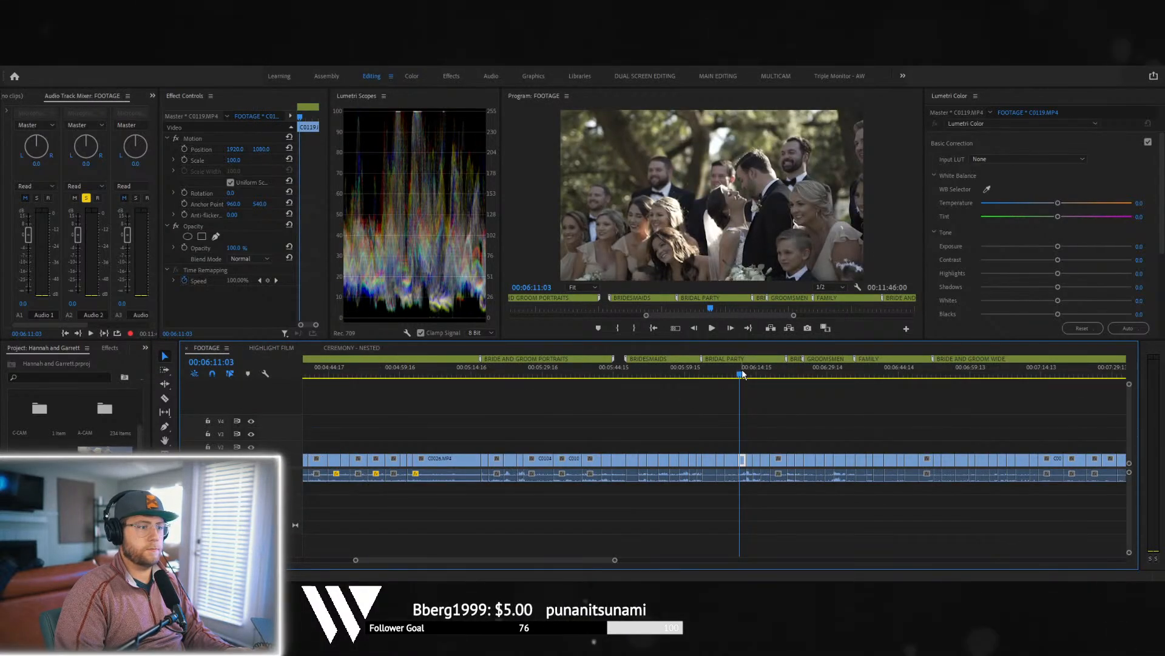
{"action": "left_click_drag", "start_coordinate": [743, 375], "coordinate": [726, 380]}
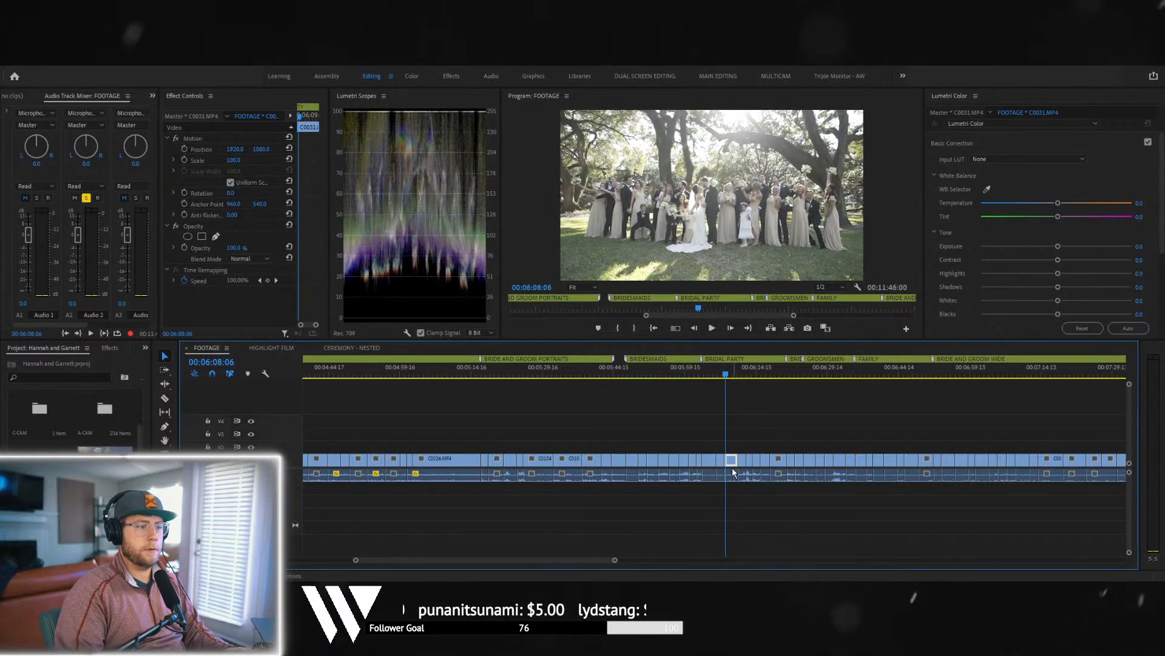
{"action": "left_click_drag", "start_coordinate": [275, 348], "coordinate": [798, 439]}
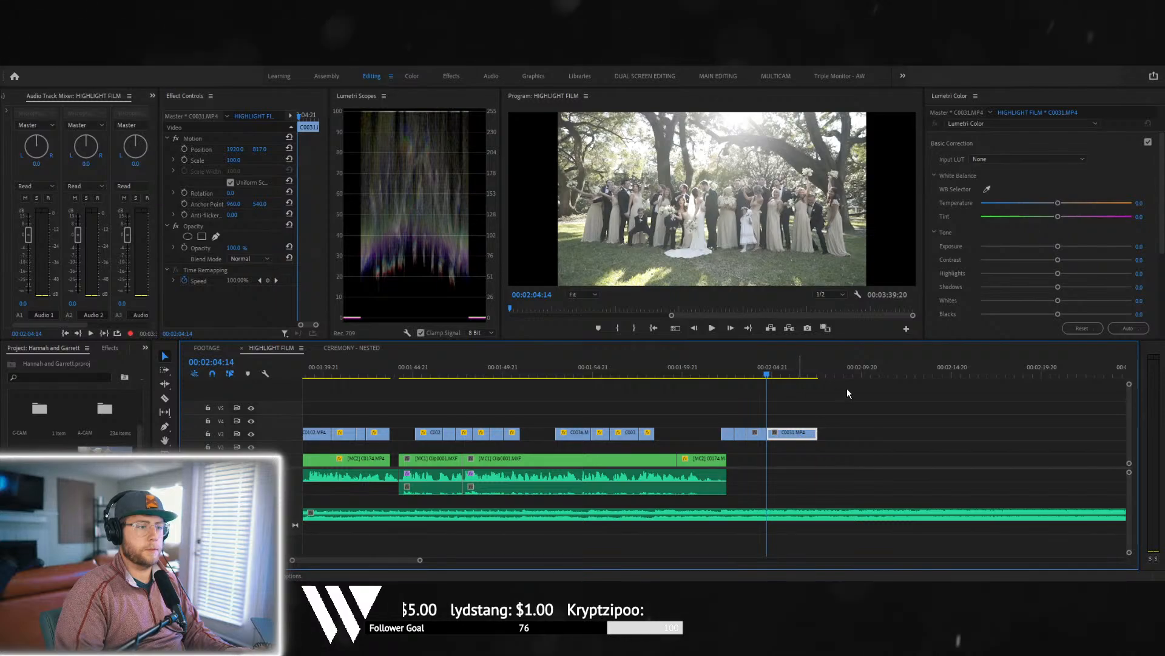
- Set the wide bridal party clip's speed to 70% and preview it
{"action": "key", "text": "ctrl+r"}
{"action": "type", "text": "70"}
{"action": "key", "text": "Return"}
{"action": "key", "text": "space"}
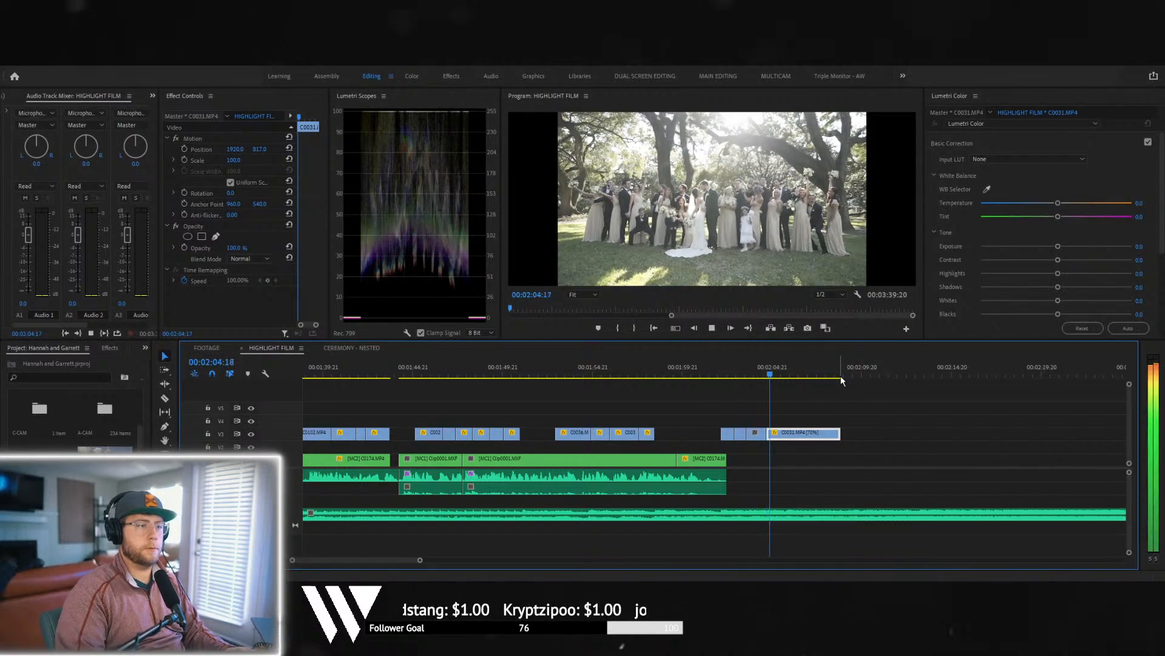
{"action": "key", "text": "space"}
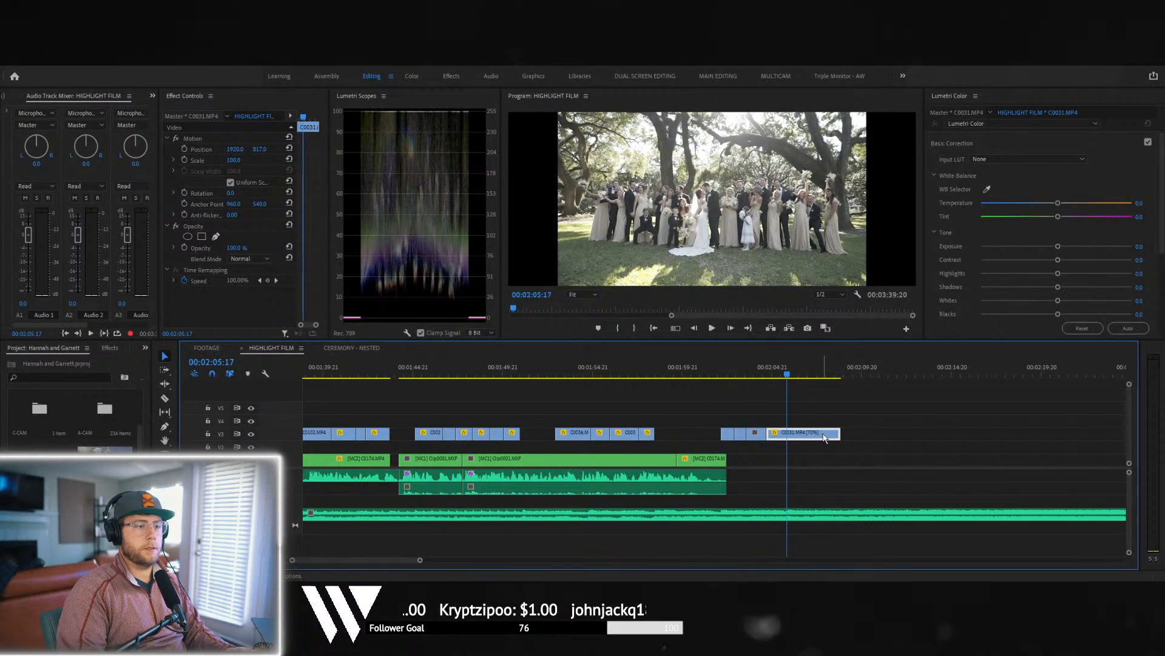
- Slow the wide bridal party clip to 40% speed and play it from its start
{"action": "key", "text": "ctrl+r"}
{"action": "type", "text": "40"}
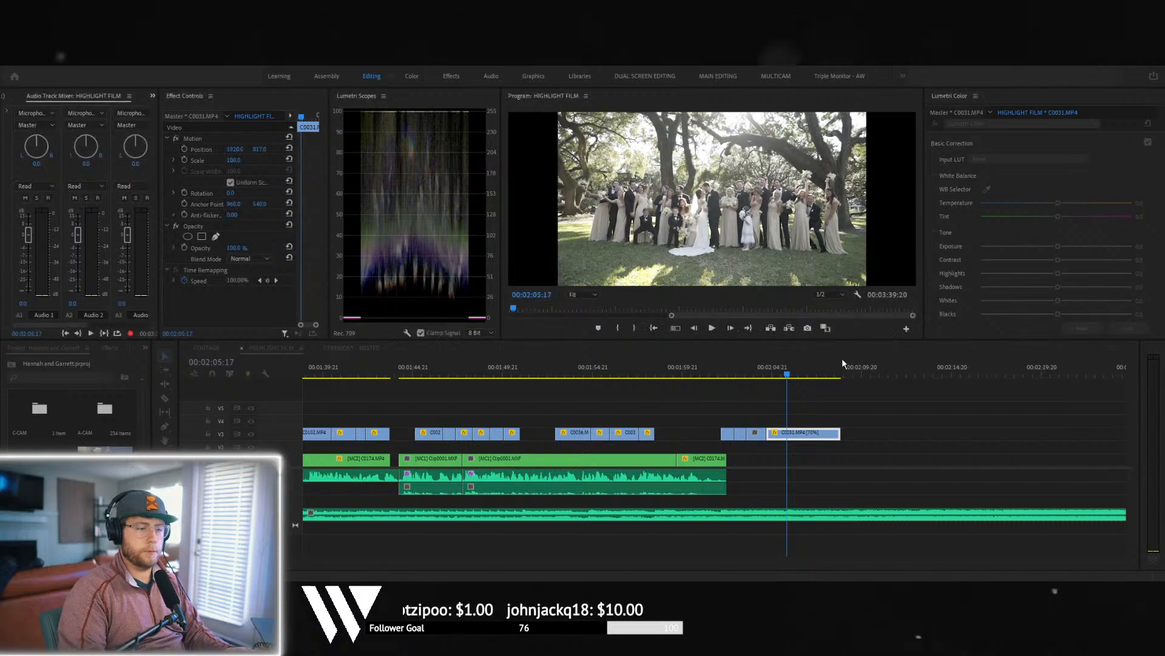
{"action": "key", "text": "Return"}
{"action": "key", "text": "space"}
{"action": "left_click", "coordinate": [769, 370]}
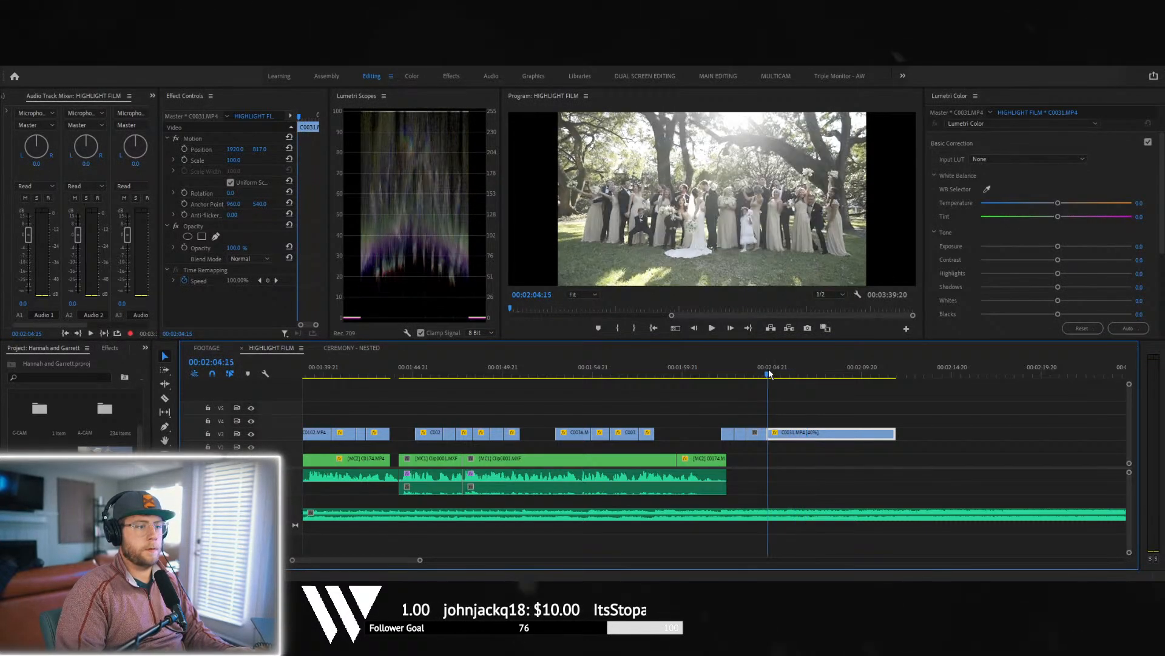
{"action": "key", "text": "space"}
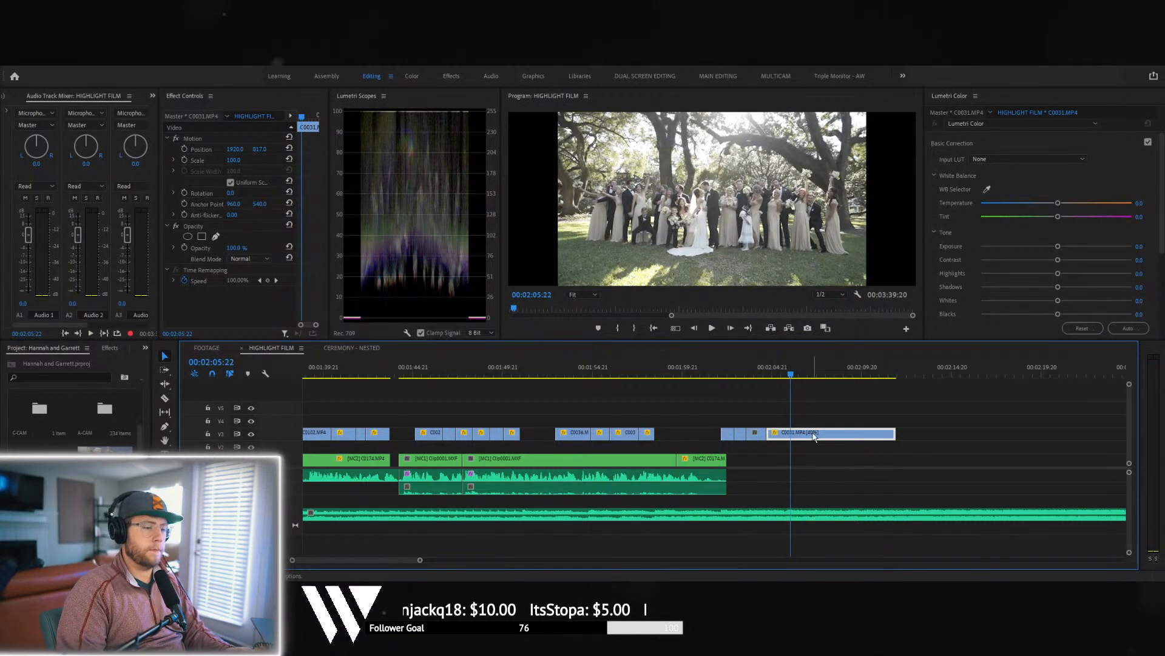
- Trim the end of the wide bridal party clip to 00:02:05:19 and play the sequence from 00:02:00:04
{"action": "left_click", "coordinate": [788, 374]}
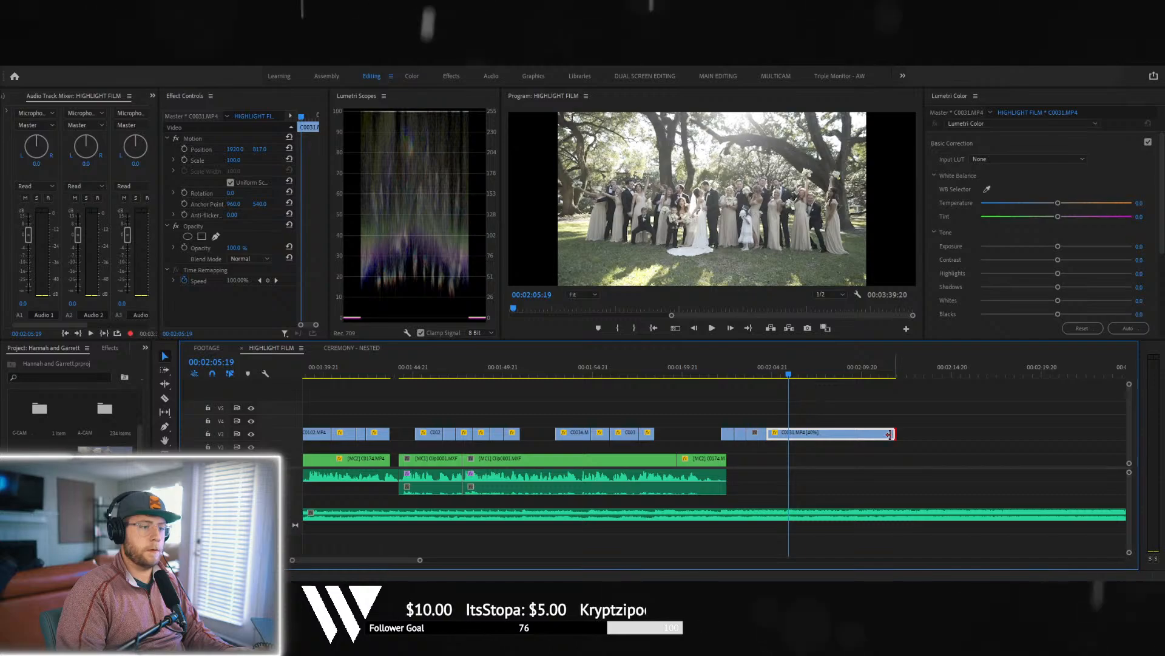
{"action": "left_click_drag", "start_coordinate": [894, 433], "coordinate": [788, 436]}
{"action": "left_click", "coordinate": [690, 370]}
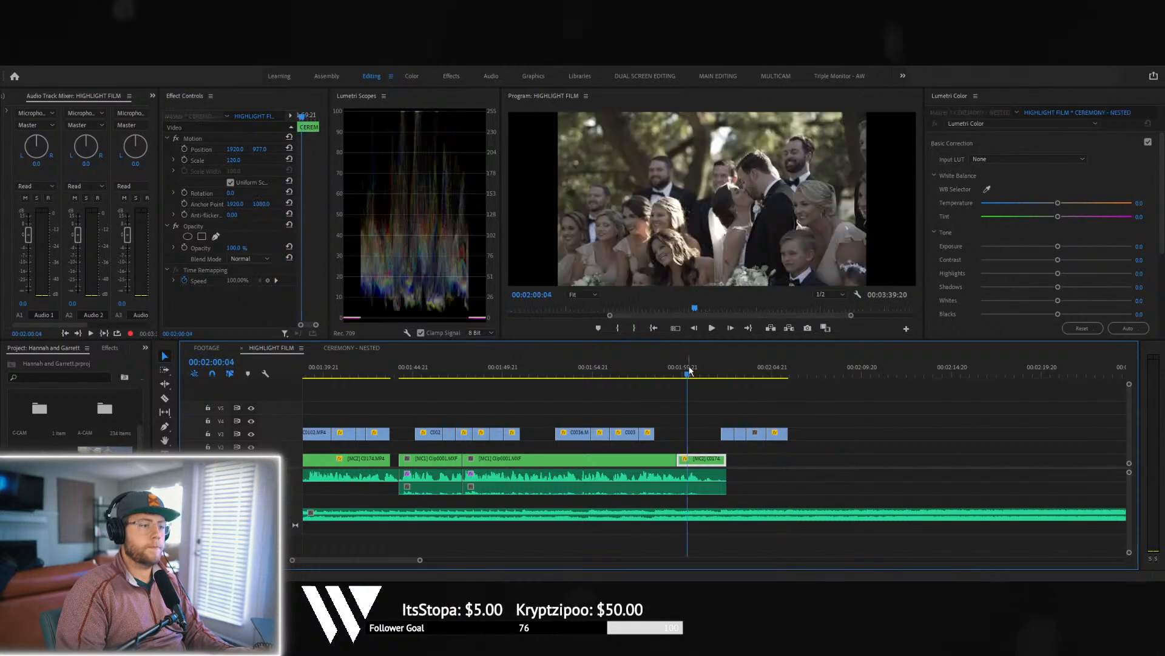
{"action": "key", "text": "space"}
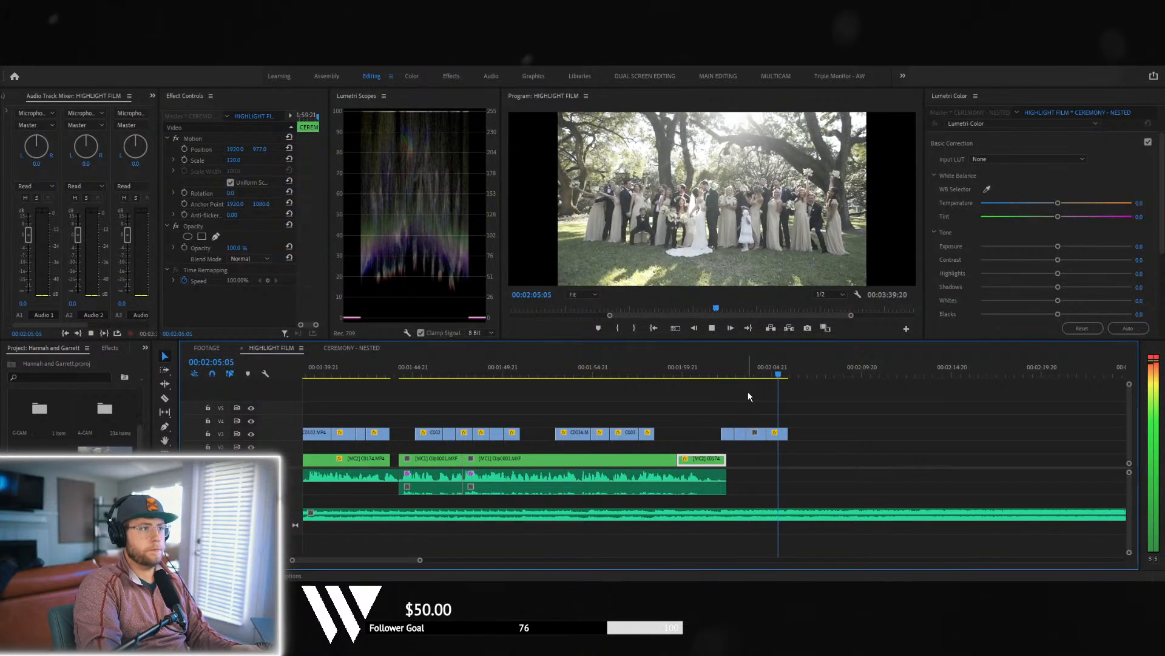
- Scale the wide bridal party clip to 135 and rotate it by -1.0° to fill and level the frame
{"action": "left_click", "coordinate": [782, 375]}
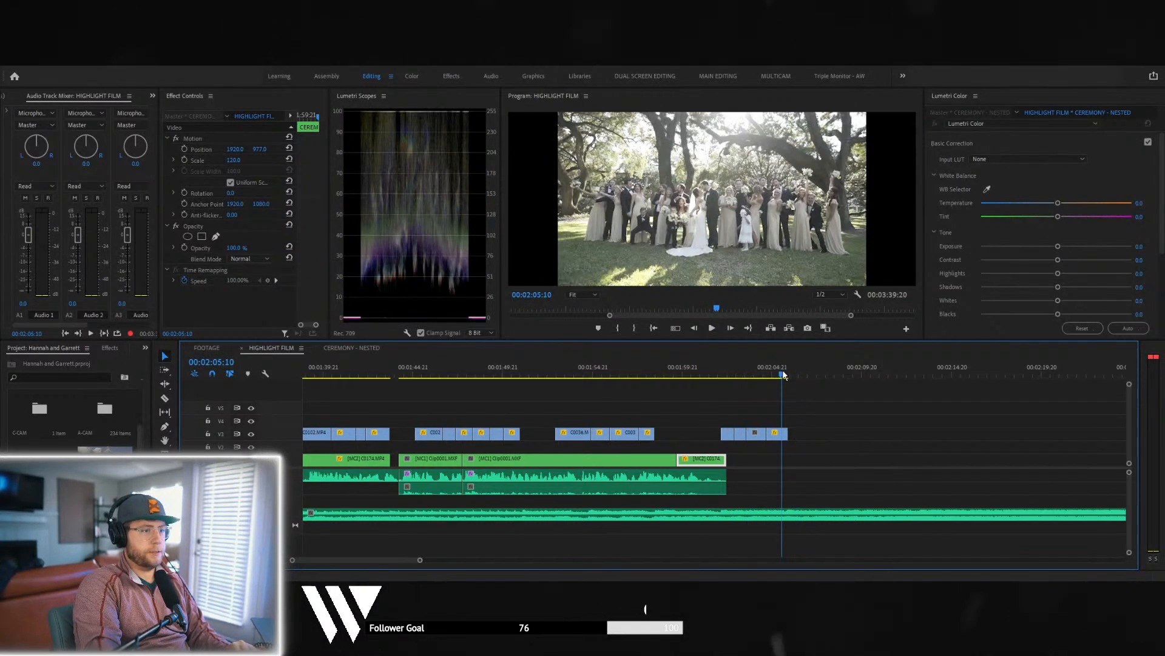
{"action": "left_click", "coordinate": [777, 432]}
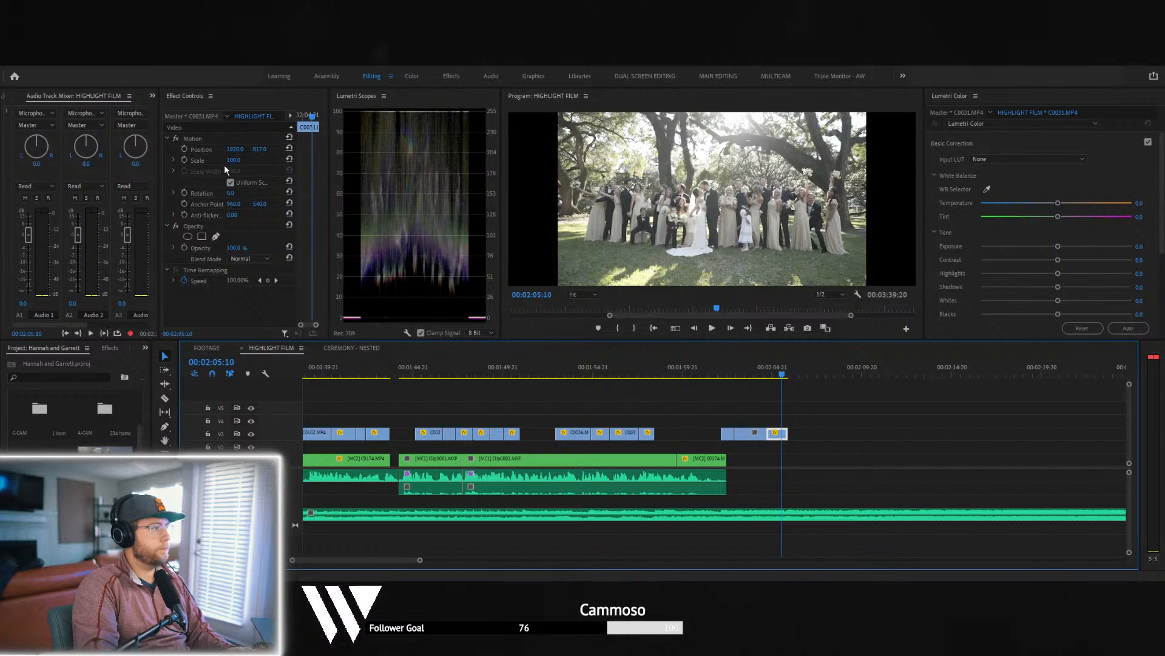
{"action": "left_click", "coordinate": [240, 158]}
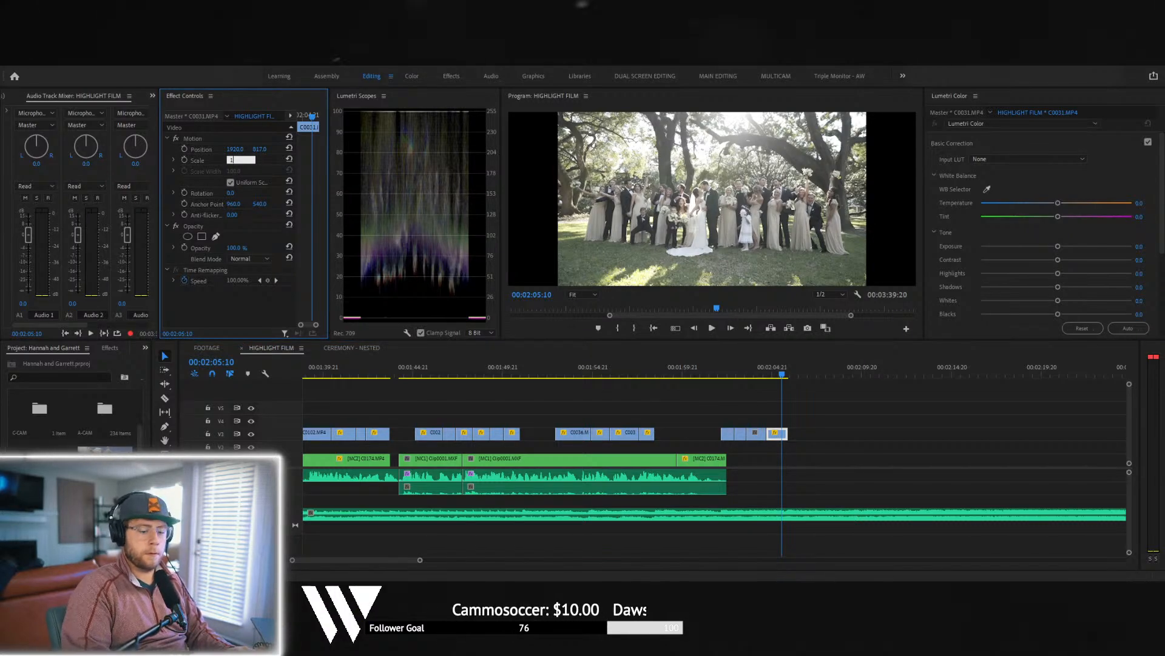
{"action": "key", "text": "Return"}
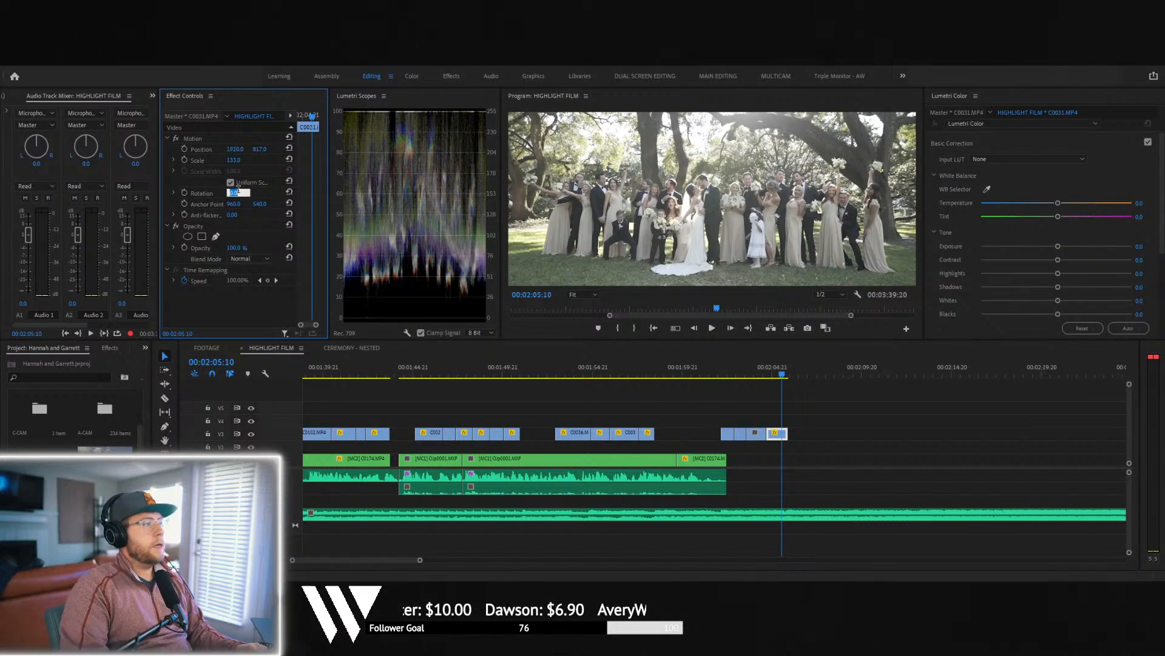
{"action": "key", "text": "Return"}
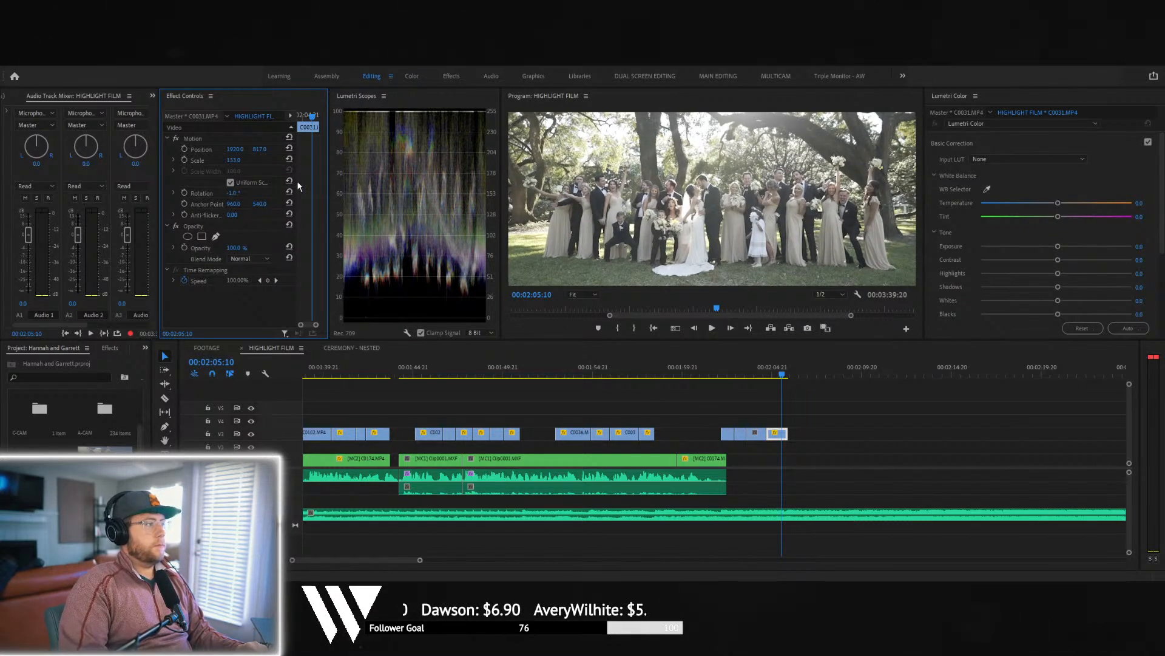
{"action": "key", "text": "Return"}
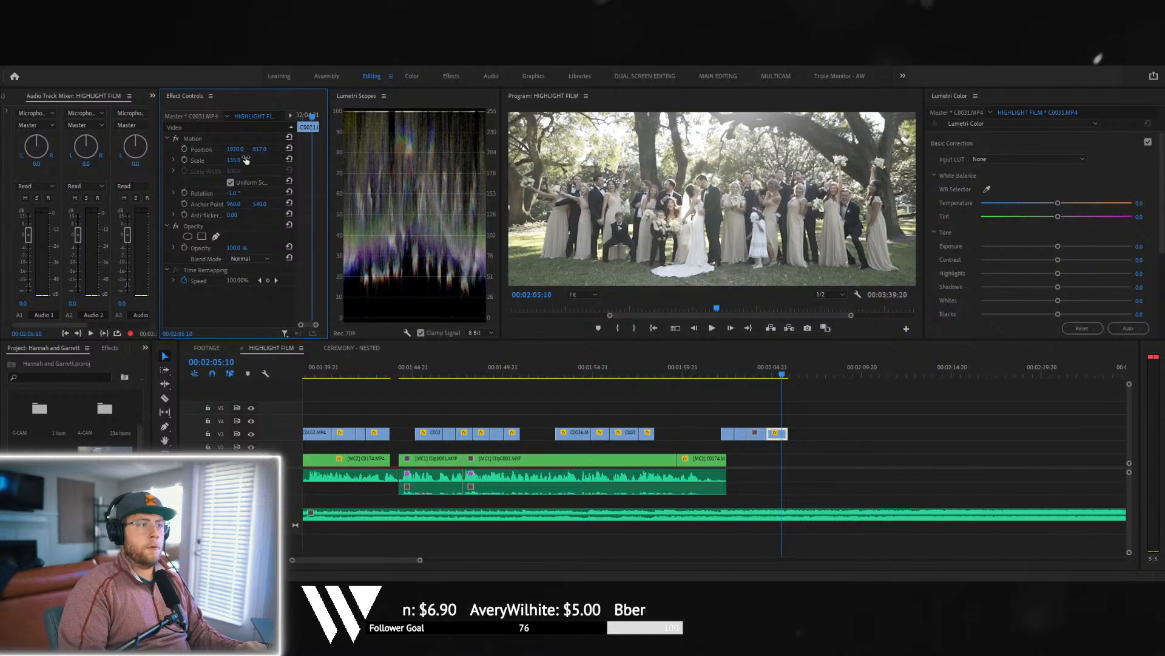
- Set the kiss clip's scale to 133 and play back the result
{"action": "left_click", "coordinate": [754, 374]}
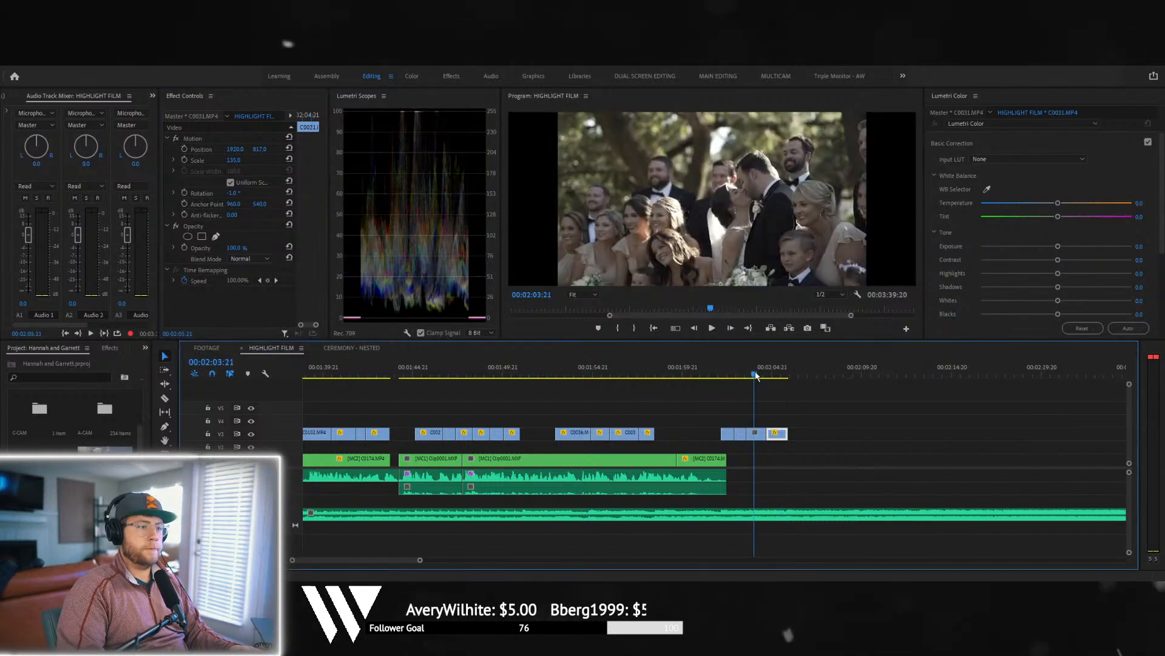
{"action": "left_click", "coordinate": [233, 160]}
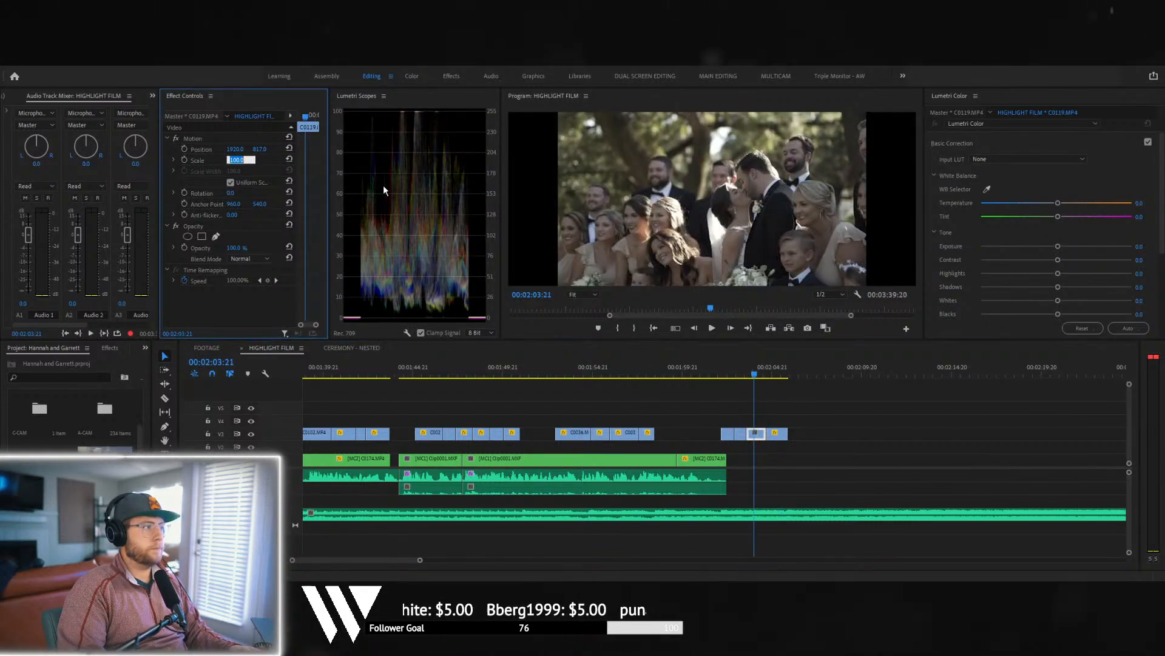
{"action": "type", "text": "133"}
{"action": "key", "text": "Return"}
{"action": "key", "text": "space"}
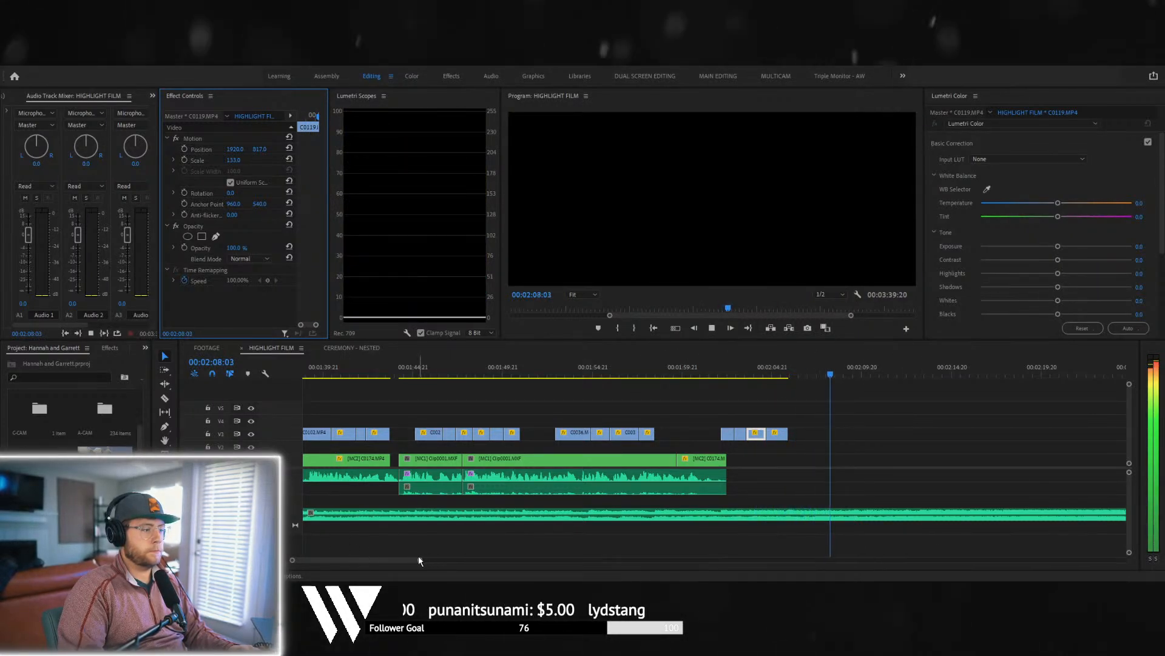
{"action": "key", "text": "space"}
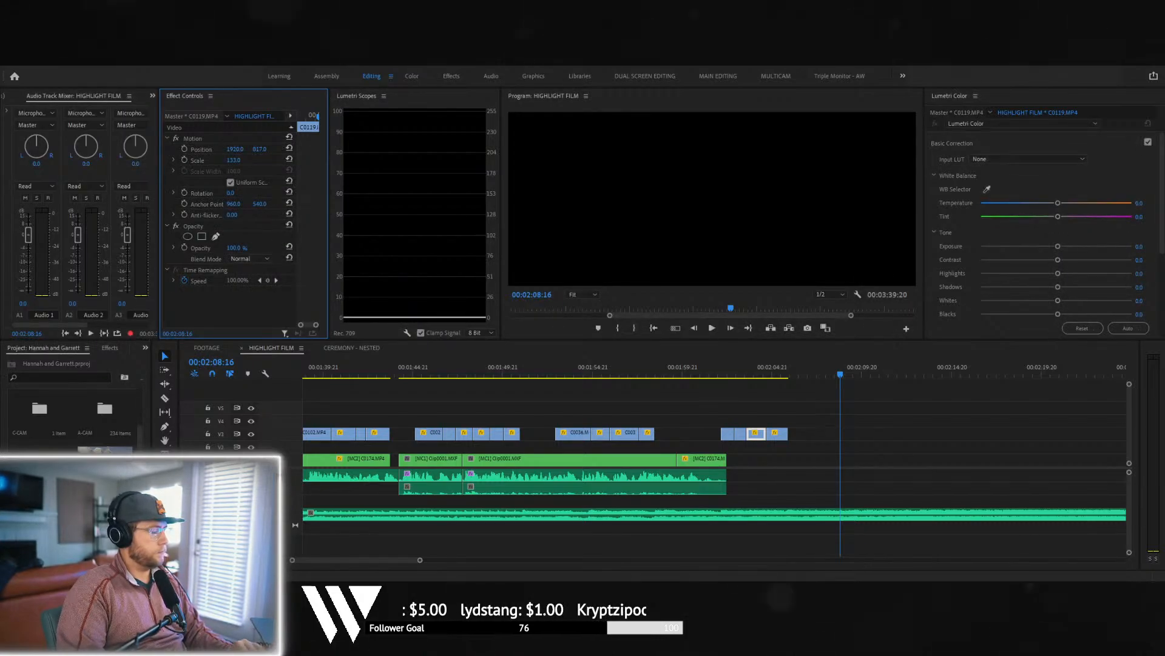
- Review the whole HIGHLIGHT FILM timeline and play from 00:02:08:16 into the ceremony kiss
{"action": "key", "text": "backslash"}
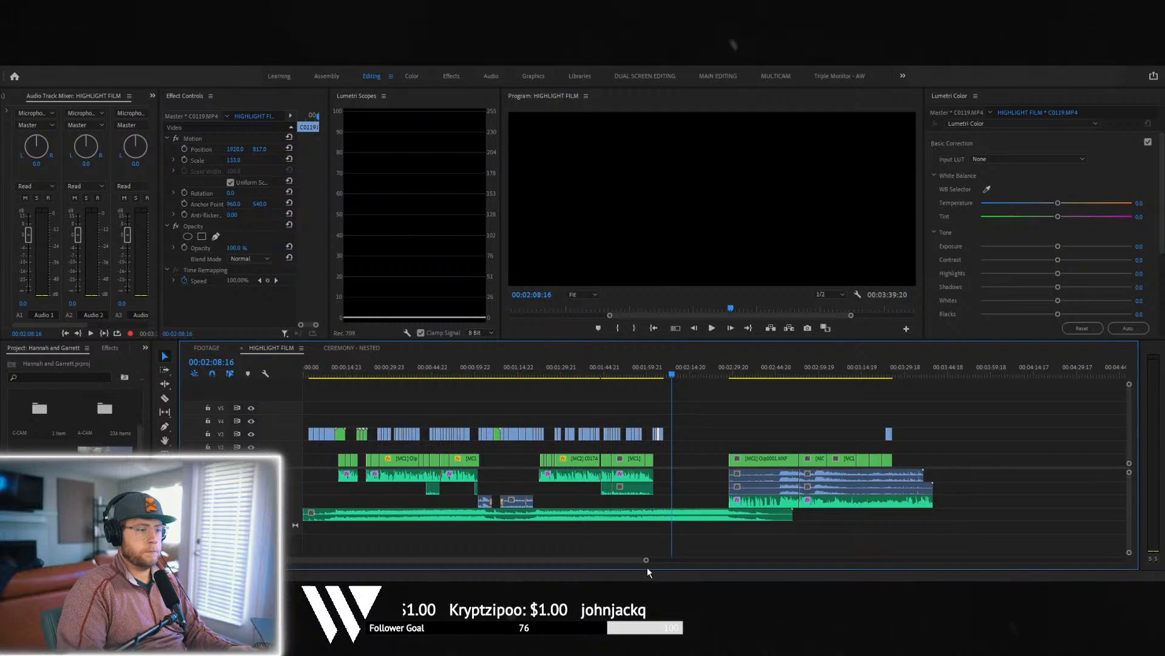
{"action": "mouse_move", "coordinate": [646, 560]}
{"action": "left_mouse_down"}
{"action": "mouse_move", "coordinate": [425, 546]}
{"action": "mouse_move", "coordinate": [468, 558]}
{"action": "left_mouse_up"}
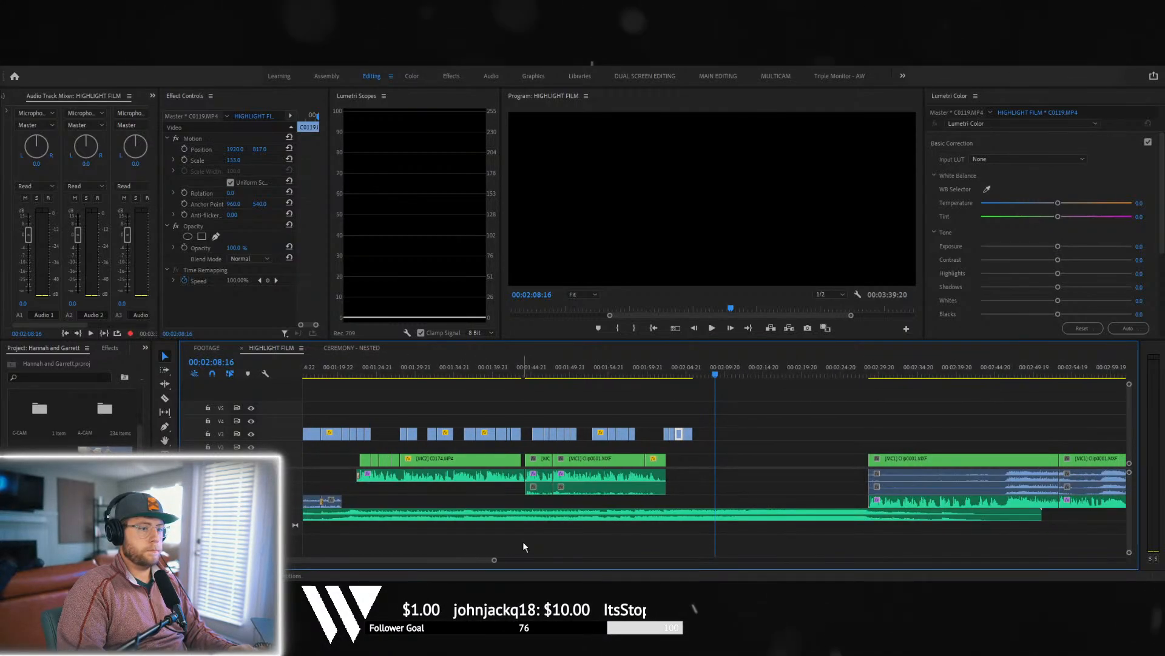
{"action": "key", "text": "space"}
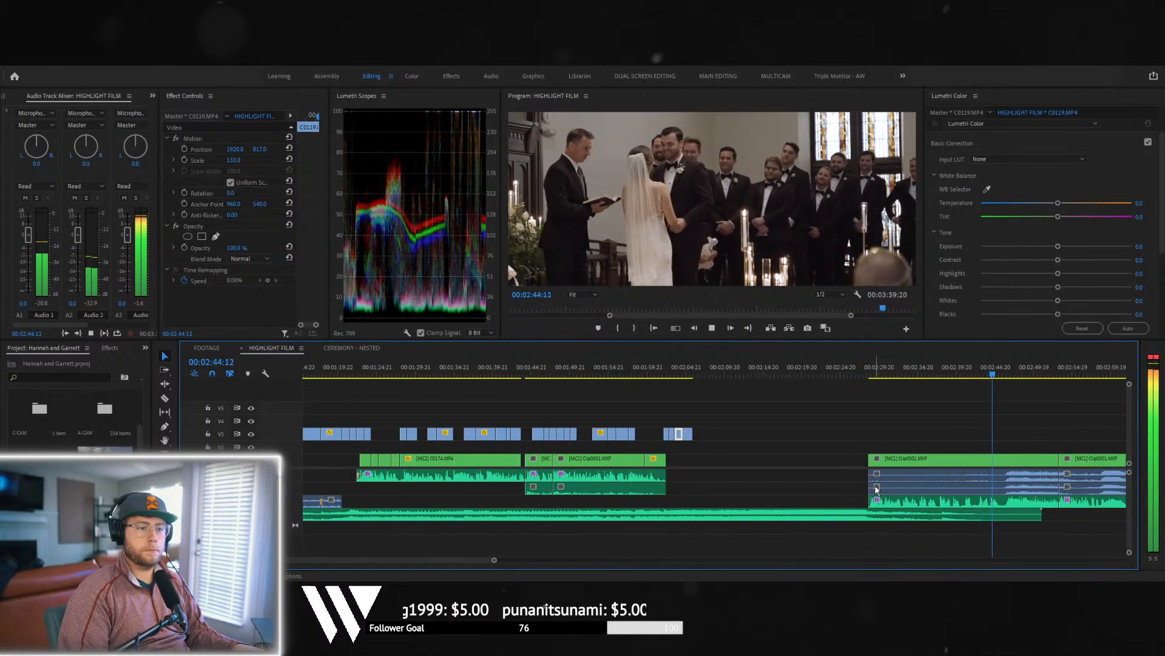
{"action": "left_click", "coordinate": [921, 468]}
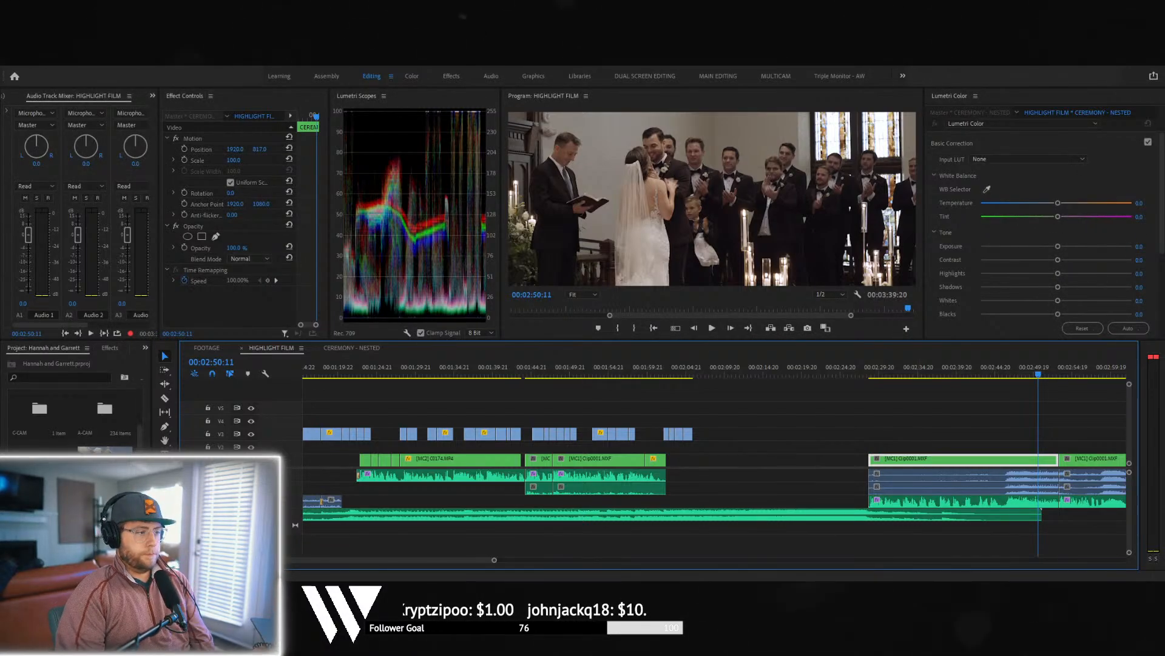
{"action": "mouse_move", "coordinate": [497, 560]}
{"action": "left_mouse_down"}
{"action": "mouse_move", "coordinate": [456, 562]}
{"action": "mouse_move", "coordinate": [716, 567]}
{"action": "mouse_move", "coordinate": [490, 570]}
{"action": "left_mouse_up"}
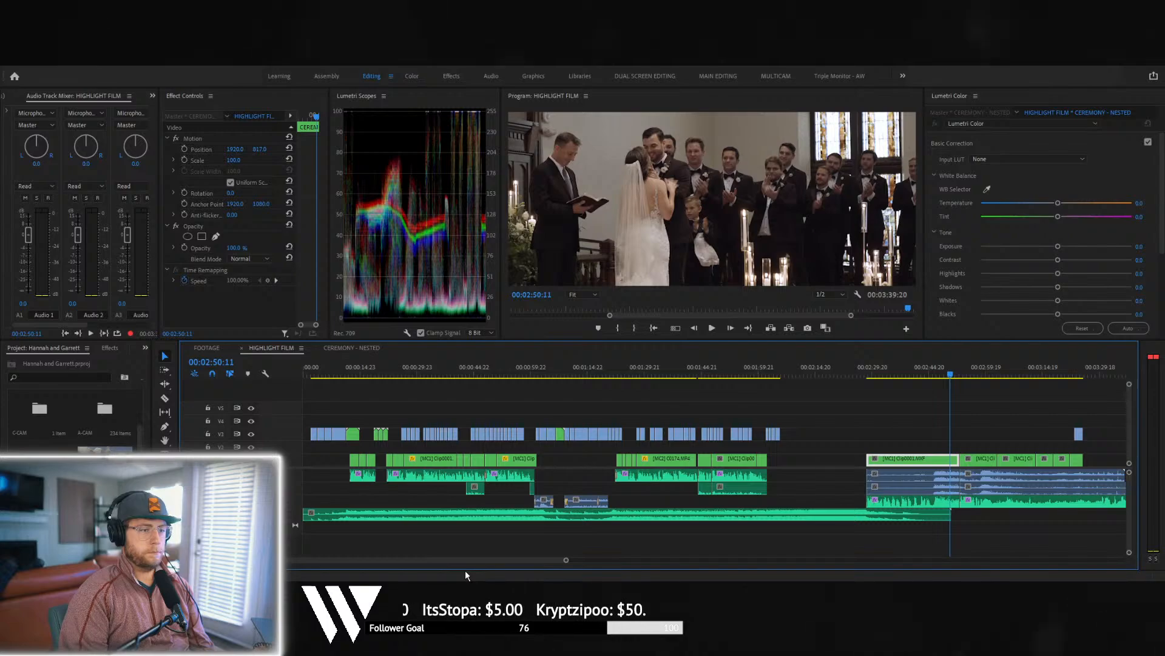
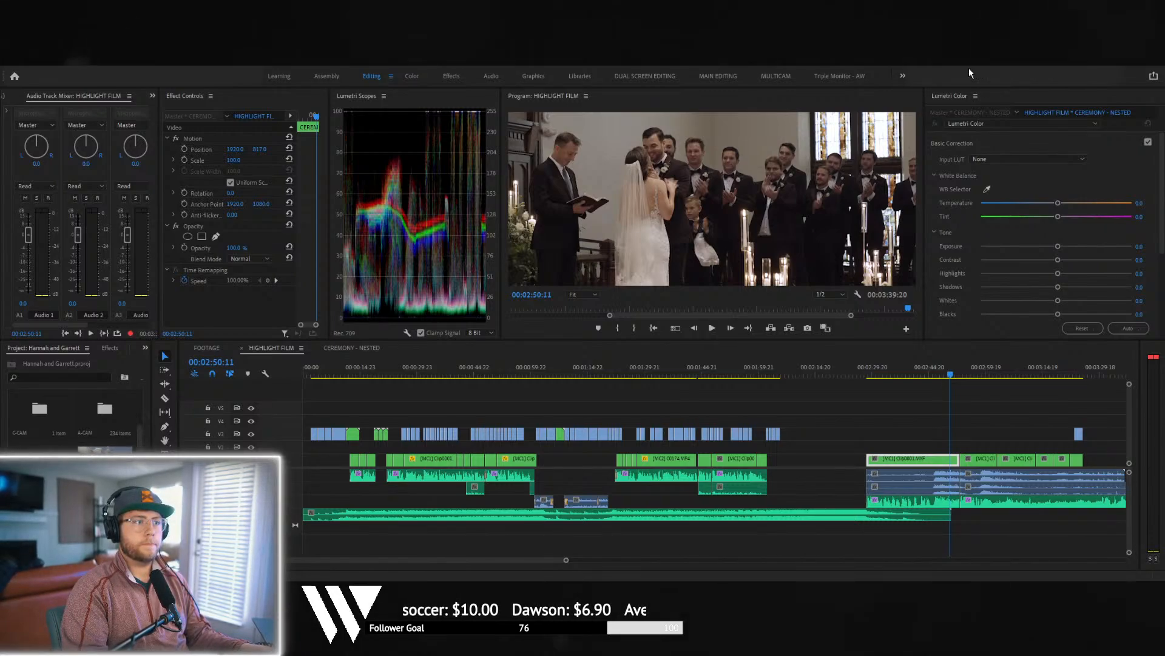
- Play the bridal party section of the highlight sequence from 00:02:02:21 through the wide group shot
{"action": "left_click", "coordinate": [771, 375]}
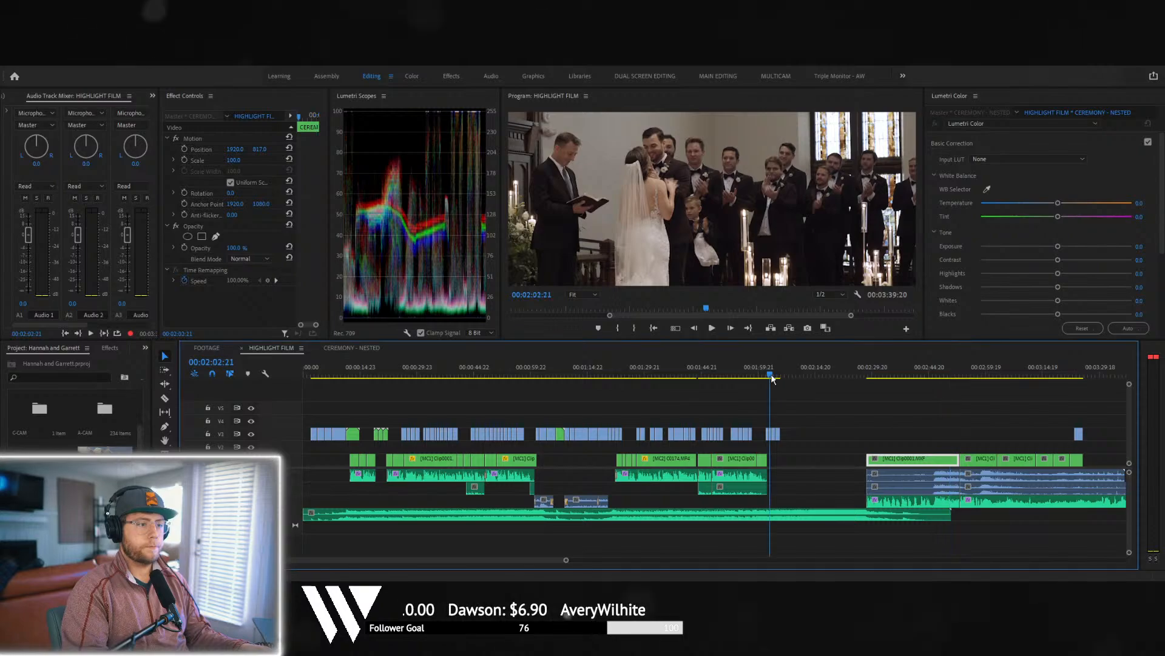
{"action": "key", "text": "space"}
{"action": "left_click_drag", "start_coordinate": [566, 560], "coordinate": [500, 538]}
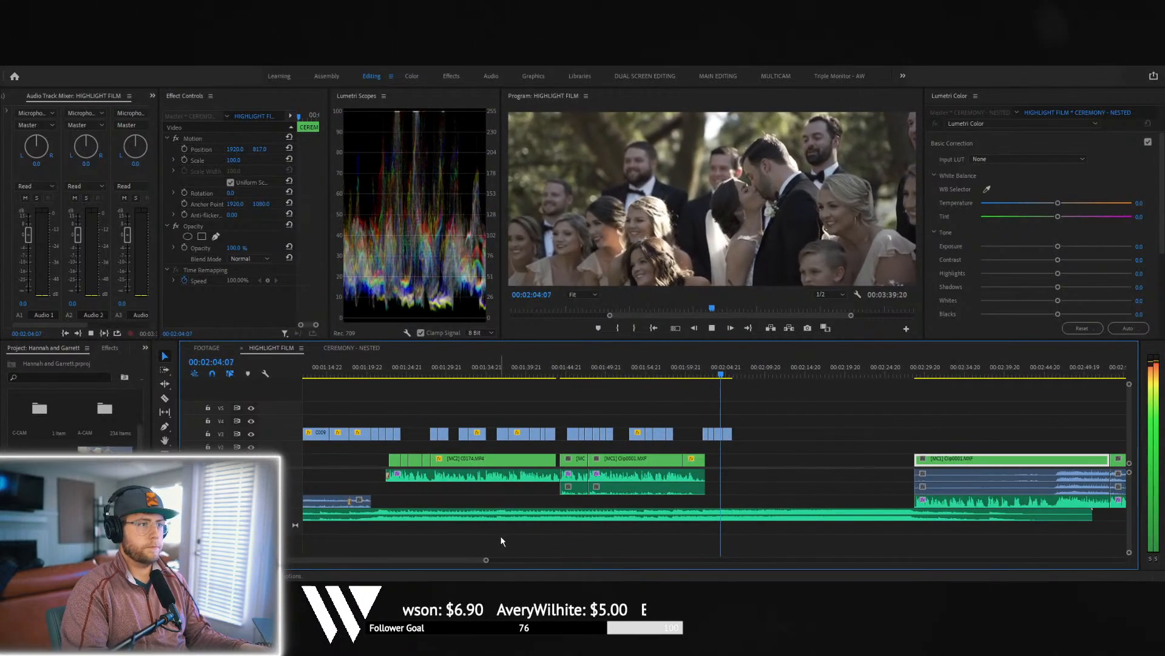
{"action": "scroll", "coordinate": [664, 514], "scroll_direction": "down", "scroll_amount": 2}
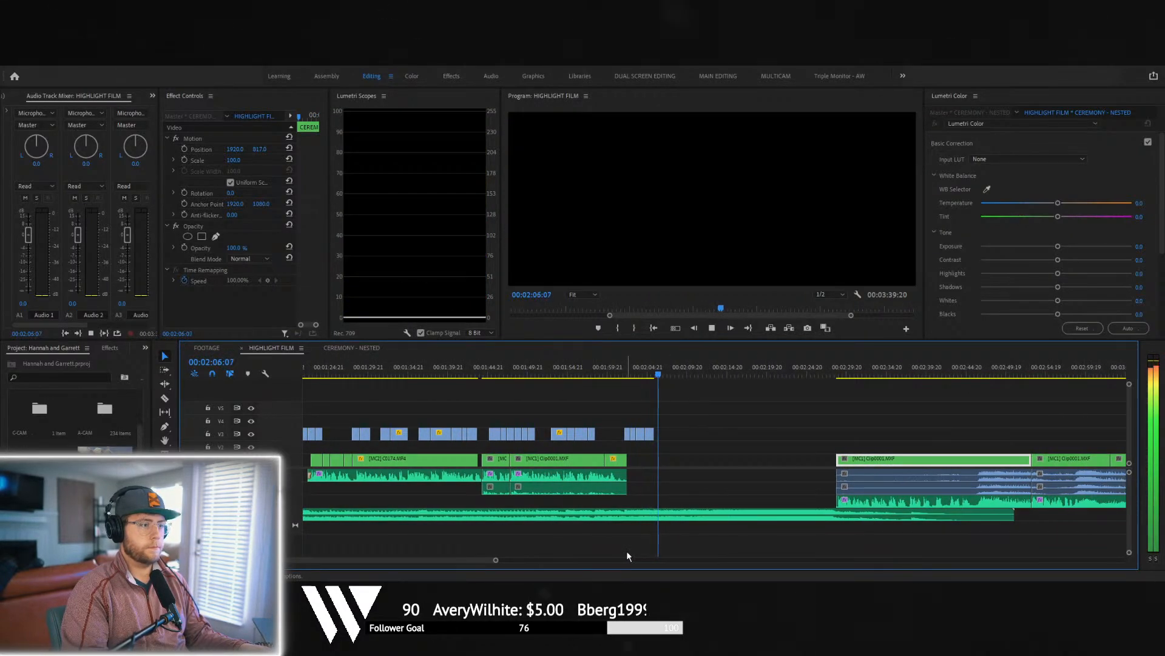
- Keyframe the wide bridal party clip's scale from 141 at its start to 135 at its end, and play it back
{"action": "left_click", "coordinate": [650, 375]}
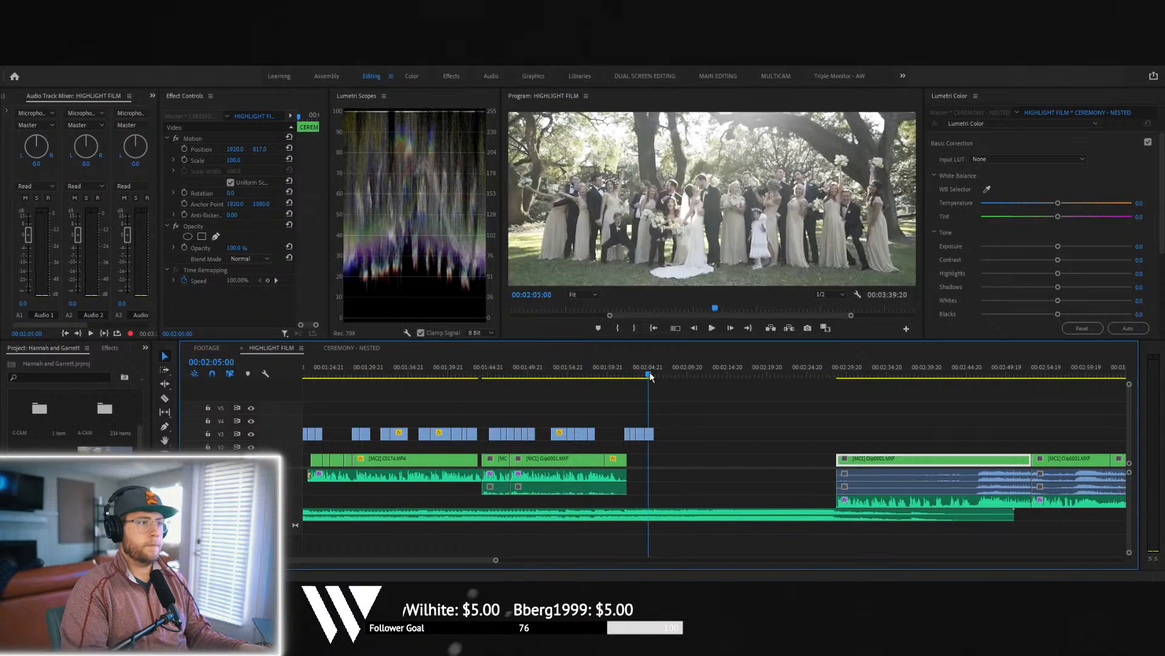
{"action": "left_click", "coordinate": [651, 434]}
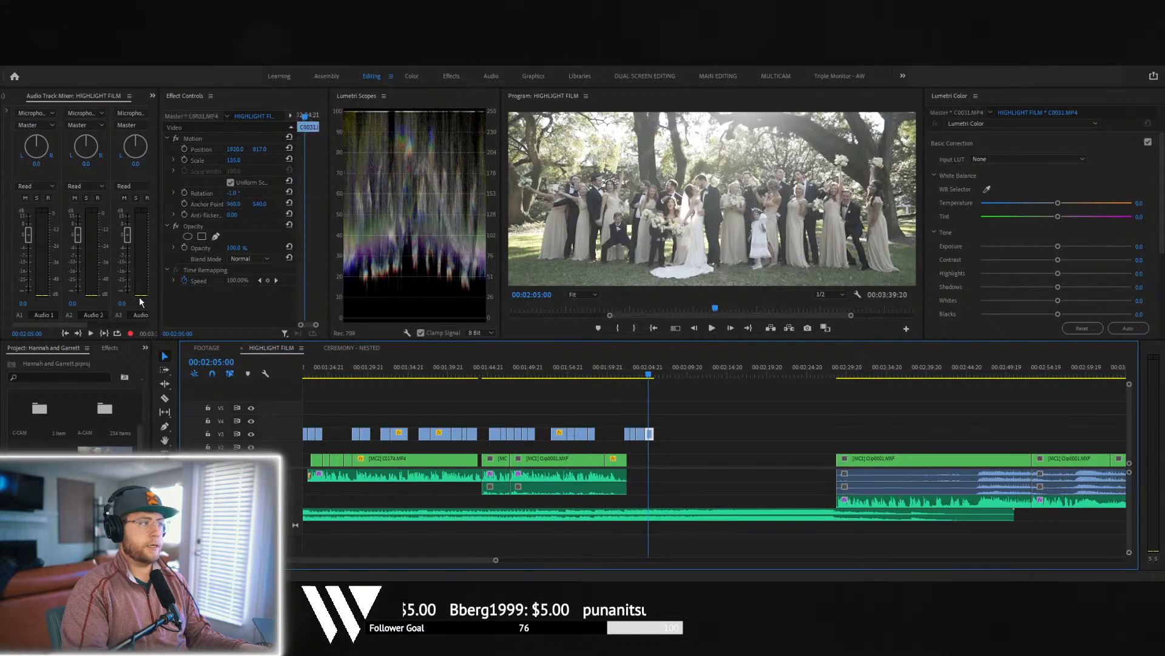
{"action": "left_click", "coordinate": [185, 161]}
{"action": "mouse_move", "coordinate": [303, 160]}
{"action": "left_mouse_down"}
{"action": "mouse_move", "coordinate": [271, 159]}
{"action": "mouse_move", "coordinate": [348, 171]}
{"action": "mouse_move", "coordinate": [322, 161]}
{"action": "left_mouse_up"}
{"action": "left_click", "coordinate": [241, 159]}
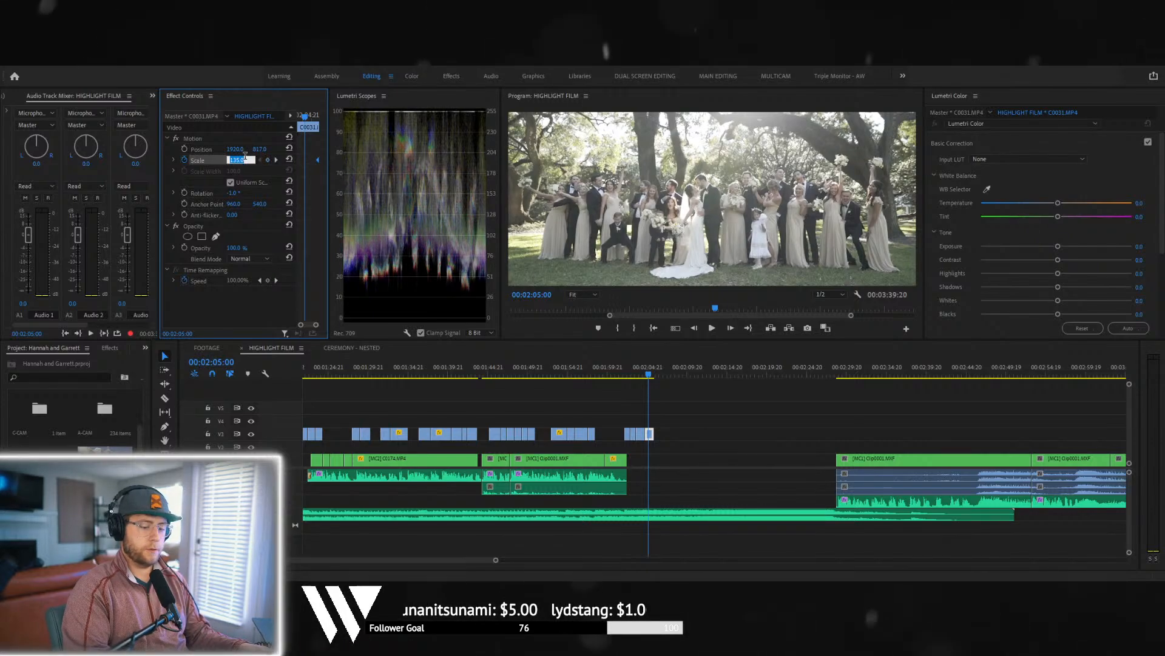
{"action": "type", "text": "141"}
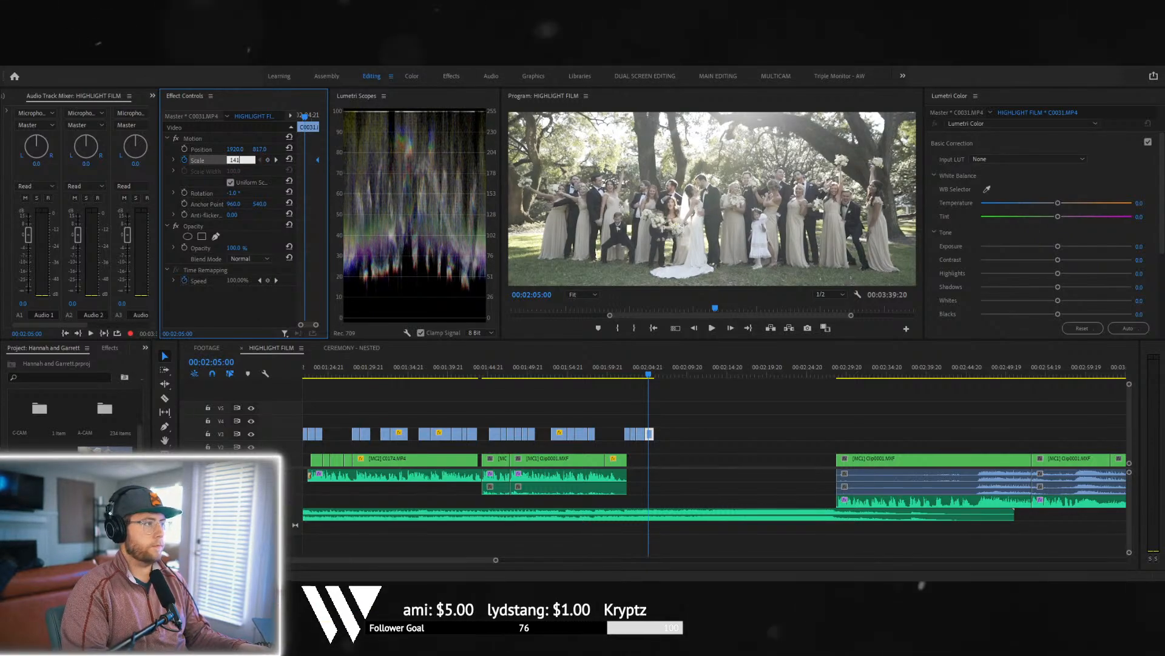
{"action": "key", "text": "Return"}
{"action": "left_click_drag", "start_coordinate": [305, 160], "coordinate": [246, 163]}
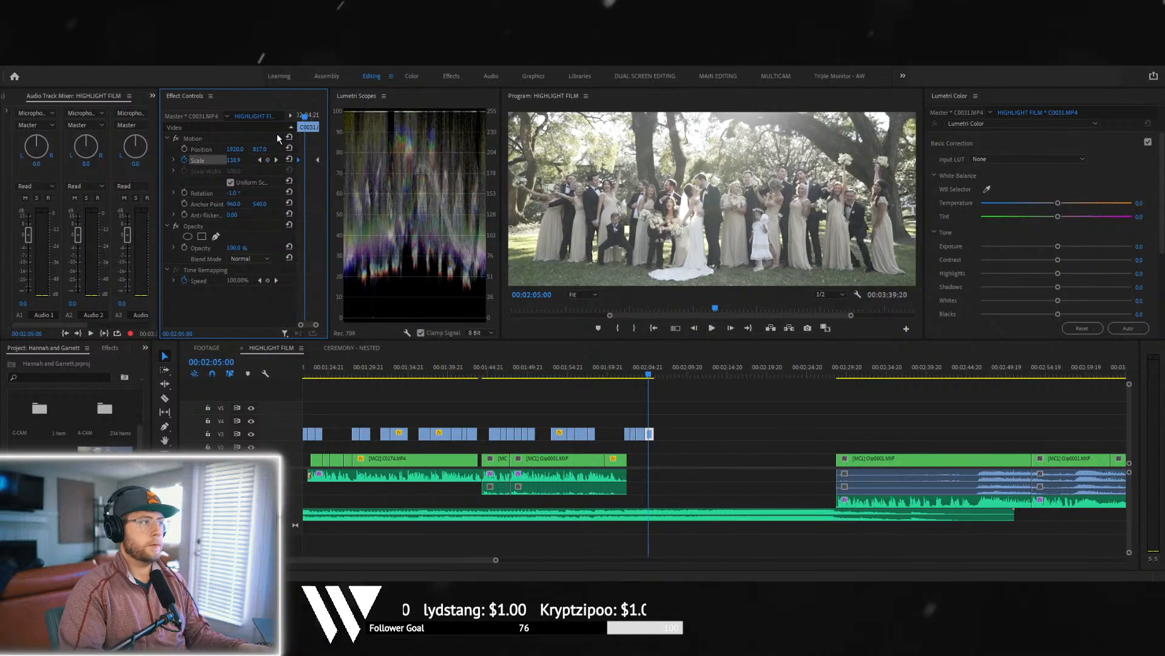
{"action": "left_click_drag", "start_coordinate": [304, 116], "coordinate": [285, 116]}
{"action": "key", "text": "space"}
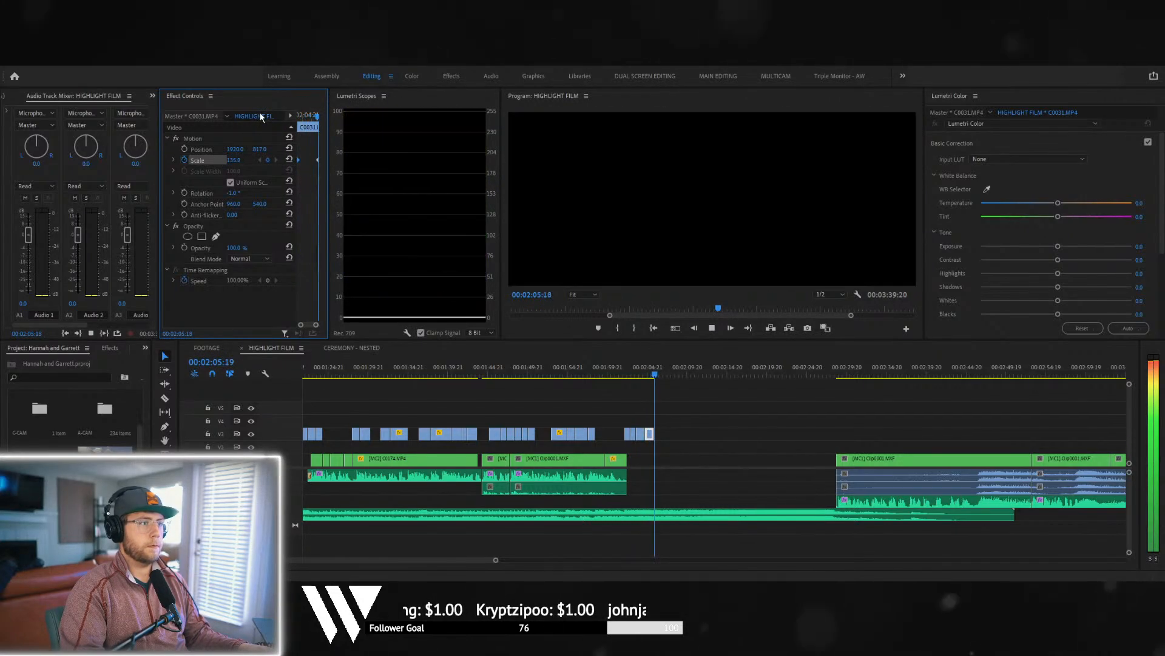
{"action": "key", "text": "space"}
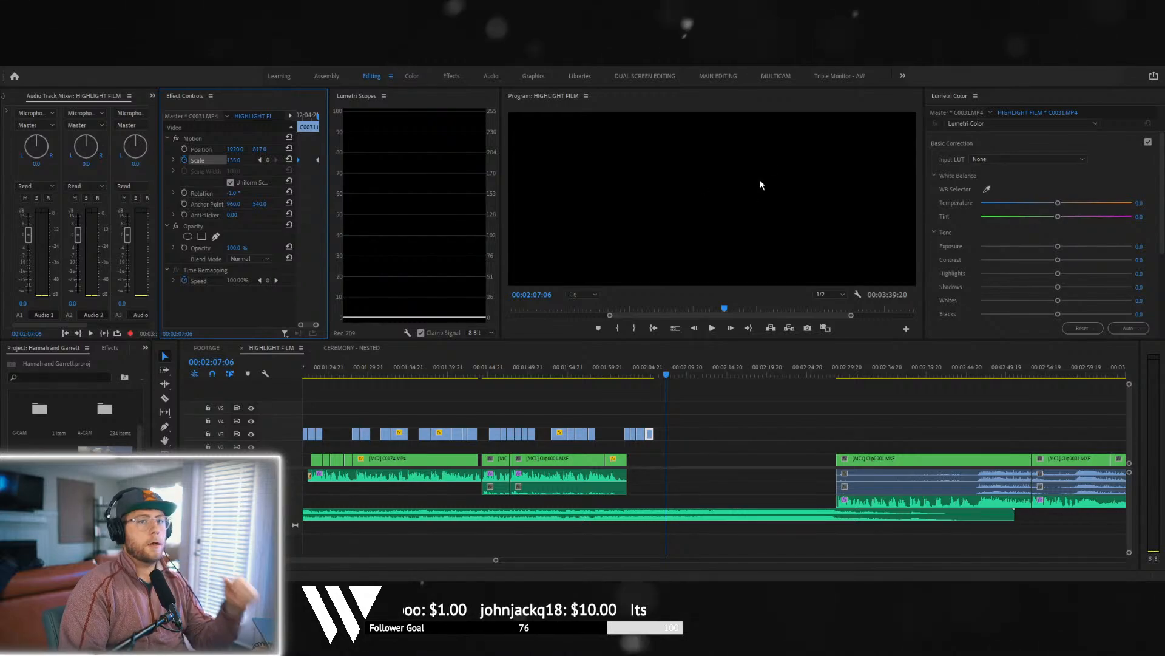
- Find family clip C0142.MP4 at 00:06:38:07 in FOOTAGE and add it directly after the wide bridal party clip in HIGHLIGHT FILM
{"action": "left_click", "coordinate": [349, 349]}
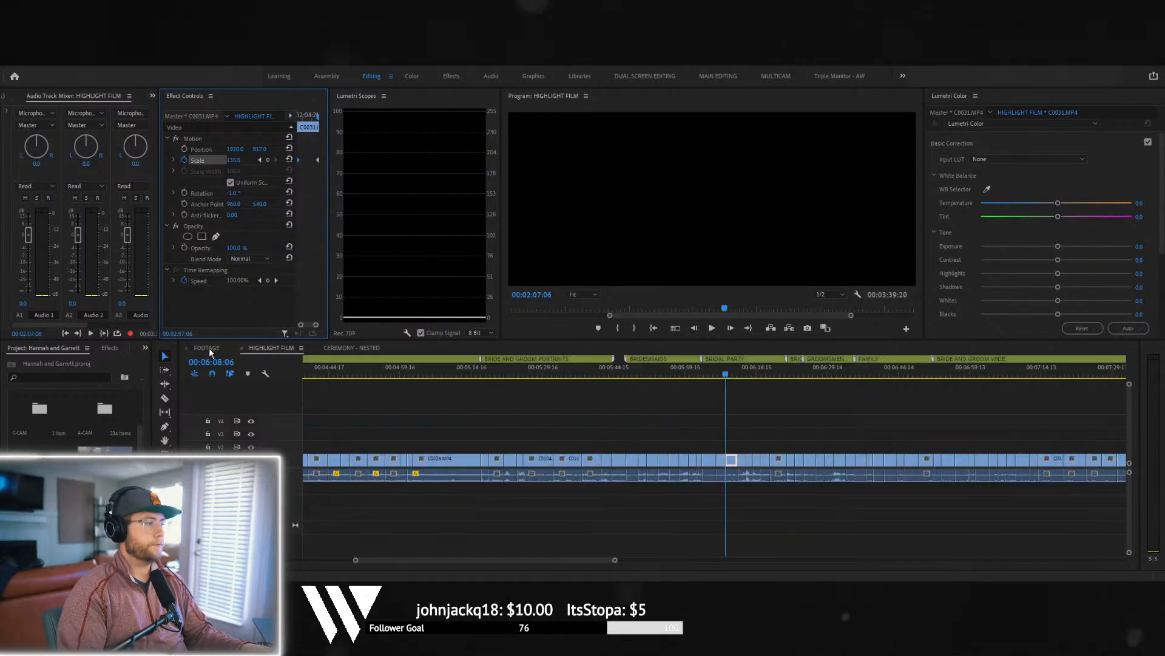
{"action": "left_click", "coordinate": [268, 346]}
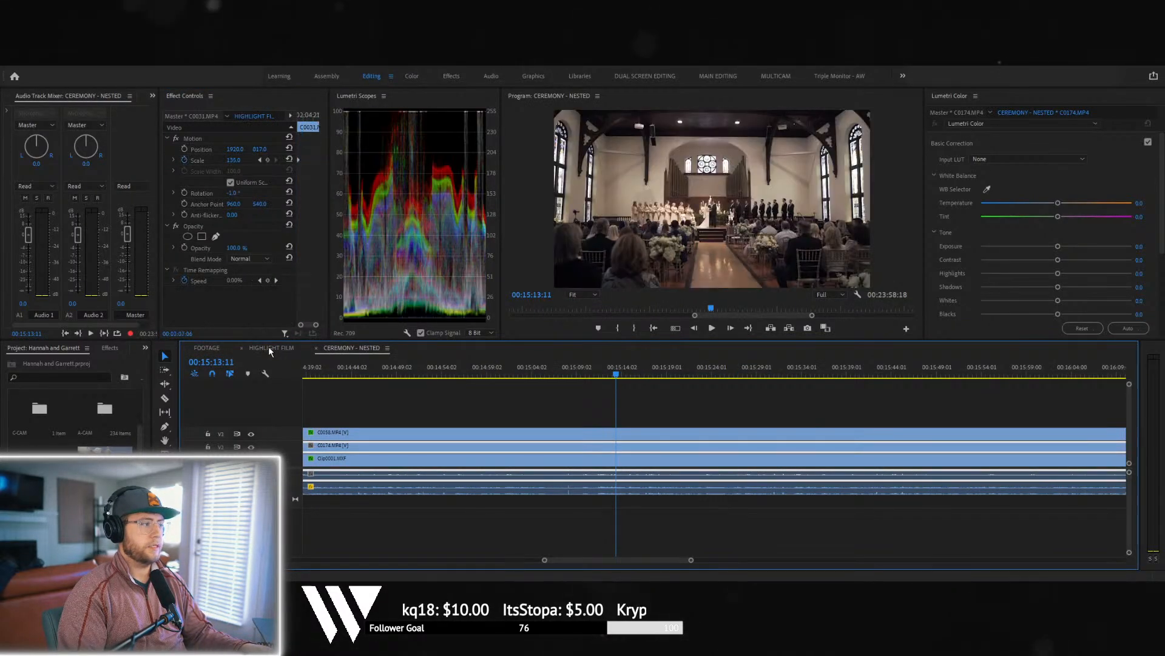
{"action": "left_click", "coordinate": [221, 345]}
{"action": "mouse_move", "coordinate": [615, 559]}
{"action": "left_mouse_down"}
{"action": "mouse_move", "coordinate": [707, 521]}
{"action": "mouse_move", "coordinate": [611, 557]}
{"action": "left_mouse_up"}
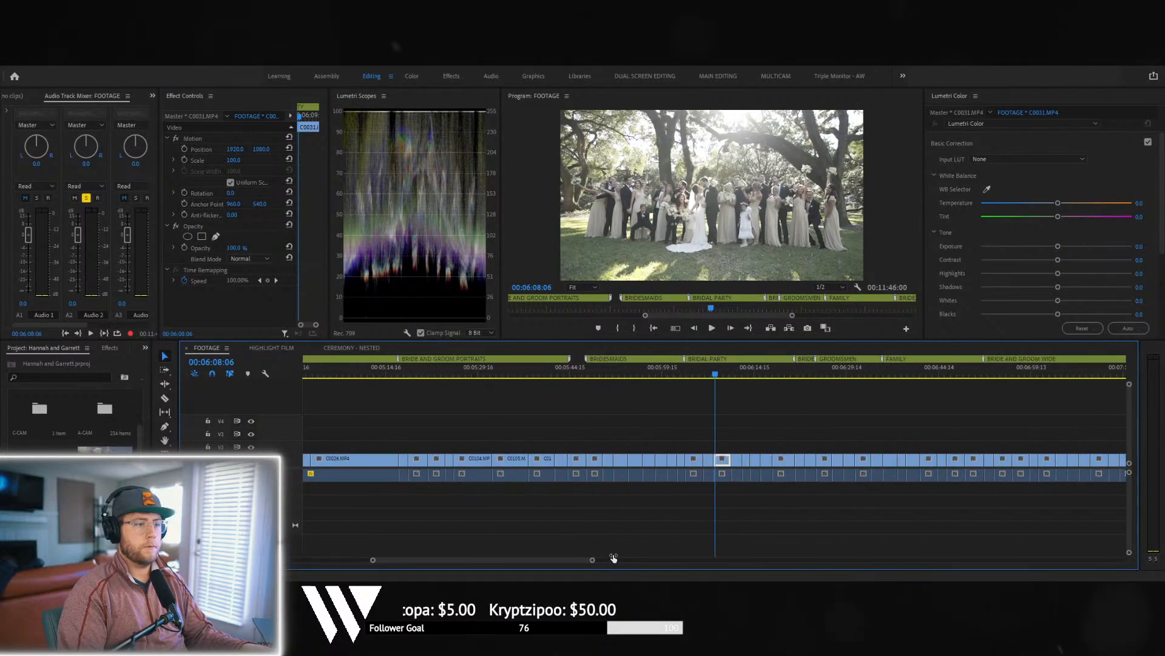
{"action": "left_click_drag", "start_coordinate": [658, 366], "coordinate": [833, 389]}
{"action": "left_click_drag", "start_coordinate": [918, 390], "coordinate": [827, 387]}
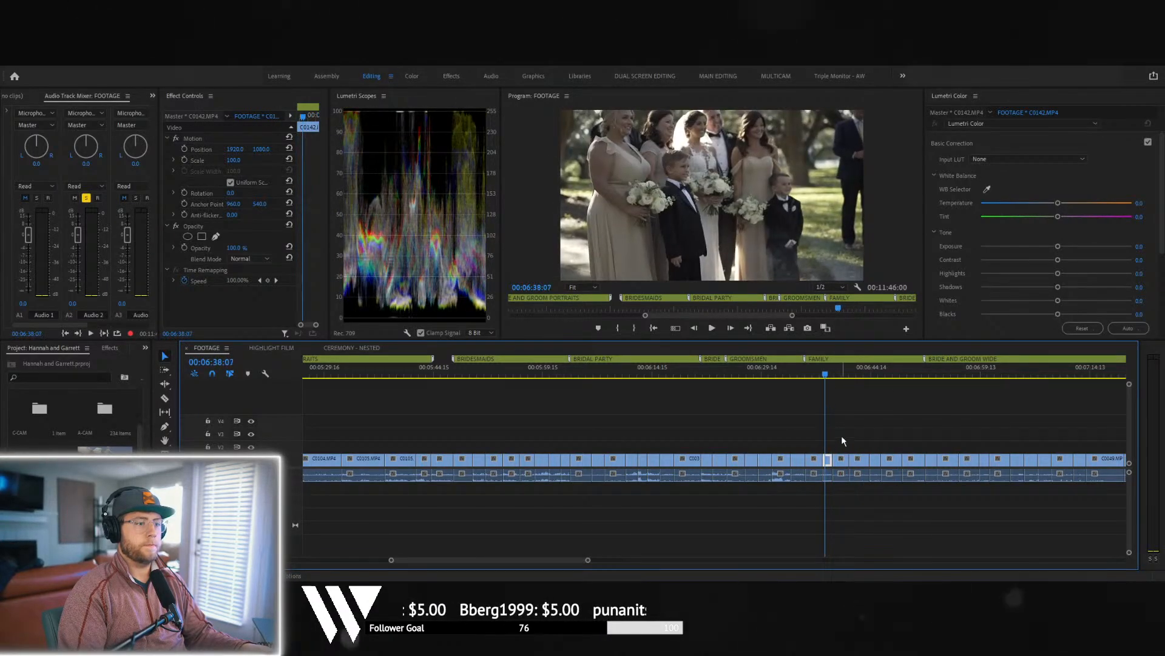
{"action": "left_click_drag", "start_coordinate": [828, 459], "coordinate": [660, 436]}
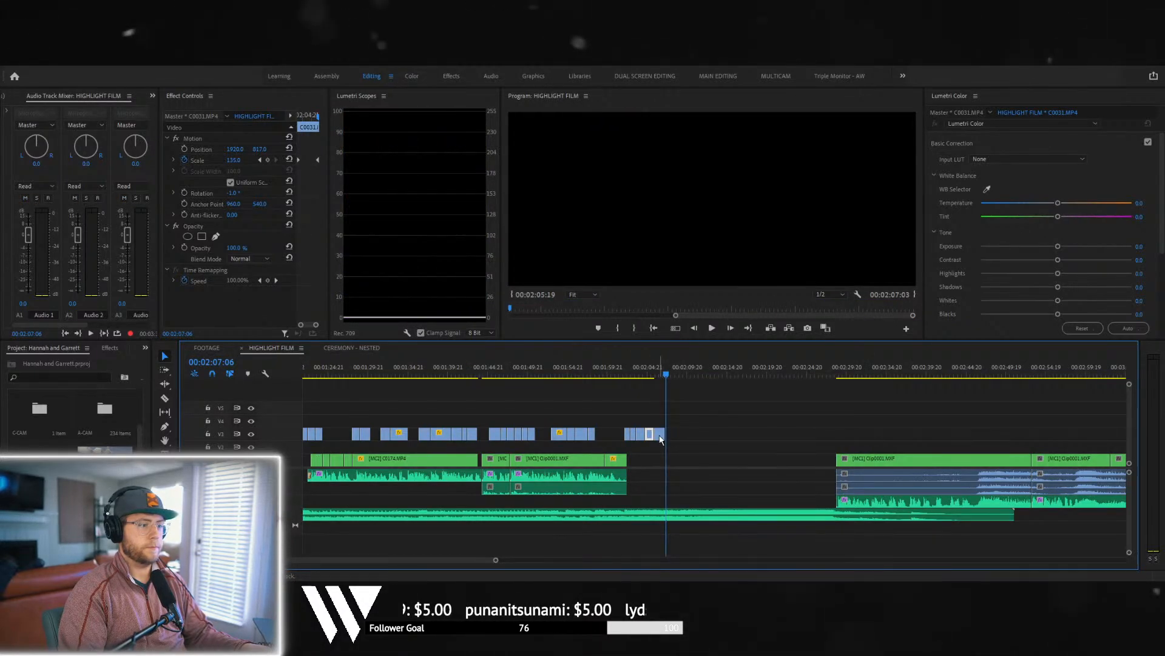
- Trim the end of the C0142.MP4 family clip to 00:02:06:19 and play back the cut
{"action": "left_click_drag", "start_coordinate": [495, 559], "coordinate": [419, 559]}
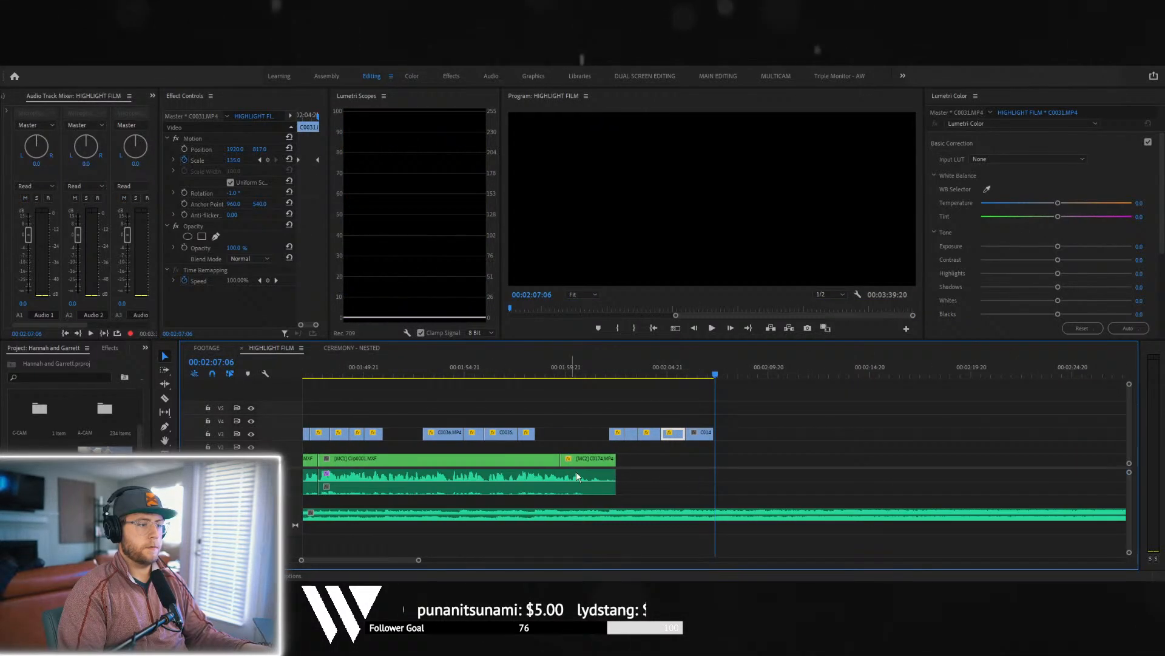
{"action": "left_click", "coordinate": [671, 370]}
{"action": "key", "text": "space"}
{"action": "key", "text": "space"}
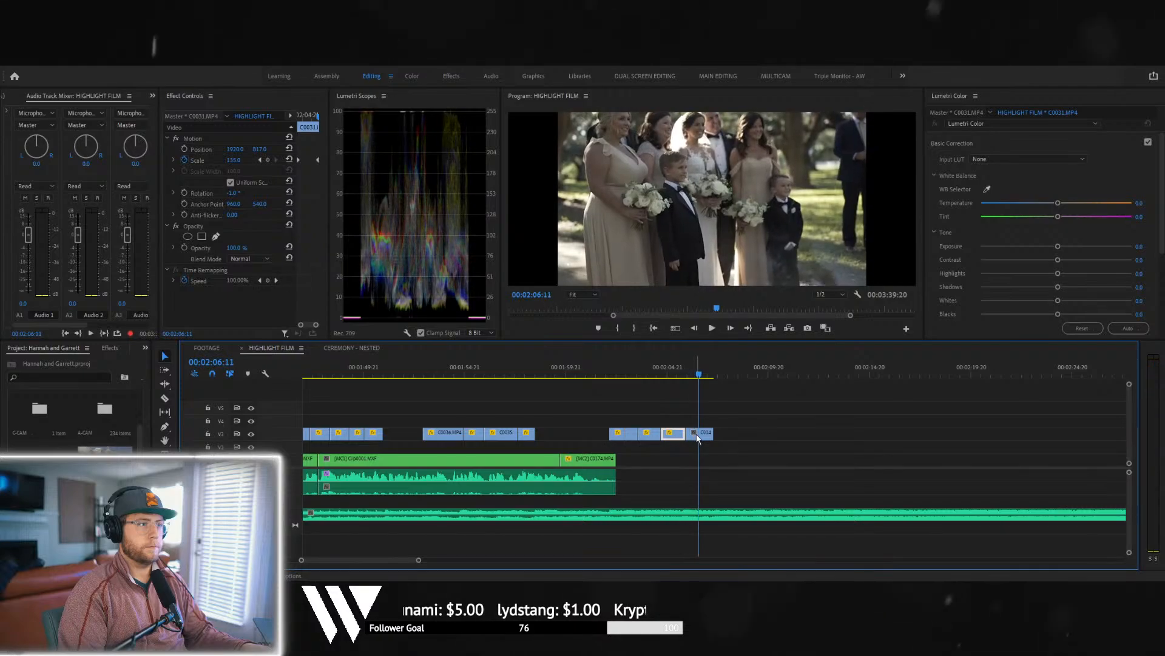
{"action": "key", "text": "space"}
{"action": "key", "text": "space"}
{"action": "left_click_drag", "start_coordinate": [710, 433], "coordinate": [703, 433]}
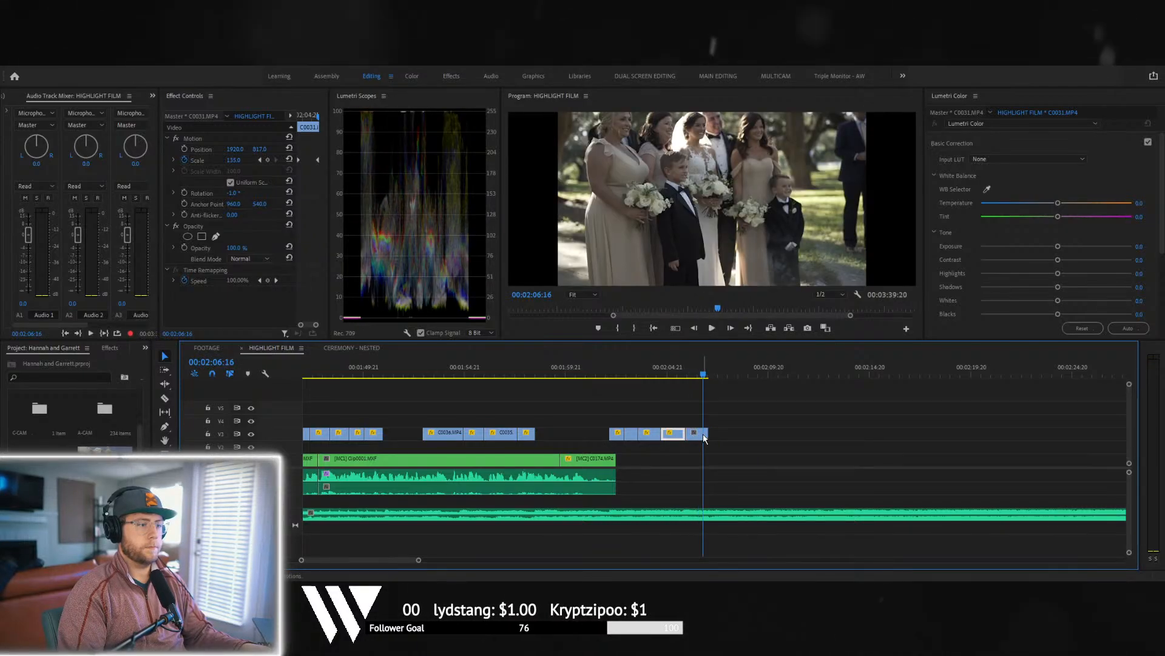
{"action": "left_click", "coordinate": [689, 376]}
{"action": "key", "text": "space"}
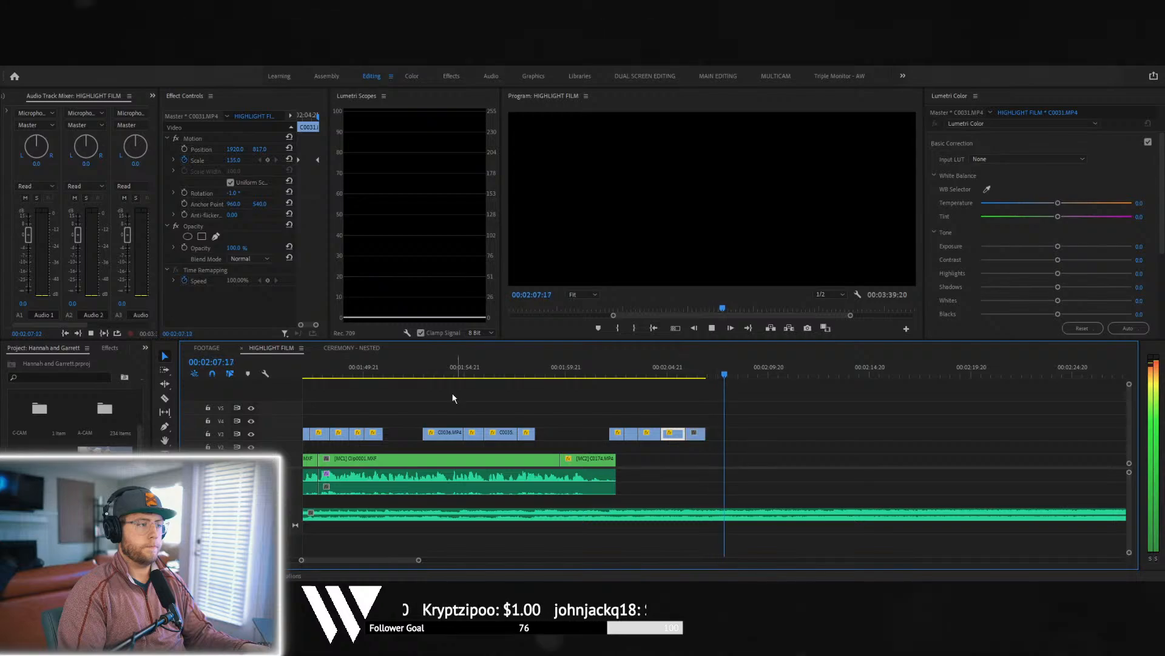
{"action": "key", "text": "space"}
- Find the wide family clip C0045.MP4 at 00:06:50:22 in FOOTAGE and add it after C0142.MP4 in HIGHLIGHT FILM
{"action": "left_click", "coordinate": [233, 348]}
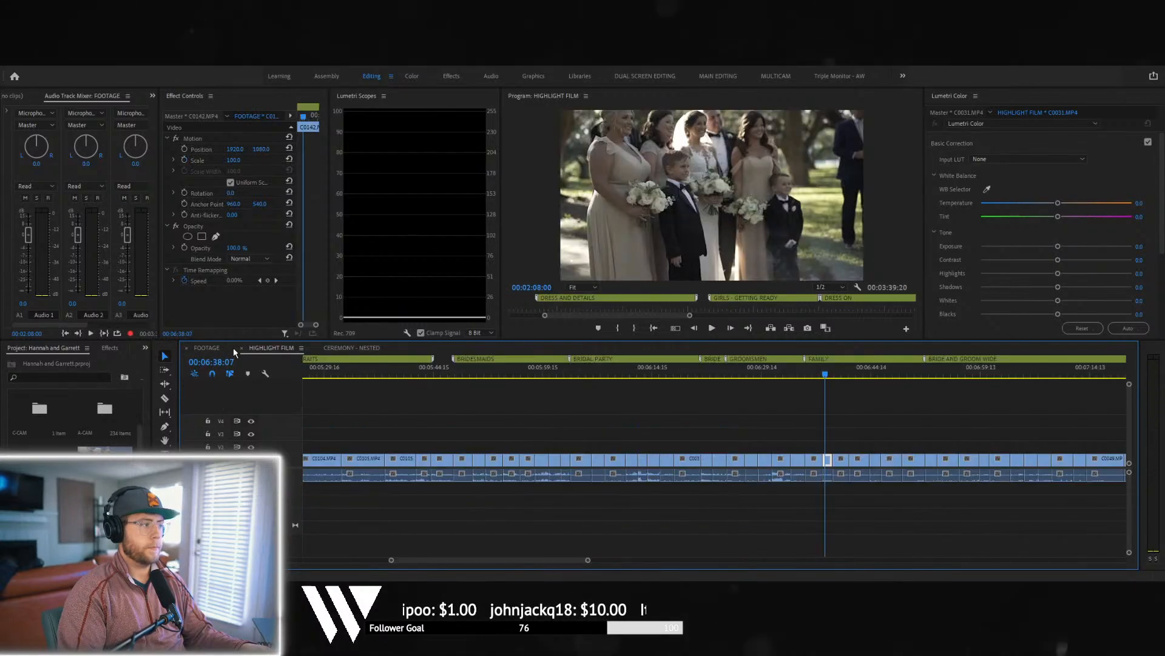
{"action": "left_click_drag", "start_coordinate": [827, 374], "coordinate": [917, 378]}
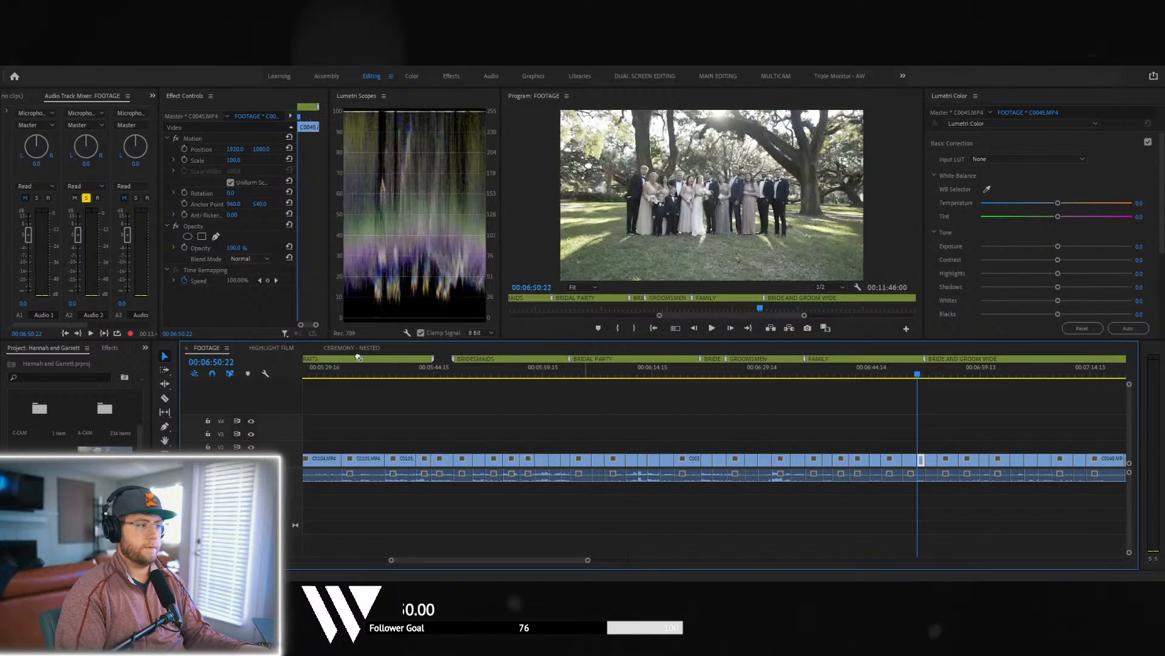
{"action": "left_click", "coordinate": [275, 348]}
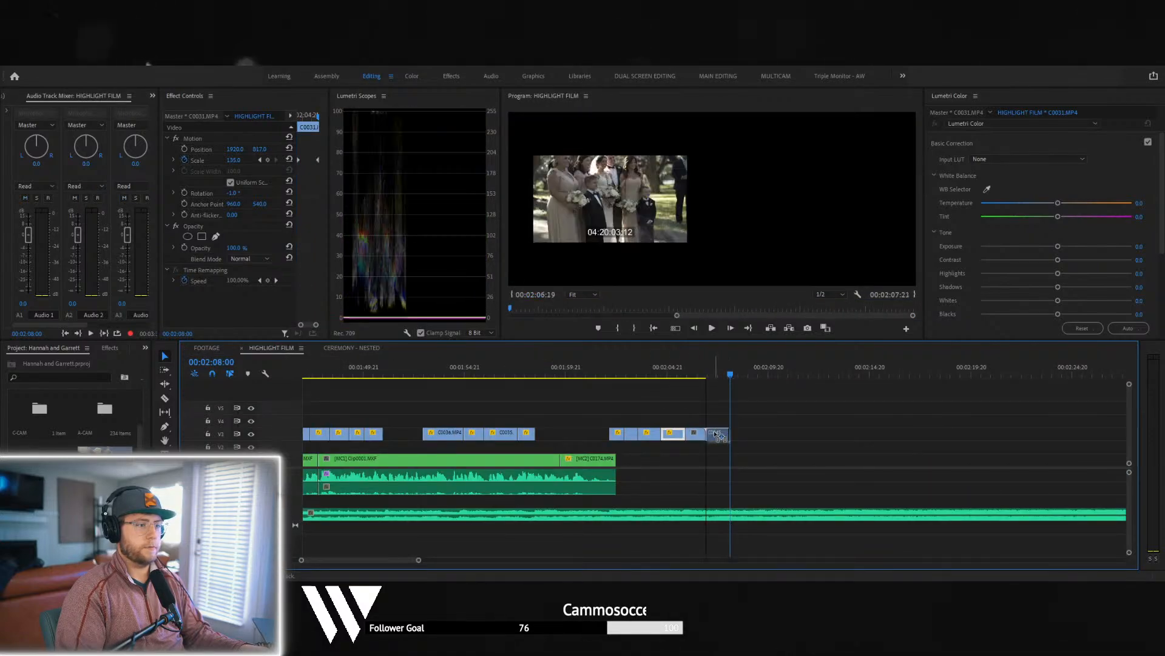
- Scale the C0142.MP4 family clip to 135 and rotate it by 1.0° to fill and level the frame, then play it
{"action": "left_click", "coordinate": [694, 434]}
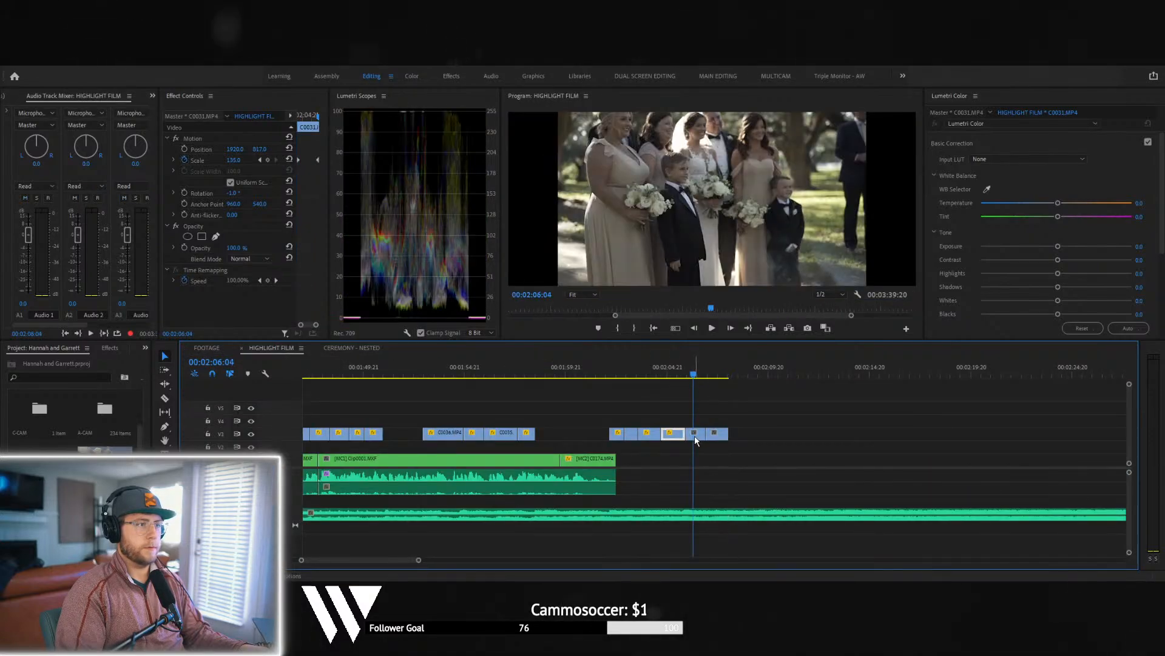
{"action": "left_click", "coordinate": [238, 159]}
{"action": "type", "text": "133"}
{"action": "key", "text": "Return"}
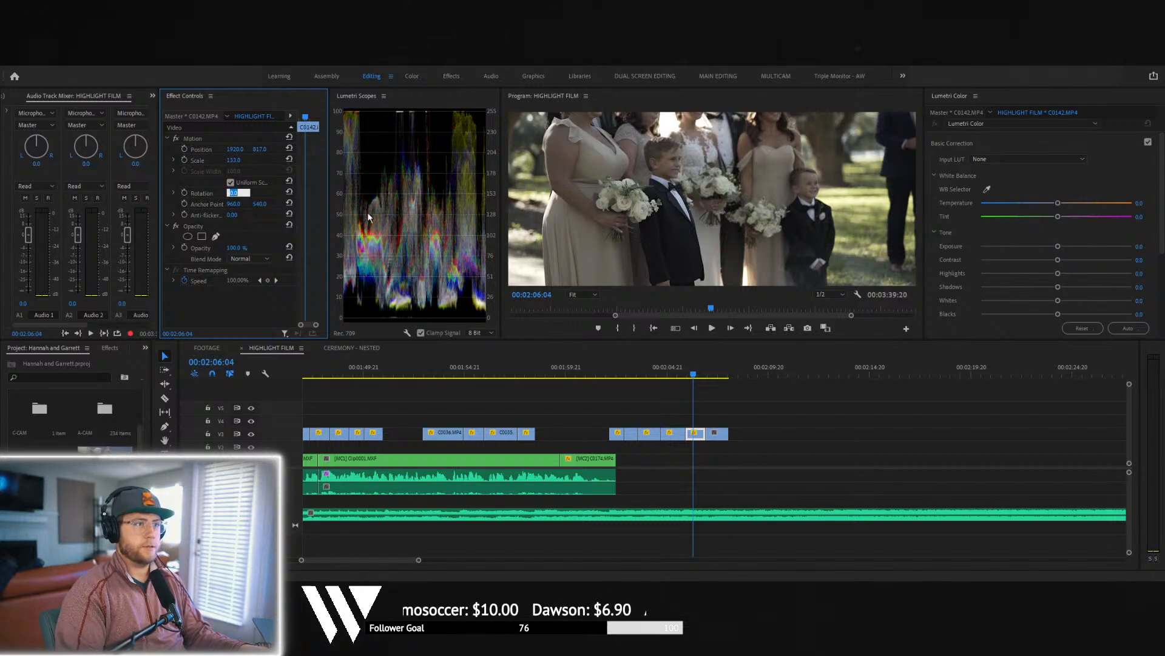
{"action": "type", "text": "1"}
{"action": "key", "text": "Return"}
{"action": "left_click", "coordinate": [238, 157]}
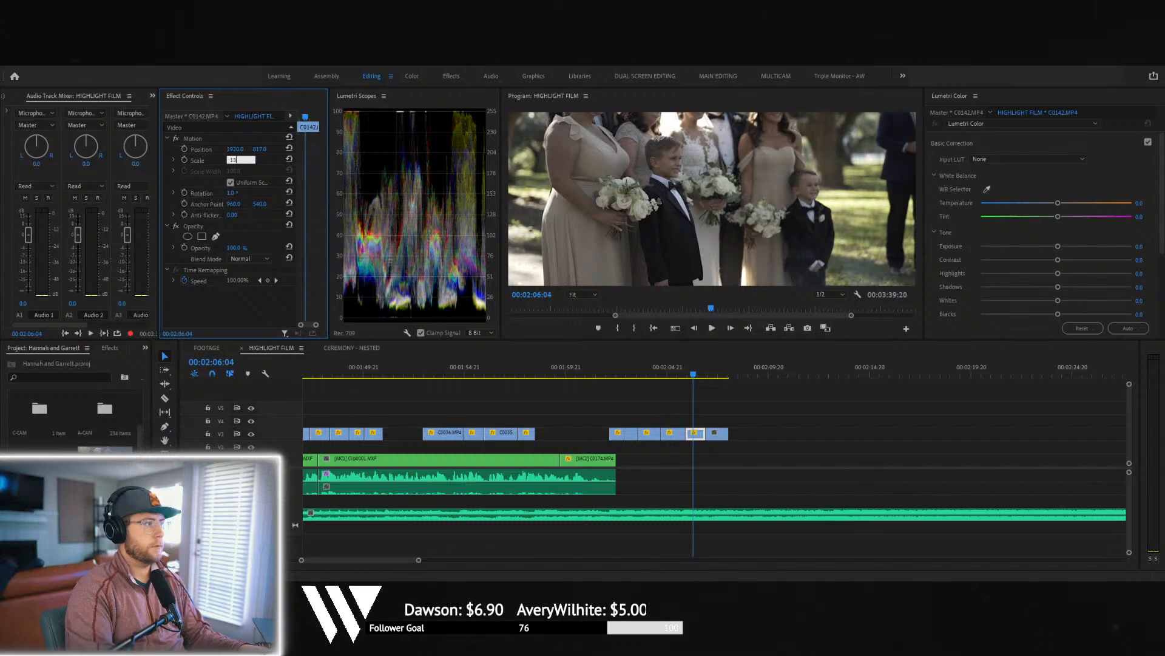
{"action": "type", "text": "135"}
{"action": "key", "text": "Return"}
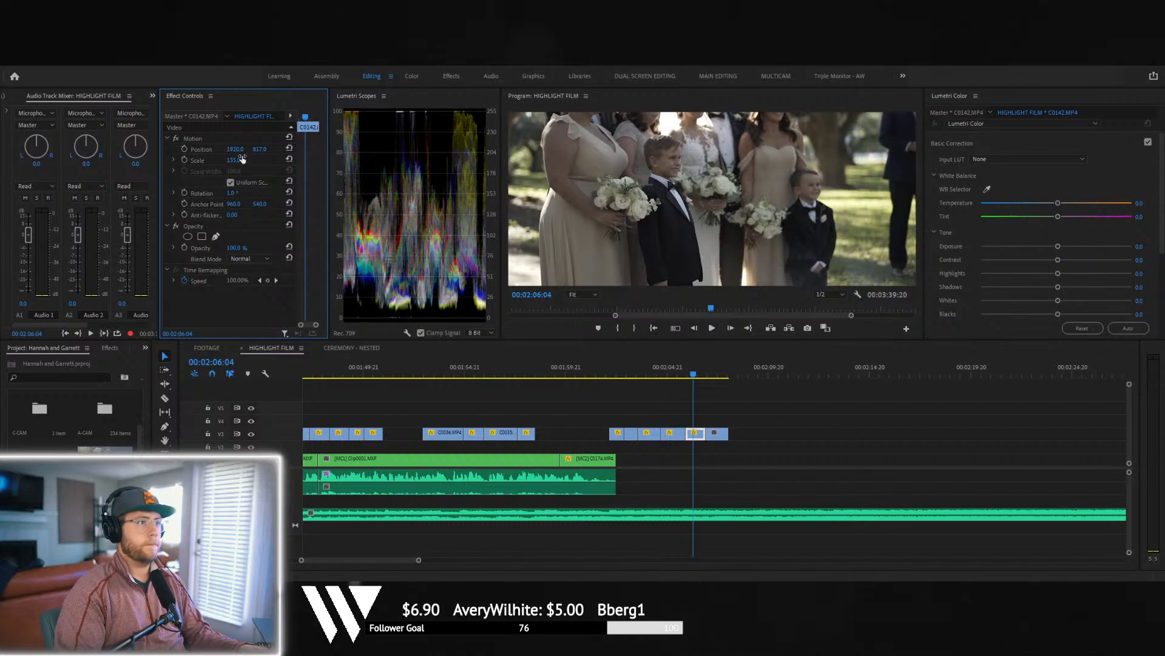
{"action": "key", "text": "space"}
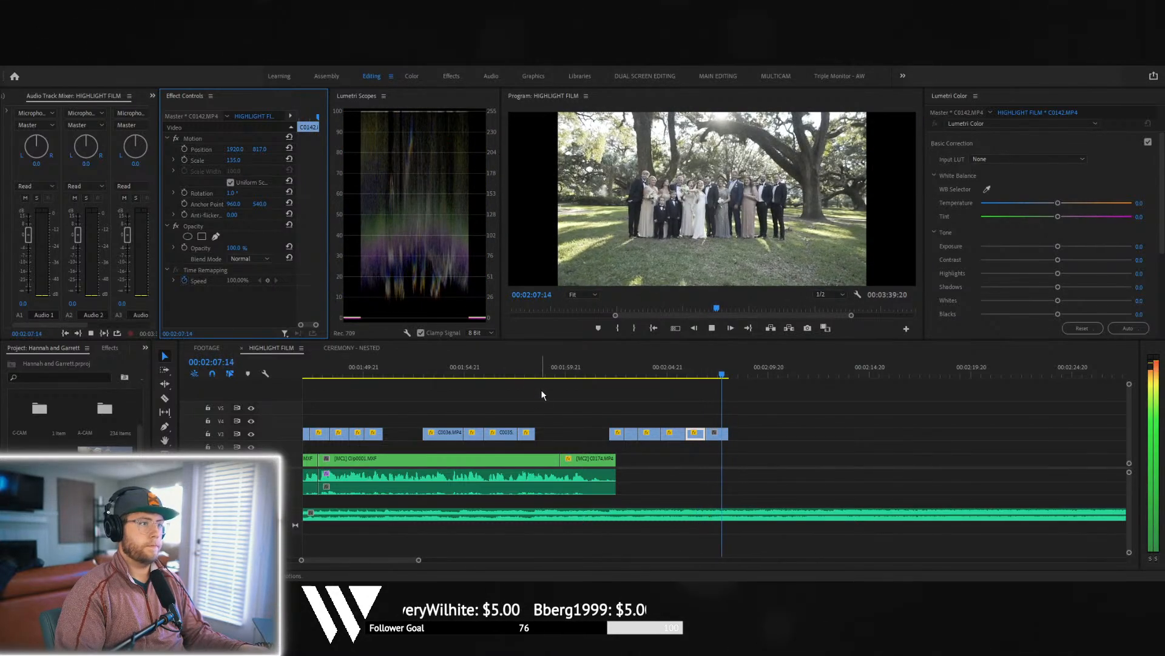
- Move the wide family clip C0045.MP4 to start at about 00:02:08, leaving a gap after C0142.MP4, and check it against the music
{"action": "left_click", "coordinate": [716, 433]}
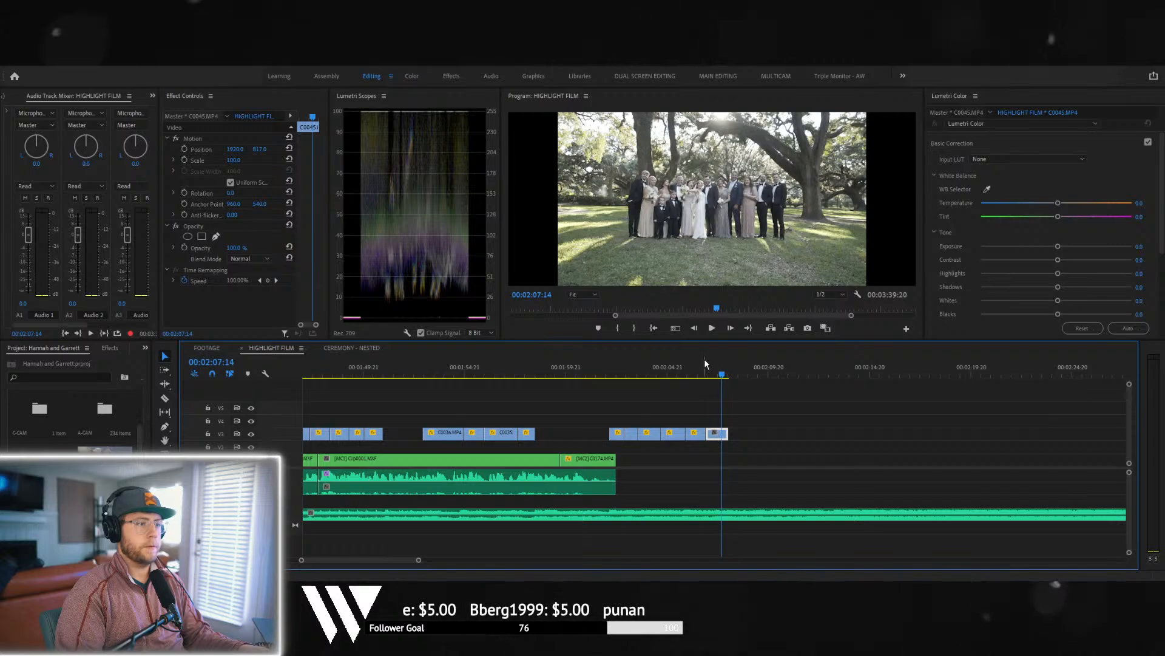
{"action": "key", "text": "space"}
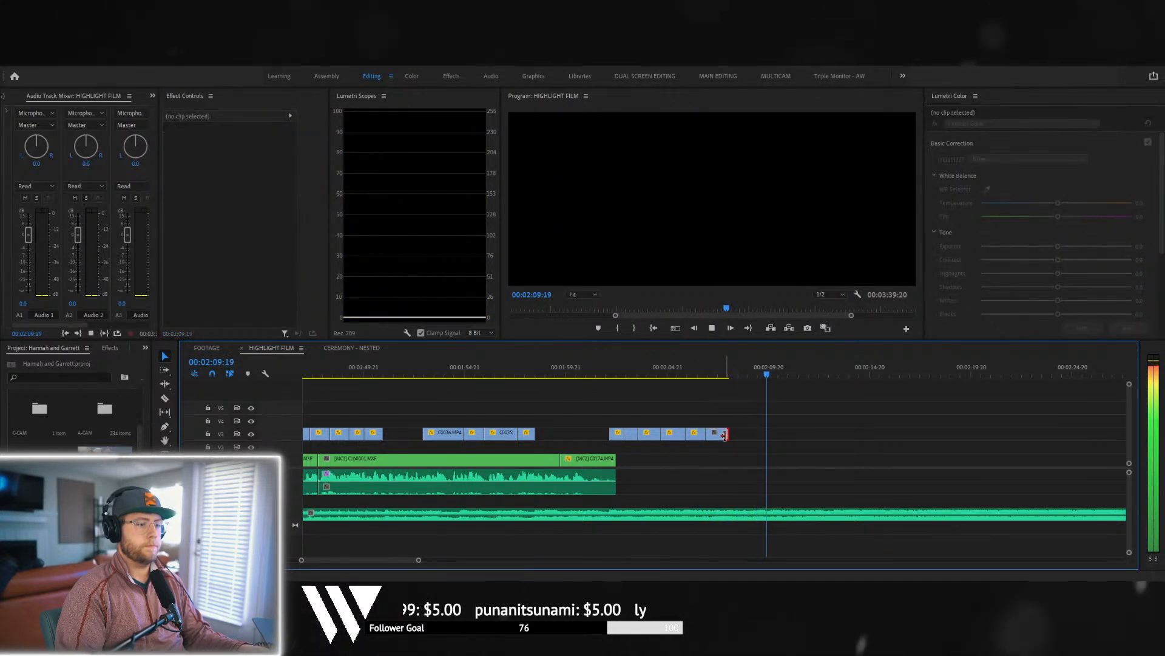
{"action": "key", "text": "space"}
{"action": "left_click_drag", "start_coordinate": [723, 434], "coordinate": [743, 437]}
{"action": "key", "text": "space"}
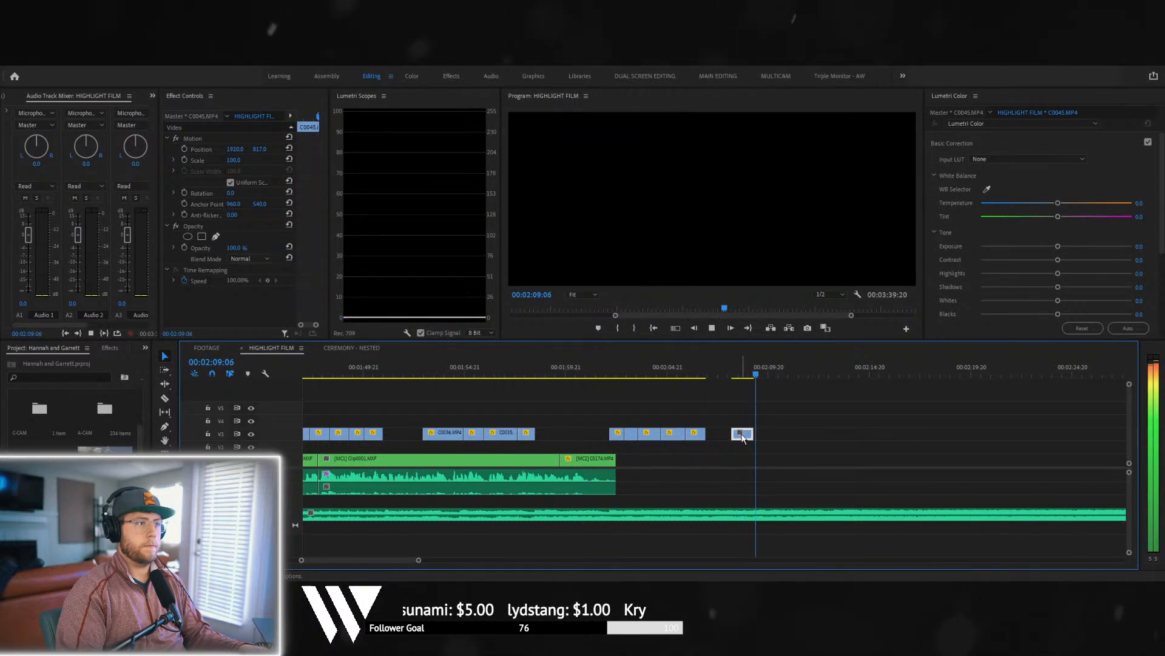
{"action": "key", "text": "space"}
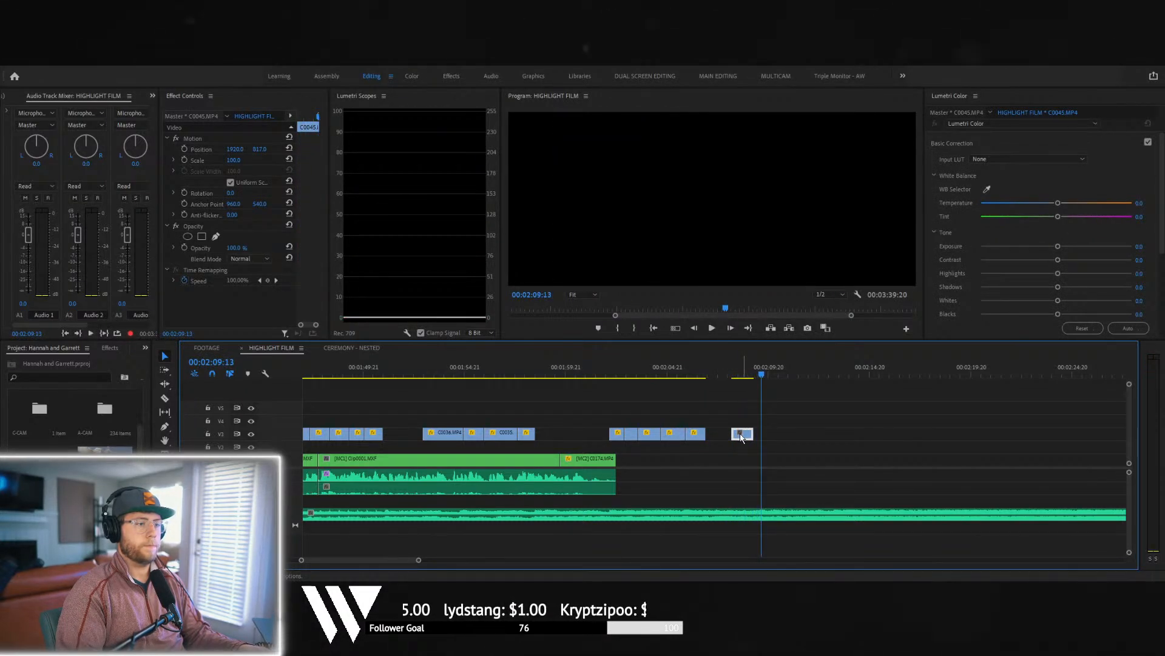
- Extend the end of the wide family clip C0045.MP4 by a few frames and play past its end
{"action": "key", "text": "space"}
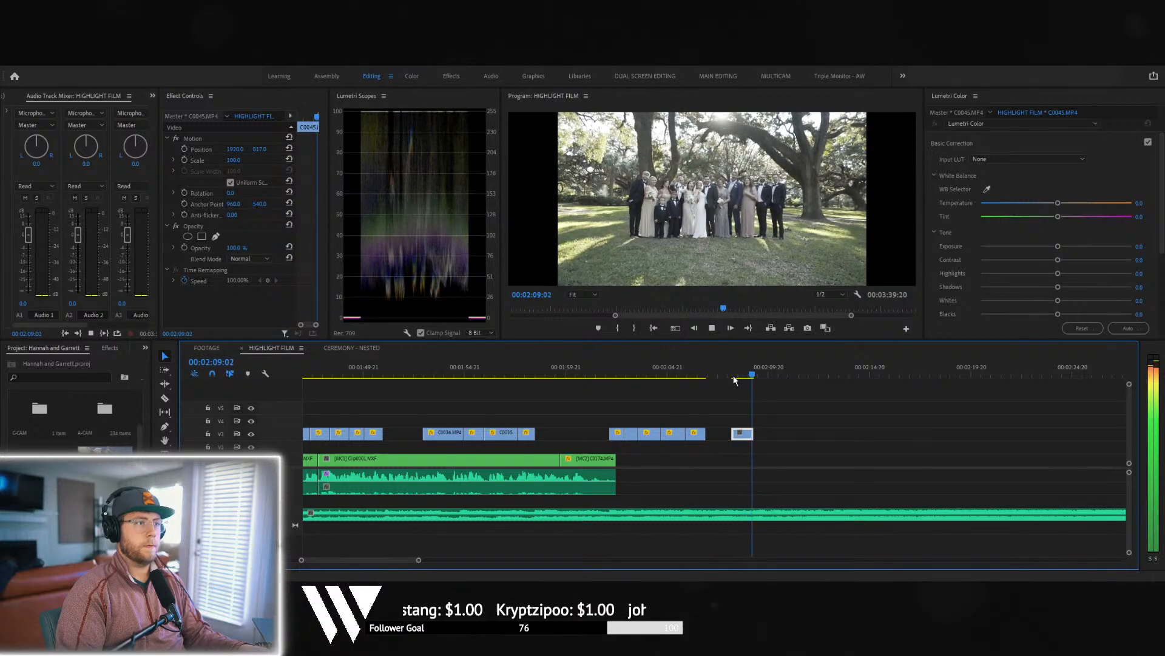
{"action": "key", "text": "space"}
{"action": "left_click_drag", "start_coordinate": [754, 433], "coordinate": [758, 433]}
{"action": "key", "text": "space"}
{"action": "key", "text": "space"}
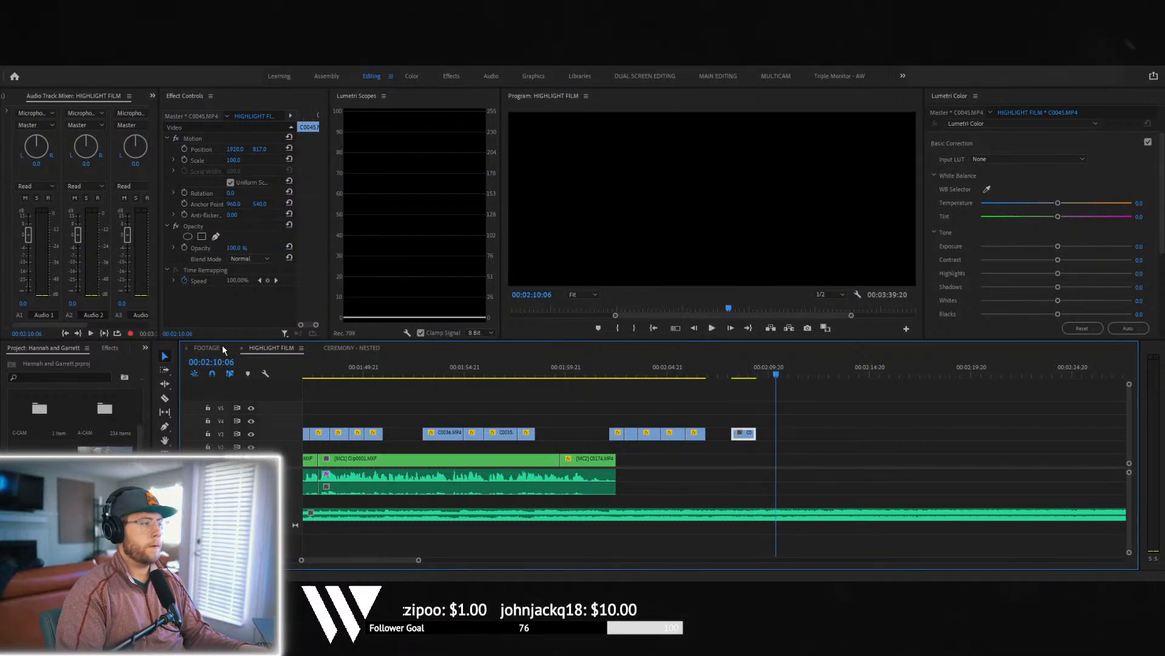
- Find the family clip C0044.MP4 around 00:06:48:00 in FOOTAGE and add it above the gap before C0045.MP4 in HIGHLIGHT FILM
{"action": "left_click", "coordinate": [337, 345]}
{"action": "left_click", "coordinate": [226, 345]}
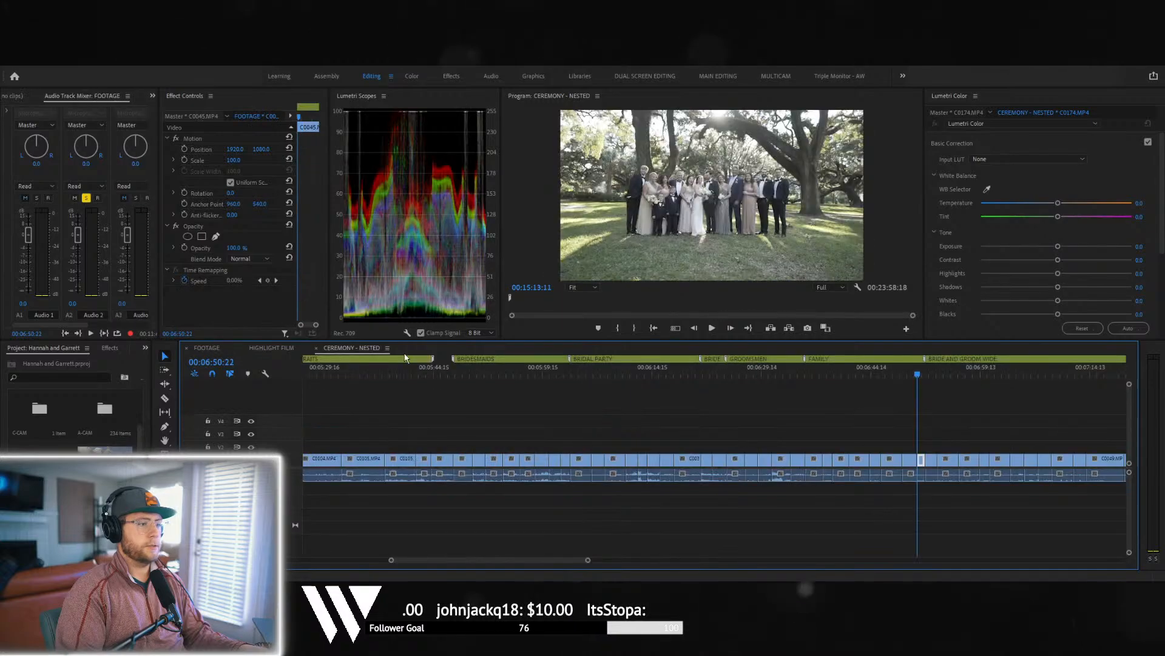
{"action": "left_click_drag", "start_coordinate": [916, 380], "coordinate": [894, 382]}
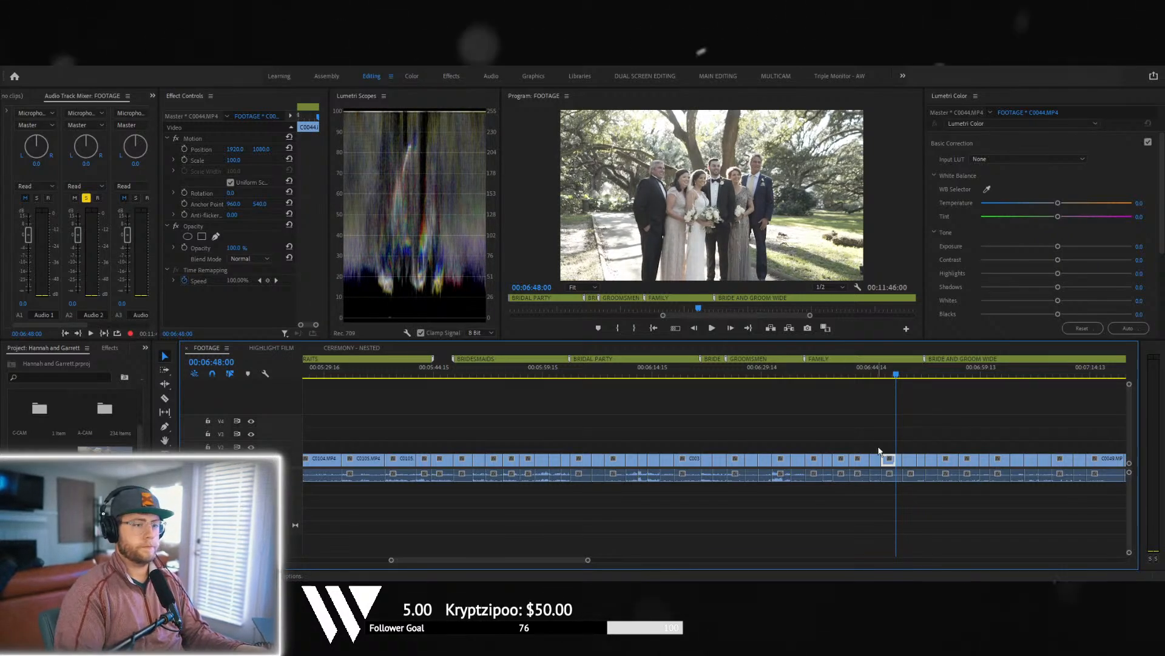
{"action": "left_click", "coordinate": [899, 460]}
{"action": "left_click_drag", "start_coordinate": [901, 461], "coordinate": [300, 353]}
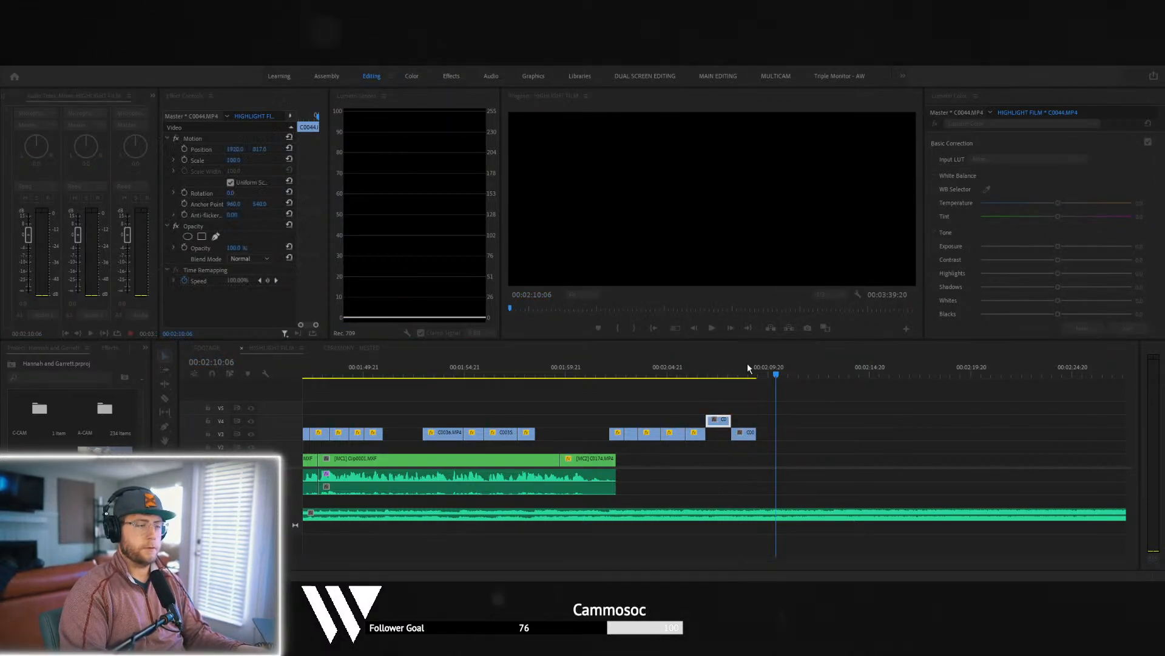
- Slow down the family clip C0044.MP4, then fit it into the gap before the wide family clip C0045.MP4 and play through it
{"action": "key", "text": "Return"}
{"action": "left_click", "coordinate": [701, 366]}
{"action": "key", "text": "space"}
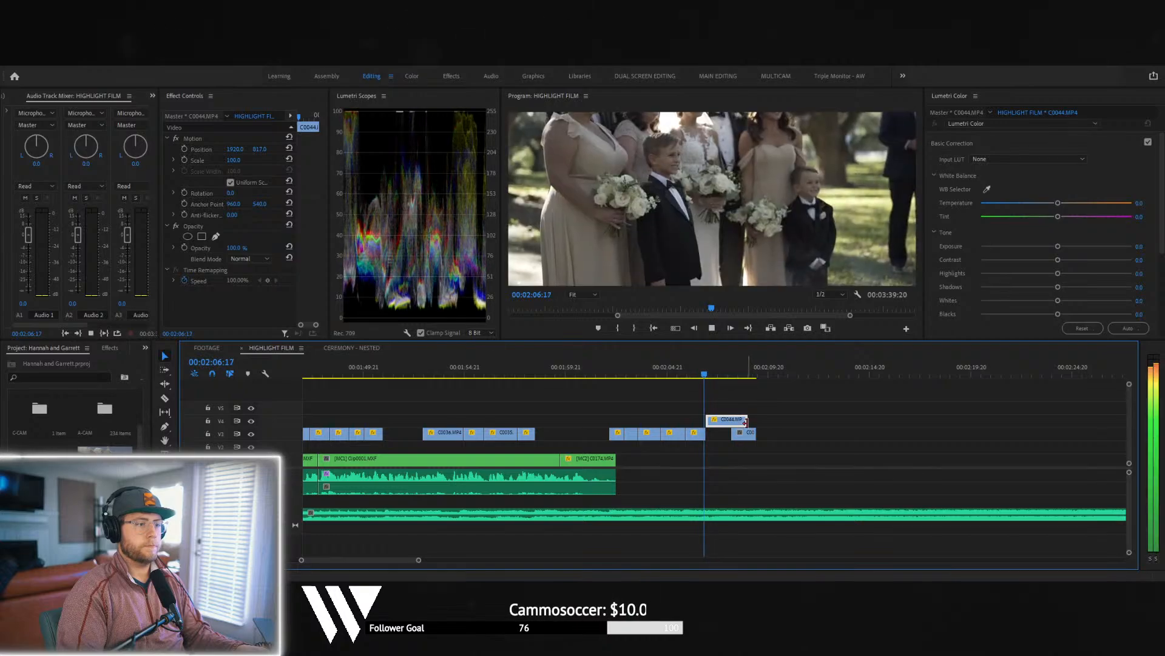
{"action": "left_click_drag", "start_coordinate": [745, 419], "coordinate": [720, 432]}
{"action": "key", "text": "space"}
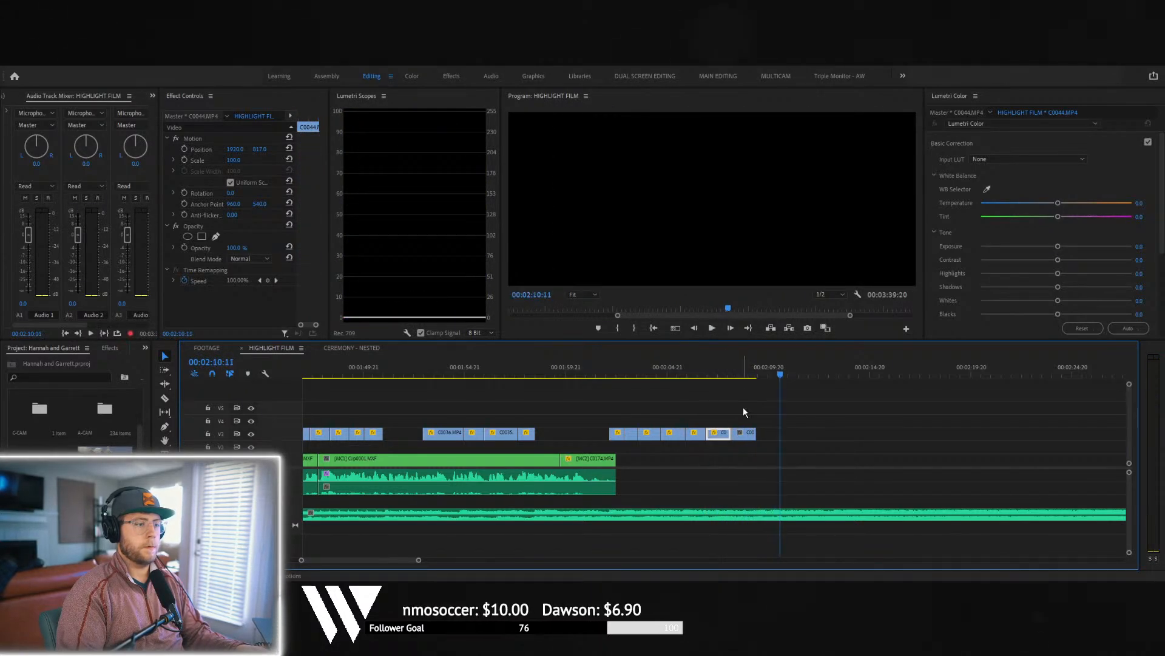
- Scale the wide family clip C0045.MP4 to 135 and rotate it by -0.6° to fill and level the frame
{"action": "left_click", "coordinate": [744, 411]}
{"action": "left_click", "coordinate": [745, 370]}
{"action": "left_click", "coordinate": [746, 433]}
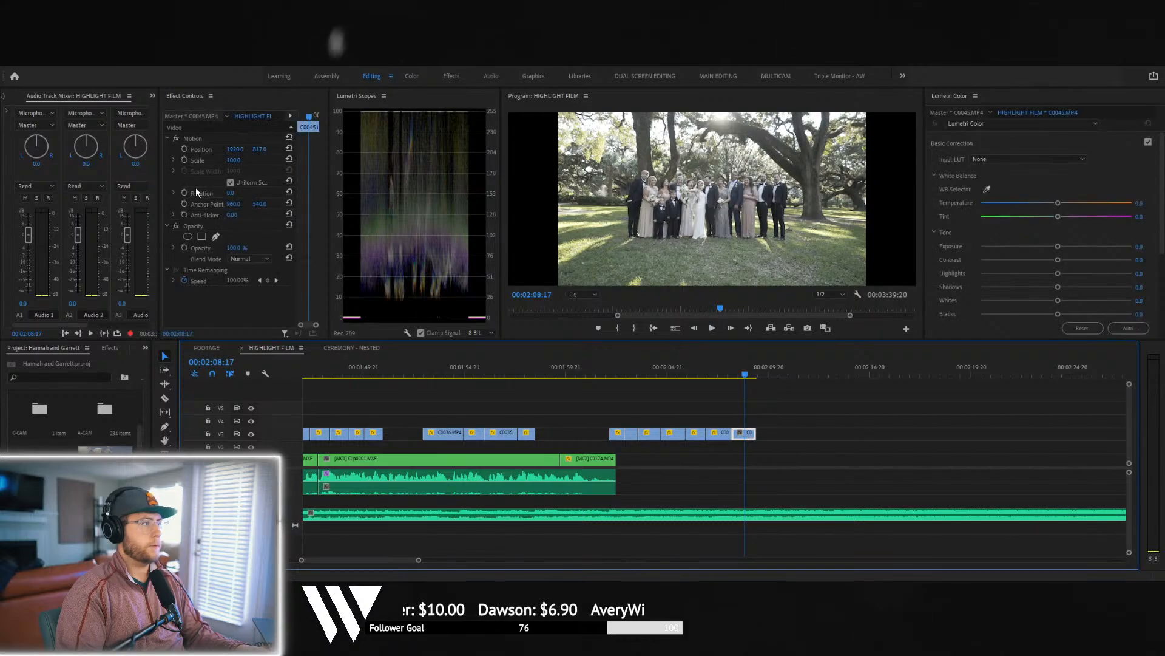
{"action": "left_click", "coordinate": [236, 159]}
{"action": "type", "text": "133"}
{"action": "key", "text": "Return"}
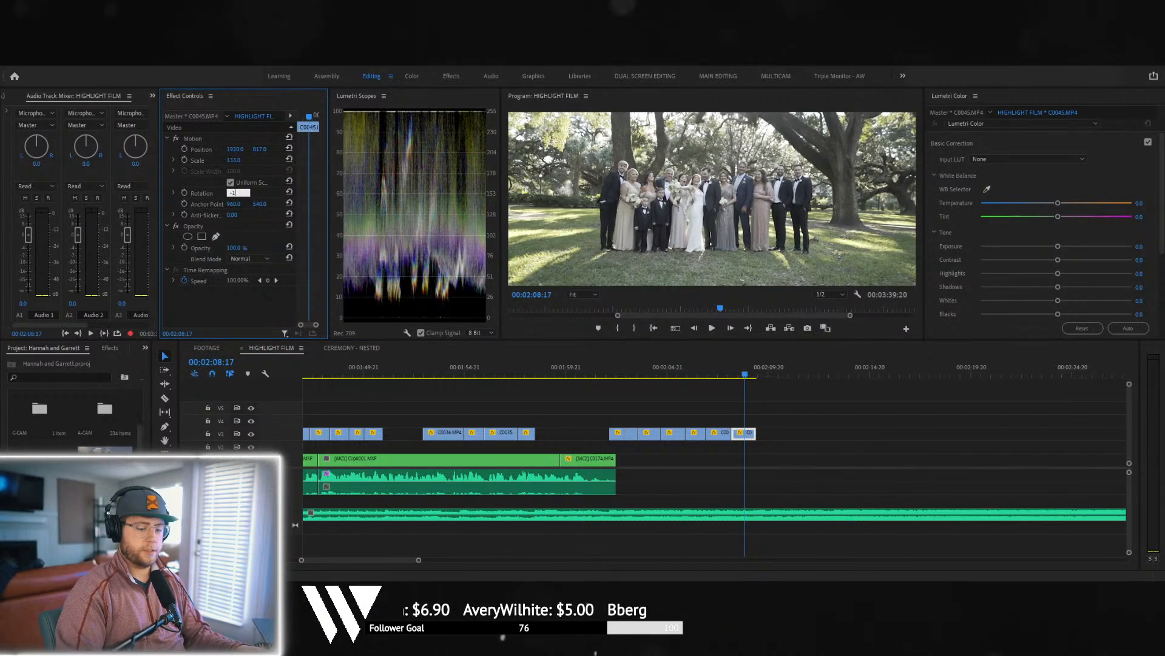
{"action": "type", "text": "-1"}
{"action": "key", "text": "Return"}
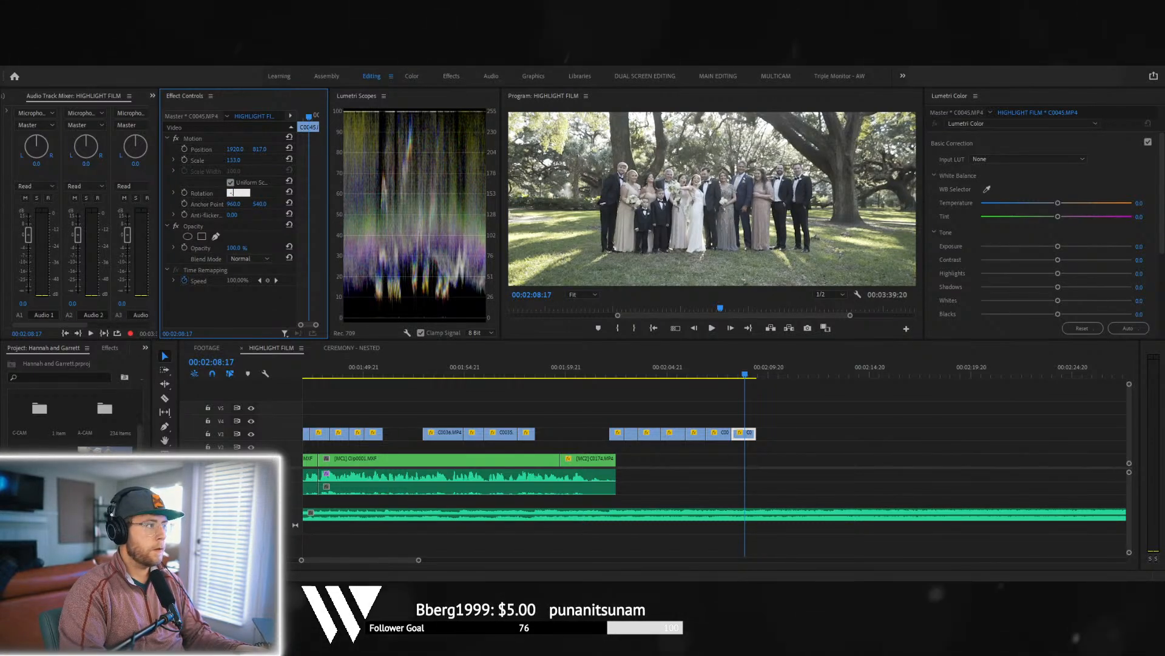
{"action": "type", "text": "0.6"}
{"action": "key", "text": "Return"}
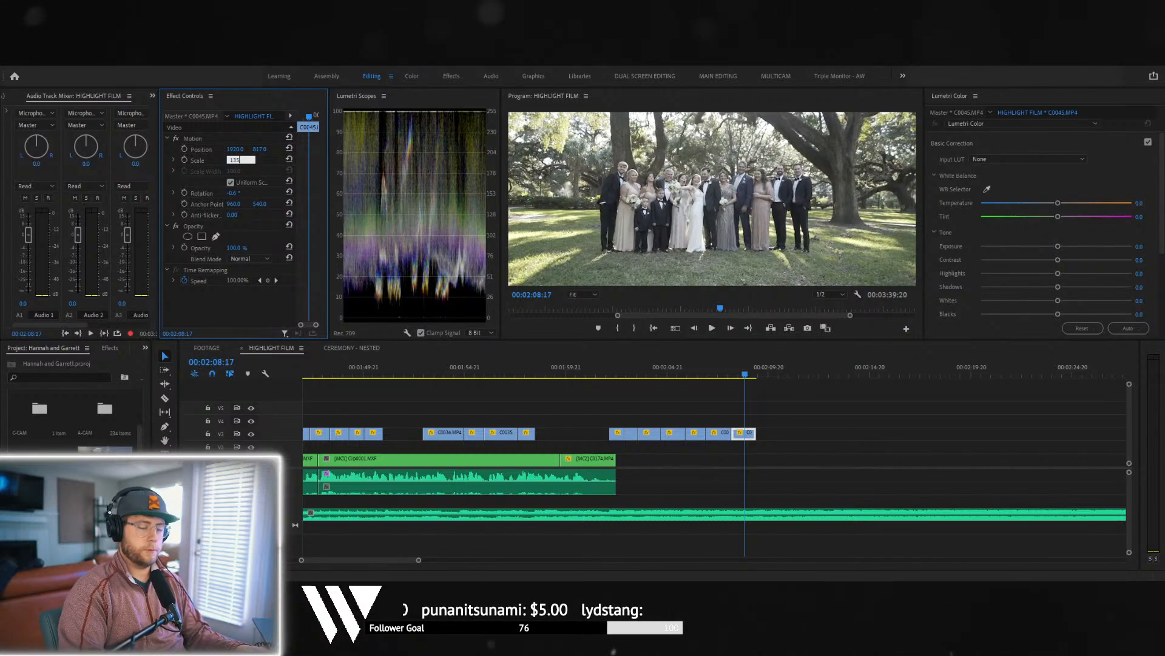
{"action": "type", "text": "135"}
{"action": "key", "text": "Return"}
- Scale the family clip C0044.MP4 to 133 to fill the frame and play on from it
{"action": "left_click", "coordinate": [727, 374]}
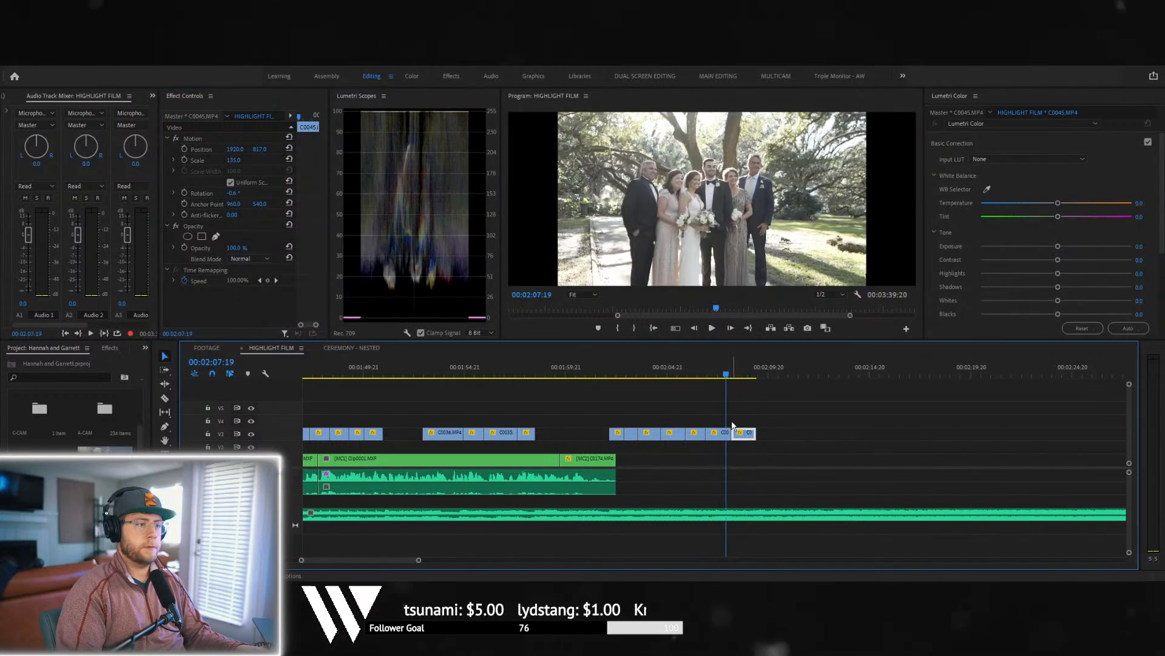
{"action": "left_click", "coordinate": [236, 160]}
{"action": "type", "text": "13"}
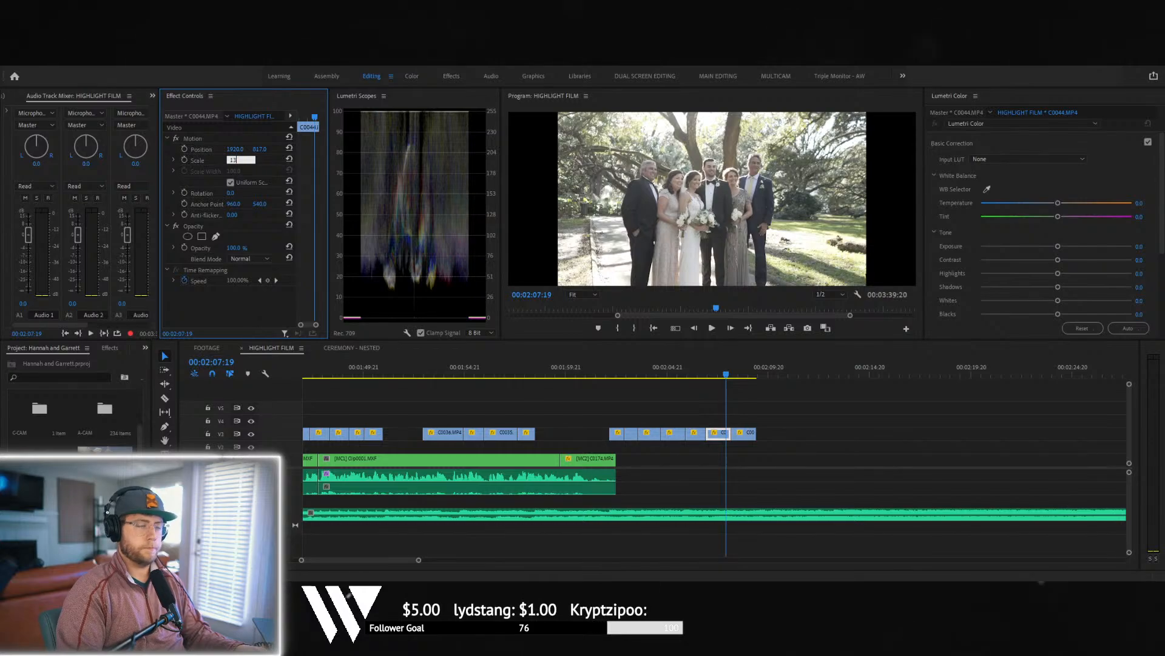
{"action": "type", "text": "3"}
{"action": "key", "text": "Return"}
{"action": "key", "text": "space"}
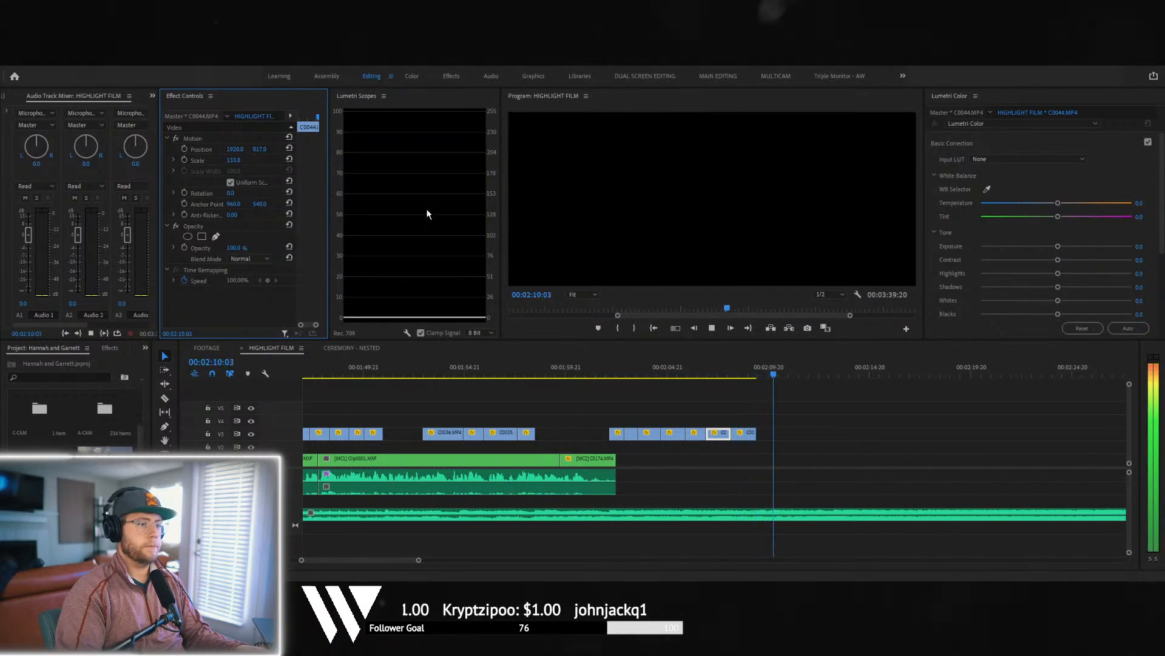
- Extend the end of the wide family clip C0045.MP4 to about 00:02:09:10 and check the cut point against the music
{"action": "left_click", "coordinate": [757, 375]}
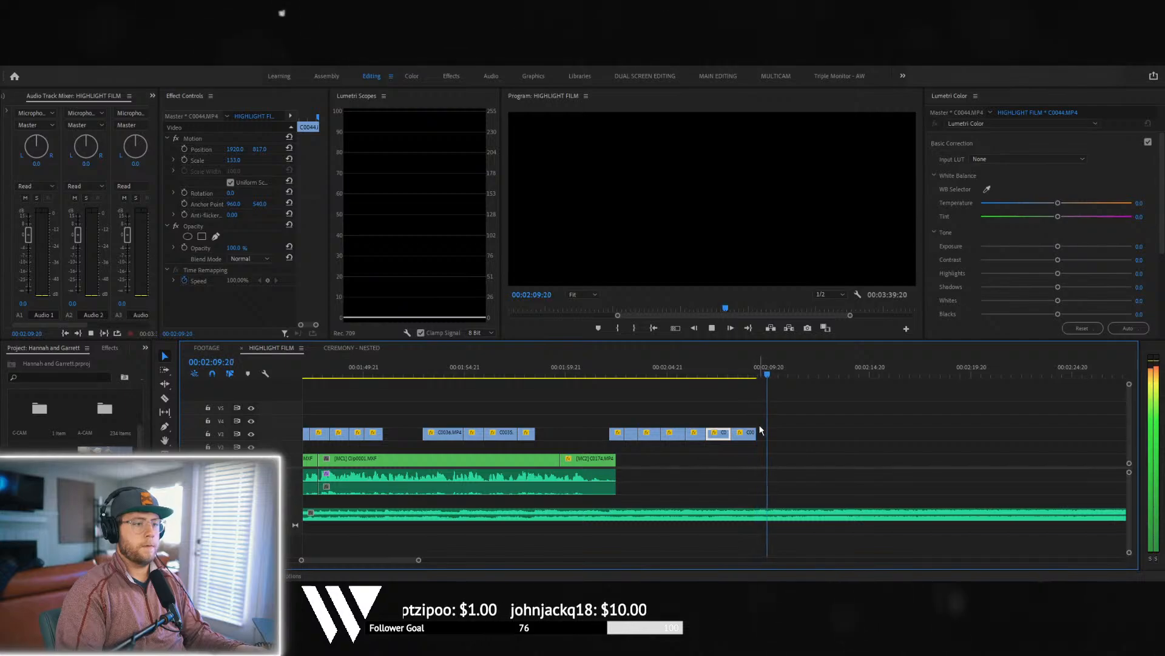
{"action": "key", "text": "space"}
{"action": "left_click_drag", "start_coordinate": [756, 373], "coordinate": [760, 374]}
{"action": "key", "text": "space"}
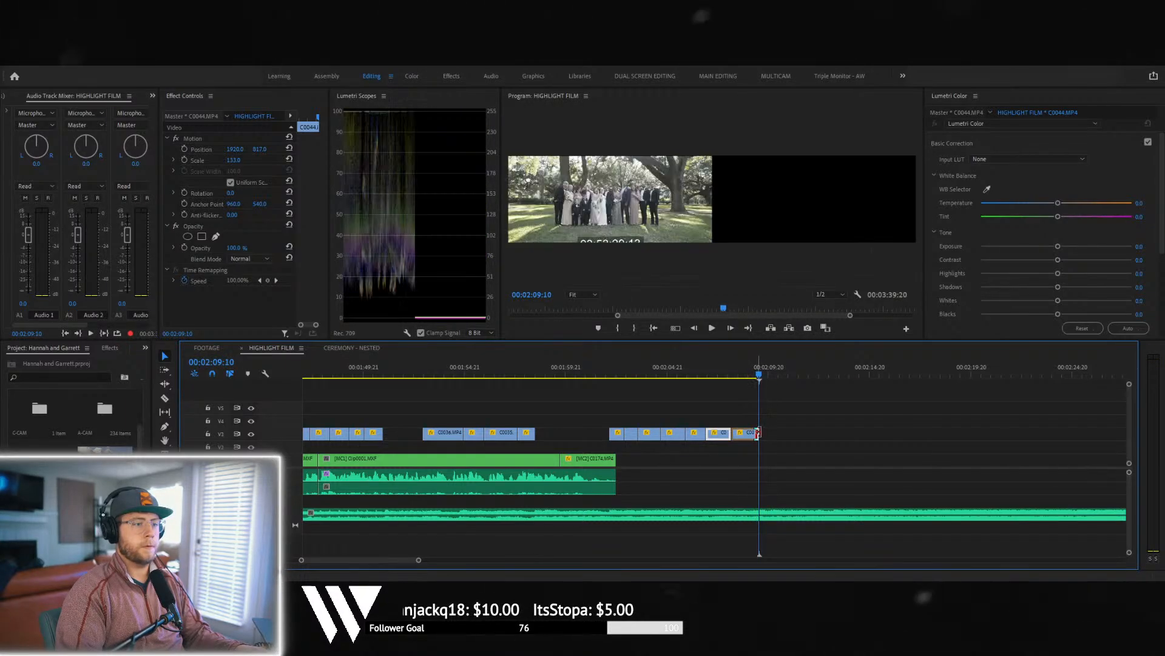
{"action": "key", "text": "space"}
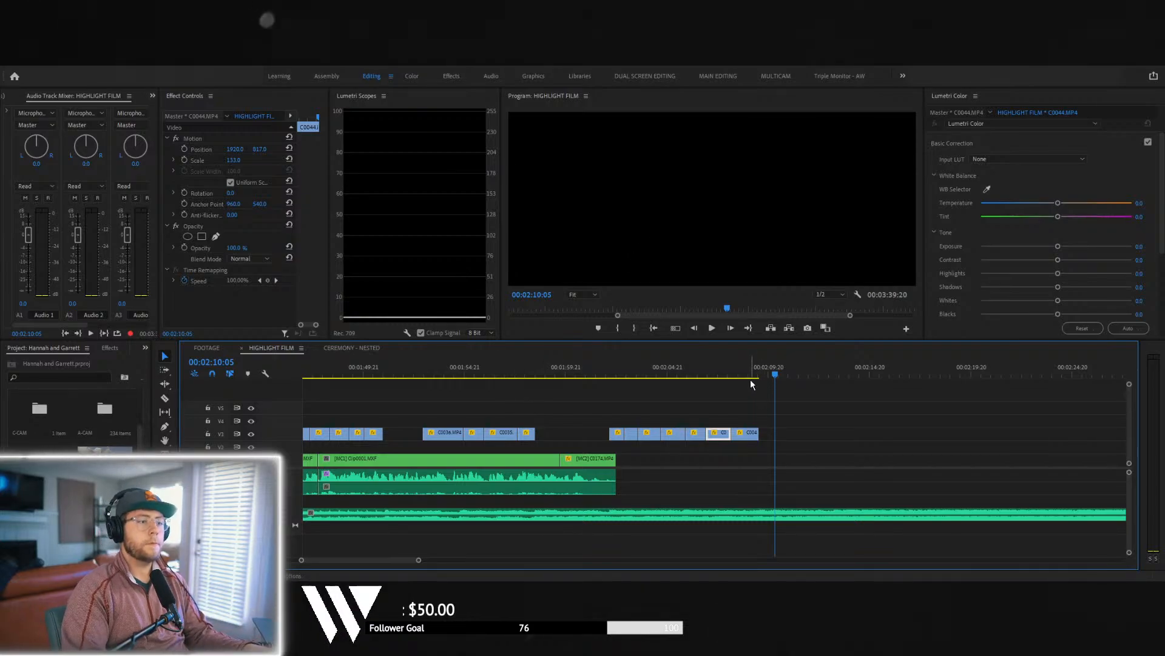
{"action": "key", "text": "space"}
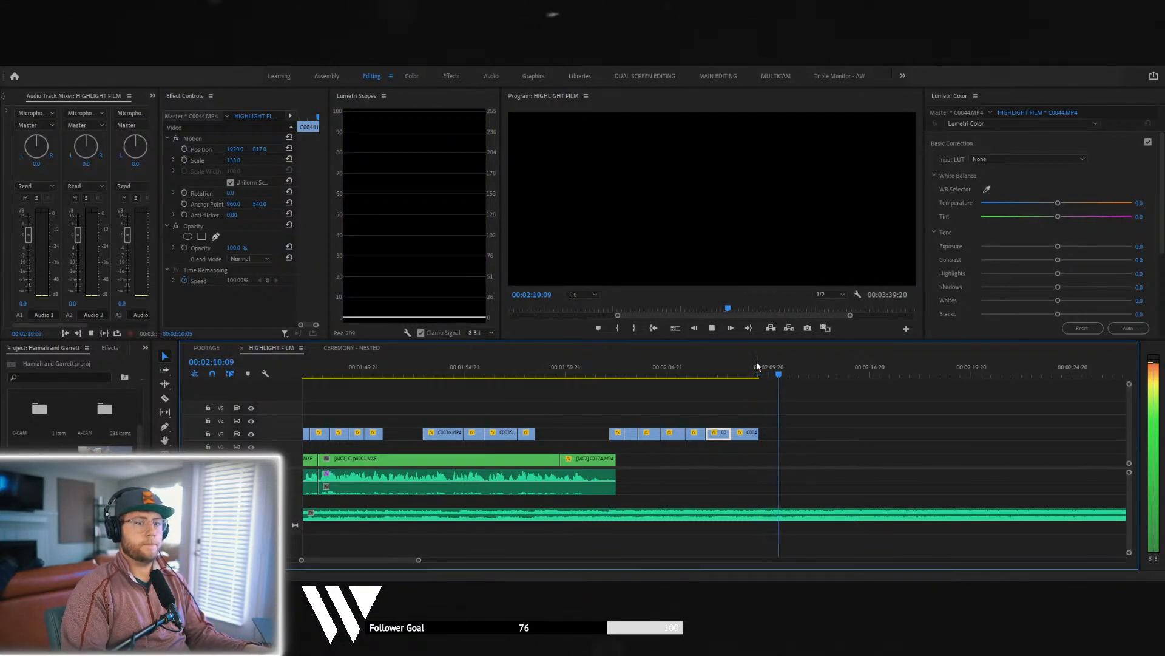
{"action": "key", "text": "space"}
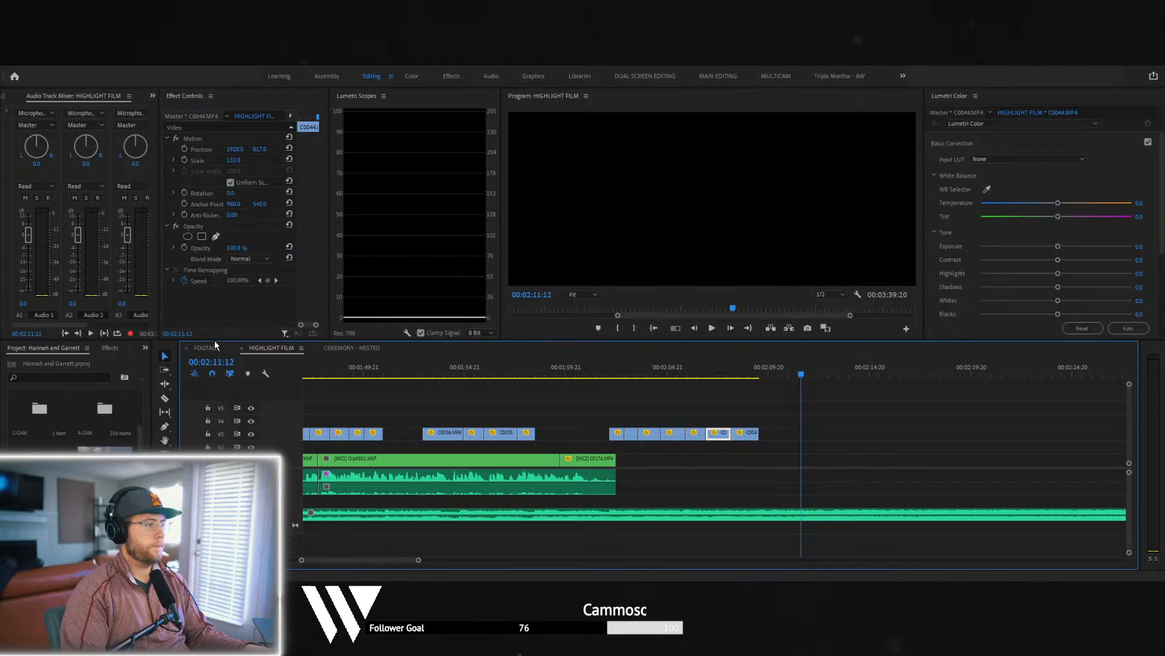
- Browse FOOTAGE beyond the family section and locate the music cue around 00:02:13:02 in HIGHLIGHT FILM
{"action": "left_click", "coordinate": [215, 344]}
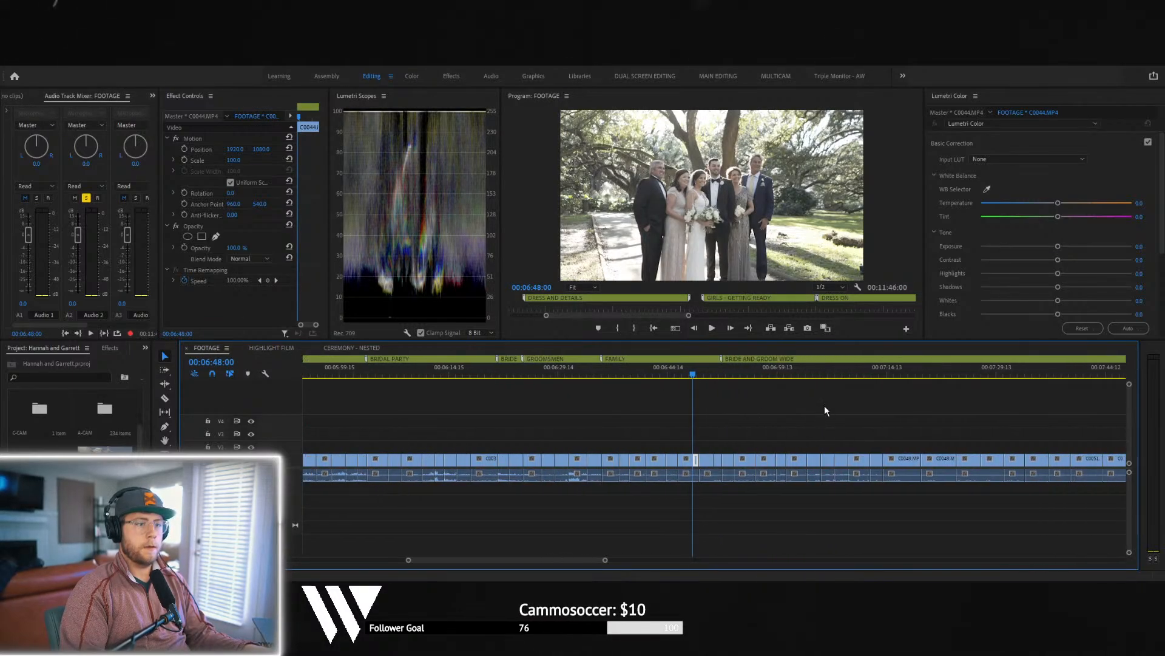
{"action": "scroll", "coordinate": [826, 401], "scroll_direction": "down", "scroll_amount": 5}
{"action": "scroll", "coordinate": [954, 369], "scroll_direction": "down", "scroll_amount": 2}
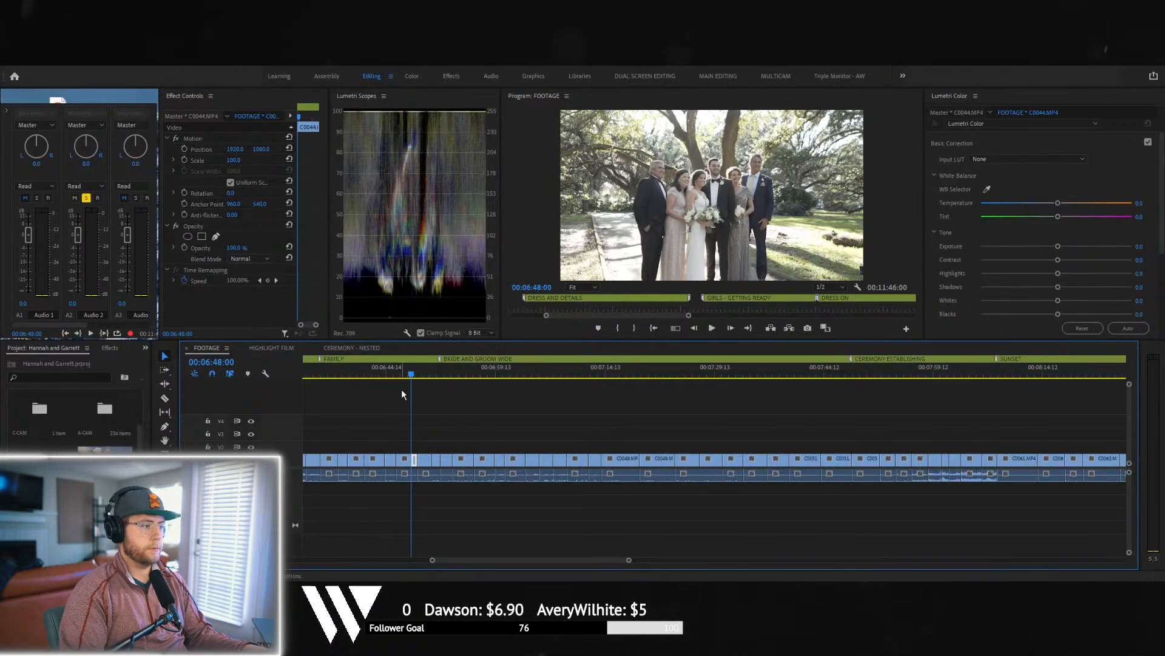
{"action": "left_click", "coordinate": [262, 348]}
{"action": "key", "text": "space"}
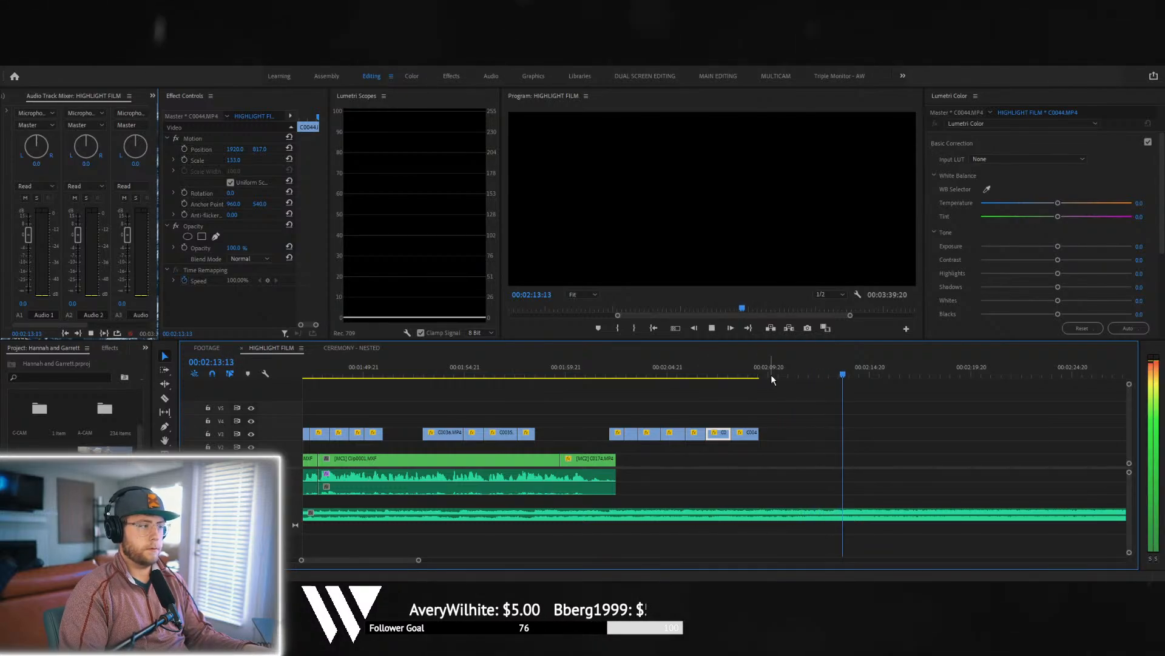
{"action": "left_click", "coordinate": [837, 372]}
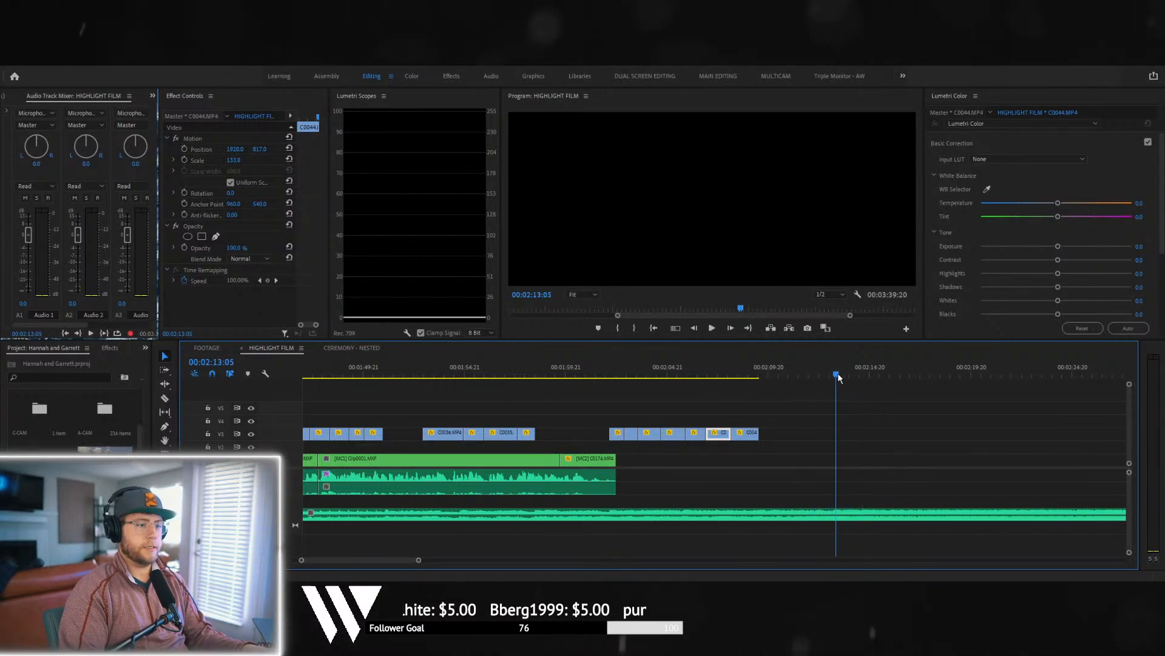
{"action": "left_click_drag", "start_coordinate": [838, 373], "coordinate": [832, 374]}
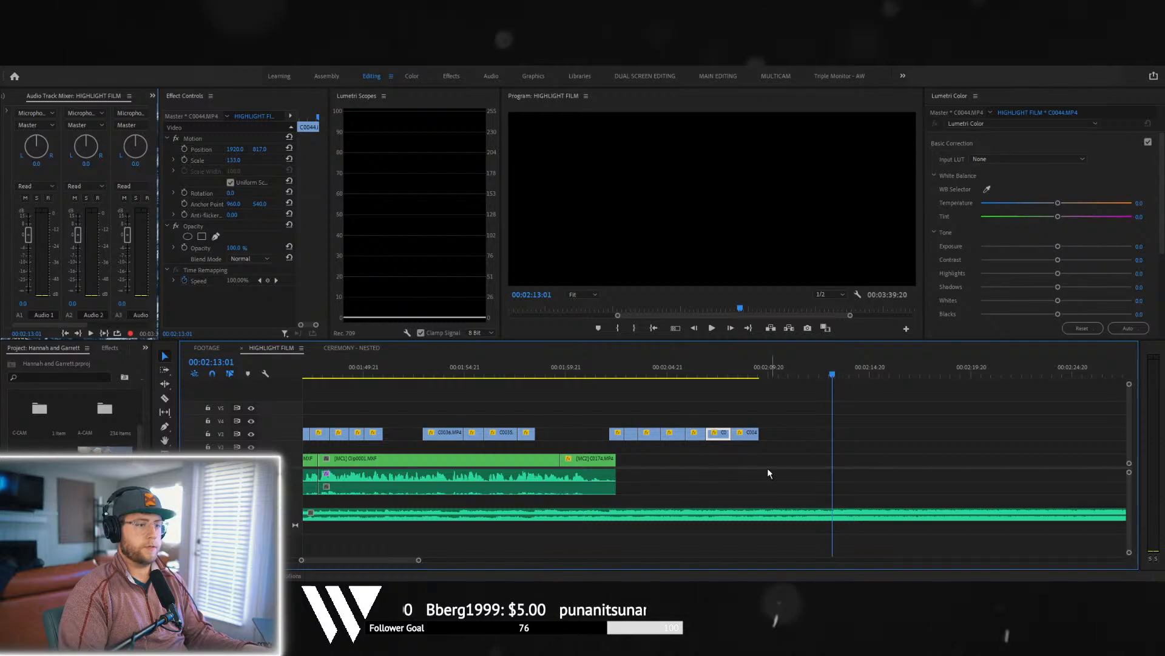
{"action": "left_click", "coordinate": [836, 369]}
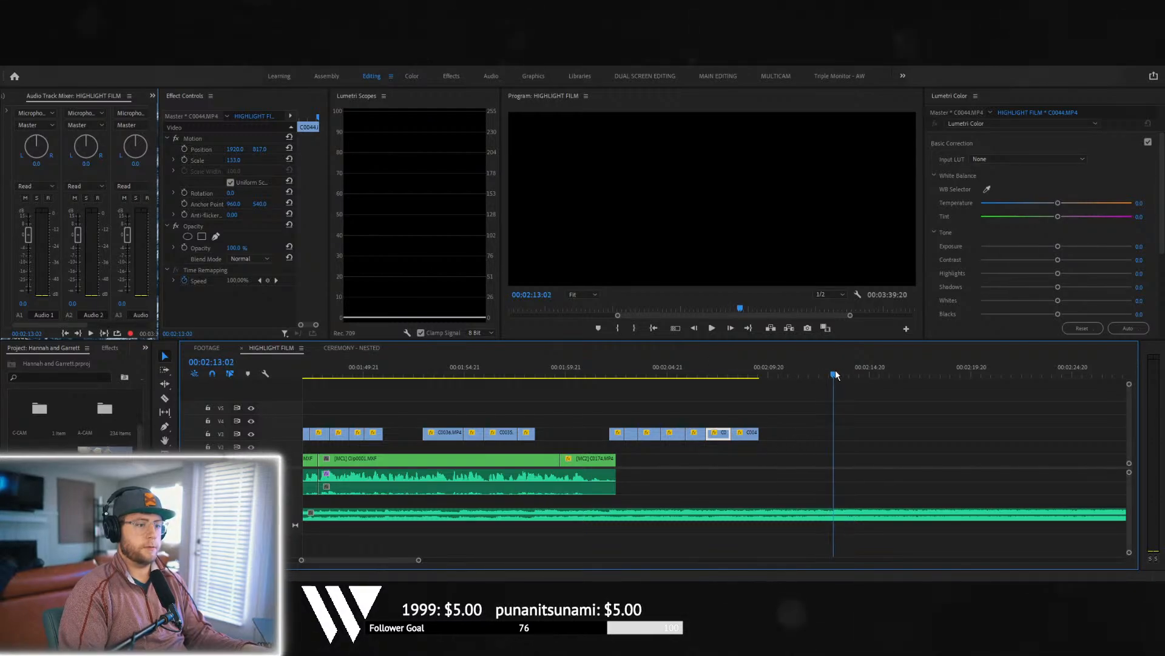
- Find the candlelit staircase clips C0054.MP4 and C0055.MP4 in the ceremony section of FOOTAGE and add them after C0045.MP4 in HIGHLIGHT FILM
{"action": "left_click", "coordinate": [208, 347]}
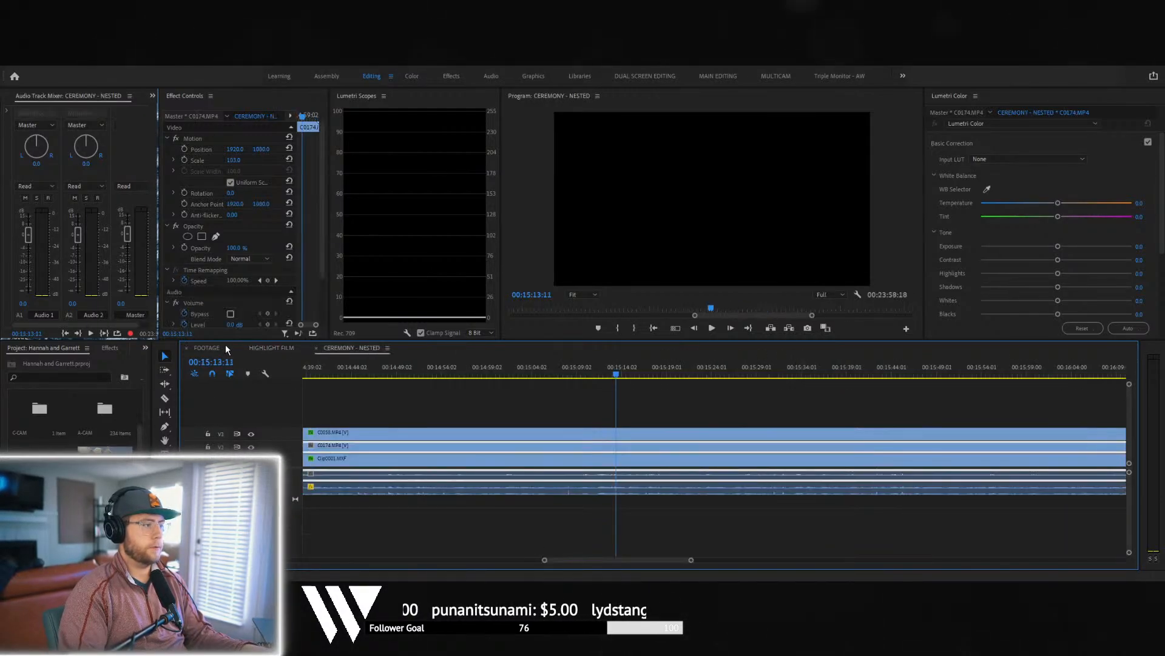
{"action": "left_click", "coordinate": [735, 375]}
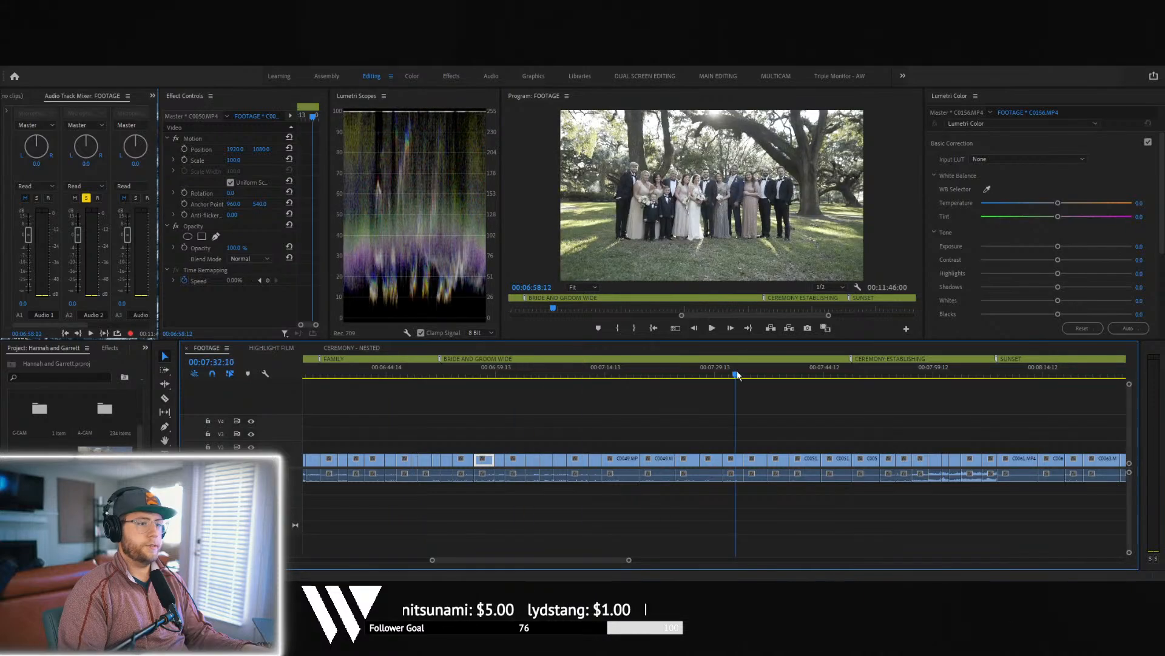
{"action": "left_click", "coordinate": [839, 376]}
{"action": "scroll", "coordinate": [822, 473], "scroll_direction": "right", "scroll_amount": 5}
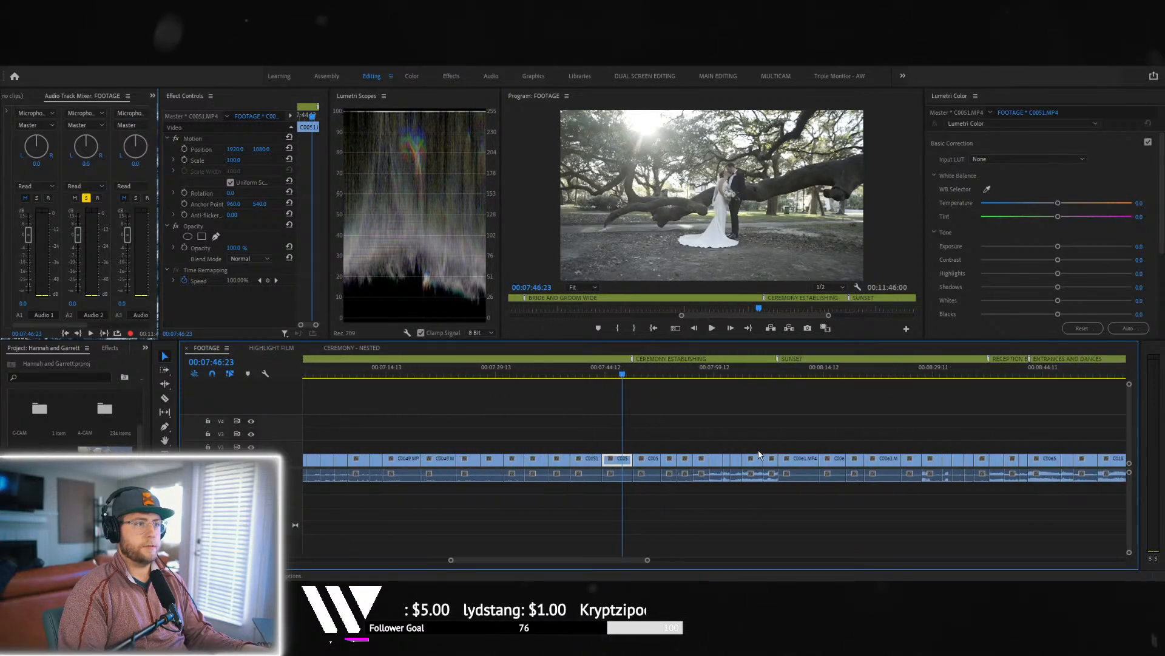
{"action": "left_click", "coordinate": [618, 375]}
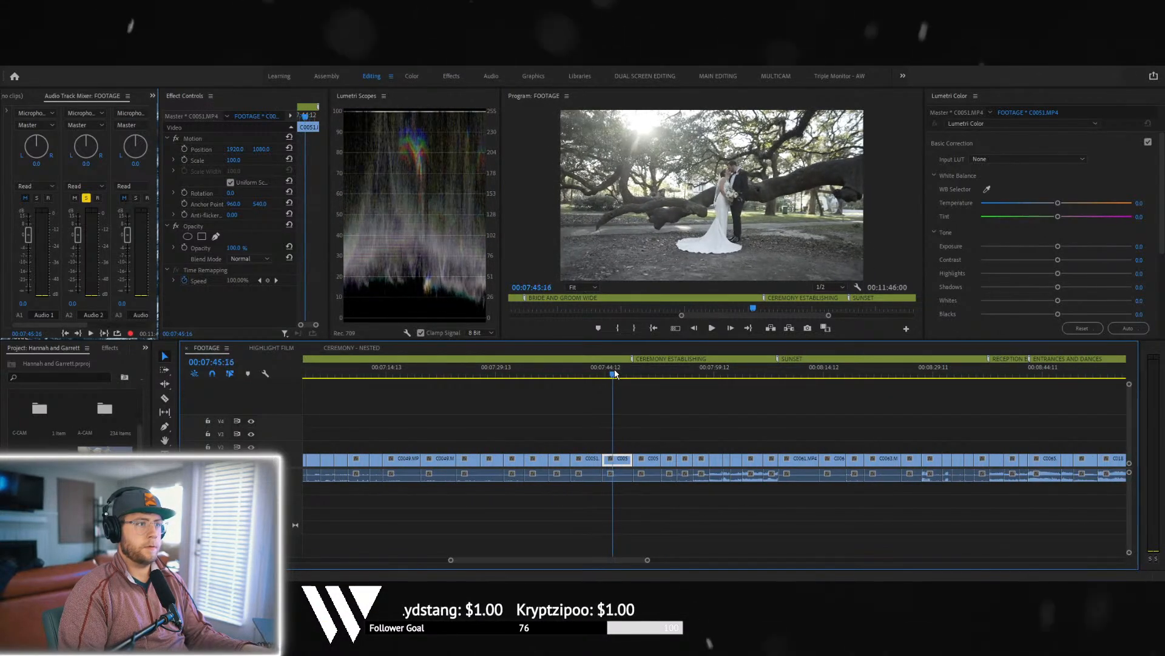
{"action": "left_click_drag", "start_coordinate": [619, 374], "coordinate": [673, 396]}
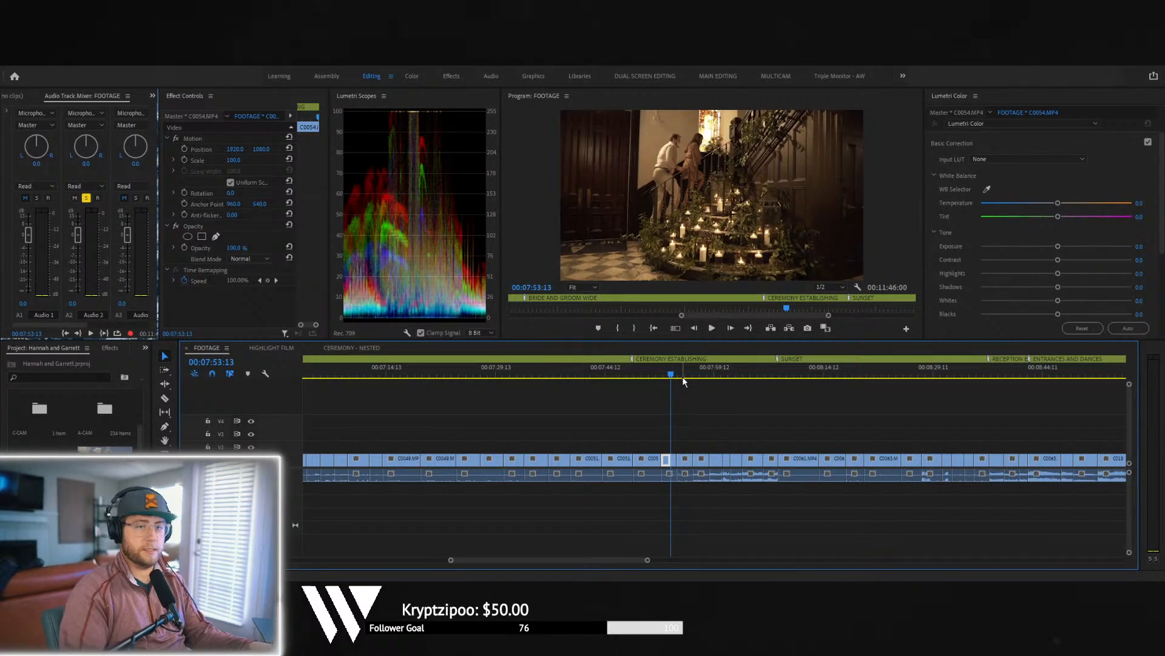
{"action": "key", "text": "space"}
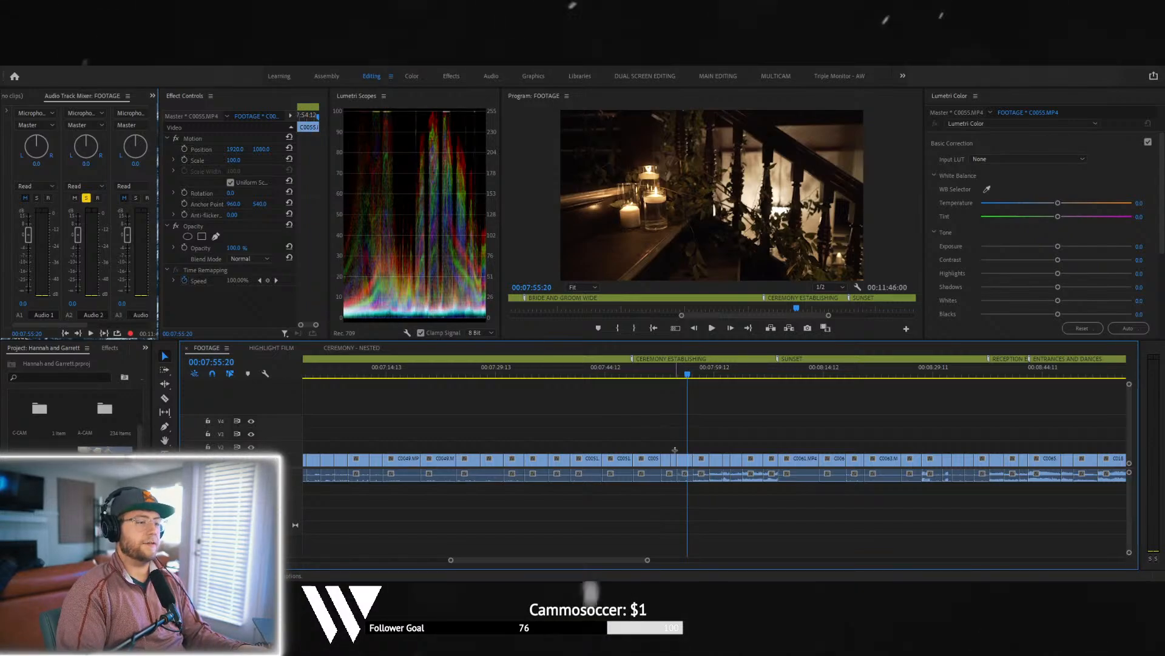
{"action": "left_click_drag", "start_coordinate": [674, 450], "coordinate": [800, 439]}
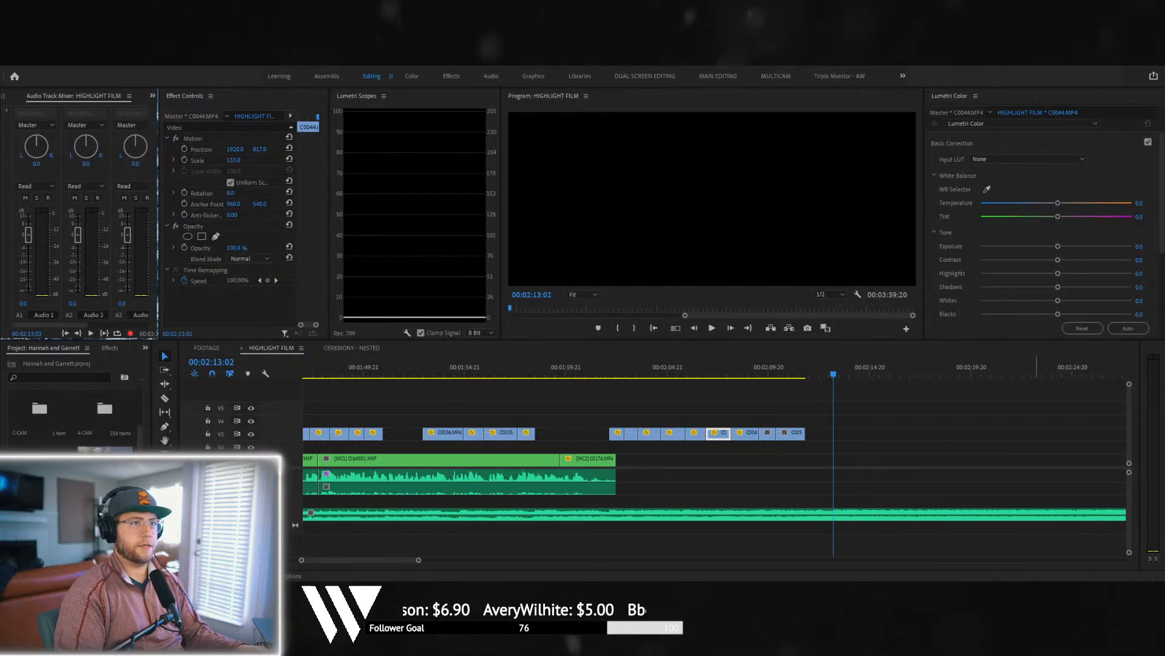
- Play the two staircase clips against the music and trim the end of C0055.MP4 to just after 00:02:11:00
{"action": "left_click", "coordinate": [760, 368]}
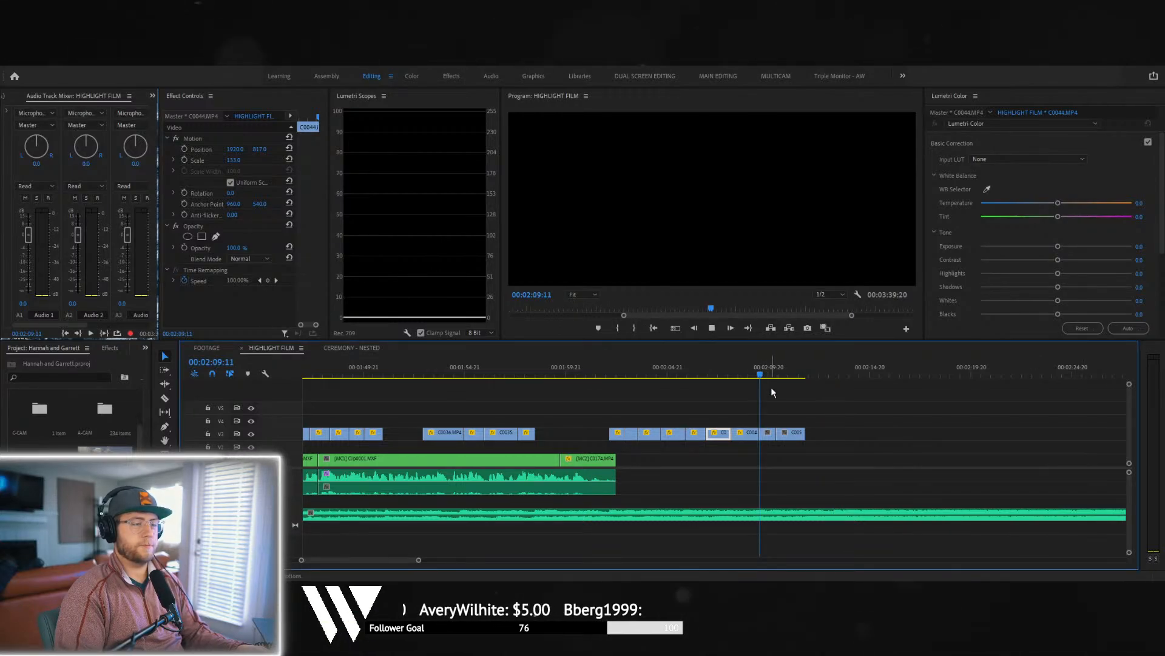
{"action": "key", "text": "space"}
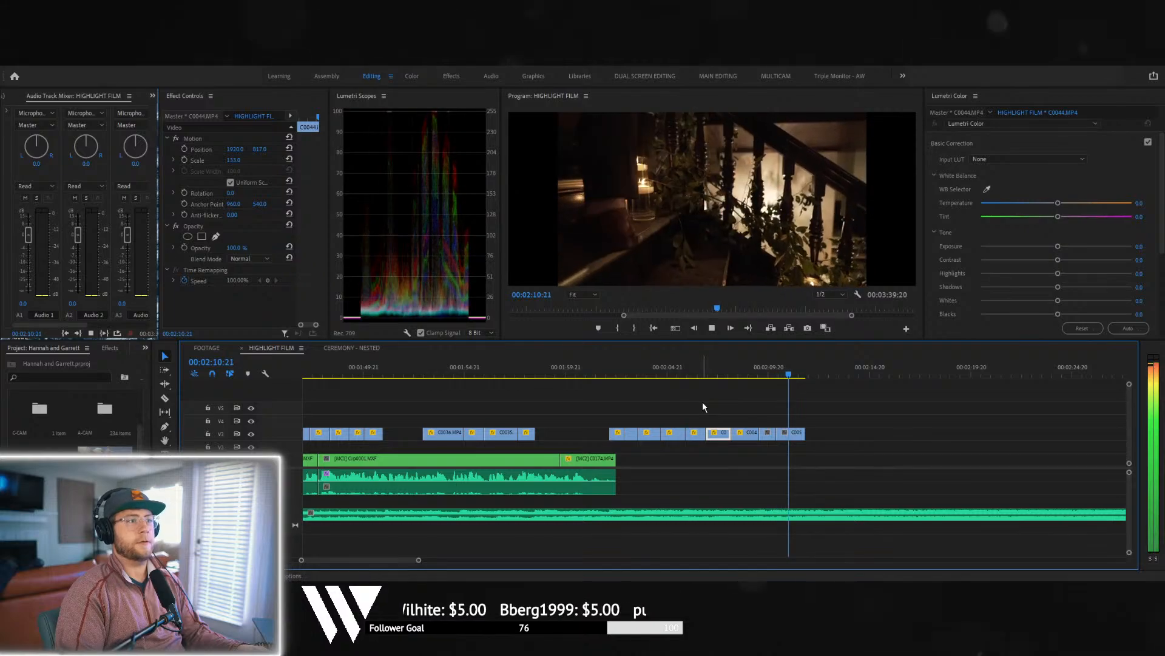
{"action": "key", "text": "space"}
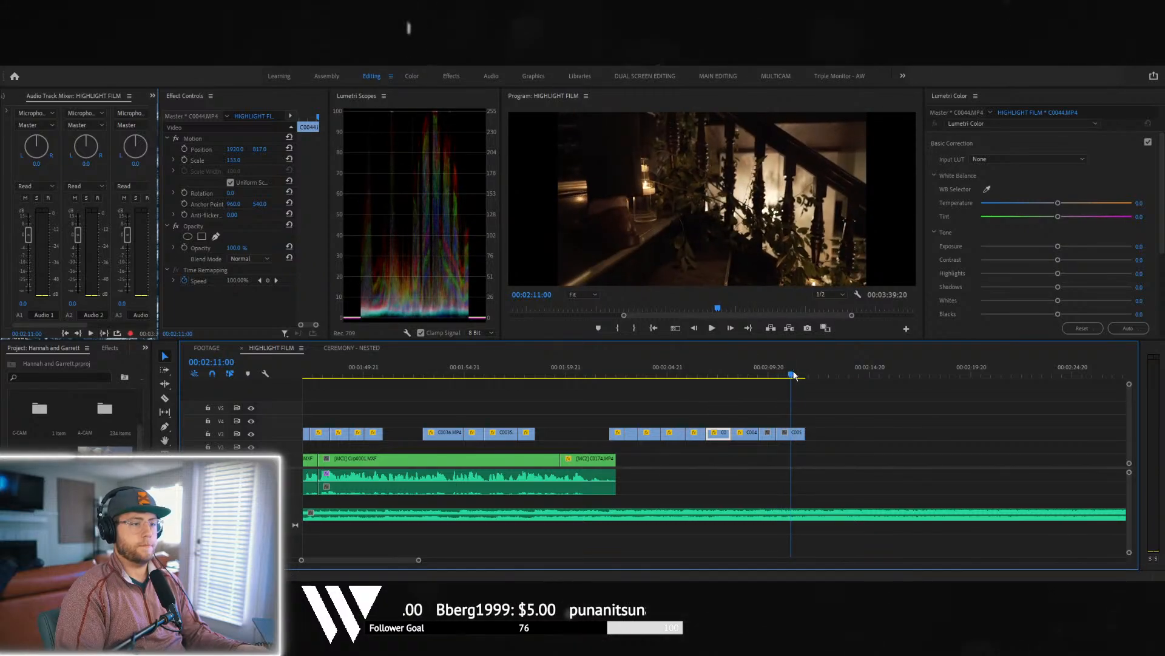
{"action": "left_click_drag", "start_coordinate": [805, 433], "coordinate": [795, 433]}
- Set the scale of the wide candlelit staircase clip C0054.MP4 in HIGHLIGHT FILM to 133
{"action": "left_click", "coordinate": [773, 372]}
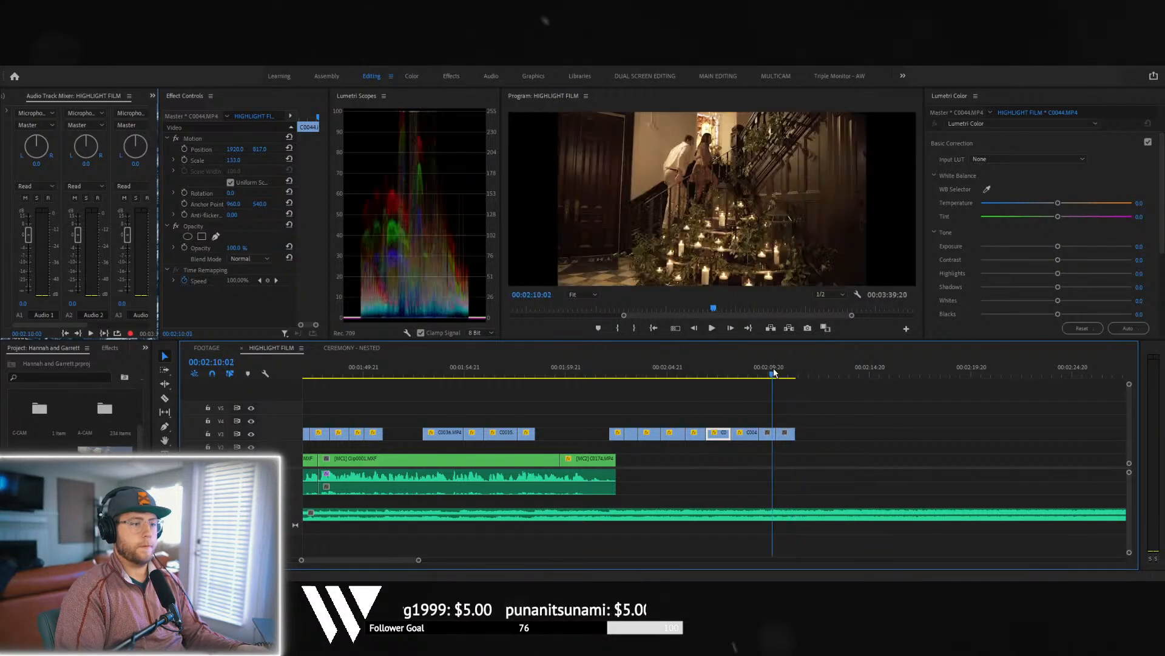
{"action": "left_click", "coordinate": [234, 159]}
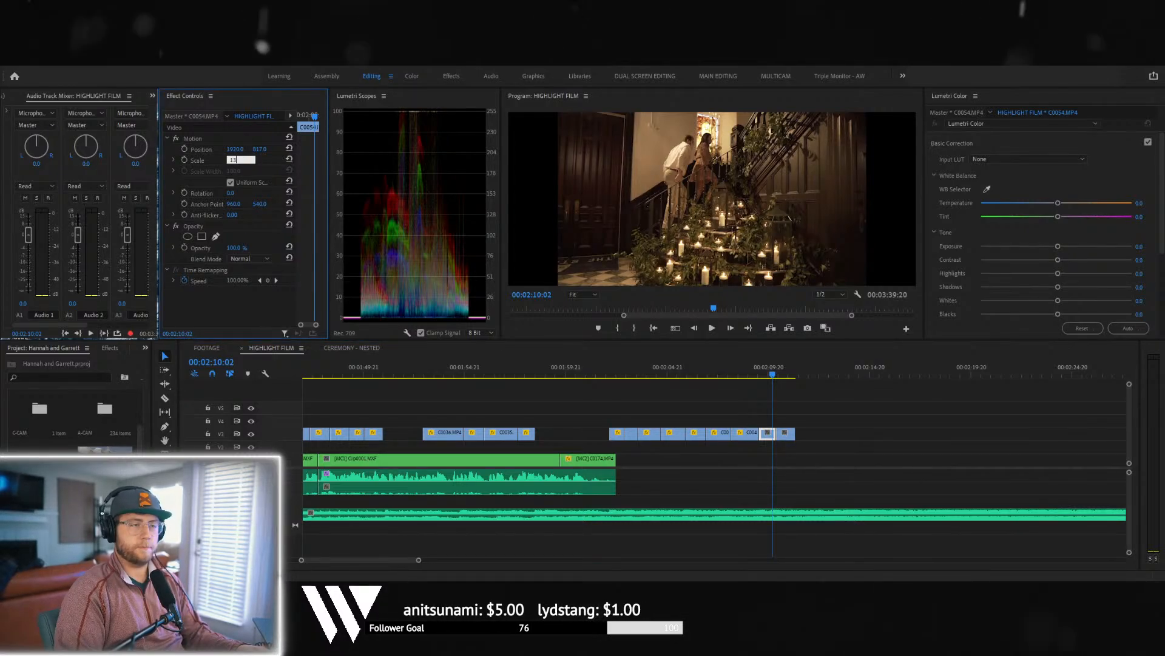
{"action": "type", "text": "133"}
{"action": "key", "text": "Return"}
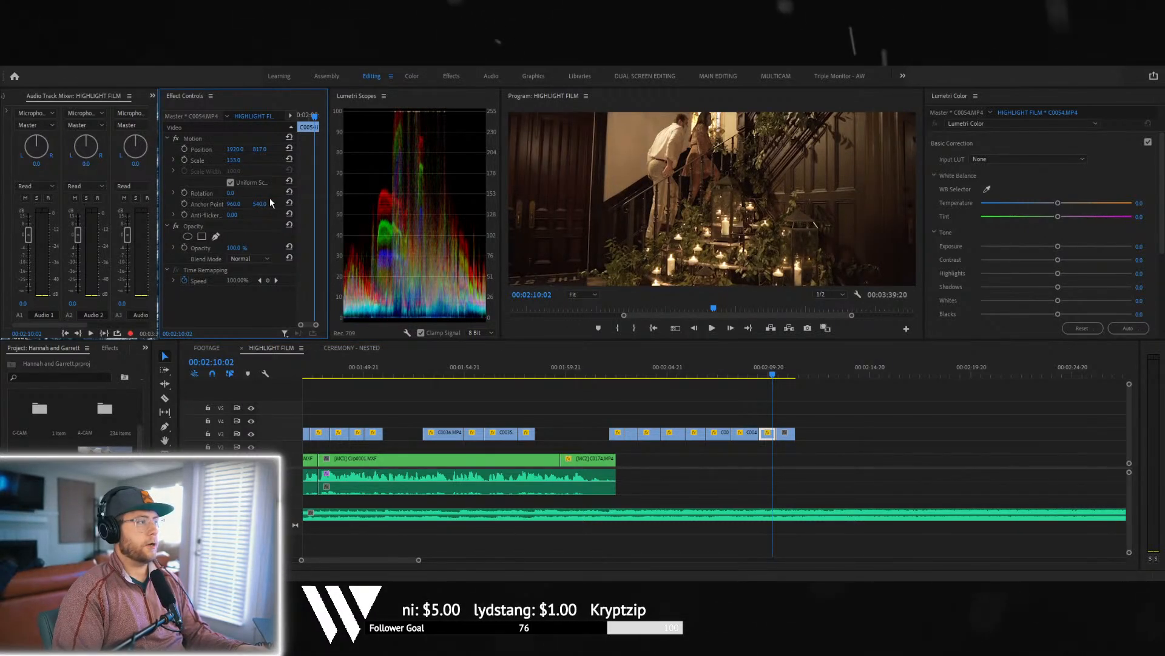
- Level C0054.MP4 with a rotation of -1.0°, set its vertical position to 612, and play it back
{"action": "type", "text": "-2"}
{"action": "key", "text": "Return"}
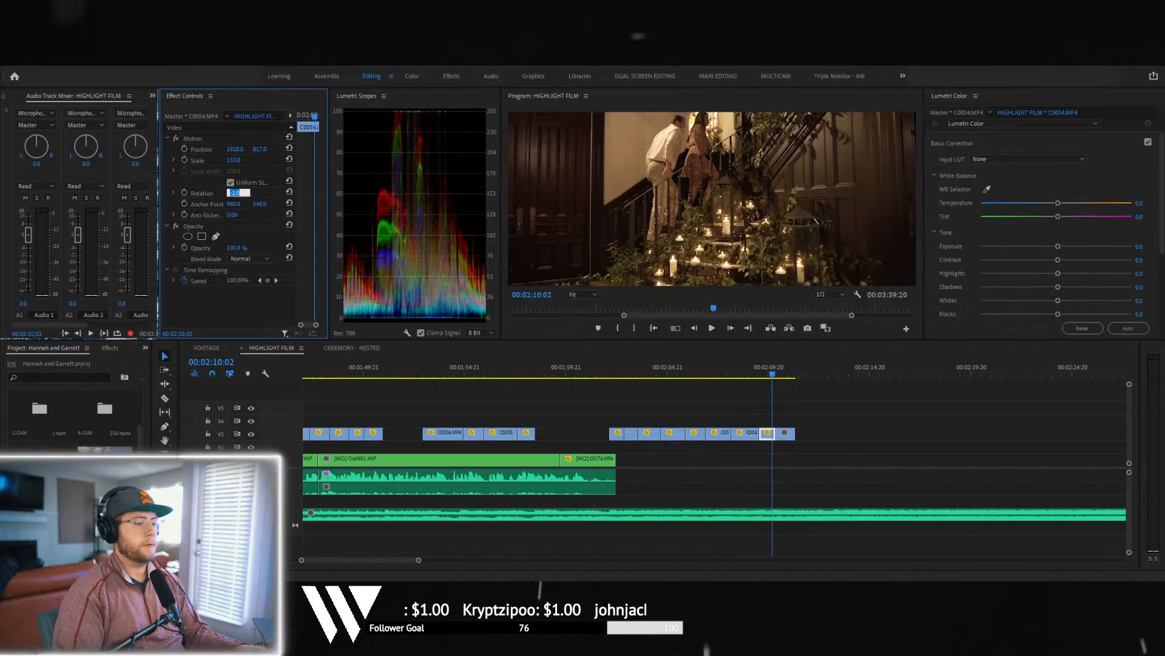
{"action": "type", "text": "1"}
{"action": "key", "text": "Return"}
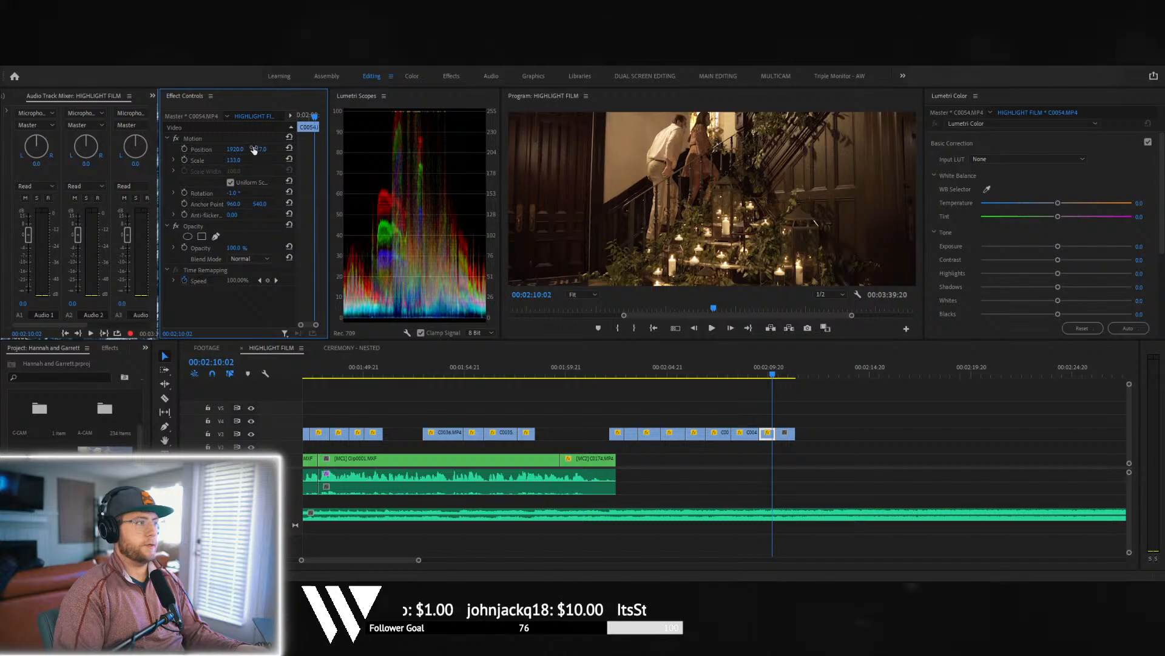
{"action": "left_click_drag", "start_coordinate": [253, 149], "coordinate": [130, 150]}
{"action": "key", "text": "space"}
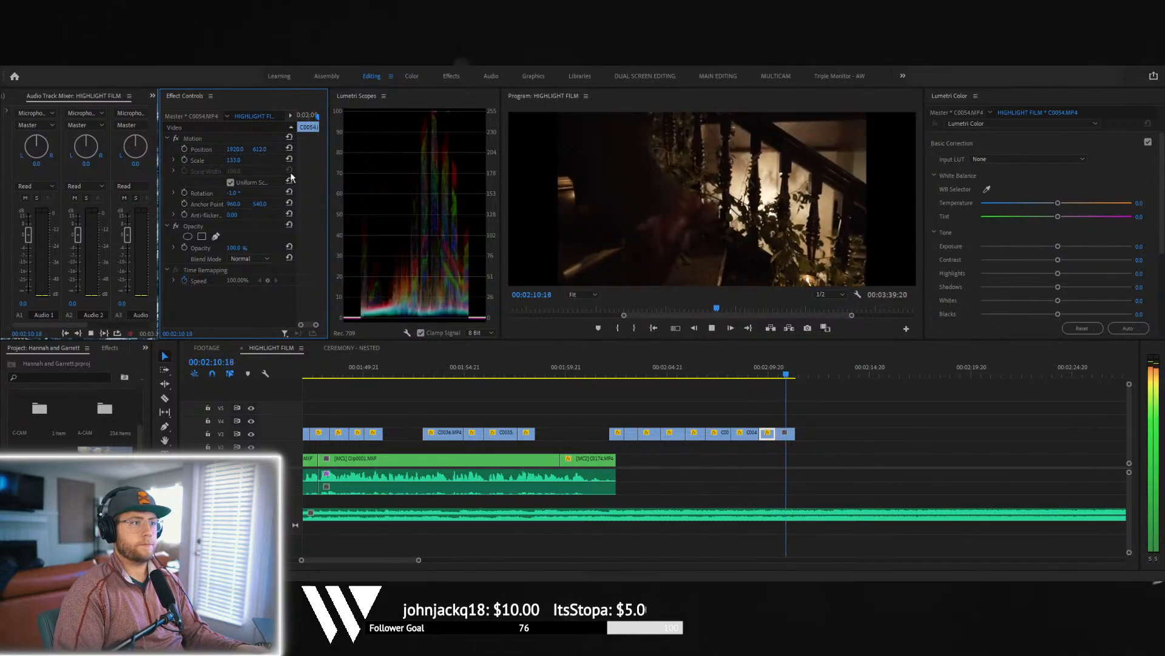
{"action": "key", "text": "space"}
- Set the scale of the staircase railing clip C0055.MP4 to 133 and play through its end
{"action": "left_click", "coordinate": [800, 437]}
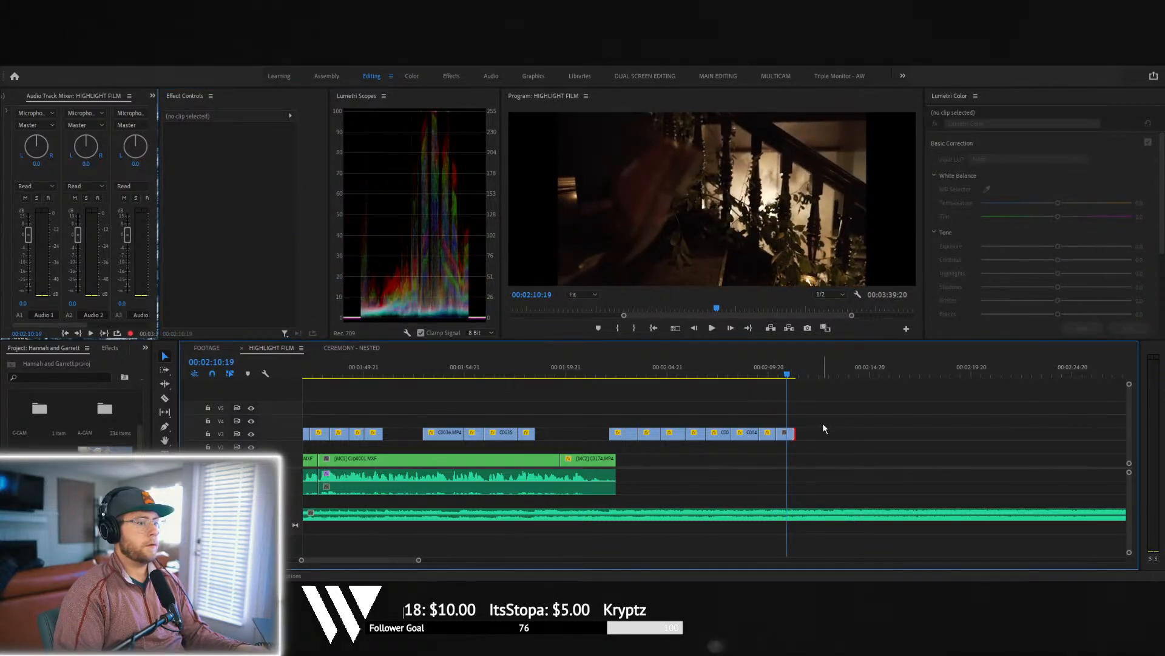
{"action": "left_click", "coordinate": [786, 433]}
{"action": "left_click", "coordinate": [230, 193]}
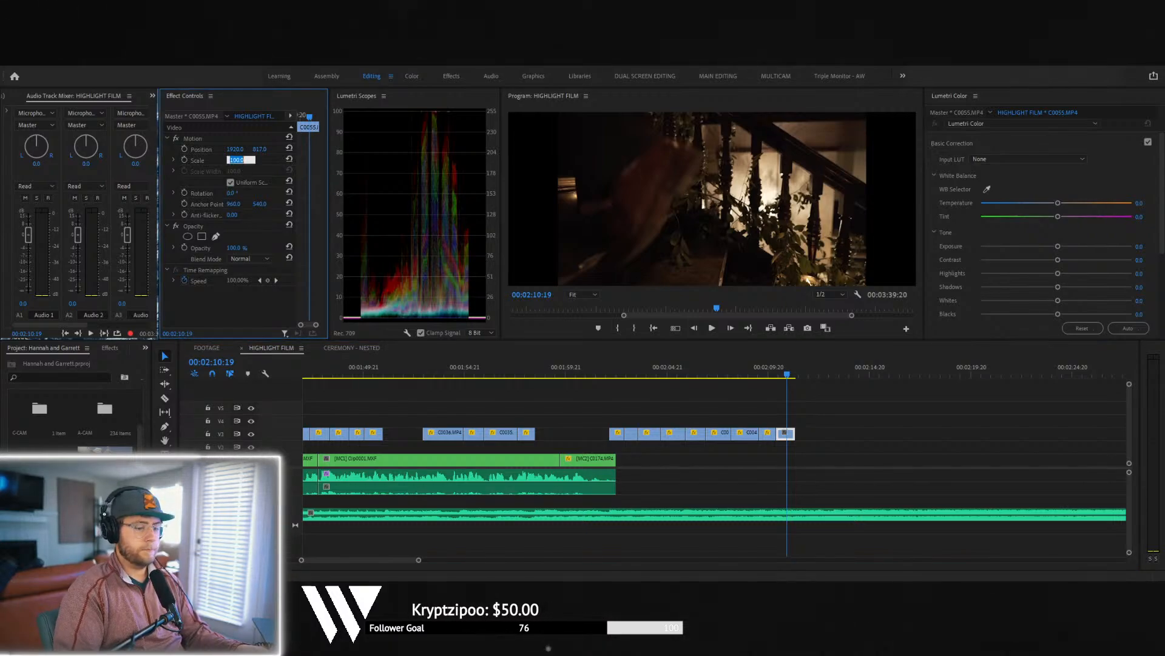
{"action": "type", "text": "133"}
{"action": "key", "text": "Return"}
{"action": "key", "text": "space"}
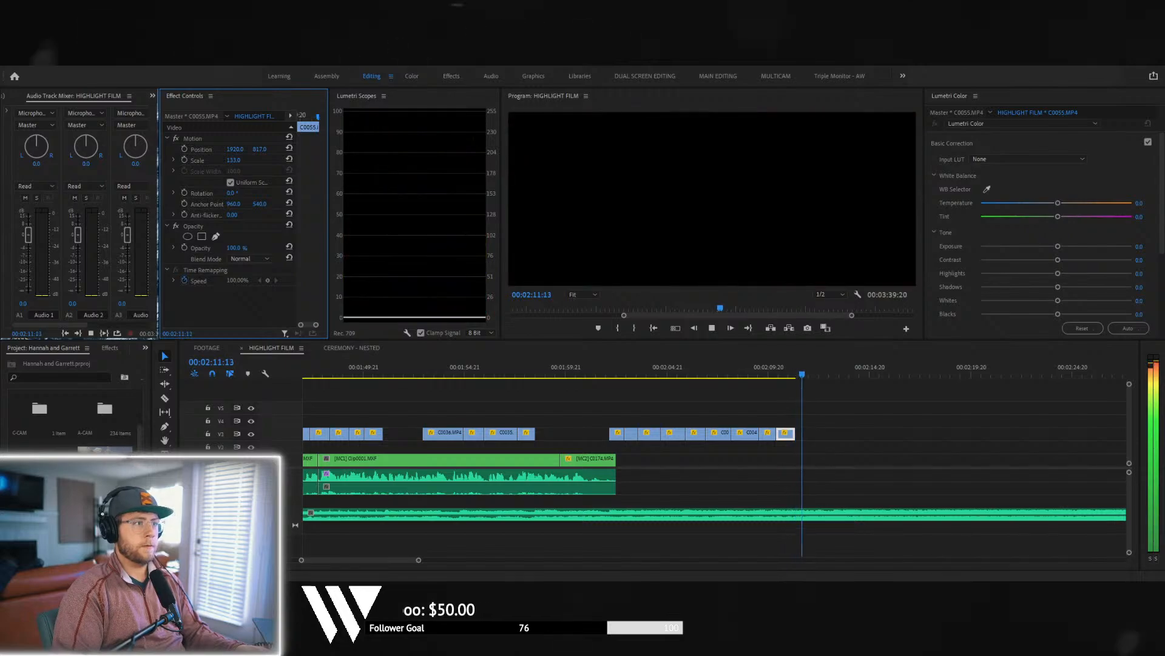
{"action": "key", "text": "space"}
- Try a shorter end on C0055.MP4 against the music and restore it to about 00:02:11:03
{"action": "left_click", "coordinate": [769, 377]}
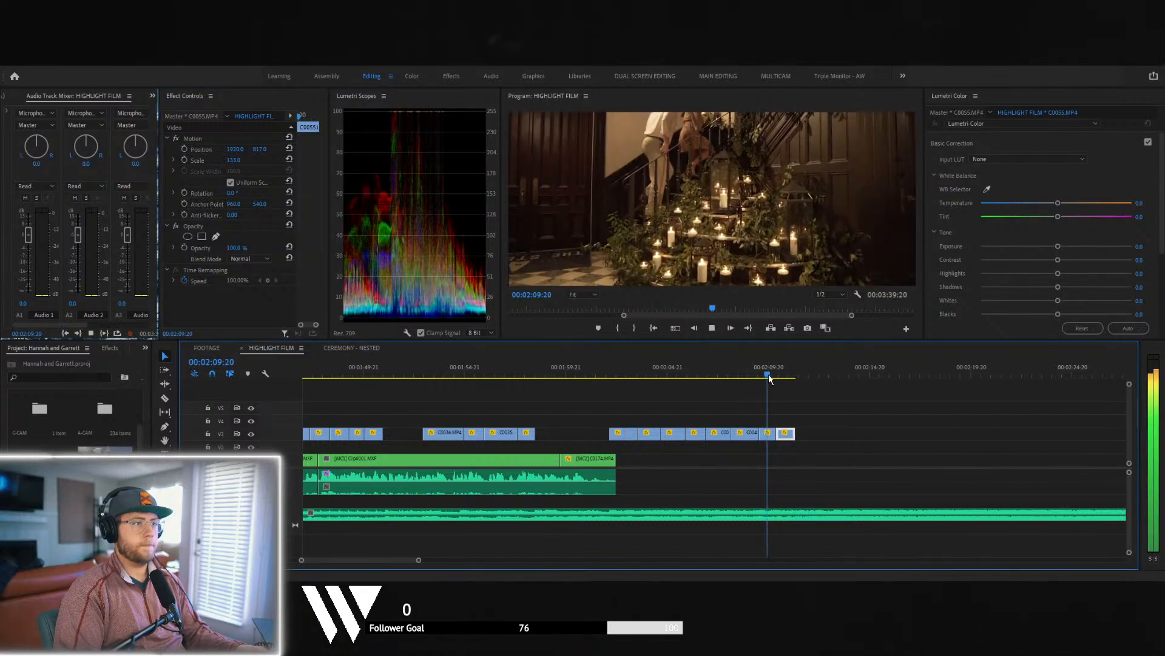
{"action": "key", "text": "space"}
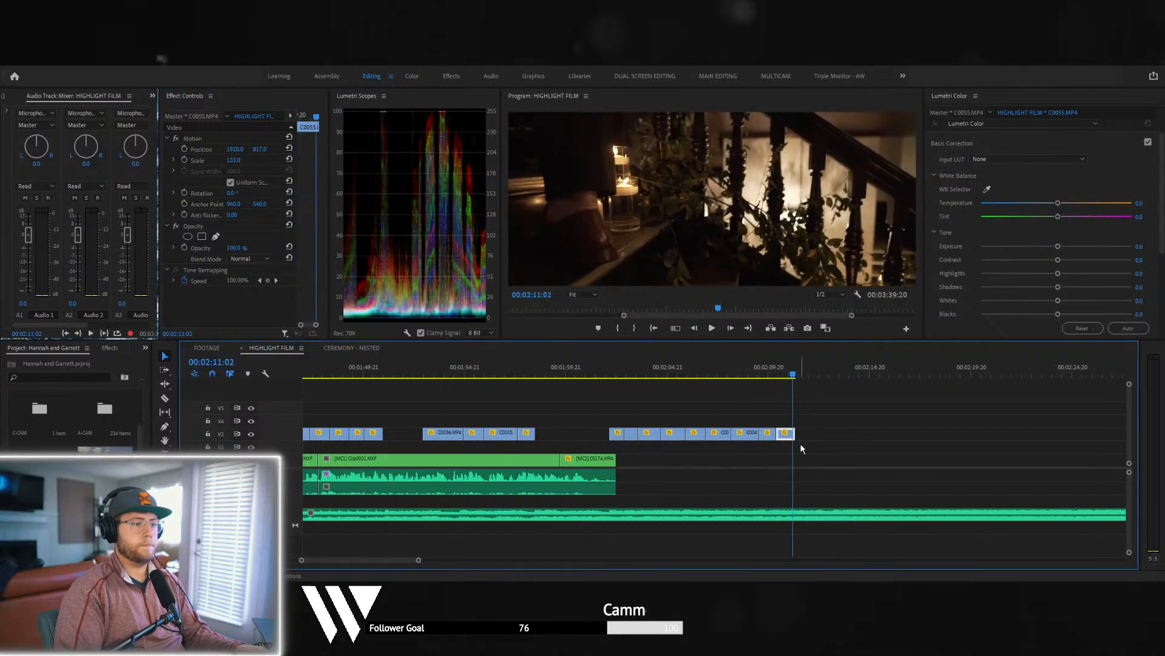
{"action": "left_click_drag", "start_coordinate": [795, 433], "coordinate": [793, 433]}
{"action": "key", "text": "space"}
{"action": "key", "text": "space"}
{"action": "left_click", "coordinate": [779, 374]}
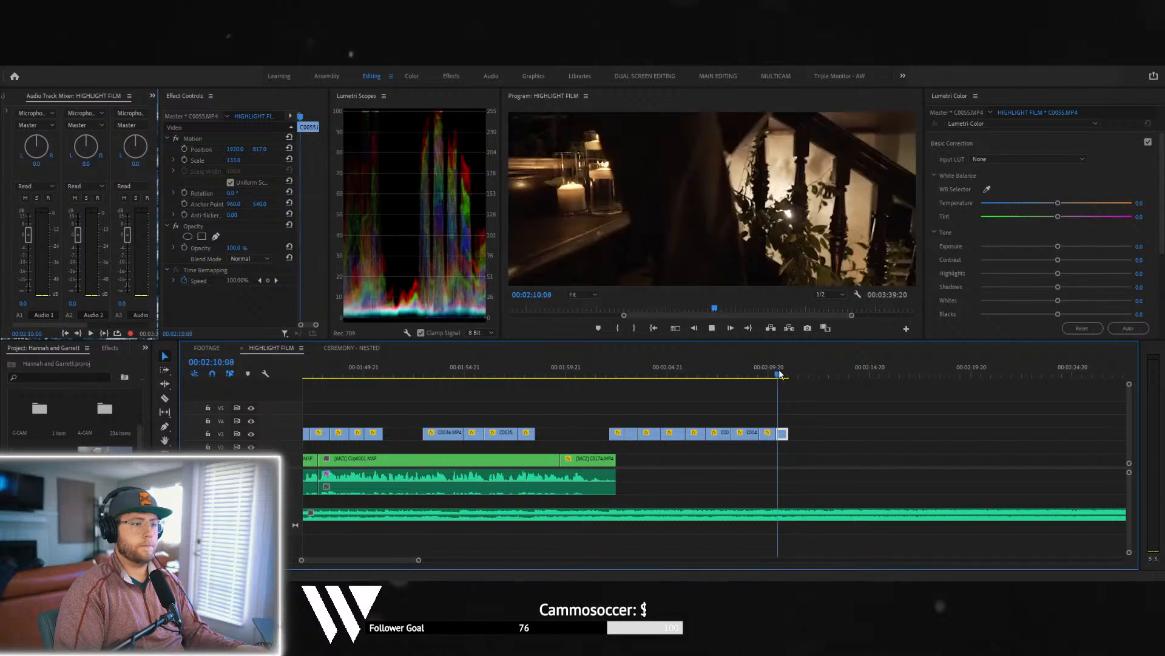
{"action": "key", "text": "space"}
{"action": "key", "text": "space"}
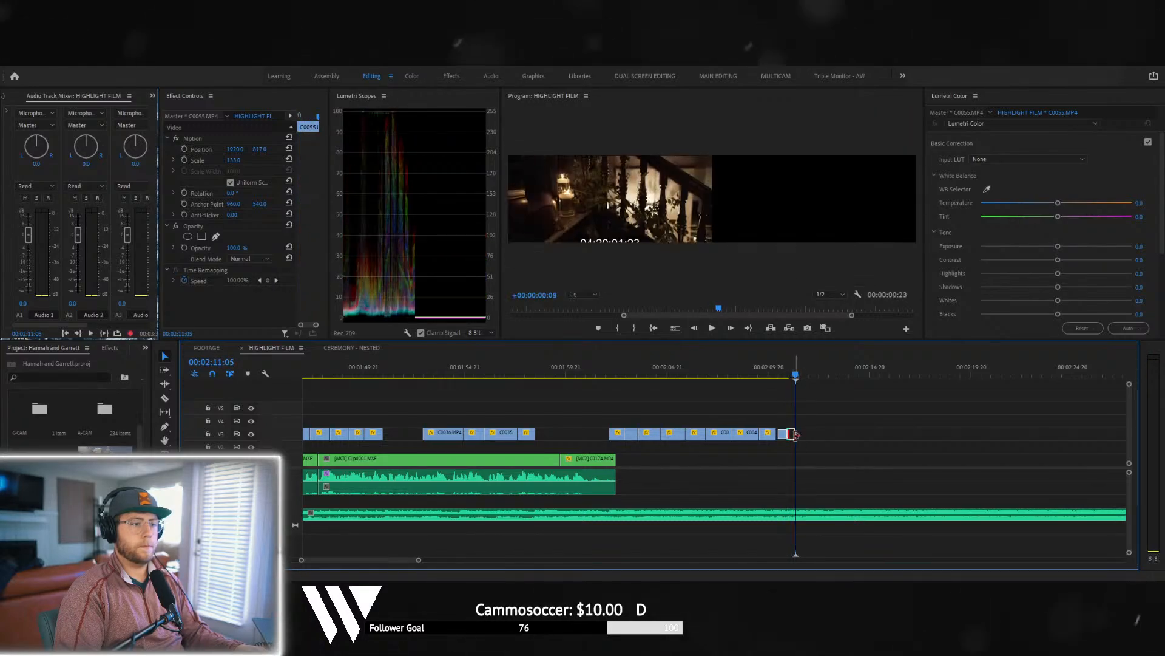
{"action": "left_click", "coordinate": [774, 374]}
{"action": "key", "text": "space"}
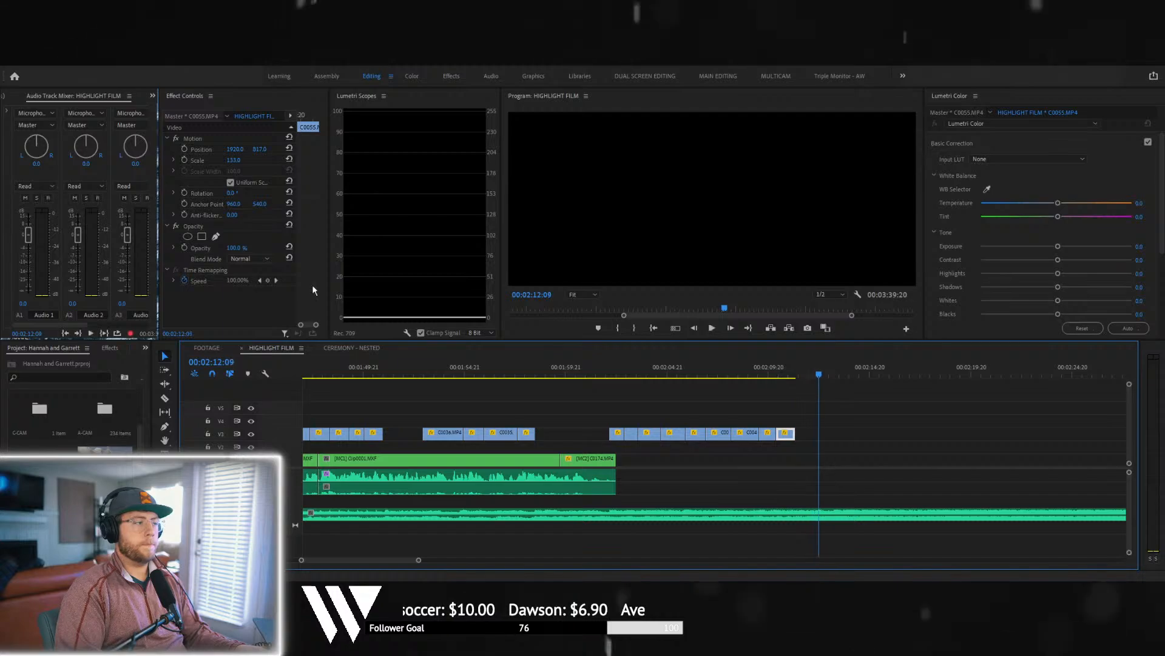
- Find the wide empty church clip C0052.MP4 in the ceremony establishing section of FOOTAGE and add it to HIGHLIGHT FILM at 00:02:12:09
{"action": "left_click", "coordinate": [351, 348]}
{"action": "left_click", "coordinate": [206, 348]}
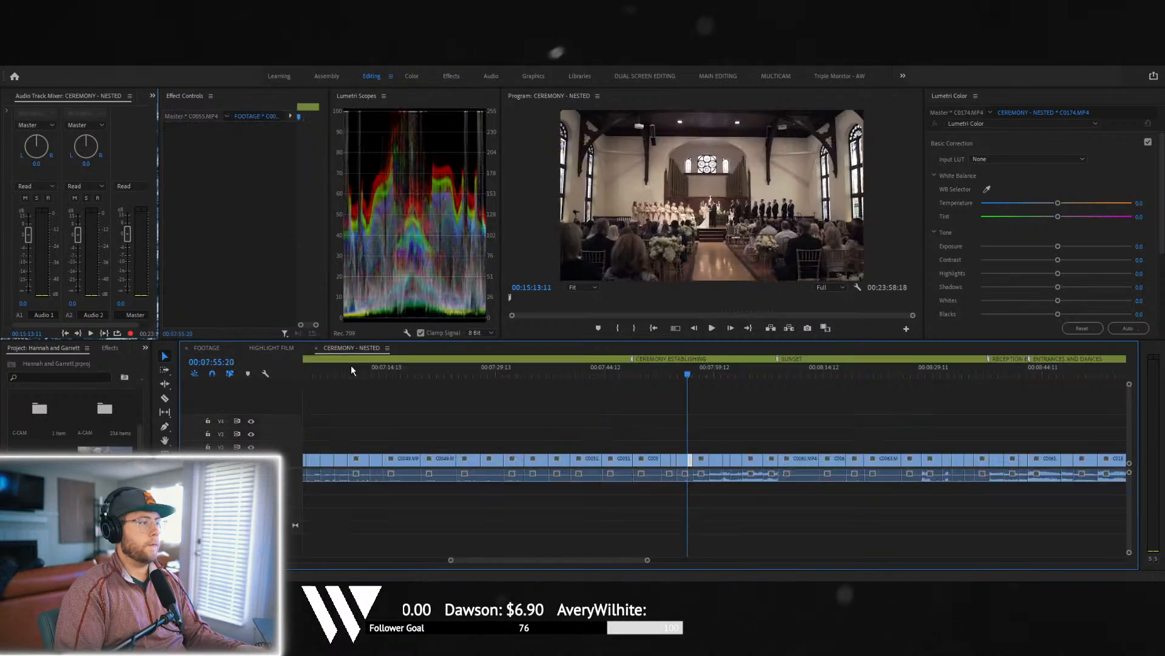
{"action": "left_click_drag", "start_coordinate": [686, 374], "coordinate": [639, 384]}
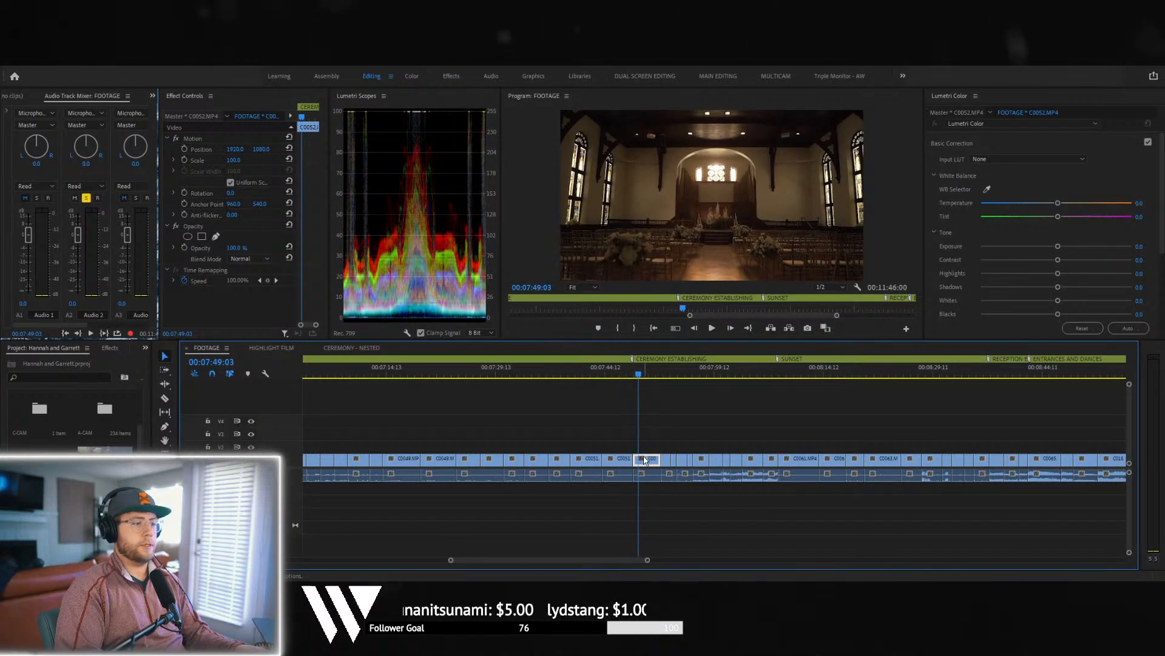
{"action": "left_click_drag", "start_coordinate": [270, 344], "coordinate": [850, 432]}
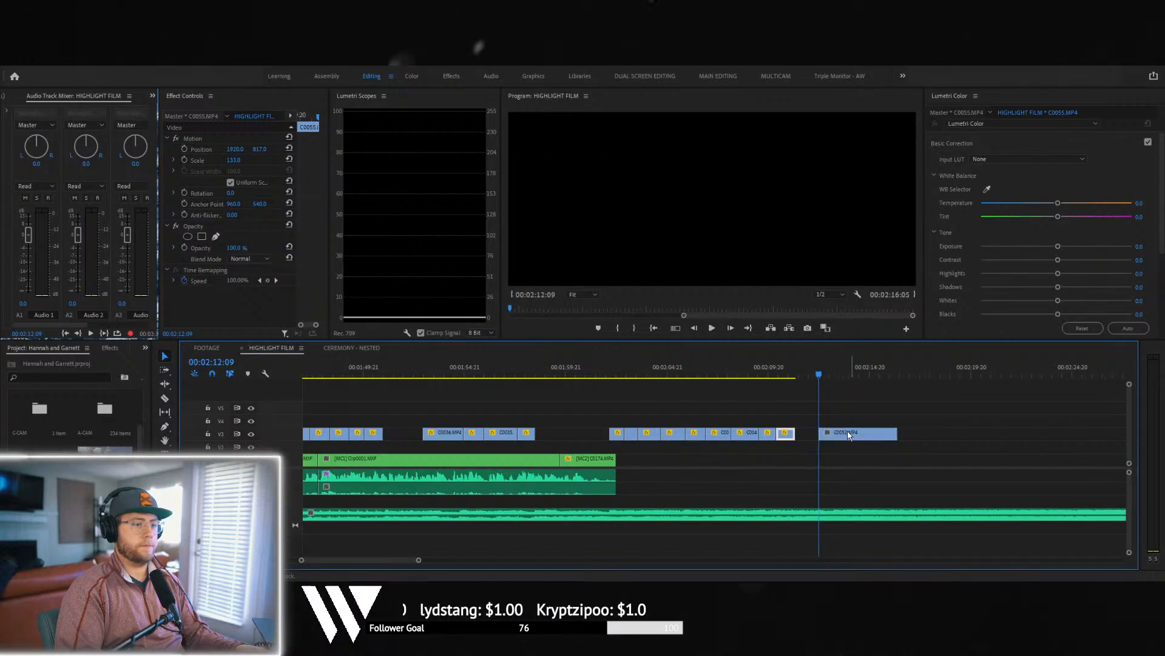
- Move C0052.MP4 to start on the music cue at about 00:02:13:02 and trim its end to about 00:02:14:22
{"action": "left_click", "coordinate": [784, 368]}
{"action": "key", "text": "space"}
{"action": "key", "text": "space"}
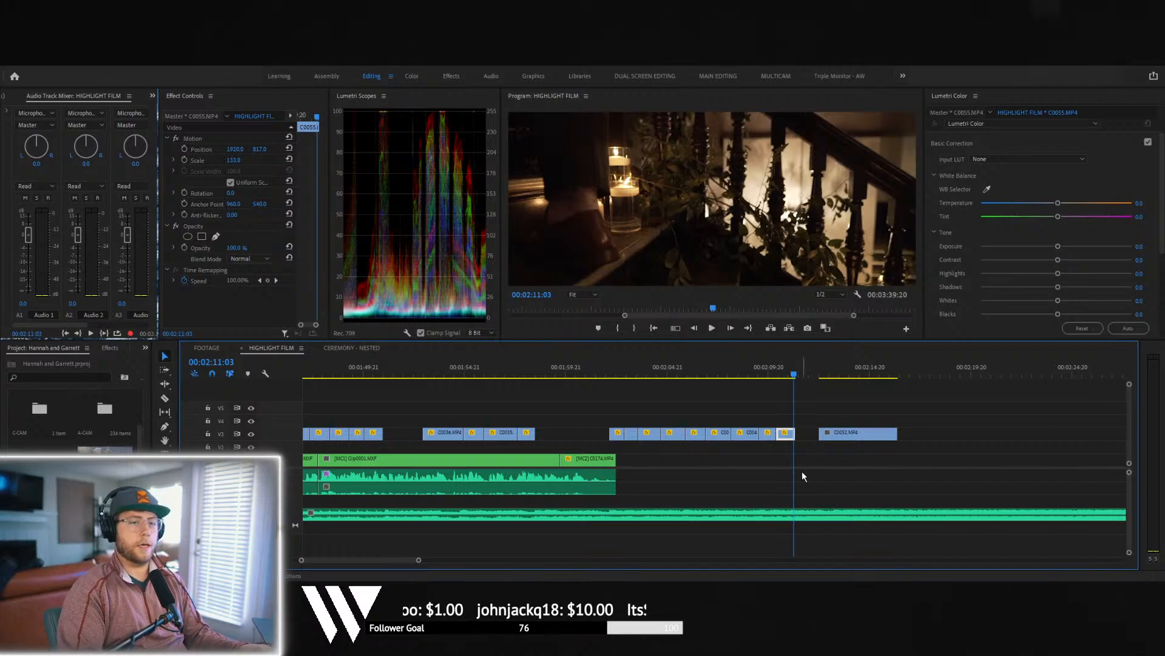
{"action": "key", "text": "space"}
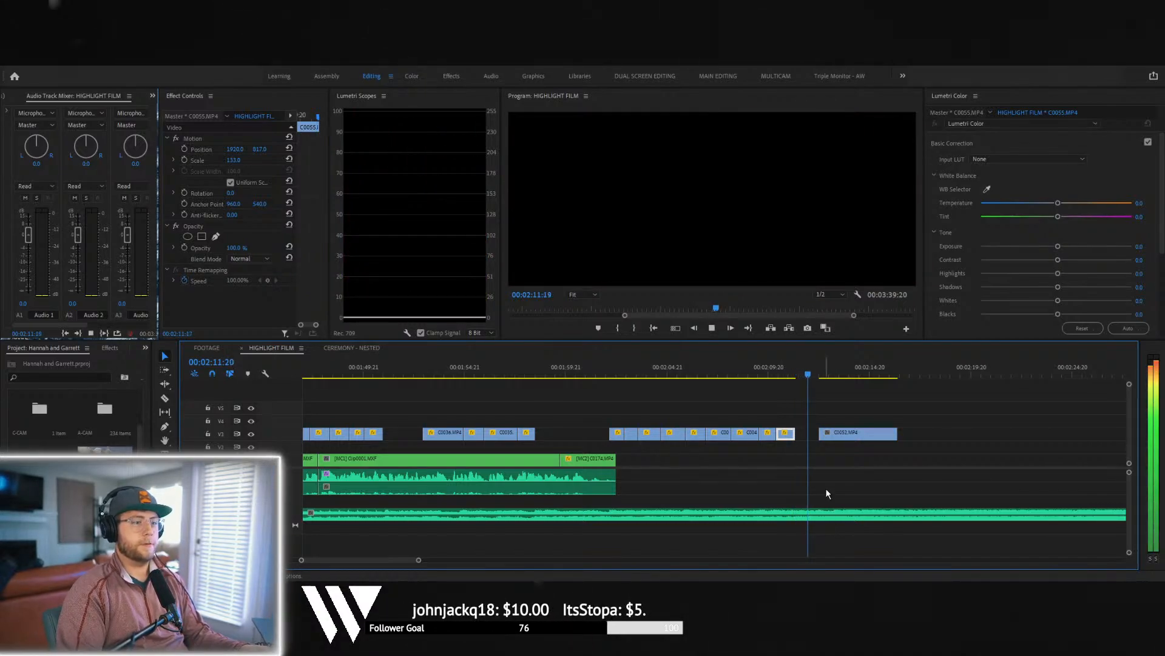
{"action": "left_click_drag", "start_coordinate": [830, 440], "coordinate": [850, 435]}
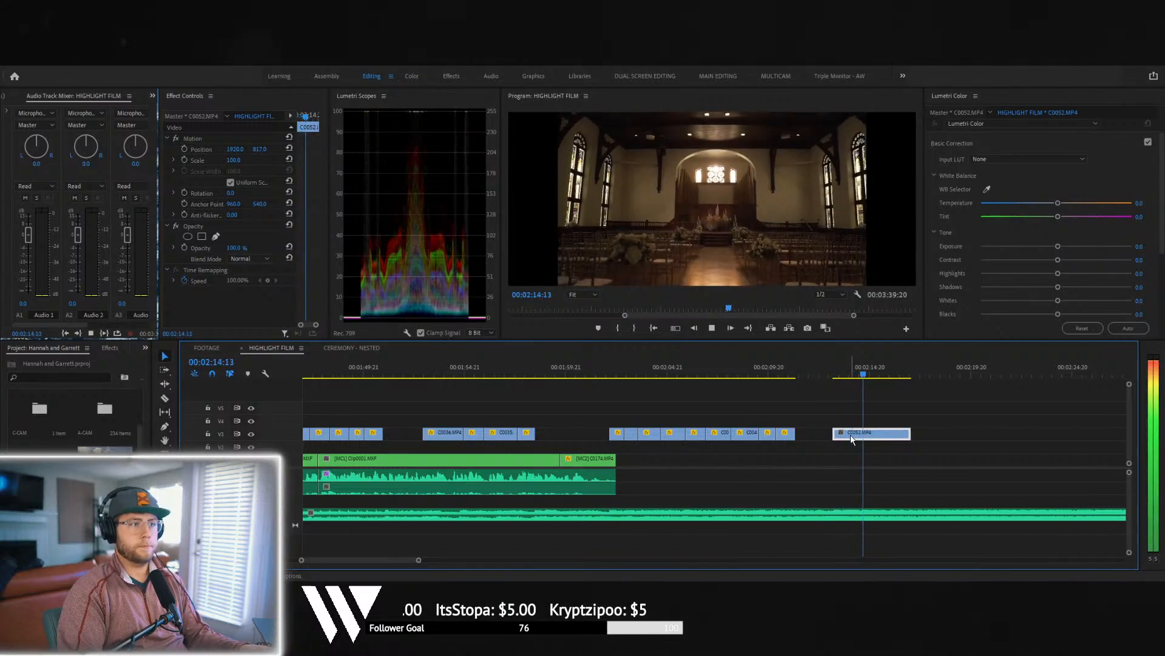
{"action": "left_click_drag", "start_coordinate": [911, 434], "coordinate": [870, 433]}
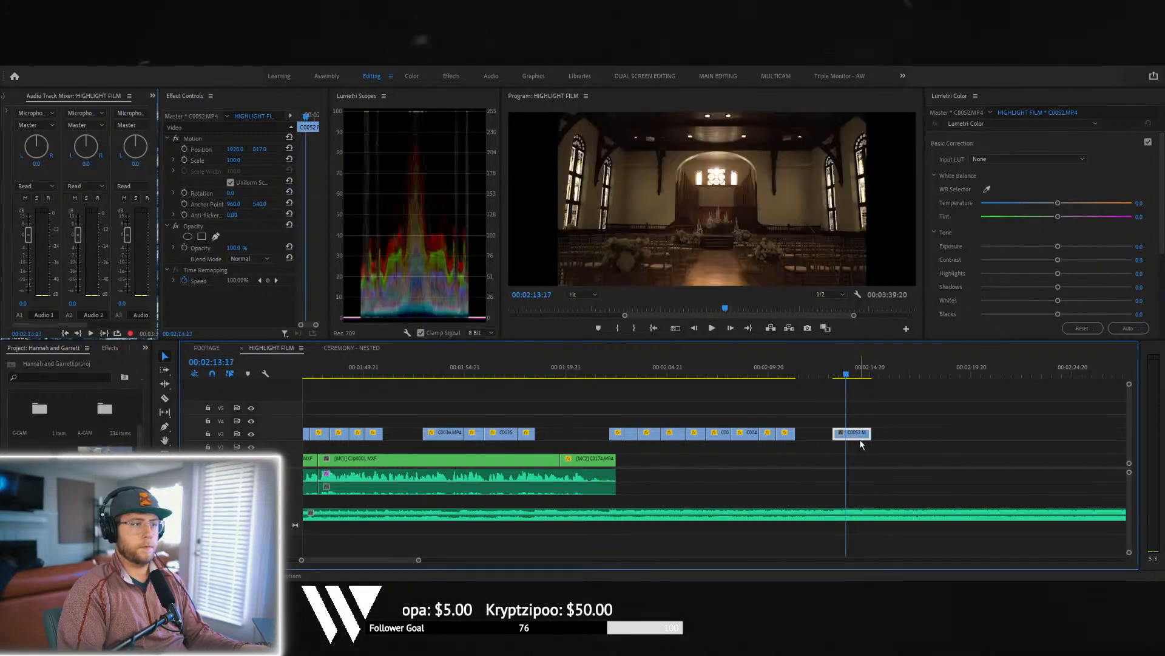
- Set the scale of C0052.MP4 to 133 and its vertical position to 744 to reframe the church interior
{"action": "left_click", "coordinate": [278, 222]}
{"action": "type", "text": "133"}
{"action": "key", "text": "Return"}
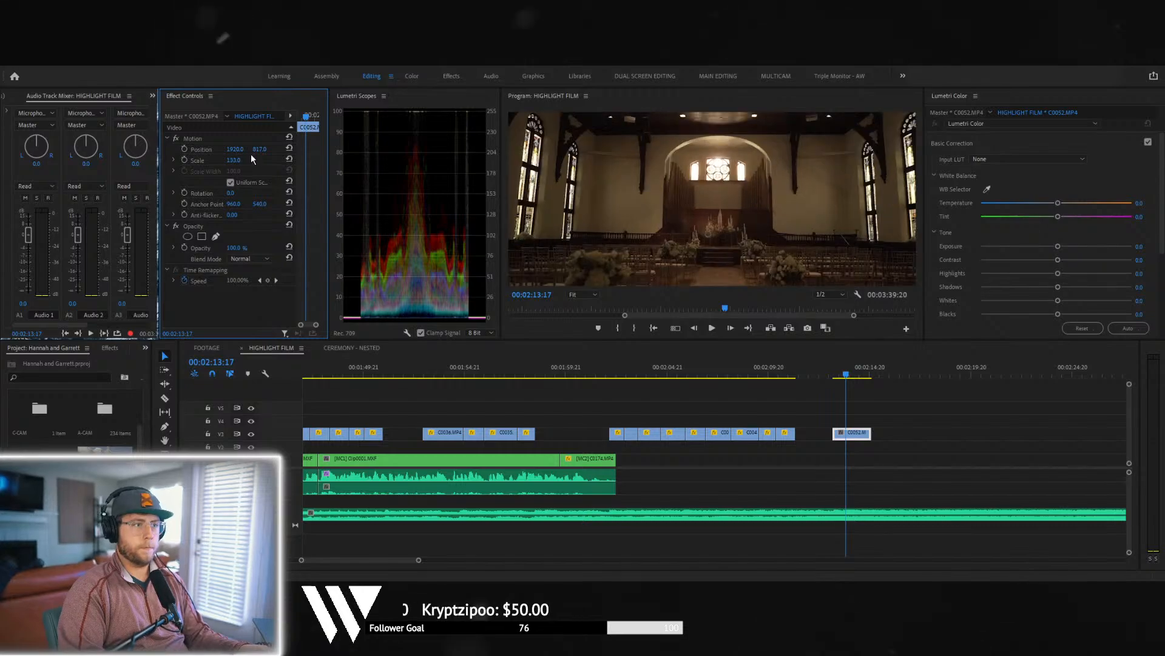
{"action": "left_click_drag", "start_coordinate": [269, 149], "coordinate": [266, 151]}
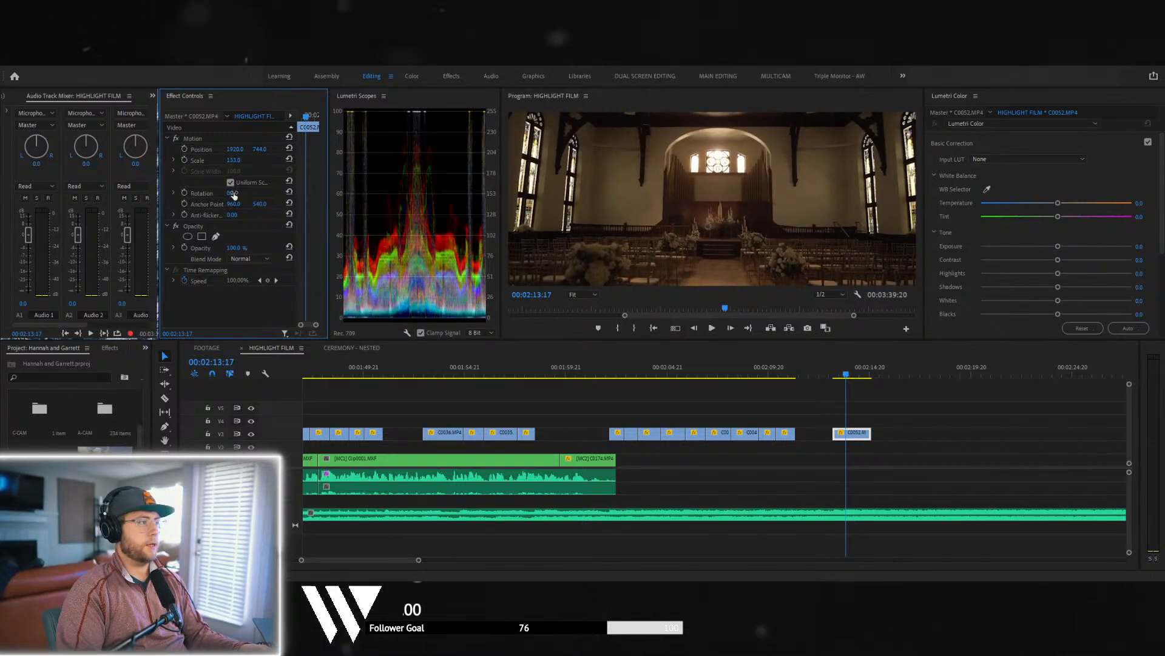
- Level the church shot C0052.MP4 with a rotation of -0.7° and set its scale to 134
{"action": "type", "text": "-1"}
{"action": "key", "text": "Return"}
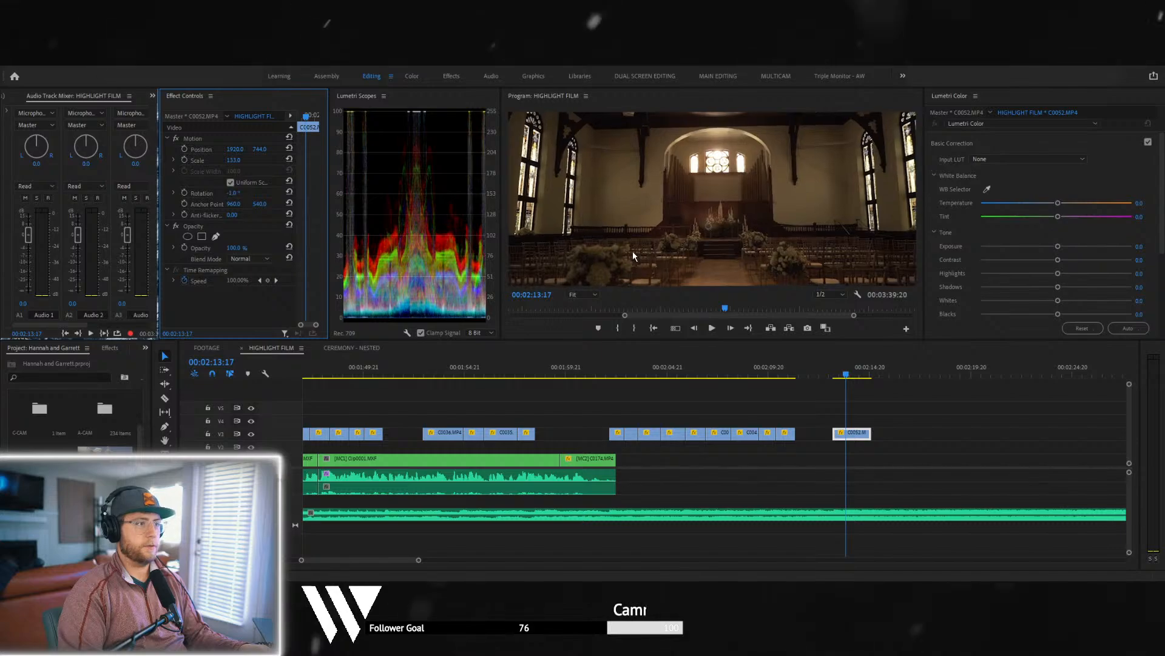
{"action": "left_click", "coordinate": [236, 193]}
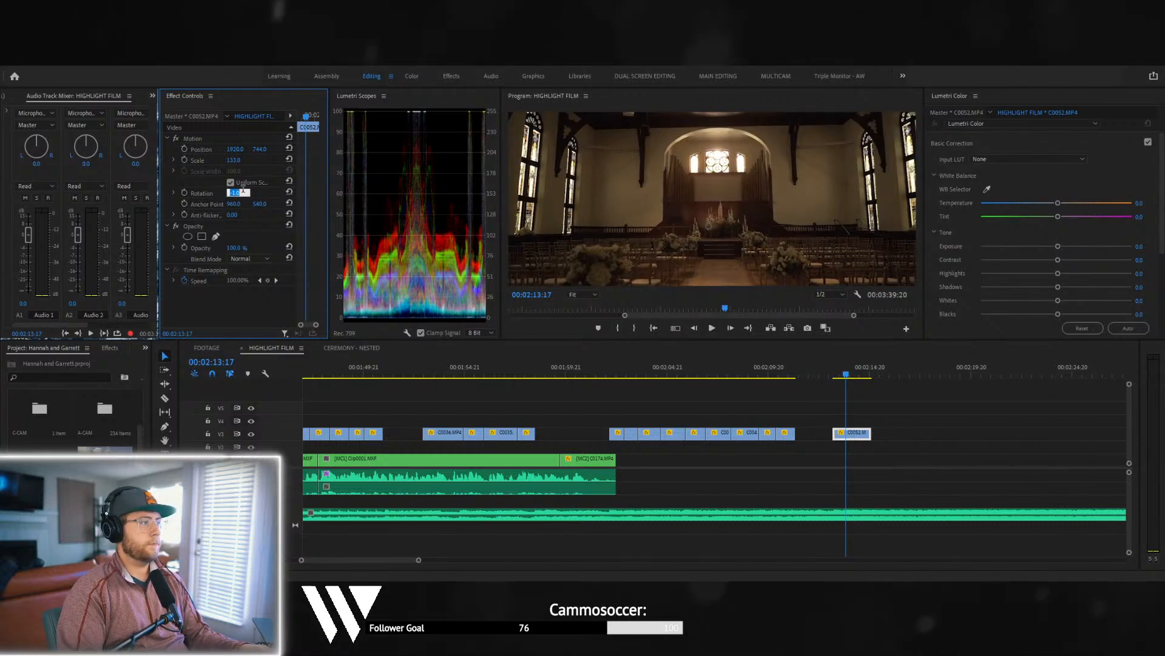
{"action": "type", "text": "-"}
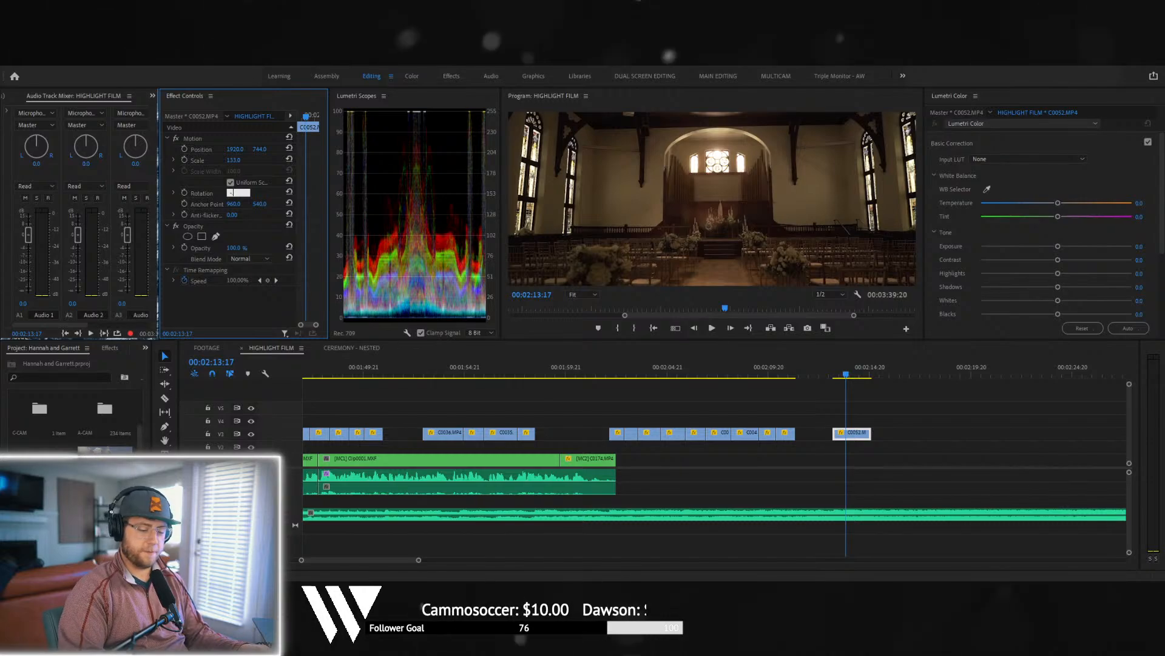
{"action": "type", "text": "0.8"}
{"action": "key", "text": "Return"}
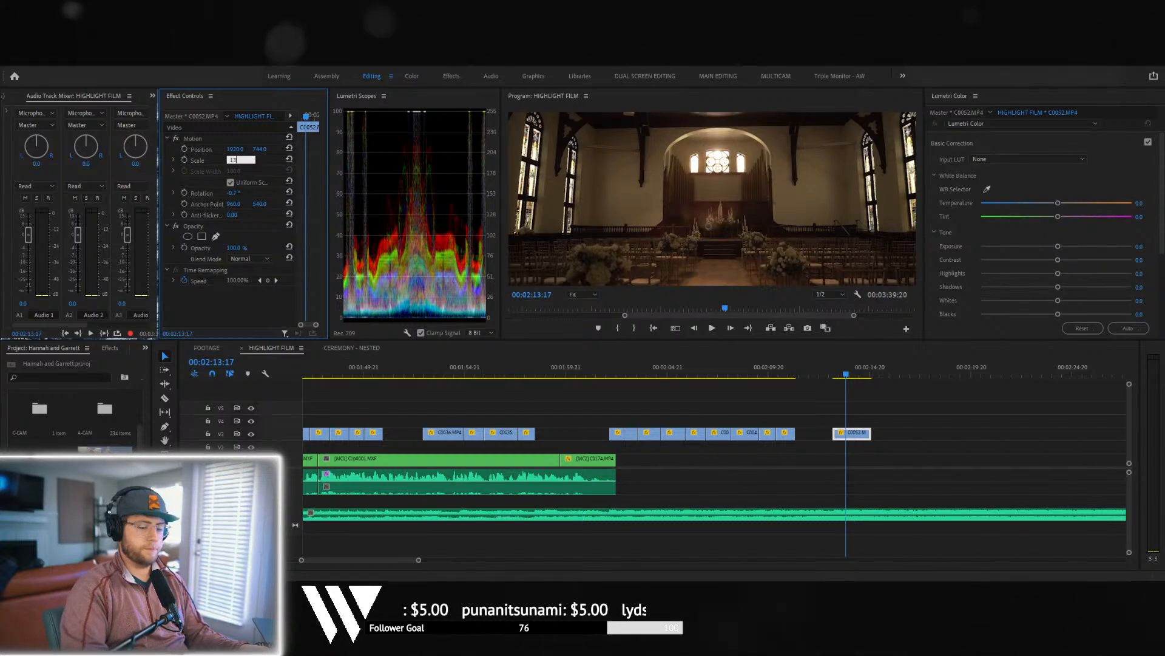
{"action": "type", "text": "4"}
{"action": "key", "text": "Return"}
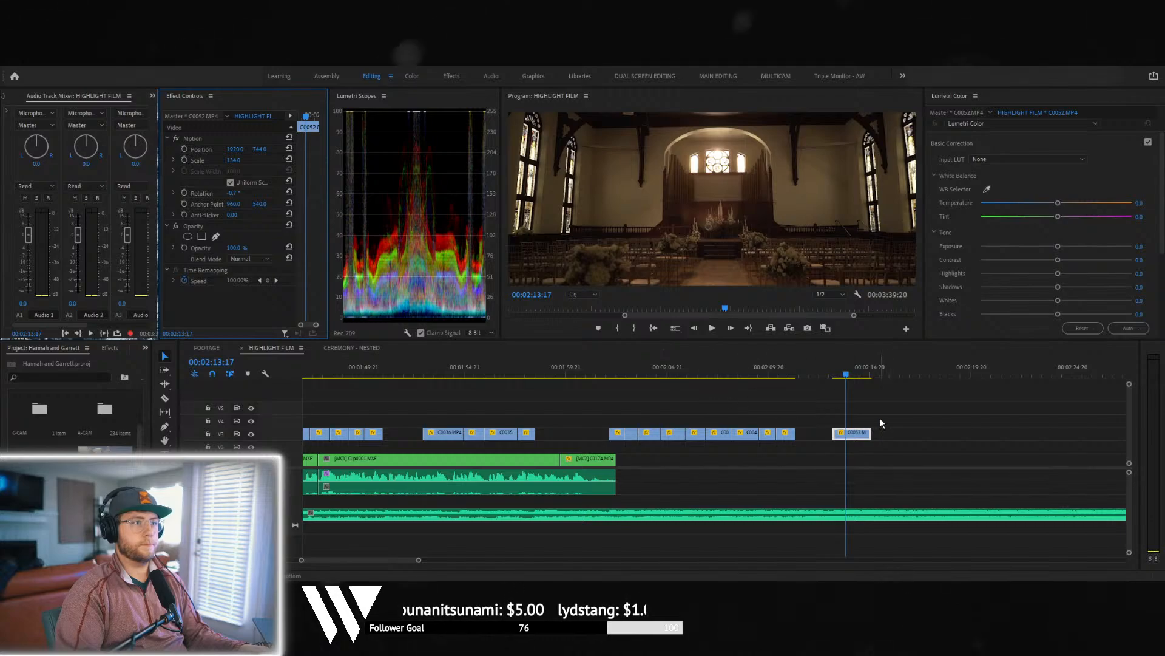
- Slow C0052.MP4 to 40% speed and play it to find its cut point
{"action": "left_click_drag", "start_coordinate": [838, 379], "coordinate": [857, 413]}
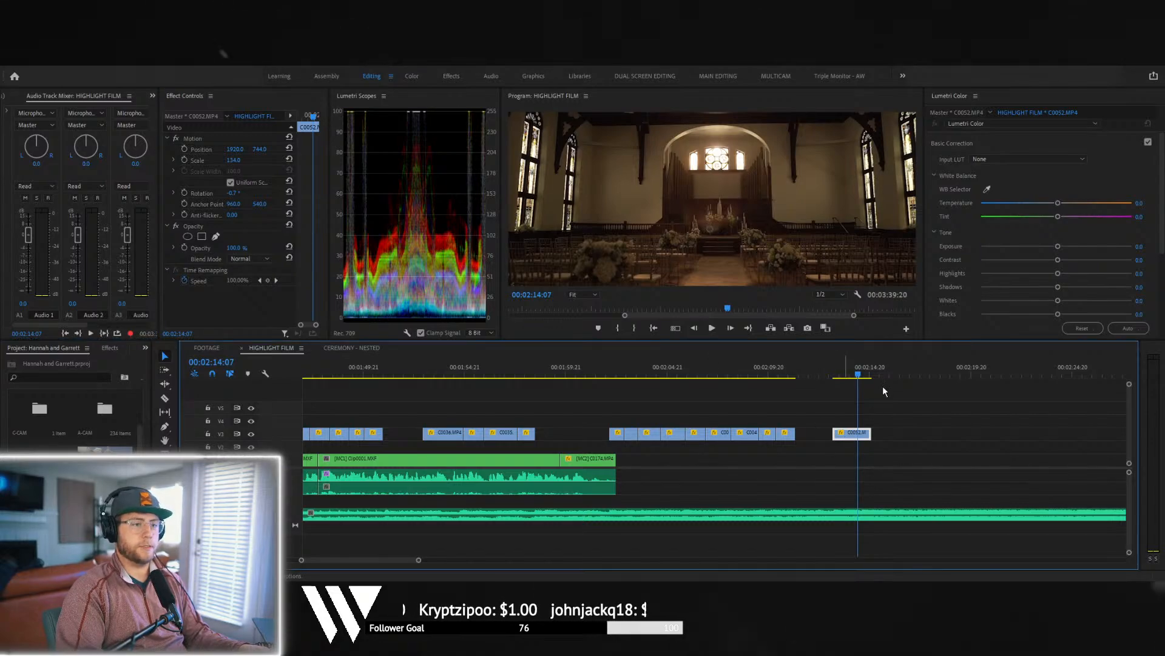
{"action": "key", "text": "ctrl+s"}
{"action": "key", "text": "Return"}
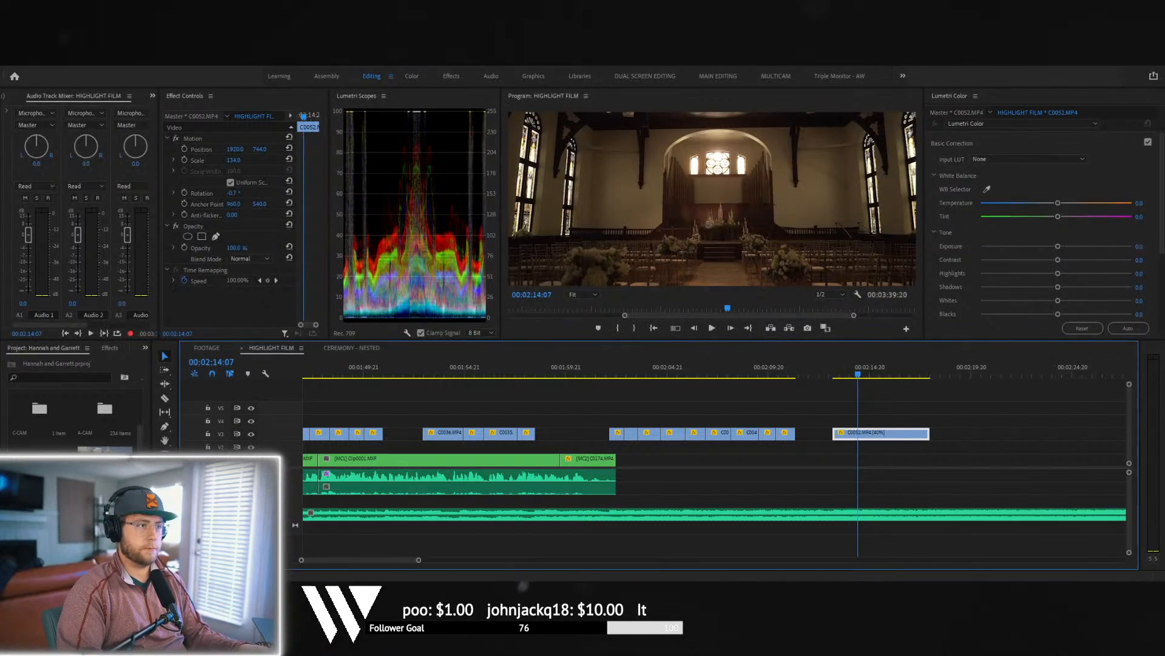
{"action": "key", "text": "space"}
{"action": "key", "text": "space"}
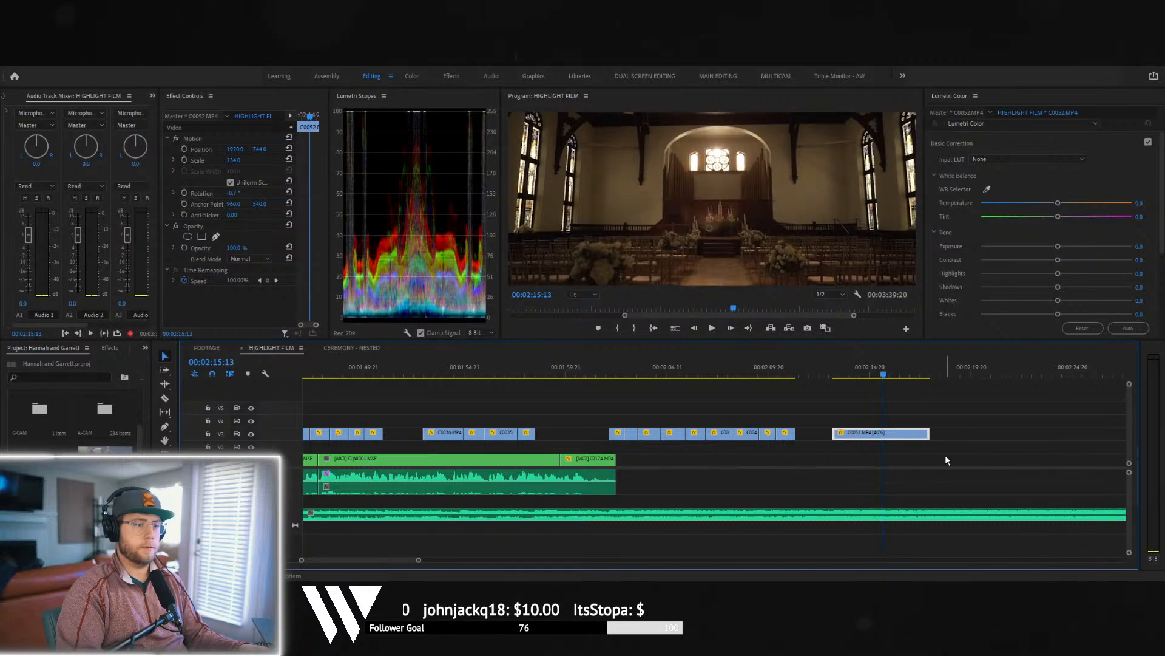
- Trim the end of the slowed church clip C0052.MP4 to about 00:02:14:15, checking it against the music
{"action": "left_click_drag", "start_coordinate": [935, 433], "coordinate": [883, 428]}
{"action": "key", "text": "space"}
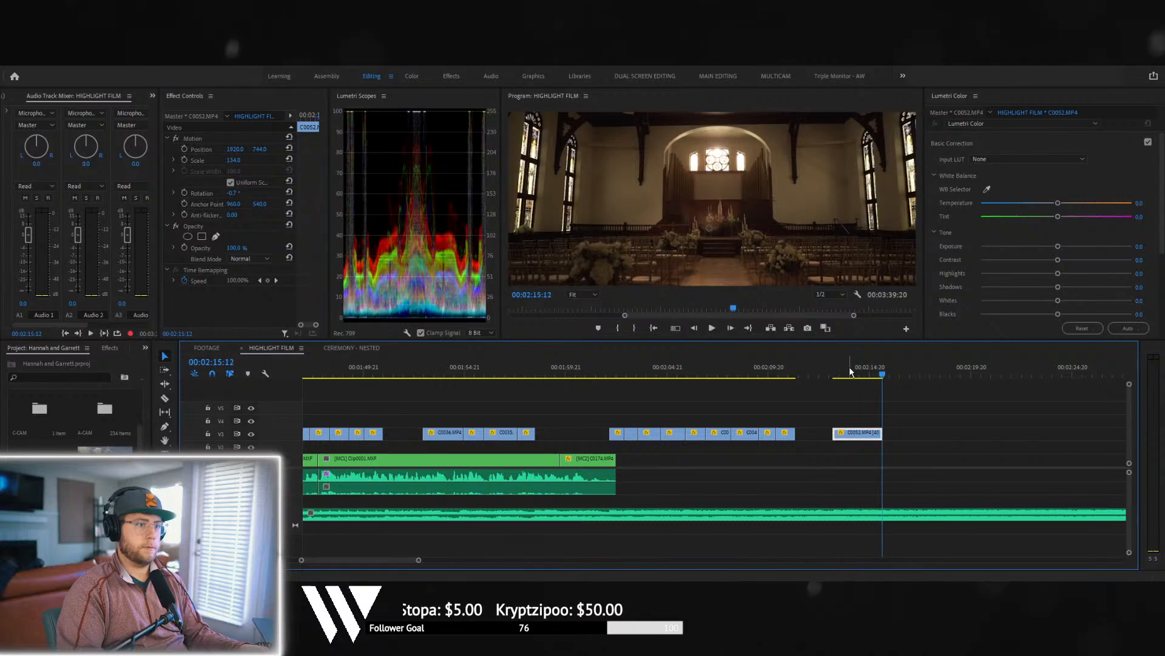
{"action": "left_click", "coordinate": [863, 375]}
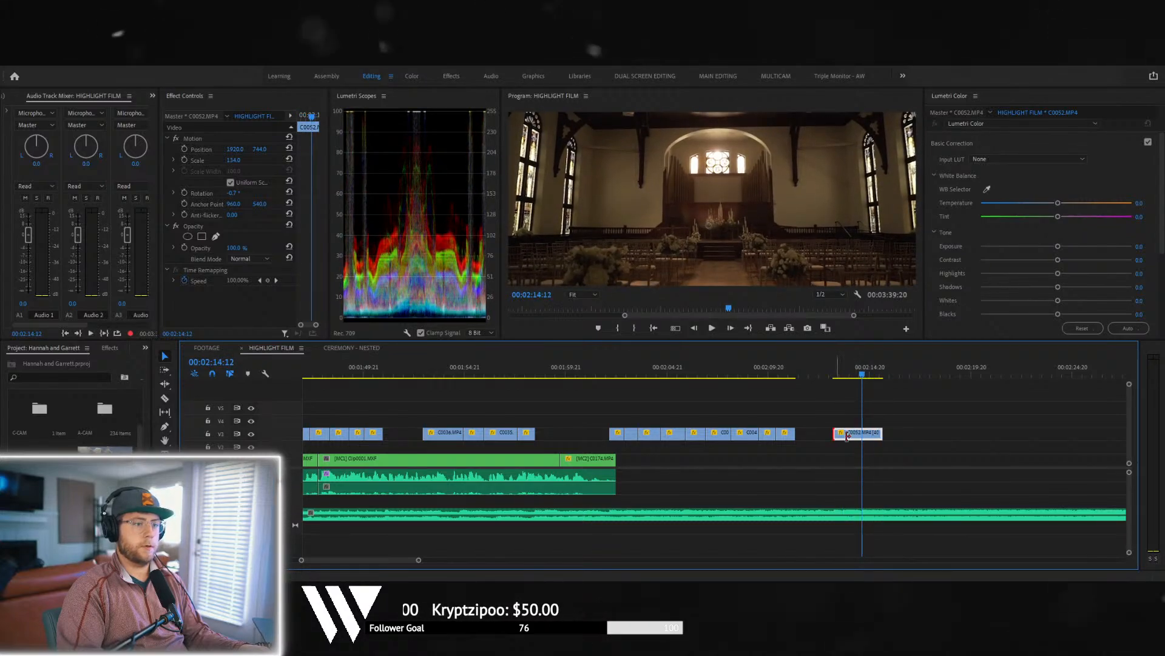
{"action": "left_click_drag", "start_coordinate": [848, 436], "coordinate": [864, 433]}
{"action": "key", "text": "space"}
{"action": "key", "text": "space"}
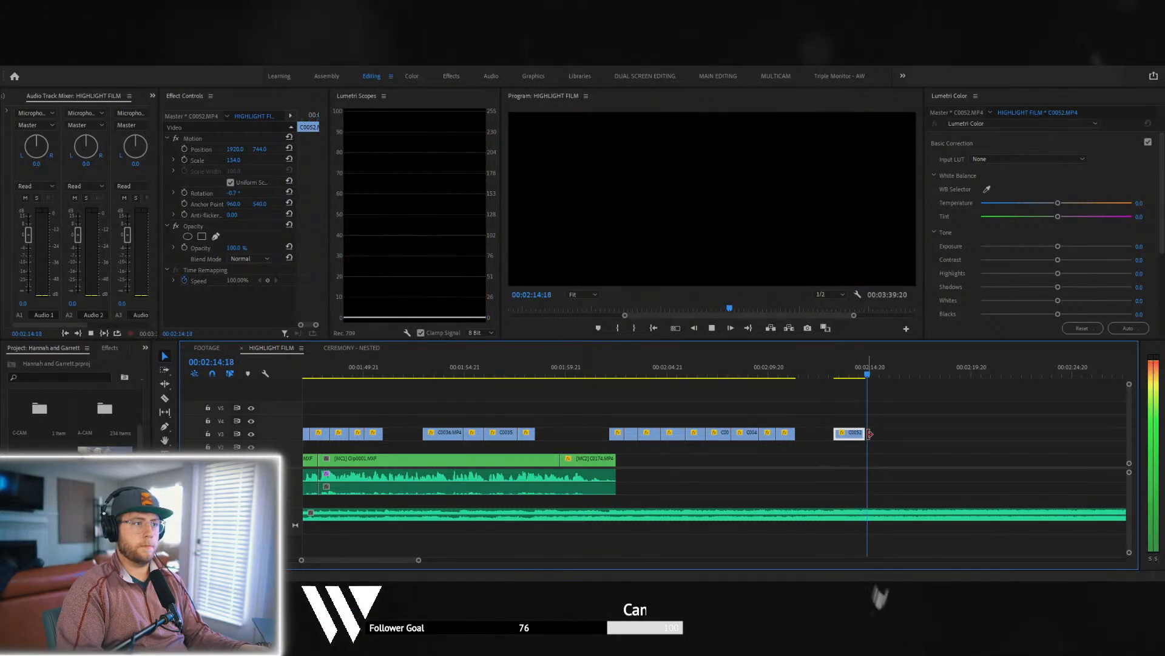
{"action": "left_click", "coordinate": [836, 374]}
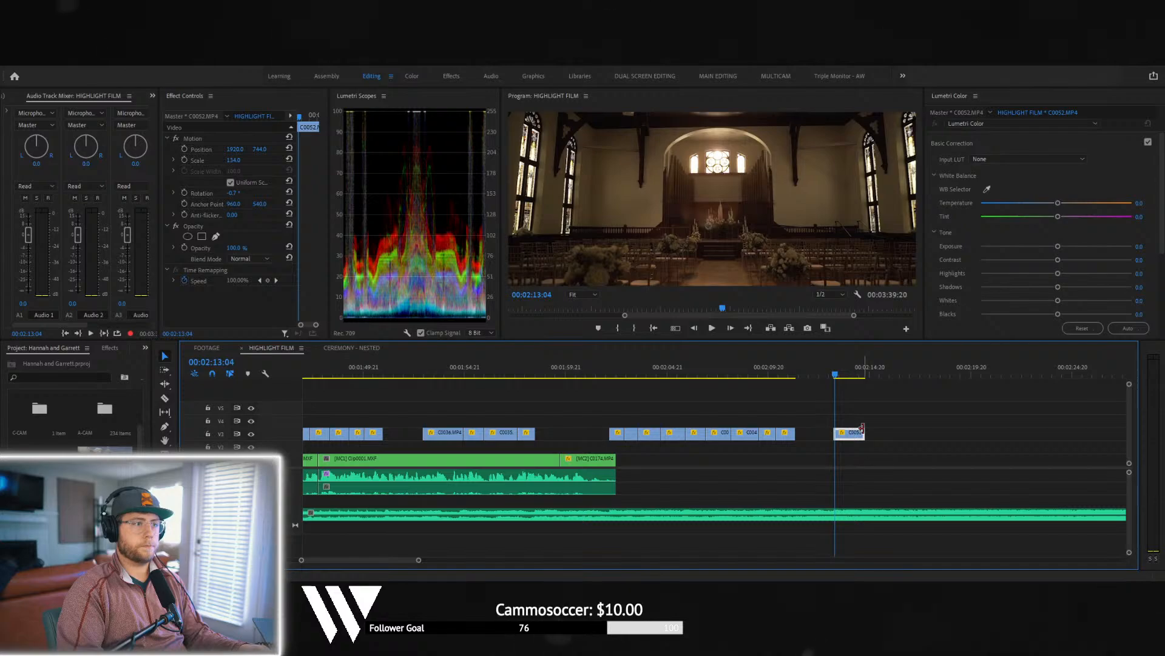
- Move the church clip C0052.MP4 up against the end of the preceding clip and play the join with the music
{"action": "left_click_drag", "start_coordinate": [852, 435], "coordinate": [814, 435]}
{"action": "left_click", "coordinate": [792, 372]}
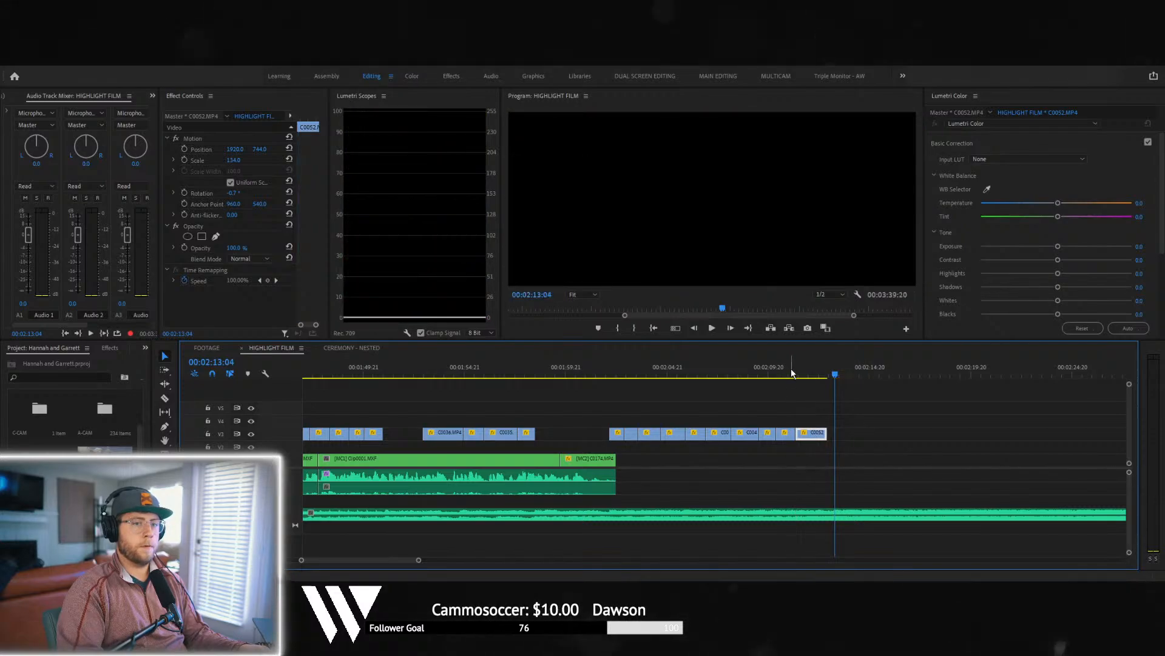
{"action": "key", "text": "space"}
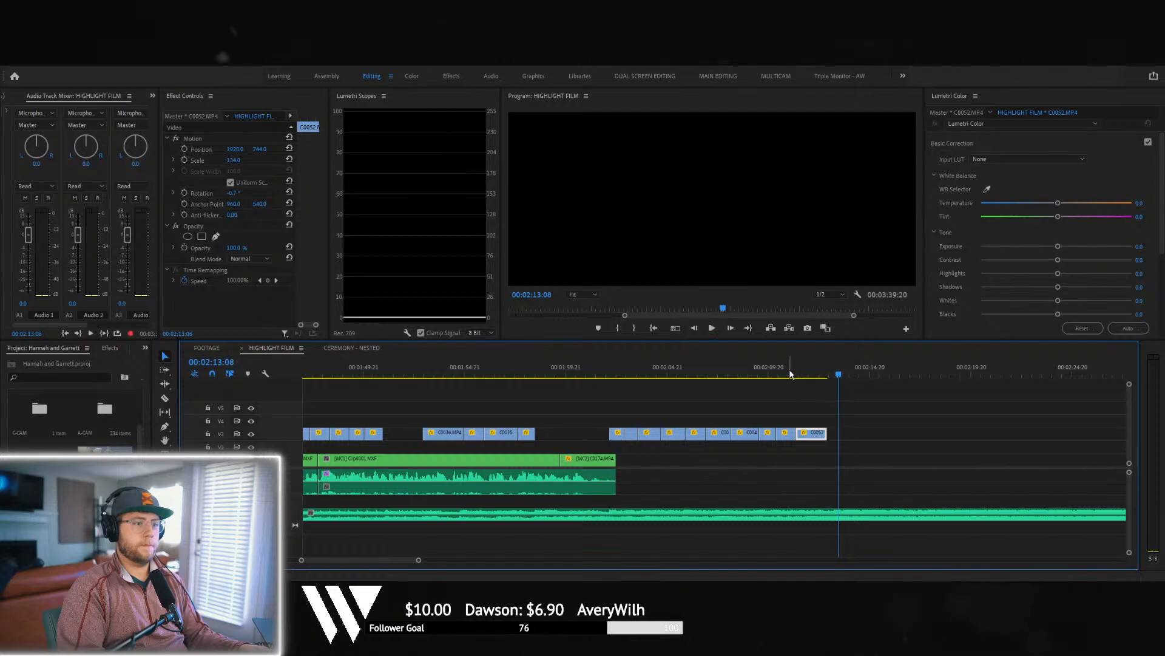
{"action": "key", "text": "space"}
{"action": "key", "text": "space"}
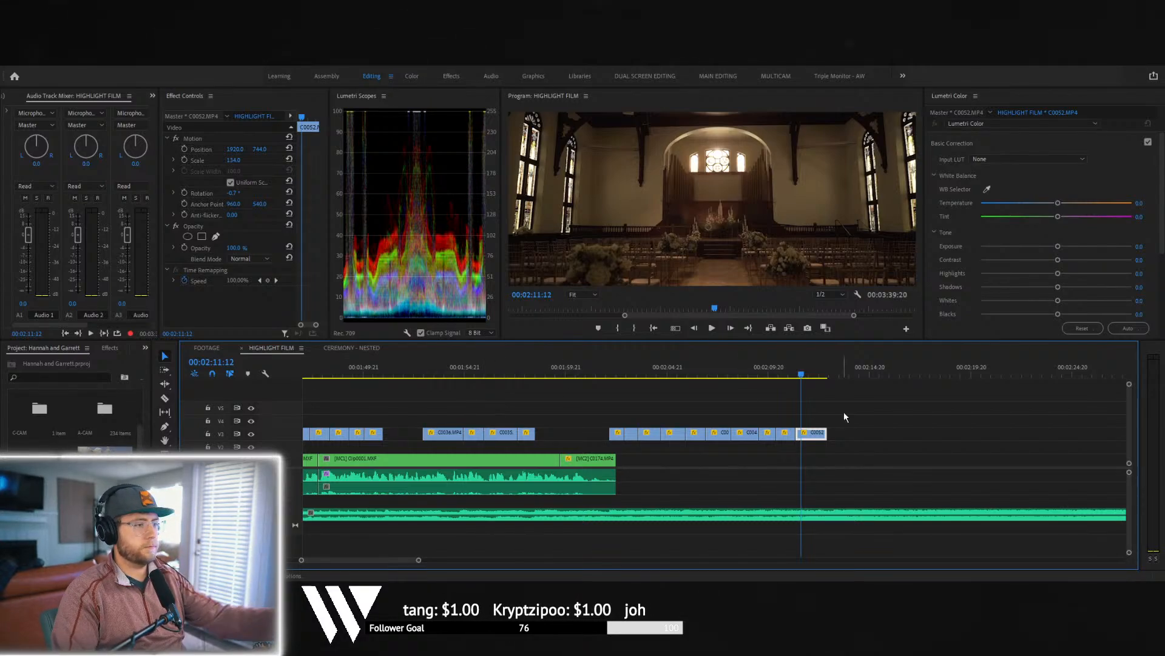
- Play C0052.MP4 to find its cut point, extend its end to 00:02:13:03, and play back the new ending
{"action": "left_click_drag", "start_coordinate": [799, 374], "coordinate": [792, 374]}
{"action": "key", "text": "space"}
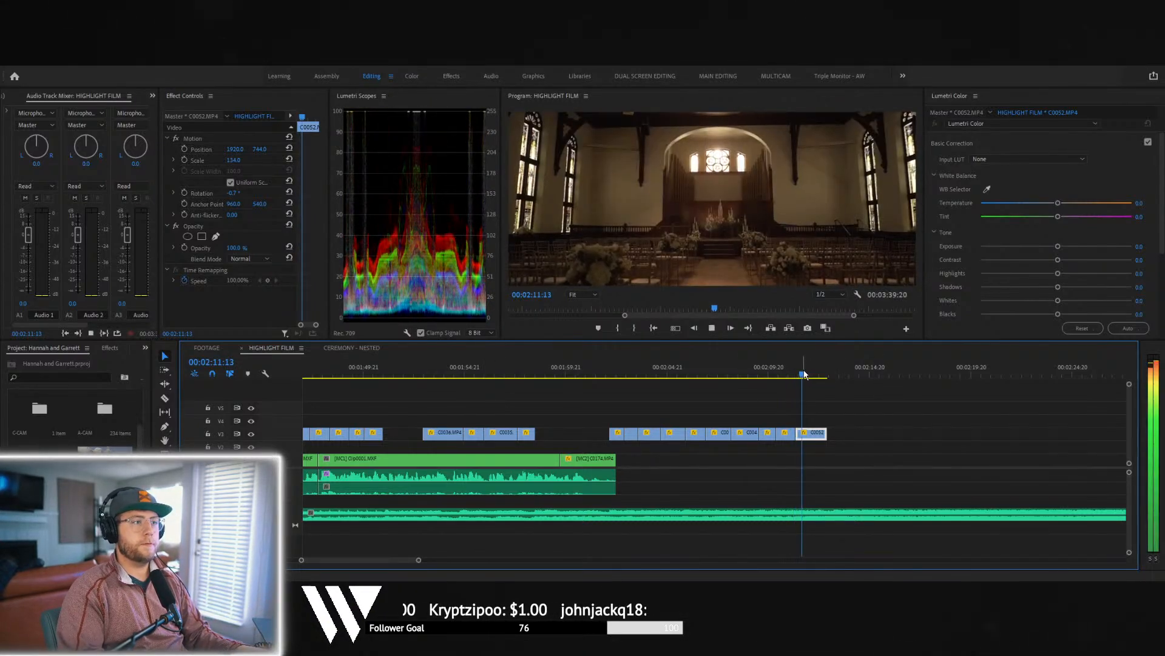
{"action": "key", "text": "space"}
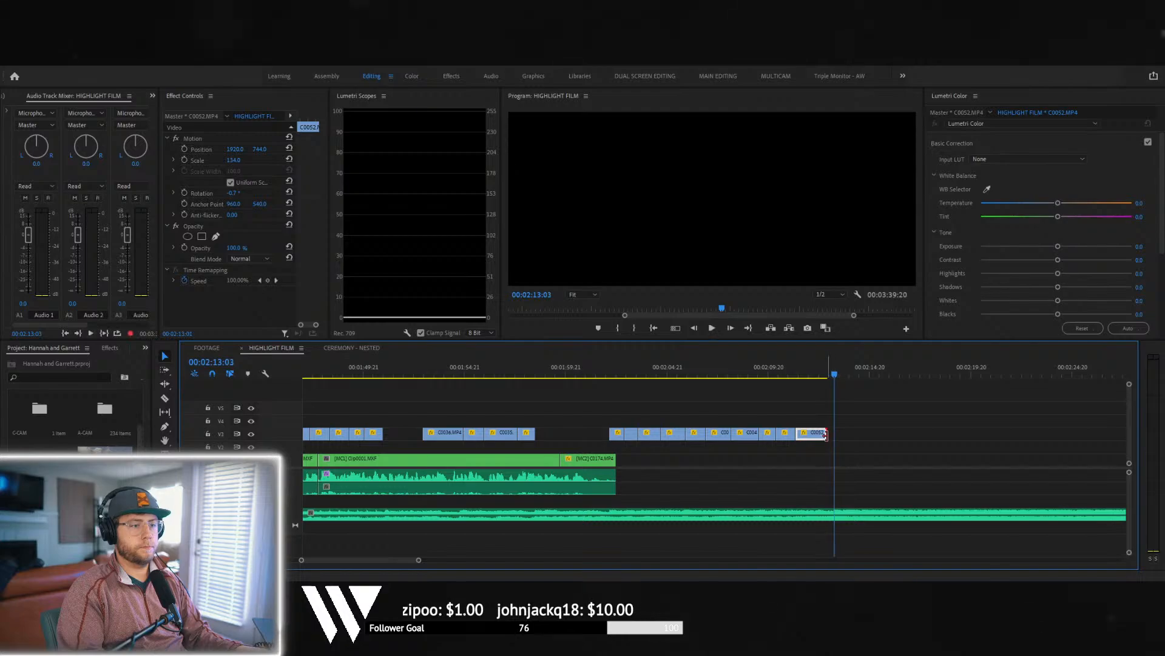
{"action": "left_click_drag", "start_coordinate": [827, 433], "coordinate": [833, 433]}
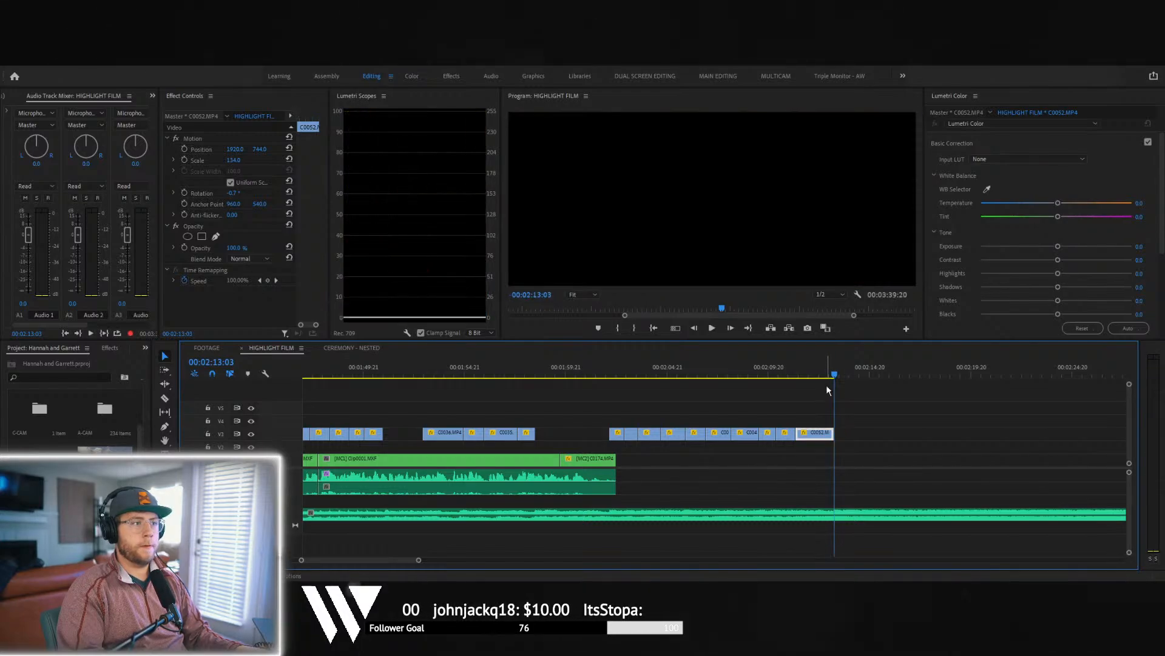
{"action": "left_click", "coordinate": [818, 362]}
{"action": "key", "text": "space"}
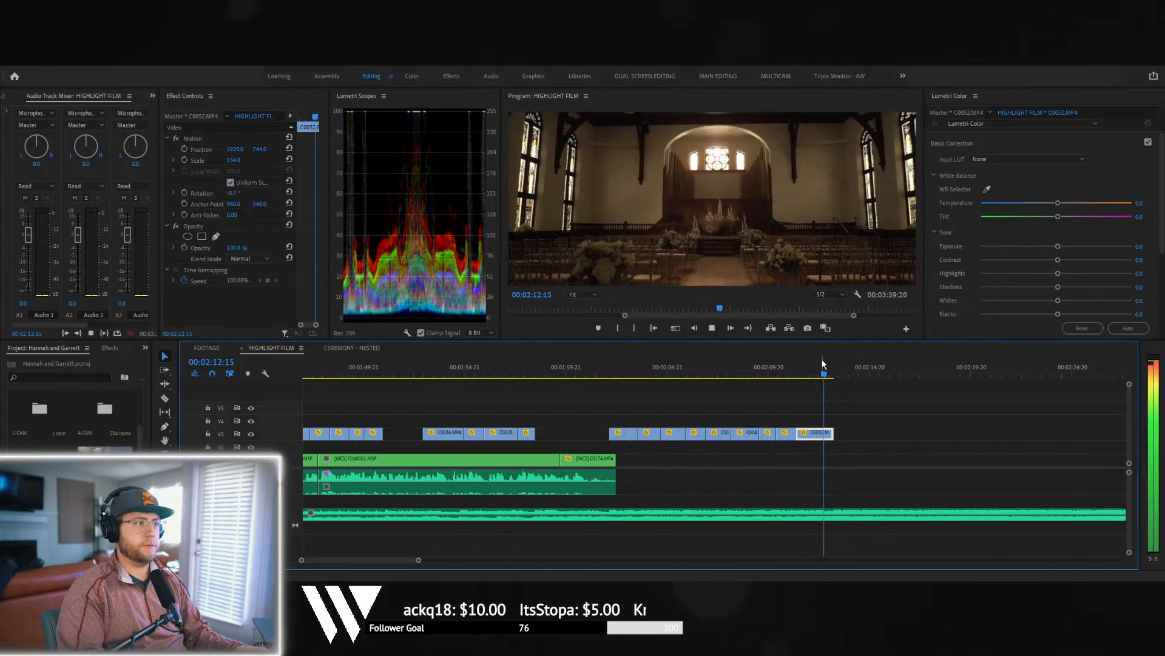
{"action": "key", "text": "space"}
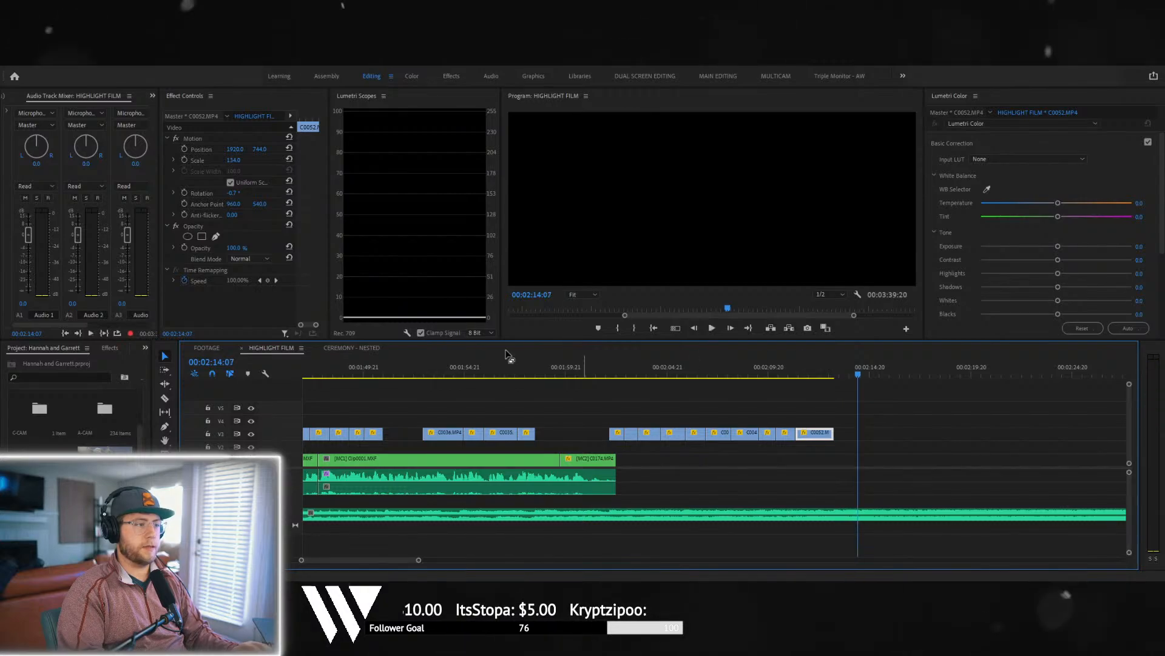
- Play back the end of the montage from the bridal party group shot through the church interior to judge its timing
{"action": "left_click_drag", "start_coordinate": [418, 561], "coordinate": [674, 560]}
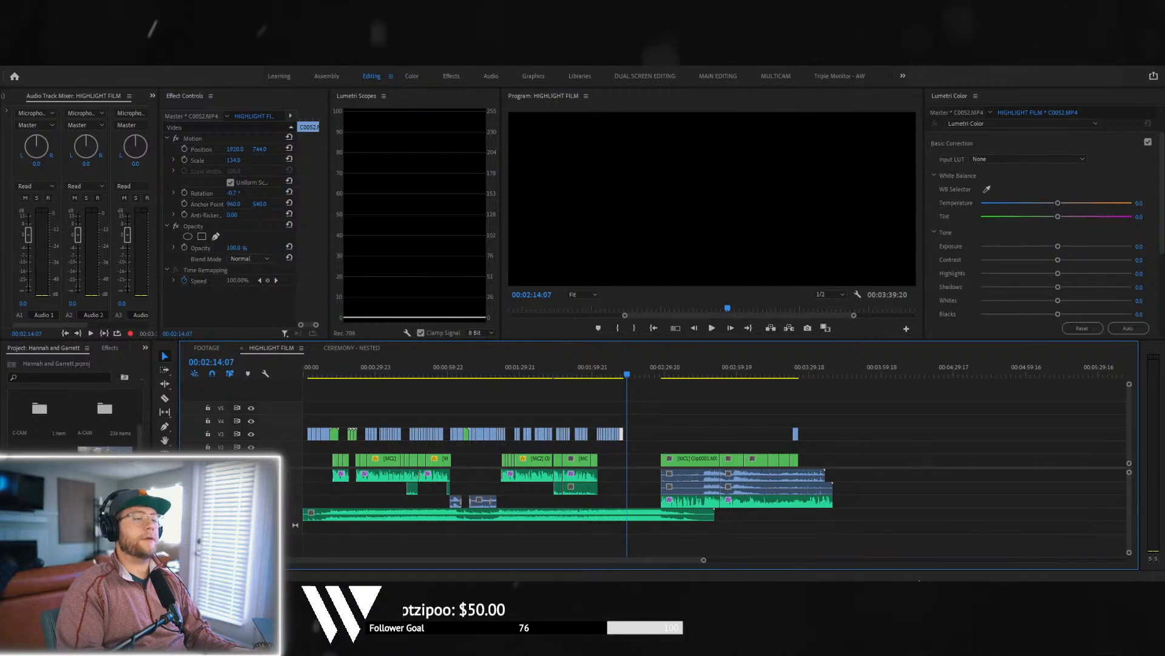
{"action": "left_click_drag", "start_coordinate": [703, 559], "coordinate": [637, 554]}
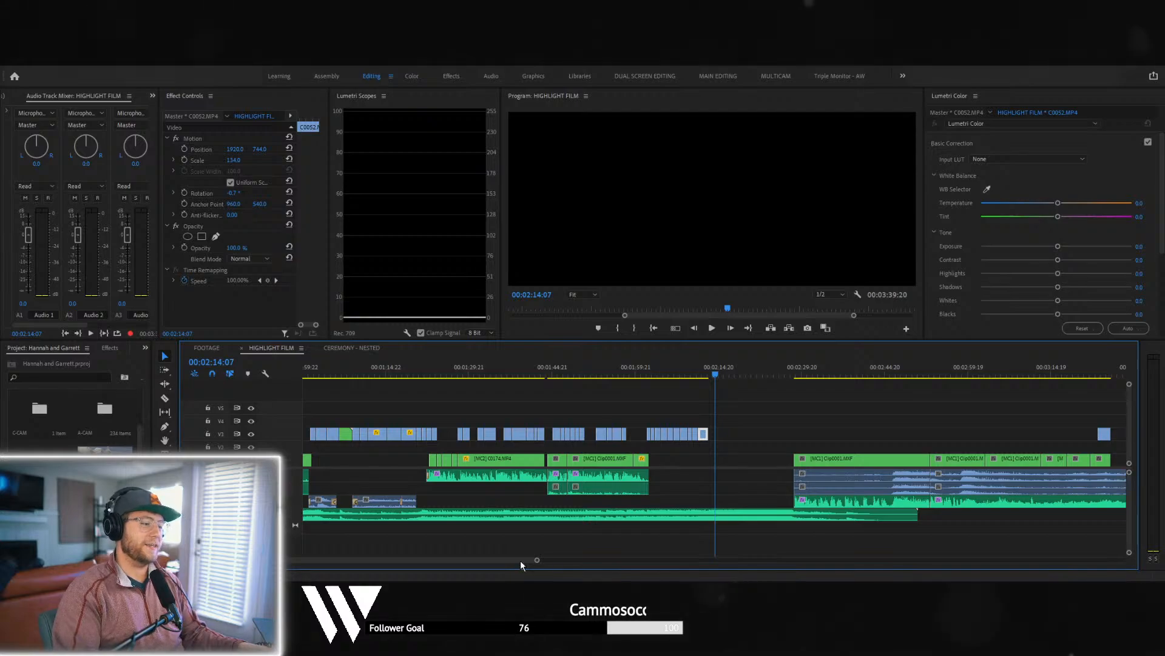
{"action": "left_click_drag", "start_coordinate": [538, 561], "coordinate": [493, 559]}
{"action": "left_click", "coordinate": [666, 375]}
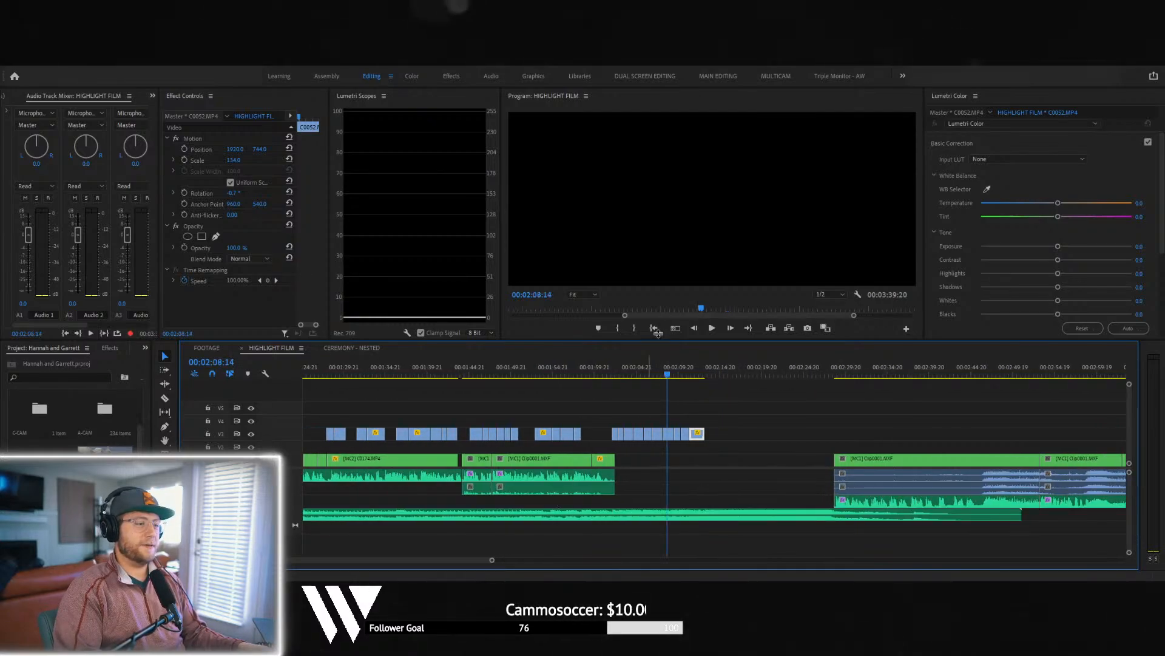
{"action": "key", "text": "space"}
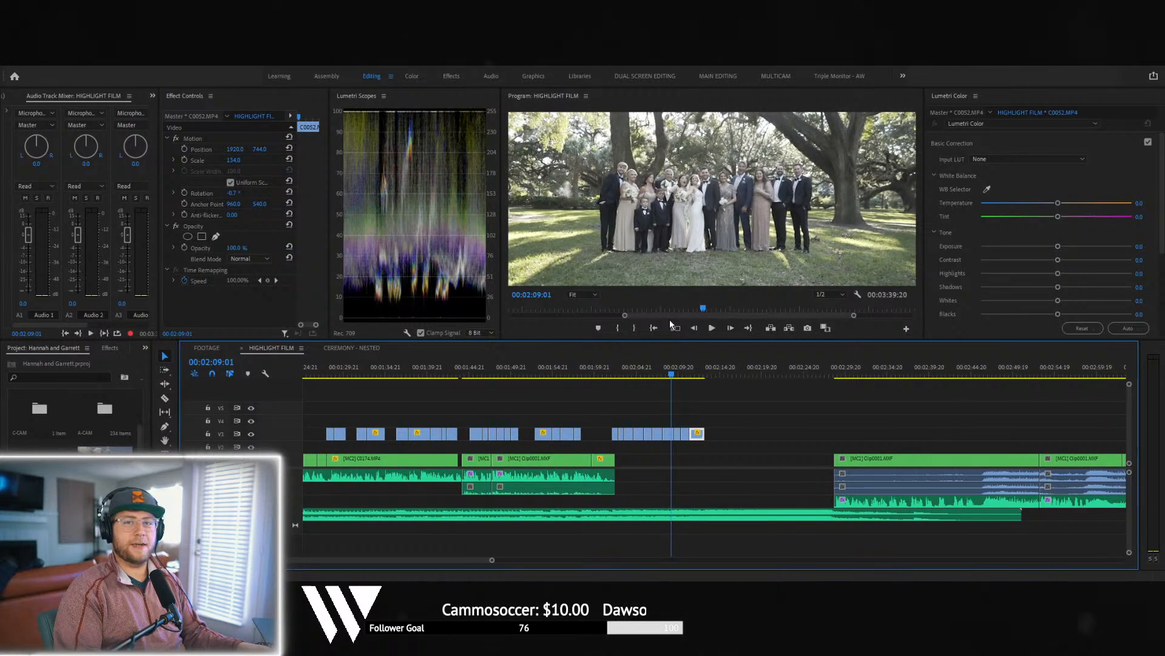
{"action": "key", "text": "space"}
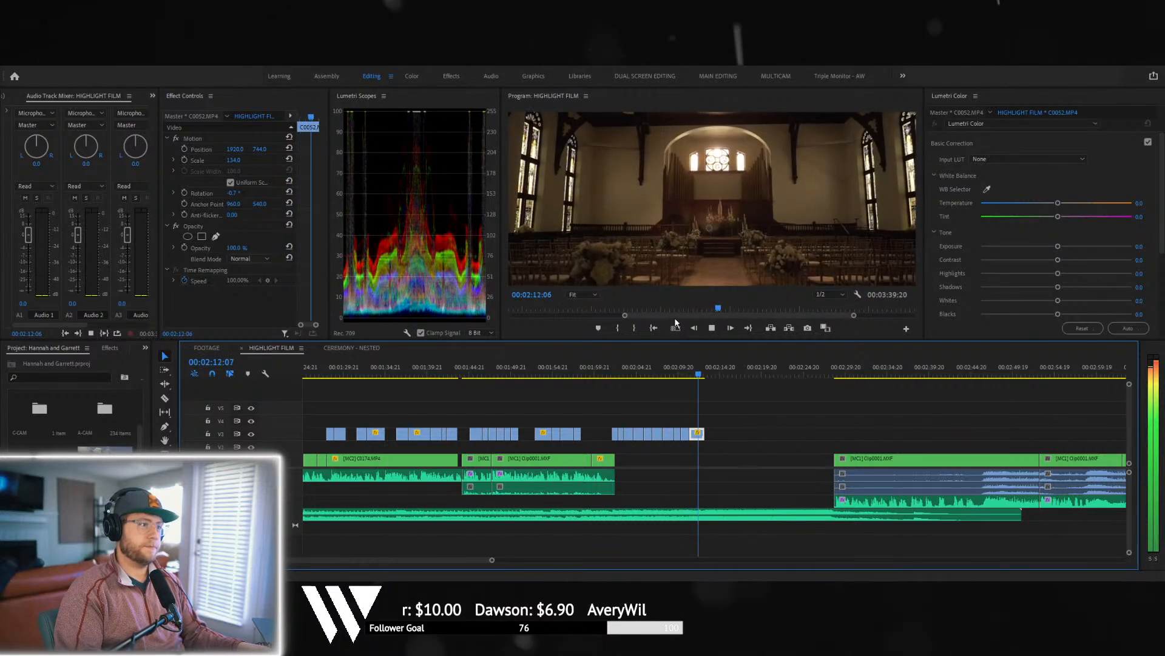
{"action": "key", "text": "space"}
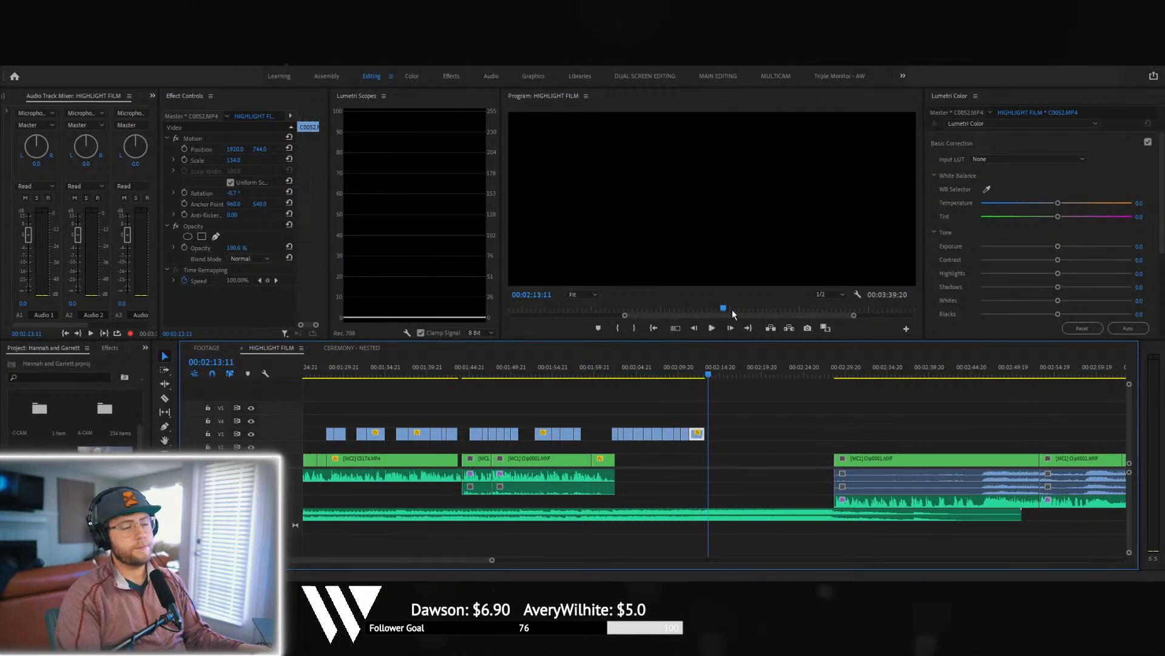
{"action": "left_click", "coordinate": [698, 374]}
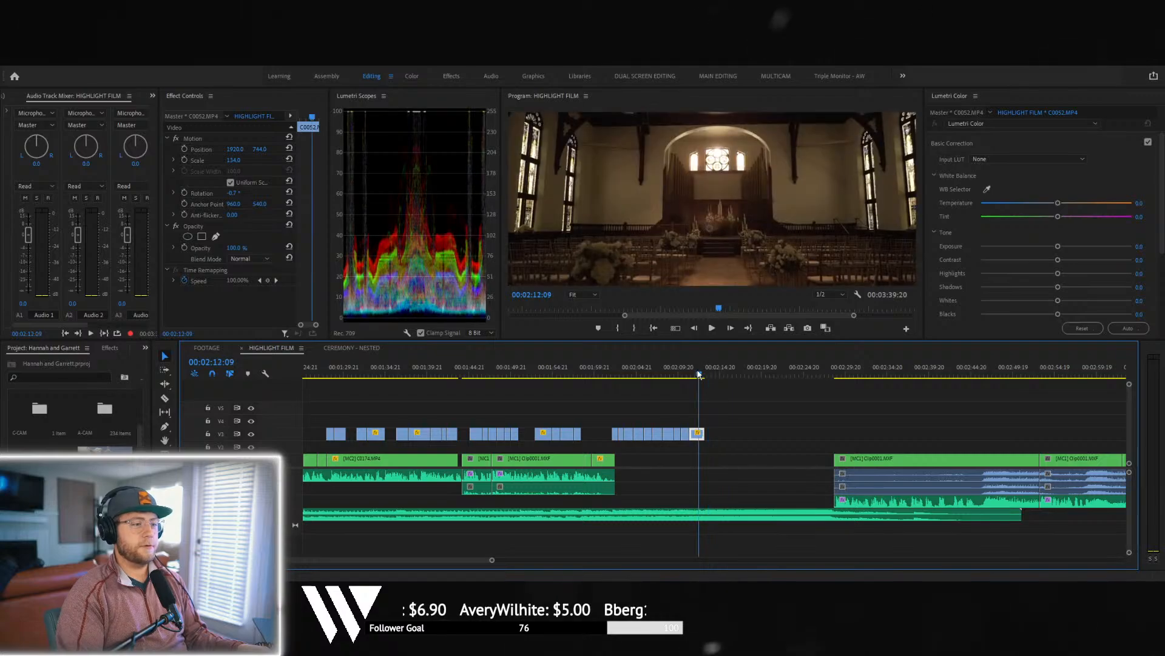
{"action": "left_click_drag", "start_coordinate": [699, 373], "coordinate": [692, 395]}
{"action": "key", "text": "space"}
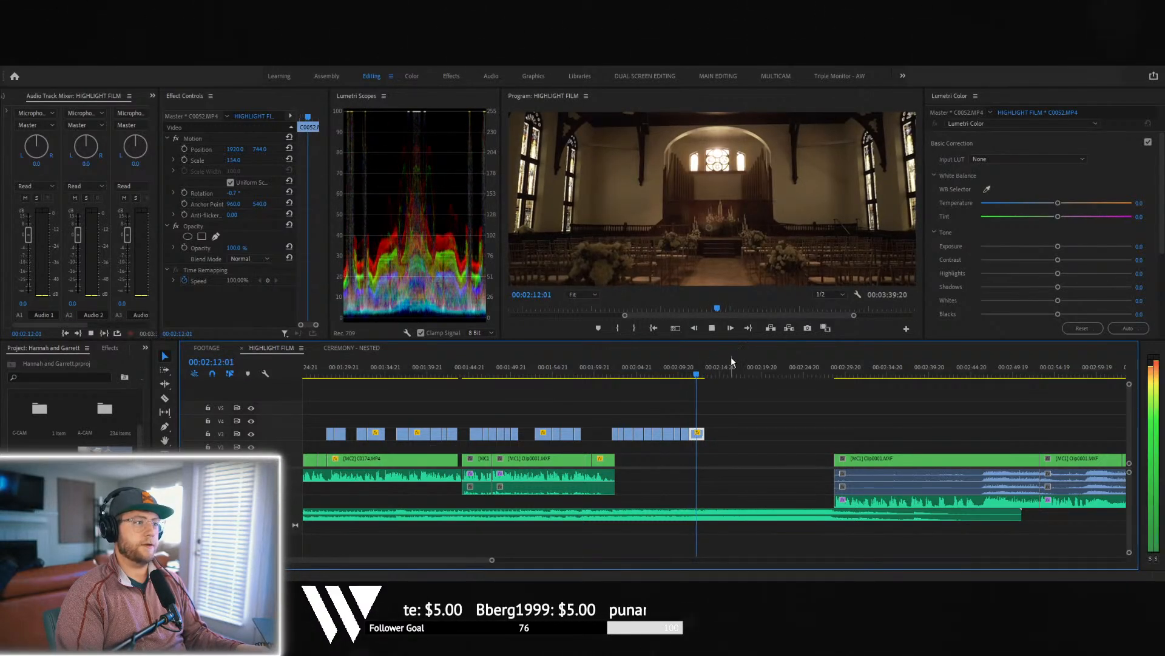
{"action": "key", "text": "space"}
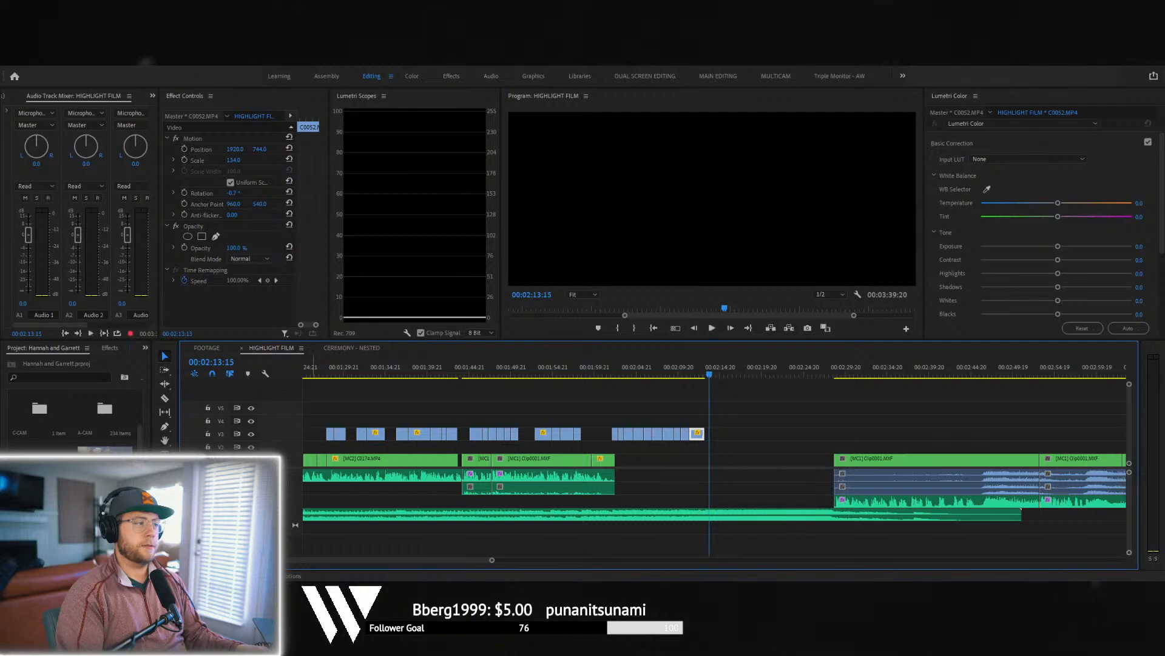
- Examine the closing section of the highlight film, from the ceremony shot at 00:03:23:02 to the couple seen from behind under the oaks
{"action": "left_click", "coordinate": [207, 348]}
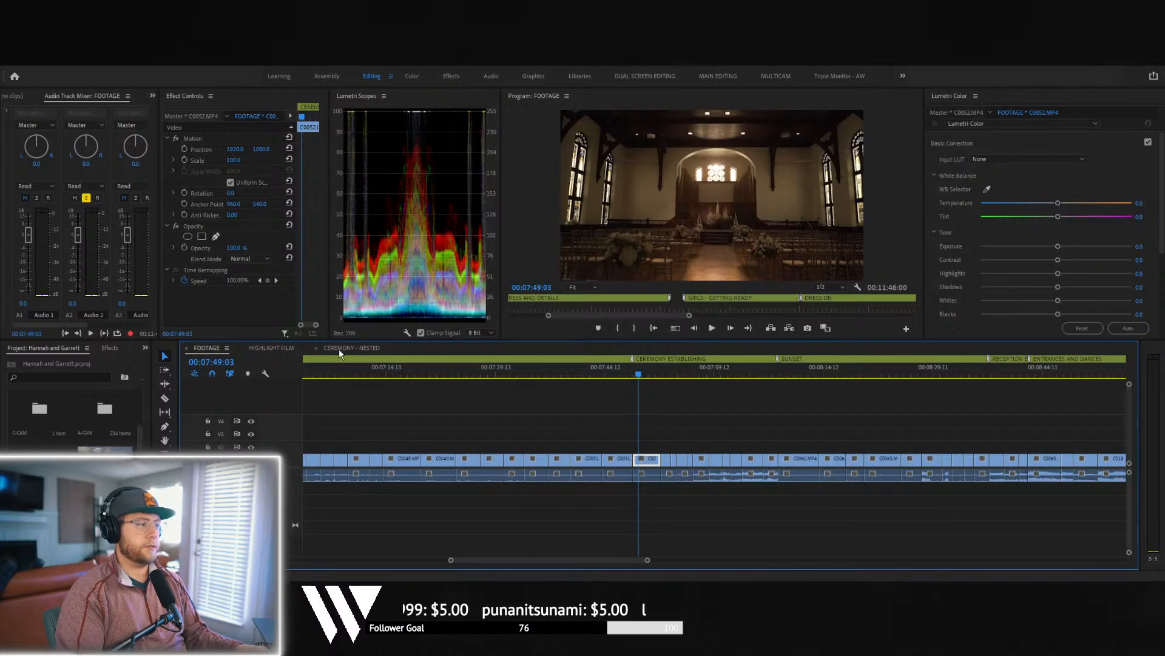
{"action": "left_click", "coordinate": [282, 348]}
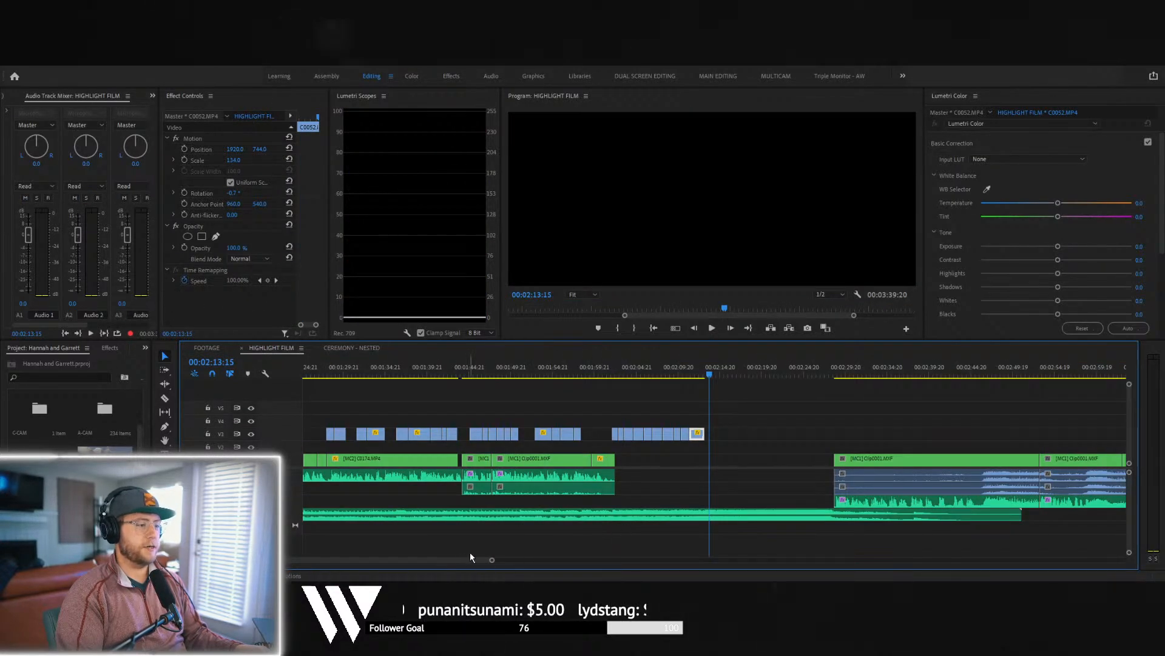
{"action": "left_click_drag", "start_coordinate": [491, 561], "coordinate": [688, 575]}
{"action": "left_click_drag", "start_coordinate": [573, 559], "coordinate": [537, 559]}
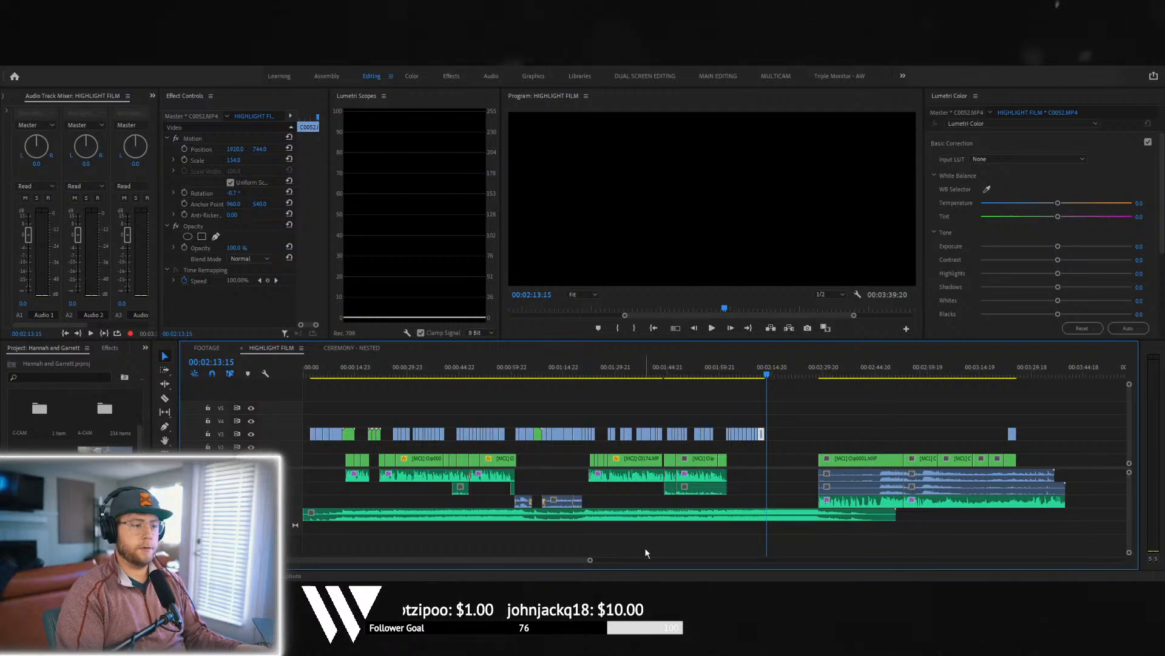
{"action": "left_click_drag", "start_coordinate": [590, 560], "coordinate": [742, 575]}
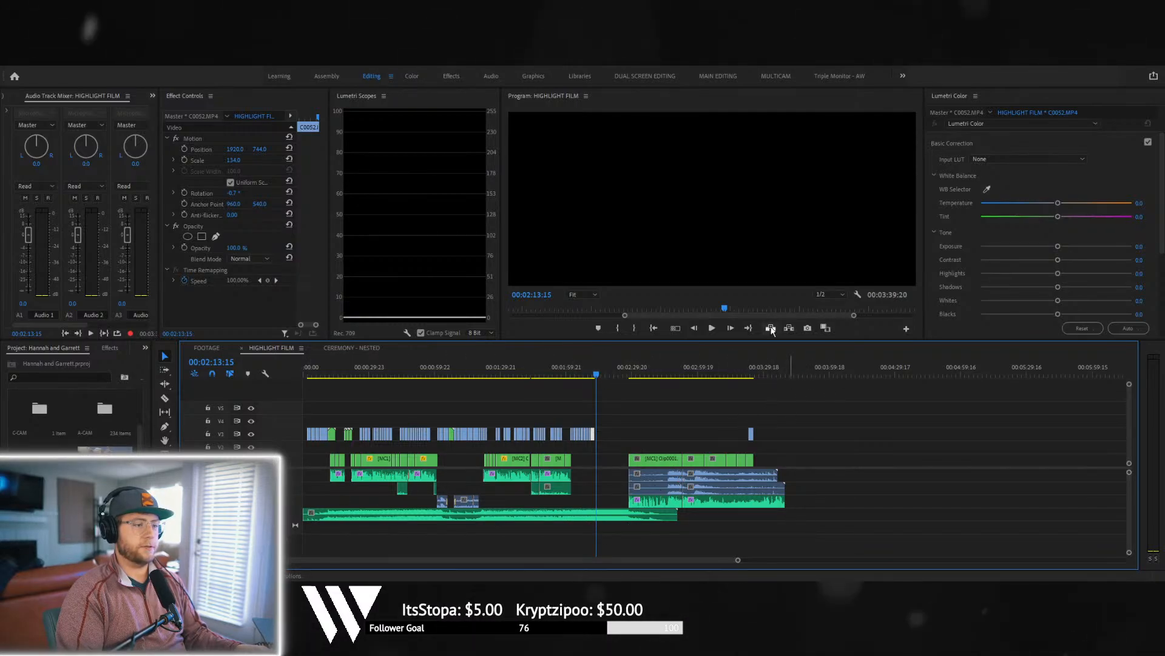
{"action": "left_click", "coordinate": [777, 373]}
{"action": "left_click", "coordinate": [749, 374]}
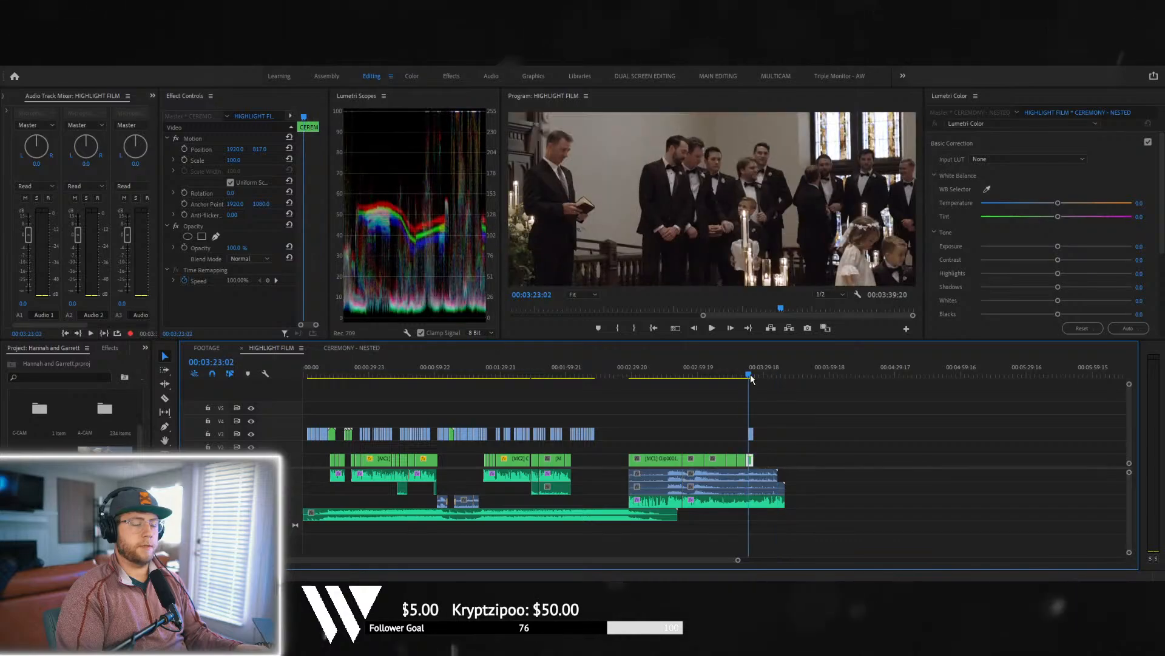
{"action": "mouse_move", "coordinate": [750, 375]}
{"action": "left_mouse_down"}
{"action": "mouse_move", "coordinate": [767, 377]}
{"action": "mouse_move", "coordinate": [753, 379]}
{"action": "left_mouse_up"}
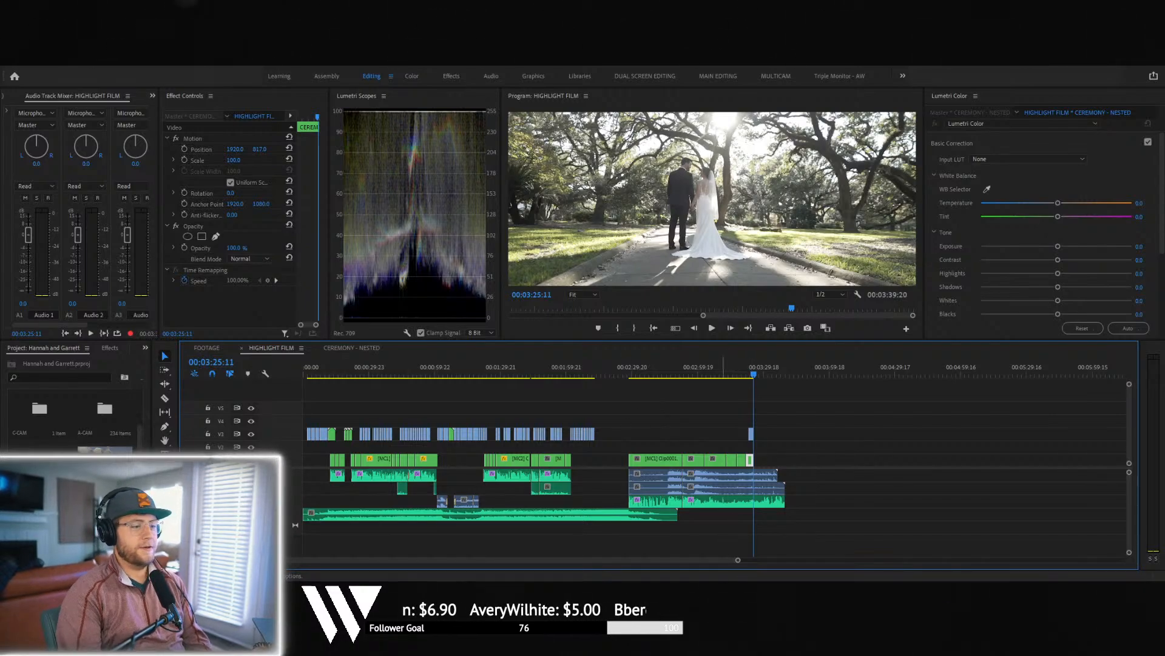
{"action": "left_click_drag", "start_coordinate": [740, 561], "coordinate": [681, 563]}
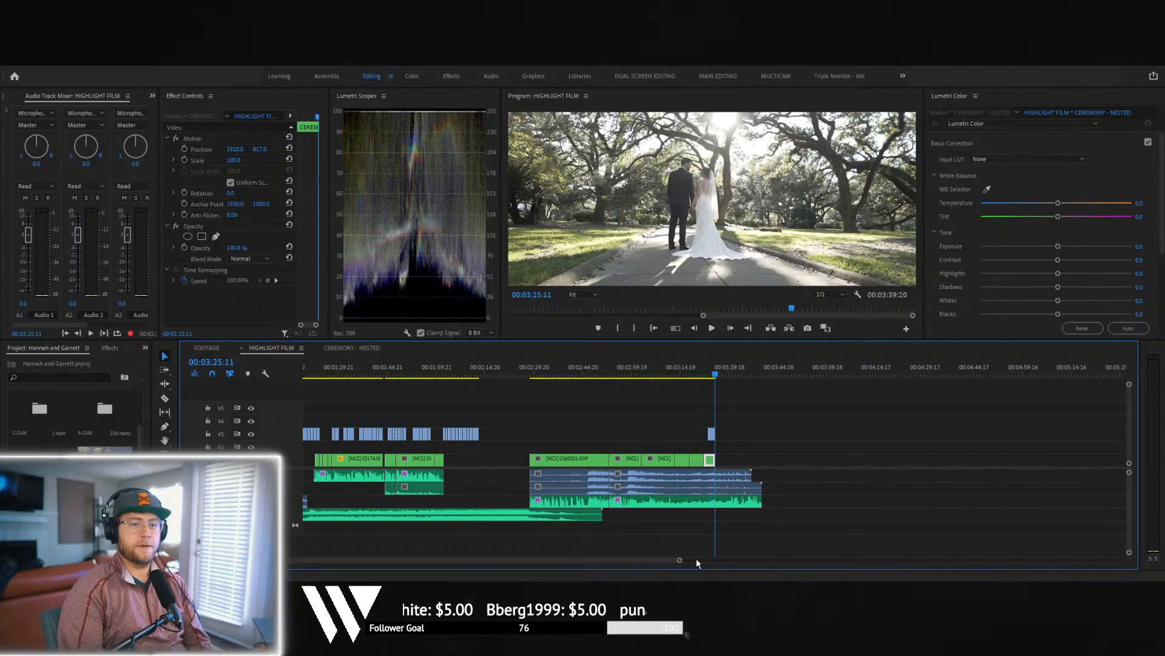
{"action": "key", "text": "backslash"}
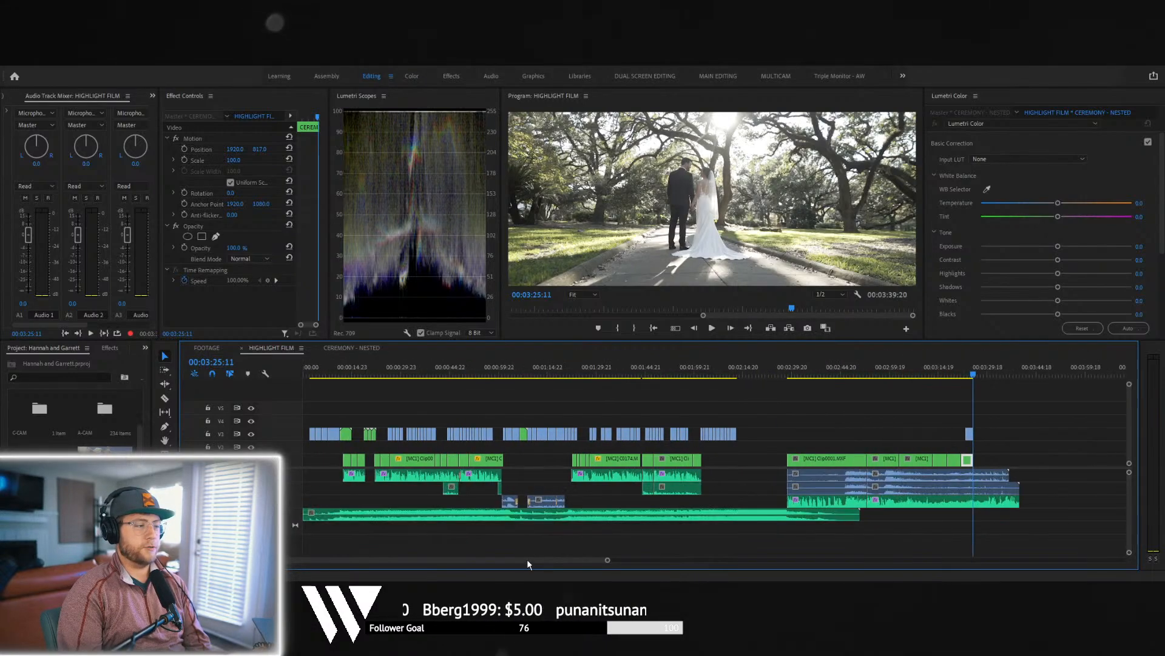
{"action": "left_click_drag", "start_coordinate": [607, 559], "coordinate": [462, 550]}
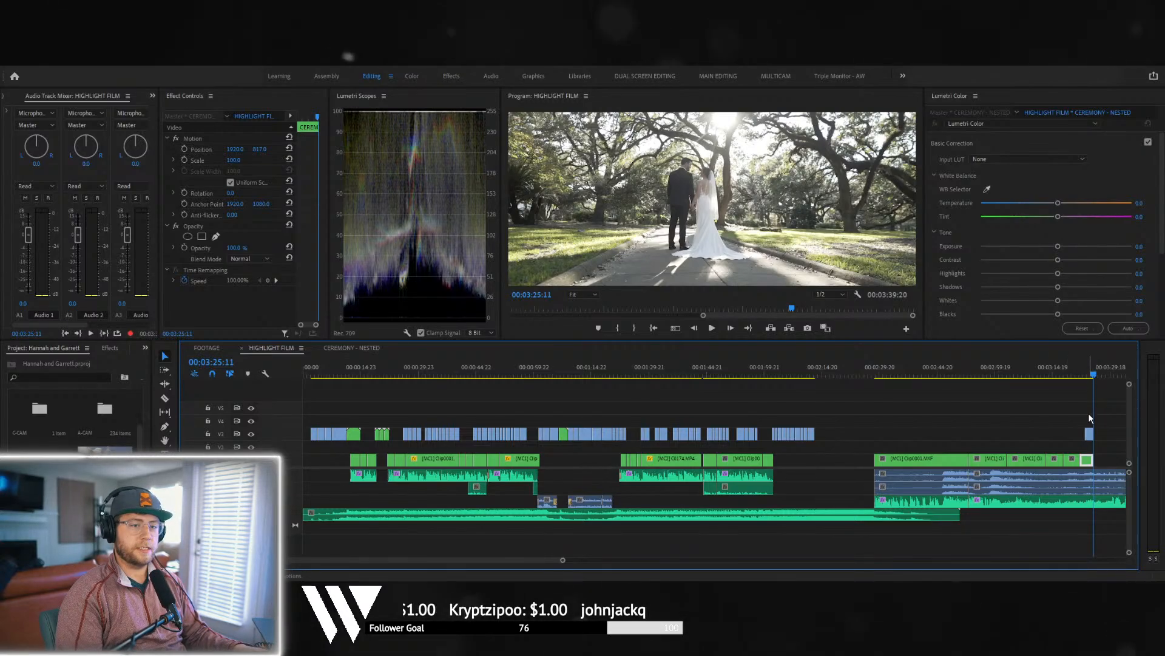
{"action": "left_click_drag", "start_coordinate": [1086, 366], "coordinate": [1091, 372]}
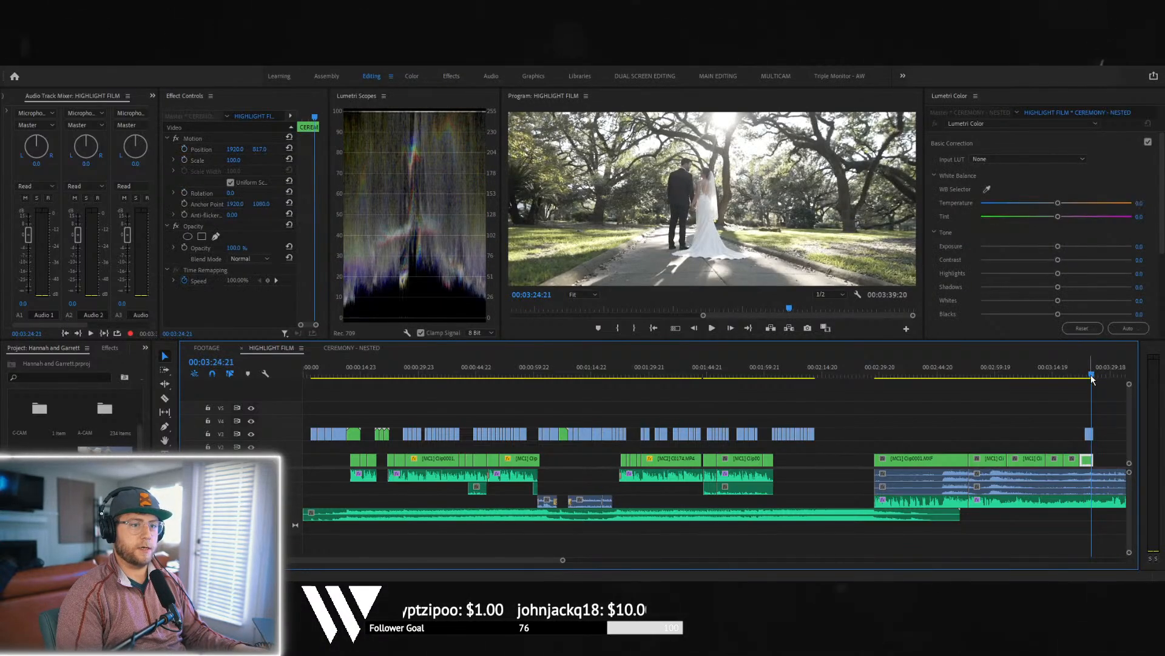
{"action": "left_click", "coordinate": [1090, 432]}
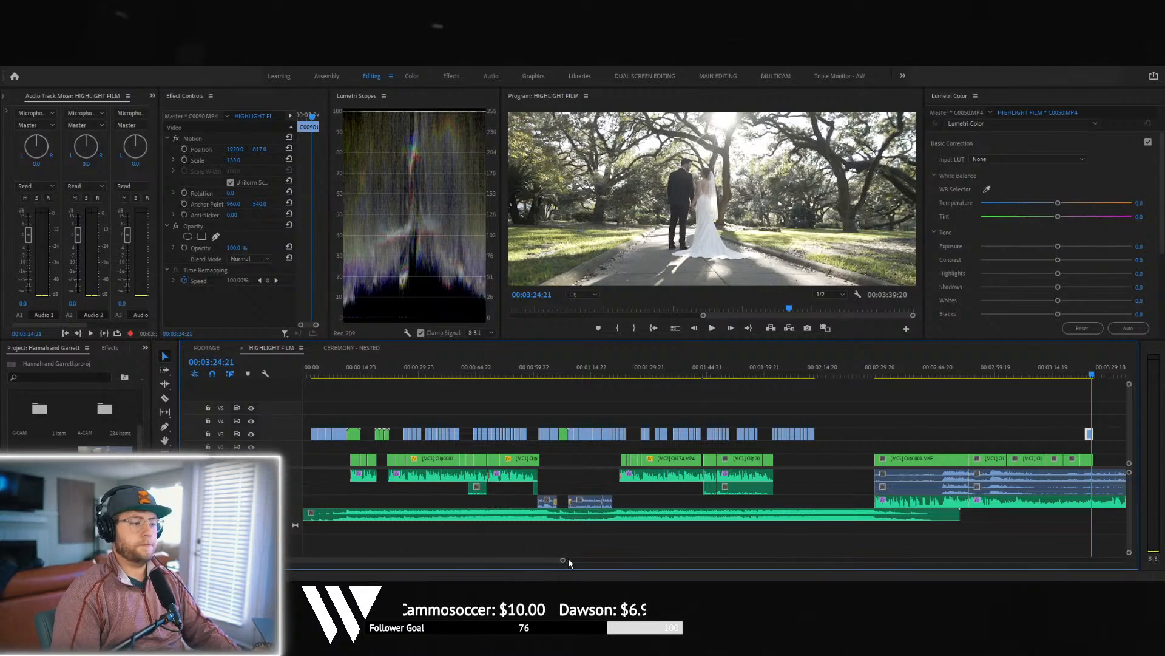
- Compare the candlelit staircase shot with the church interior shot at the end of the montage before the ceremony section
{"action": "left_click_drag", "start_coordinate": [568, 560], "coordinate": [462, 567]}
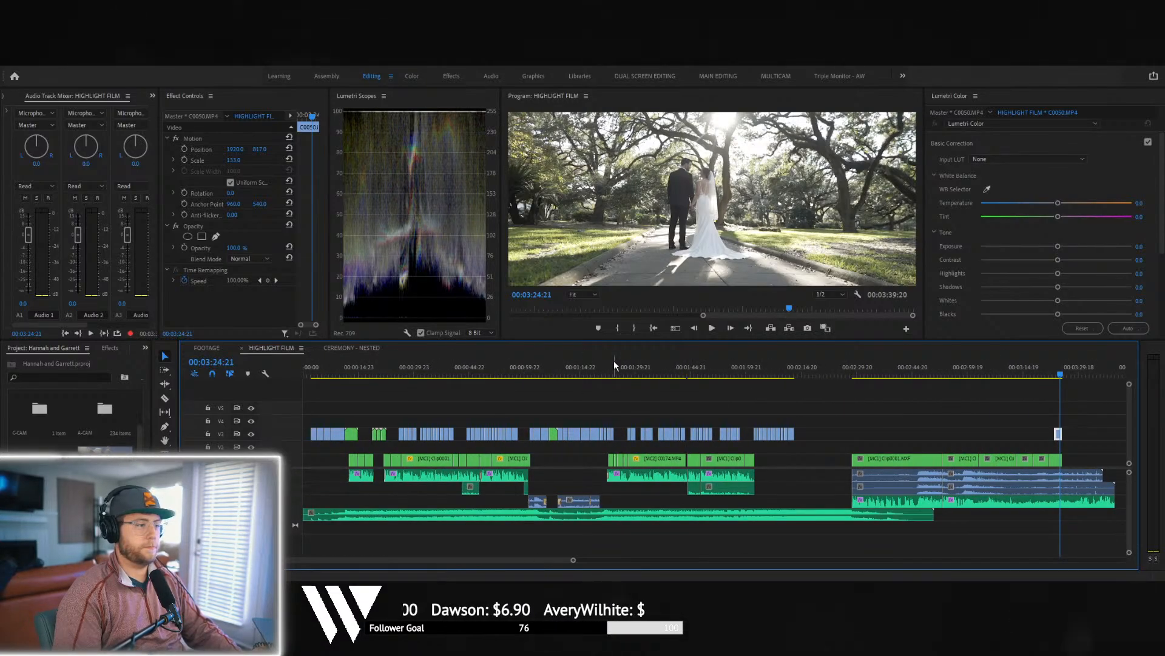
{"action": "left_click", "coordinate": [788, 377]}
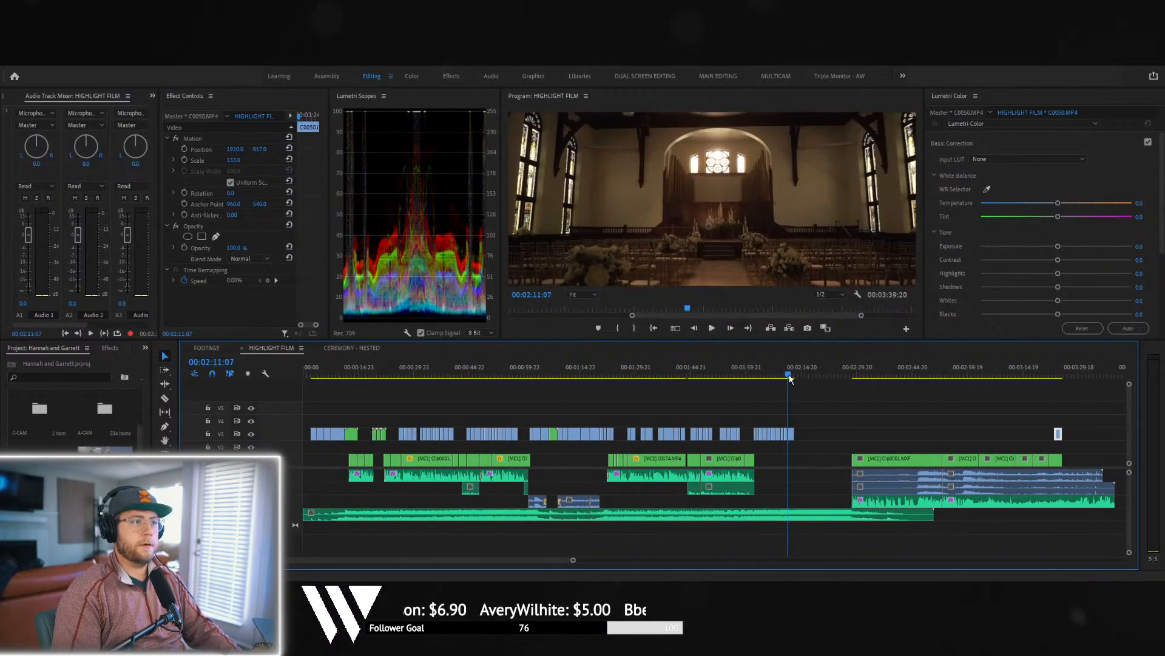
{"action": "left_click", "coordinate": [784, 376]}
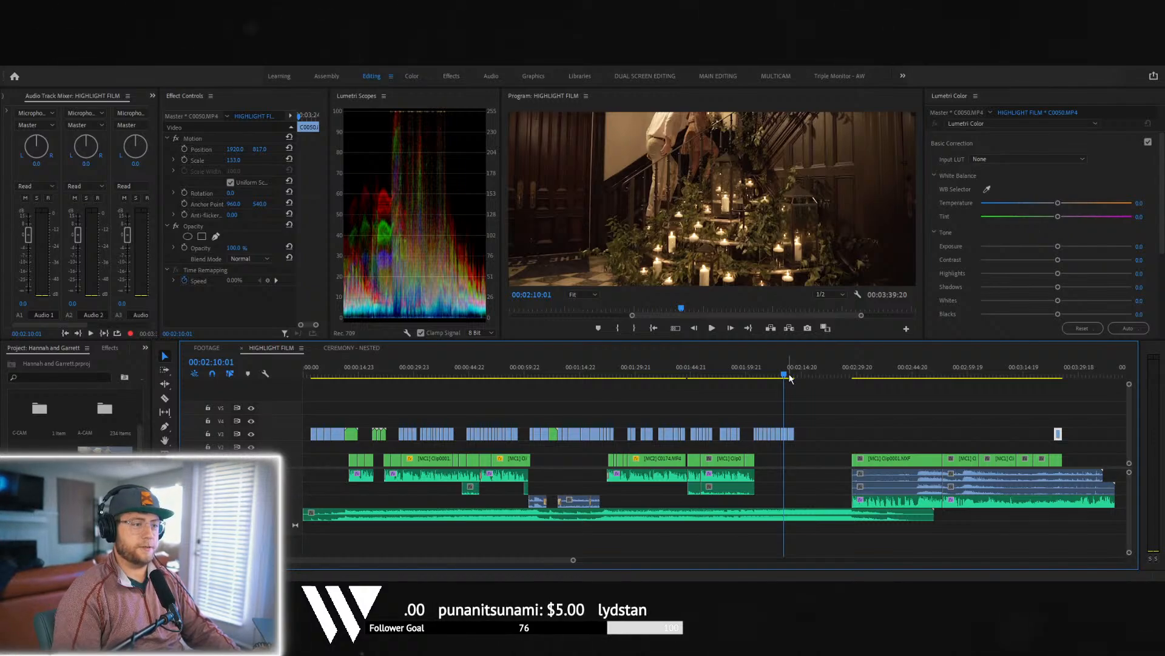
{"action": "left_click", "coordinate": [790, 377]}
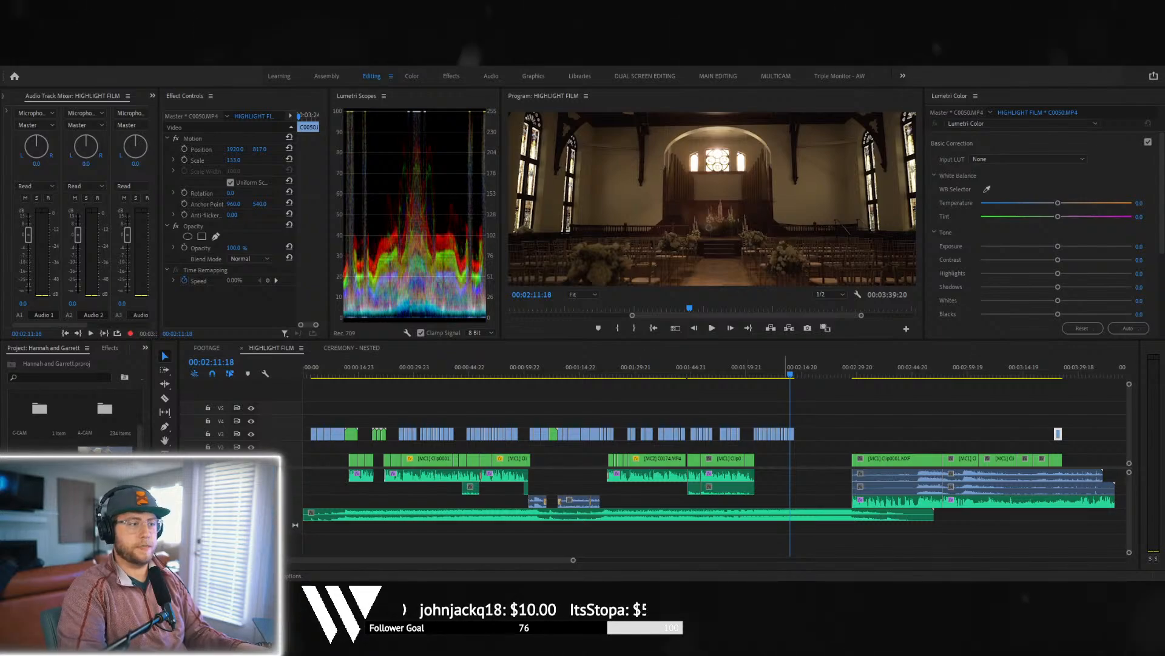
{"action": "left_click", "coordinate": [785, 374]}
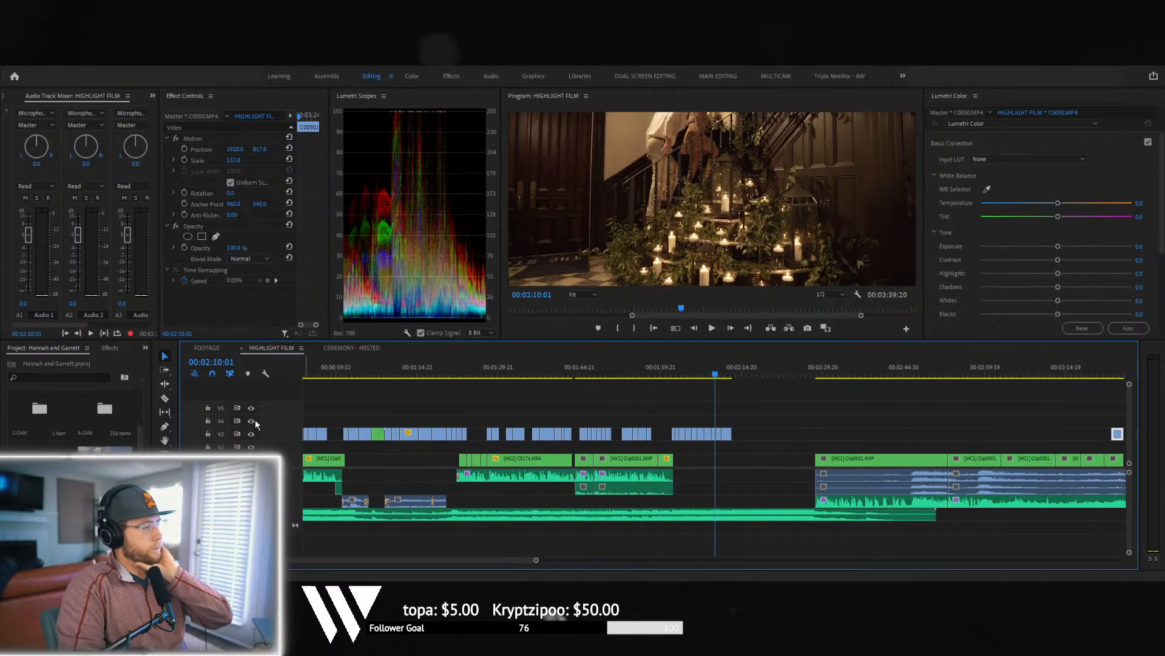
- Look over the markers and clips across the FOOTAGE sequence around CEREMONY ESTABLISHING, and return to the HIGHLIGHT FILM sequence
{"action": "left_click", "coordinate": [207, 348]}
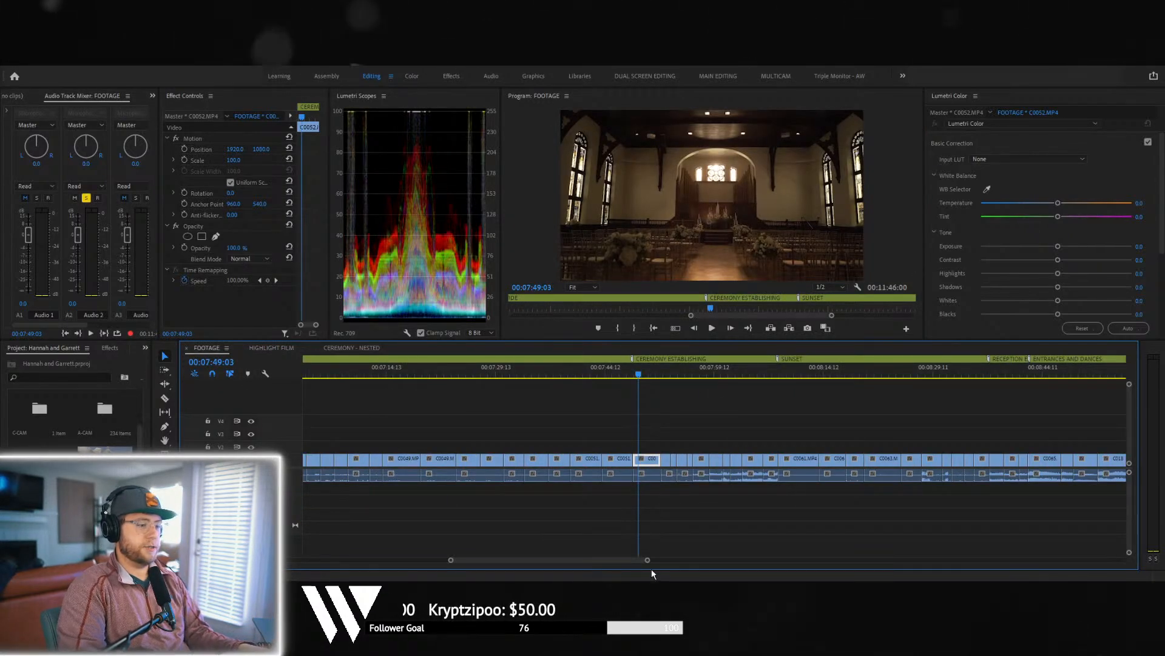
{"action": "left_click_drag", "start_coordinate": [648, 560], "coordinate": [800, 579]}
{"action": "key", "text": "backslash"}
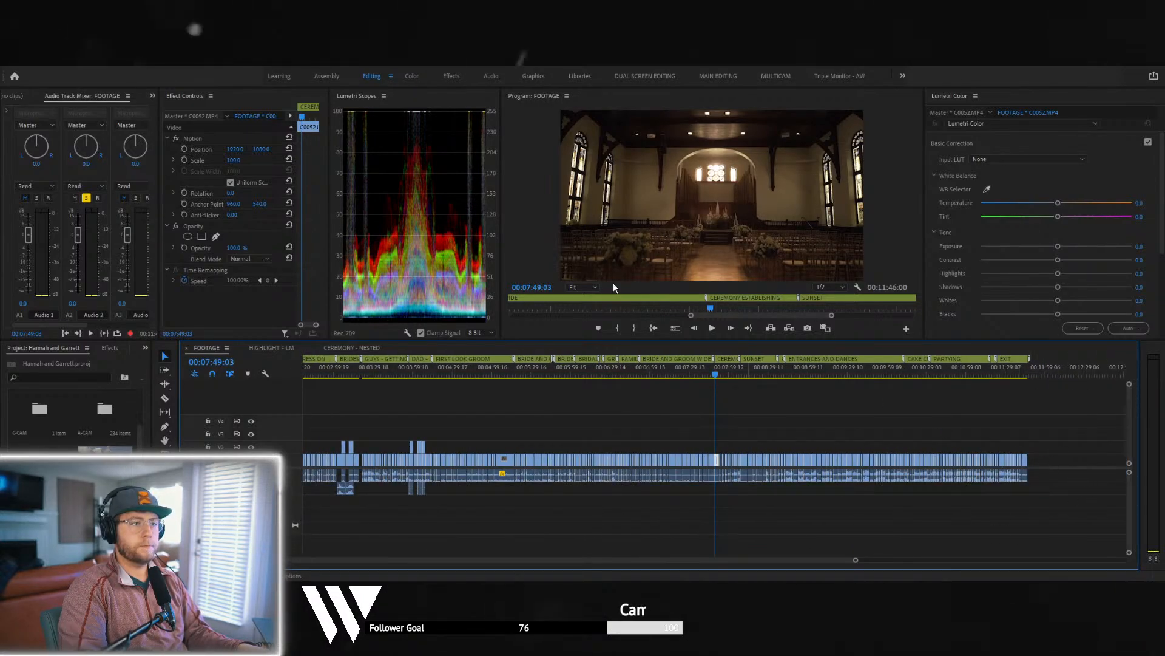
{"action": "left_click", "coordinate": [341, 348]}
{"action": "left_click", "coordinate": [286, 347]}
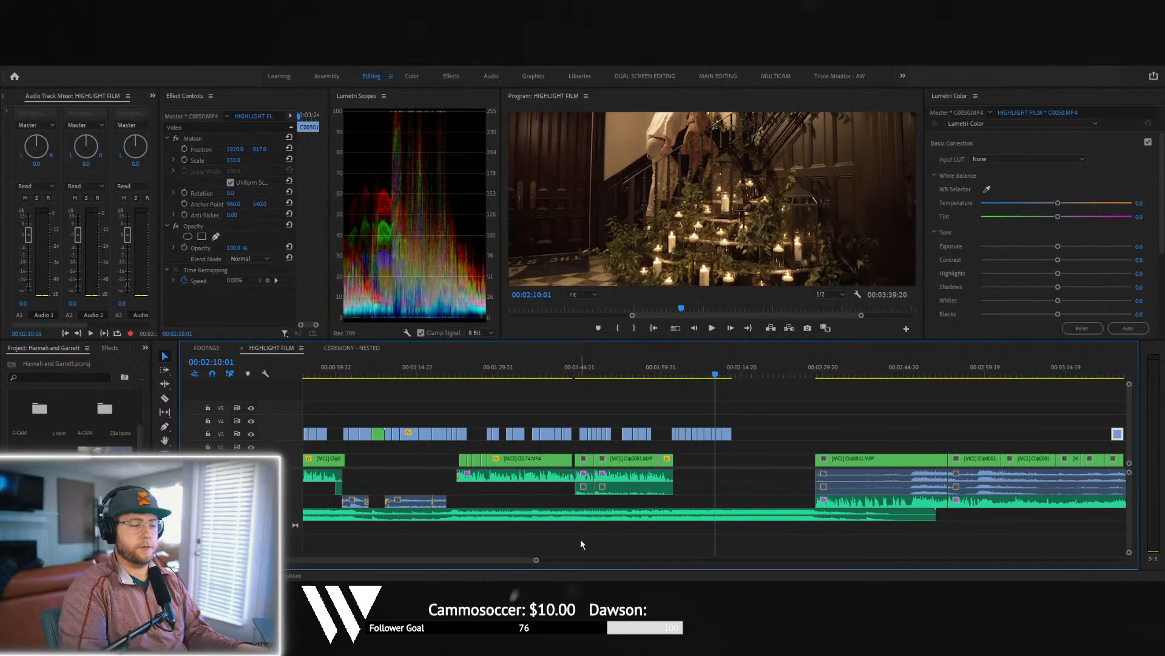
- Play back the end of the montage from 00:02:10:01 through the church interior shot into the gap after it
{"action": "key", "text": "equal"}
{"action": "key", "text": "equal"}
{"action": "key", "text": "space"}
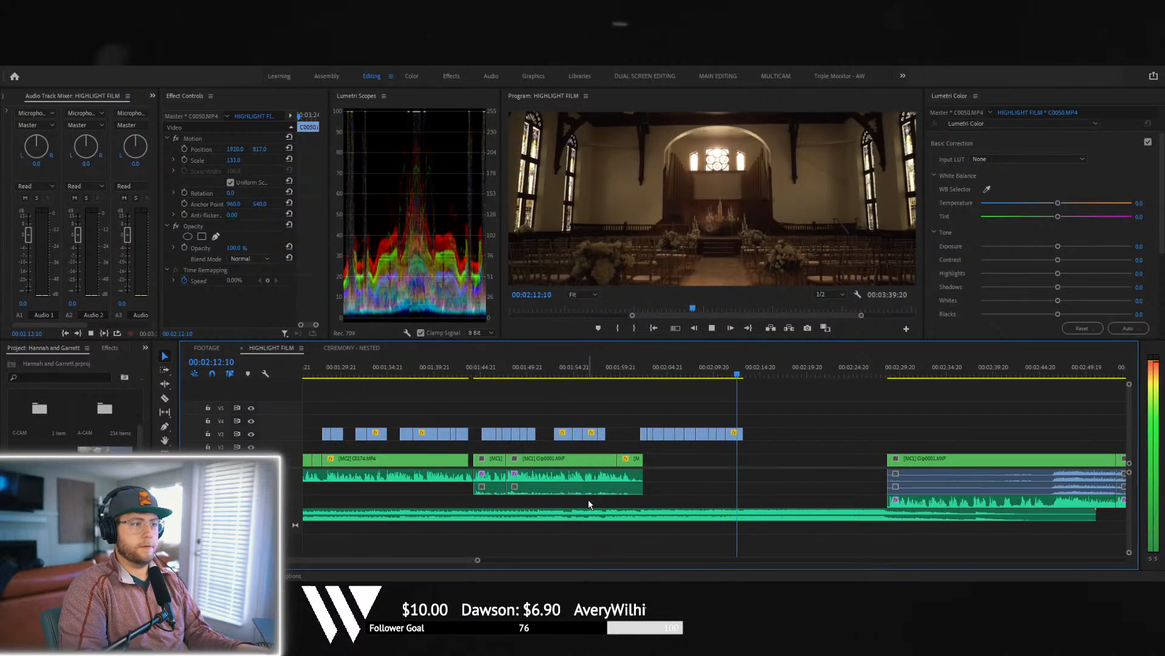
{"action": "key", "text": "space"}
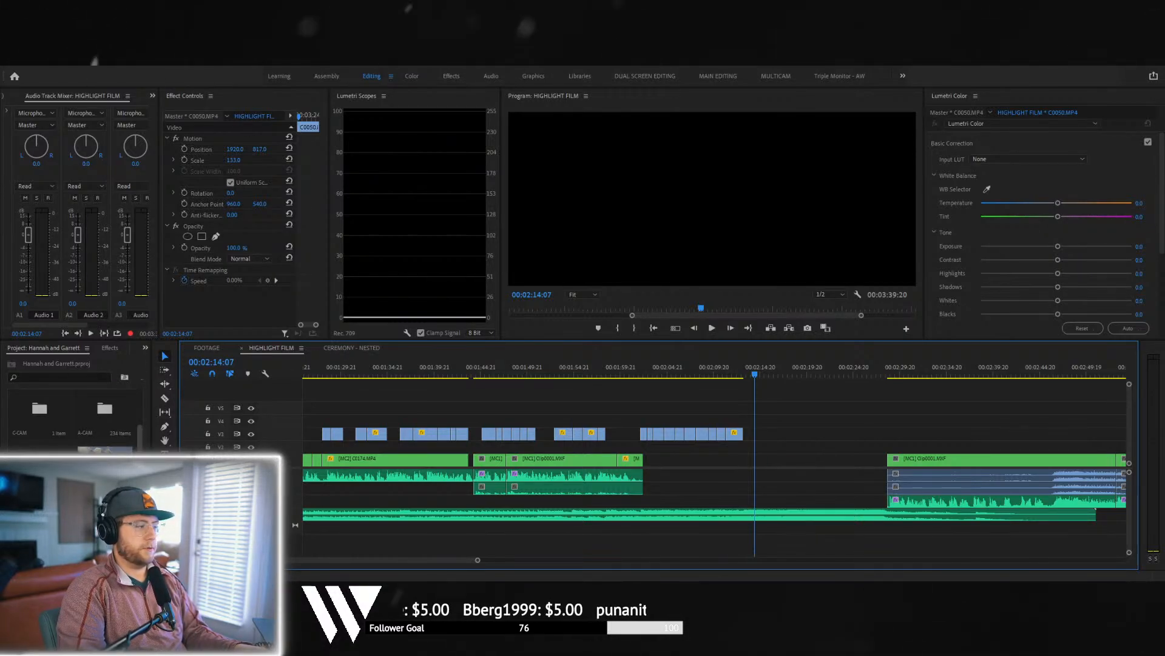
- Widen the project media area to show three columns of items, keeping the timeline as wide as possible
{"action": "scroll", "coordinate": [73, 419], "scroll_direction": "down", "scroll_amount": 5}
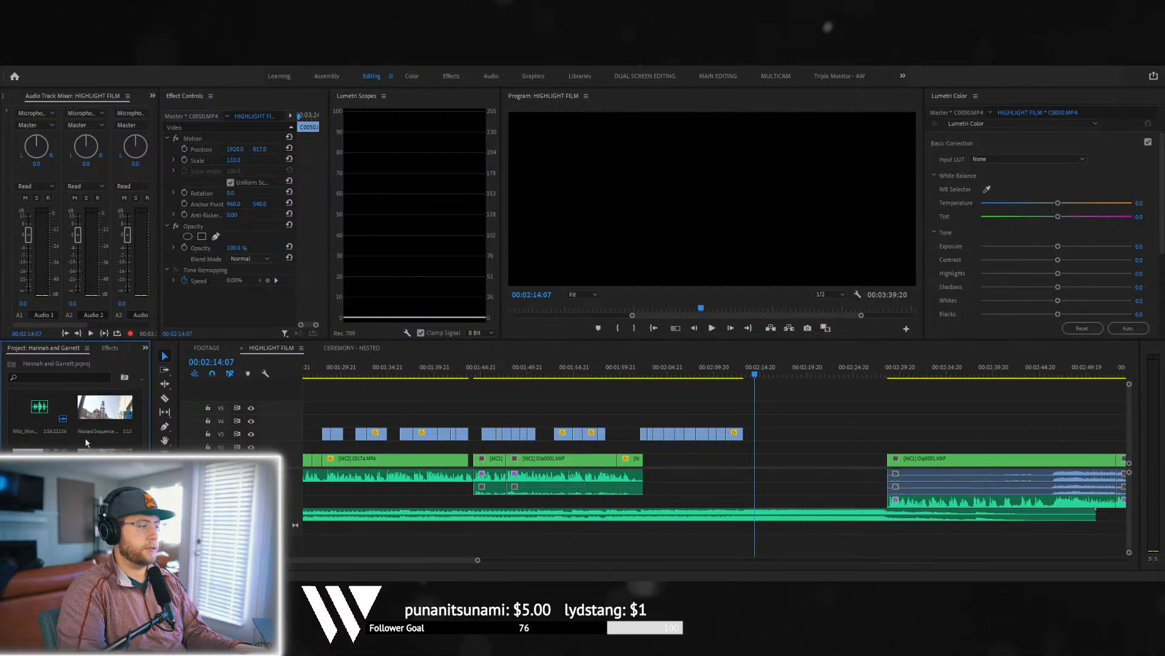
{"action": "scroll", "coordinate": [86, 443], "scroll_direction": "up", "scroll_amount": 3}
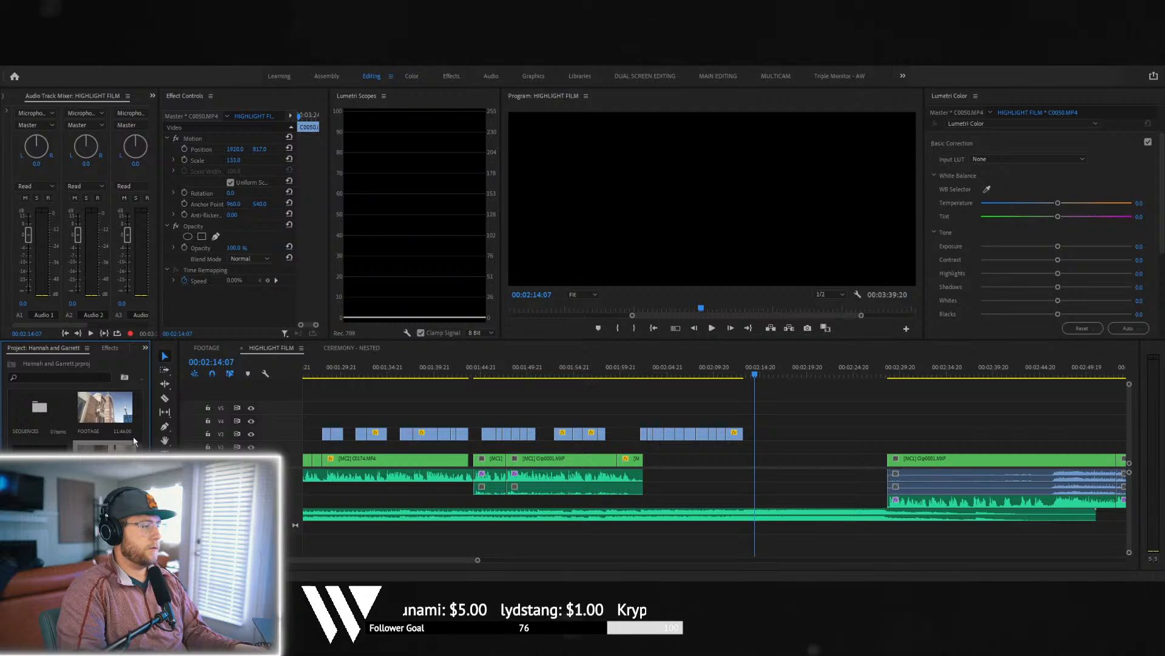
{"action": "left_click_drag", "start_coordinate": [151, 425], "coordinate": [290, 425]}
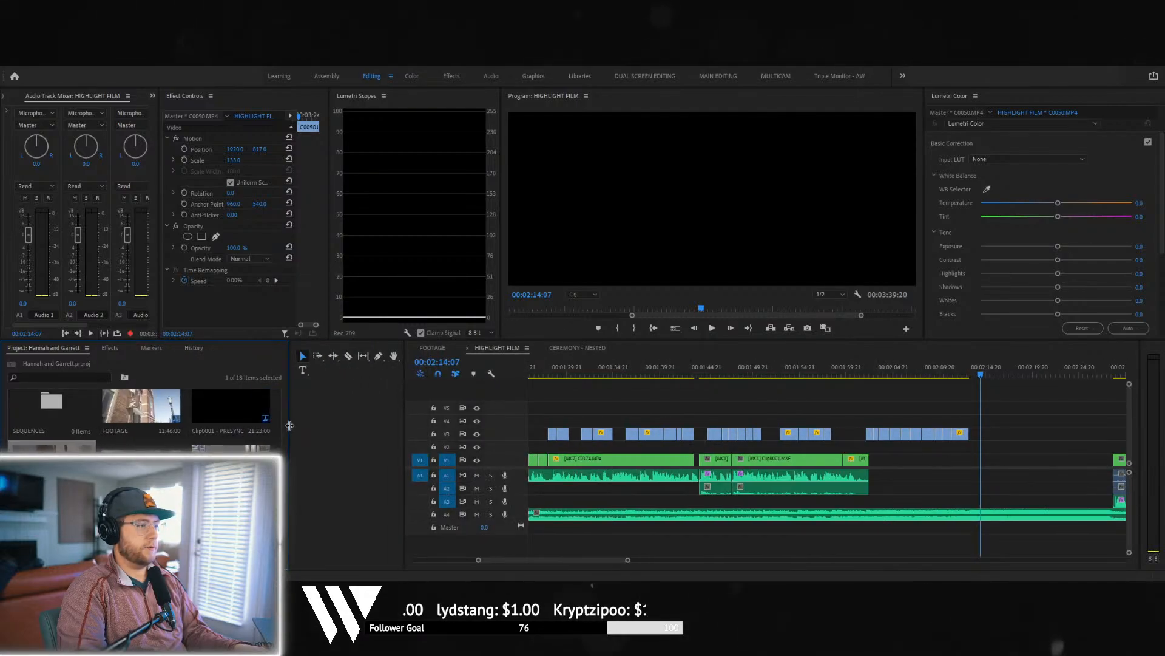
{"action": "left_click_drag", "start_coordinate": [407, 425], "coordinate": [289, 419]}
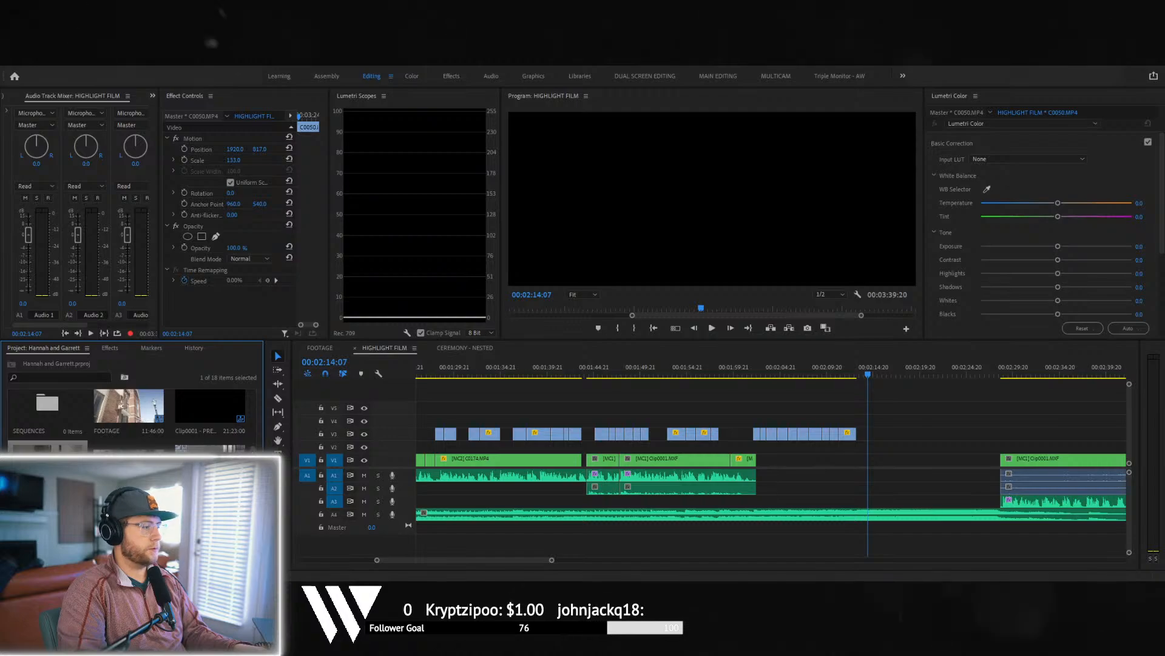
- Check the CEREMONY - NESTED sequence and close it, leaving the HIGHLIGHT FILM sequence in view
{"action": "scroll", "coordinate": [257, 432], "scroll_direction": "down", "scroll_amount": 3}
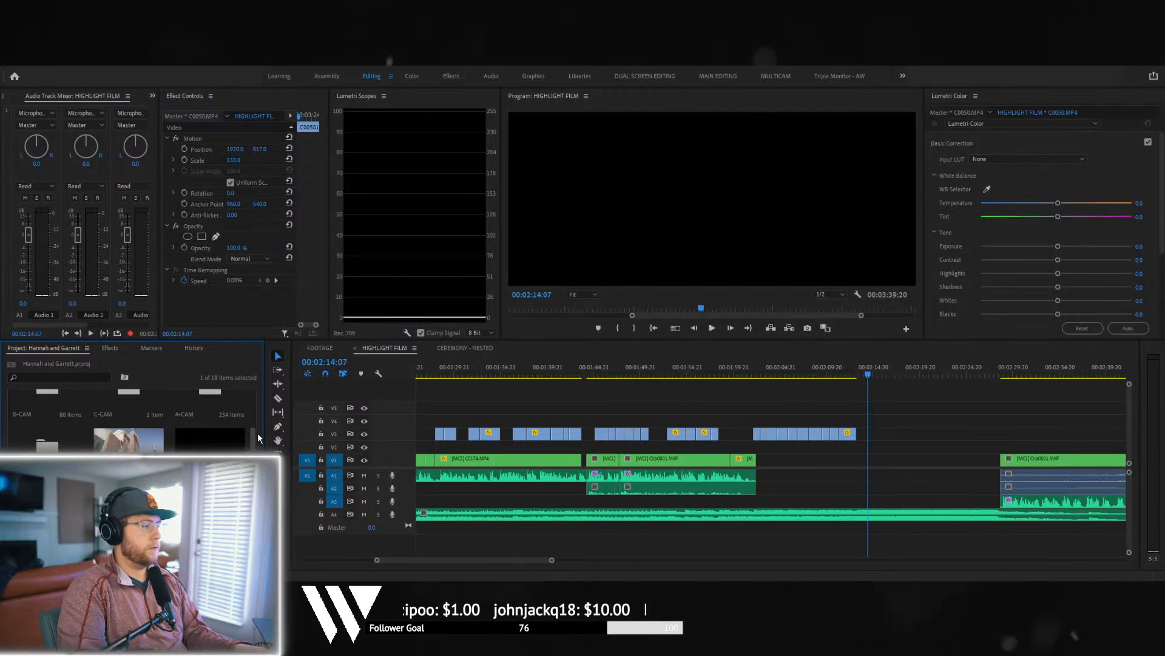
{"action": "left_click", "coordinate": [465, 348]}
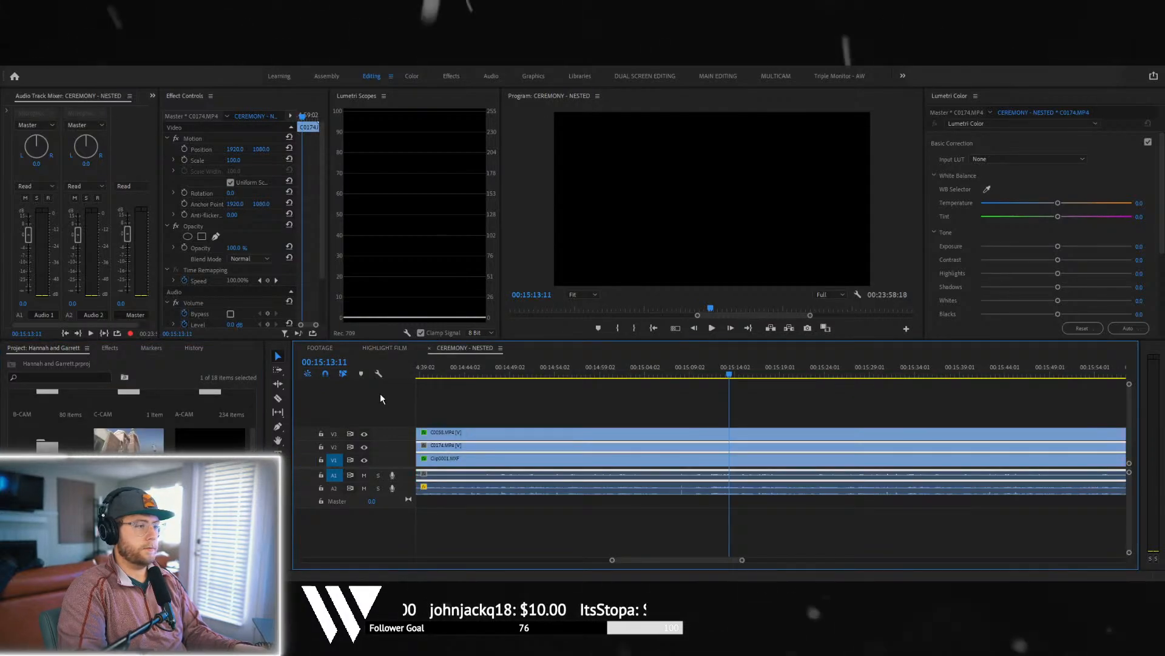
{"action": "left_click", "coordinate": [428, 348]}
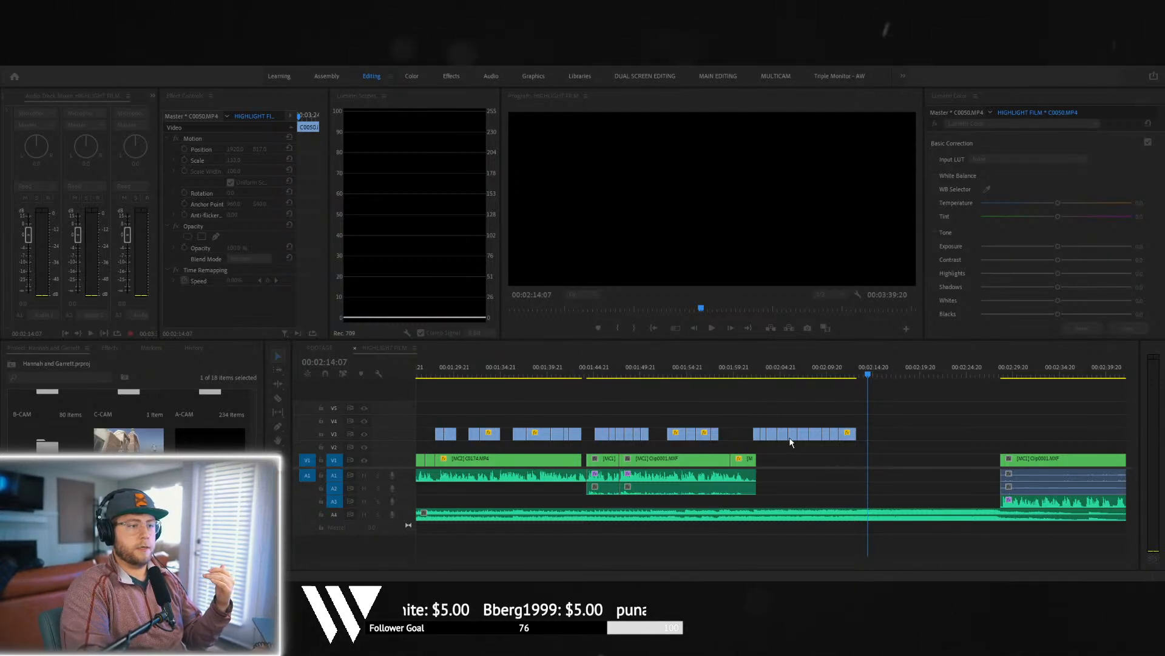
- Play into the church interior shot at the montage's end, stop at 00:02:11:22, and save the project
{"action": "left_click", "coordinate": [768, 422]}
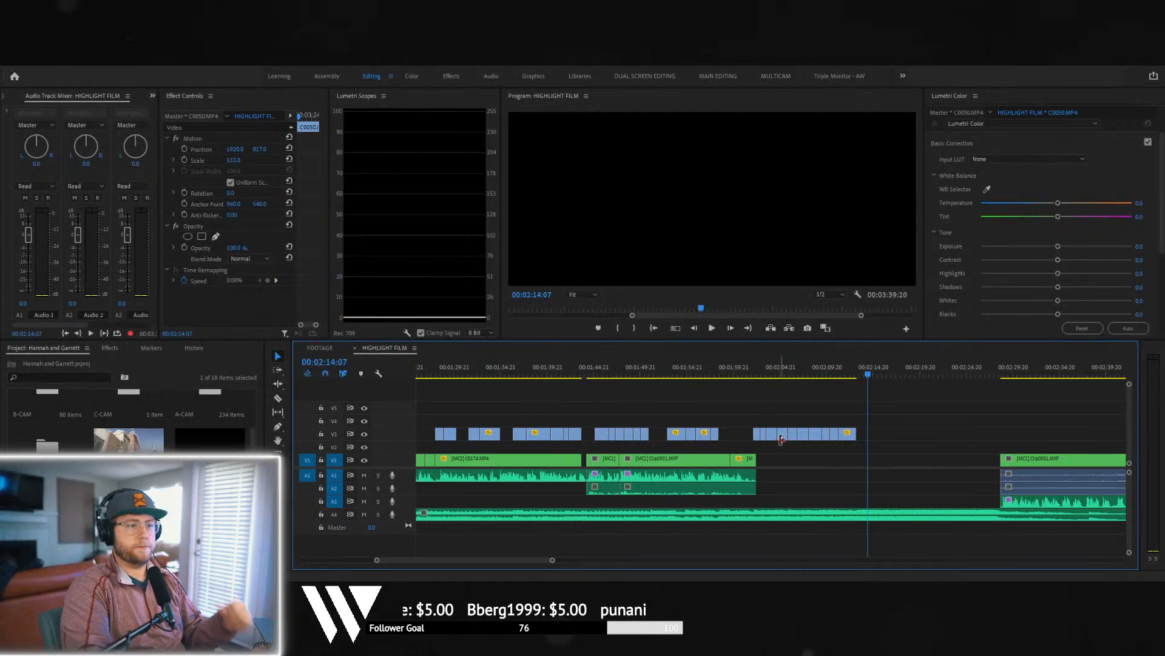
{"action": "left_click", "coordinate": [841, 371]}
{"action": "key", "text": "space"}
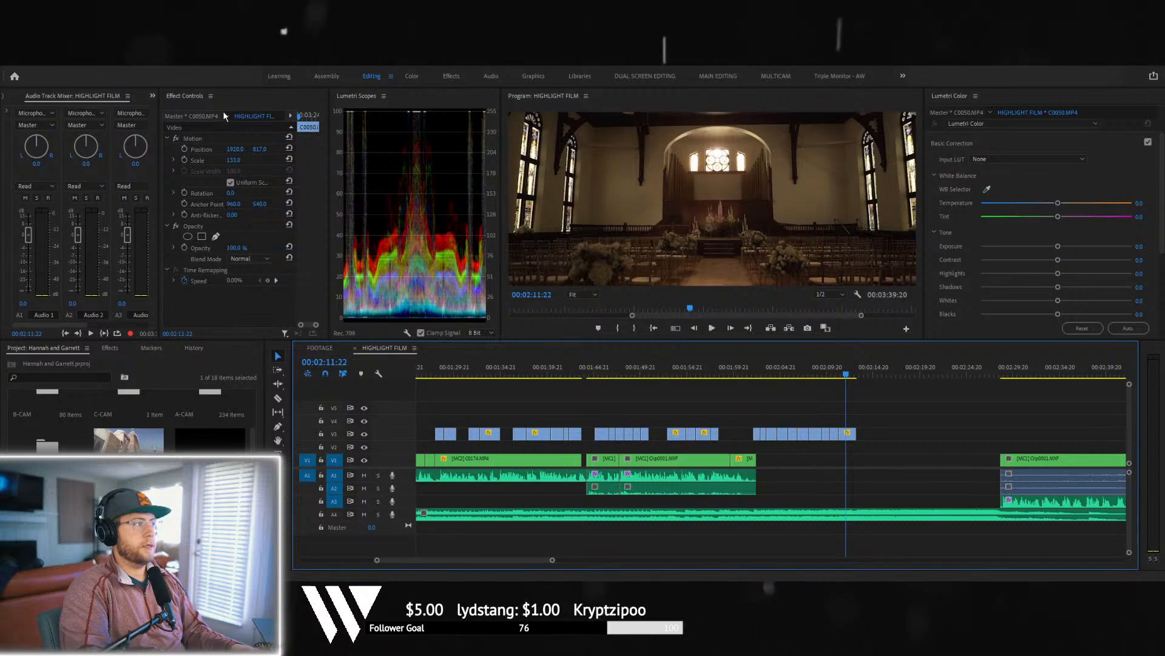
{"action": "key", "text": "ctrl+s"}
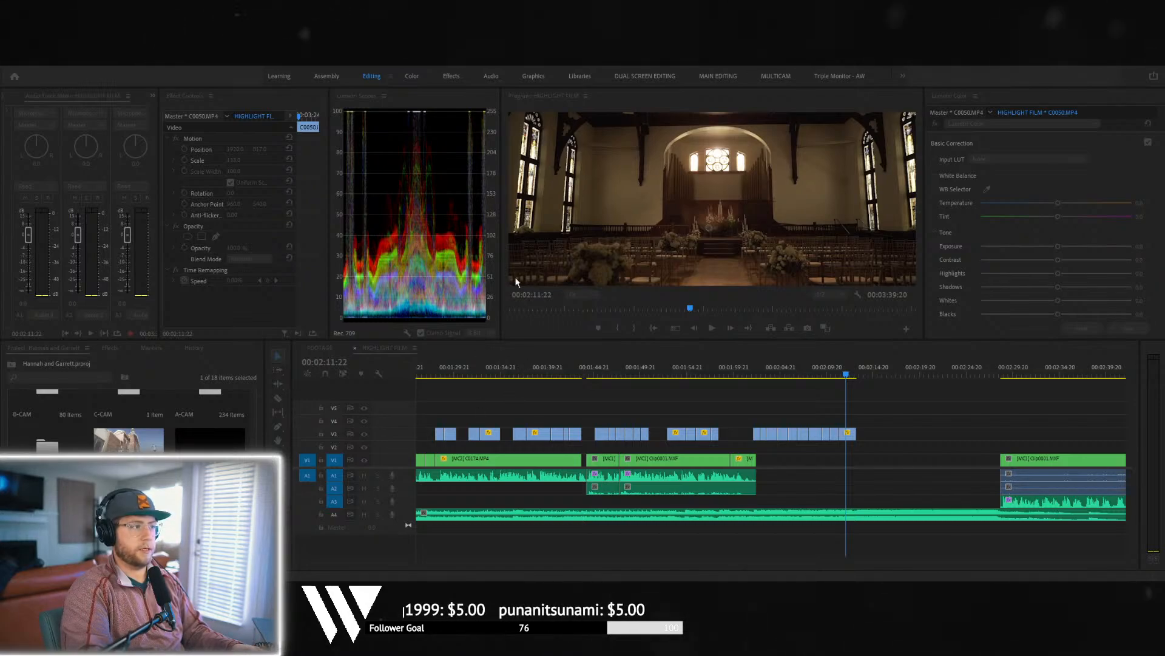
- Browse the project items for the ceremony sequence, inspect CEREMONY - NESTED in the timeline, and close it again
{"action": "left_click", "coordinate": [1005, 422]}
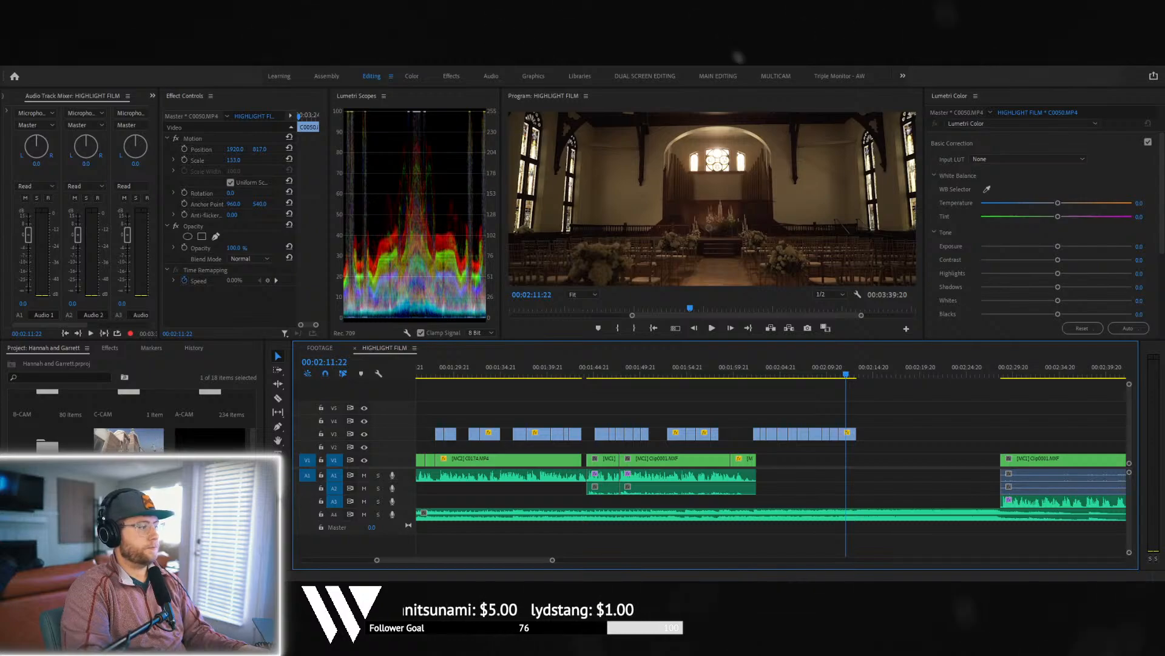
{"action": "scroll", "coordinate": [129, 419], "scroll_direction": "down", "scroll_amount": 1}
{"action": "scroll", "coordinate": [129, 419], "scroll_direction": "down", "scroll_amount": 1}
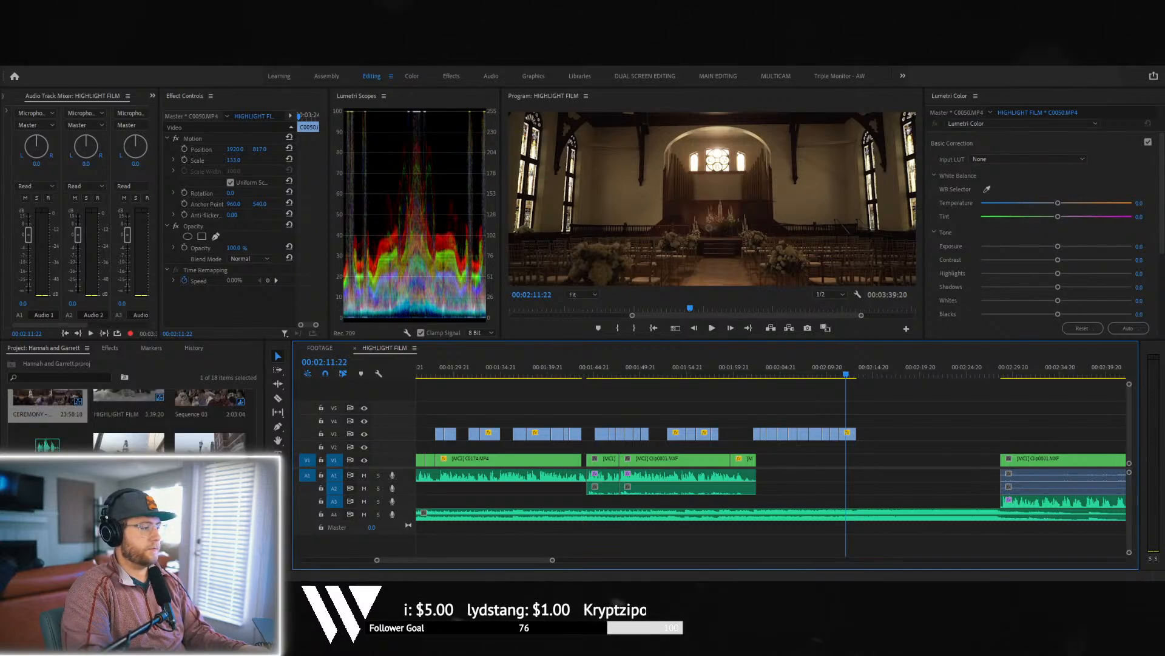
{"action": "left_click_drag", "start_coordinate": [253, 462], "coordinate": [253, 427]}
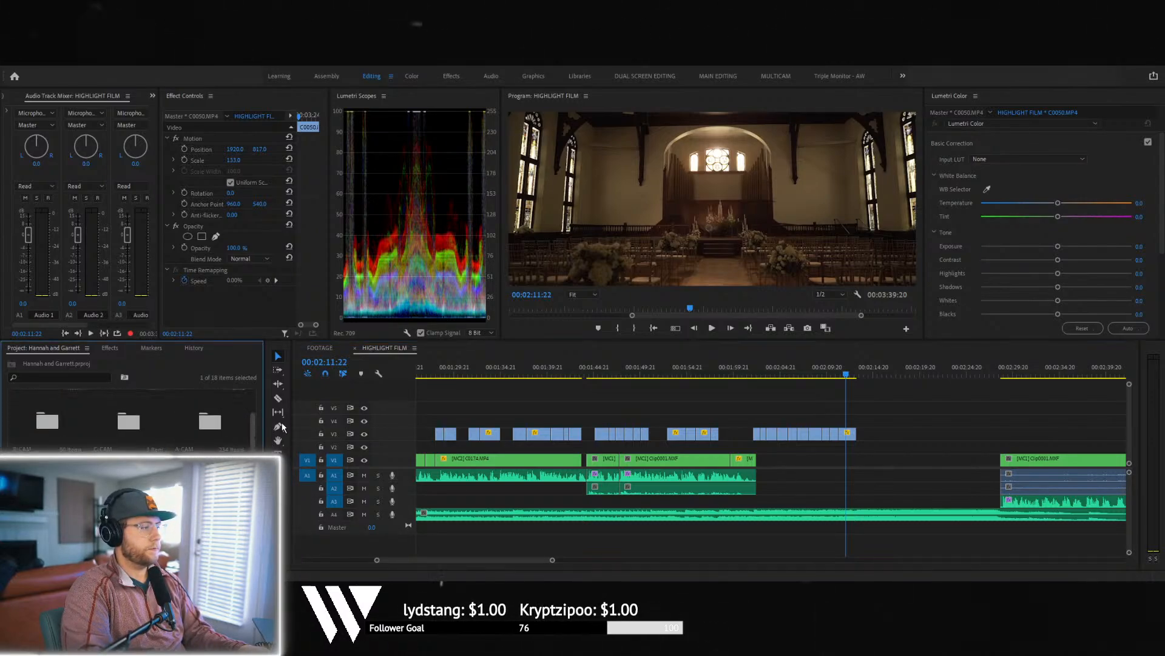
{"action": "left_click", "coordinate": [277, 398]}
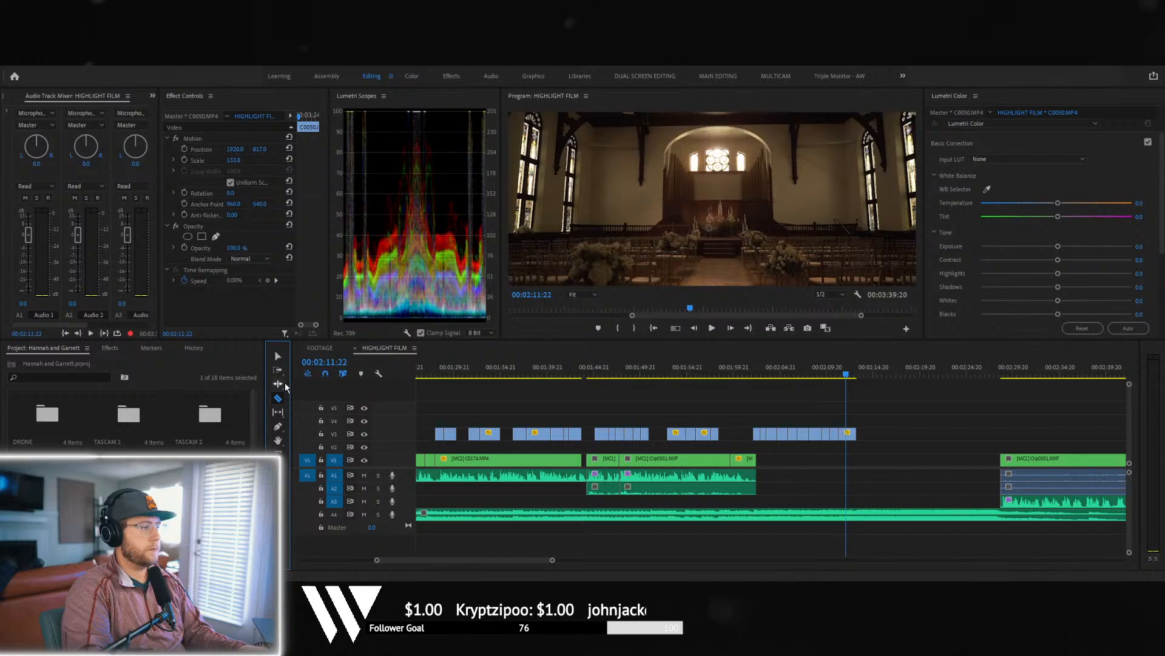
{"action": "scroll", "coordinate": [129, 419], "scroll_direction": "up", "scroll_amount": 1}
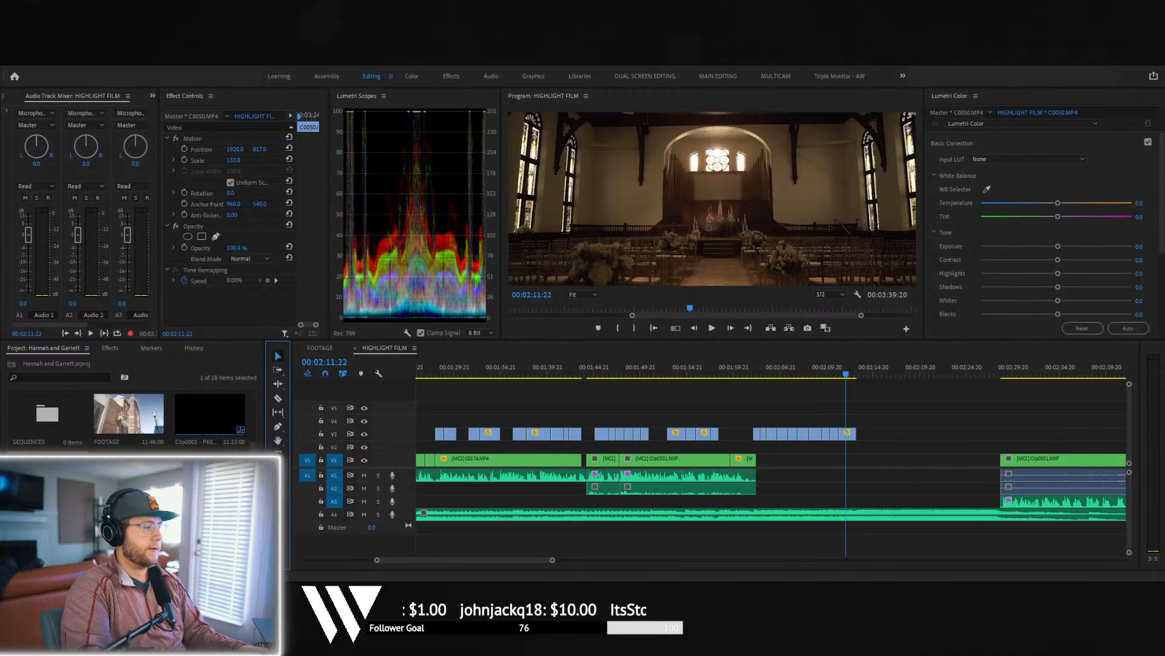
{"action": "key", "text": "shift+1"}
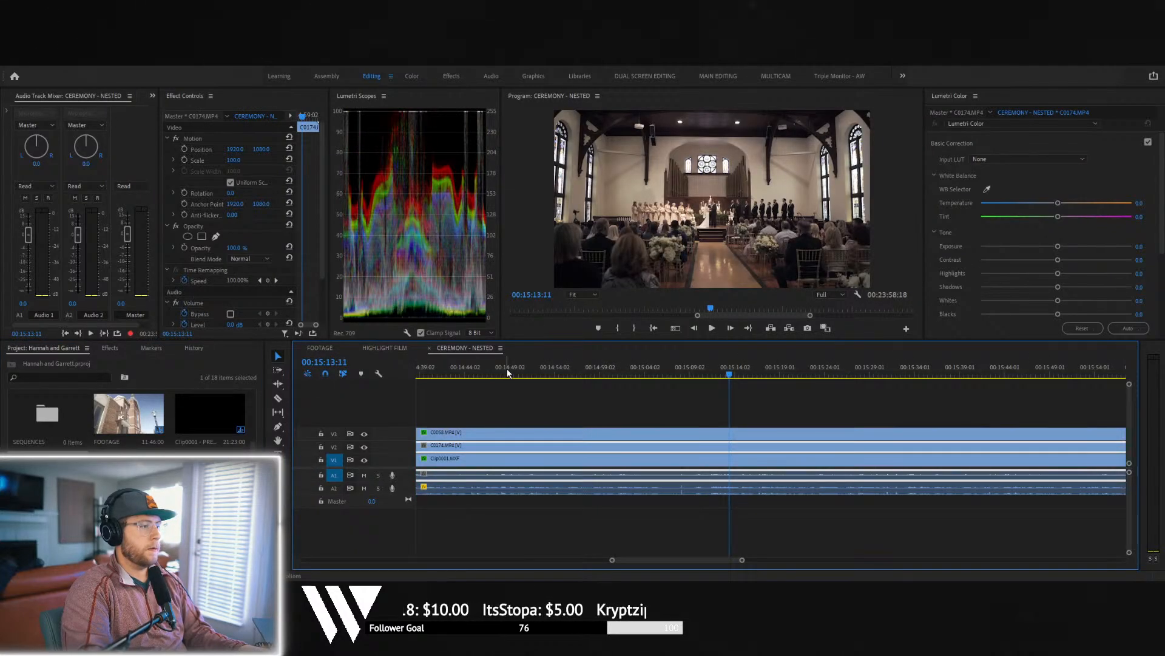
{"action": "left_click", "coordinate": [429, 347]}
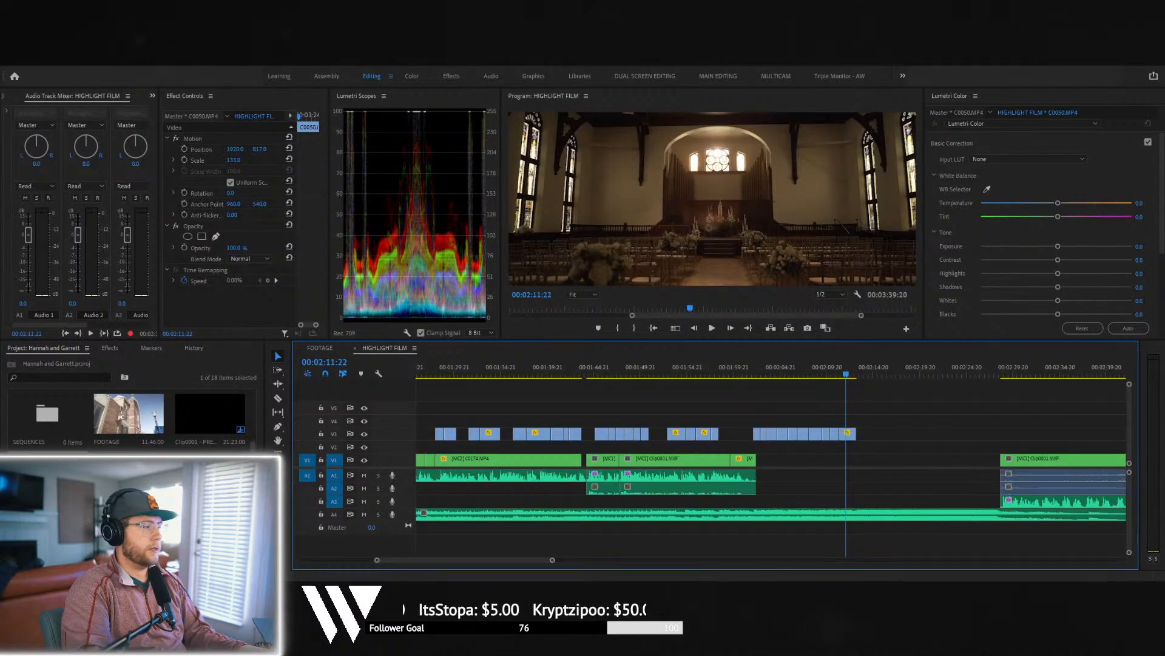
- Browse the project items, check the contents of the SEQUENCES bin, and return to the main project listing
{"action": "key", "text": "shift+1"}
{"action": "scroll", "coordinate": [129, 419], "scroll_direction": "down", "scroll_amount": 3}
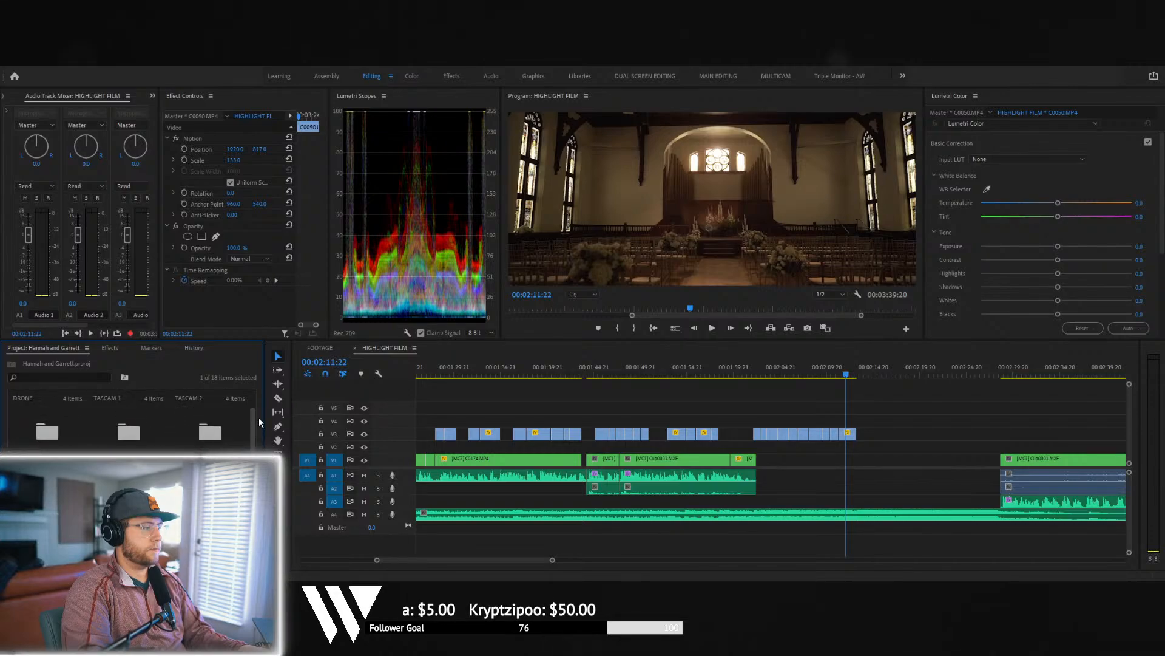
{"action": "scroll", "coordinate": [45, 449], "scroll_direction": "up", "scroll_amount": 3}
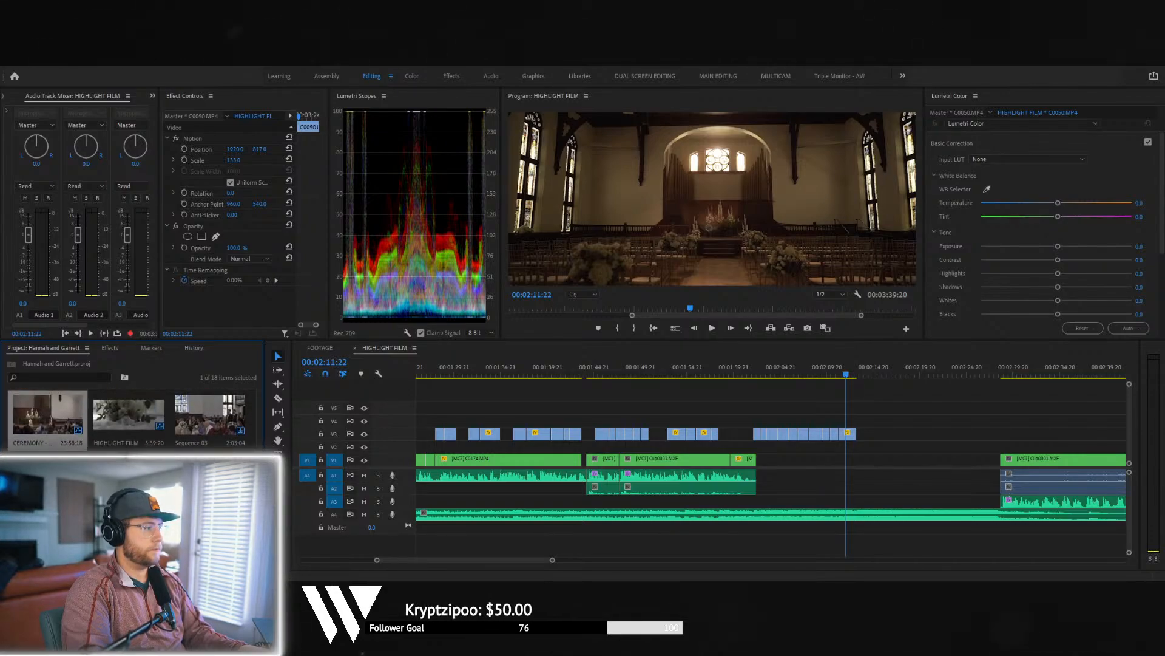
{"action": "double_click", "coordinate": [44, 449]}
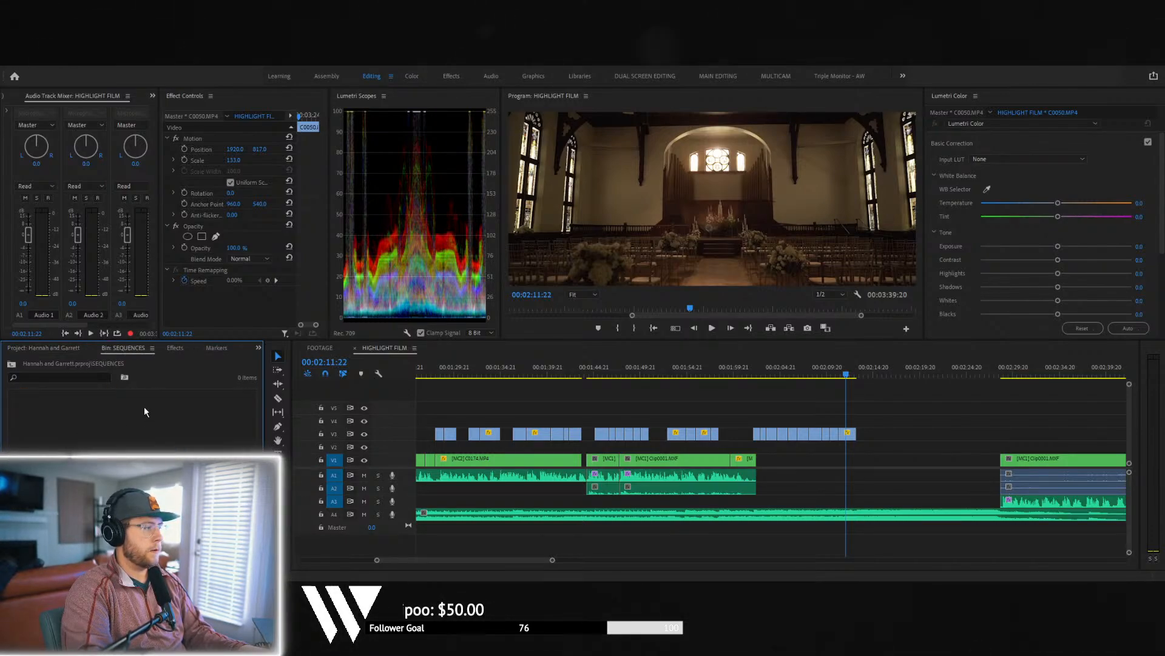
{"action": "left_click", "coordinate": [52, 348]}
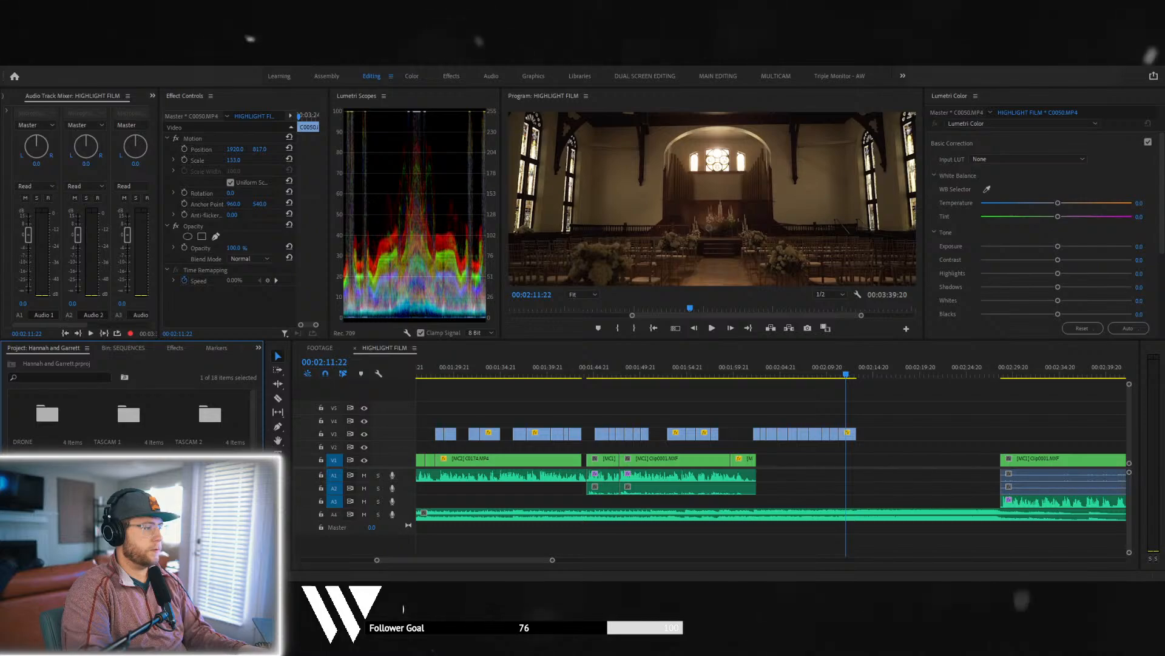
- Search the project for "ceremony" and open the CEREMONY - NESTED sequence from the filtered items
{"action": "left_click", "coordinate": [73, 377]}
{"action": "type", "text": "c"}
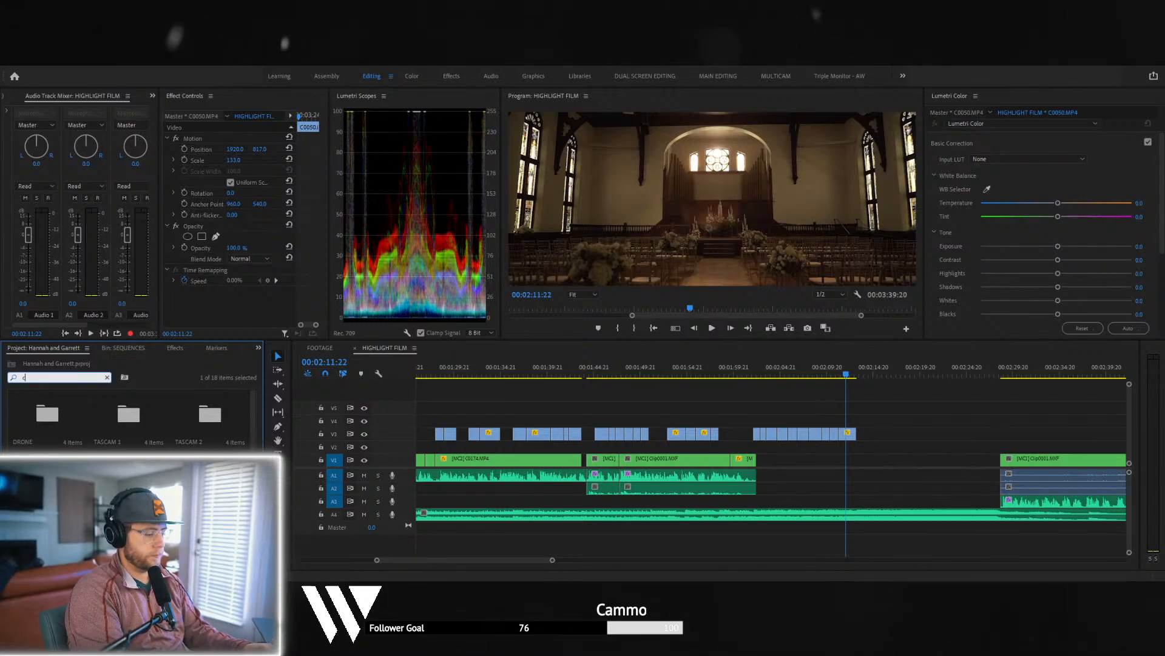
{"action": "type", "text": "eremony"}
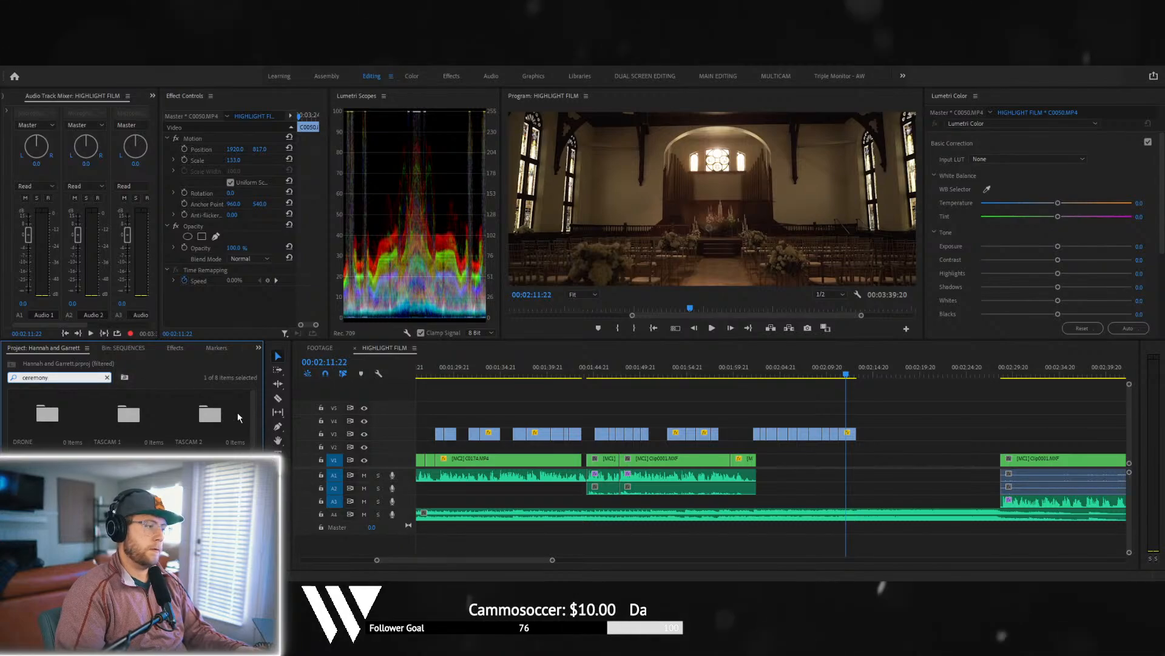
{"action": "scroll", "coordinate": [252, 414], "scroll_direction": "down", "scroll_amount": 1}
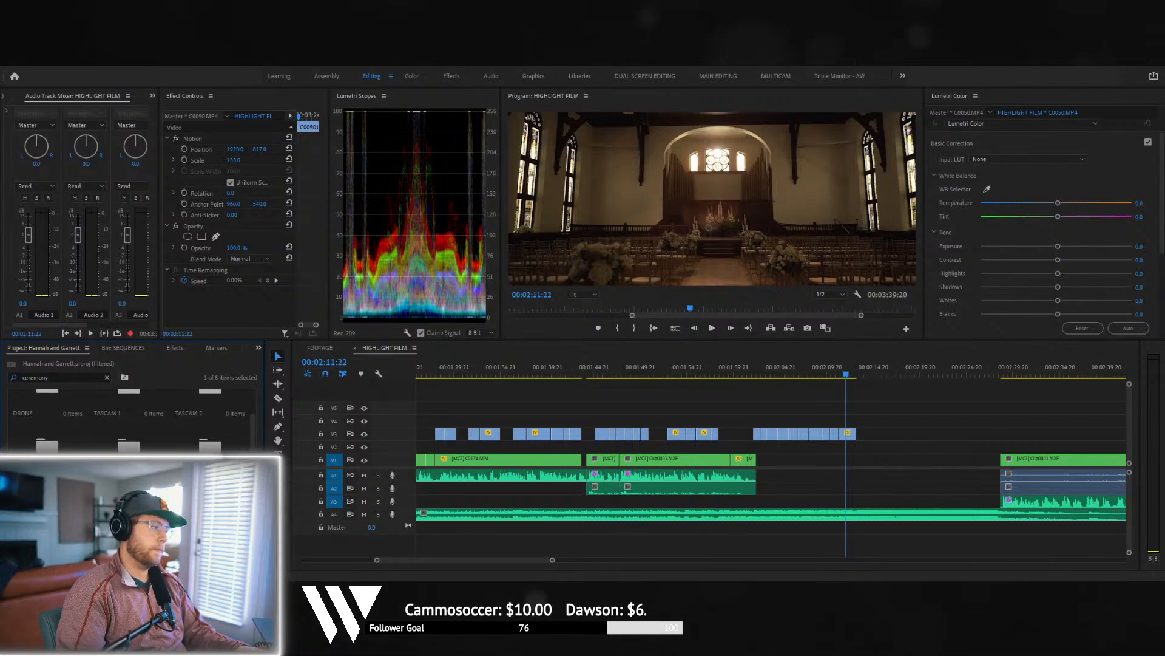
{"action": "scroll", "coordinate": [129, 419], "scroll_direction": "up", "scroll_amount": 1}
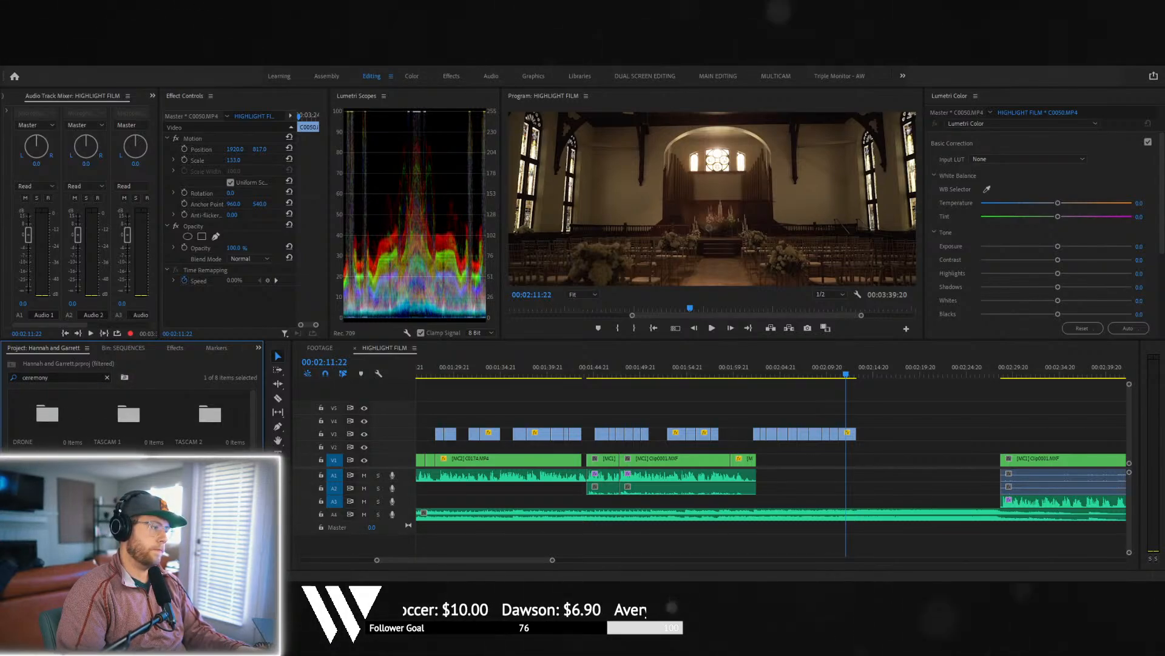
{"action": "double_click", "coordinate": [128, 486]}
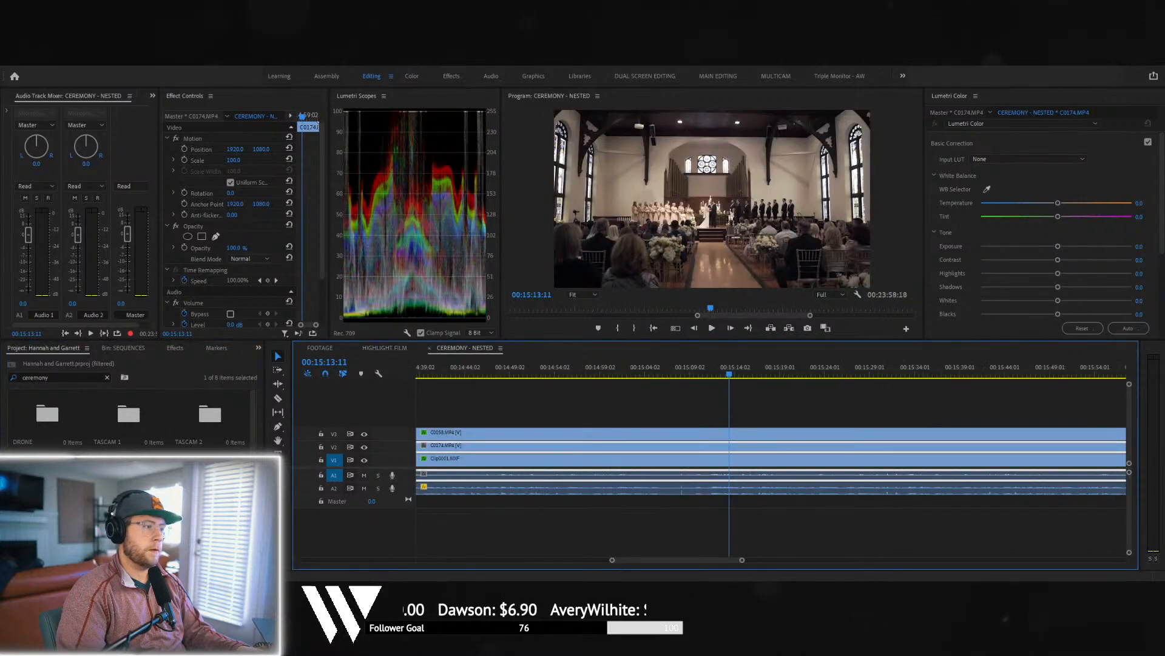
- View the timeline of the CEREMONY - NESTED sequence, close it, and clear the project search
{"action": "left_click_drag", "start_coordinate": [742, 560], "coordinate": [1106, 540]}
{"action": "left_click", "coordinate": [376, 351]}
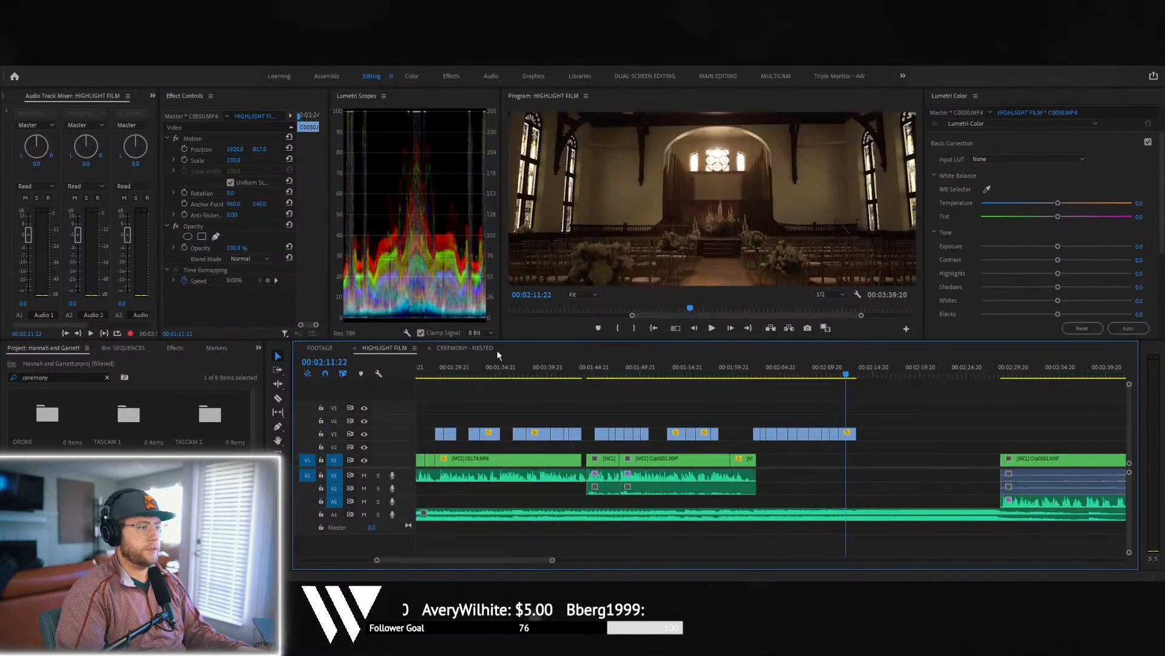
{"action": "left_click", "coordinate": [434, 349]}
{"action": "left_click", "coordinate": [430, 348]}
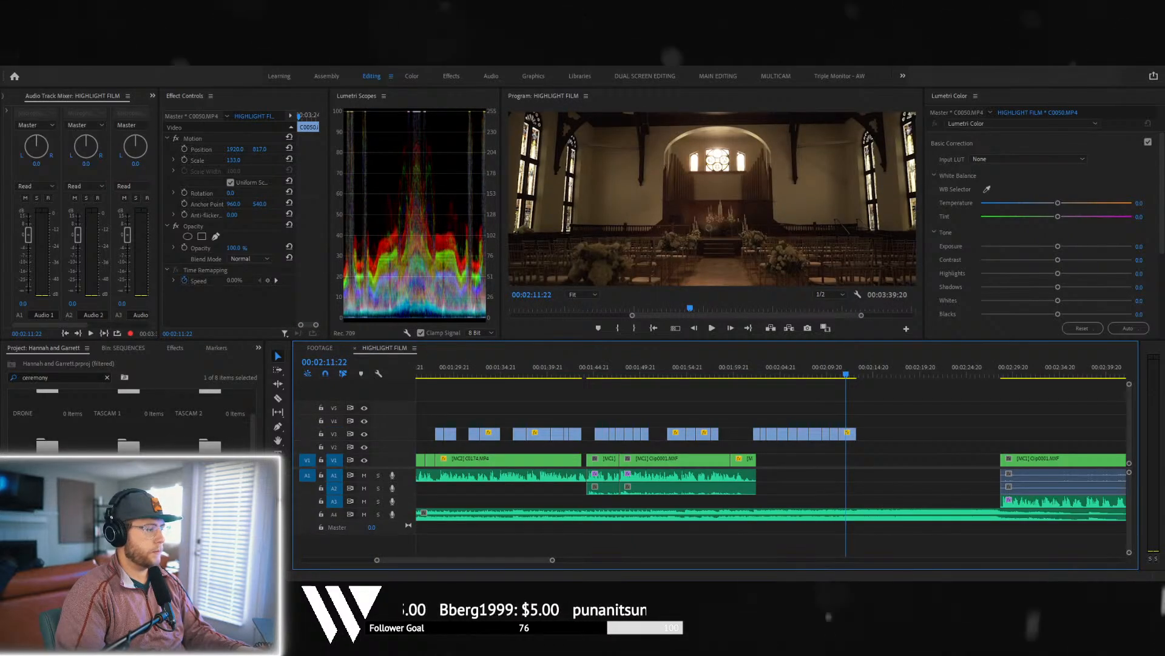
{"action": "scroll", "coordinate": [36, 429], "scroll_direction": "up", "scroll_amount": 1}
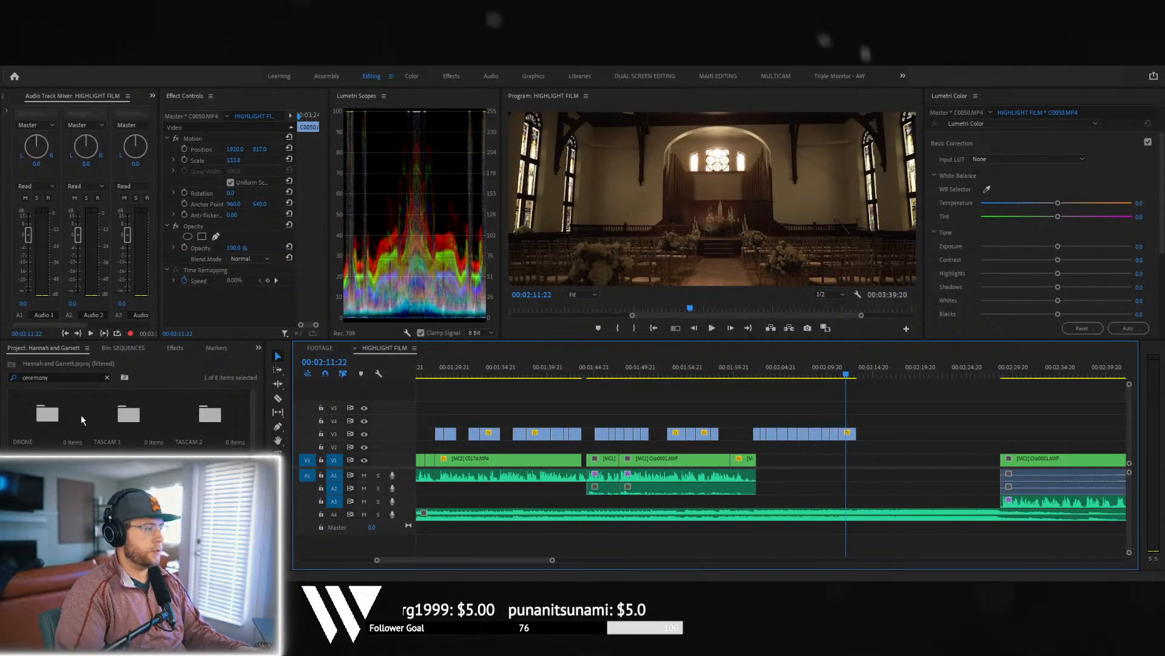
{"action": "left_click", "coordinate": [107, 376]}
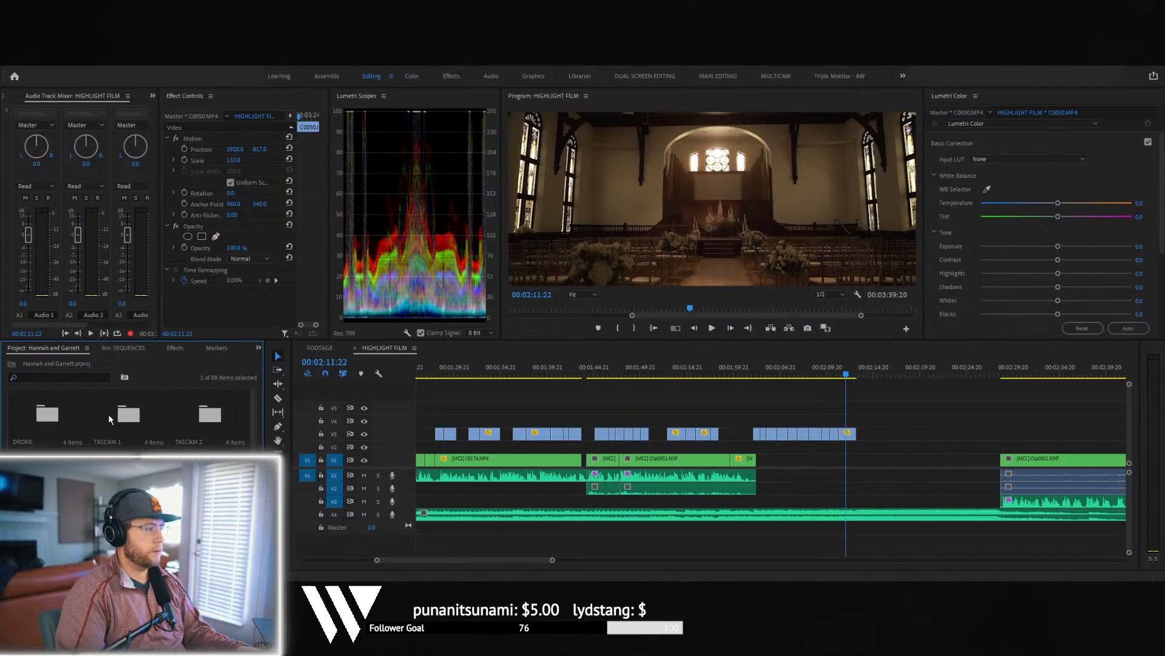
- Search the project for "sequence", create a search bin from that search, and browse the sequences in it
{"action": "left_click", "coordinate": [85, 377]}
{"action": "type", "text": "ser"}
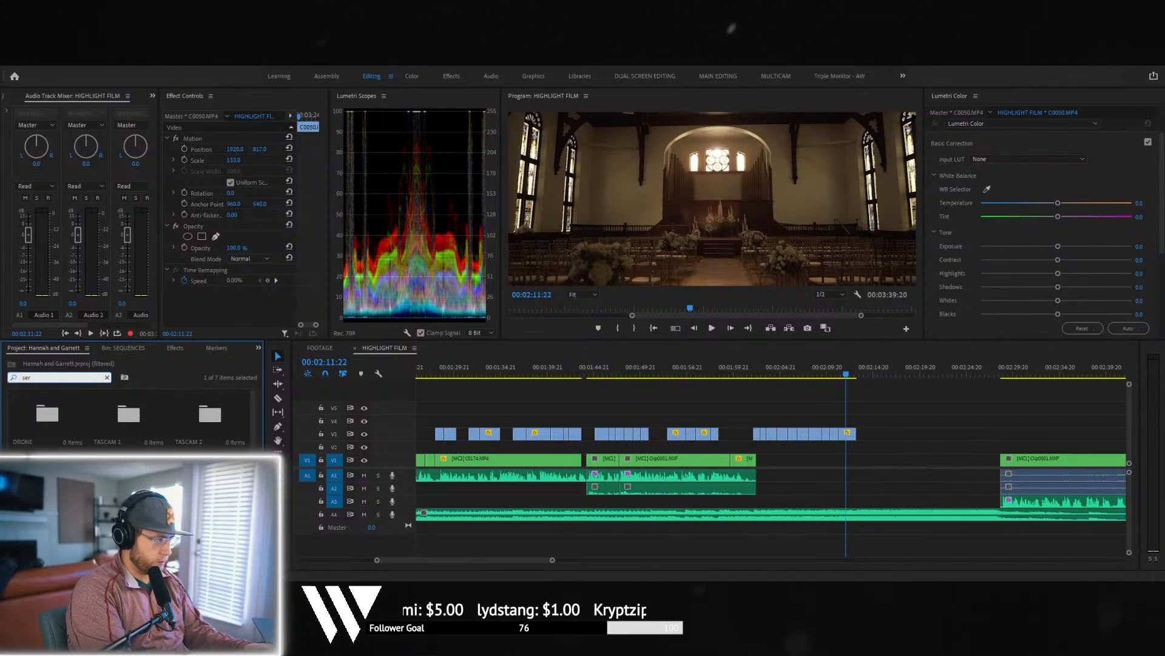
{"action": "key", "text": "BackSpace"}
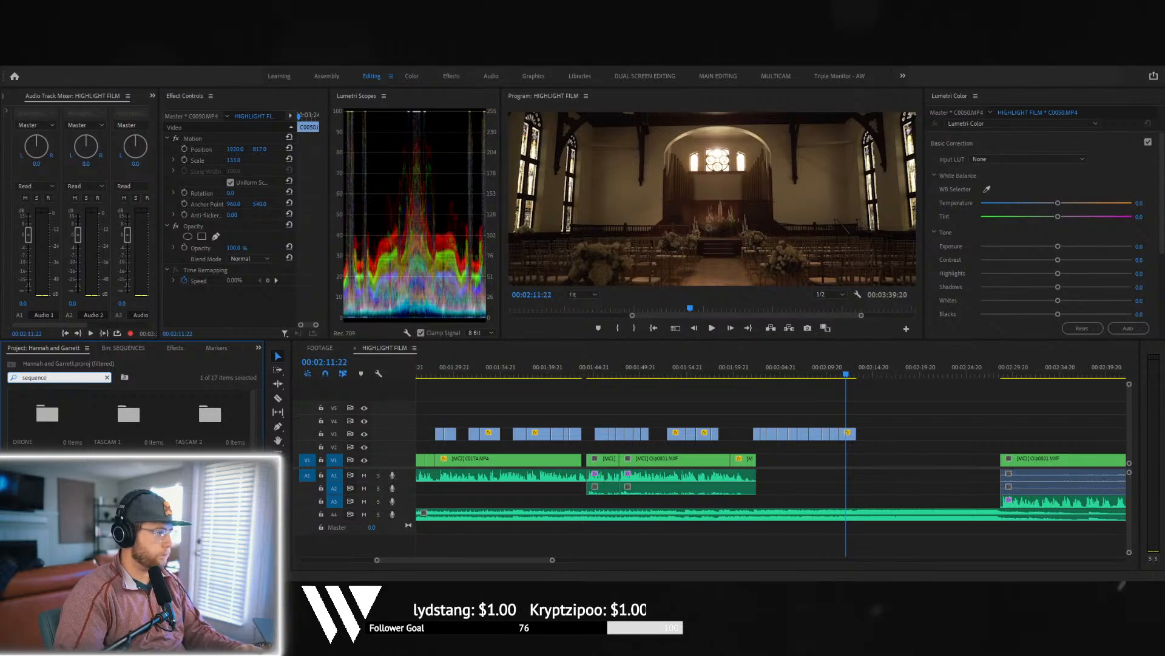
{"action": "left_click", "coordinate": [82, 392]}
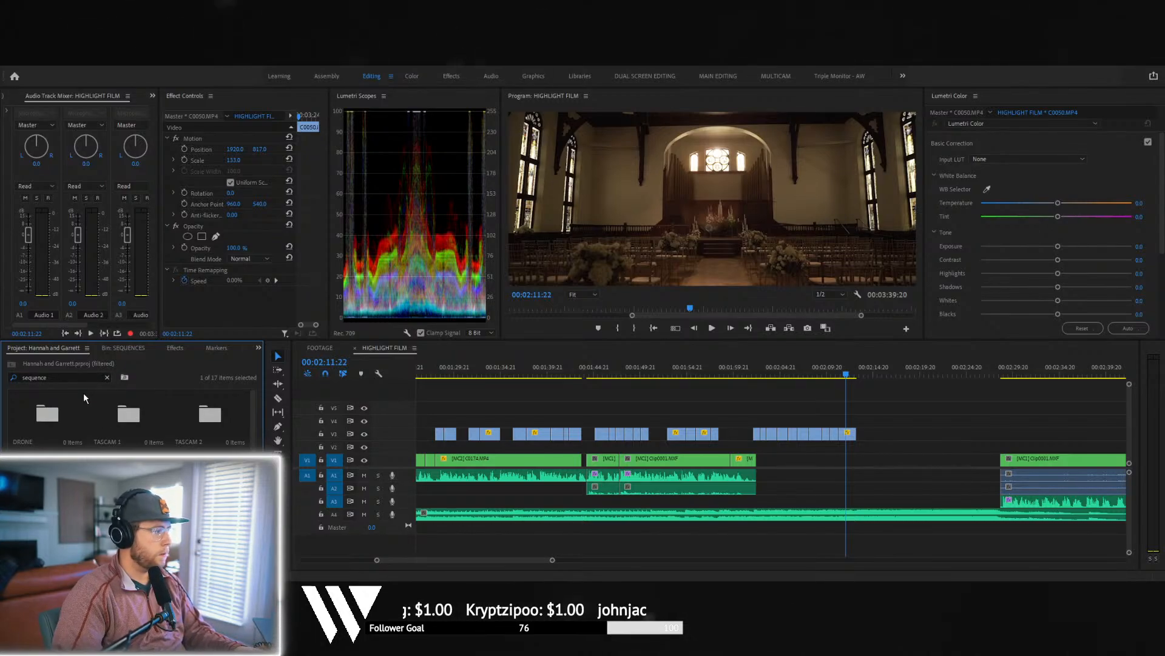
{"action": "left_click", "coordinate": [124, 376]}
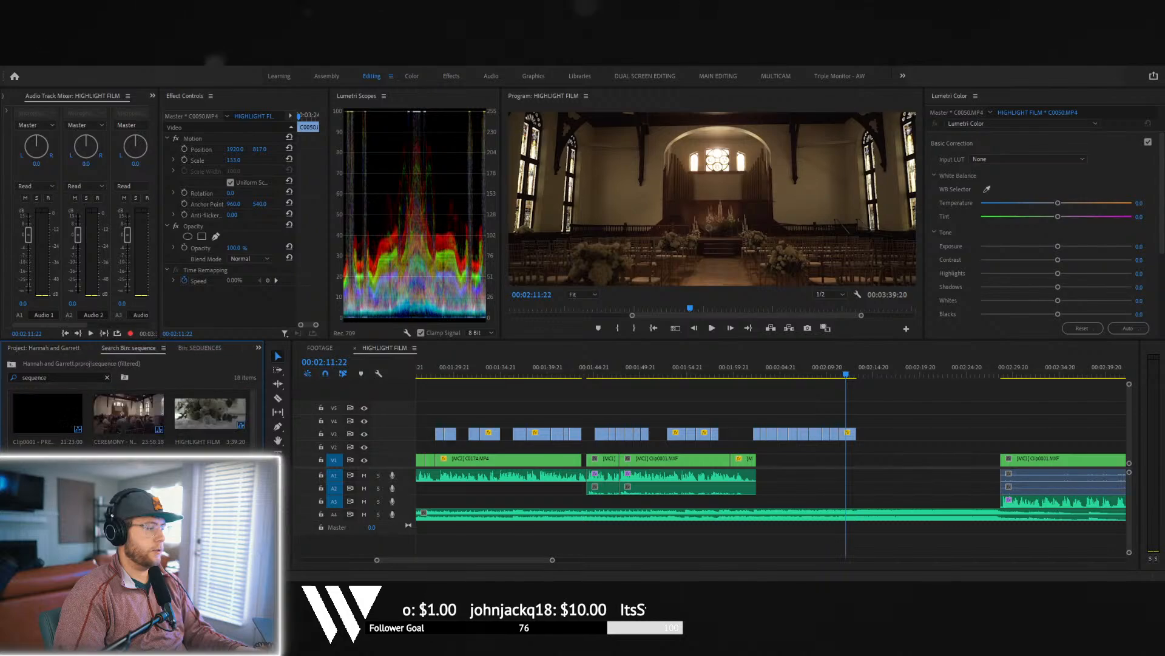
{"action": "scroll", "coordinate": [259, 445], "scroll_direction": "down", "scroll_amount": 2}
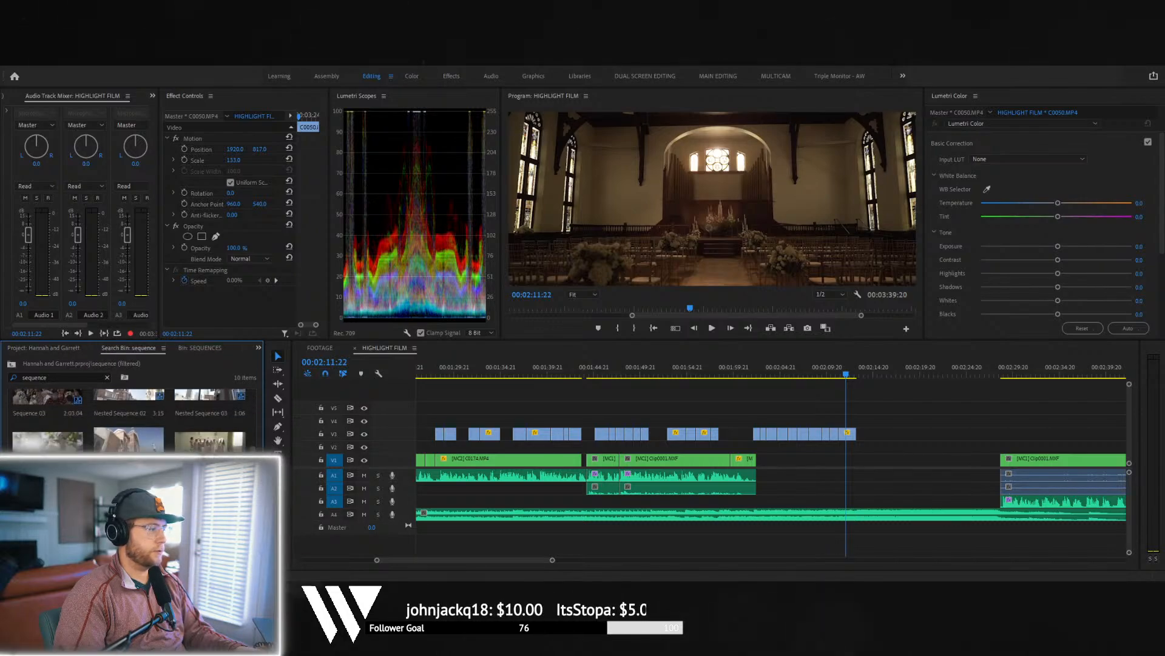
{"action": "scroll", "coordinate": [129, 419], "scroll_direction": "up", "scroll_amount": 2}
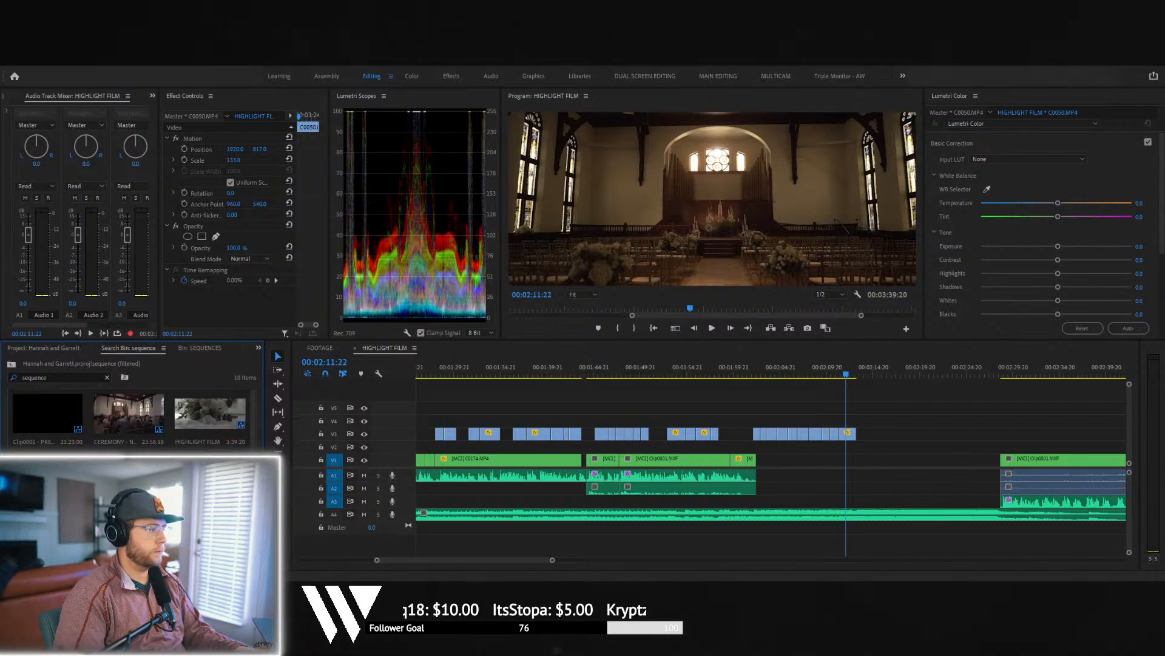
- Open Sequence 03, copy all its clips, and paste them onto the topmost video track of HIGHLIGHT FILM
{"action": "double_click", "coordinate": [129, 413]}
{"action": "left_click_drag", "start_coordinate": [582, 444], "coordinate": [408, 474]}
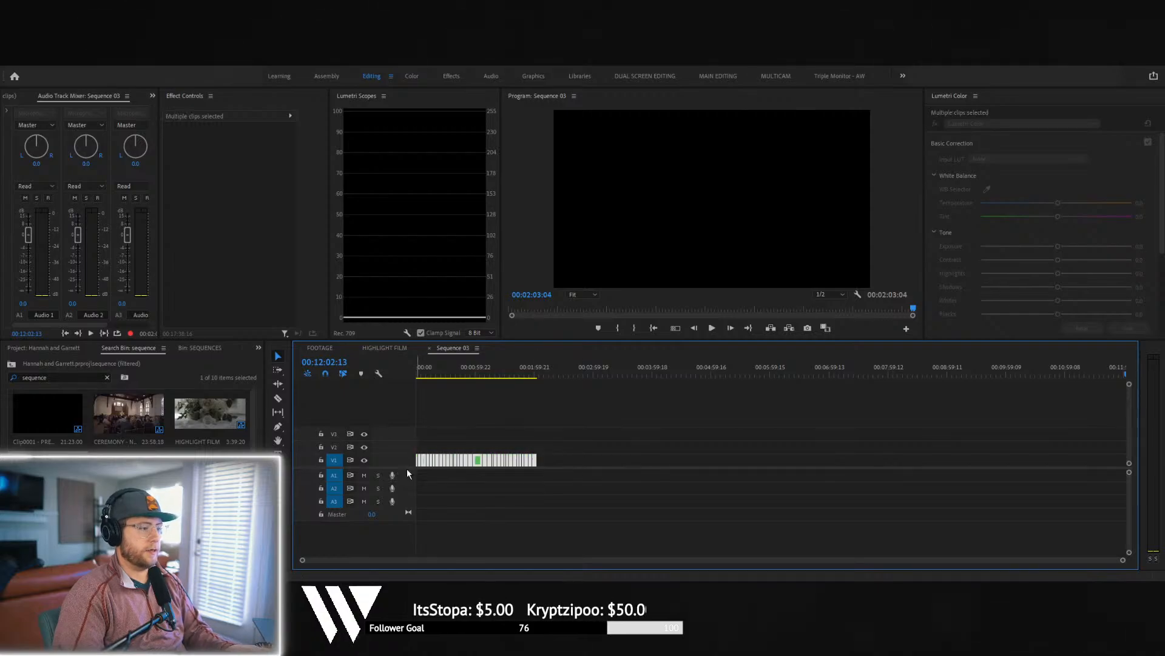
{"action": "left_click", "coordinate": [389, 348]}
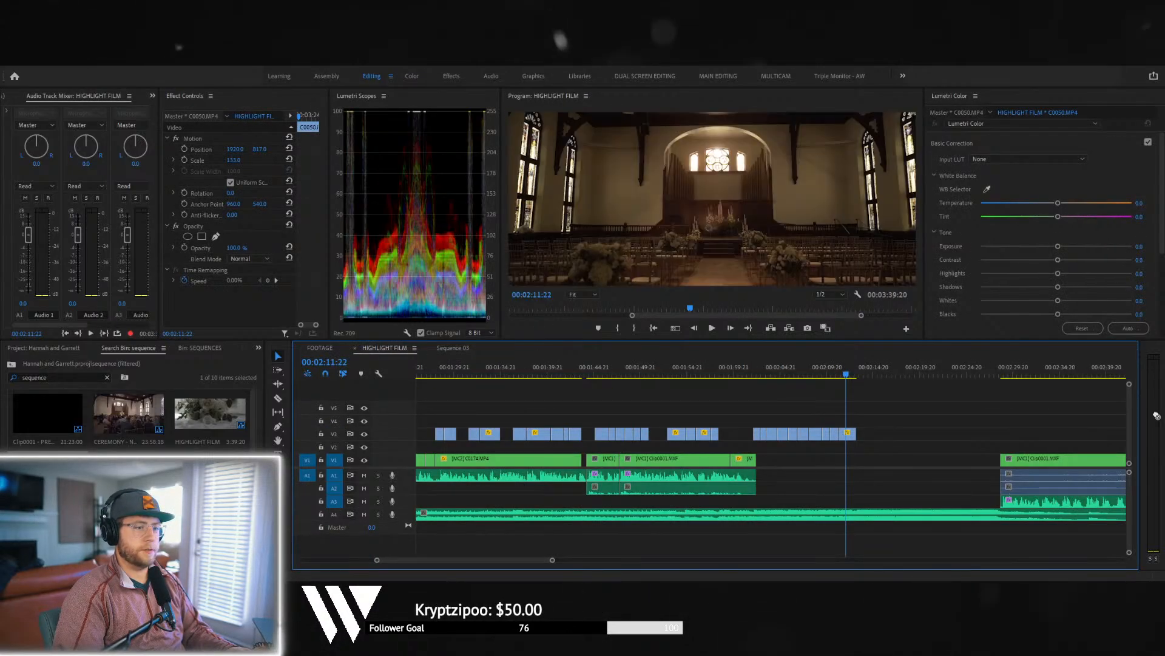
{"action": "left_click_drag", "start_coordinate": [1026, 402], "coordinate": [1026, 402]}
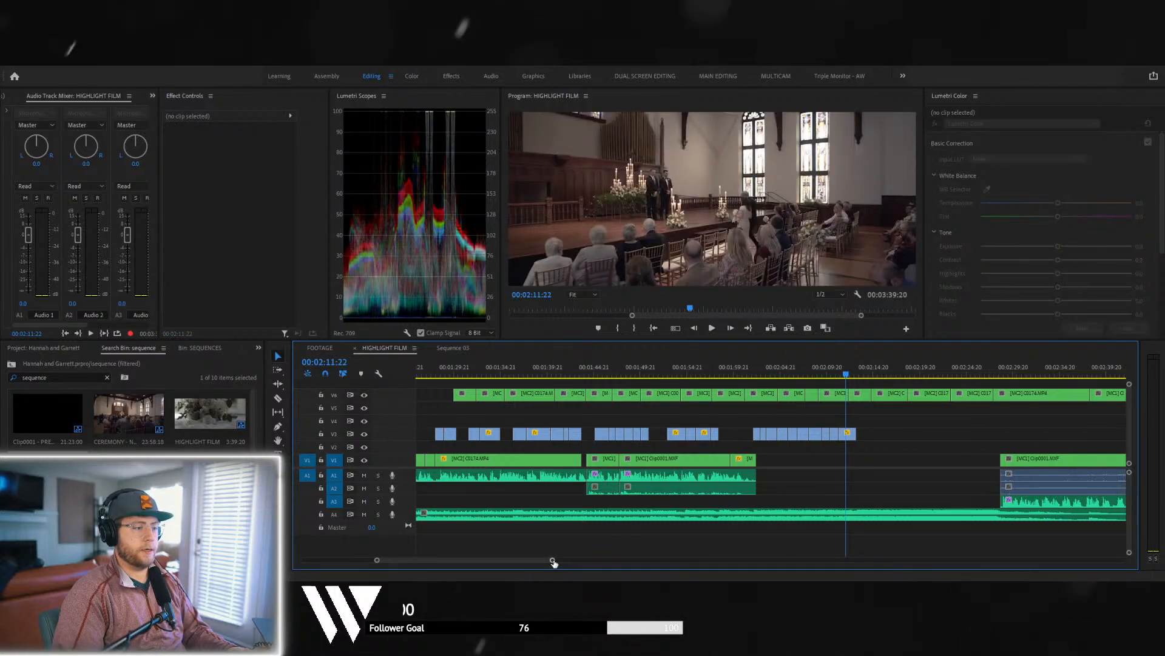
- Select all the pasted ceremony clips in HIGHLIGHT FILM, widen the project area, and show the SEQUENCES bin
{"action": "left_click_drag", "start_coordinate": [554, 559], "coordinate": [706, 565]}
{"action": "left_click_drag", "start_coordinate": [622, 395], "coordinate": [939, 398]}
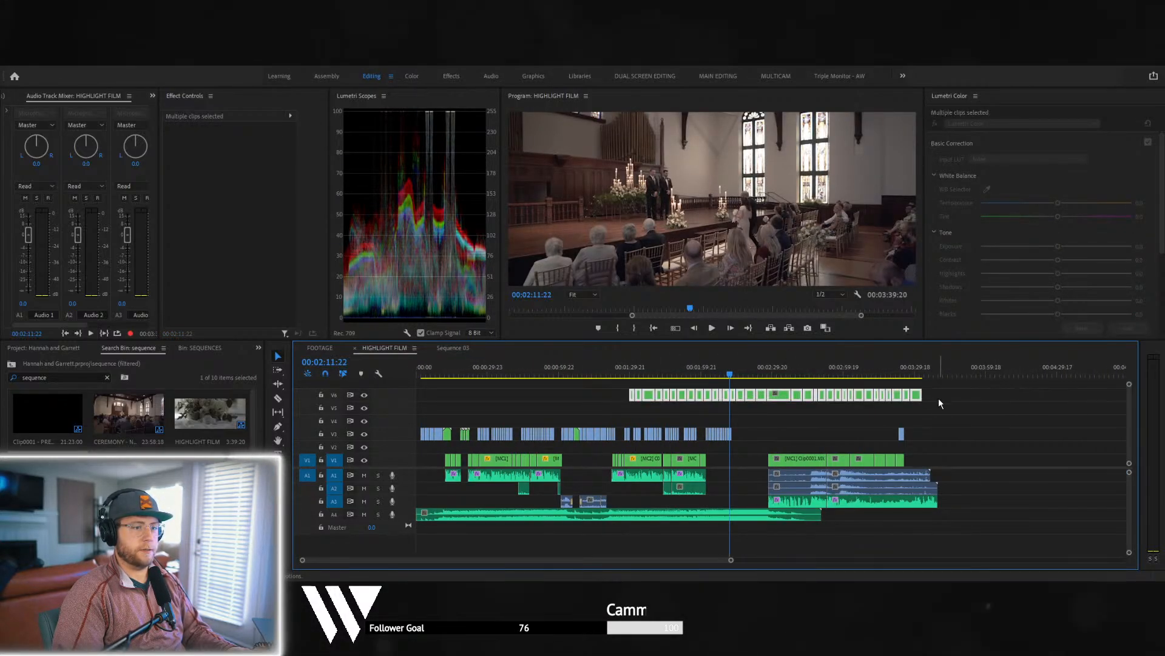
{"action": "scroll", "coordinate": [708, 556], "scroll_direction": "up", "scroll_amount": 3}
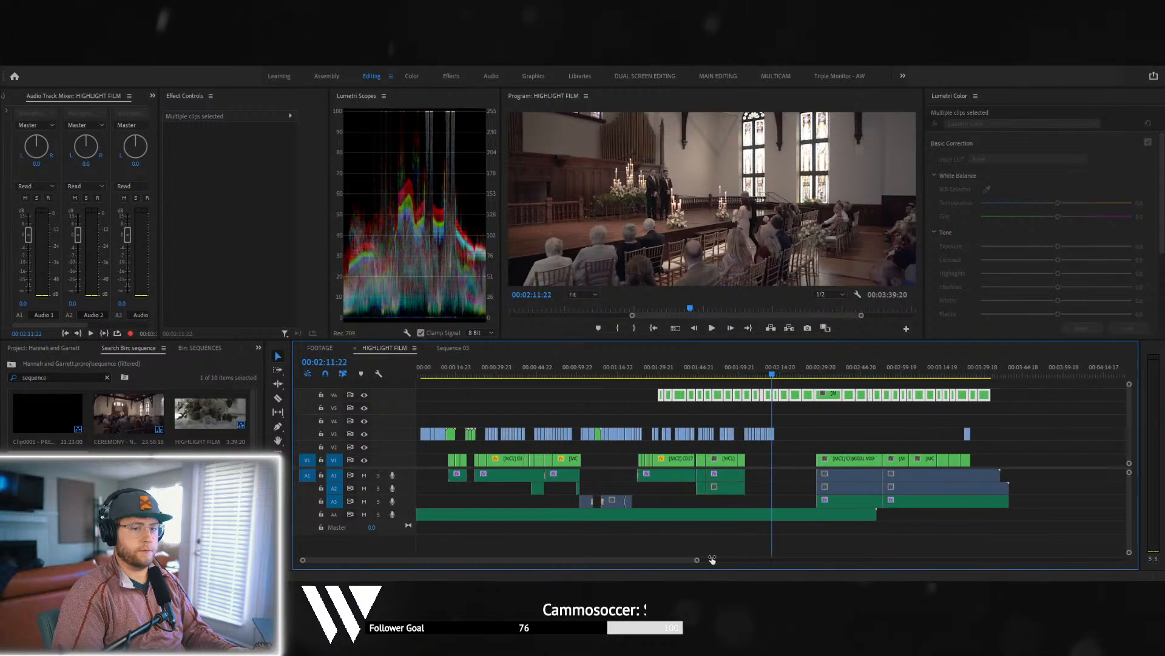
{"action": "left_click_drag", "start_coordinate": [649, 536], "coordinate": [668, 539]}
{"action": "scroll", "coordinate": [718, 499], "scroll_direction": "down", "scroll_amount": 3}
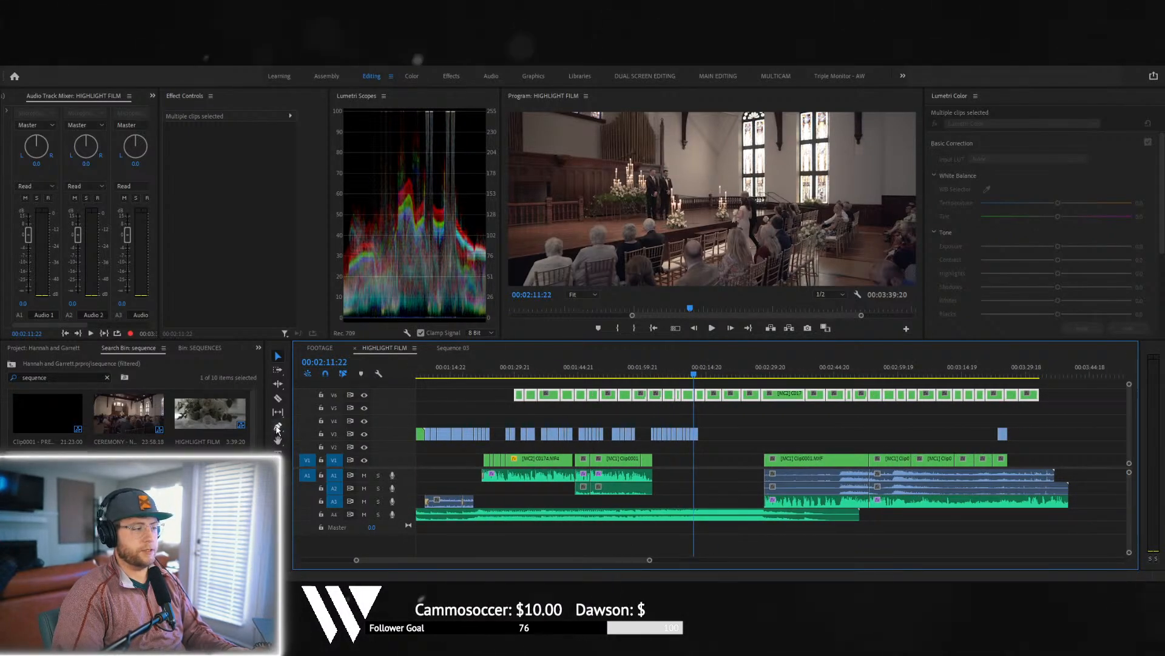
{"action": "left_click_drag", "start_coordinate": [265, 421], "coordinate": [303, 560]}
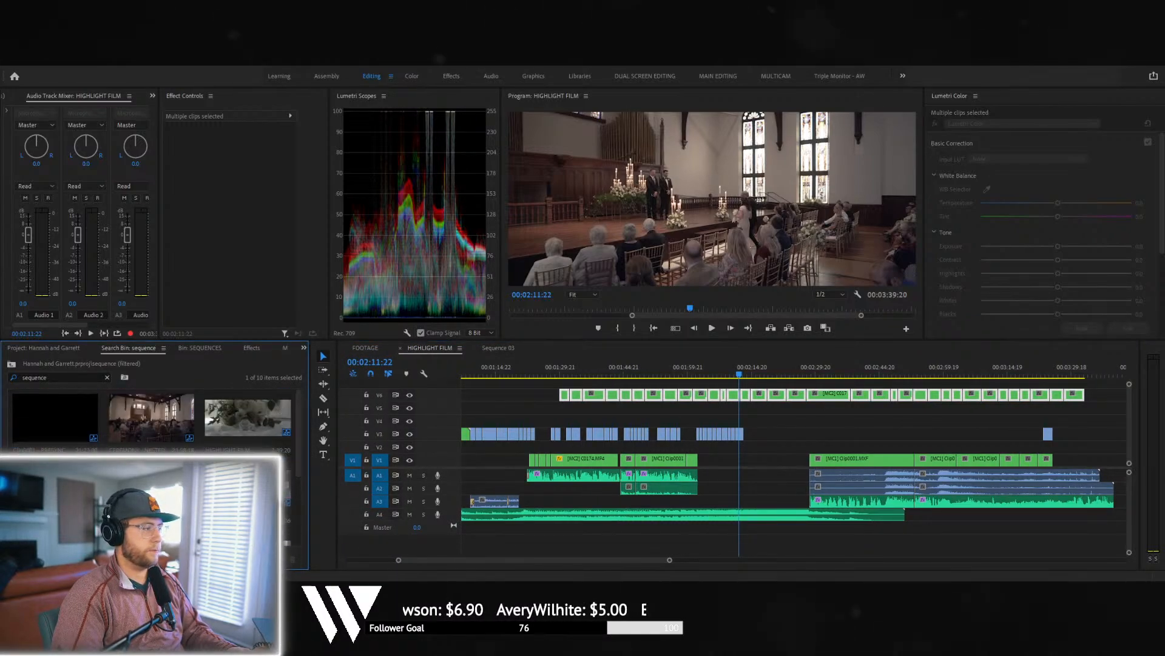
{"action": "left_click", "coordinate": [166, 348]}
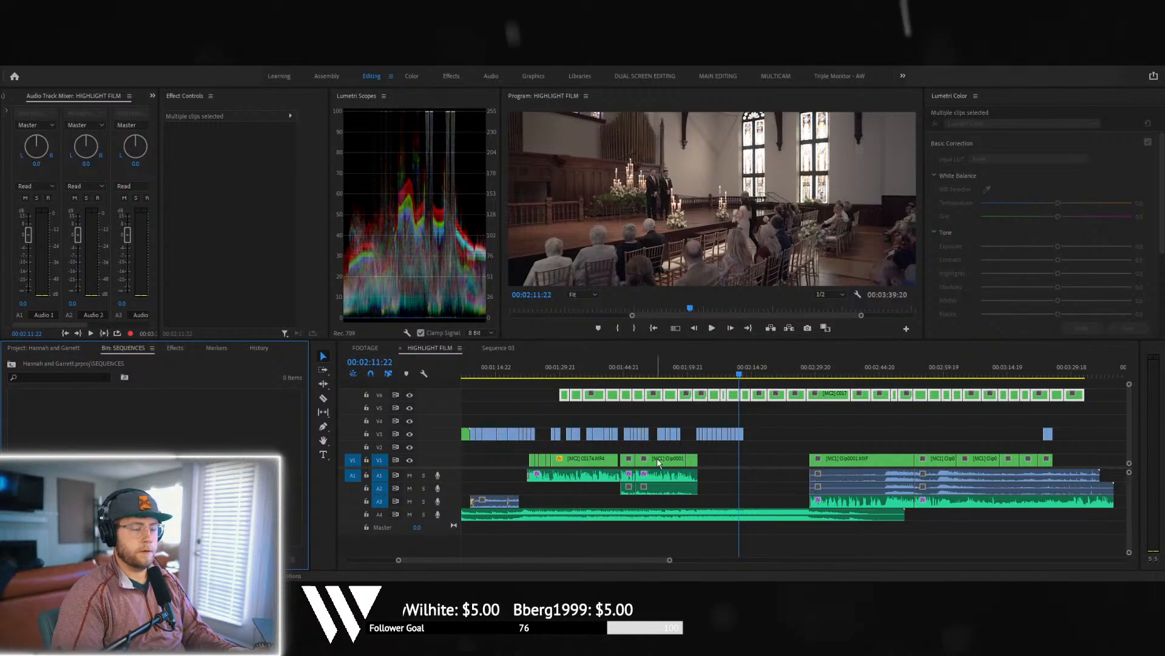
- Move the selected ceremony clips along the topmost track so they start right where the church establishing shot ends
{"action": "scroll", "coordinate": [676, 533], "scroll_direction": "down", "scroll_amount": 3}
{"action": "left_click_drag", "start_coordinate": [471, 397], "coordinate": [653, 402]}
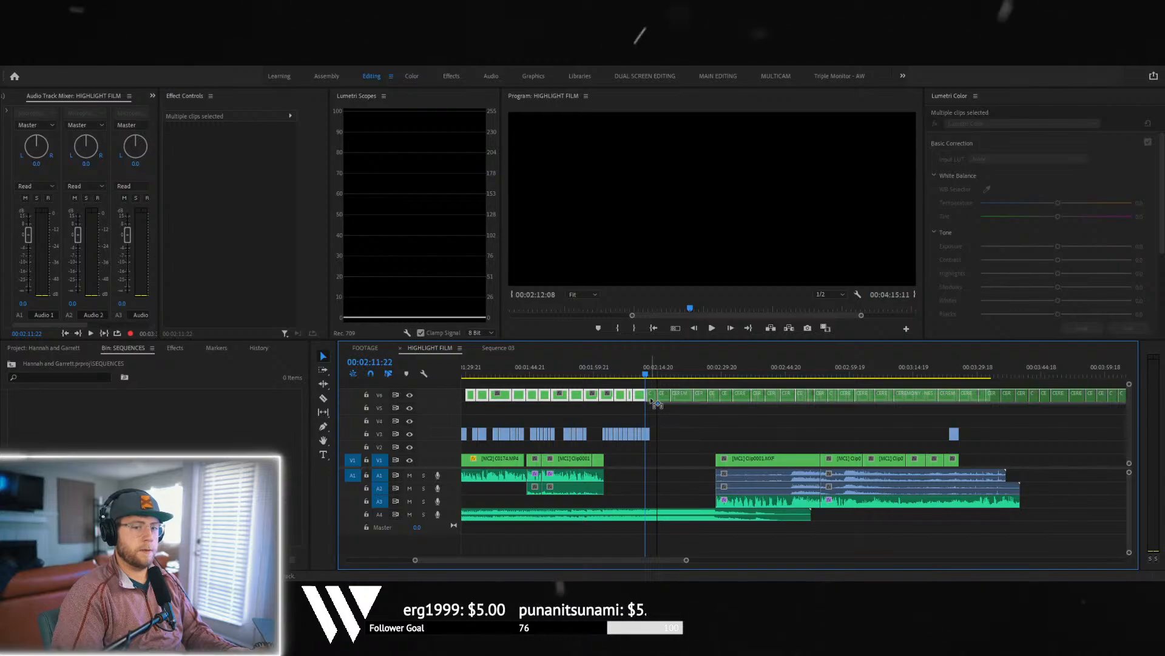
{"action": "left_click_drag", "start_coordinate": [683, 559], "coordinate": [624, 560]}
{"action": "left_click", "coordinate": [498, 348]}
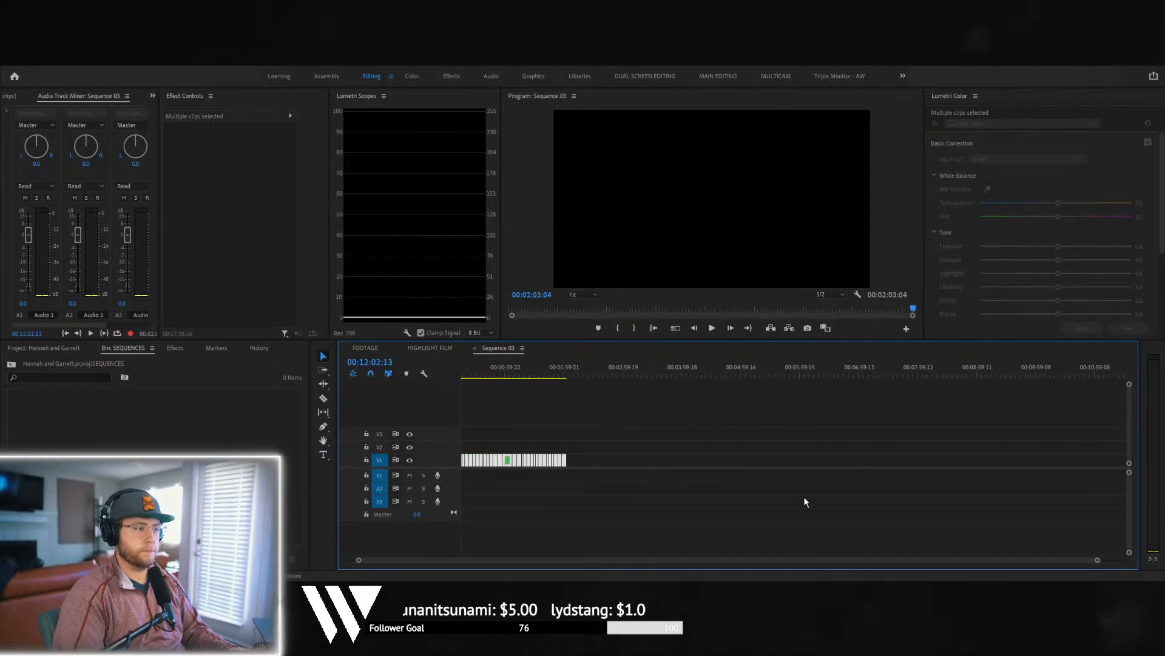
{"action": "left_click", "coordinate": [437, 347]}
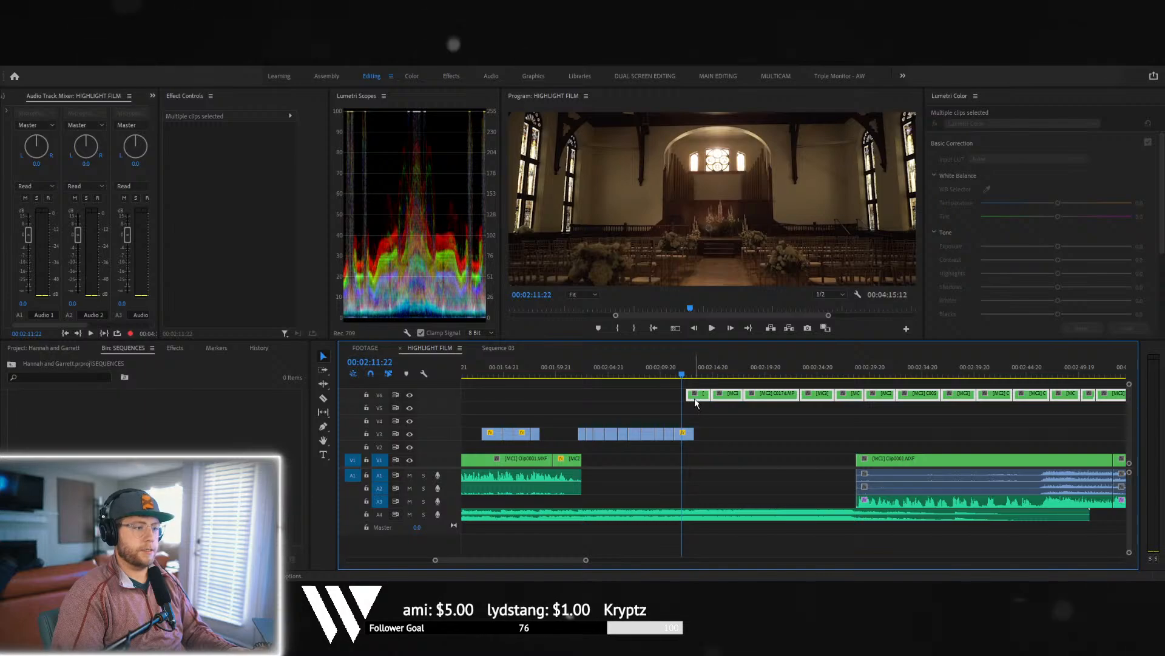
{"action": "left_click_drag", "start_coordinate": [695, 402], "coordinate": [706, 399]}
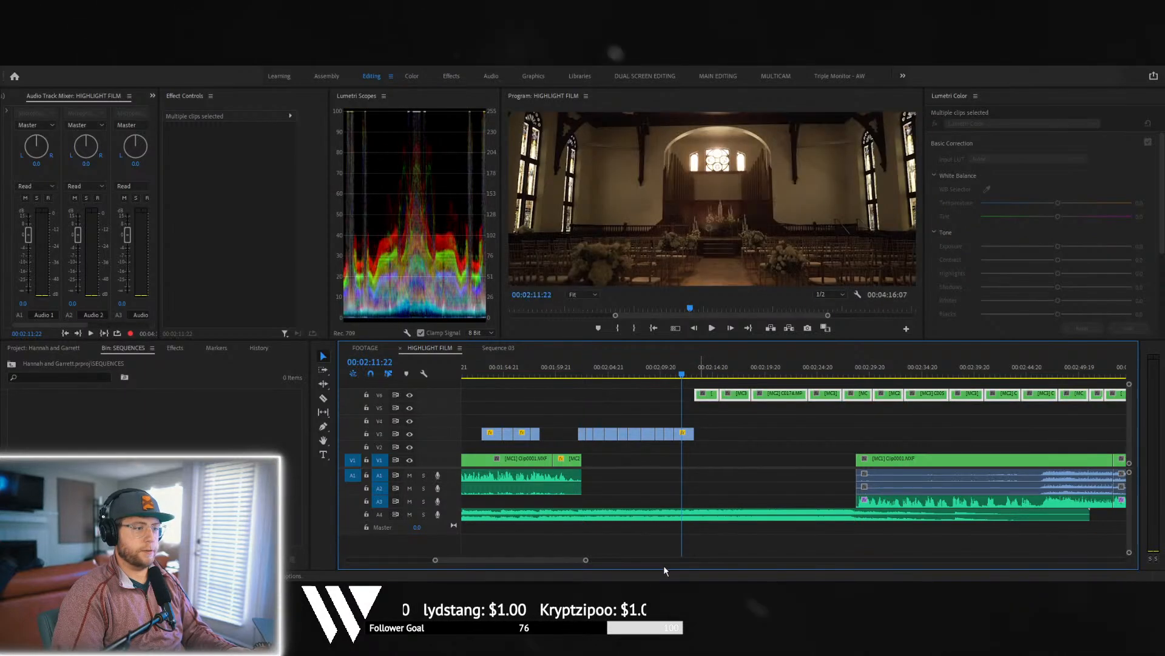
- Play and scrub the first moved ceremony clips up to 00:02:17:03 to find a usable moment
{"action": "left_click_drag", "start_coordinate": [586, 561], "coordinate": [551, 562]}
{"action": "scroll", "coordinate": [654, 508], "scroll_direction": "down", "scroll_amount": 2}
{"action": "key", "text": "space"}
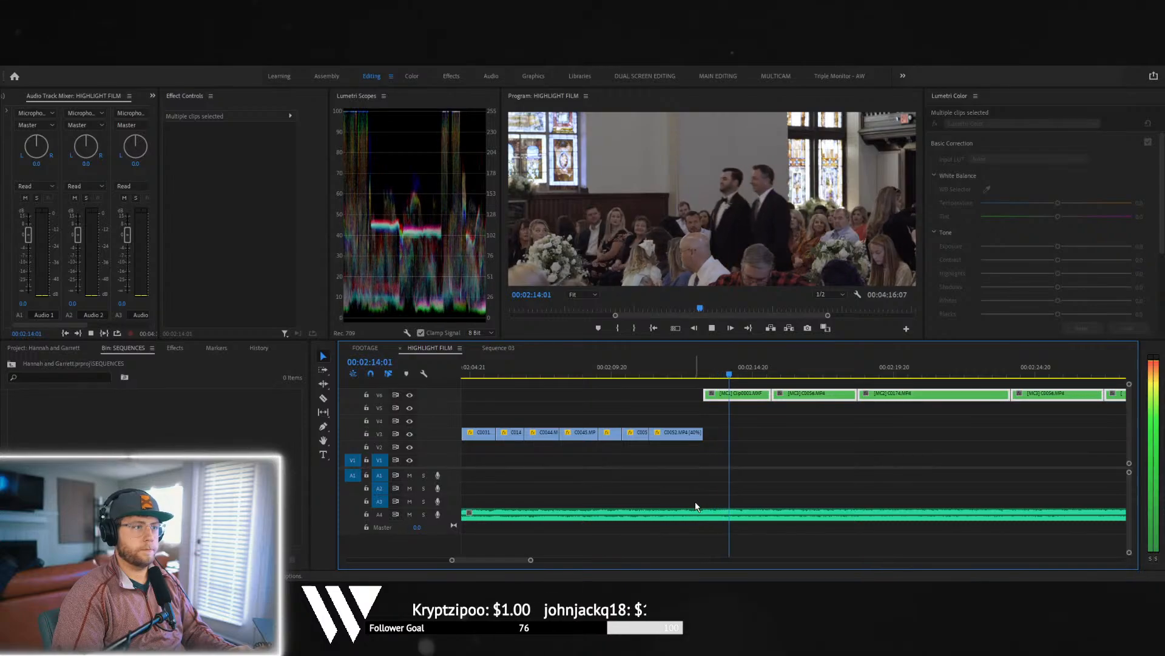
{"action": "key", "text": "space"}
{"action": "left_click_drag", "start_coordinate": [737, 371], "coordinate": [816, 385]}
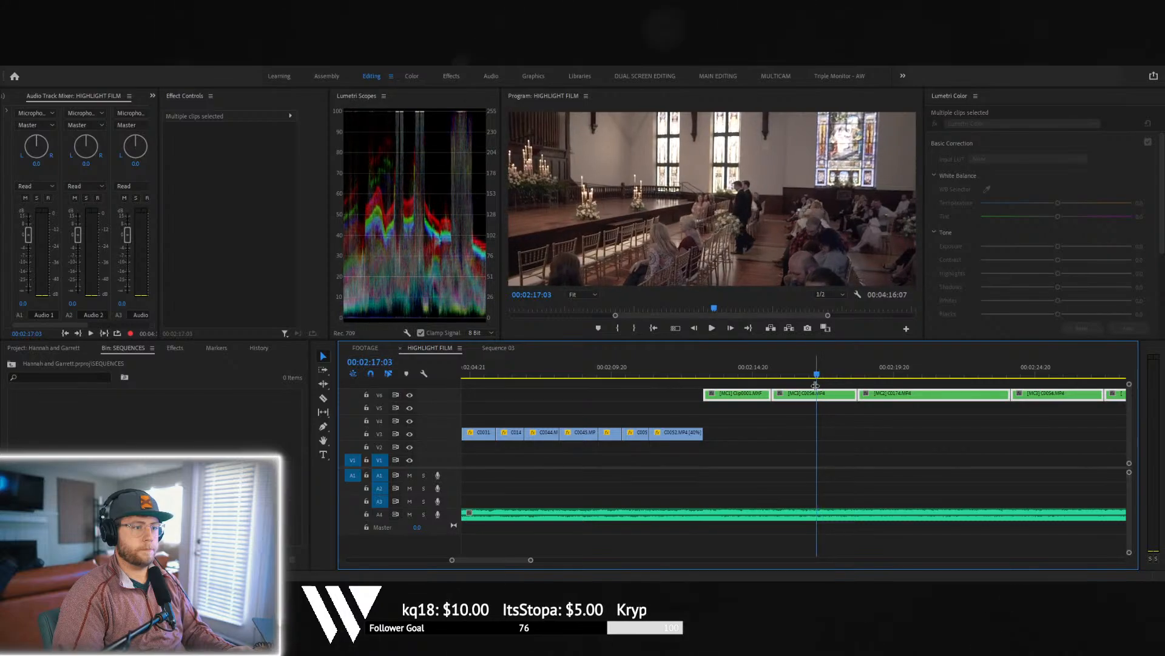
- Split the second ceremony clip at 00:02:17:03, delete everything before the cut, and place the remaining piece directly after the church shot
{"action": "left_click", "coordinate": [820, 395]}
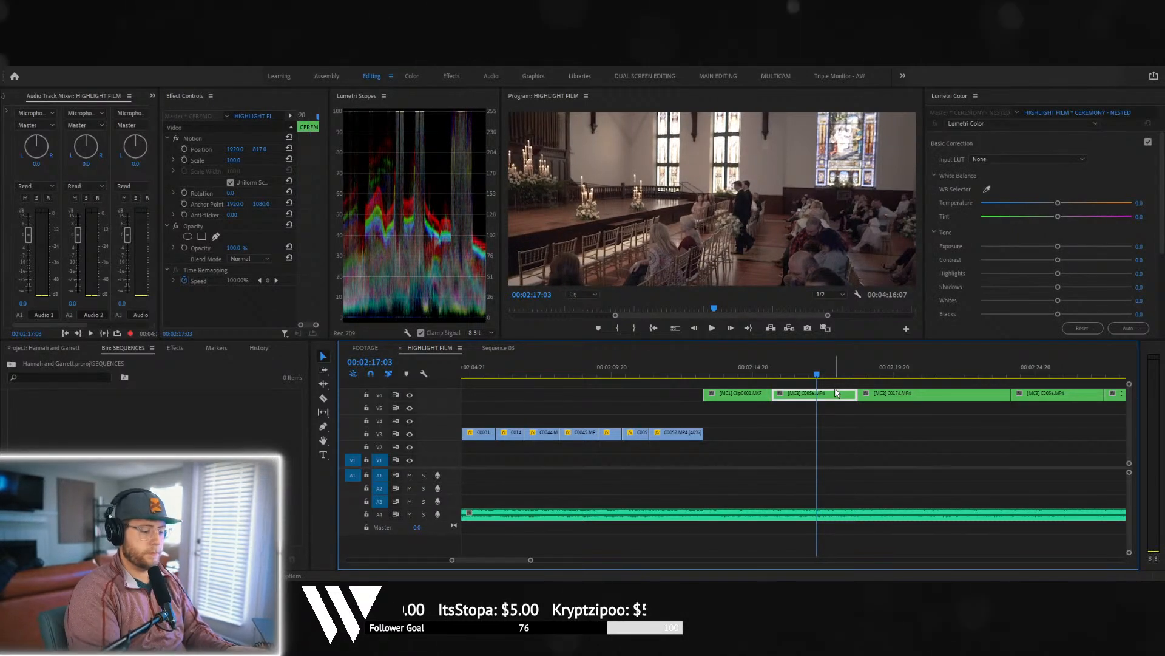
{"action": "key", "text": "ctrl+k"}
{"action": "left_click", "coordinate": [719, 395], "text": "shift"}
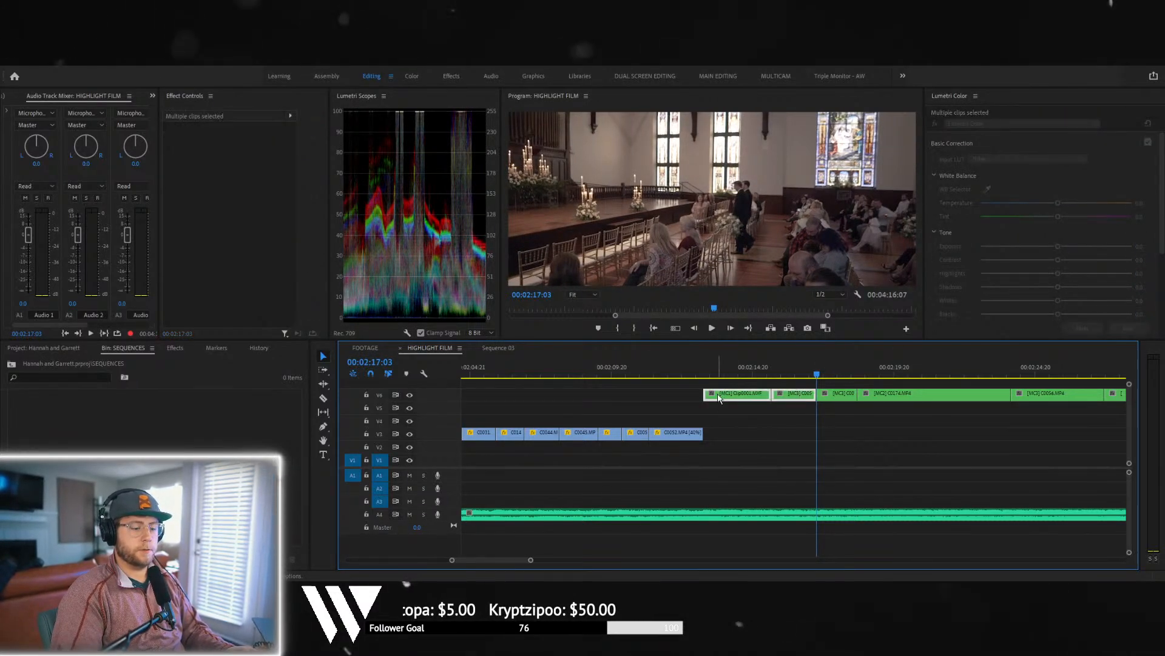
{"action": "left_click_drag", "start_coordinate": [831, 393], "coordinate": [719, 432]}
- Play the transition from the church shot against the music and trim the new ceremony clip to end at 00:02:14:12
{"action": "left_click", "coordinate": [694, 373]}
{"action": "key", "text": "space"}
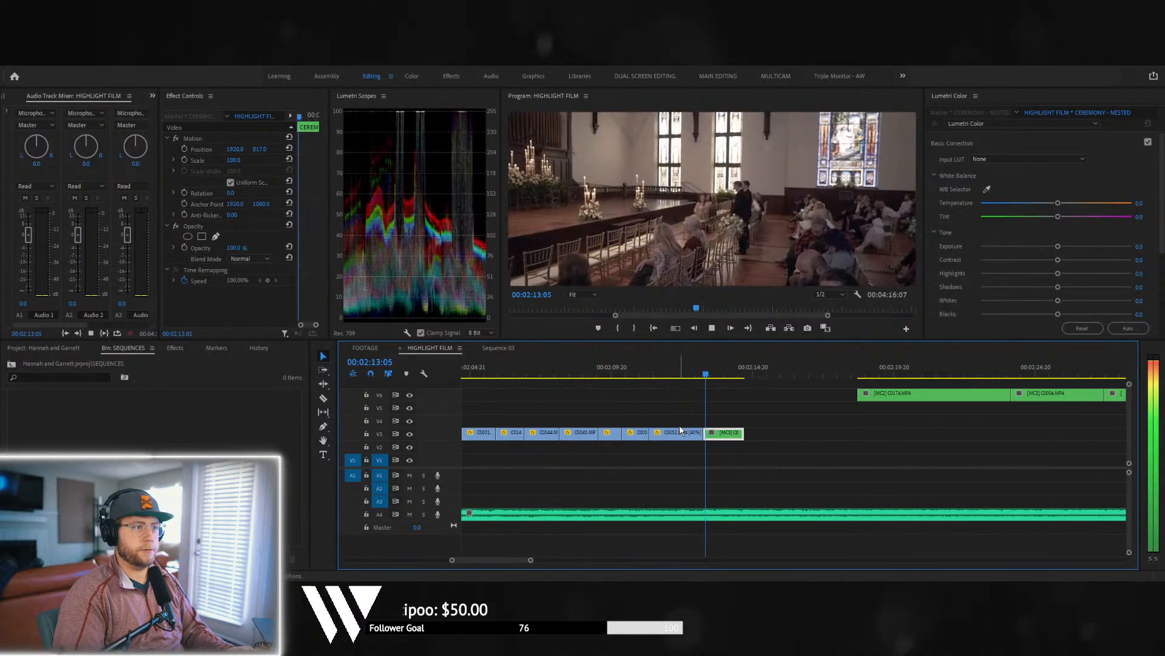
{"action": "key", "text": "space"}
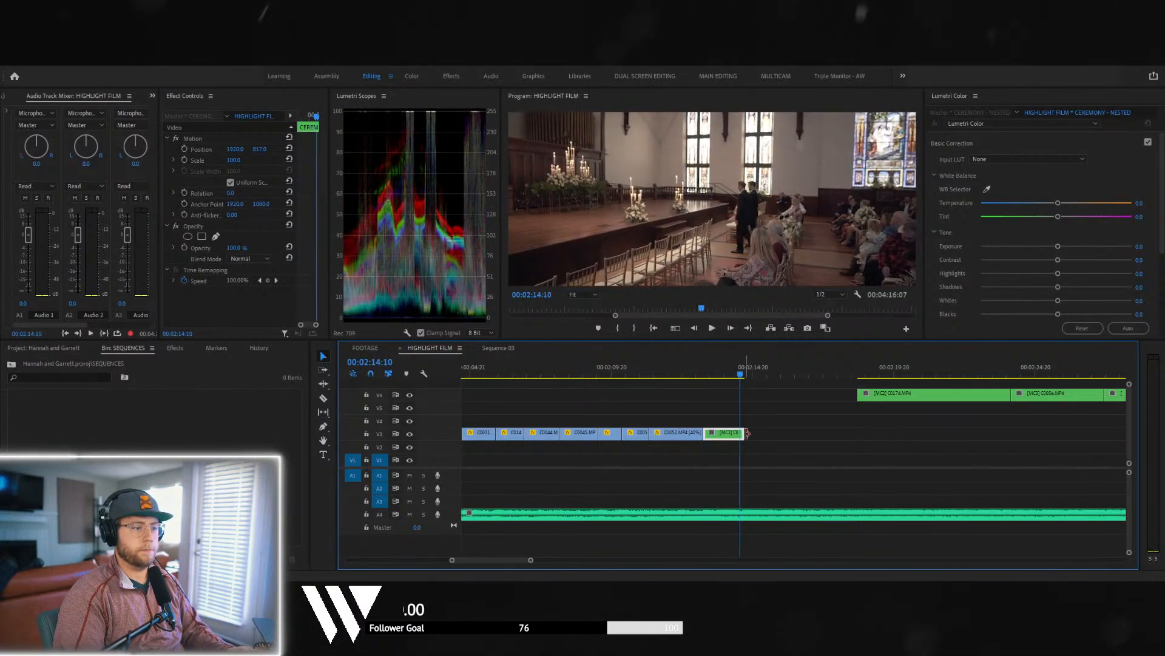
{"action": "left_click", "coordinate": [746, 433]}
{"action": "key", "text": "space"}
{"action": "key", "text": "space"}
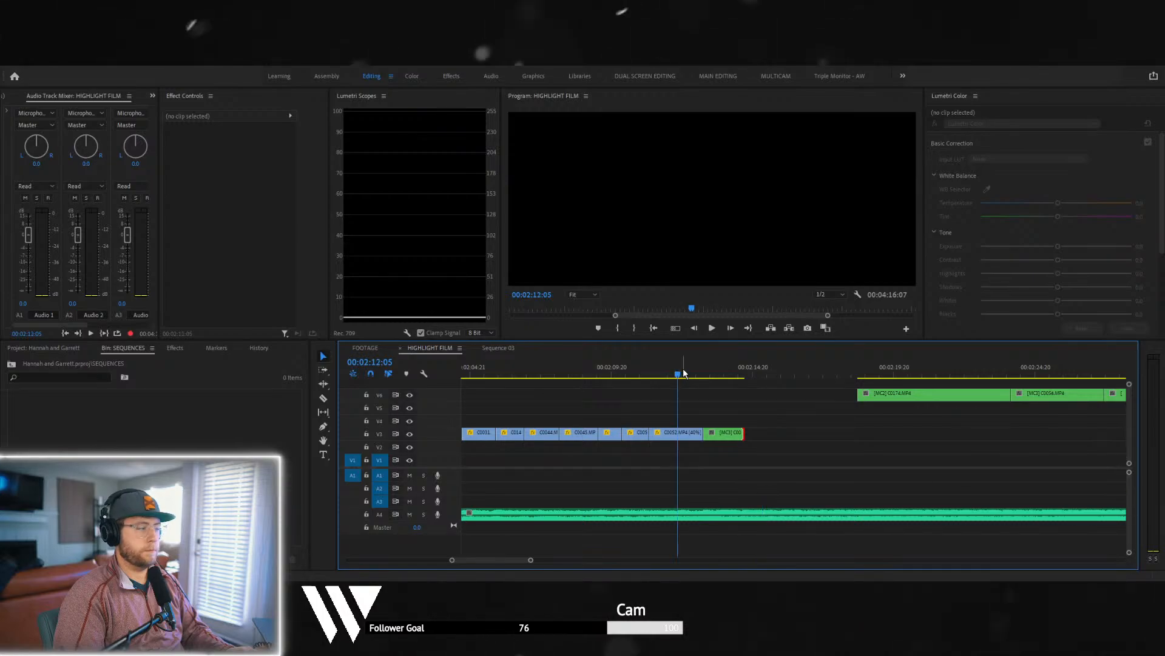
{"action": "key", "text": "space"}
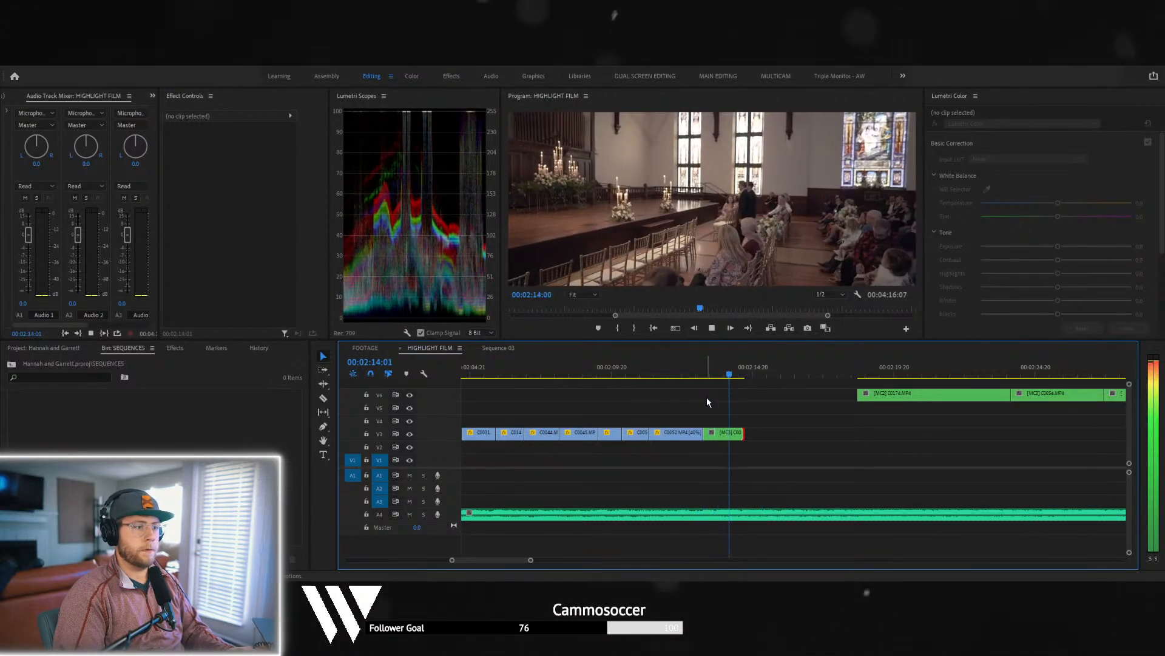
{"action": "key", "text": "space"}
{"action": "left_click", "coordinate": [745, 435]}
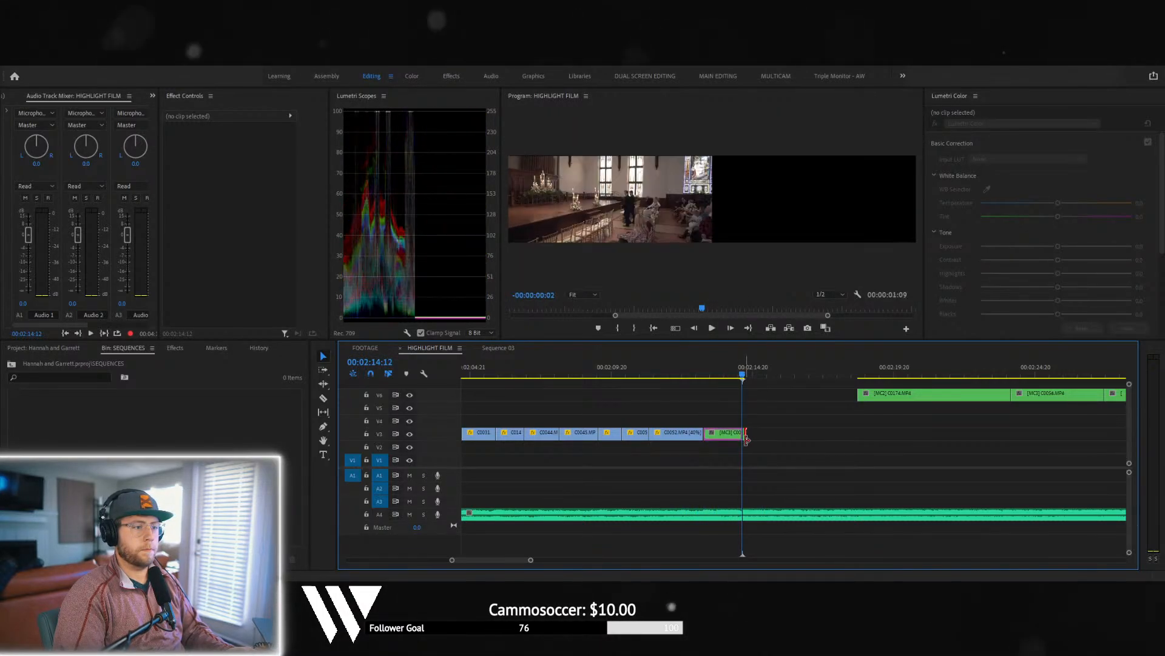
{"action": "left_click_drag", "start_coordinate": [746, 439], "coordinate": [744, 439]}
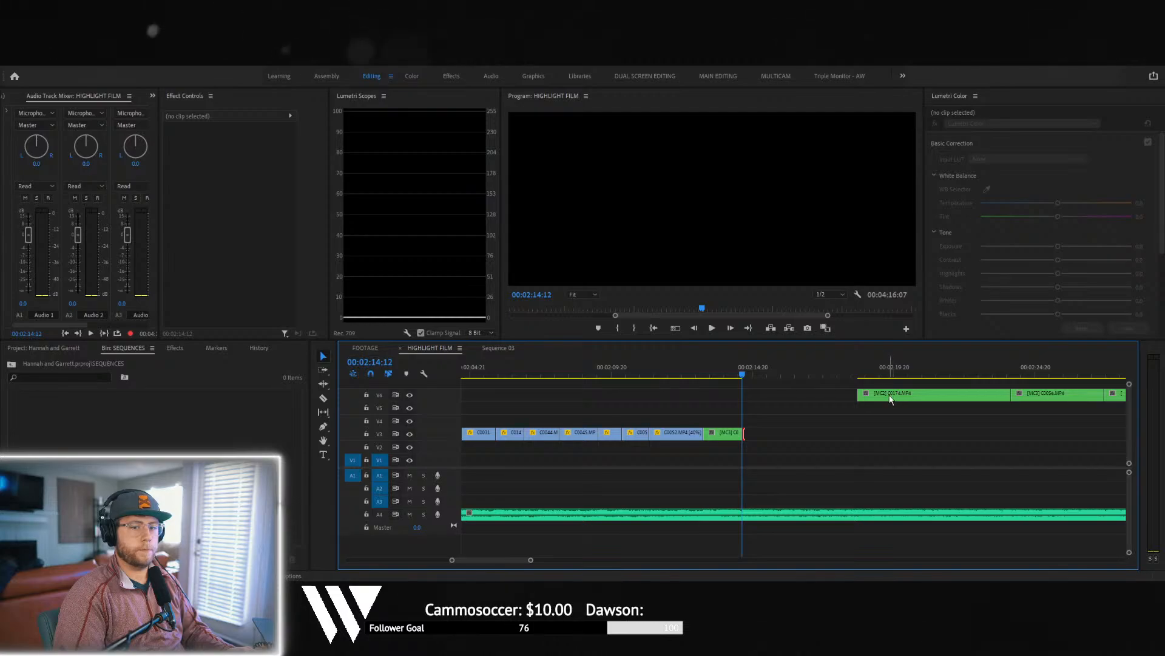
- Try the next ceremony clip, C0174.MP4, directly after the trimmed shot, scrub through it, and delete it
{"action": "scroll", "coordinate": [895, 473], "scroll_direction": "right", "scroll_amount": 2}
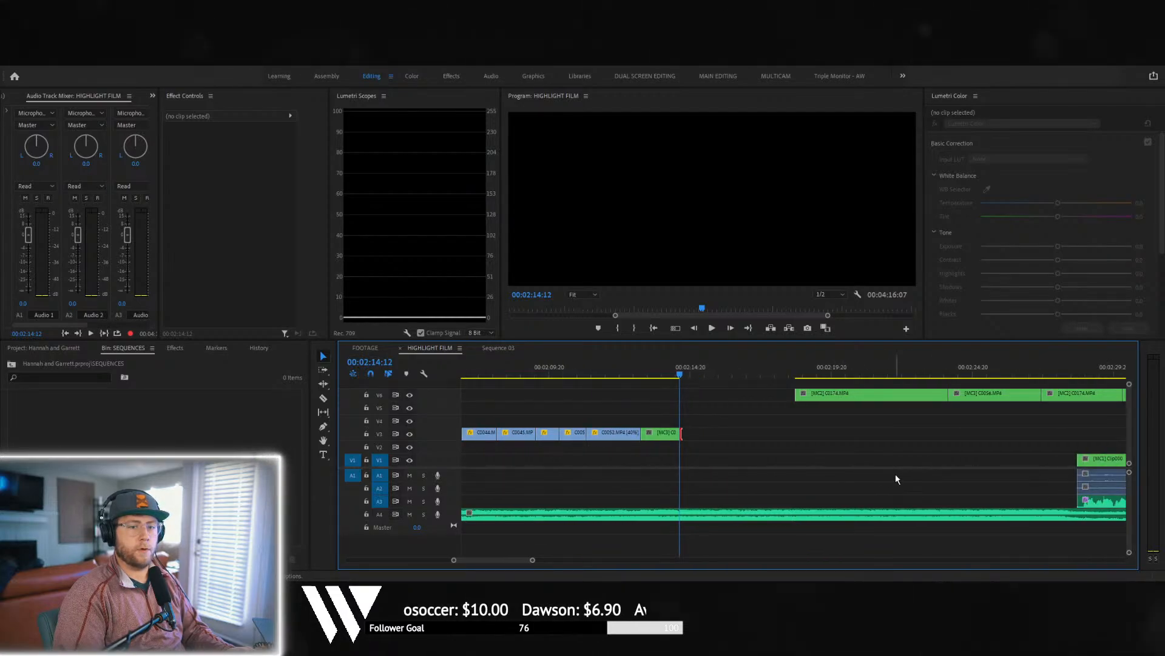
{"action": "left_click_drag", "start_coordinate": [853, 399], "coordinate": [739, 434]}
{"action": "left_click_drag", "start_coordinate": [681, 369], "coordinate": [814, 379]}
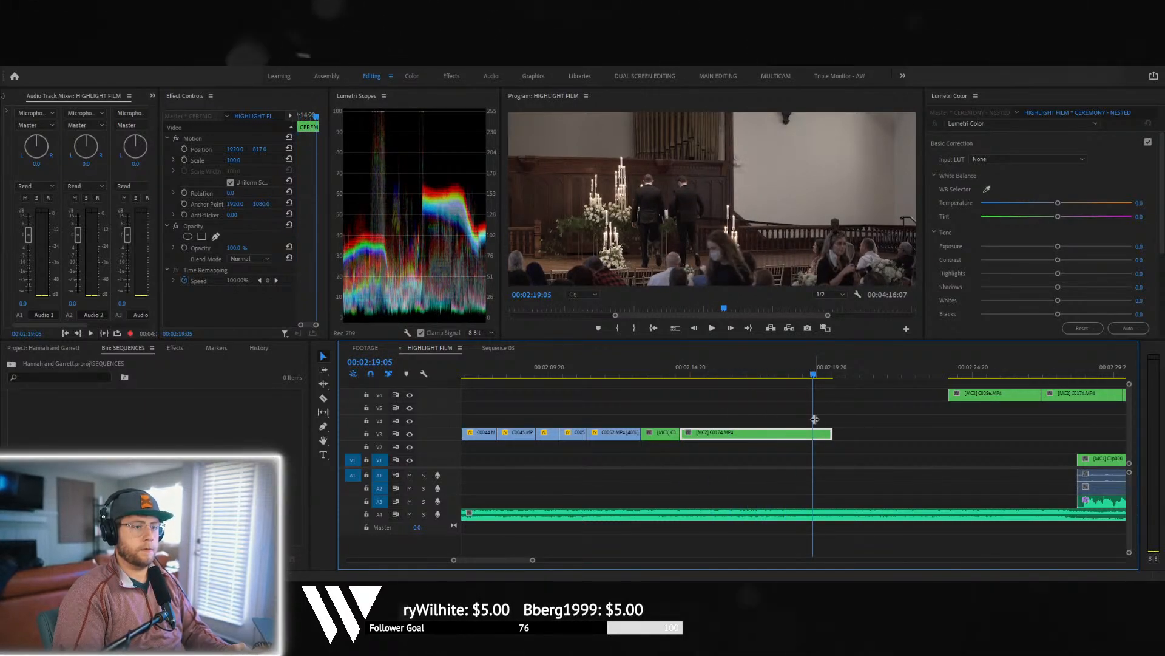
{"action": "key", "text": "Delete"}
- Place the next remaining ceremony clip directly after the trimmed shot and play through the cut
{"action": "left_click_drag", "start_coordinate": [1024, 402], "coordinate": [757, 437]}
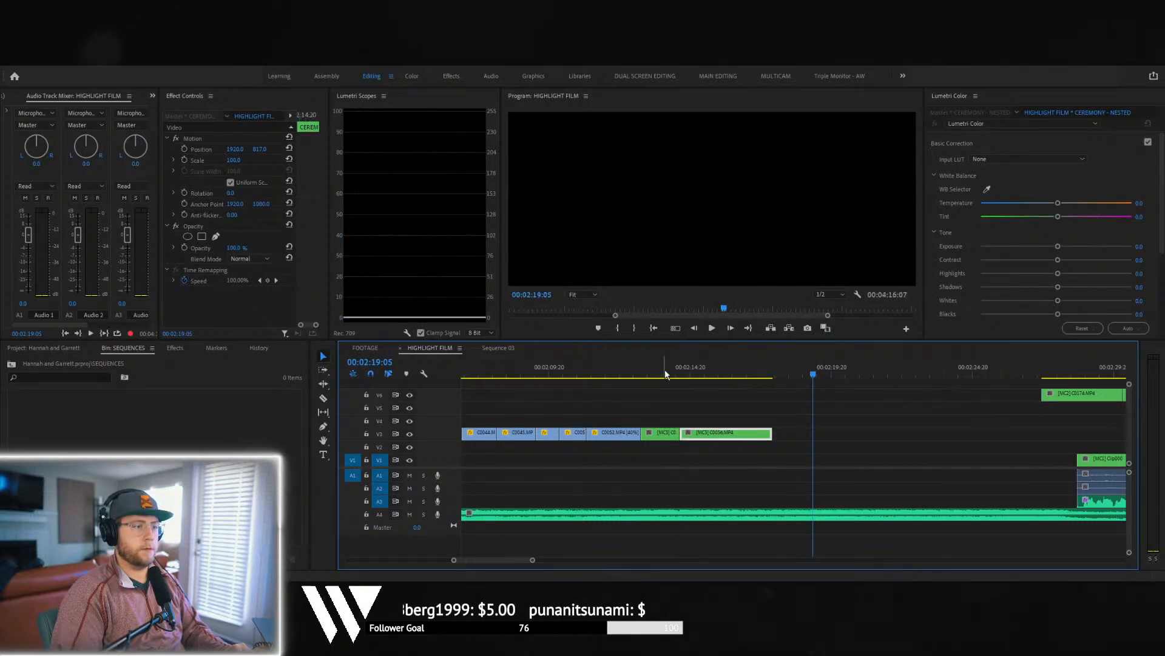
{"action": "mouse_move", "coordinate": [684, 373]}
{"action": "left_mouse_down"}
{"action": "mouse_move", "coordinate": [745, 378]}
{"action": "mouse_move", "coordinate": [666, 377]}
{"action": "left_mouse_up"}
{"action": "key", "text": "space"}
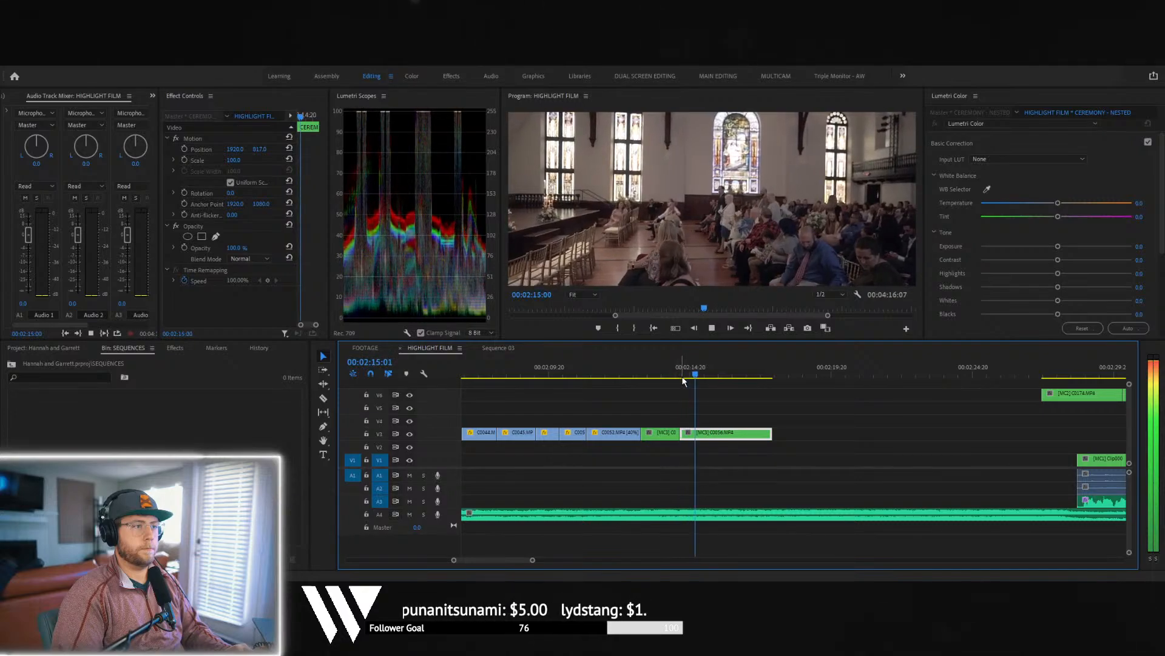
{"action": "key", "text": "space"}
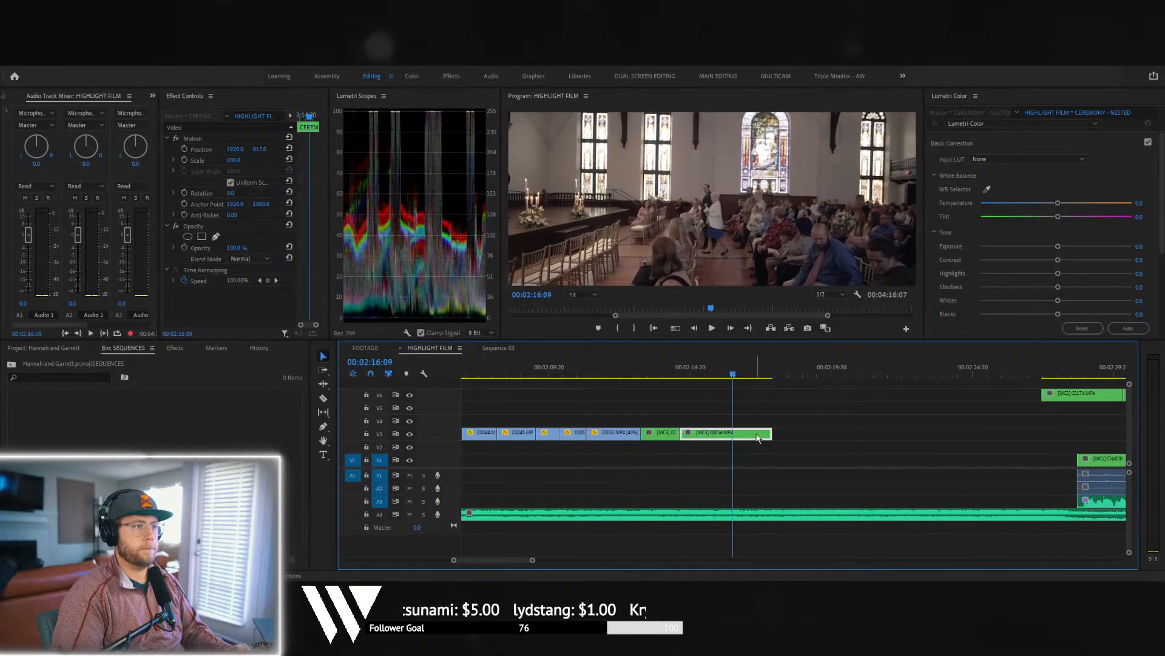
- Trim the start of the newly placed ceremony clip to 00:02:15:06, switch it to multicam camera 1, and play it
{"action": "left_click", "coordinate": [670, 373]}
{"action": "key", "text": "space"}
{"action": "key", "text": "space"}
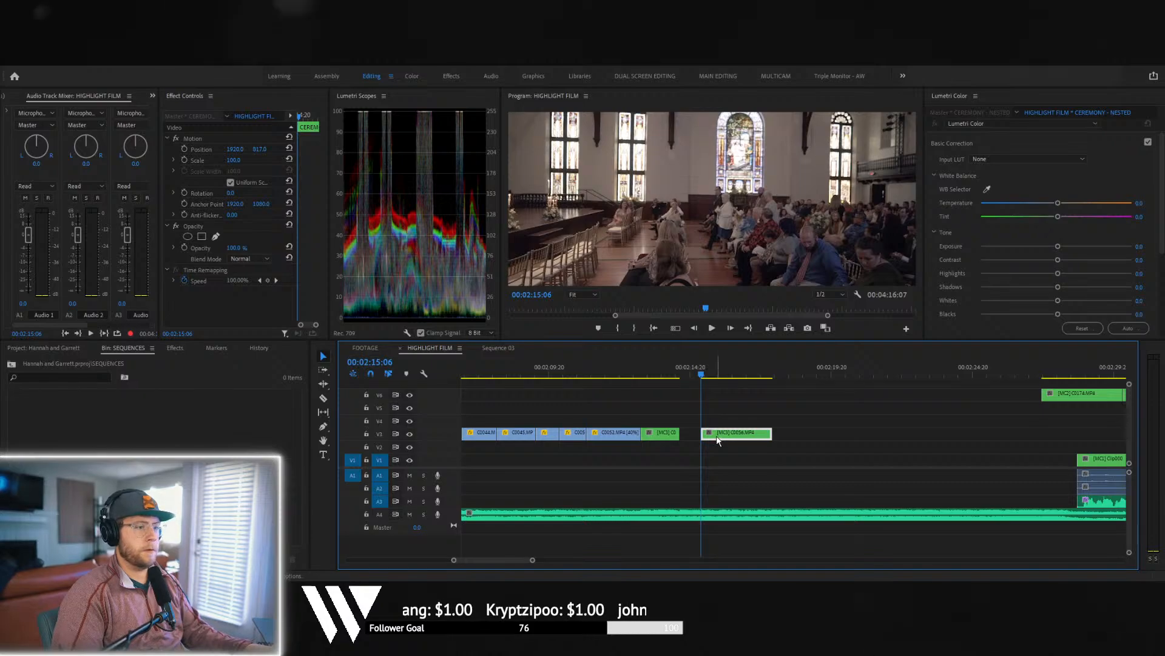
{"action": "key", "text": "1"}
{"action": "key", "text": "space"}
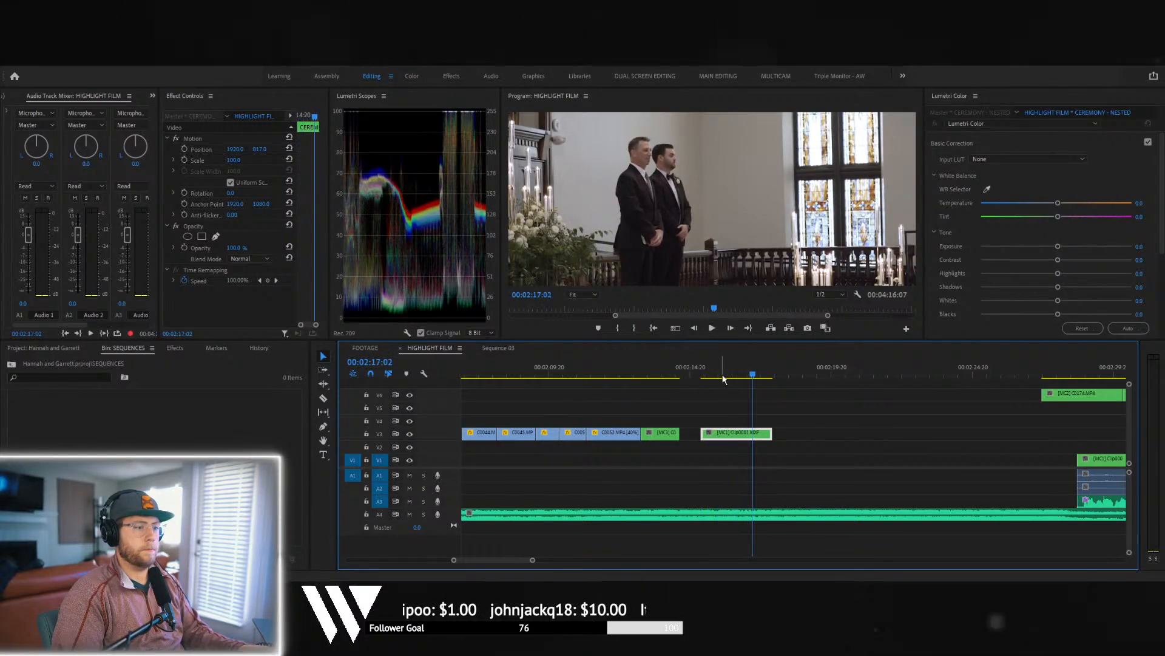
- Split the camera 1 ceremony clip at 00:02:16:17, move its first part directly after the preceding shot, and play the cut
{"action": "left_click_drag", "start_coordinate": [722, 374], "coordinate": [742, 377]}
{"action": "key", "text": "ctrl+k"}
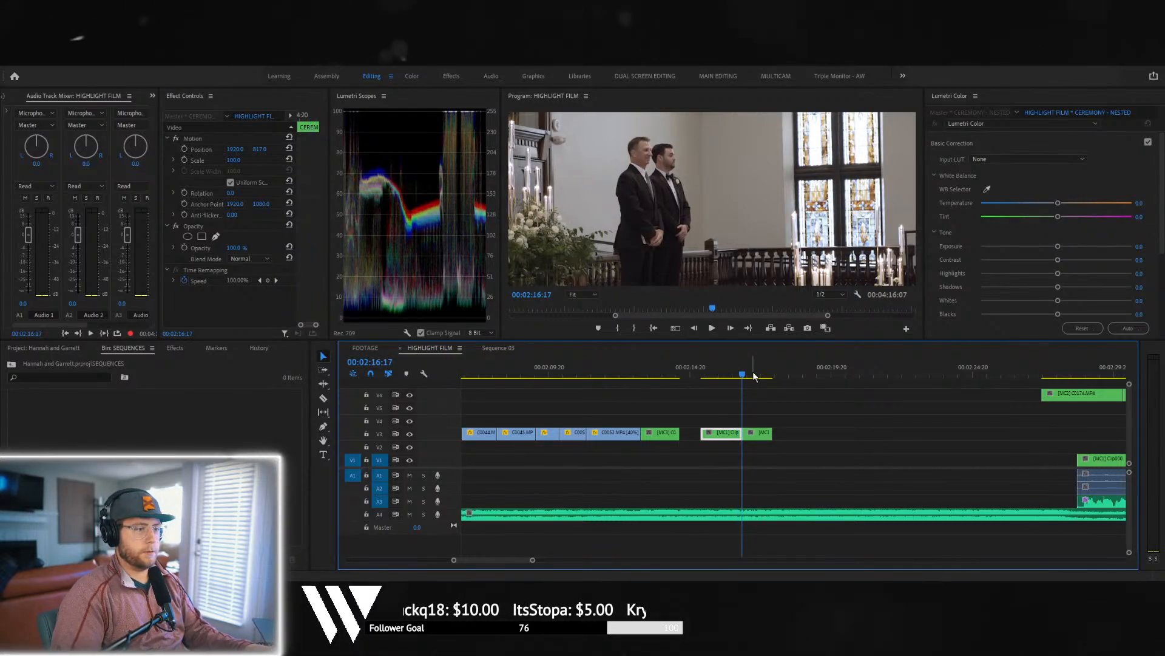
{"action": "left_click_drag", "start_coordinate": [725, 435], "coordinate": [704, 432]}
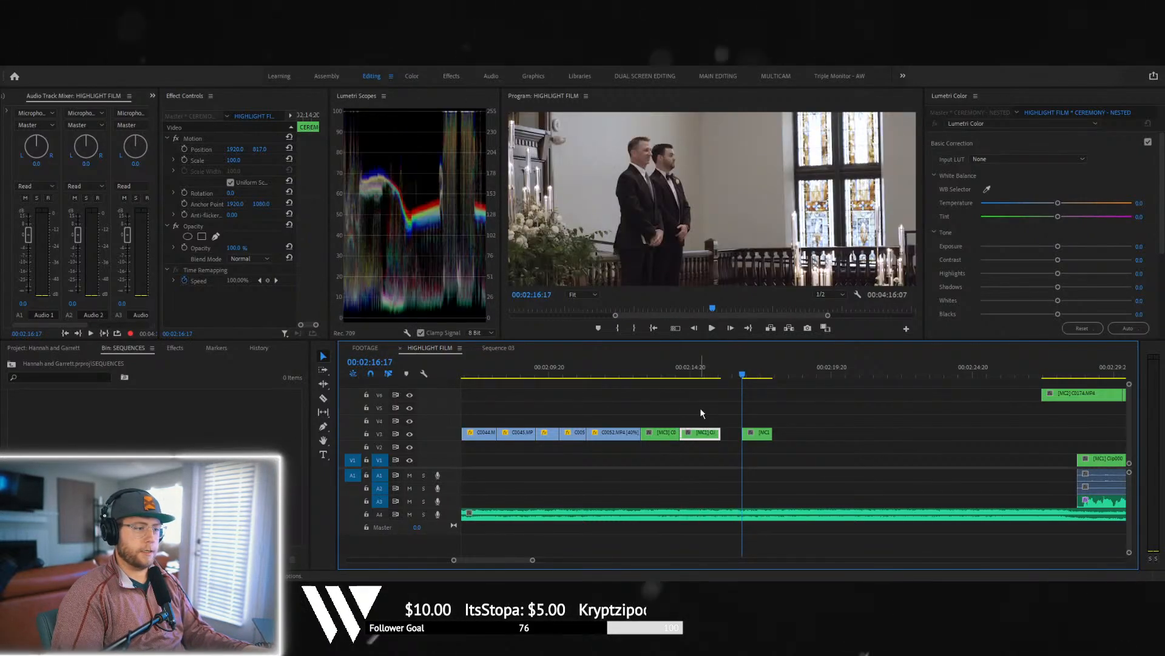
{"action": "left_click", "coordinate": [662, 378]}
{"action": "key", "text": "space"}
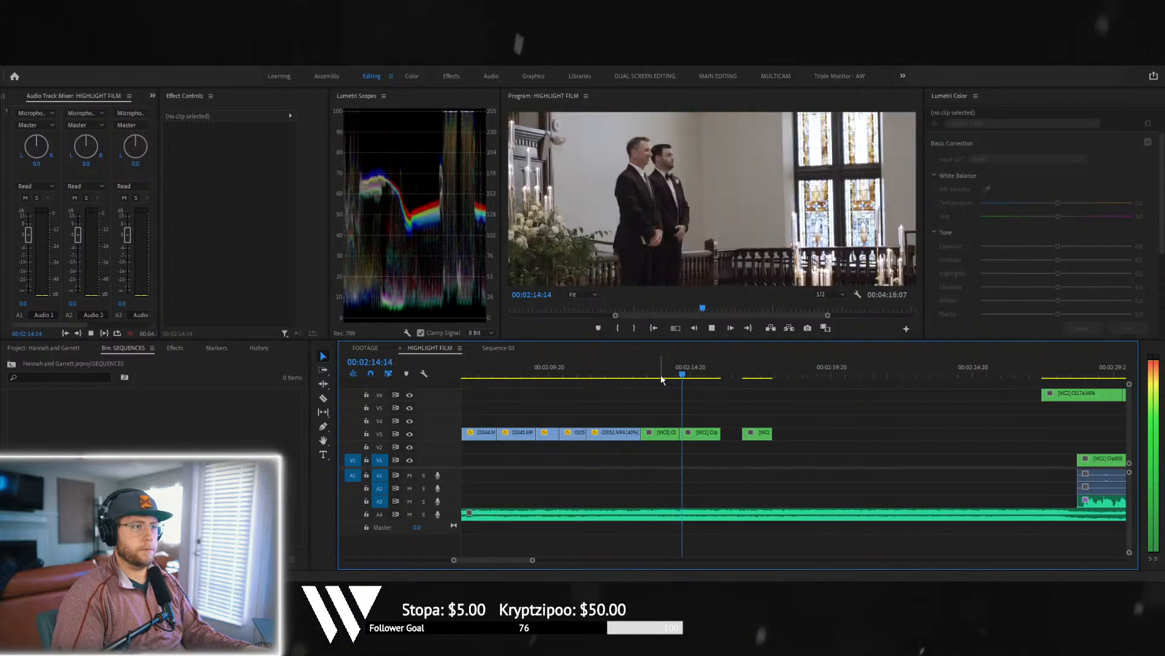
- Slide the camera 1 part earlier so it overlaps the end of the preceding wide shot, and play through the new cut
{"action": "key", "text": "space"}
{"action": "left_click", "coordinate": [640, 374]}
{"action": "key", "text": "space"}
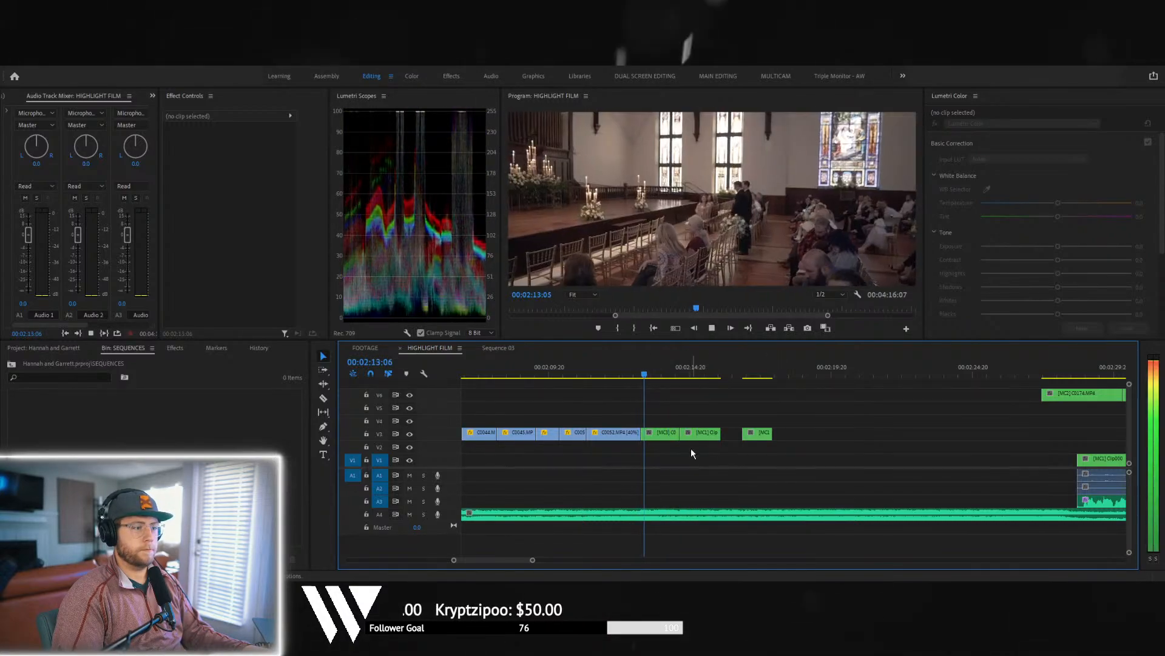
{"action": "key", "text": "space"}
{"action": "left_click_drag", "start_coordinate": [699, 432], "coordinate": [685, 433]}
{"action": "key", "text": "space"}
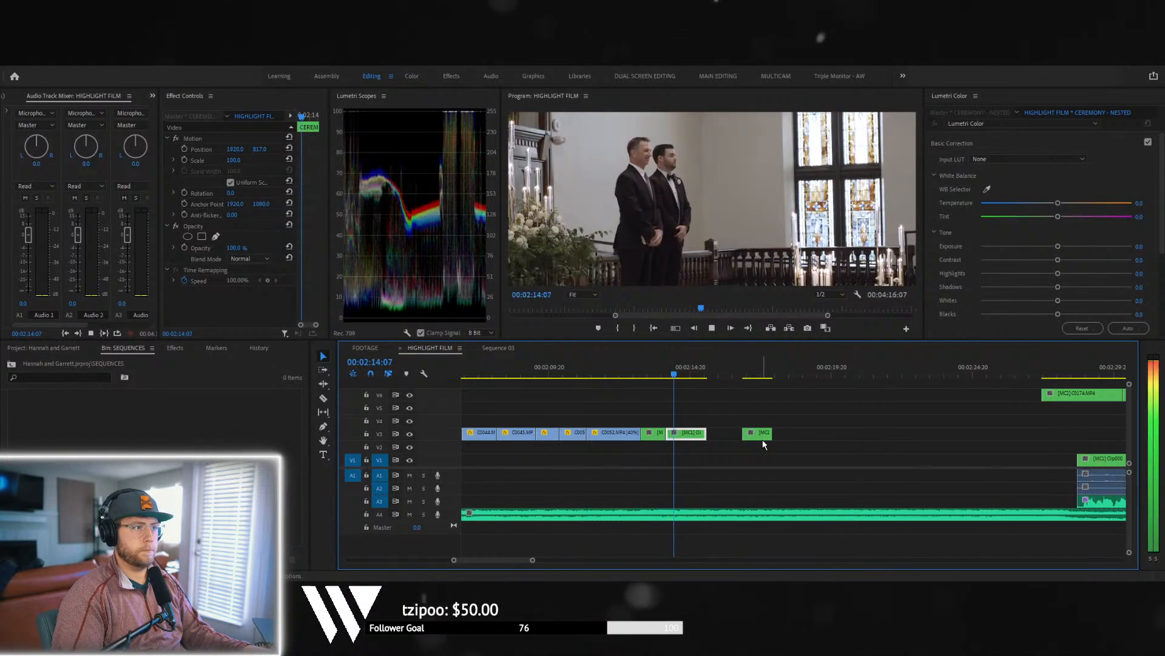
{"action": "key", "text": "space"}
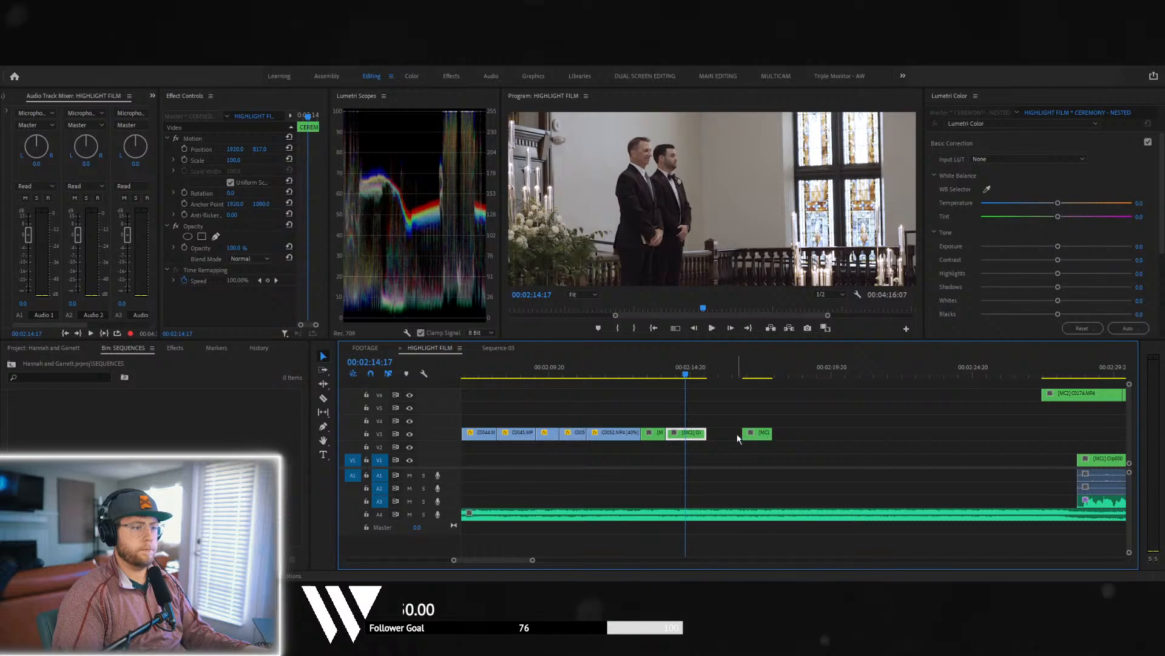
- Move the camera 1 part up to track V4, extend it to reveal more footage, and scrub through it for another moment
{"action": "left_click_drag", "start_coordinate": [689, 437], "coordinate": [890, 429]}
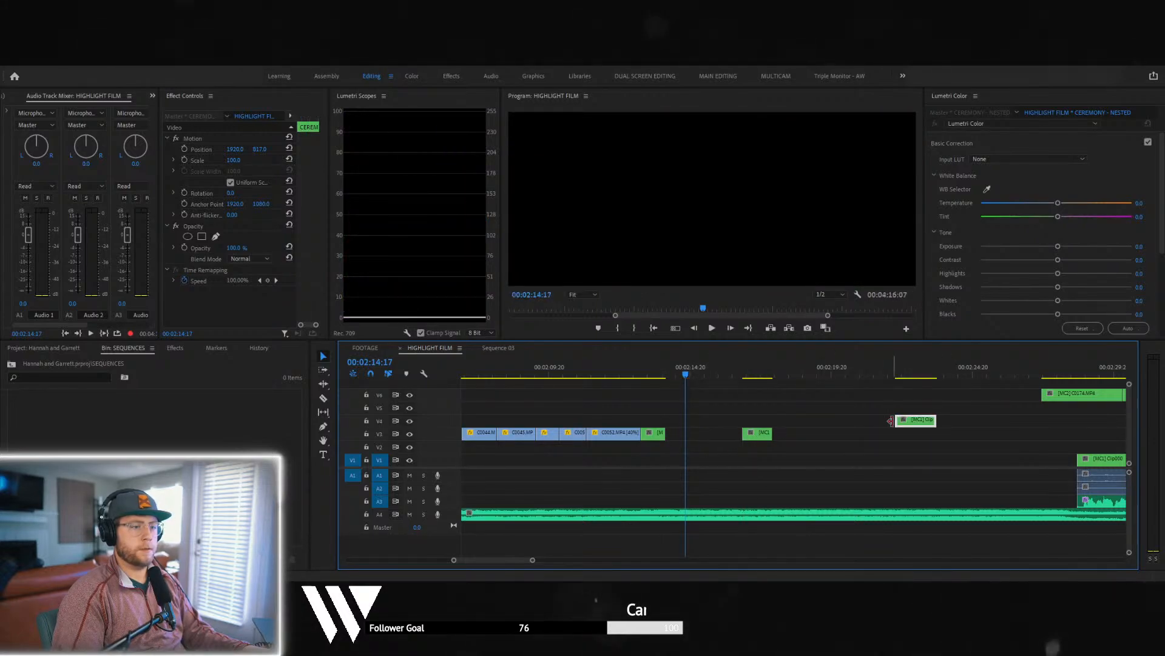
{"action": "left_click_drag", "start_coordinate": [686, 420], "coordinate": [778, 420]}
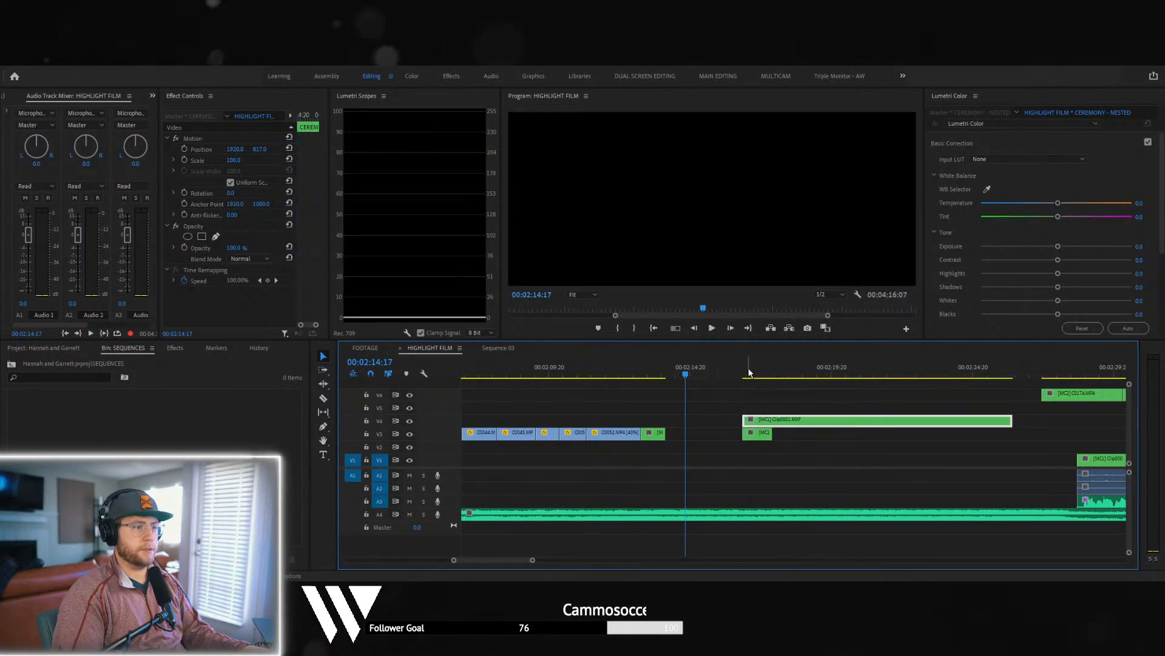
{"action": "left_click_drag", "start_coordinate": [749, 369], "coordinate": [766, 371]}
{"action": "left_click_drag", "start_coordinate": [771, 424], "coordinate": [850, 423]}
{"action": "left_click_drag", "start_coordinate": [822, 420], "coordinate": [565, 420]}
{"action": "left_click_drag", "start_coordinate": [568, 369], "coordinate": [651, 374]}
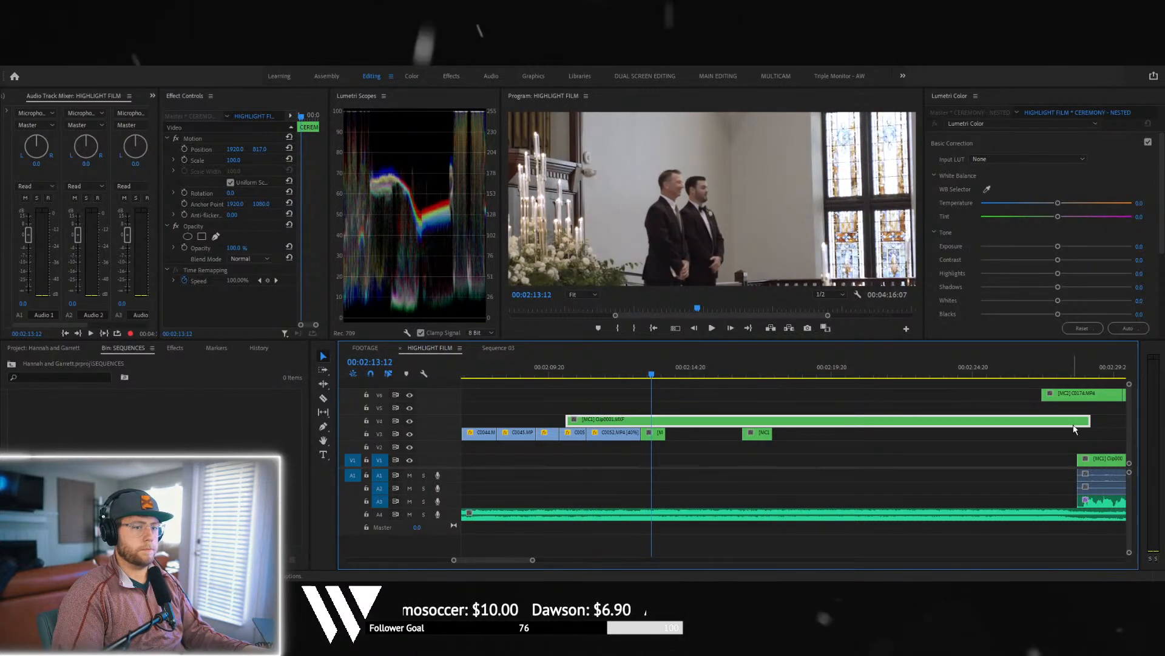
{"action": "left_click_drag", "start_coordinate": [1086, 420], "coordinate": [624, 419]}
{"action": "left_click_drag", "start_coordinate": [626, 363], "coordinate": [669, 374]}
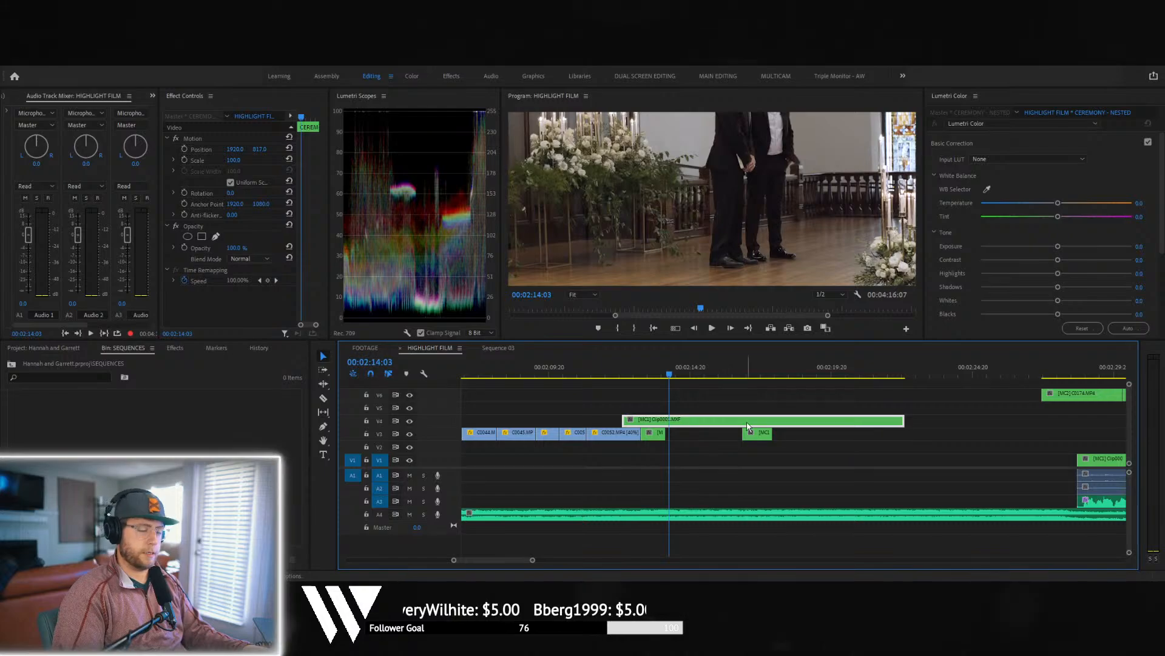
- Switch the V4 clip to multicam camera 2 and cut away everything before 00:02:20:04
{"action": "key", "text": "2"}
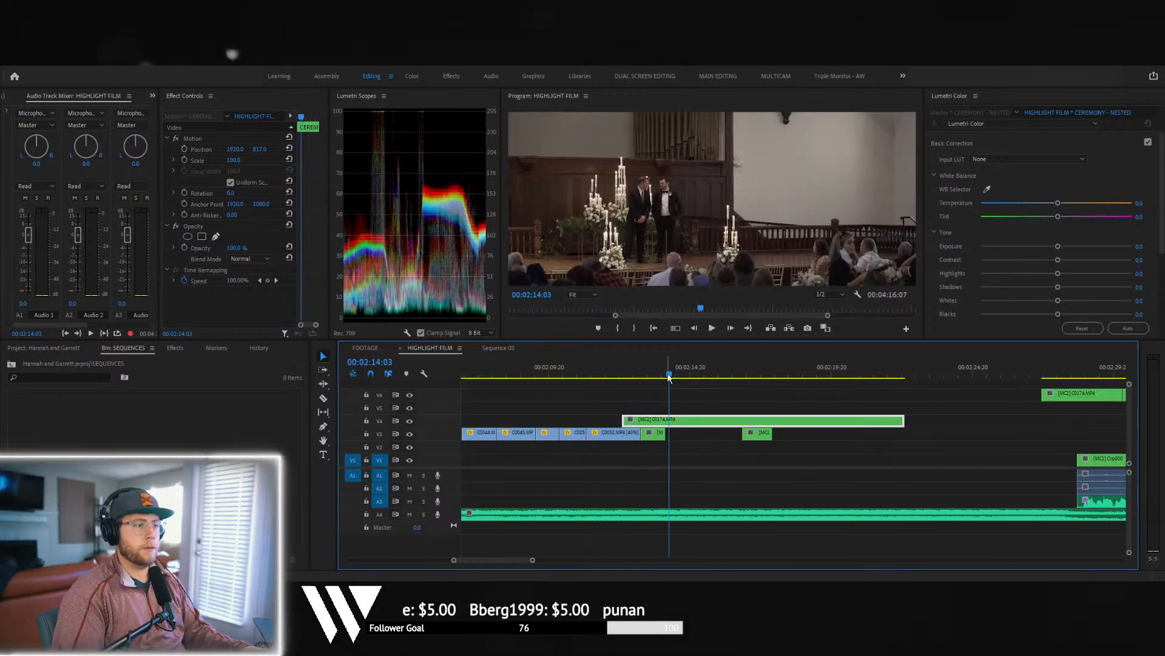
{"action": "mouse_move", "coordinate": [669, 376]}
{"action": "left_mouse_down"}
{"action": "mouse_move", "coordinate": [627, 376]}
{"action": "mouse_move", "coordinate": [668, 376]}
{"action": "left_mouse_up"}
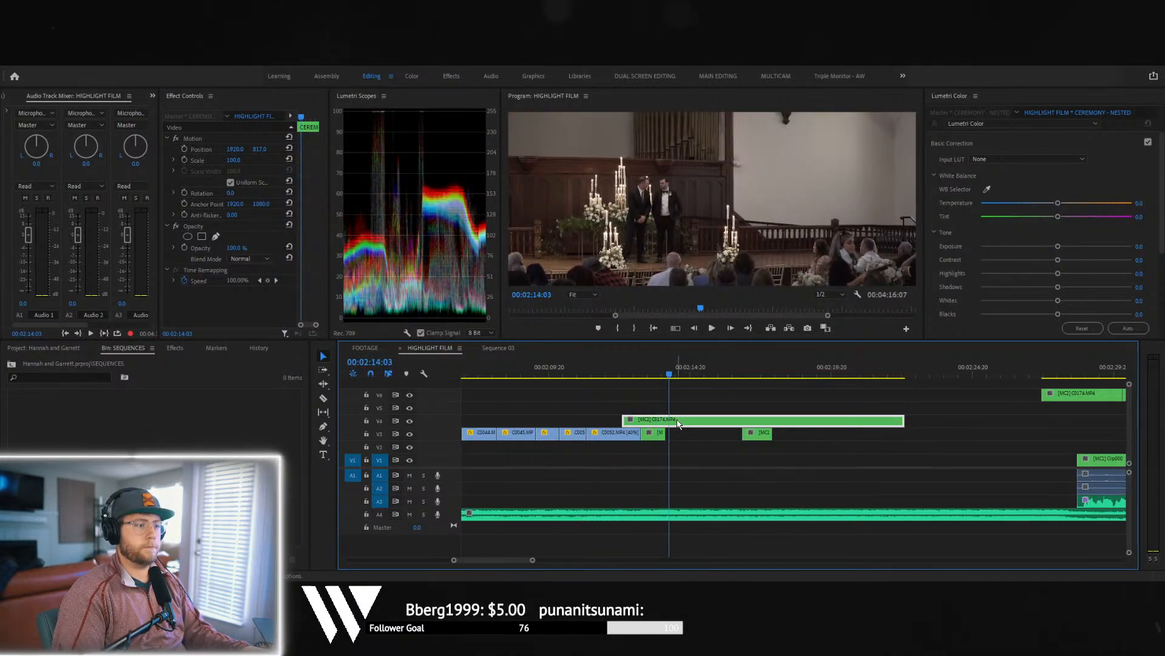
{"action": "left_click_drag", "start_coordinate": [678, 423], "coordinate": [632, 419]}
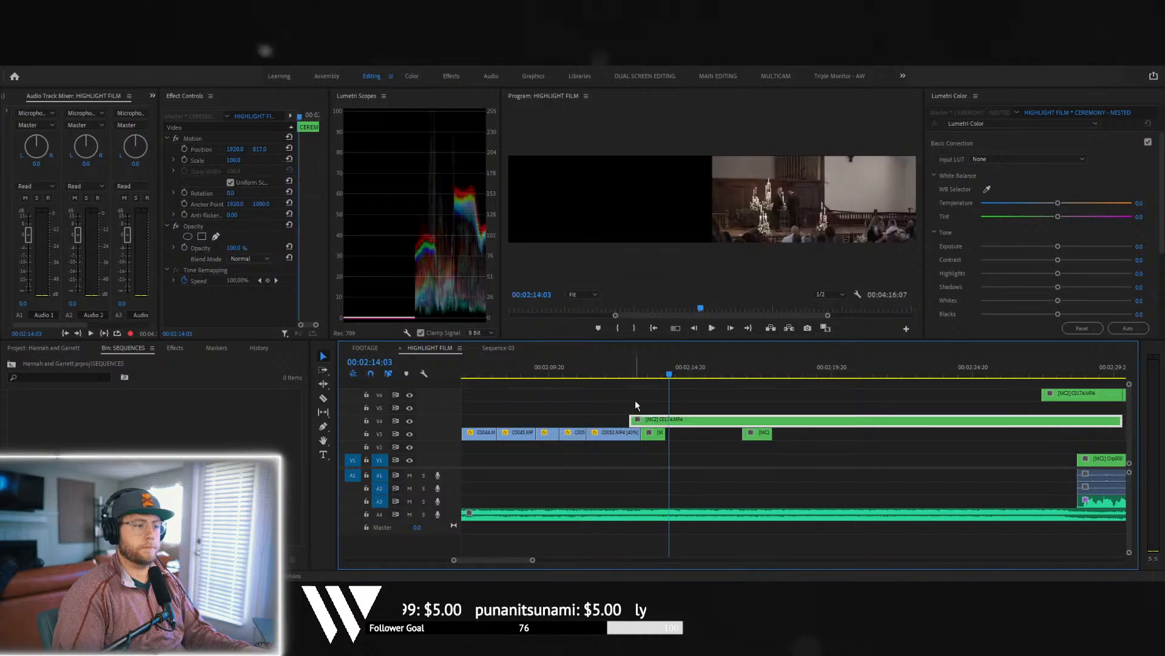
{"action": "left_click_drag", "start_coordinate": [635, 375], "coordinate": [842, 378]}
{"action": "key", "text": "ctrl+k"}
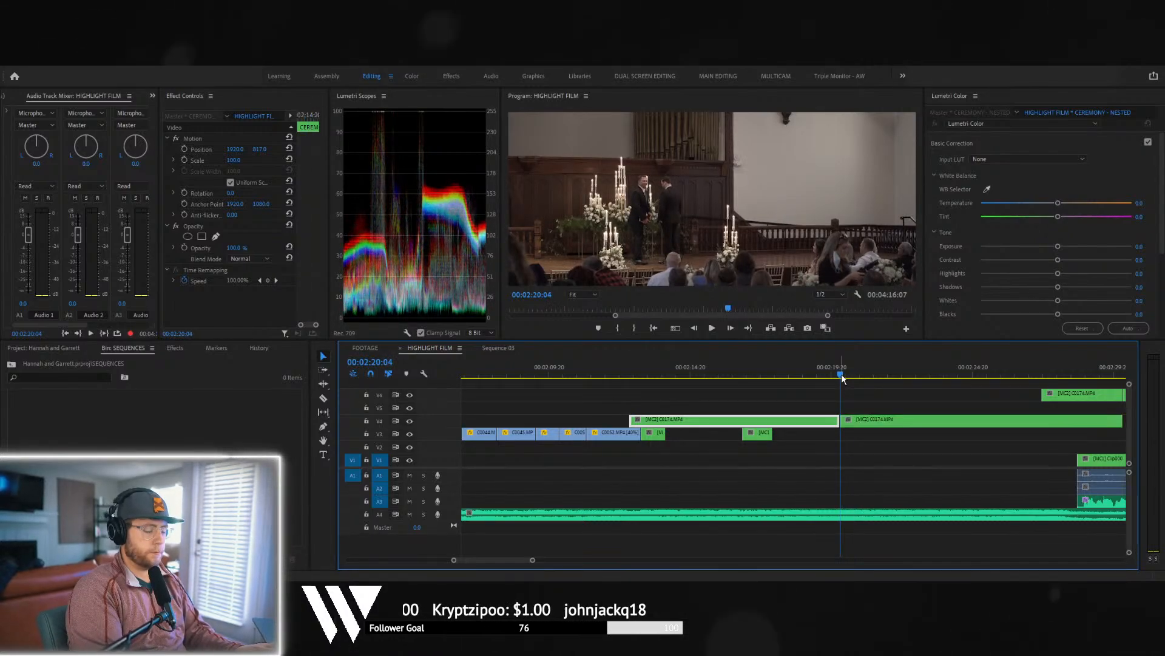
{"action": "key", "text": "Delete"}
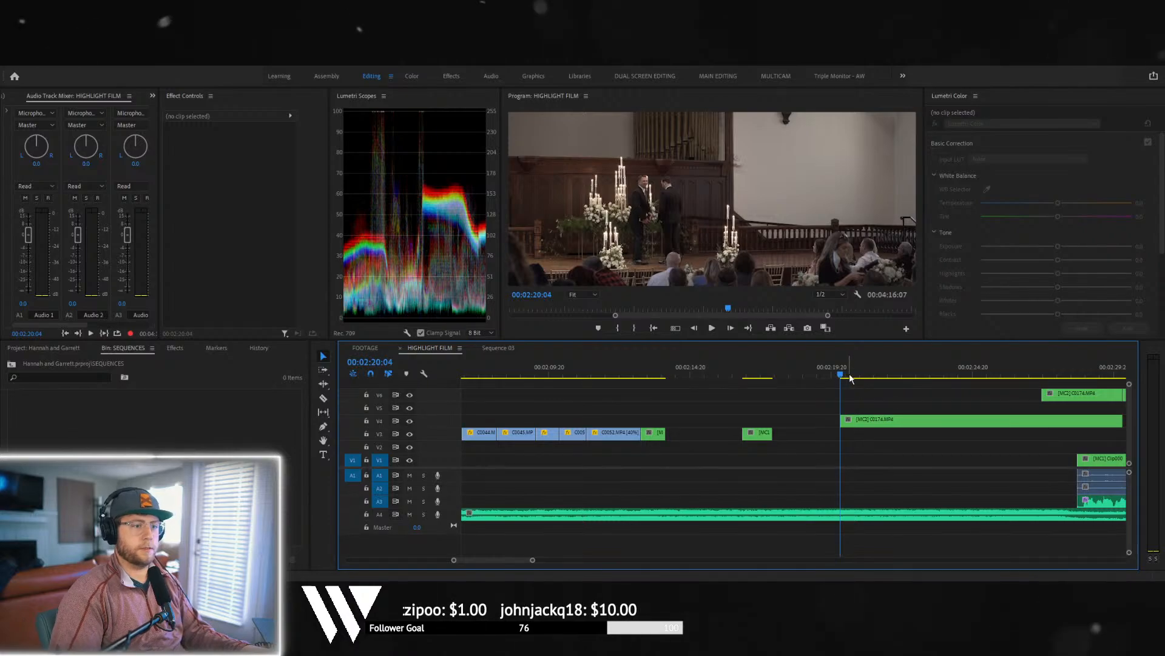
- Move the remaining camera 2 clip on V4 so it starts where the last trimmed V3 shot ends, and play it
{"action": "left_click_drag", "start_coordinate": [890, 414], "coordinate": [717, 414]}
{"action": "left_click", "coordinate": [658, 365]}
{"action": "key", "text": "space"}
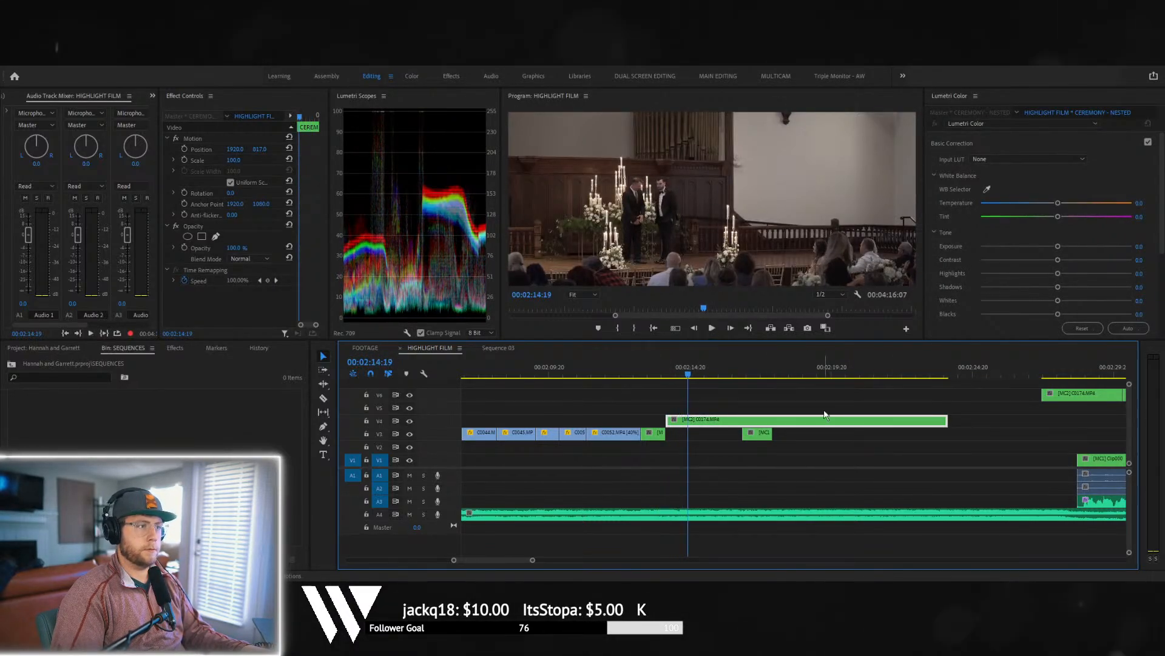
{"action": "key", "text": "space"}
- Shorten the camera 2 clip and fit it onto V3, deleting the leftover camera 1 part tried directly after it
{"action": "left_click_drag", "start_coordinate": [945, 421], "coordinate": [707, 432]}
{"action": "left_click", "coordinate": [686, 372]}
{"action": "key", "text": "space"}
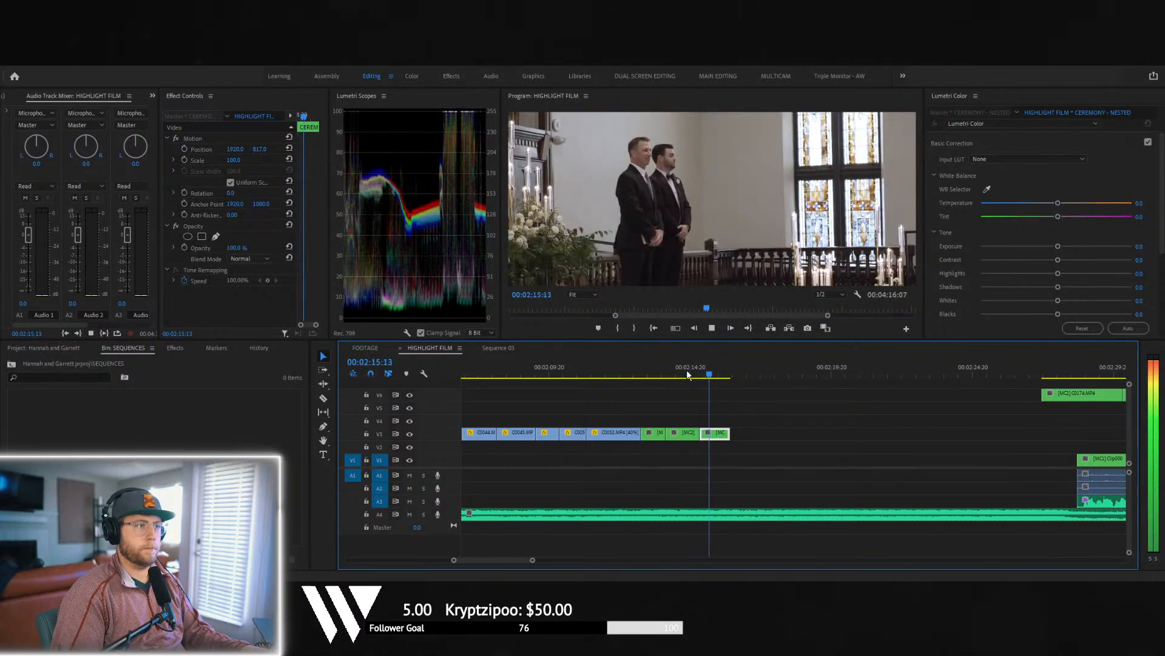
{"action": "key", "text": "Delete"}
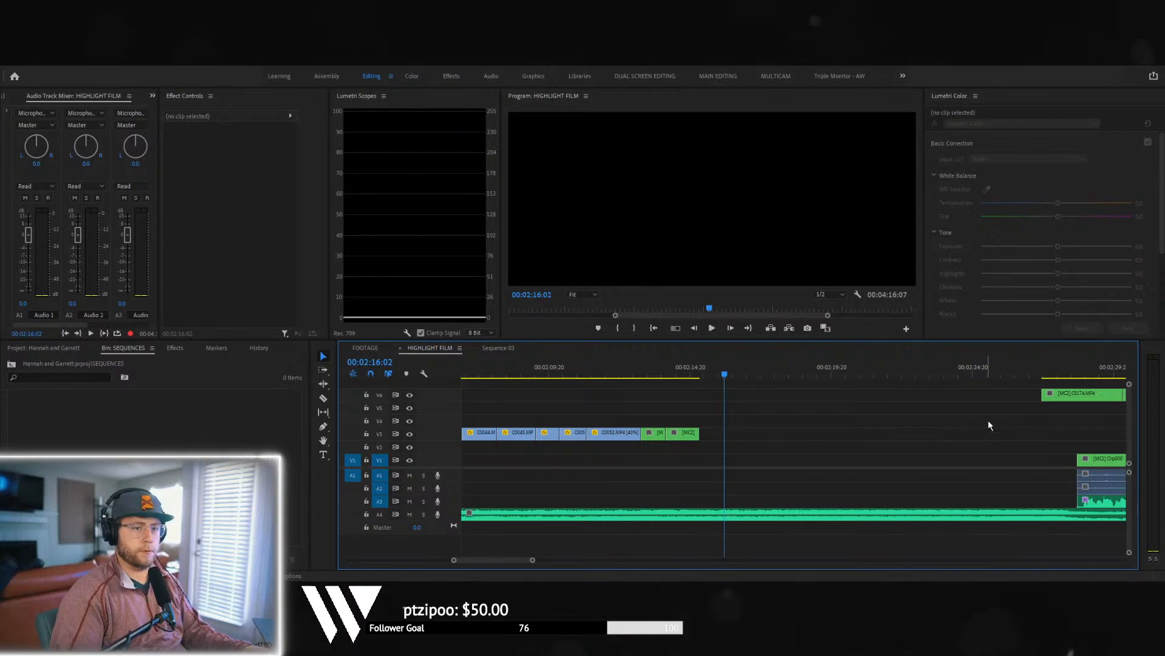
- Place the next ceremony clip, C0174.MP4, from V6 directly after the camera 2 shot on V3 and play through the cut
{"action": "left_click_drag", "start_coordinate": [1071, 396], "coordinate": [730, 433]}
{"action": "left_click", "coordinate": [693, 367]}
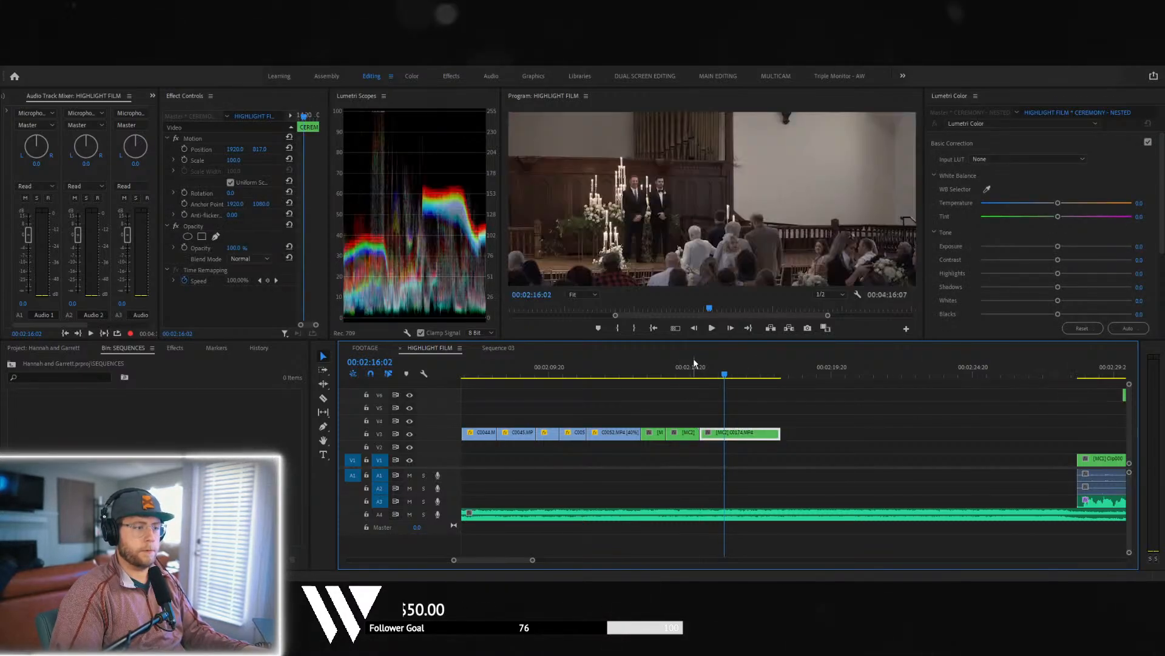
{"action": "key", "text": "space"}
{"action": "key", "text": "space"}
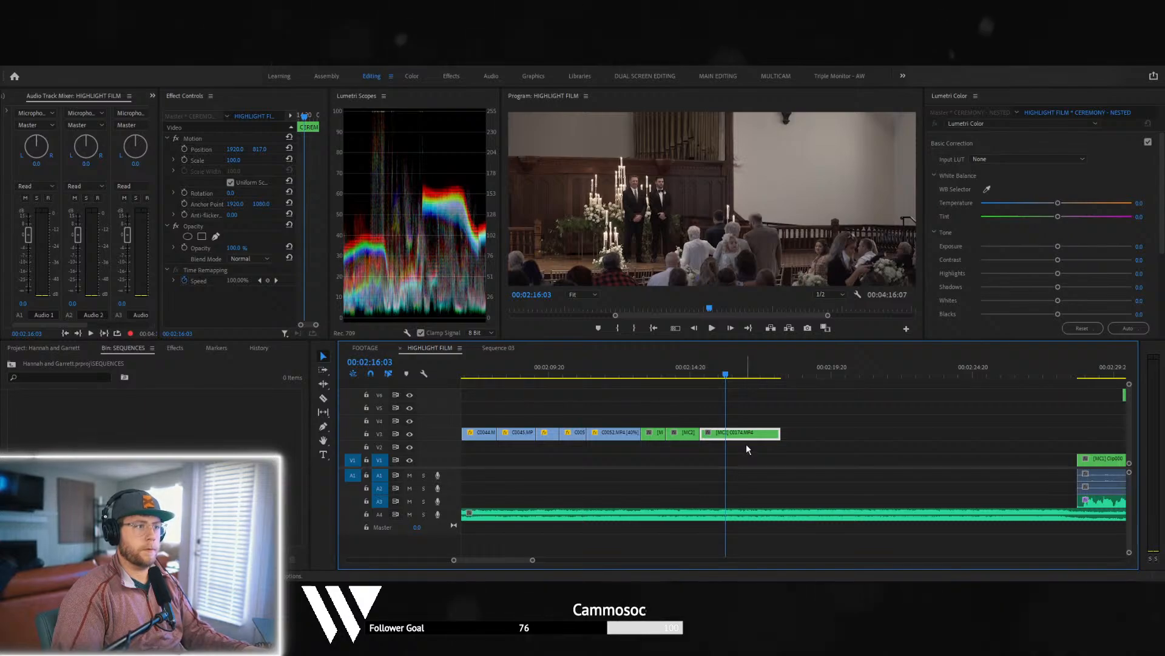
- Switch the newly placed C0174.MP4 clip to multicam camera 3, shorten it, and play the transition into it
{"action": "key", "text": "2"}
{"action": "mouse_move", "coordinate": [706, 430]}
{"action": "left_mouse_down"}
{"action": "mouse_move", "coordinate": [738, 436]}
{"action": "mouse_move", "coordinate": [715, 433]}
{"action": "left_mouse_up"}
{"action": "left_click", "coordinate": [686, 368]}
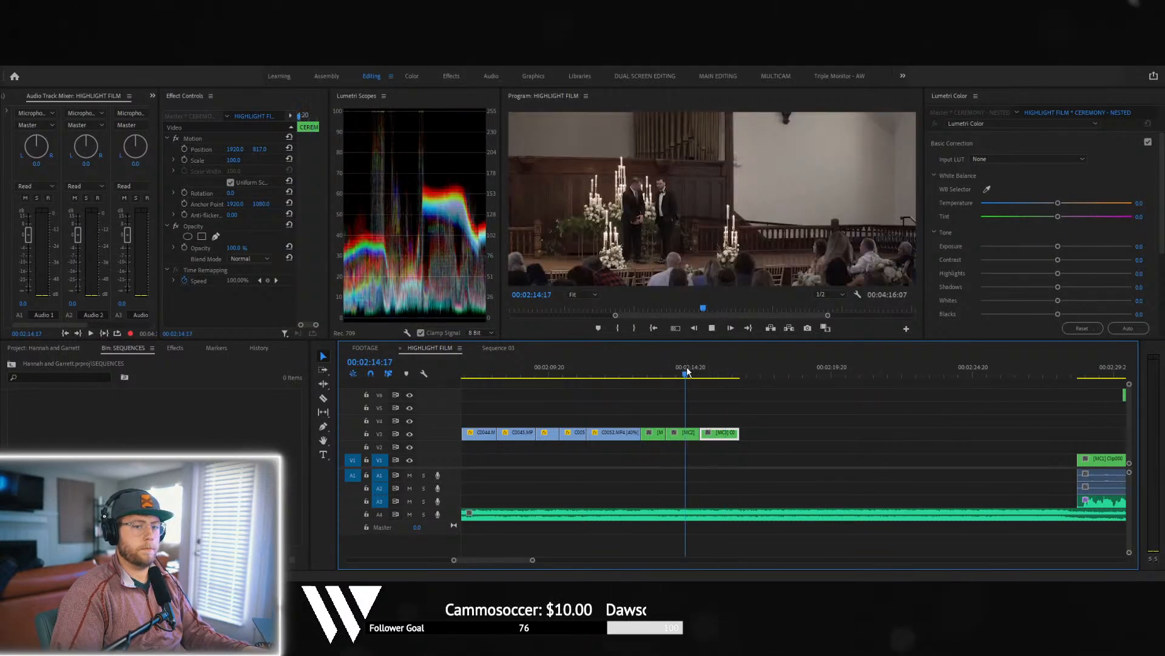
{"action": "key", "text": "space"}
{"action": "key", "text": "space"}
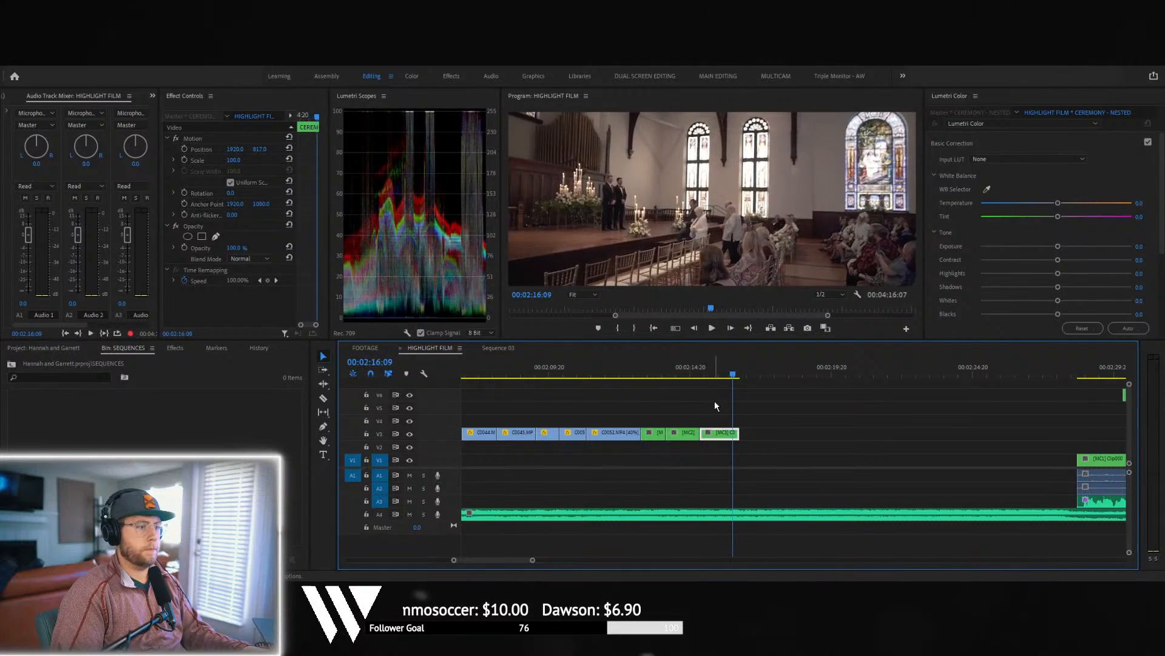
- Trim the camera 3 shot to end at 00:02:16:08 and play it back against the music
{"action": "left_click_drag", "start_coordinate": [742, 433], "coordinate": [712, 432]}
{"action": "left_click", "coordinate": [694, 368]}
{"action": "key", "text": "space"}
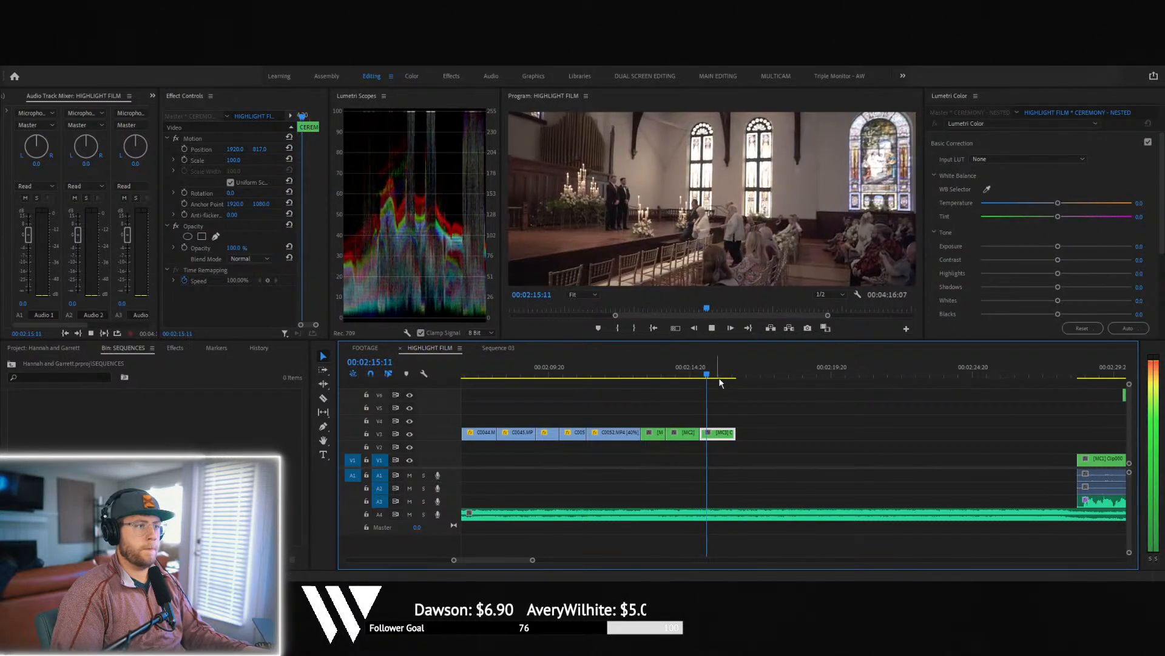
{"action": "key", "text": "space"}
{"action": "key", "text": "w"}
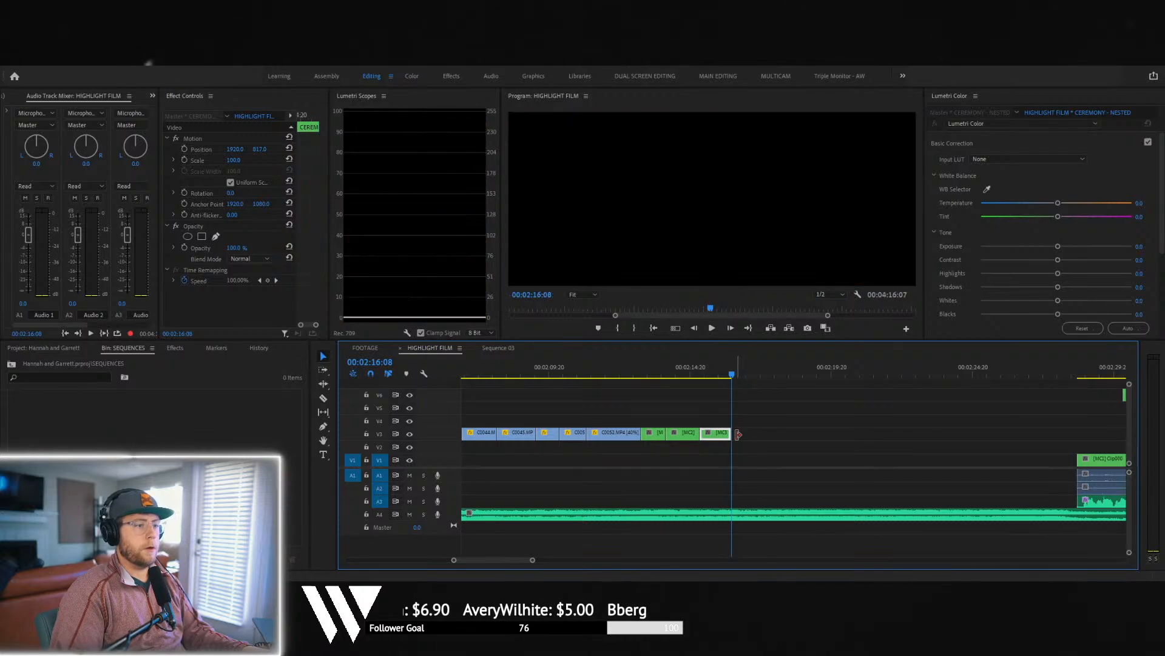
{"action": "left_click", "coordinate": [686, 386]}
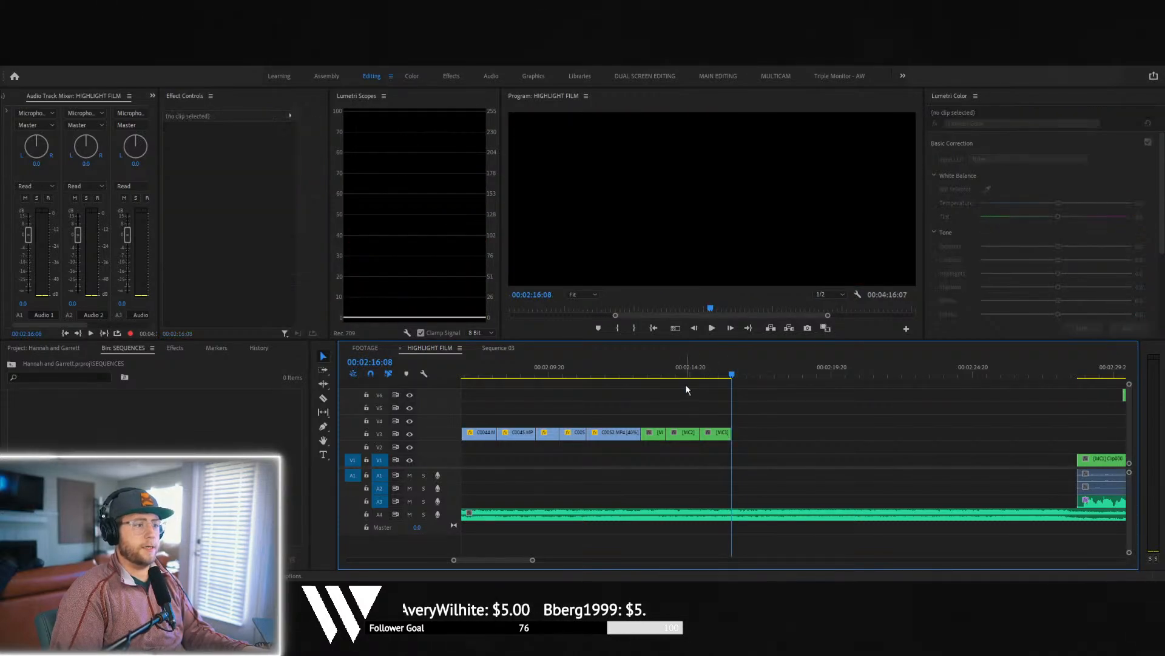
{"action": "left_click", "coordinate": [711, 368]}
{"action": "key", "text": "space"}
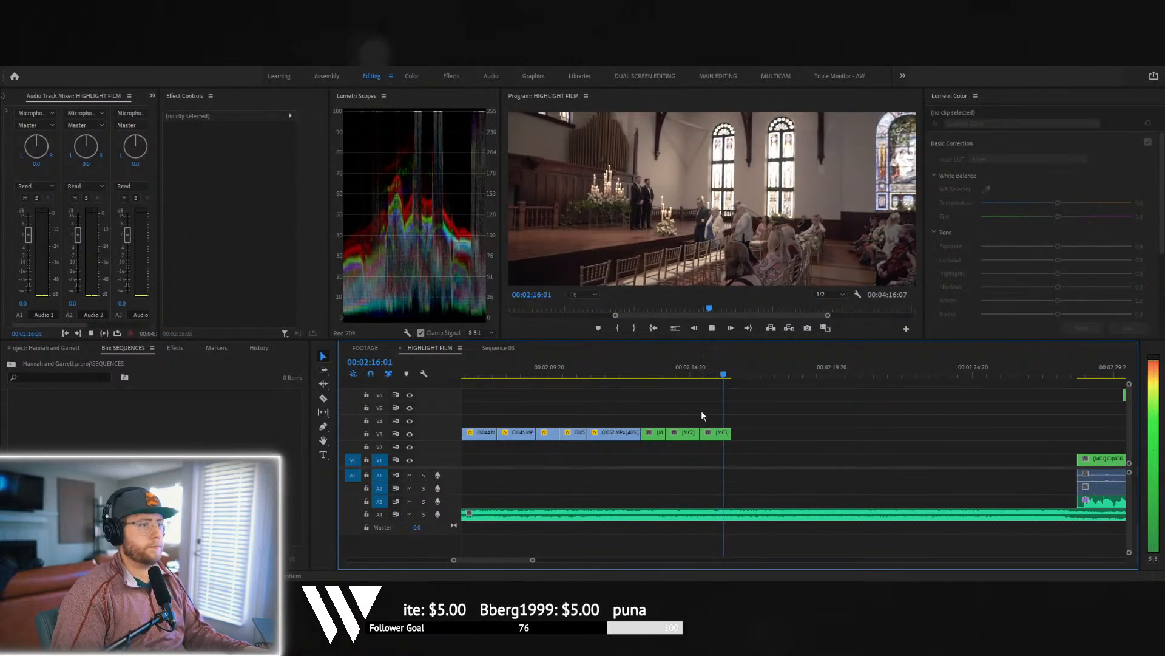
{"action": "key", "text": "space"}
- Place the next C0174.MP4 clip from V6 directly after the camera 3 shot, play the cut, and scrub through the clip
{"action": "scroll", "coordinate": [818, 456], "scroll_direction": "down", "scroll_amount": 1}
{"action": "scroll", "coordinate": [817, 455], "scroll_direction": "down", "scroll_amount": 1}
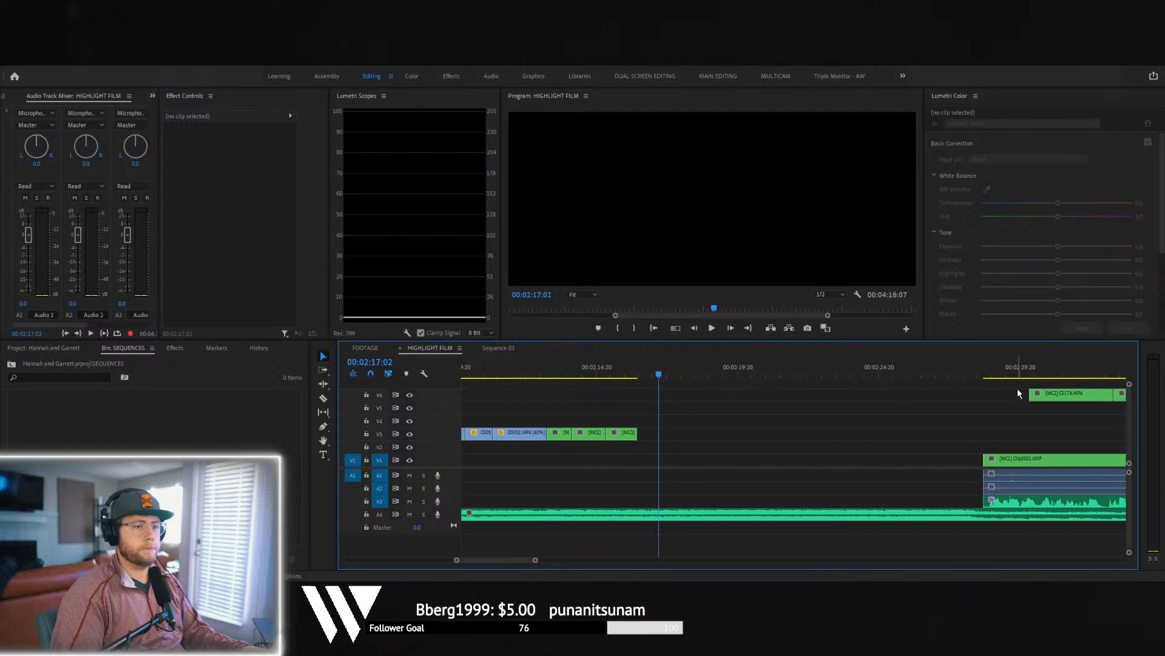
{"action": "left_click_drag", "start_coordinate": [1046, 393], "coordinate": [654, 433]}
{"action": "left_click", "coordinate": [632, 372]}
{"action": "key", "text": "space"}
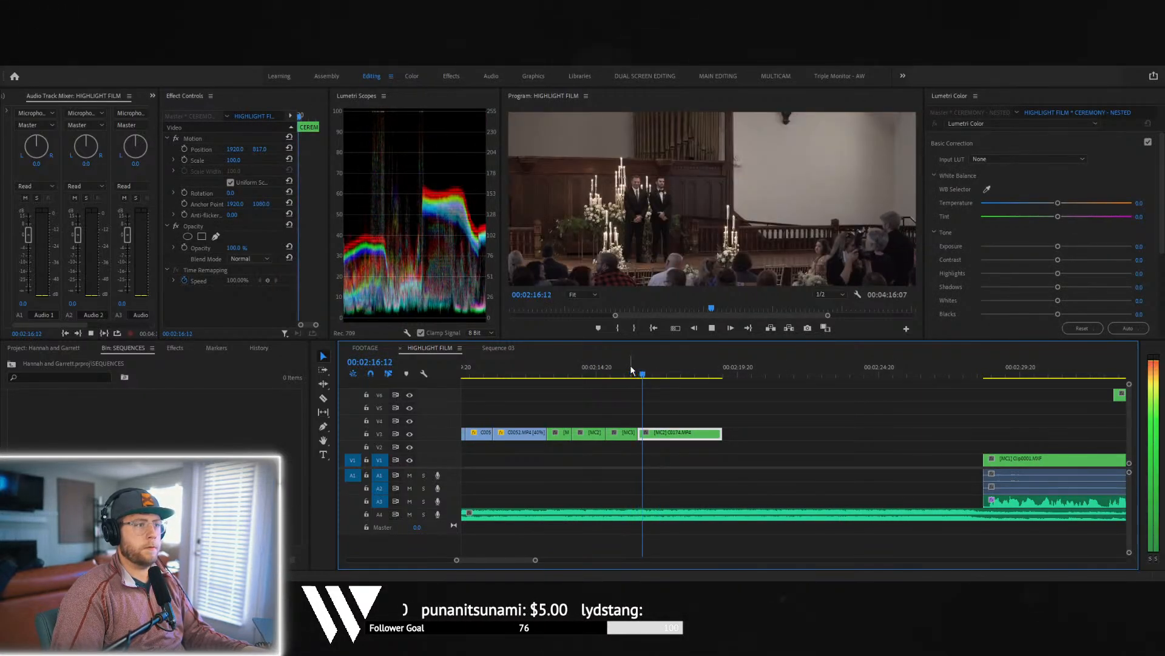
{"action": "key", "text": "space"}
{"action": "left_click_drag", "start_coordinate": [663, 377], "coordinate": [709, 381]}
- Trim the start of the new C0174.MP4 clip to 00:02:19:22 and move it back directly after the camera 3 shot
{"action": "left_click_drag", "start_coordinate": [639, 433], "coordinate": [757, 434]}
{"action": "mouse_move", "coordinate": [723, 372]}
{"action": "left_mouse_down"}
{"action": "mouse_move", "coordinate": [767, 376]}
{"action": "mouse_move", "coordinate": [740, 376]}
{"action": "left_mouse_up"}
{"action": "left_click_drag", "start_coordinate": [762, 431], "coordinate": [781, 431]}
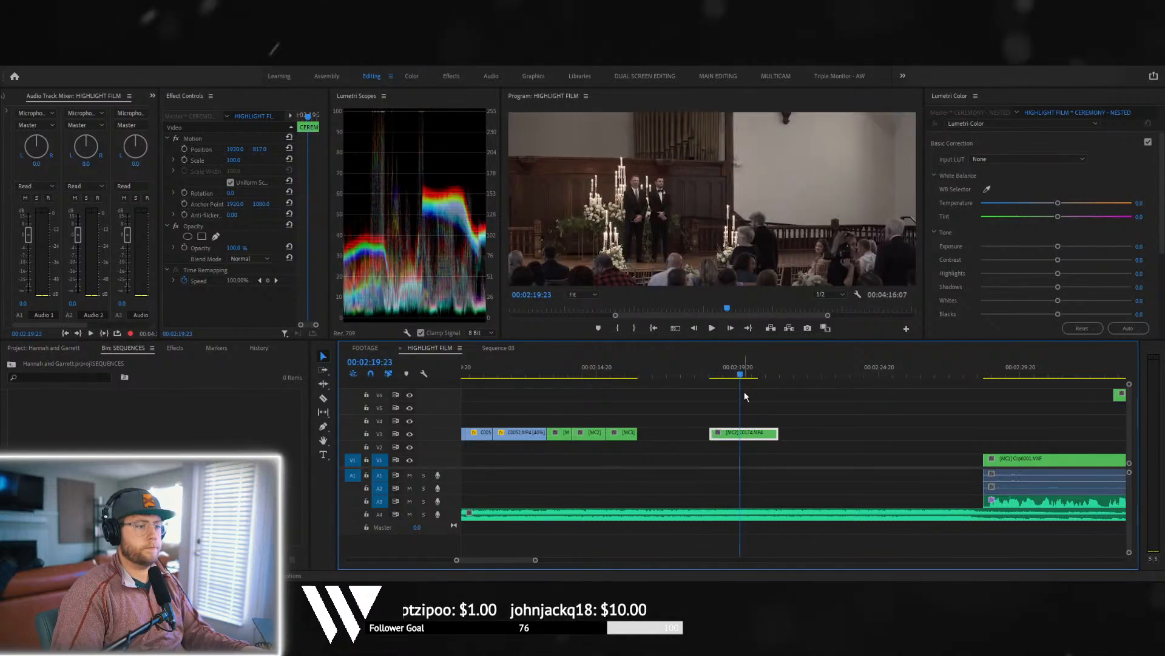
{"action": "mouse_move", "coordinate": [743, 374]}
{"action": "left_mouse_down"}
{"action": "mouse_move", "coordinate": [753, 374]}
{"action": "mouse_move", "coordinate": [739, 376]}
{"action": "left_mouse_up"}
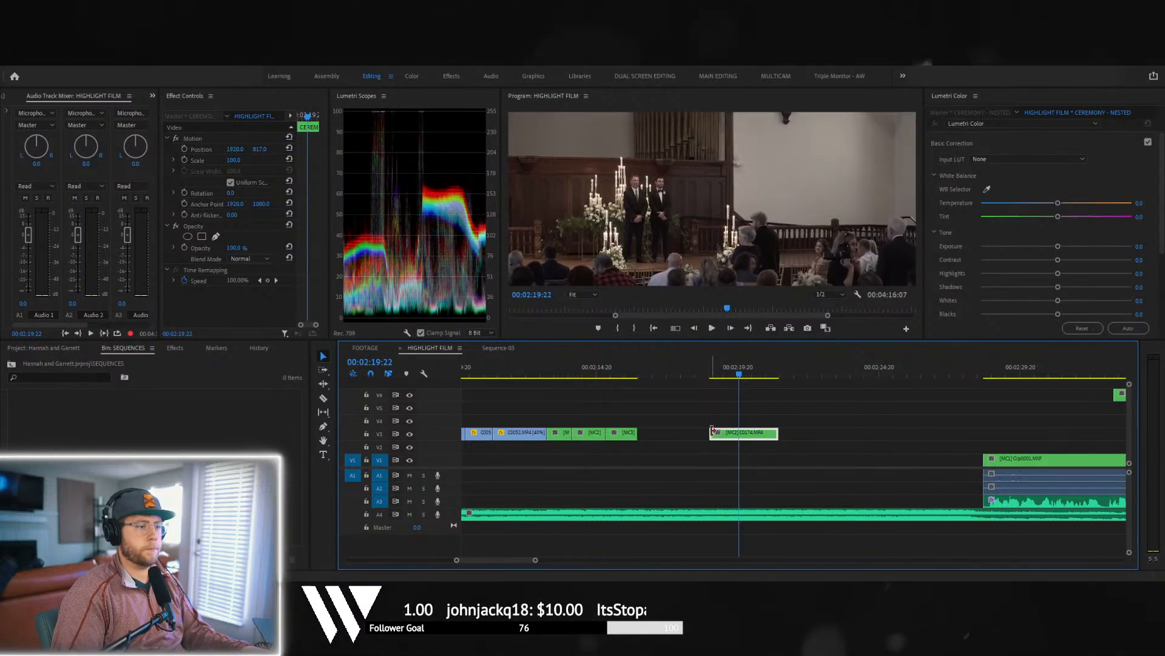
{"action": "left_click_drag", "start_coordinate": [713, 431], "coordinate": [653, 432]}
- Play the cut into the trimmed camera 2 clip, slide it earlier over the end of the camera 3 shot, and replay it
{"action": "key", "text": "Up"}
{"action": "key", "text": "space"}
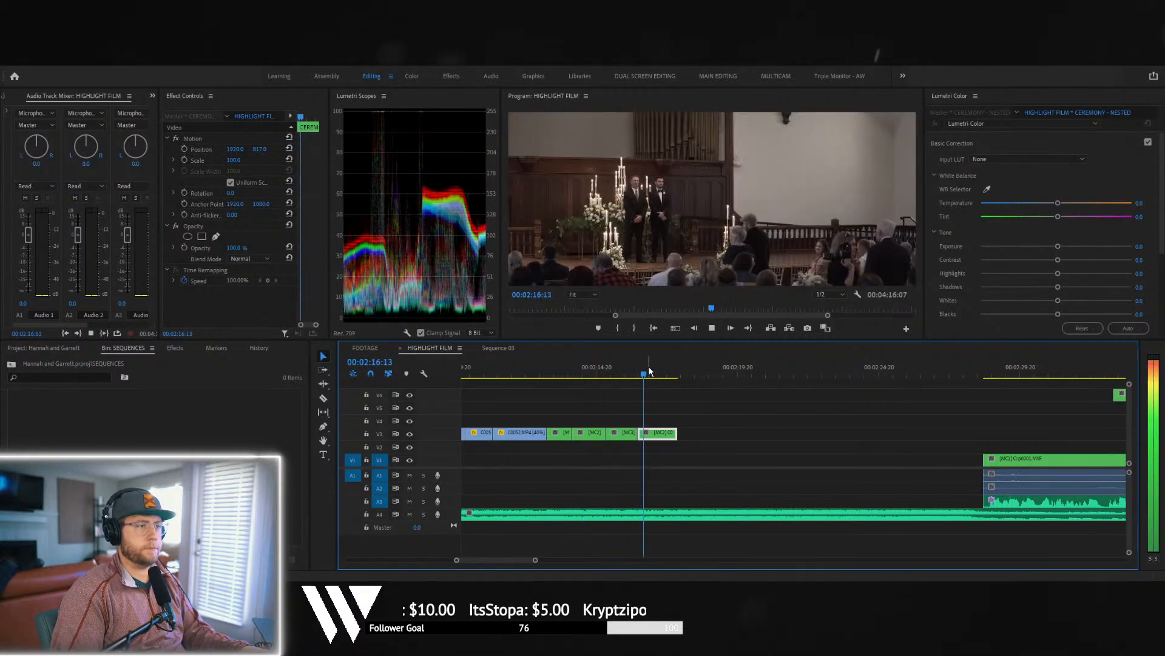
{"action": "key", "text": "space"}
{"action": "left_click", "coordinate": [620, 373]}
{"action": "key", "text": "space"}
{"action": "key", "text": "space"}
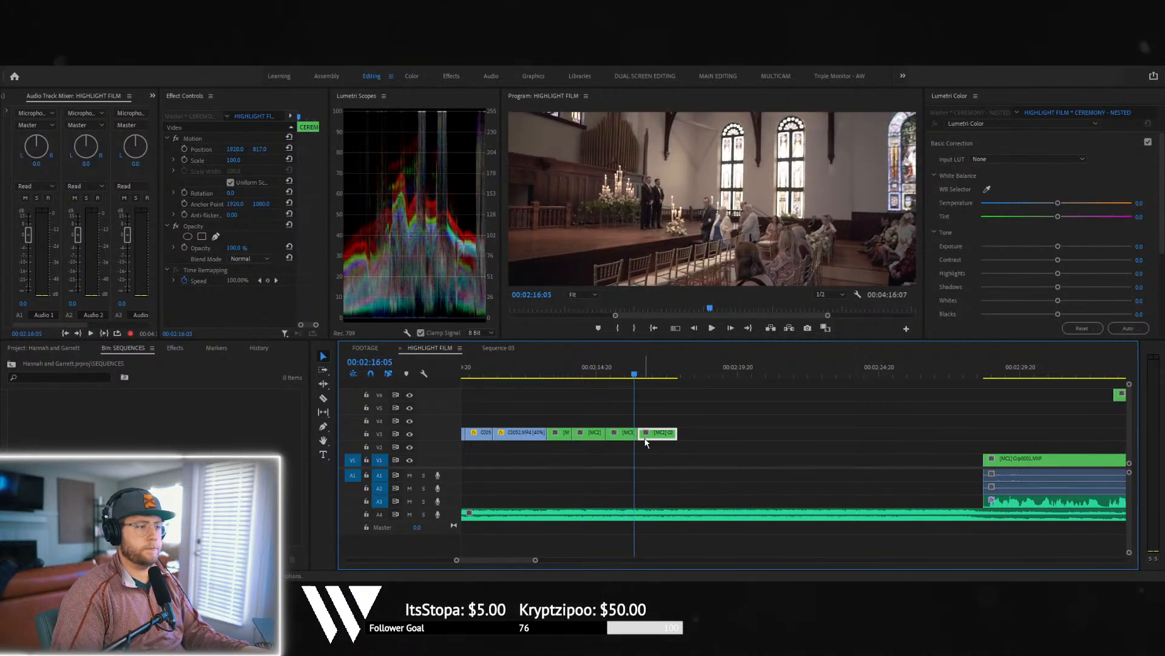
{"action": "left_click_drag", "start_coordinate": [641, 432], "coordinate": [642, 433]}
{"action": "left_click", "coordinate": [608, 365]}
{"action": "key", "text": "space"}
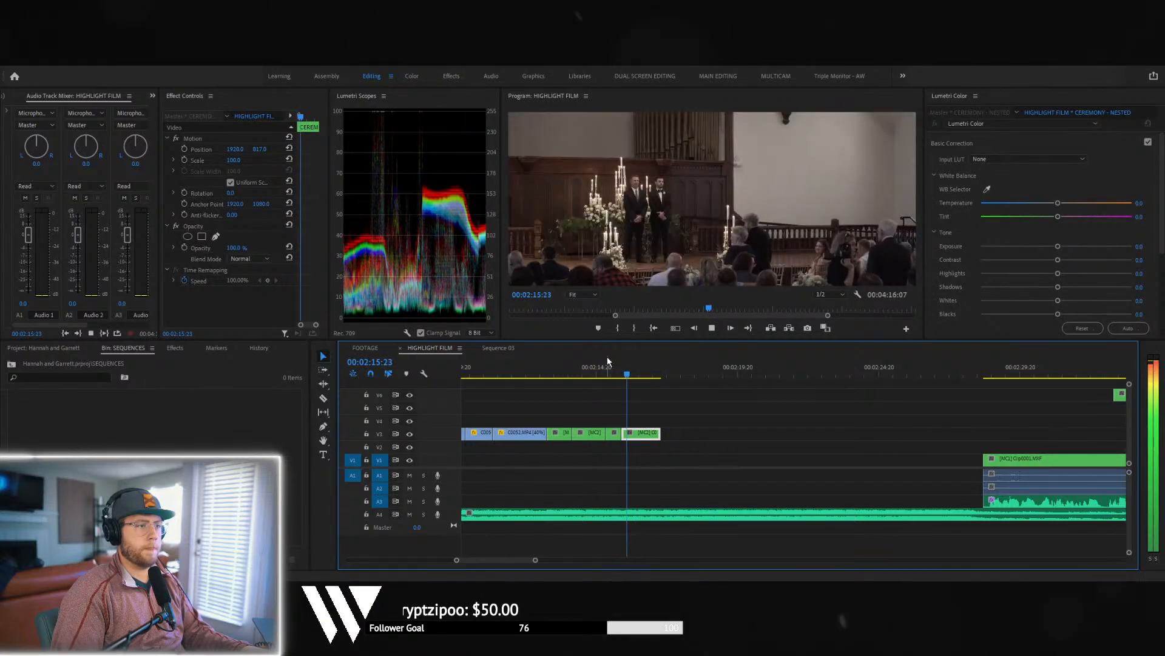
- Trim the camera 2 shot to end at 00:02:16:10 and place the next C0174.MP4 clip directly after it, switched to camera 3
{"action": "key", "text": "space"}
{"action": "left_click_drag", "start_coordinate": [639, 429], "coordinate": [668, 433]}
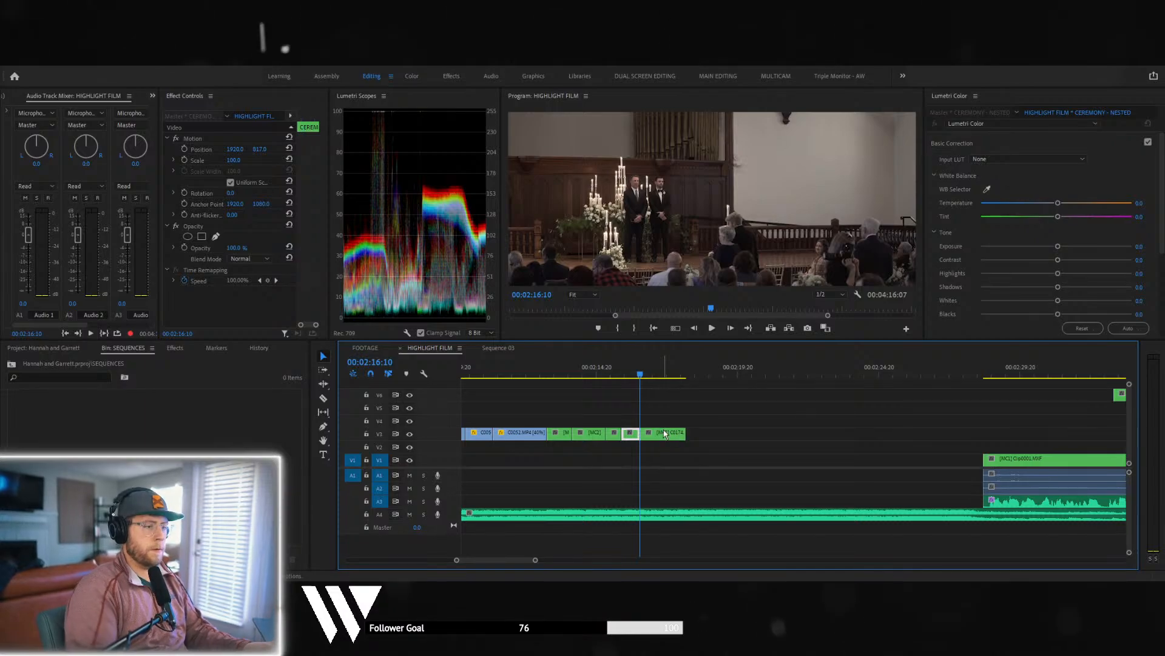
{"action": "left_click", "coordinate": [680, 370]}
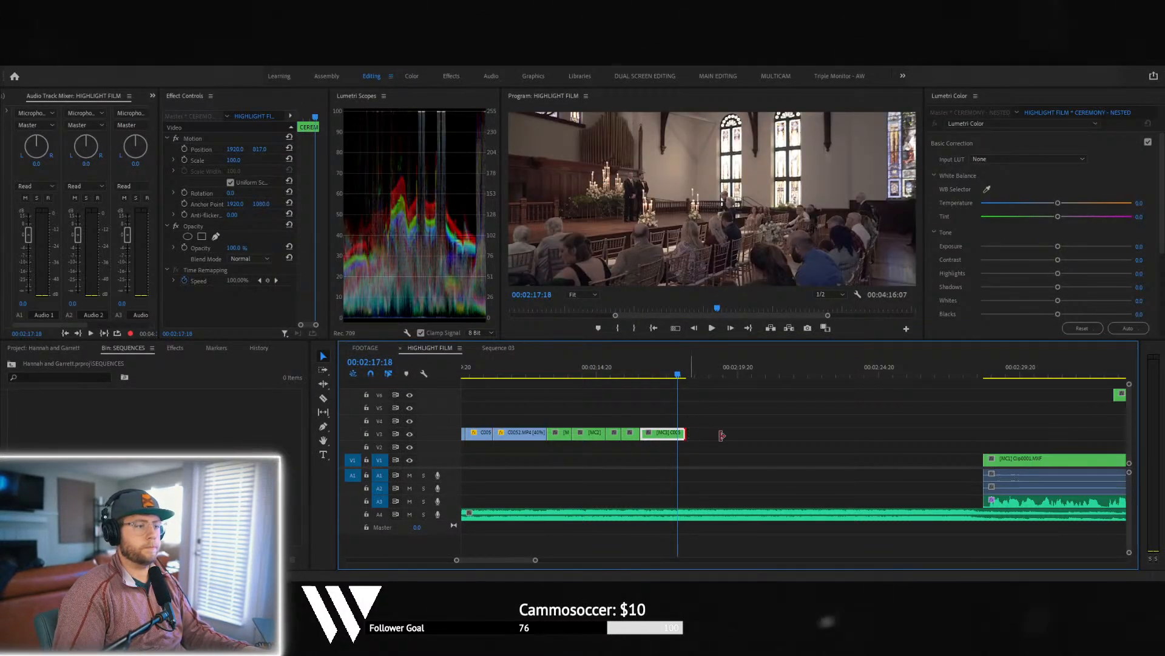
- Extend the new camera 3 clip, trim its start to near 00:02:21:11, move it back directly after the camera 2 shot, and play it
{"action": "left_click_drag", "start_coordinate": [721, 435], "coordinate": [783, 435]}
{"action": "left_click_drag", "start_coordinate": [678, 373], "coordinate": [757, 374]}
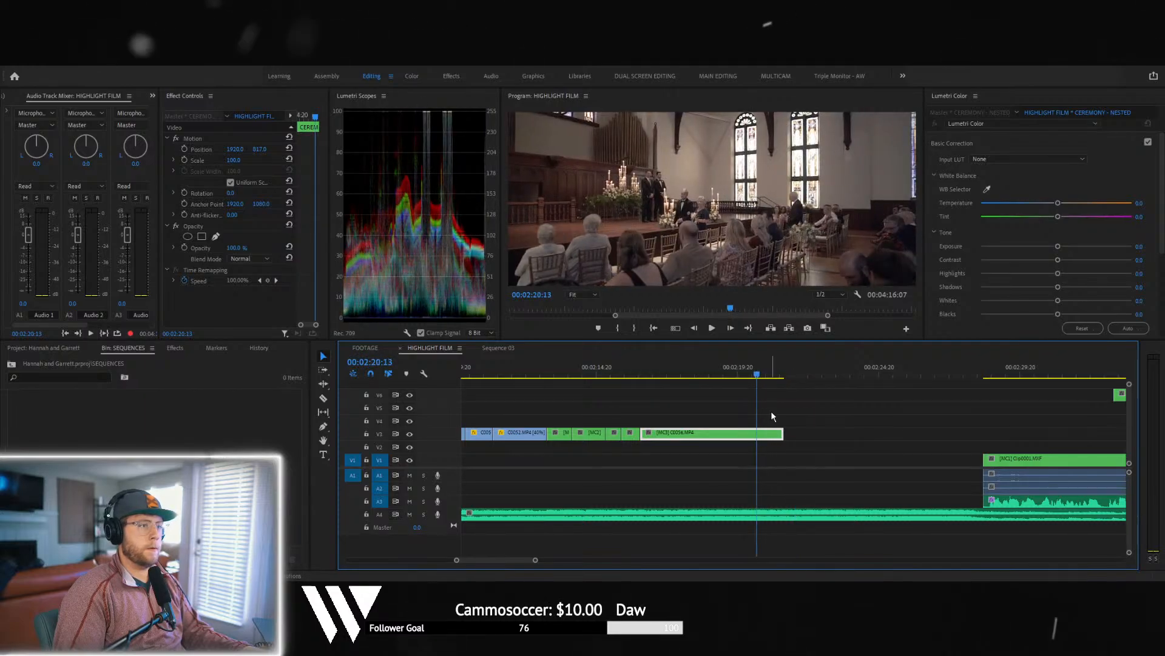
{"action": "left_click_drag", "start_coordinate": [792, 435], "coordinate": [840, 435]}
{"action": "mouse_move", "coordinate": [763, 373]}
{"action": "left_mouse_down"}
{"action": "mouse_move", "coordinate": [807, 378]}
{"action": "mouse_move", "coordinate": [784, 380]}
{"action": "left_mouse_up"}
{"action": "left_click_drag", "start_coordinate": [642, 433], "coordinate": [787, 433]}
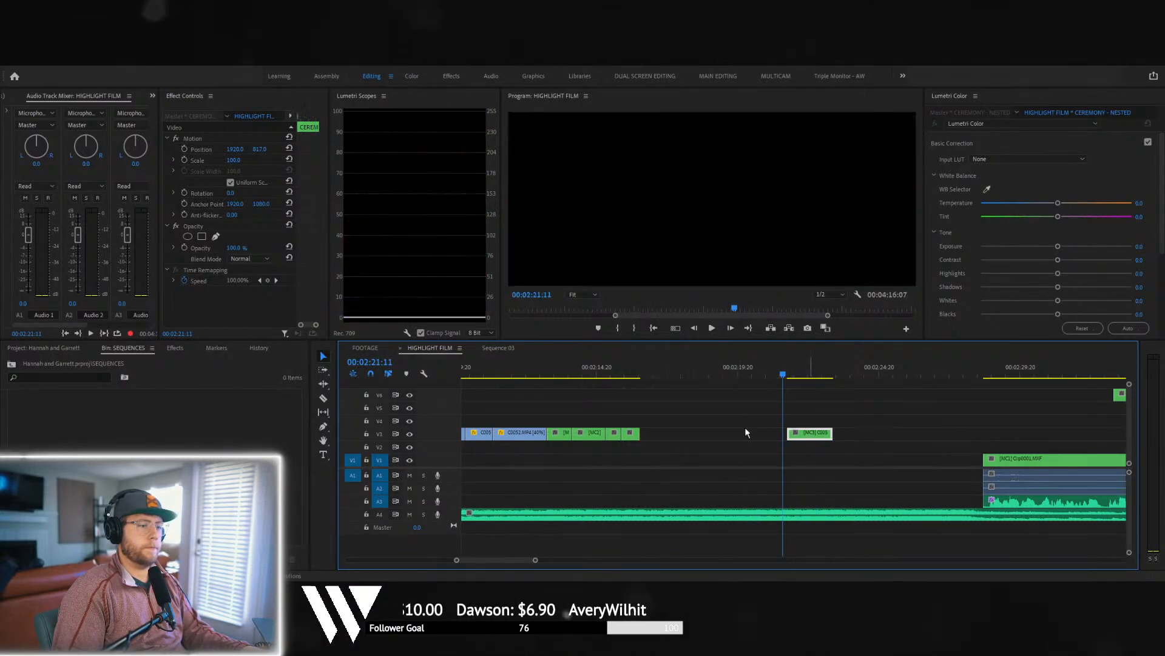
{"action": "left_click", "coordinate": [632, 368]}
{"action": "key", "text": "space"}
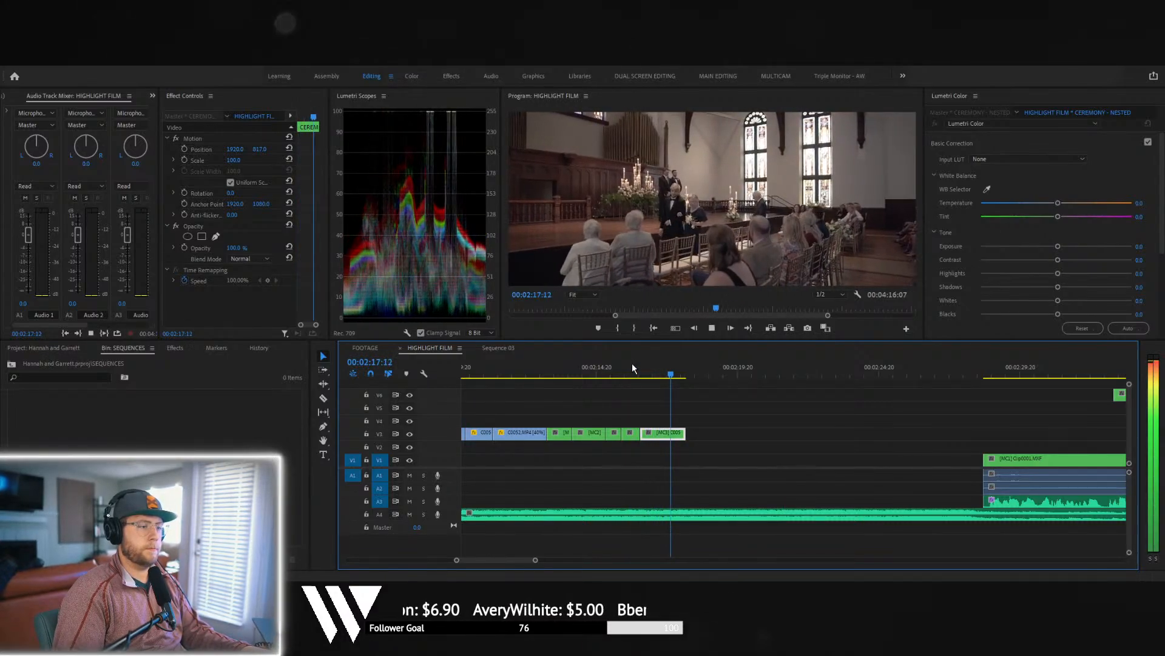
- Replay the cut, slide the last two V3 clips slightly later, and extend the preceding camera 3 shot to meet them
{"action": "left_click", "coordinate": [632, 366]}
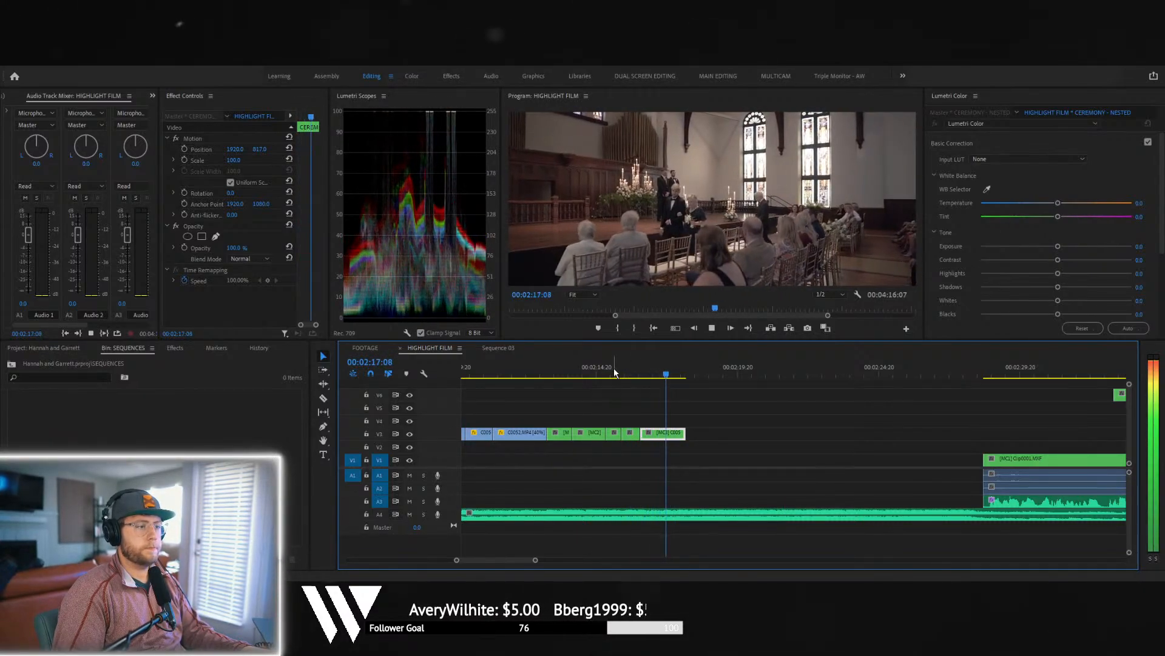
{"action": "left_click", "coordinate": [614, 368]}
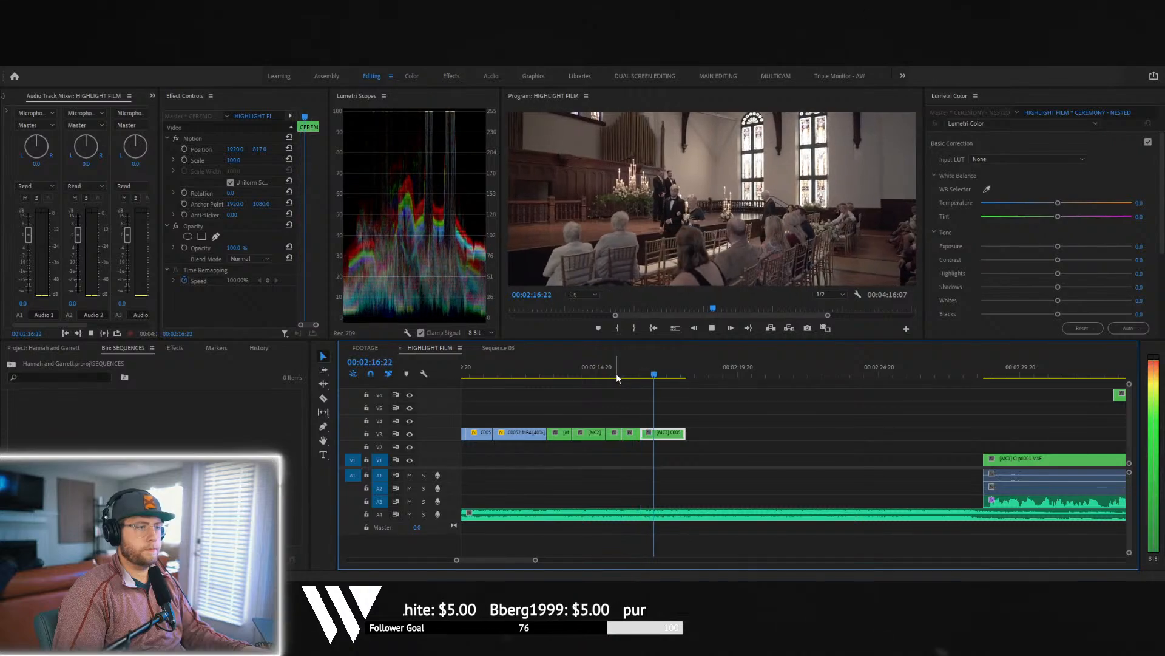
{"action": "key", "text": "space"}
{"action": "key", "text": "space"}
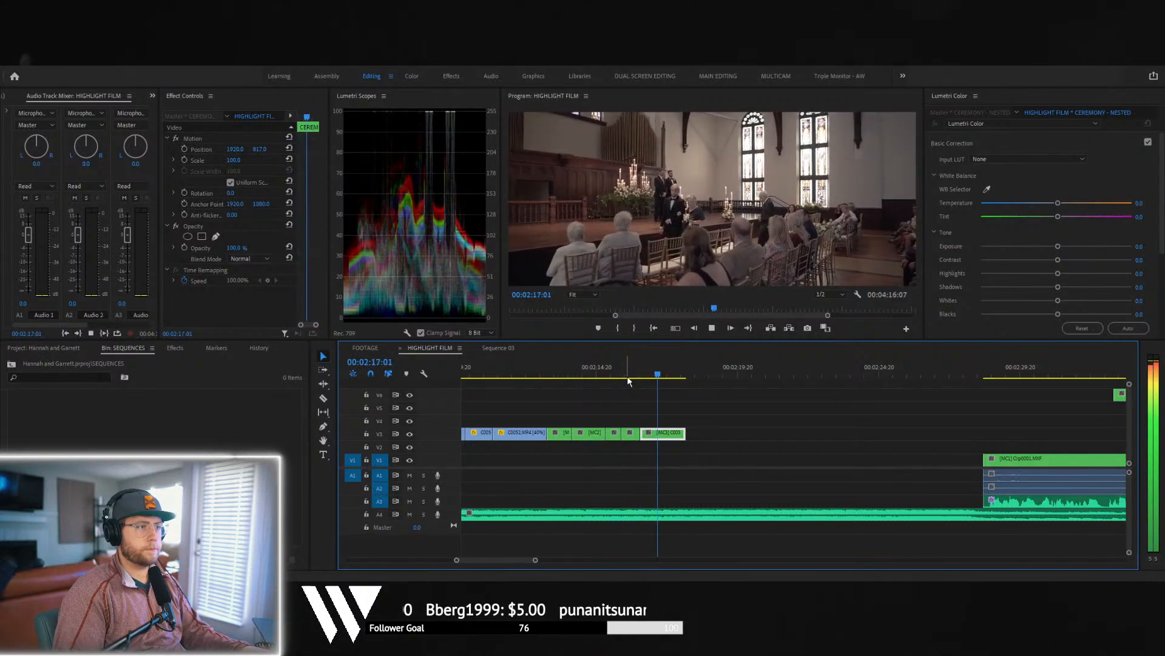
{"action": "left_click", "coordinate": [607, 376]}
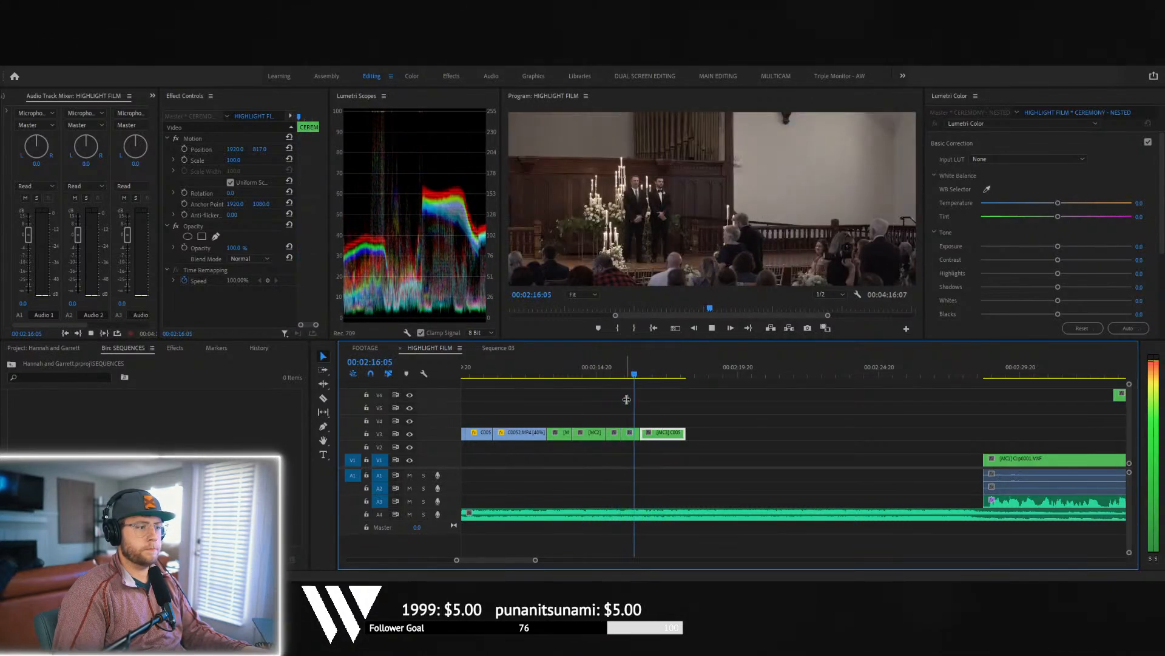
{"action": "mouse_move", "coordinate": [633, 423]}
{"action": "left_mouse_down"}
{"action": "mouse_move", "coordinate": [673, 433]}
{"action": "mouse_move", "coordinate": [629, 433]}
{"action": "left_mouse_up"}
{"action": "left_click", "coordinate": [621, 368]}
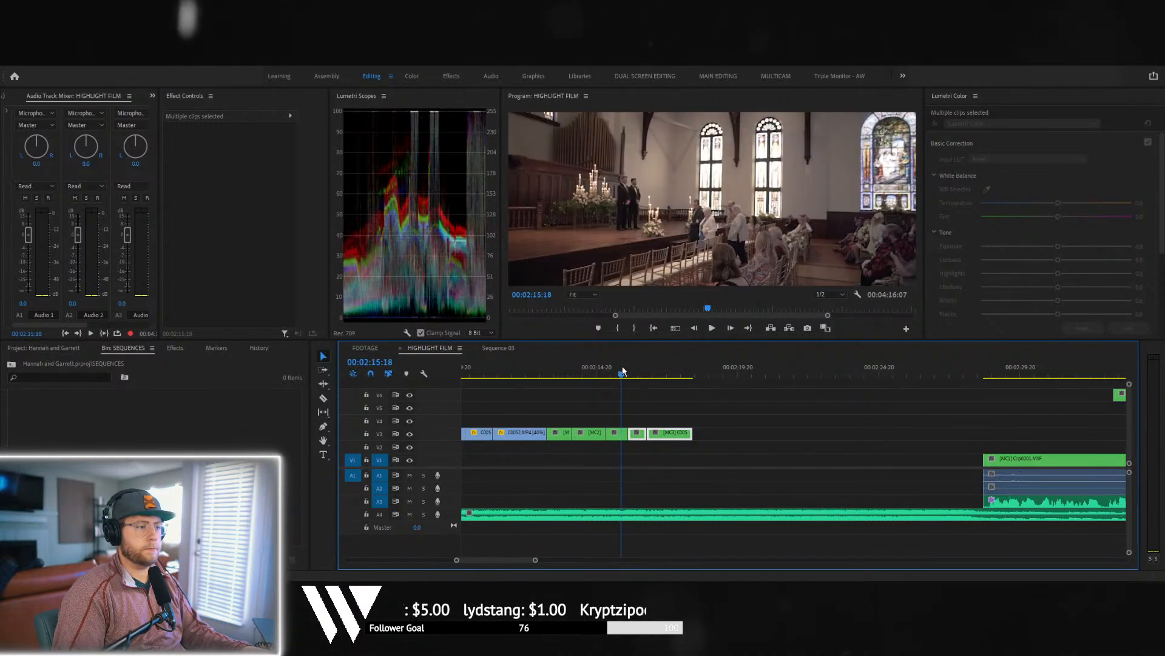
{"action": "key", "text": "space"}
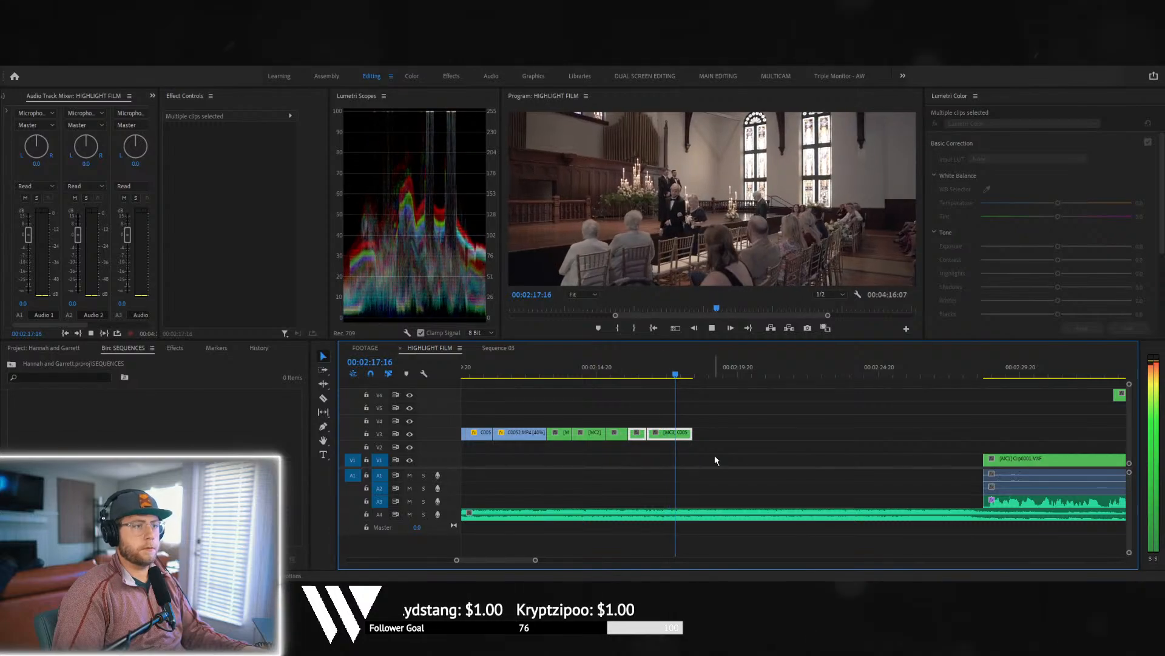
- Replay the last camera 3 clip against the music and trim its end to 00:02:17:16
{"action": "key", "text": "space"}
{"action": "left_click", "coordinate": [642, 371]}
{"action": "key", "text": "space"}
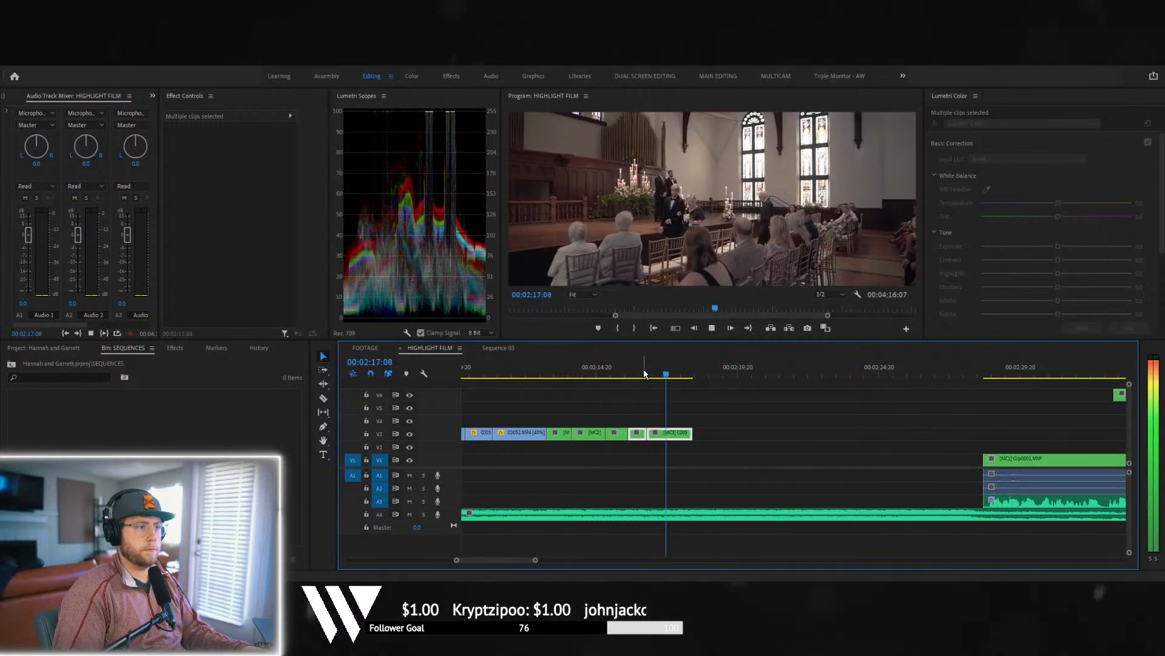
{"action": "key", "text": "space"}
{"action": "left_click_drag", "start_coordinate": [691, 433], "coordinate": [676, 433]}
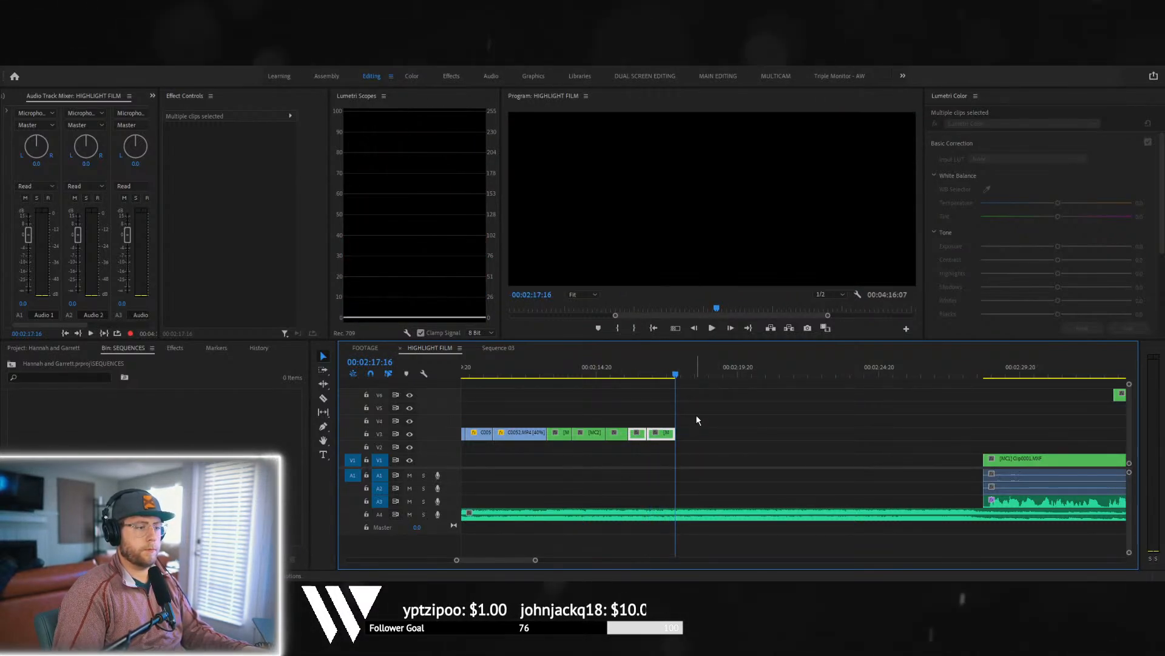
{"action": "left_click", "coordinate": [698, 419]}
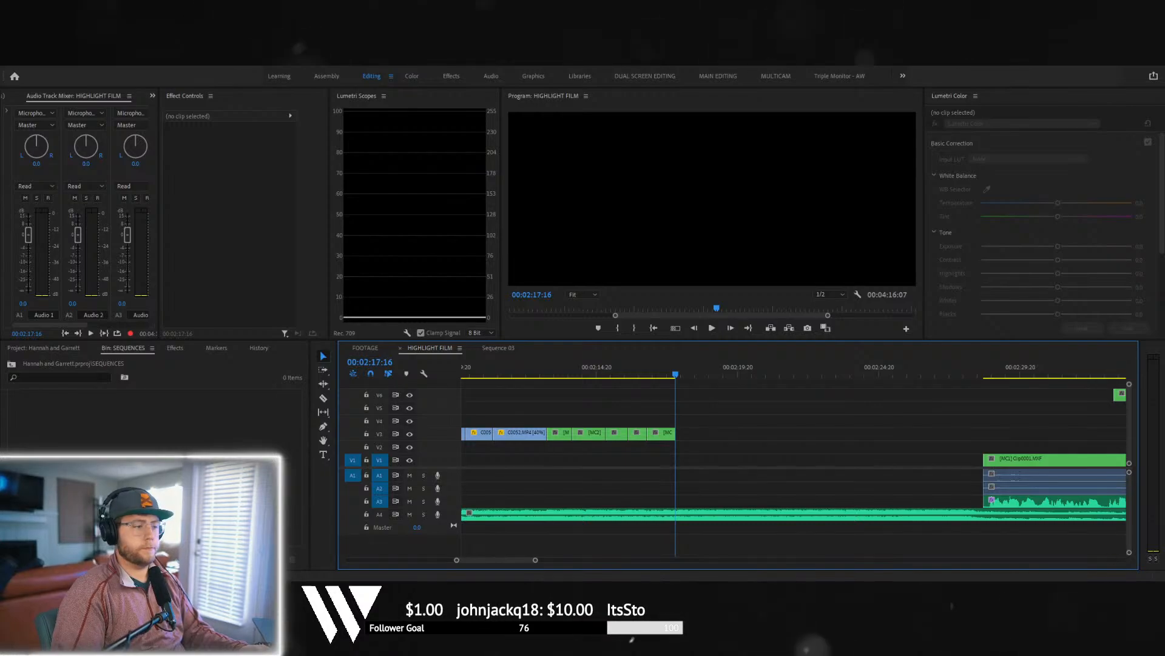
- Scrub through the V6 ceremony clips and move the front-view clip at 00:02:47:10 to V3, directly after the last camera 3 clip
{"action": "left_click_drag", "start_coordinate": [530, 561], "coordinate": [648, 570]}
{"action": "scroll", "coordinate": [726, 520], "scroll_direction": "down", "scroll_amount": 4}
{"action": "left_click", "coordinate": [744, 374]}
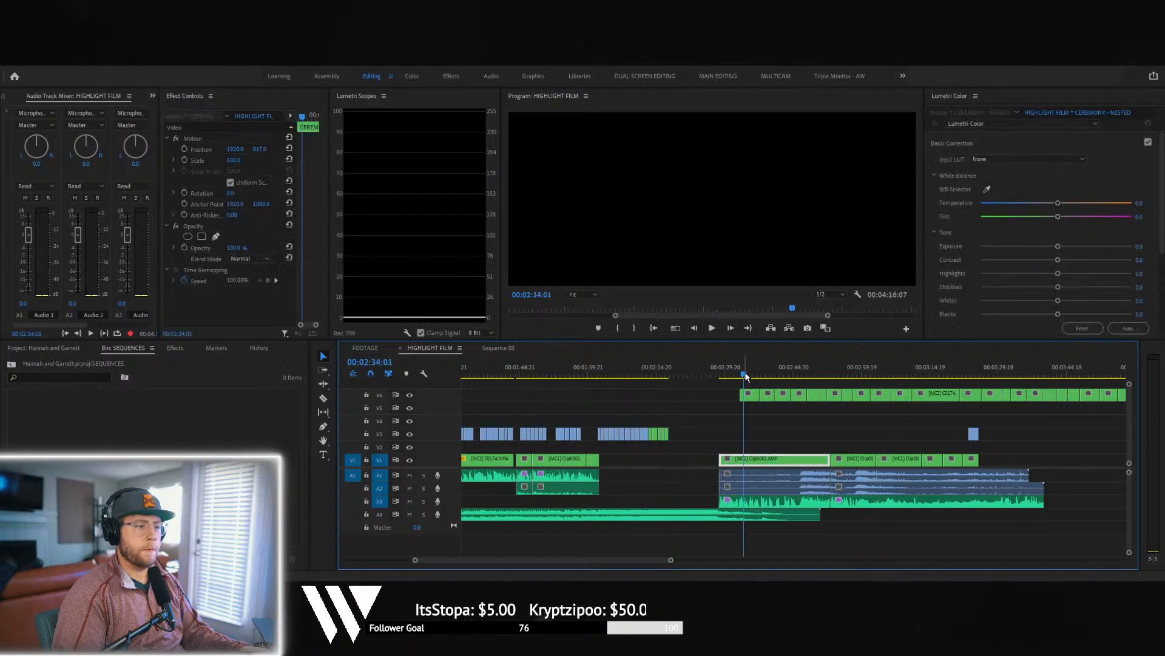
{"action": "left_click_drag", "start_coordinate": [745, 380], "coordinate": [805, 398]}
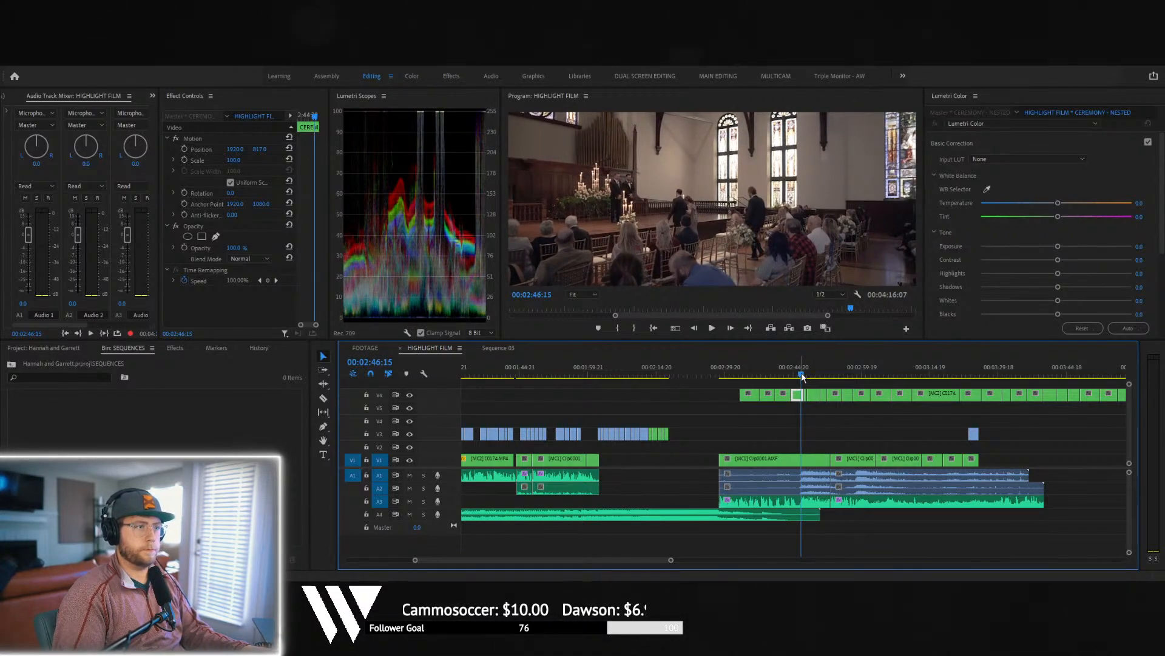
{"action": "left_click", "coordinate": [815, 376]}
{"action": "mouse_move", "coordinate": [816, 377]}
{"action": "left_mouse_down"}
{"action": "mouse_move", "coordinate": [831, 379]}
{"action": "mouse_move", "coordinate": [805, 386]}
{"action": "left_mouse_up"}
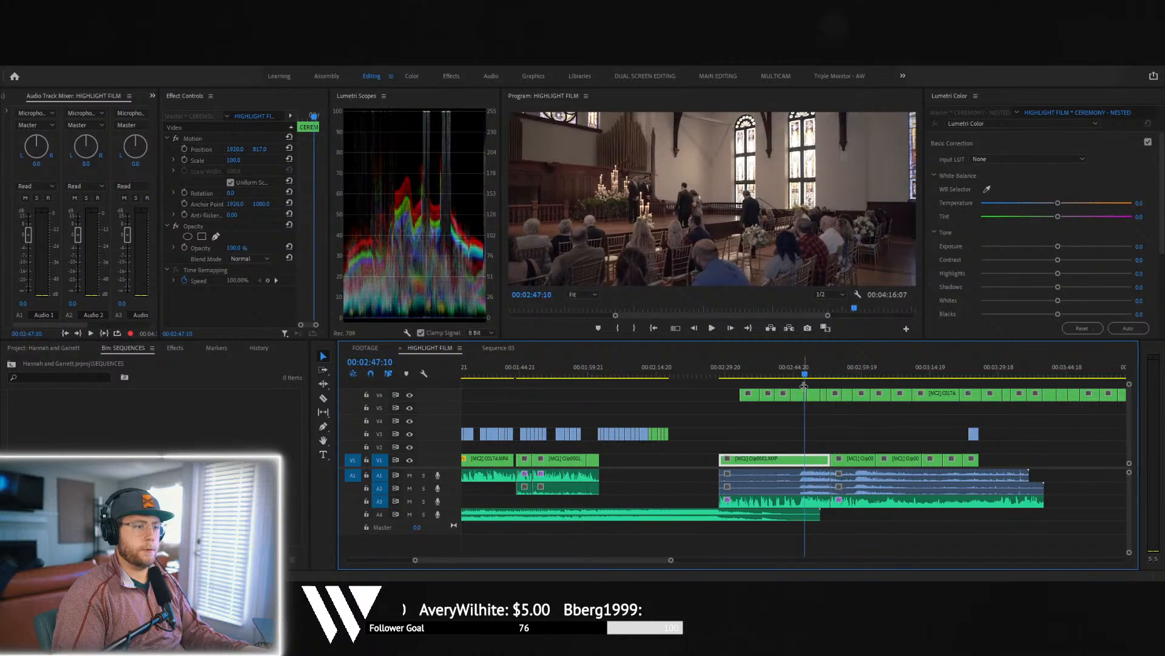
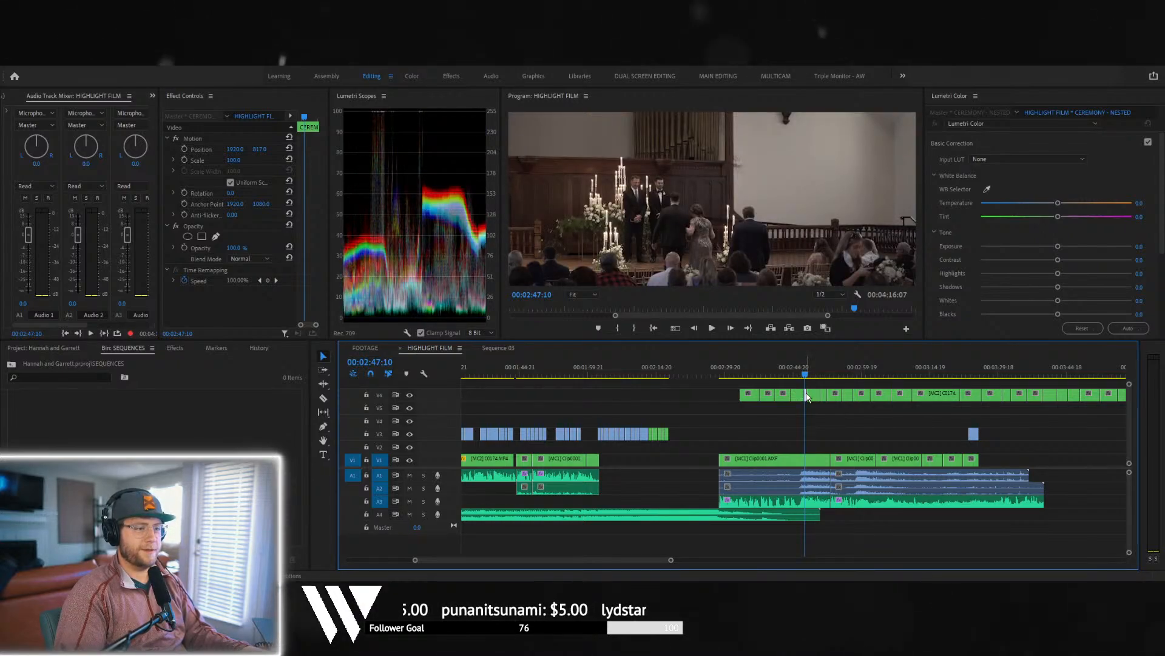
{"action": "left_click_drag", "start_coordinate": [807, 397], "coordinate": [676, 457]}
{"action": "left_click_drag", "start_coordinate": [763, 438], "coordinate": [704, 442]}
{"action": "left_click_drag", "start_coordinate": [670, 559], "coordinate": [629, 561]}
{"action": "scroll", "coordinate": [652, 485], "scroll_direction": "up", "scroll_amount": 2}
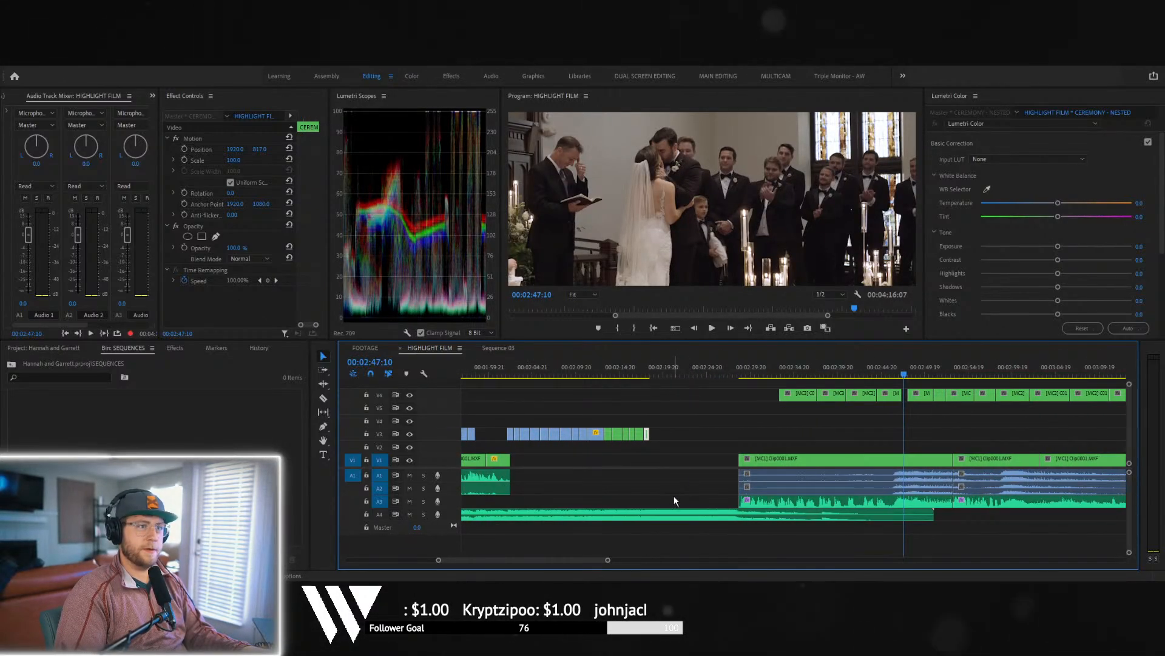
{"action": "left_click_drag", "start_coordinate": [607, 560], "coordinate": [584, 561]}
{"action": "scroll", "coordinate": [597, 475], "scroll_direction": "up", "scroll_amount": 2}
- Play the cut into the new front-view clip on V3, lengthen the clip to about 00:02:19, and replay it
{"action": "left_click", "coordinate": [597, 369]}
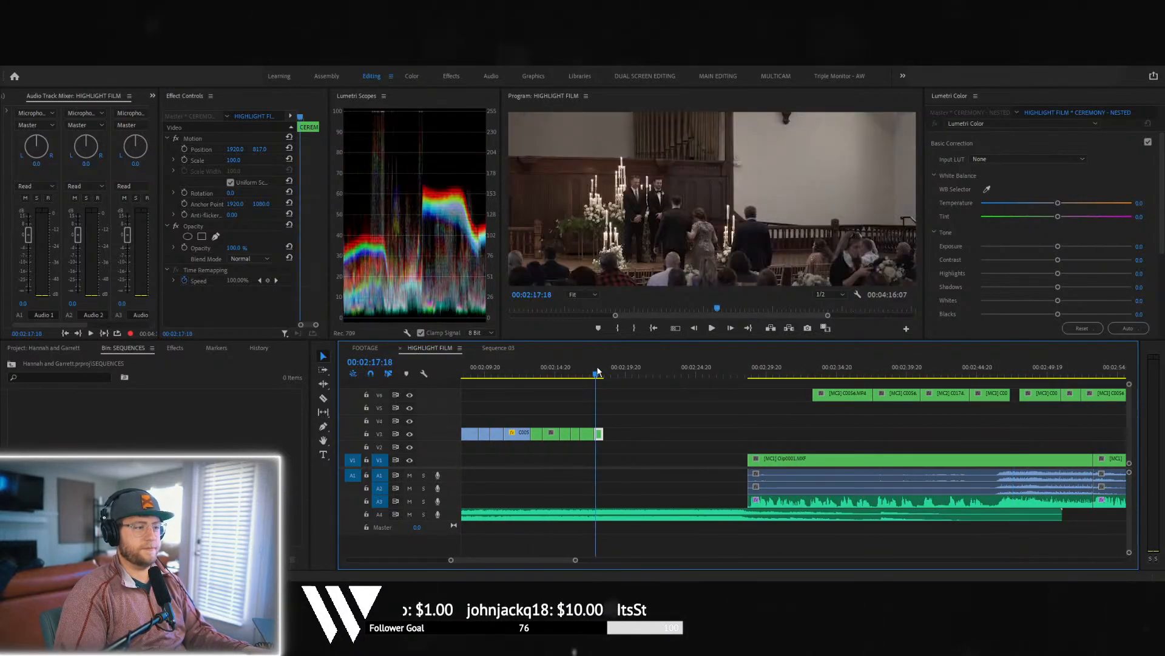
{"action": "key", "text": "space"}
{"action": "key", "text": "space"}
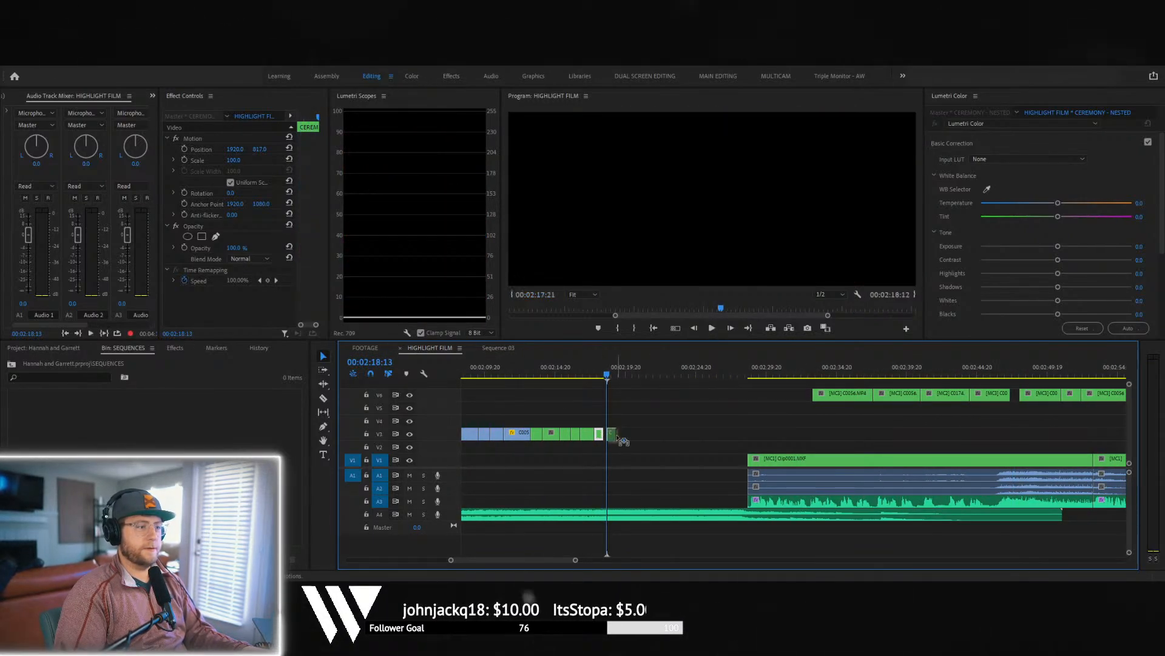
{"action": "left_click_drag", "start_coordinate": [609, 434], "coordinate": [595, 435]}
{"action": "left_click", "coordinate": [595, 367]}
{"action": "key", "text": "space"}
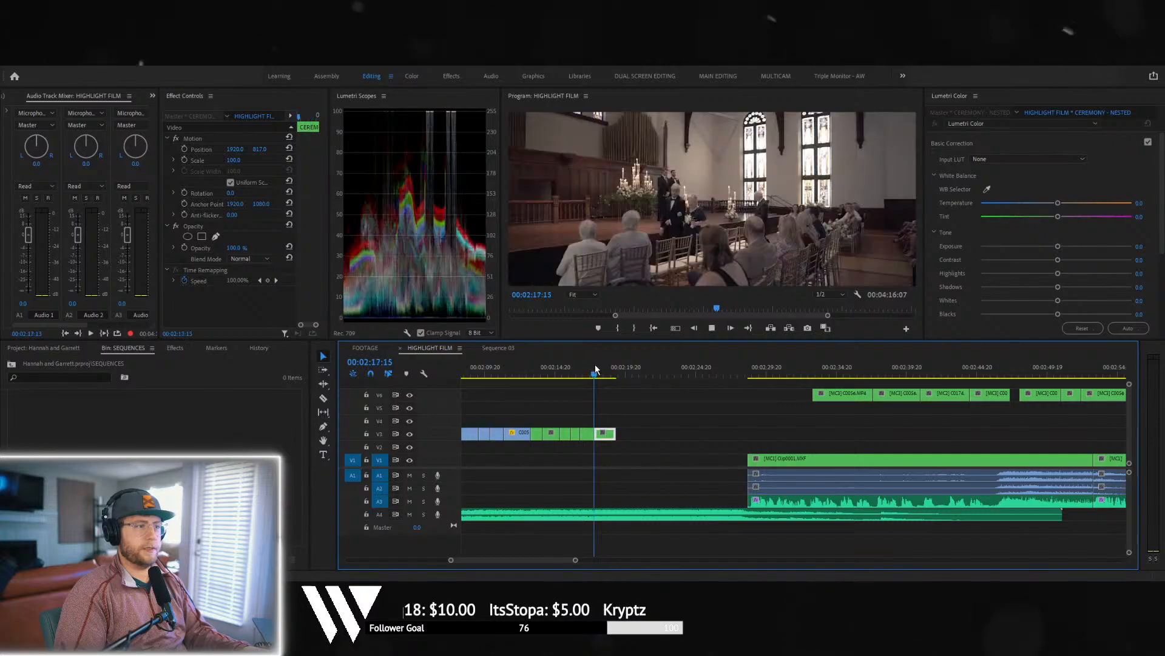
{"action": "key", "text": "space"}
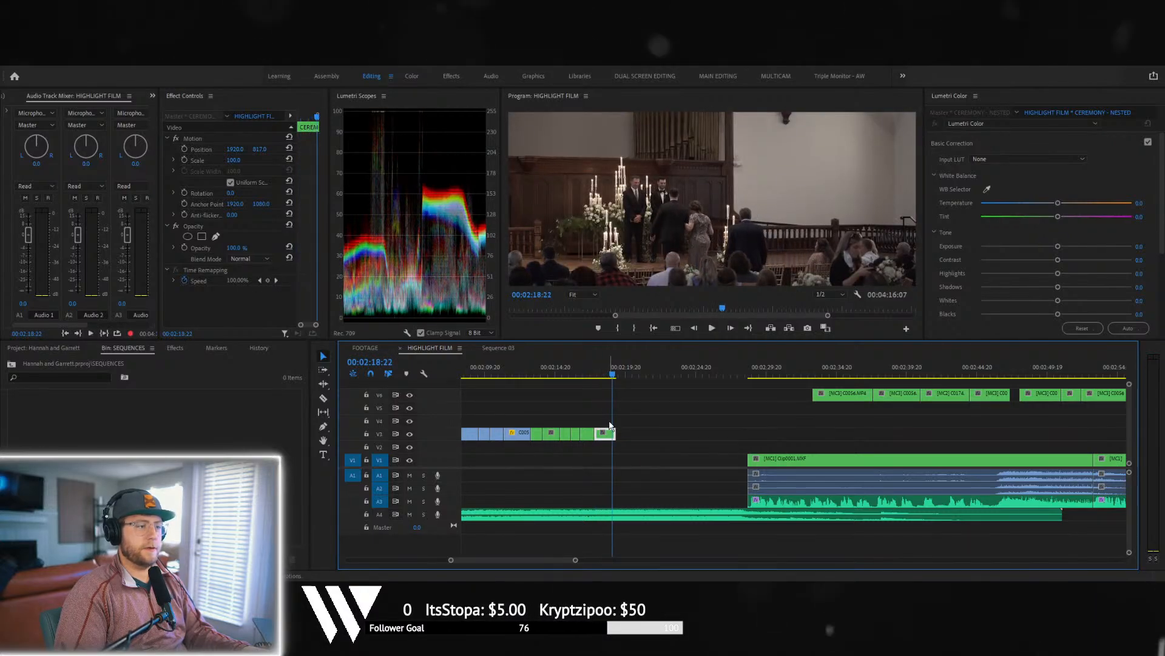
- Keyframe the front-view clip's Scale from 100 at its start to 105 at 00:02:18:22, and set its vertical Position to 717
{"action": "left_click", "coordinate": [188, 160]}
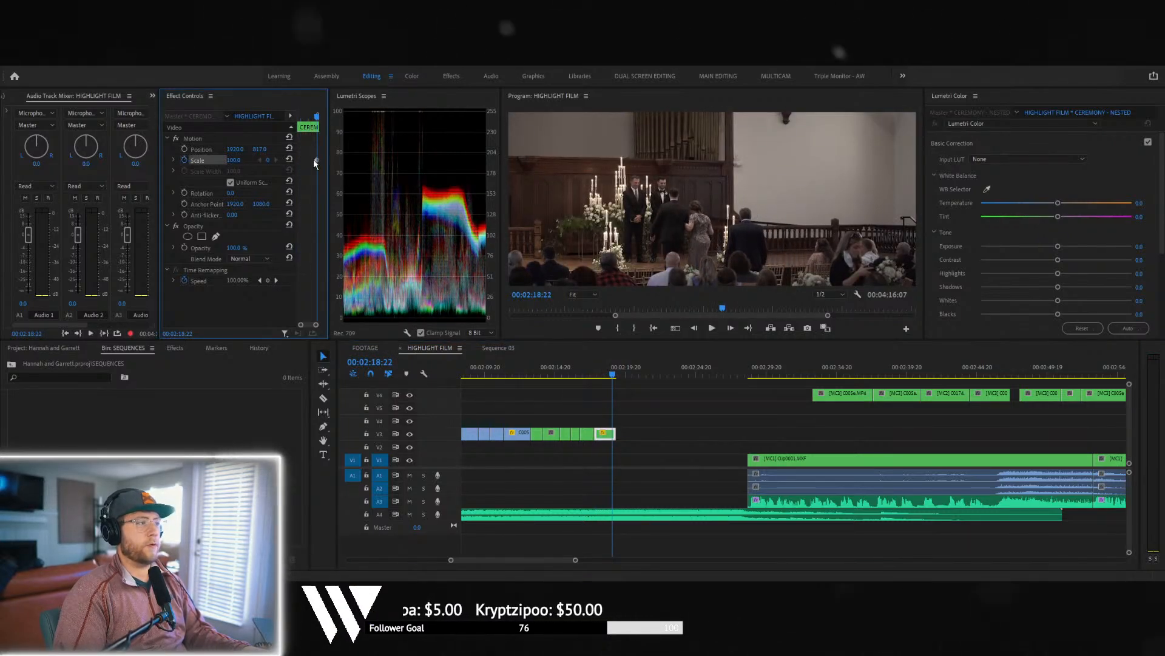
{"action": "left_click", "coordinate": [235, 160]}
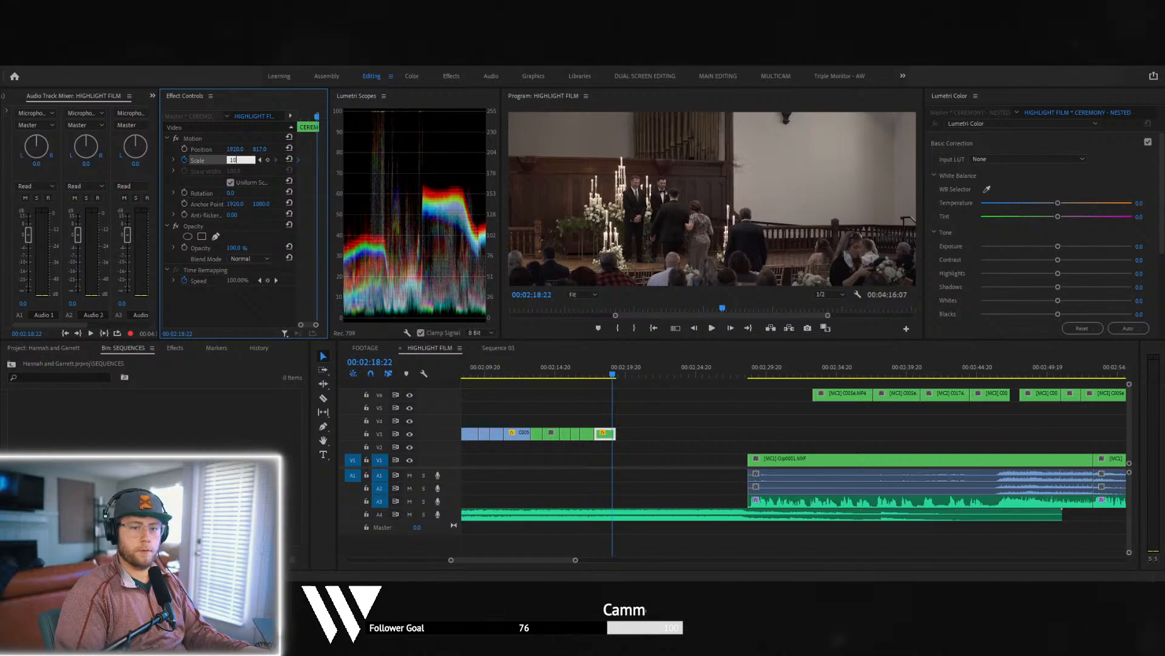
{"action": "key", "text": "Return"}
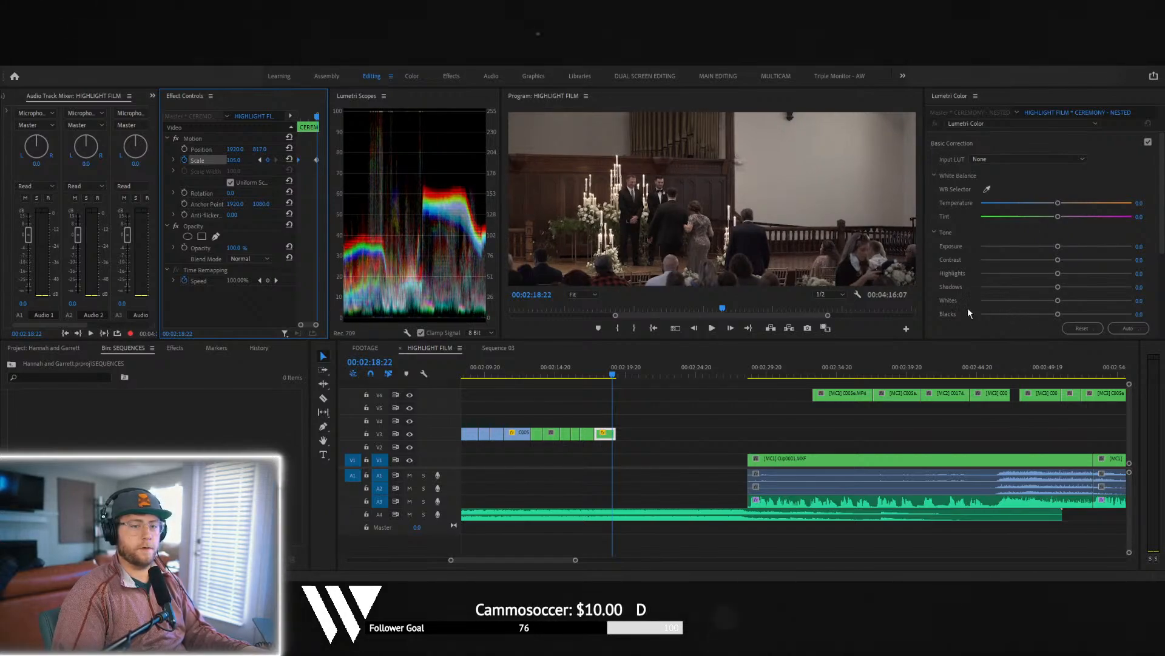
{"action": "left_click_drag", "start_coordinate": [261, 149], "coordinate": [242, 165]}
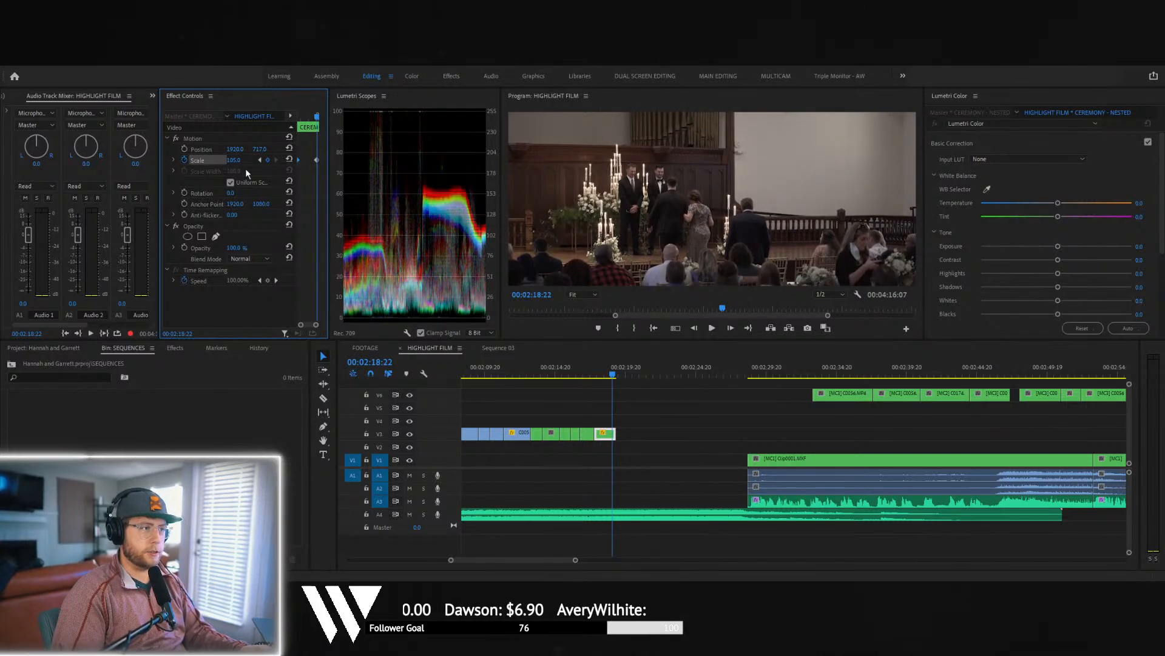
- Play the scale animation, trim the front-view clip's end to 00:02:18:21, and move the clip later on V3
{"action": "left_click", "coordinate": [583, 376]}
{"action": "key", "text": "space"}
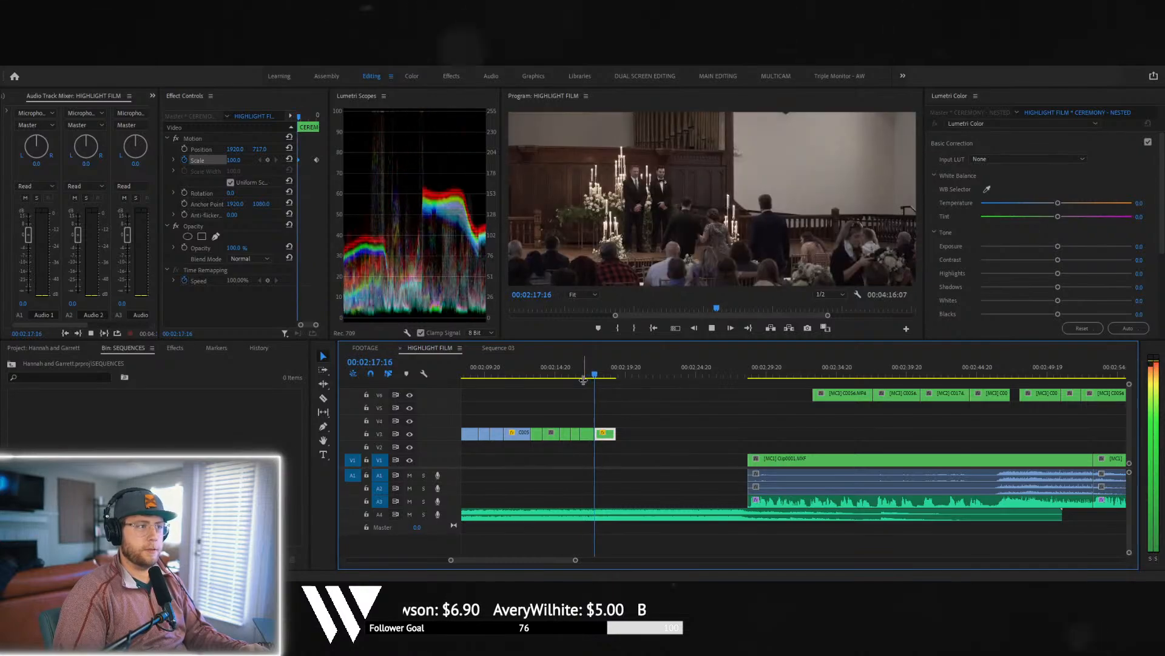
{"action": "key", "text": "space"}
{"action": "left_click_drag", "start_coordinate": [616, 433], "coordinate": [612, 433]}
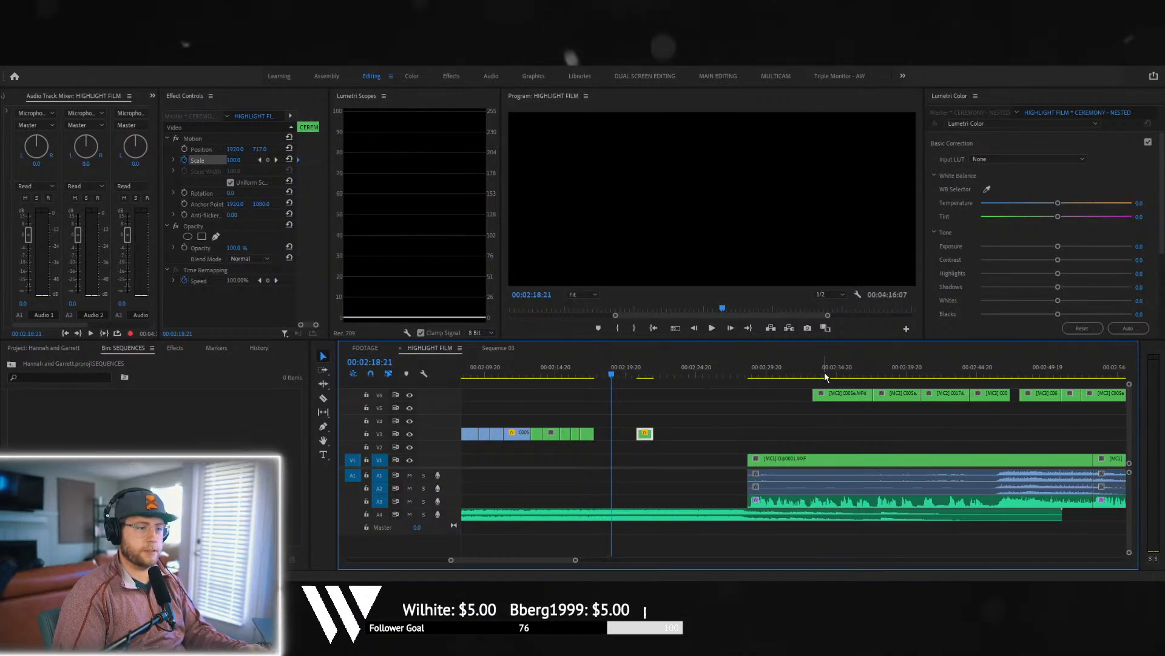
- Move the next ceremony clip from V6 down to V4 and line it up directly after the front-view clip
{"action": "left_click_drag", "start_coordinate": [824, 376], "coordinate": [660, 421]}
{"action": "left_click", "coordinate": [586, 373]}
{"action": "left_click", "coordinate": [596, 373]}
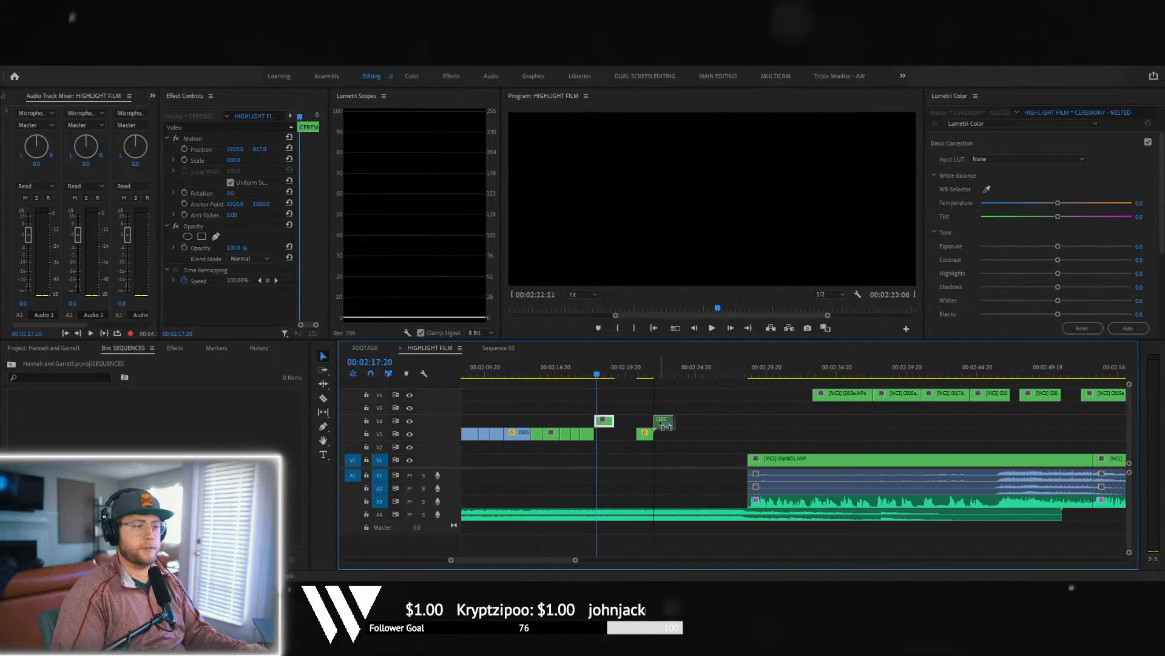
{"action": "left_click", "coordinate": [657, 374]}
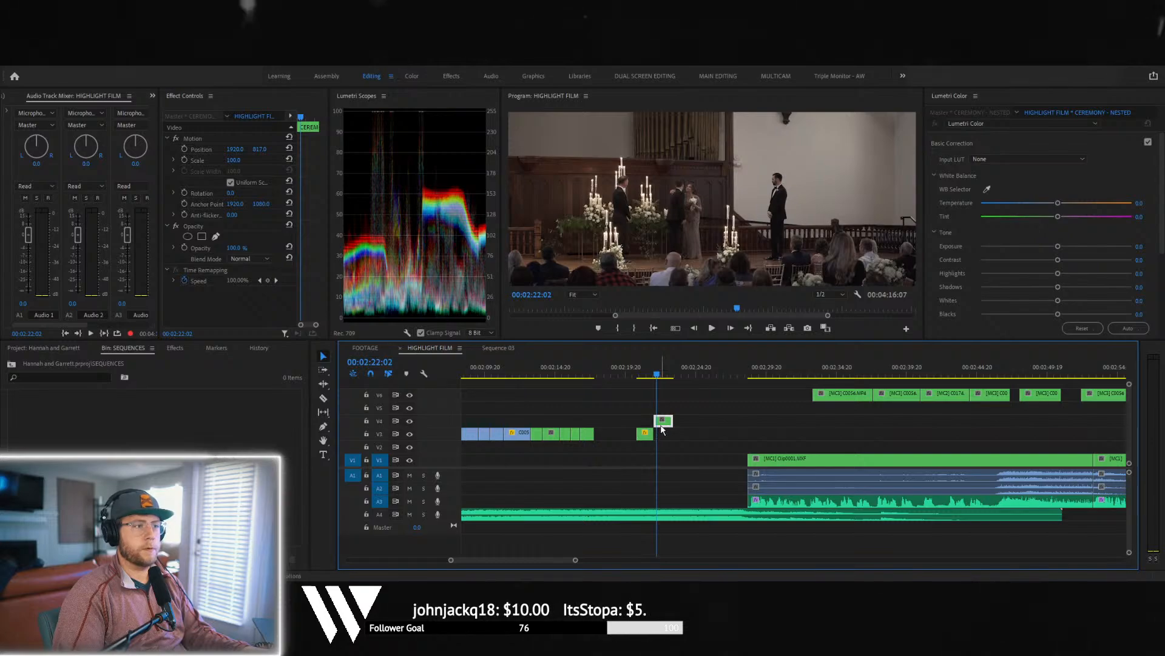
- Switch the V4 clip to the wide side angle of the church, extend its end past 00:02:24:05, and scrub through it
{"action": "key", "text": "2"}
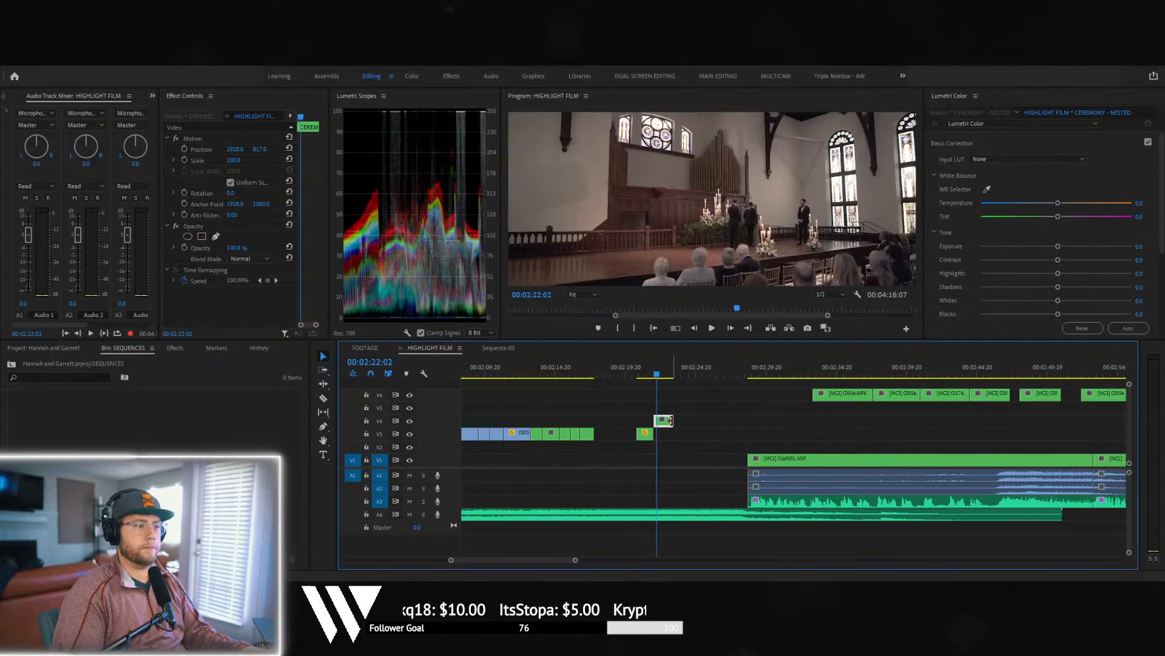
{"action": "left_click", "coordinate": [686, 376]}
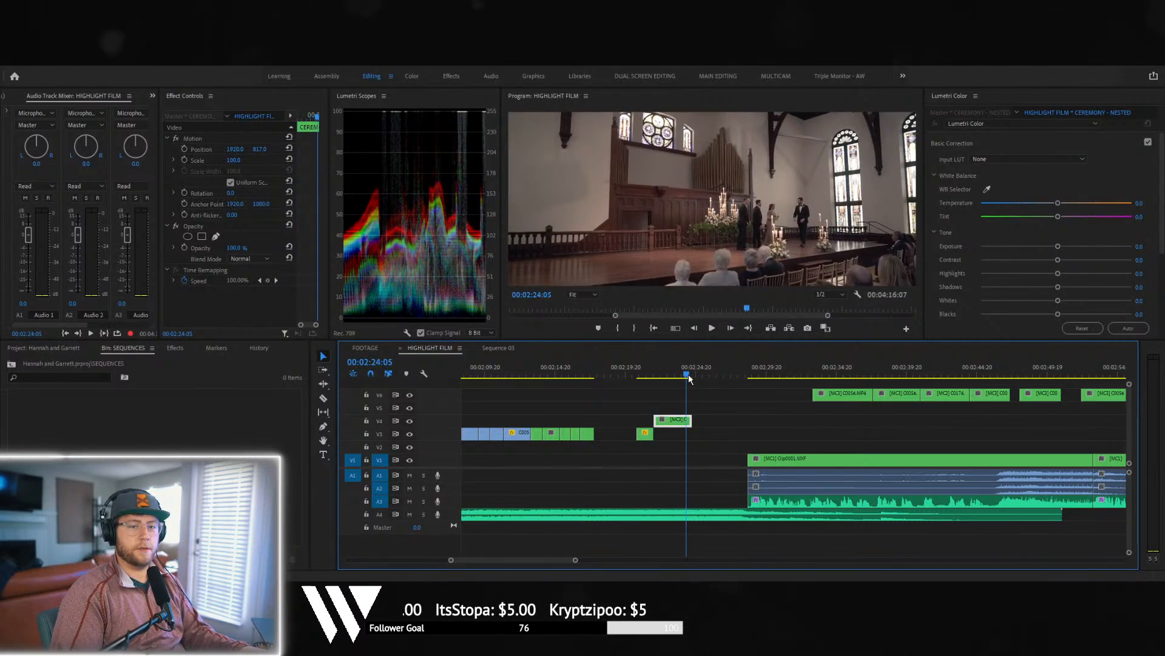
{"action": "left_click_drag", "start_coordinate": [687, 376], "coordinate": [670, 376]}
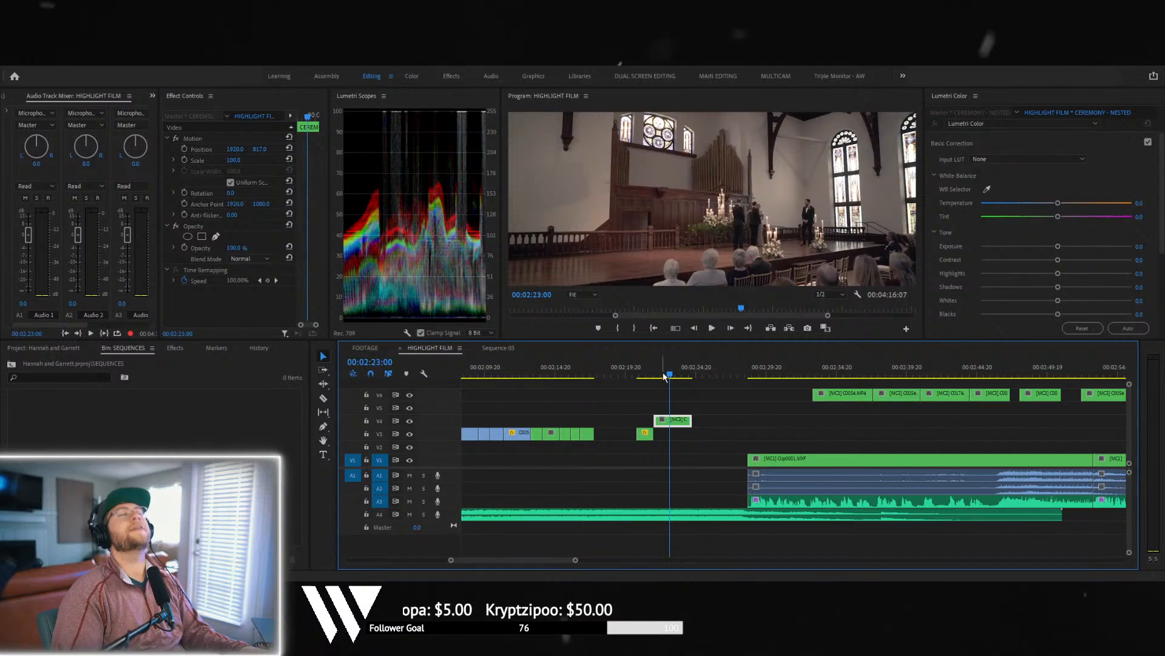
{"action": "mouse_move", "coordinate": [664, 375]}
{"action": "left_mouse_down"}
{"action": "mouse_move", "coordinate": [700, 371]}
{"action": "mouse_move", "coordinate": [671, 375]}
{"action": "left_mouse_up"}
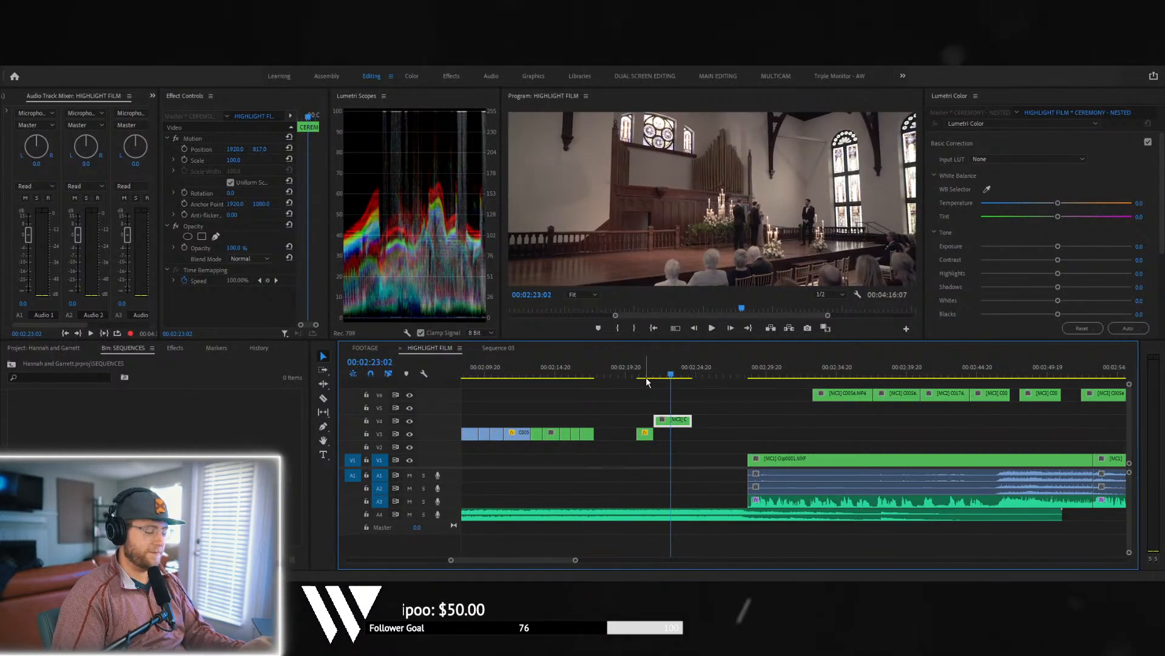
- Shorten the wide side-angle clip on V4 and move the keyframed front-view clip back against the preceding V3 clips
{"action": "mouse_move", "coordinate": [669, 388]}
{"action": "left_mouse_down"}
{"action": "mouse_move", "coordinate": [648, 372]}
{"action": "mouse_move", "coordinate": [660, 373]}
{"action": "left_mouse_up"}
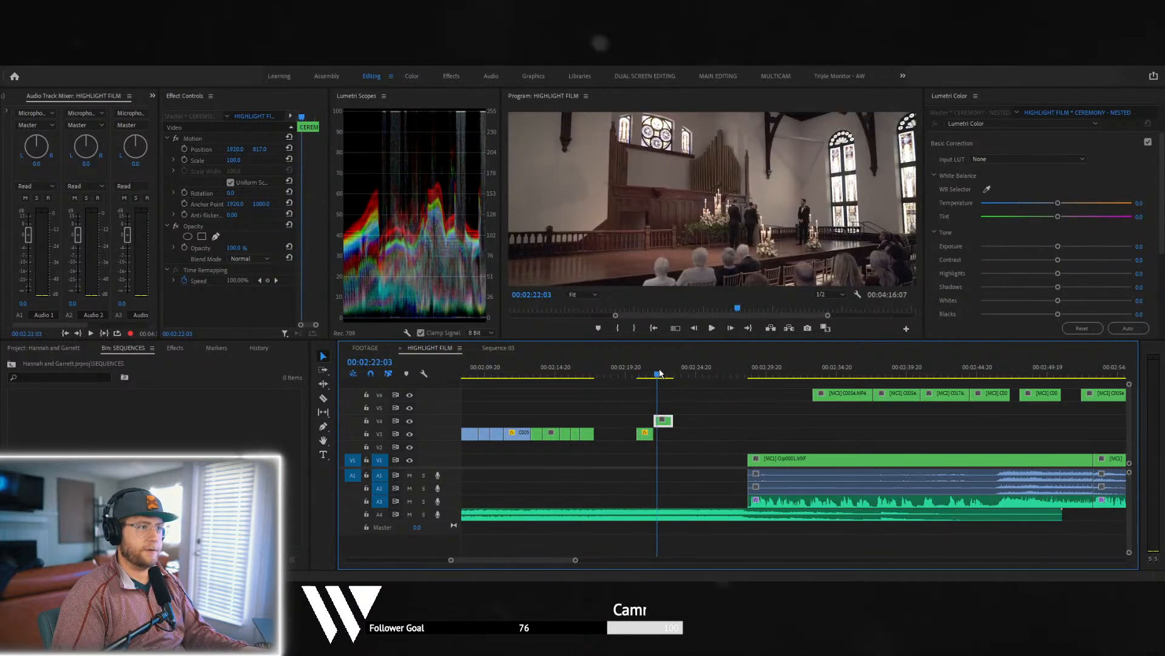
{"action": "left_click_drag", "start_coordinate": [645, 436], "coordinate": [603, 434]}
- Compare the available camera angles on the V4 clip, return it to the wide side angle of the church, and play it
{"action": "left_click", "coordinate": [664, 421]}
{"action": "key", "text": "1"}
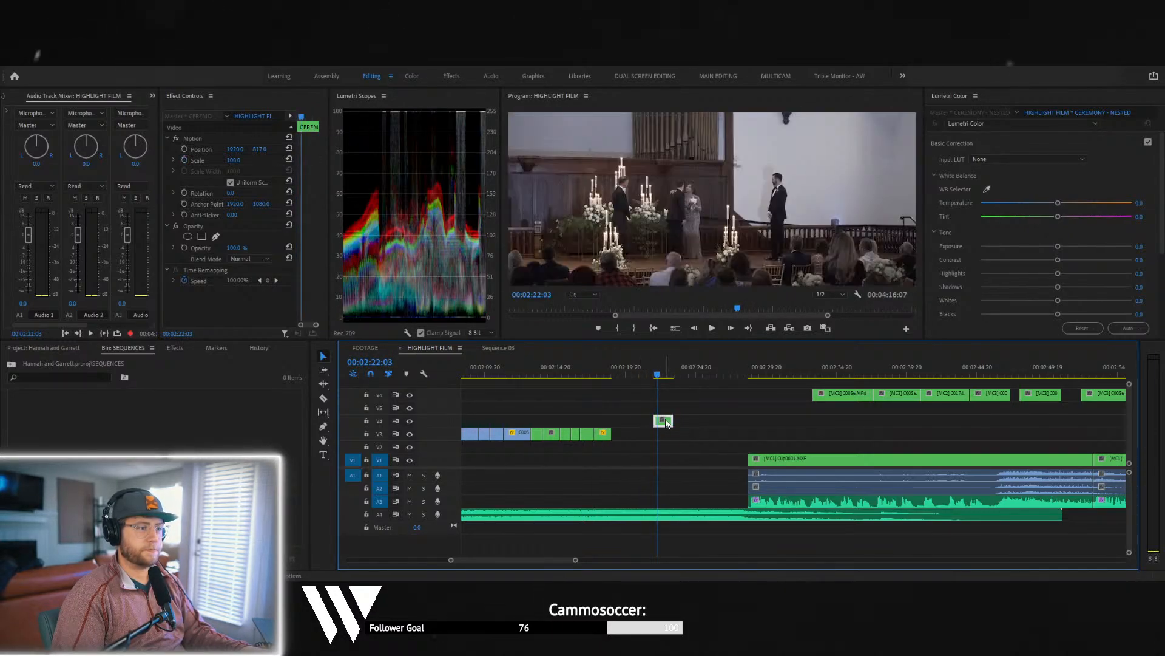
{"action": "key", "text": "2"}
{"action": "key", "text": "3"}
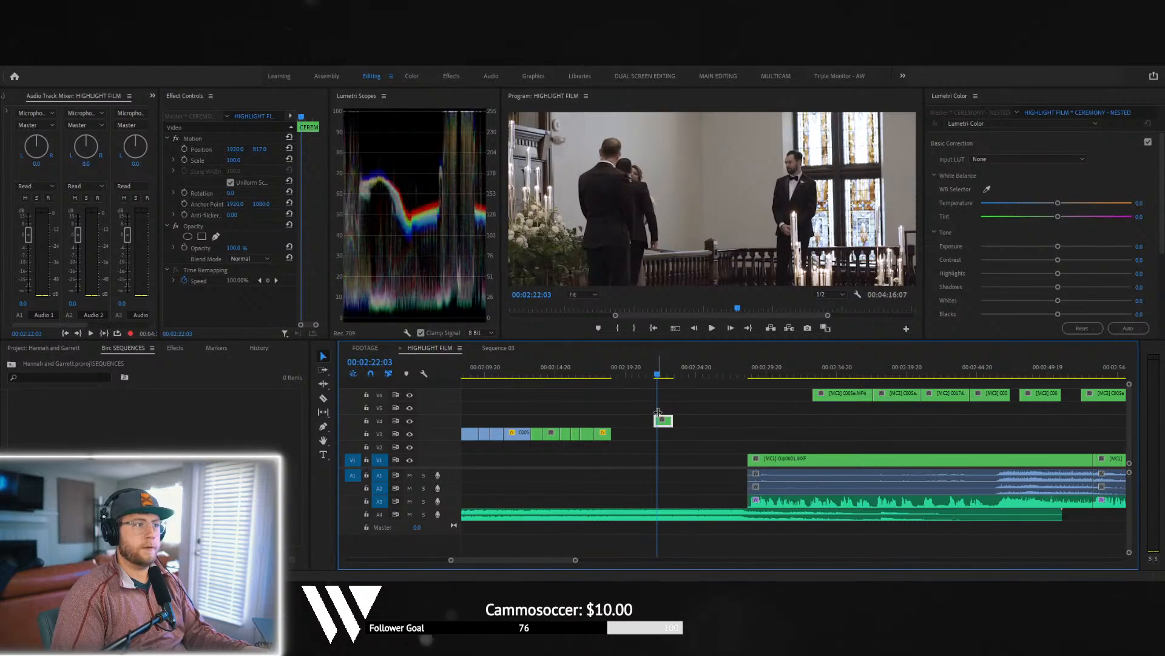
{"action": "key", "text": "4"}
{"action": "key", "text": "5"}
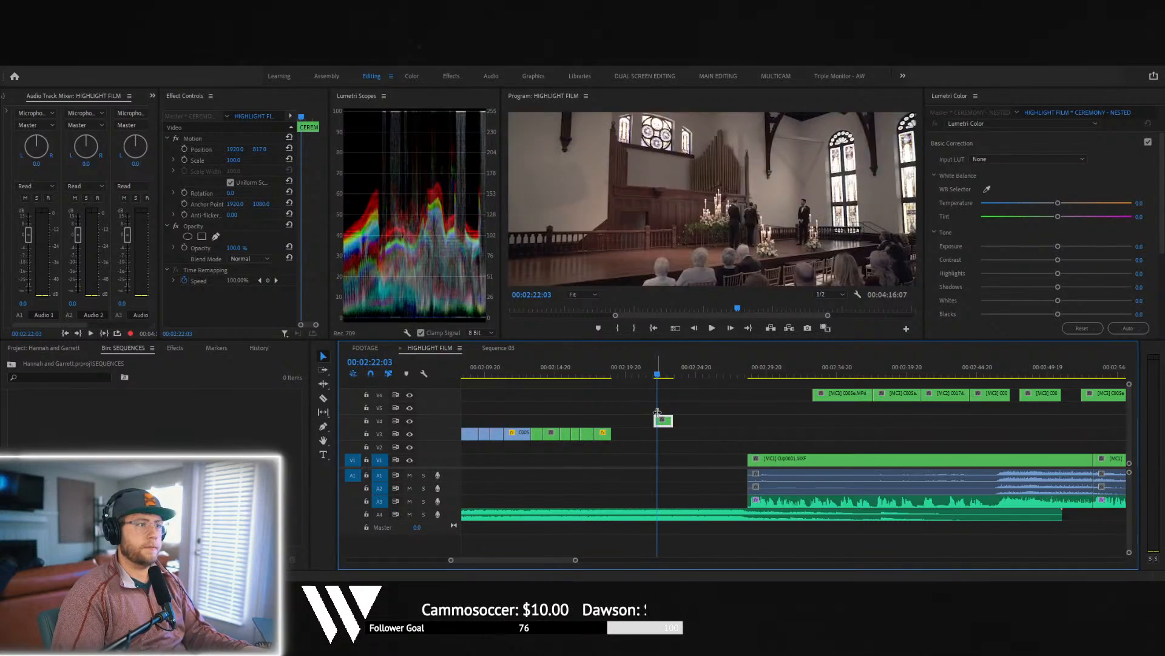
{"action": "key", "text": "space"}
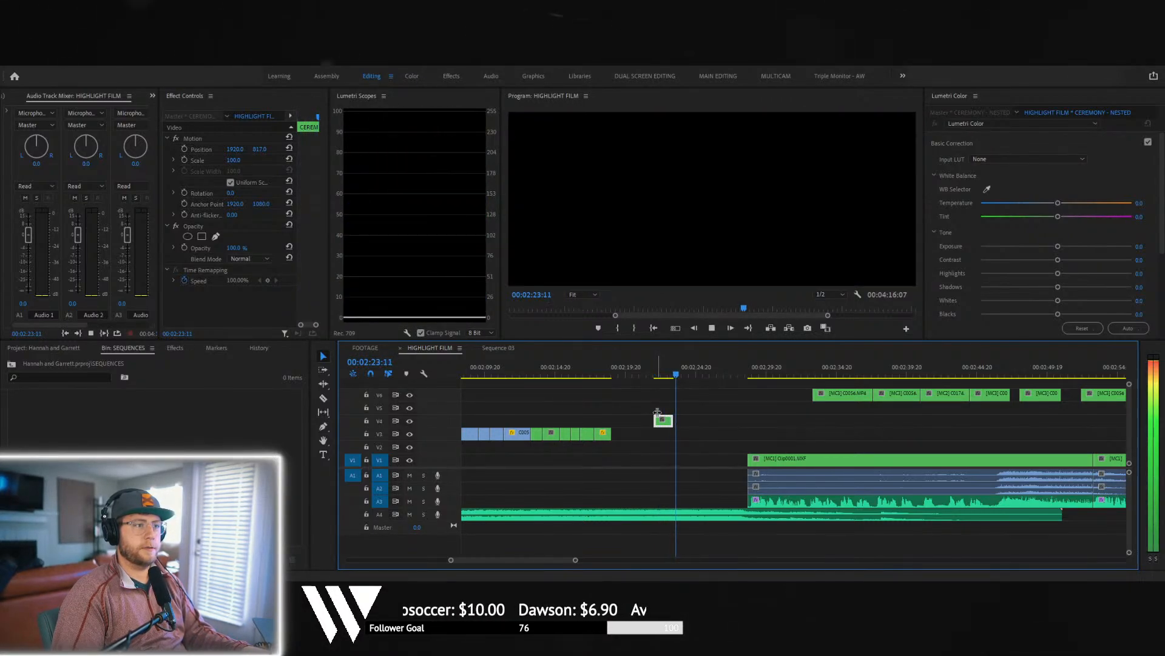
{"action": "mouse_move", "coordinate": [662, 374]}
{"action": "left_mouse_down"}
{"action": "mouse_move", "coordinate": [672, 366]}
{"action": "mouse_move", "coordinate": [651, 368]}
{"action": "mouse_move", "coordinate": [662, 376]}
{"action": "left_mouse_up"}
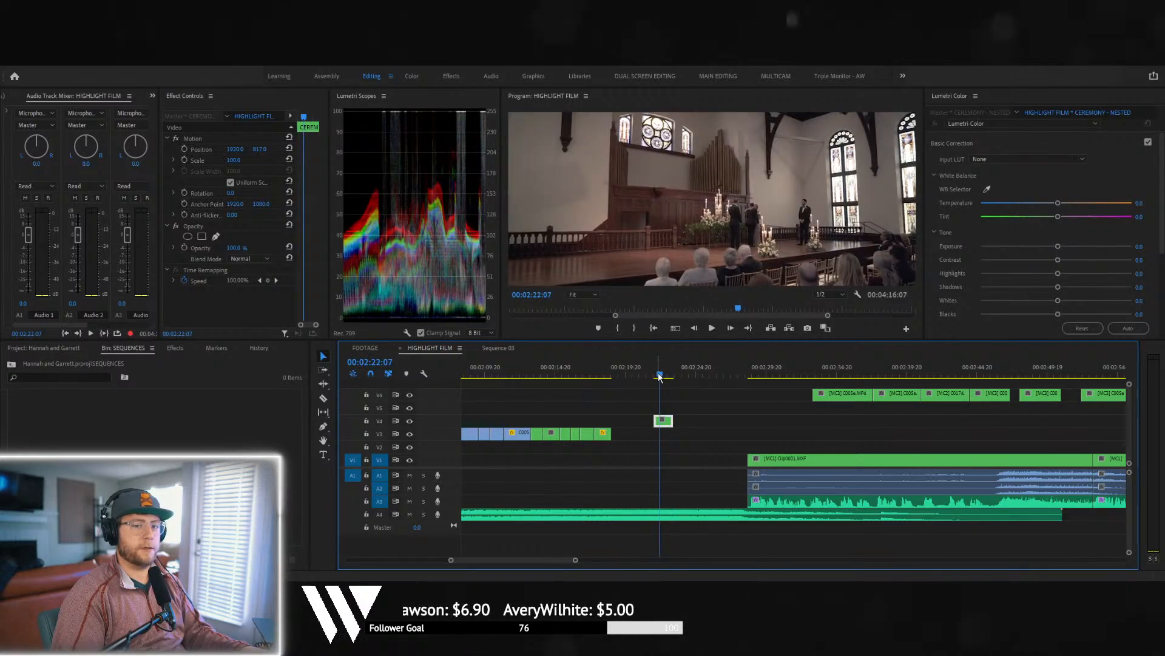
- Review the ceremony footage around 00:02:34:12 to 00:02:37:01 and delete the first clip on V6
{"action": "left_click", "coordinate": [832, 371]}
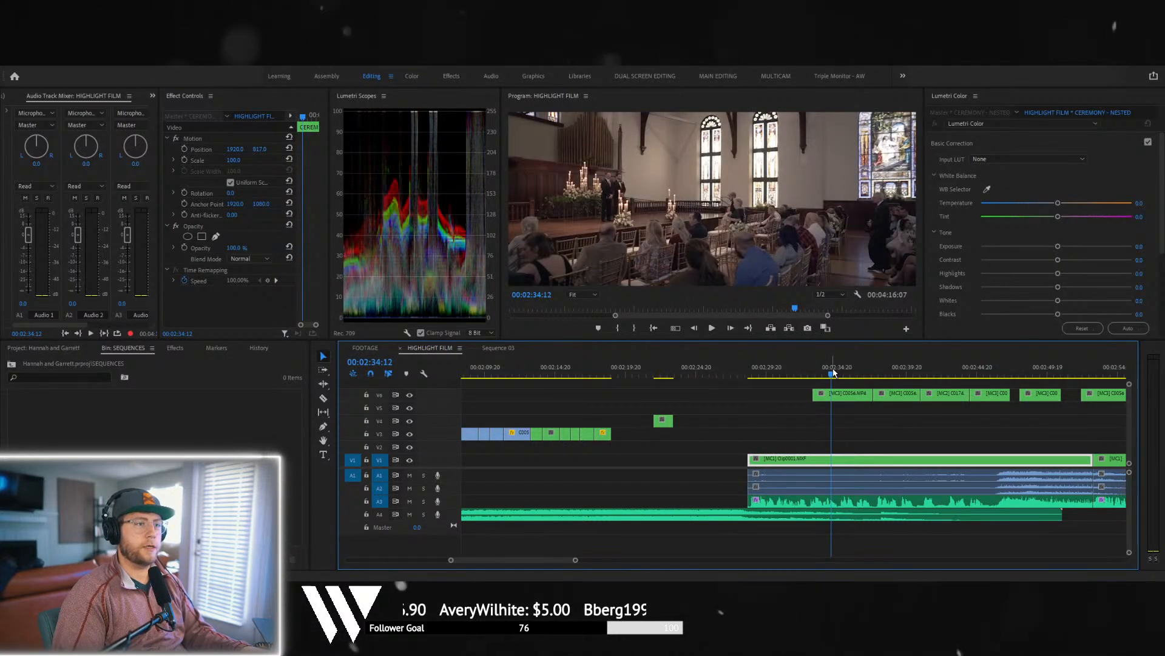
{"action": "key", "text": "space"}
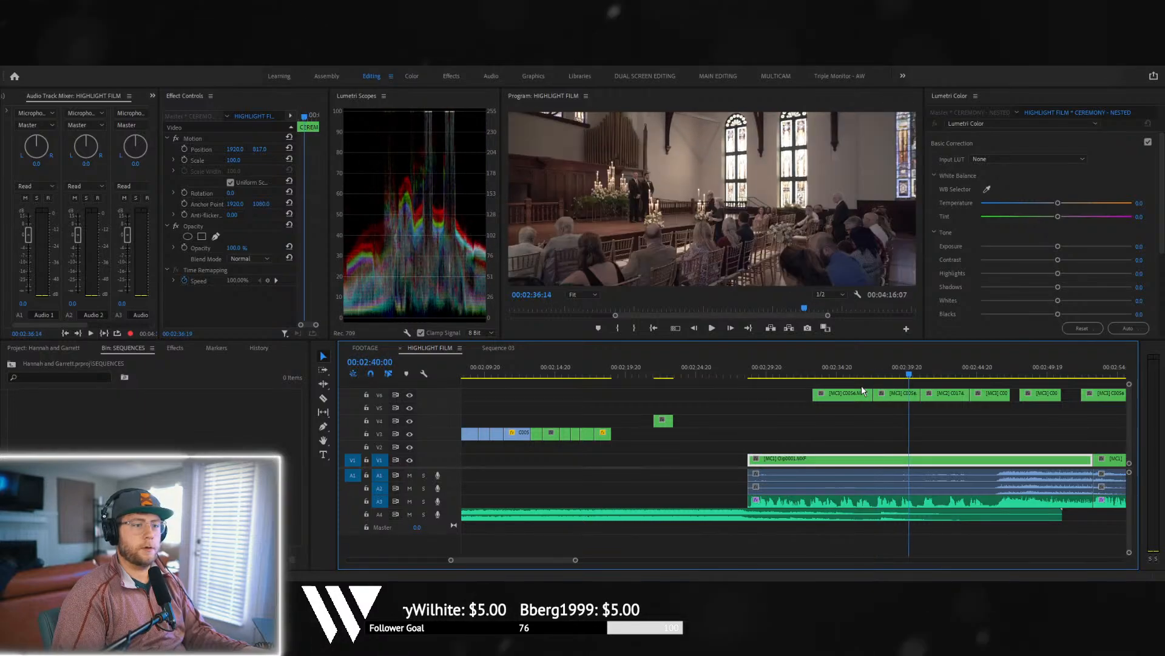
{"action": "left_click_drag", "start_coordinate": [862, 390], "coordinate": [868, 402]}
{"action": "left_click", "coordinate": [861, 392]}
{"action": "key", "text": "Delete"}
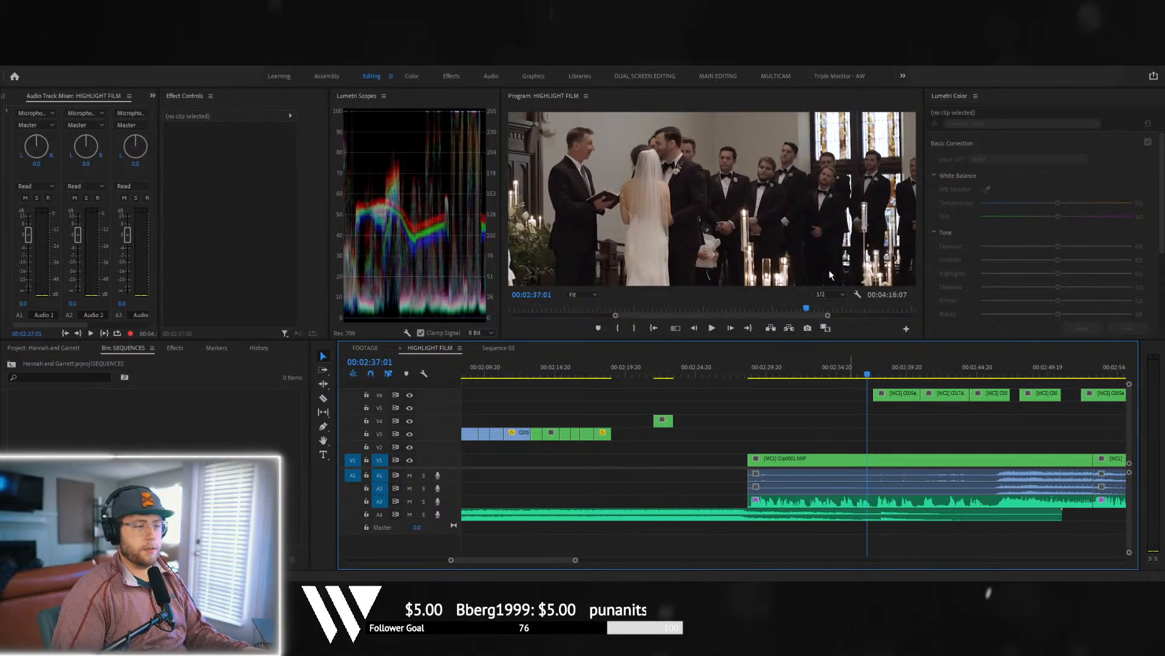
- Play back the V3 ceremony cuts from 00:02:13:03 and move the wide side-angle clip down to V3 directly after the front-view clip
{"action": "left_click", "coordinate": [540, 373]}
{"action": "key", "text": "space"}
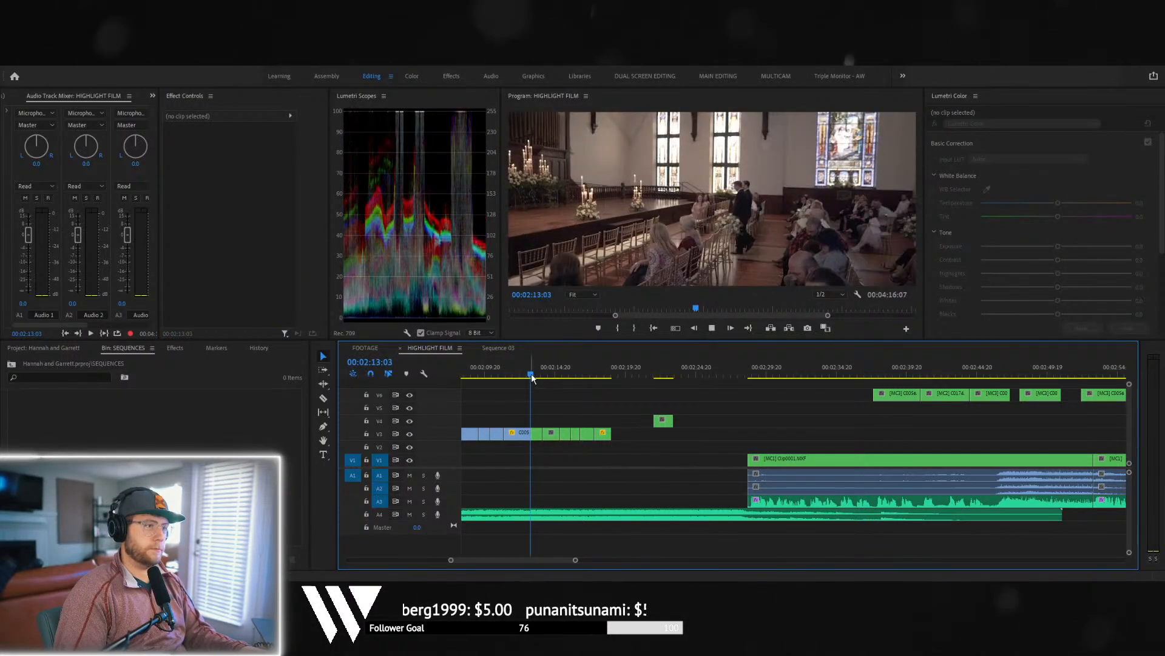
{"action": "key", "text": "space"}
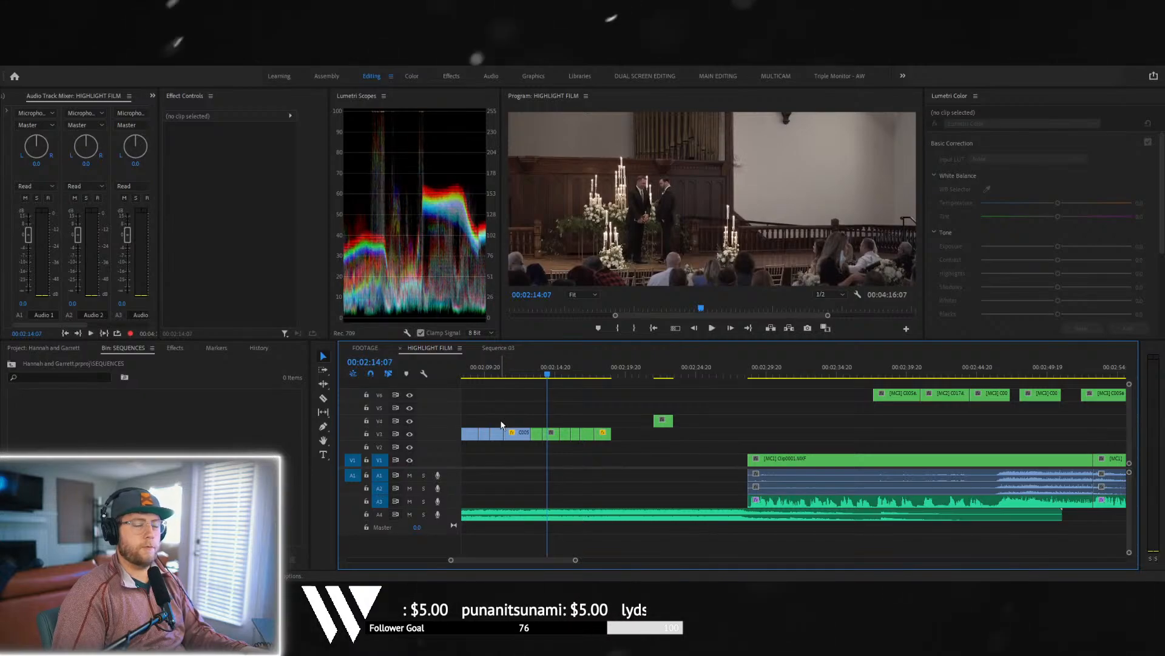
{"action": "key", "text": "space"}
{"action": "key", "text": "space"}
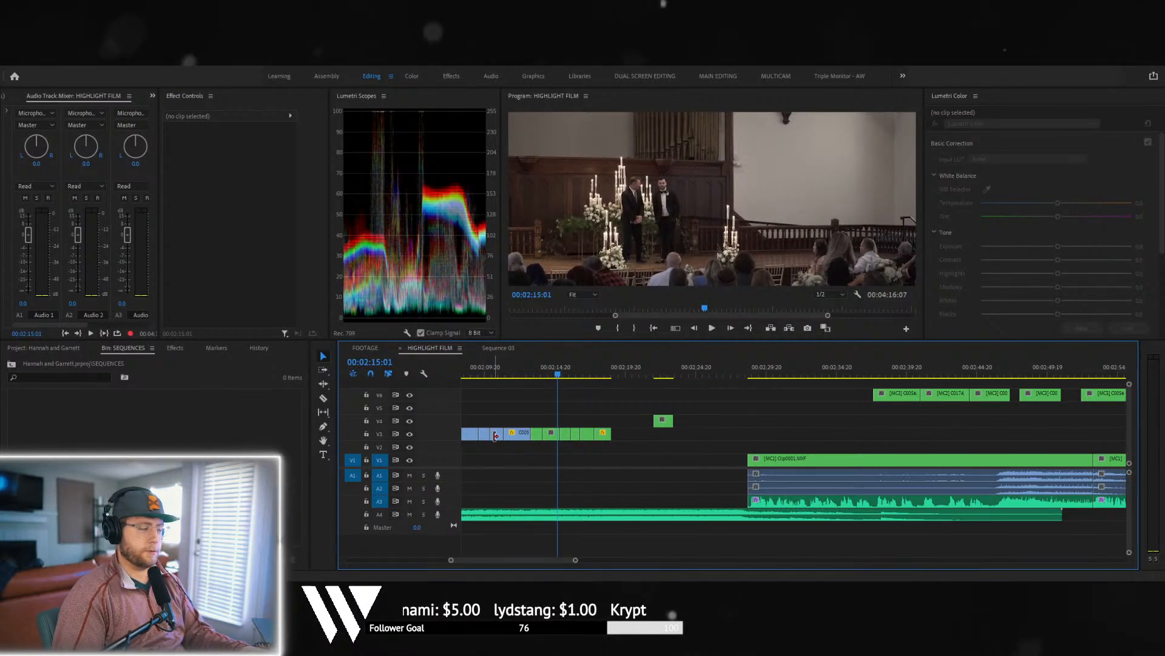
{"action": "key", "text": "space"}
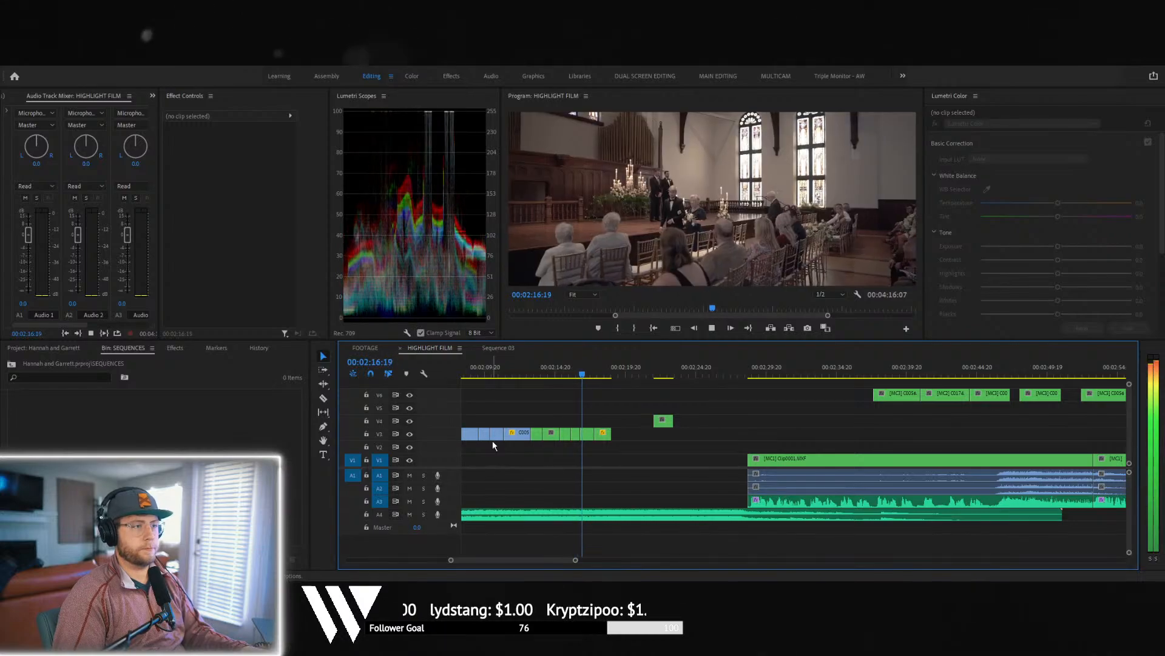
{"action": "key", "text": "space"}
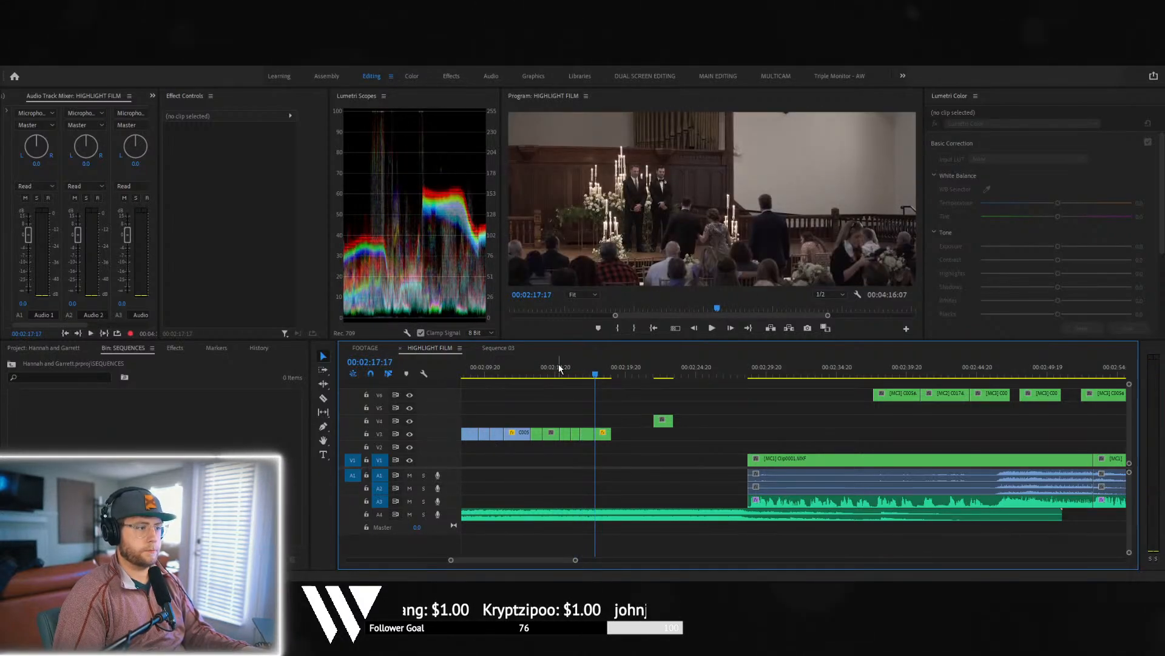
{"action": "left_click", "coordinate": [559, 368]}
{"action": "key", "text": "space"}
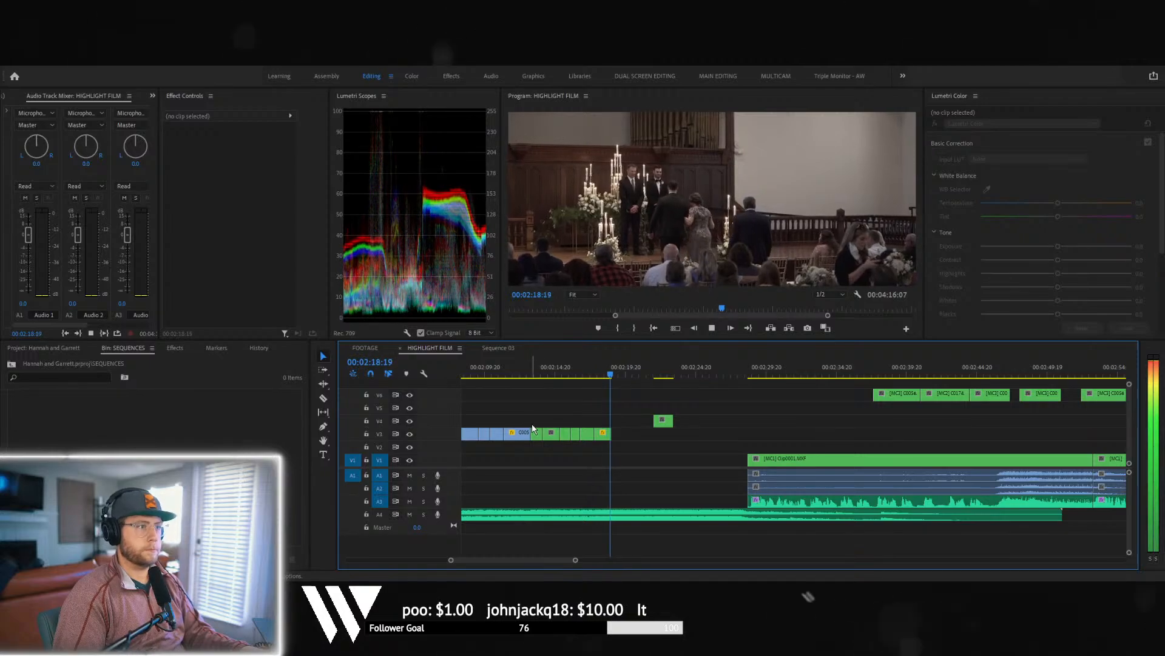
{"action": "left_click_drag", "start_coordinate": [662, 420], "coordinate": [621, 433]}
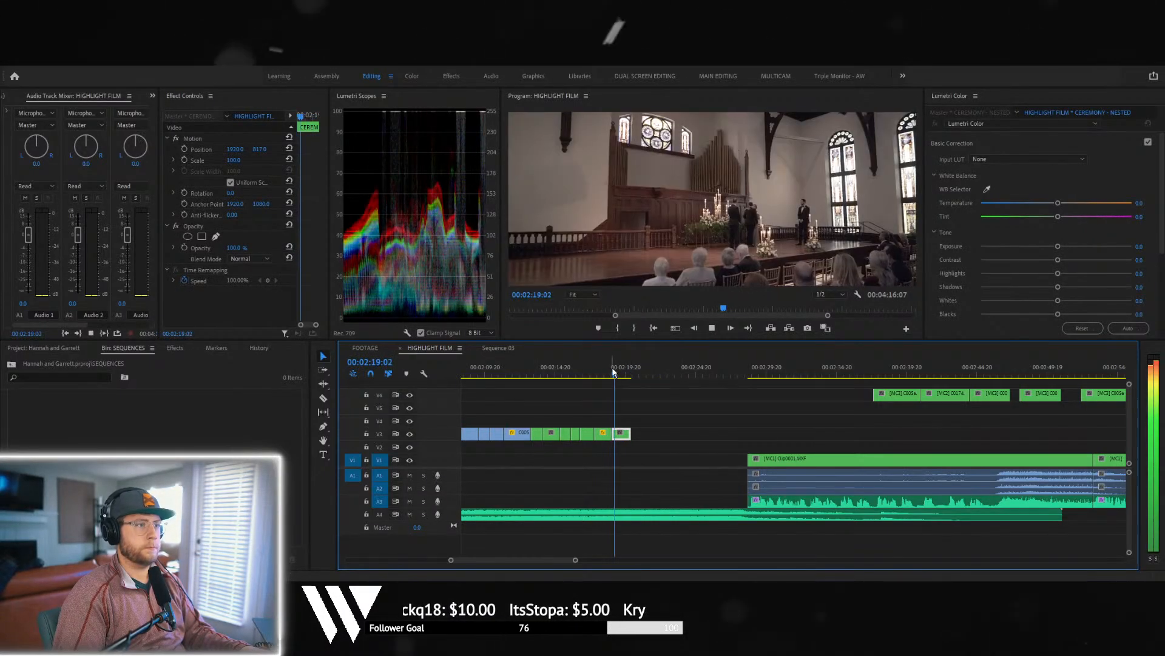
{"action": "key", "text": "space"}
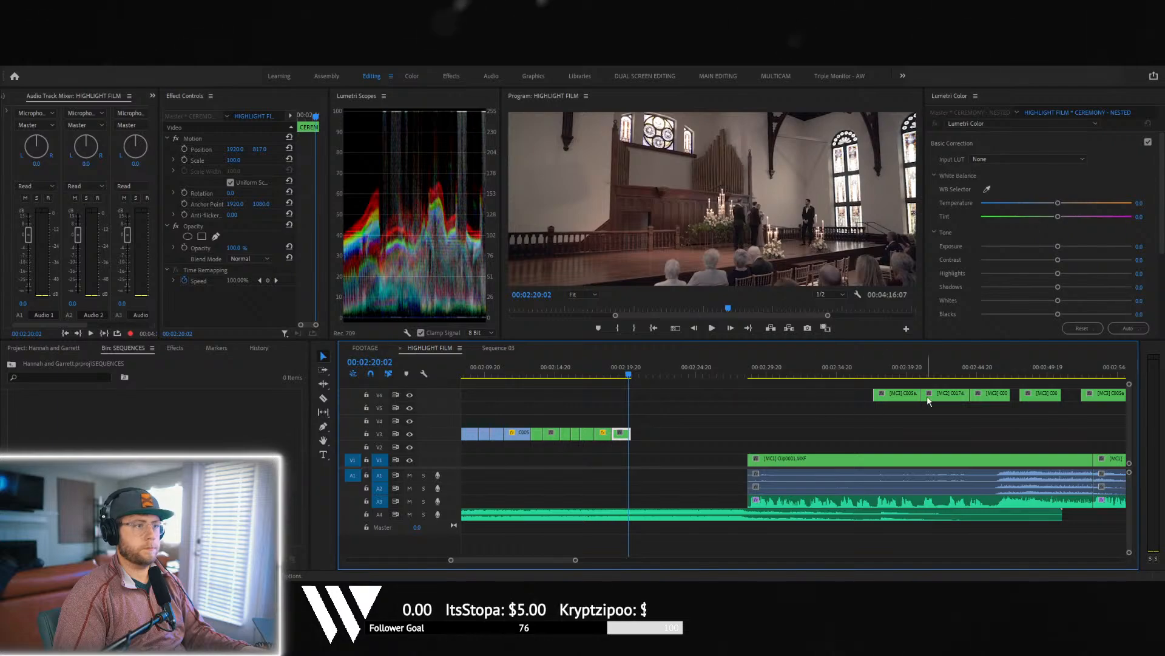
- Try the next V6 clip directly after the wide side-angle clip on V3, and delete it
{"action": "left_click_drag", "start_coordinate": [905, 395], "coordinate": [668, 431]}
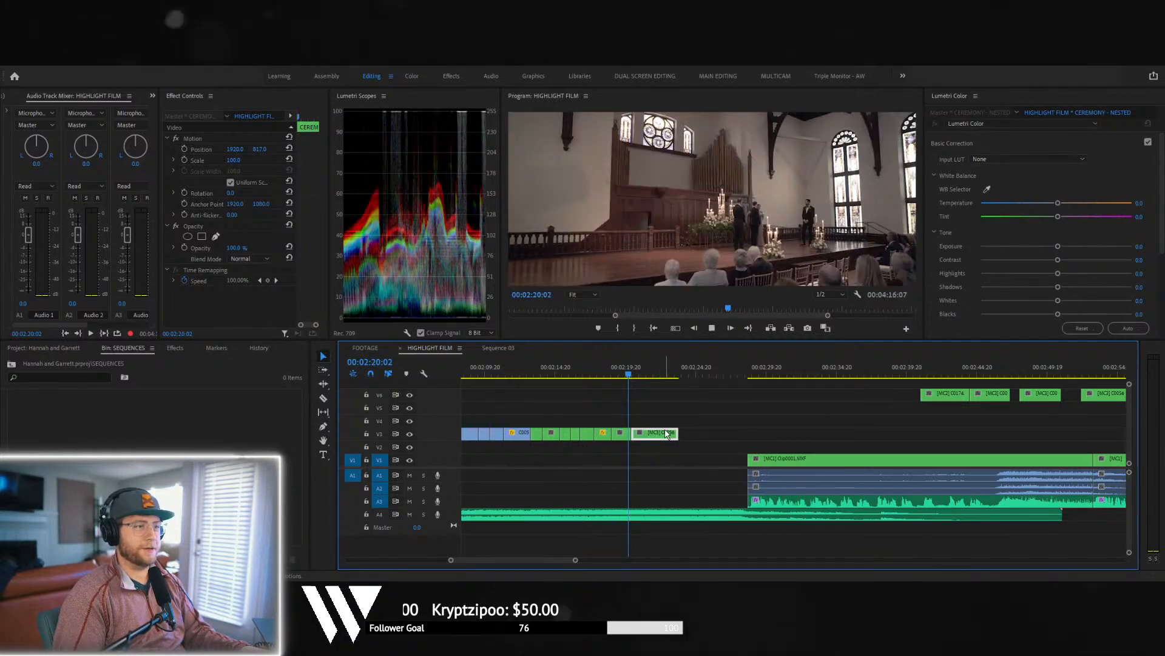
{"action": "key", "text": "space"}
{"action": "key", "text": "Delete"}
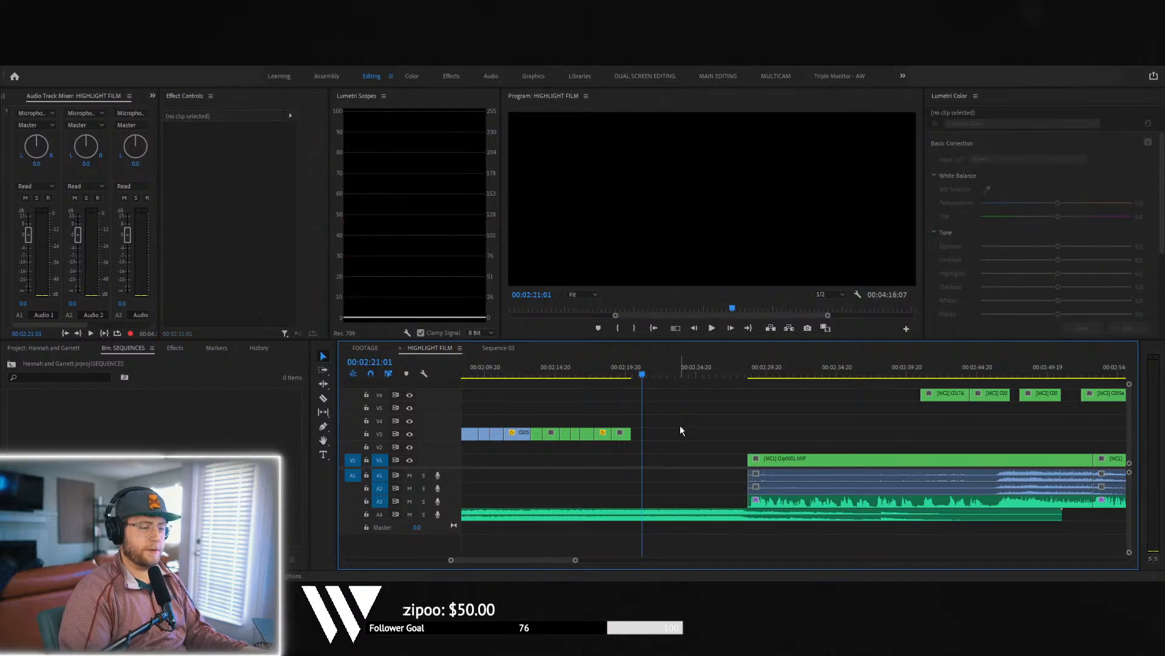
- Try the following front-view V6 clip at the end of V3, extend its end past 00:02:29:20, scrub through it, and delete it
{"action": "left_click_drag", "start_coordinate": [957, 399], "coordinate": [668, 432]}
{"action": "left_click", "coordinate": [629, 373]}
{"action": "key", "text": "space"}
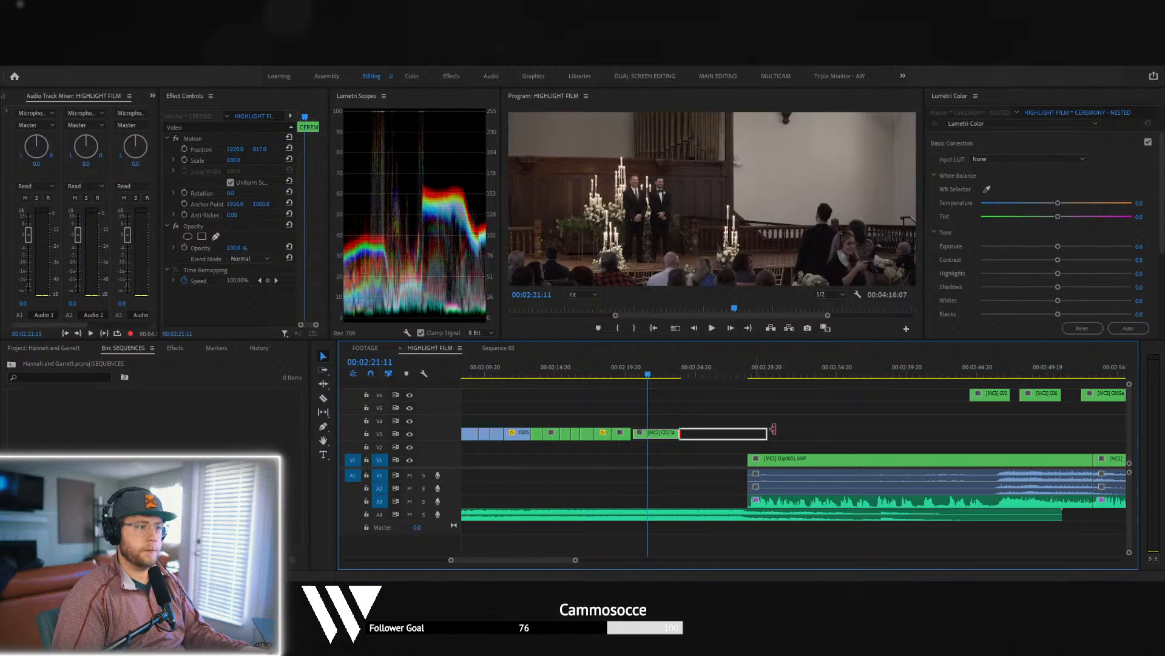
{"action": "left_click_drag", "start_coordinate": [647, 372], "coordinate": [764, 375]}
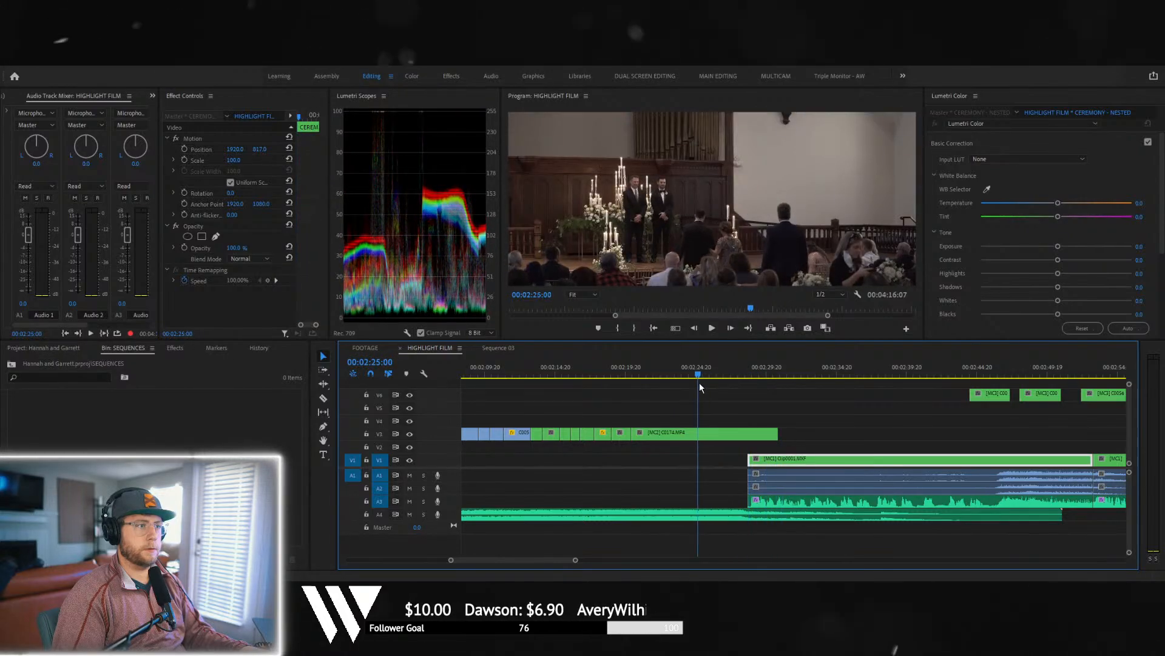
{"action": "left_click_drag", "start_coordinate": [598, 365], "coordinate": [713, 376]}
{"action": "left_click", "coordinate": [721, 433]}
{"action": "key", "text": "Delete"}
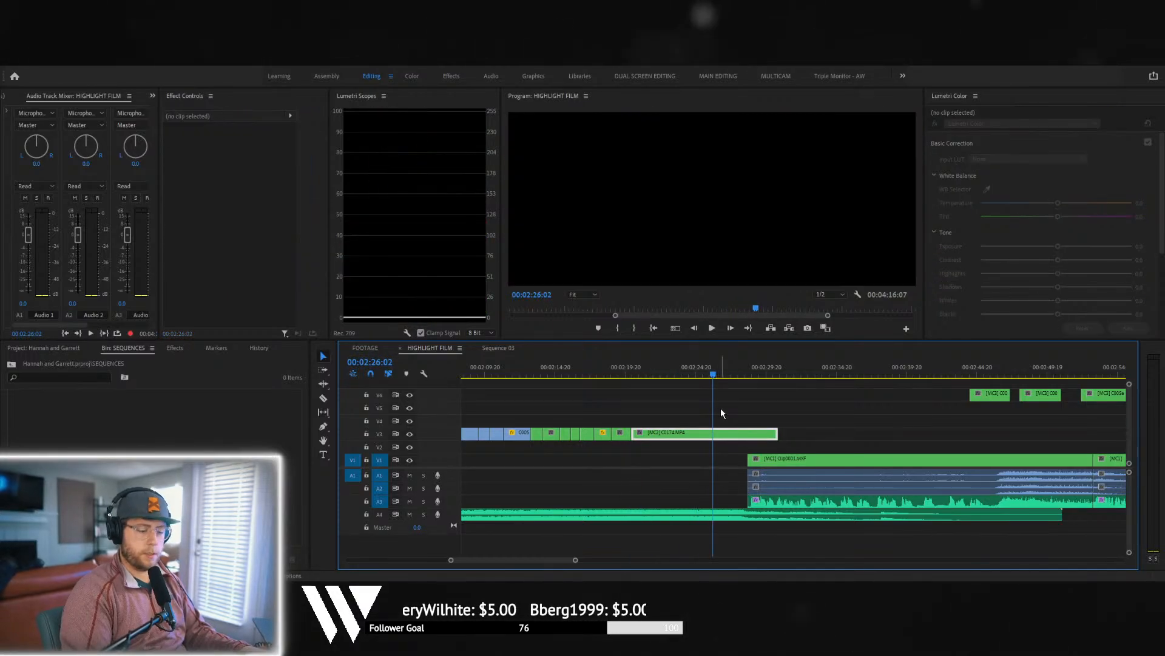
- Move the next V6 clip, showing the side view over the guests, to the end of V3 and play the transition into it
{"action": "left_click_drag", "start_coordinate": [970, 399], "coordinate": [634, 434]}
{"action": "left_click", "coordinate": [628, 372]}
{"action": "key", "text": "space"}
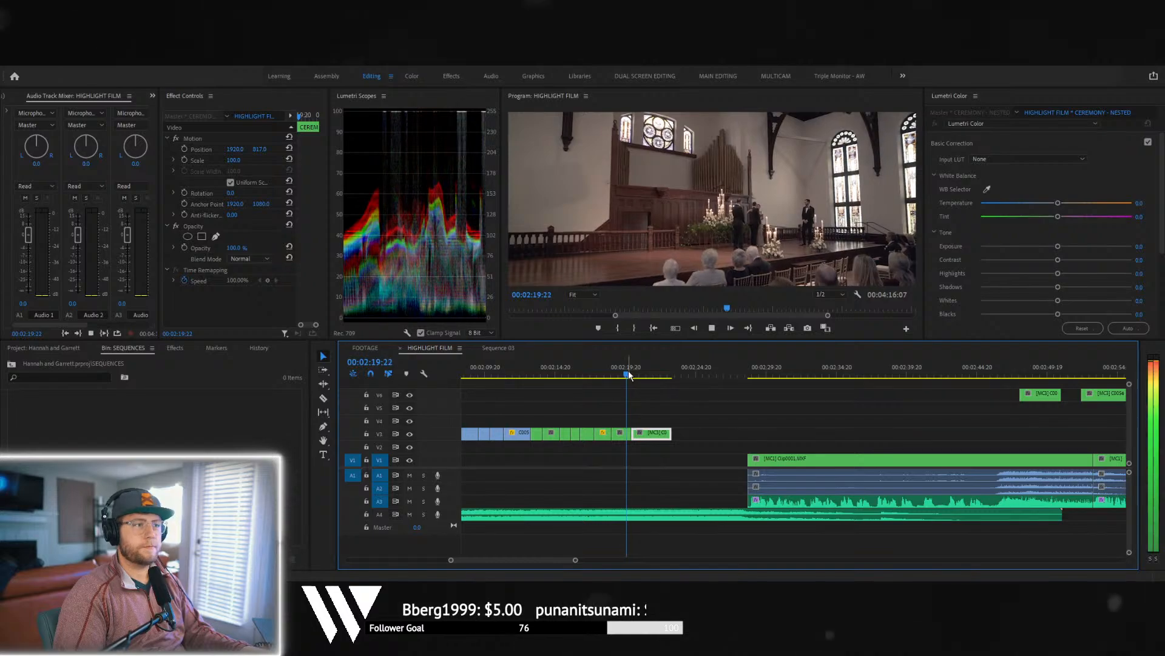
{"action": "key", "text": "space"}
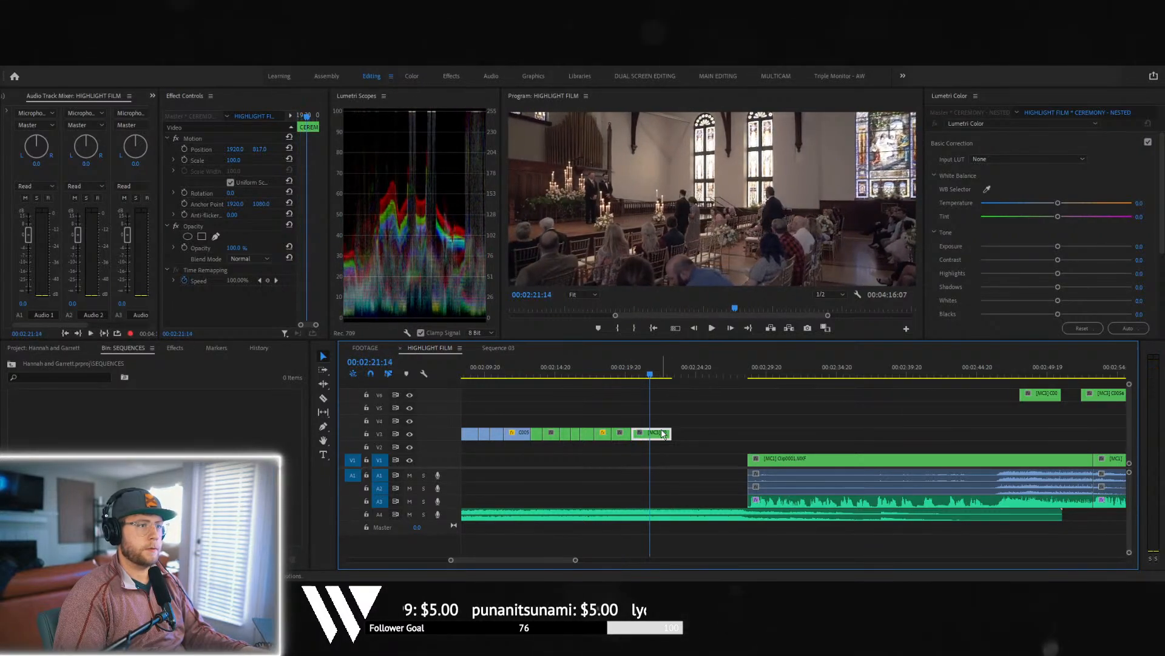
- Move the keyframed front-view clip up to V4, try extending its start back to the preceding V3 cuts, and undo the extension
{"action": "mouse_move", "coordinate": [601, 378]}
{"action": "left_mouse_down"}
{"action": "mouse_move", "coordinate": [675, 377]}
{"action": "mouse_move", "coordinate": [604, 378]}
{"action": "mouse_move", "coordinate": [614, 400]}
{"action": "mouse_move", "coordinate": [583, 378]}
{"action": "mouse_move", "coordinate": [604, 379]}
{"action": "left_mouse_up"}
{"action": "mouse_move", "coordinate": [606, 435]}
{"action": "left_mouse_down"}
{"action": "mouse_move", "coordinate": [642, 421]}
{"action": "mouse_move", "coordinate": [594, 419]}
{"action": "left_mouse_up"}
{"action": "key", "text": "space"}
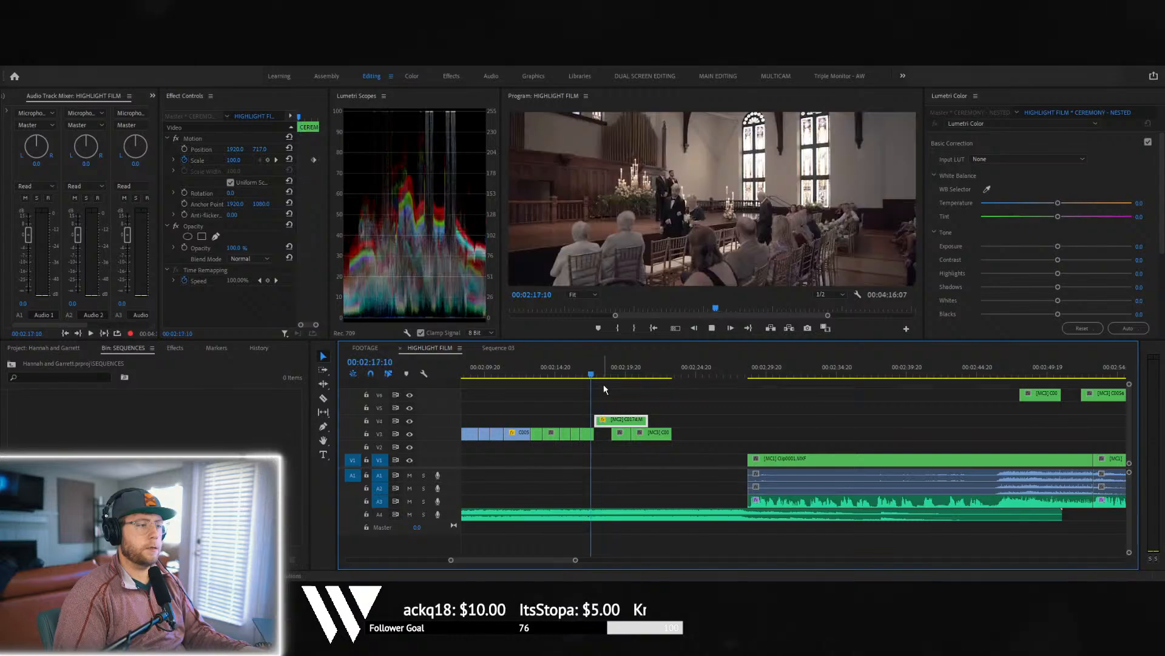
{"action": "key", "text": "space"}
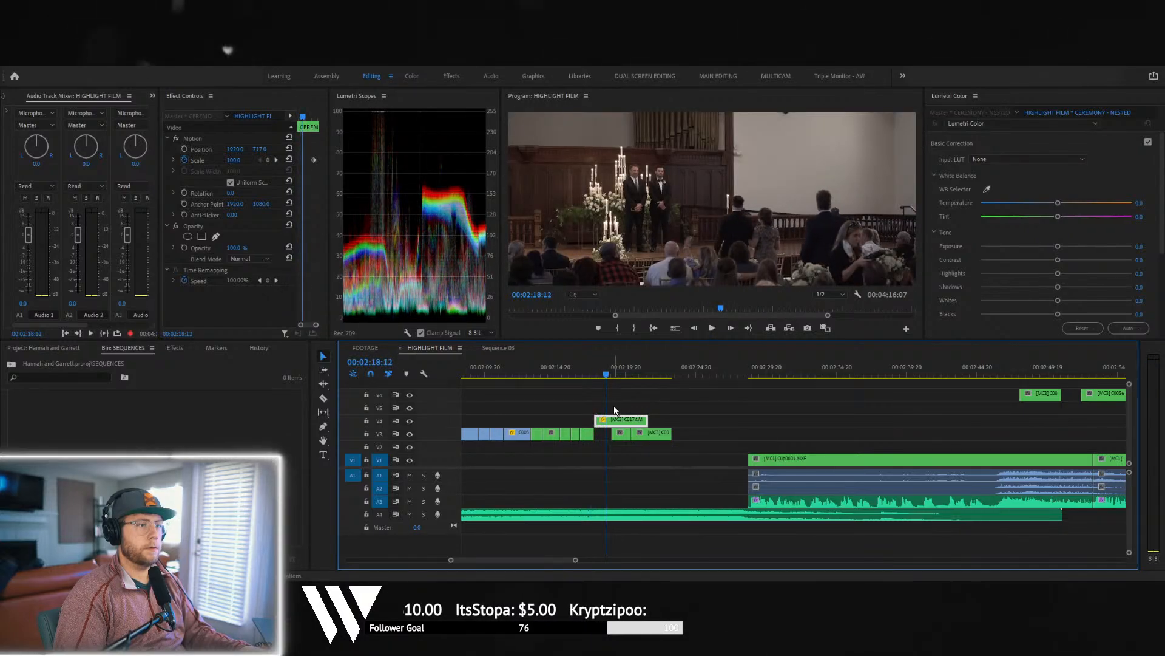
{"action": "key", "text": "ctrl+z"}
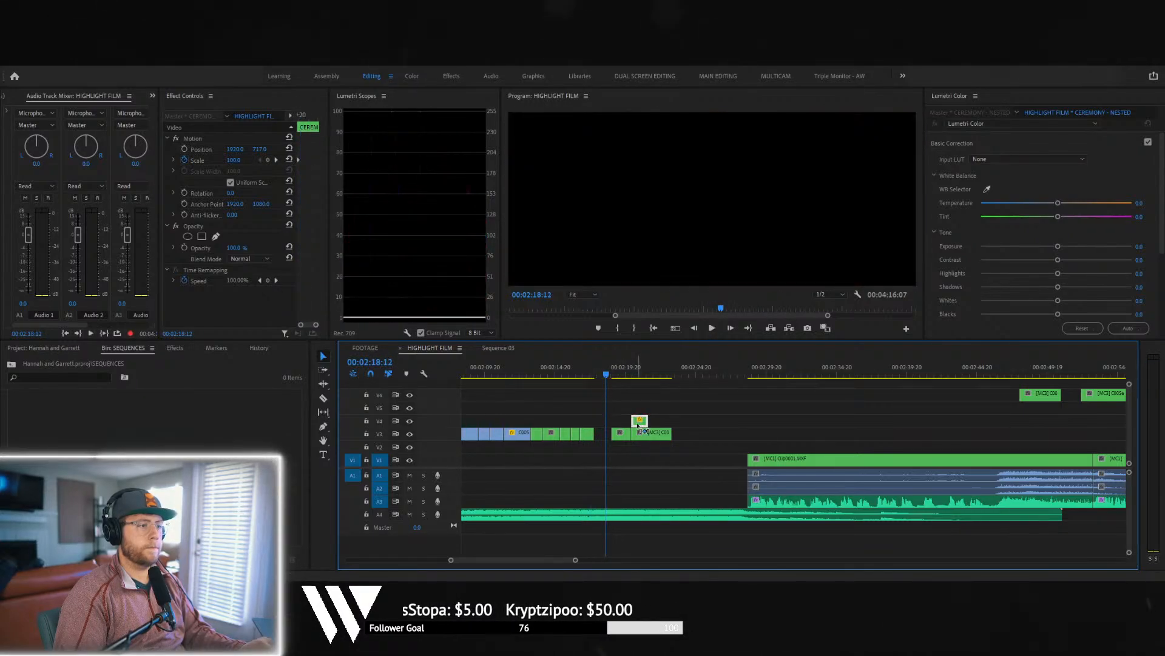
- Move the side-view clip up to V5, starting where the earlier V3 cuts end, and trim its end to 00:02:18:15
{"action": "left_click_drag", "start_coordinate": [621, 413], "coordinate": [609, 410]}
{"action": "left_click", "coordinate": [584, 366]}
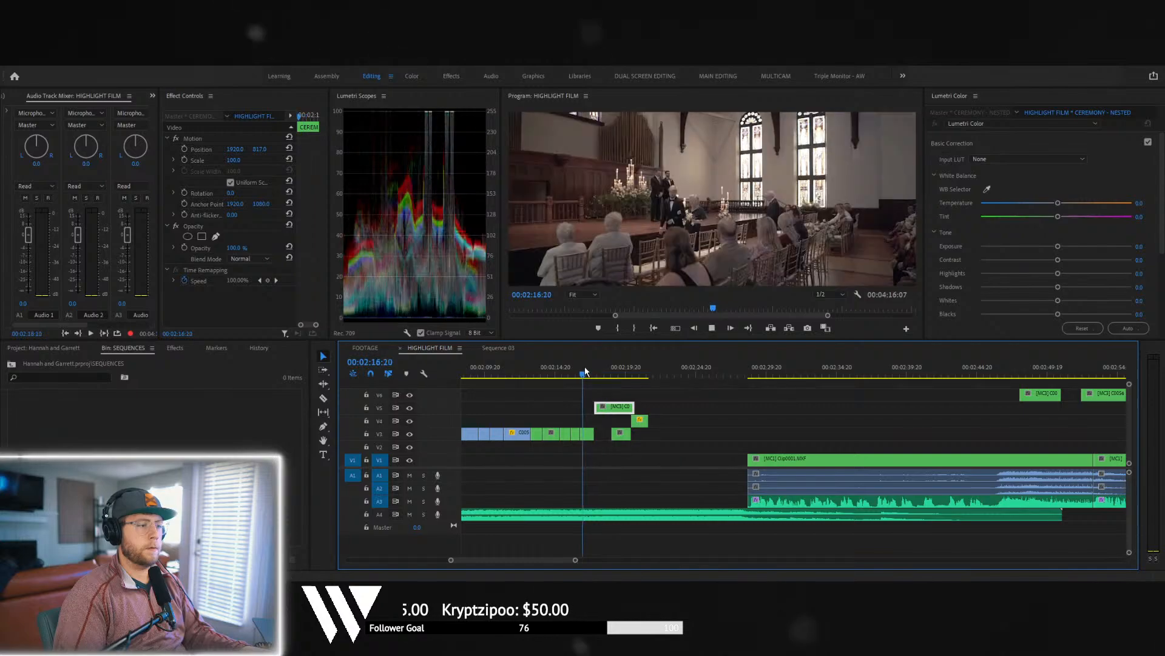
{"action": "key", "text": "space"}
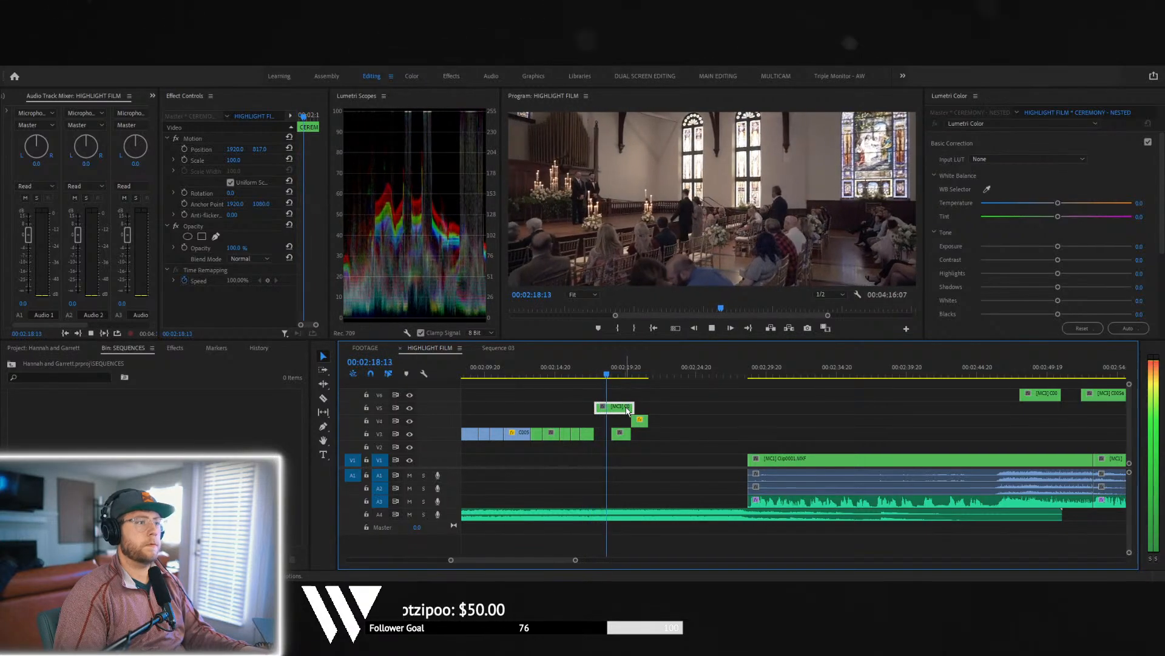
{"action": "key", "text": "space"}
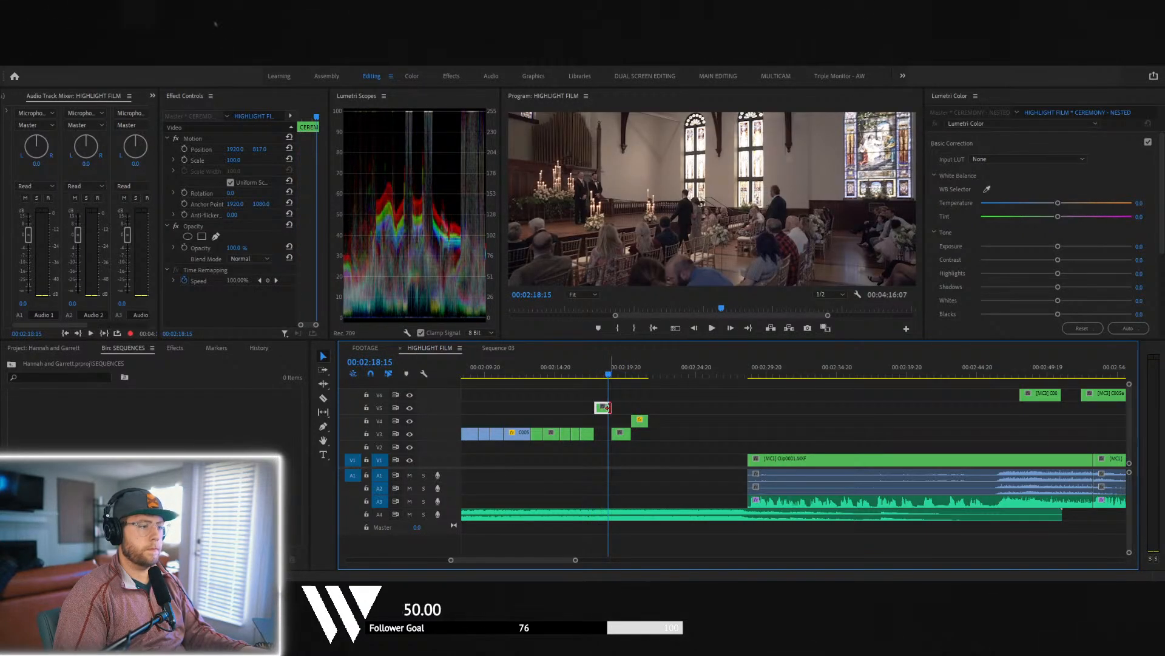
- Drop the trimmed side-view clip down to V3 and delete the keyframed front-view and wide side-angle clips
{"action": "left_click_drag", "start_coordinate": [607, 408], "coordinate": [620, 433]}
{"action": "key", "text": "Delete"}
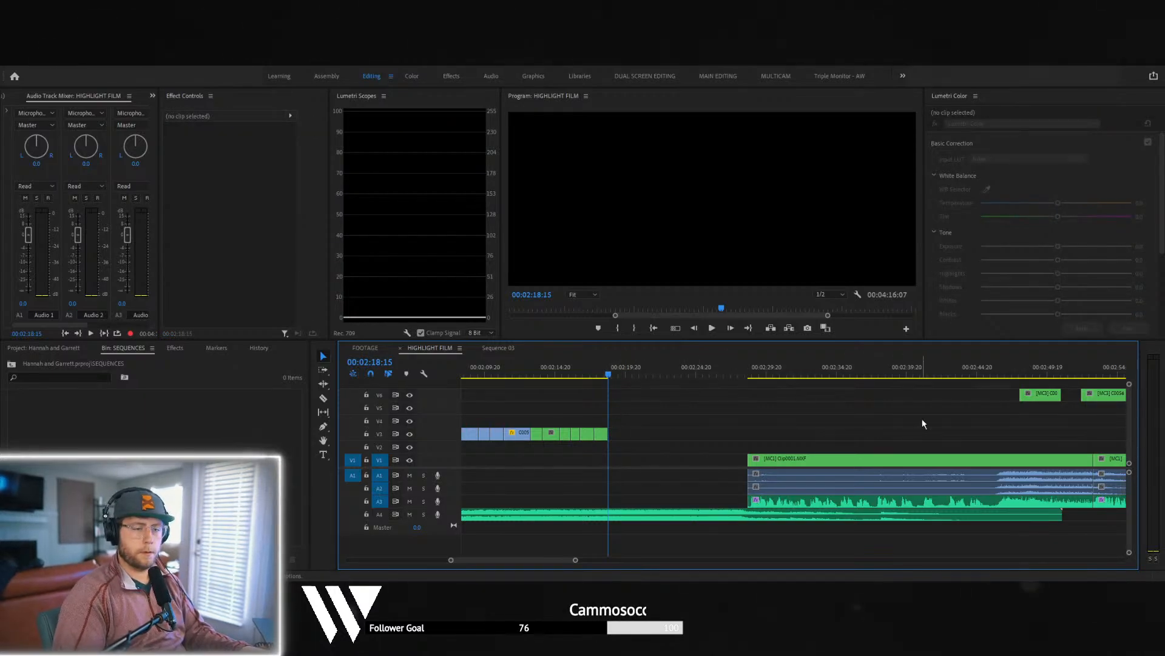
- Try the next V6 clip directly after the trimmed clip on V3, and replace it with the last remaining V6 clip
{"action": "left_click_drag", "start_coordinate": [1049, 400], "coordinate": [639, 435]}
{"action": "key", "text": "space"}
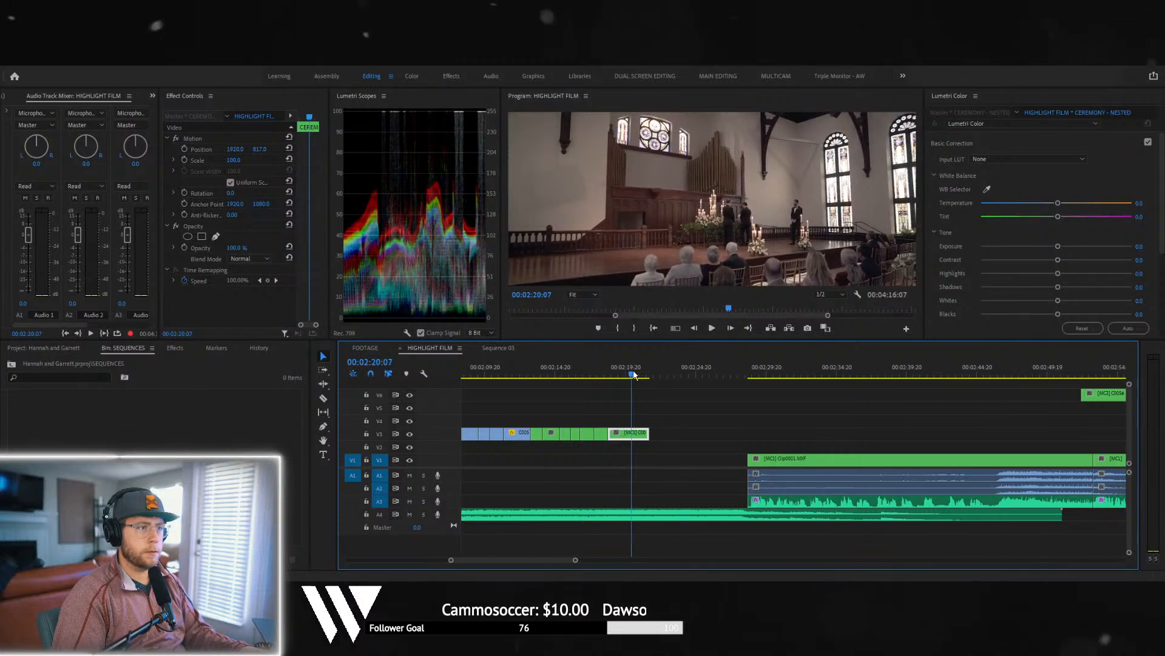
{"action": "mouse_move", "coordinate": [628, 433]}
{"action": "left_mouse_down"}
{"action": "mouse_move", "coordinate": [721, 444]}
{"action": "mouse_move", "coordinate": [623, 435]}
{"action": "left_mouse_up"}
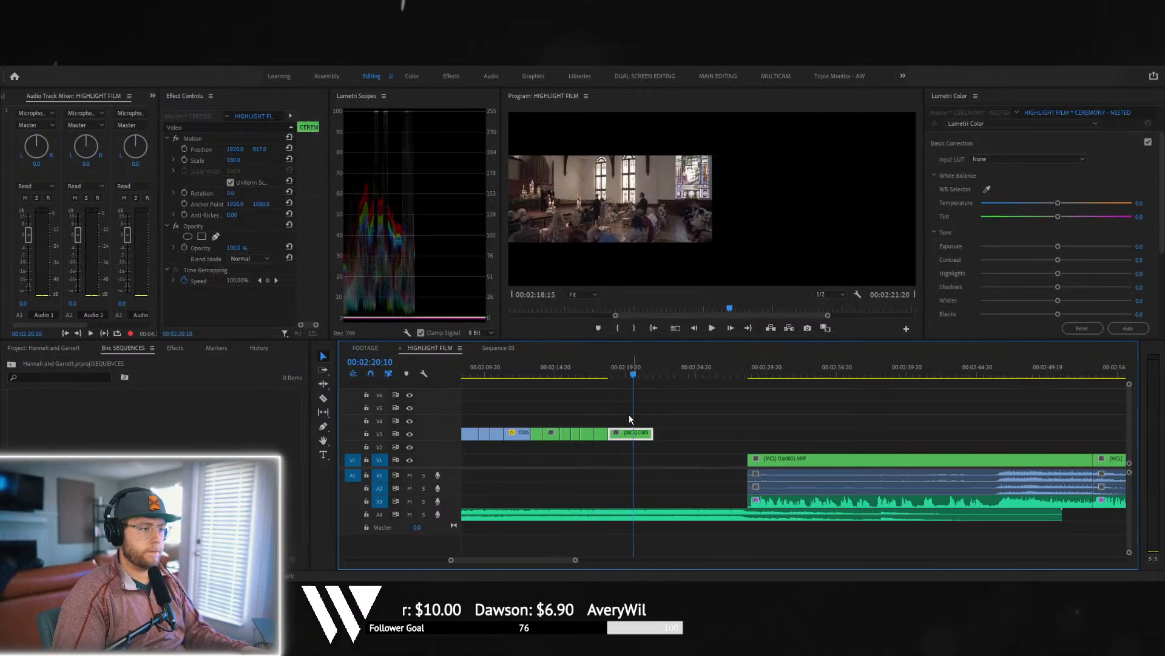
- Play the cut into the last V3 clip and switch that clip to the front-view camera angle
{"action": "left_click", "coordinate": [606, 374]}
{"action": "key", "text": "space"}
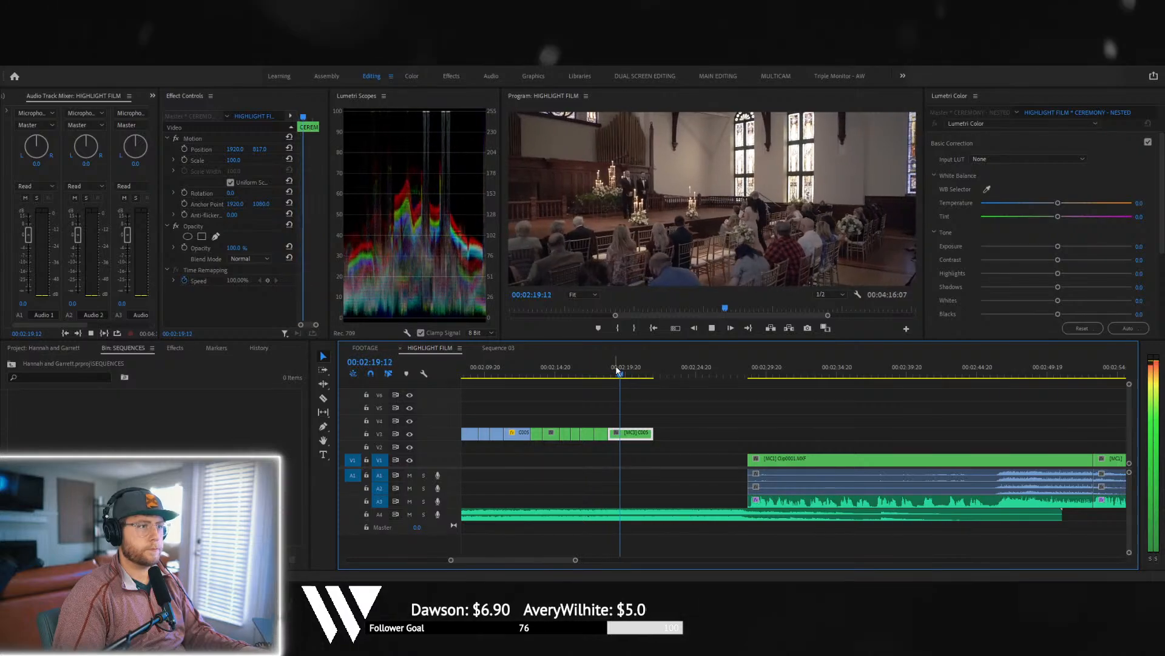
{"action": "key", "text": "space"}
{"action": "key", "text": "space"}
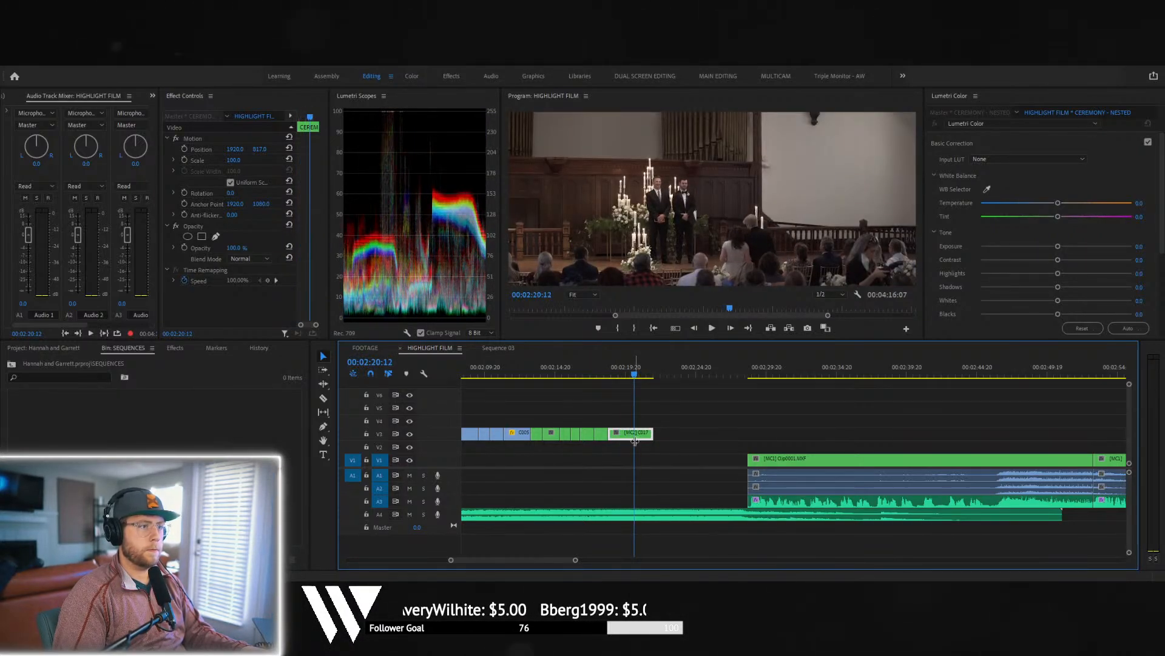
- Switch the last V3 clip to the close-up angle of camera 1 and ripple-trim its start to lengthen it
{"action": "key", "text": "3"}
{"action": "key", "text": "1"}
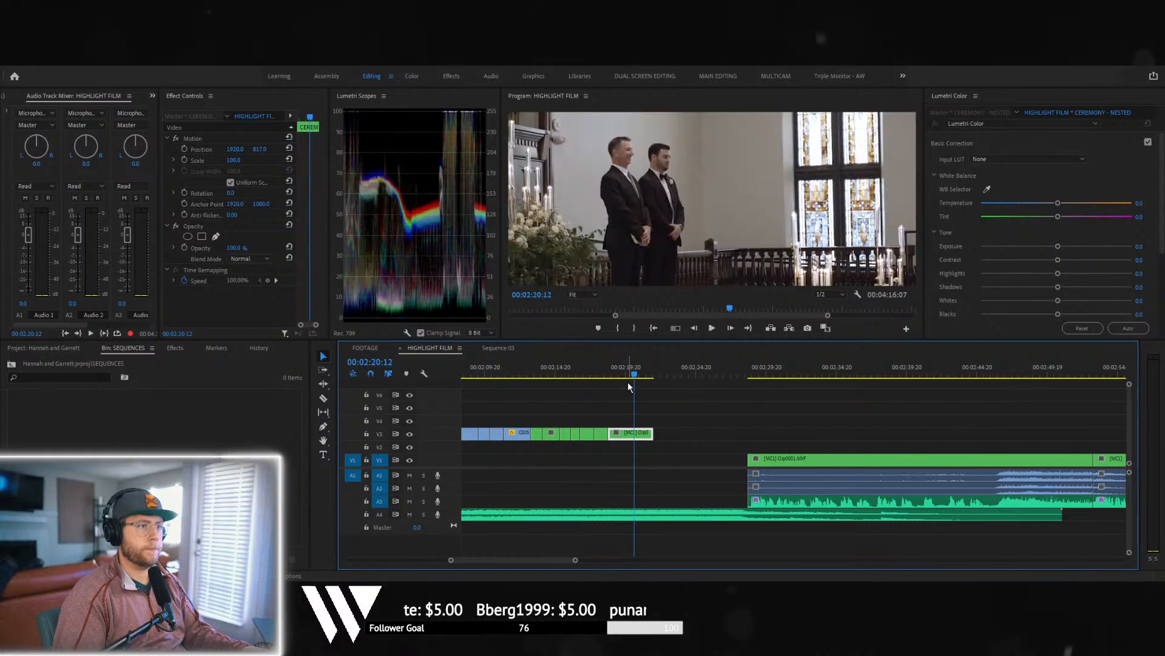
{"action": "left_click", "coordinate": [613, 369]}
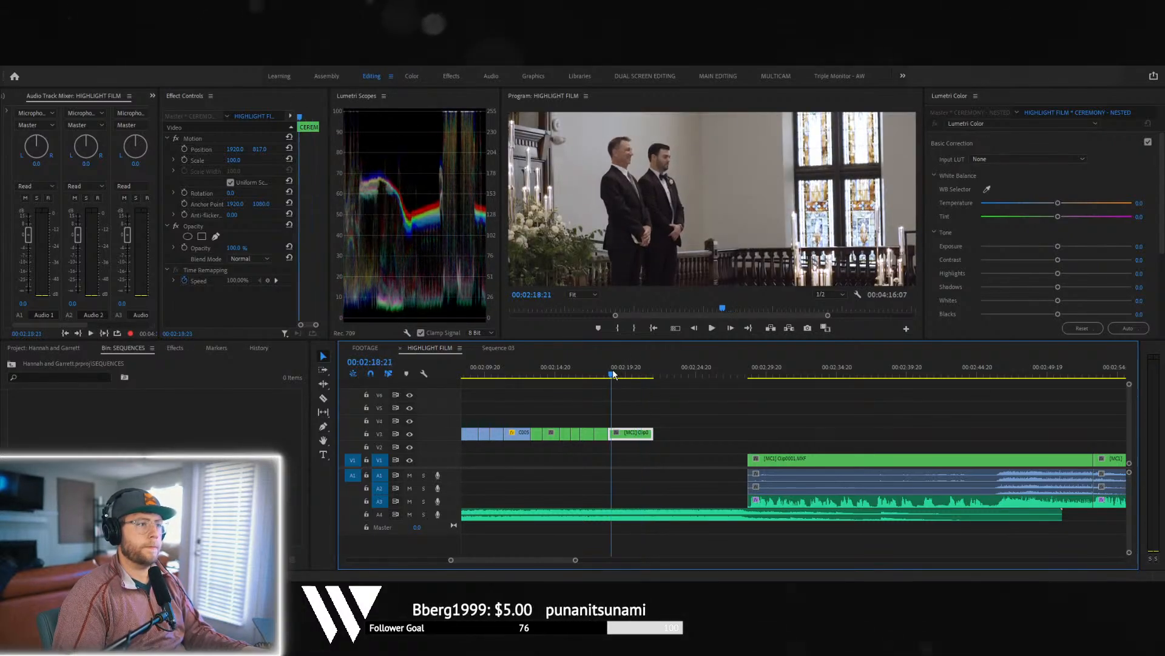
{"action": "left_click_drag", "start_coordinate": [623, 377], "coordinate": [614, 378]}
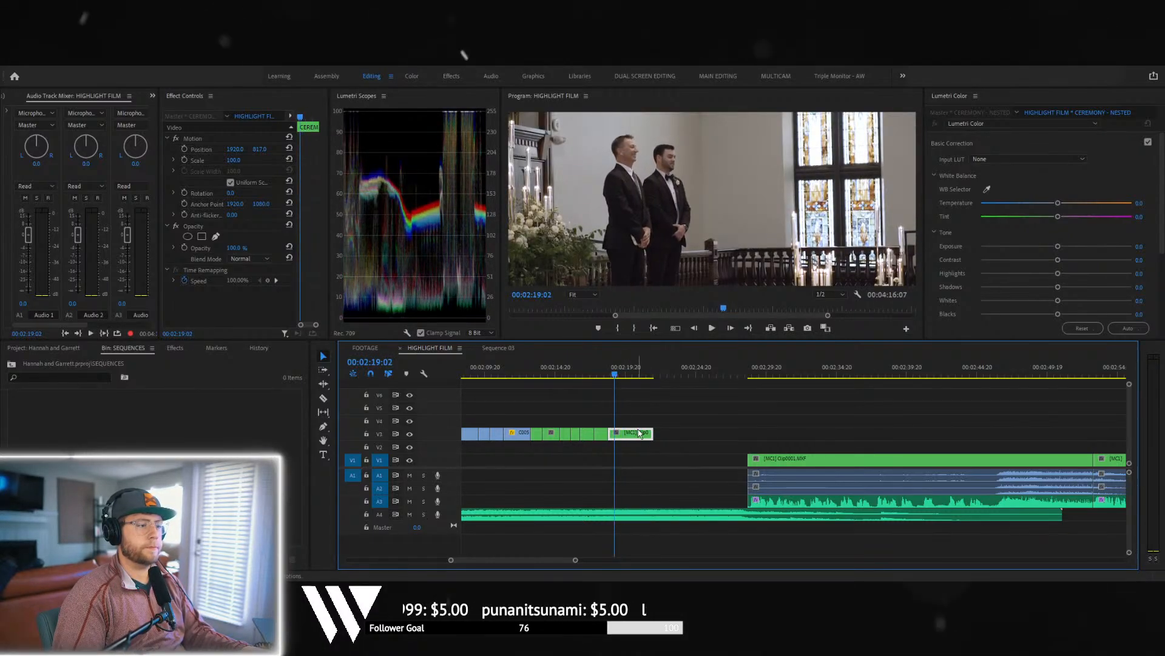
{"action": "left_click_drag", "start_coordinate": [630, 434], "coordinate": [609, 433]}
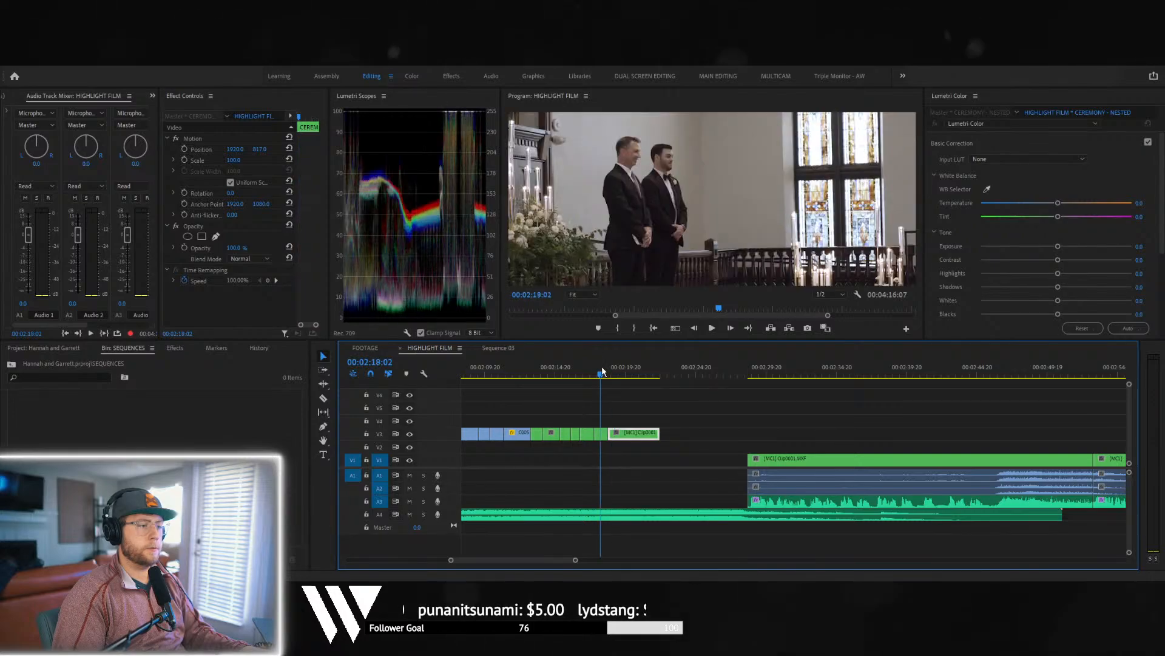
- Cut the close-up clip on V3 at 00:02:19:11 and switch its second part to the wide side-angle camera
{"action": "key", "text": "space"}
{"action": "key", "text": "space"}
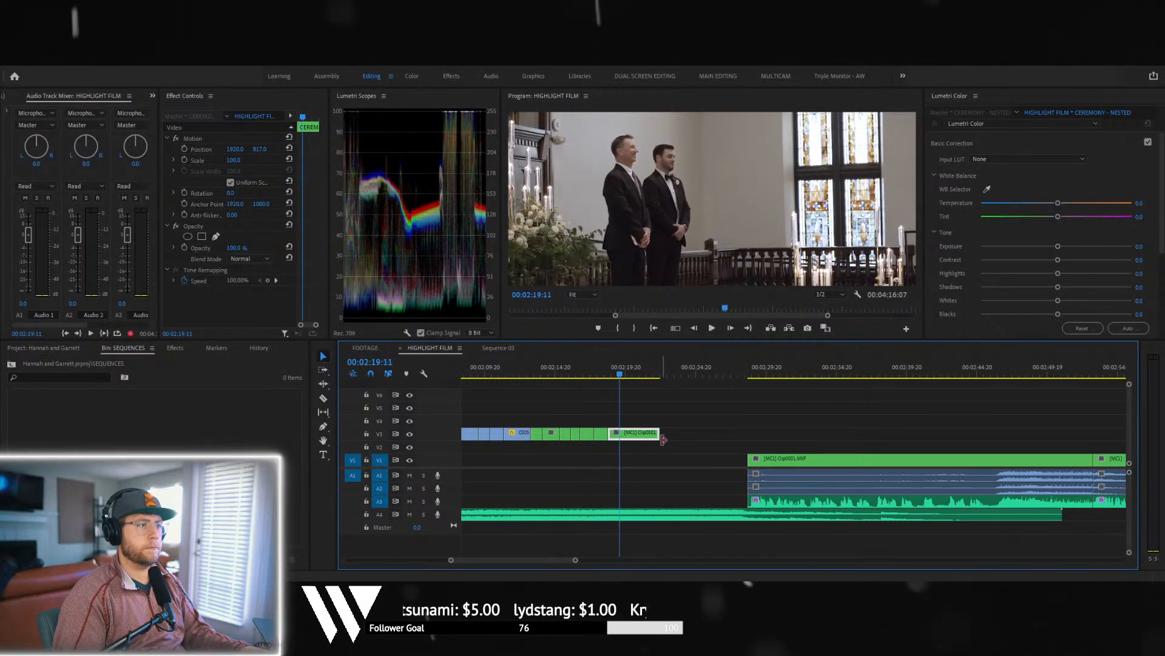
{"action": "key", "text": "ctrl+k"}
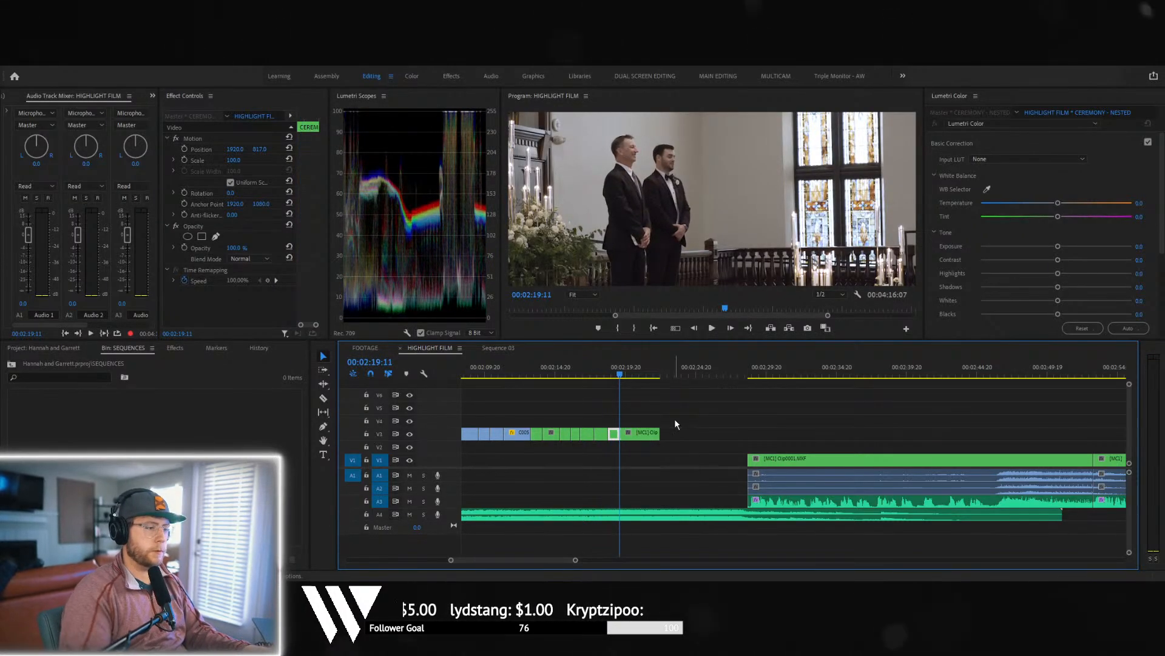
{"action": "left_click", "coordinate": [632, 433]}
{"action": "left_click_drag", "start_coordinate": [620, 370], "coordinate": [637, 371]}
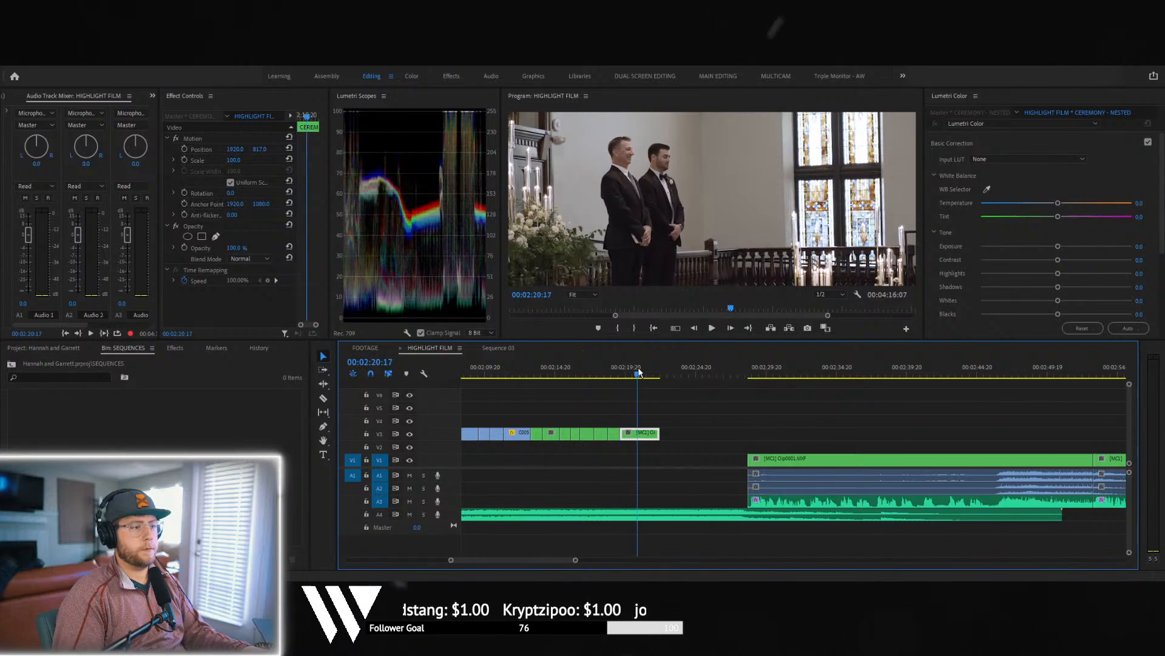
{"action": "key", "text": "space"}
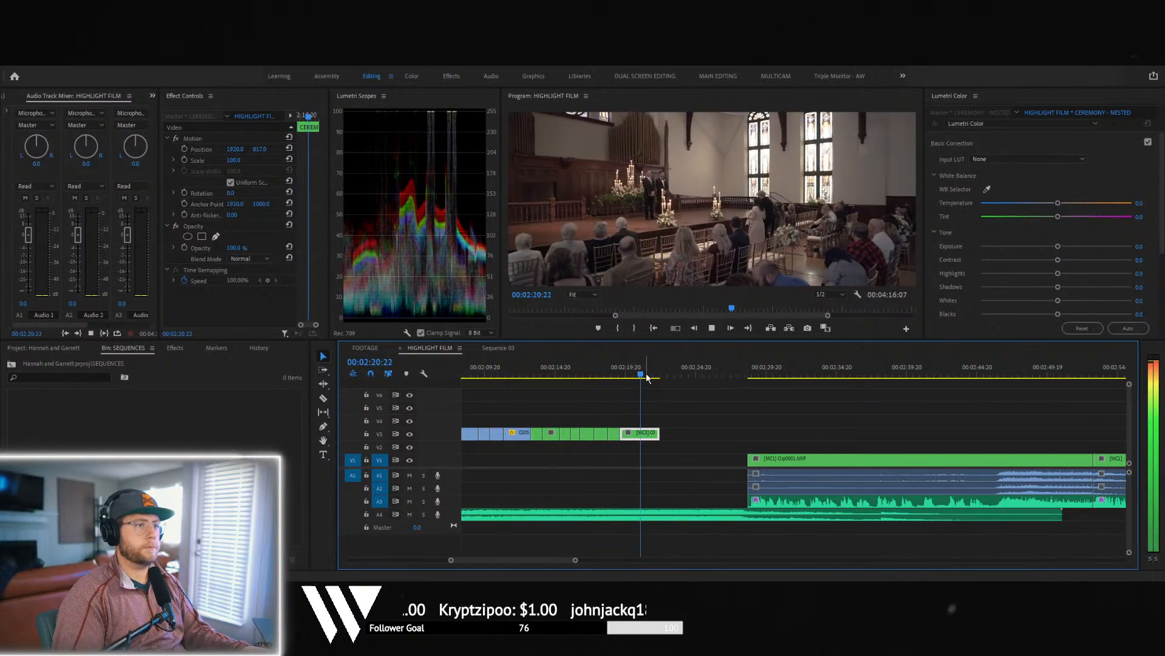
- Review the wide side-angle clip against the music and ripple-trim its end to 00:02:20:12
{"action": "key", "text": "space"}
{"action": "left_click_drag", "start_coordinate": [655, 372], "coordinate": [621, 367]}
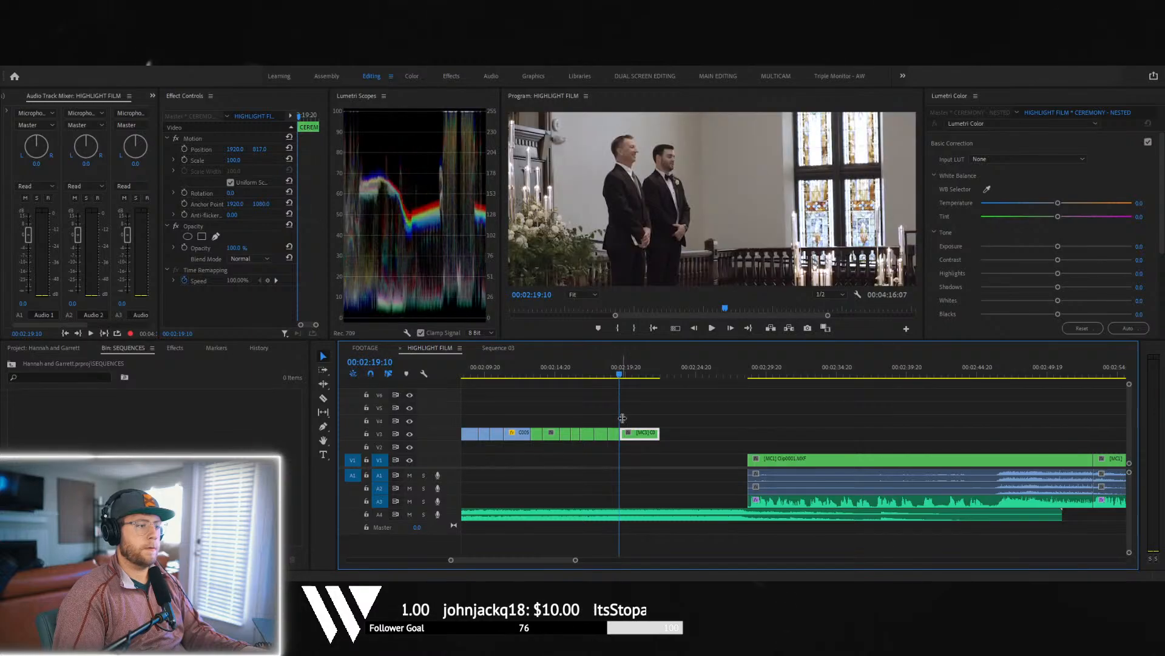
{"action": "key", "text": "space"}
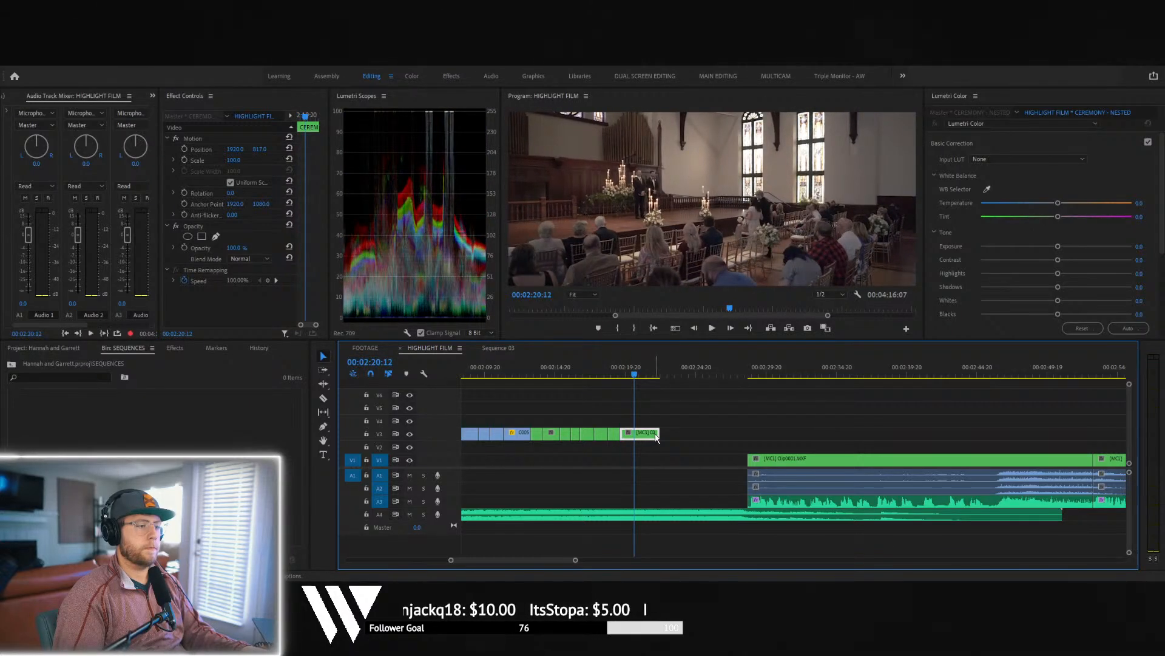
{"action": "key", "text": "w"}
- Move the first close-up clip from V6 down to V3, directly after the wide side-angle clip, and scrub through it
{"action": "left_click_drag", "start_coordinate": [574, 559], "coordinate": [694, 549]}
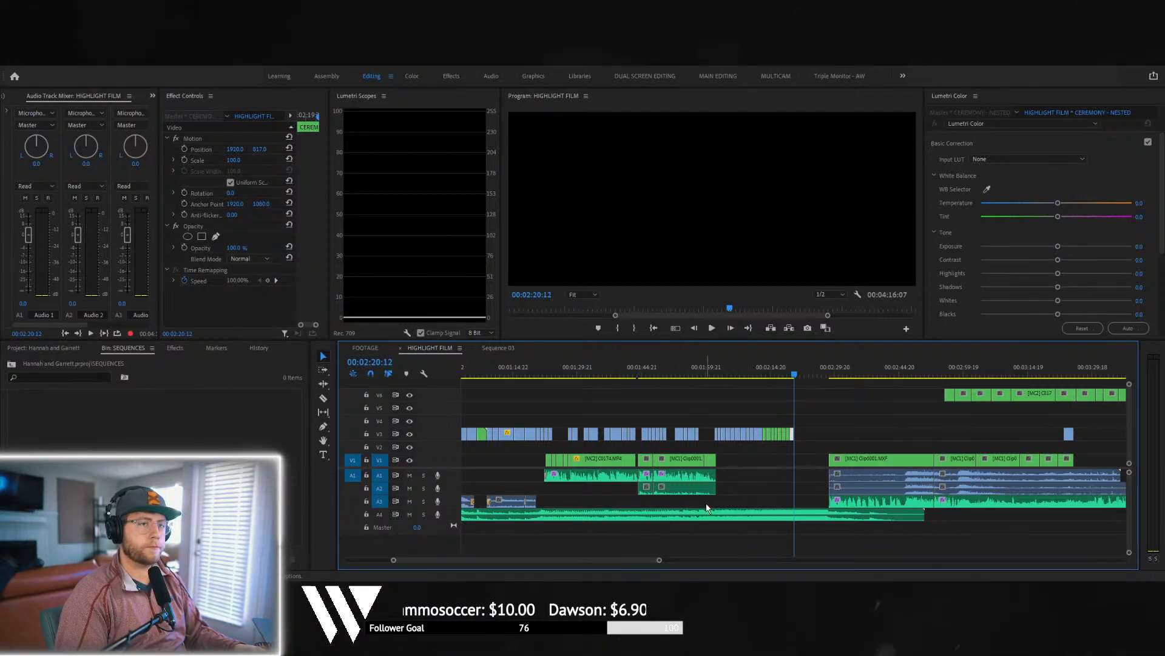
{"action": "left_click_drag", "start_coordinate": [659, 562], "coordinate": [627, 556]}
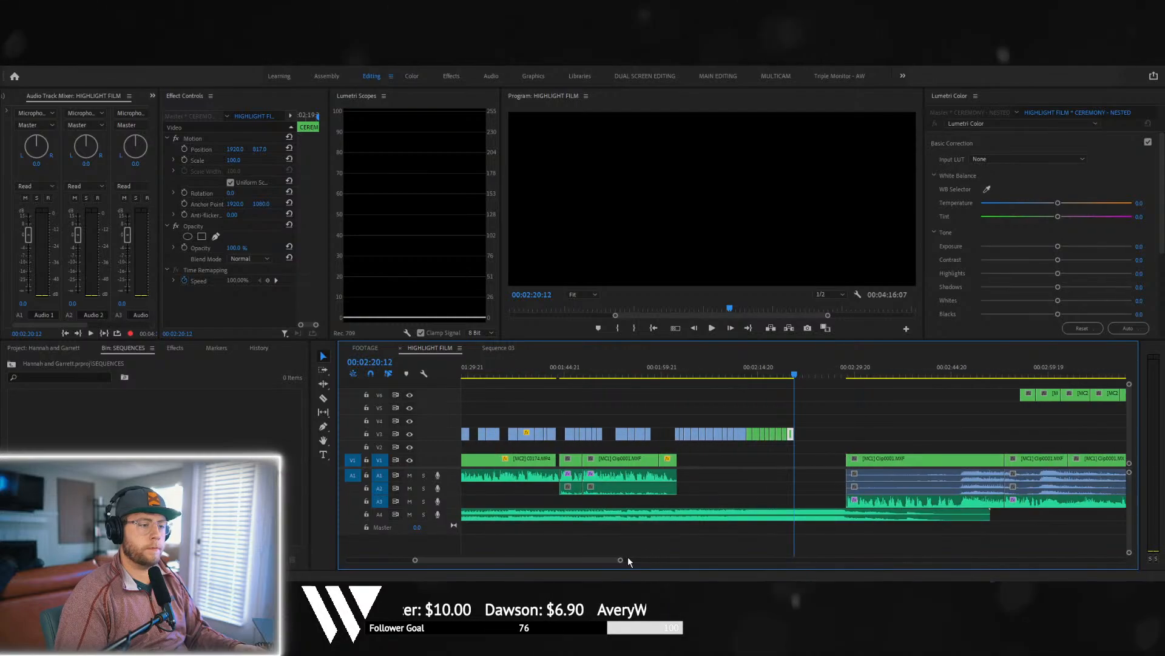
{"action": "left_click", "coordinate": [918, 366]}
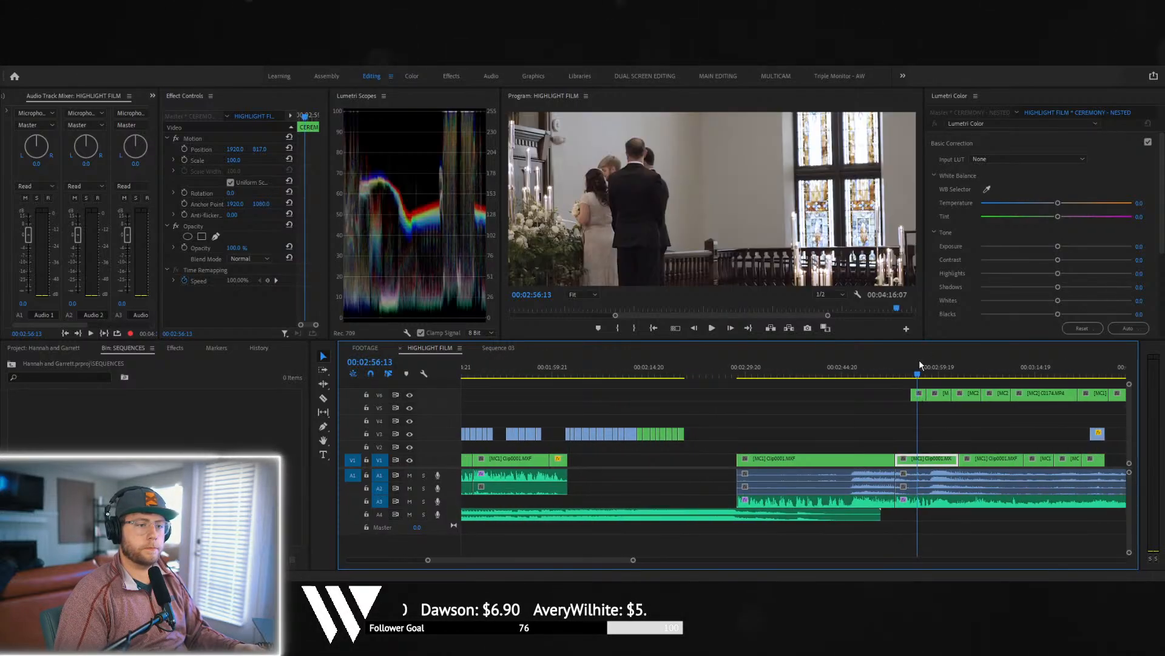
{"action": "left_click_drag", "start_coordinate": [920, 377], "coordinate": [694, 435]}
{"action": "left_click", "coordinate": [692, 371]}
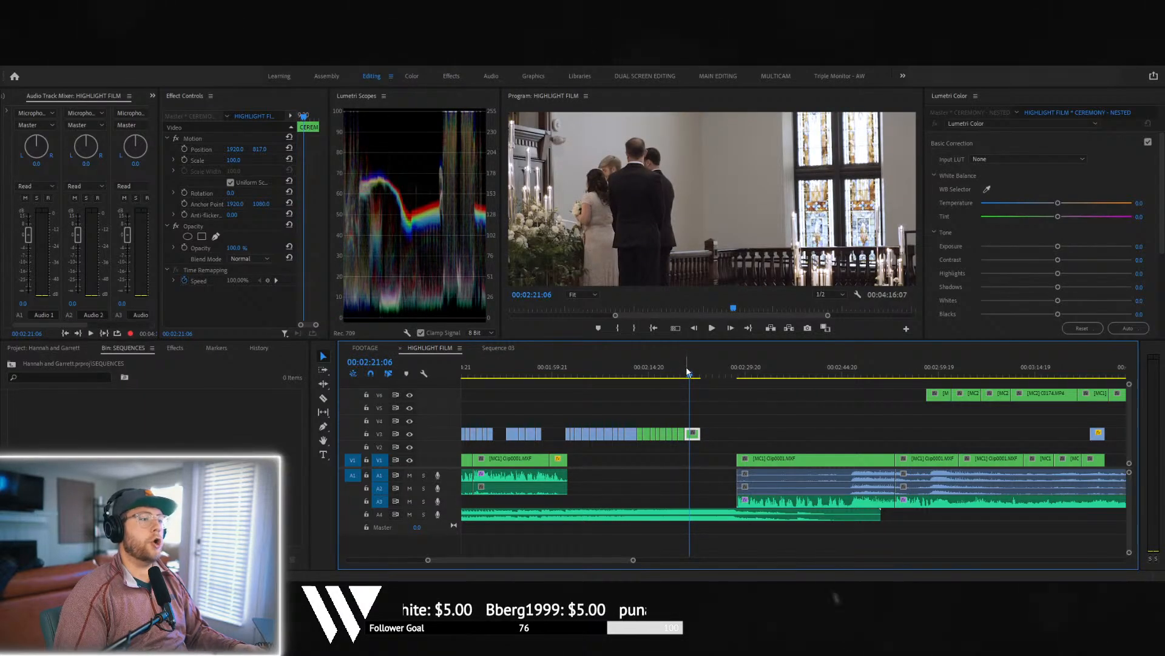
{"action": "left_click_drag", "start_coordinate": [690, 379], "coordinate": [694, 377]}
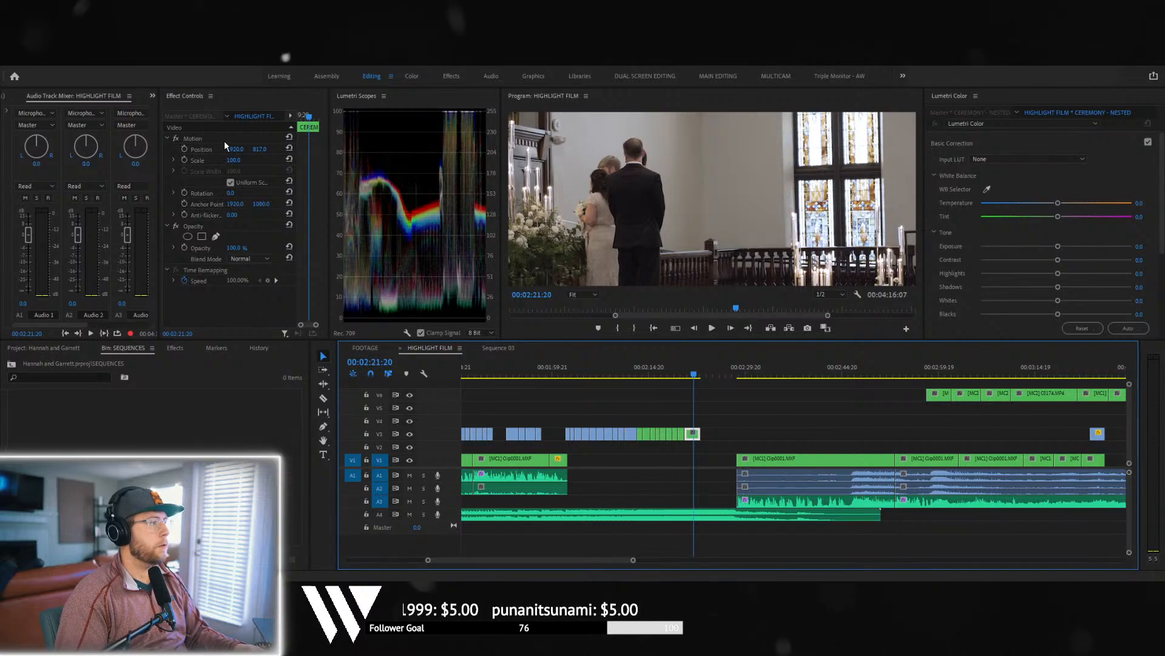
- Scale the newly placed close-up clip to 133 and reposition it to 2509, 866
{"action": "left_click", "coordinate": [234, 160]}
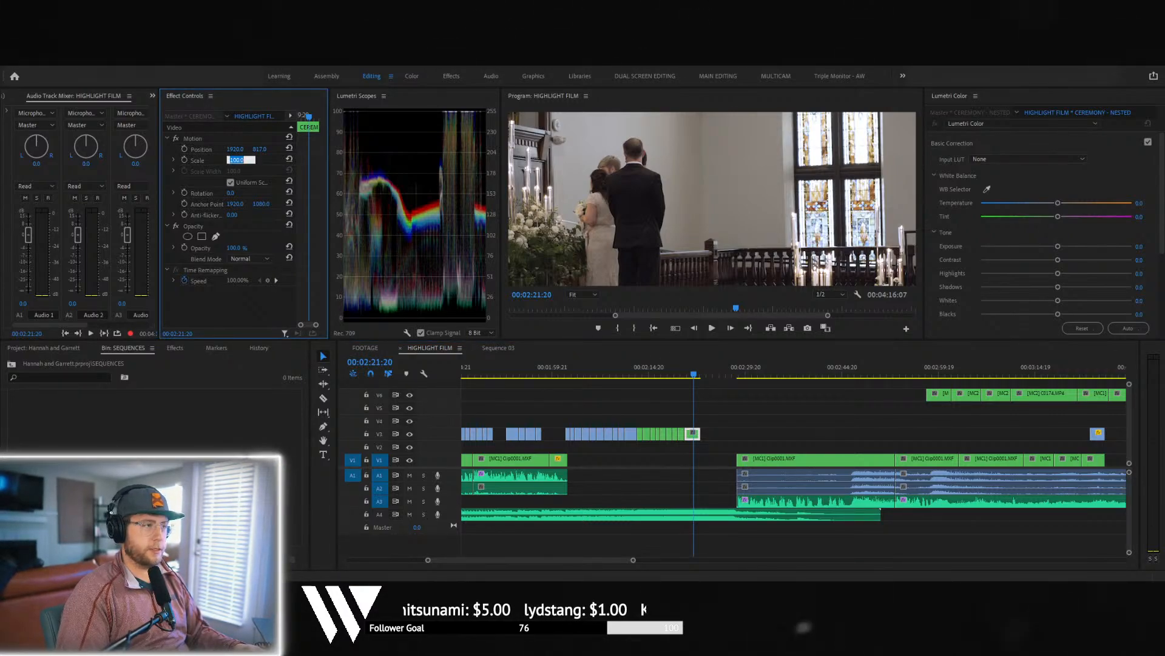
{"action": "key", "text": "Return"}
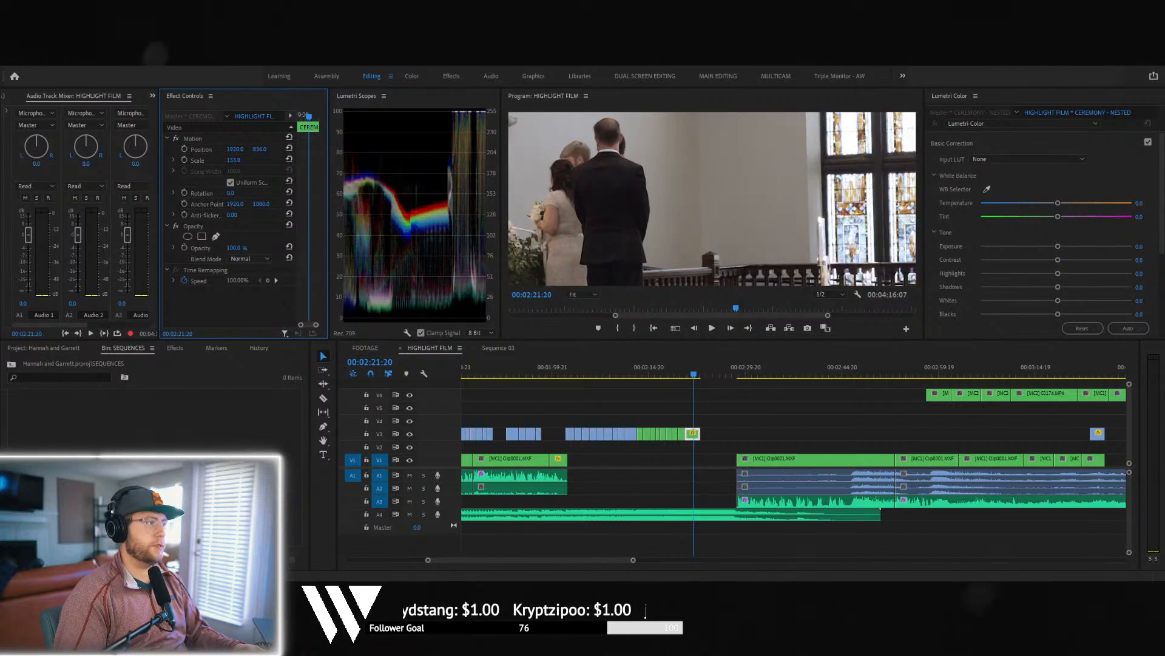
{"action": "mouse_move", "coordinate": [259, 149]}
{"action": "left_mouse_down"}
{"action": "mouse_move", "coordinate": [307, 148]}
{"action": "mouse_move", "coordinate": [258, 148]}
{"action": "left_mouse_up"}
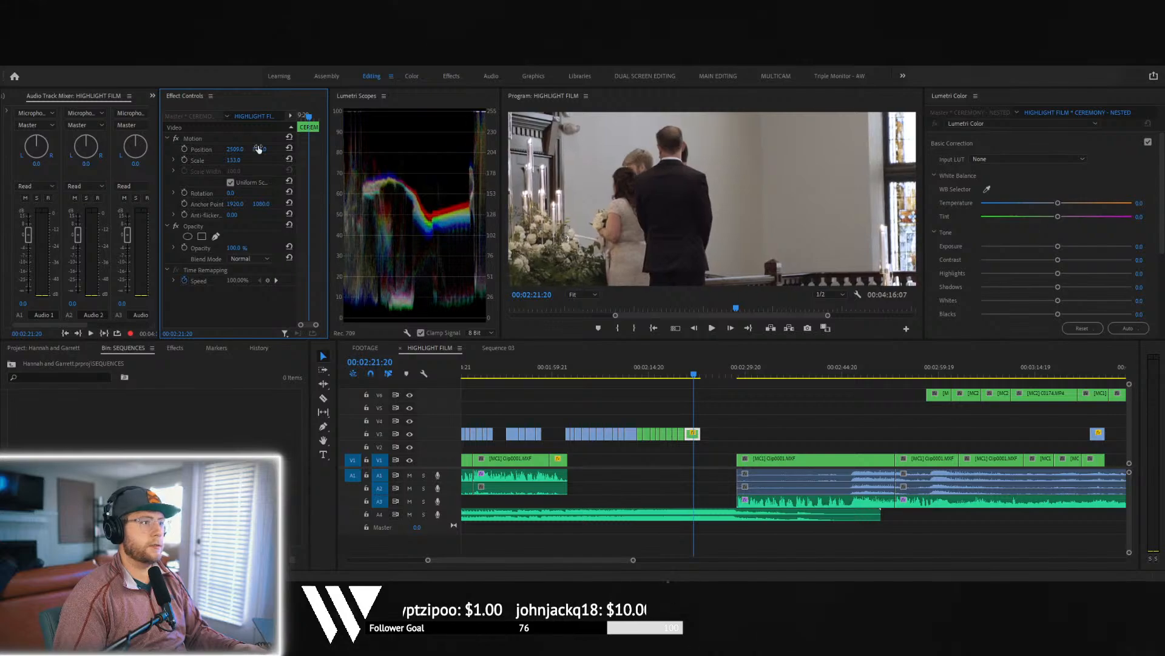
- Keyframe a slow zoom on the close-up clip from scale 133 at its start to 135 at its end
{"action": "key", "text": "space"}
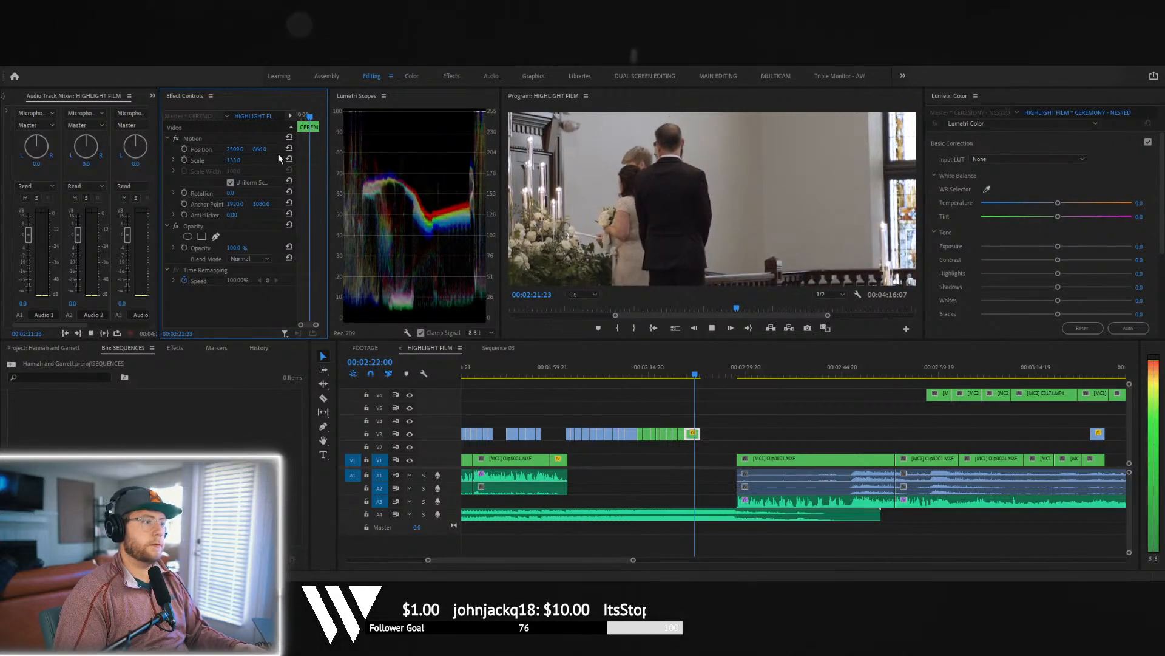
{"action": "key", "text": "space"}
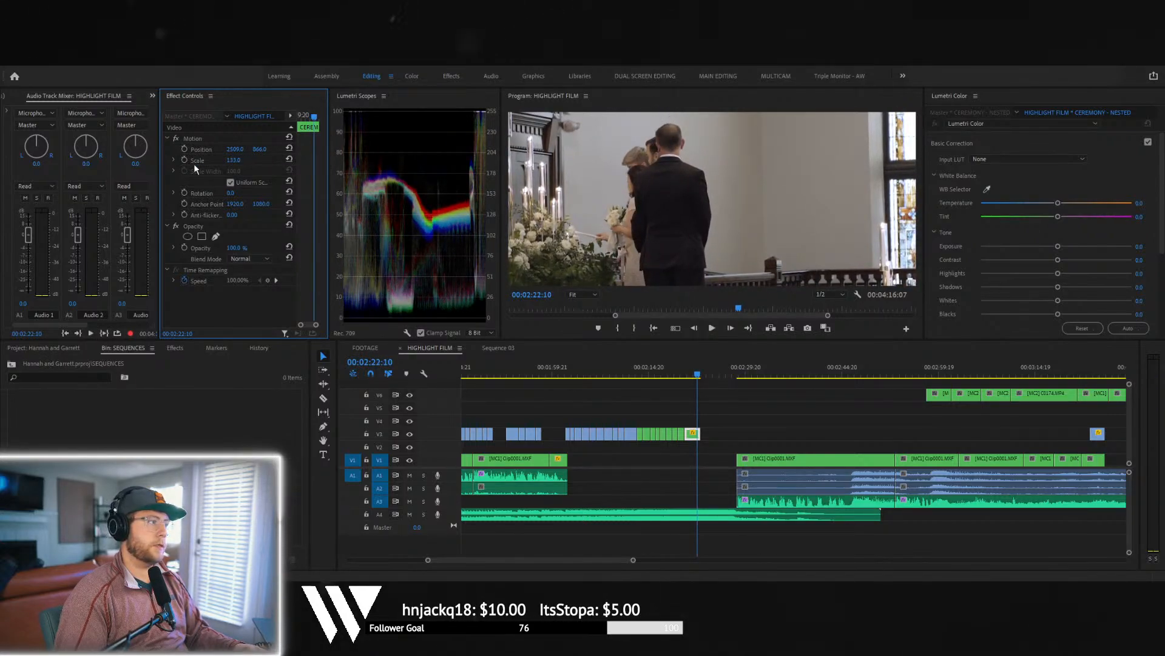
{"action": "left_click_drag", "start_coordinate": [313, 160], "coordinate": [260, 150]}
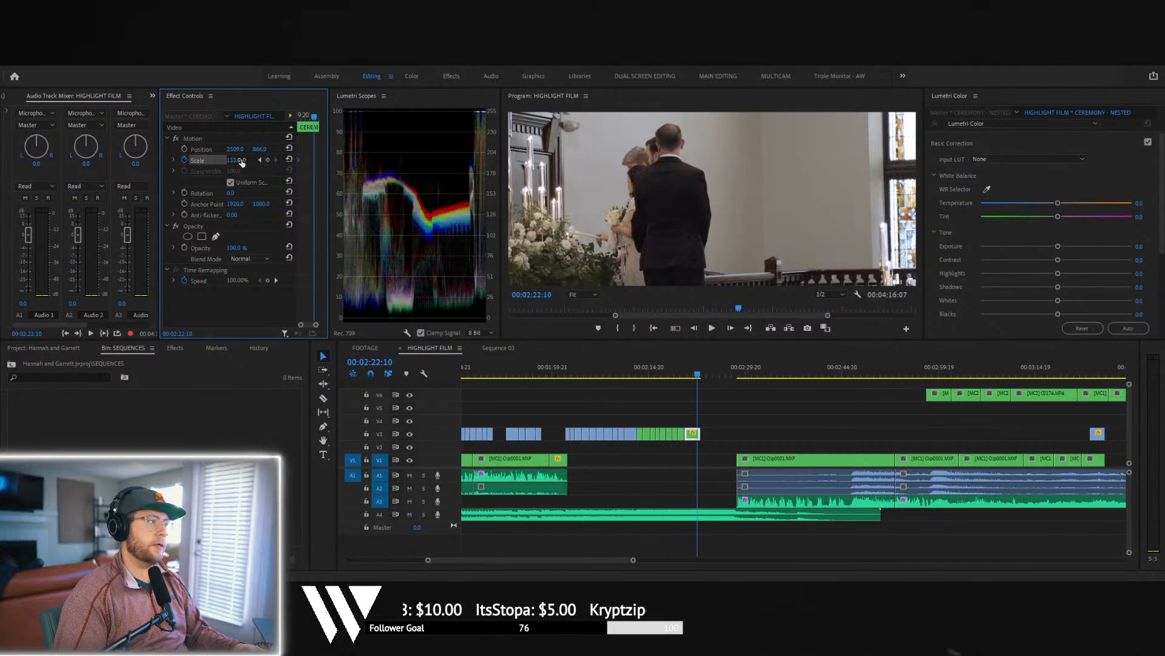
{"action": "type", "text": "5"}
{"action": "key", "text": "Return"}
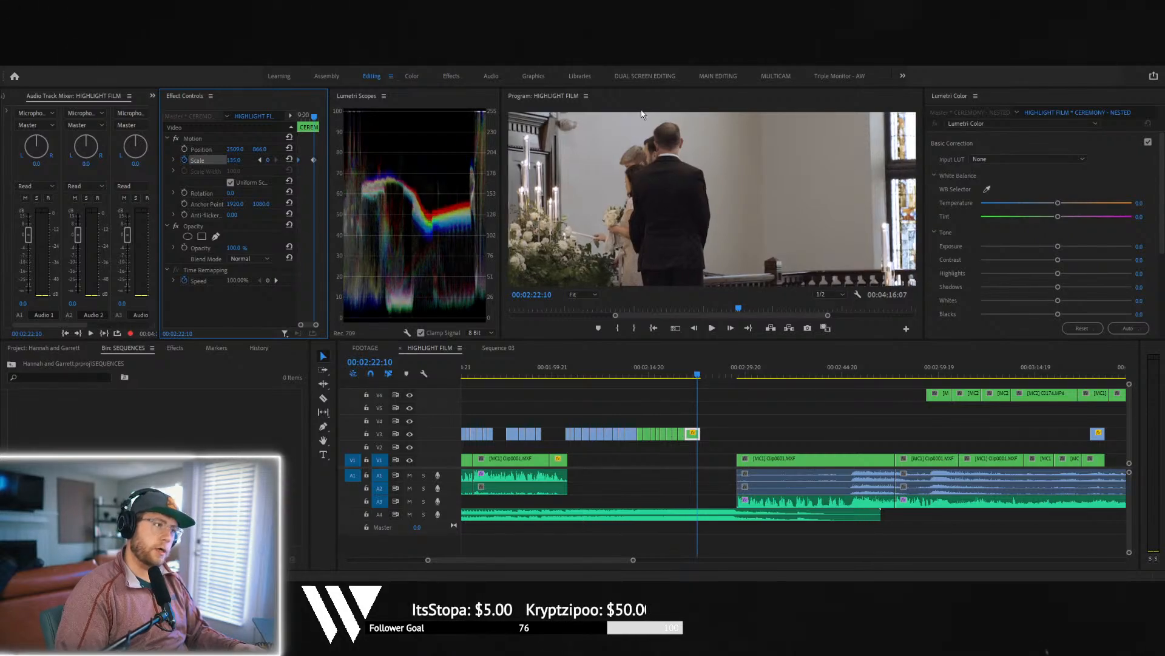
- Play back the keyframed close-up clip and trim its end to 00:02:21:08
{"action": "key", "text": "space"}
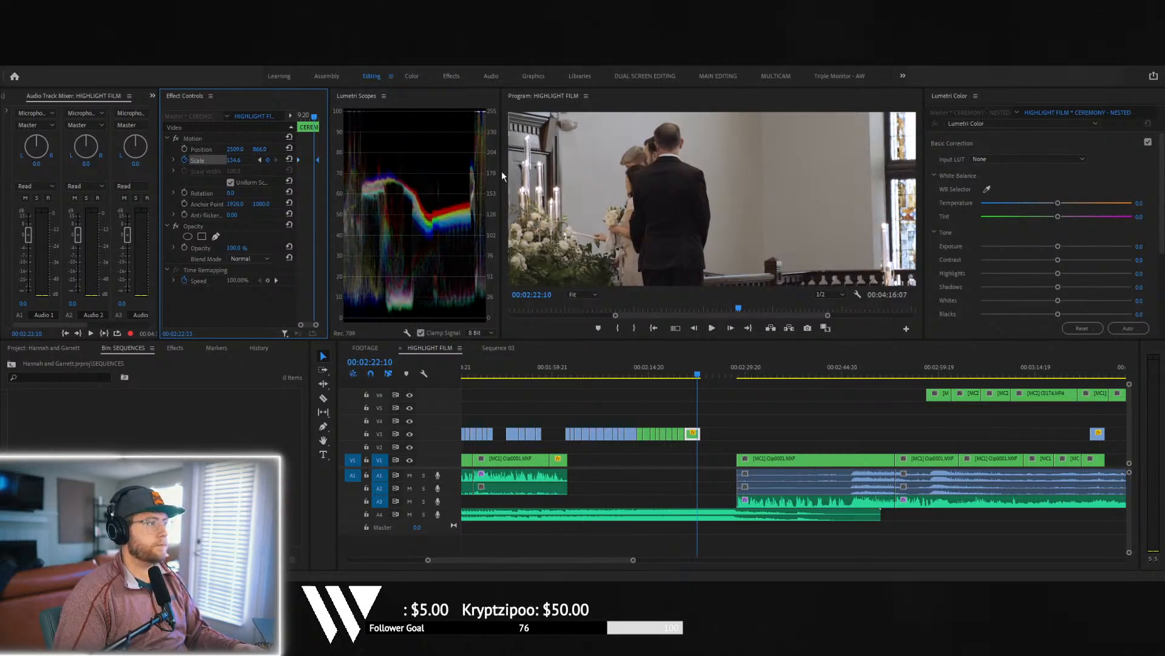
{"action": "key", "text": "space"}
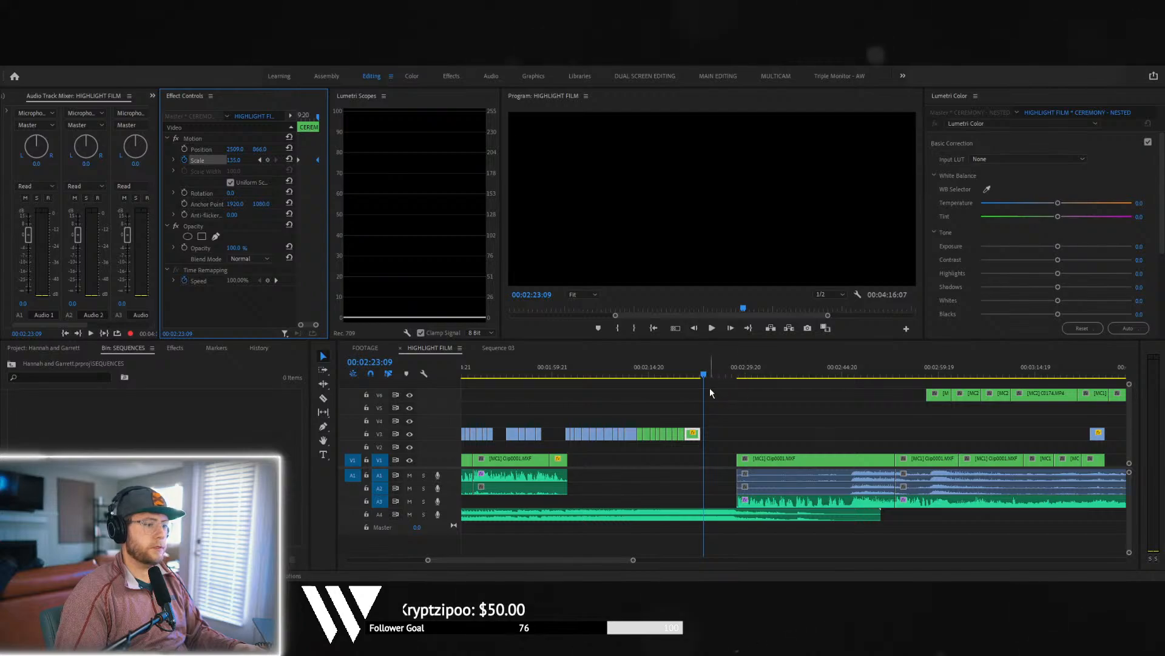
{"action": "left_click", "coordinate": [683, 374]}
{"action": "key", "text": "space"}
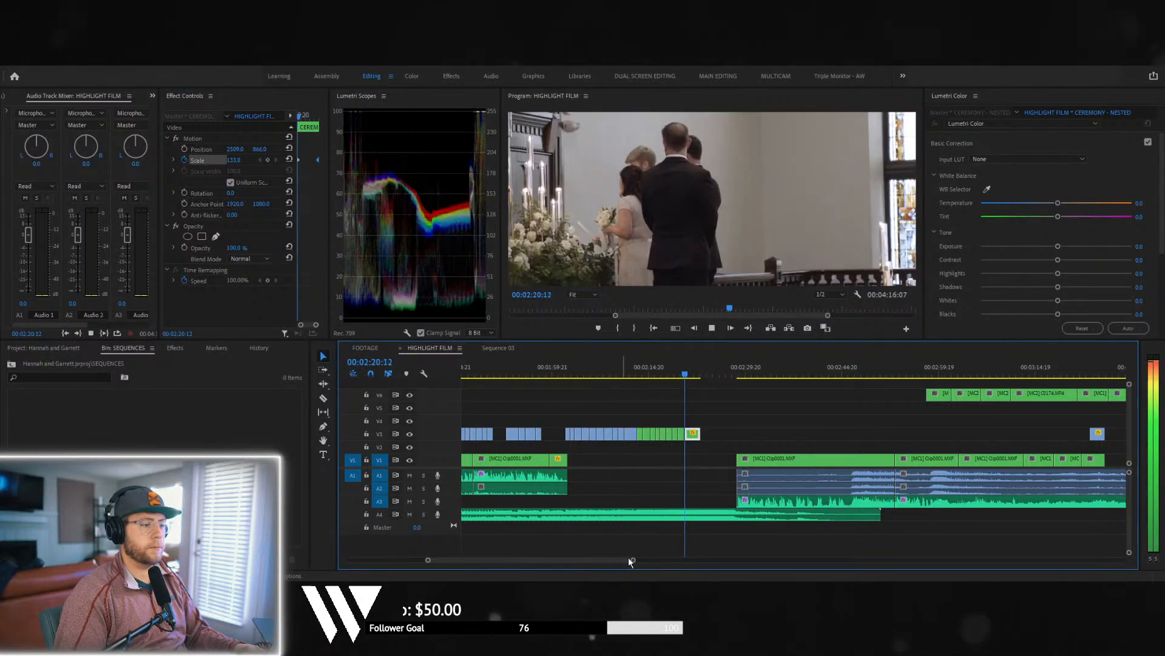
{"action": "key", "text": "space"}
{"action": "key", "text": "space"}
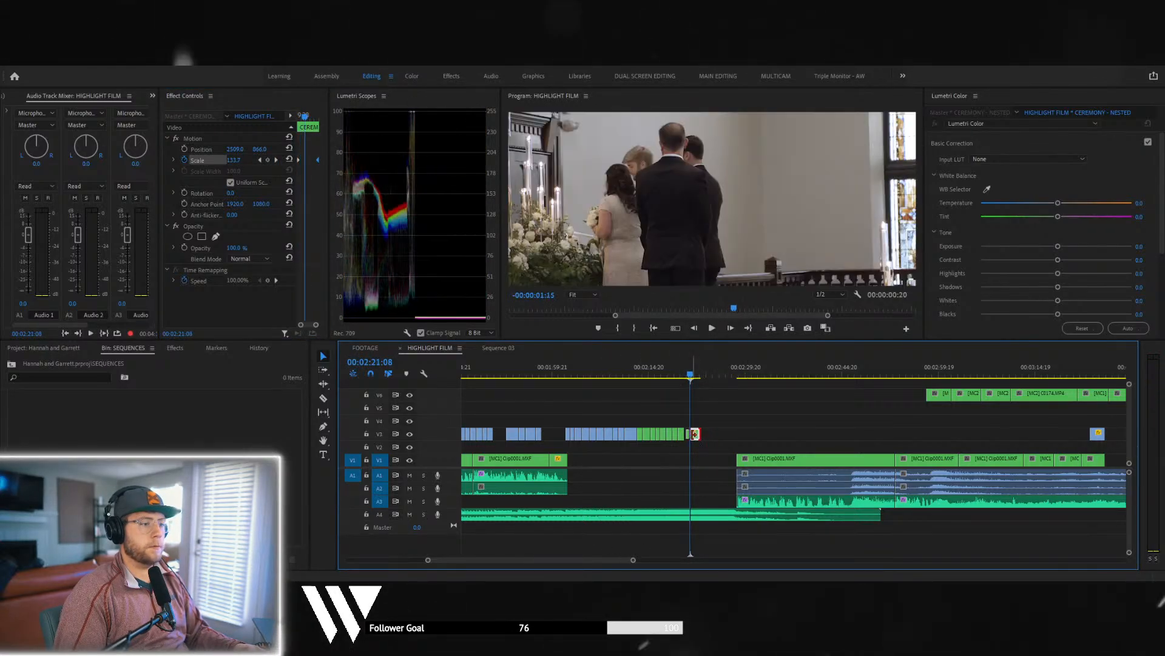
{"action": "key", "text": "space"}
- Place the next V6 front-view clip directly after the keyframed close-up on V3 and trim its end to 00:02:22:07
{"action": "left_click", "coordinate": [935, 372]}
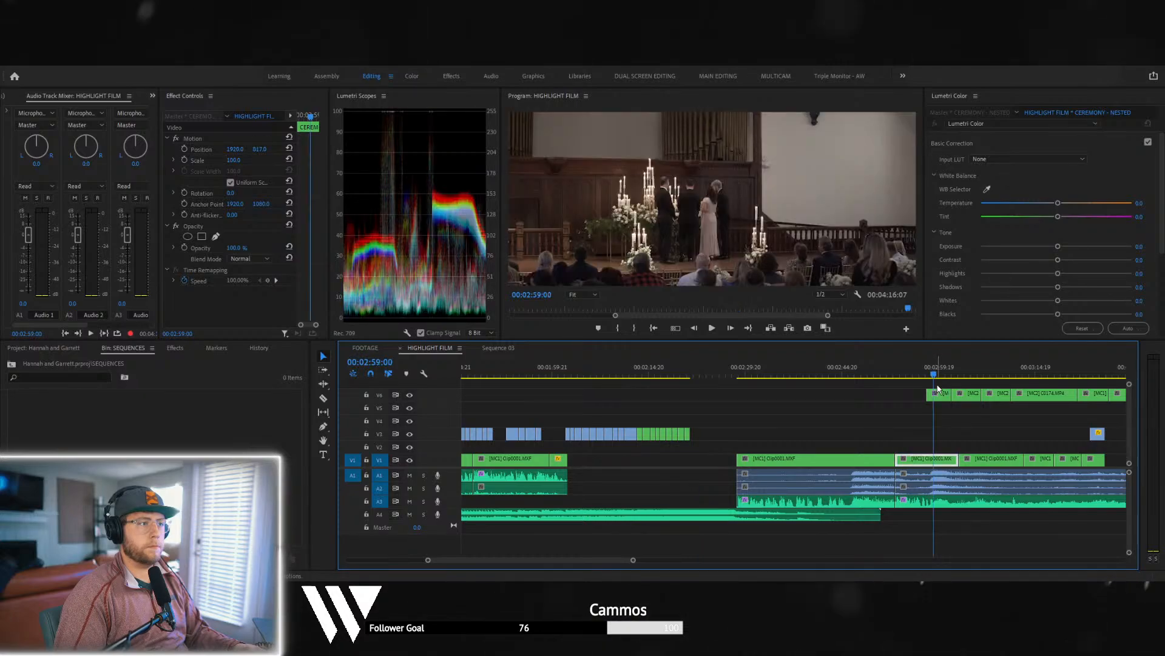
{"action": "left_click", "coordinate": [938, 395]}
{"action": "left_click_drag", "start_coordinate": [936, 397], "coordinate": [700, 434]}
{"action": "left_click", "coordinate": [682, 373]}
{"action": "key", "text": "space"}
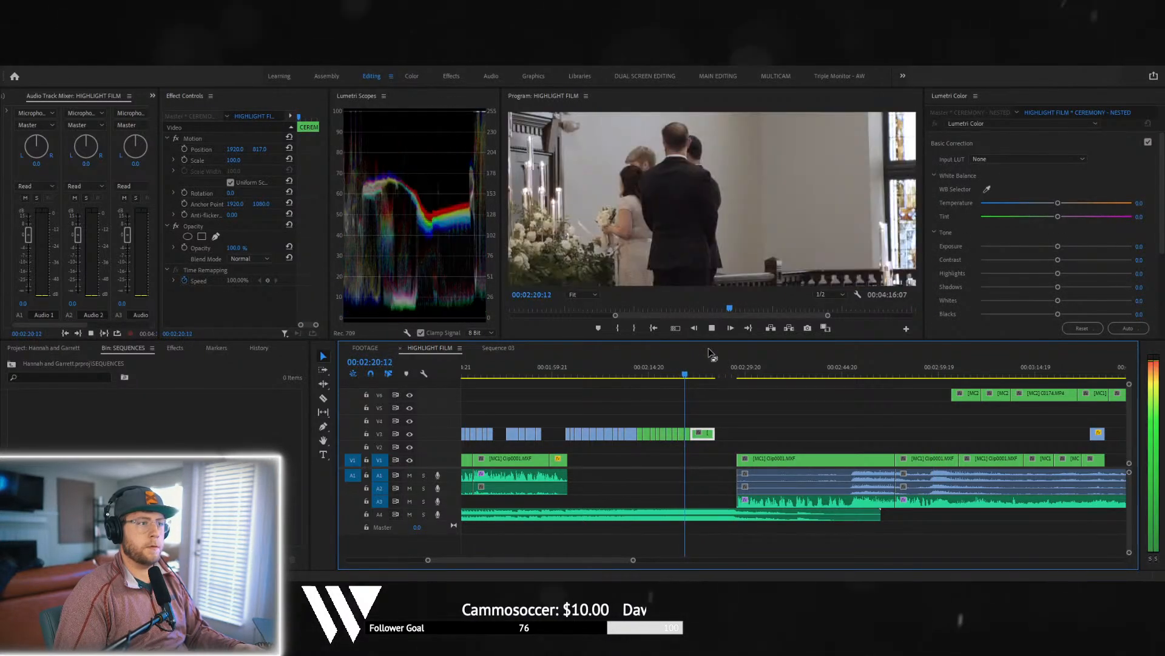
{"action": "key", "text": "space"}
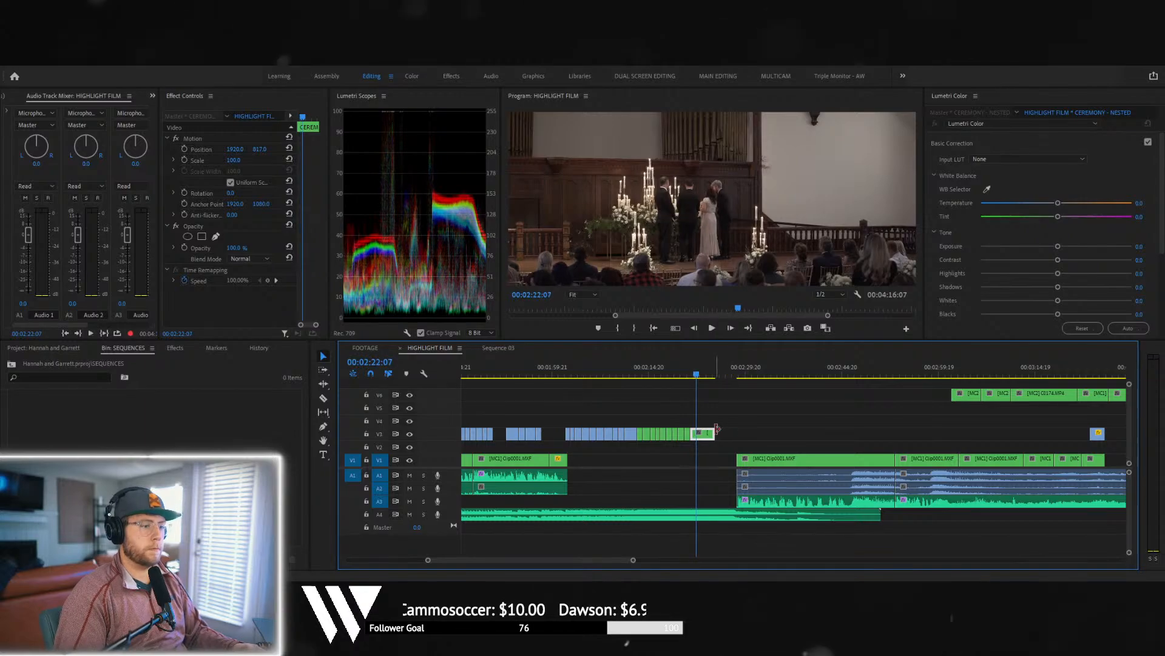
{"action": "key", "text": "Delete"}
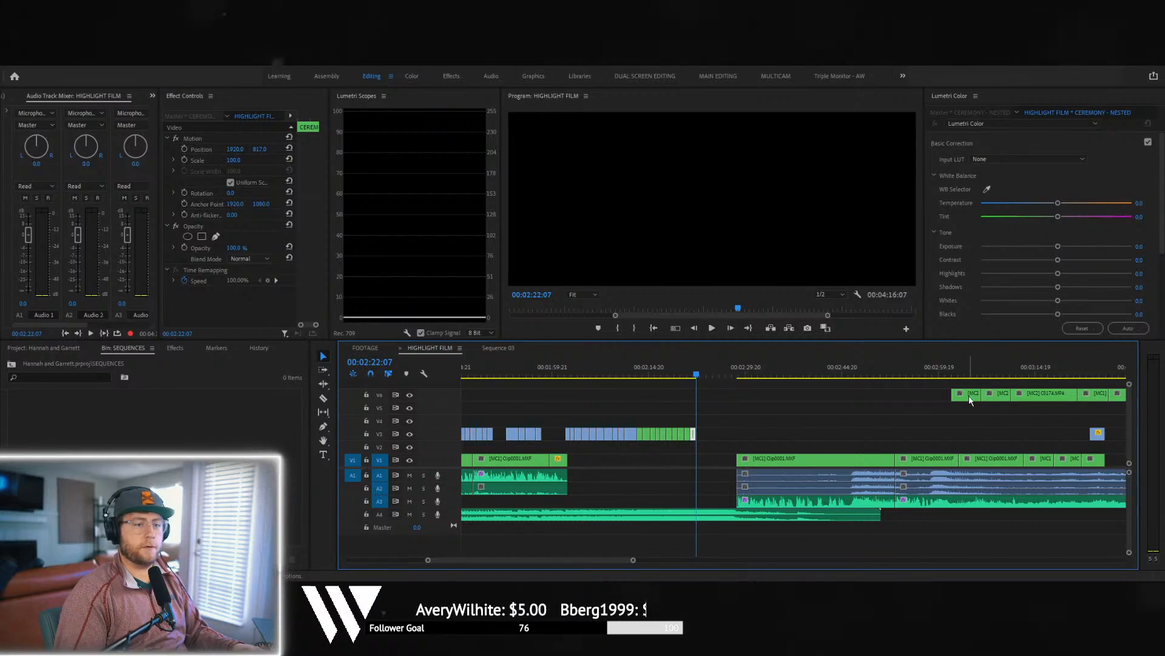
- Try the next V6 clip after the trimmed front-view clip on V3, scrub through it, and delete it
{"action": "left_click_drag", "start_coordinate": [824, 394], "coordinate": [718, 431]}
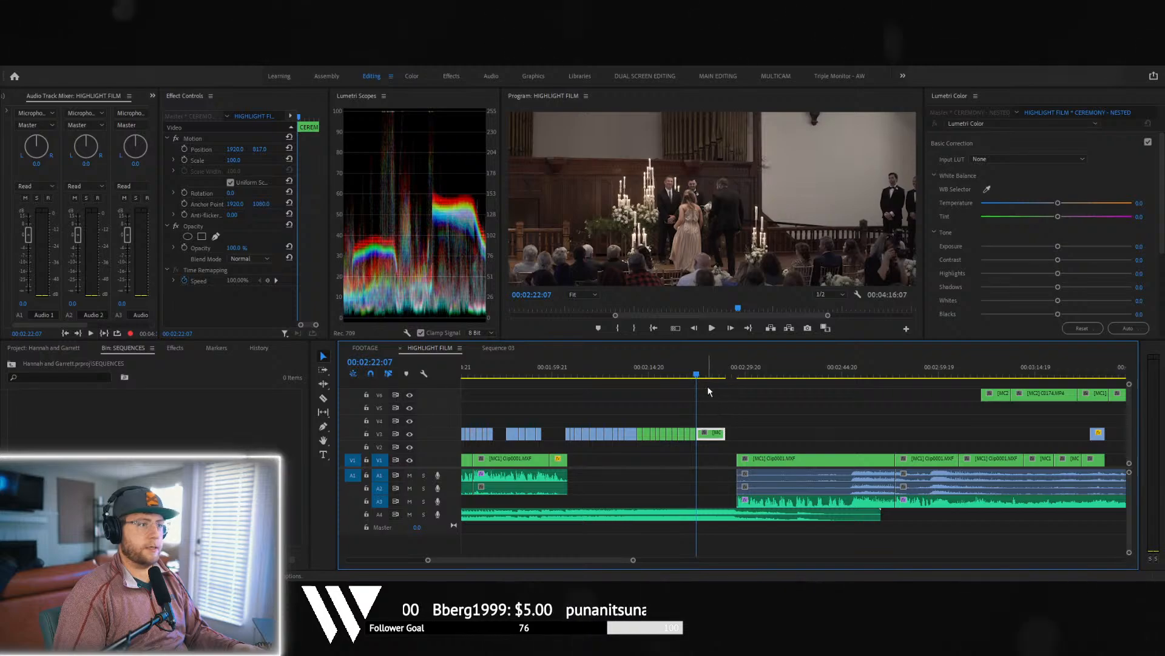
{"action": "left_click_drag", "start_coordinate": [696, 375], "coordinate": [714, 375]}
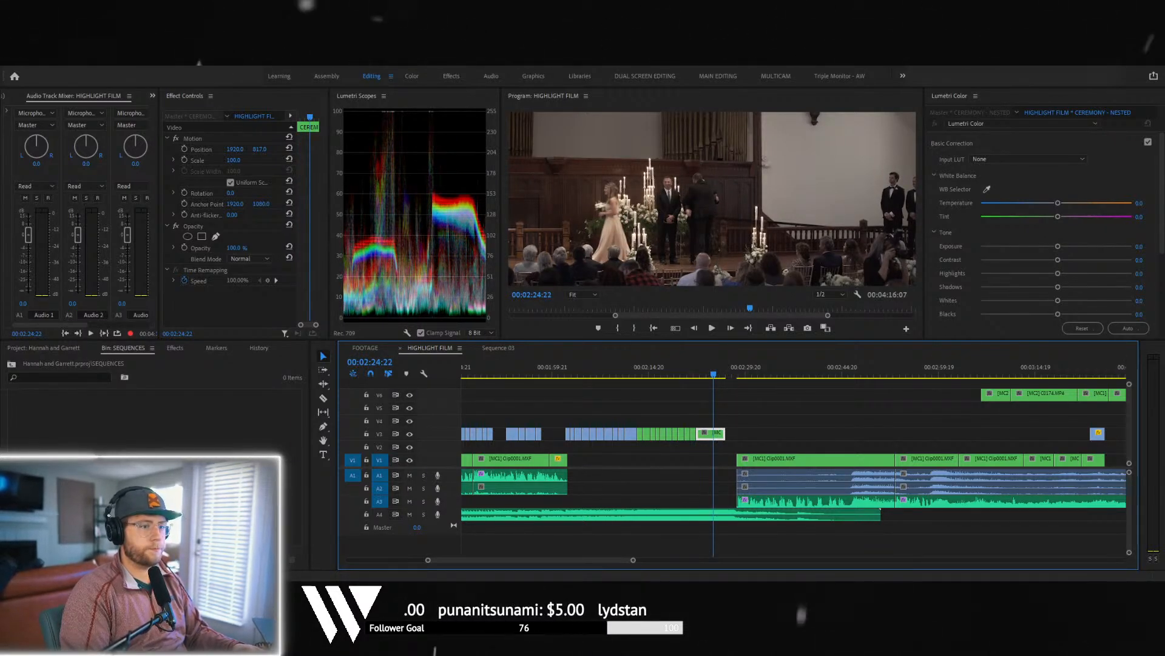
{"action": "key", "text": "Delete"}
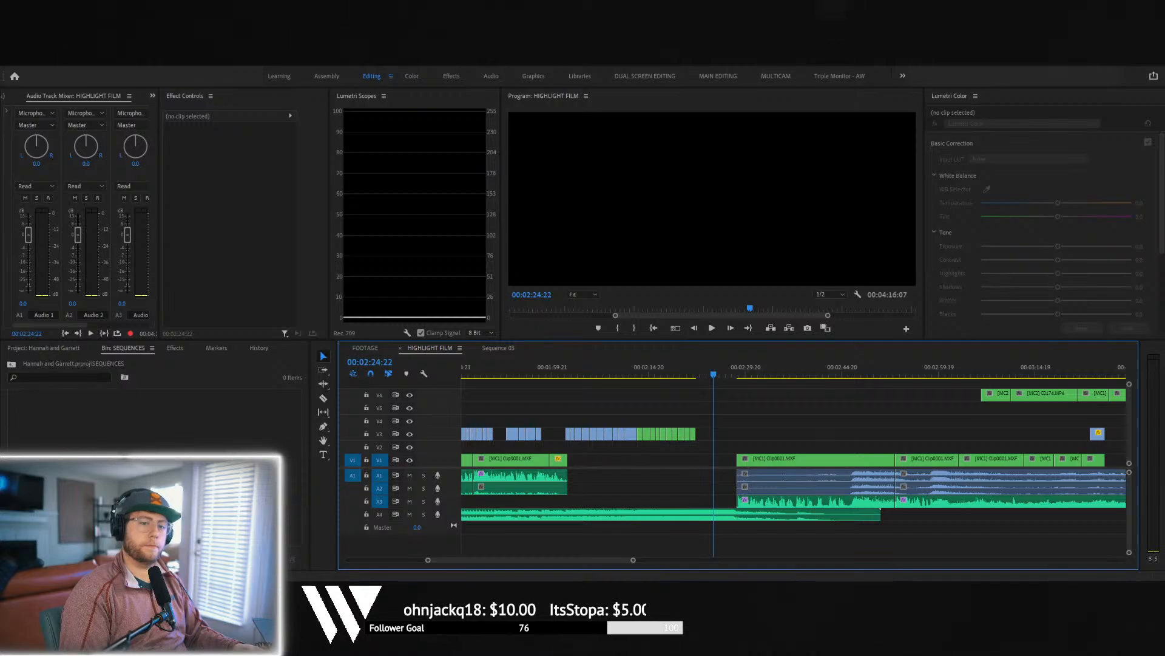
{"action": "scroll", "coordinate": [1032, 279], "scroll_direction": "down", "scroll_amount": 1}
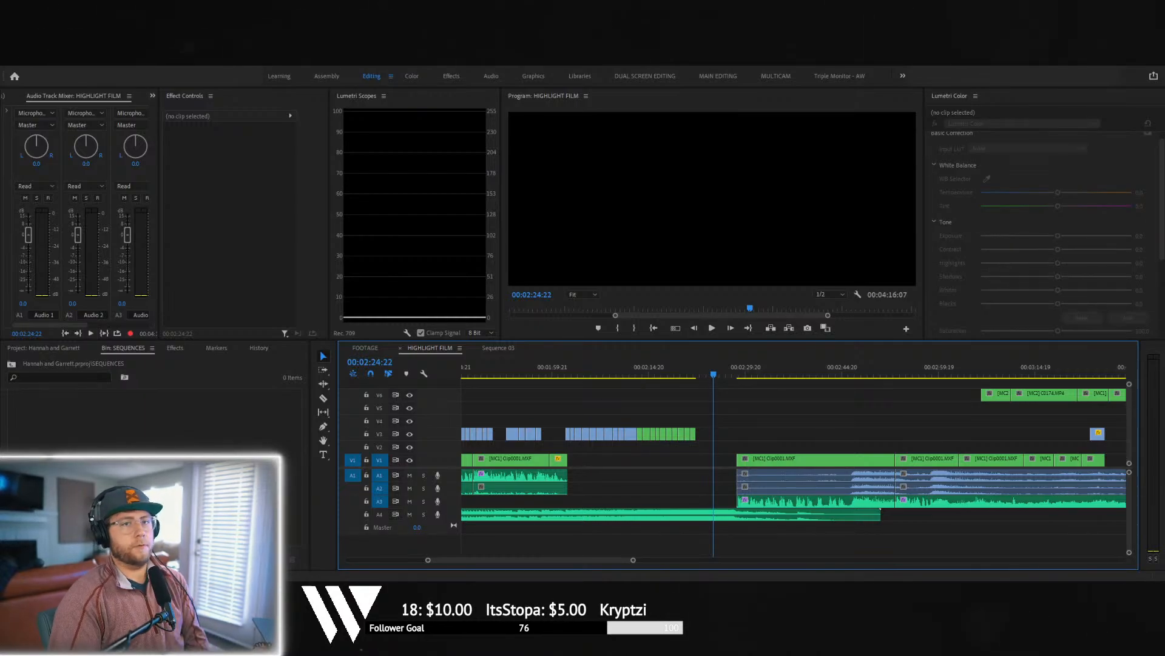
{"action": "scroll", "coordinate": [1005, 386], "scroll_direction": "right", "scroll_amount": 2}
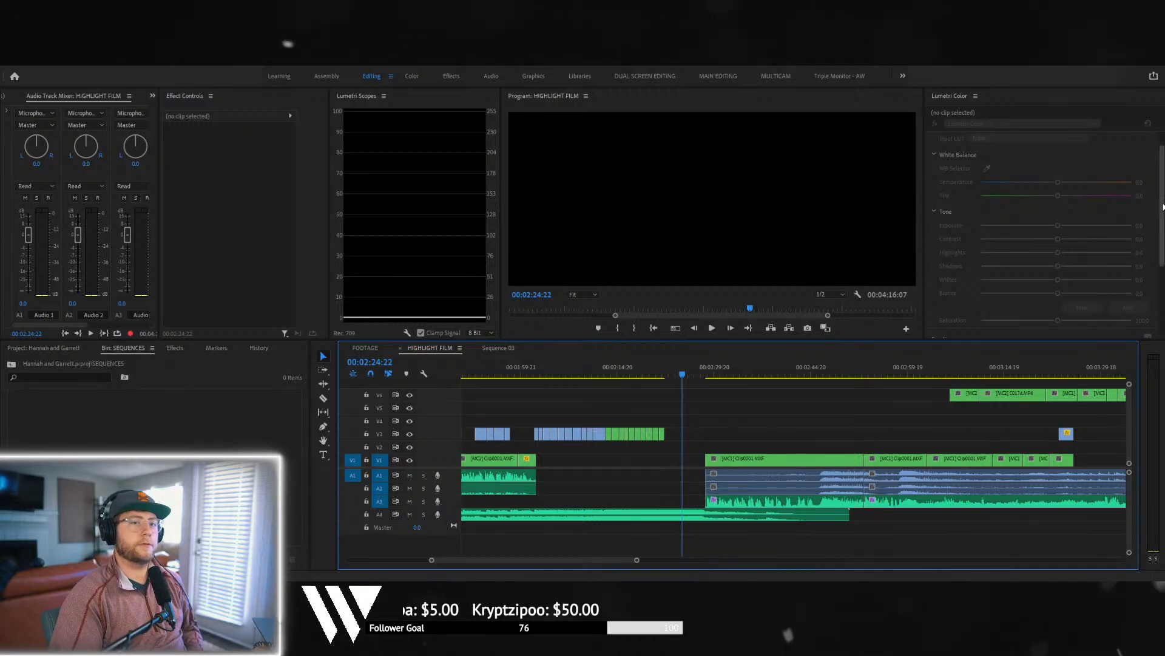
{"action": "left_click_drag", "start_coordinate": [1161, 204], "coordinate": [1161, 282]}
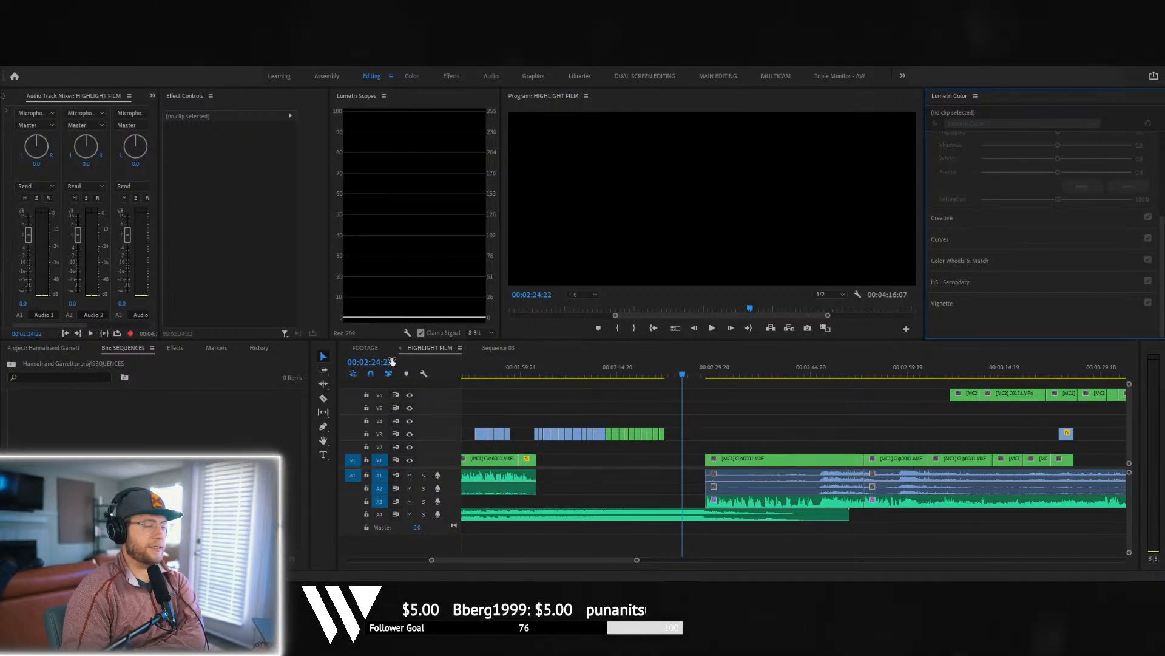
- Look through the FOOTAGE sequence's ceremony establishing, sunset and bridal party shots for usable clips
{"action": "left_click", "coordinate": [368, 347]}
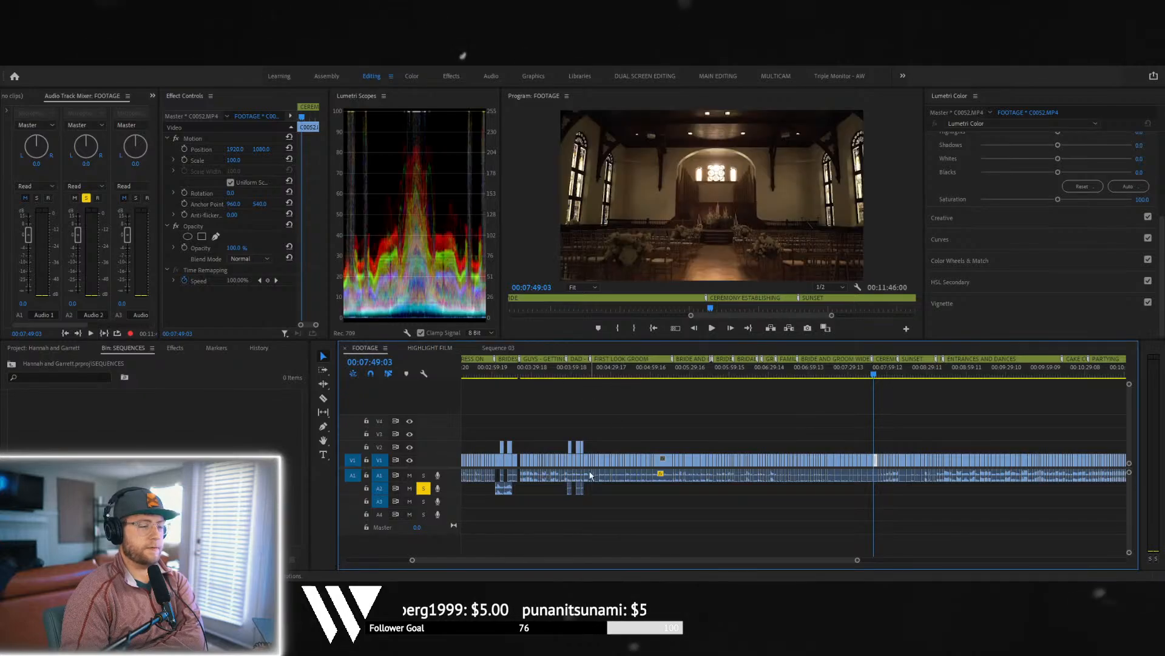
{"action": "left_click_drag", "start_coordinate": [857, 562], "coordinate": [720, 515]}
{"action": "left_click_drag", "start_coordinate": [762, 376], "coordinate": [908, 468]}
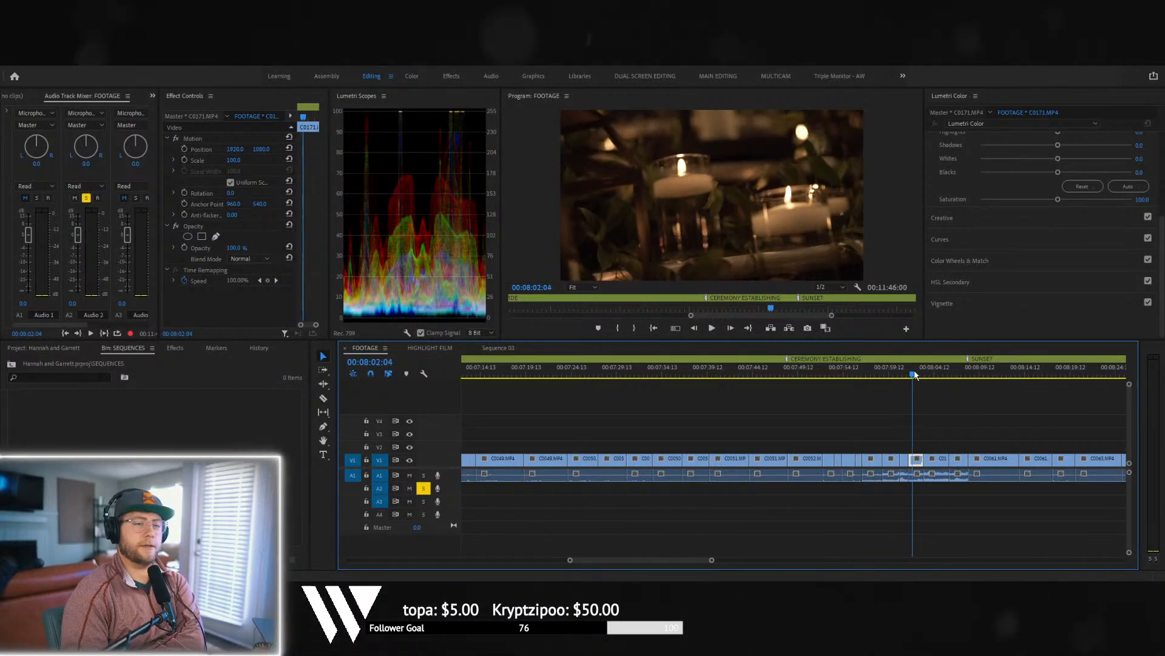
{"action": "left_click", "coordinate": [960, 376]}
{"action": "left_click_drag", "start_coordinate": [965, 377], "coordinate": [823, 376]}
{"action": "left_click_drag", "start_coordinate": [712, 560], "coordinate": [806, 563]}
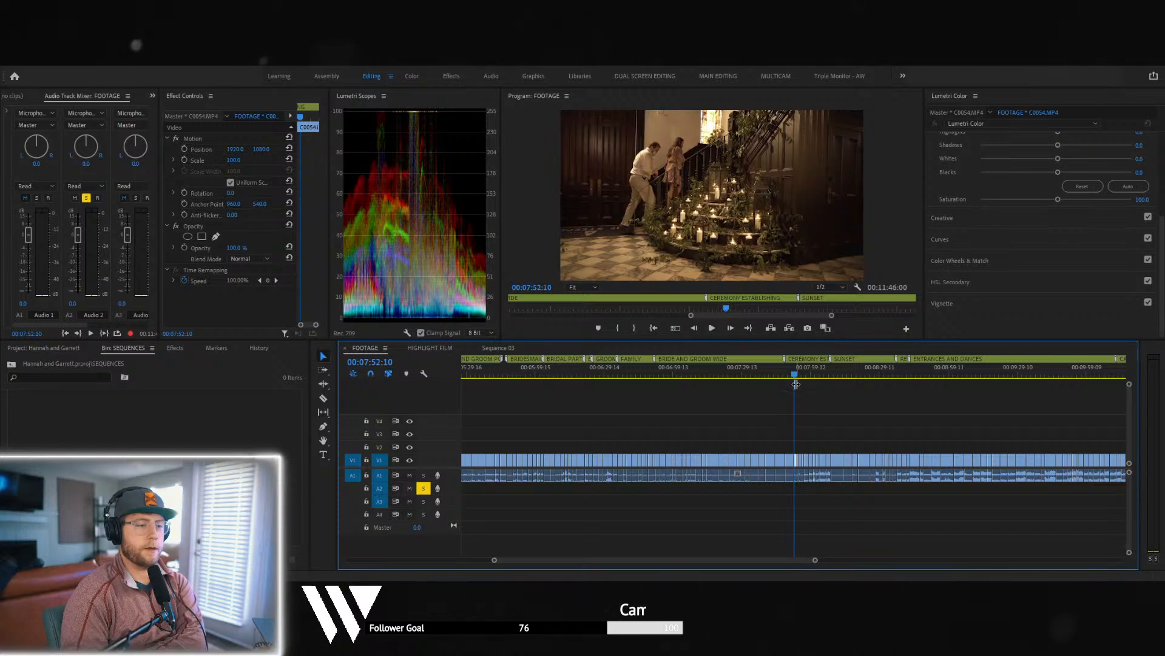
{"action": "left_click_drag", "start_coordinate": [796, 384], "coordinate": [549, 397]}
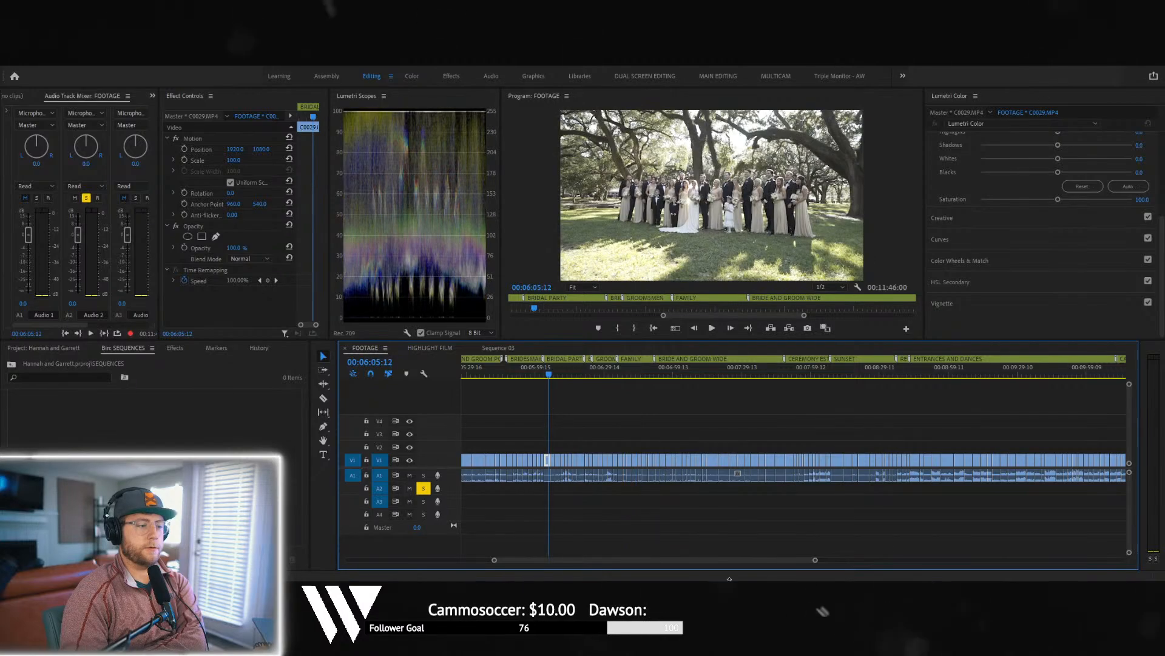
- Review the FOOTAGE sequence, scrubbing the getting-ready, partying and exit sections and playing part of the partying clips
{"action": "left_click_drag", "start_coordinate": [737, 559], "coordinate": [515, 559]}
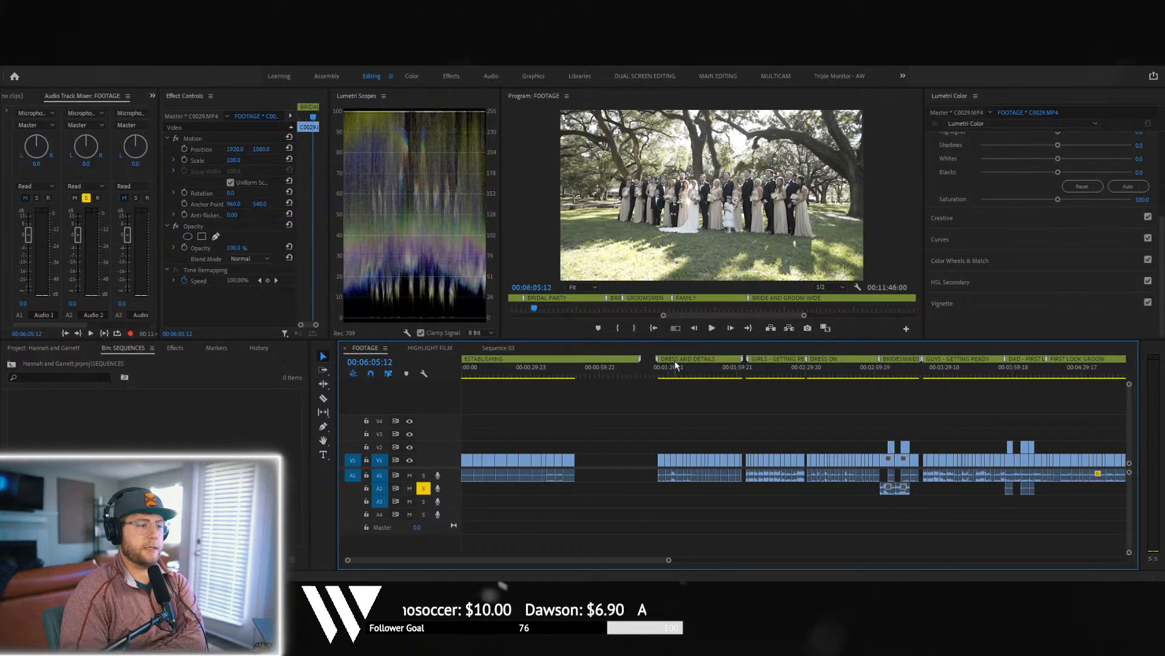
{"action": "left_click_drag", "start_coordinate": [675, 362], "coordinate": [941, 372]}
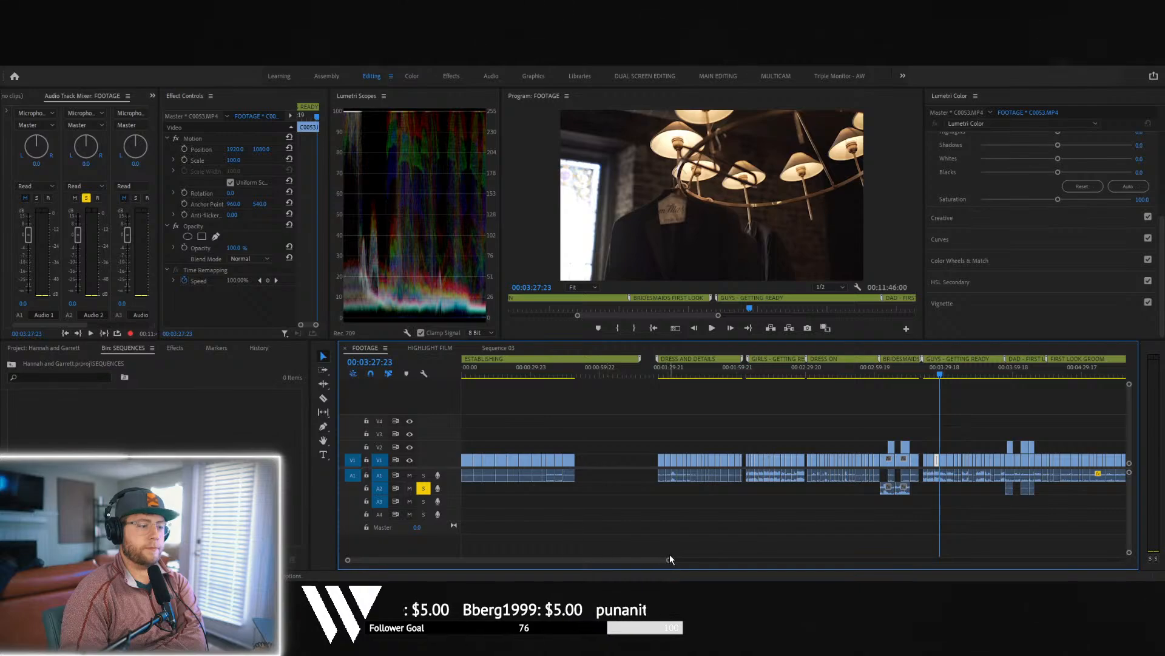
{"action": "left_click_drag", "start_coordinate": [669, 558], "coordinate": [934, 549]}
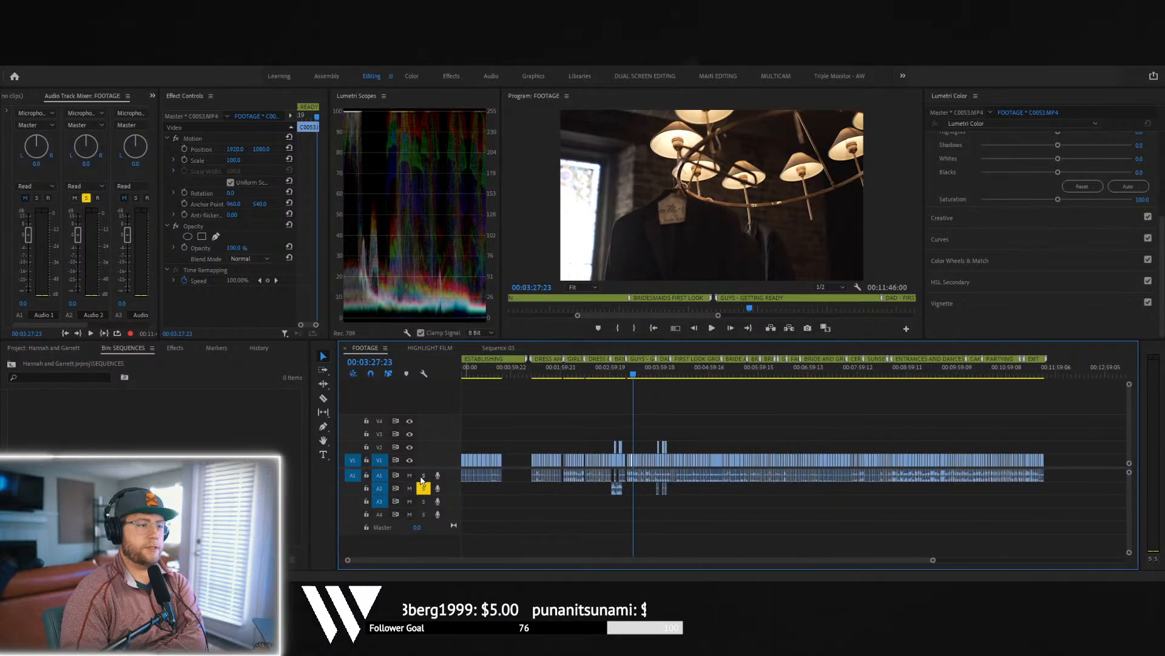
{"action": "left_click", "coordinate": [1041, 375]}
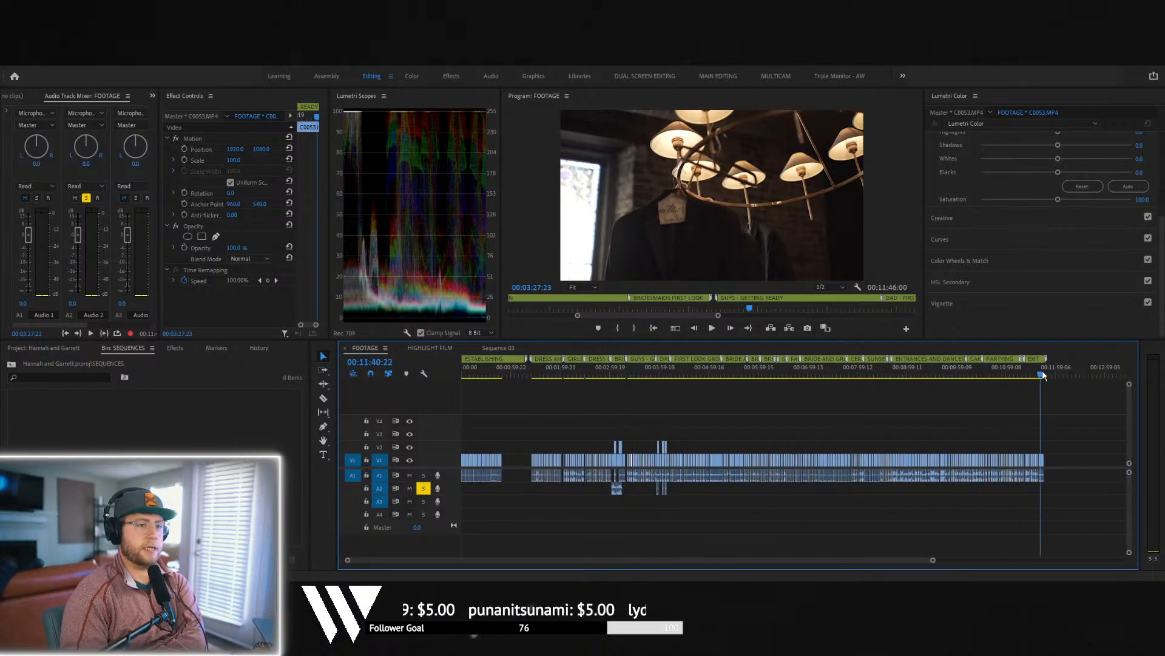
{"action": "left_click_drag", "start_coordinate": [1042, 374], "coordinate": [1044, 373]}
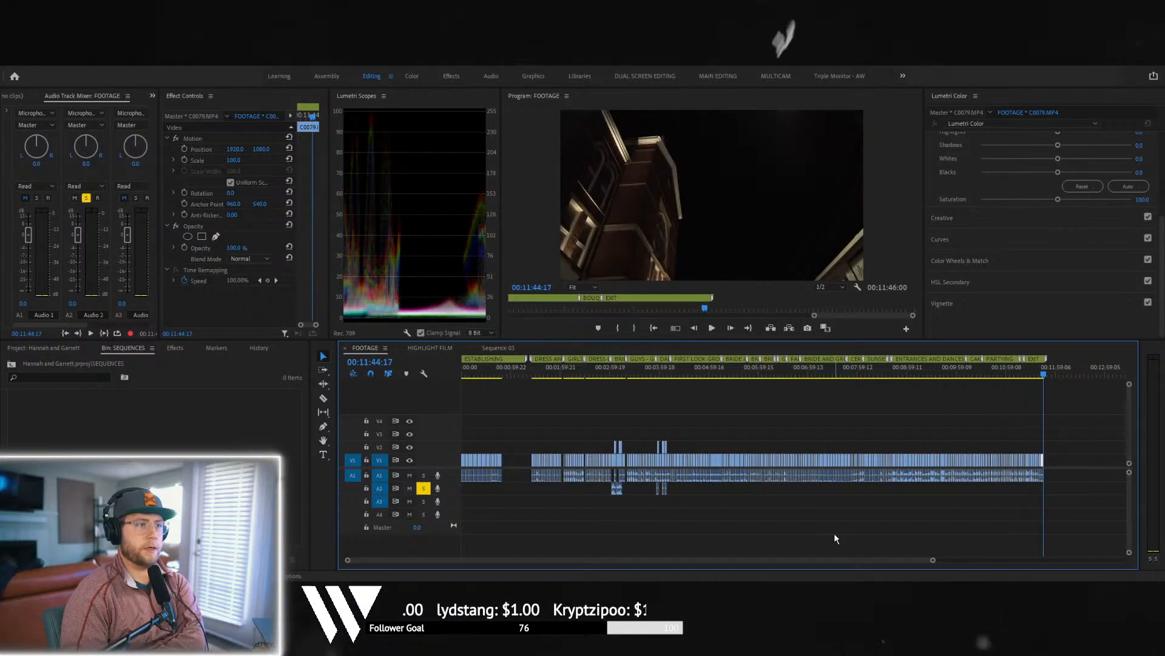
{"action": "left_click", "coordinate": [1011, 370]}
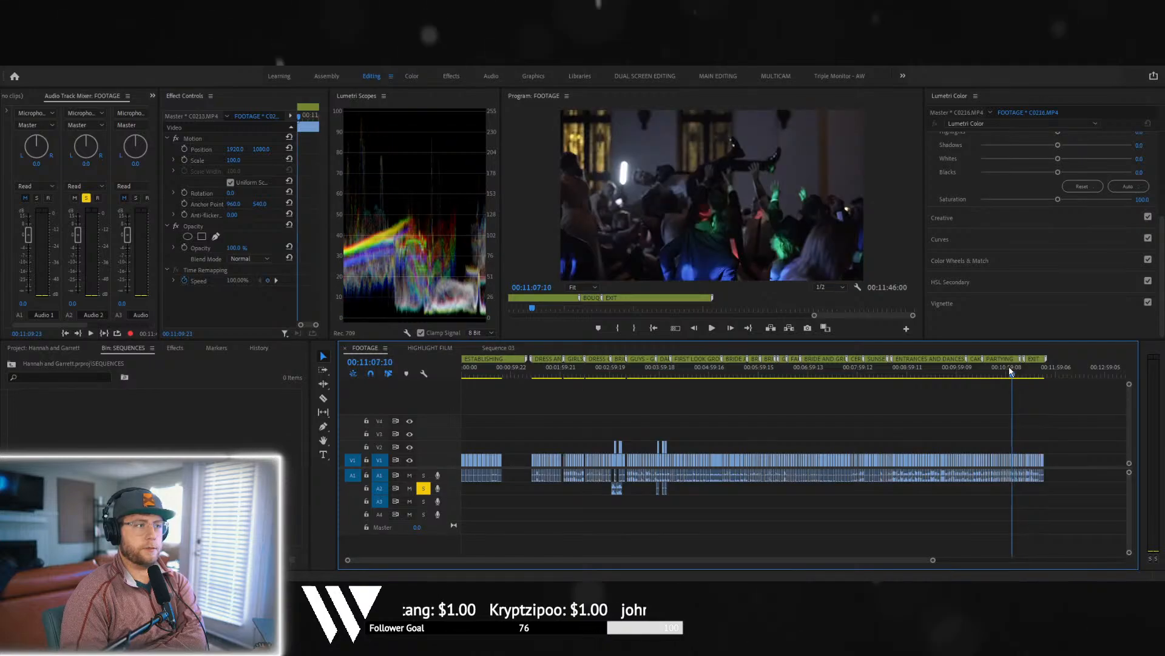
{"action": "mouse_move", "coordinate": [1009, 368]}
{"action": "left_mouse_down"}
{"action": "mouse_move", "coordinate": [684, 367]}
{"action": "mouse_move", "coordinate": [838, 364]}
{"action": "mouse_move", "coordinate": [1028, 396]}
{"action": "mouse_move", "coordinate": [1016, 387]}
{"action": "left_mouse_up"}
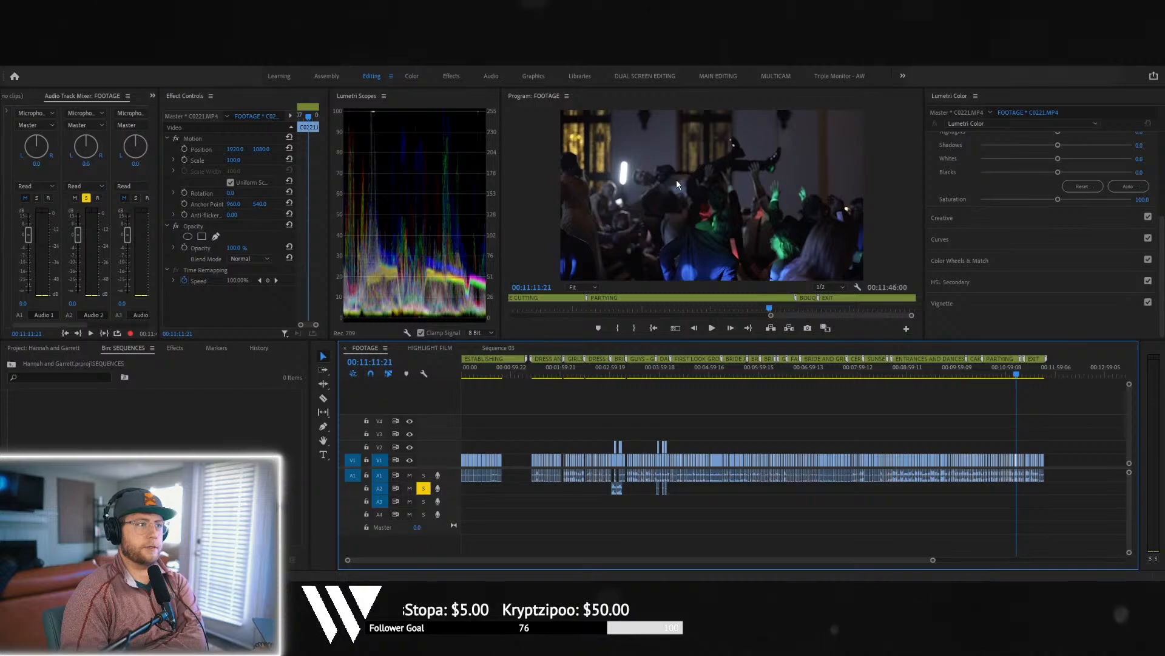
{"action": "key", "text": "space"}
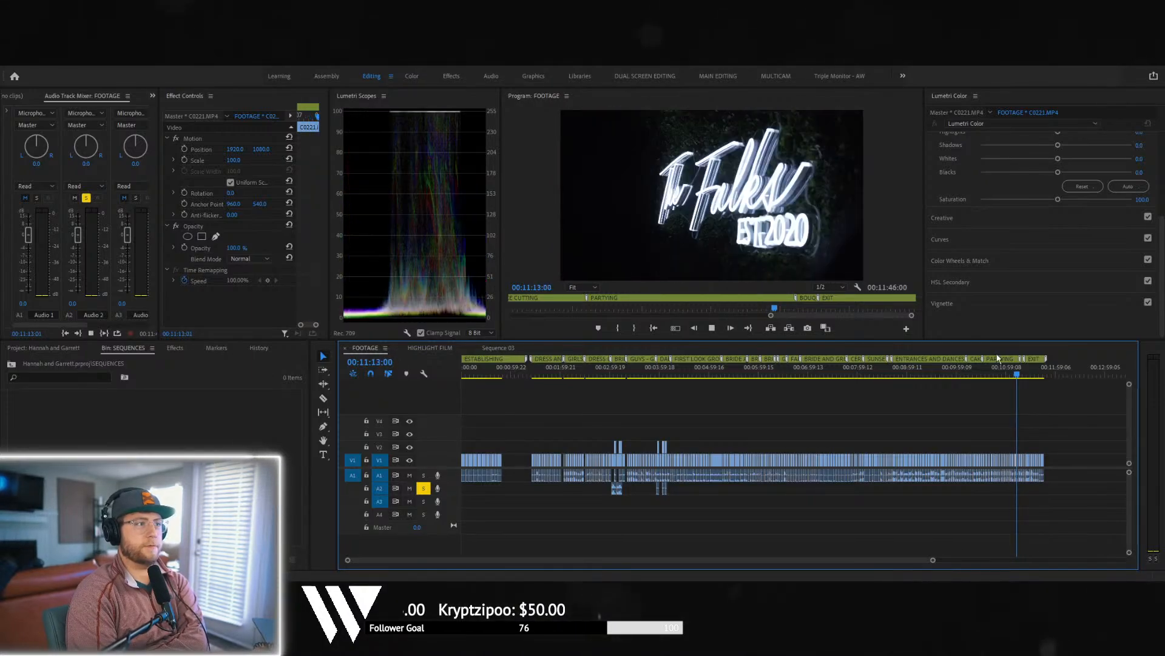
{"action": "key", "text": "space"}
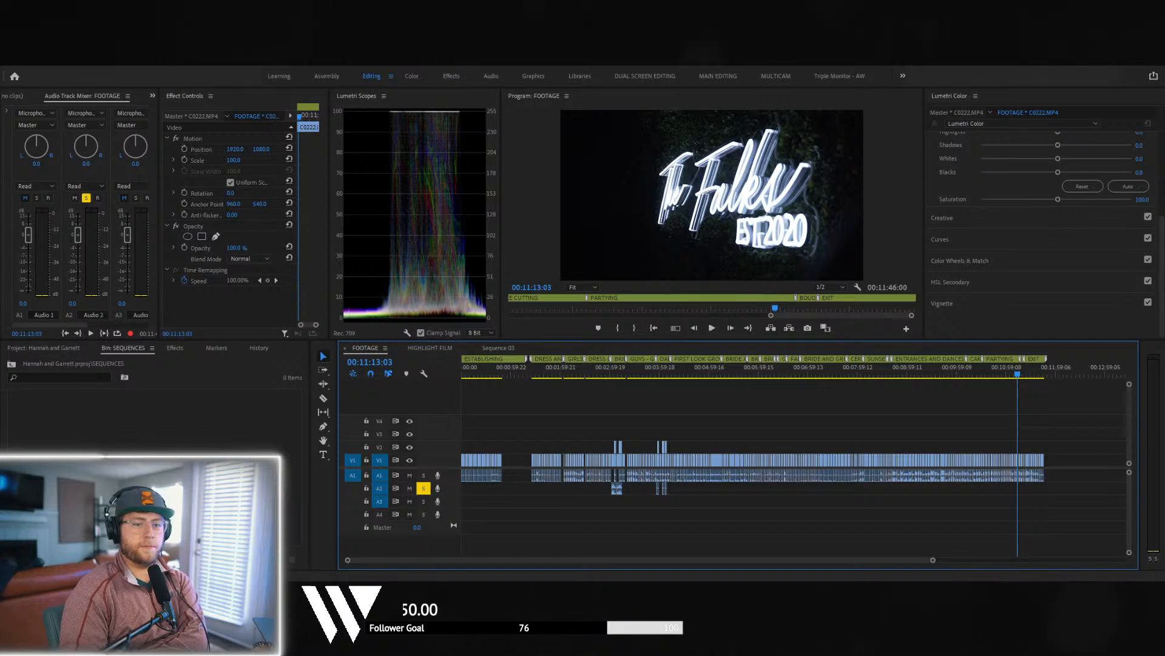
{"action": "mouse_move", "coordinate": [1023, 371]}
{"action": "left_mouse_down"}
{"action": "mouse_move", "coordinate": [1039, 383]}
{"action": "mouse_move", "coordinate": [1018, 379]}
{"action": "left_mouse_up"}
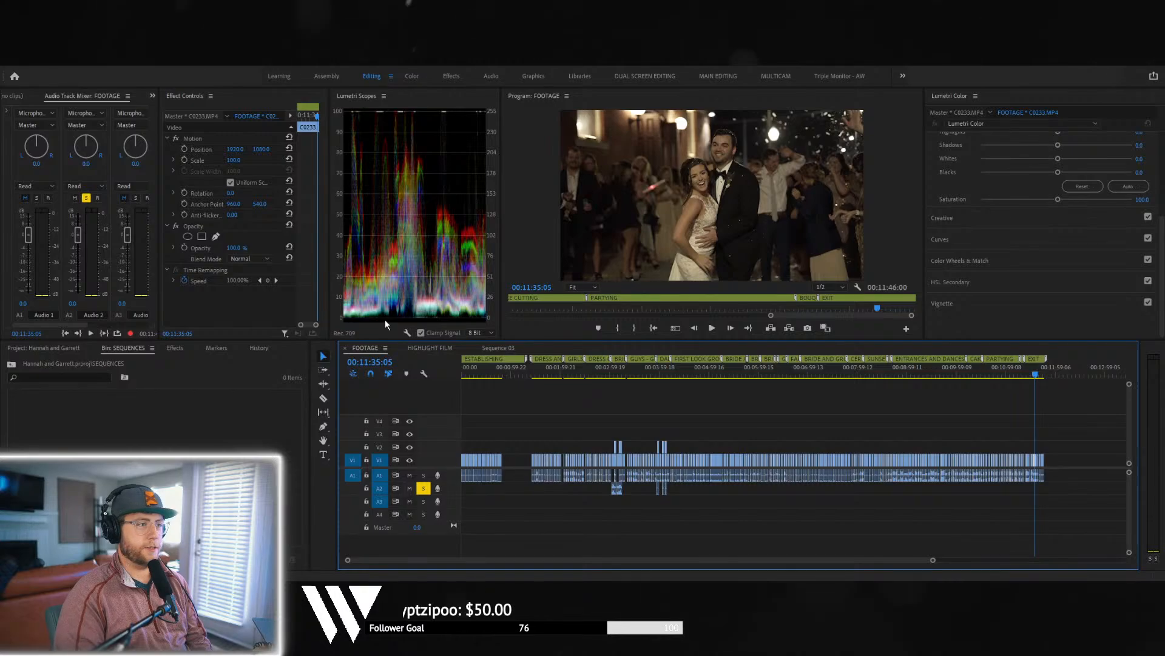
- Scrub through the ENTRANCES AND DANCES section of the FOOTAGE sequence and play the dance clip at 00:10:06:20
{"action": "left_click", "coordinate": [911, 376]}
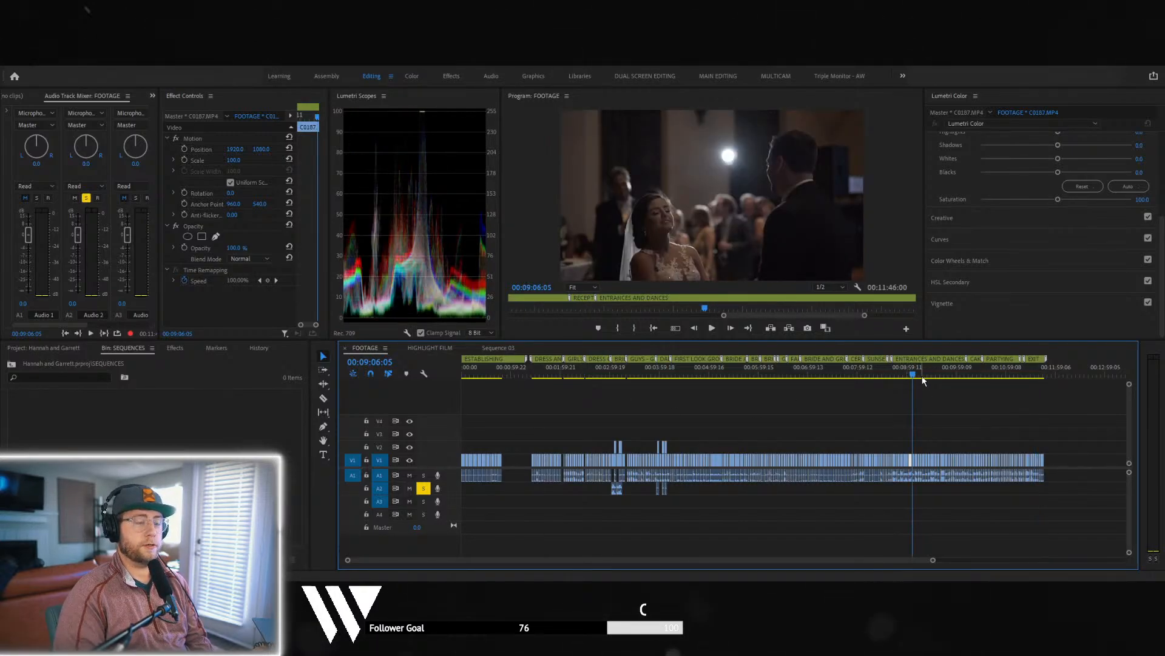
{"action": "left_click_drag", "start_coordinate": [919, 374], "coordinate": [953, 375]}
{"action": "mouse_move", "coordinate": [953, 375]}
{"action": "left_mouse_down"}
{"action": "mouse_move", "coordinate": [988, 376]}
{"action": "mouse_move", "coordinate": [961, 372]}
{"action": "left_mouse_up"}
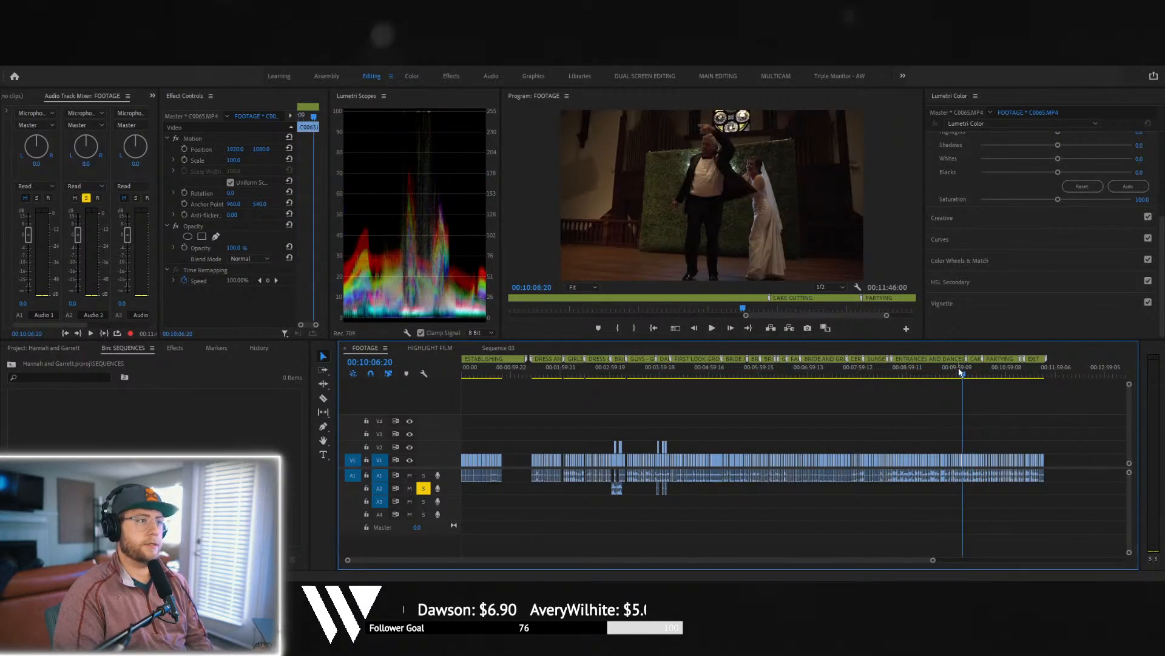
{"action": "key", "text": "space"}
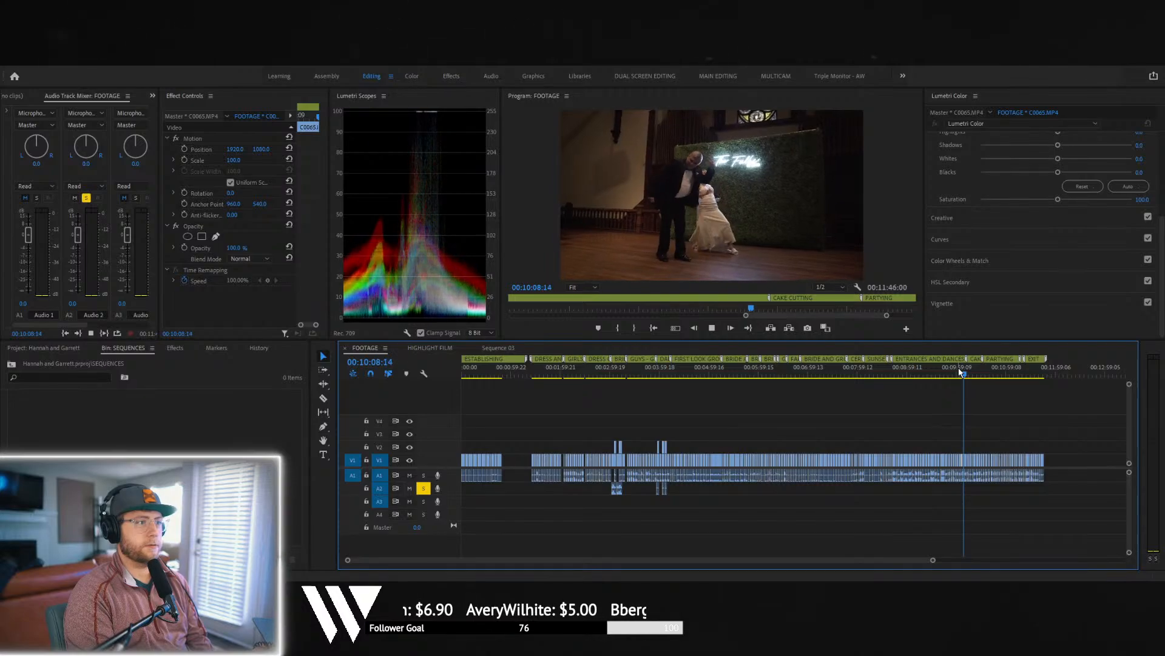
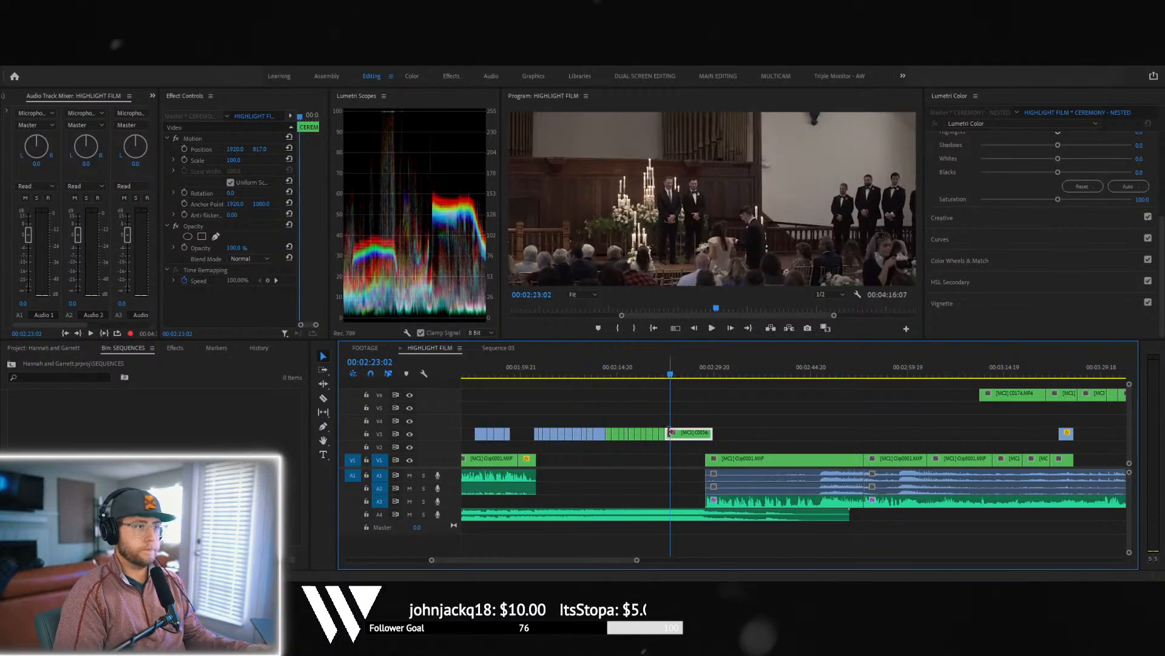
- Cut the opening off the last ceremony clip on V3 up to 00:02:25:07, close the gap and play the shortened clip
{"action": "key", "text": "space"}
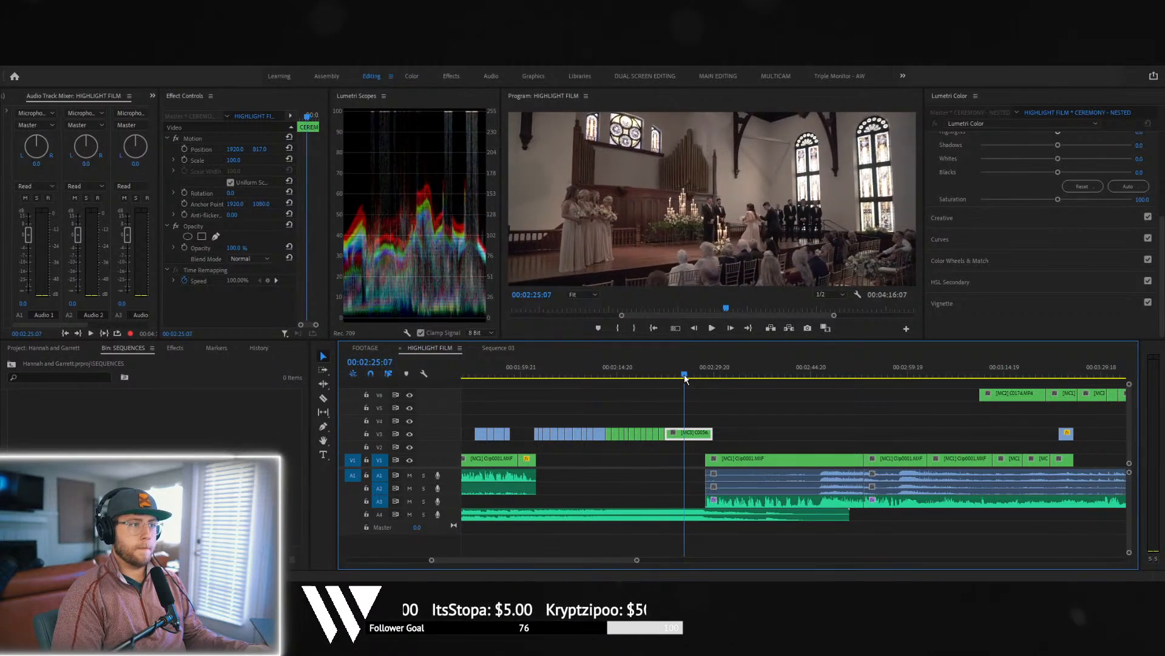
{"action": "left_click_drag", "start_coordinate": [685, 436], "coordinate": [671, 435]}
{"action": "left_click", "coordinate": [662, 374]}
{"action": "key", "text": "space"}
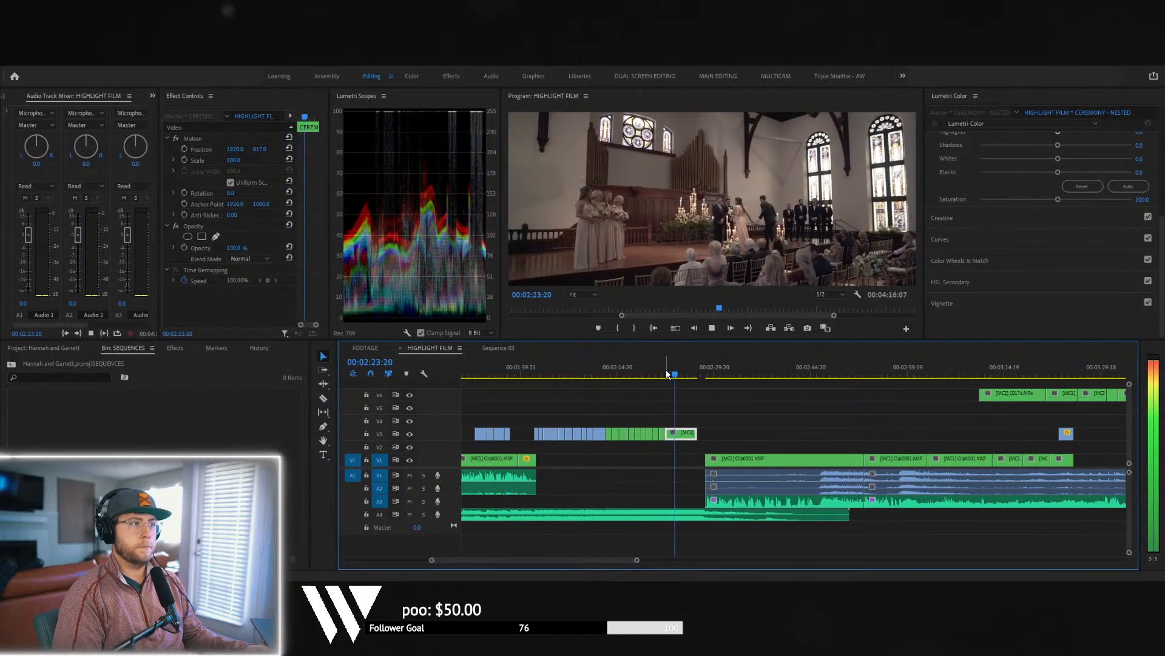
- Cut the last V3 ceremony clip to the front camera angle at 00:02:24:00 and trim its end to 00:02:25:17
{"action": "key", "text": "space"}
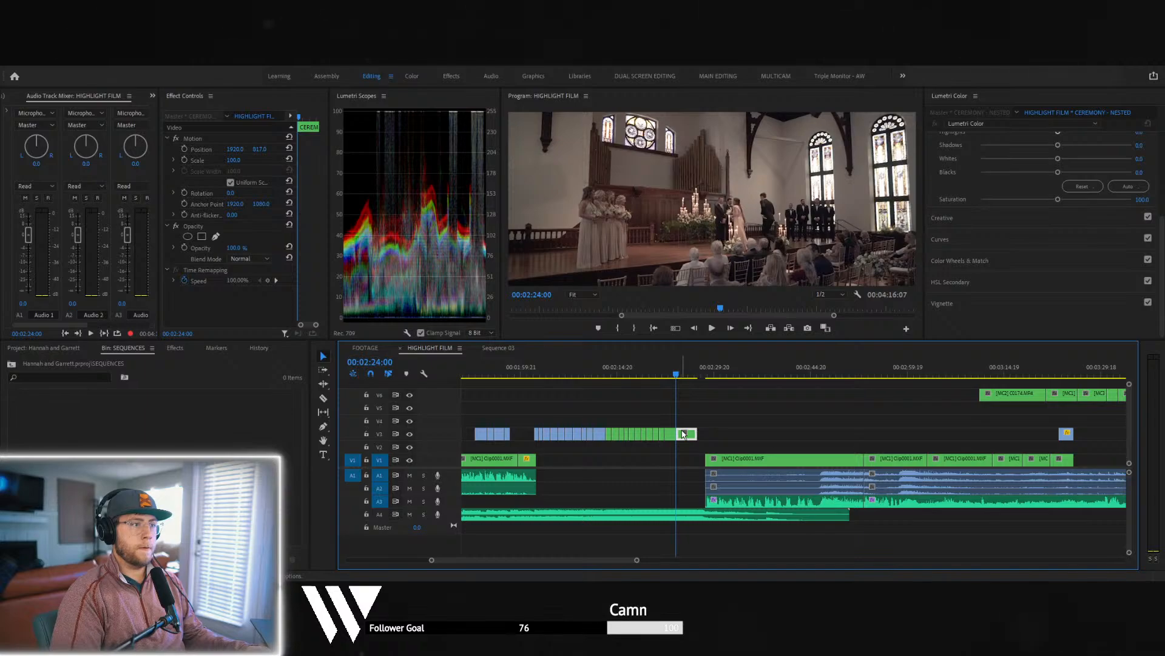
{"action": "key", "text": "space"}
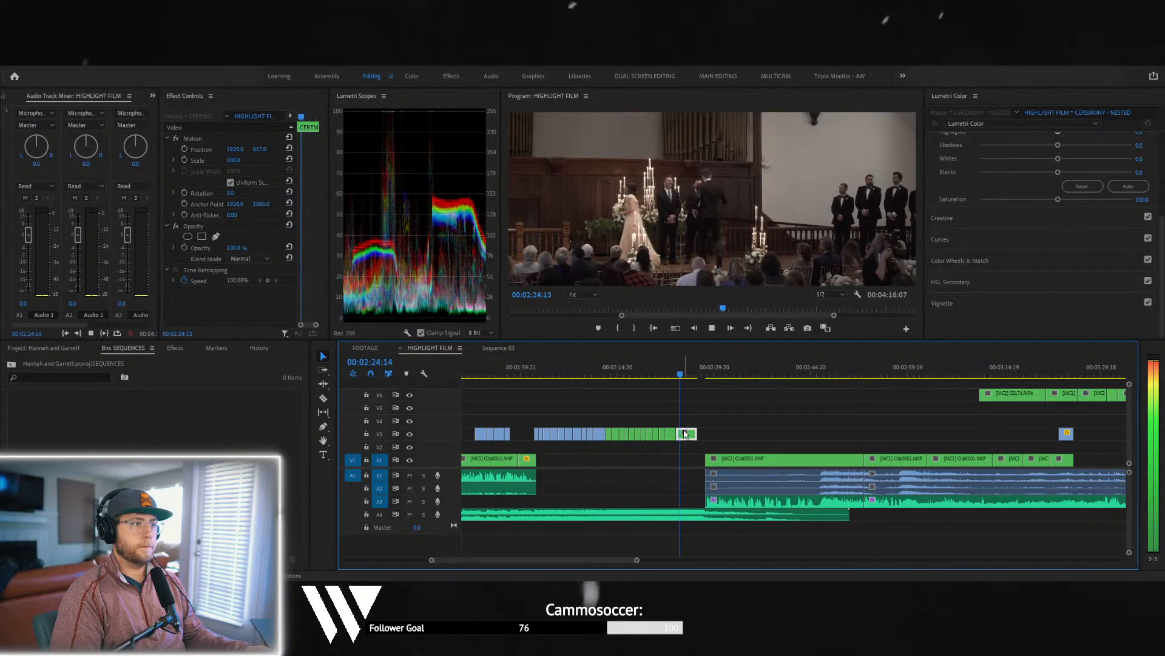
{"action": "key", "text": "space"}
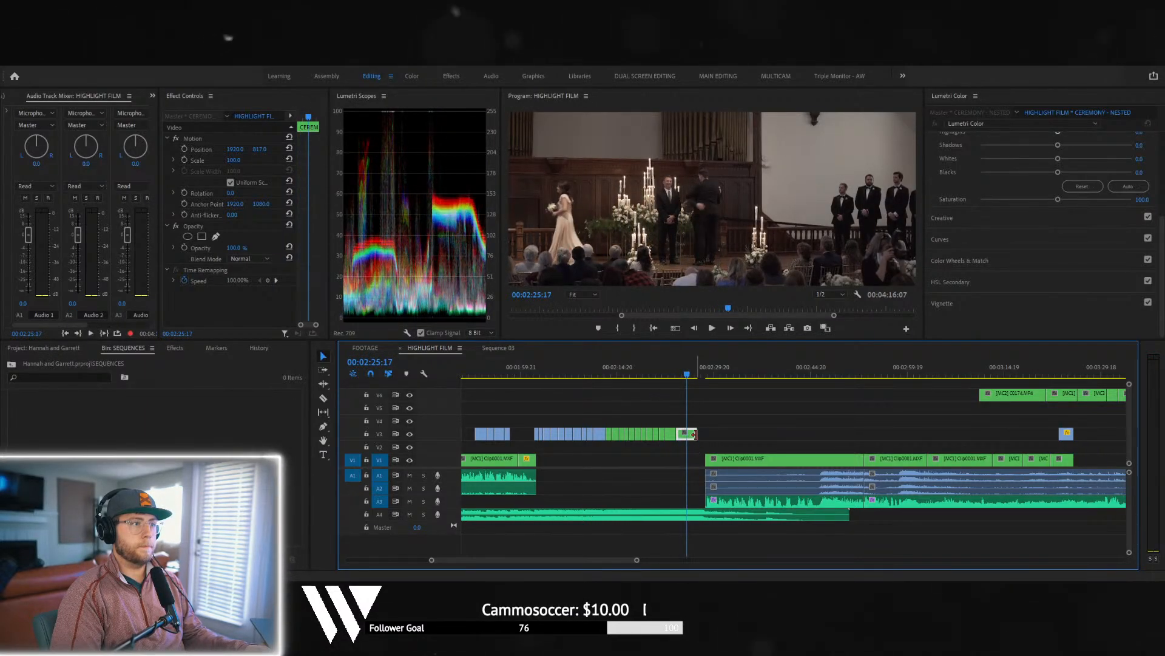
{"action": "left_click_drag", "start_coordinate": [695, 435], "coordinate": [686, 435]}
- Split the first ceremony clip on V6 at 00:03:19:04 and move its remainder to the end of the V3 clip row
{"action": "left_click", "coordinate": [1017, 372]}
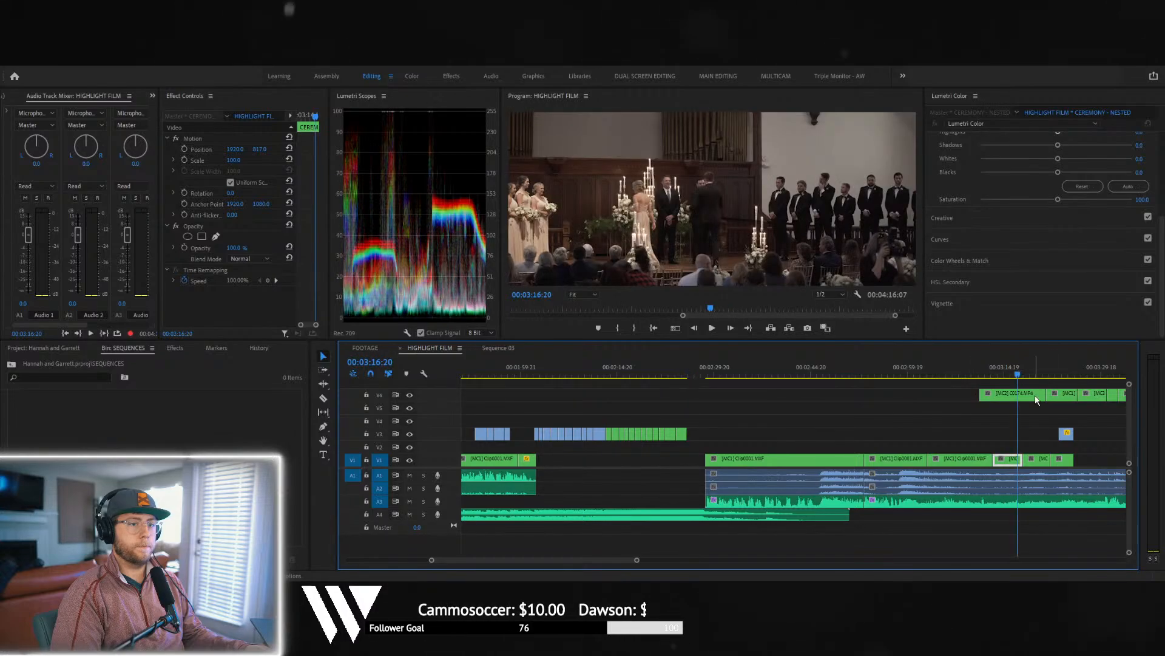
{"action": "scroll", "coordinate": [1032, 432], "scroll_direction": "down", "scroll_amount": 2}
{"action": "left_click_drag", "start_coordinate": [976, 377], "coordinate": [938, 363]}
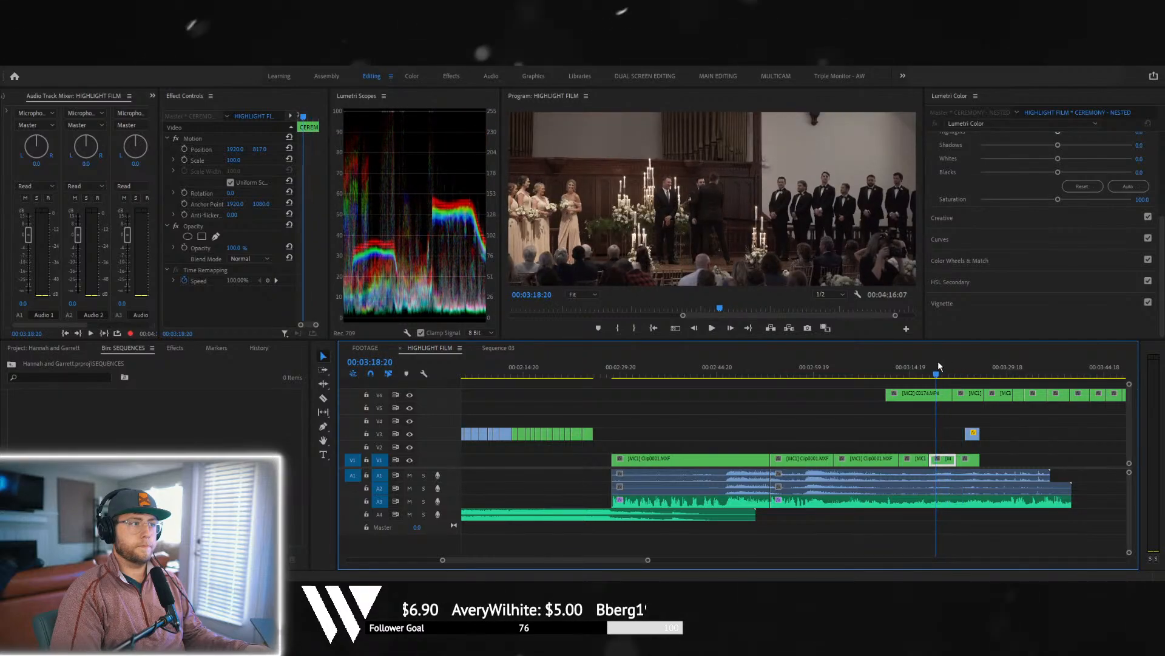
{"action": "left_click", "coordinate": [939, 394]}
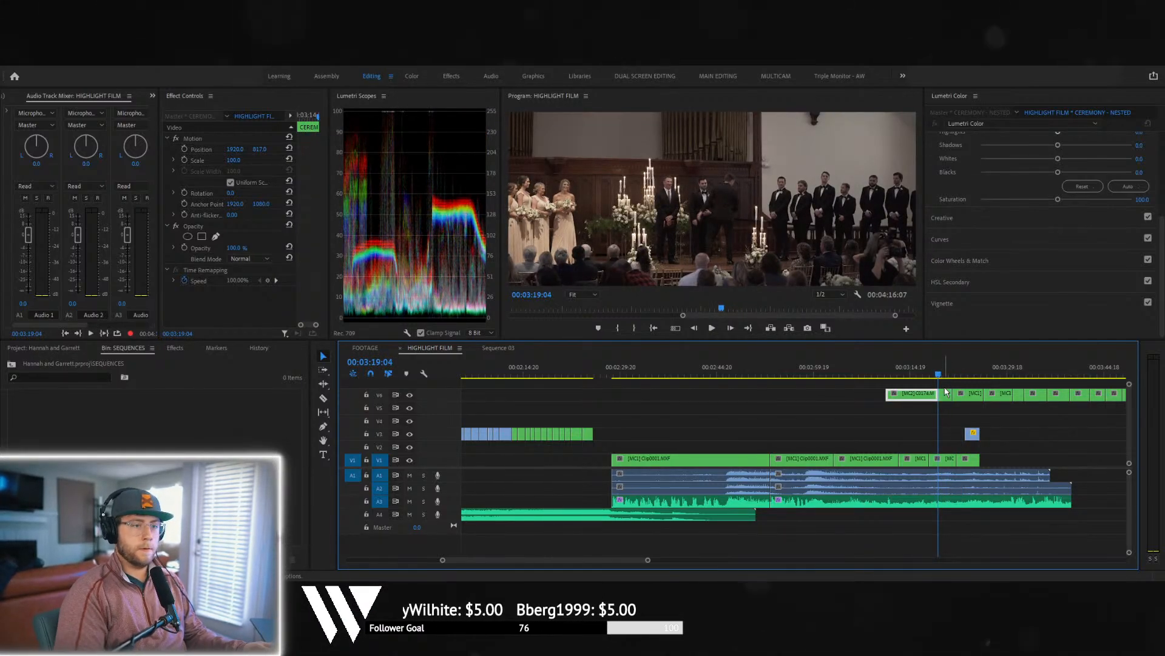
{"action": "left_click_drag", "start_coordinate": [946, 398], "coordinate": [603, 432]}
- Switch the moved V3 multicam clip to camera 3 and play back the ceremony cuts around it
{"action": "left_click", "coordinate": [598, 374]}
{"action": "key", "text": "2"}
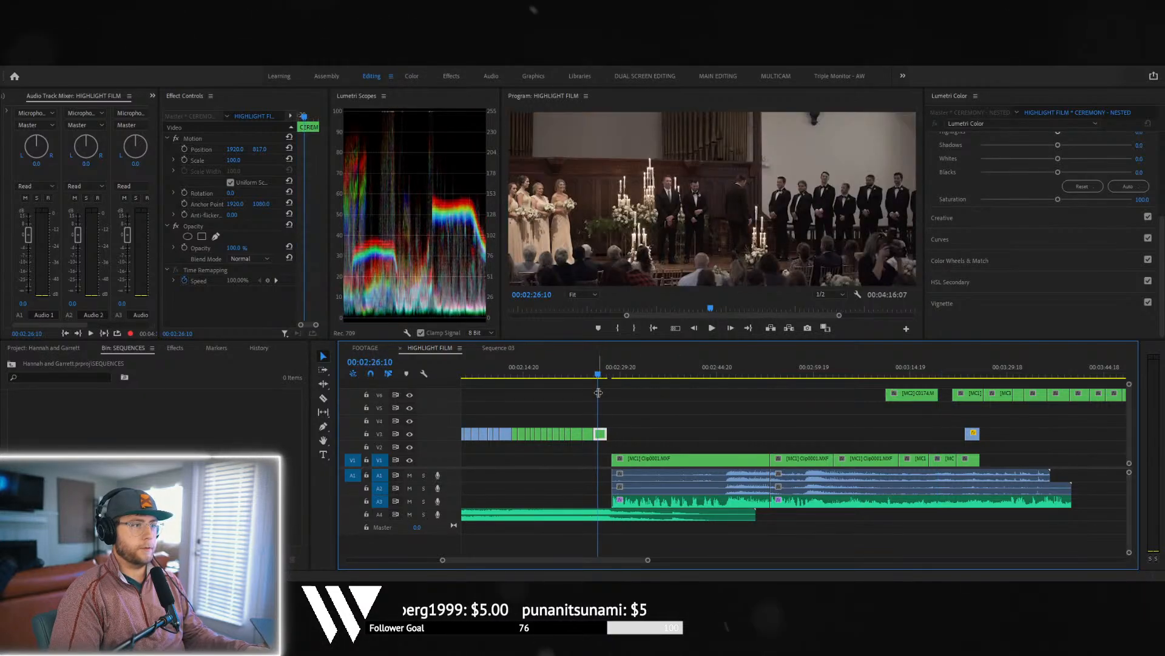
{"action": "key", "text": "3"}
{"action": "key", "text": "space"}
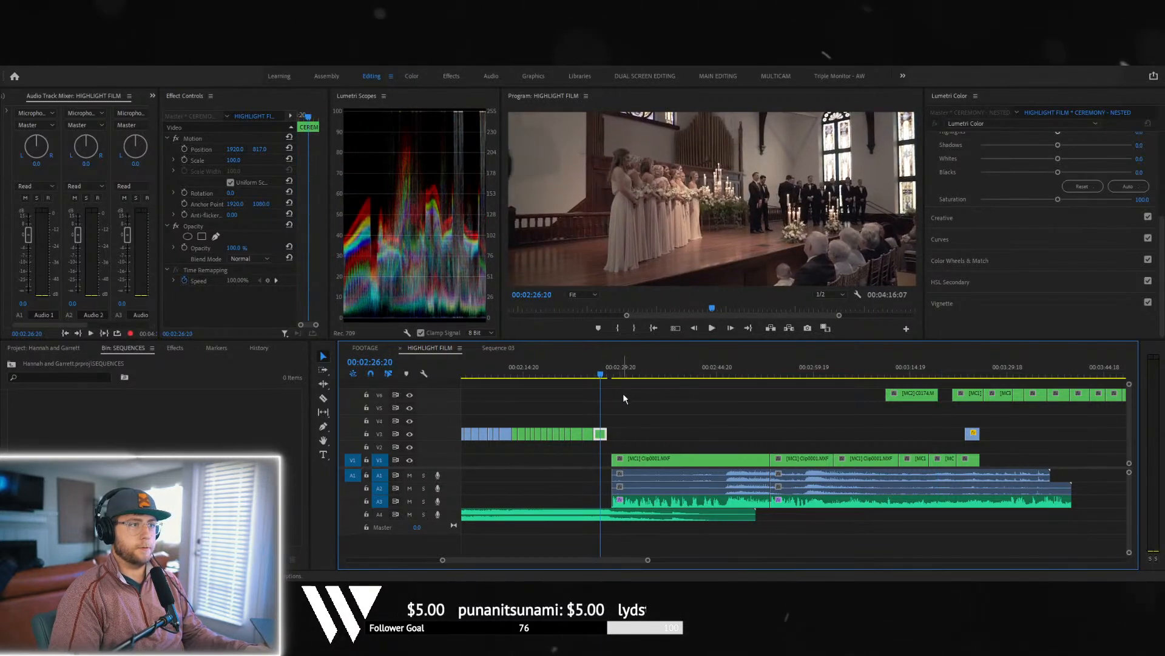
{"action": "key", "text": "space"}
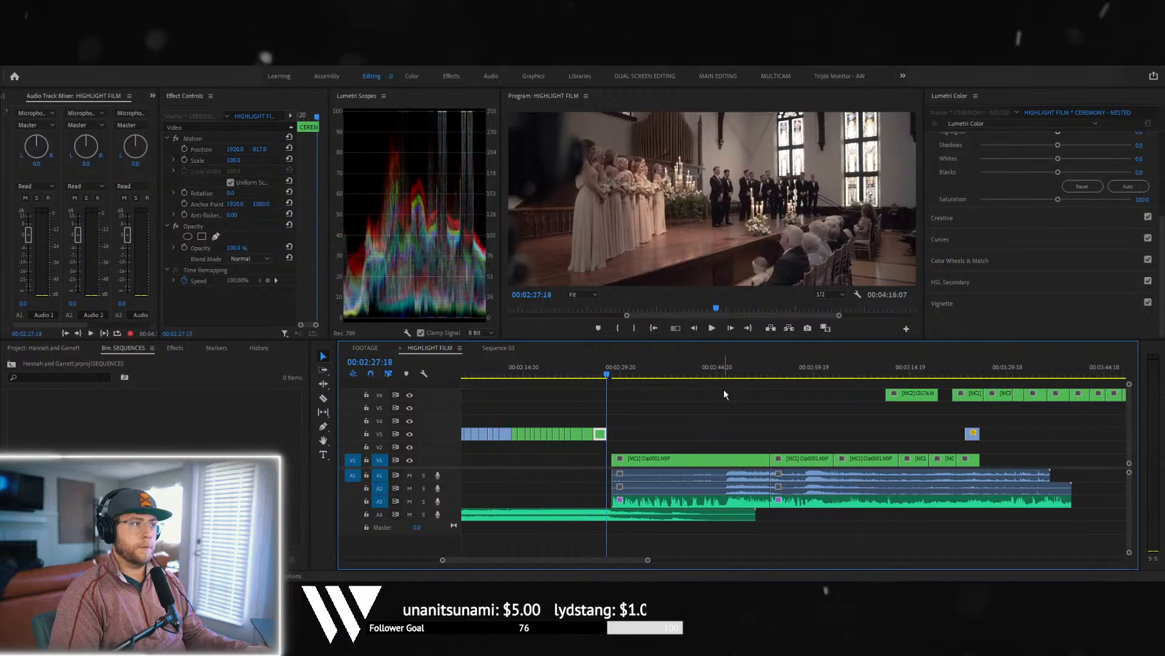
{"action": "left_click", "coordinate": [583, 371]}
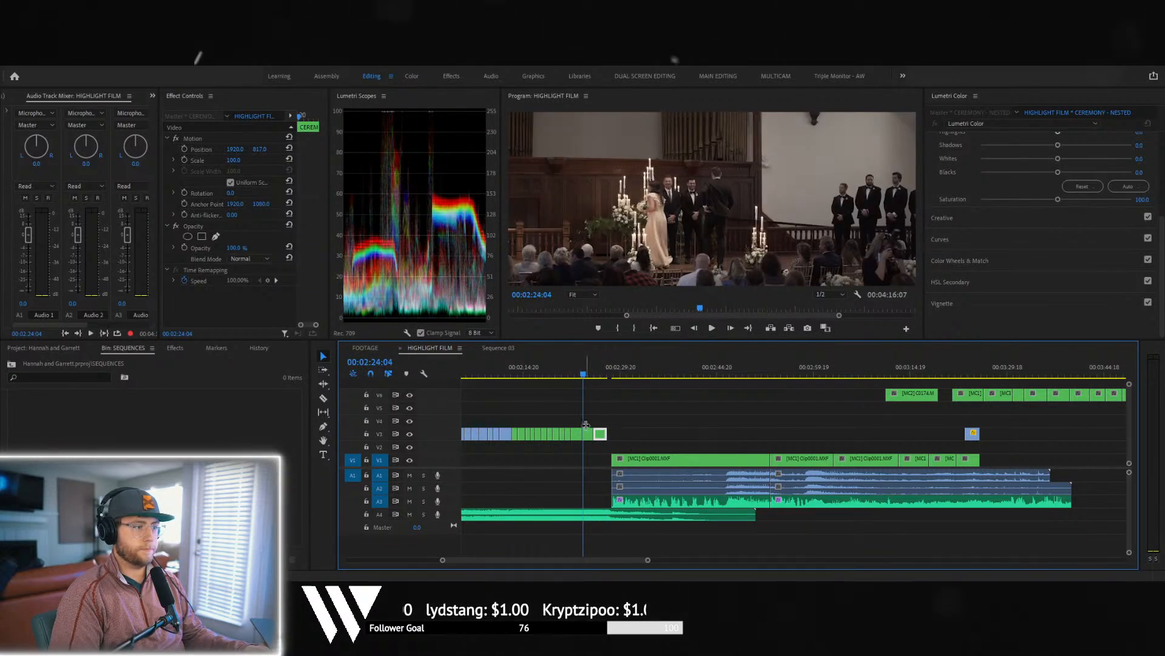
{"action": "left_click_drag", "start_coordinate": [576, 381], "coordinate": [598, 382]}
{"action": "key", "text": "space"}
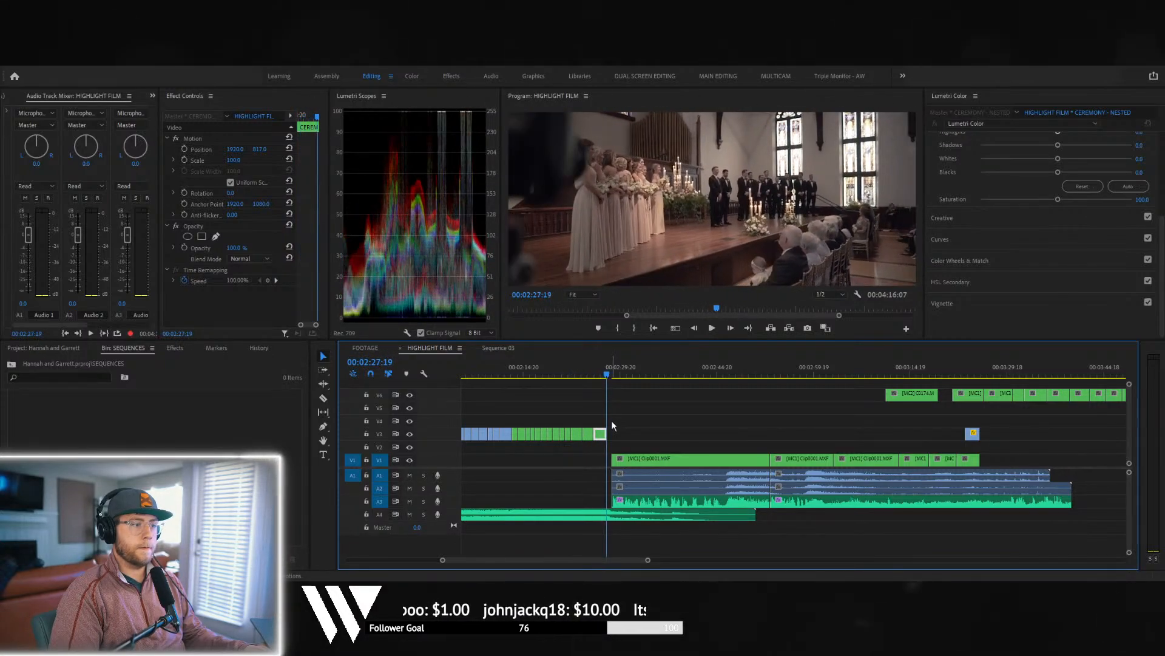
- Extend the end of the last V3 ceremony clip to reach later footage, then trim its start to 00:02:40:23
{"action": "left_click_drag", "start_coordinate": [619, 428], "coordinate": [675, 430]}
{"action": "left_click_drag", "start_coordinate": [651, 375], "coordinate": [676, 378]}
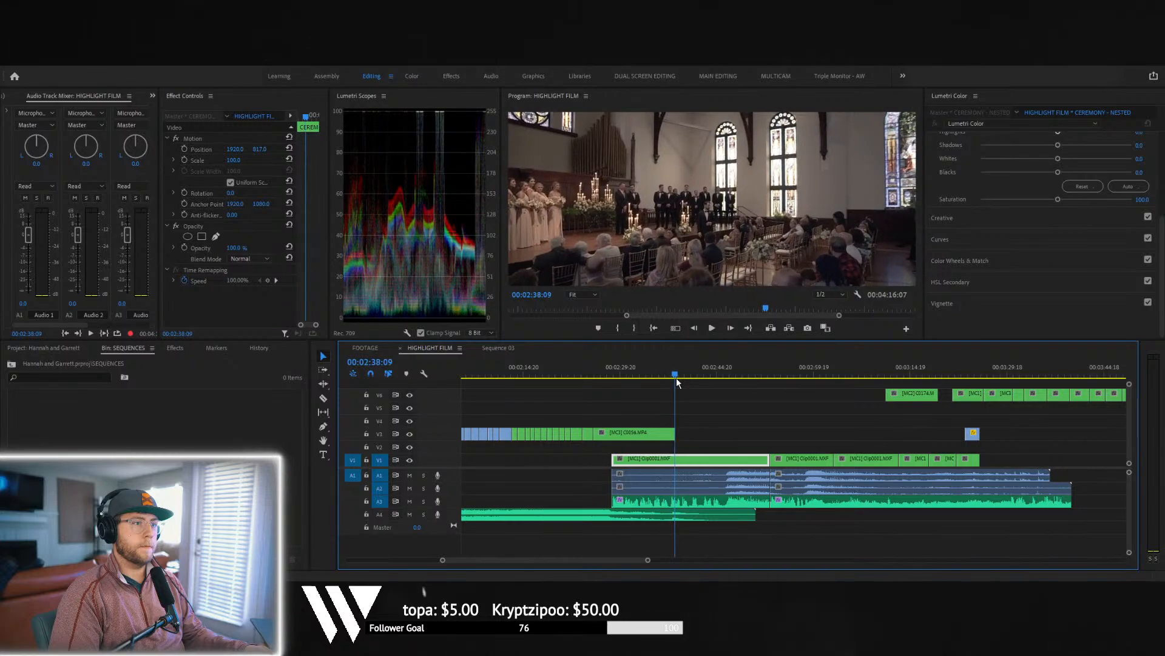
{"action": "left_click_drag", "start_coordinate": [681, 428], "coordinate": [709, 431]}
{"action": "left_click_drag", "start_coordinate": [697, 378], "coordinate": [692, 376]}
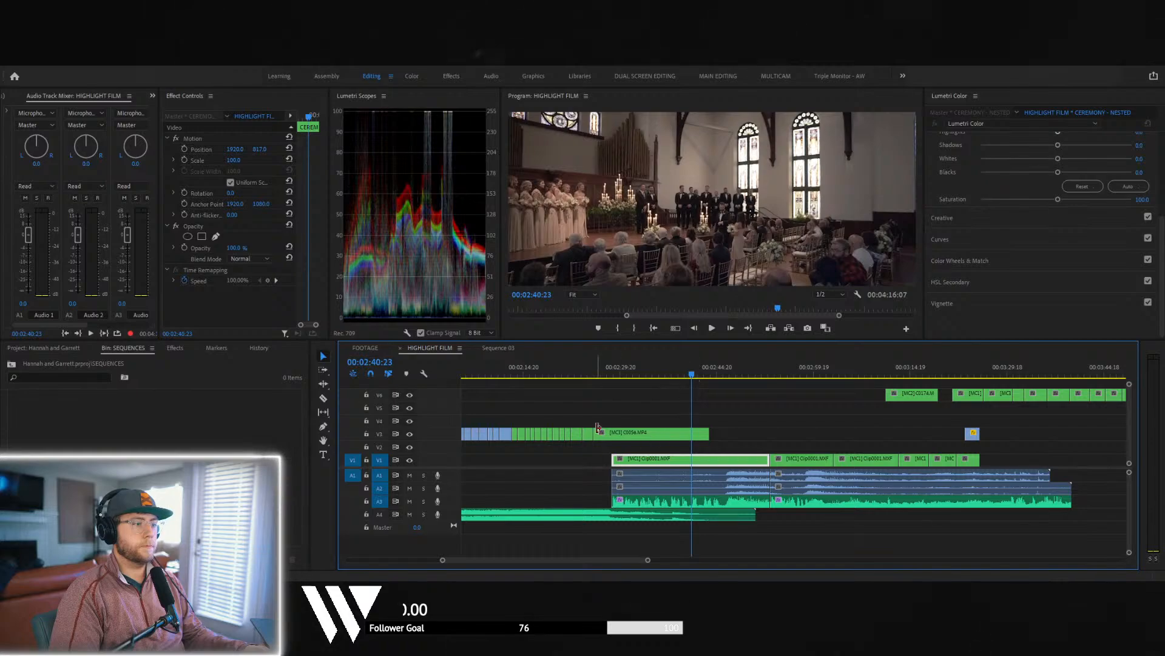
{"action": "left_click_drag", "start_coordinate": [596, 432], "coordinate": [692, 432]}
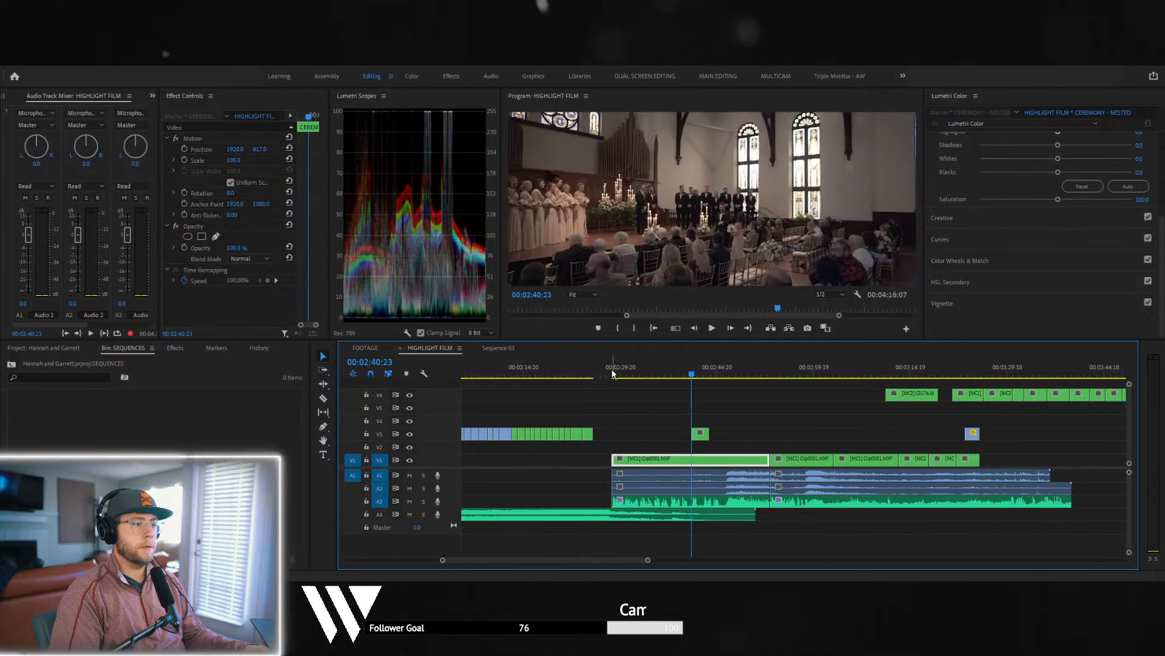
- Move the trimmed ceremony clip back to the end of the V3 clip row and play back the join
{"action": "left_click", "coordinate": [588, 372]}
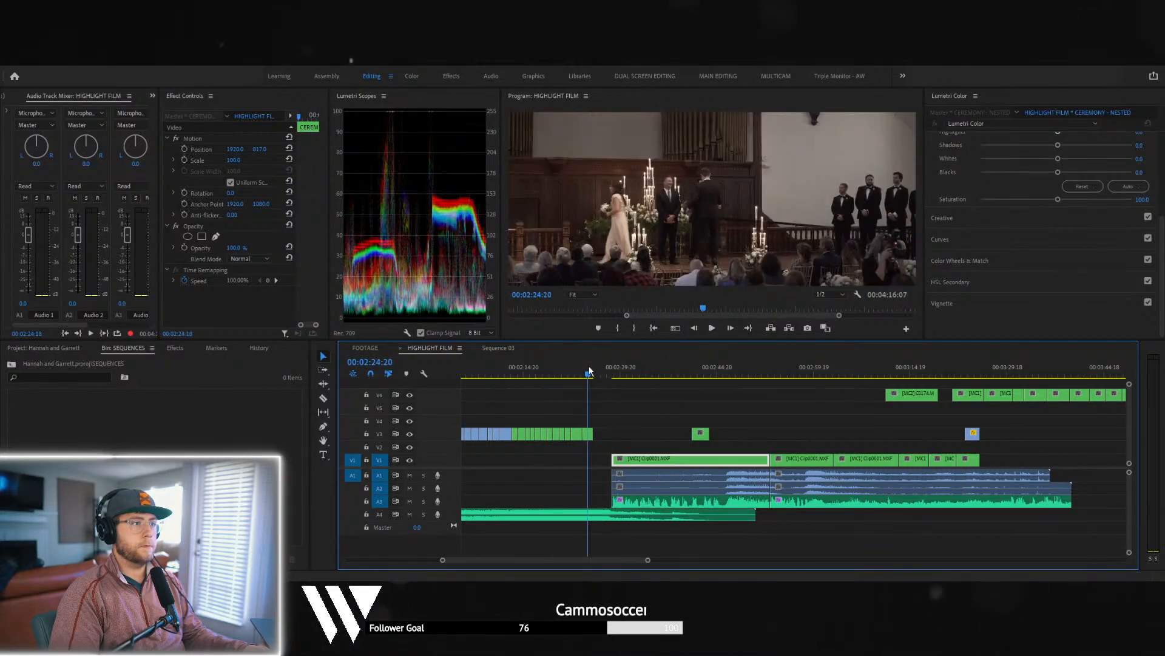
{"action": "left_click", "coordinate": [593, 370]}
{"action": "left_click", "coordinate": [600, 370]}
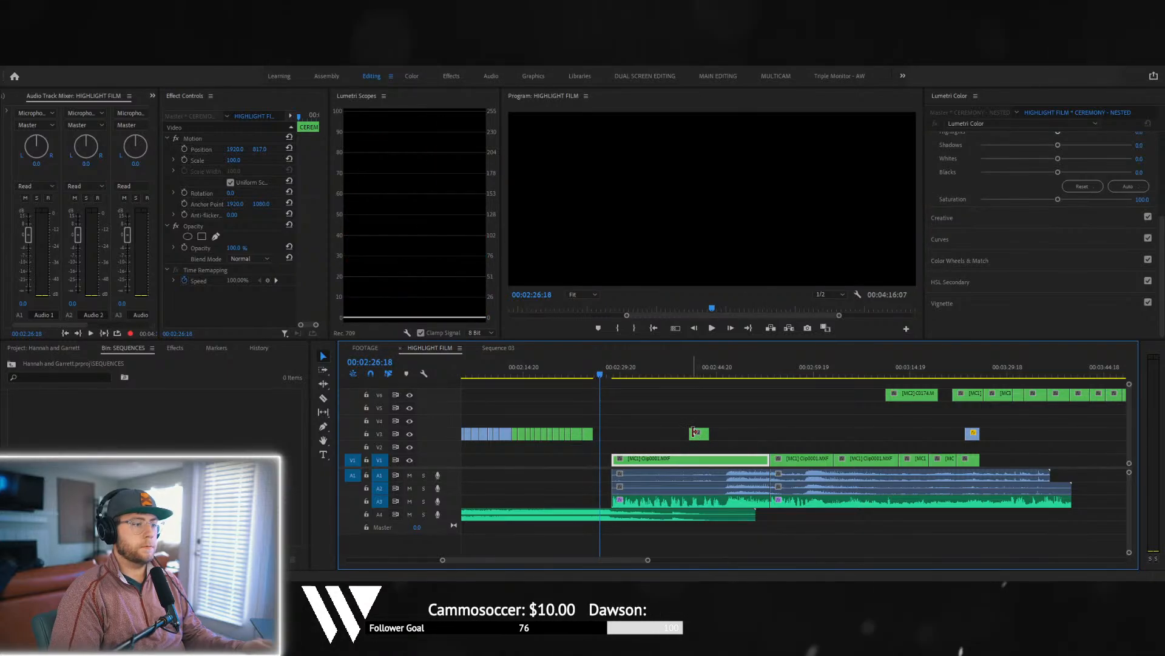
{"action": "left_click_drag", "start_coordinate": [699, 433], "coordinate": [600, 432]}
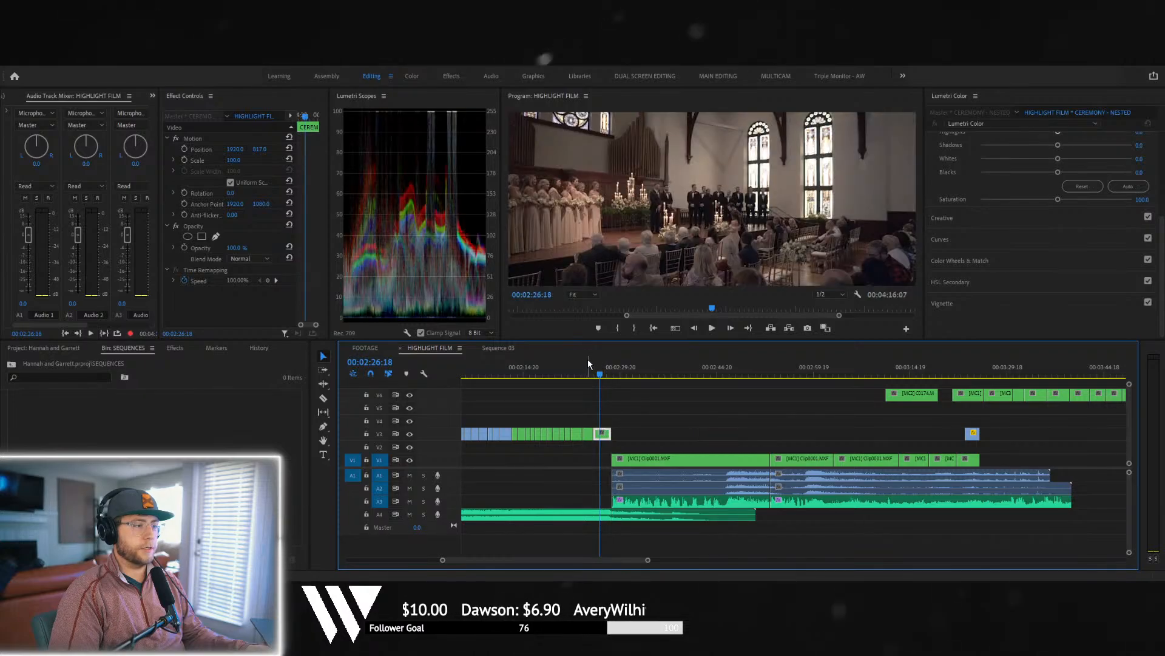
{"action": "left_click", "coordinate": [592, 370]}
{"action": "key", "text": "space"}
{"action": "key", "text": "space"}
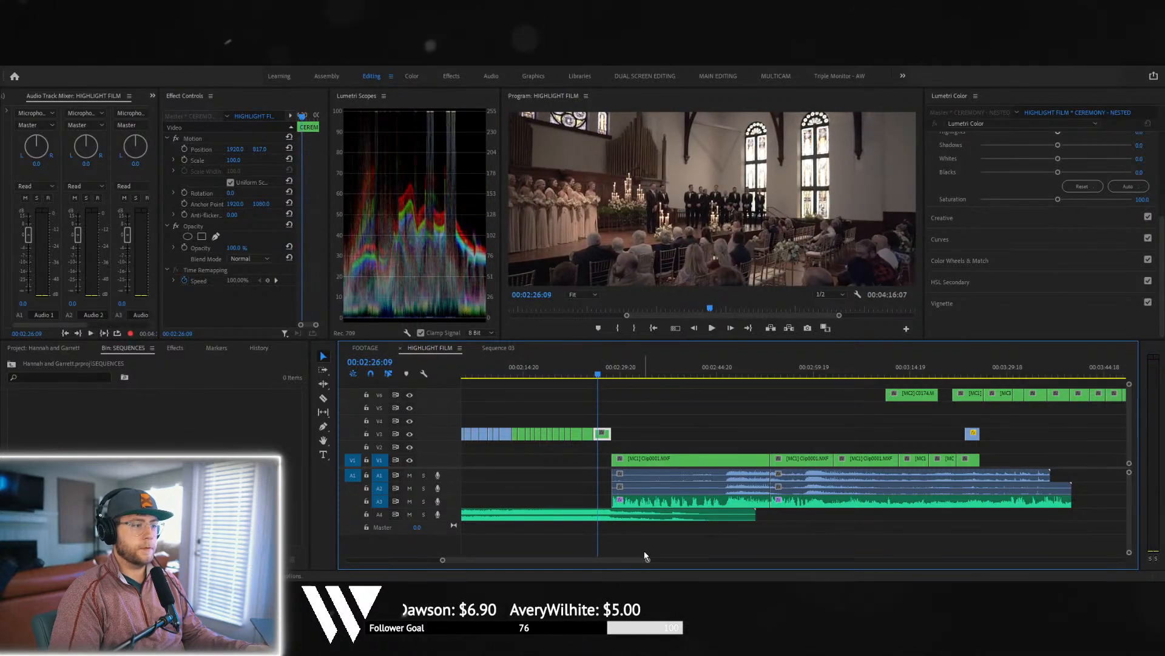
{"action": "left_click_drag", "start_coordinate": [647, 559], "coordinate": [580, 553]}
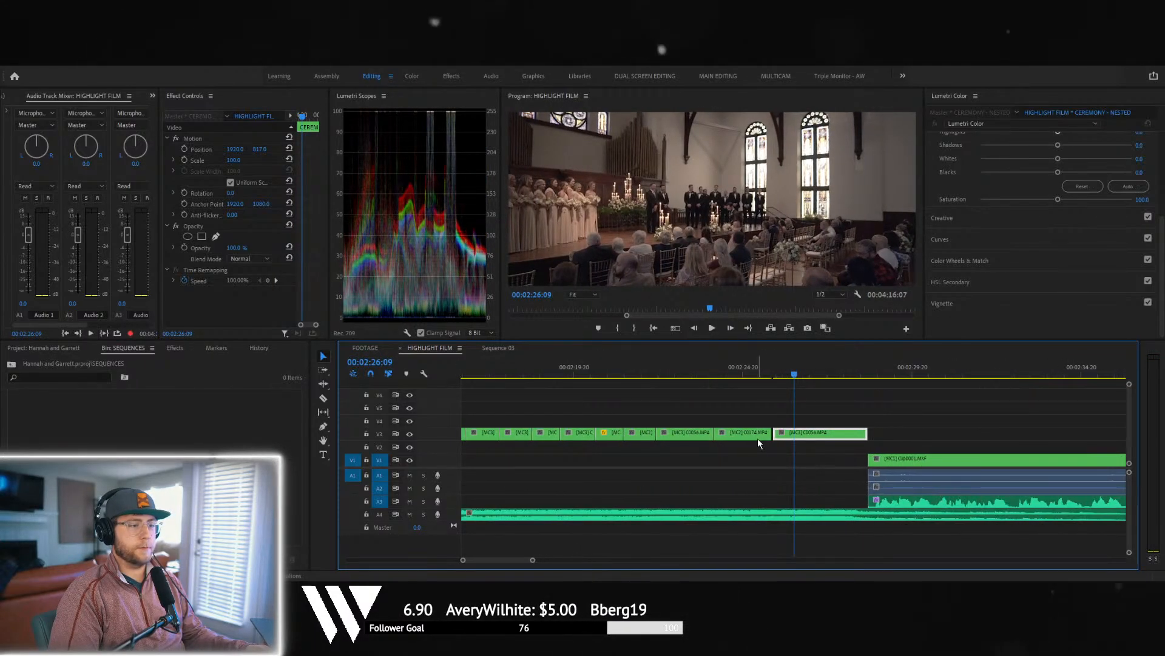
- Shift the last V3 ceremony clip against the clip before it to close the small gap, and play back the join
{"action": "left_click", "coordinate": [779, 433]}
{"action": "left_click_drag", "start_coordinate": [784, 435], "coordinate": [781, 435]}
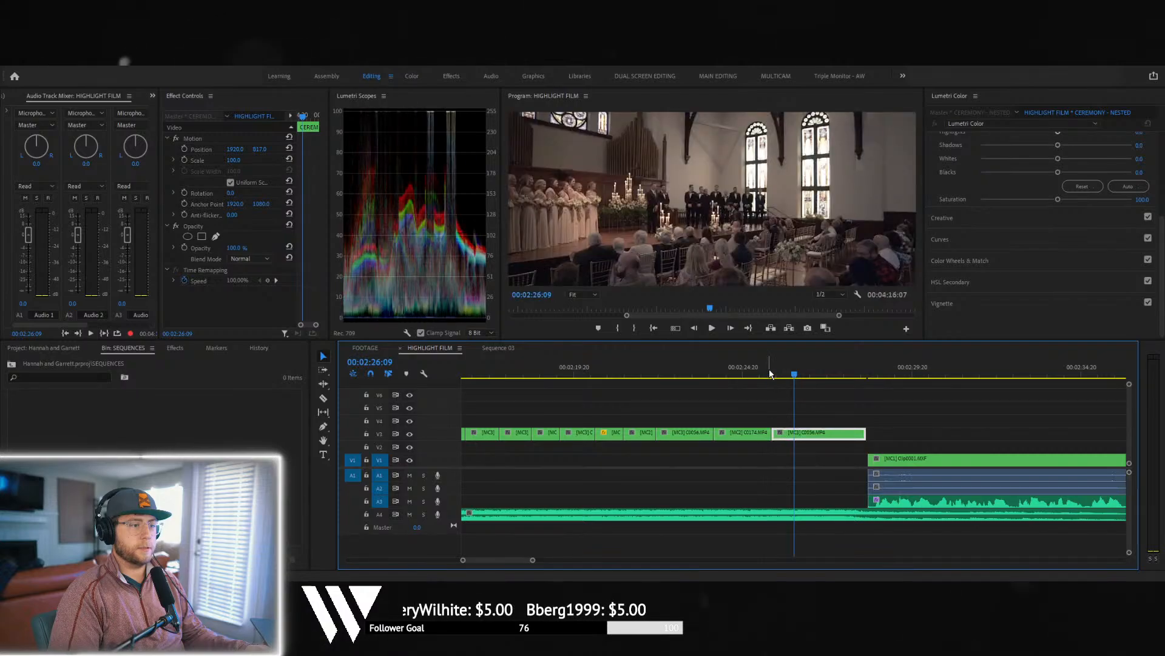
{"action": "left_click", "coordinate": [766, 374]}
{"action": "key", "text": "space"}
{"action": "key", "text": "space"}
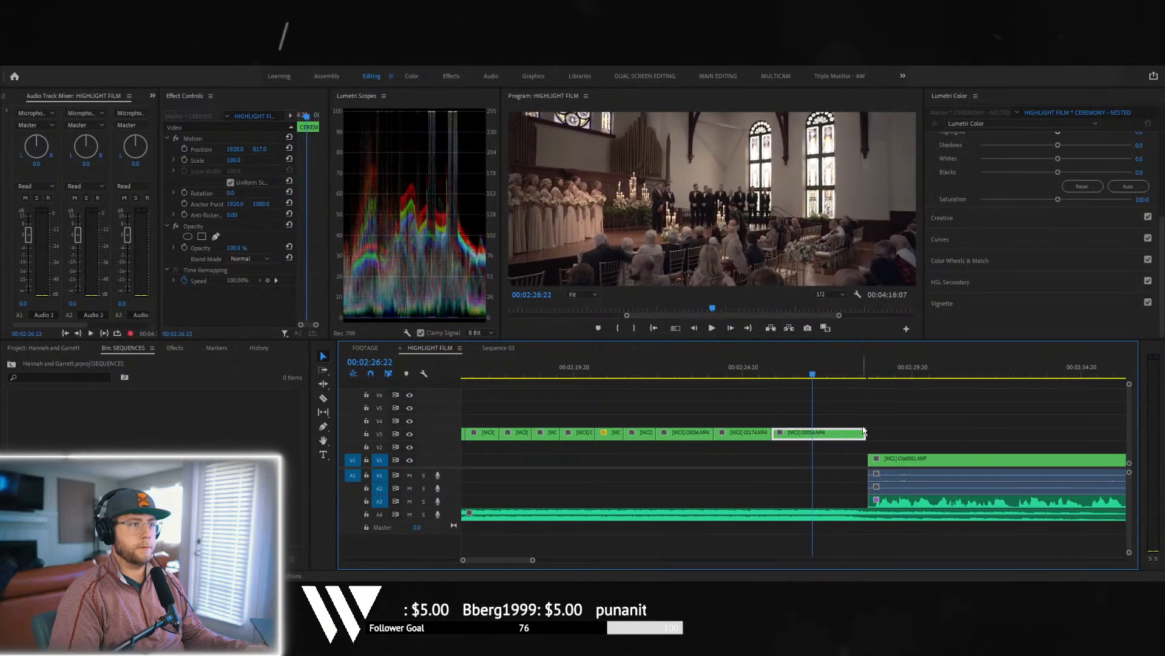
- Trim the start of the last V3 clip to 00:02:27:02, move it back to the row's end and play it
{"action": "mouse_move", "coordinate": [814, 374]}
{"action": "left_mouse_down"}
{"action": "mouse_move", "coordinate": [844, 375]}
{"action": "mouse_move", "coordinate": [818, 375]}
{"action": "left_mouse_up"}
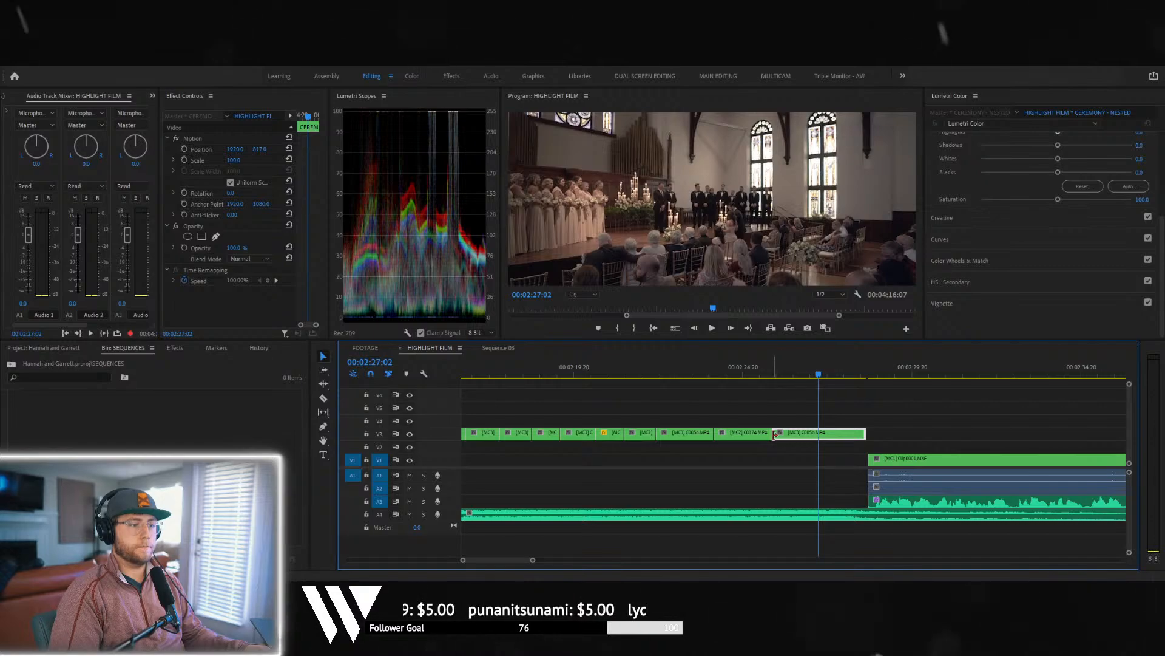
{"action": "left_click_drag", "start_coordinate": [775, 435], "coordinate": [819, 435]}
{"action": "left_click", "coordinate": [764, 374]}
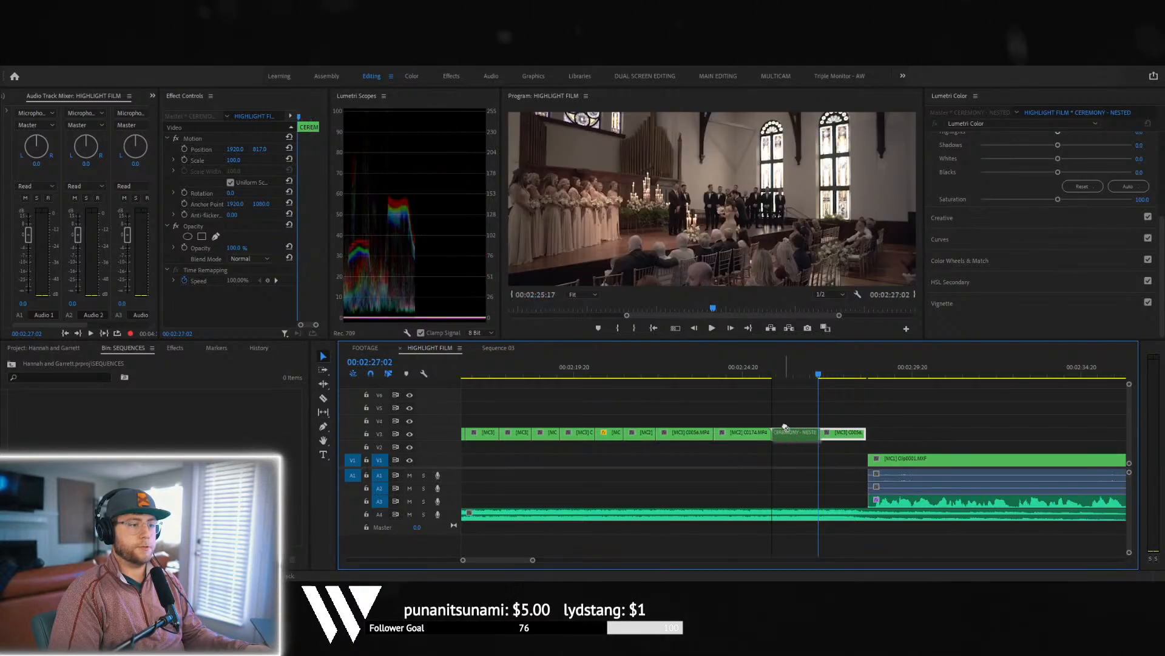
{"action": "key", "text": "space"}
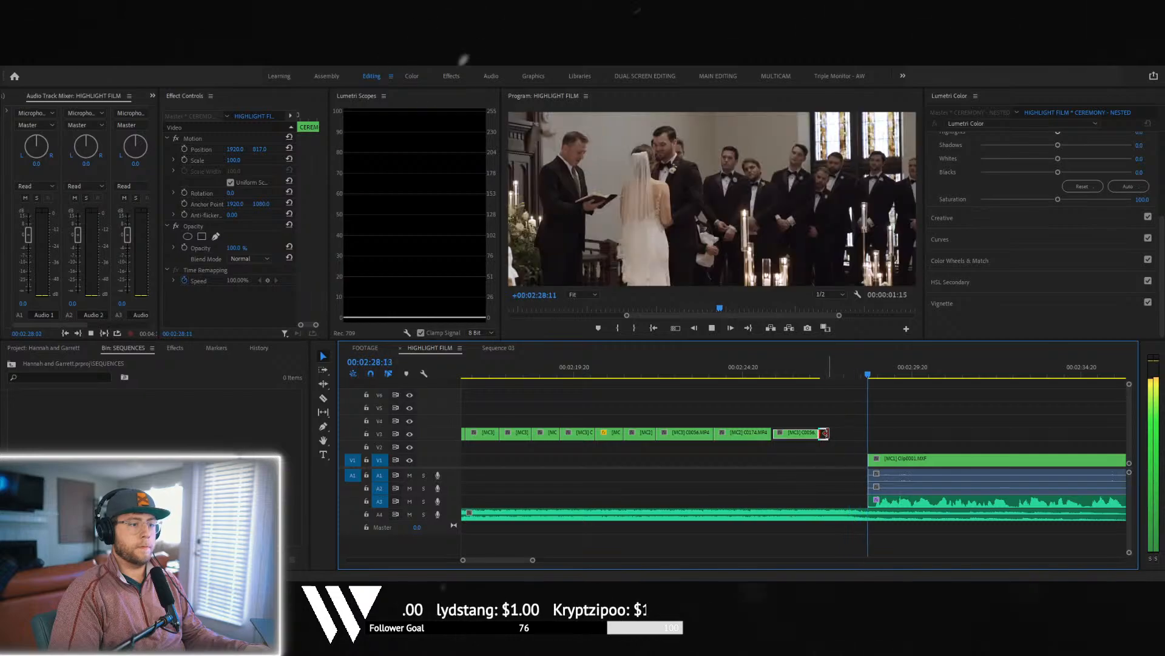
- Play back the final V3 ceremony cuts and ripple-trim the end of the last clip to 00:02:26:17
{"action": "left_click", "coordinate": [814, 366]}
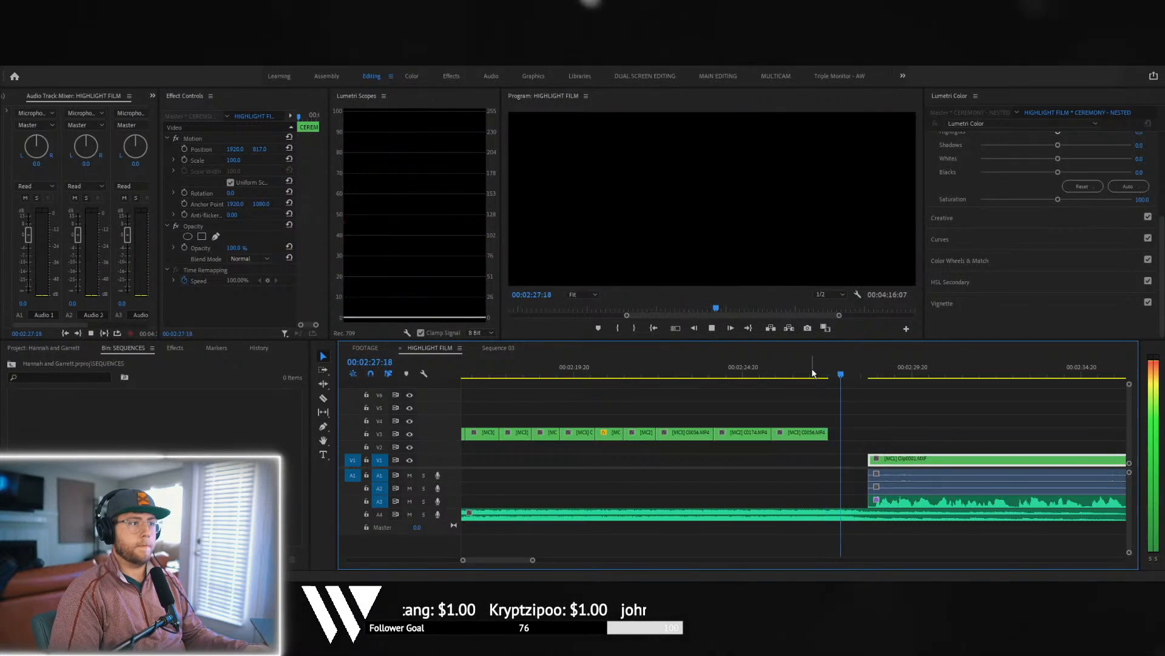
{"action": "key", "text": "space"}
{"action": "left_click", "coordinate": [800, 369]}
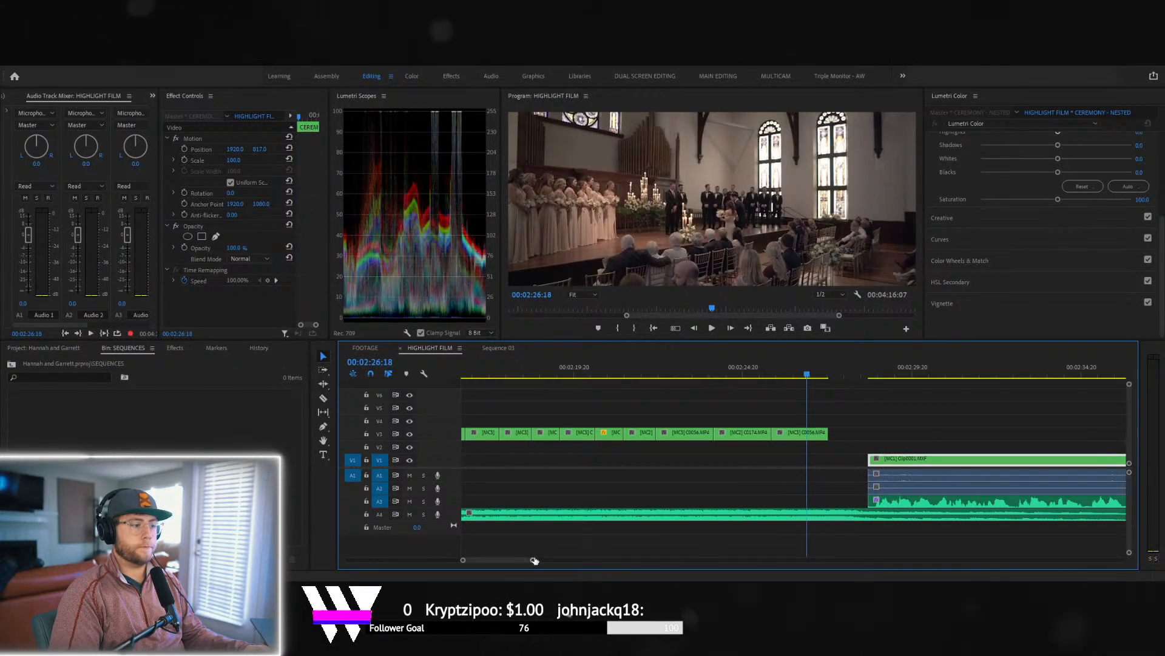
{"action": "left_click_drag", "start_coordinate": [533, 559], "coordinate": [575, 558]}
{"action": "left_click", "coordinate": [781, 375]}
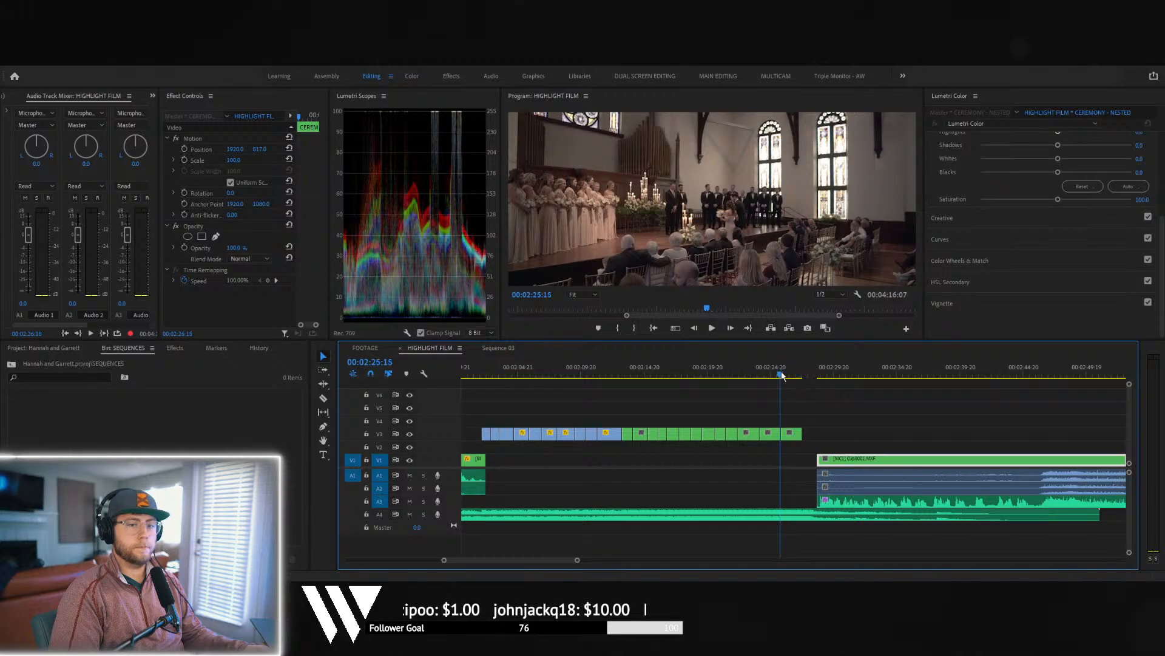
{"action": "key", "text": "space"}
{"action": "left_click_drag", "start_coordinate": [578, 560], "coordinate": [555, 560]}
{"action": "key", "text": "space"}
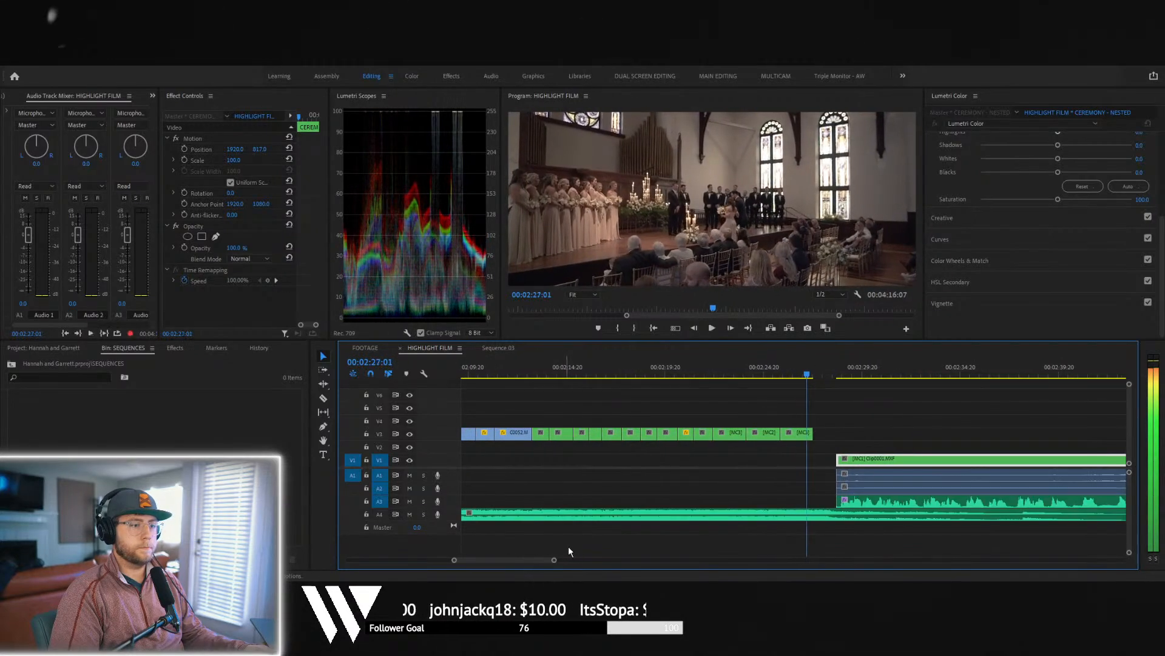
{"action": "left_click", "coordinate": [779, 367]}
{"action": "key", "text": "space"}
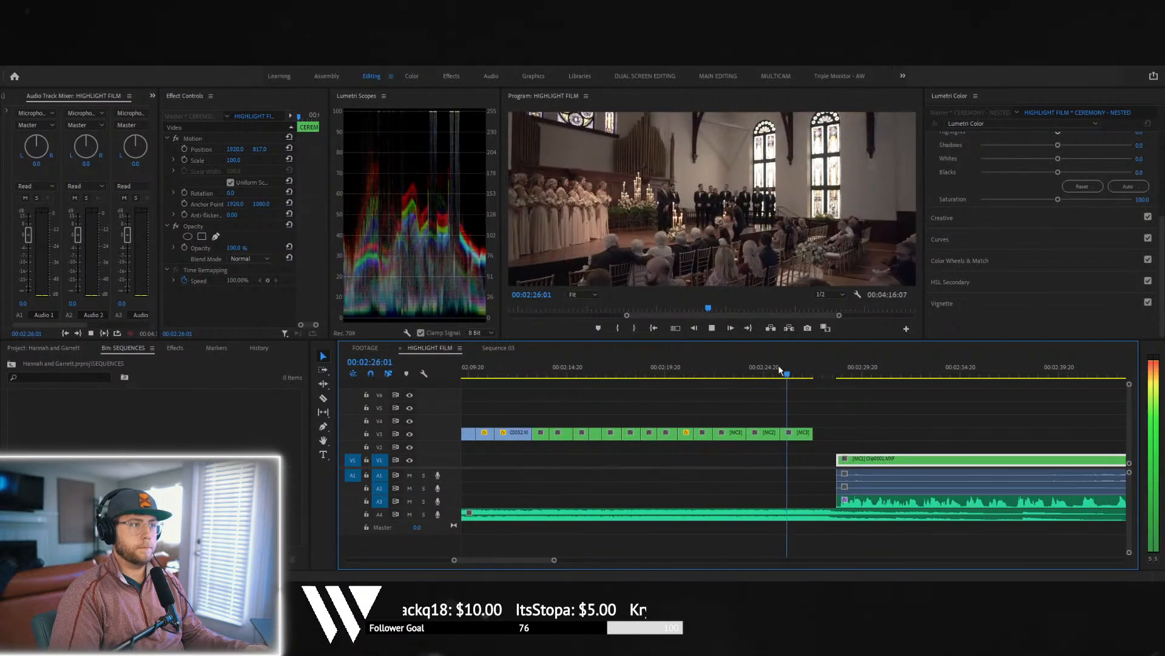
{"action": "key", "text": "space"}
{"action": "key", "text": "w"}
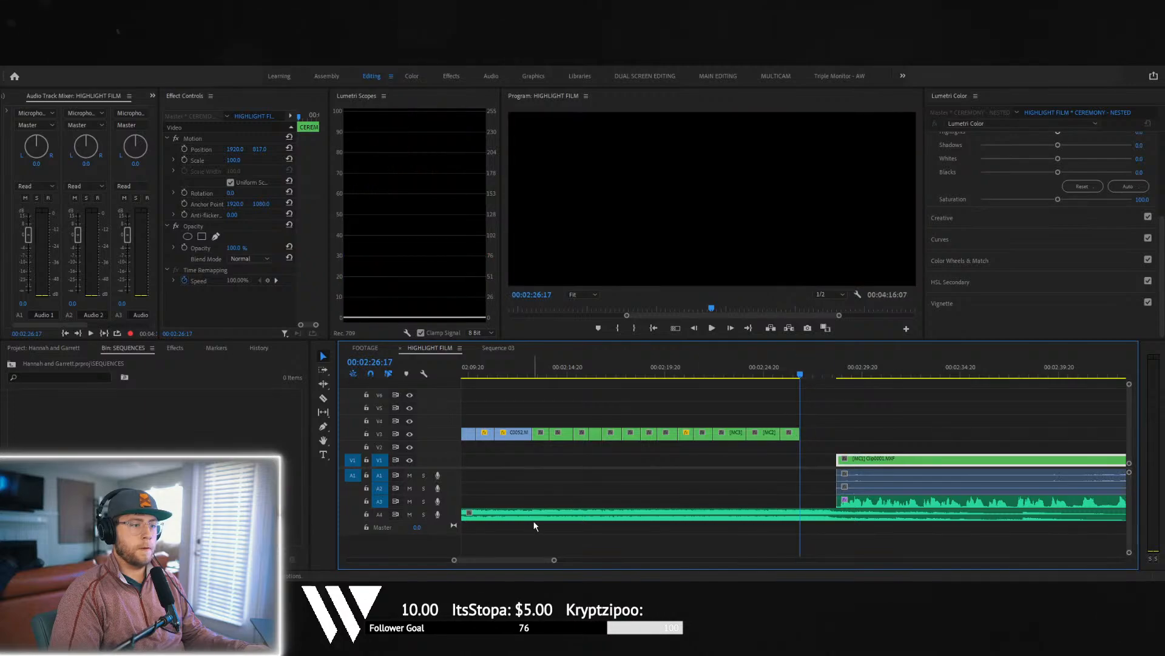
- Bring the first ceremony clip from V6 to the end of the V3 row, preview it and delete it
{"action": "left_click_drag", "start_coordinate": [553, 560], "coordinate": [606, 559]}
{"action": "scroll", "coordinate": [866, 489], "scroll_direction": "down", "scroll_amount": 3}
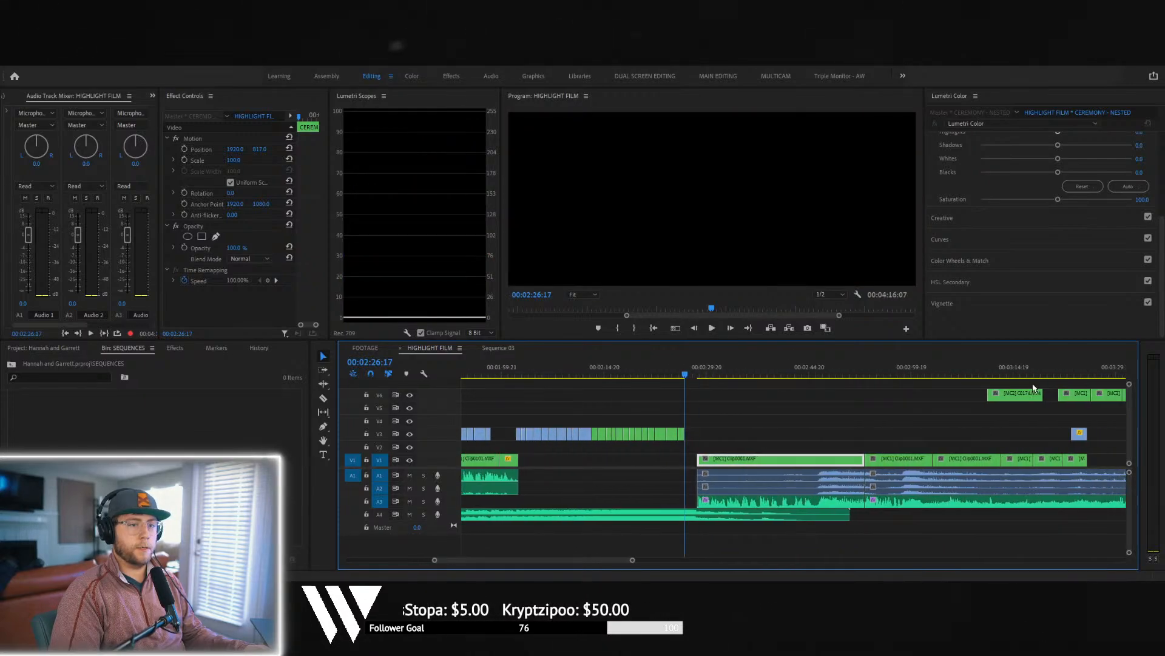
{"action": "left_click_drag", "start_coordinate": [1010, 394], "coordinate": [707, 434]}
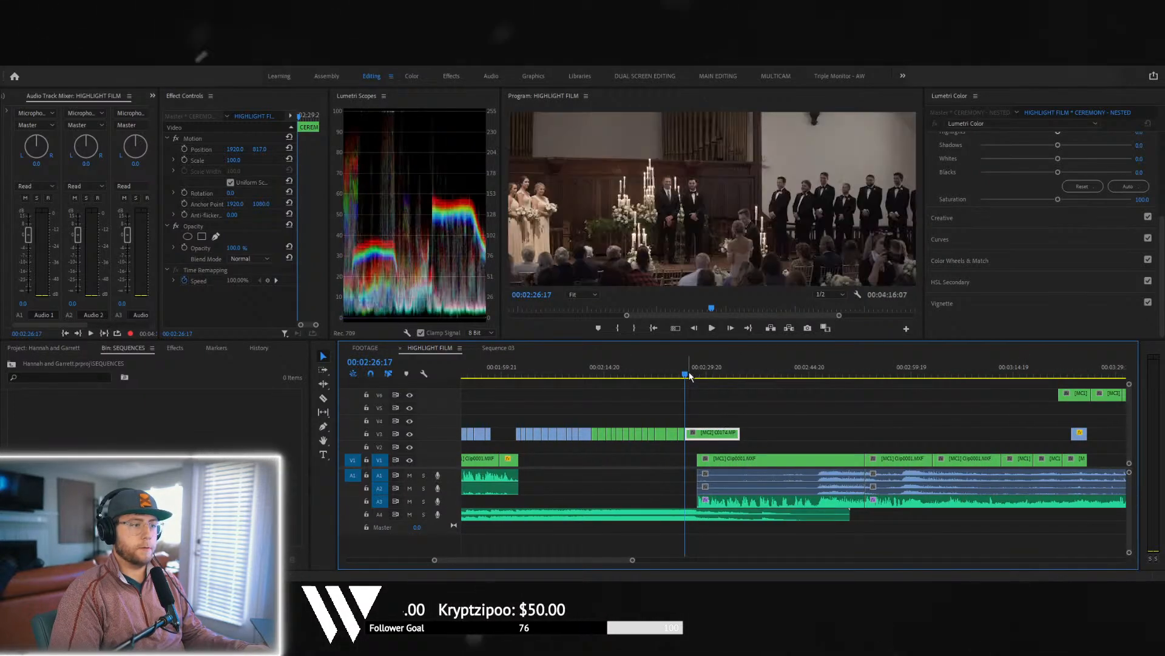
{"action": "left_click_drag", "start_coordinate": [687, 374], "coordinate": [687, 374]}
{"action": "key", "text": "Delete"}
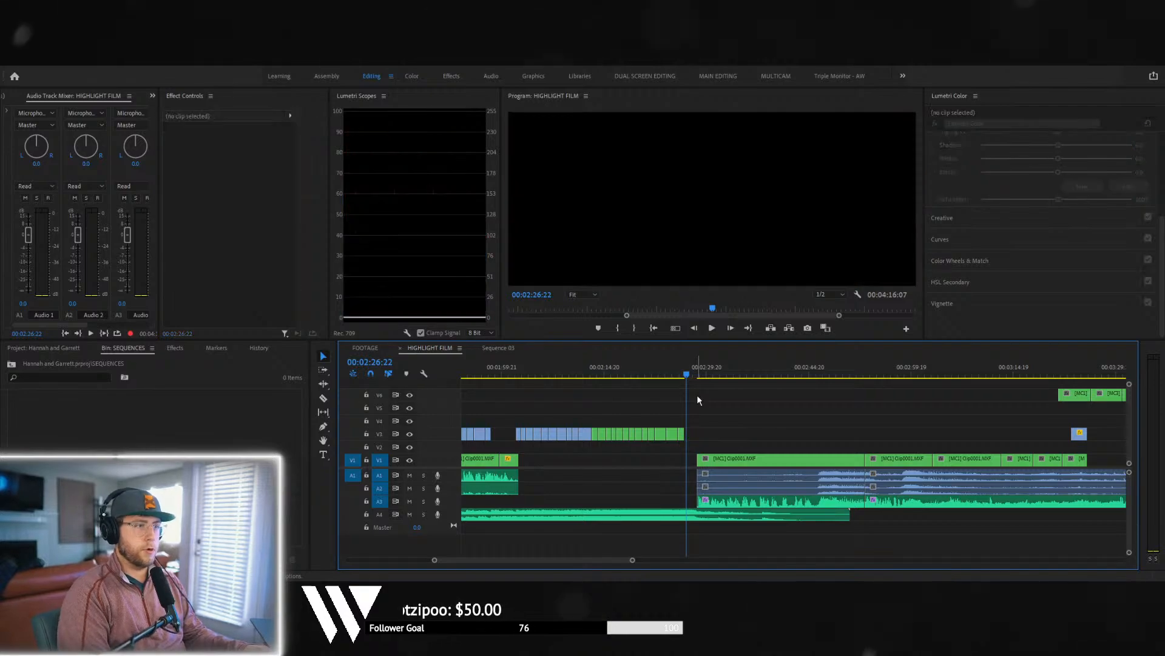
- Move the next ceremony clip from V6 to the end of the V3 clip row and play it back
{"action": "left_click_drag", "start_coordinate": [1075, 394], "coordinate": [703, 432]}
{"action": "key", "text": "space"}
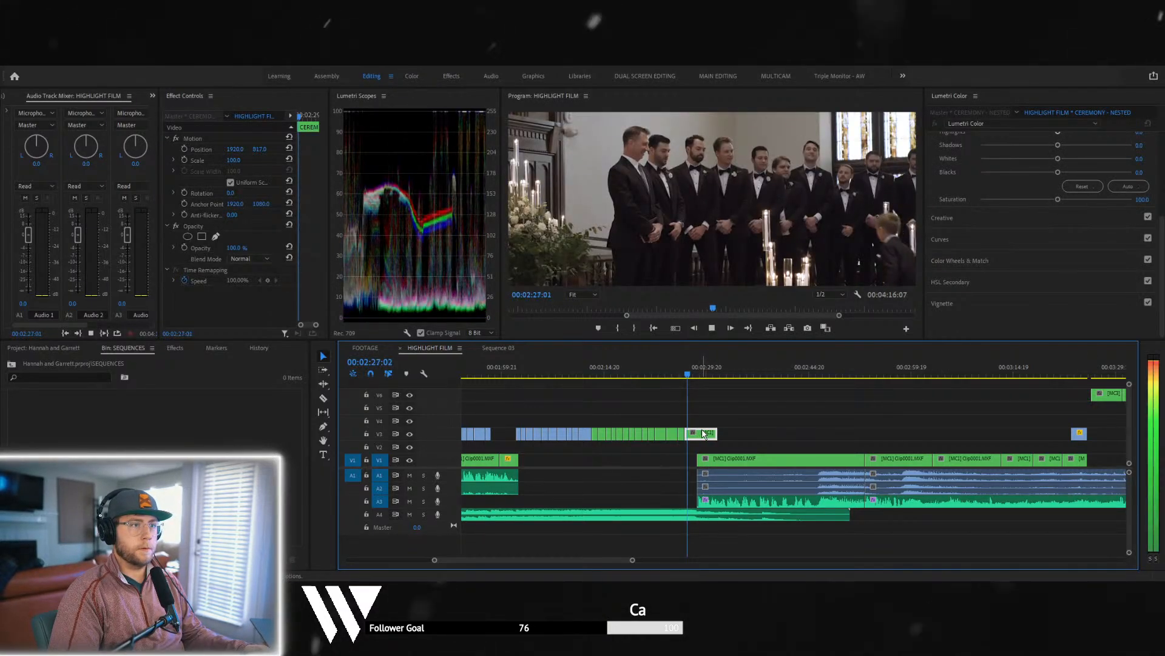
{"action": "key", "text": "space"}
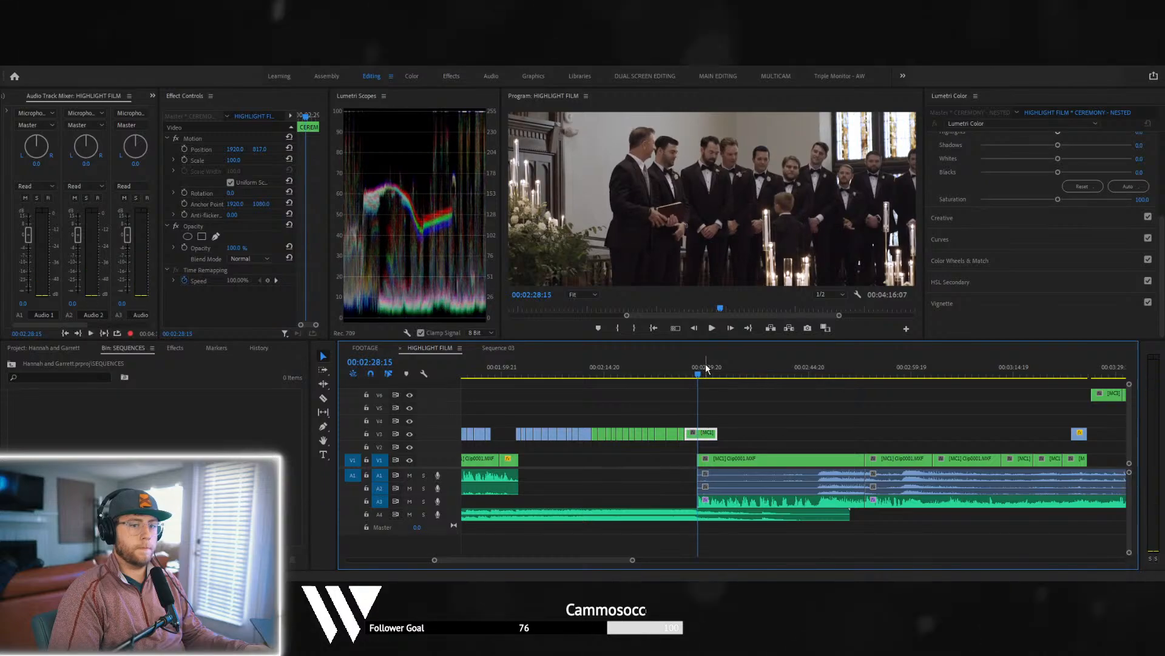
- Trim the start of the moved groomsmen clip, close the resulting gap on V3 and play back the join
{"action": "left_click_drag", "start_coordinate": [701, 374], "coordinate": [700, 374]}
{"action": "left_click_drag", "start_coordinate": [686, 433], "coordinate": [697, 419]}
{"action": "left_click", "coordinate": [684, 368]}
{"action": "key", "text": "space"}
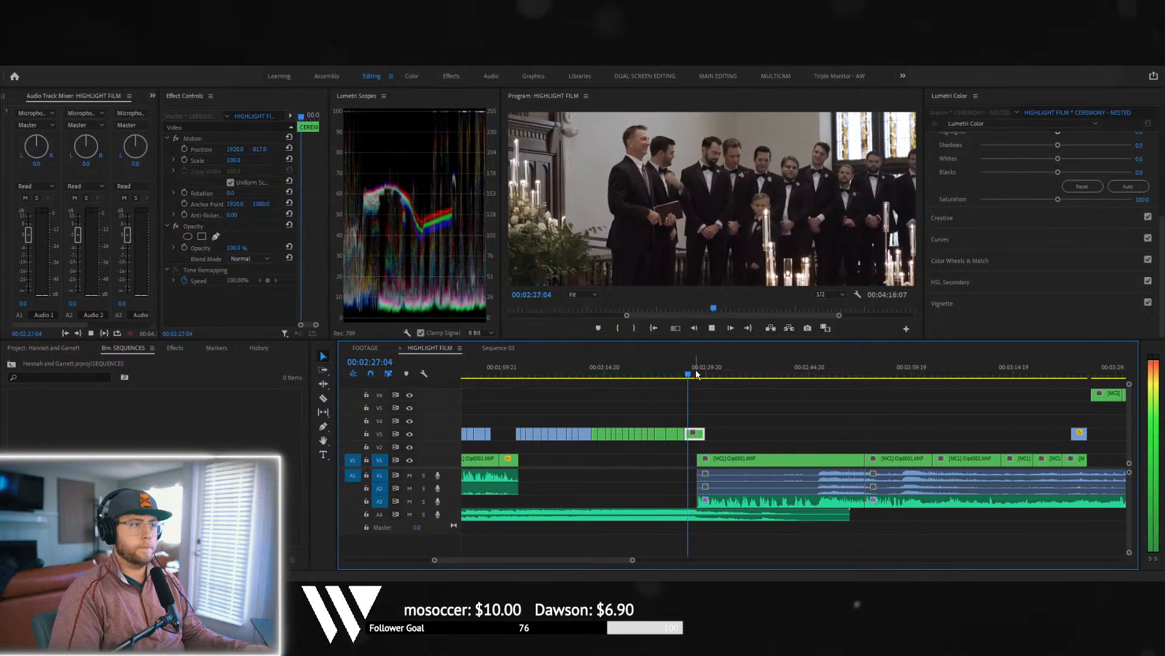
{"action": "key", "text": "space"}
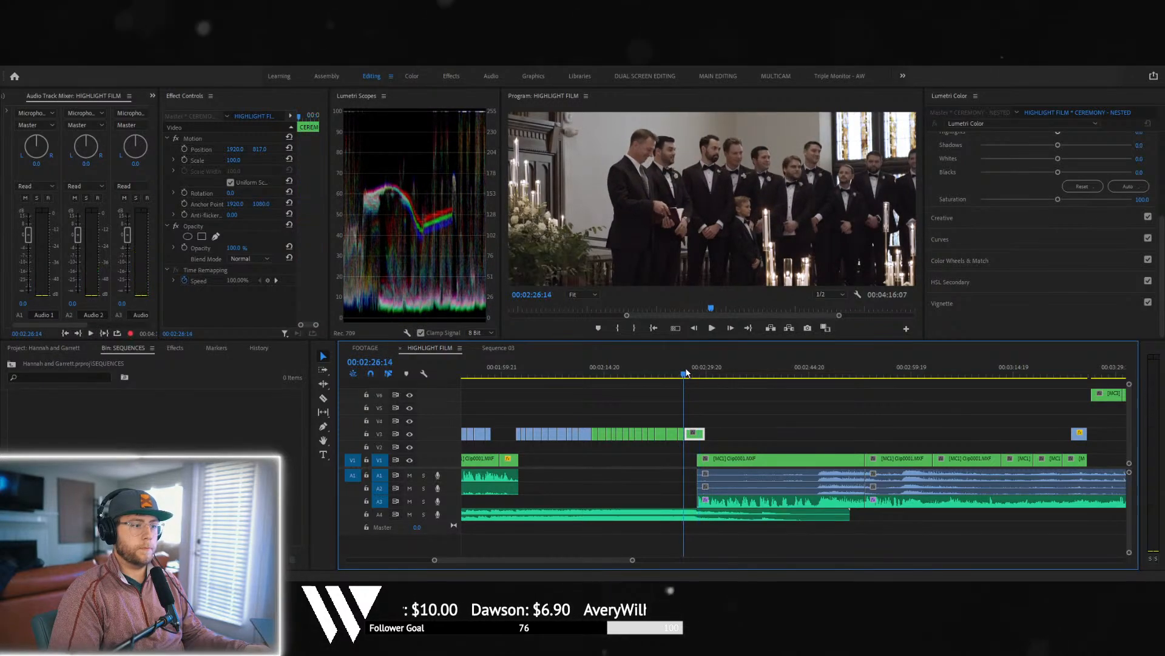
- Trim the end of the groomsmen clip to 00:02:27:22 and play through into the main ceremony section
{"action": "key", "text": "space"}
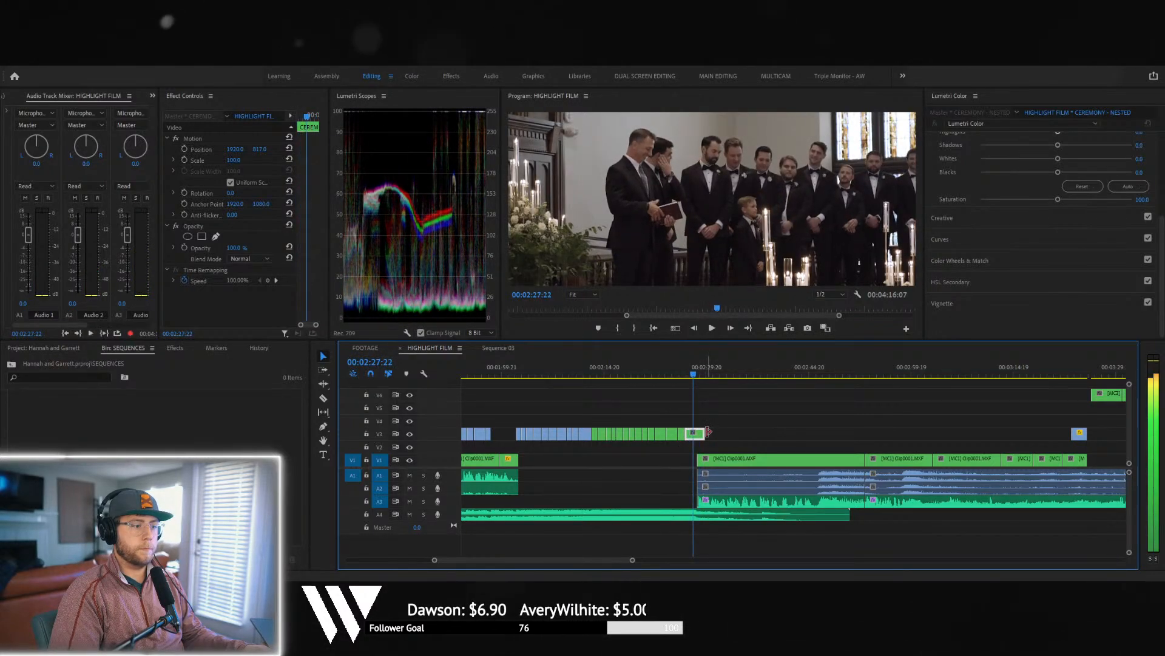
{"action": "left_click_drag", "start_coordinate": [703, 435], "coordinate": [693, 432]}
{"action": "key", "text": "space"}
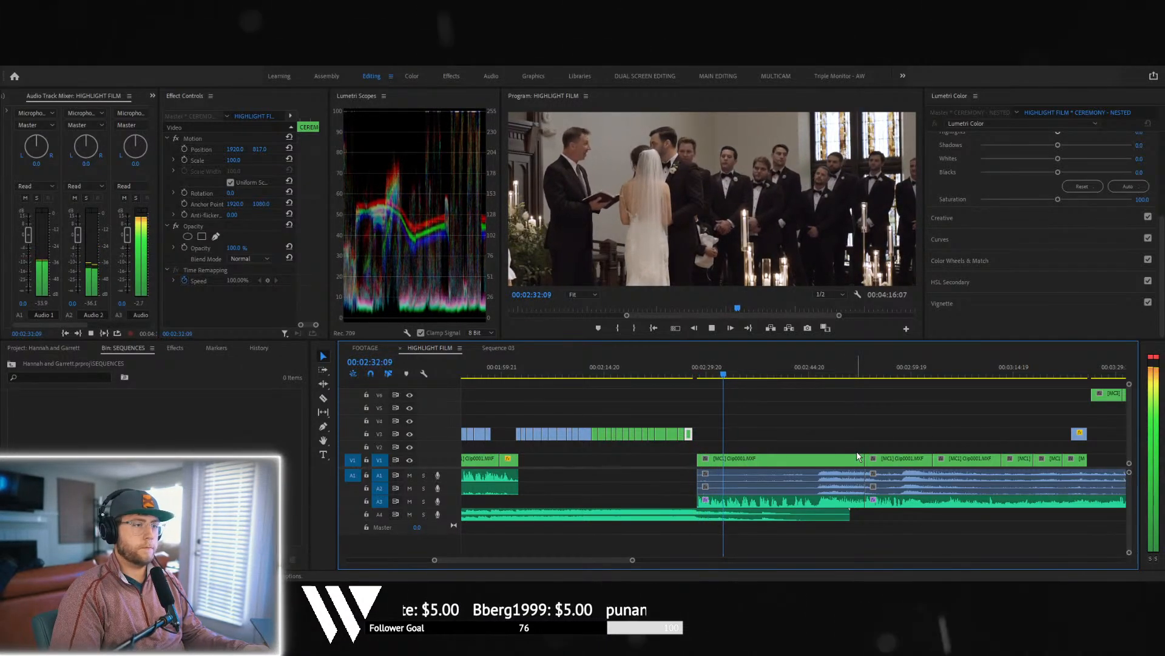
{"action": "key", "text": "space"}
{"action": "left_click_drag", "start_coordinate": [661, 366], "coordinate": [612, 364]}
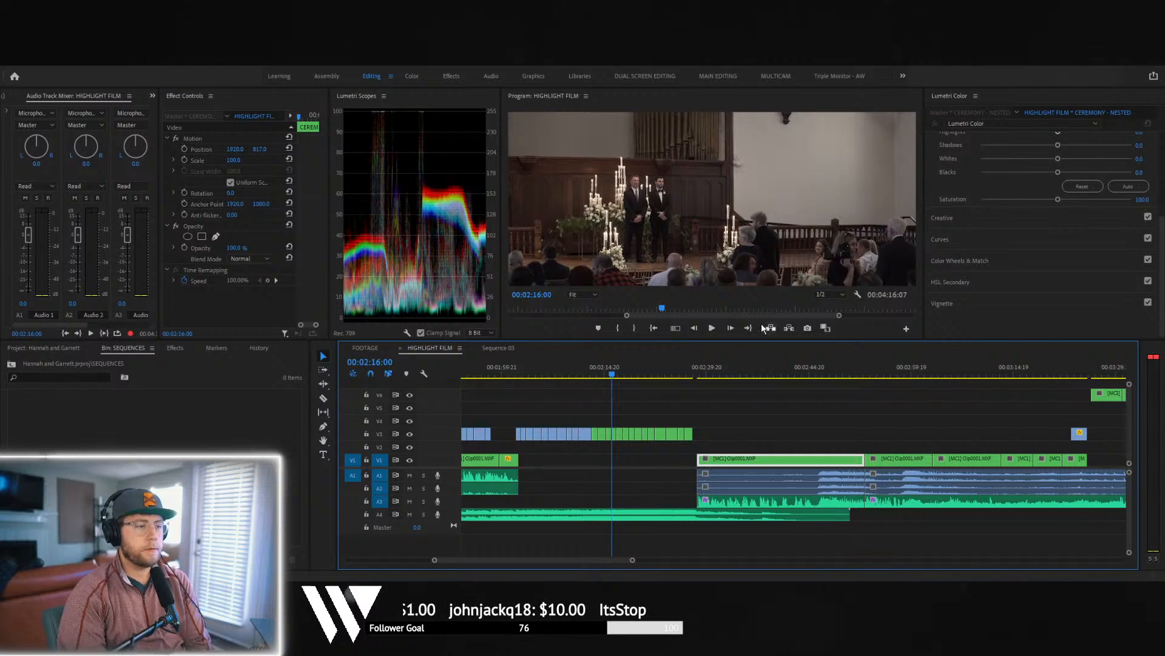
- Set the vertical position of the last V3 clip to 929 and play back its transition into the main ceremony
{"action": "left_click", "coordinate": [690, 372]}
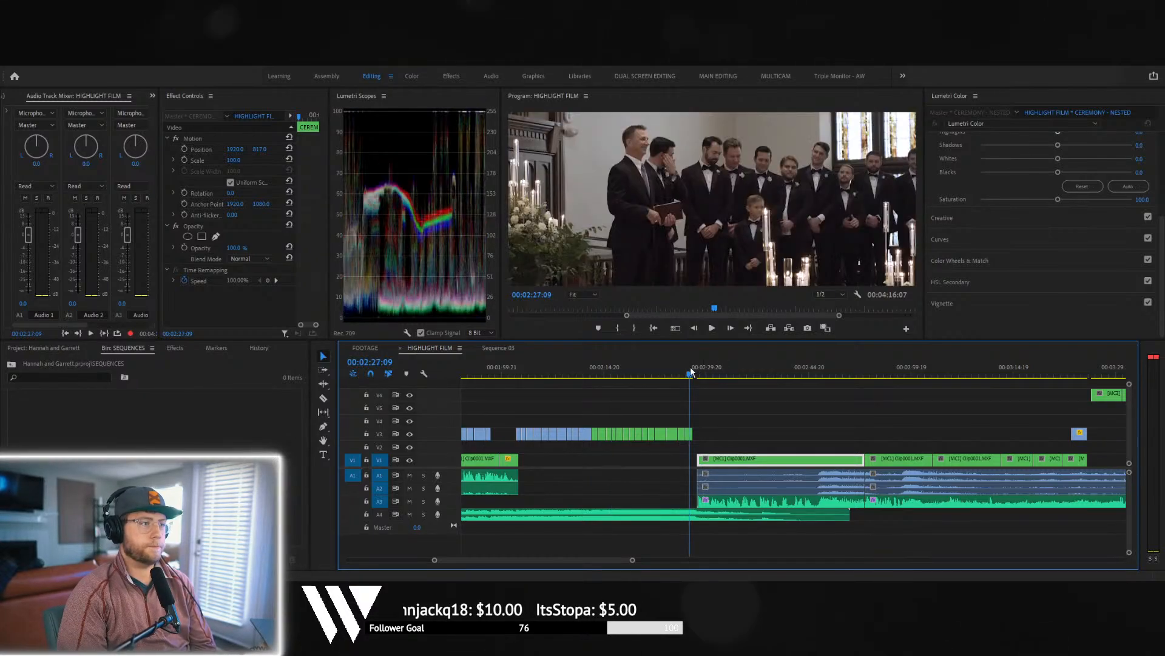
{"action": "left_click", "coordinate": [688, 433]}
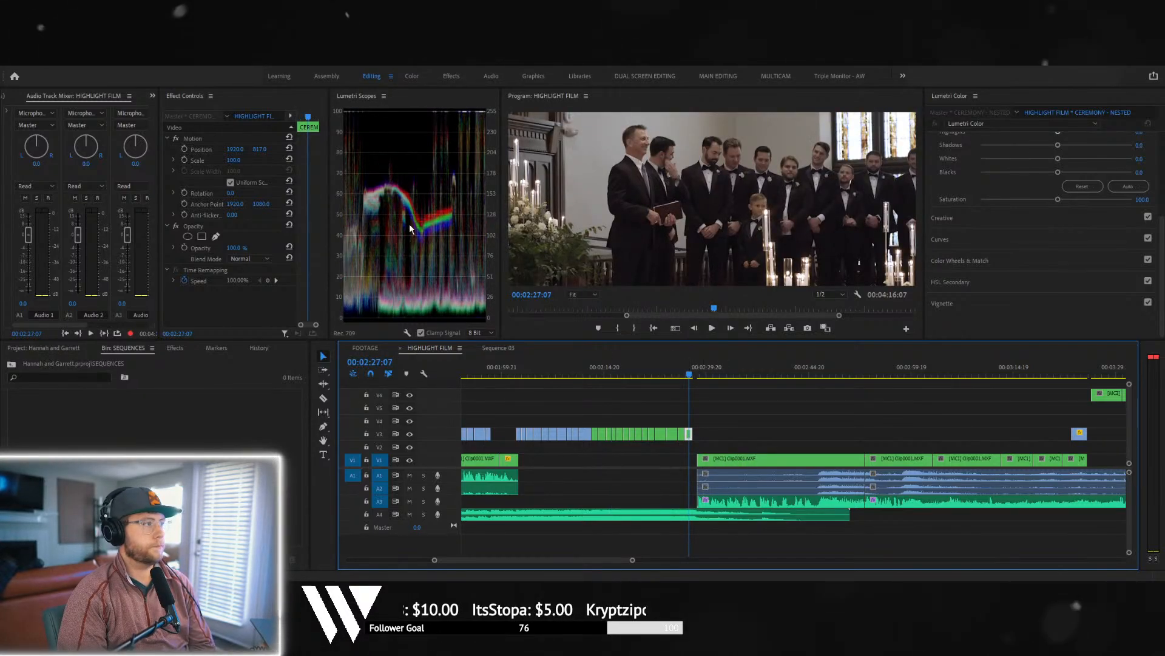
{"action": "left_click_drag", "start_coordinate": [259, 149], "coordinate": [320, 148]}
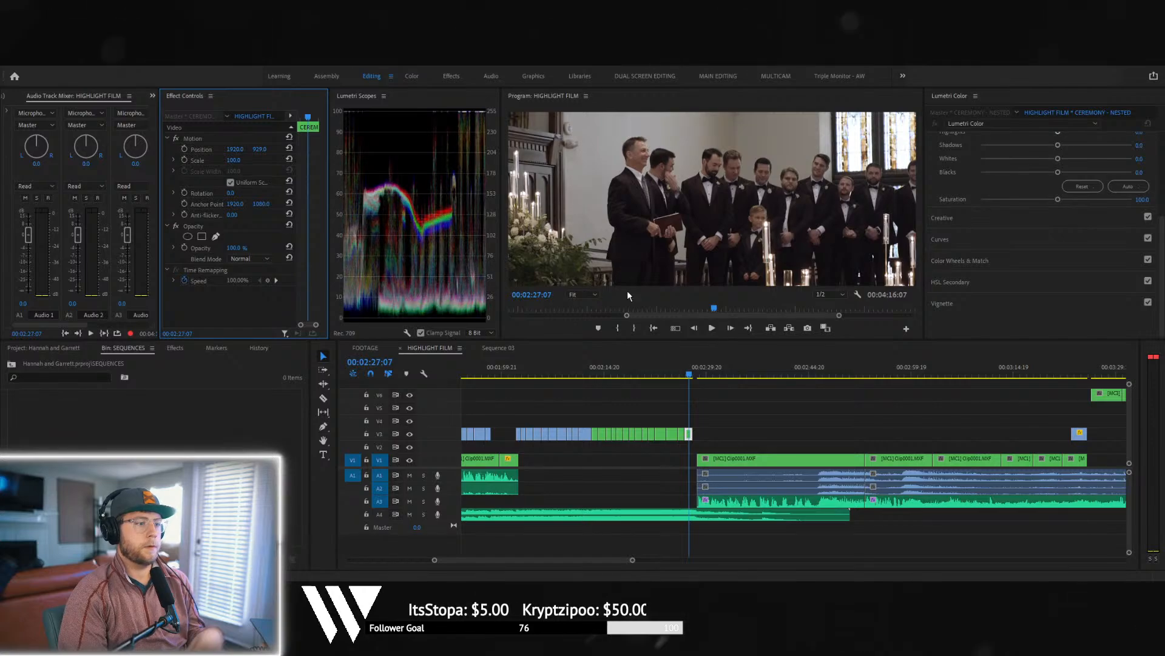
{"action": "key", "text": "space"}
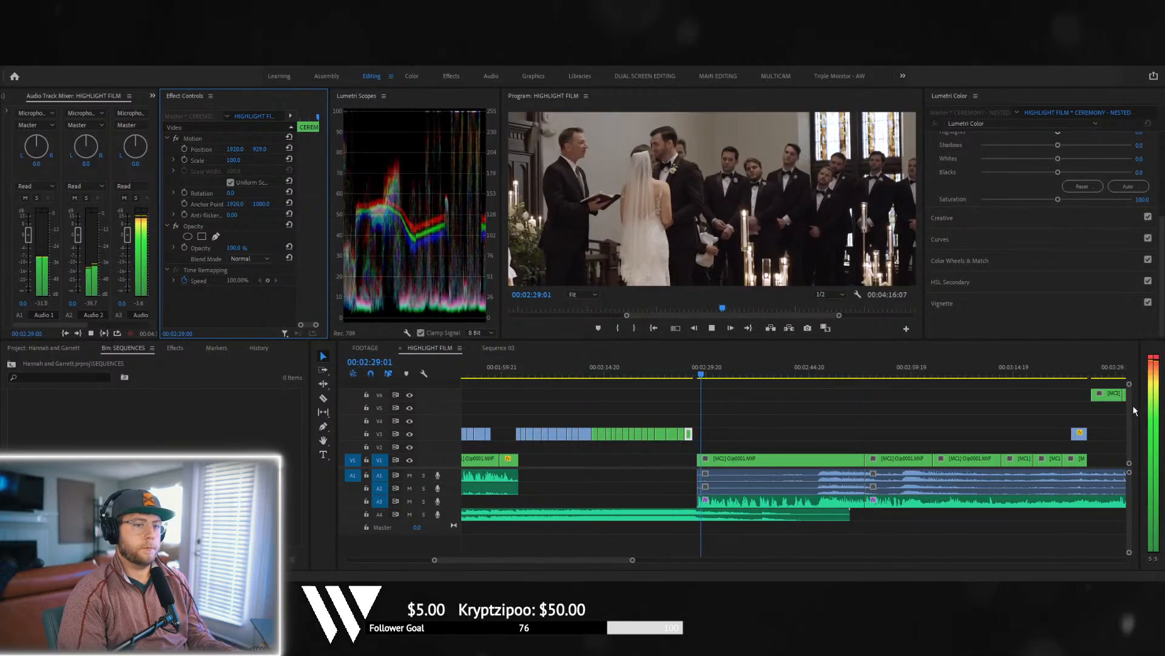
{"action": "key", "text": "space"}
- Place the V6 ceremony clip starting after the main ceremony cuts at the end of the V3 row and preview it
{"action": "left_click_drag", "start_coordinate": [1113, 397], "coordinate": [728, 436]}
{"action": "key", "text": "space"}
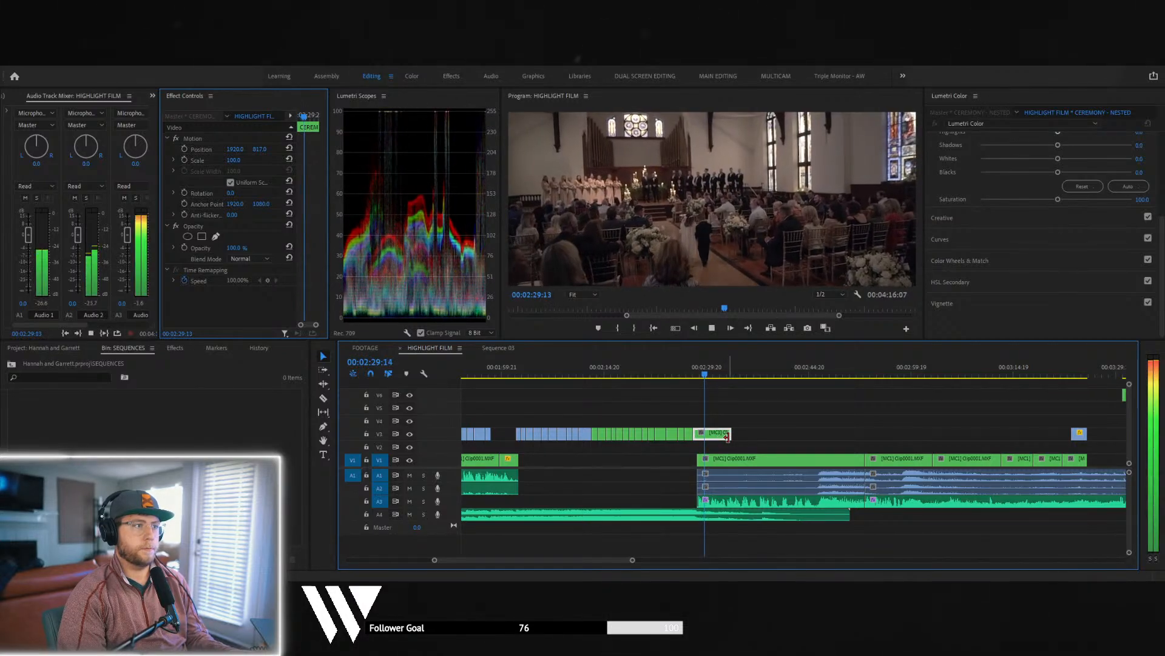
{"action": "left_click_drag", "start_coordinate": [712, 373], "coordinate": [646, 381]}
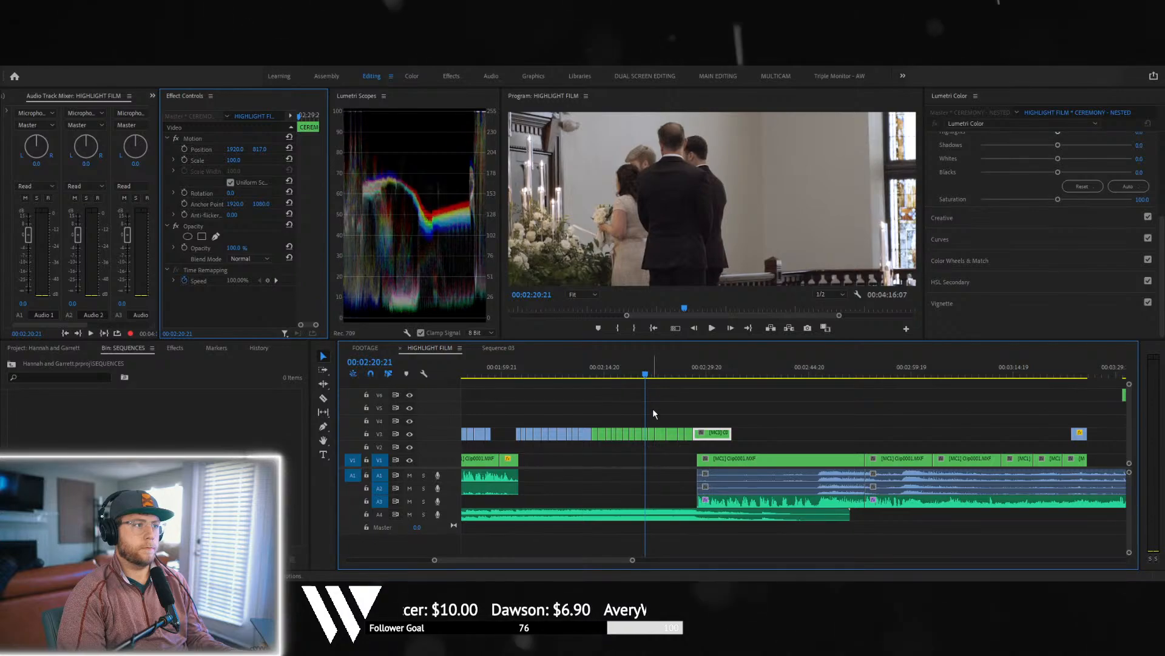
- Review the V3 cuts from 00:02:20:21 and delete the short ceremony clip at 00:02:21:10
{"action": "key", "text": "space"}
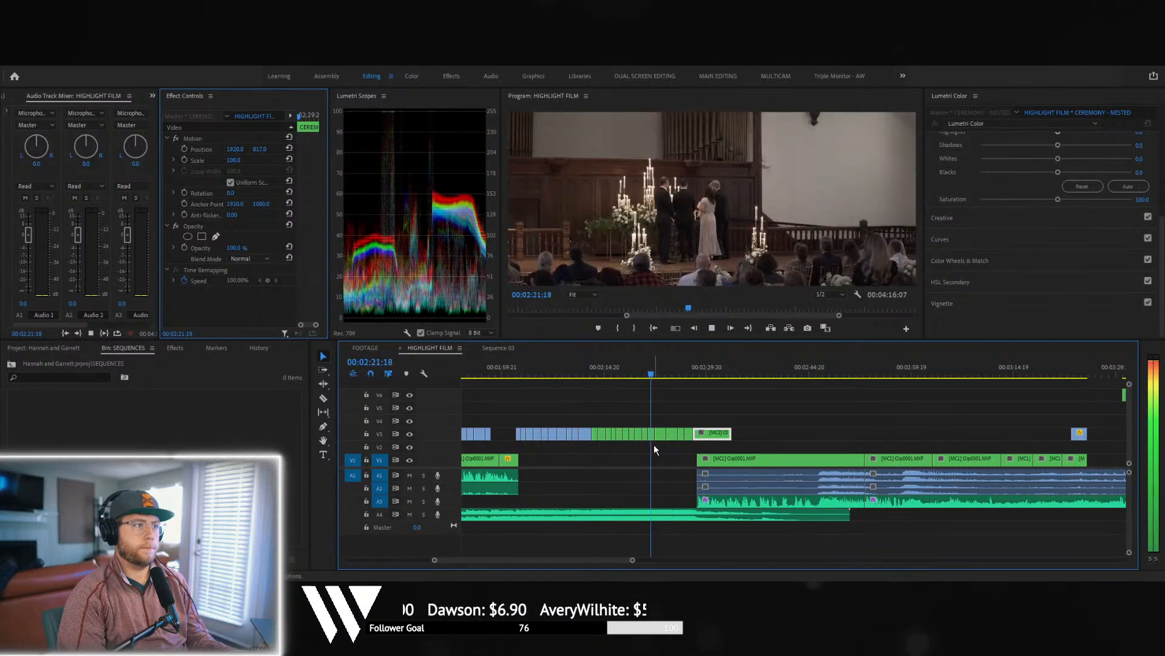
{"action": "key", "text": "space"}
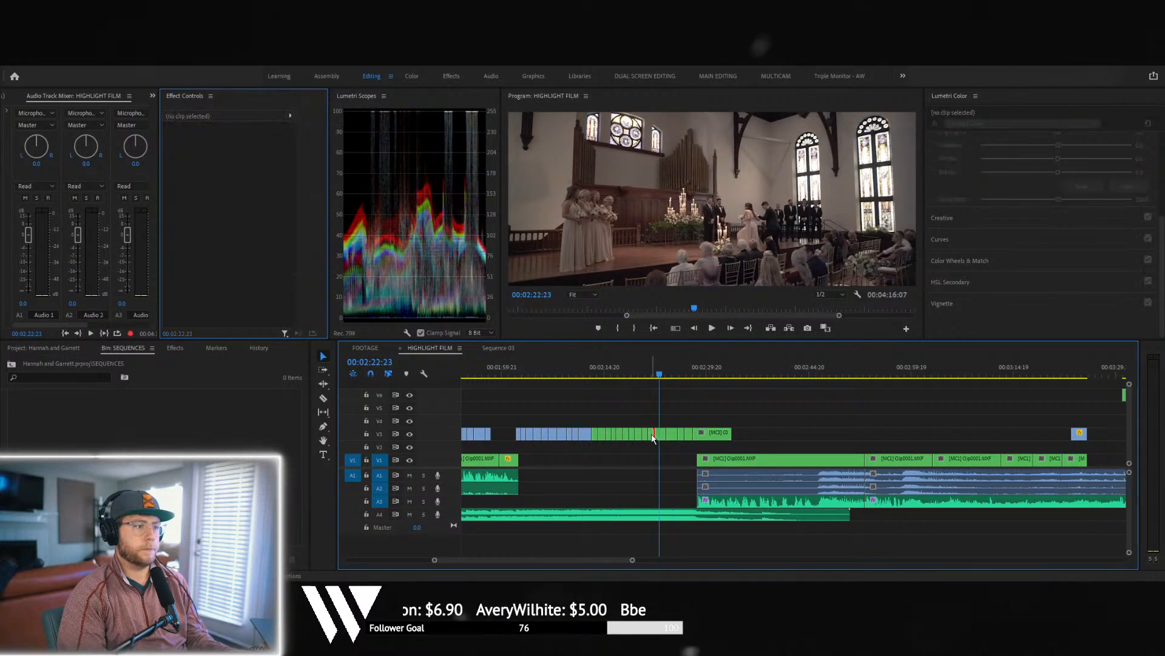
{"action": "left_click", "coordinate": [655, 376]}
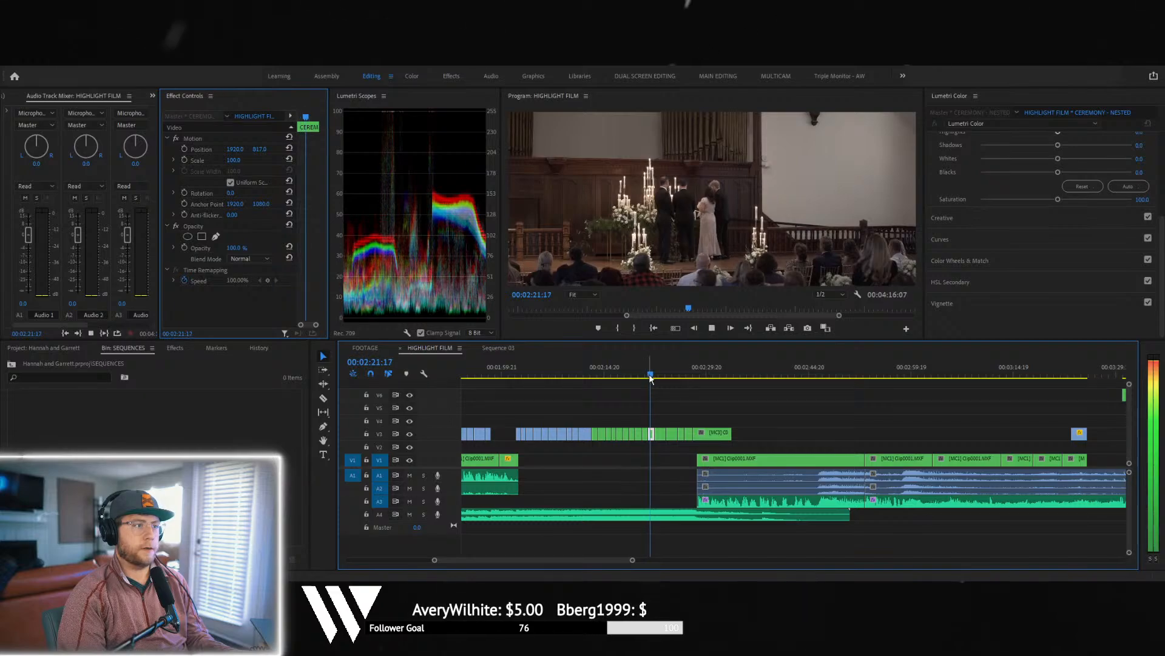
{"action": "key", "text": "space"}
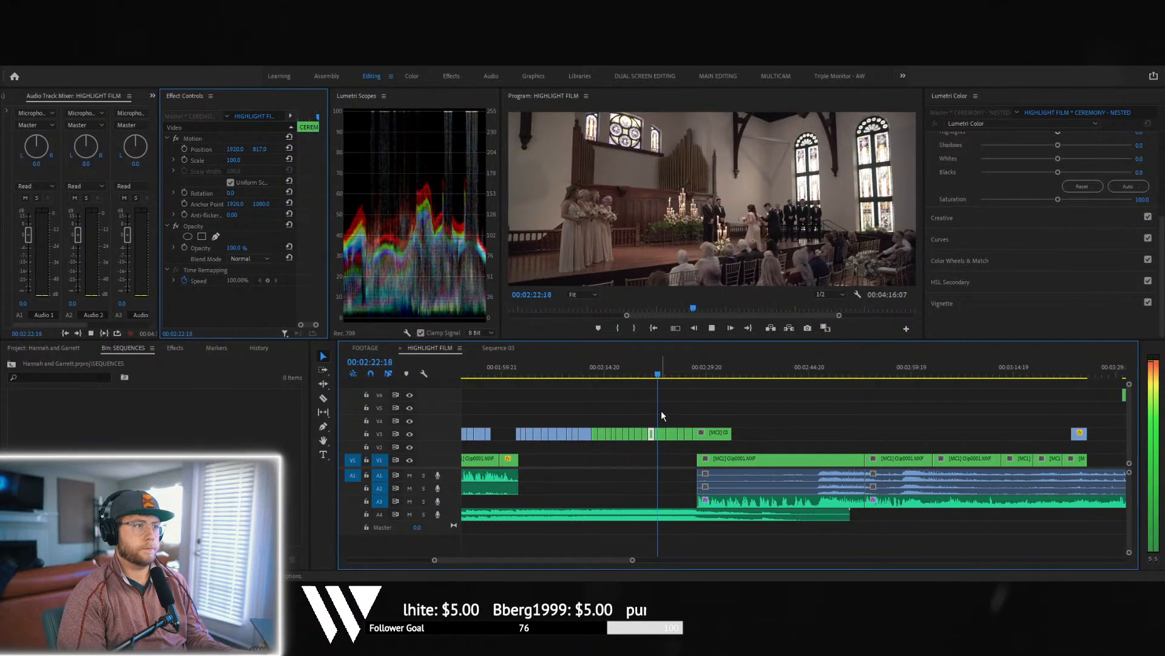
{"action": "key", "text": "space"}
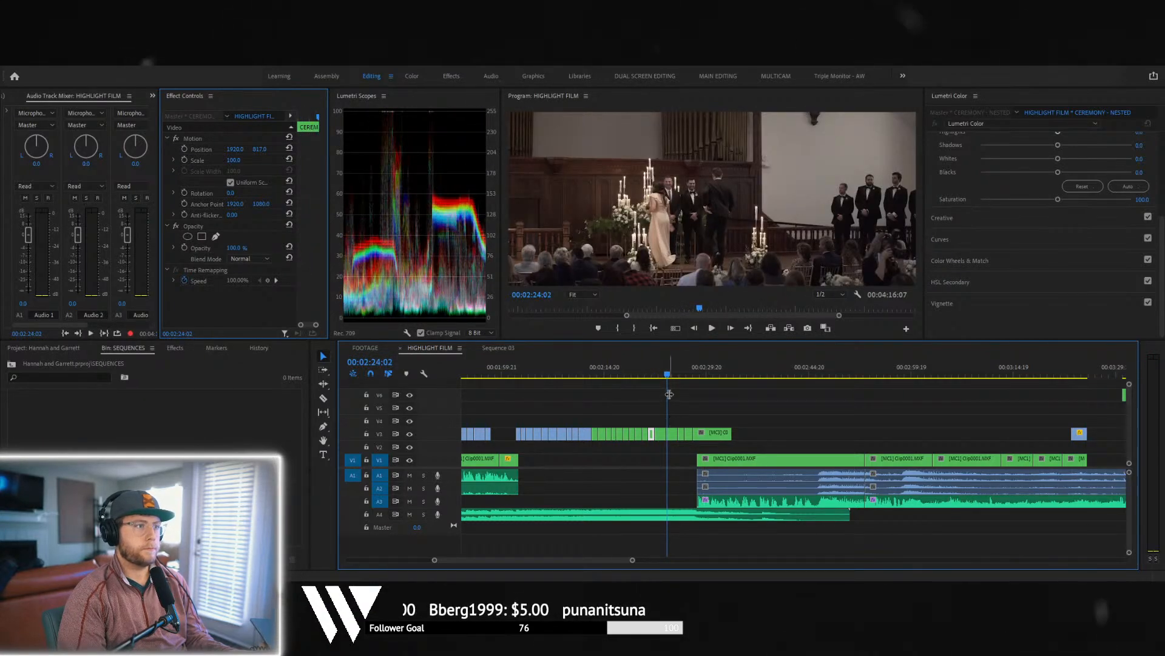
{"action": "mouse_move", "coordinate": [668, 377]}
{"action": "left_mouse_down"}
{"action": "mouse_move", "coordinate": [638, 371]}
{"action": "mouse_move", "coordinate": [651, 374]}
{"action": "left_mouse_up"}
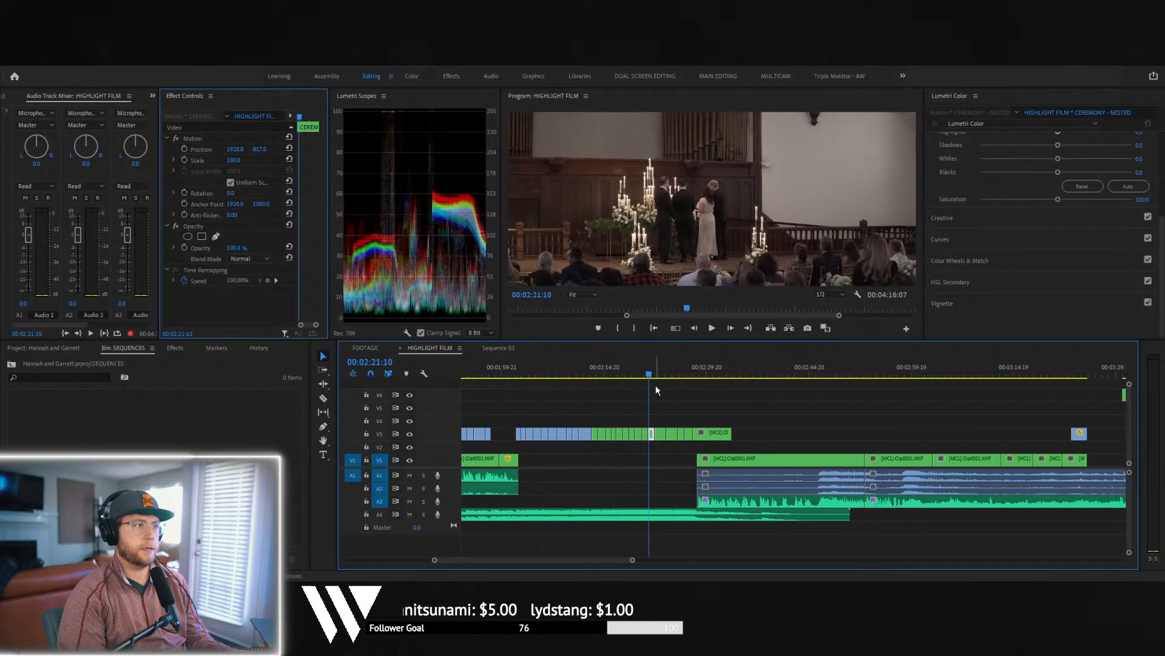
{"action": "key", "text": "Delete"}
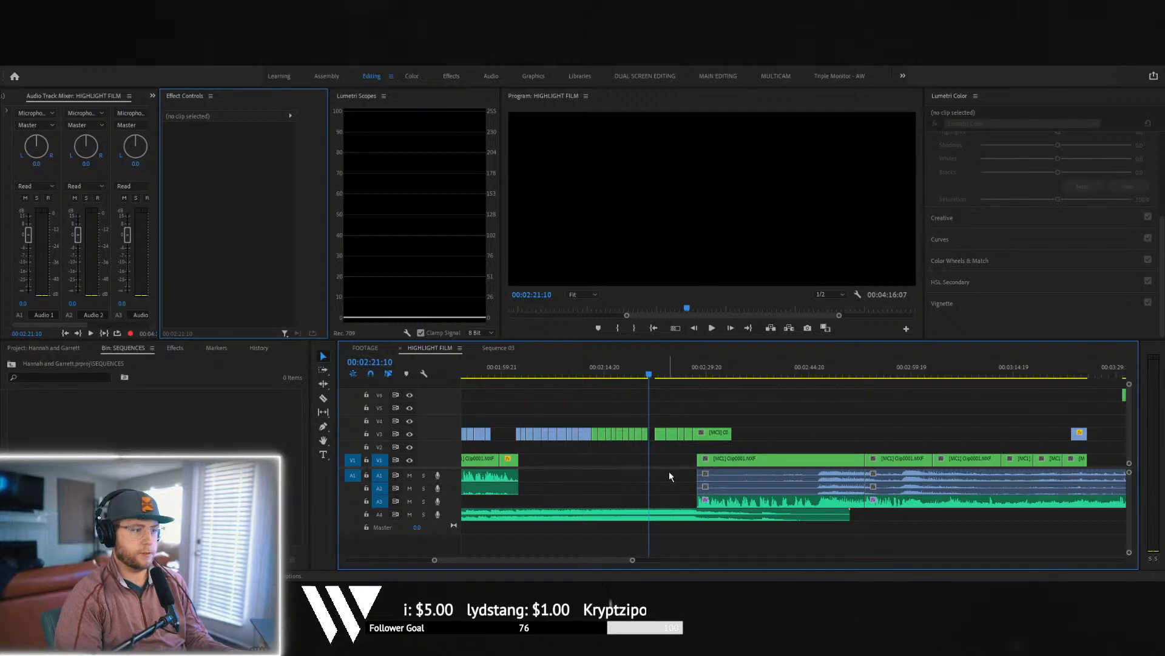
- Move the next two ceremony clips on V3 back against the cuts from 00:02:21:10, closing each gap and previewing the result
{"action": "left_click_drag", "start_coordinate": [661, 438], "coordinate": [661, 435]}
{"action": "key", "text": "space"}
{"action": "key", "text": "space"}
{"action": "key", "text": "space"}
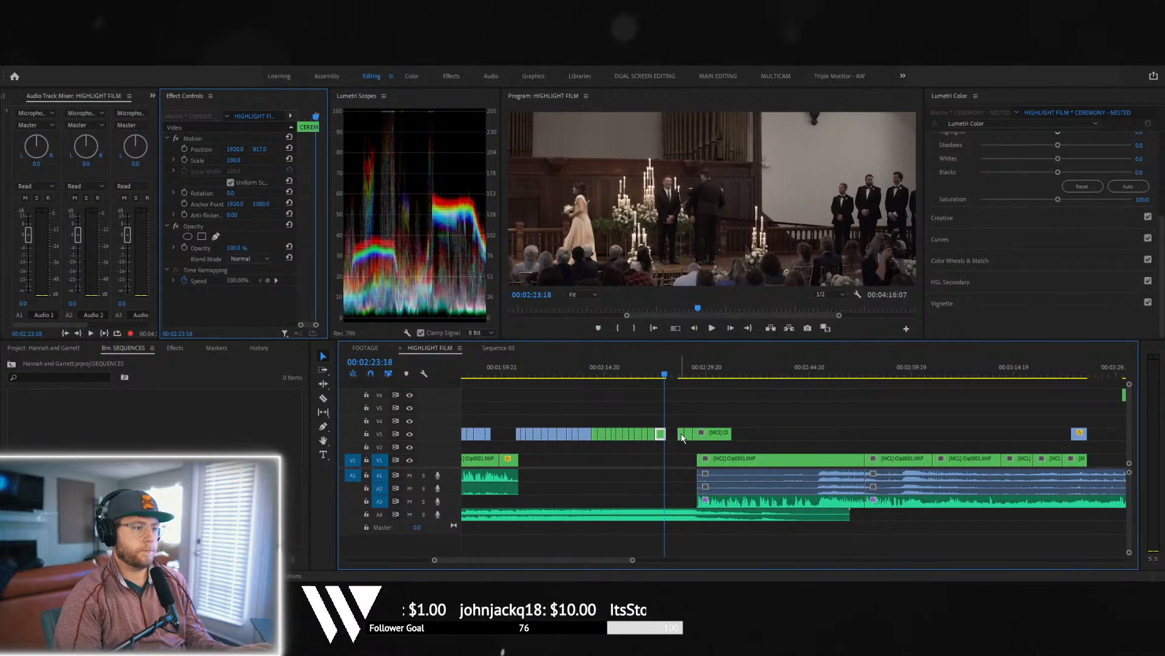
{"action": "left_click_drag", "start_coordinate": [681, 433], "coordinate": [669, 432]}
{"action": "key", "text": "space"}
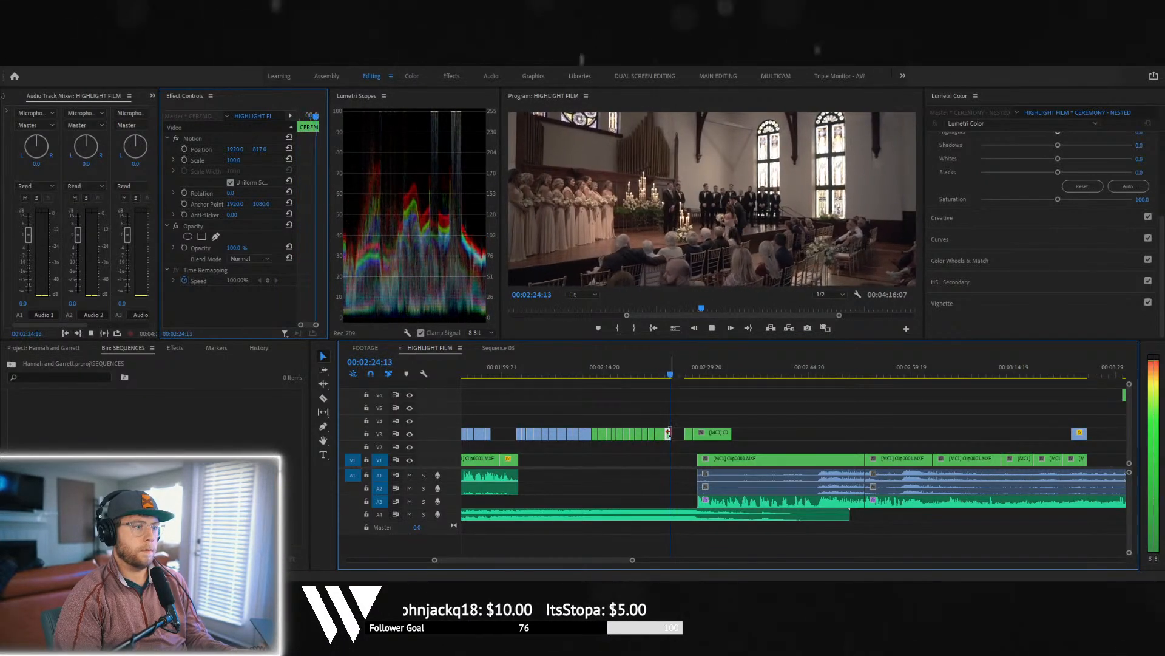
- Tighten the V3 cut into the wide church shot near 00:02:23:17 so that shot starts slightly earlier, and replay it
{"action": "key", "text": "space"}
{"action": "left_click", "coordinate": [661, 364]}
{"action": "key", "text": "space"}
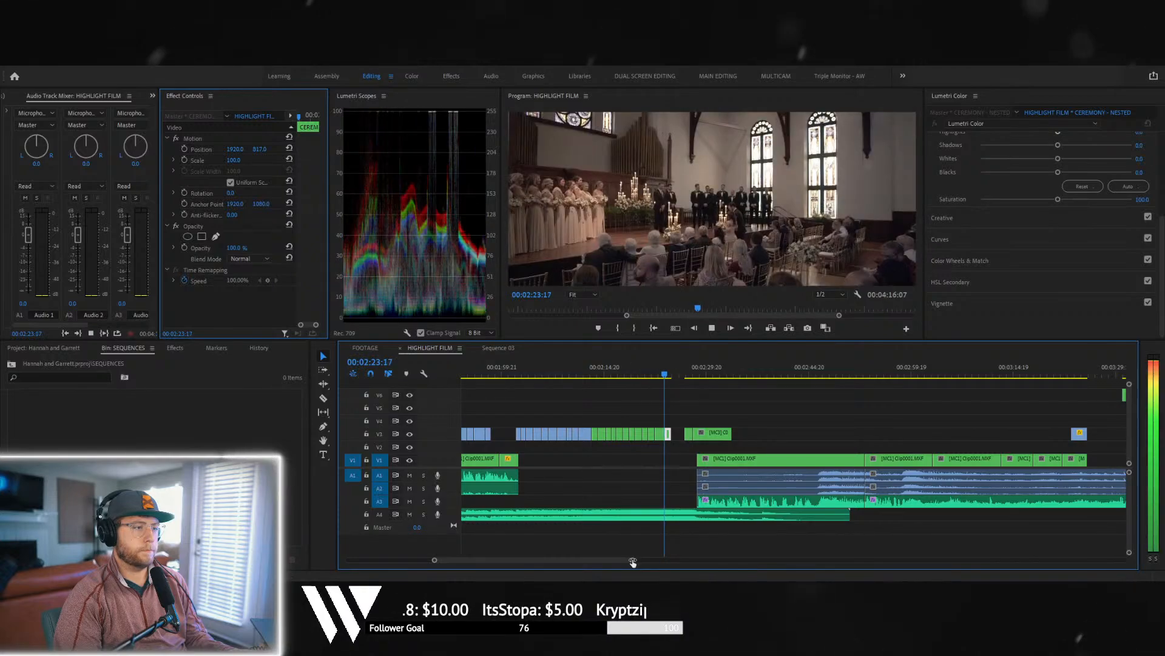
{"action": "left_click_drag", "start_coordinate": [632, 560], "coordinate": [577, 559]}
{"action": "key", "text": "space"}
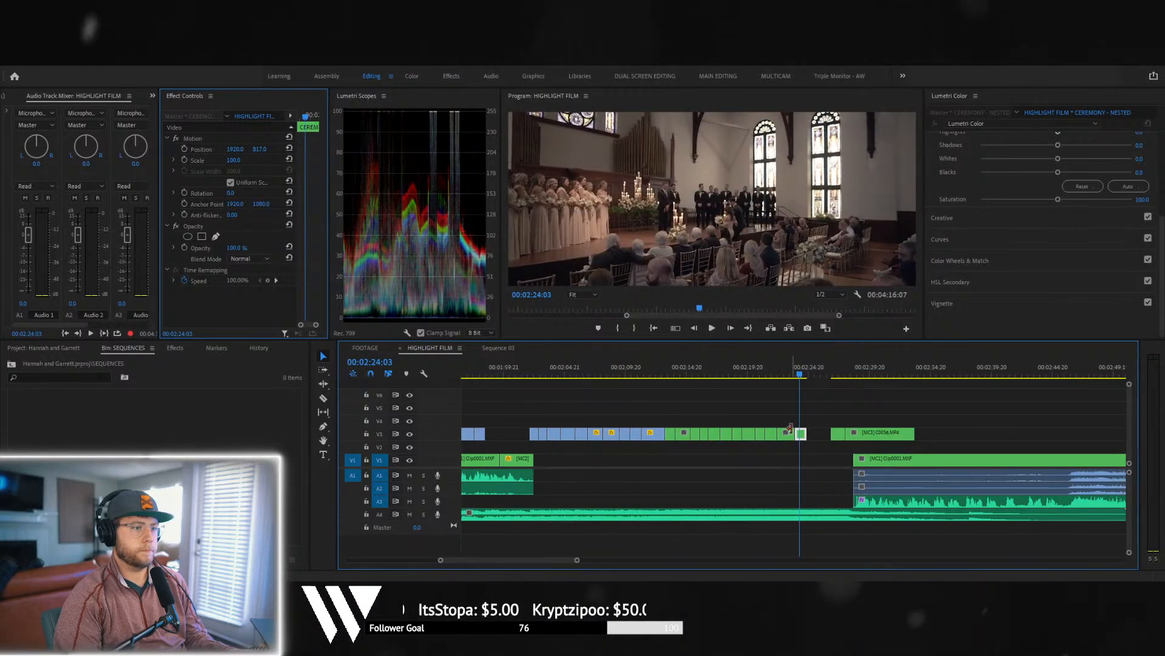
{"action": "left_click", "coordinate": [775, 369]}
{"action": "key", "text": "space"}
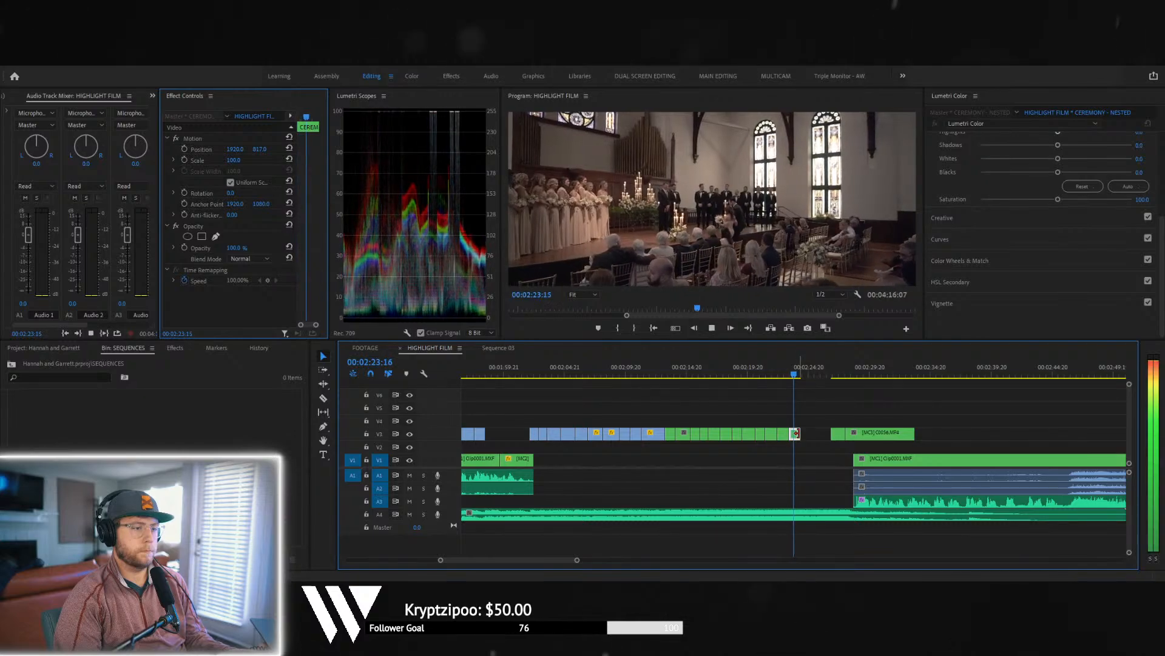
{"action": "key", "text": "space"}
- Move the remaining V3 ceremony clips back against the row to close the gap and play the cut at 00:02:25:10
{"action": "left_click", "coordinate": [854, 441]}
{"action": "mouse_move", "coordinate": [840, 435]}
{"action": "left_mouse_down"}
{"action": "mouse_move", "coordinate": [810, 436]}
{"action": "mouse_move", "coordinate": [830, 436]}
{"action": "left_mouse_up"}
{"action": "key", "text": "space"}
{"action": "key", "text": "space"}
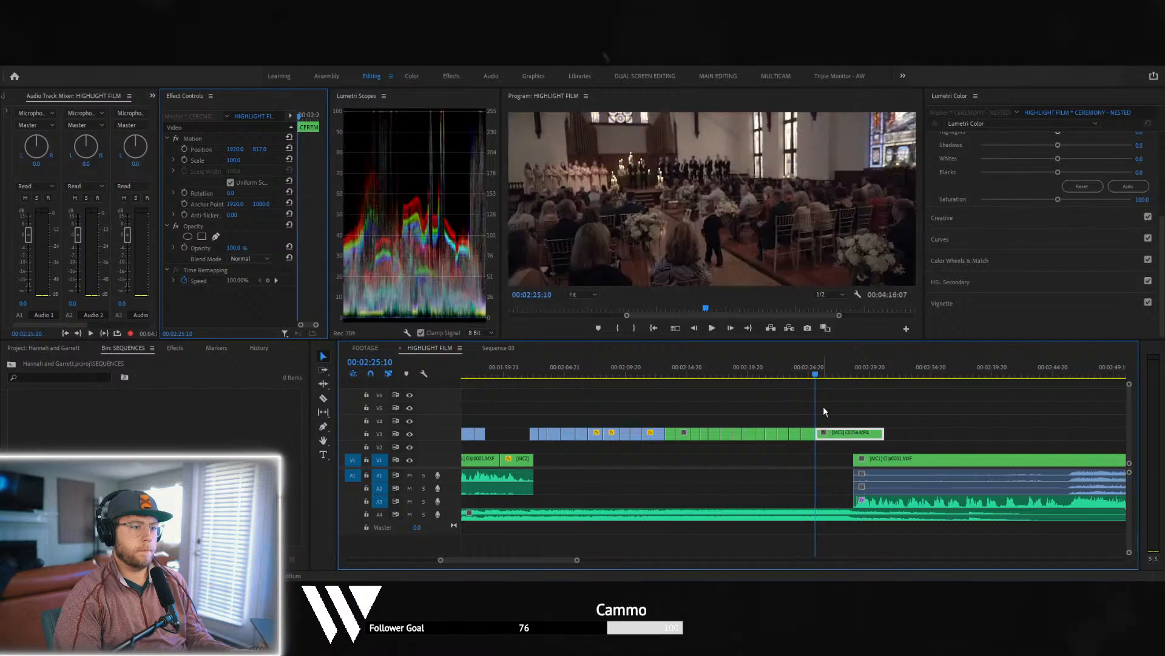
- Split the last V3 ceremony clip at 00:02:27:08 and play past the cut
{"action": "left_click_drag", "start_coordinate": [816, 375], "coordinate": [842, 374]}
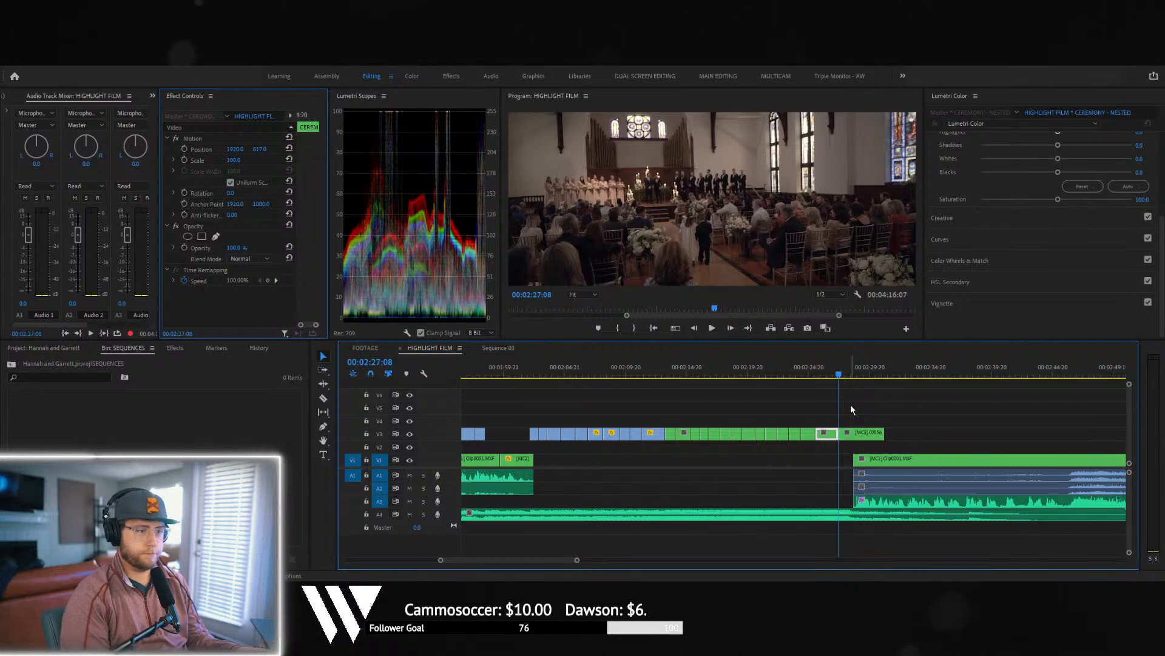
{"action": "key", "text": "ctrl+k"}
{"action": "key", "text": "space"}
{"action": "key", "text": "space"}
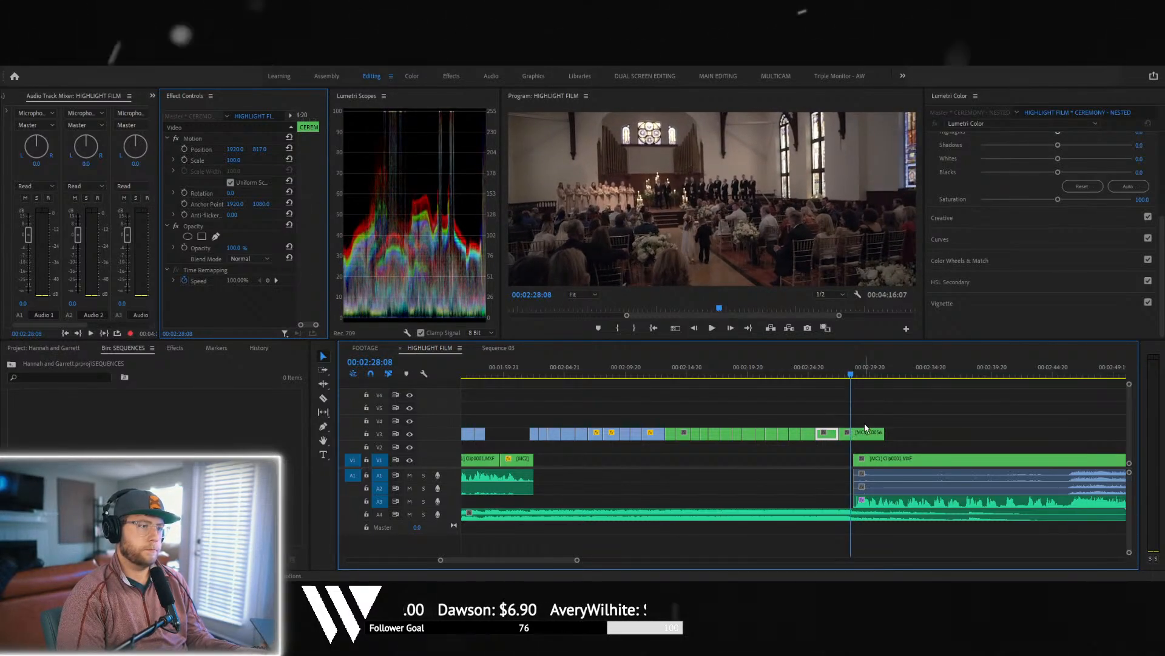
- Try camera 1 and settle on camera 2 for the piece after 00:02:27:08, extending its end and scrubbing to 00:02:40:01
{"action": "left_click", "coordinate": [866, 428]}
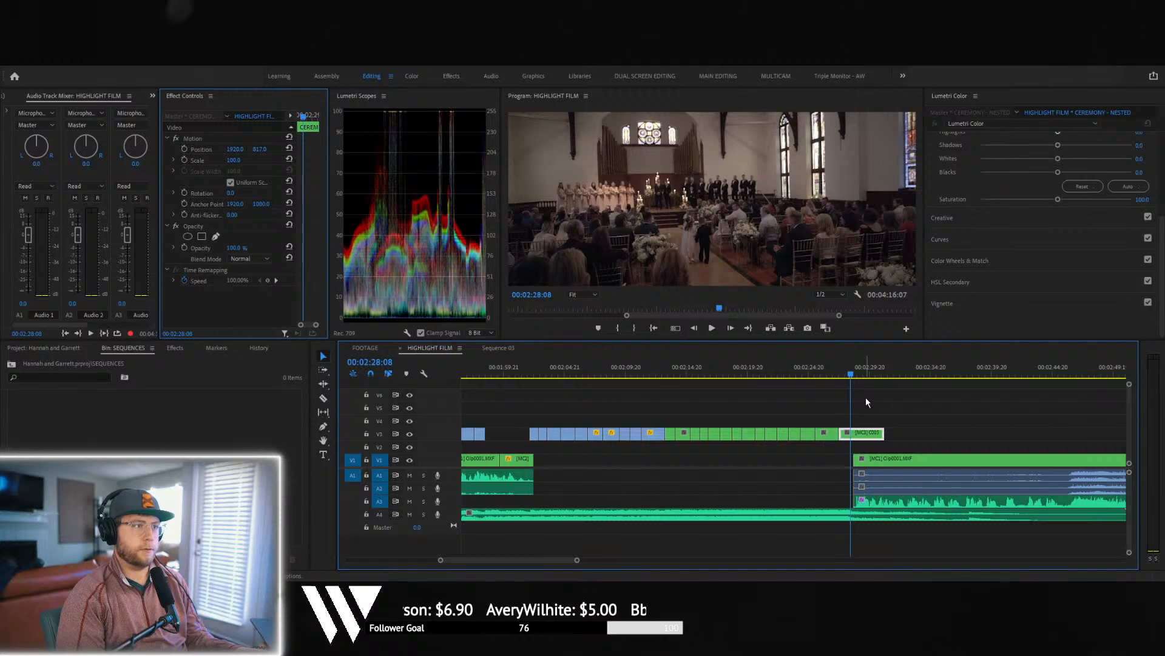
{"action": "key", "text": "1"}
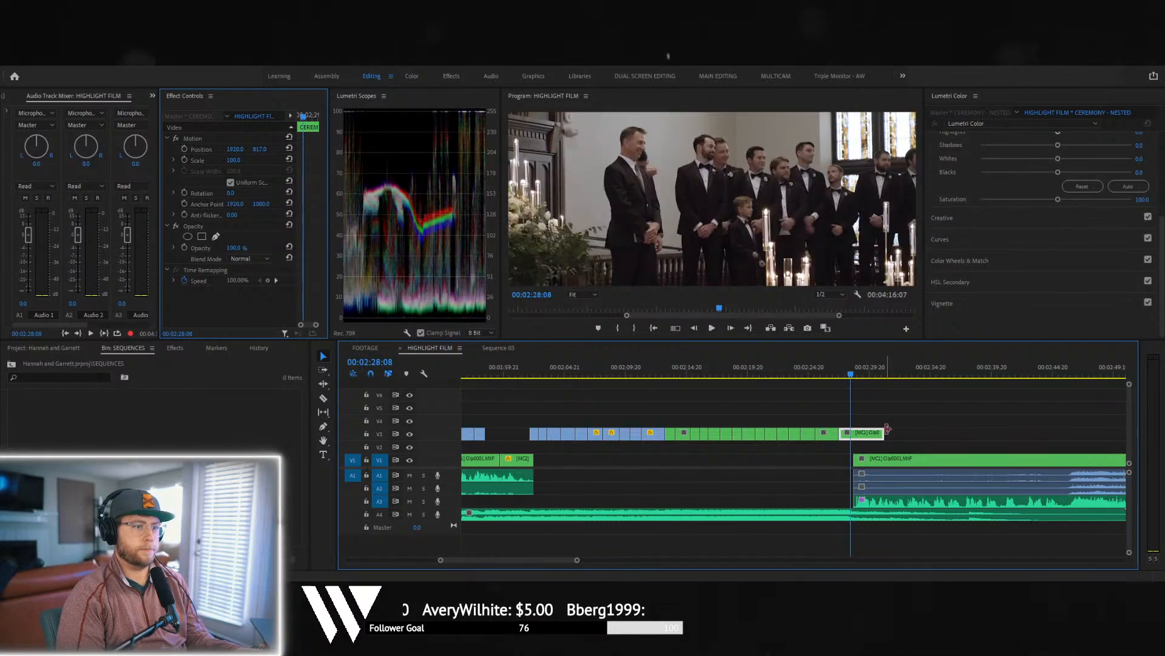
{"action": "left_click_drag", "start_coordinate": [887, 428], "coordinate": [986, 434]}
{"action": "mouse_move", "coordinate": [872, 370]}
{"action": "left_mouse_down"}
{"action": "mouse_move", "coordinate": [969, 373]}
{"action": "mouse_move", "coordinate": [869, 368]}
{"action": "left_mouse_up"}
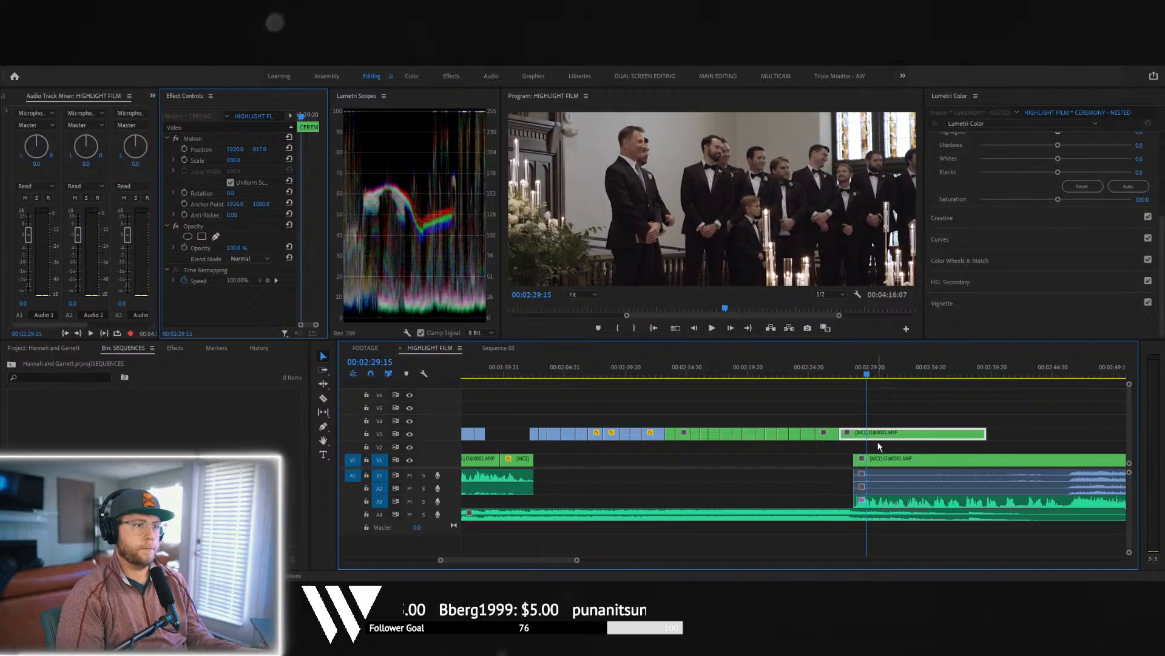
{"action": "key", "text": "2"}
{"action": "left_click_drag", "start_coordinate": [871, 378], "coordinate": [996, 376]}
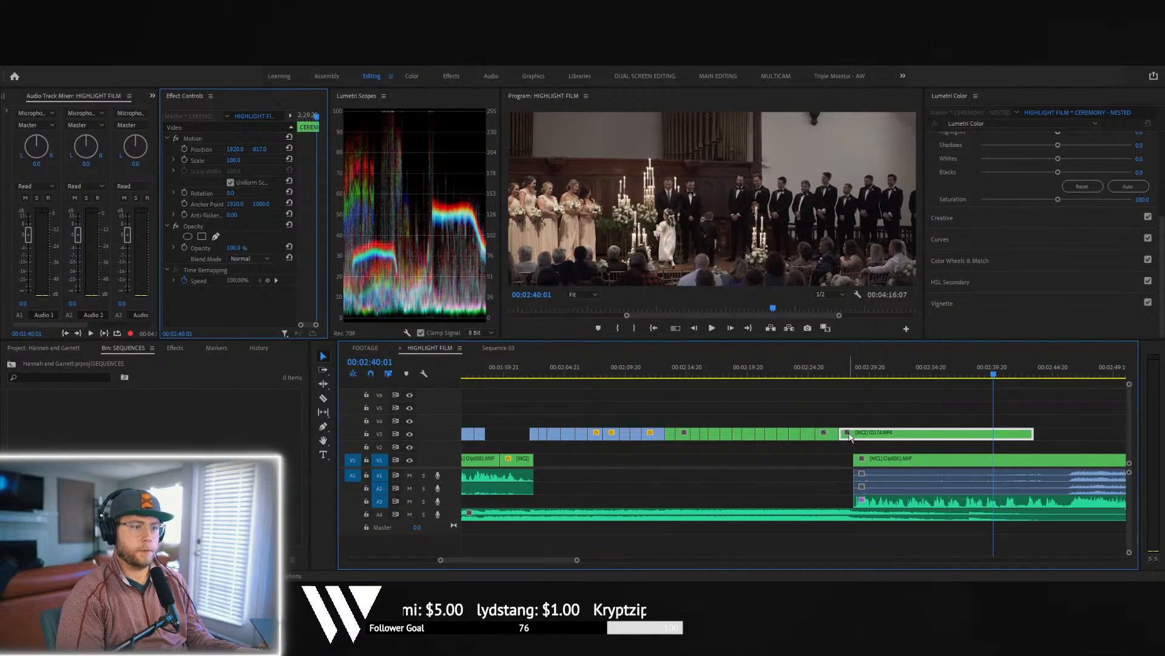
- Trim the start of the camera 2 clip to 00:02:40:01, move it back against the 00:02:27:08 cut and preview the join
{"action": "mouse_move", "coordinate": [843, 430]}
{"action": "left_mouse_down"}
{"action": "mouse_move", "coordinate": [989, 431]}
{"action": "mouse_move", "coordinate": [862, 434]}
{"action": "left_mouse_up"}
{"action": "key", "text": "Up"}
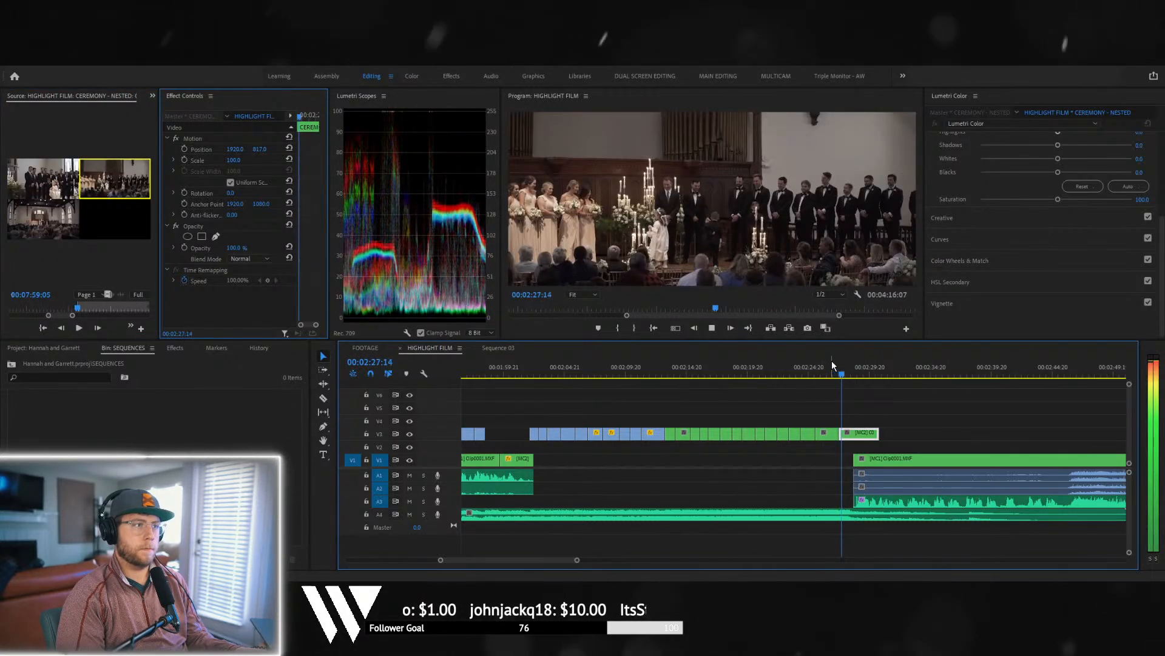
{"action": "left_click", "coordinate": [808, 372]}
{"action": "key", "text": "space"}
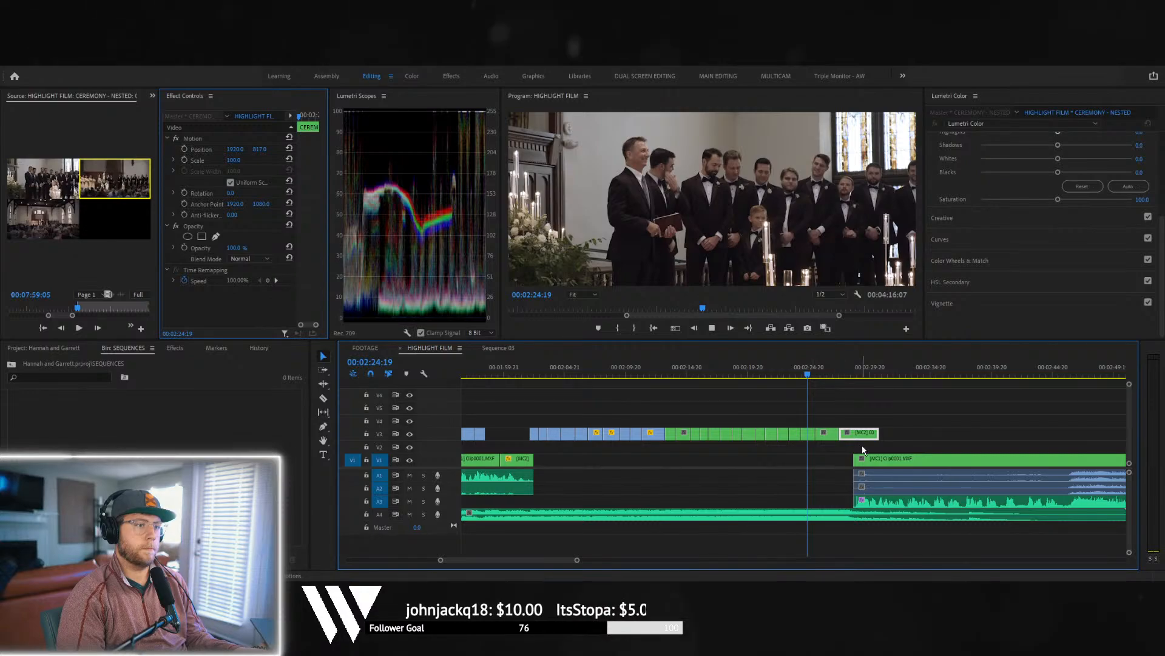
- Try deleting the wide church clip at 00:02:26:02 from V3 and undo the deletion
{"action": "left_click", "coordinate": [826, 432]}
{"action": "key", "text": "Delete"}
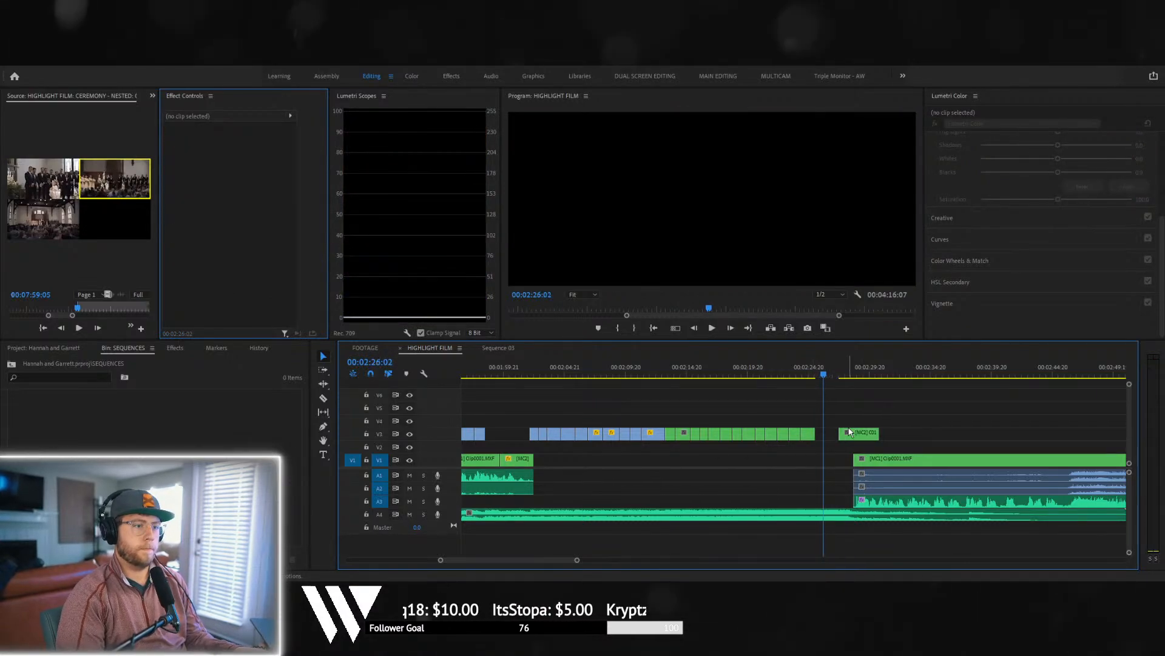
{"action": "left_click", "coordinate": [849, 432]}
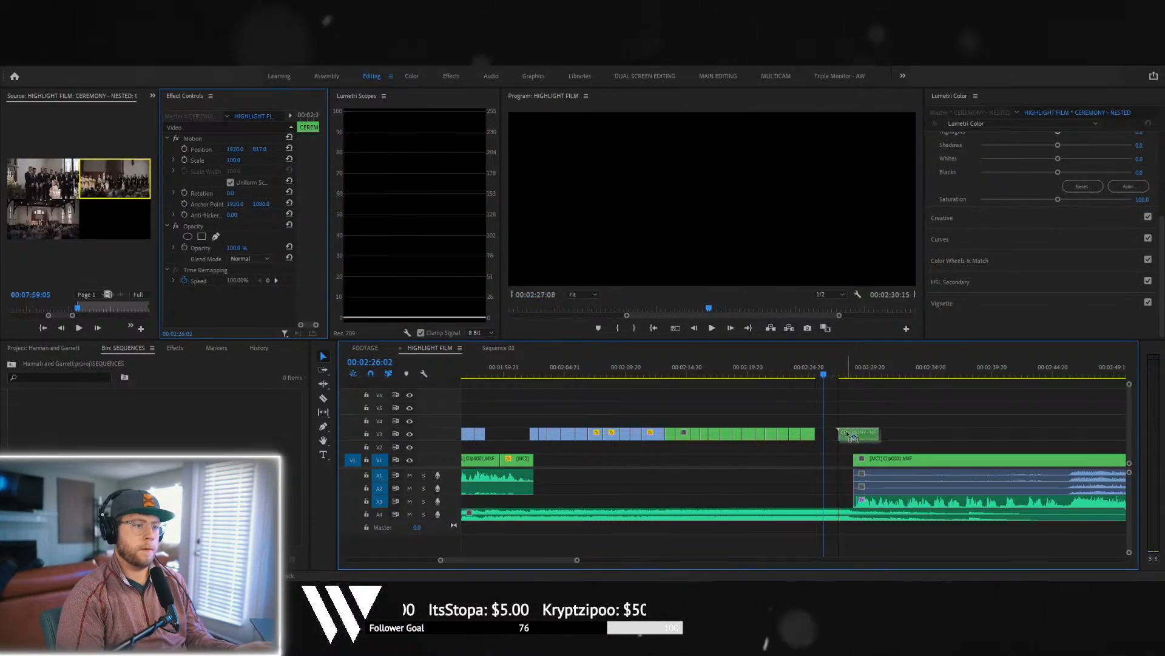
{"action": "key", "text": "ctrl+z"}
- Replay the wide church shot, shift the camera 2 clip earlier over its end and trim it before the main ceremony
{"action": "left_click", "coordinate": [814, 373]}
{"action": "key", "text": "space"}
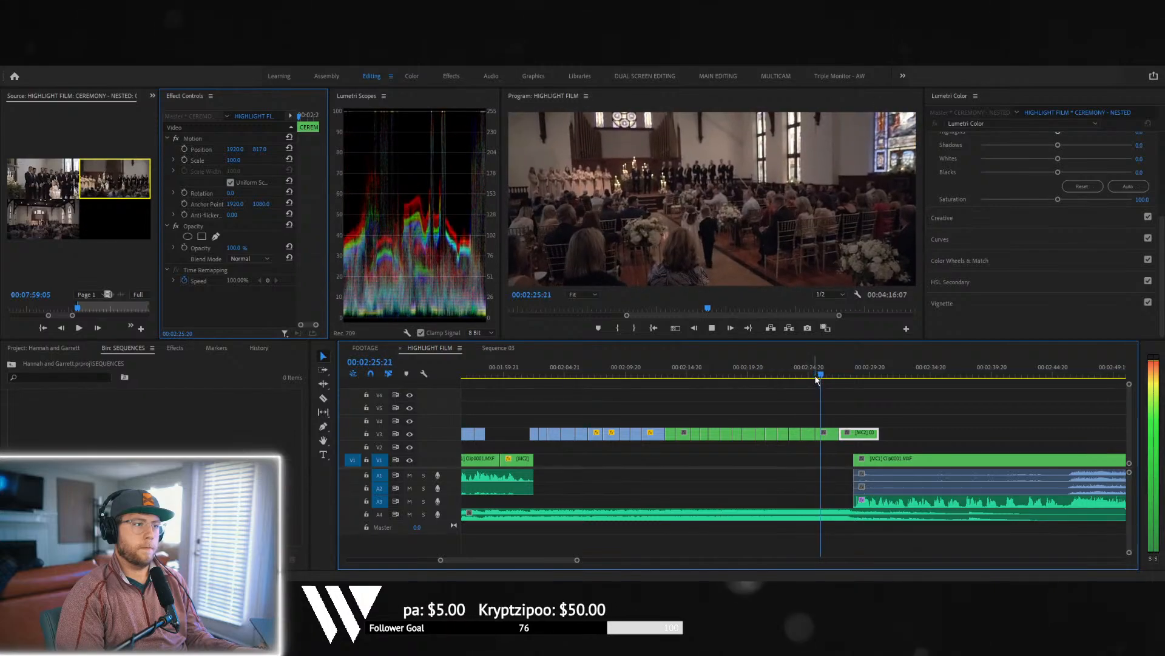
{"action": "key", "text": "space"}
{"action": "left_click", "coordinate": [804, 373]}
{"action": "key", "text": "space"}
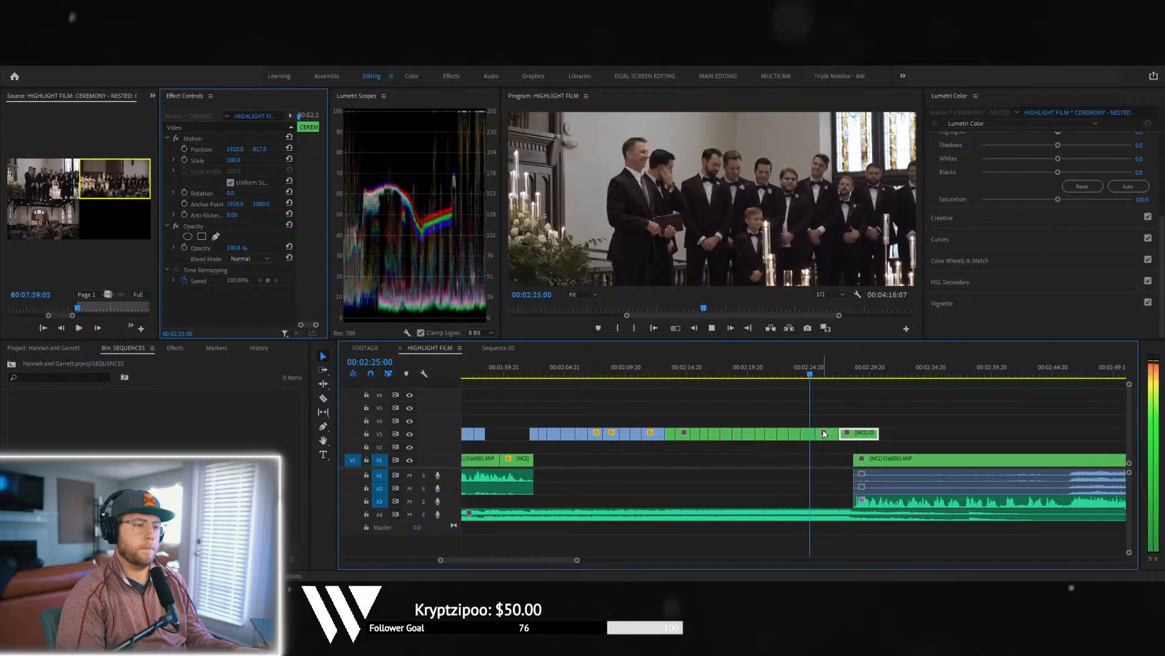
{"action": "key", "text": "space"}
{"action": "left_click_drag", "start_coordinate": [862, 434], "coordinate": [844, 431]}
{"action": "key", "text": "space"}
{"action": "key", "text": "space"}
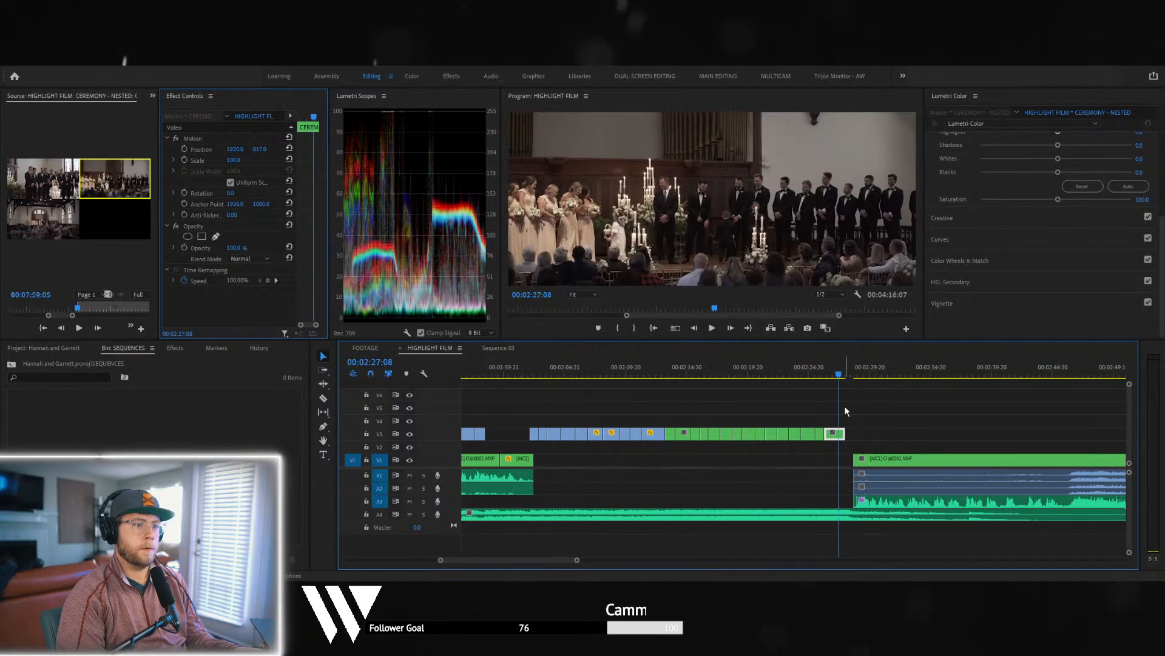
- Set the rotation of the short wide church clip at 00:02:25:14 to 2°
{"action": "left_click", "coordinate": [817, 375]}
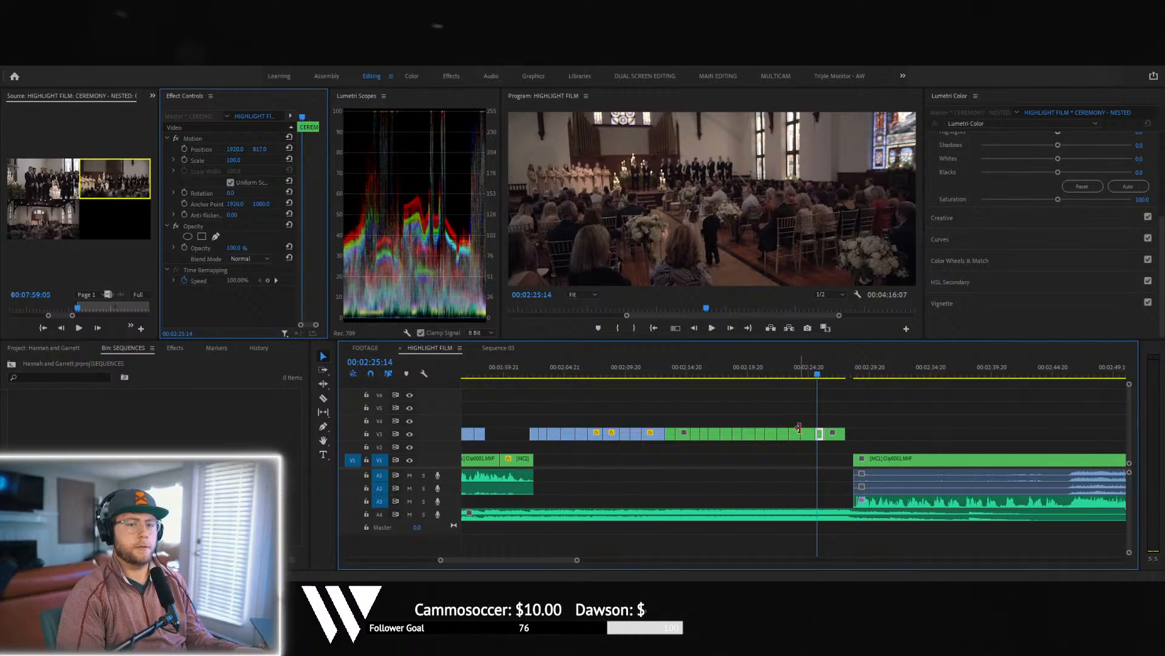
{"action": "left_click", "coordinate": [235, 160]}
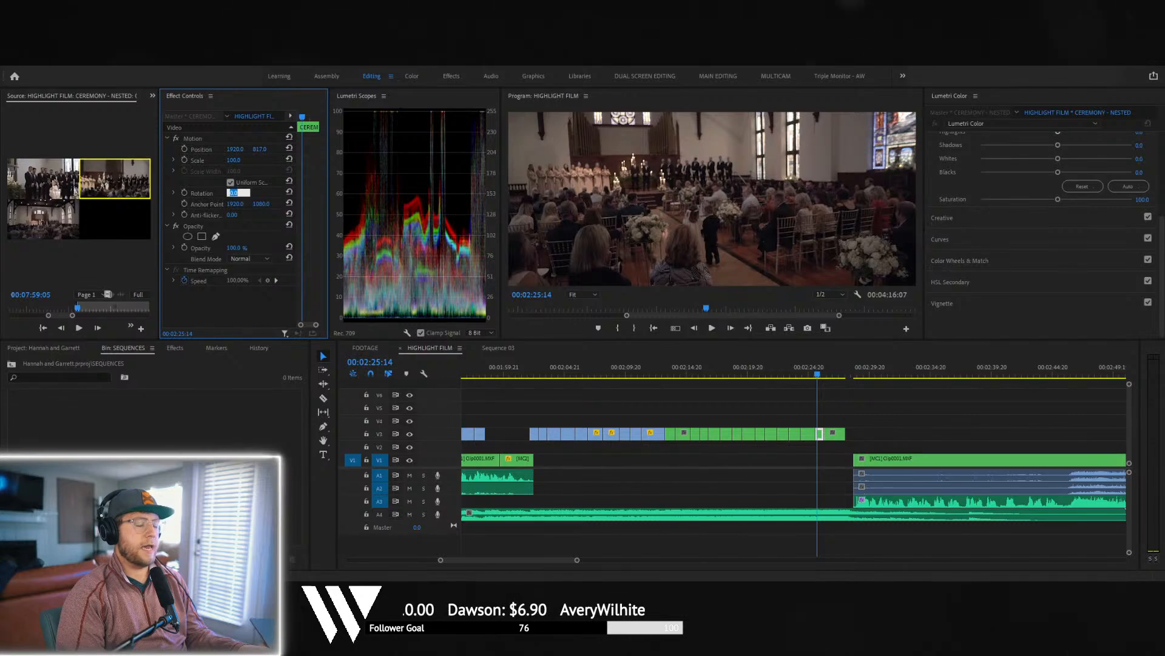
{"action": "type", "text": "3"}
{"action": "key", "text": "Return"}
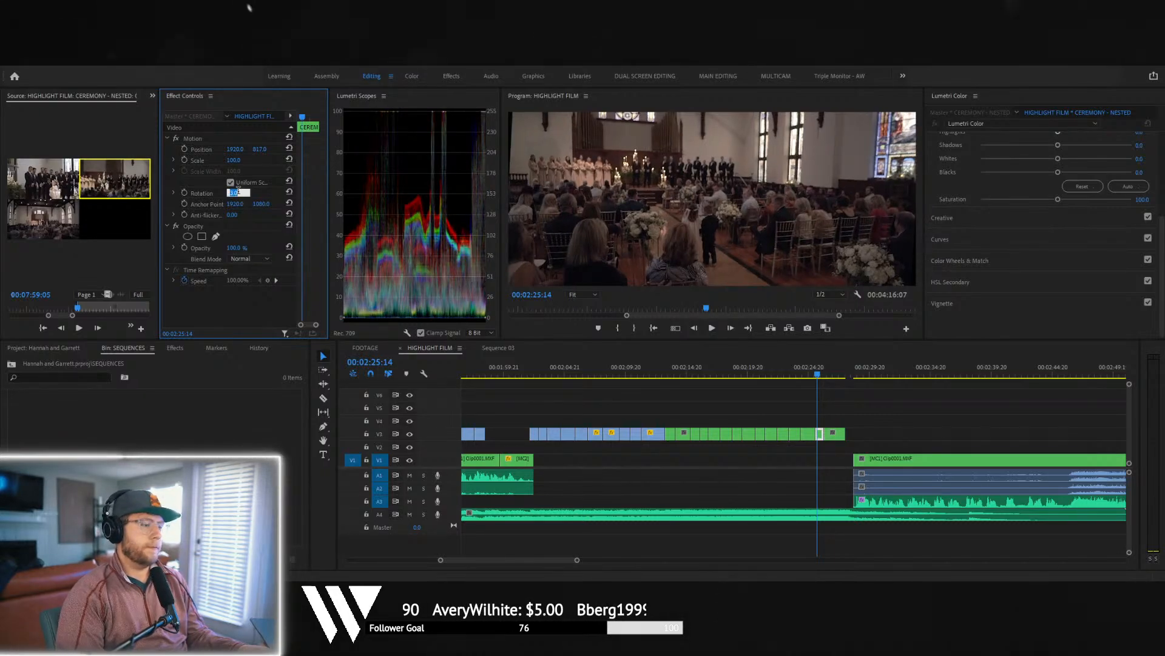
{"action": "type", "text": "2"}
{"action": "key", "text": "Return"}
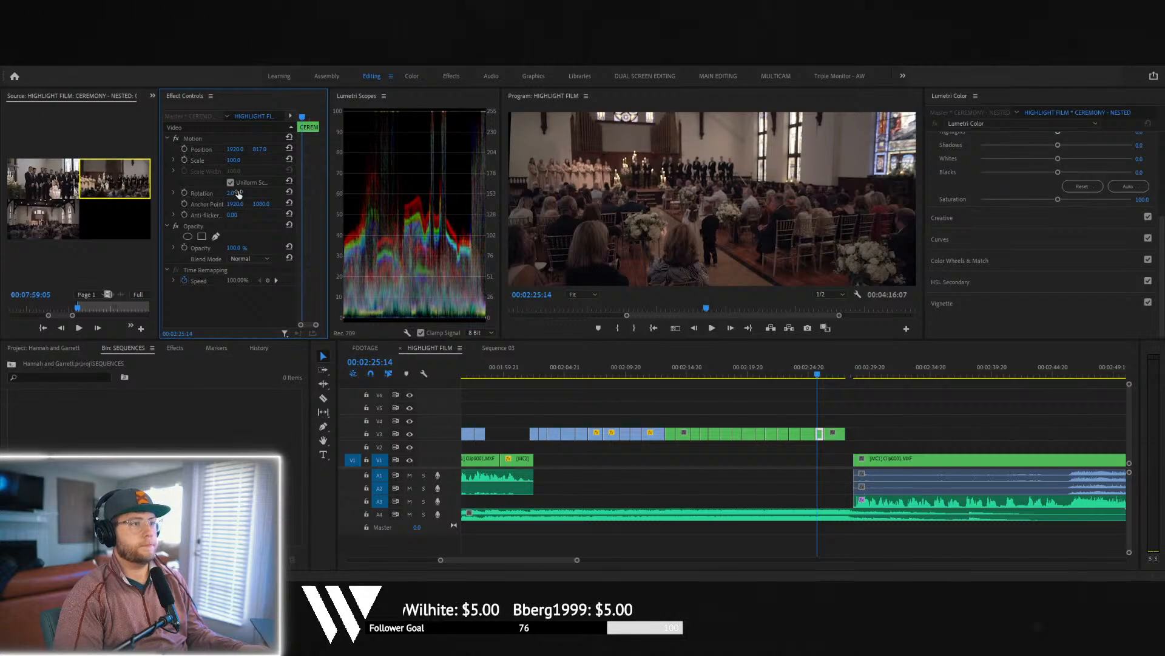
- Compare the wide church clip with its rotation reset, restore the rotation, and set its scale to 104
{"action": "left_click", "coordinate": [289, 193]}
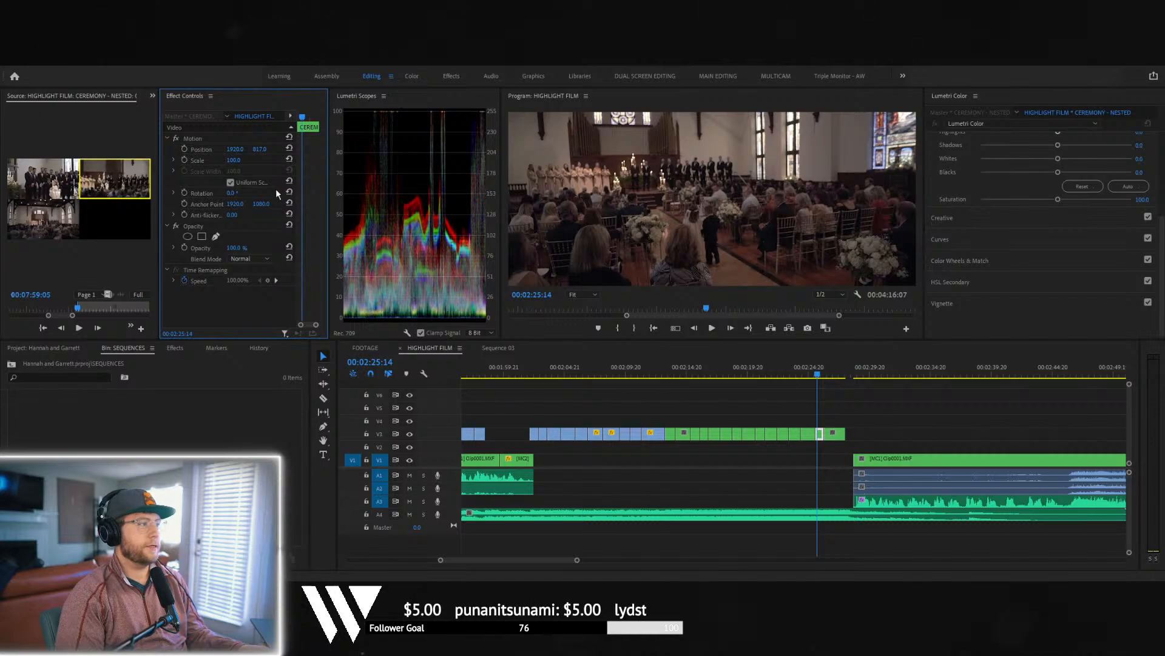
{"action": "key", "text": "ctrl+z"}
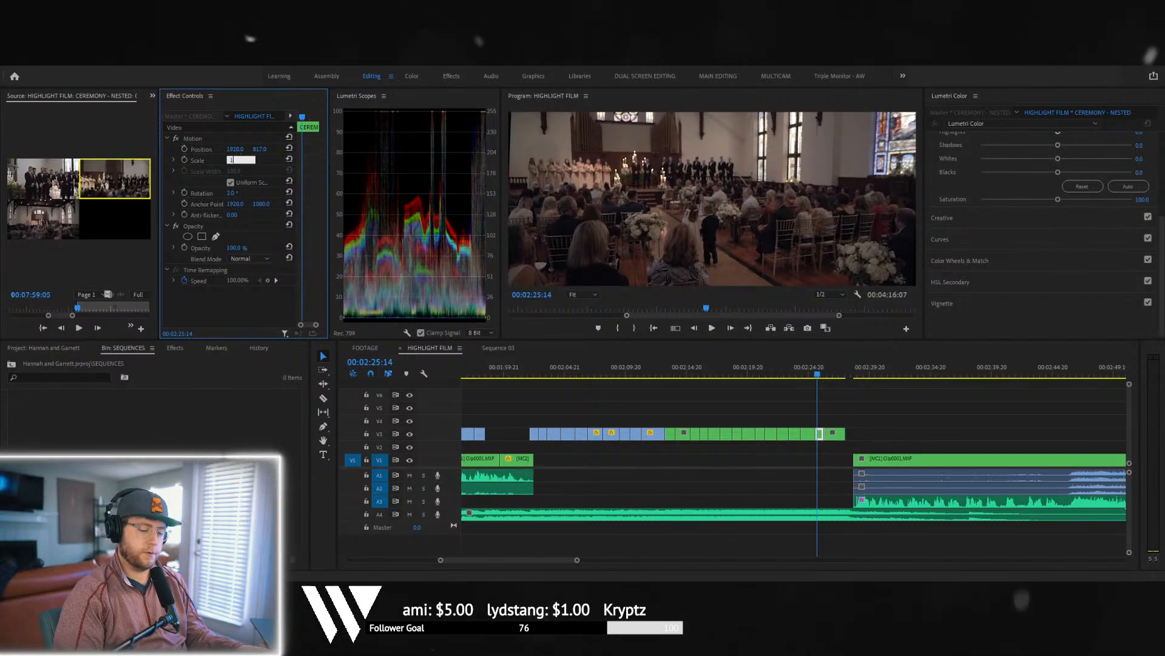
{"action": "type", "text": "047"}
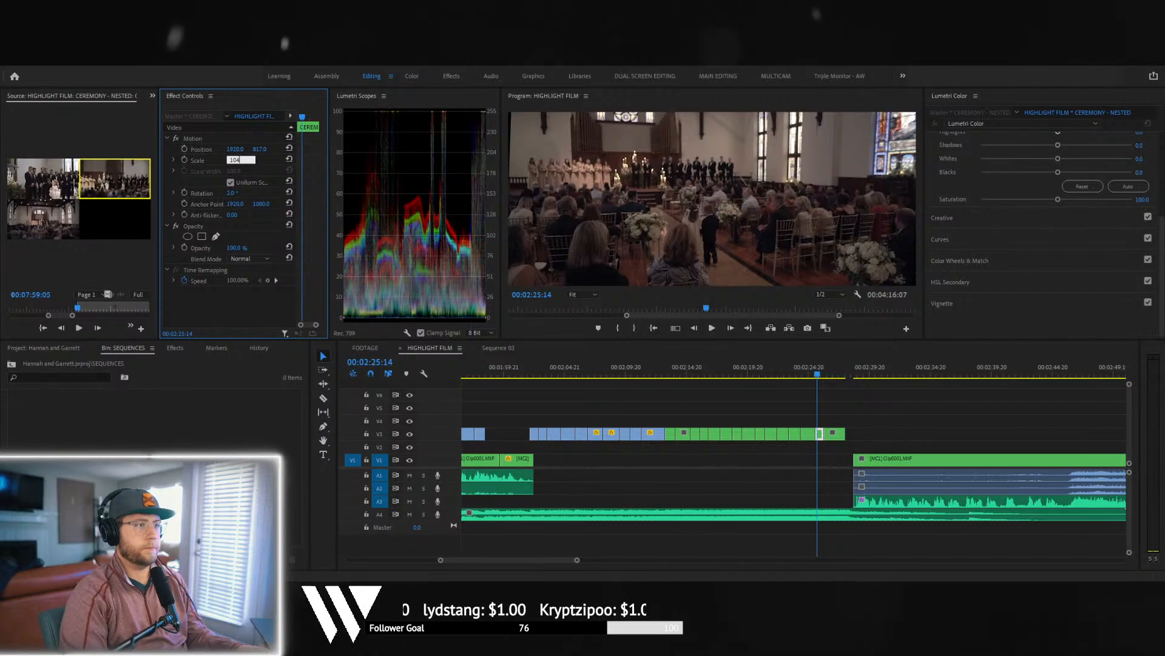
{"action": "key", "text": "Return"}
{"action": "key", "text": "space"}
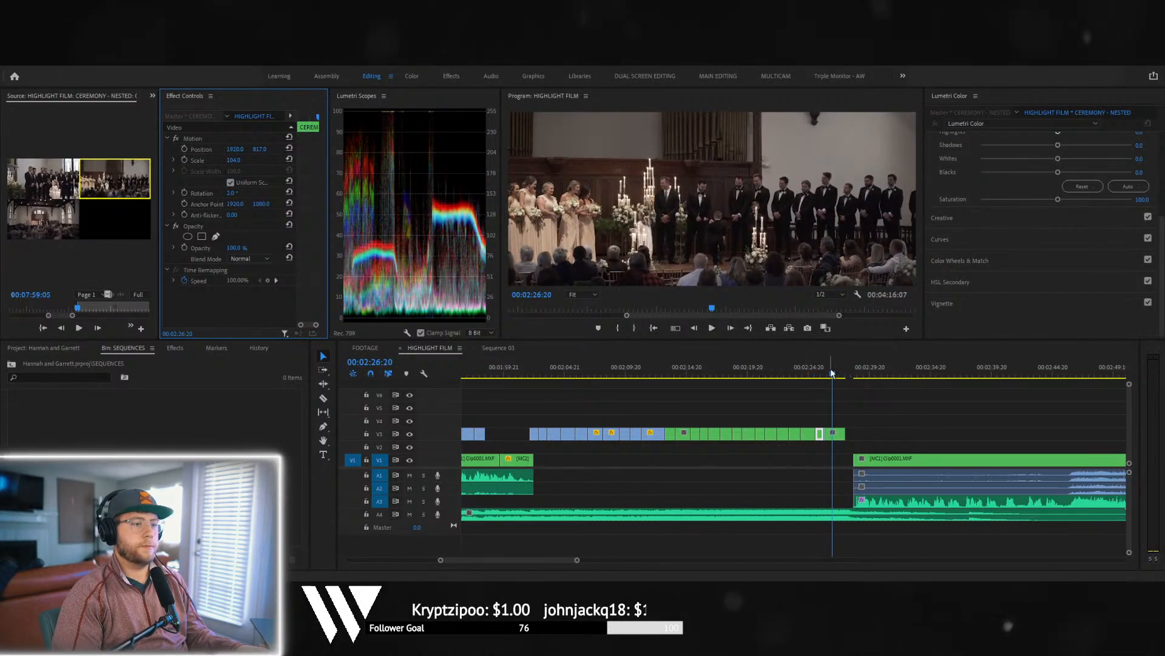
- Set the vertical position of the last V3 clip to 731 and play through into the main ceremony
{"action": "left_click", "coordinate": [825, 373]}
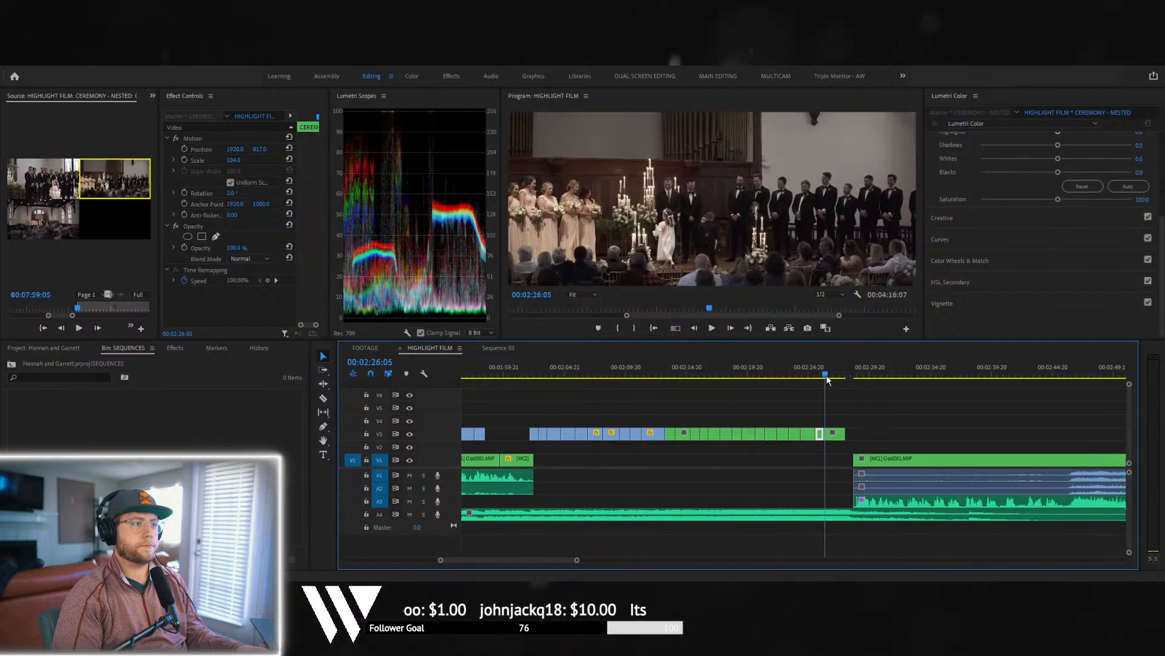
{"action": "left_click_drag", "start_coordinate": [827, 379], "coordinate": [831, 380]}
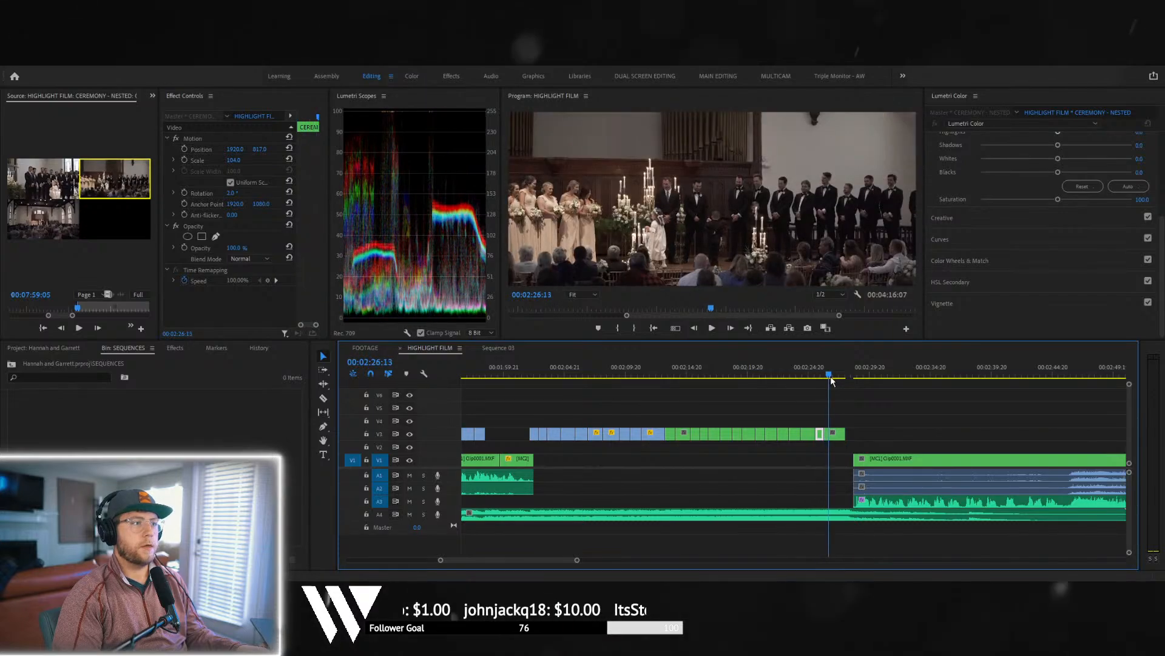
{"action": "left_click", "coordinate": [840, 434]}
{"action": "left_click_drag", "start_coordinate": [263, 154], "coordinate": [209, 154]}
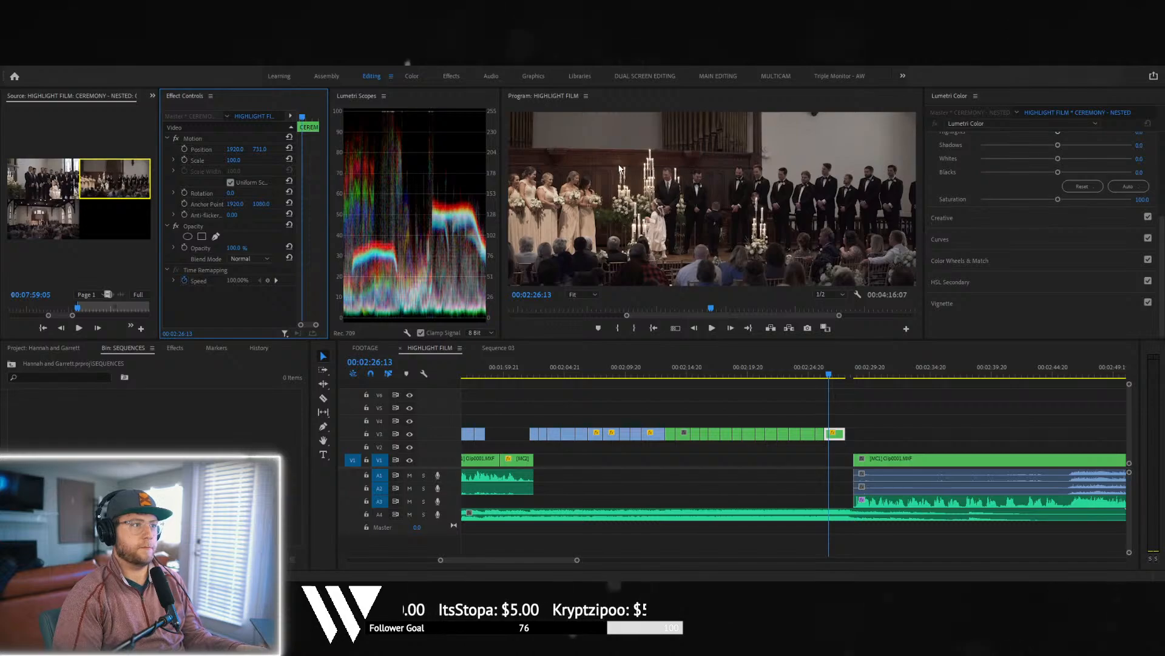
{"action": "key", "text": "space"}
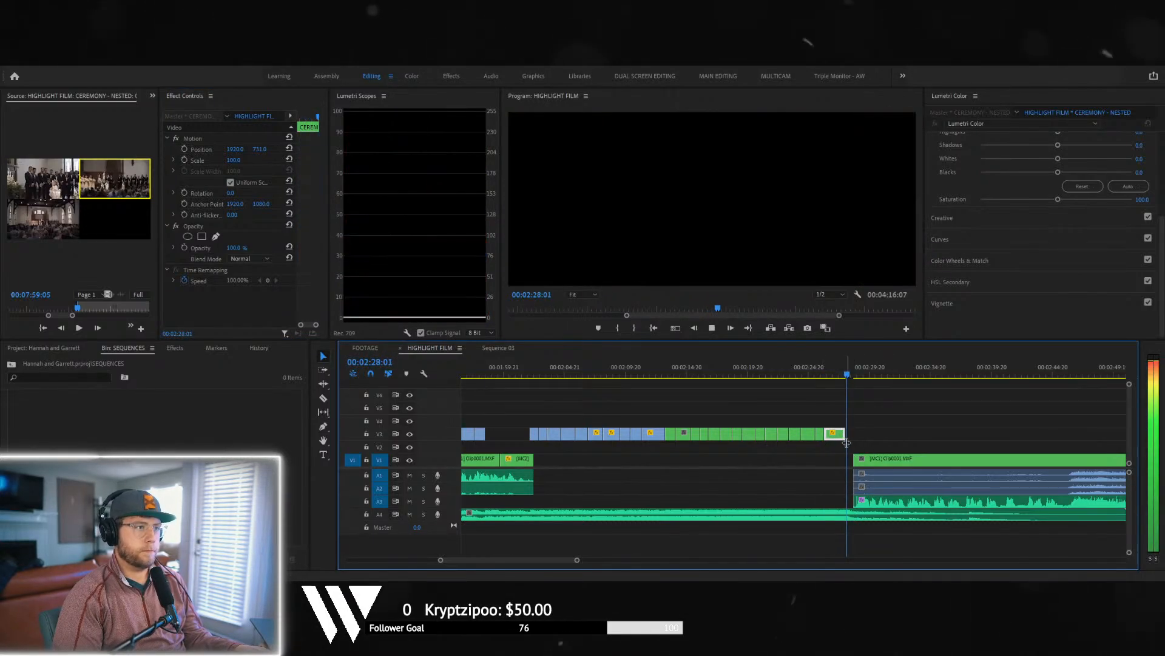
{"action": "key", "text": "space"}
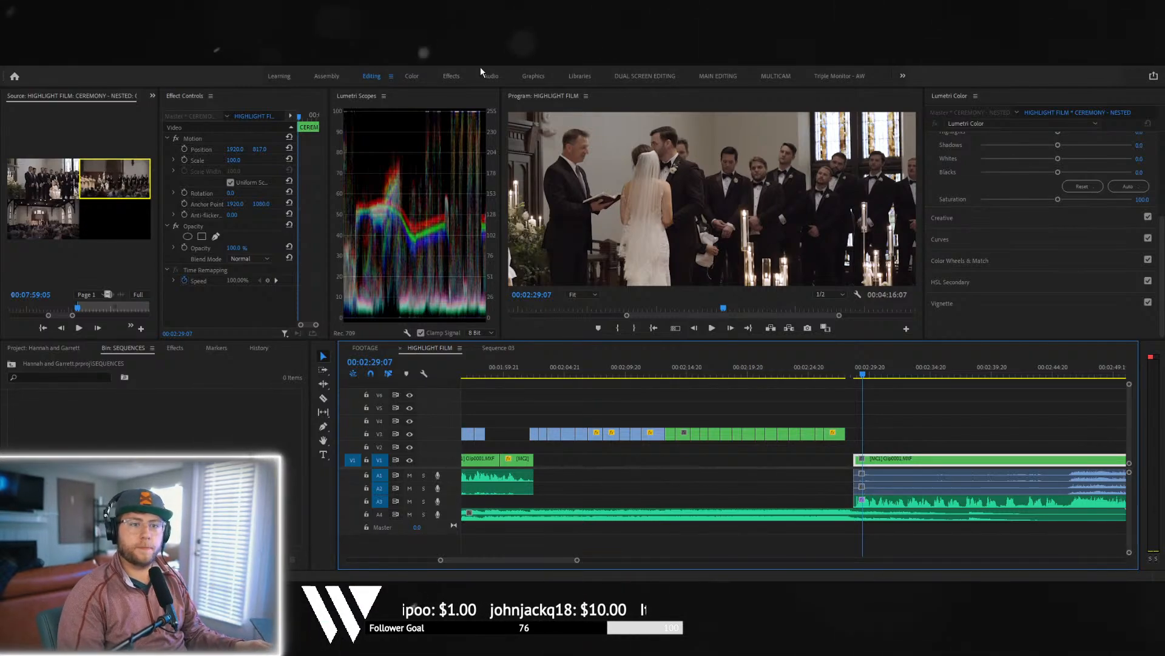
- Review the V3 cuts from the outdoor group shot at 00:02:09:05 through the last wide ceremony clip
{"action": "left_click", "coordinate": [840, 376]}
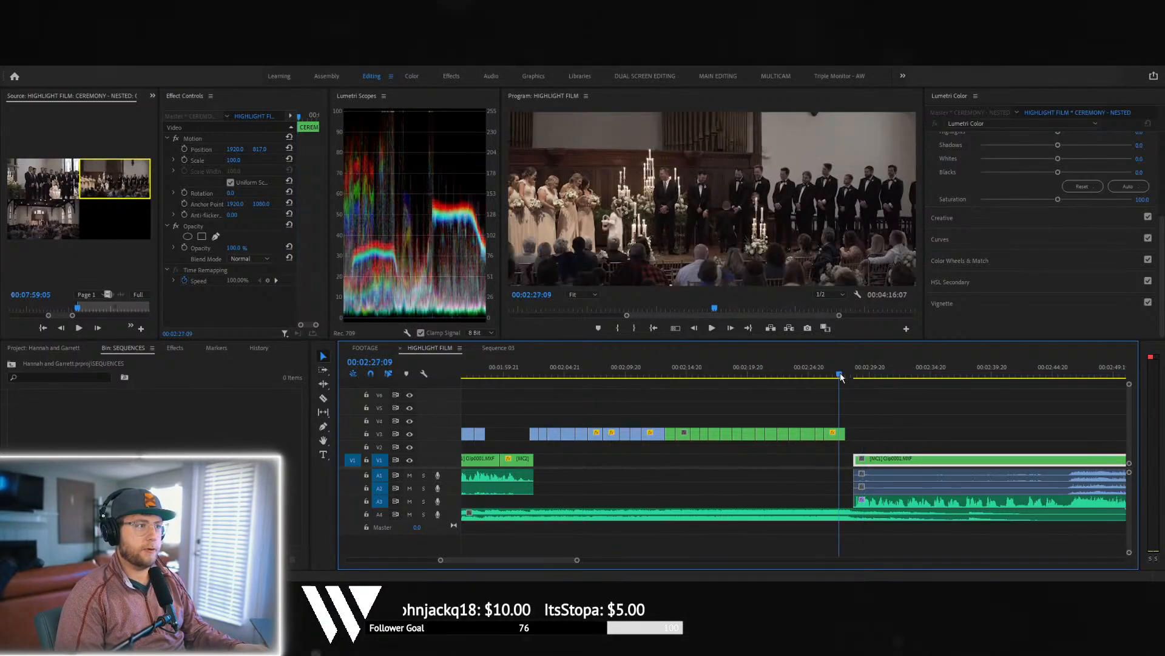
{"action": "left_click", "coordinate": [835, 435]}
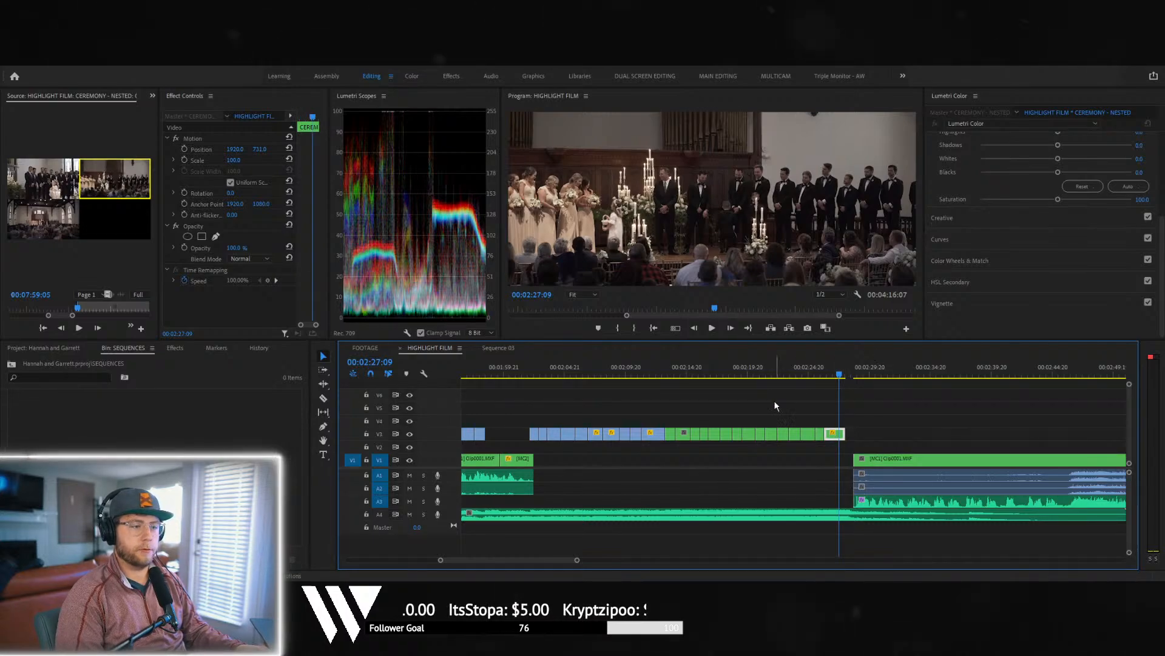
{"action": "mouse_move", "coordinate": [577, 561]}
{"action": "left_mouse_down"}
{"action": "mouse_move", "coordinate": [613, 560]}
{"action": "mouse_move", "coordinate": [592, 560]}
{"action": "left_mouse_up"}
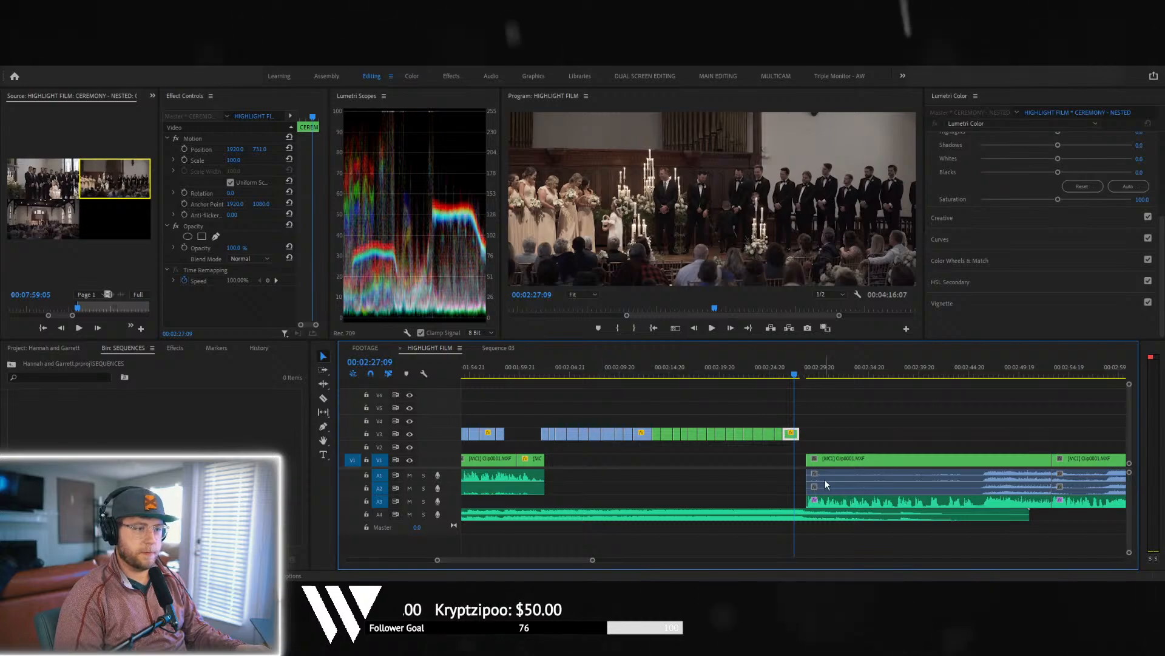
{"action": "left_click", "coordinate": [796, 374]}
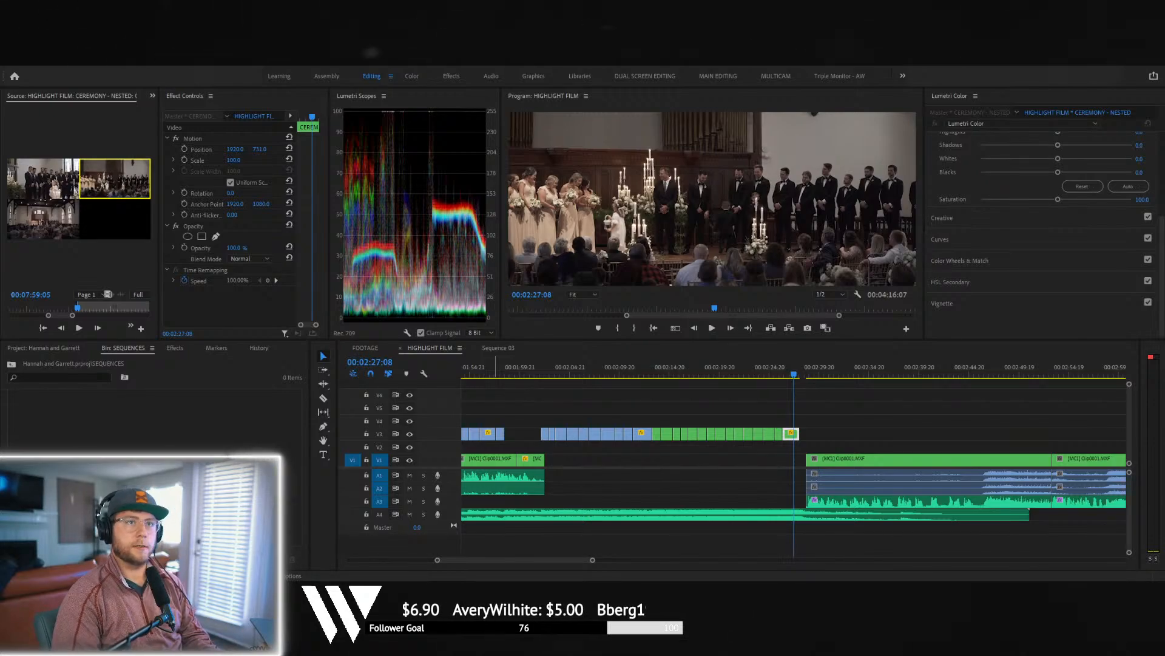
{"action": "left_click", "coordinate": [616, 358]}
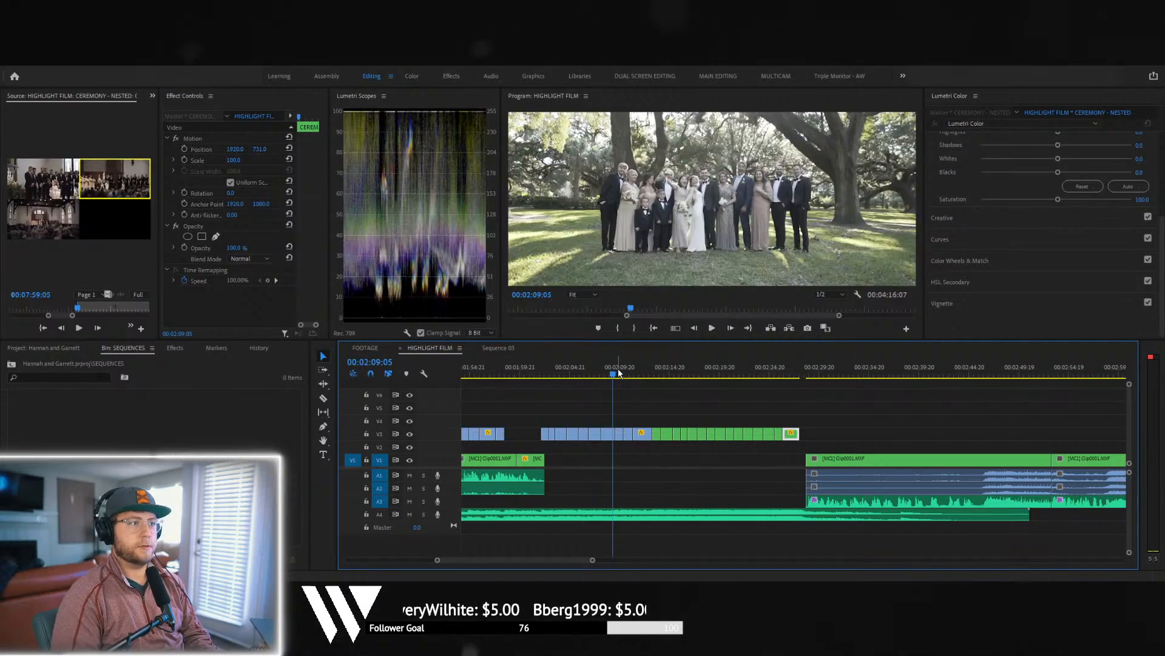
{"action": "left_click_drag", "start_coordinate": [625, 372], "coordinate": [799, 369]}
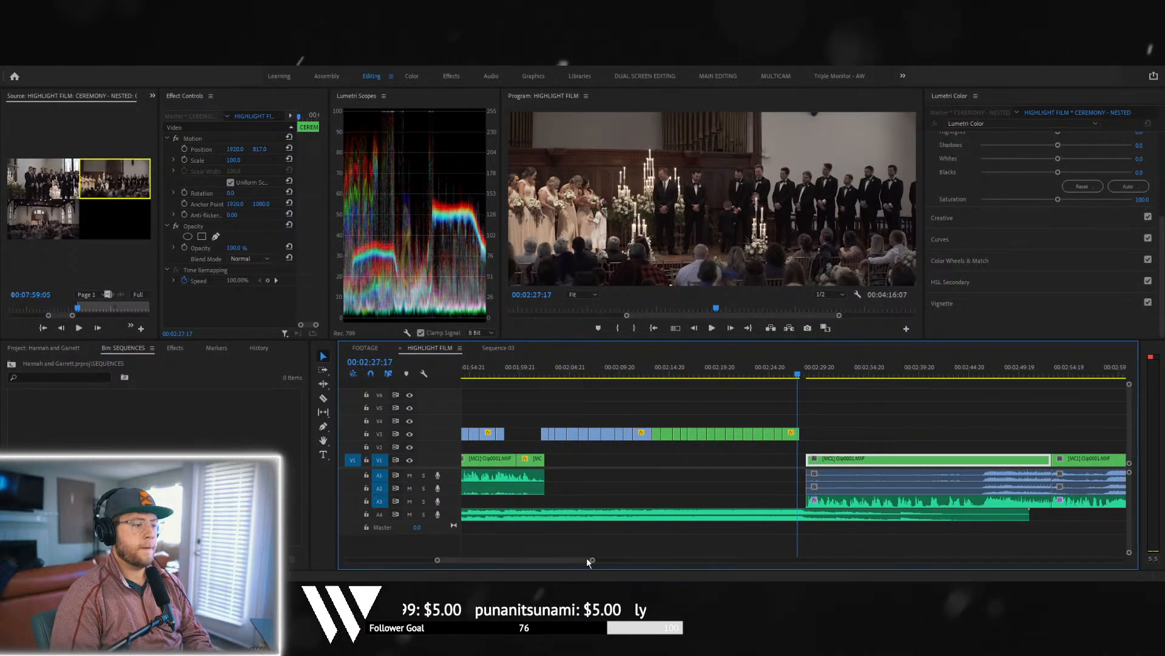
- Move the wide church clip at 00:03:36:23 from the top video track to the end of the V3 cuts, play it and shorten it
{"action": "left_click_drag", "start_coordinate": [592, 560], "coordinate": [653, 531]}
{"action": "scroll", "coordinate": [728, 516], "scroll_direction": "down", "scroll_amount": 3}
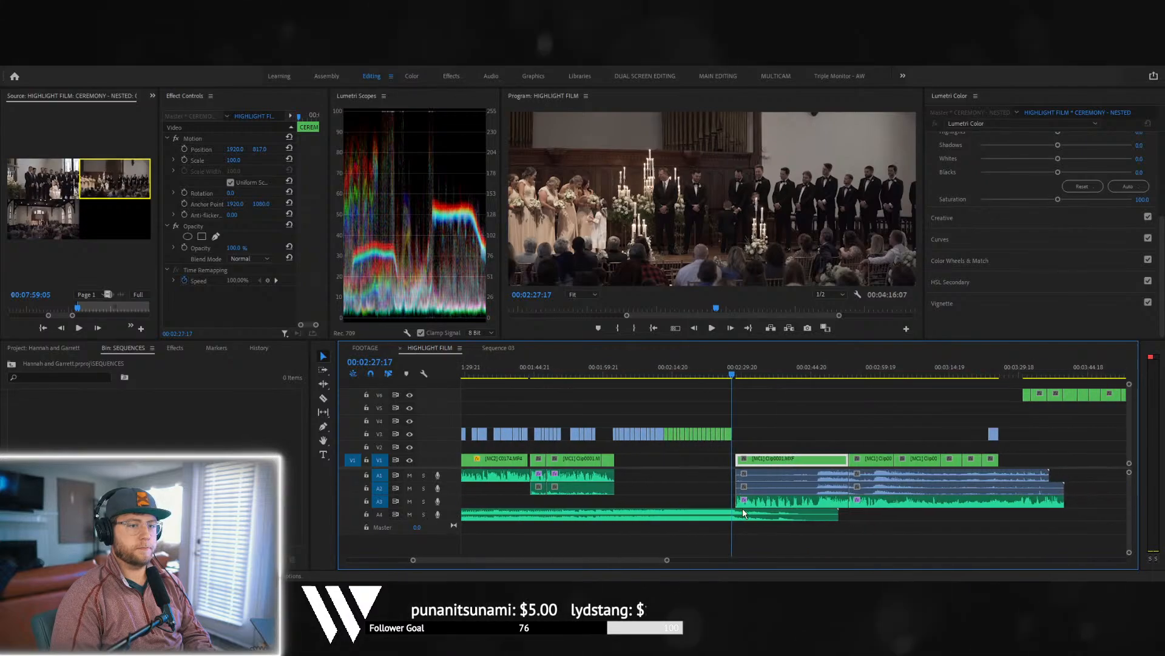
{"action": "left_click", "coordinate": [996, 373]}
{"action": "left_click_drag", "start_coordinate": [997, 374], "coordinate": [712, 434]}
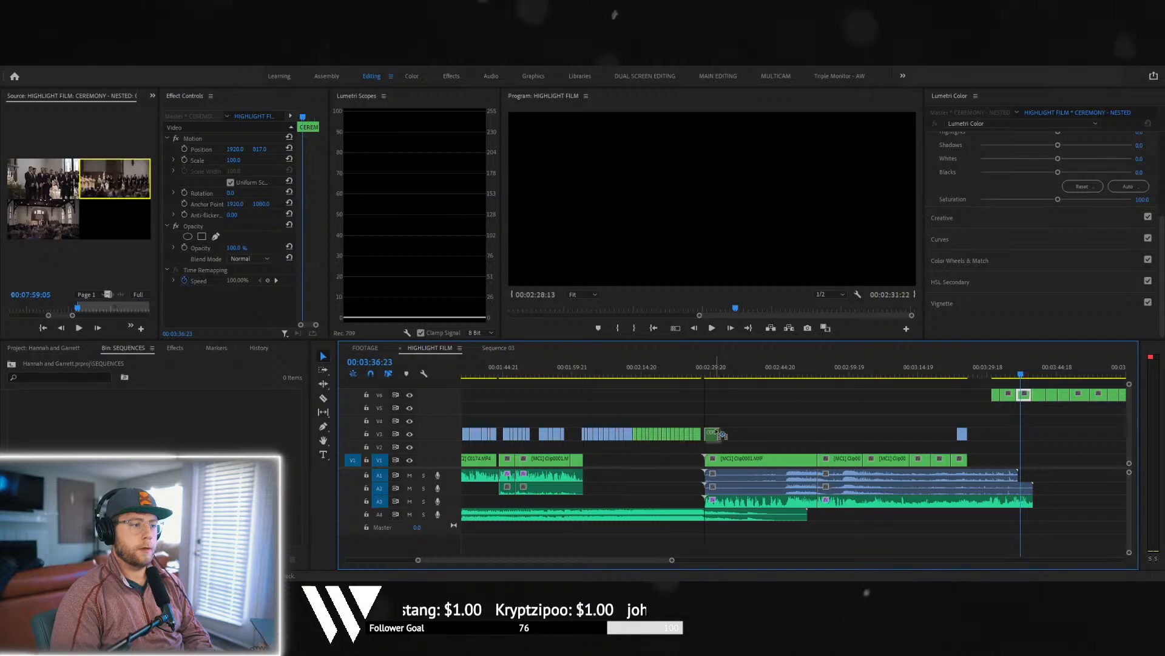
{"action": "left_click", "coordinate": [700, 374]}
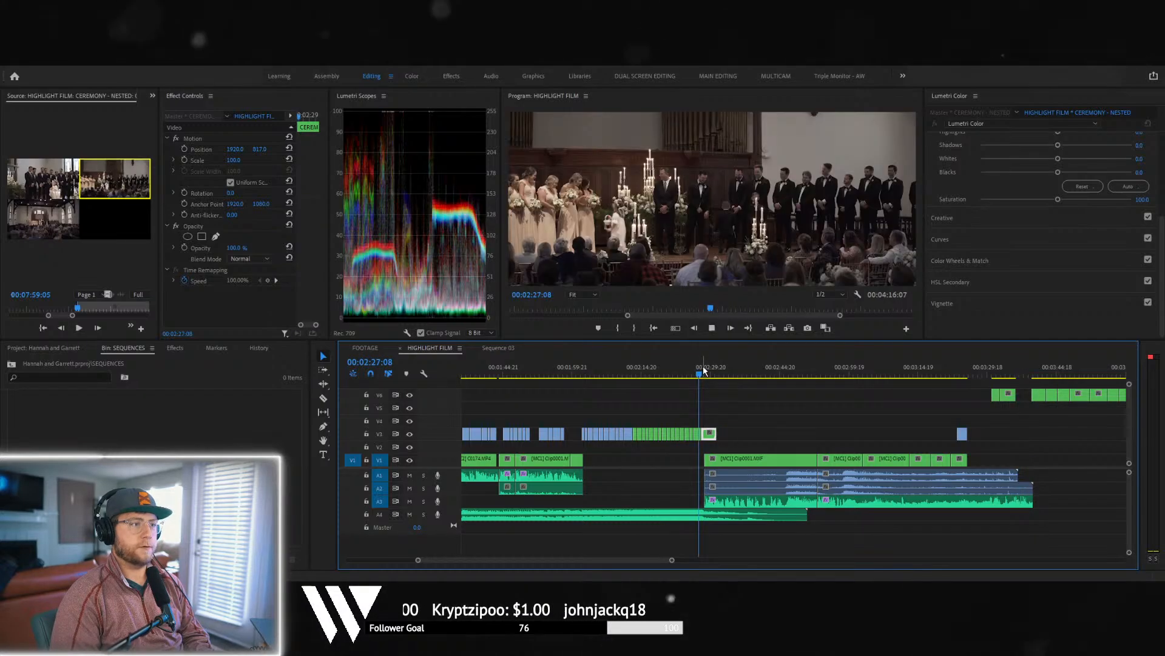
{"action": "key", "text": "space"}
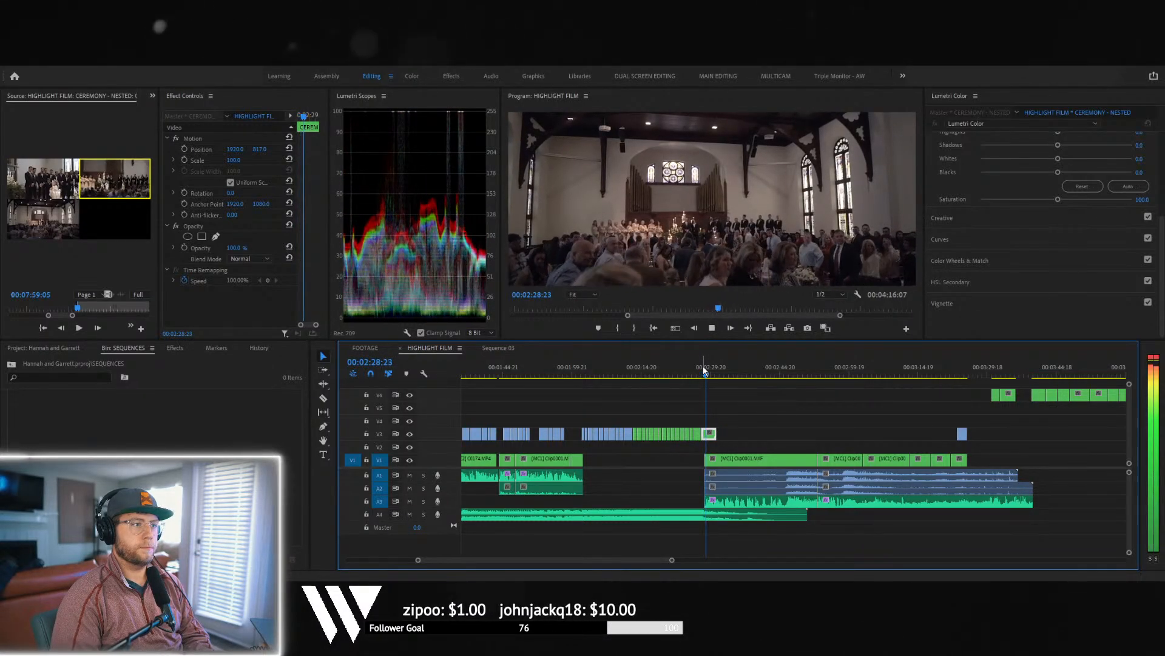
{"action": "key", "text": "space"}
{"action": "left_click_drag", "start_coordinate": [705, 435], "coordinate": [706, 434]}
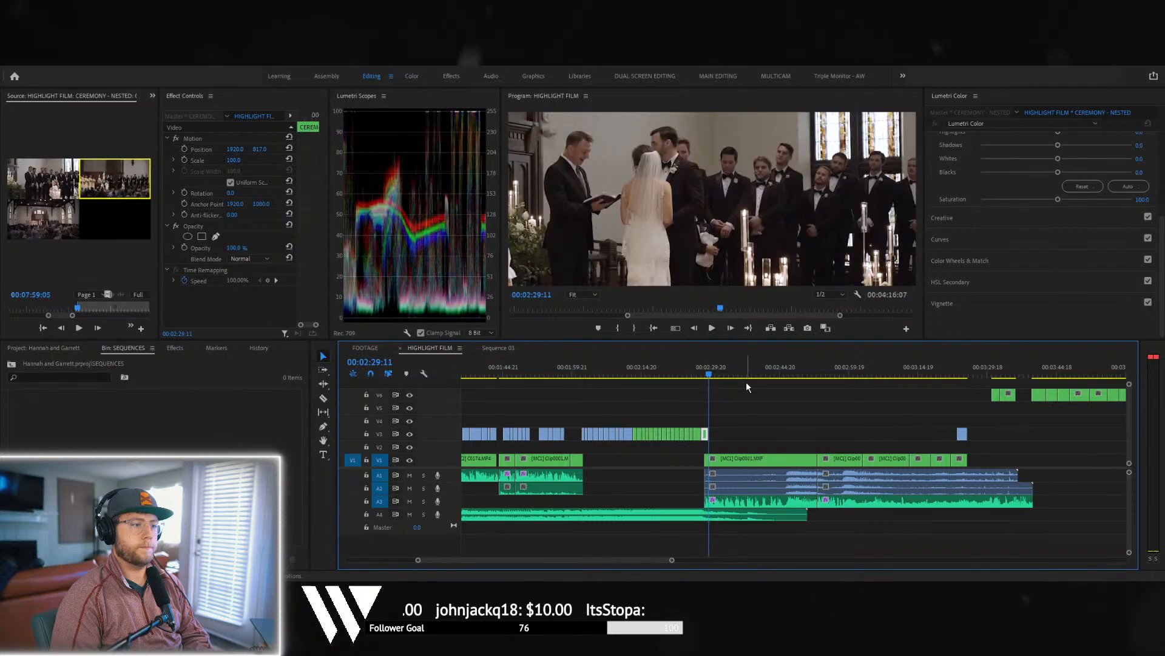
- Extend the spare top-track ceremony clip earlier, then move the wide guests shot at 00:03:44:04 to the end of the V3 cuts
{"action": "left_click_drag", "start_coordinate": [1038, 372], "coordinate": [1018, 393]}
{"action": "left_click_drag", "start_coordinate": [1018, 369], "coordinate": [1056, 396]}
{"action": "left_click", "coordinate": [1055, 396]}
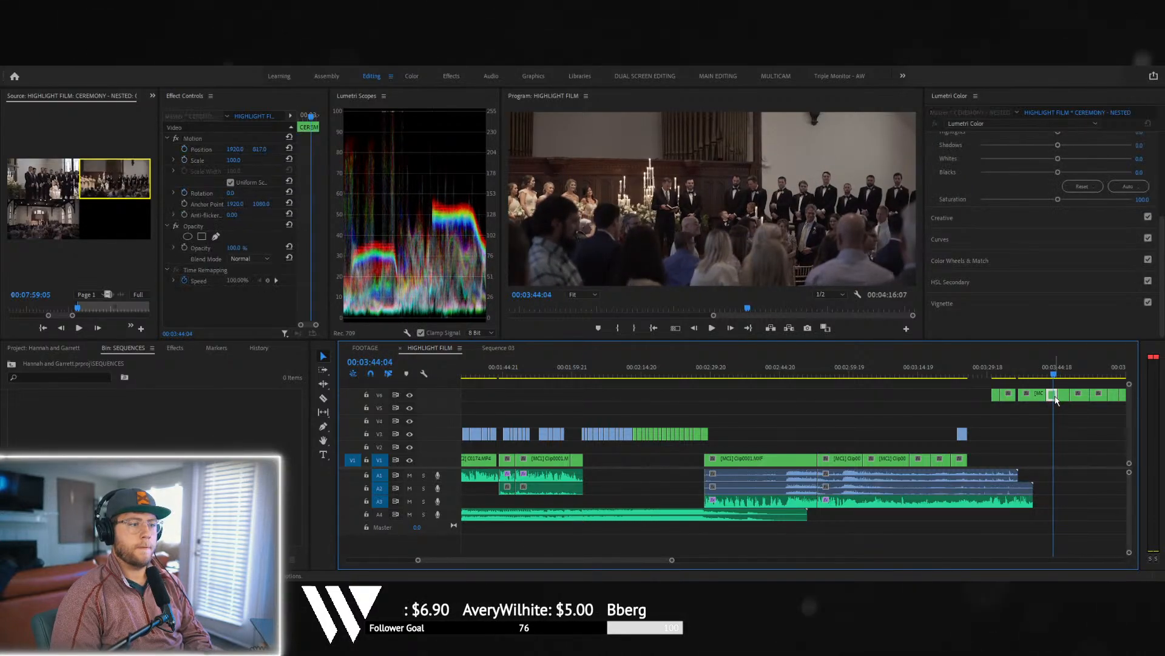
{"action": "left_click_drag", "start_coordinate": [1051, 398], "coordinate": [717, 434]}
{"action": "left_click_drag", "start_coordinate": [715, 381], "coordinate": [715, 394]}
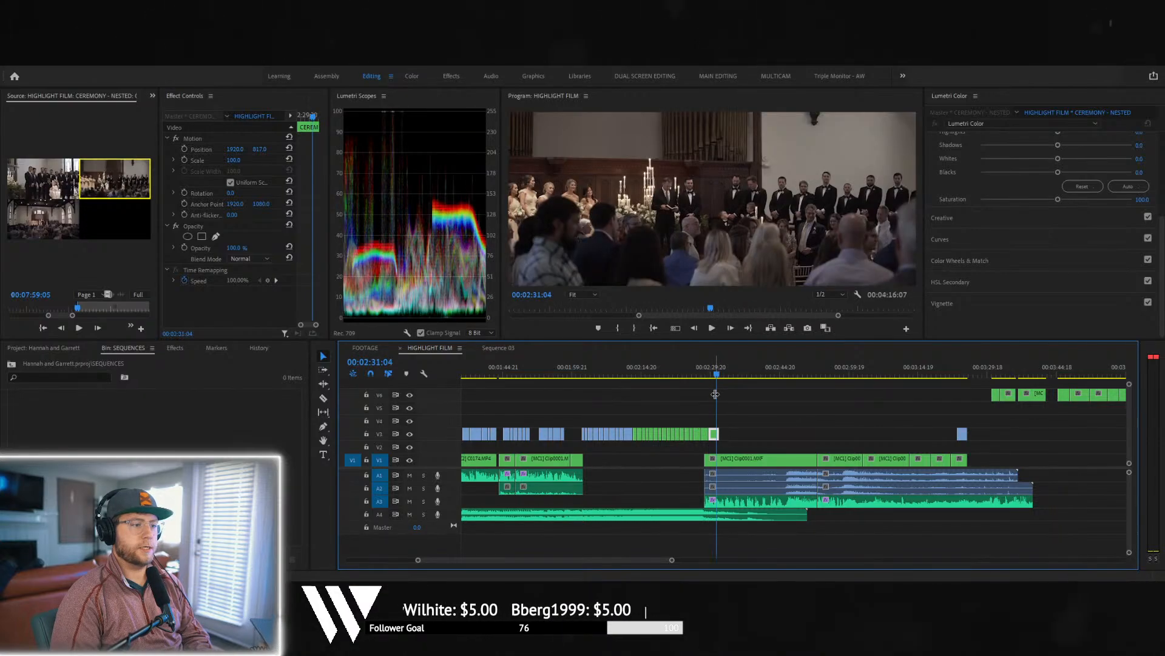
- Reframe the guests shot on V3 with scale 150, vertical position 740 and rotation 1°, and play it
{"action": "left_click", "coordinate": [235, 159]}
{"action": "type", "text": "150"}
{"action": "key", "text": "Return"}
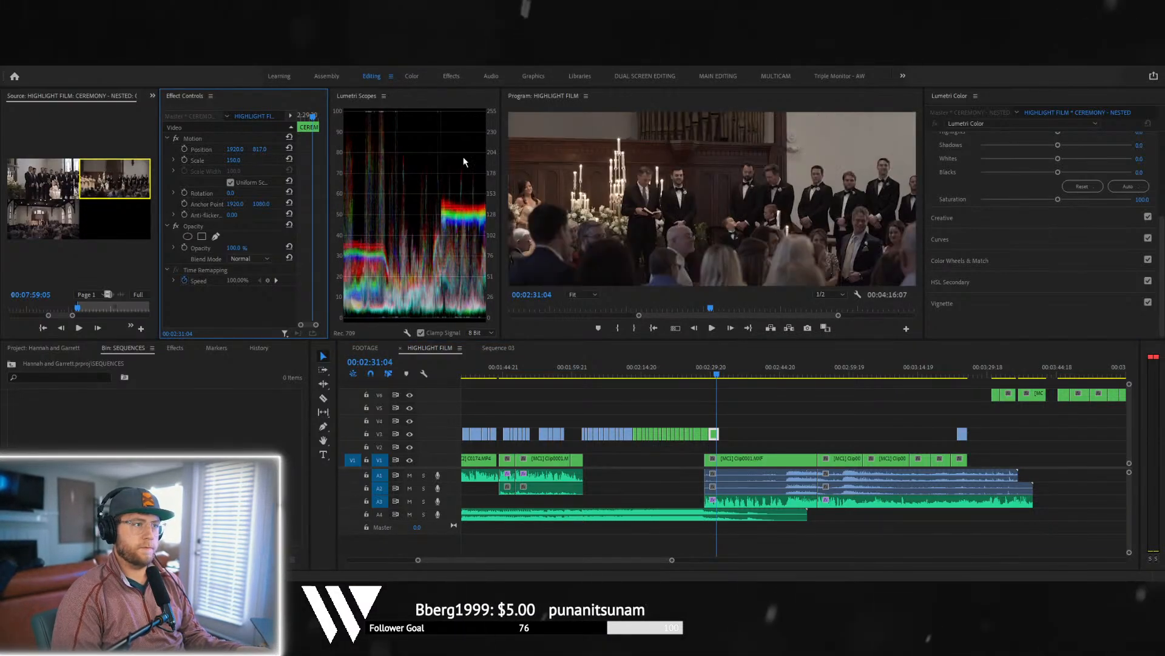
{"action": "left_click_drag", "start_coordinate": [262, 149], "coordinate": [254, 148]}
{"action": "left_click", "coordinate": [232, 193]}
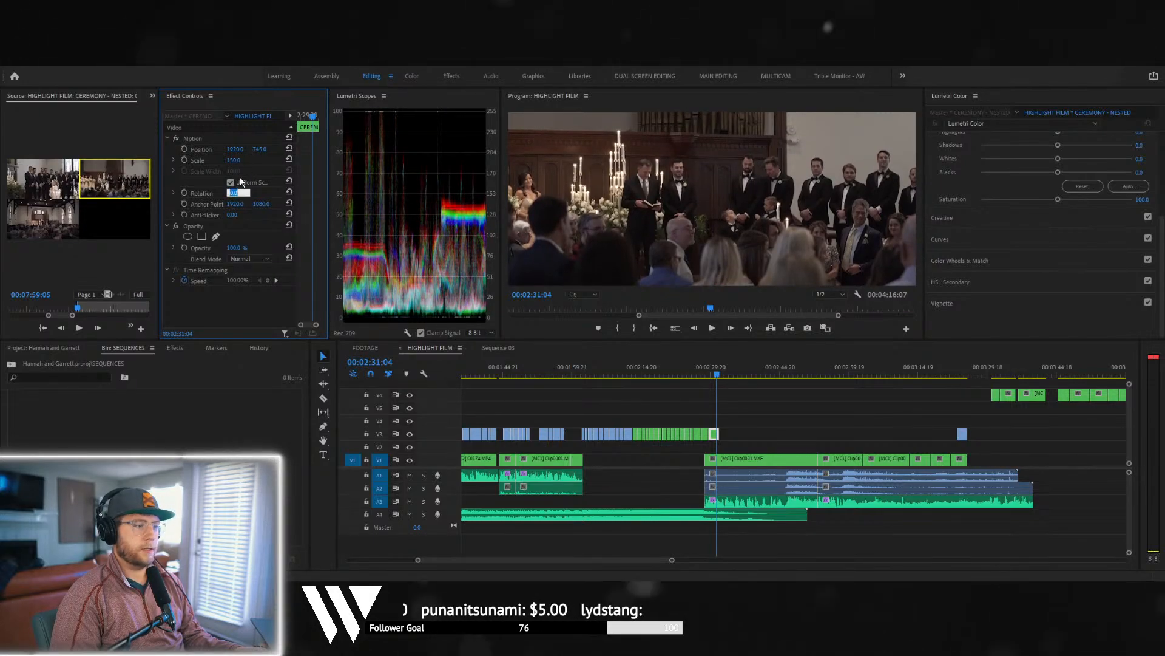
{"action": "type", "text": "1"}
{"action": "key", "text": "Return"}
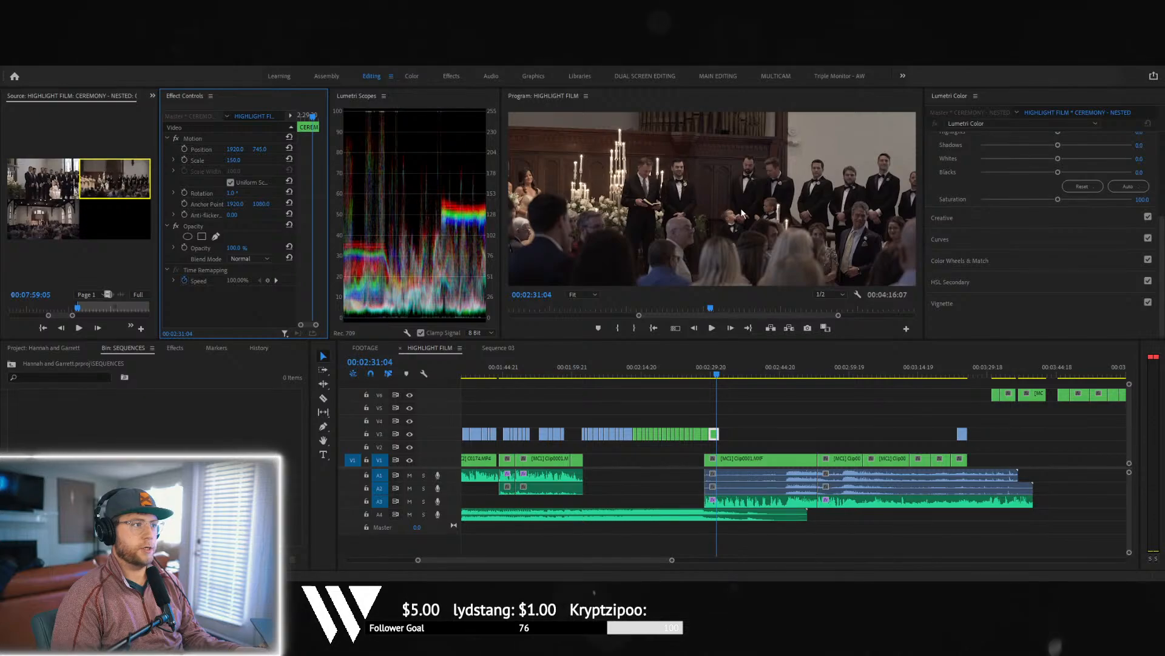
{"action": "key", "text": "space"}
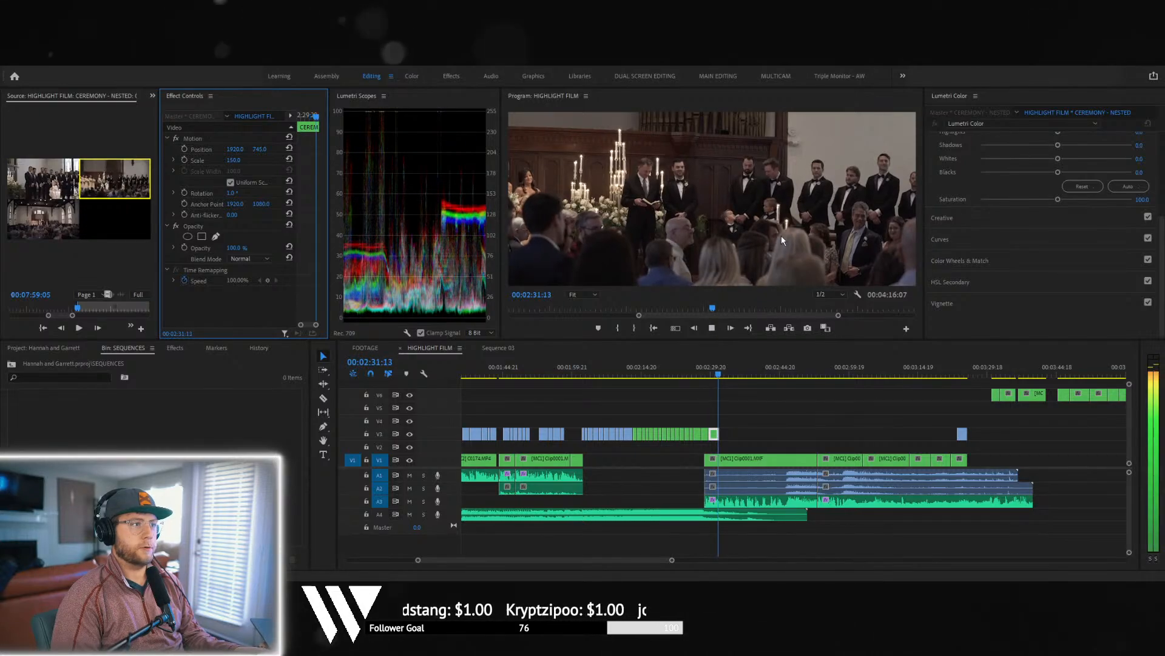
- Switch the top-track ceremony clip at 00:03:49:03 to camera 3 and delete the leftover clips before it
{"action": "left_click", "coordinate": [1069, 373]}
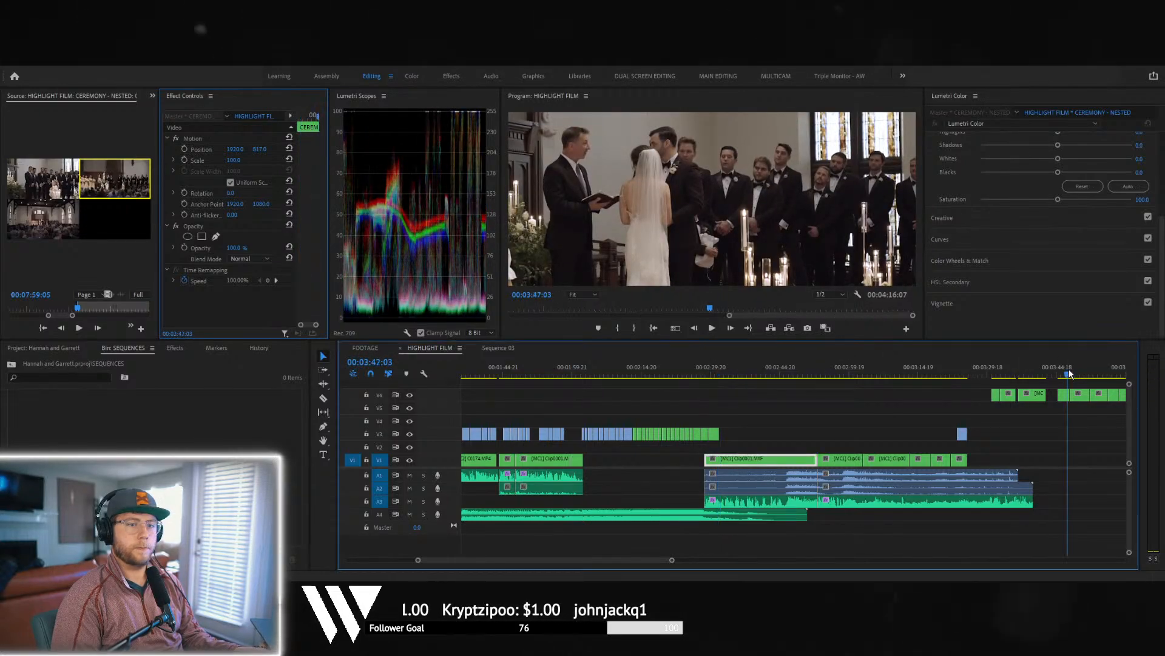
{"action": "mouse_move", "coordinate": [1082, 371]}
{"action": "left_mouse_down"}
{"action": "mouse_move", "coordinate": [1054, 375]}
{"action": "mouse_move", "coordinate": [1111, 374]}
{"action": "mouse_move", "coordinate": [1075, 371]}
{"action": "left_mouse_up"}
{"action": "left_click", "coordinate": [1081, 393]}
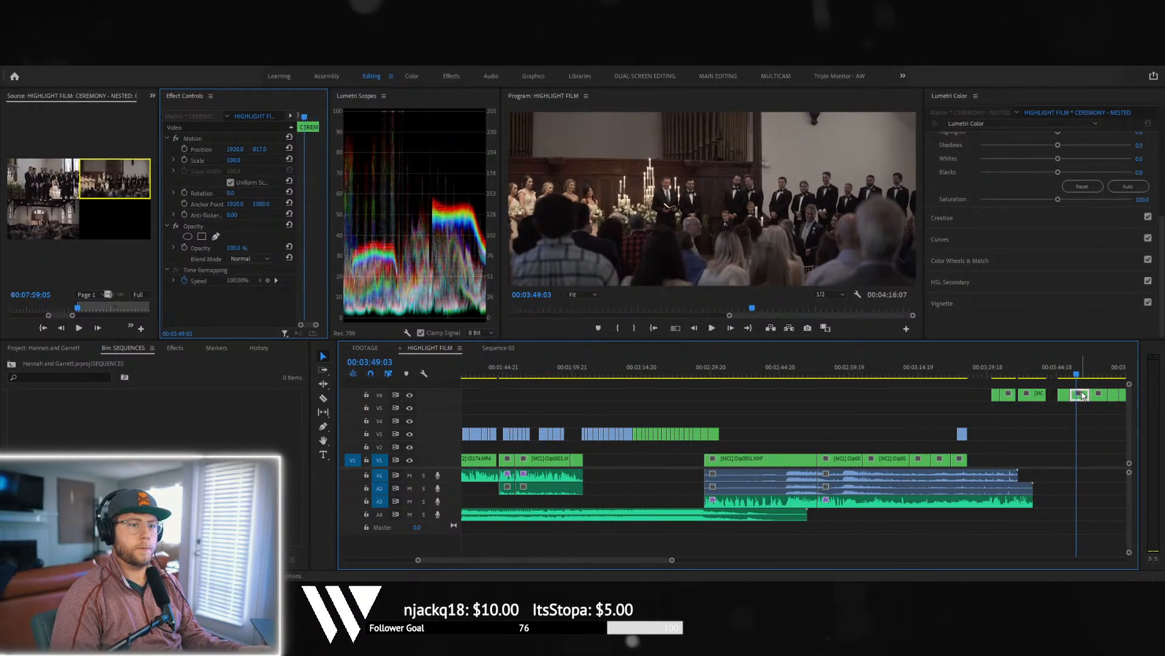
{"action": "key", "text": "3"}
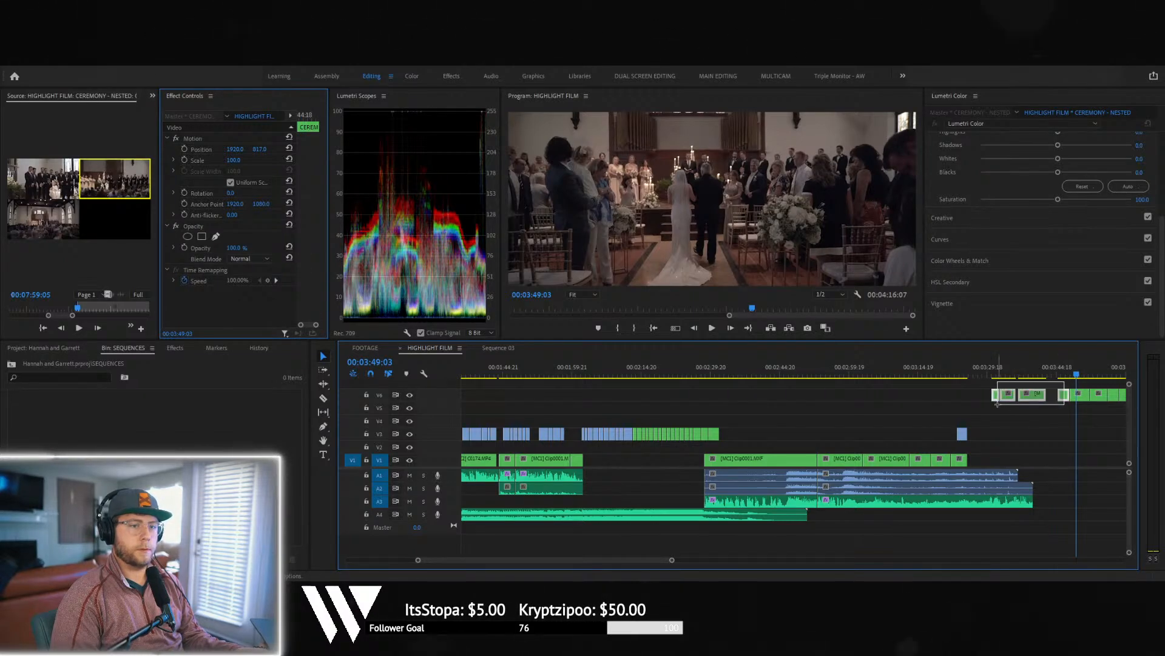
{"action": "key", "text": "Delete"}
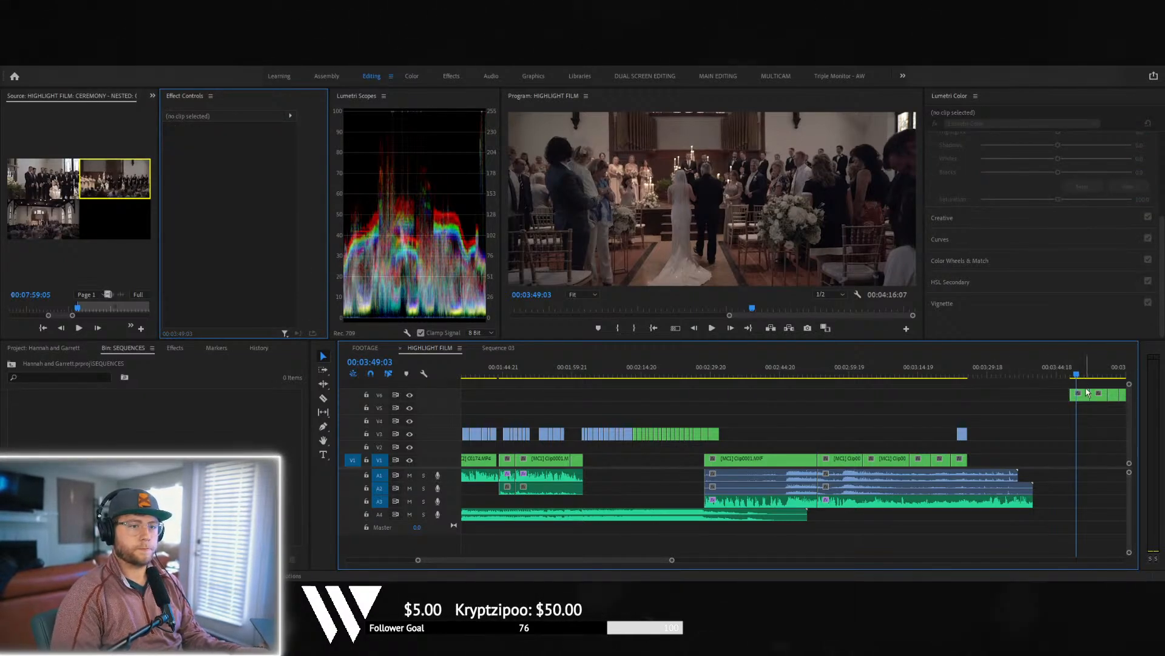
- Move the camera 3 aisle clip onto V3 beyond the existing cuts and extend it at both ends
{"action": "left_click_drag", "start_coordinate": [1076, 396], "coordinate": [738, 432]}
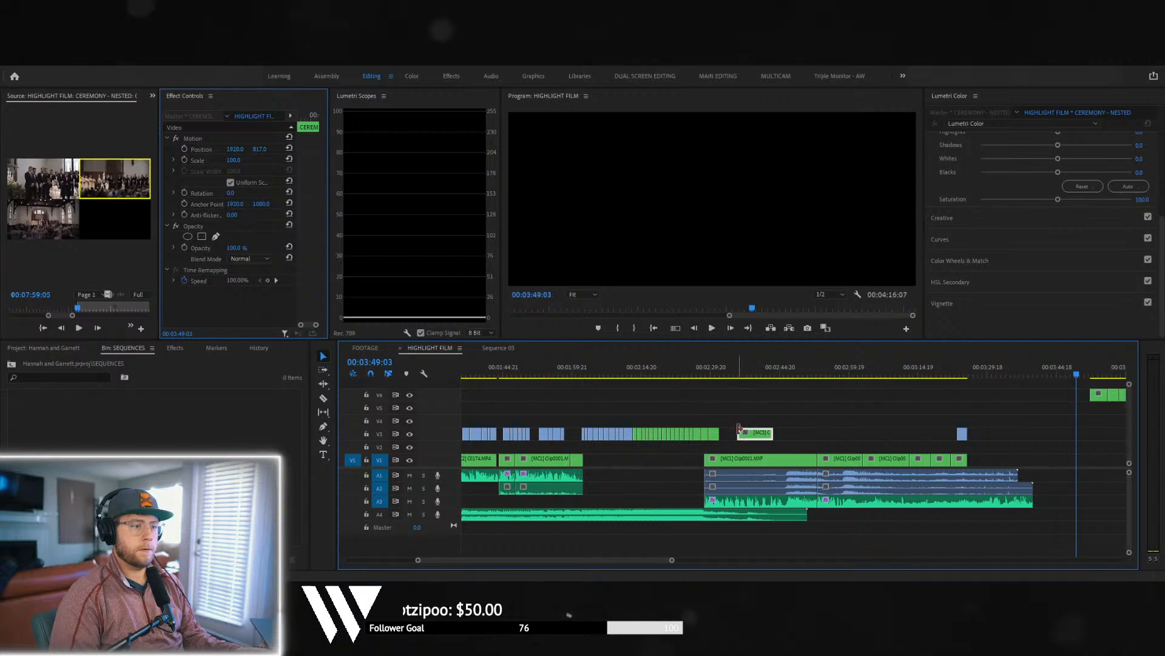
{"action": "left_click_drag", "start_coordinate": [753, 381], "coordinate": [740, 374]}
{"action": "left_click_drag", "start_coordinate": [753, 432], "coordinate": [787, 432]}
{"action": "left_click_drag", "start_coordinate": [772, 433], "coordinate": [741, 427]}
- Scrub the bride's aisle walk and trim the start of the aisle clip to 00:02:41:10
{"action": "left_click", "coordinate": [751, 372]}
{"action": "mouse_move", "coordinate": [753, 375]}
{"action": "left_mouse_down"}
{"action": "mouse_move", "coordinate": [787, 374]}
{"action": "mouse_move", "coordinate": [757, 373]}
{"action": "left_mouse_up"}
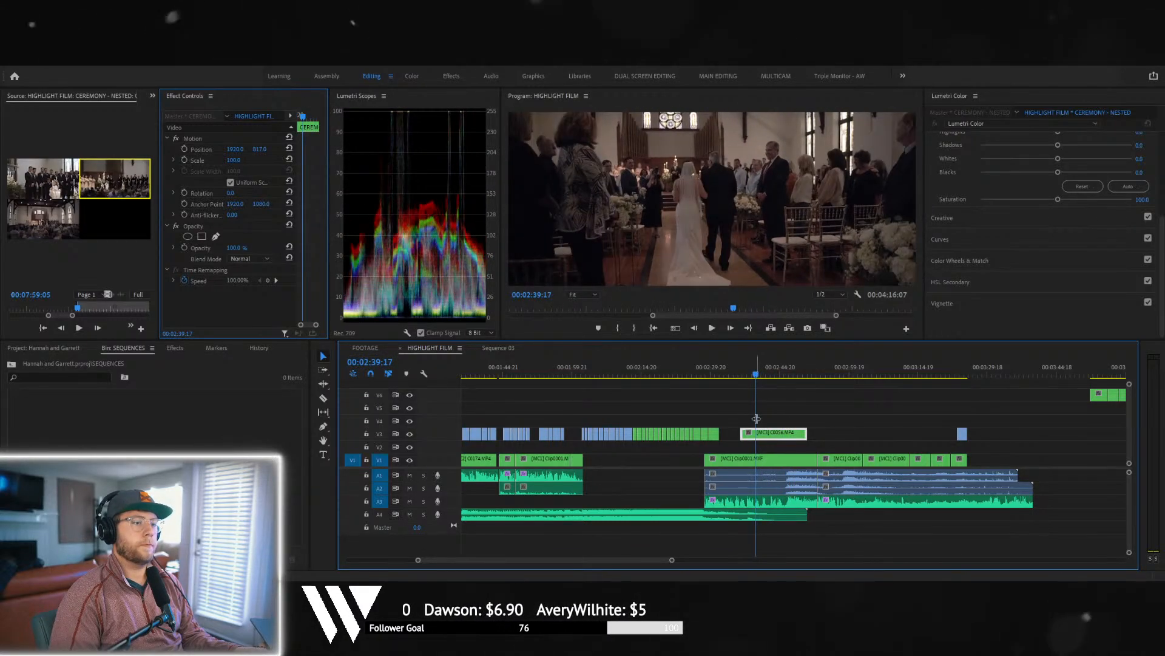
{"action": "left_click_drag", "start_coordinate": [742, 434], "coordinate": [756, 434]}
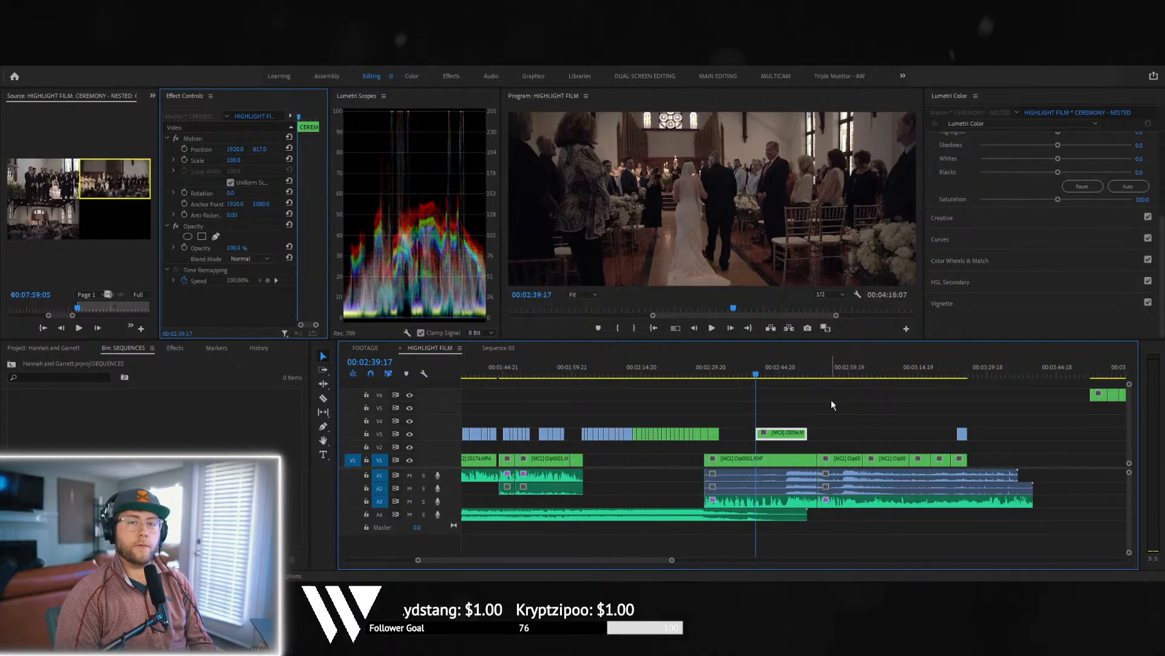
{"action": "left_click_drag", "start_coordinate": [756, 371], "coordinate": [764, 377]}
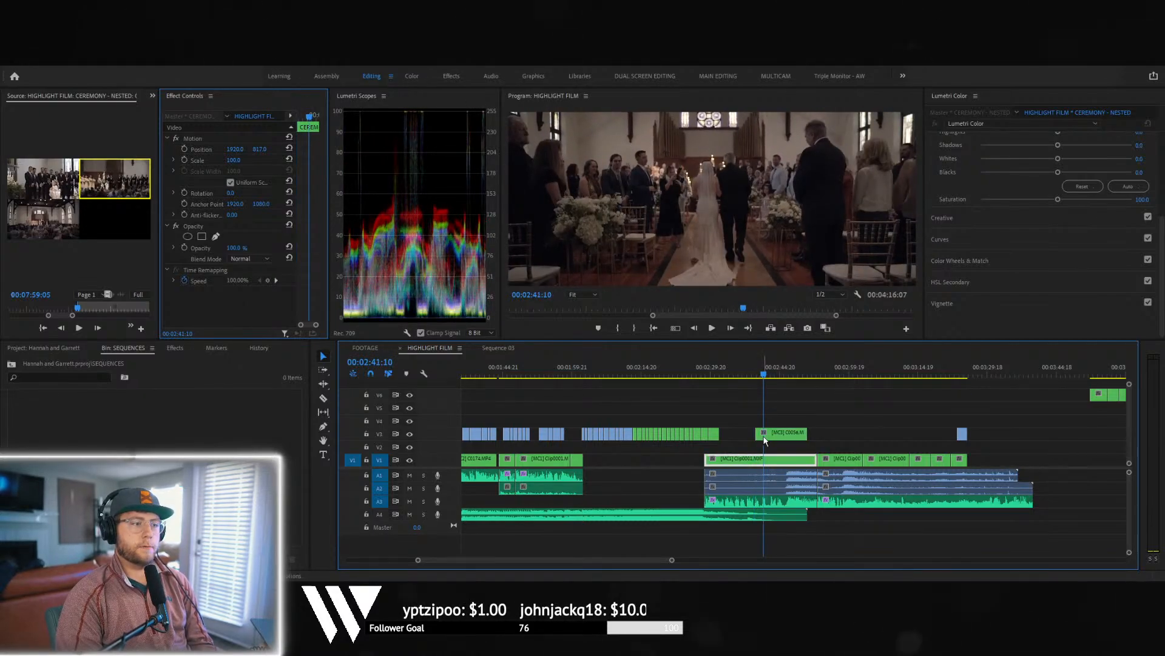
{"action": "left_click_drag", "start_coordinate": [758, 432], "coordinate": [764, 433]}
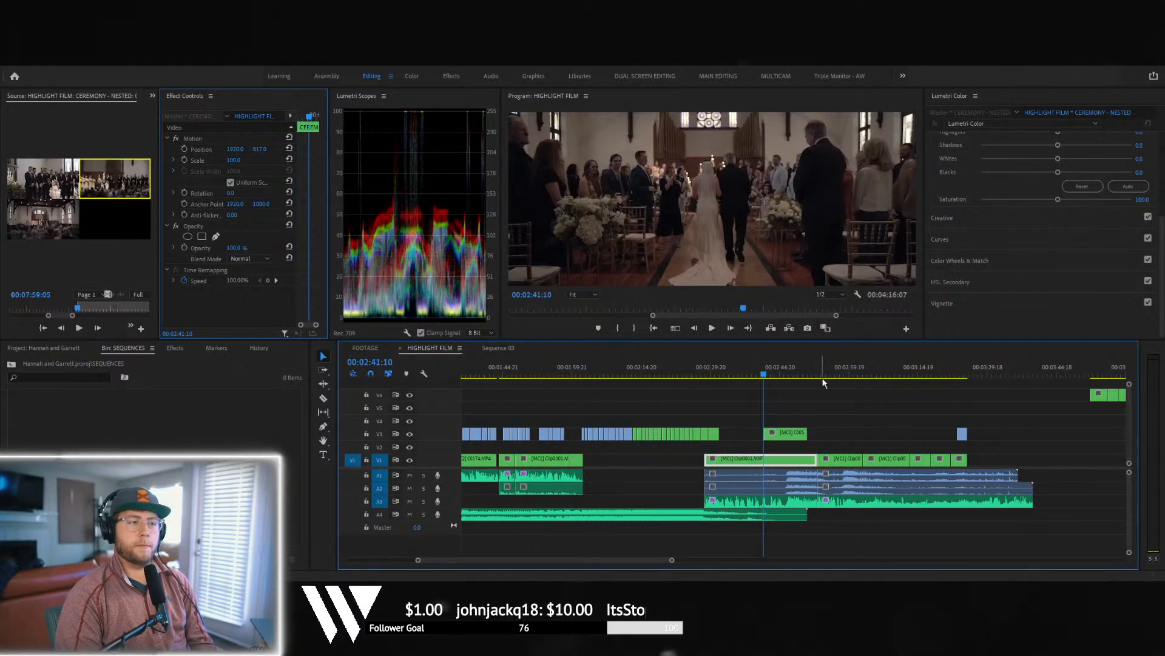
- Set the aisle clip's vertical position to 867 and split the clip at 00:02:45:01
{"action": "left_click", "coordinate": [796, 435]}
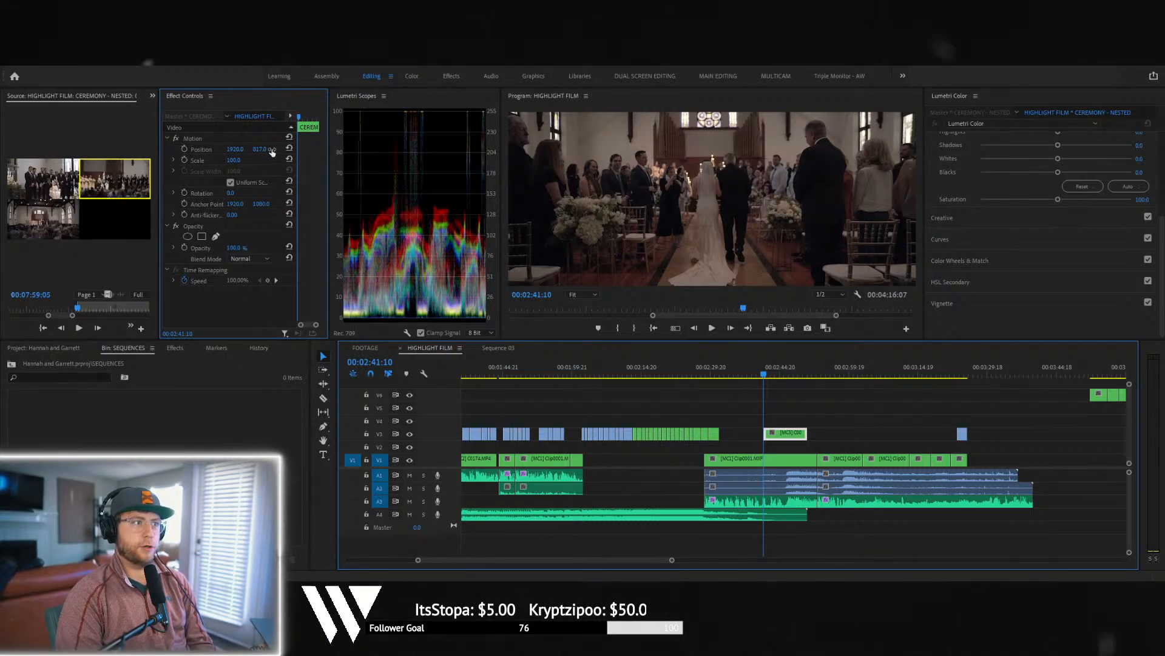
{"action": "left_click_drag", "start_coordinate": [271, 151], "coordinate": [302, 150]}
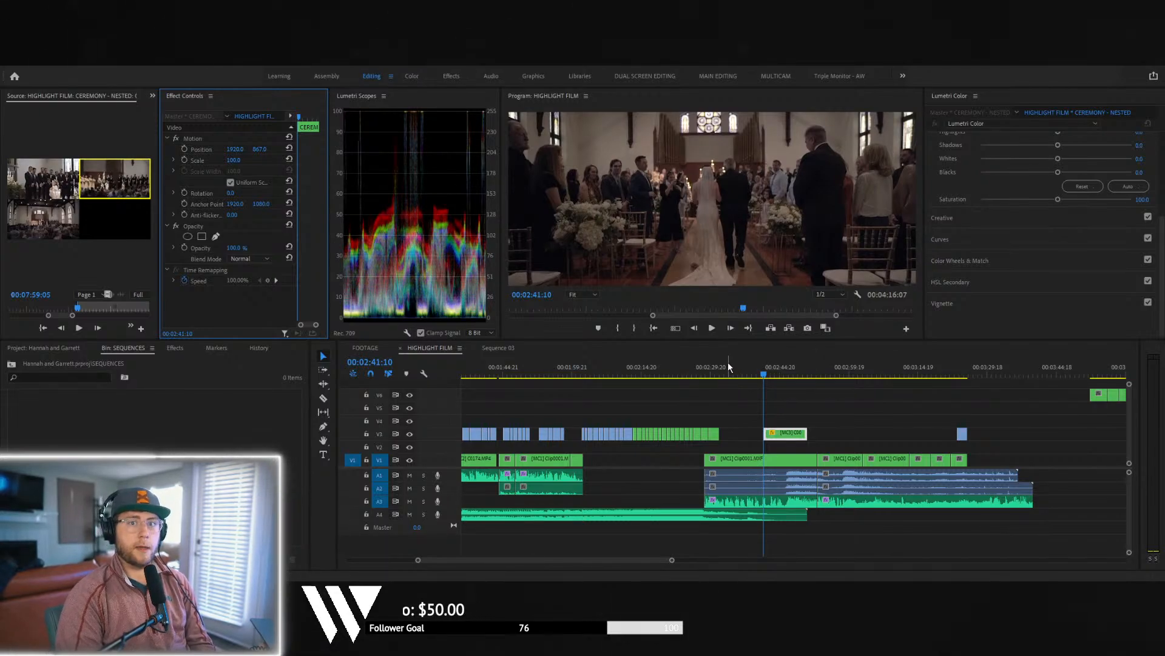
{"action": "left_click_drag", "start_coordinate": [766, 368], "coordinate": [782, 373]}
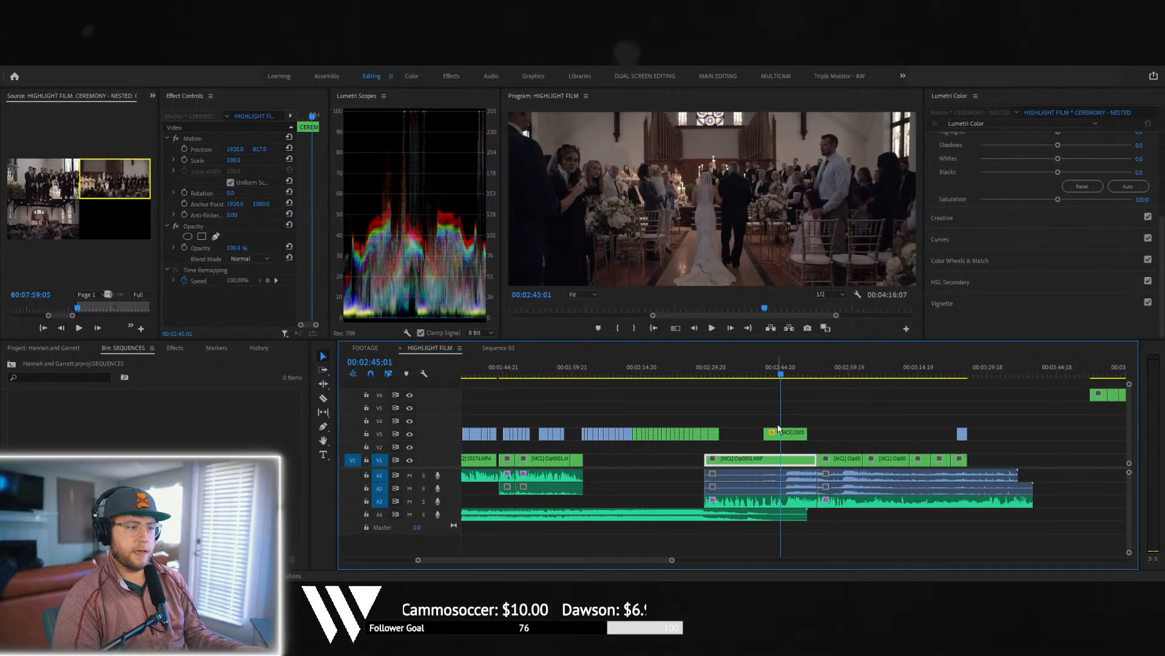
{"action": "left_click", "coordinate": [779, 430]}
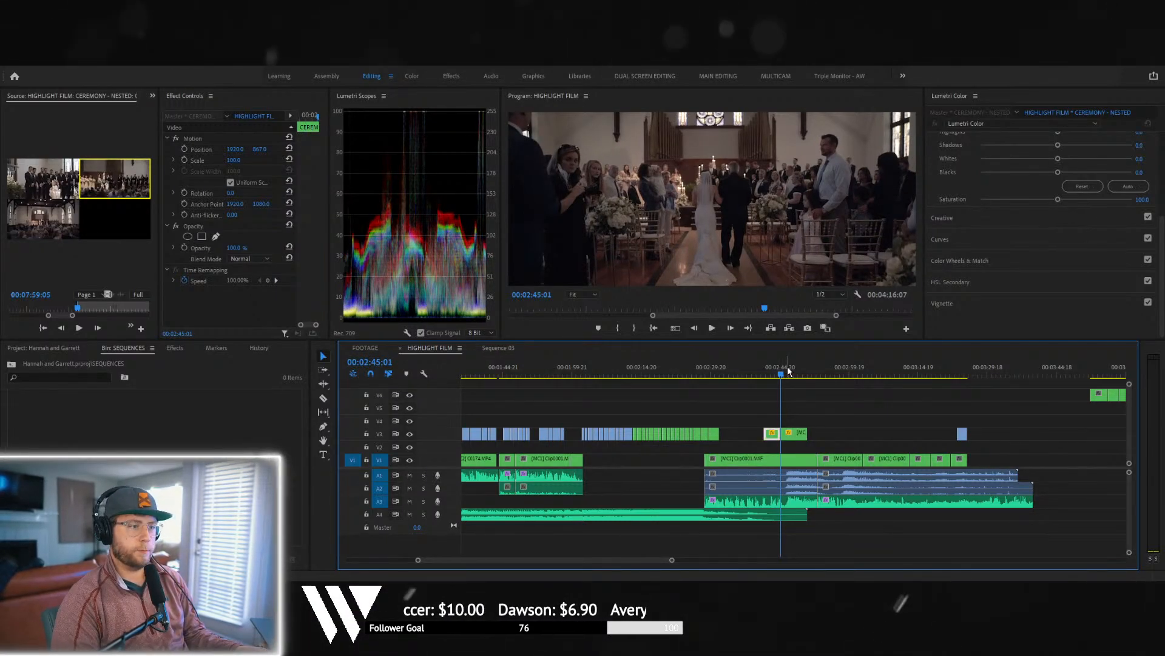
- Review the first piece of the split aisle clip and move it to directly after the guests shot on V3
{"action": "left_click", "coordinate": [778, 372]}
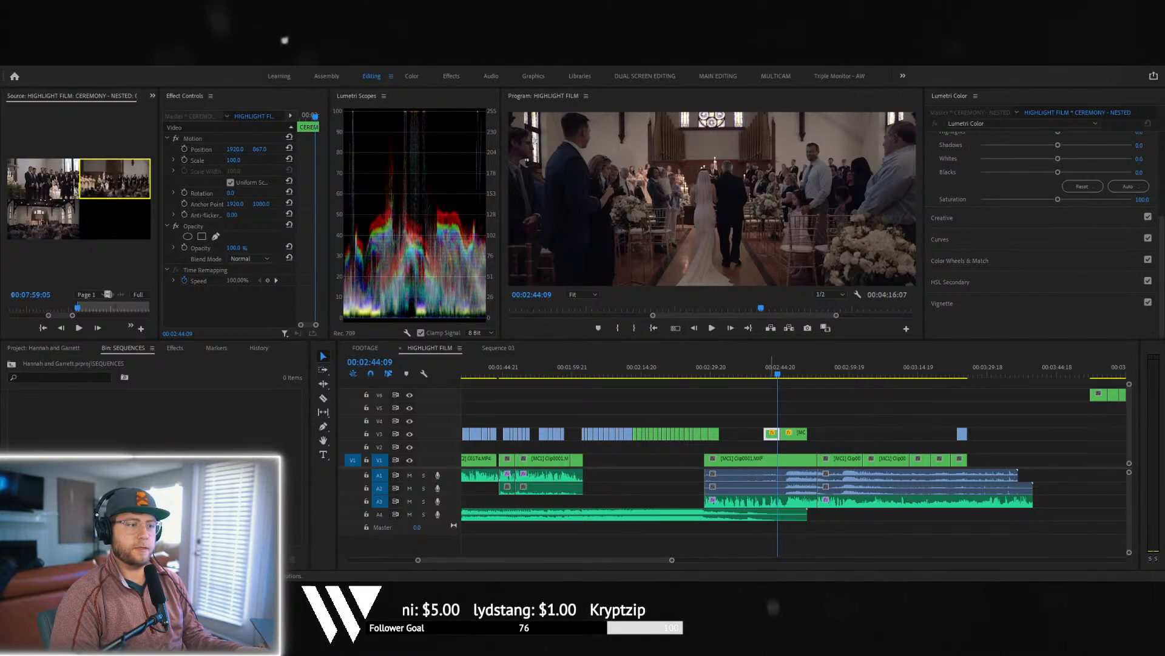
{"action": "left_click", "coordinate": [768, 427]}
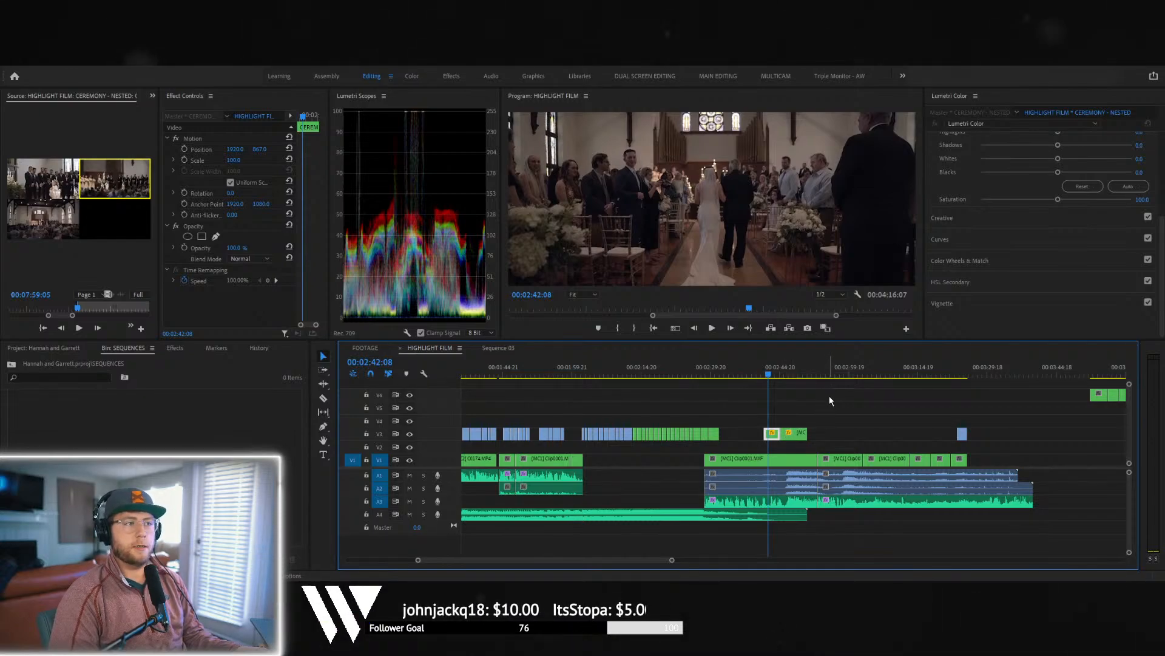
{"action": "left_click", "coordinate": [765, 374]}
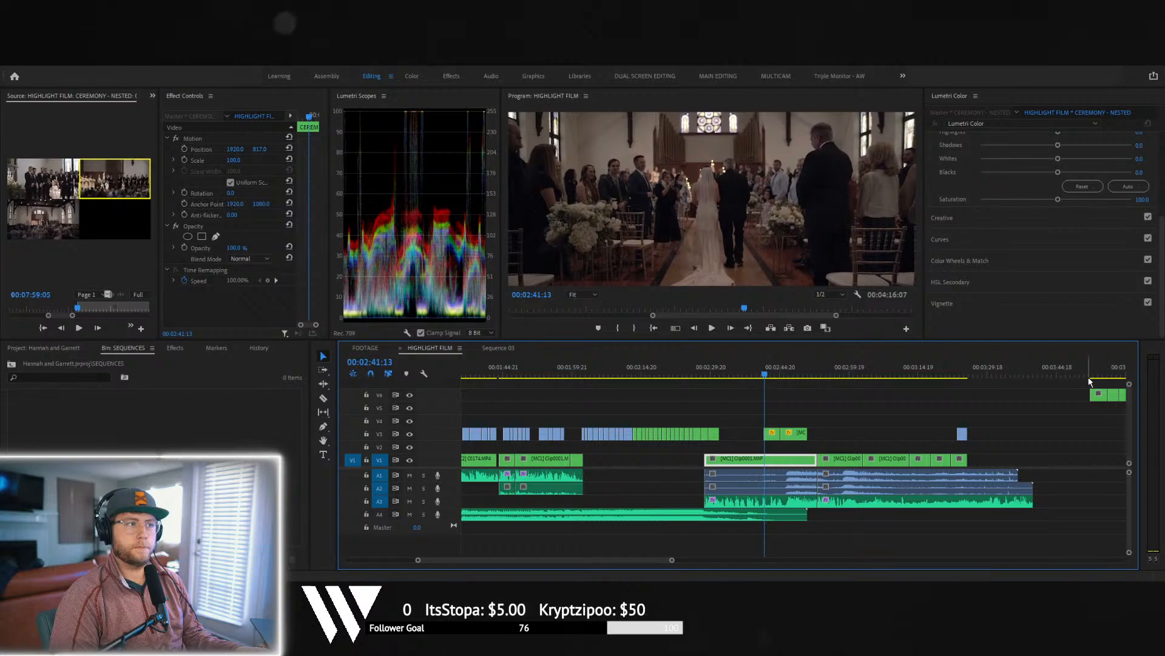
{"action": "left_click", "coordinate": [773, 374]}
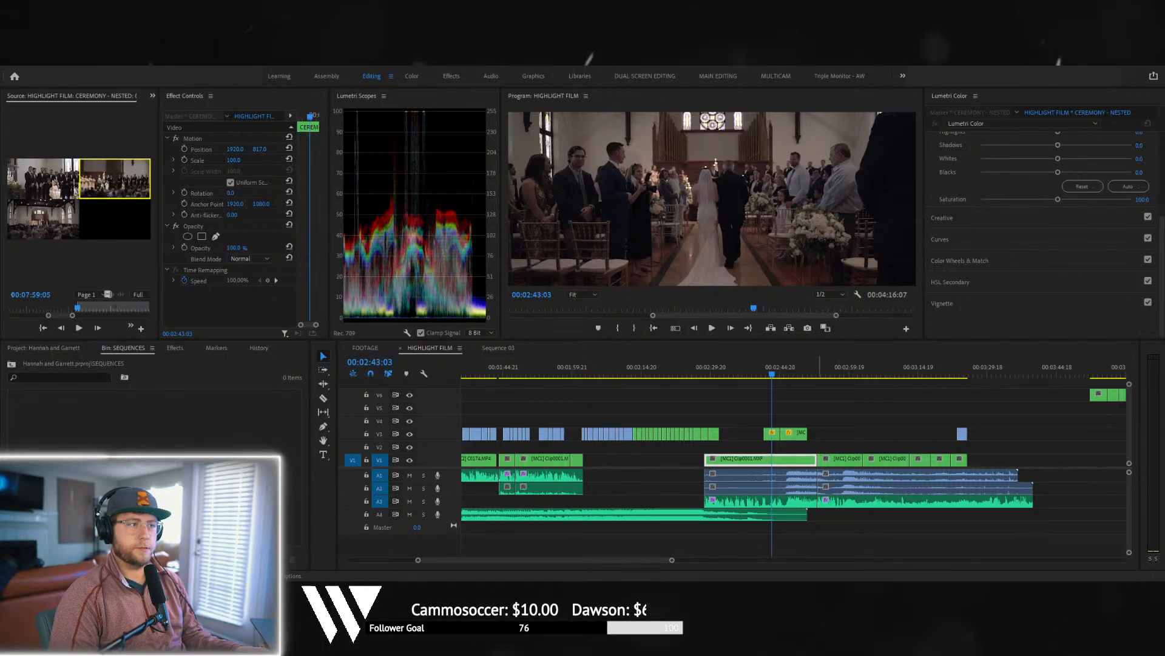
{"action": "left_click_drag", "start_coordinate": [771, 433], "coordinate": [727, 432]}
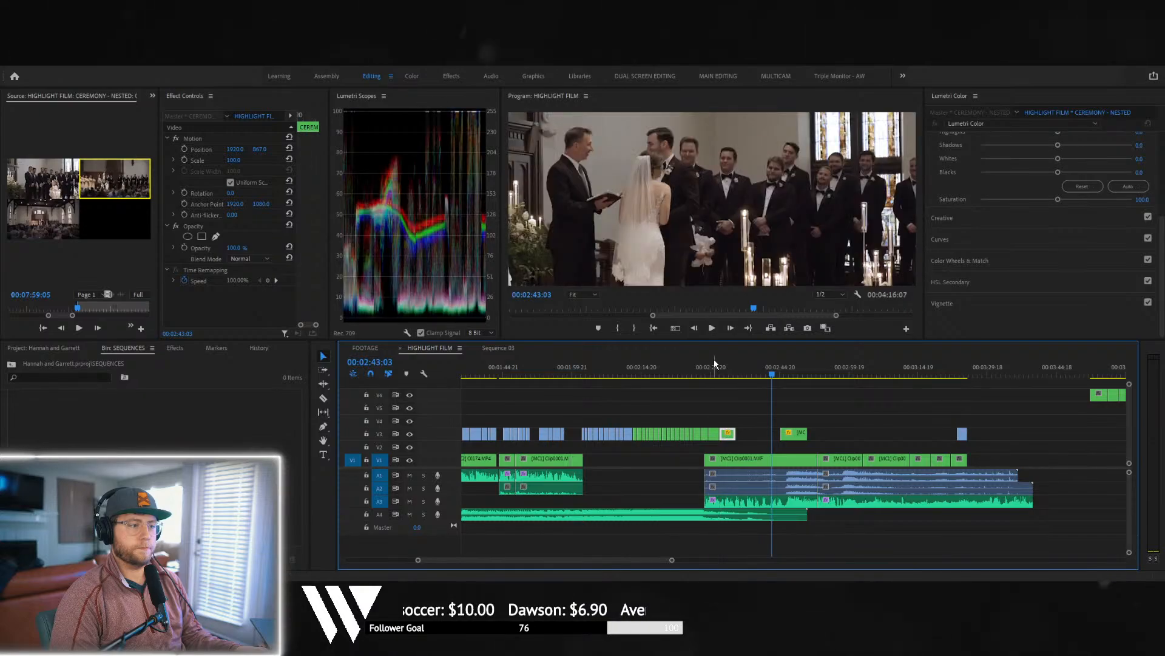
- Review the cut from the guests shot into the bride's aisle walk on V3, shortening both shots and keeping them adjacent
{"action": "left_click", "coordinate": [713, 363]}
{"action": "key", "text": "space"}
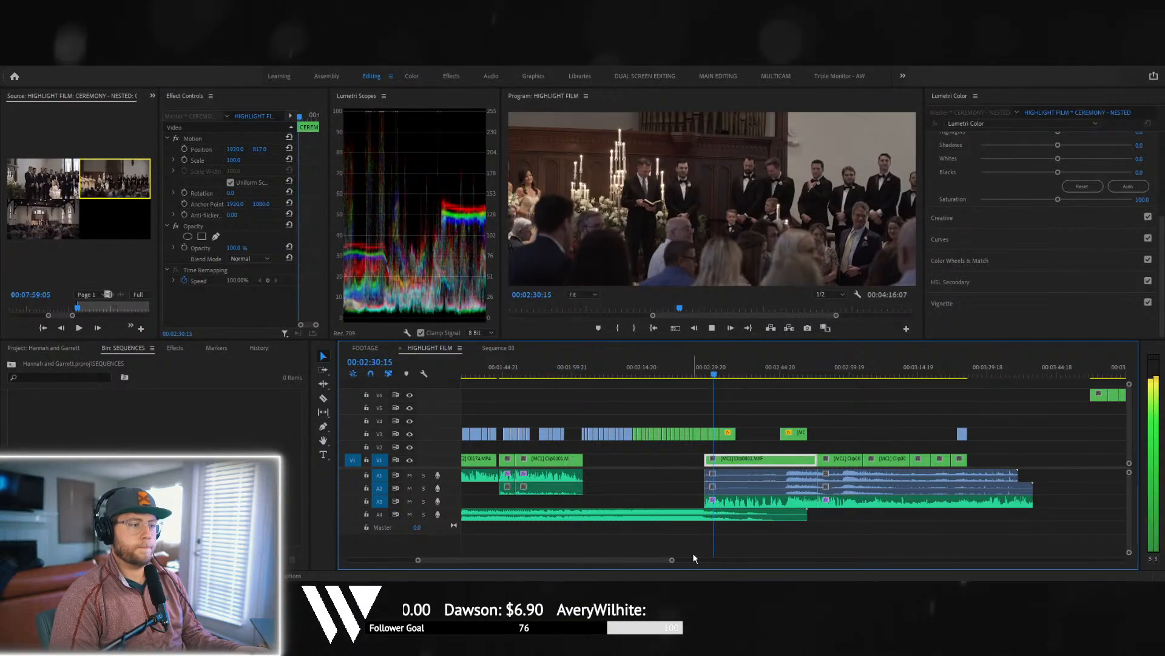
{"action": "key", "text": "space"}
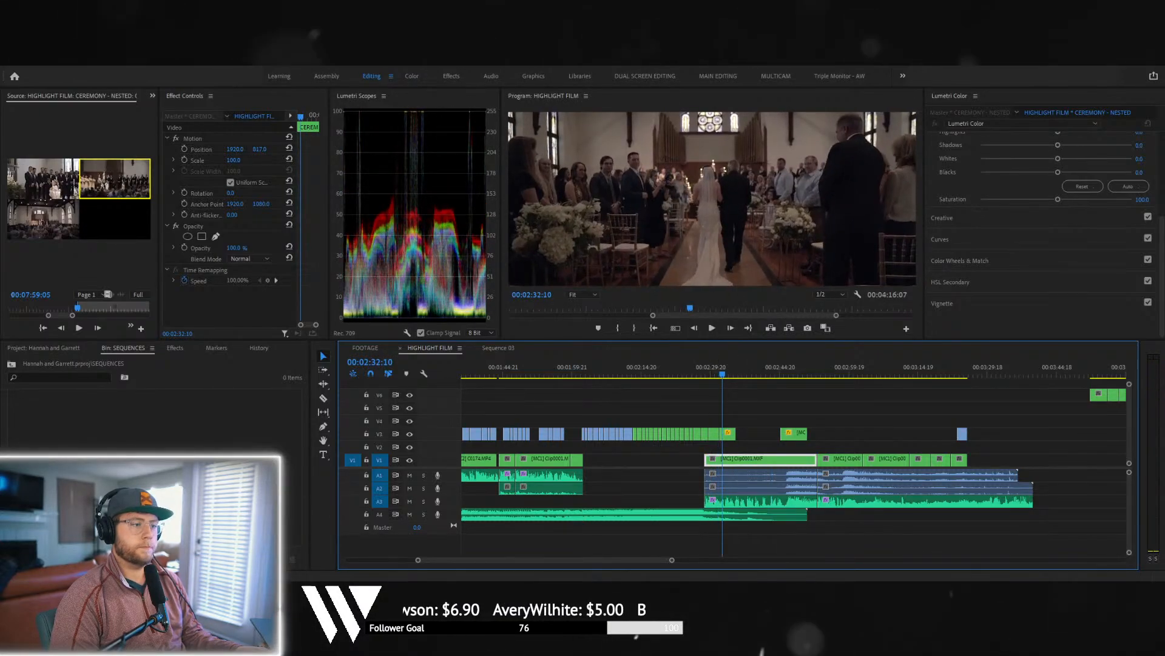
{"action": "left_click_drag", "start_coordinate": [672, 559], "coordinate": [601, 553]}
{"action": "left_click", "coordinate": [763, 393]}
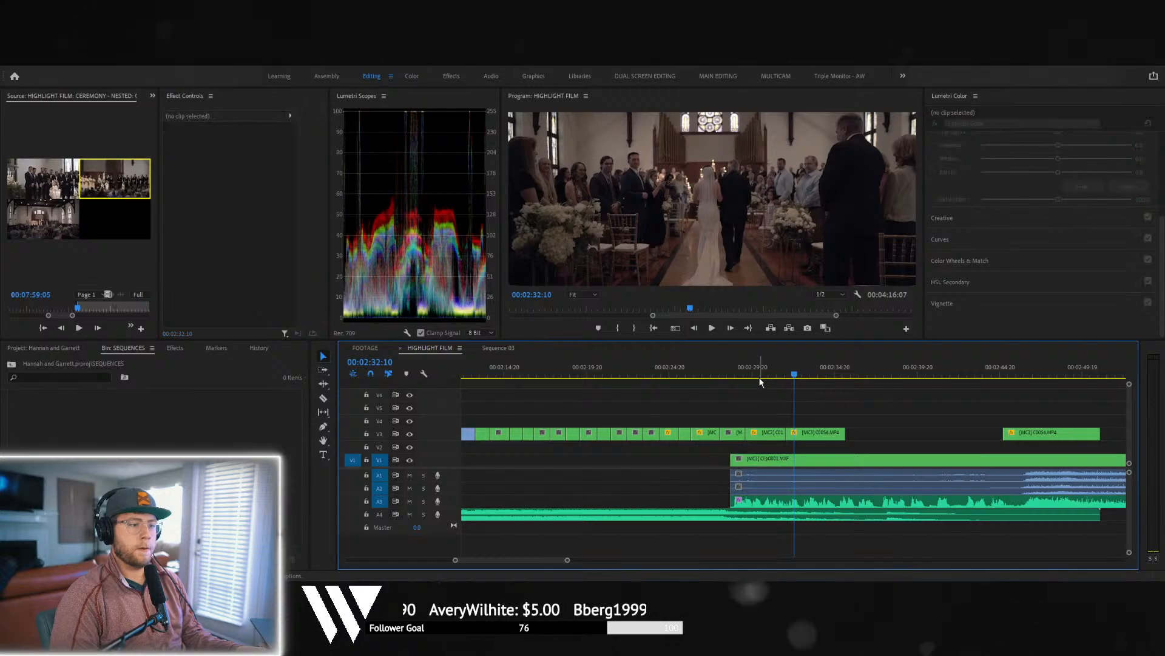
{"action": "left_click", "coordinate": [763, 375]}
{"action": "key", "text": "space"}
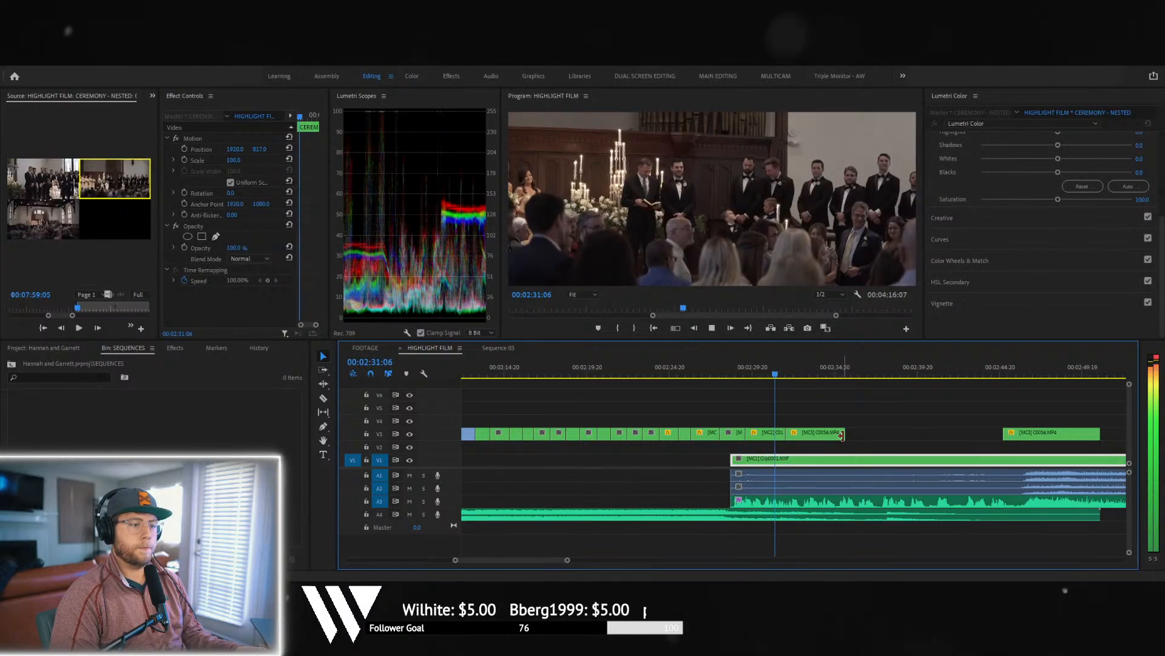
{"action": "key", "text": "space"}
{"action": "left_click", "coordinate": [762, 375]}
{"action": "key", "text": "space"}
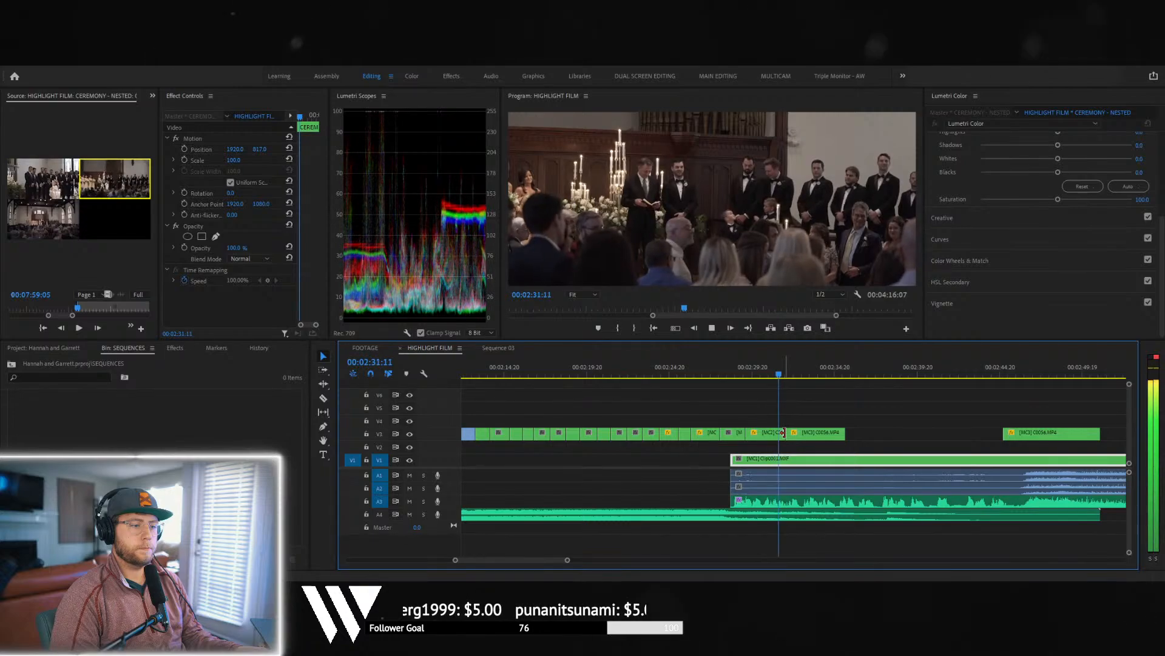
{"action": "left_click", "coordinate": [797, 434]}
{"action": "left_click_drag", "start_coordinate": [793, 433], "coordinate": [791, 433]}
{"action": "key", "text": "space"}
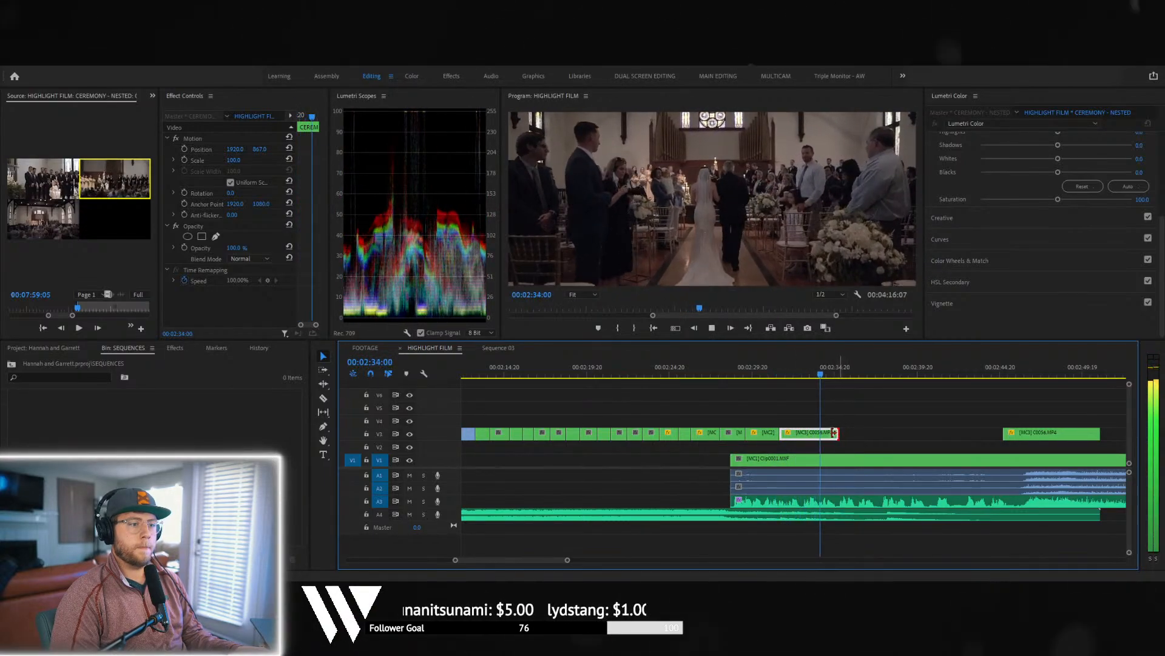
- Check the leftover second piece of the split aisle clip on V3 and delete it
{"action": "left_click", "coordinate": [1036, 367]}
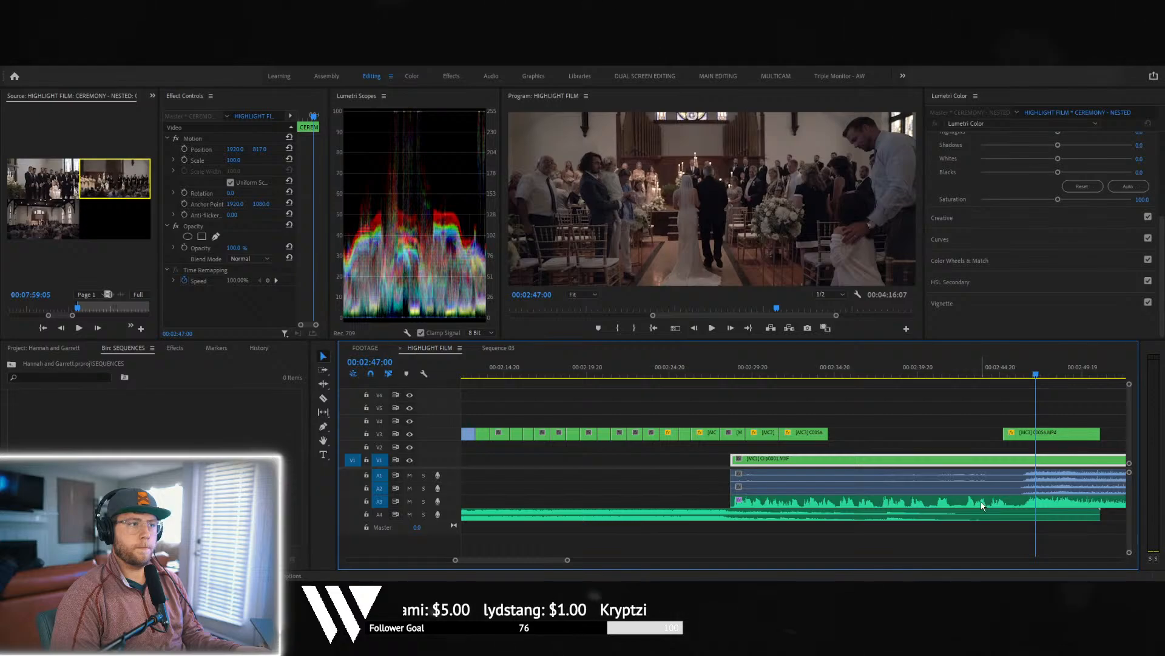
{"action": "key", "text": "minus"}
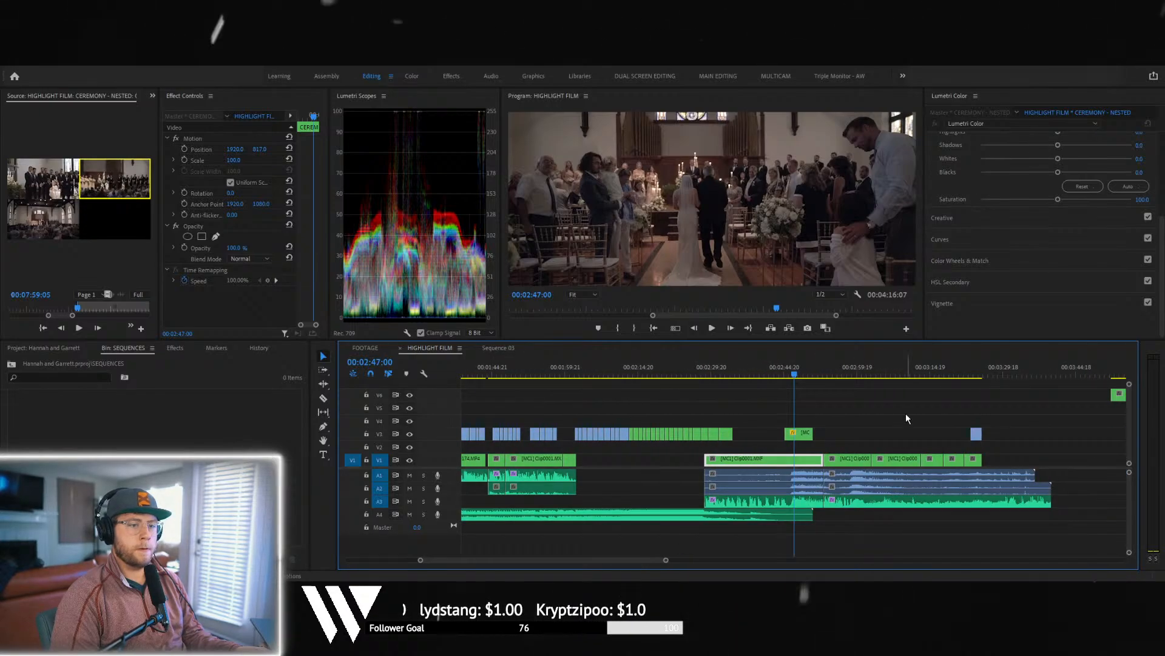
{"action": "left_click", "coordinate": [805, 432]}
{"action": "key", "text": "Delete"}
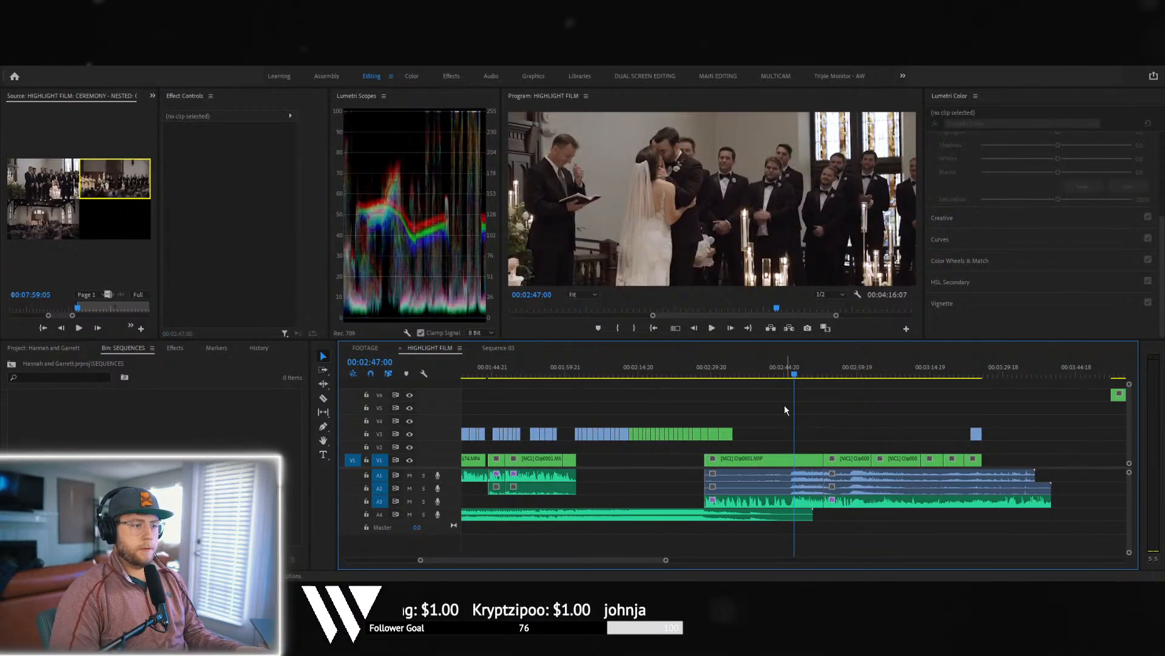
- Move the first spare ceremony clip from V4 to directly after the aisle walk on V3 and preview the cut
{"action": "key", "text": "minus"}
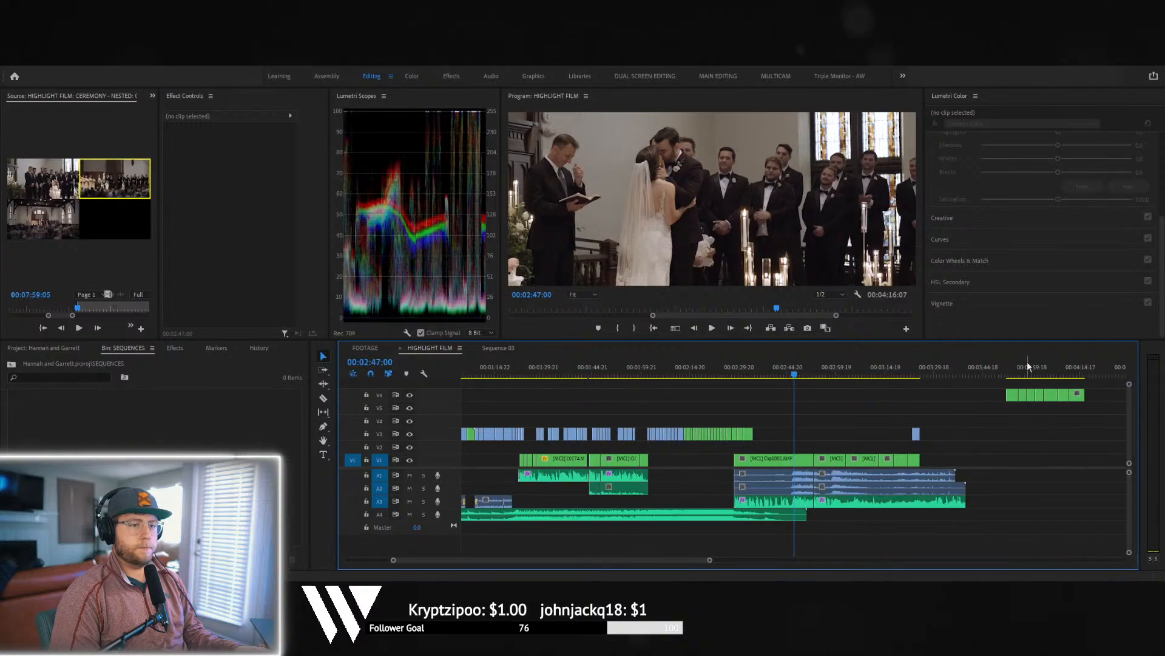
{"action": "left_click_drag", "start_coordinate": [1009, 395], "coordinate": [762, 433]}
{"action": "key", "text": "ctrl+z"}
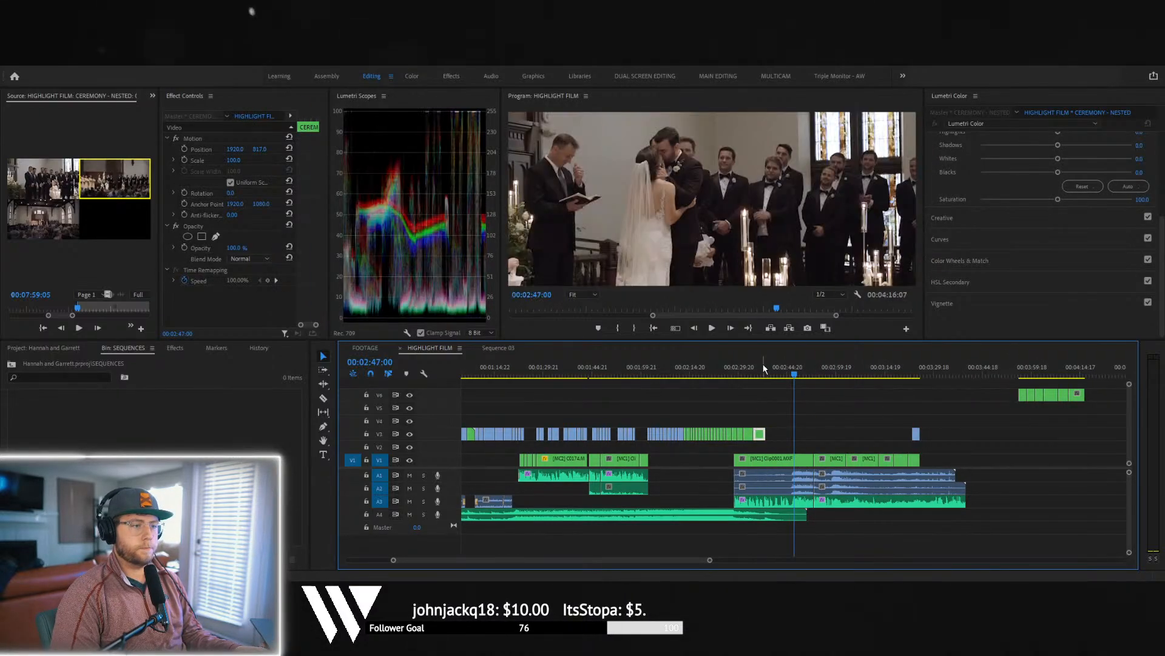
{"action": "left_click", "coordinate": [762, 372]}
{"action": "key", "text": "space"}
{"action": "key", "text": "space"}
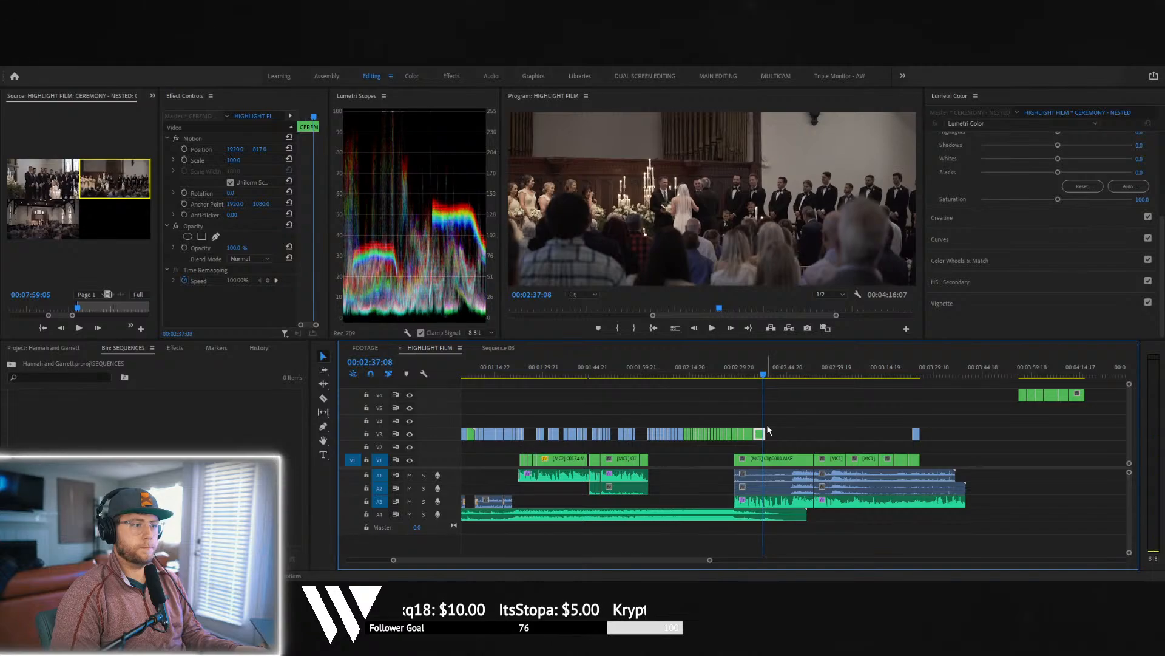
- Extend the end of the wide ceremony clip, scrub to the hug at the altar, and trim the clip's start towards it
{"action": "left_click", "coordinate": [784, 375]}
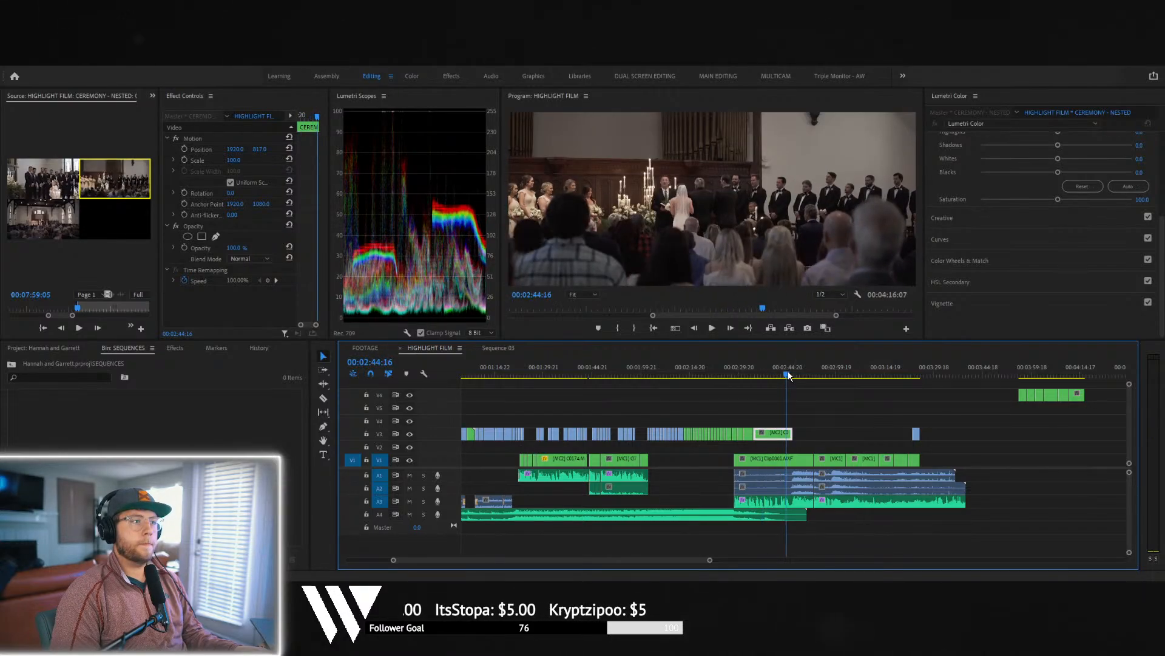
{"action": "left_click_drag", "start_coordinate": [854, 429], "coordinate": [856, 432]}
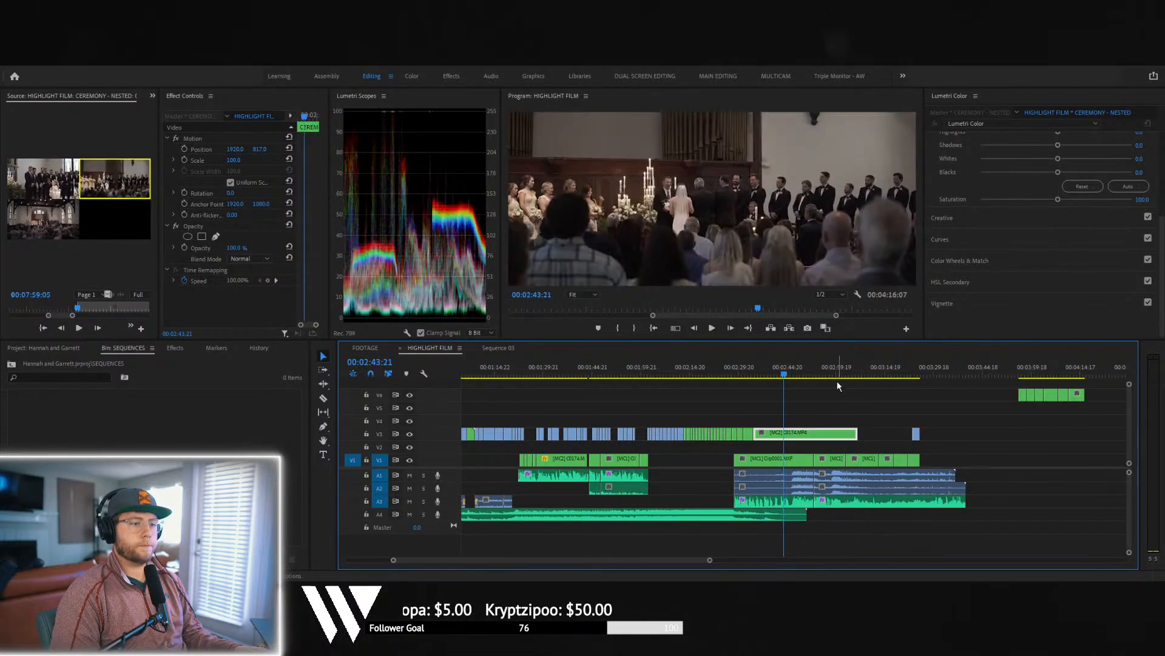
{"action": "left_click_drag", "start_coordinate": [835, 372], "coordinate": [841, 373]}
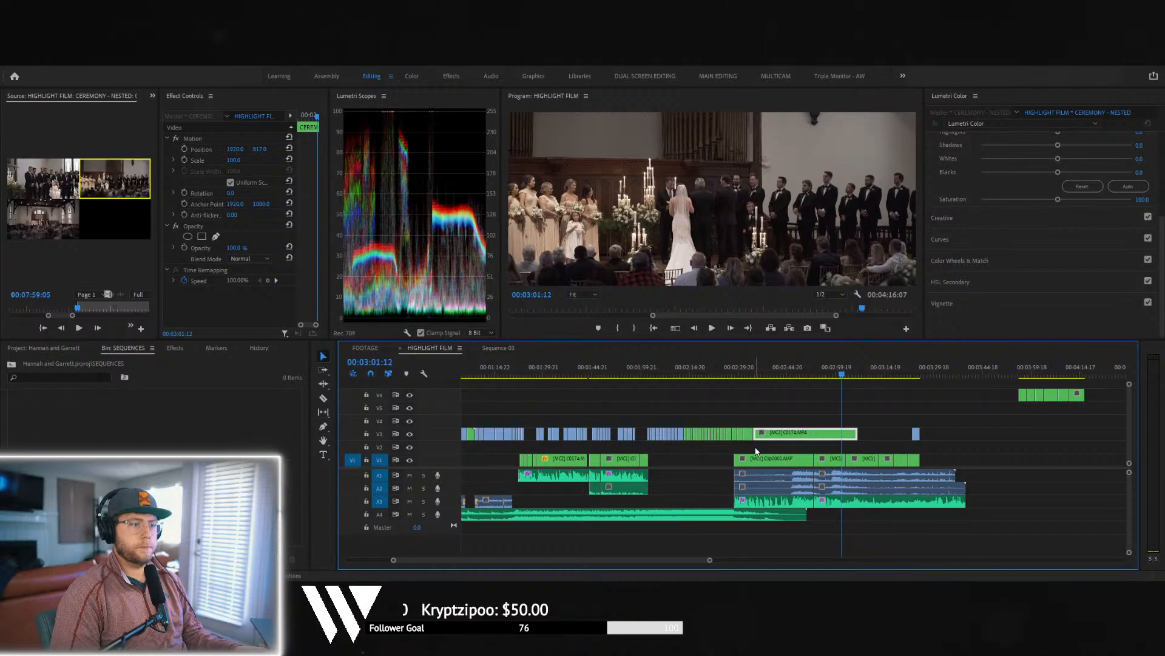
{"action": "left_click_drag", "start_coordinate": [759, 432], "coordinate": [858, 431]}
{"action": "left_click_drag", "start_coordinate": [824, 369], "coordinate": [846, 369]}
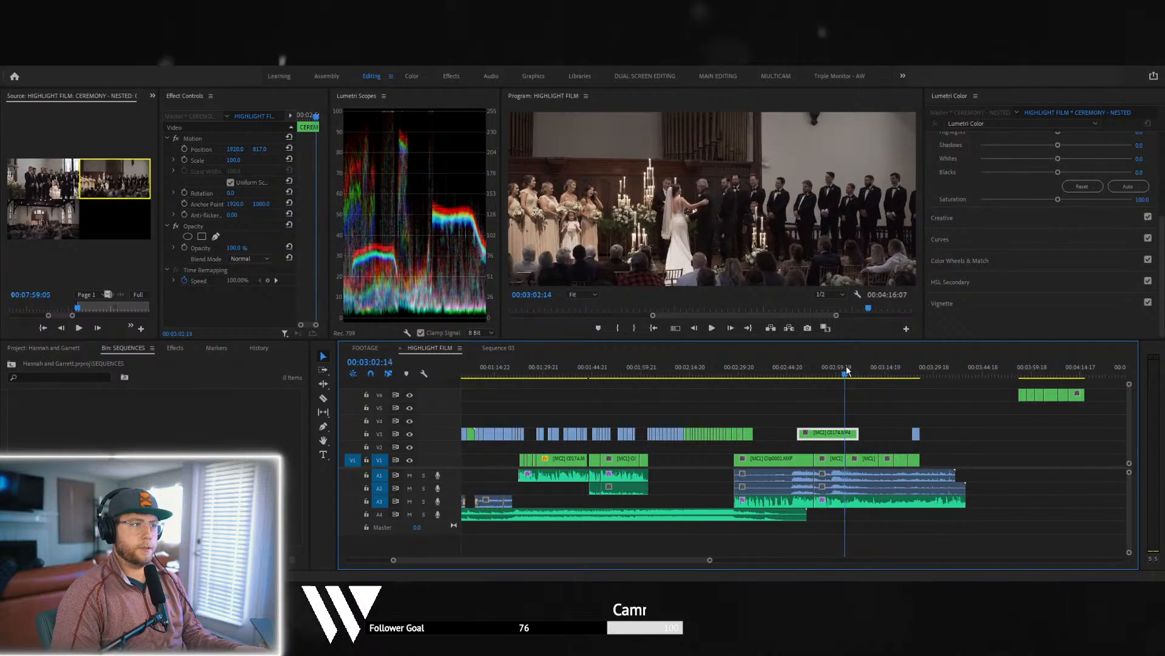
- Place the wide hug shot directly after the aisle walk on V3, preview it and shorten its end
{"action": "left_click_drag", "start_coordinate": [817, 435], "coordinate": [761, 433]}
{"action": "left_click", "coordinate": [753, 374]}
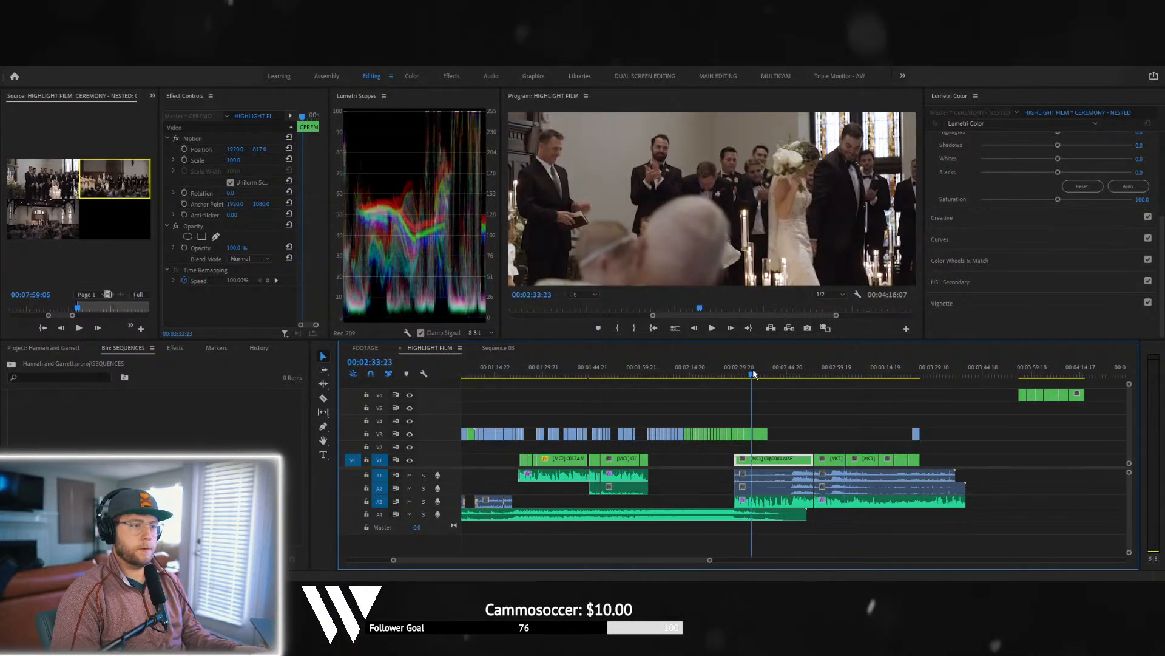
{"action": "key", "text": "space"}
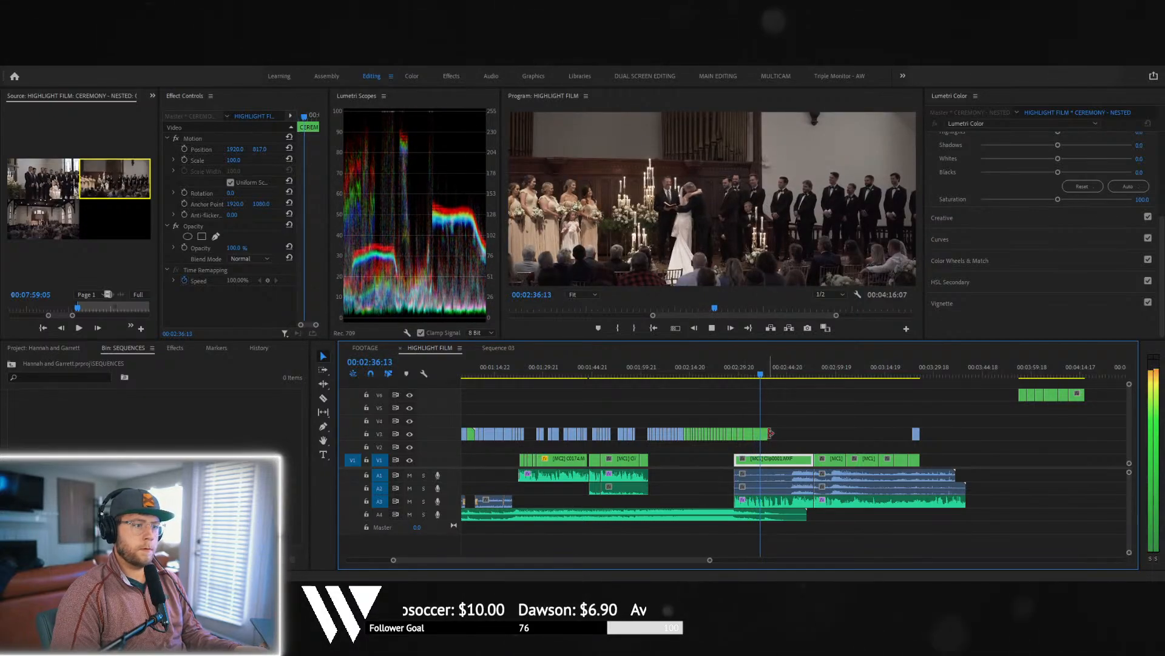
{"action": "key", "text": "space"}
- Scrub the spare V4 clips, trim the last one to the couple holding hands, and place it after the hug shot on V3
{"action": "left_click", "coordinate": [1019, 372]}
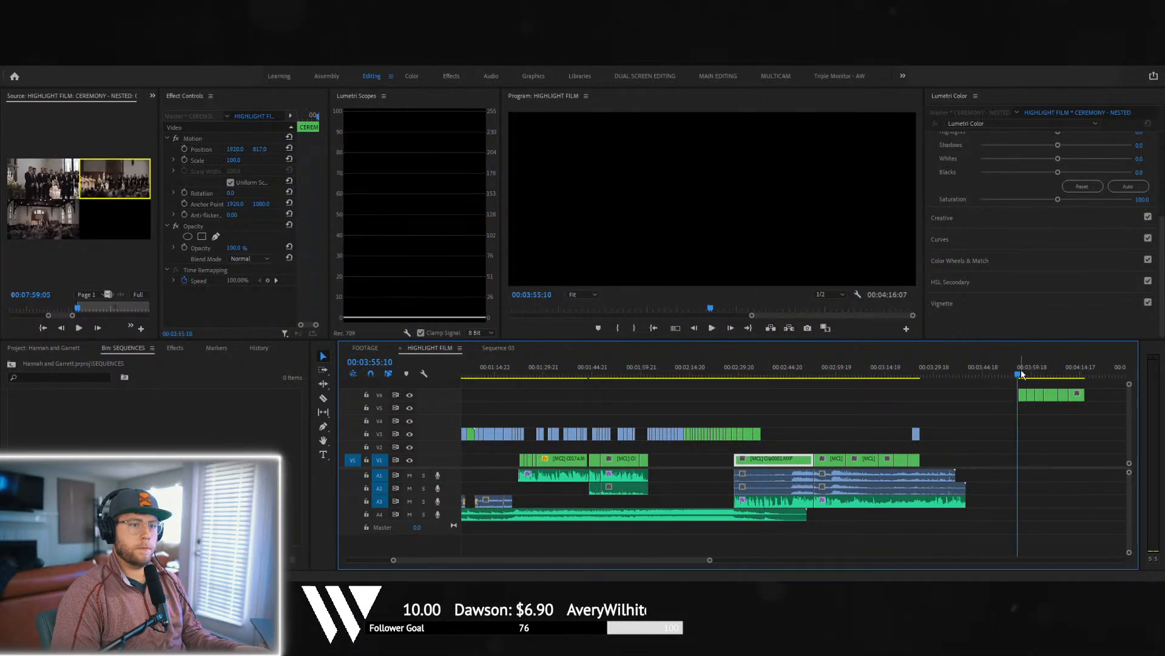
{"action": "left_click_drag", "start_coordinate": [1025, 375], "coordinate": [1078, 378]}
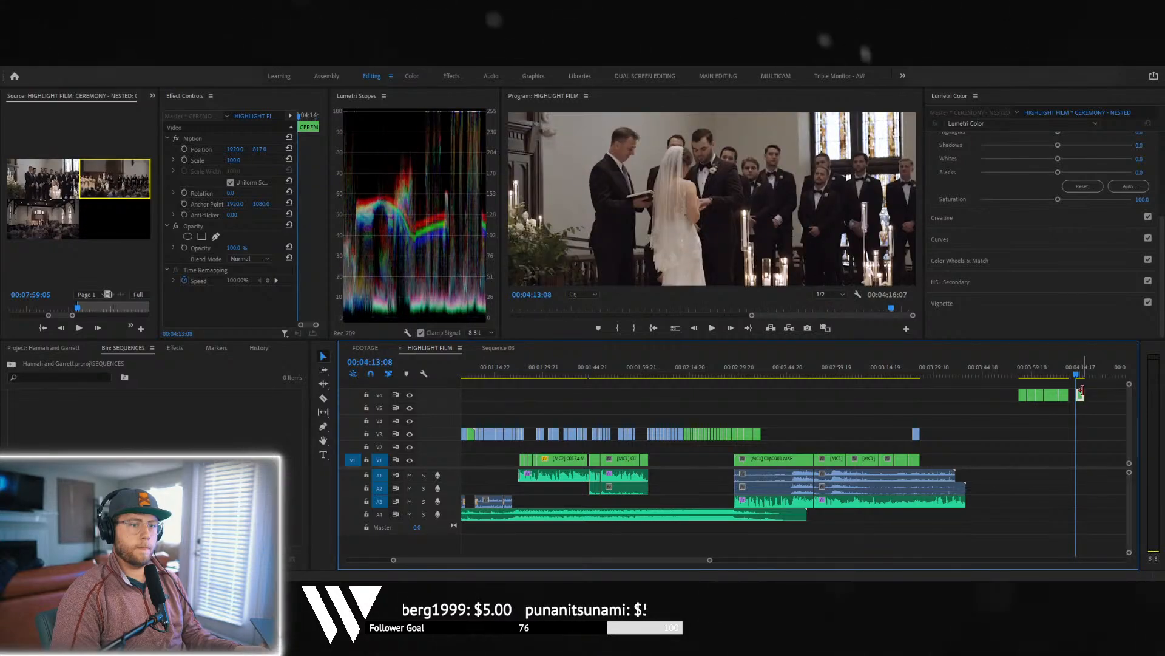
{"action": "left_click_drag", "start_coordinate": [1082, 396], "coordinate": [766, 433]}
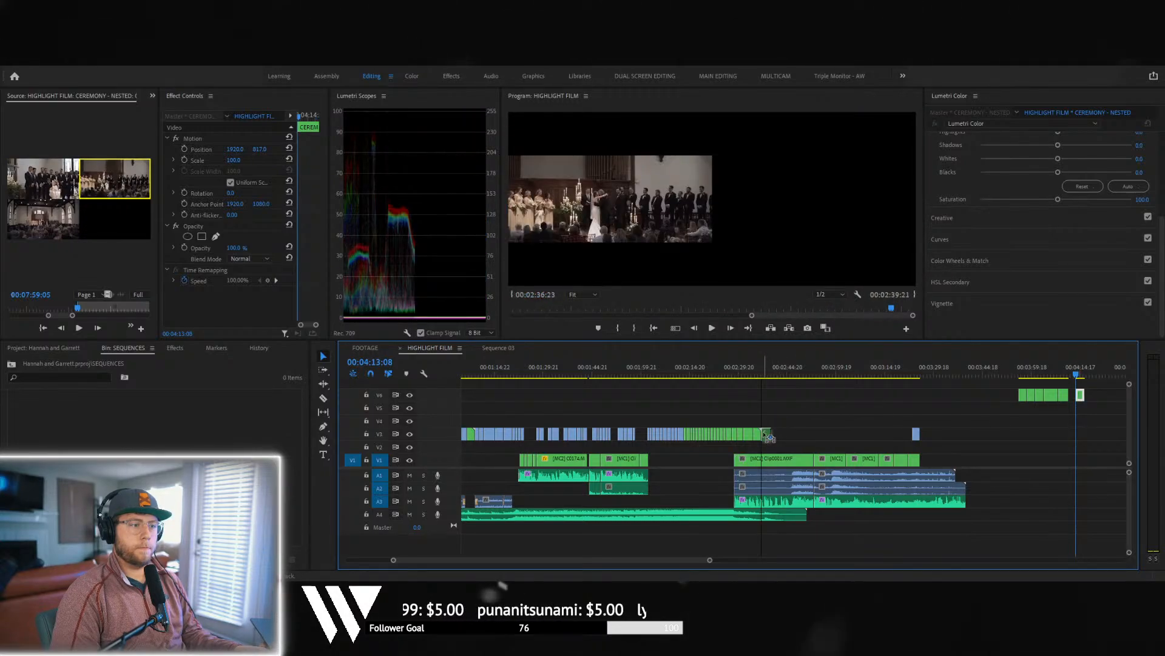
{"action": "left_click", "coordinate": [759, 374]}
{"action": "key", "text": "space"}
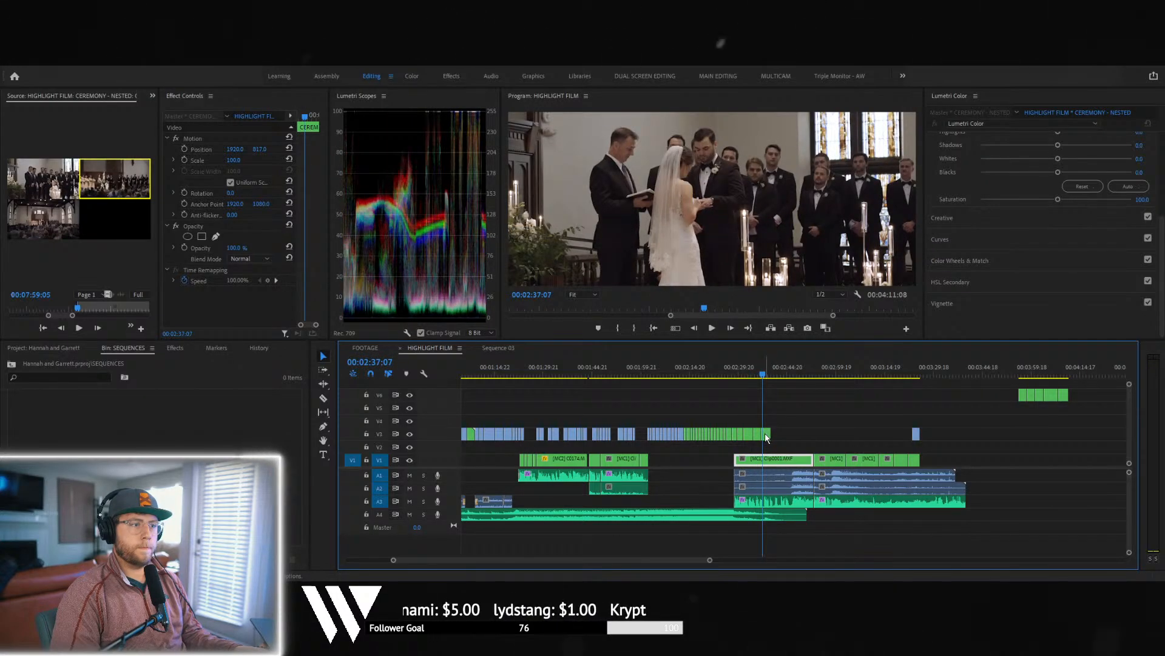
{"action": "key", "text": "space"}
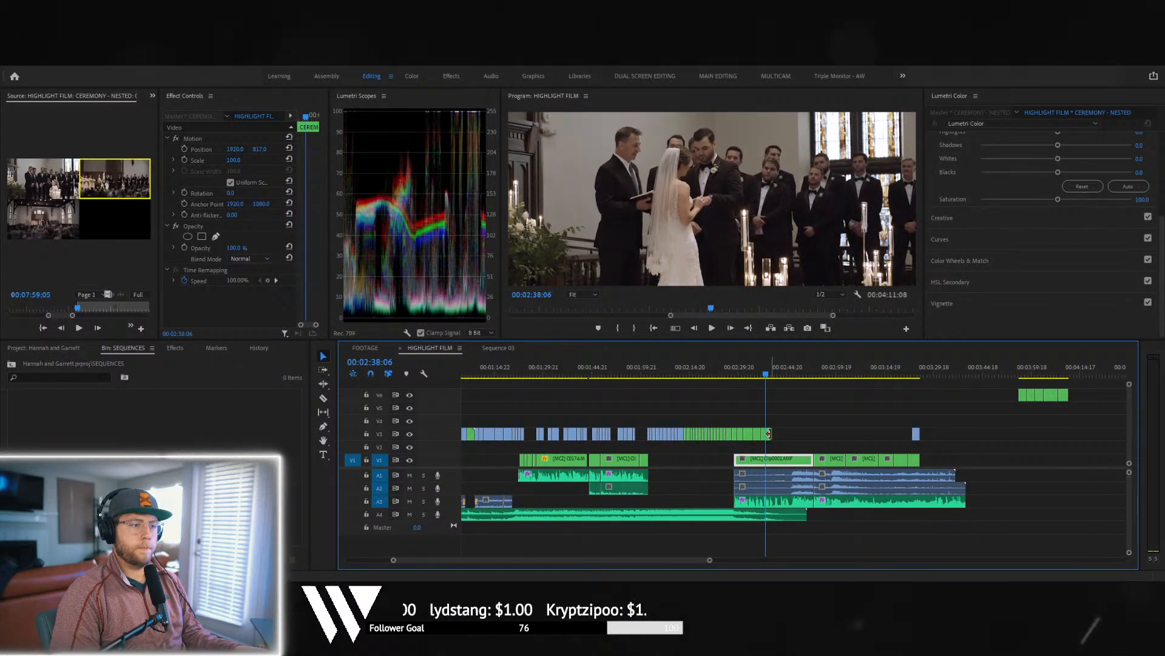
- Extend the end of the side-angle hand-holding shot on V3 and split it around 00:02:38:17
{"action": "left_click_drag", "start_coordinate": [768, 433], "coordinate": [772, 433]}
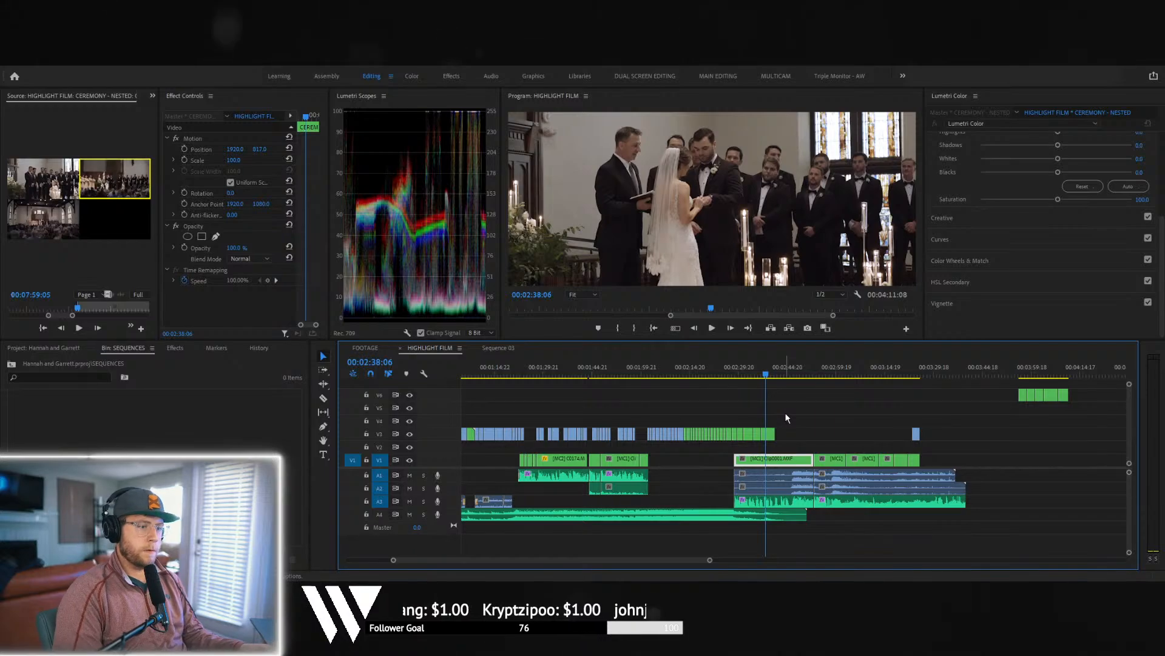
{"action": "left_click", "coordinate": [766, 434]}
{"action": "key", "text": "space"}
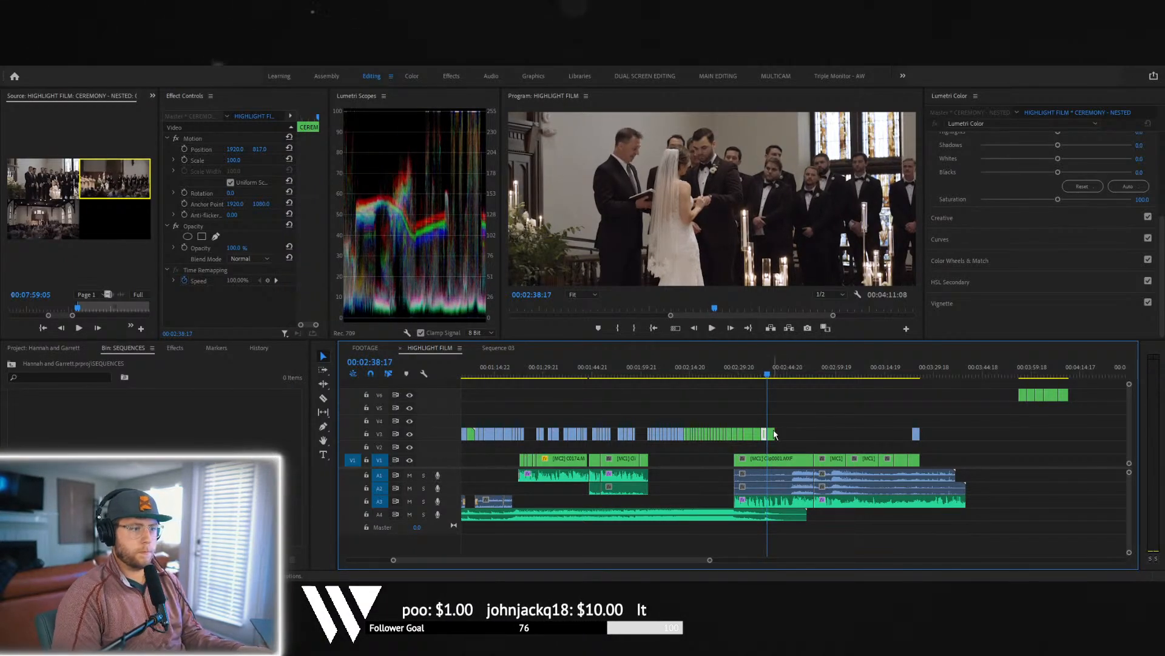
- Switch the last V3 piece to the front camera angle of the couple and officiant and preview the cut
{"action": "left_click", "coordinate": [775, 372]}
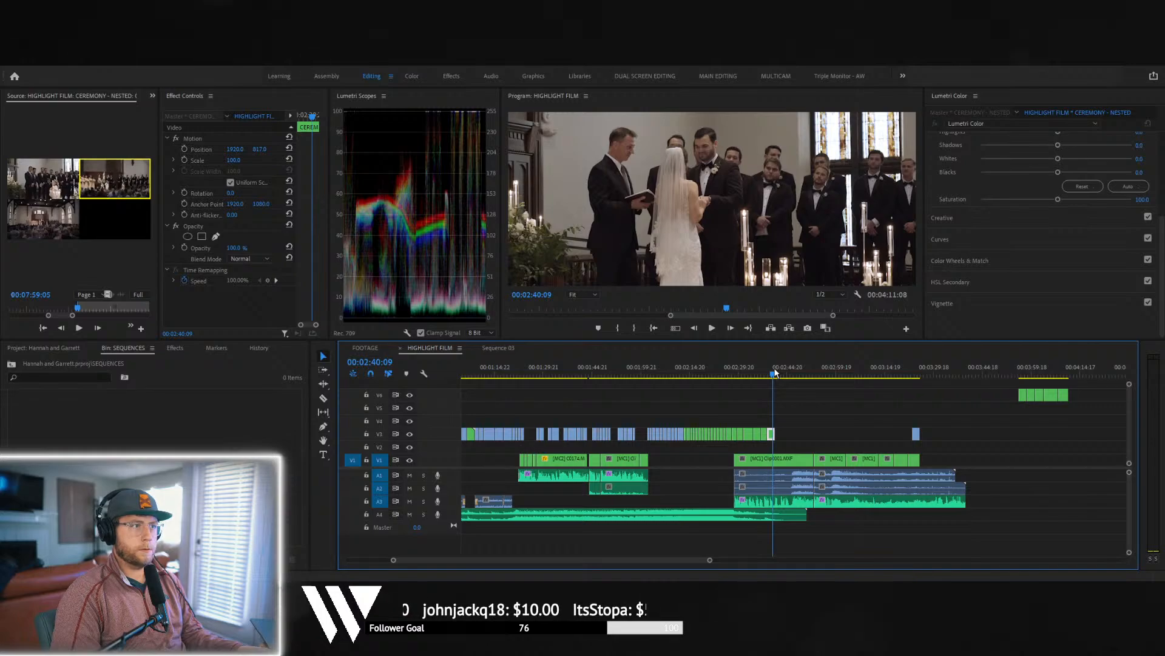
{"action": "left_click", "coordinate": [225, 170]}
{"action": "key", "text": "space"}
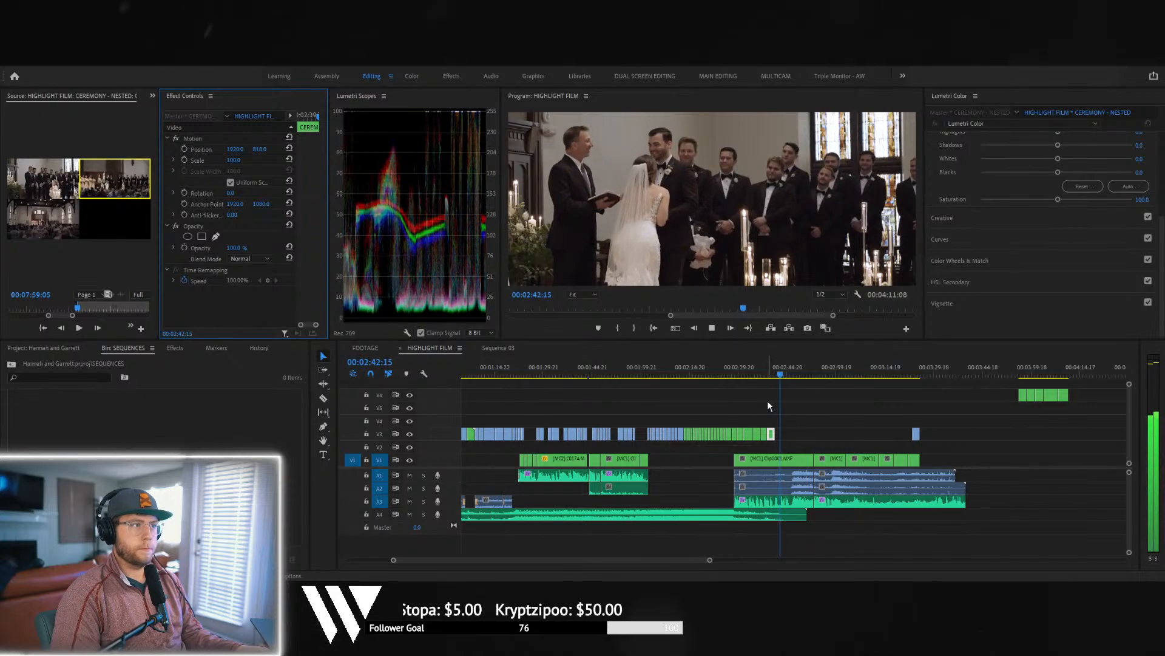
{"action": "left_click", "coordinate": [771, 366]}
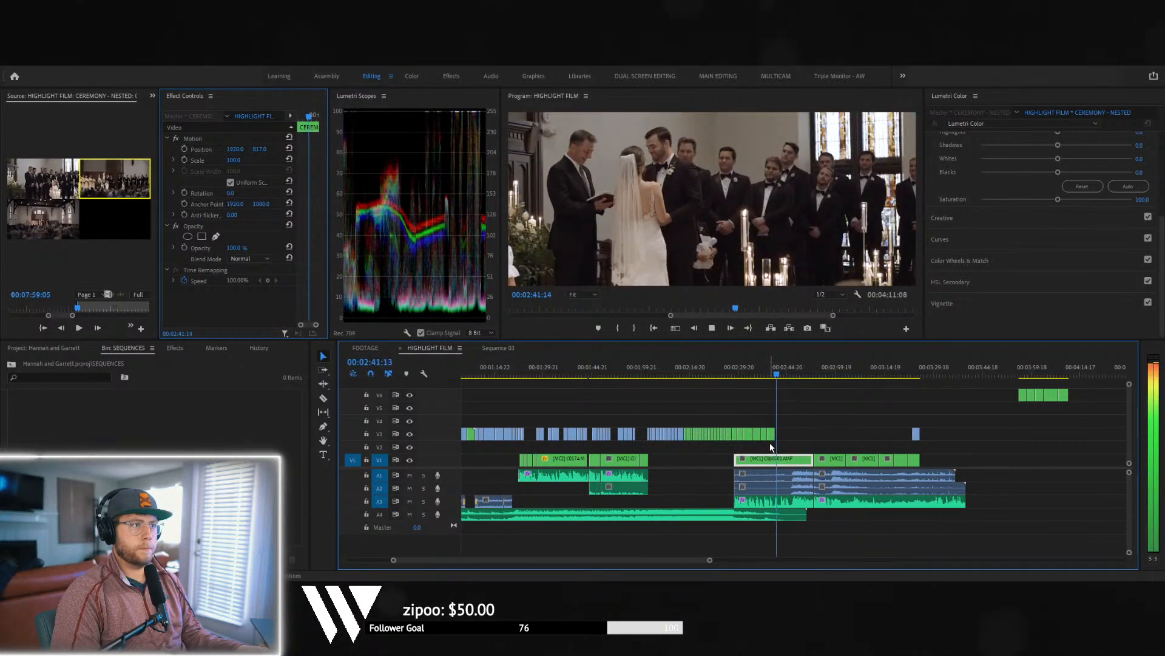
{"action": "key", "text": "space"}
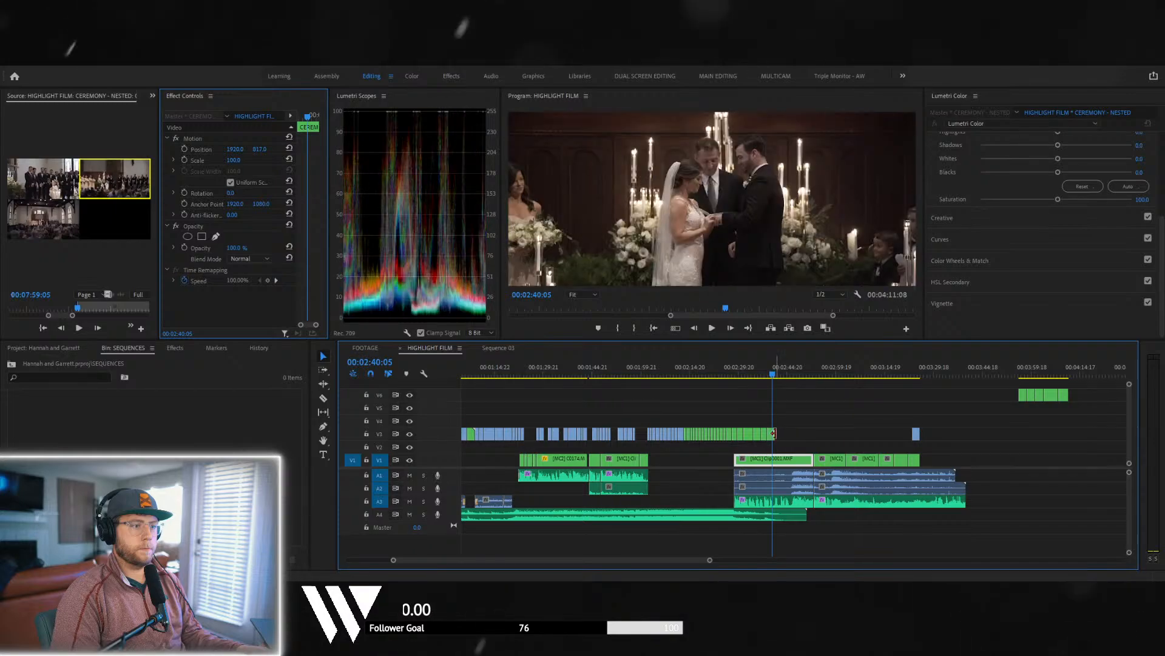
- Set the front-angle piece's scale to 150 and its vertical position to 431
{"action": "left_click", "coordinate": [771, 434]}
{"action": "left_click", "coordinate": [240, 159]}
{"action": "type", "text": "150"}
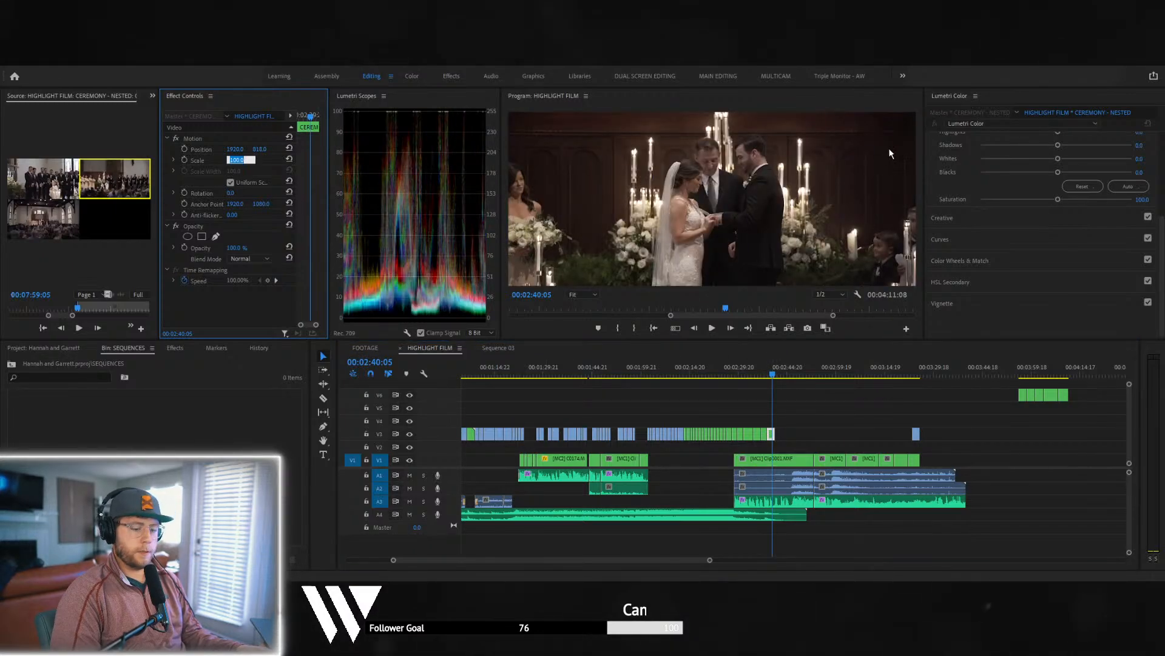
{"action": "key", "text": "Return"}
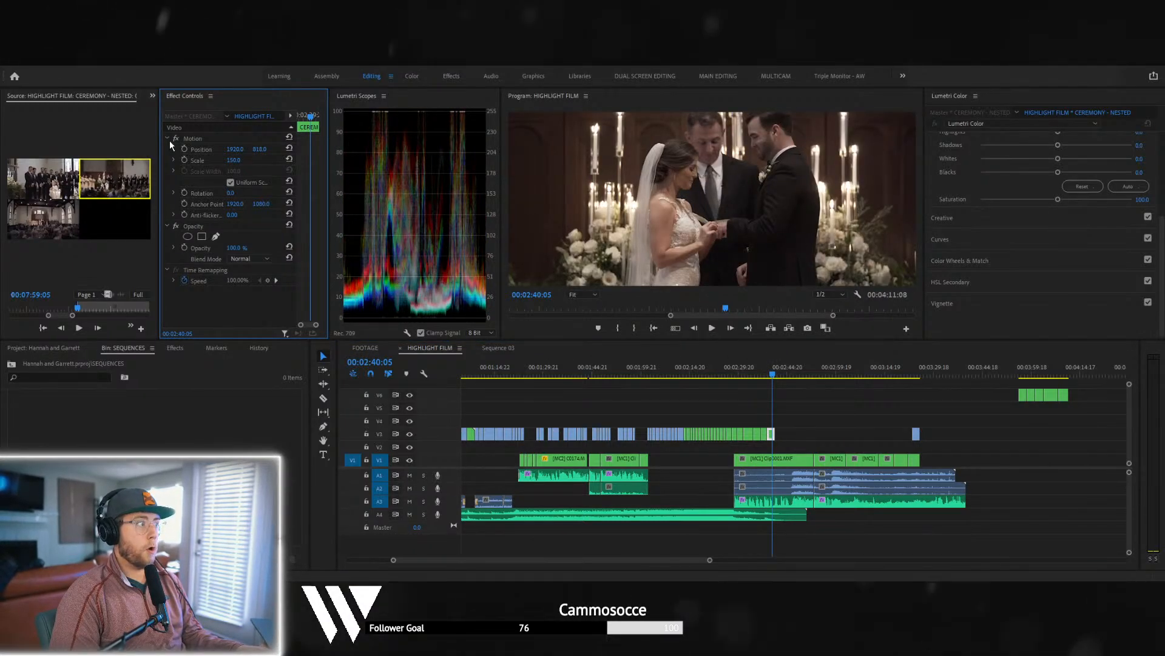
{"action": "mouse_move", "coordinate": [263, 149]}
{"action": "left_mouse_down"}
{"action": "mouse_move", "coordinate": [309, 150]}
{"action": "mouse_move", "coordinate": [29, 149]}
{"action": "mouse_move", "coordinate": [247, 163]}
{"action": "left_mouse_up"}
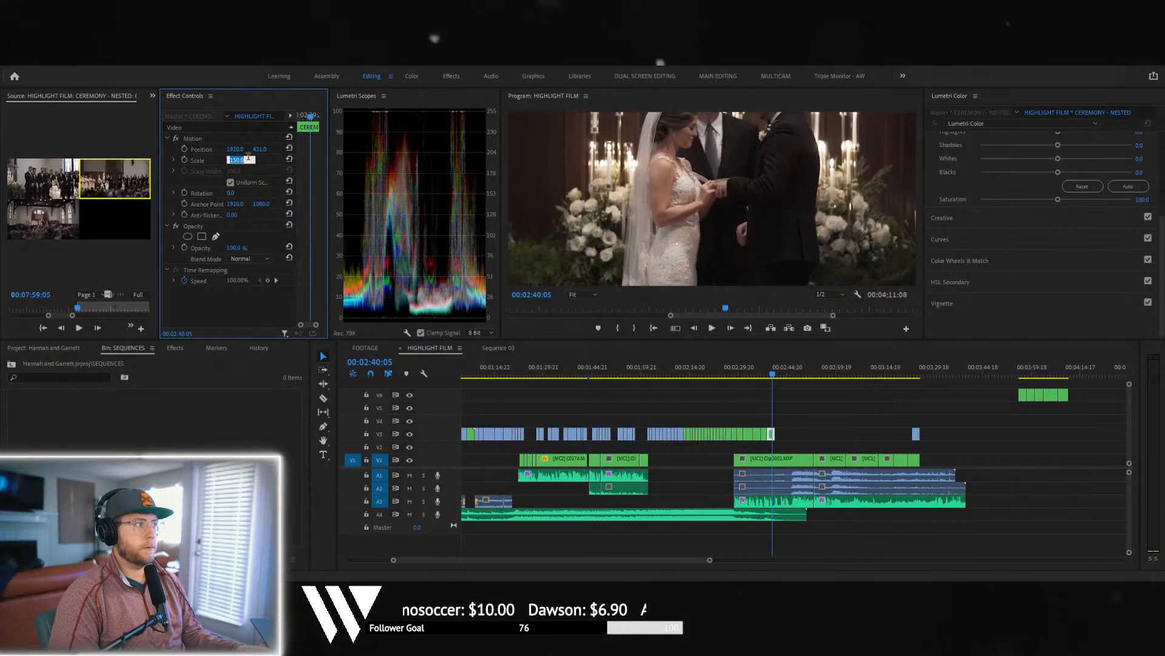
- Set the front-angle piece's scale to 155, keyframe a slow zoom up to 158, and play it back
{"action": "type", "text": "155"}
{"action": "key", "text": "Return"}
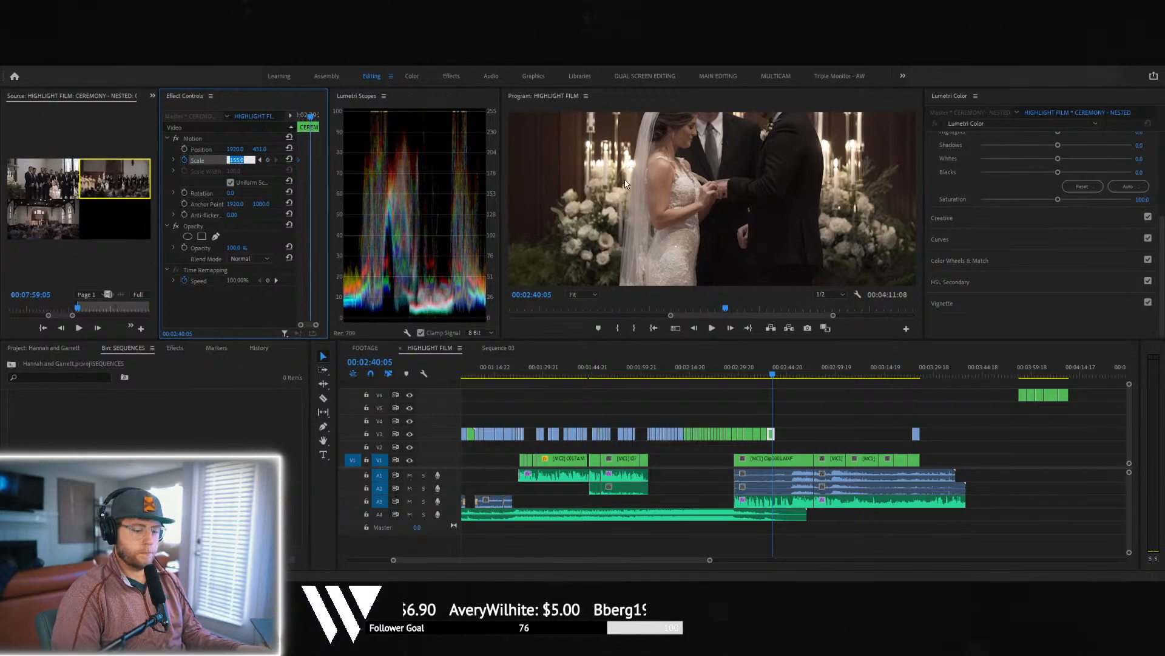
{"action": "key", "text": "Return"}
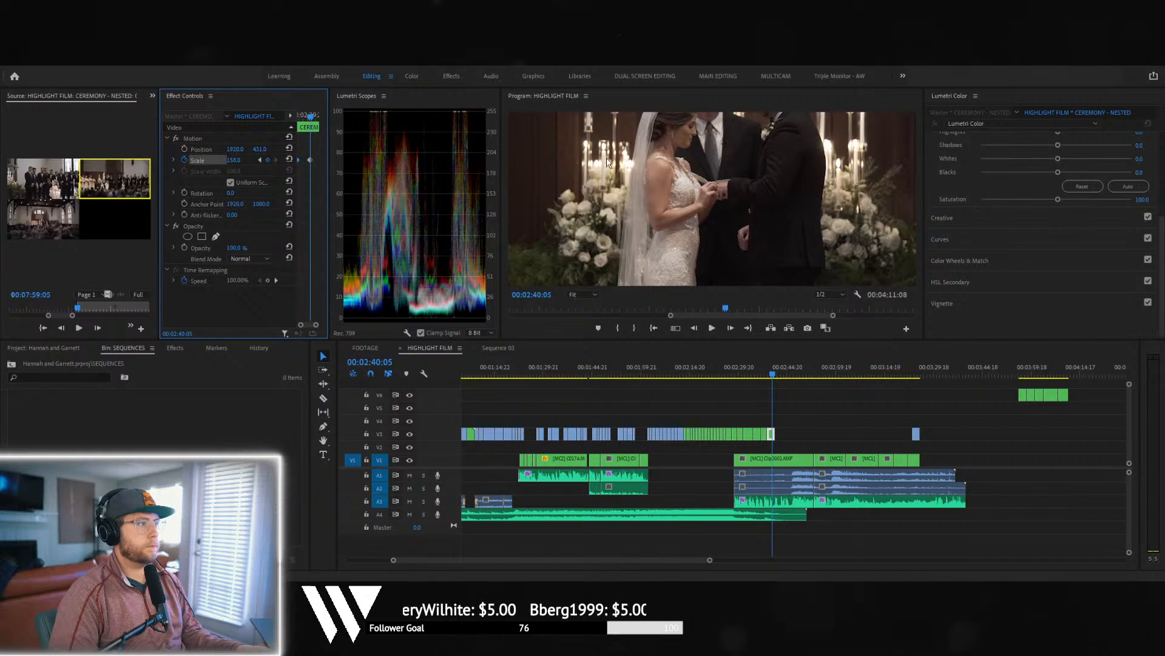
{"action": "key", "text": "space"}
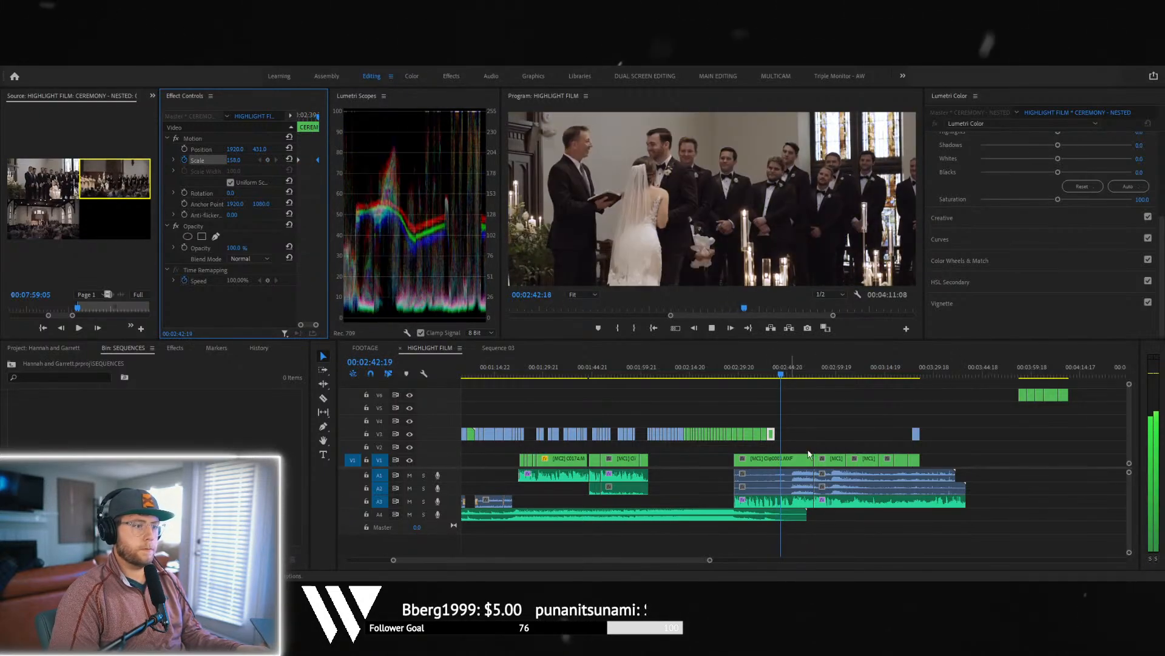
- Play the end of the V3 ceremony cuts through into the front-angle ceremony clip on V1
{"action": "left_click", "coordinate": [806, 461]}
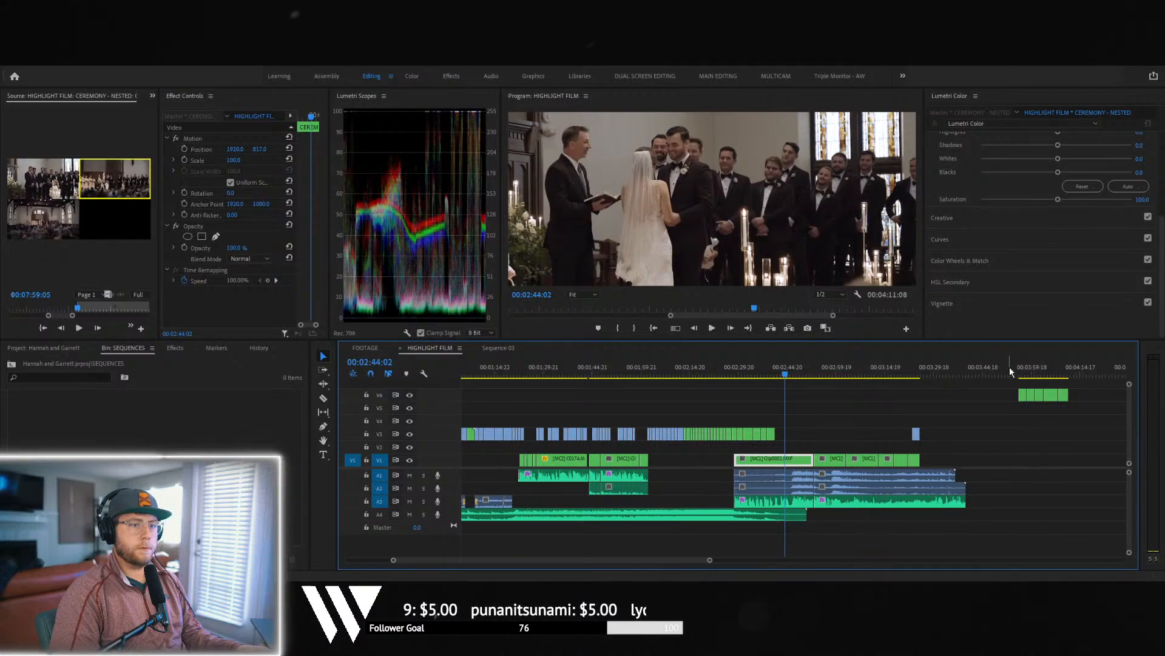
{"action": "mouse_move", "coordinate": [1029, 372]}
{"action": "left_mouse_down"}
{"action": "mouse_move", "coordinate": [1070, 374]}
{"action": "mouse_move", "coordinate": [1049, 375]}
{"action": "left_mouse_up"}
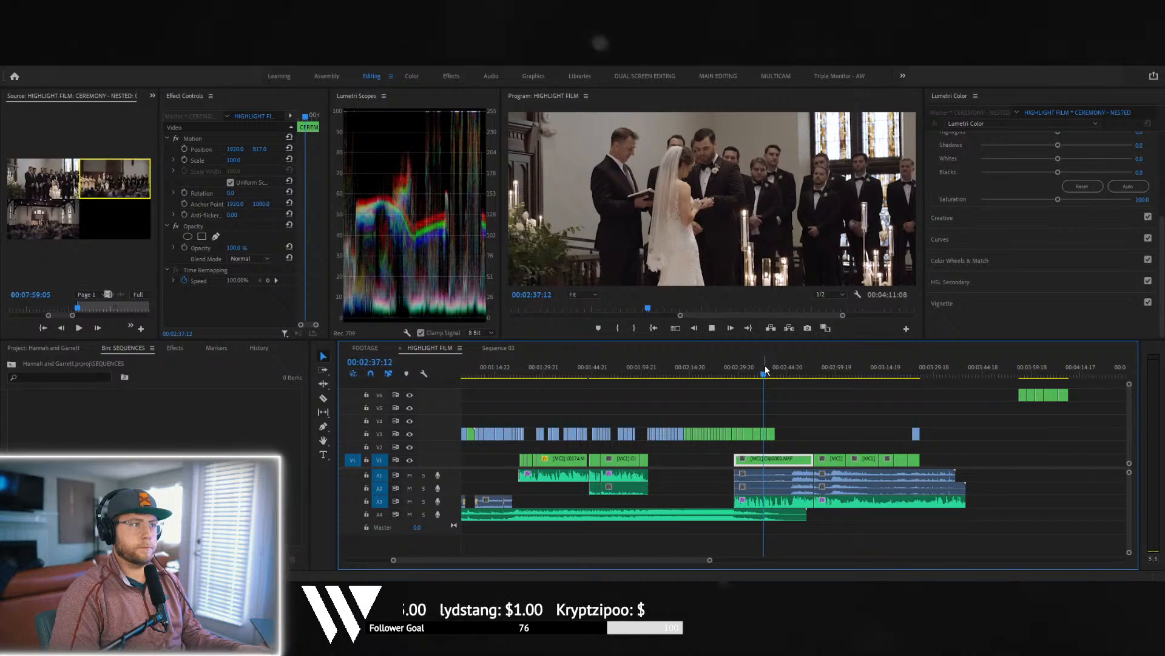
{"action": "key", "text": "space"}
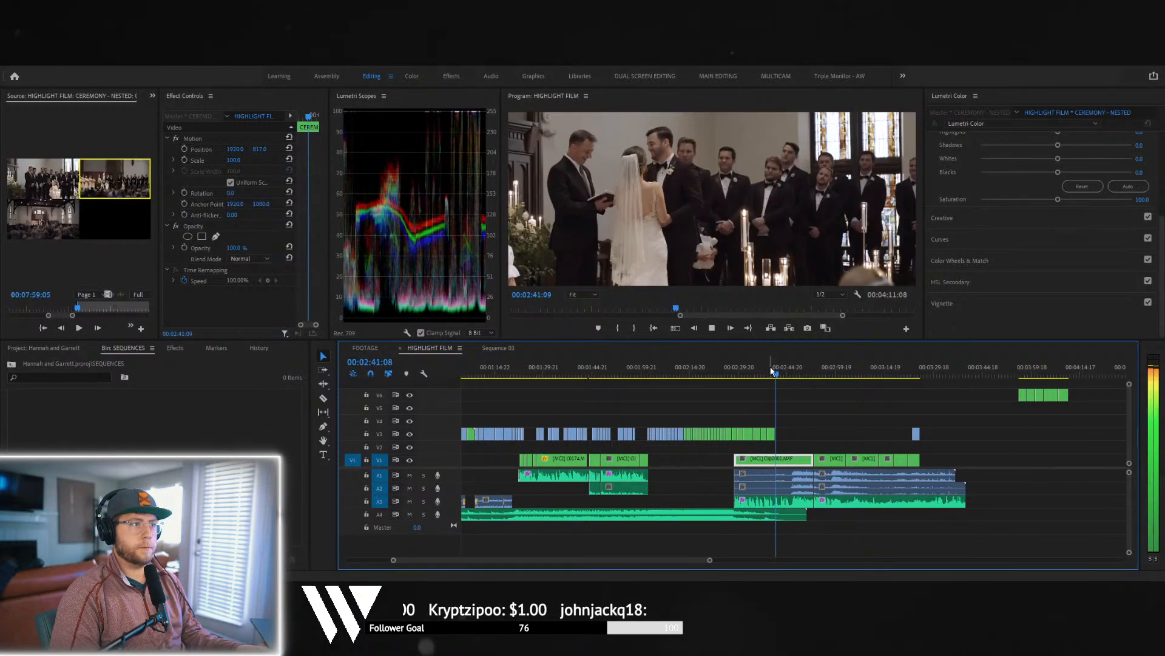
{"action": "key", "text": "space"}
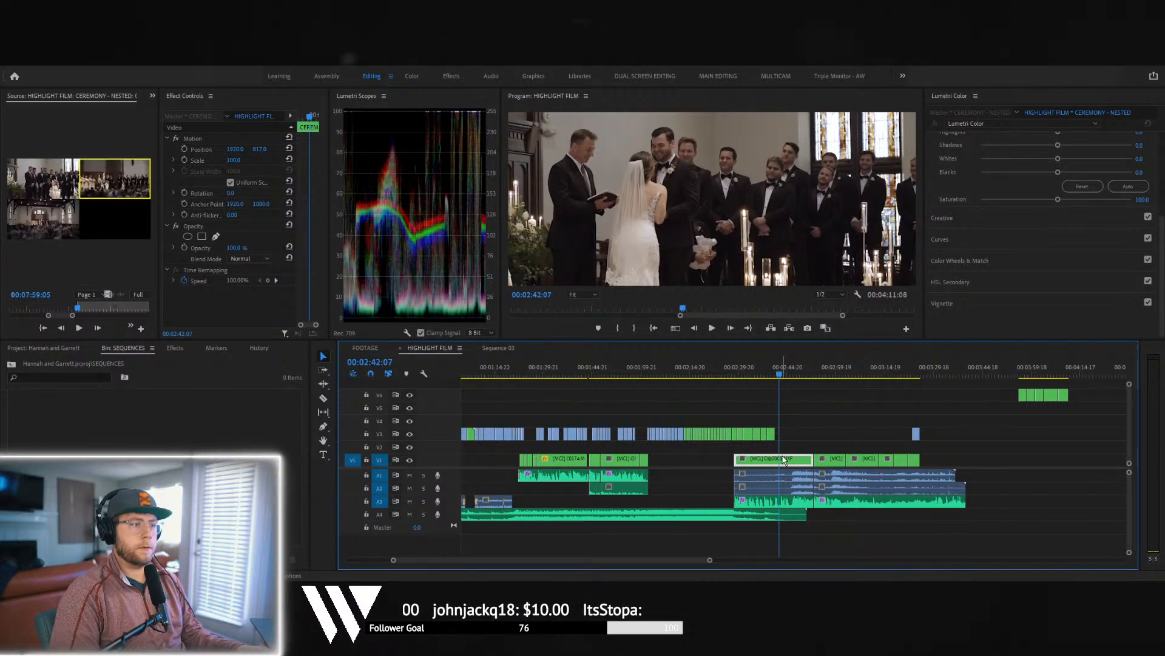
- Try the wide aisle angle and the candlelit close-up angle on the V1 ceremony clip, previewing the cut from V3
{"action": "key", "text": "2"}
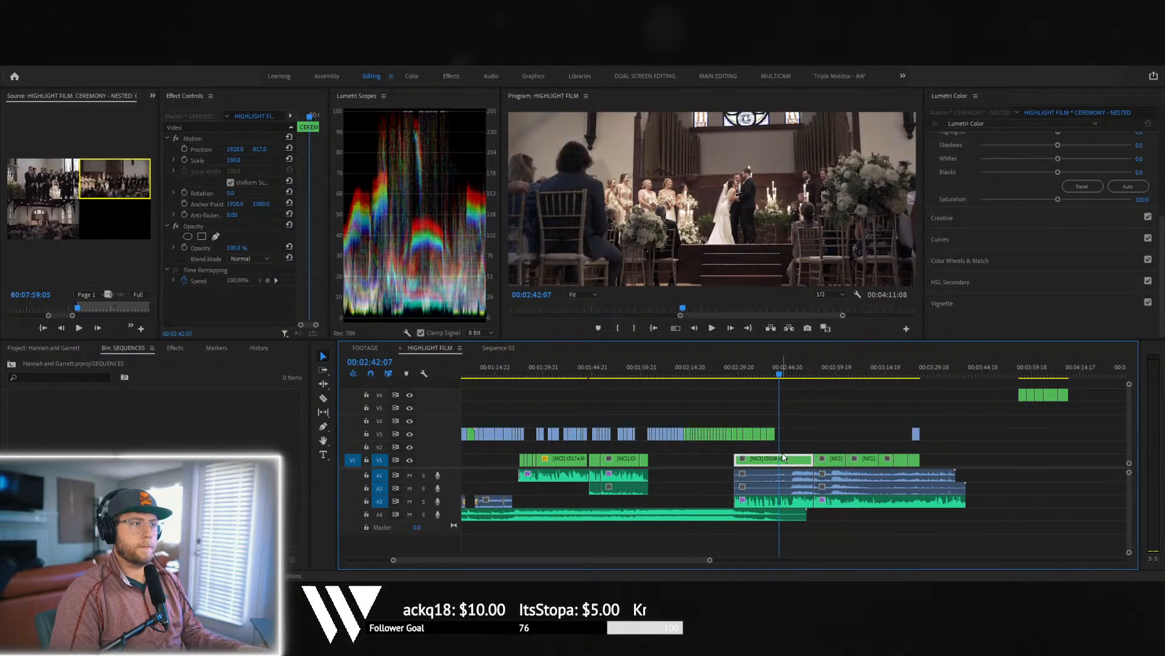
{"action": "key", "text": "space"}
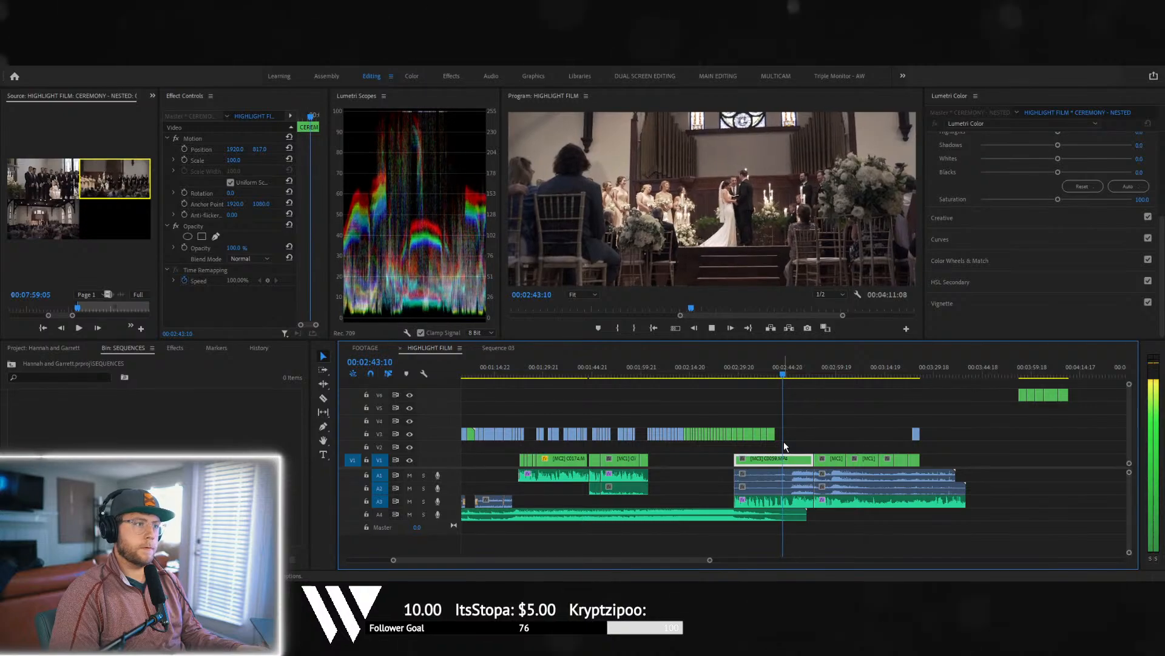
{"action": "key", "text": "space"}
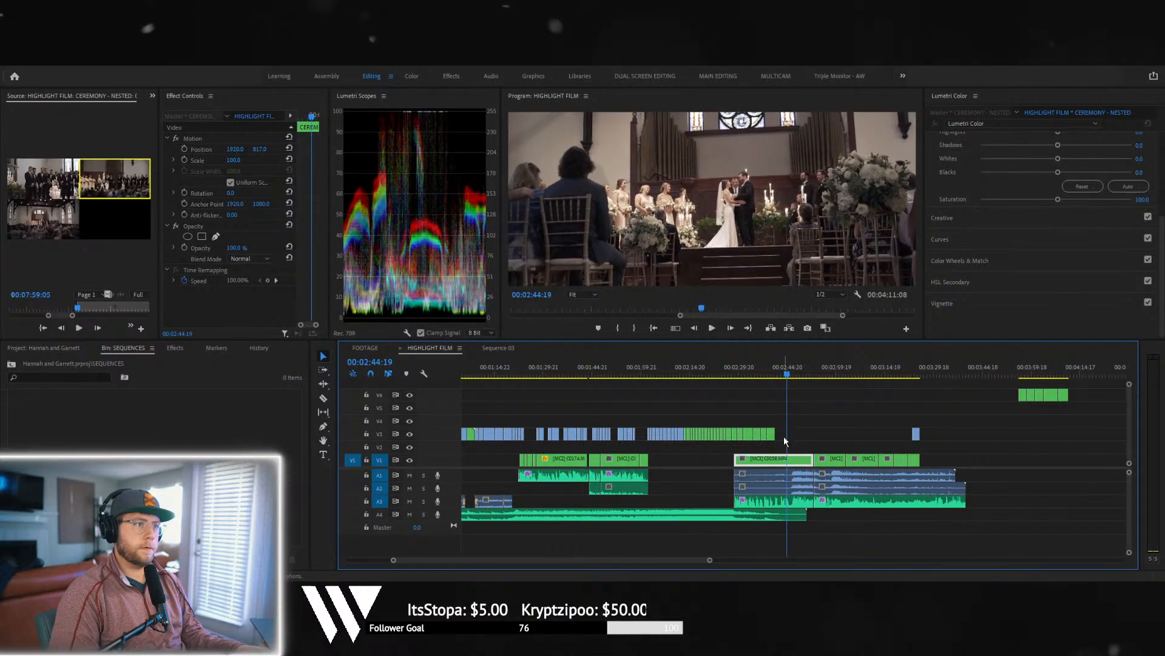
{"action": "left_click", "coordinate": [775, 373]}
{"action": "key", "text": "space"}
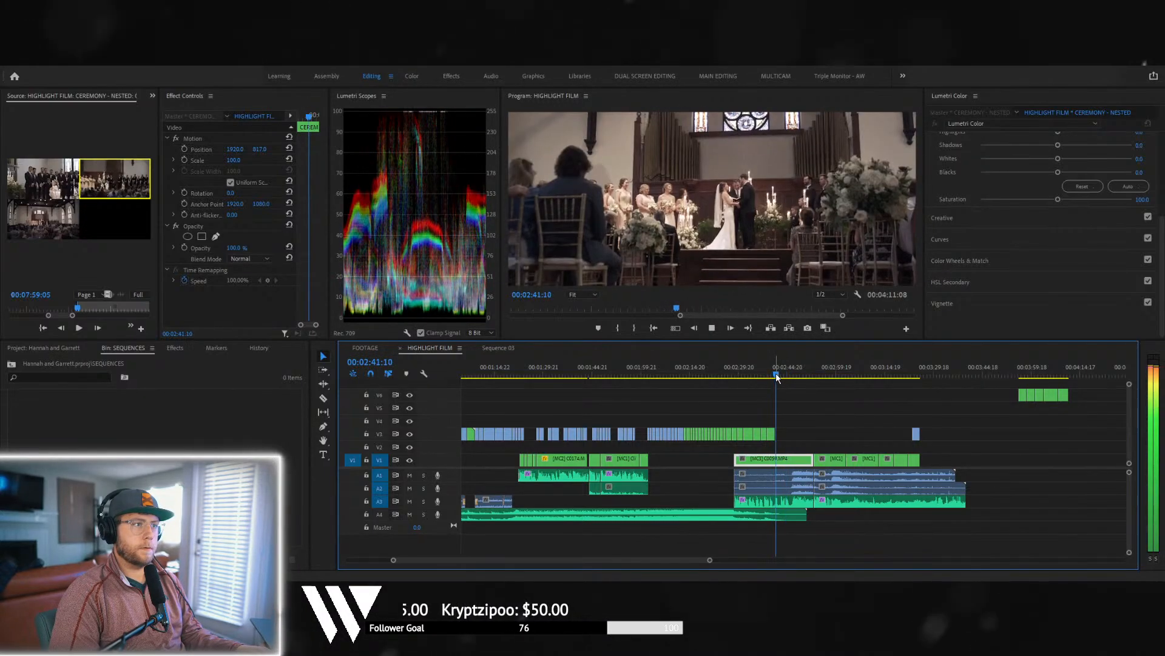
{"action": "key", "text": "space"}
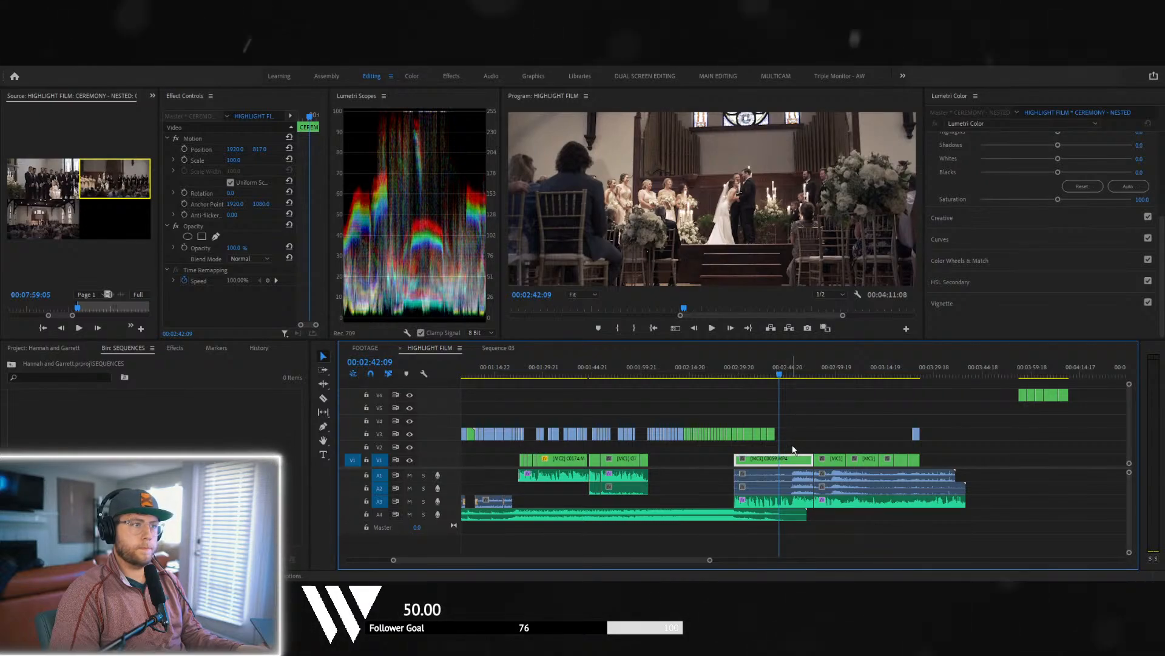
{"action": "left_click", "coordinate": [773, 373]}
{"action": "key", "text": "space"}
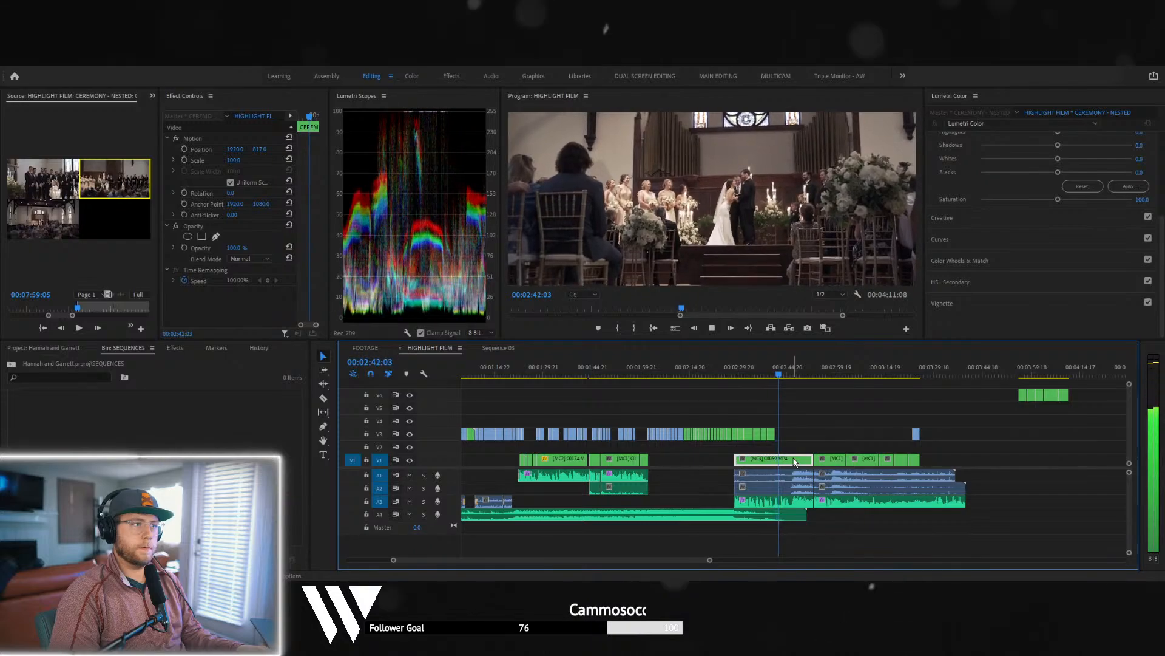
{"action": "key", "text": "space"}
{"action": "key", "text": "1"}
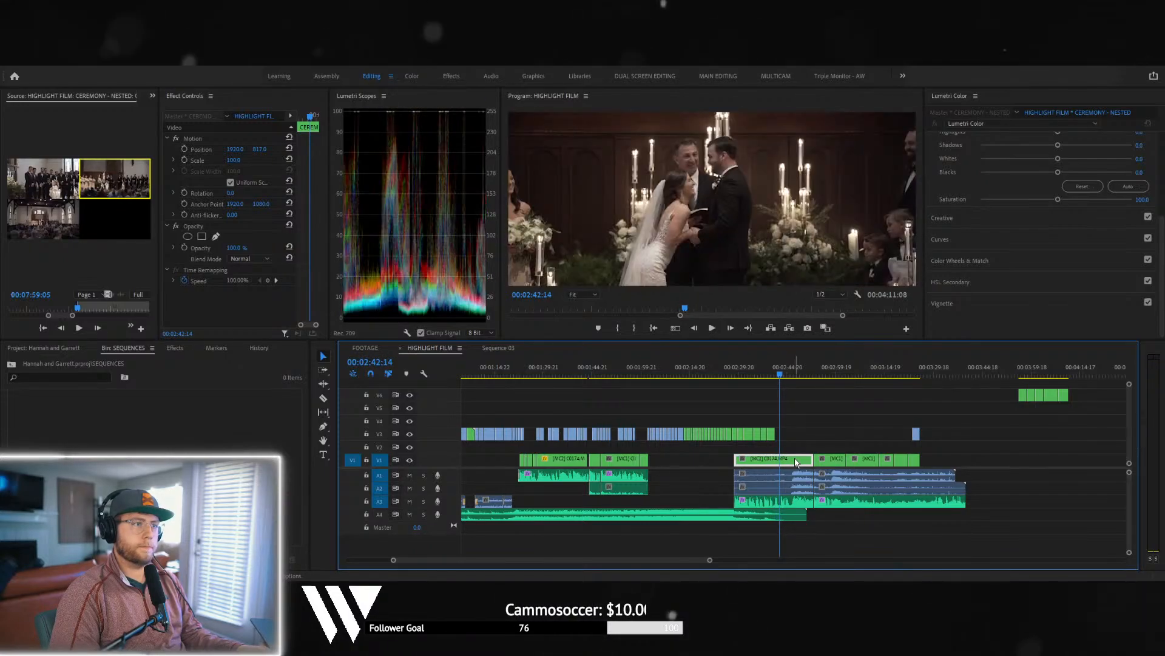
{"action": "key", "text": "2"}
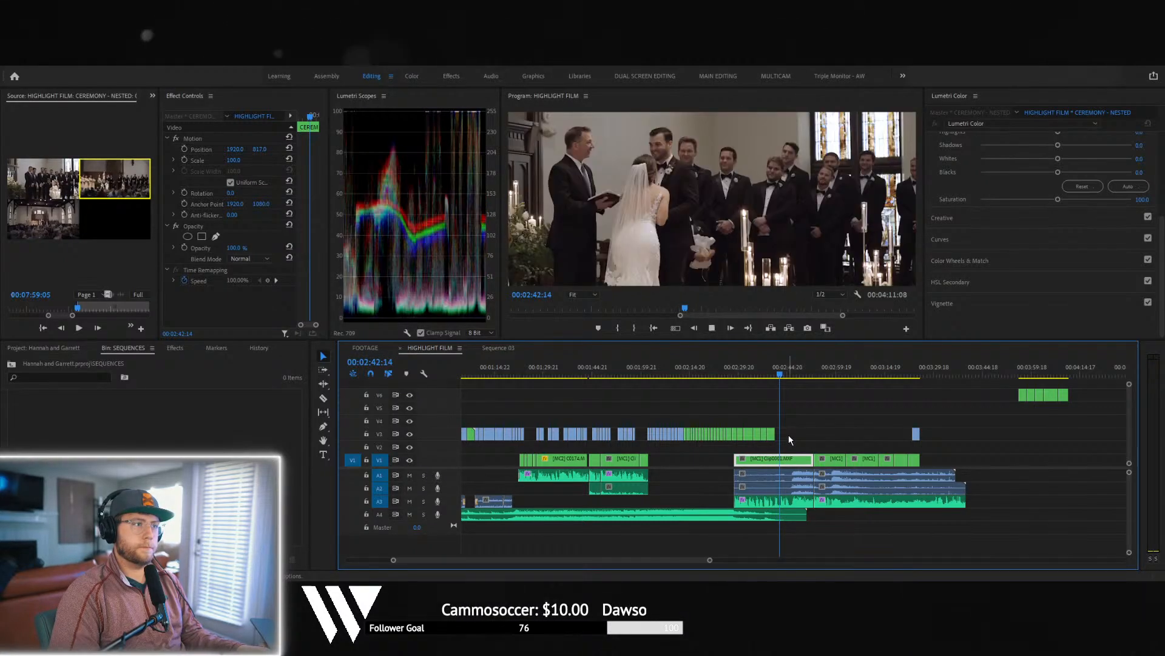
- Preview the front angle on the V1 ceremony clip and split it around 00:02:42:16
{"action": "key", "text": "space"}
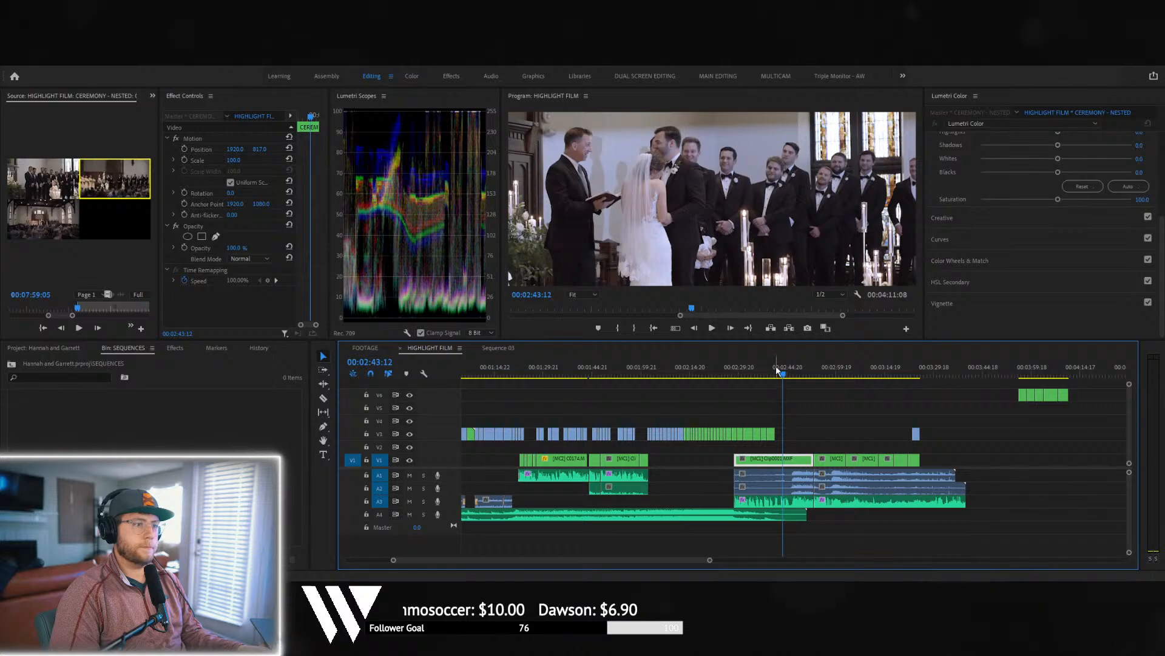
{"action": "left_click", "coordinate": [775, 371]}
{"action": "key", "text": "space"}
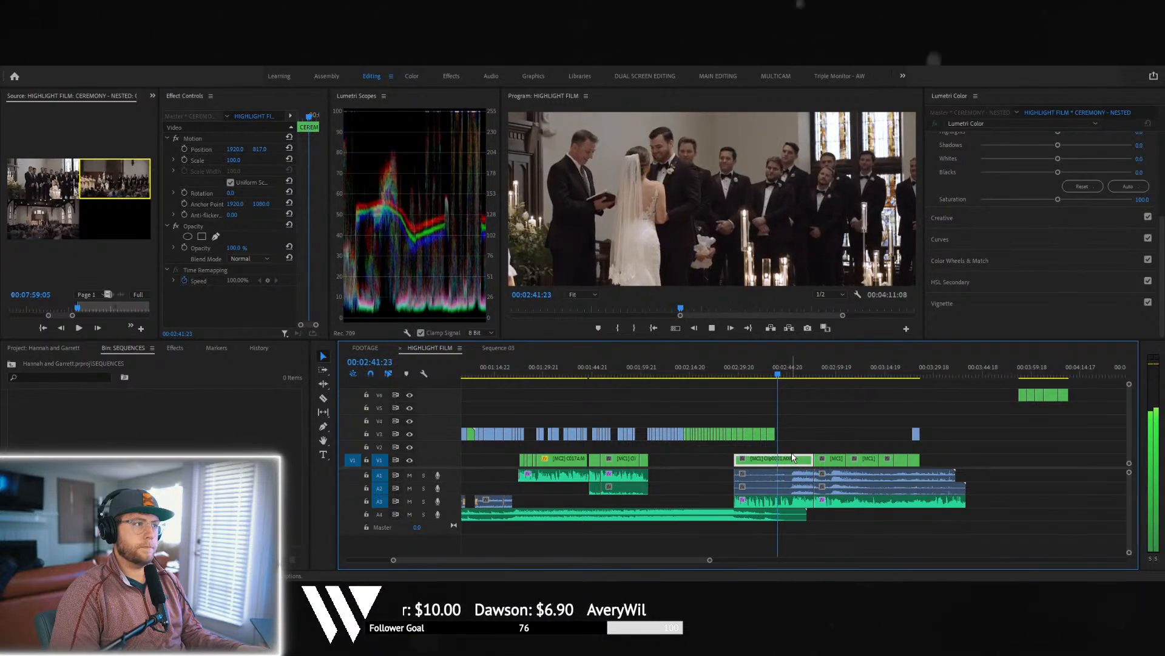
{"action": "key", "text": "space"}
{"action": "key", "text": "ctrl+k"}
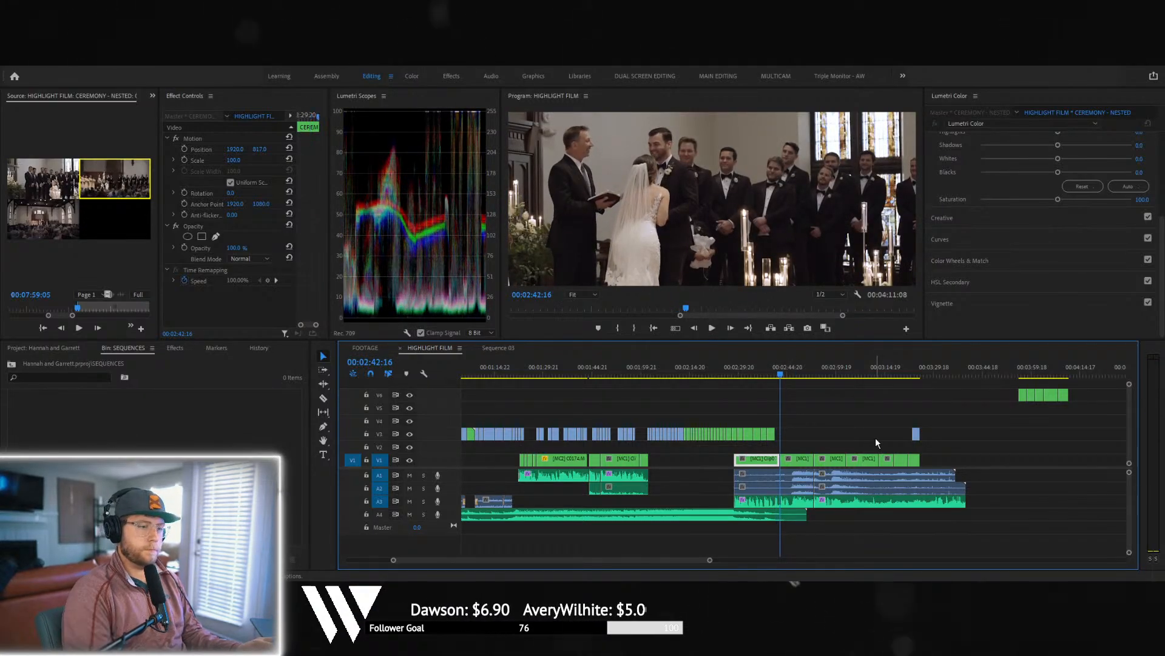
- Set the front-angle V1 piece's scale to 140 and its position to 2666, 1127, then play the reframed shot
{"action": "left_click", "coordinate": [777, 374]}
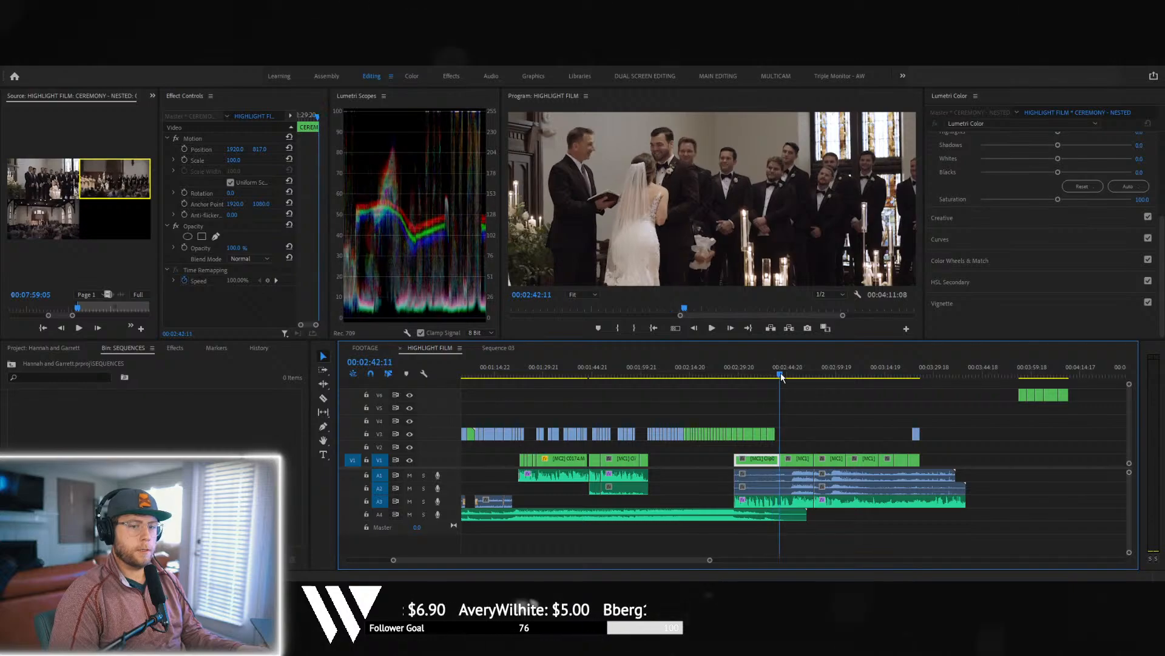
{"action": "left_click", "coordinate": [237, 160]}
{"action": "type", "text": "140"}
{"action": "key", "text": "Return"}
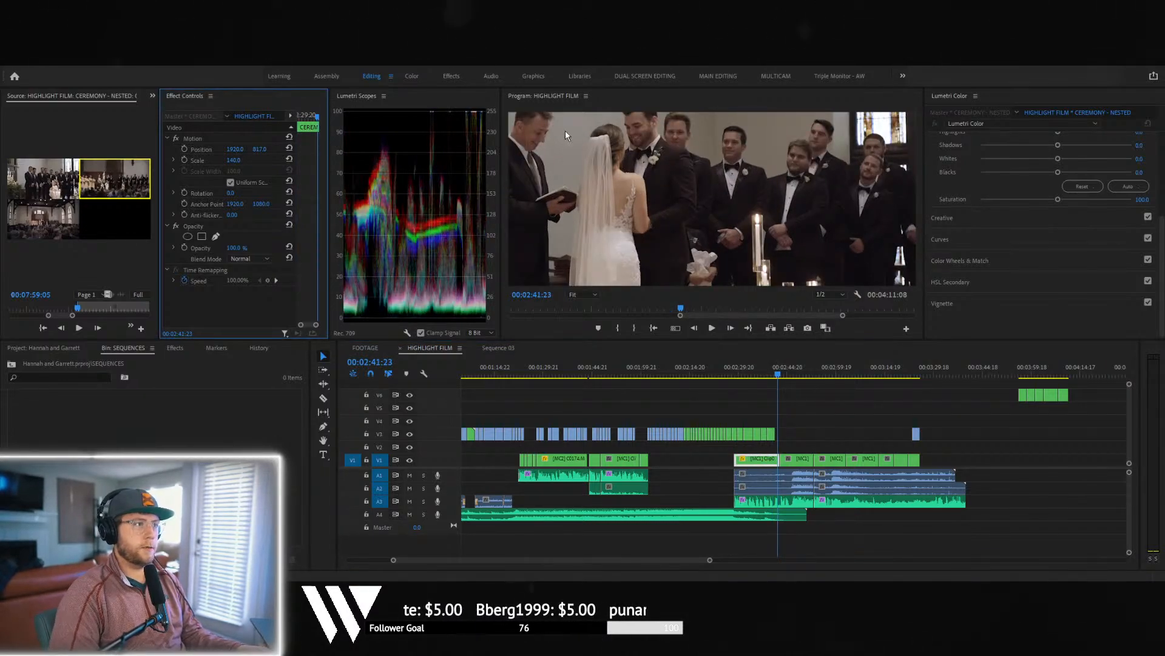
{"action": "left_click_drag", "start_coordinate": [260, 149], "coordinate": [448, 149]}
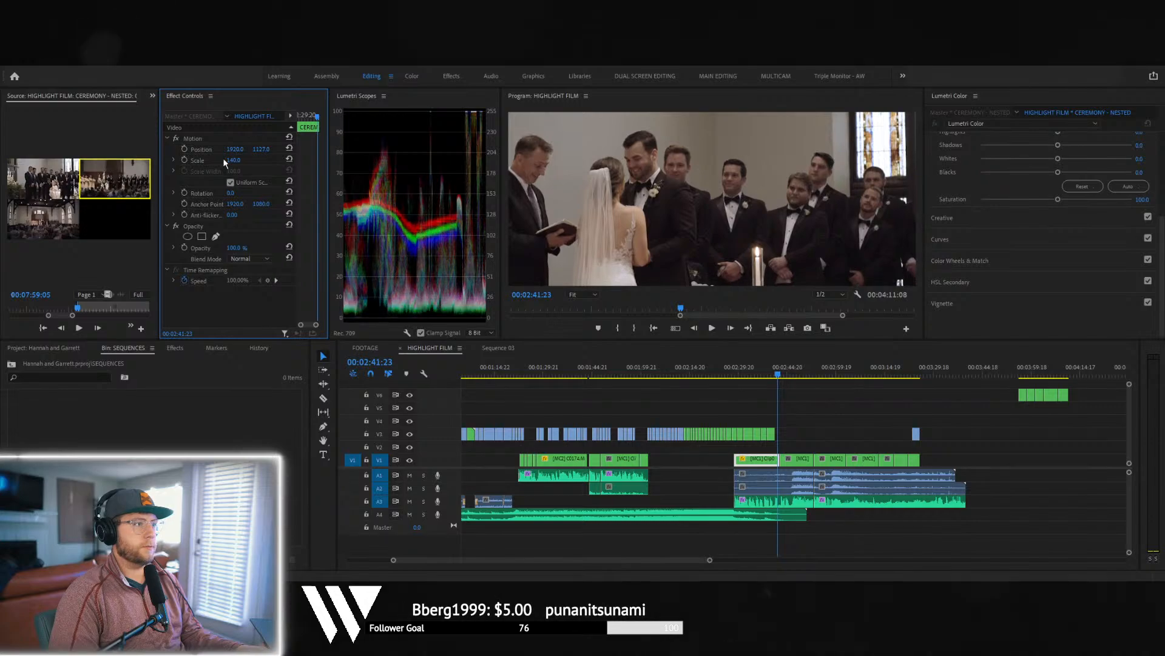
{"action": "left_click_drag", "start_coordinate": [229, 150], "coordinate": [682, 150]}
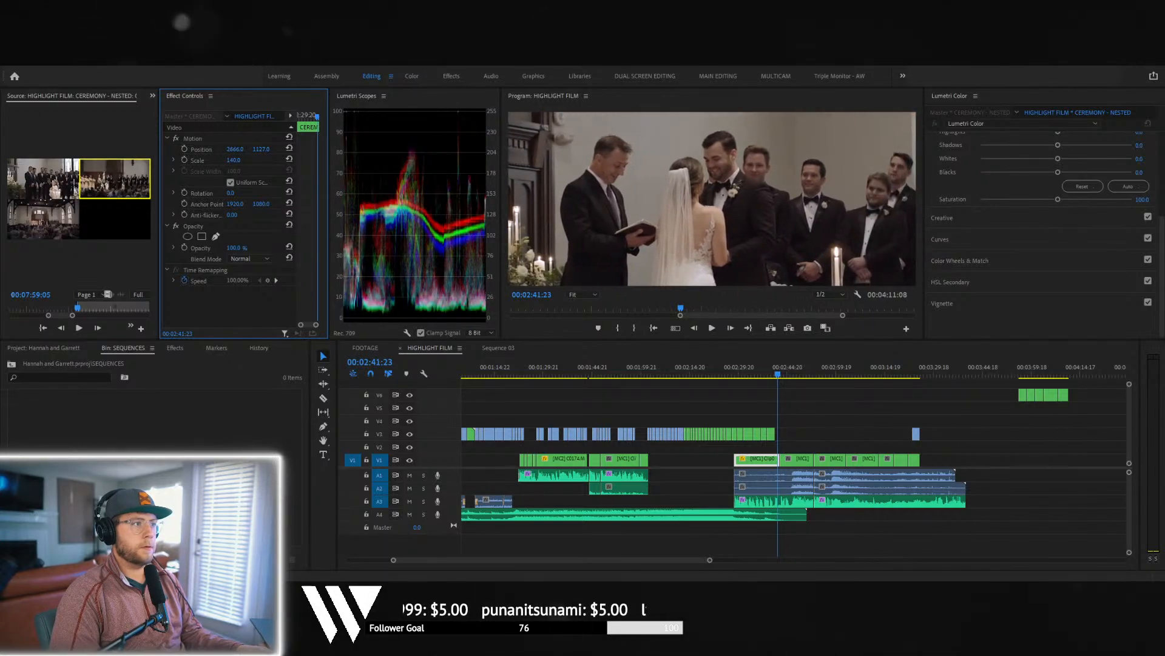
{"action": "key", "text": "space"}
{"action": "key", "text": "space"}
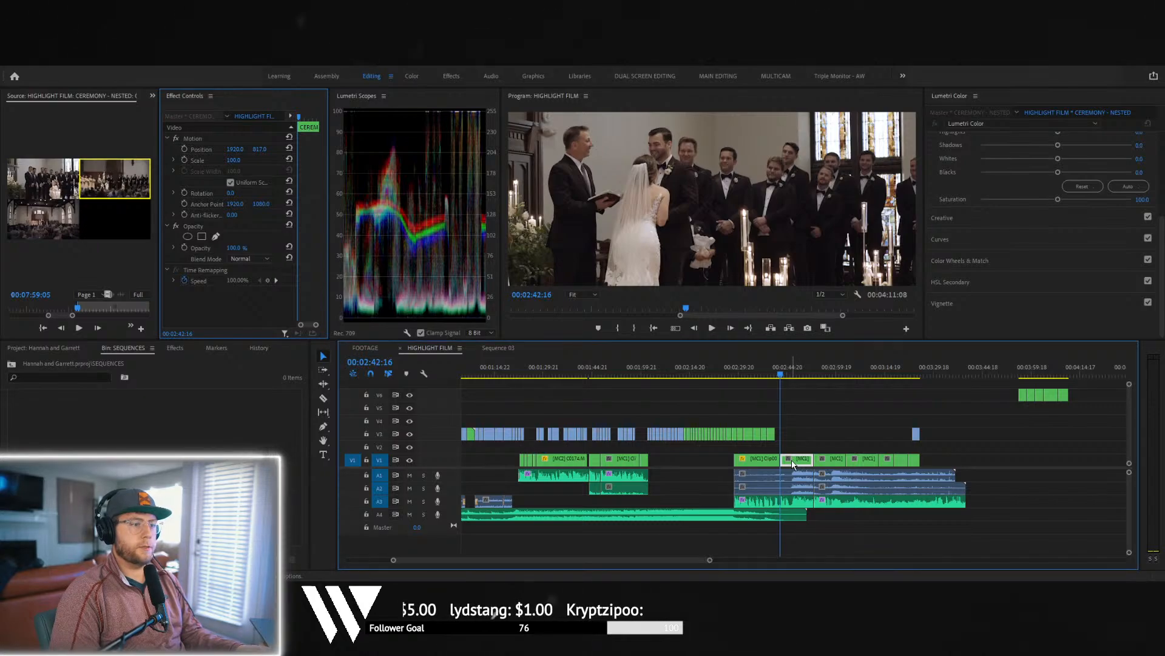
- Switch the V1 piece after the split to the wide aisle angle and split it around 00:02:45:00
{"action": "key", "text": "3"}
{"action": "key", "text": "space"}
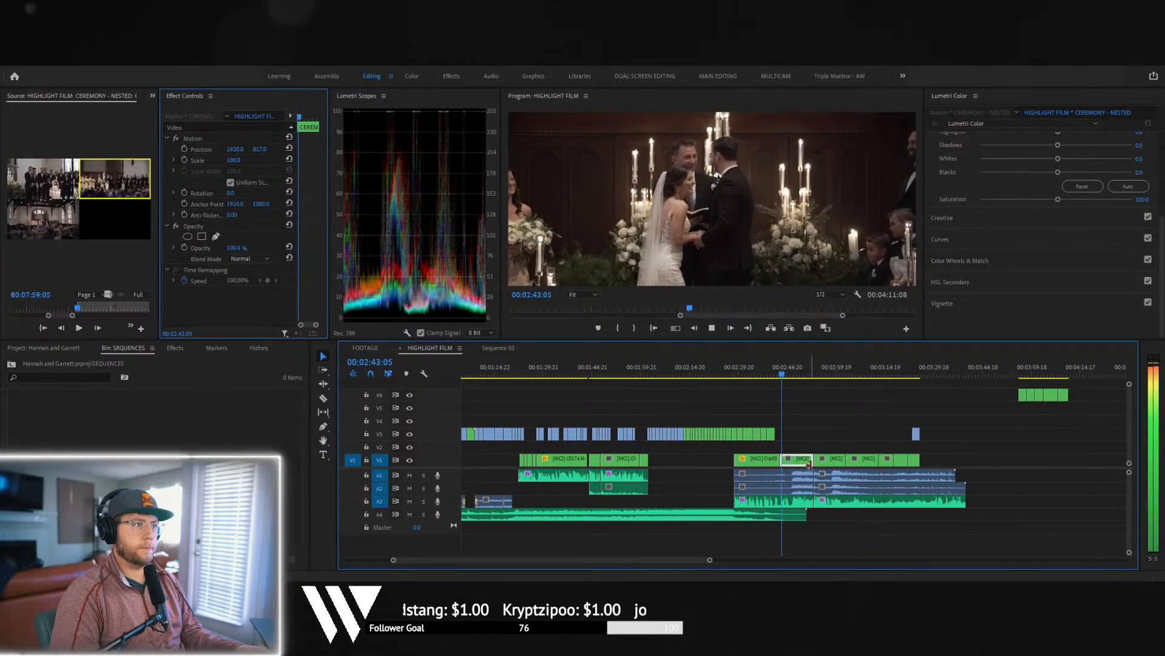
{"action": "key", "text": "space"}
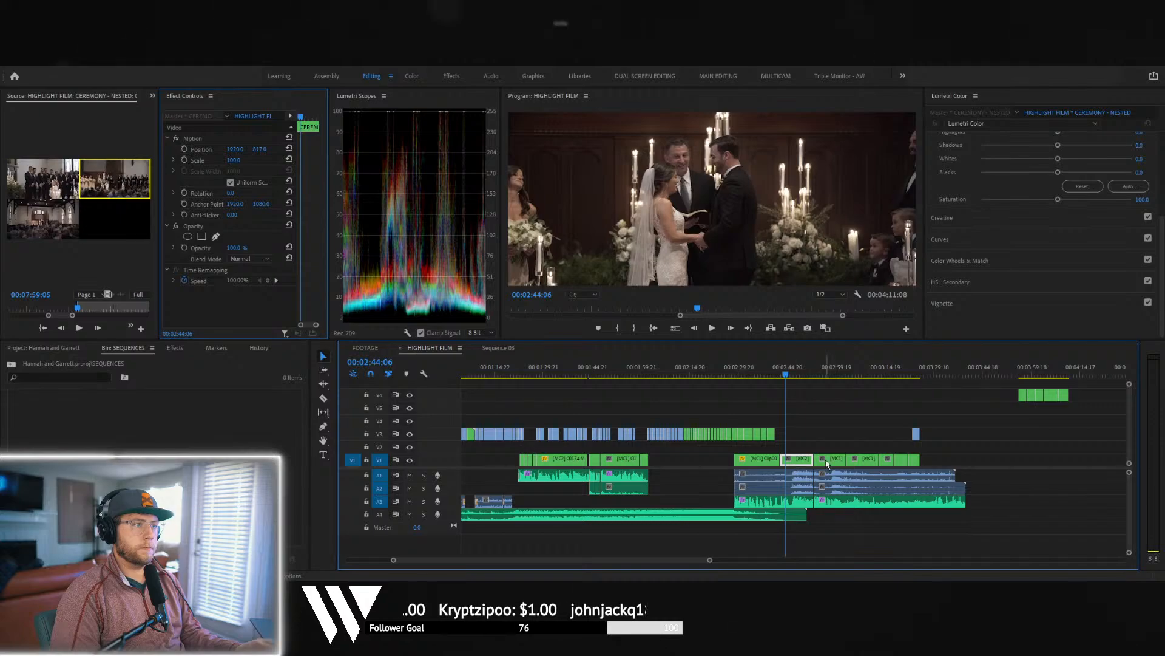
{"action": "key", "text": "3"}
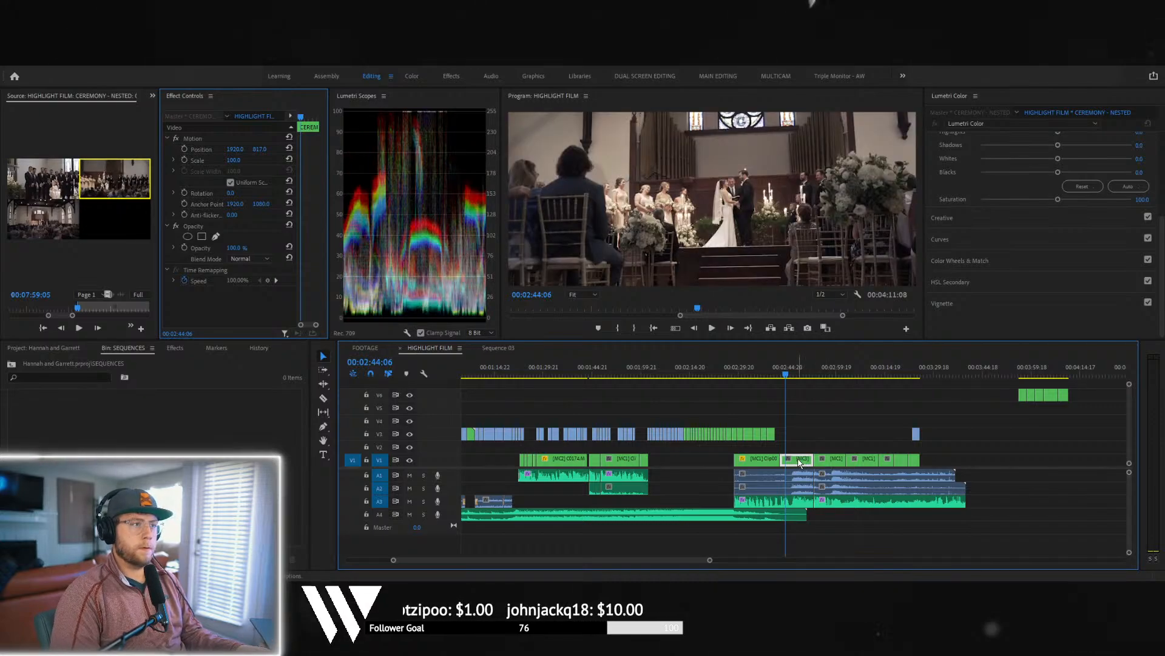
{"action": "key", "text": "space"}
{"action": "key", "text": "space"}
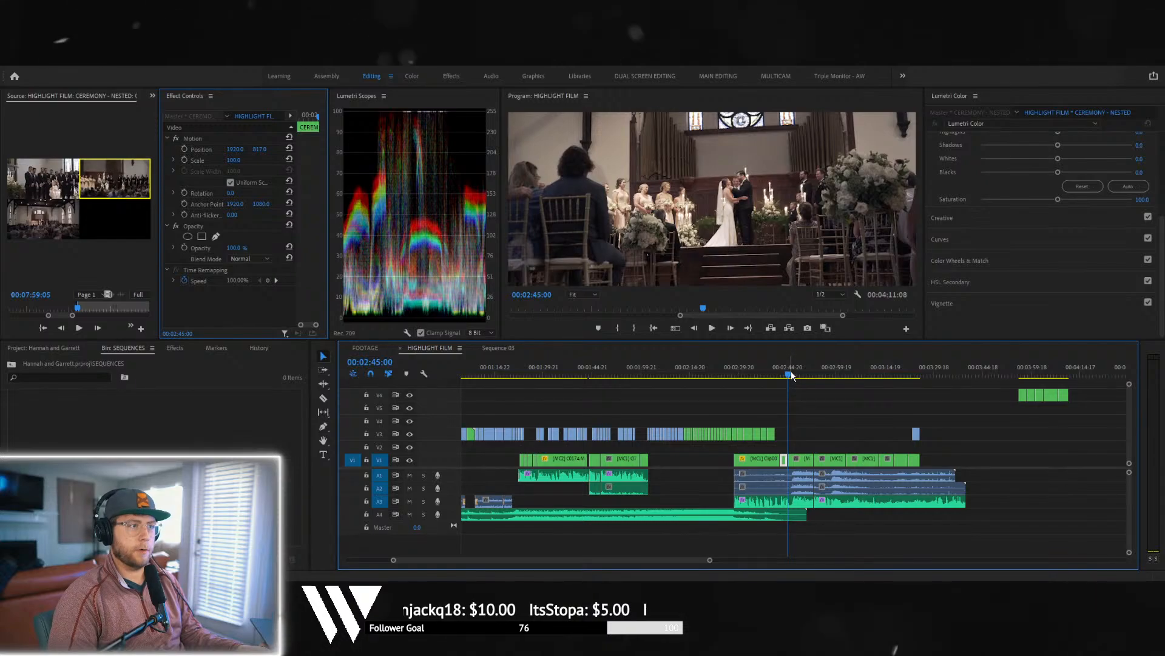
- Split the remaining V1 kiss section into a candlelit close-up followed by a wide aisle shot, and play it through
{"action": "left_click_drag", "start_coordinate": [792, 375], "coordinate": [798, 377]}
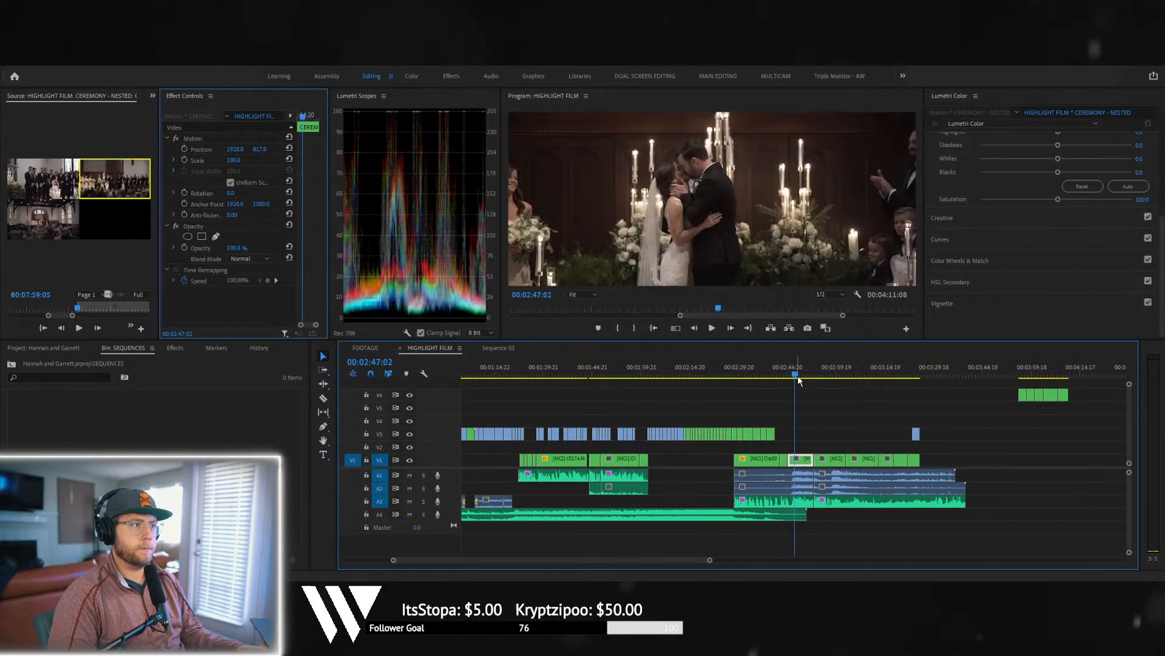
{"action": "key", "text": "space"}
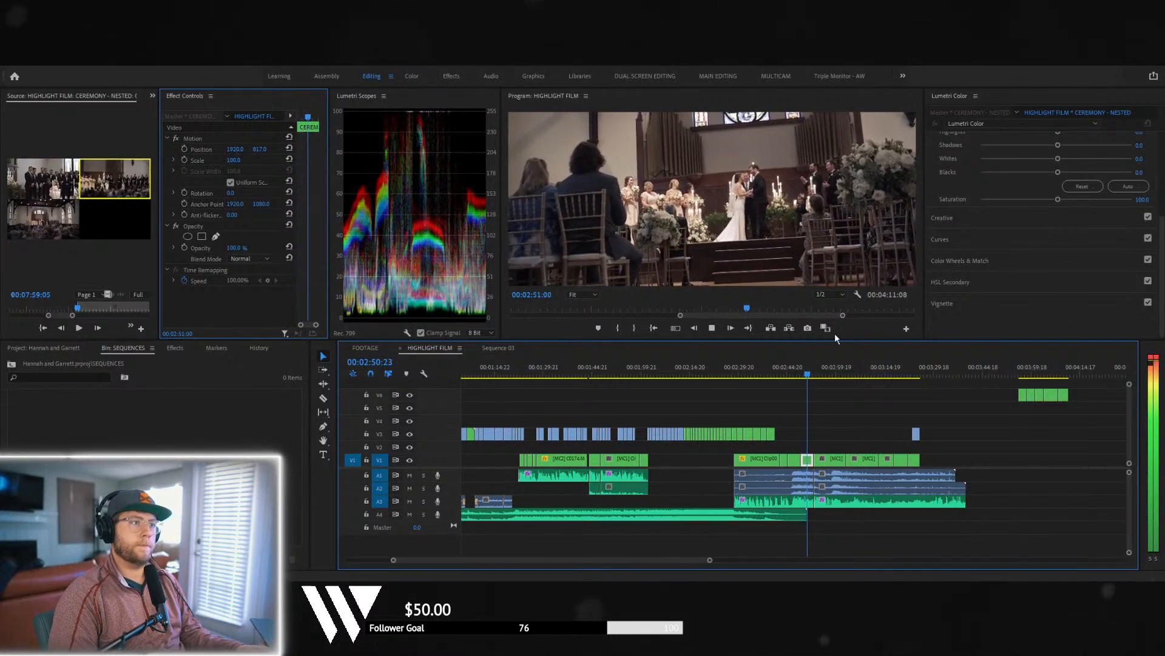
{"action": "key", "text": "space"}
{"action": "key", "text": "space"}
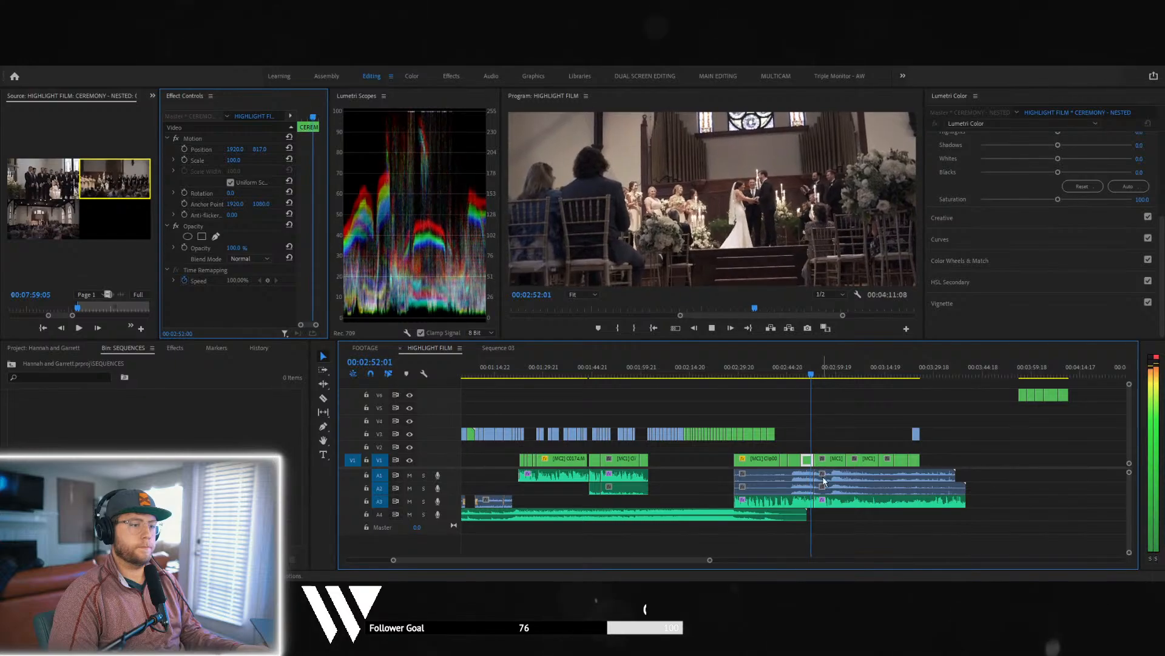
{"action": "key", "text": "space"}
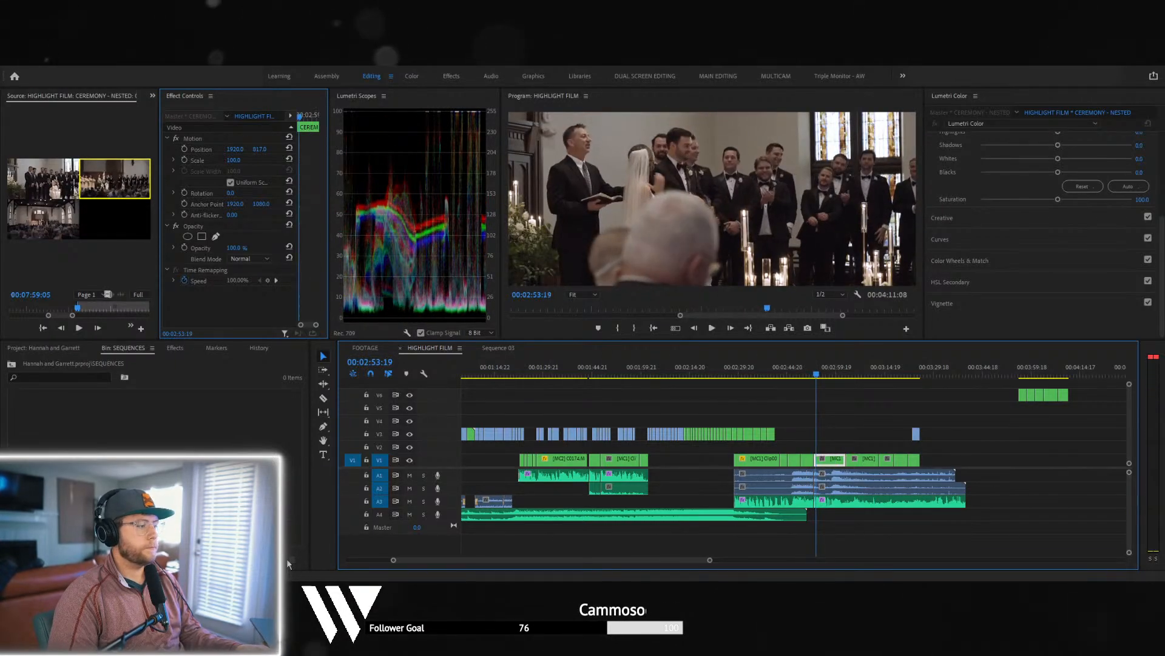
- Add a Constant Power audio crossfade at the A3 ceremony audio cut around 00:02:53
{"action": "left_click", "coordinate": [63, 348]}
{"action": "left_click", "coordinate": [175, 348]}
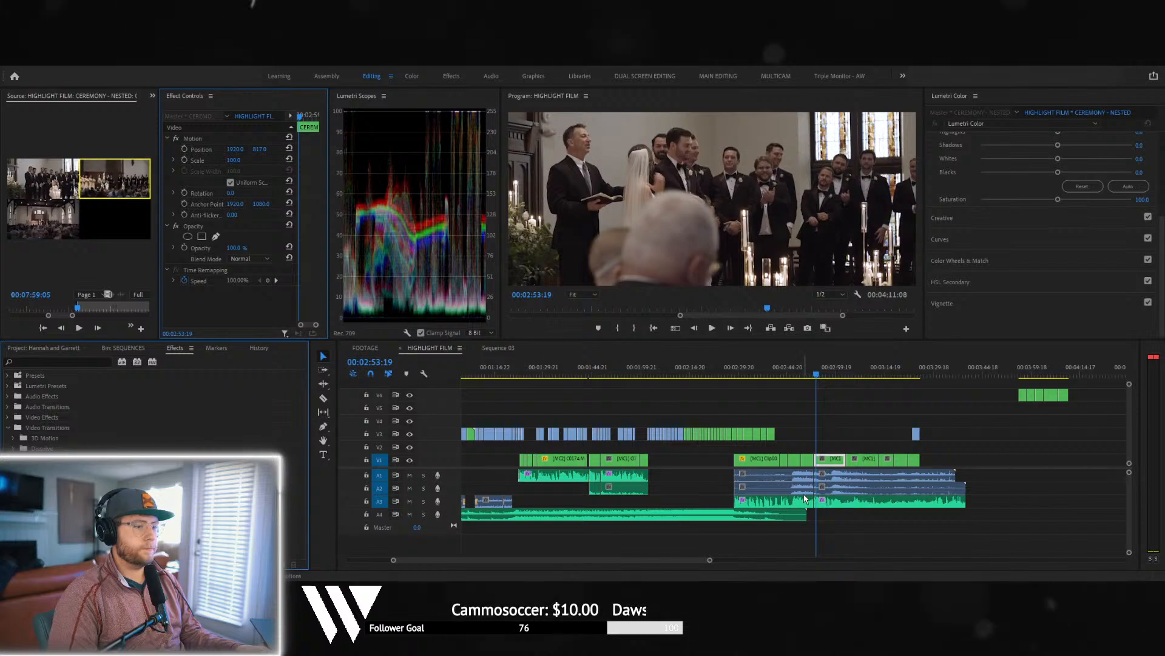
{"action": "left_click", "coordinate": [804, 534]}
{"action": "left_click", "coordinate": [797, 476]}
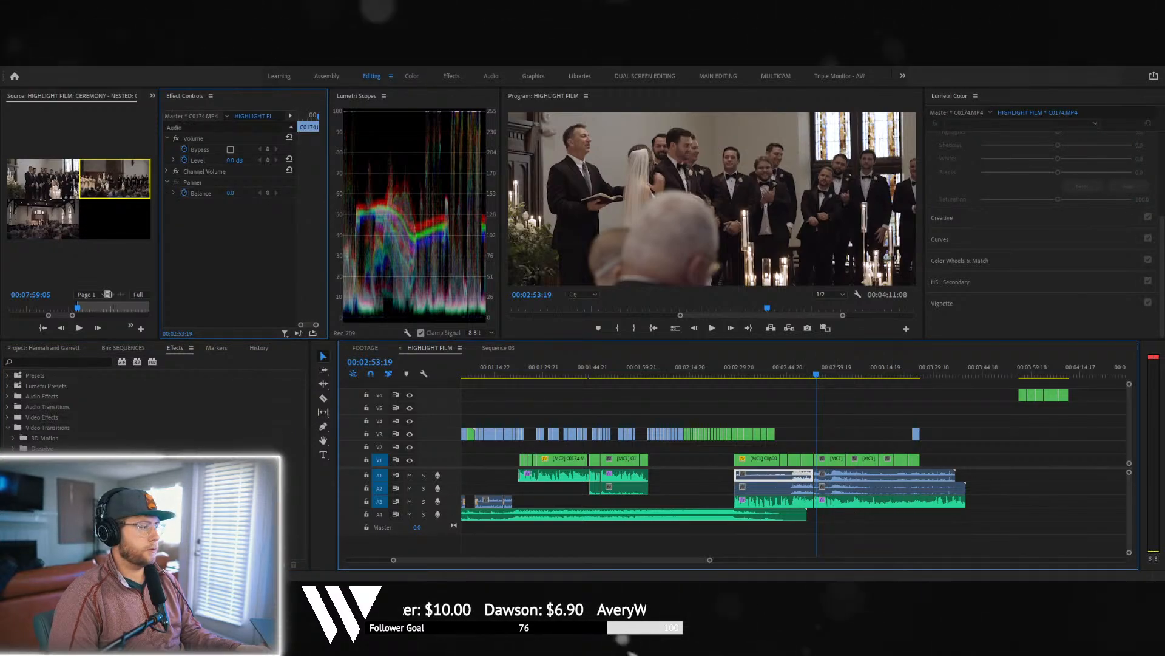
{"action": "left_click", "coordinate": [6, 434]}
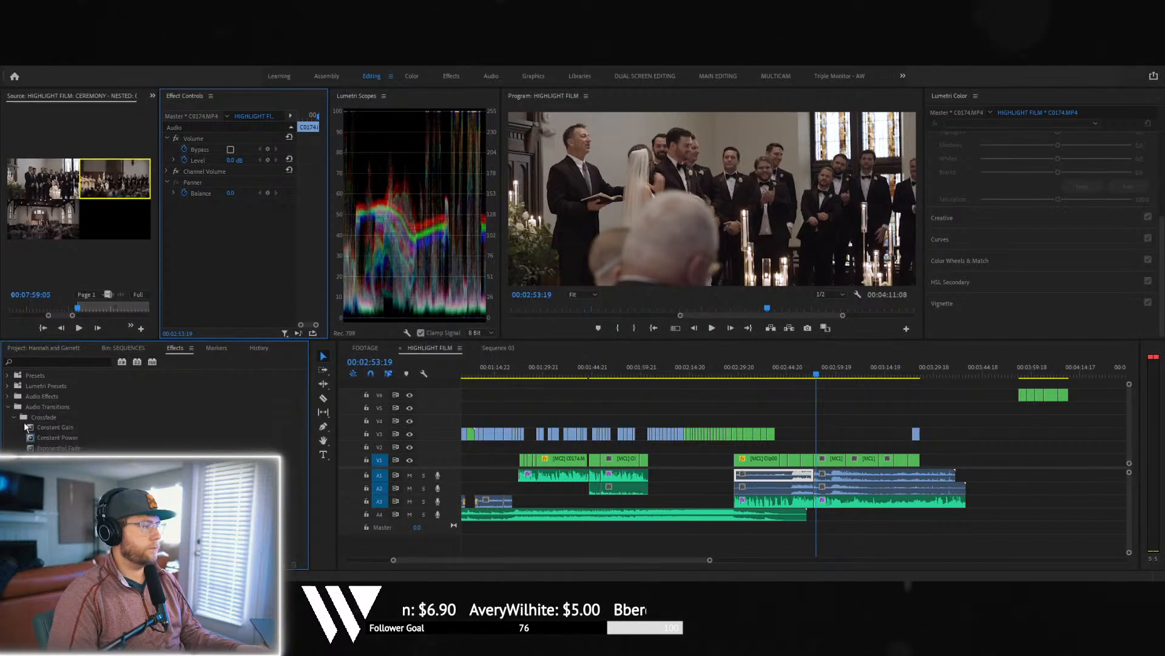
{"action": "left_click", "coordinate": [49, 437]}
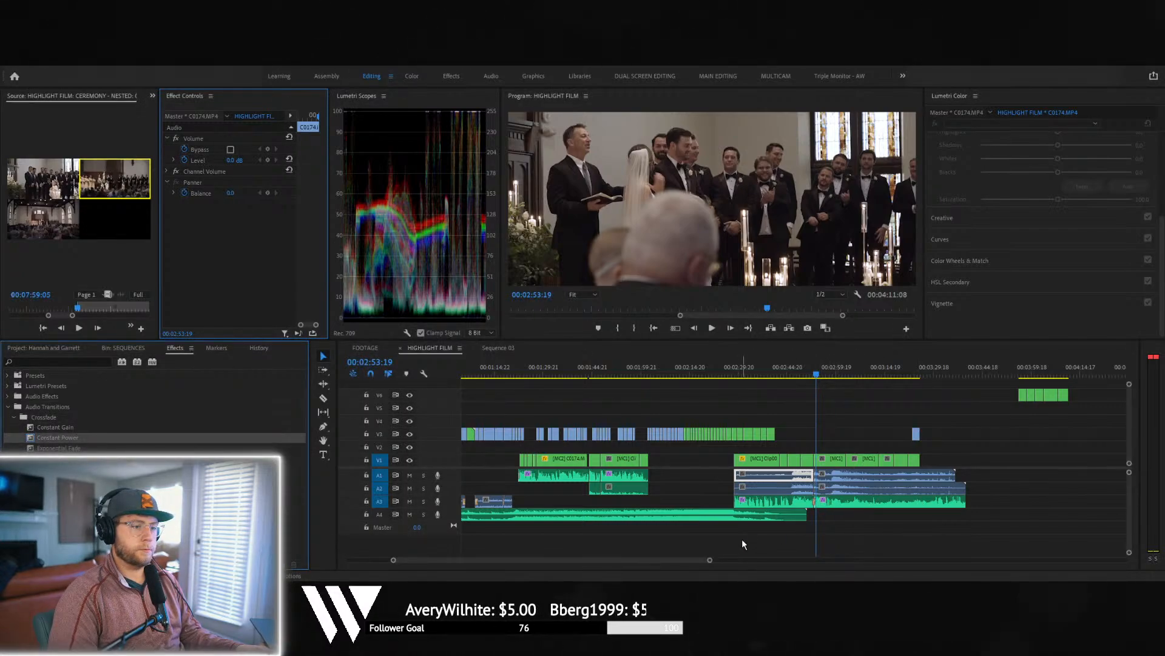
- Play back the audio crossfade and the V1 camera cut around 00:02:53
{"action": "left_click_drag", "start_coordinate": [710, 560], "coordinate": [652, 550]}
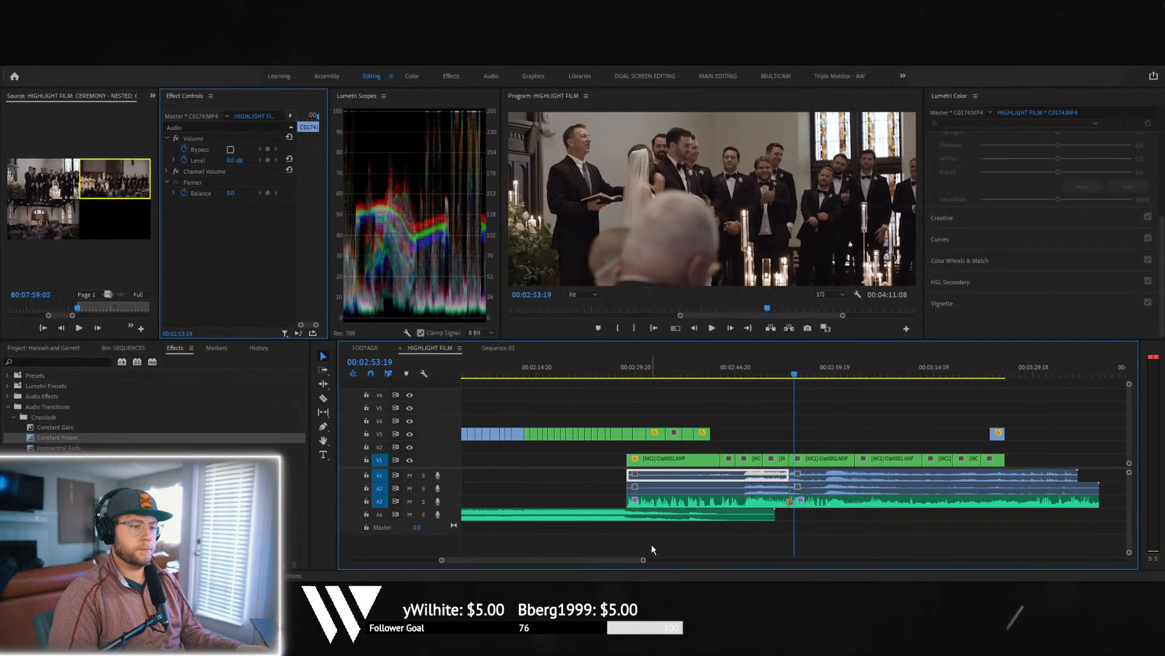
{"action": "left_click", "coordinate": [790, 501]}
{"action": "left_click", "coordinate": [783, 458]}
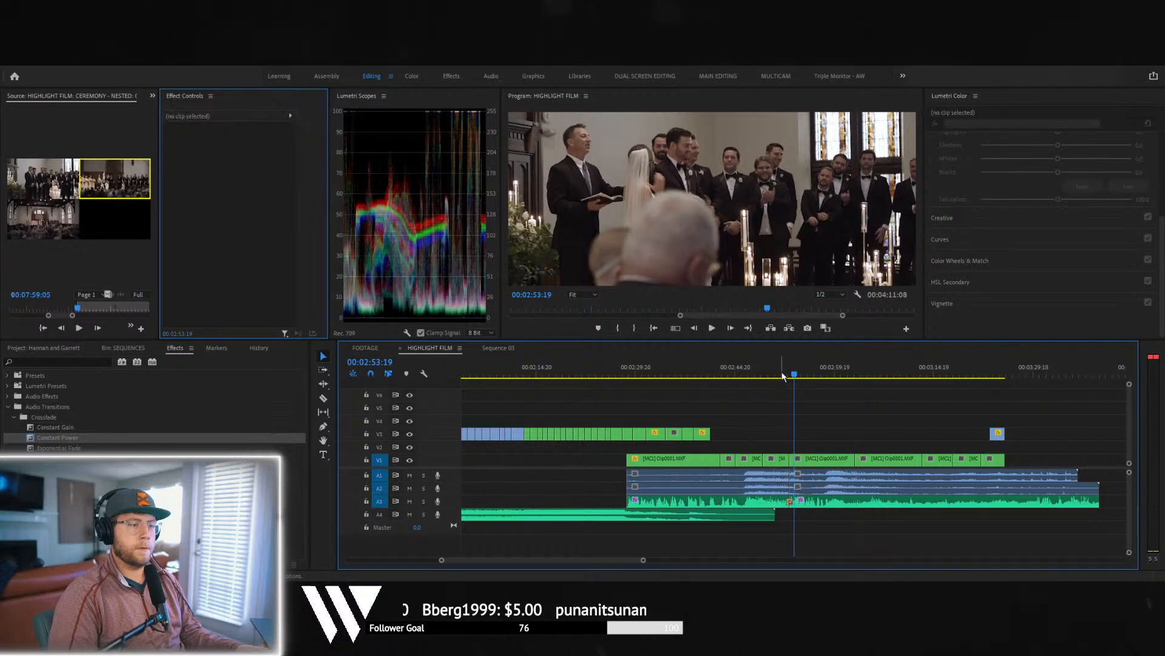
{"action": "key", "text": "space"}
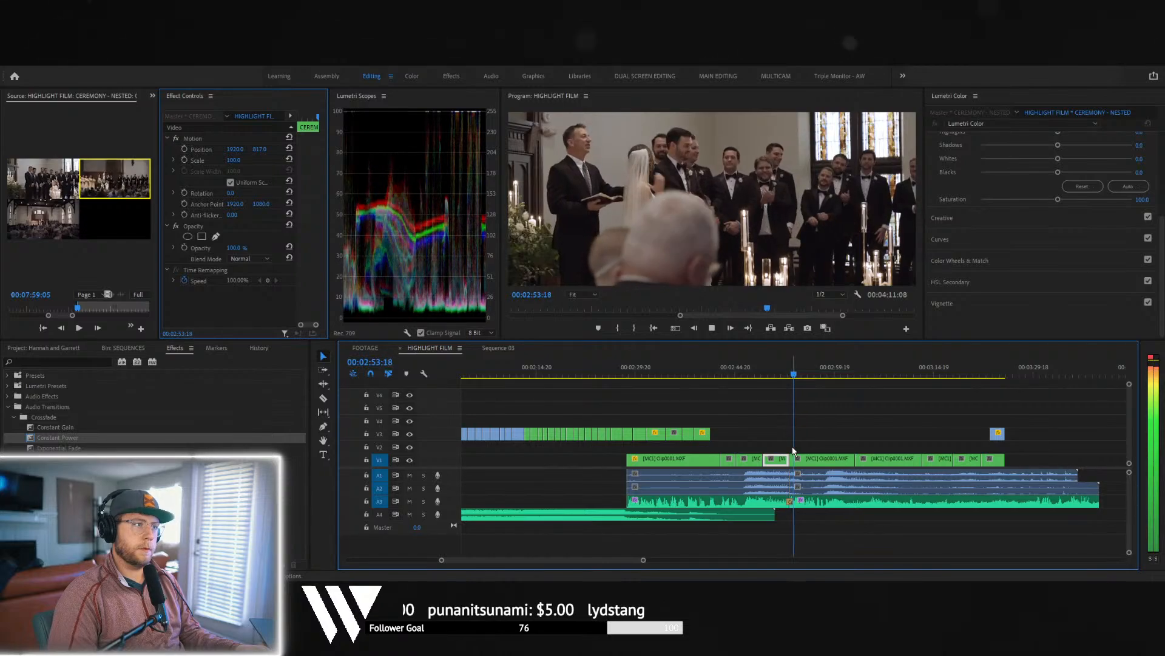
- Switch the V1 piece after the 00:02:53 cut to the candlelit front angle of the couple and play it
{"action": "key", "text": "space"}
{"action": "left_click", "coordinate": [824, 462]}
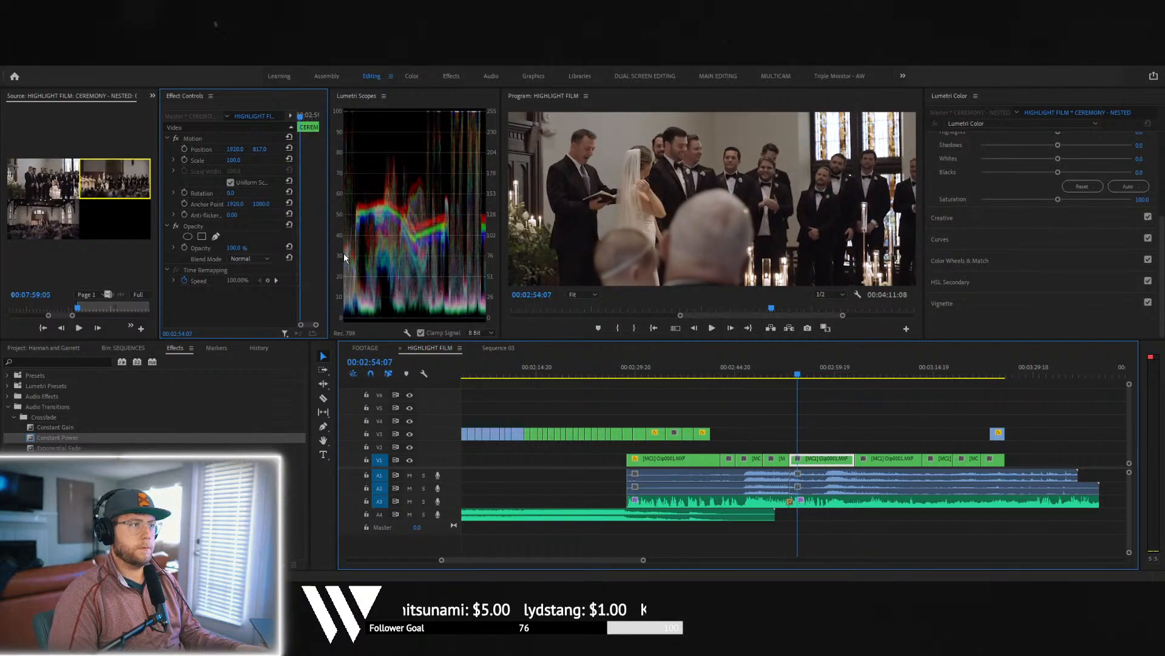
{"action": "key", "text": "2"}
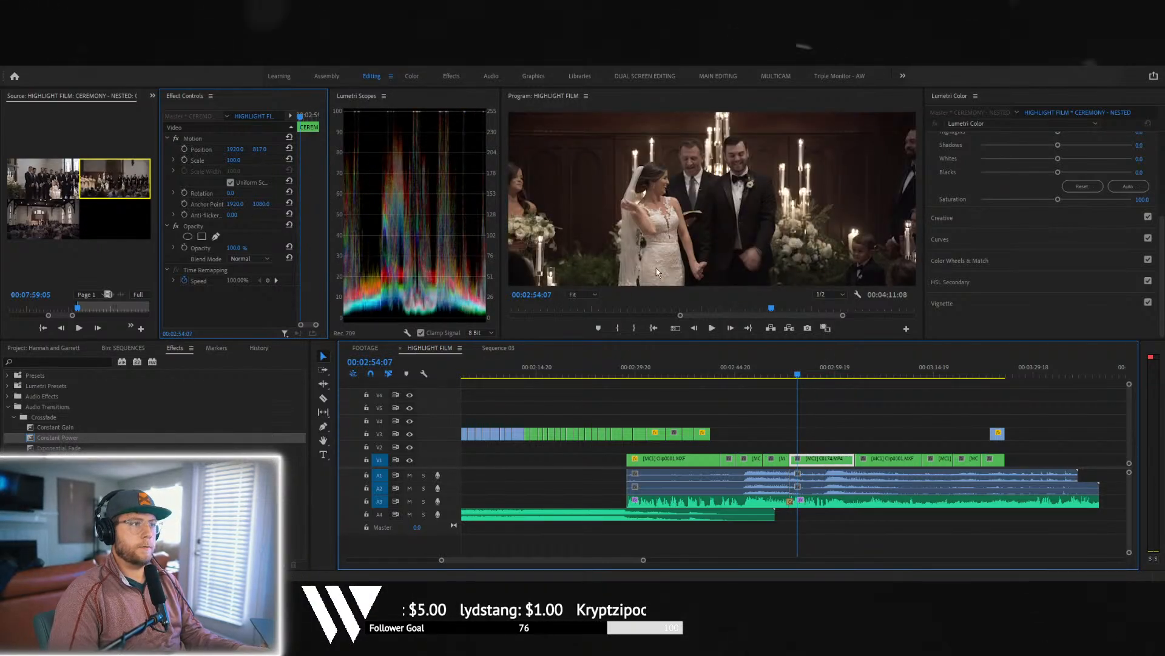
{"action": "key", "text": "space"}
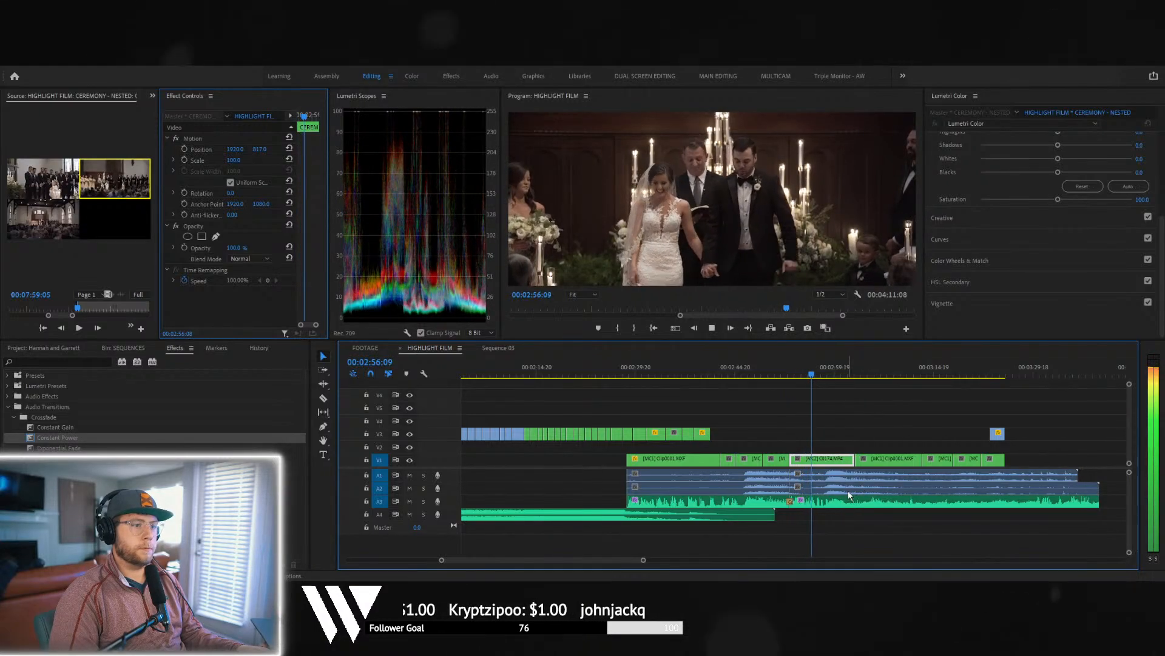
- Split the V1 candlelit shot around 00:02:58 and delete the piece up to the cut around 00:03:03
{"action": "key", "text": "1"}
{"action": "left_click", "coordinate": [834, 460]}
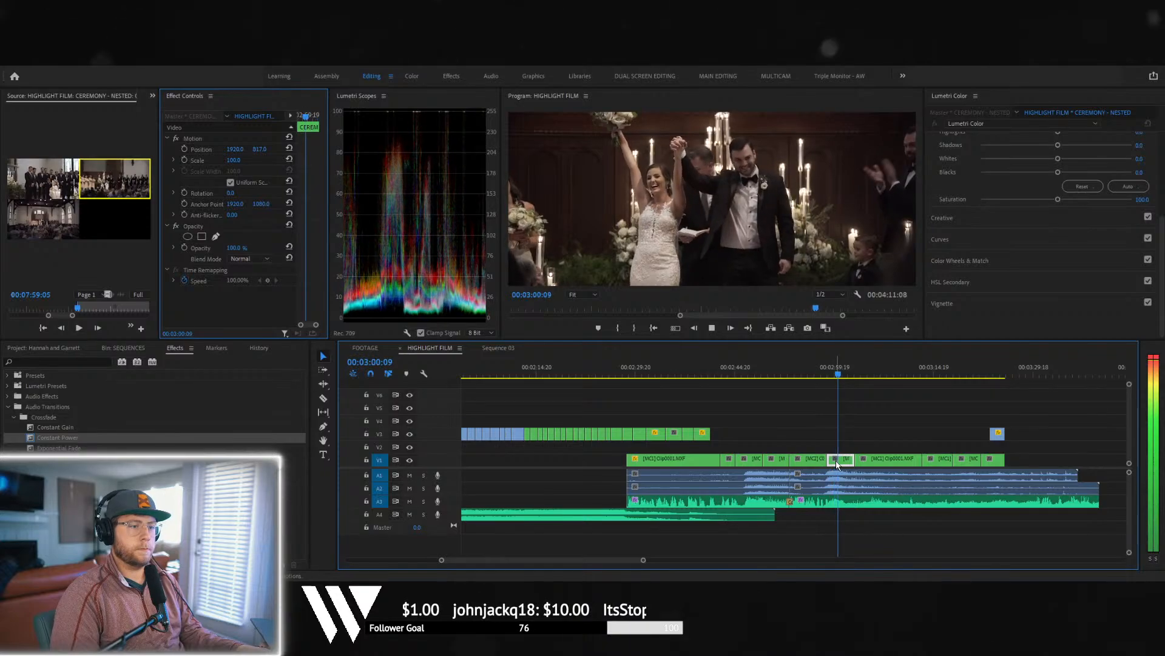
{"action": "key", "text": "2"}
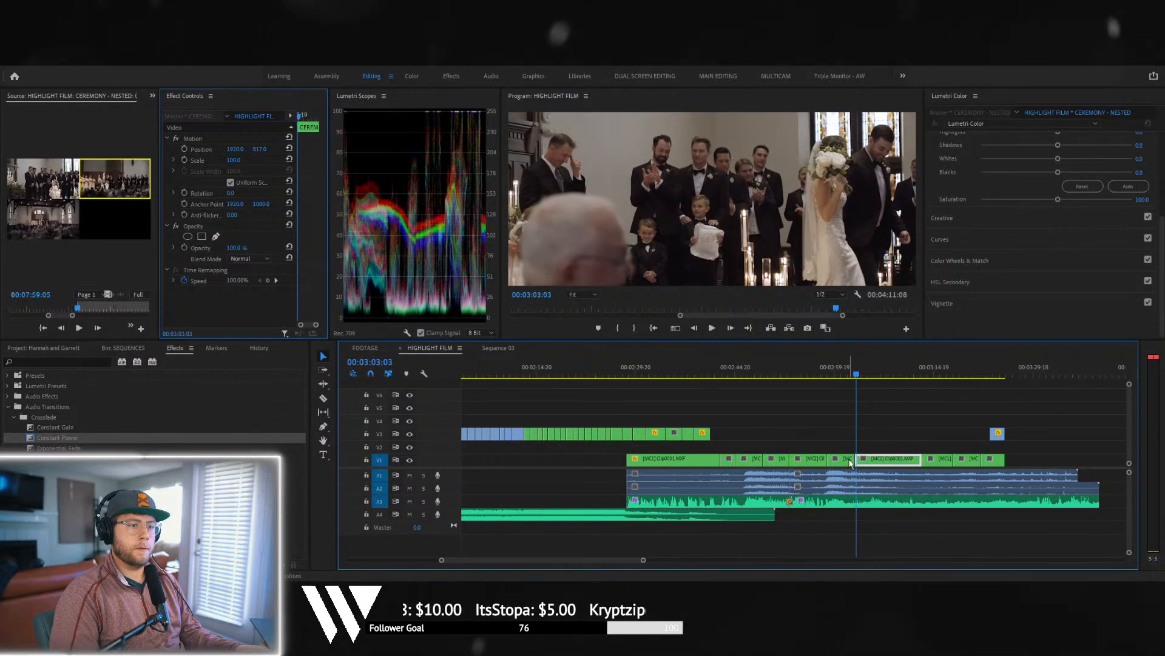
{"action": "key", "text": "Delete"}
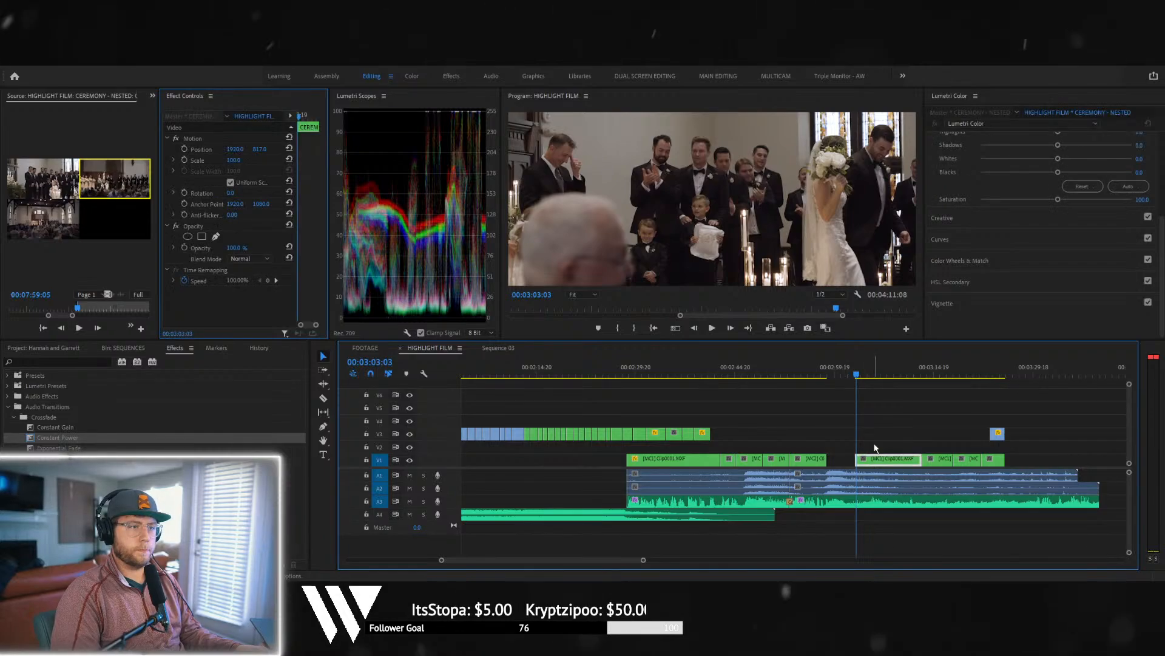
- Move the short V1 clip of the couple walking down the aisle from 00:03:15 to V2 after the candlelit shot, and play the cut
{"action": "left_click_drag", "start_coordinate": [881, 376], "coordinate": [938, 369]}
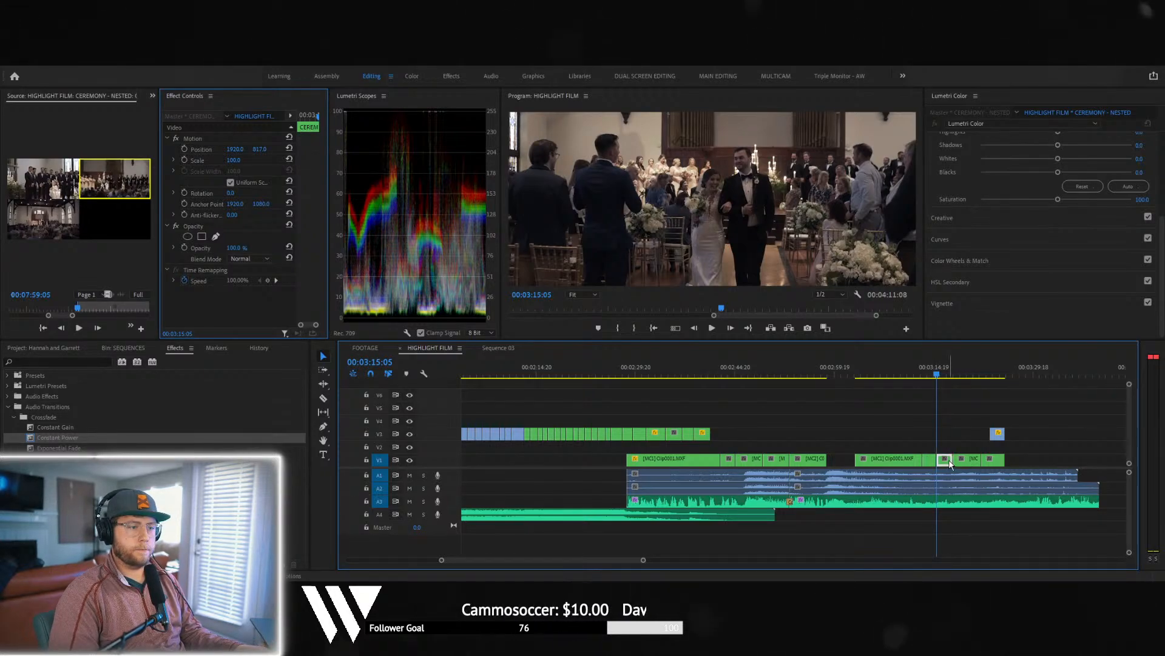
{"action": "left_click_drag", "start_coordinate": [950, 464], "coordinate": [856, 438]}
{"action": "left_click", "coordinate": [820, 370]}
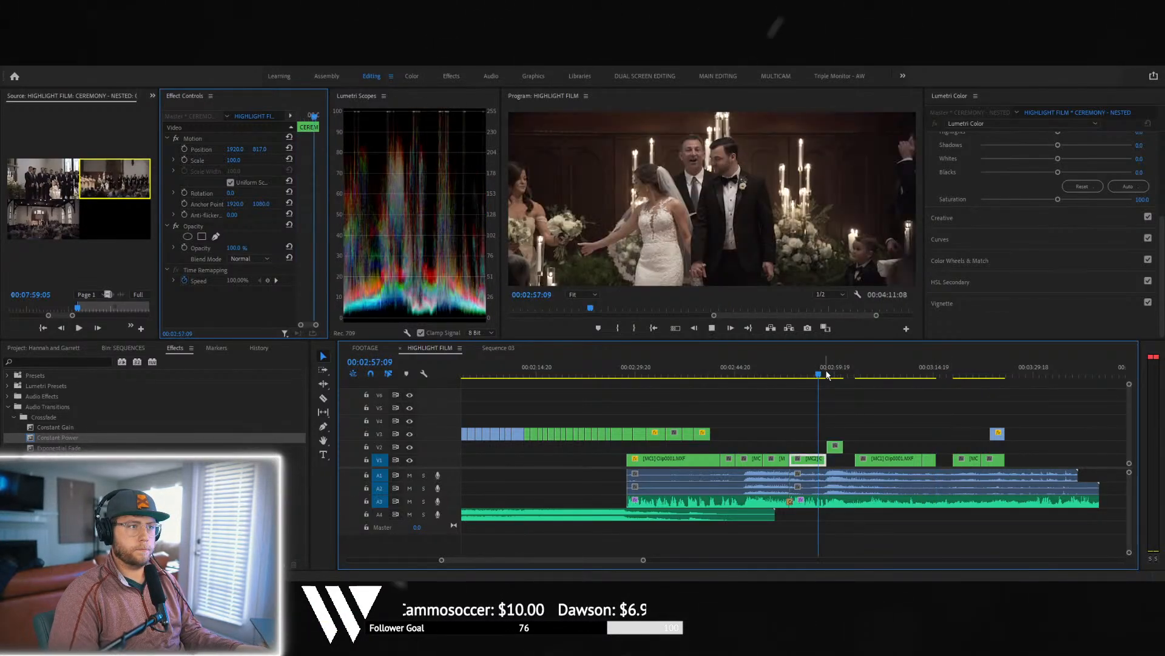
{"action": "key", "text": "space"}
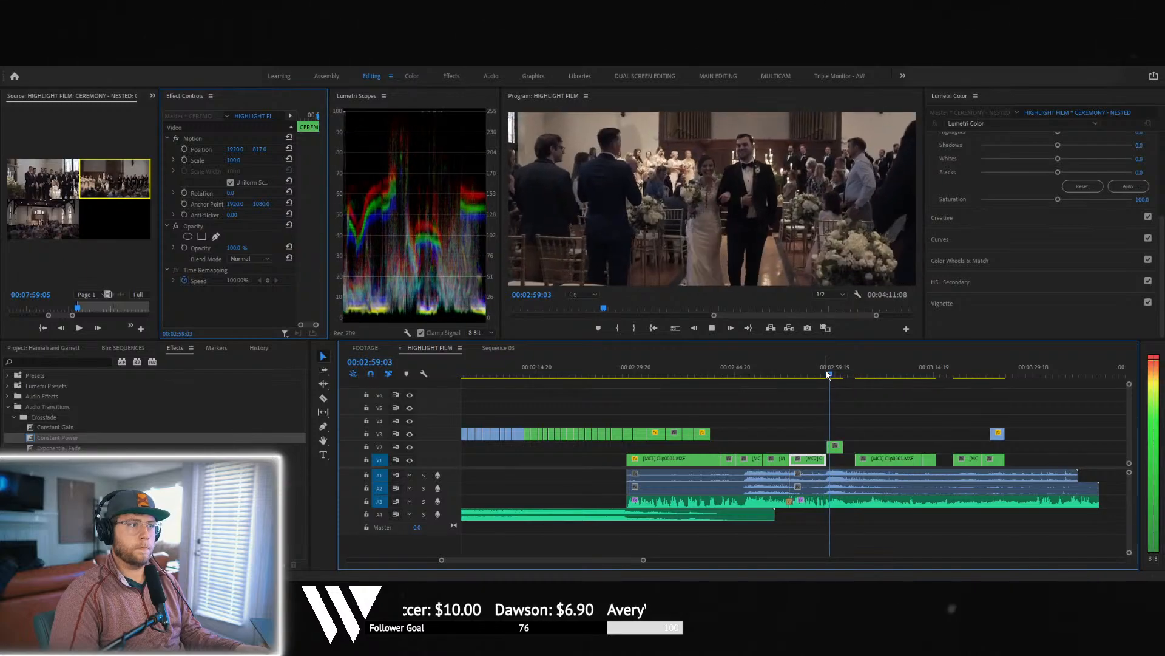
{"action": "key", "text": "space"}
{"action": "left_click", "coordinate": [804, 371]}
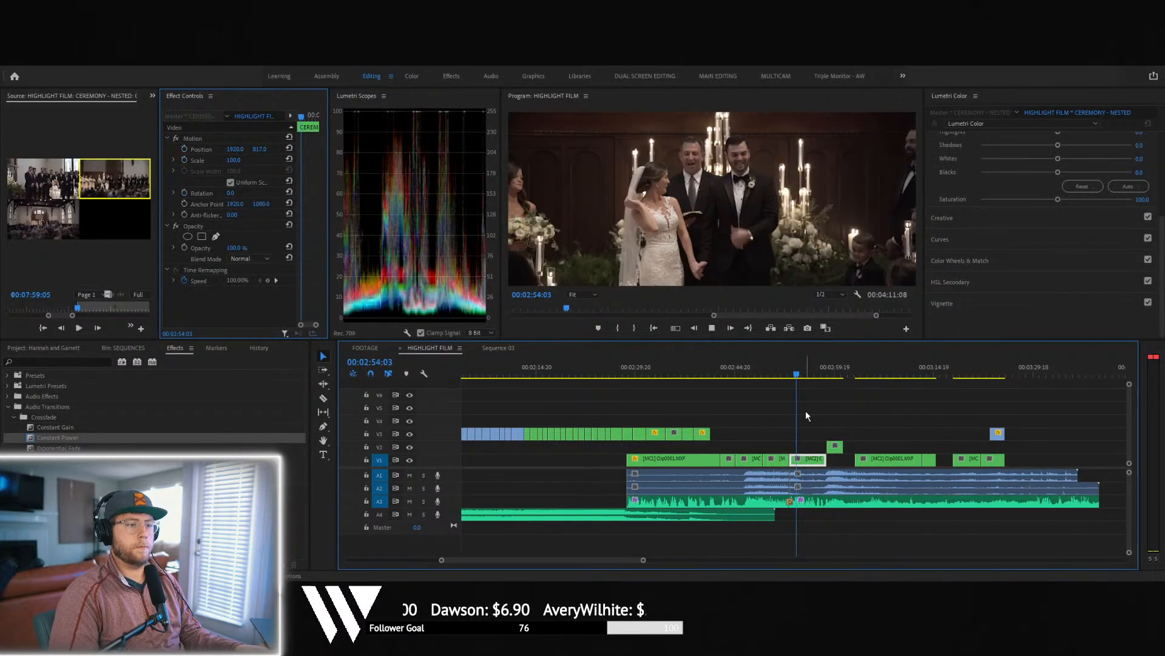
{"action": "key", "text": "space"}
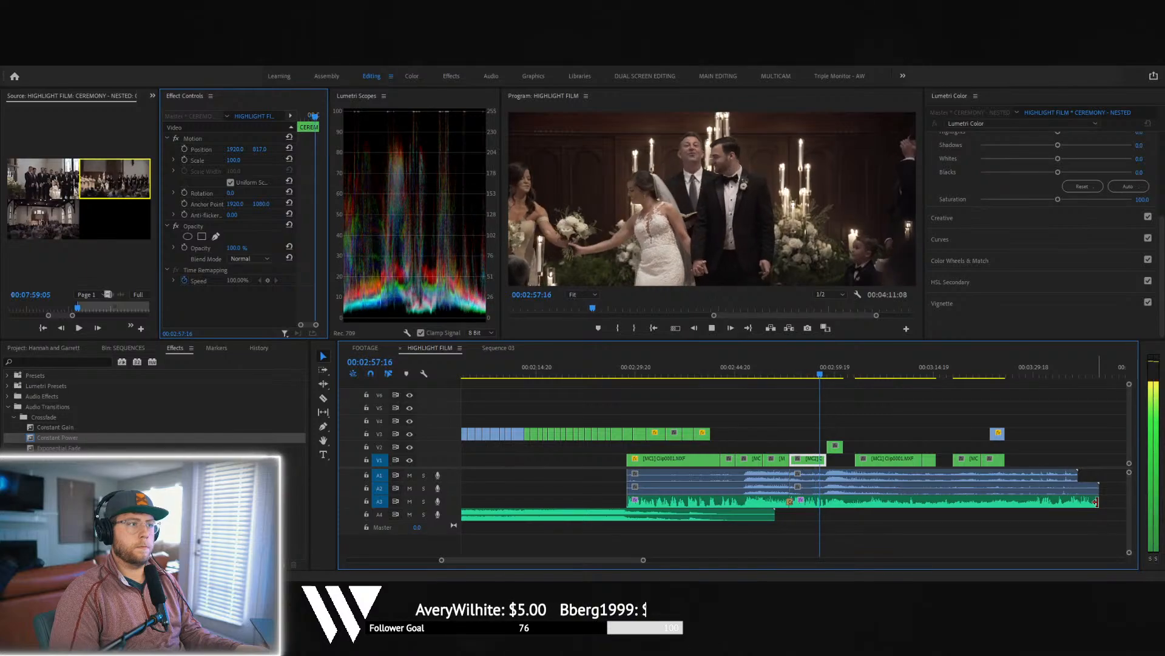
- Extend the V1 candlelit shot to about 00:03:00:22, switch its tail to the groomsmen-side angle, and play it back
{"action": "left_click", "coordinate": [859, 479]}
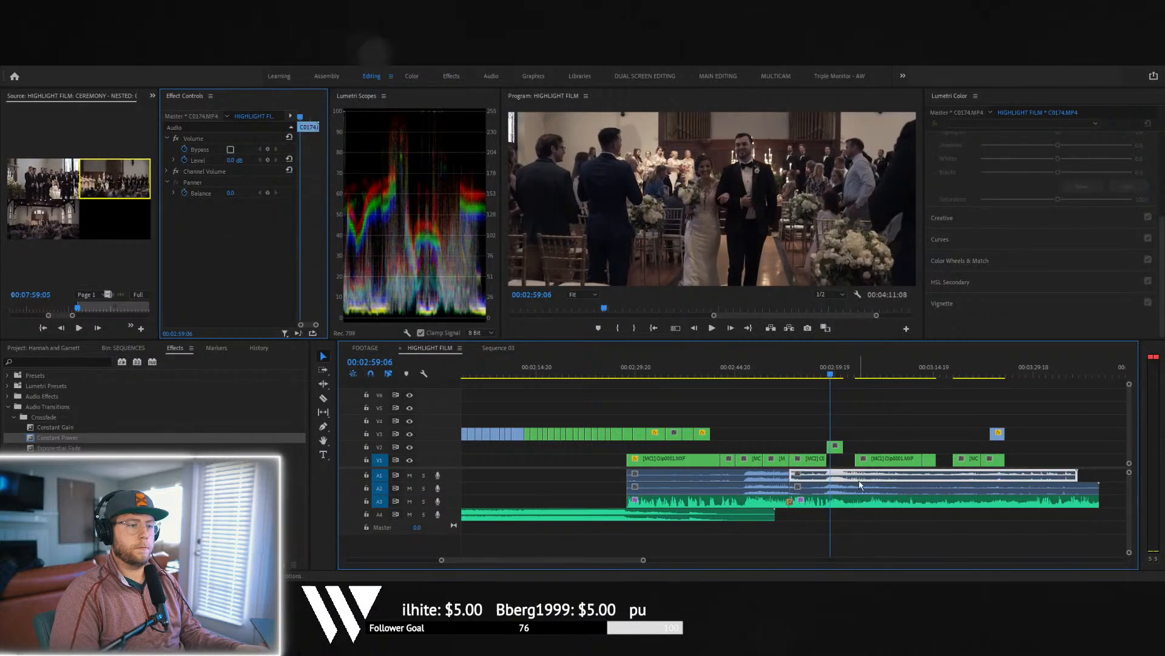
{"action": "left_click_drag", "start_coordinate": [823, 456], "coordinate": [873, 453]}
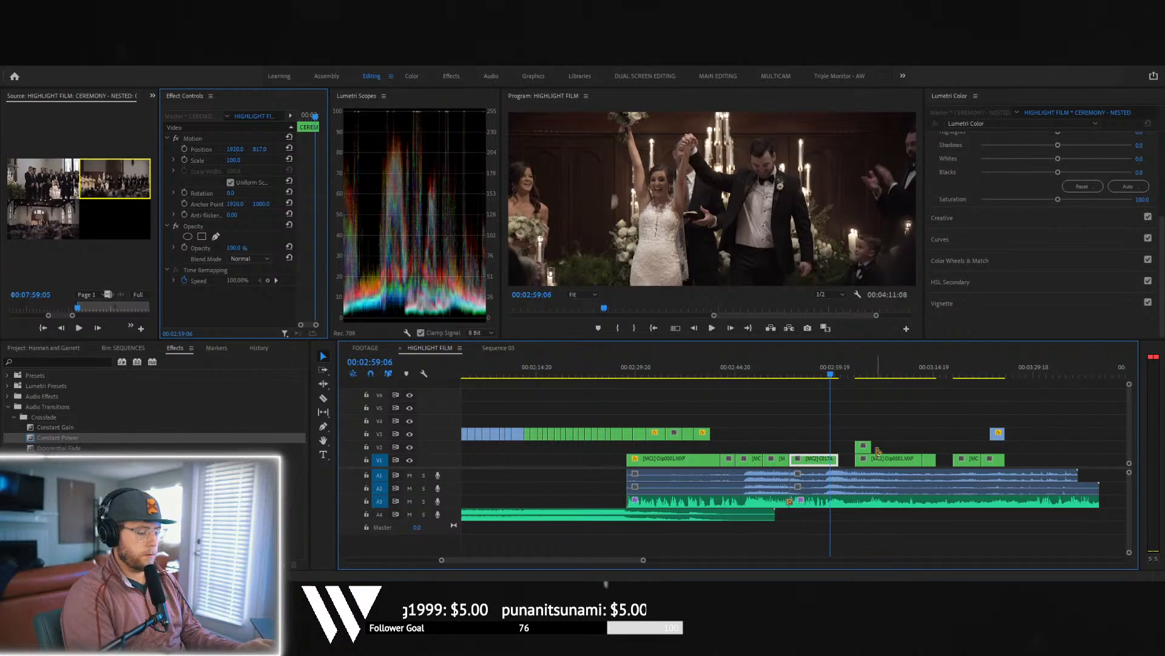
{"action": "left_click", "coordinate": [839, 376]}
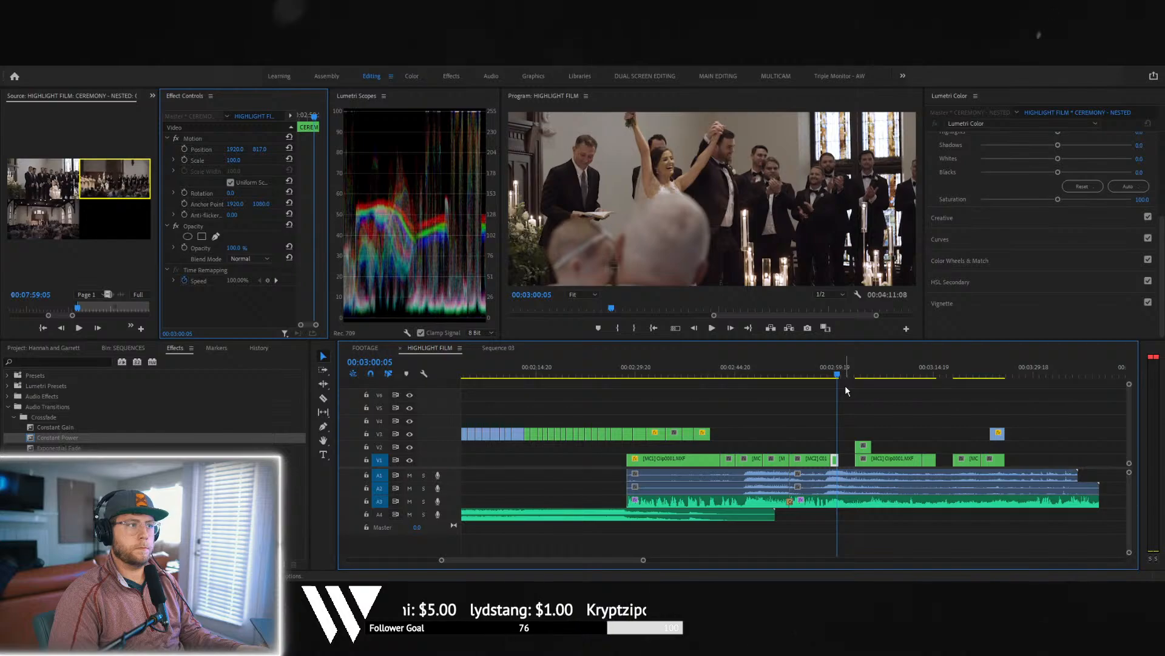
{"action": "left_click_drag", "start_coordinate": [260, 149], "coordinate": [420, 149]}
{"action": "key", "text": "space"}
{"action": "key", "text": "space"}
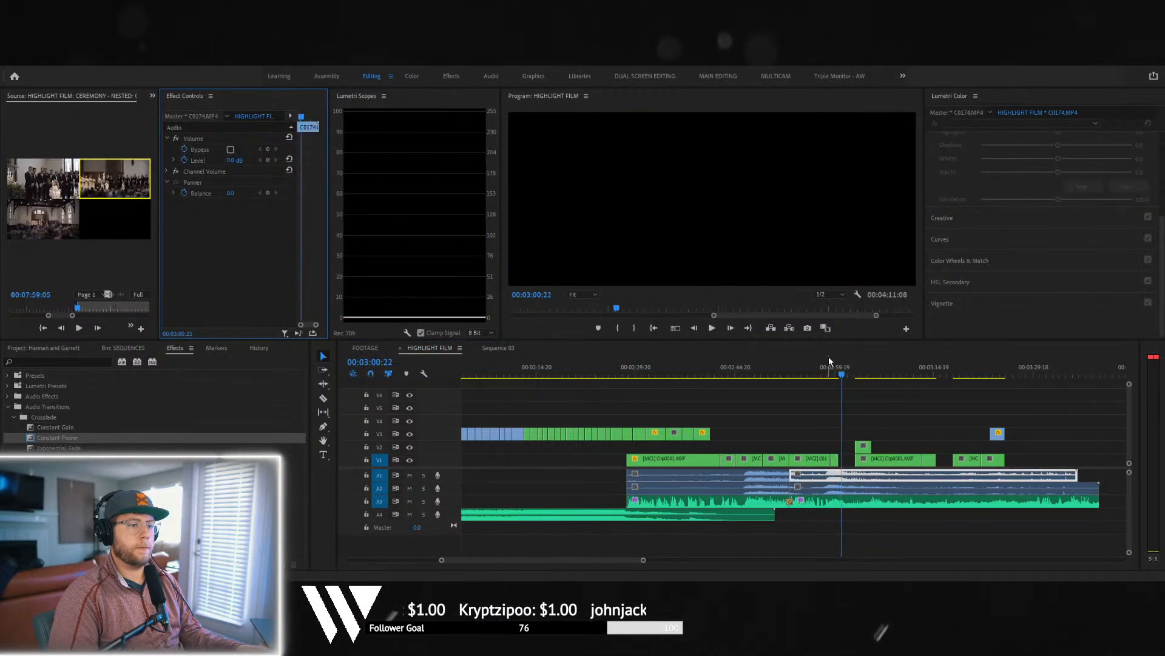
- Place the V2 aisle clip directly after the V1 groomsmen-side shot, trim its end shorter, and play the sequence
{"action": "left_click_drag", "start_coordinate": [867, 447], "coordinate": [853, 448]}
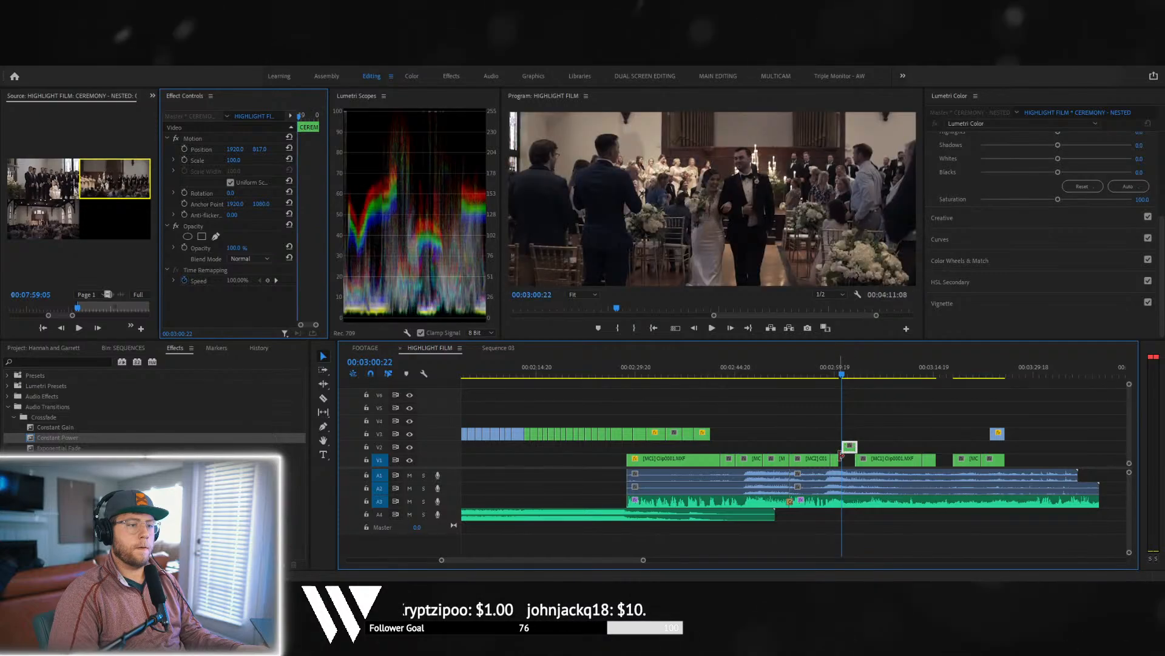
{"action": "key", "text": "space"}
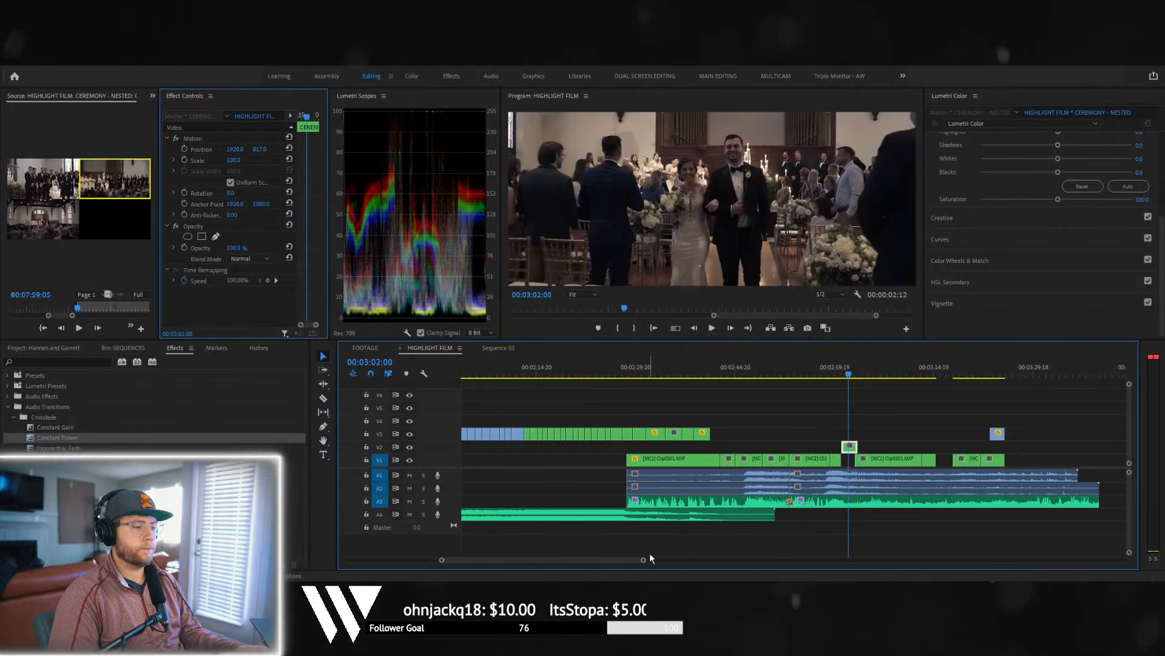
{"action": "left_click_drag", "start_coordinate": [645, 559], "coordinate": [589, 560]}
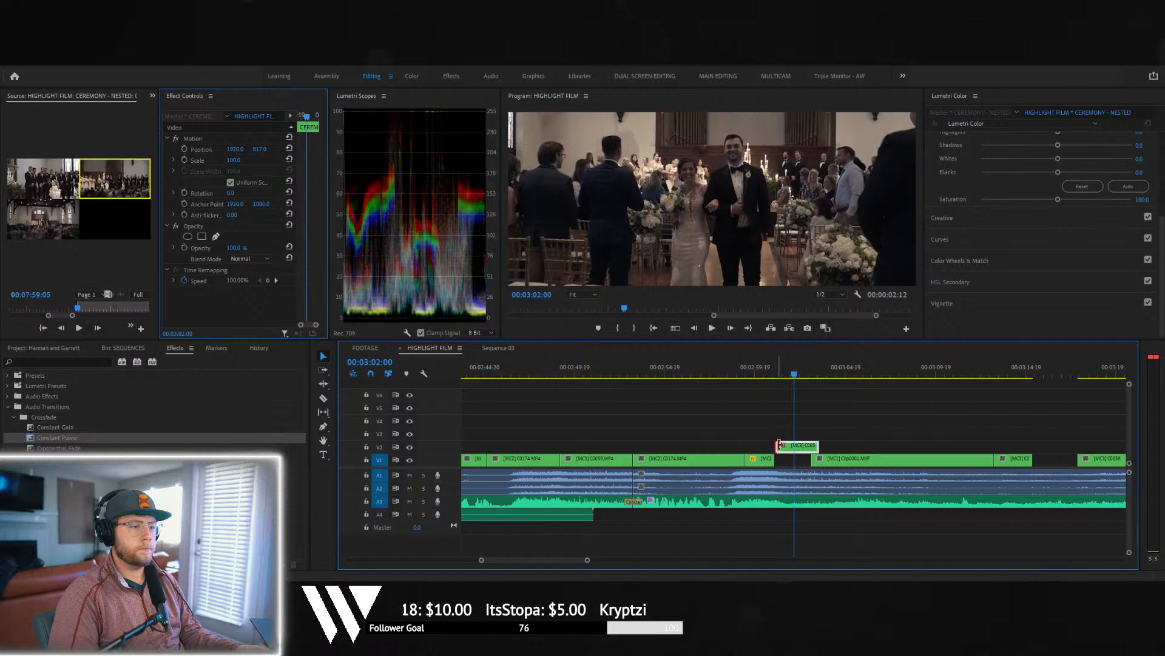
{"action": "left_click_drag", "start_coordinate": [780, 445], "coordinate": [785, 446]}
{"action": "left_click", "coordinate": [691, 370]}
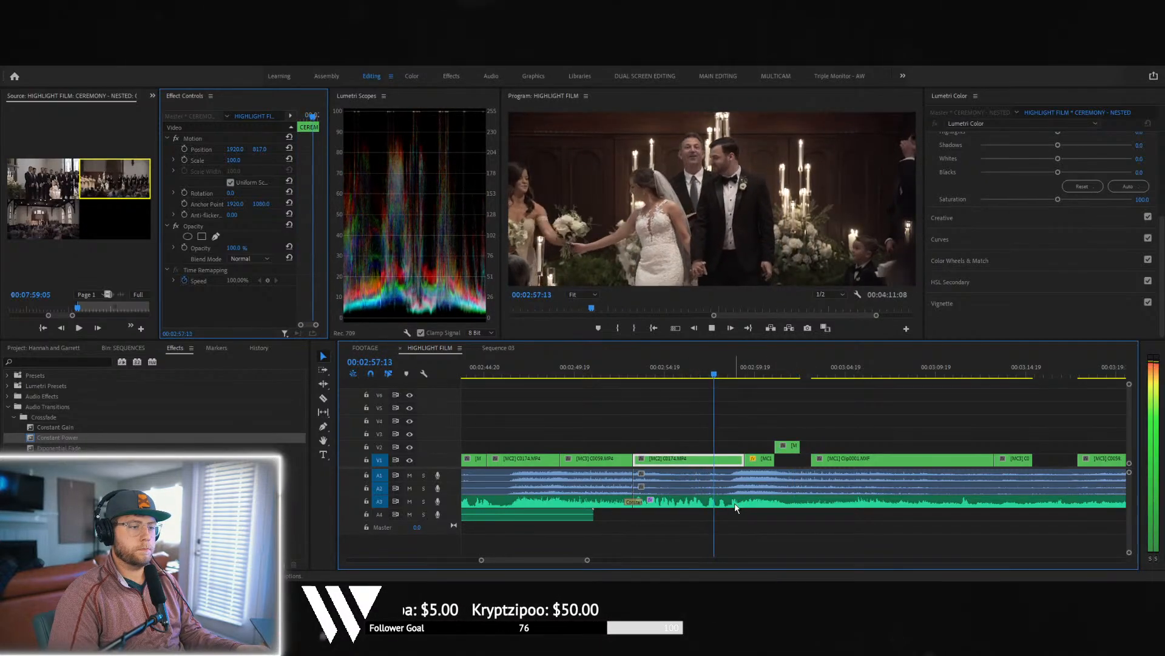
- Split the A3 ceremony audio at 00:02:58:10 and delete everything after the split
{"action": "left_click", "coordinate": [738, 373]}
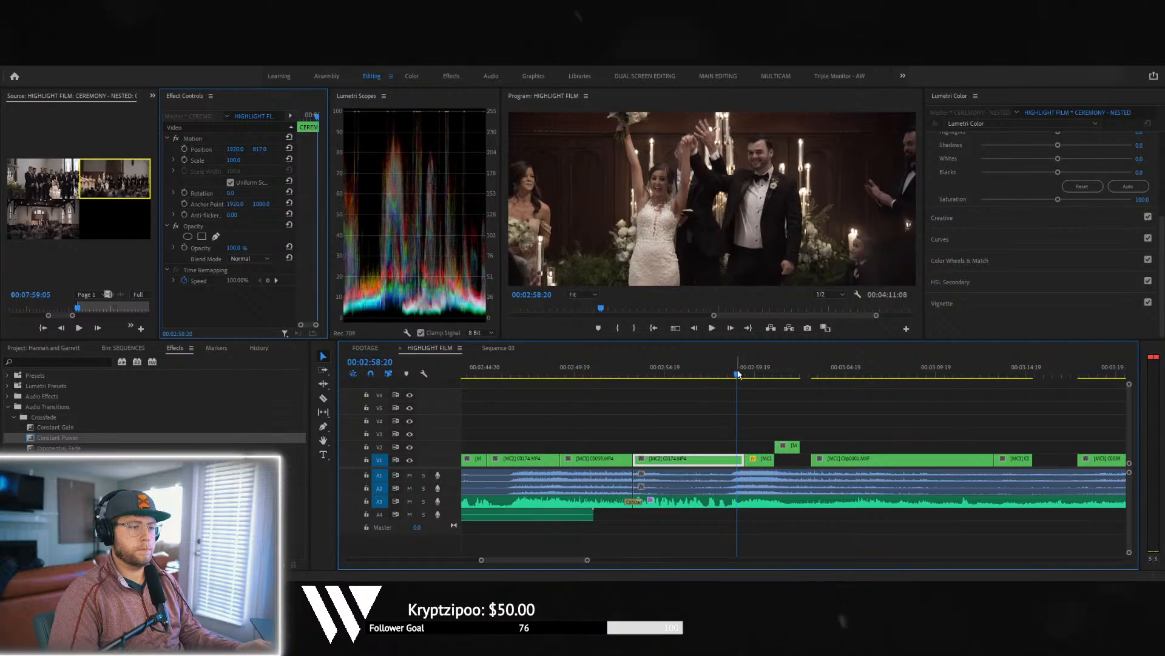
{"action": "left_click_drag", "start_coordinate": [732, 375], "coordinate": [731, 374]}
{"action": "left_click", "coordinate": [734, 504]}
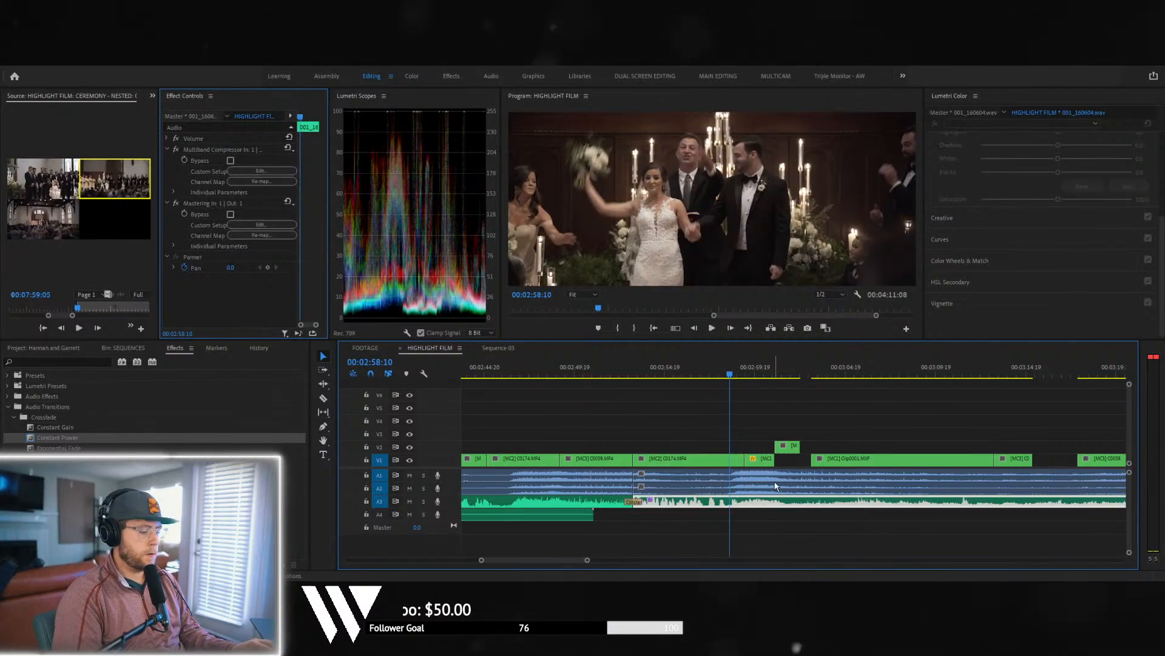
{"action": "key", "text": "ctrl+k"}
{"action": "left_click", "coordinate": [788, 502]}
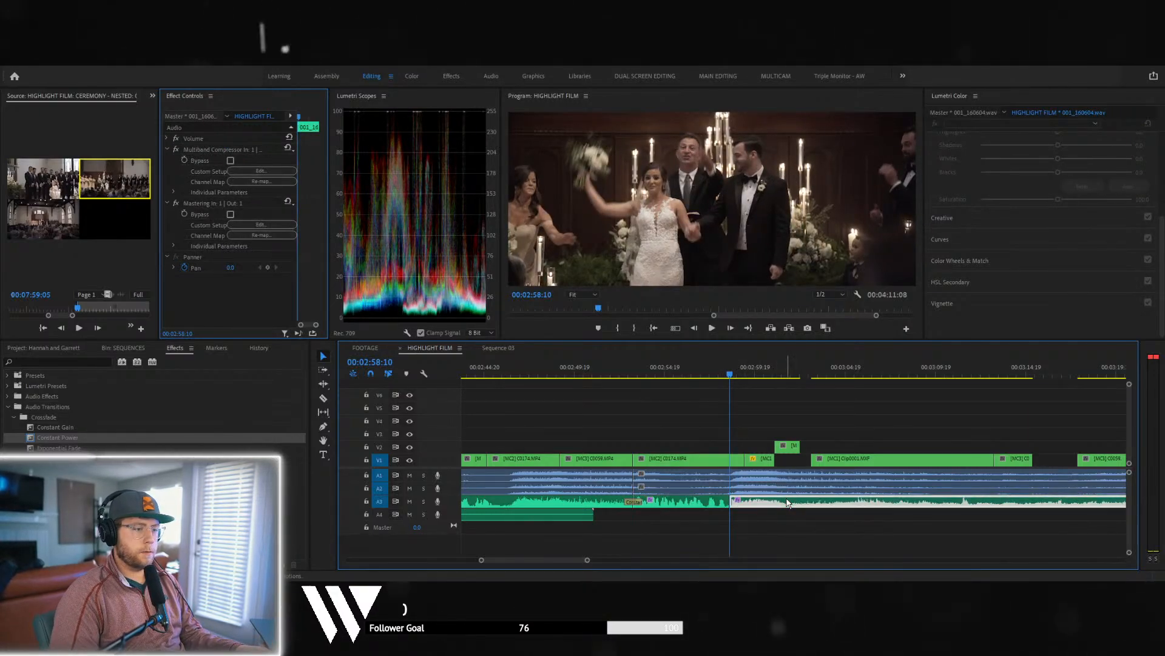
{"action": "key", "text": "Delete"}
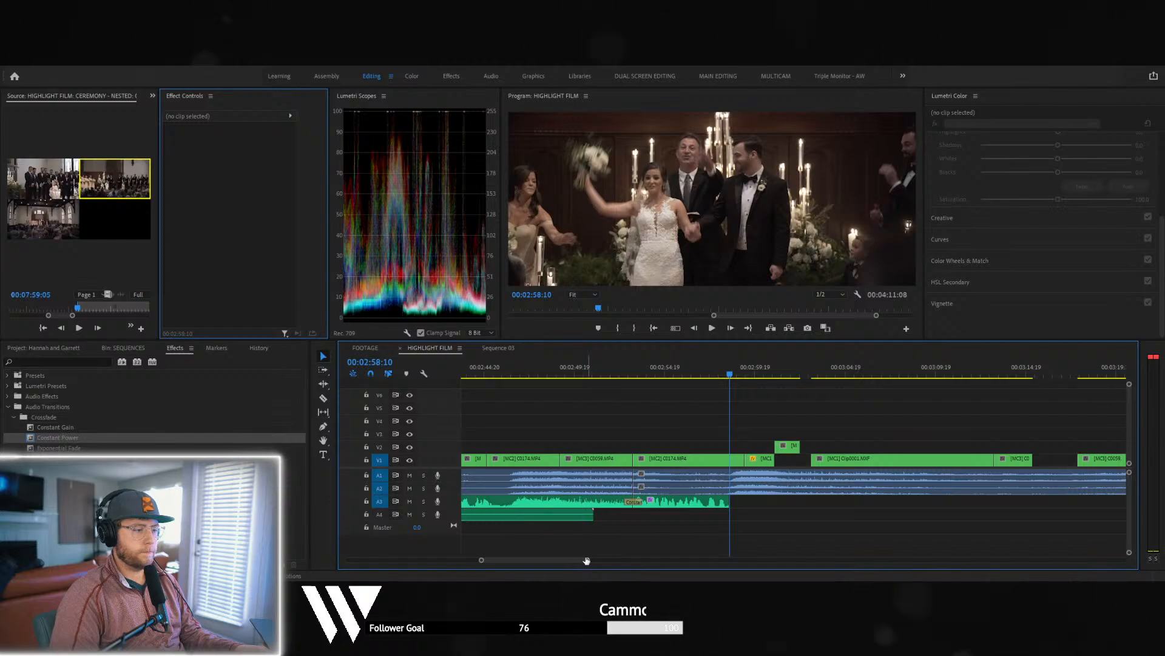
- Add a short Constant Power fade at the end of the A3 audio at 00:02:58:10 and listen to it
{"action": "key", "text": "equal"}
{"action": "key", "text": "equal"}
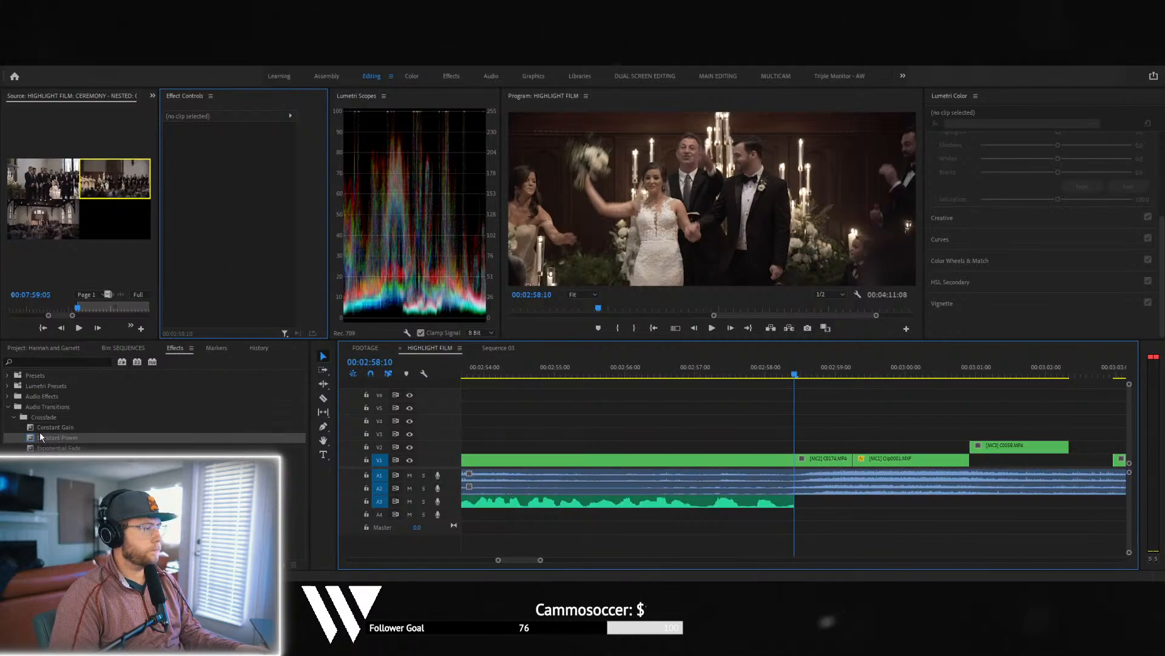
{"action": "left_click_drag", "start_coordinate": [41, 436], "coordinate": [786, 501]}
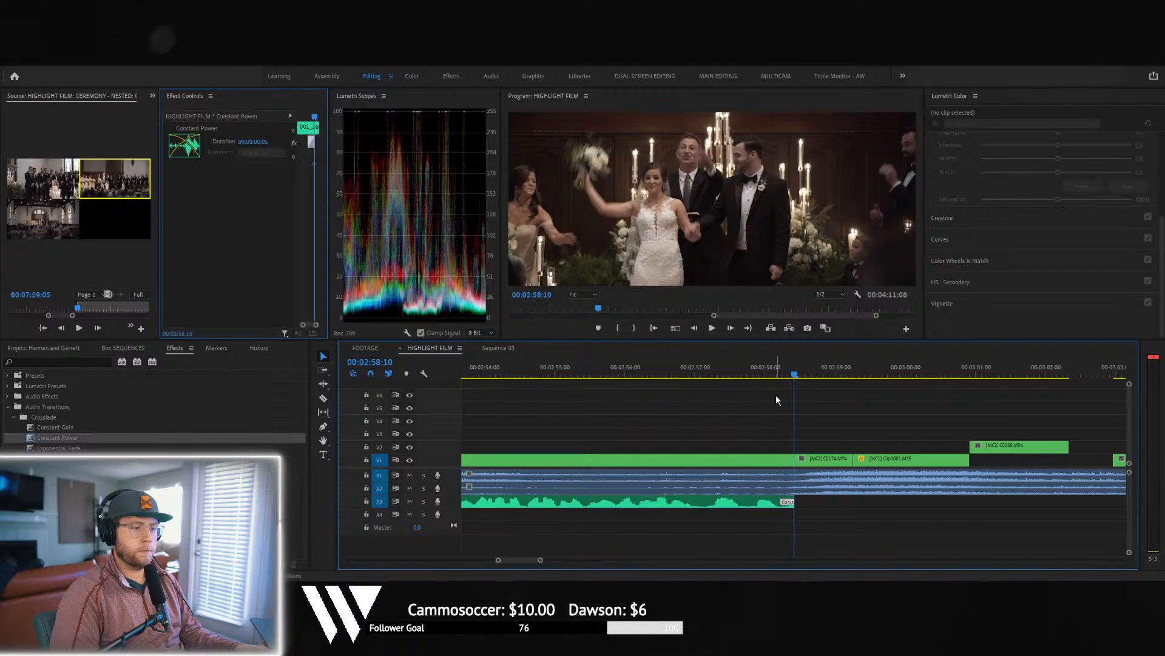
{"action": "left_click", "coordinate": [775, 367]}
{"action": "key", "text": "space"}
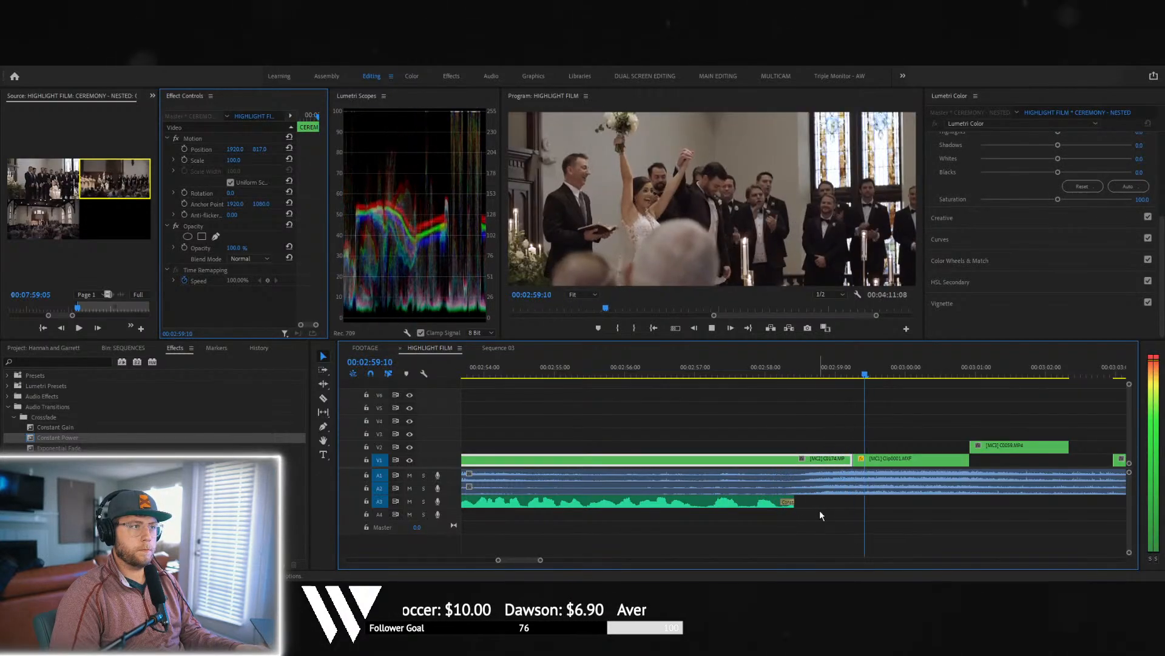
- Solo the A2 camera audio track and listen to the cheering from around 00:02:59
{"action": "left_click", "coordinate": [922, 492]}
{"action": "left_click", "coordinate": [423, 488]}
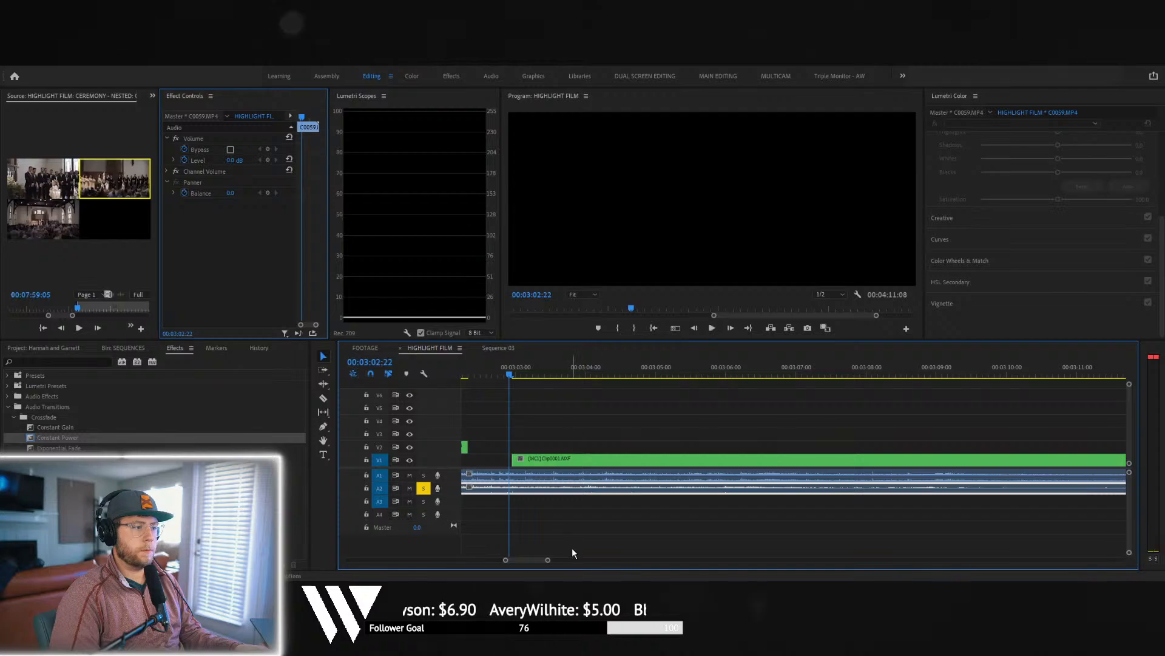
{"action": "left_click_drag", "start_coordinate": [538, 556], "coordinate": [653, 558]}
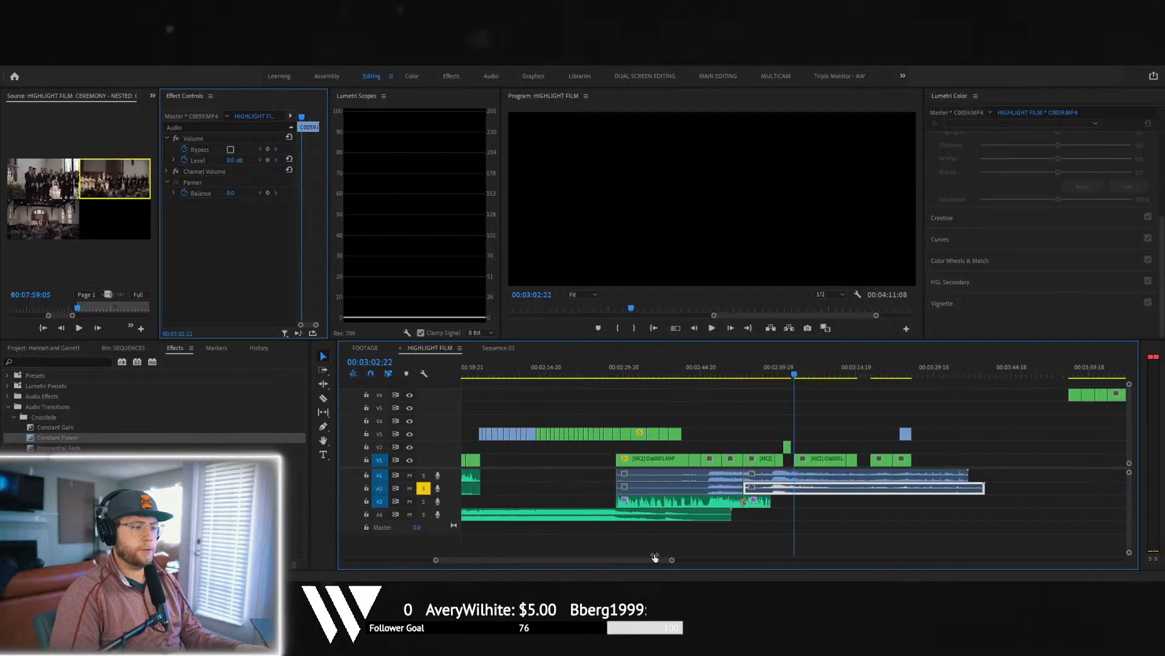
{"action": "left_click", "coordinate": [774, 373]}
{"action": "key", "text": "space"}
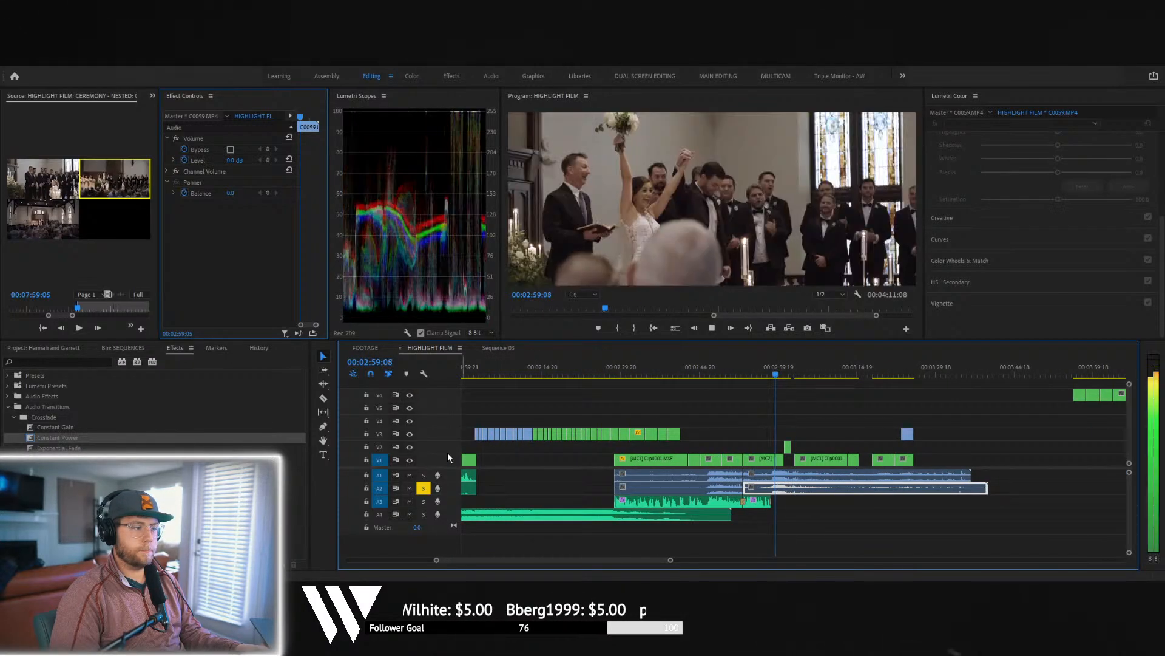
- Compare A1 with A2 by soloing each, ending on A2, and delete the A1 camera audio clip after the 00:02:53 cut
{"action": "left_click", "coordinate": [424, 488]}
{"action": "left_click", "coordinate": [424, 475]}
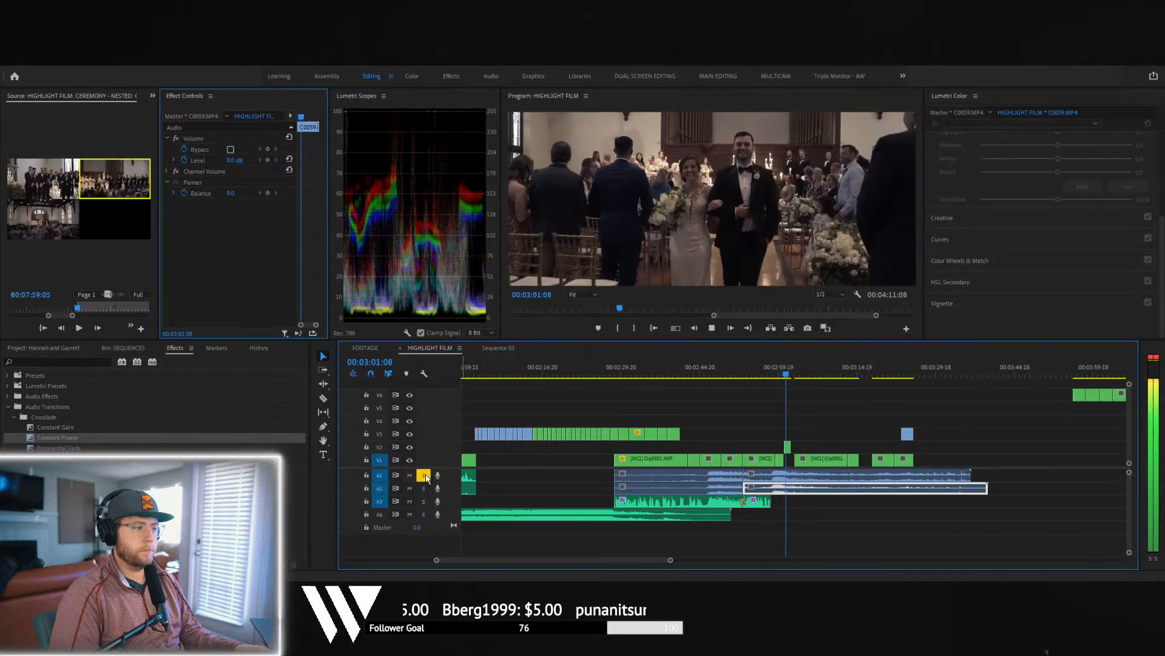
{"action": "left_click", "coordinate": [423, 474]}
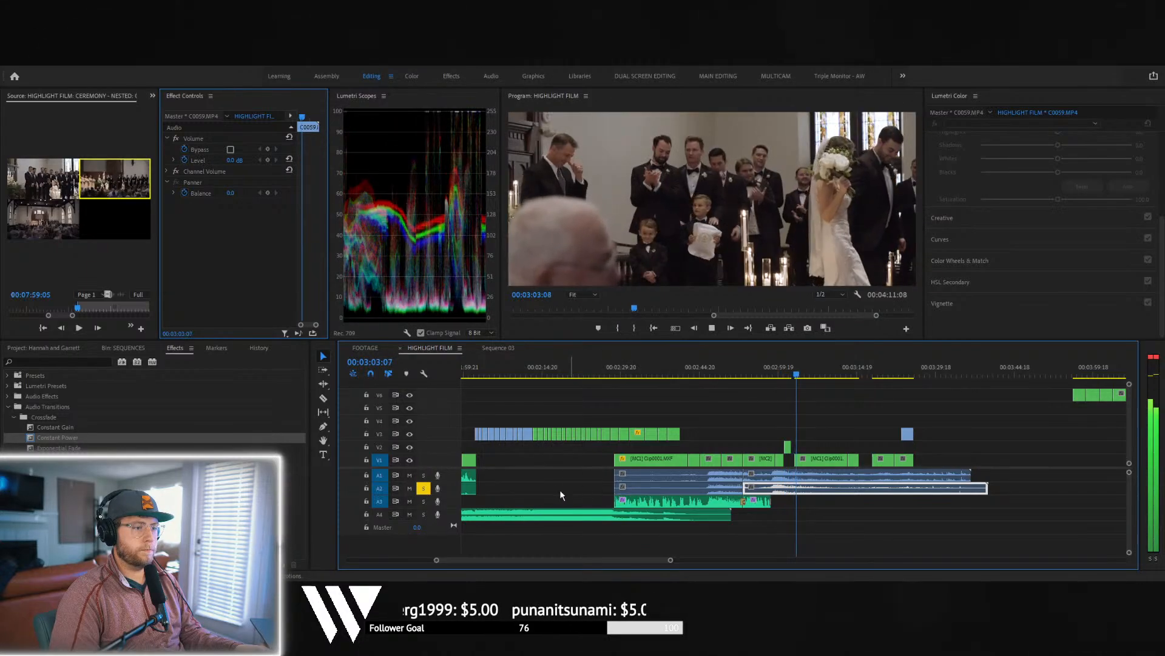
{"action": "left_click", "coordinate": [818, 478]}
{"action": "key", "text": "Delete"}
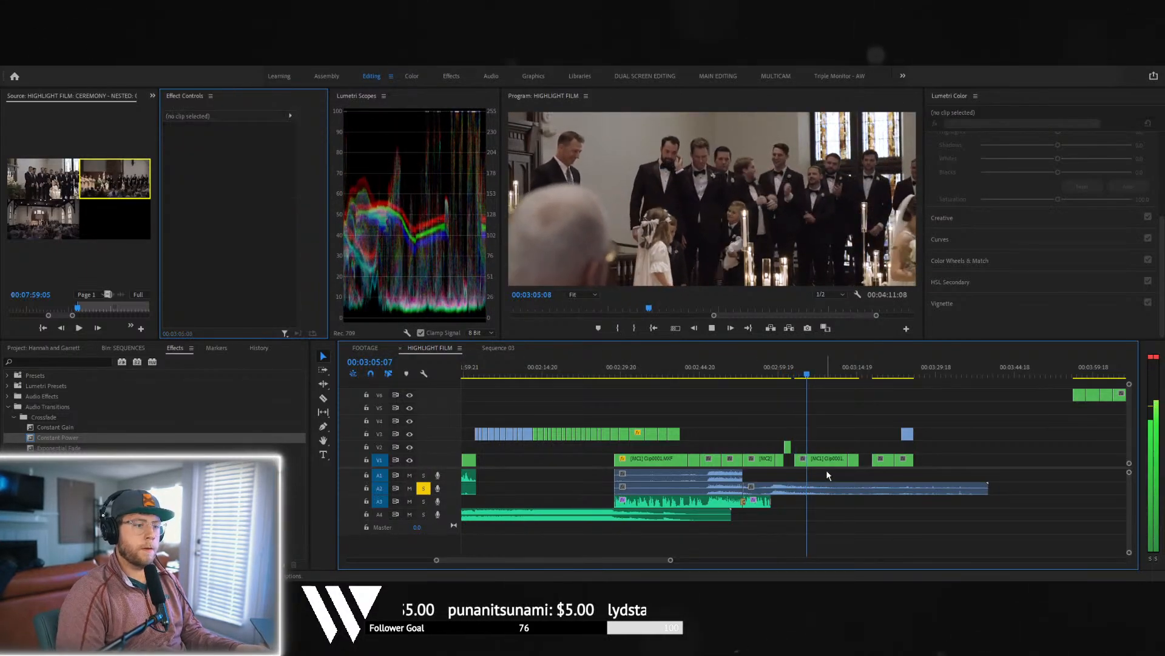
- Play the section from around 00:02:54 and move the short V2 aisle clip down to V1 after the groomsmen-side shot
{"action": "left_click", "coordinate": [760, 460]}
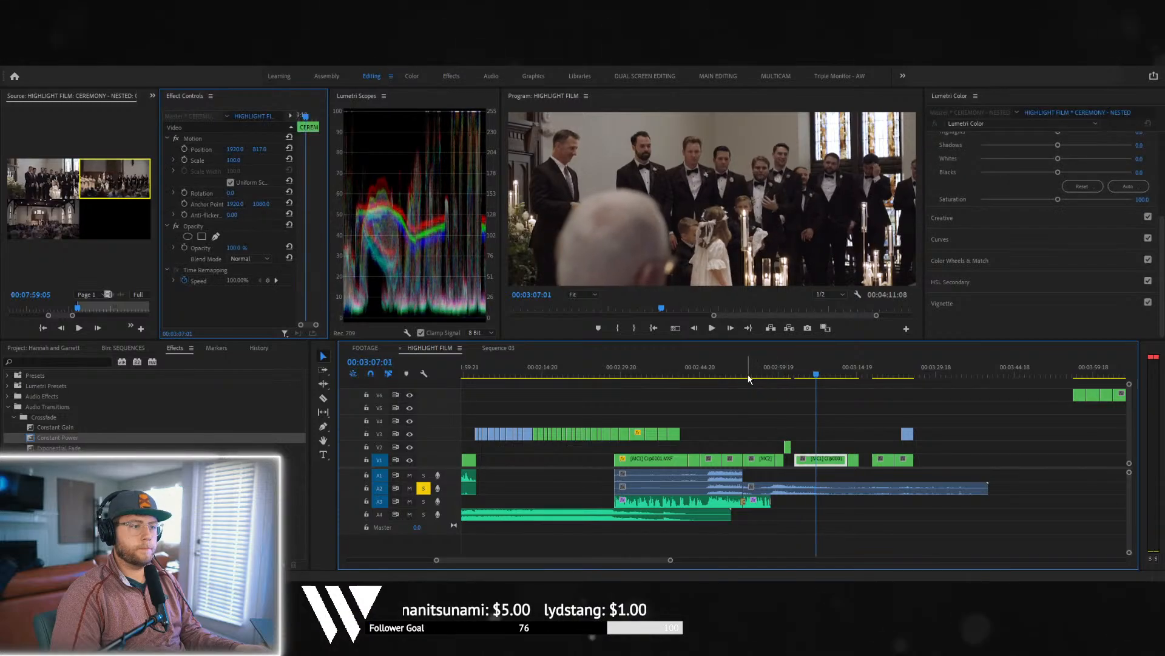
{"action": "left_click", "coordinate": [750, 375]}
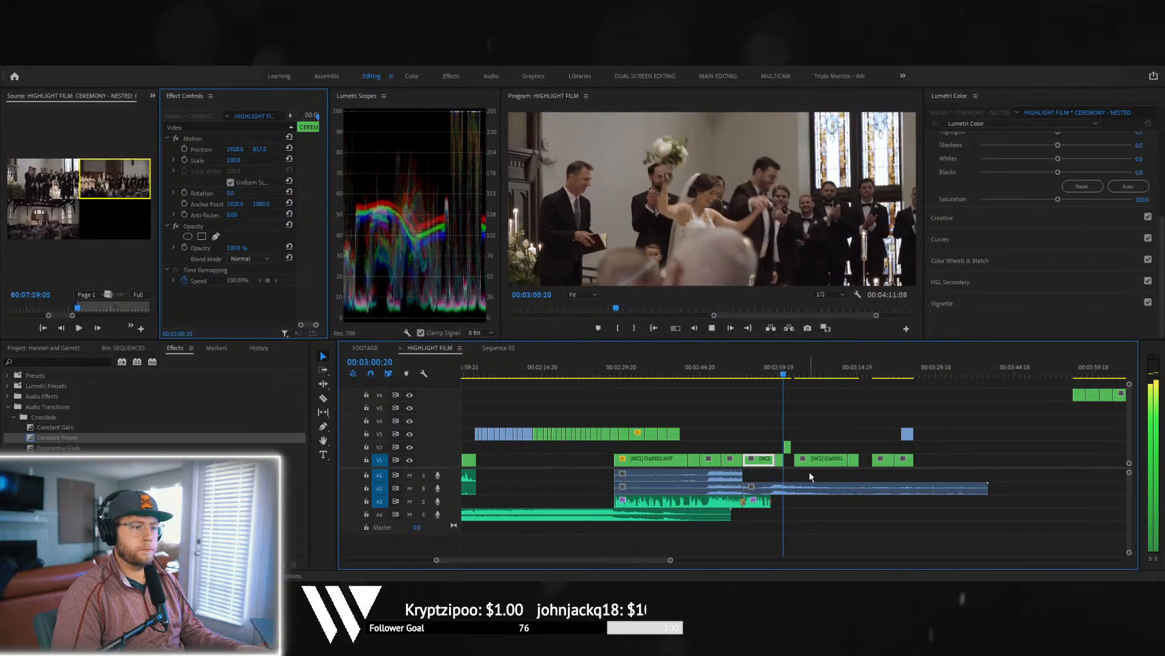
{"action": "left_click", "coordinate": [793, 460]}
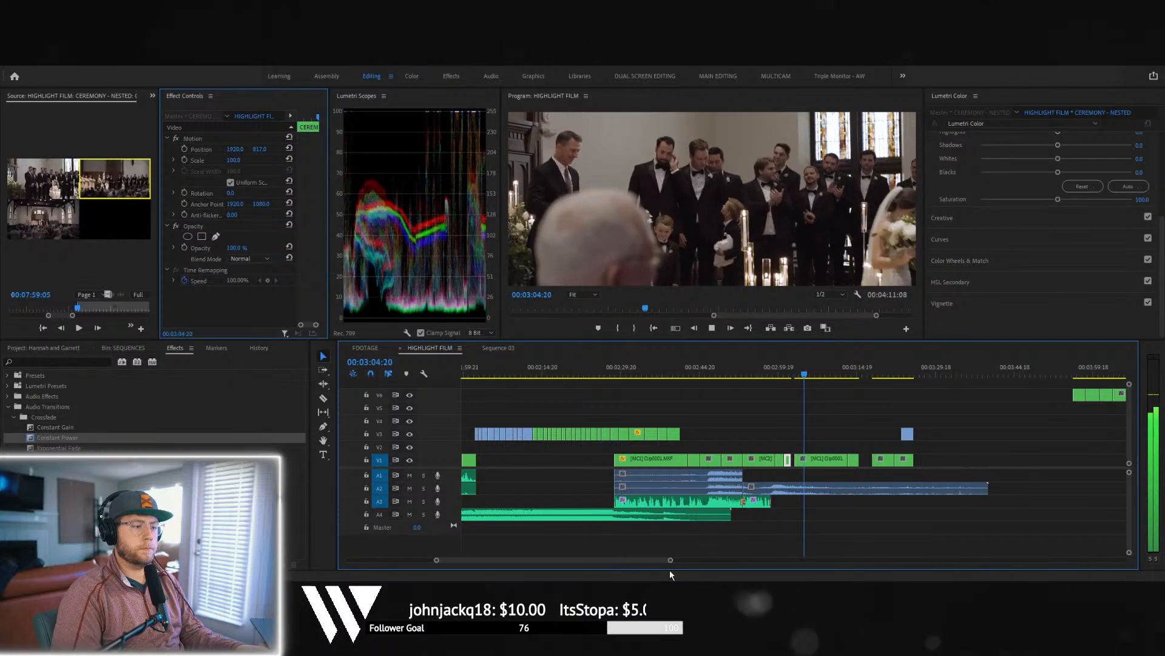
- Trim the start of the A2 camera audio to the end of the A3 clip near 00:02:58 and add a Constant Power fade-in there
{"action": "left_click_drag", "start_coordinate": [670, 559], "coordinate": [631, 559]}
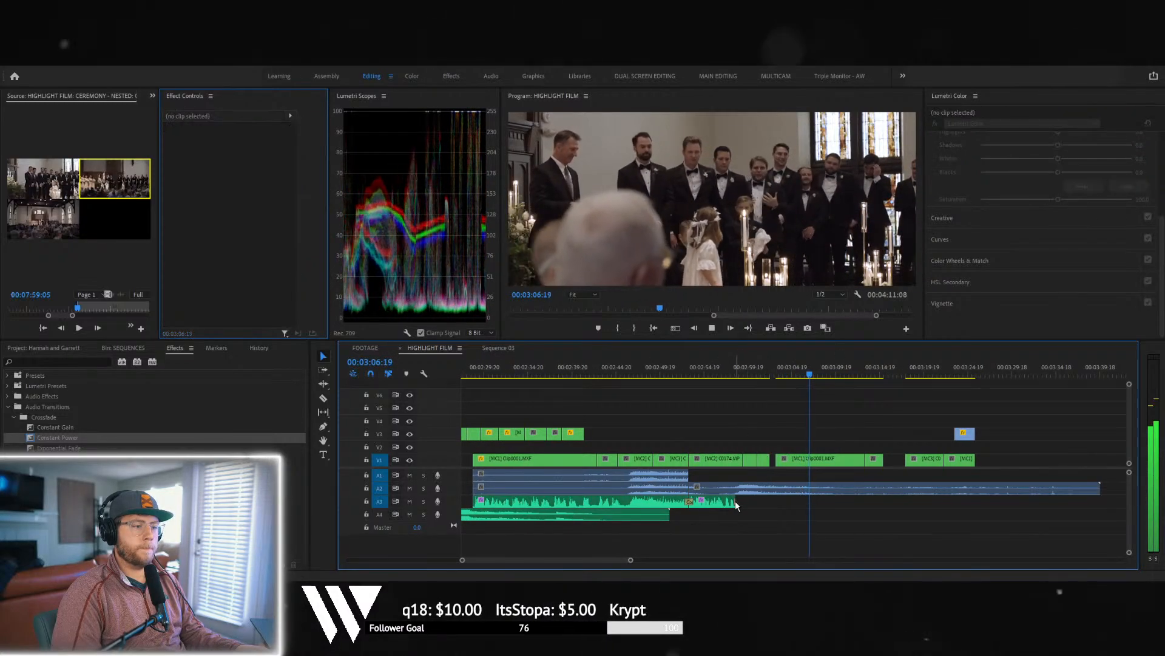
{"action": "left_click_drag", "start_coordinate": [695, 487], "coordinate": [736, 488]}
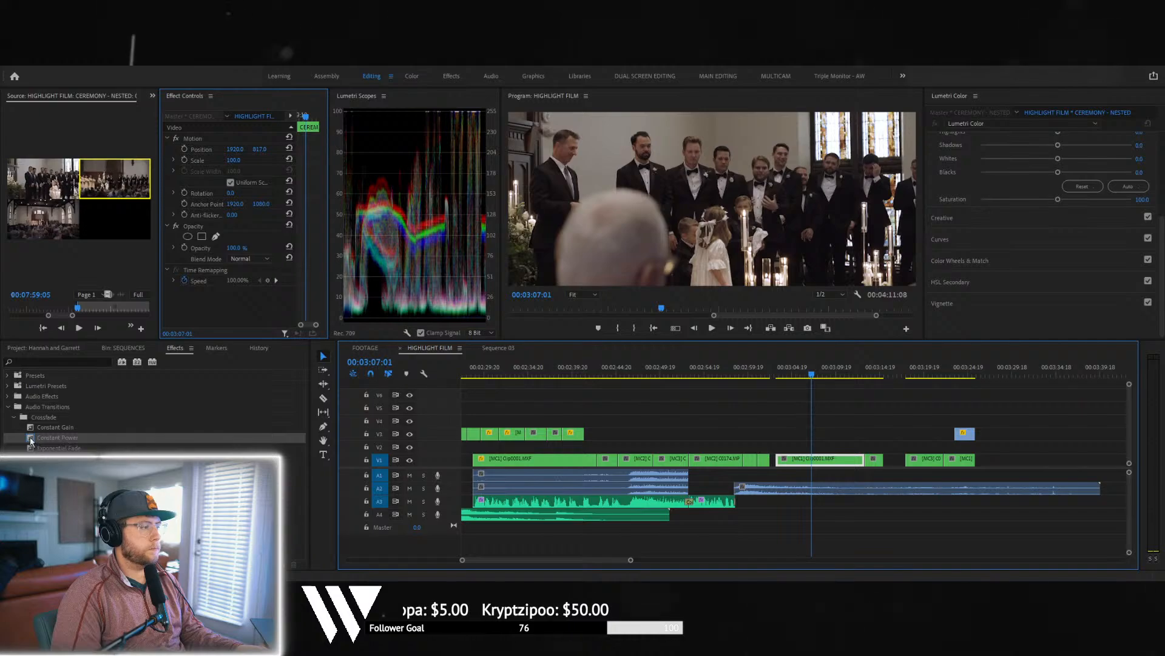
{"action": "left_click_drag", "start_coordinate": [31, 441], "coordinate": [684, 500]}
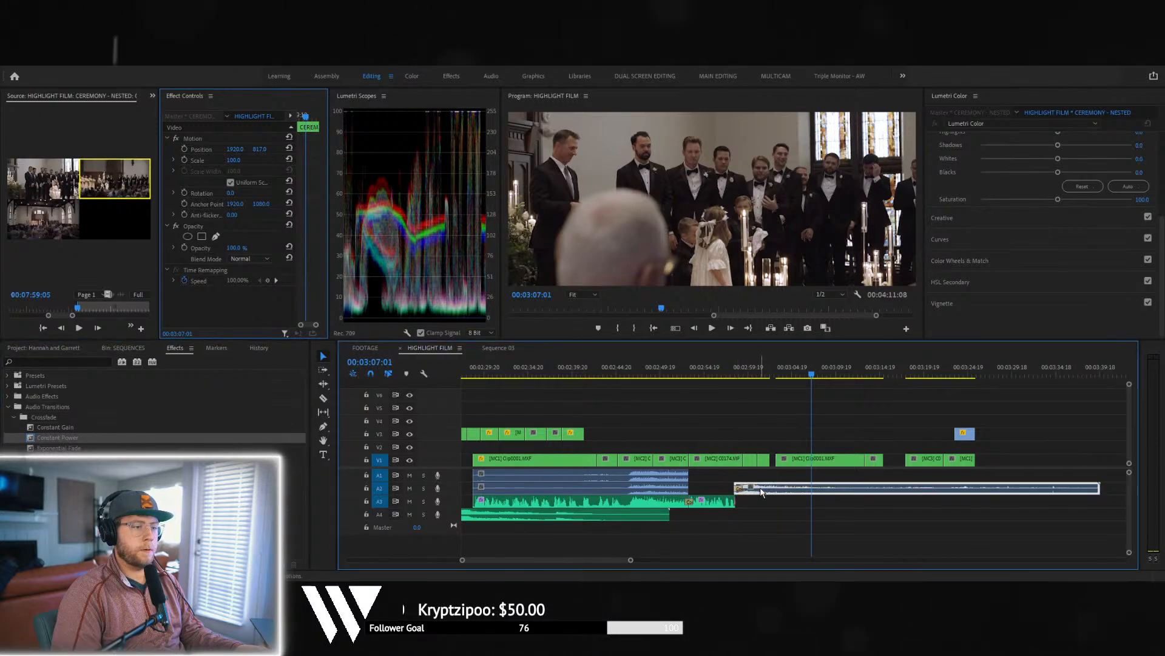
{"action": "left_click", "coordinate": [728, 374]}
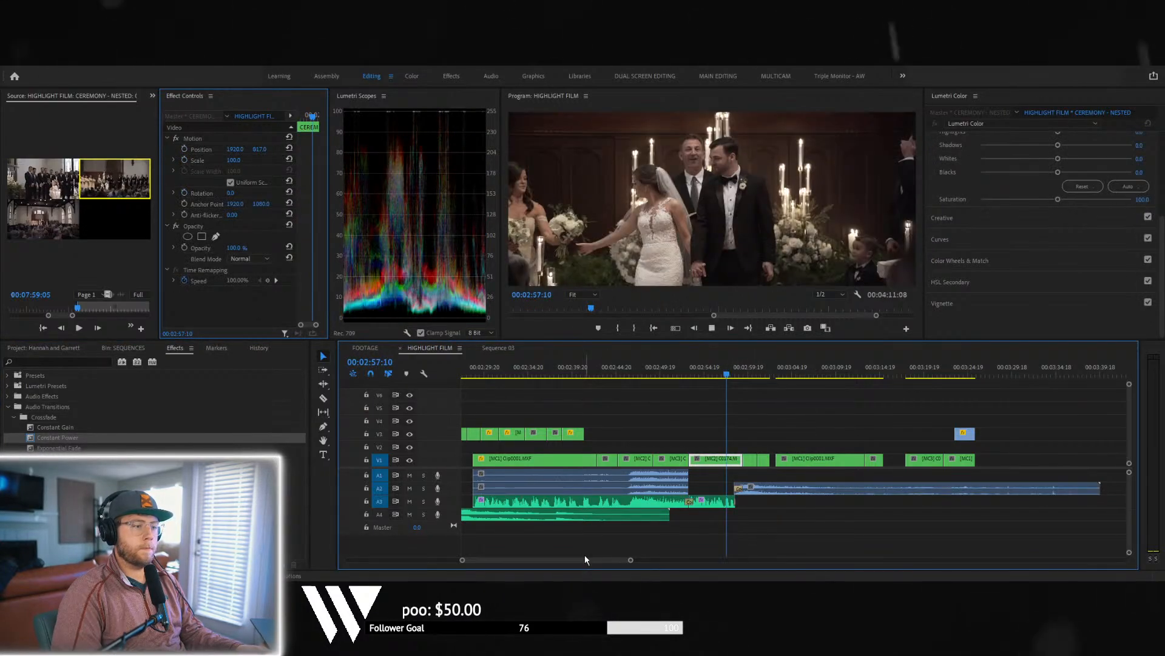
- Play the recessional to the gap at 00:03:02:17 and delete the groomsmen-side V1 clip that follows it
{"action": "left_click_drag", "start_coordinate": [630, 560], "coordinate": [587, 556]}
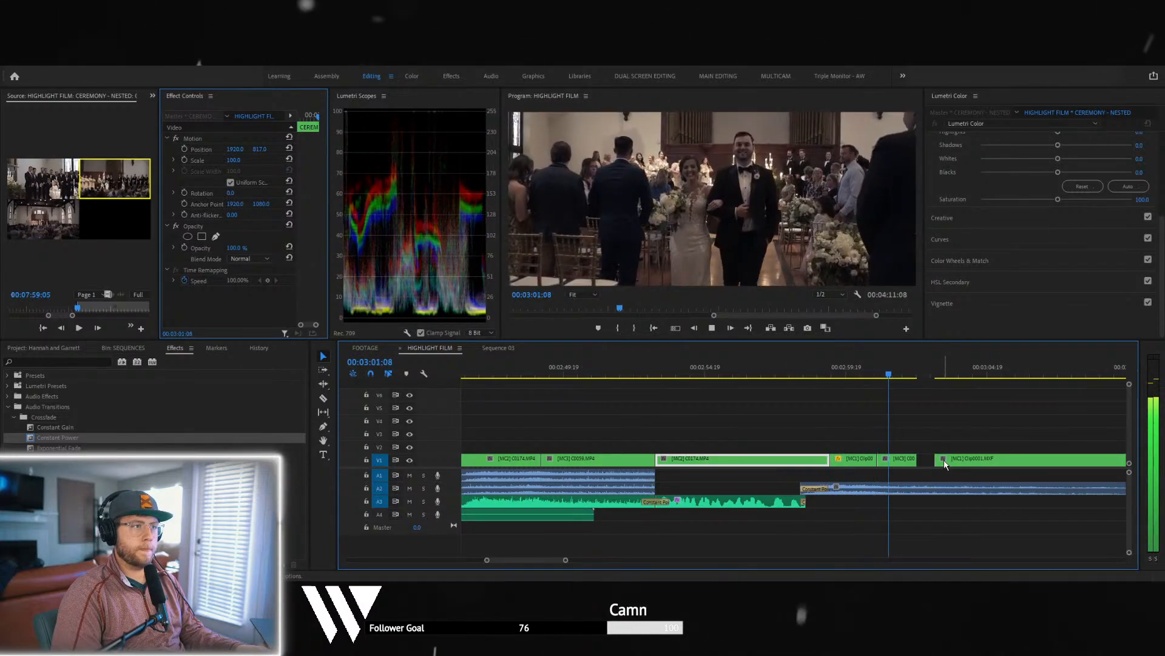
{"action": "left_click", "coordinate": [964, 461]}
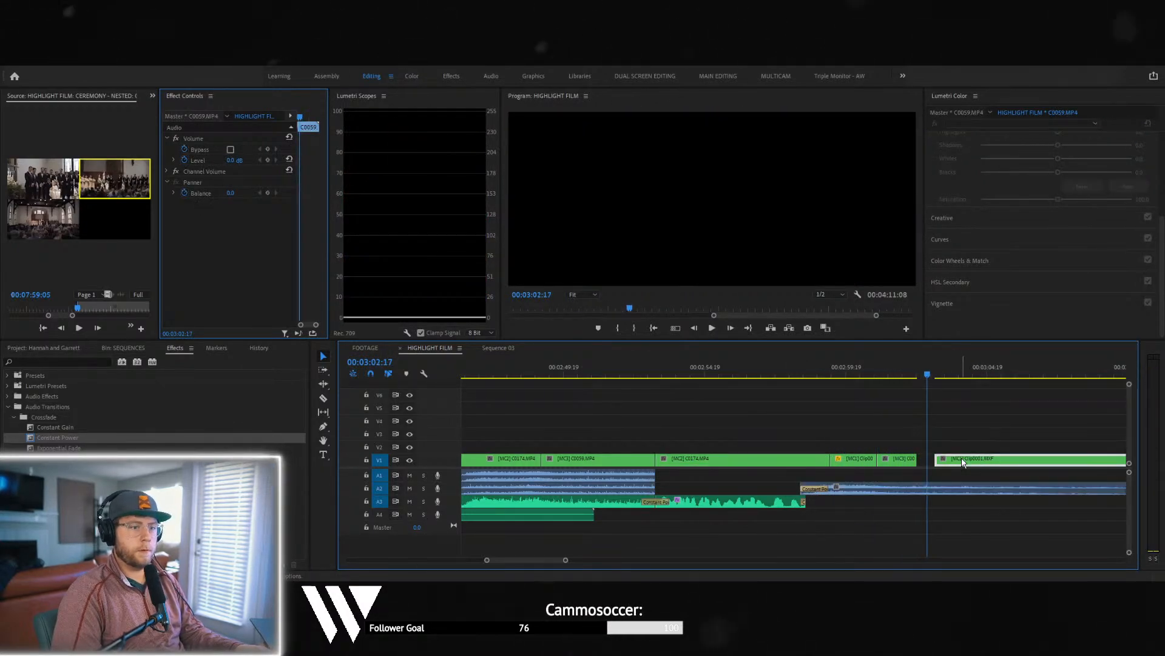
{"action": "key", "text": "Delete"}
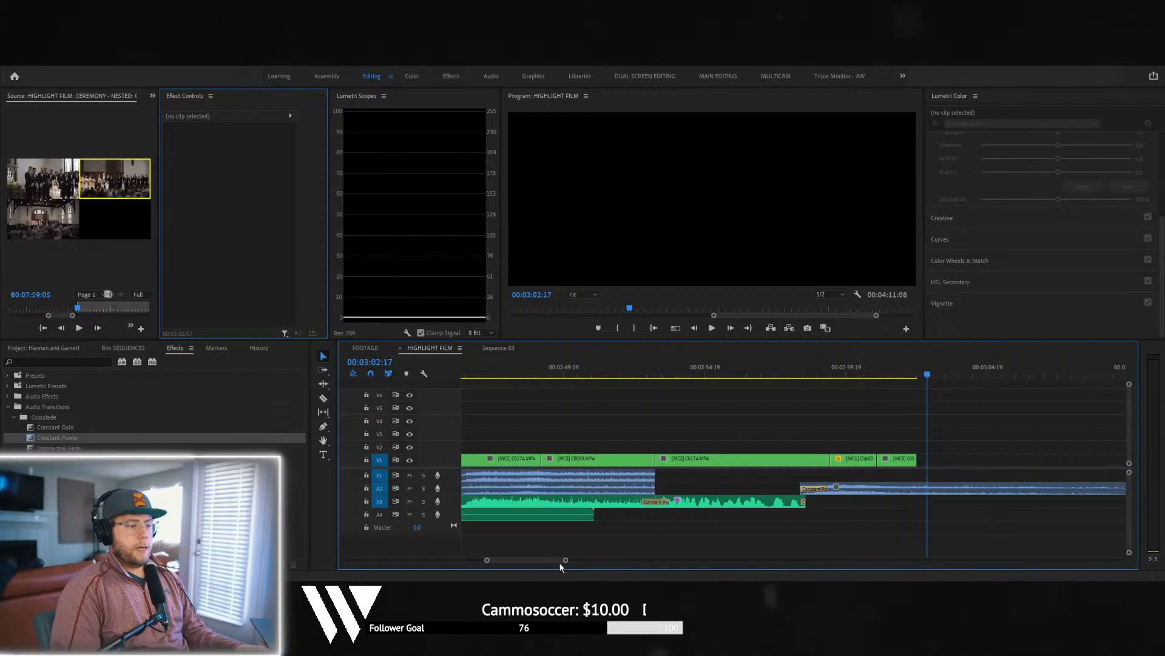
- Cut the A2 camera audio at 00:03:02:17 and delete the part after the cut
{"action": "left_click", "coordinate": [927, 489]}
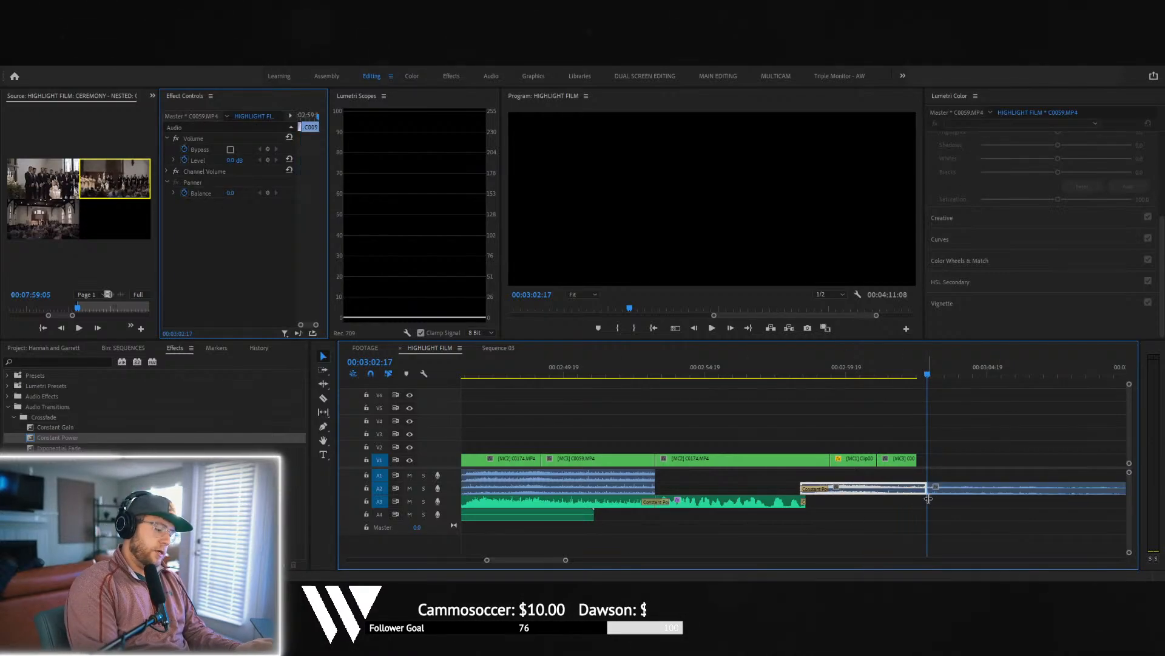
{"action": "left_click", "coordinate": [987, 490]}
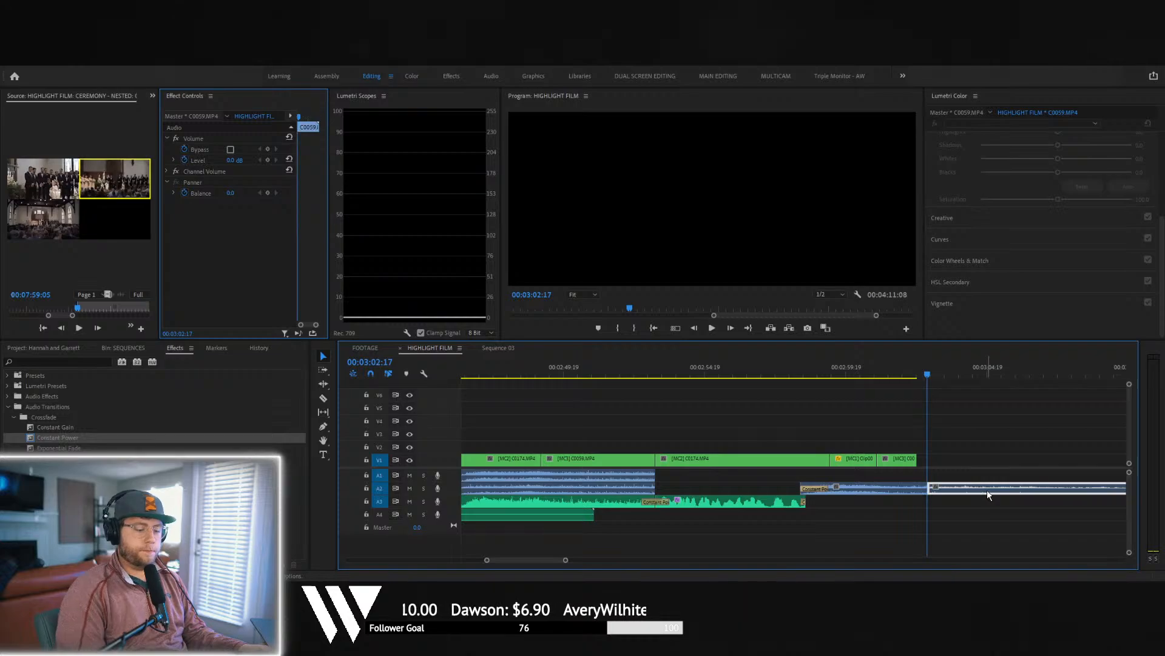
{"action": "key", "text": "Delete"}
- Add a short Constant Power fade at the end of the A2 audio and extend the last aisle clip on V1 to 00:03:02:17
{"action": "left_click_drag", "start_coordinate": [30, 436], "coordinate": [397, 448]}
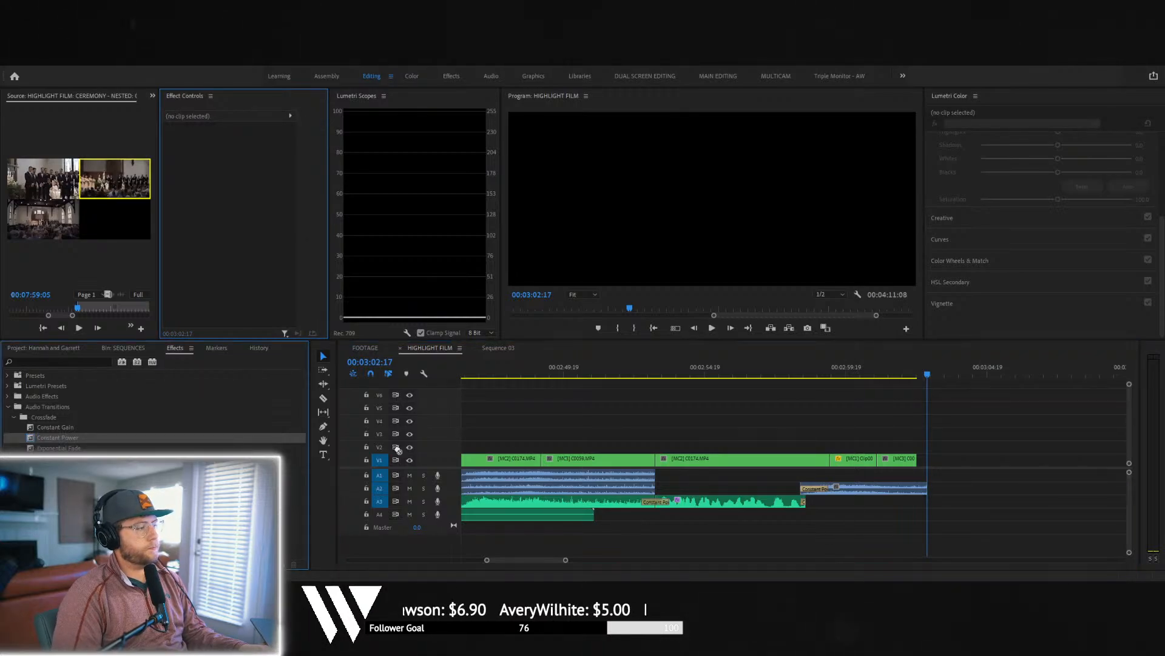
{"action": "left_click_drag", "start_coordinate": [906, 489], "coordinate": [916, 489]}
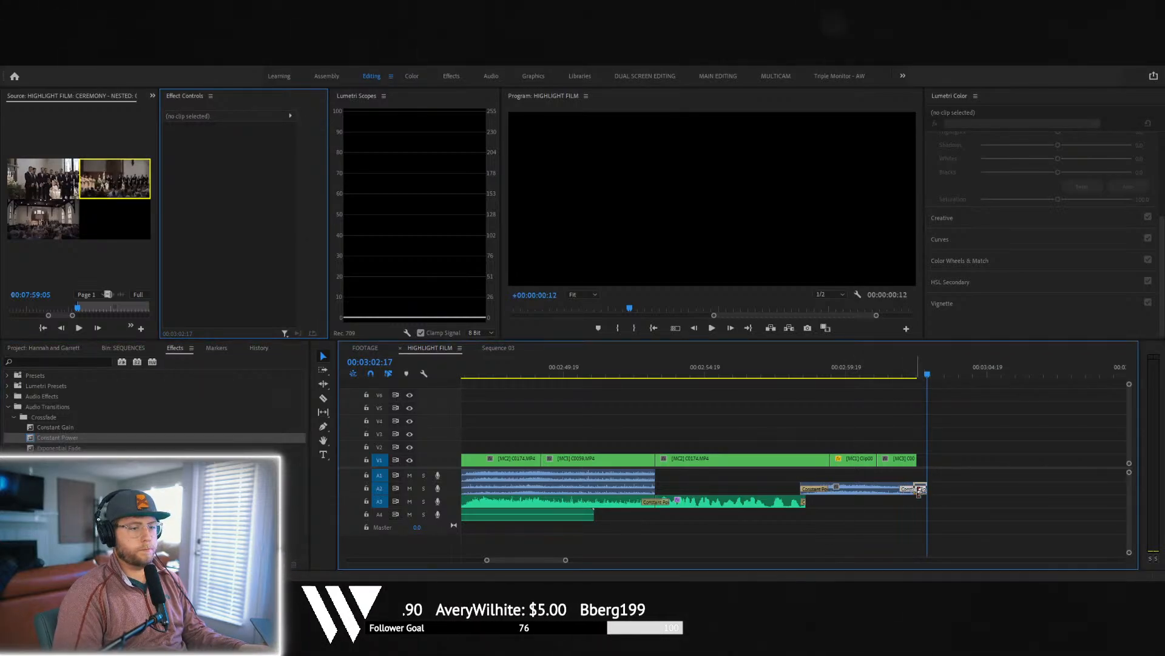
{"action": "left_click", "coordinate": [908, 374]}
{"action": "key", "text": "space"}
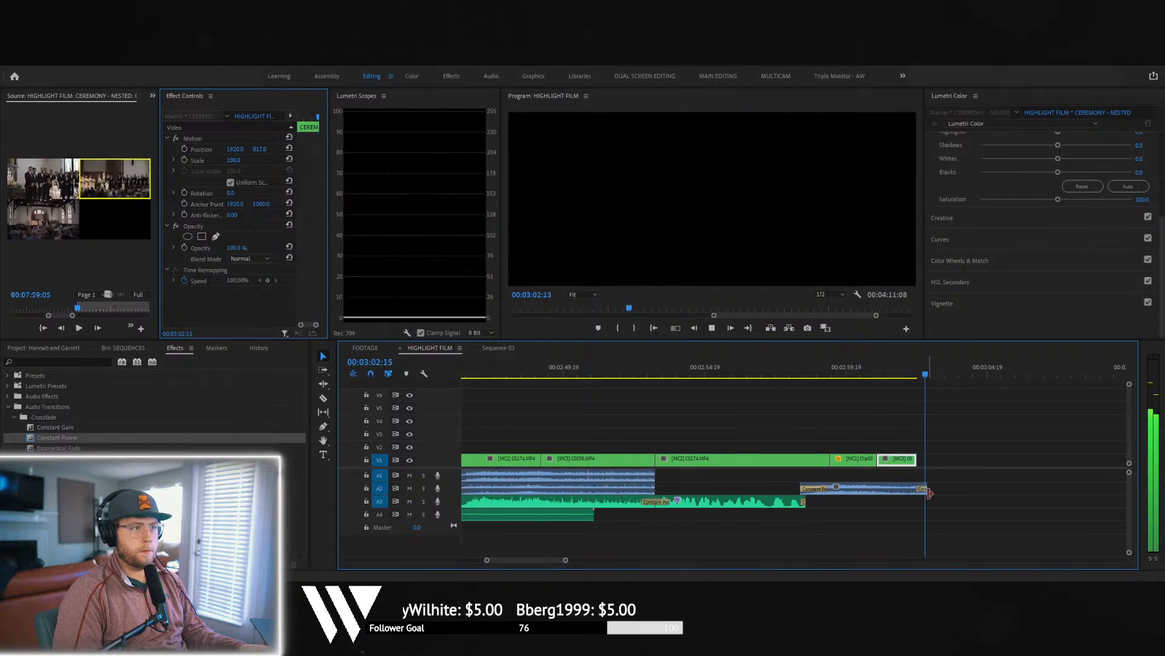
{"action": "left_click_drag", "start_coordinate": [914, 460], "coordinate": [927, 459]}
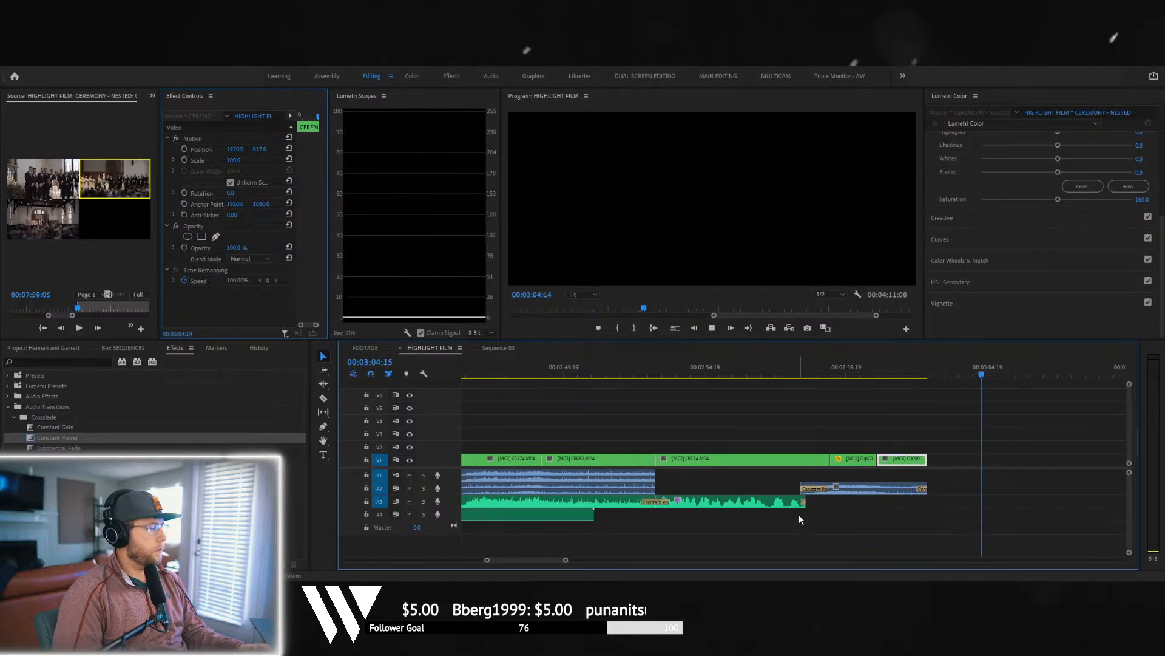
{"action": "key", "text": "space"}
- Trim the start of the A1 ceremony audio to just before the kiss, around 00:02:44, and add a Constant Power fade-in to it
{"action": "left_click_drag", "start_coordinate": [566, 560], "coordinate": [686, 561]}
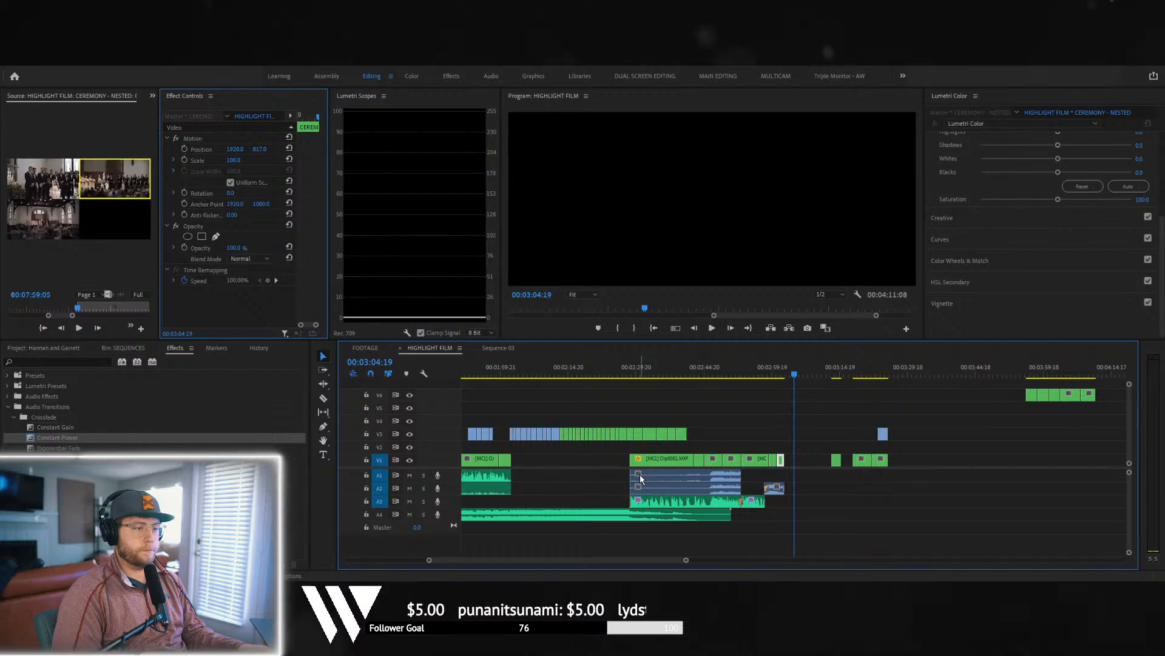
{"action": "key", "text": "Delete"}
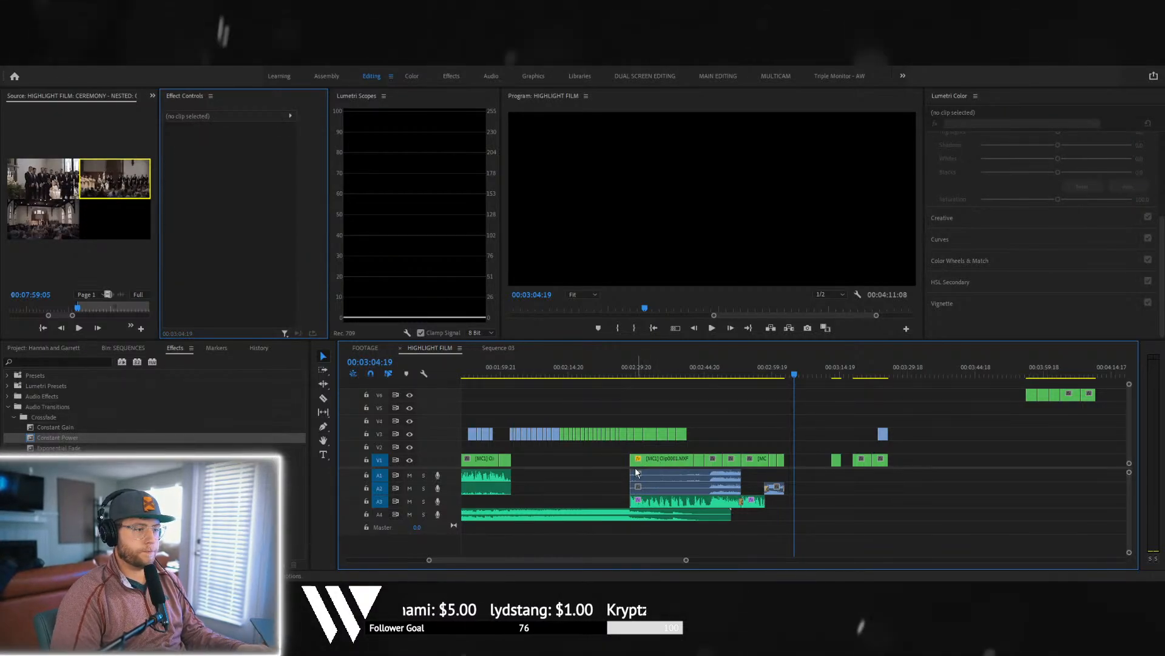
{"action": "left_click_drag", "start_coordinate": [632, 475], "coordinate": [701, 477]}
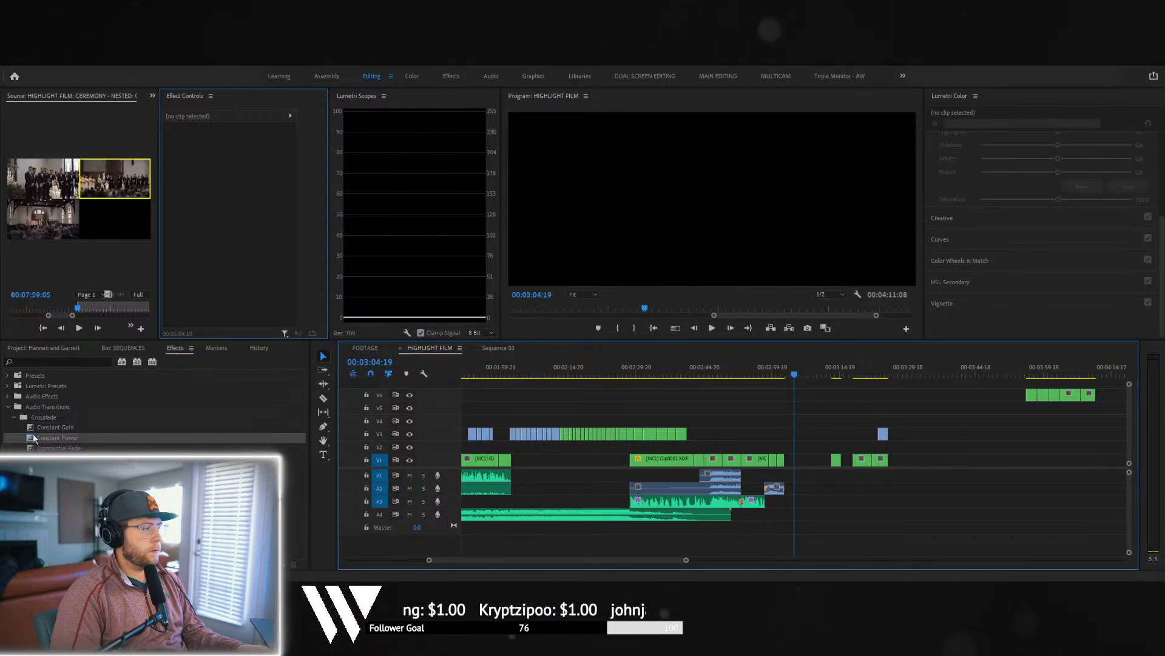
{"action": "left_click_drag", "start_coordinate": [34, 439], "coordinate": [712, 486]}
- Play from about 00:02:41 and level the wide aisle shot before the kiss, trying rotations of 3° and 2° before setting 1.8°
{"action": "left_click", "coordinate": [690, 359]}
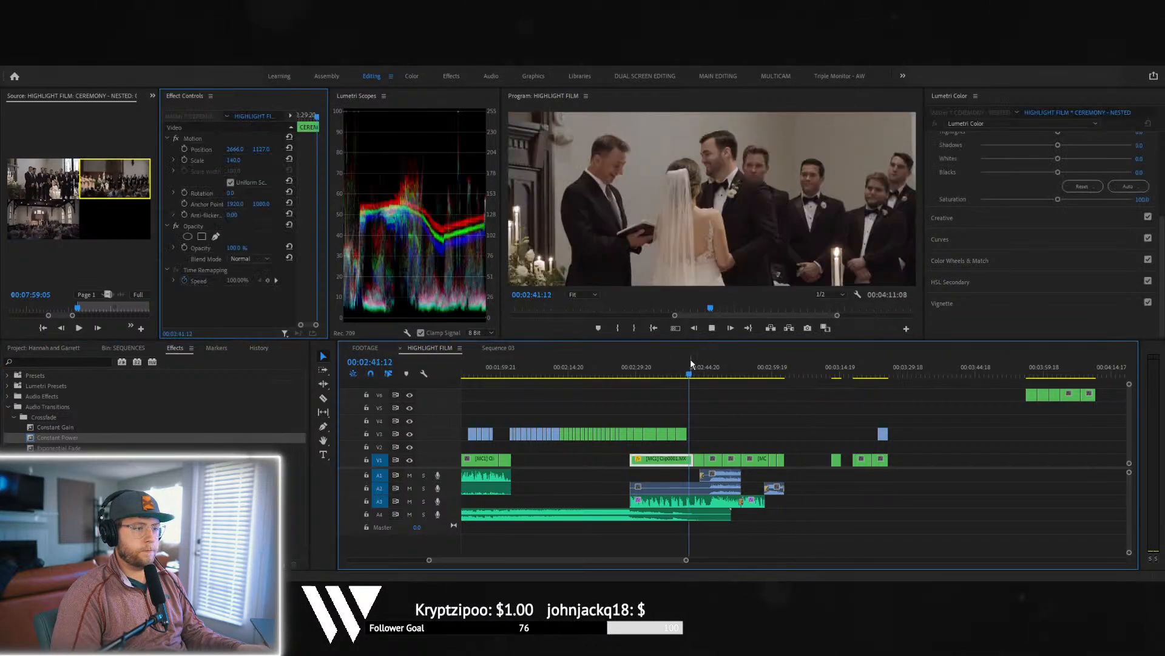
{"action": "key", "text": "space"}
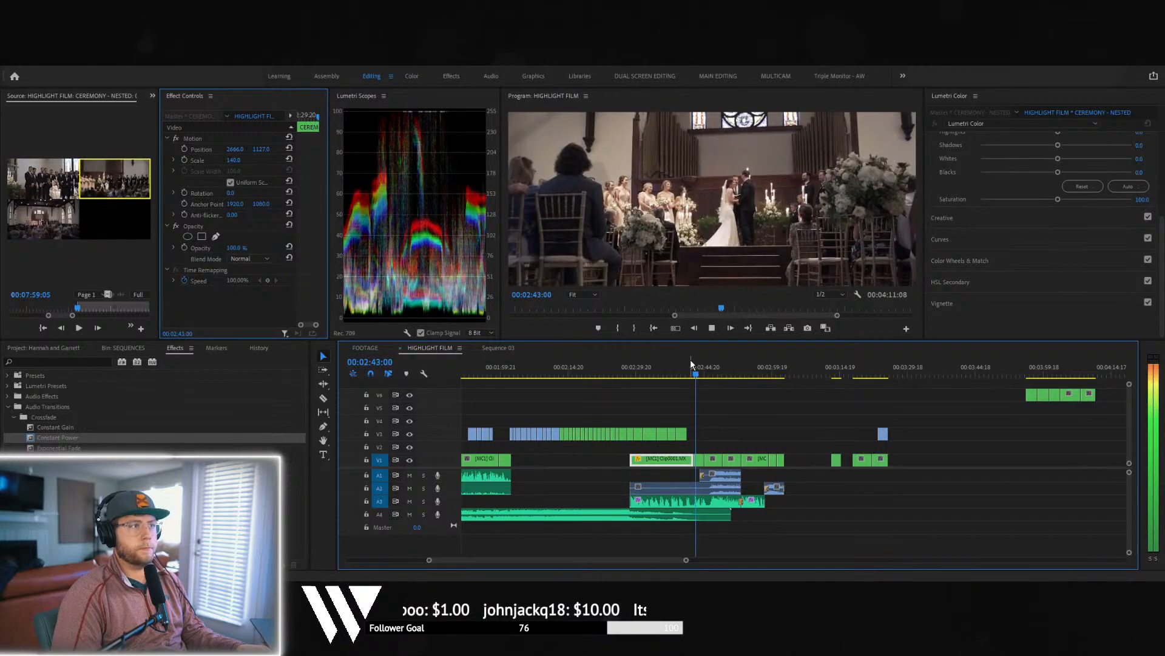
{"action": "left_click", "coordinate": [698, 461]}
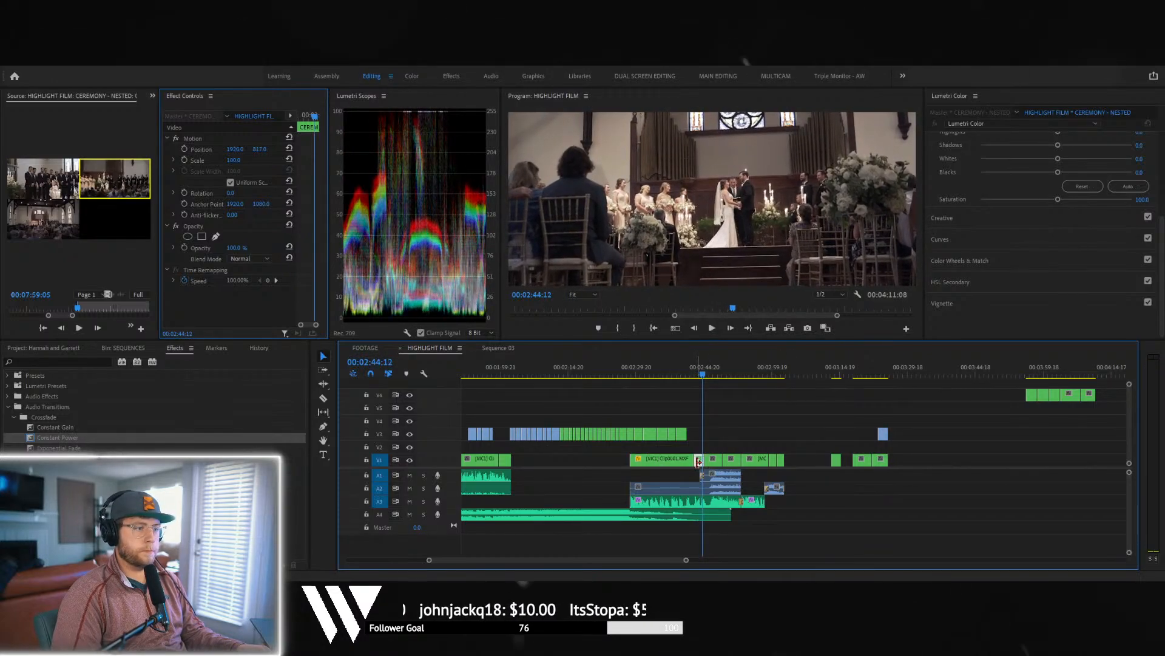
{"action": "left_click", "coordinate": [232, 193]}
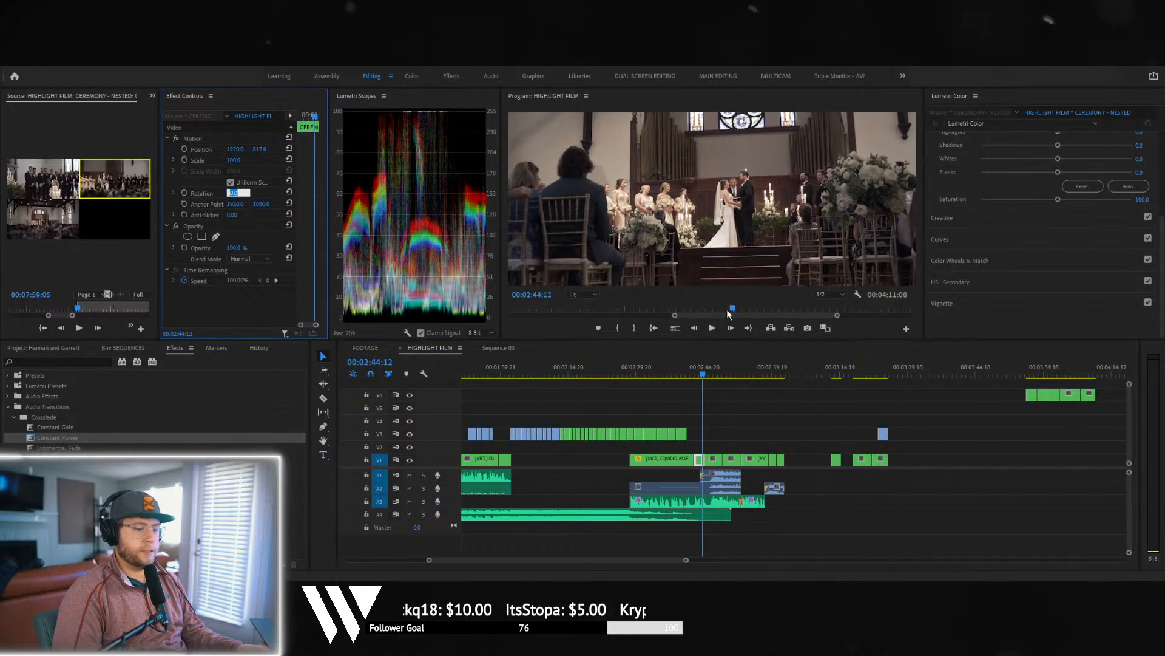
{"action": "type", "text": "3"}
{"action": "key", "text": "Return"}
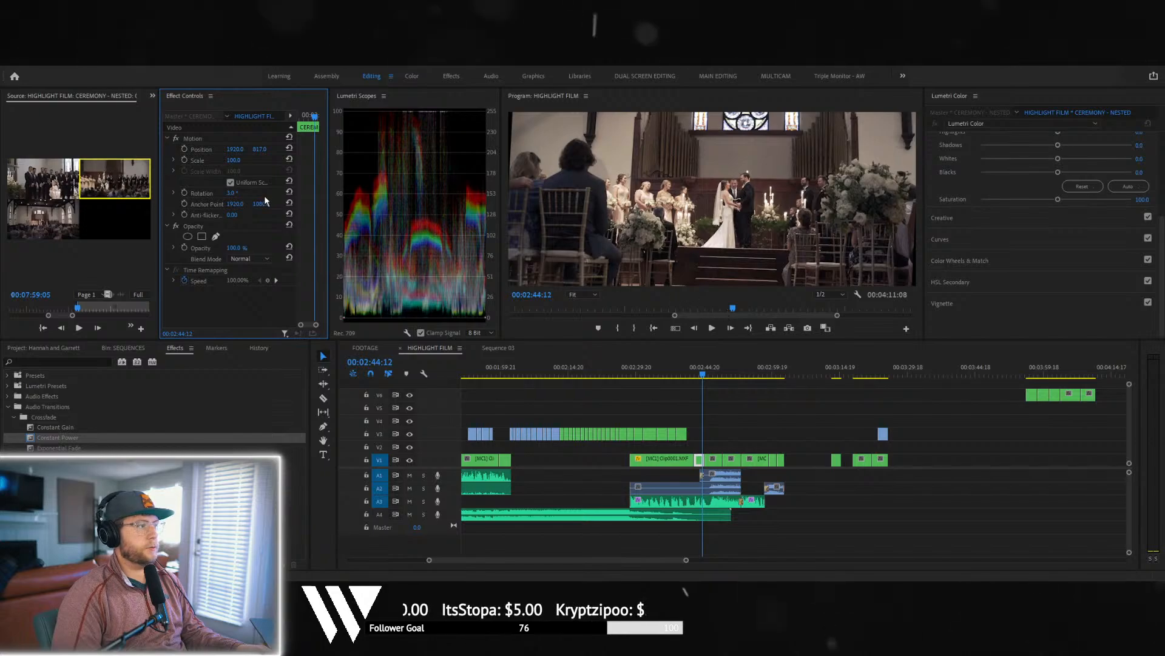
{"action": "left_click", "coordinate": [234, 193]}
{"action": "type", "text": "2"}
{"action": "key", "text": "Return"}
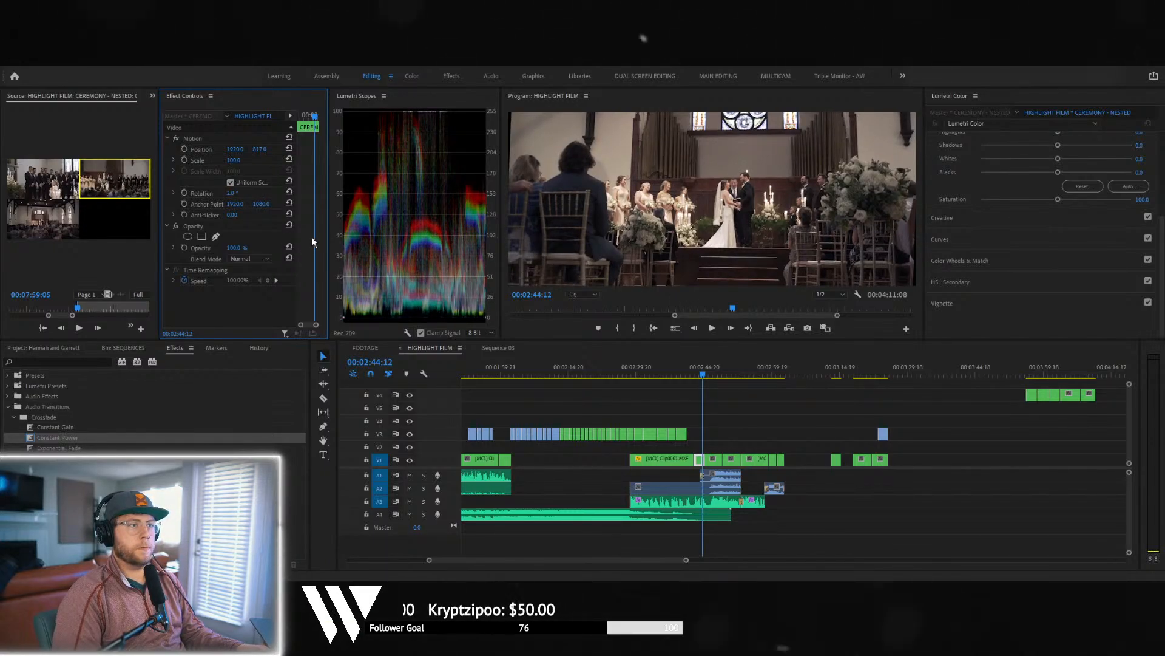
{"action": "left_click", "coordinate": [248, 193]}
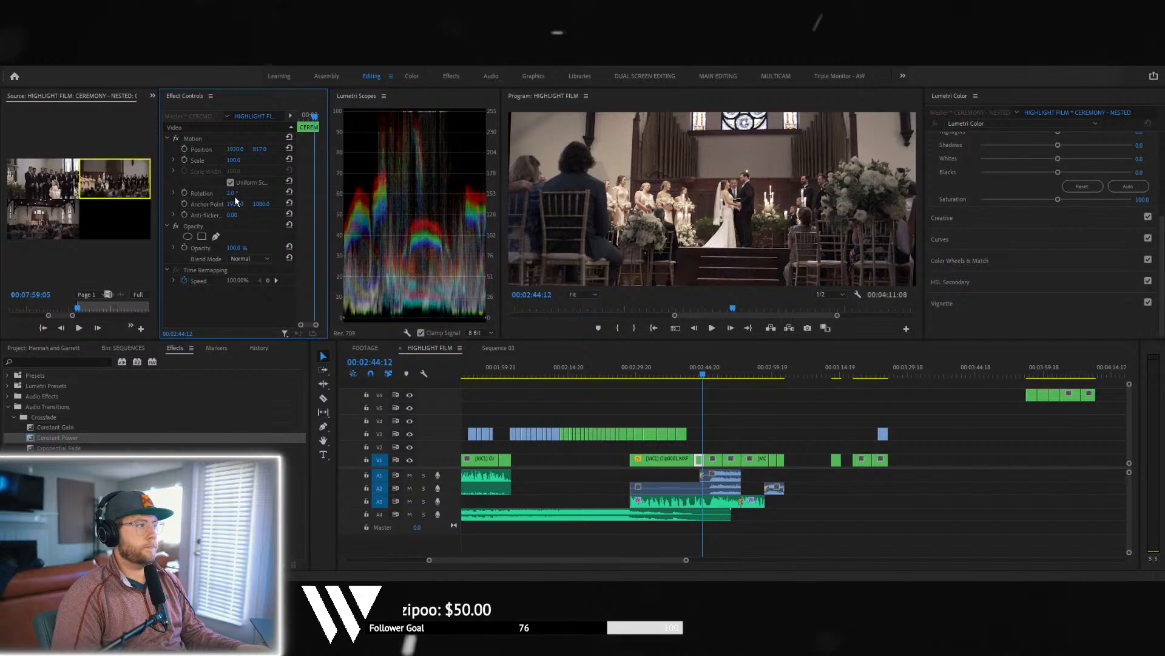
{"action": "type", "text": "1.8"}
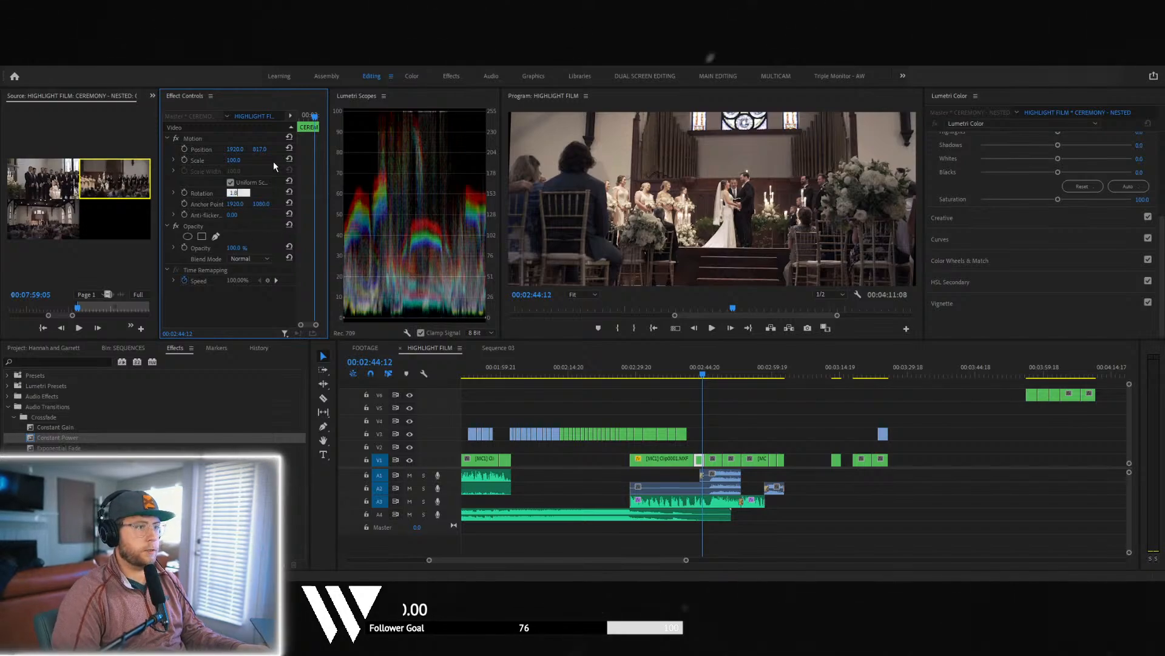
- Set the scale of the rotated wide aisle shot to 110
{"action": "left_click", "coordinate": [255, 157]}
{"action": "type", "text": "1"}
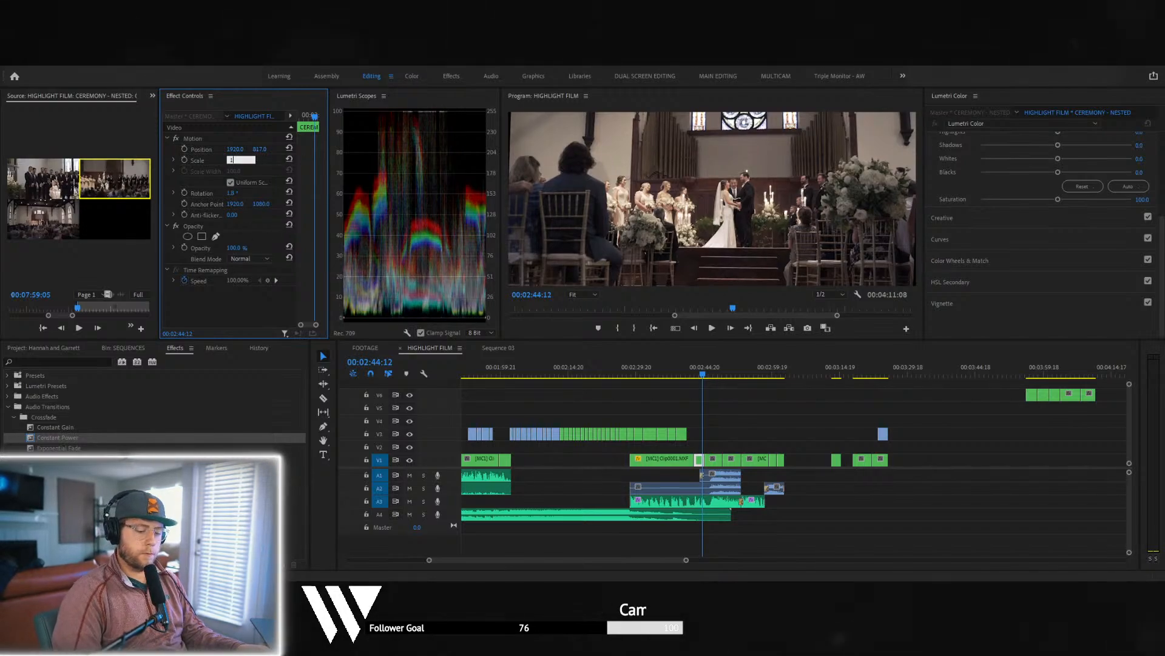
{"action": "type", "text": "10"}
{"action": "key", "text": "Return"}
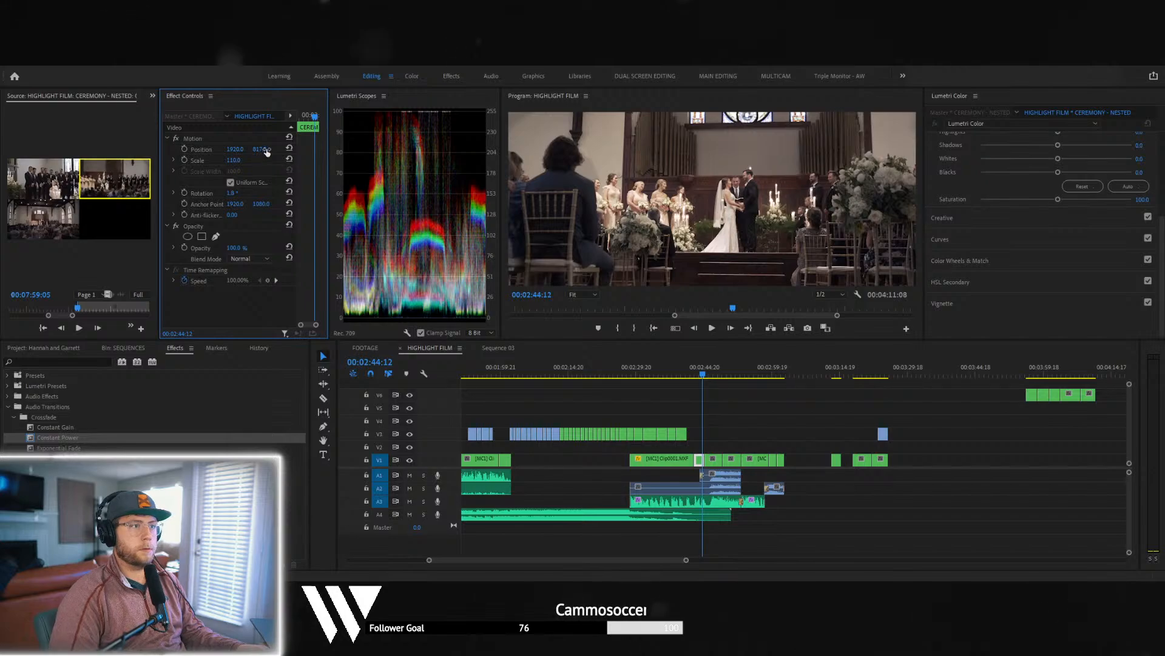
- Delete the A1 camera audio under the kiss and add a Constant Power fade at the end of the A2 clip near 00:02:53
{"action": "key", "text": "space"}
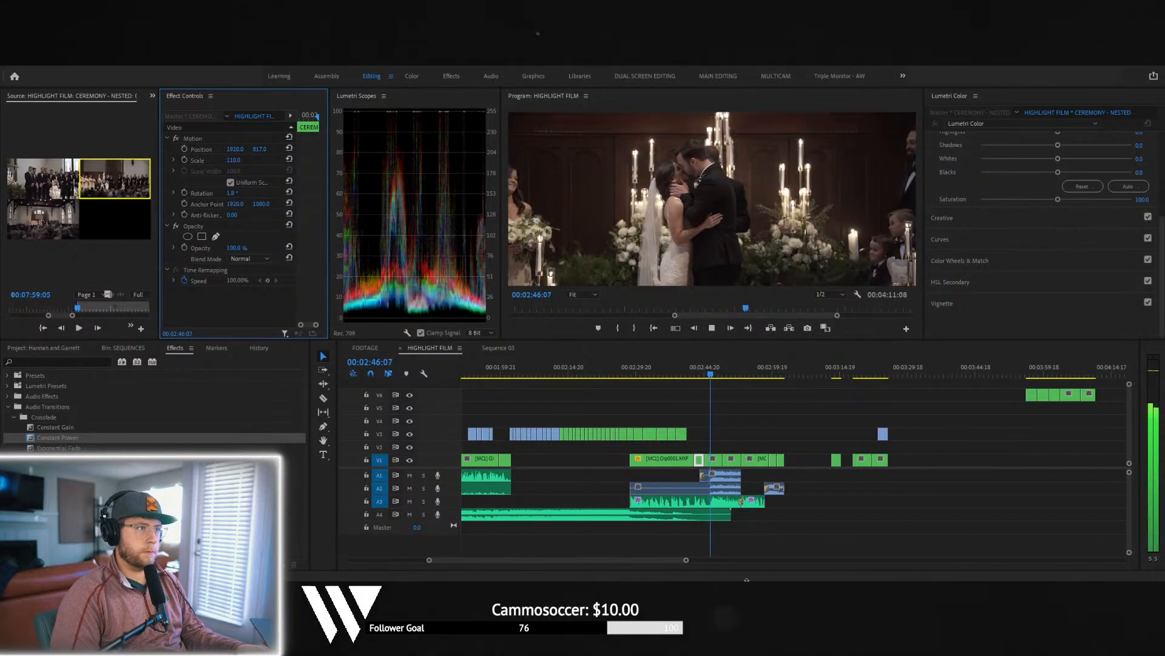
{"action": "left_click", "coordinate": [718, 480]}
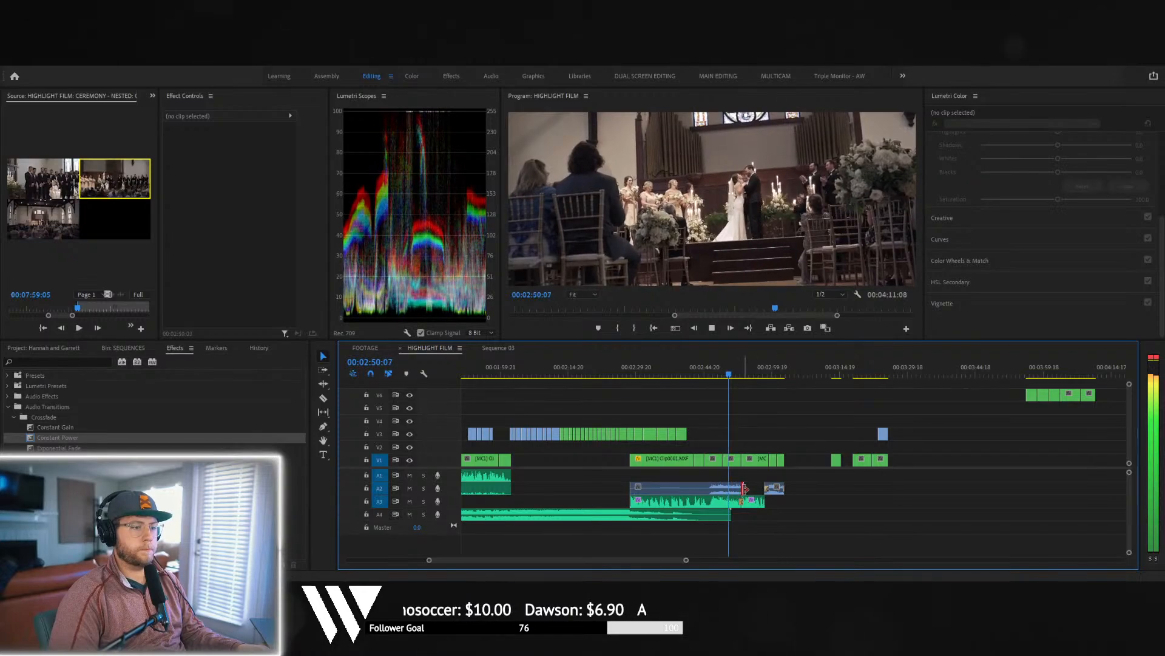
{"action": "left_click_drag", "start_coordinate": [33, 438], "coordinate": [744, 487]}
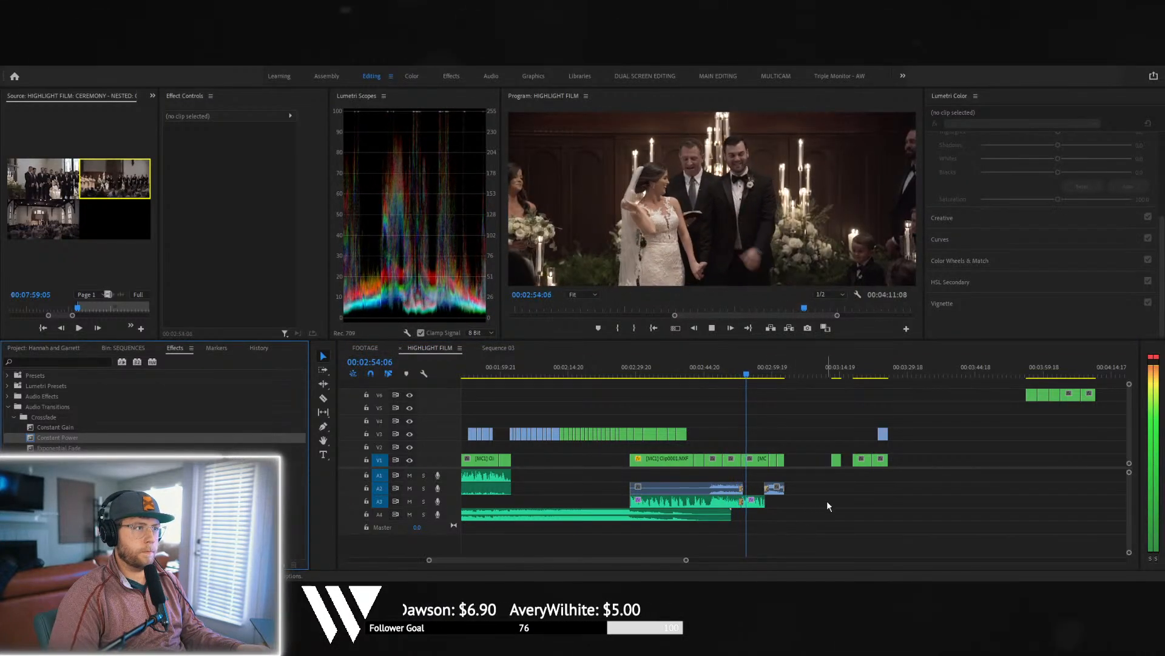
{"action": "key", "text": "space"}
- Play through the kiss from about 00:02:41 and level the wide kiss shot near 00:02:49 with a rotation of 3°
{"action": "left_click", "coordinate": [698, 371]}
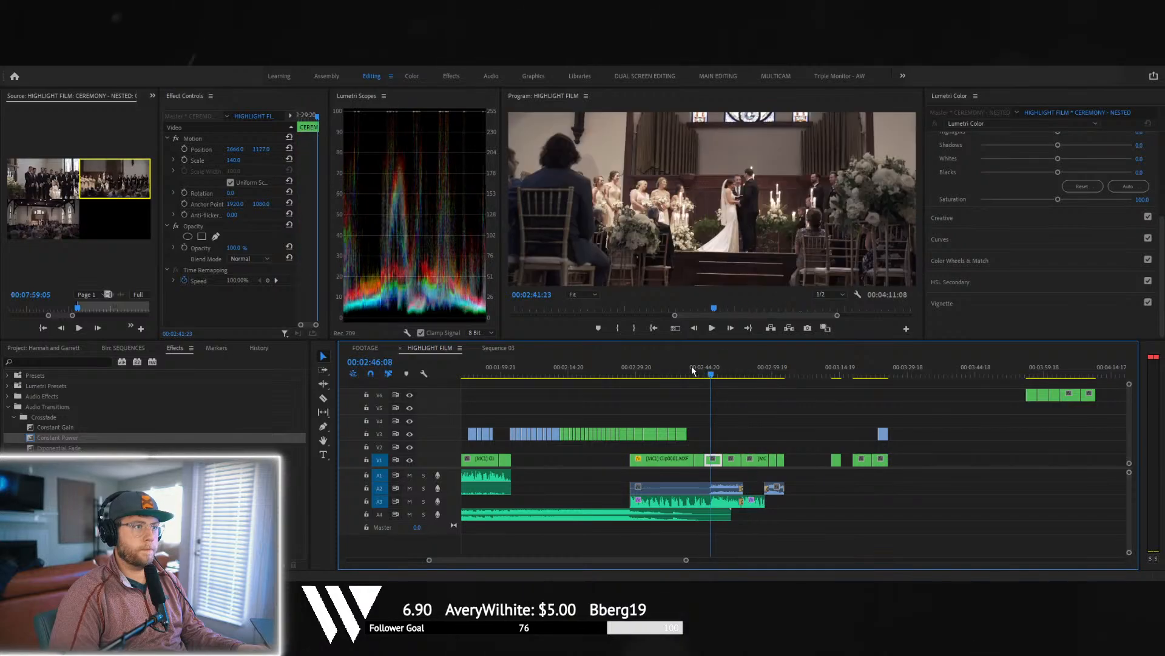
{"action": "mouse_move", "coordinate": [708, 372]}
{"action": "left_mouse_down"}
{"action": "mouse_move", "coordinate": [682, 373]}
{"action": "mouse_move", "coordinate": [697, 374]}
{"action": "left_mouse_up"}
{"action": "key", "text": "space"}
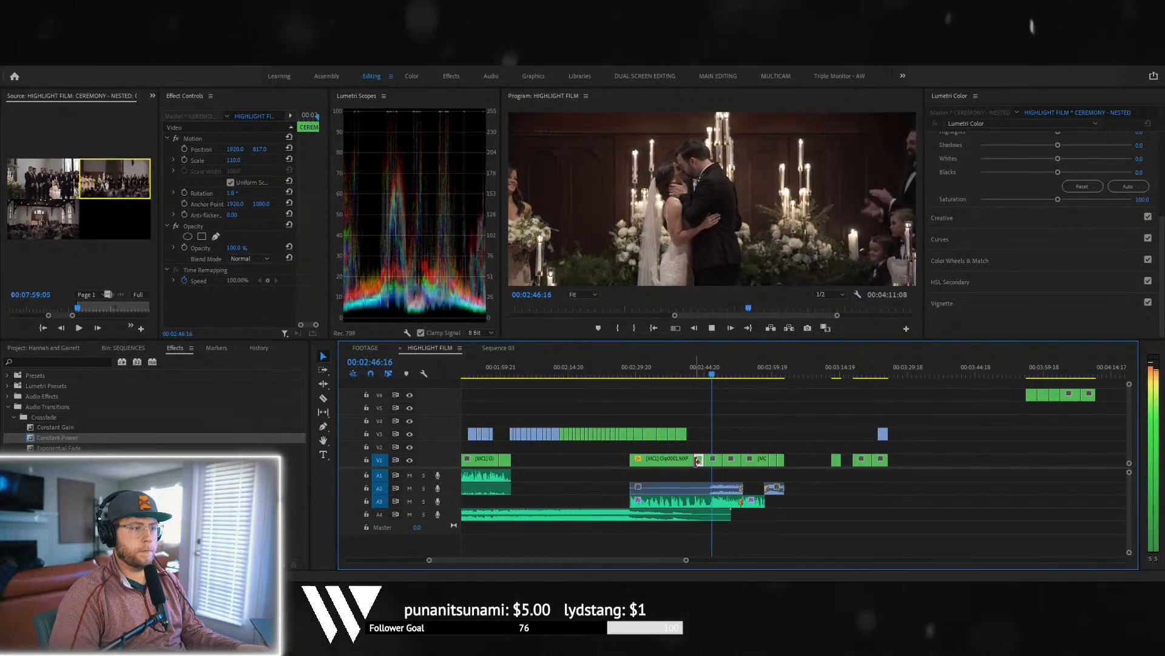
{"action": "key", "text": "space"}
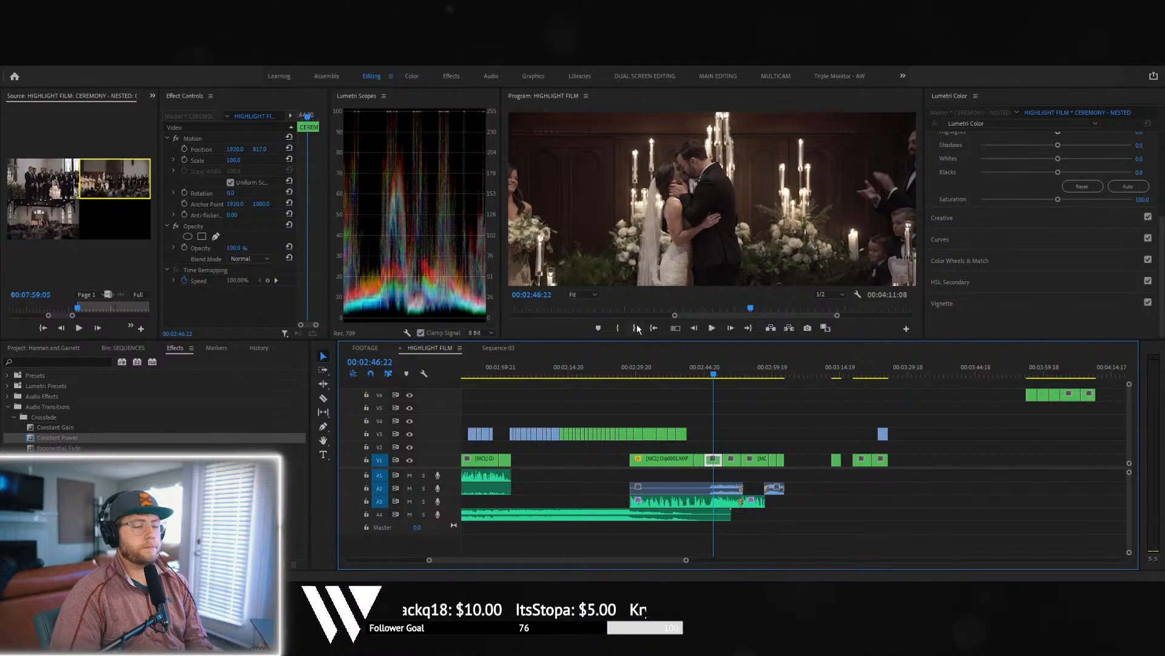
{"action": "key", "text": "space"}
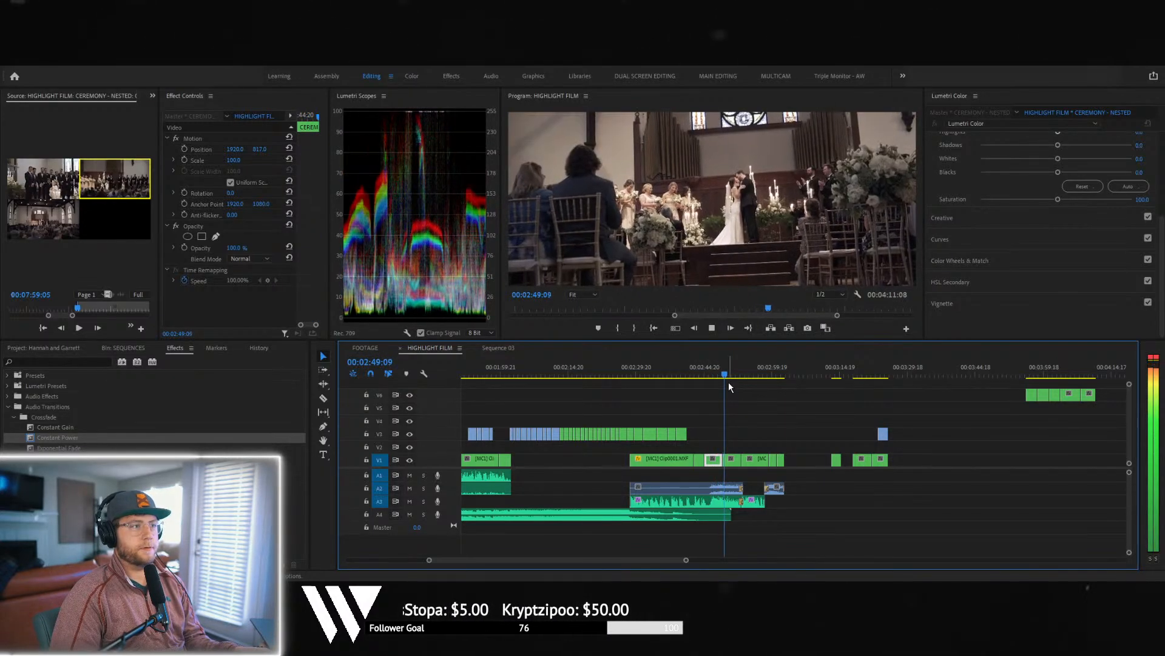
{"action": "key", "text": "space"}
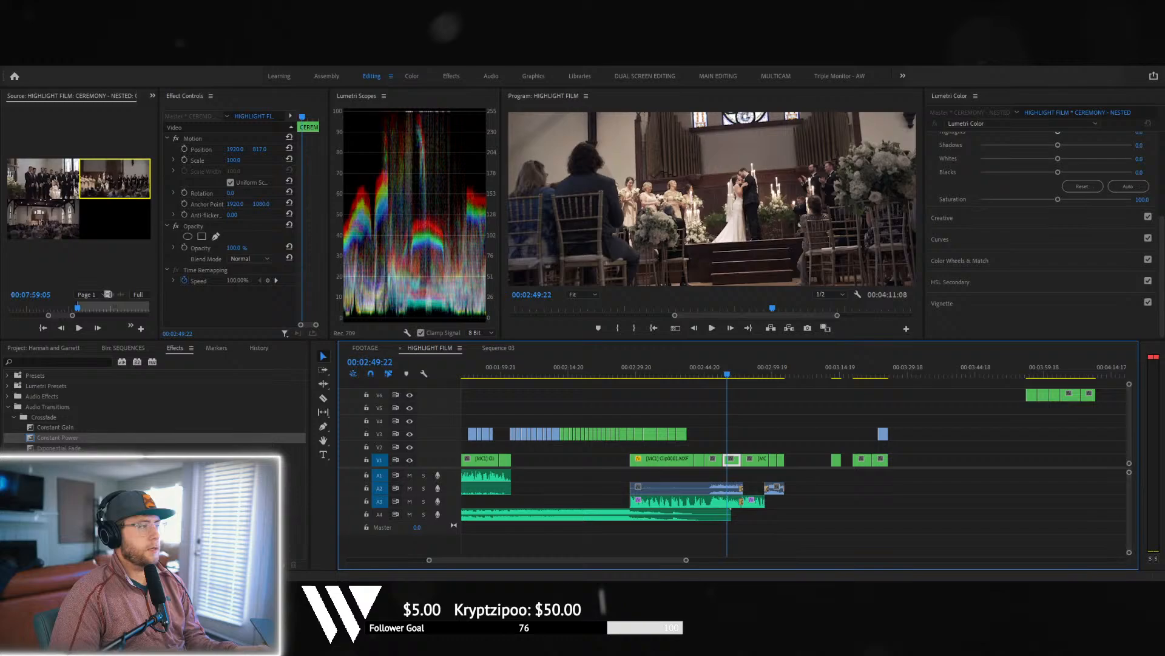
{"action": "left_click", "coordinate": [231, 193]}
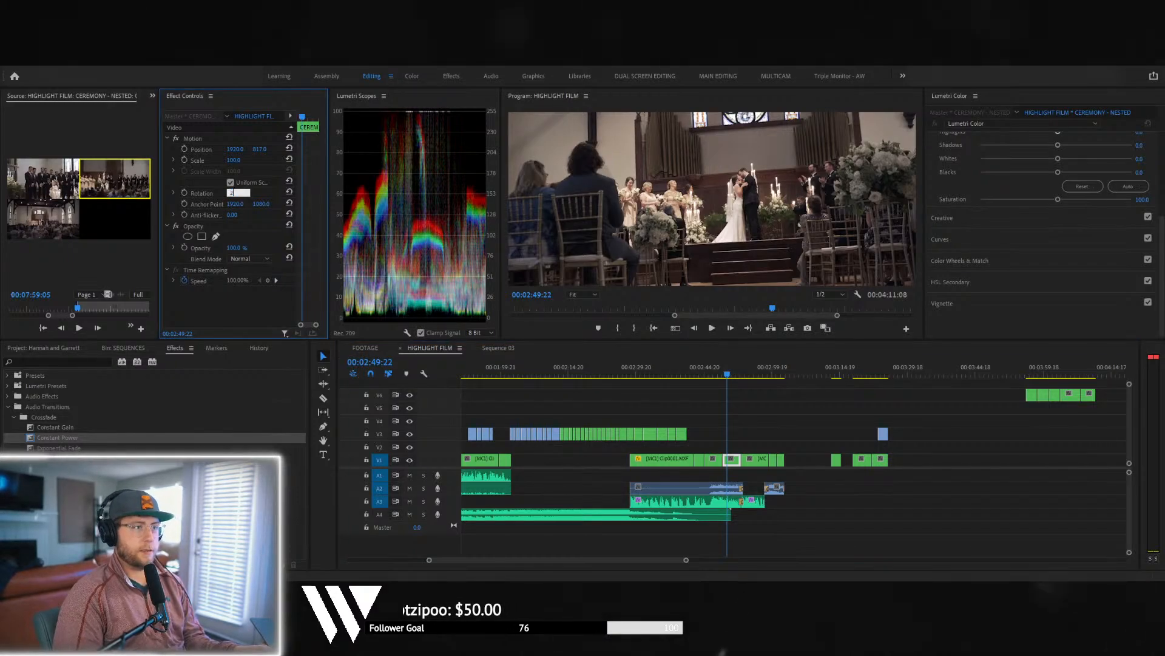
{"action": "key", "text": "Return"}
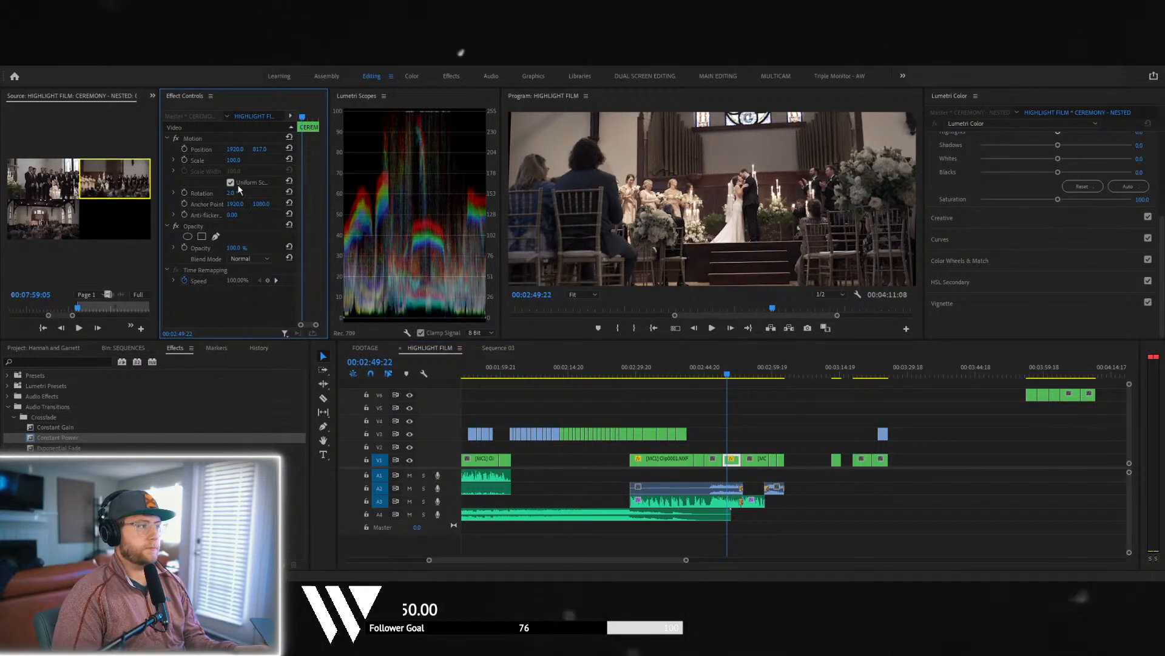
{"action": "key", "text": "Return"}
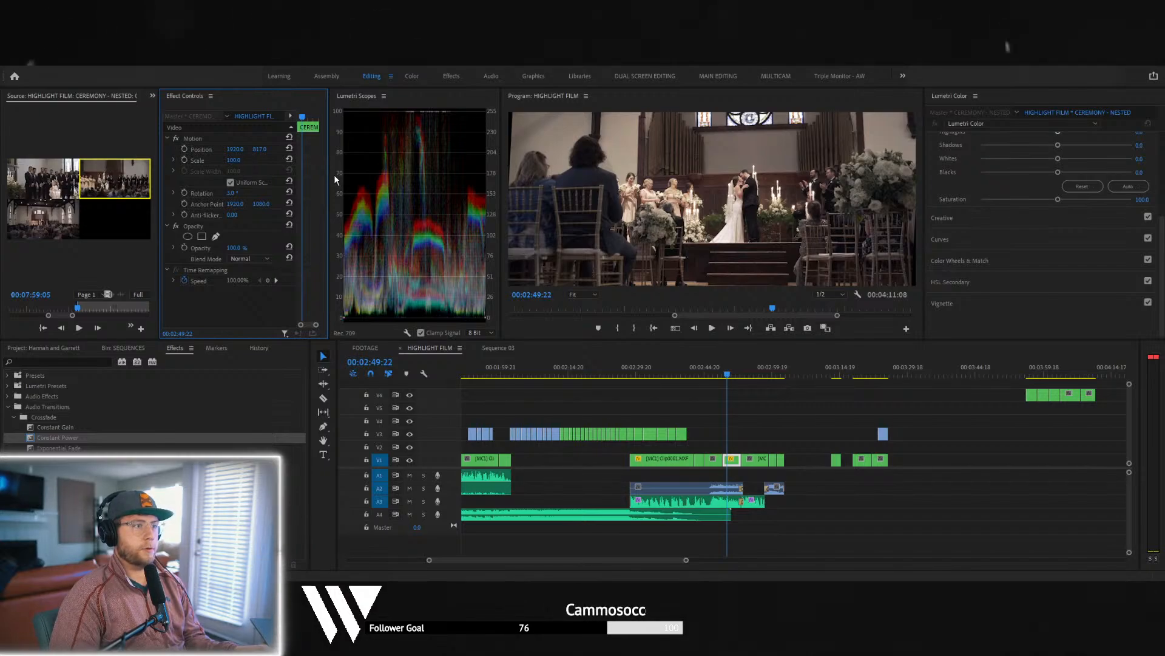
- Set the scale of the leveled wide kiss shot to 105
{"action": "left_click", "coordinate": [235, 160]}
{"action": "type", "text": "105"}
{"action": "key", "text": "Return"}
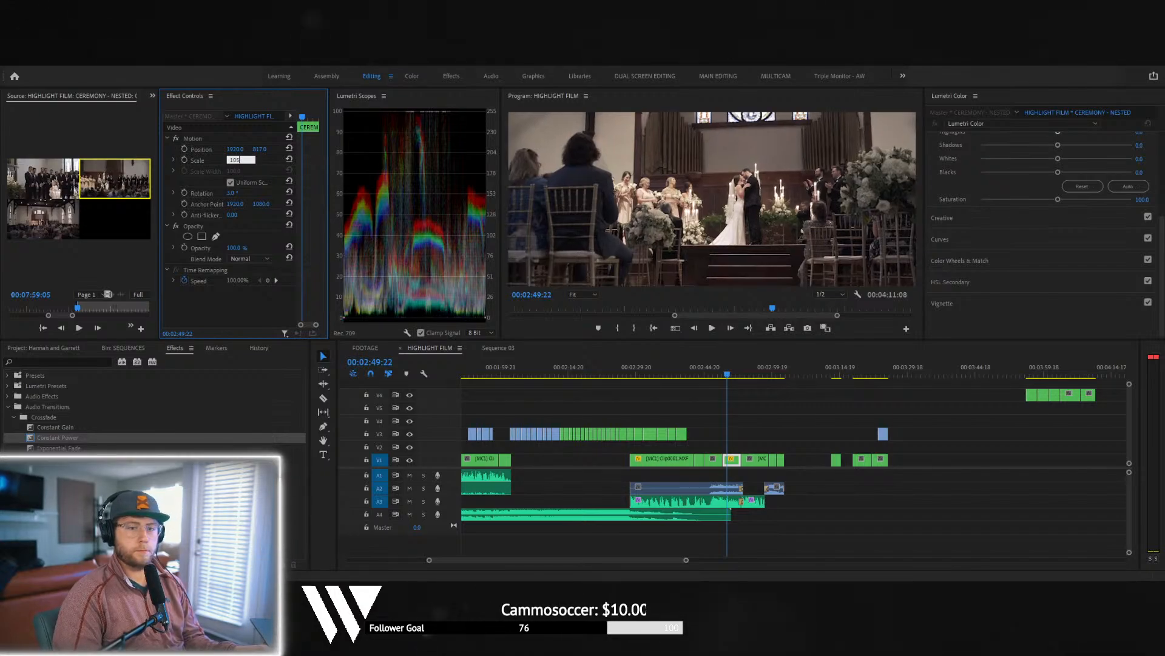
- Review the section around the kiss and shift the officiant close-up ending near 00:02:42 to a vertical position of about 1186
{"action": "key", "text": "space"}
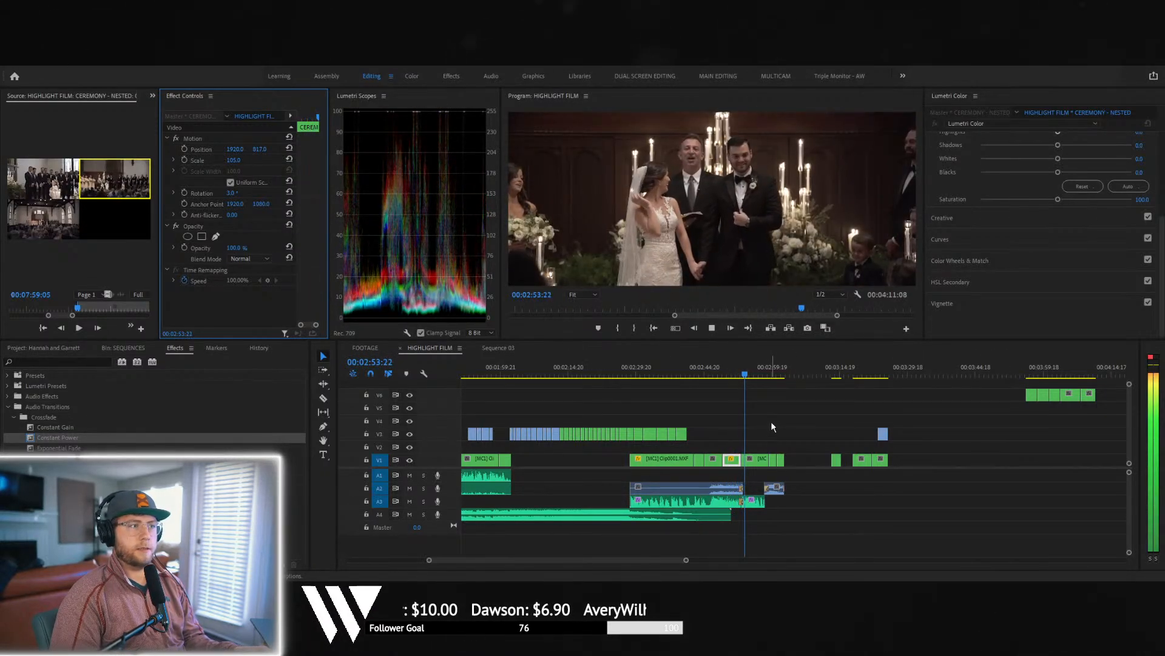
{"action": "key", "text": "space"}
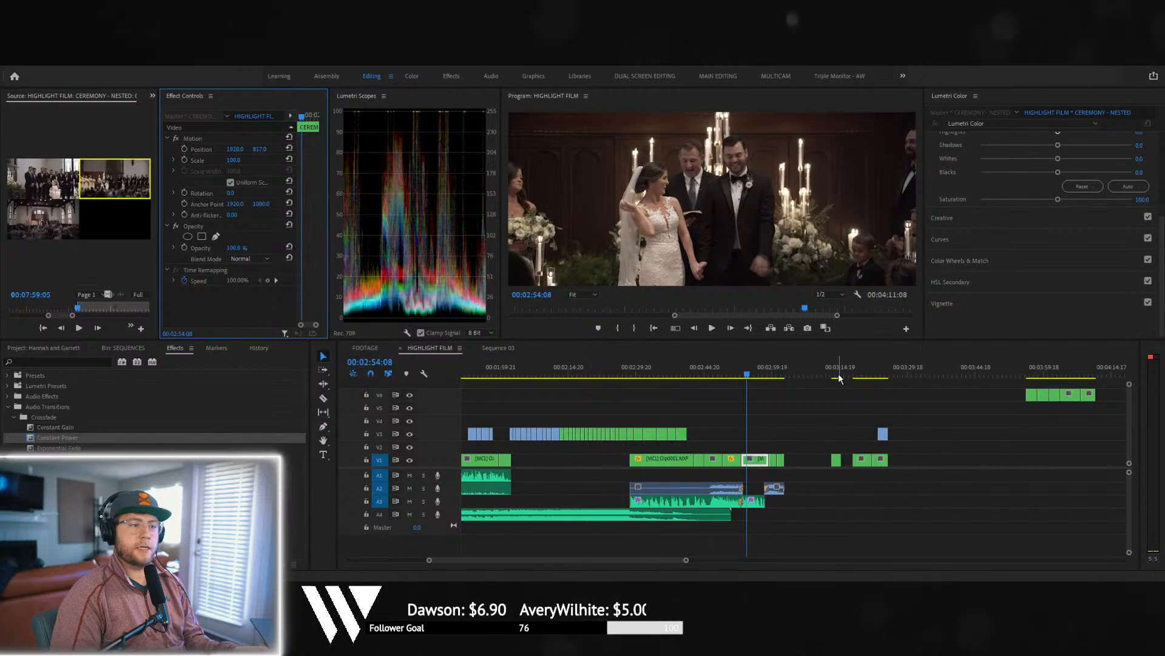
{"action": "left_click", "coordinate": [684, 371]}
{"action": "key", "text": "space"}
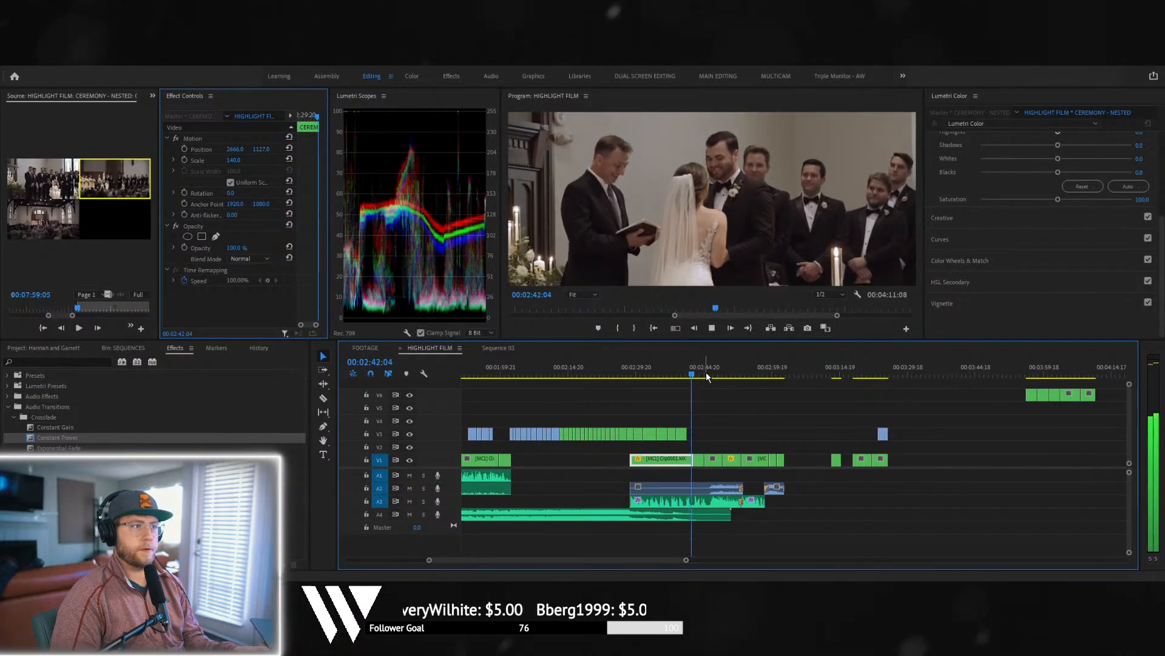
{"action": "key", "text": "space"}
{"action": "left_click_drag", "start_coordinate": [263, 148], "coordinate": [298, 149]}
- Try a rotation of 3° on the wide aisle shot before the kiss and return it to 1.8°
{"action": "key", "text": "space"}
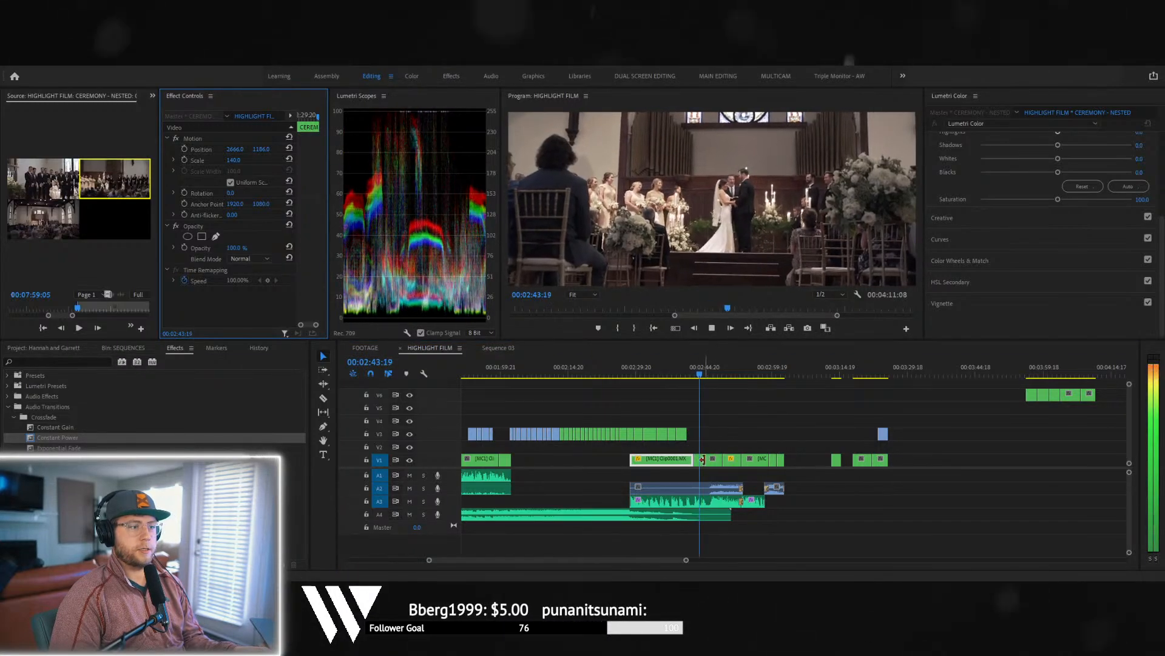
{"action": "key", "text": "space"}
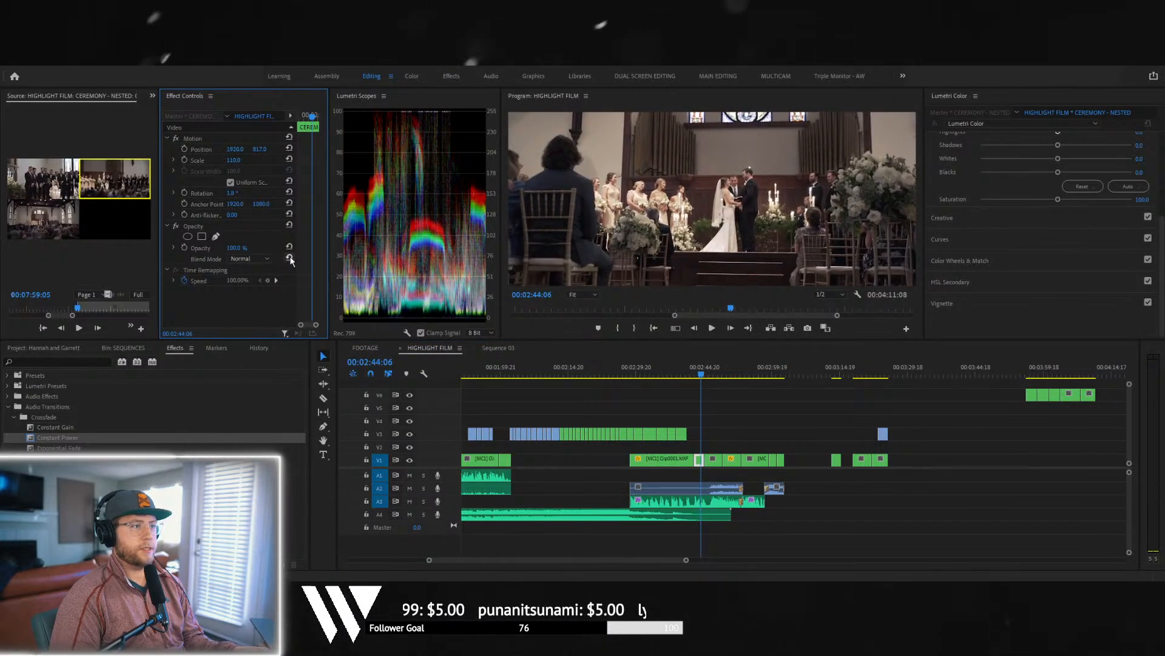
{"action": "left_click", "coordinate": [234, 193]}
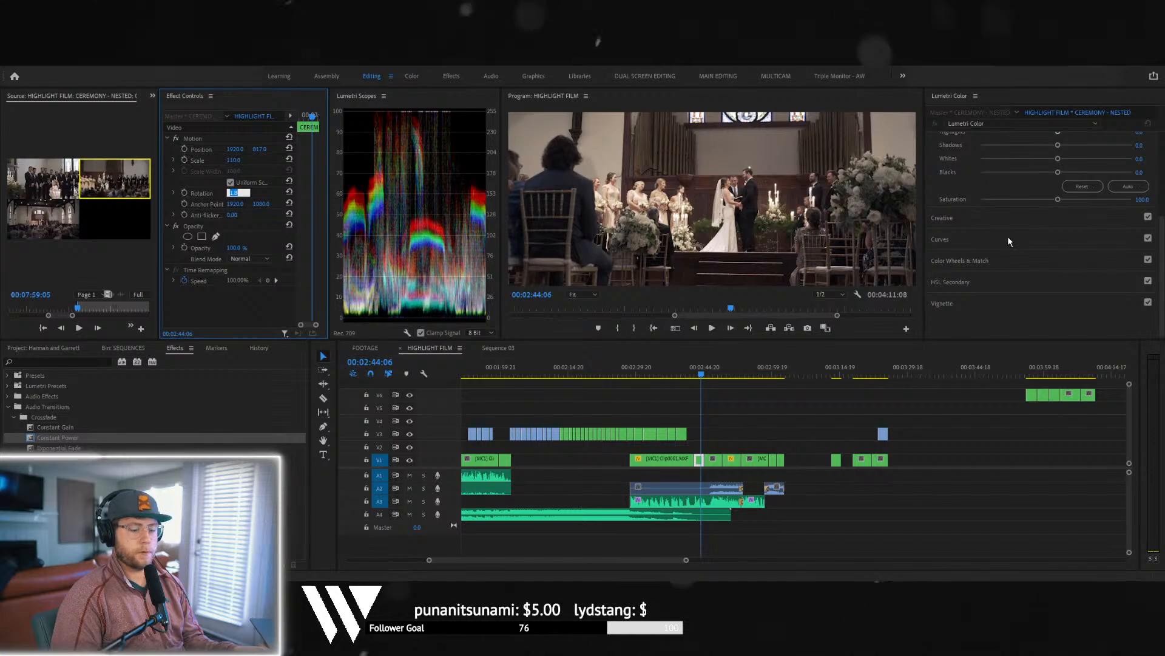
{"action": "type", "text": "3"}
{"action": "key", "text": "Return"}
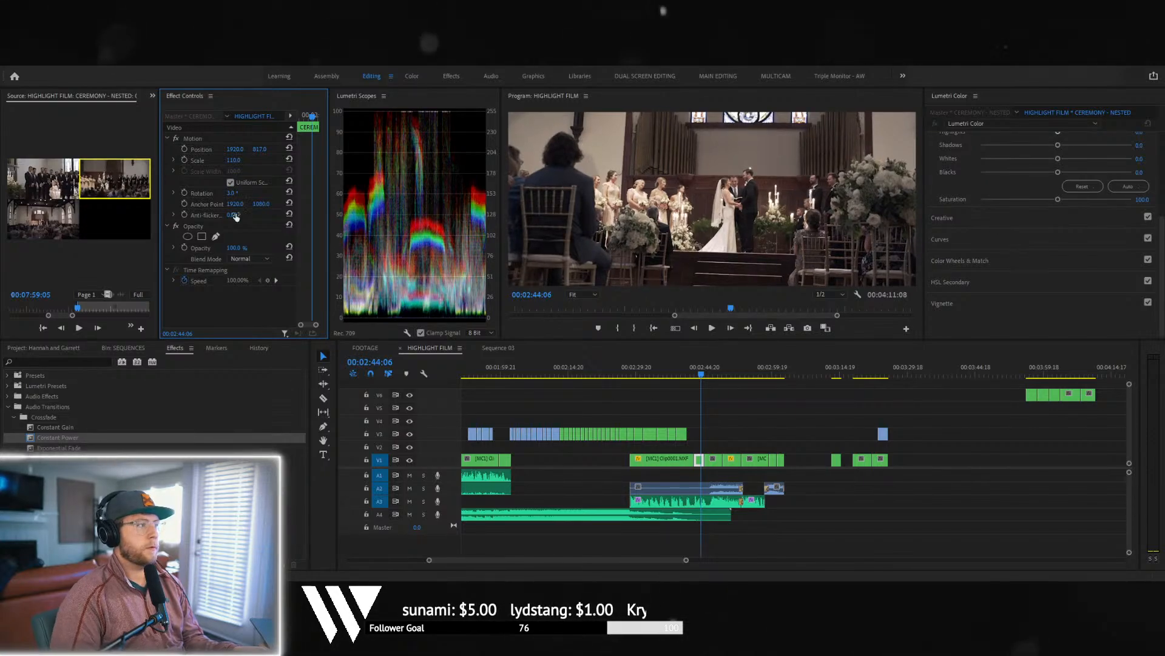
{"action": "type", "text": "1"}
{"action": "key", "text": "Return"}
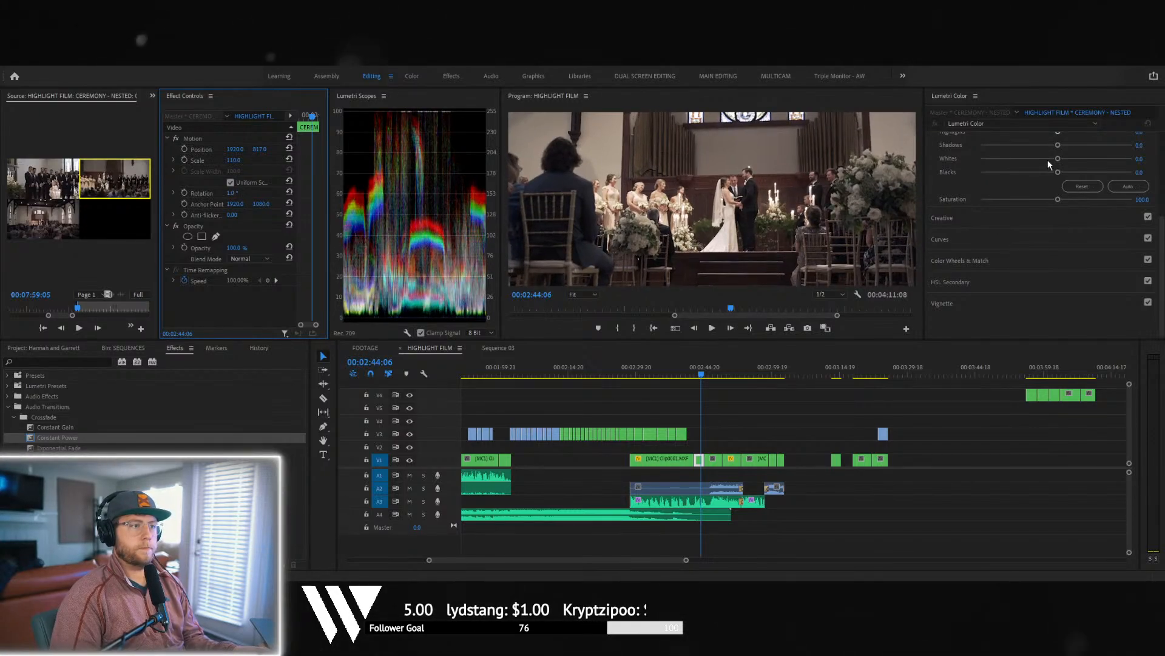
- Replay the wide aisle shot before the kiss, nest it and apply Warp Stabilizer to the nested clip
{"action": "key", "text": "space"}
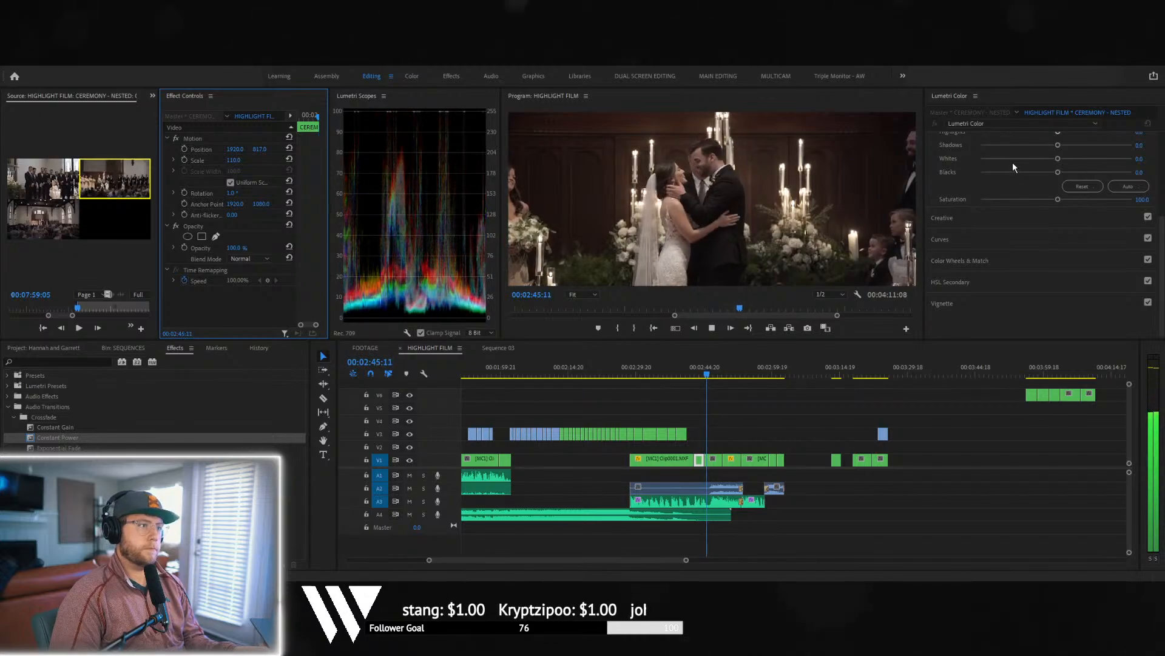
{"action": "key", "text": "space"}
{"action": "left_click", "coordinate": [695, 373]}
{"action": "key", "text": "space"}
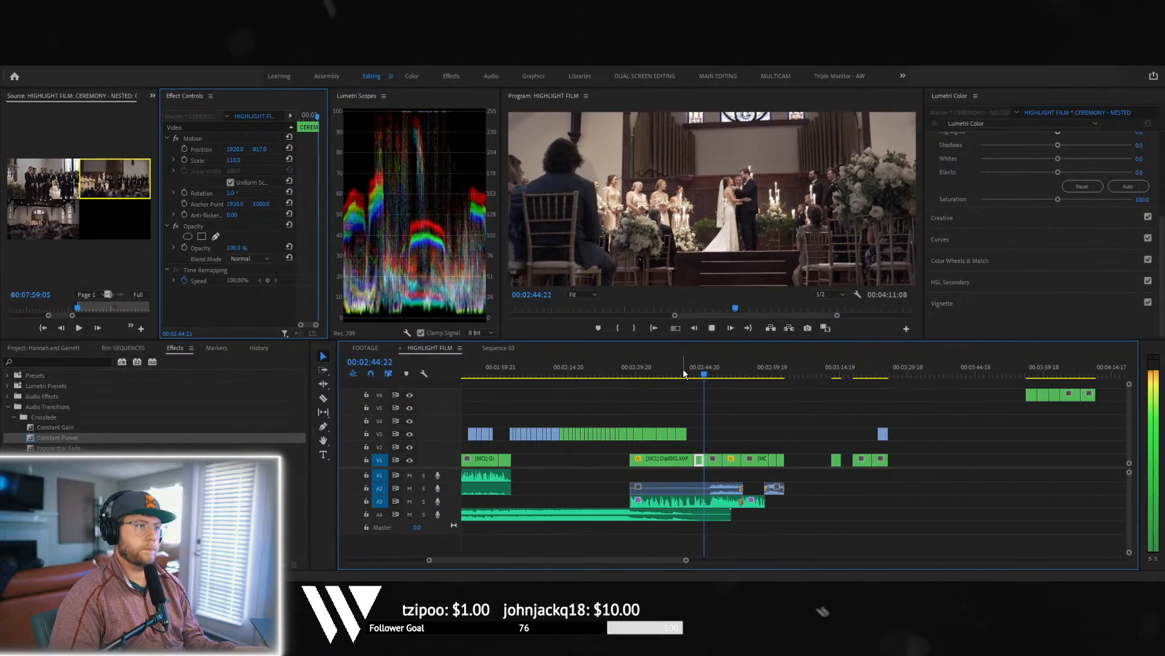
{"action": "key", "text": "space"}
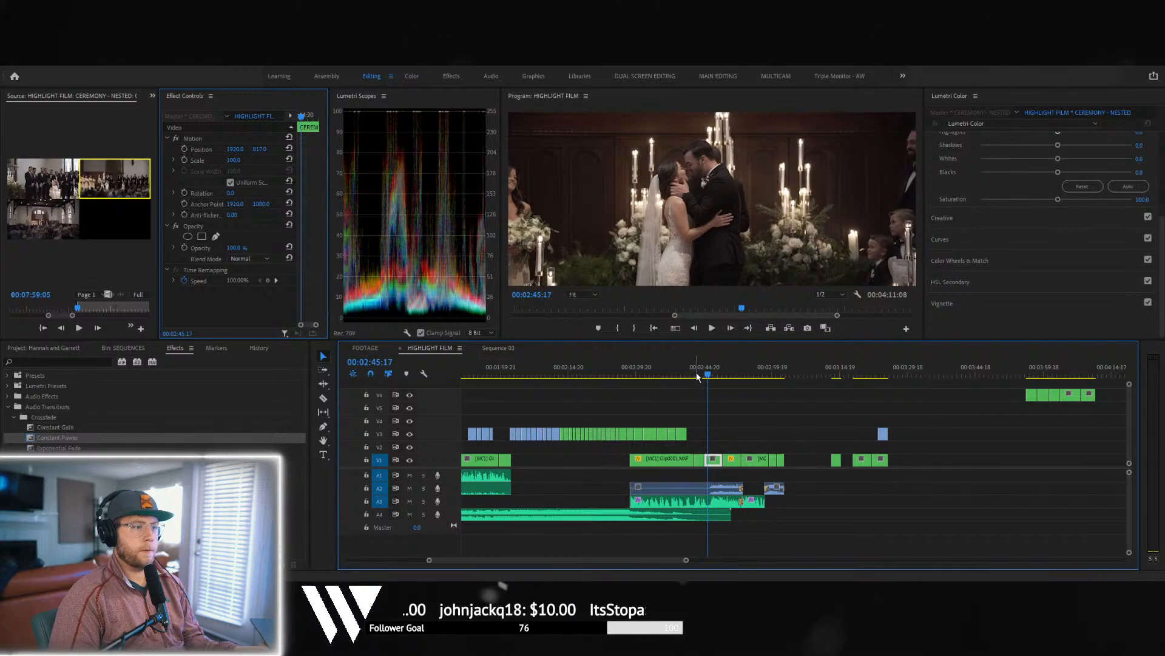
{"action": "left_click", "coordinate": [696, 374]}
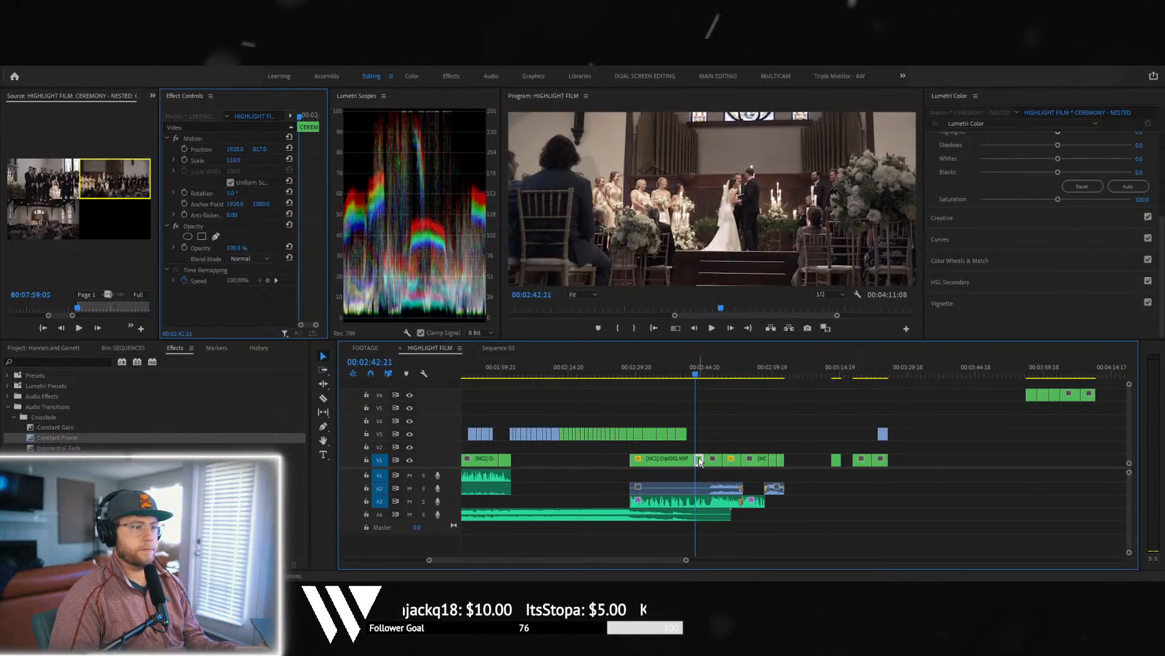
{"action": "left_click", "coordinate": [26, 439]}
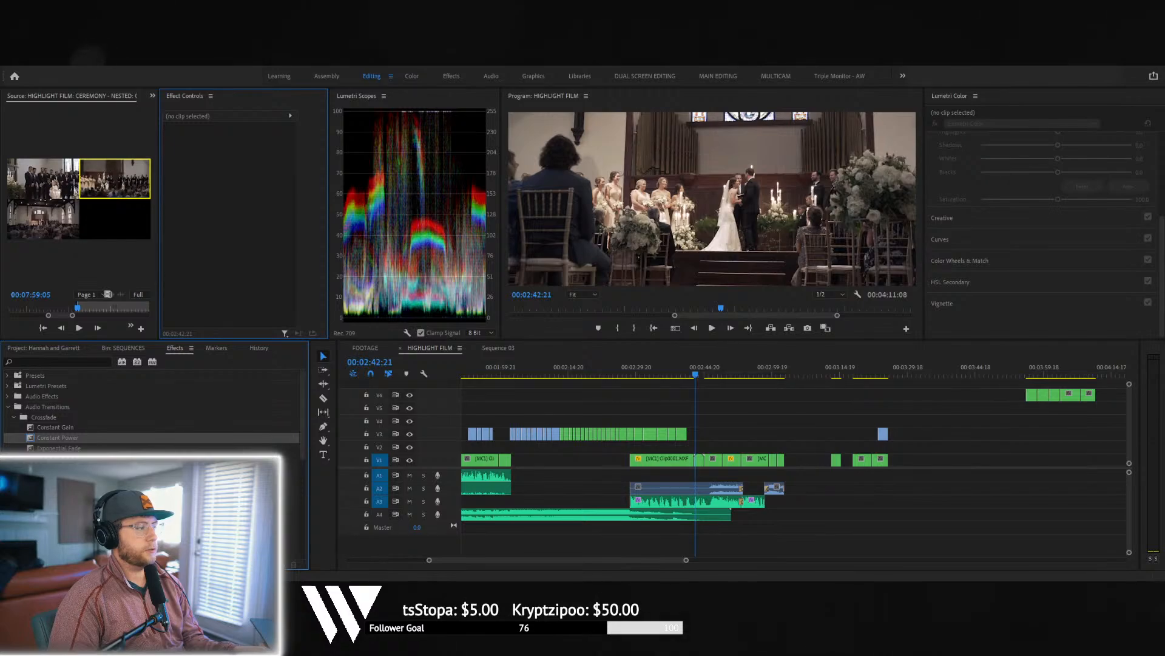
{"action": "scroll", "coordinate": [151, 406], "scroll_direction": "down", "scroll_amount": 5}
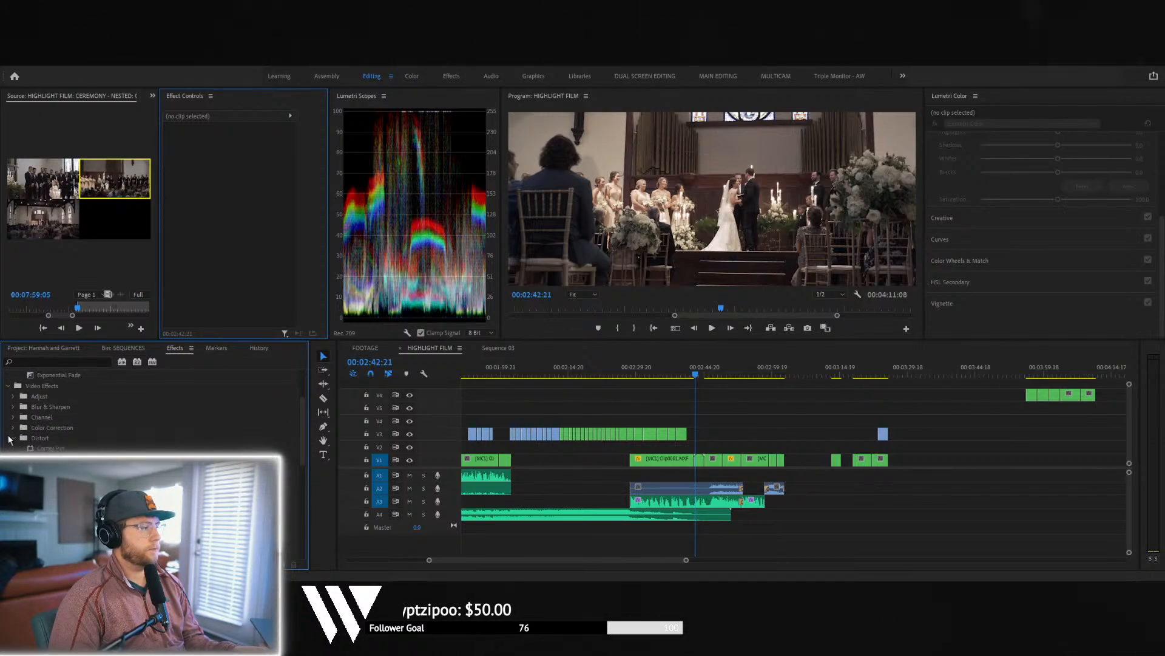
{"action": "scroll", "coordinate": [151, 407], "scroll_direction": "down", "scroll_amount": 3}
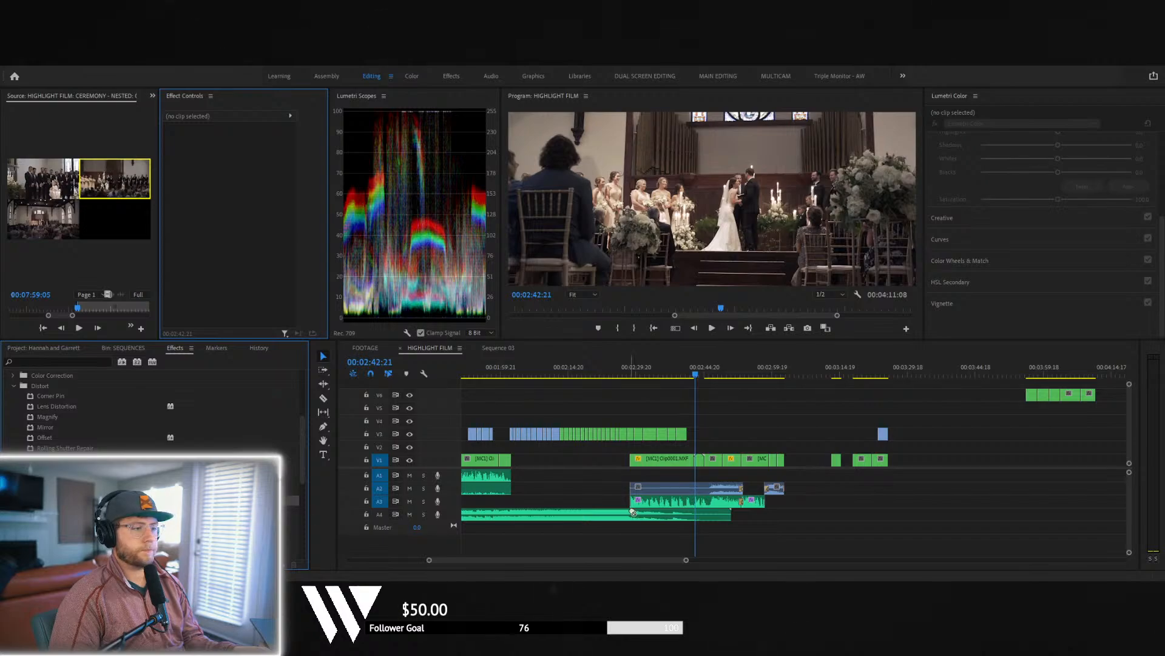
{"action": "left_click", "coordinate": [699, 463]}
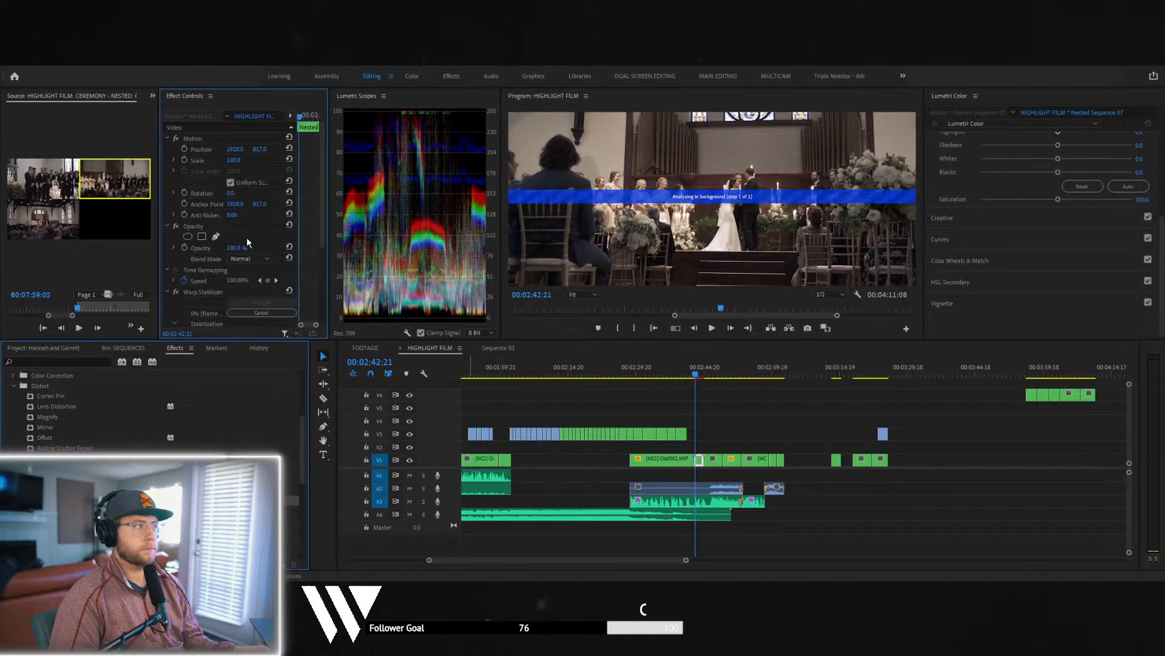
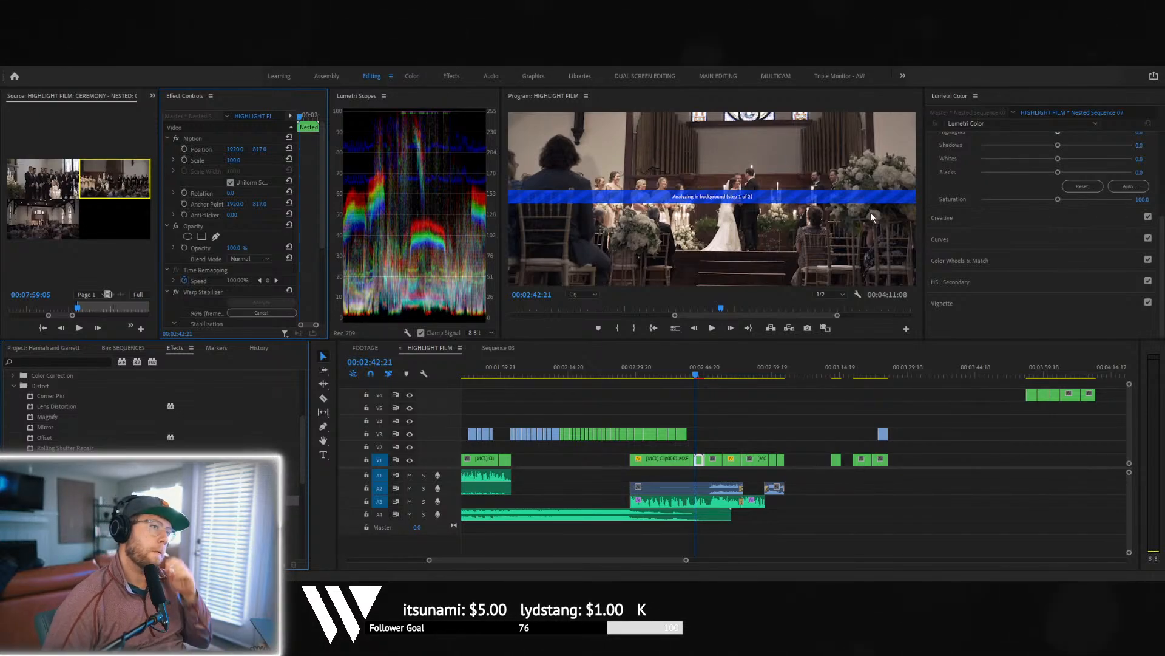
- Play on to about 00:02:50, nest the wide kiss shot and apply Warp Stabilizer to it
{"action": "left_click", "coordinate": [694, 366]}
{"action": "key", "text": "space"}
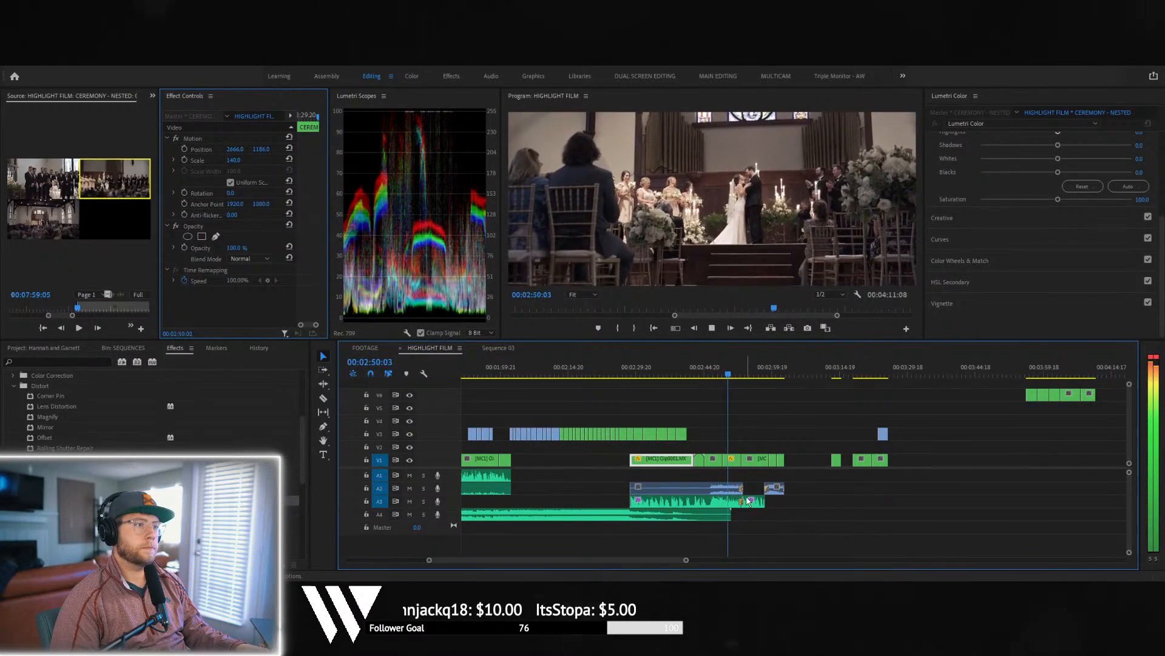
{"action": "key", "text": "space"}
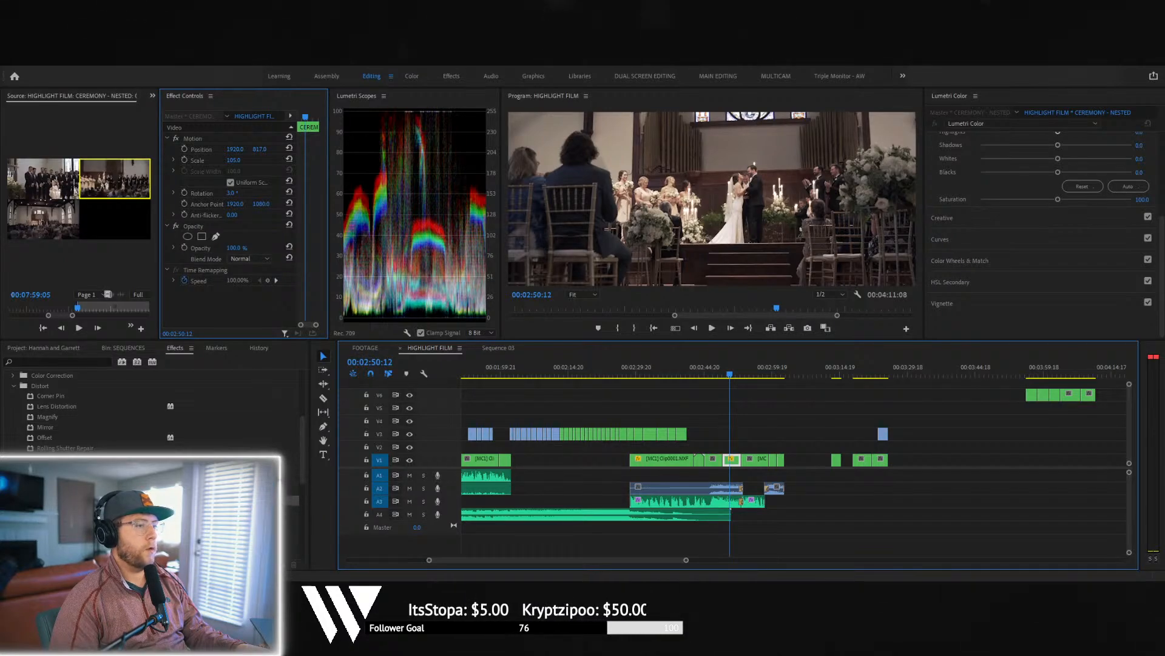
{"action": "left_click", "coordinate": [738, 444]}
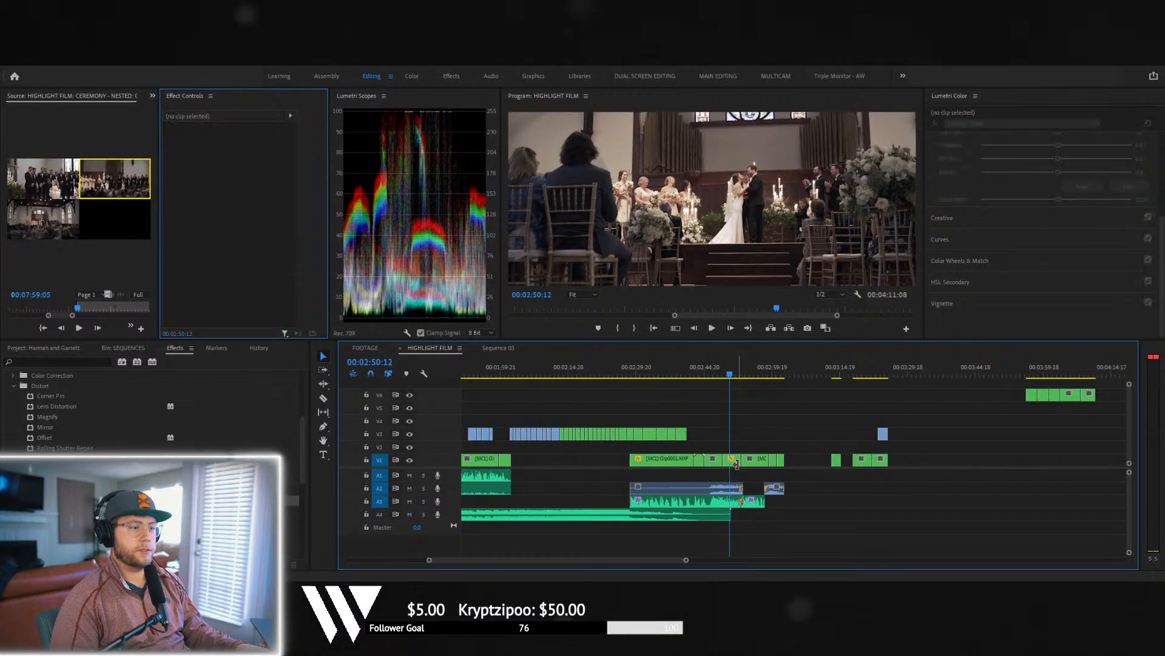
{"action": "left_click", "coordinate": [734, 462]}
{"action": "left_click", "coordinate": [732, 460]}
{"action": "left_click", "coordinate": [732, 460]}
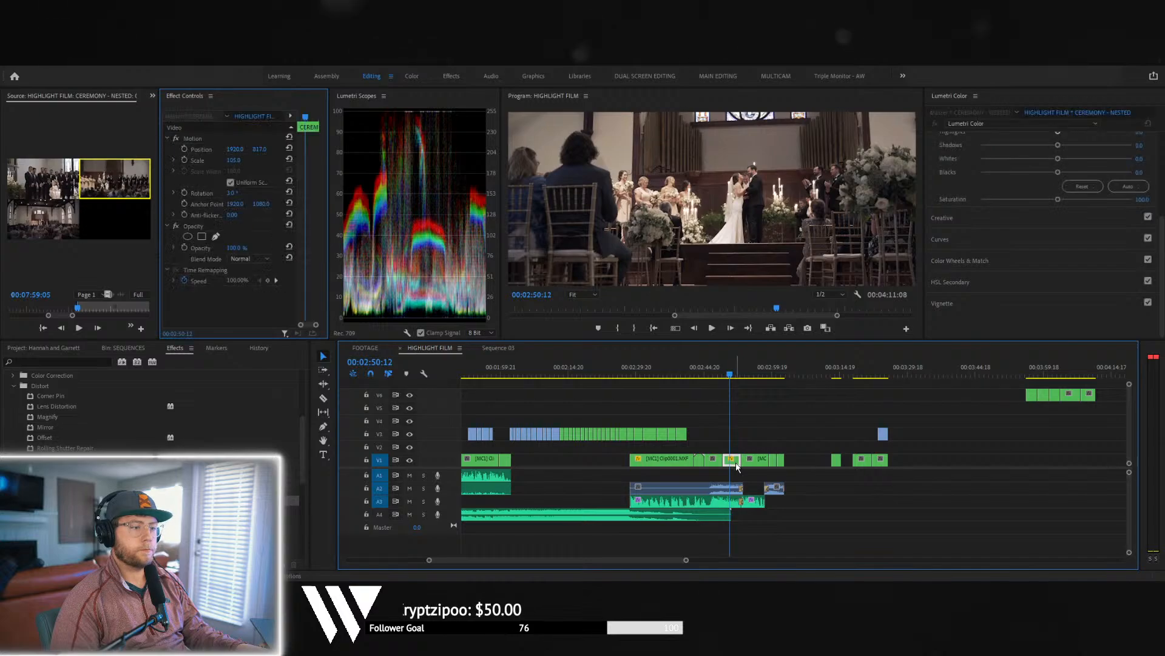
{"action": "left_click", "coordinate": [770, 316]}
{"action": "key", "text": "Return"}
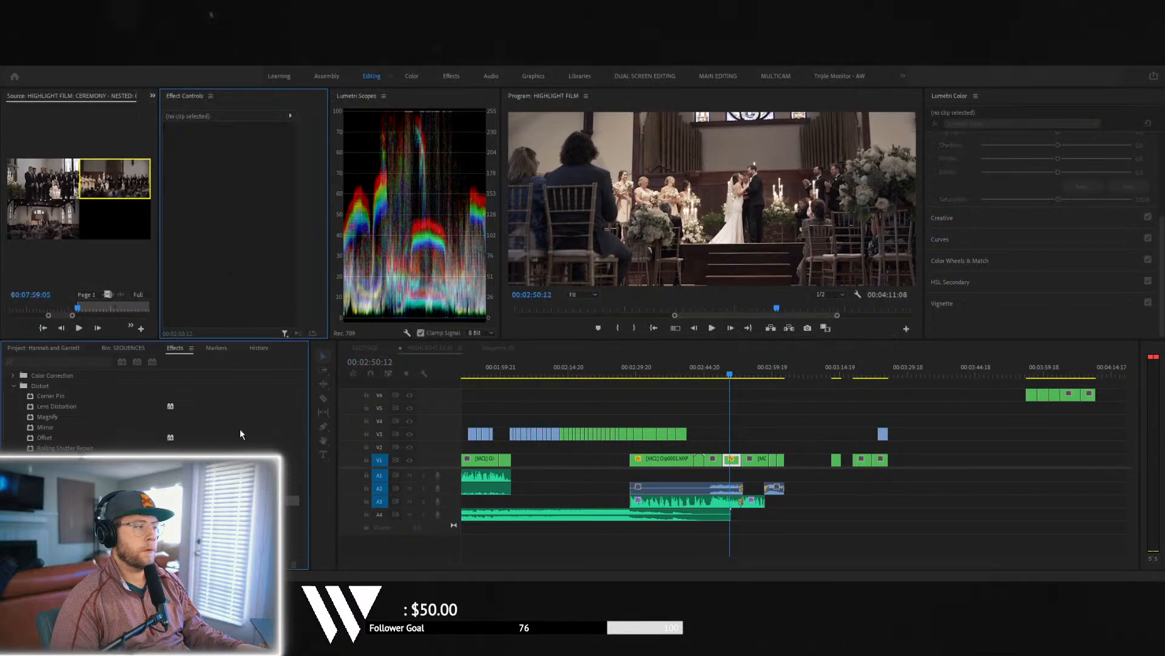
{"action": "left_click", "coordinate": [58, 361]}
{"action": "left_click_drag", "start_coordinate": [755, 462], "coordinate": [736, 461]}
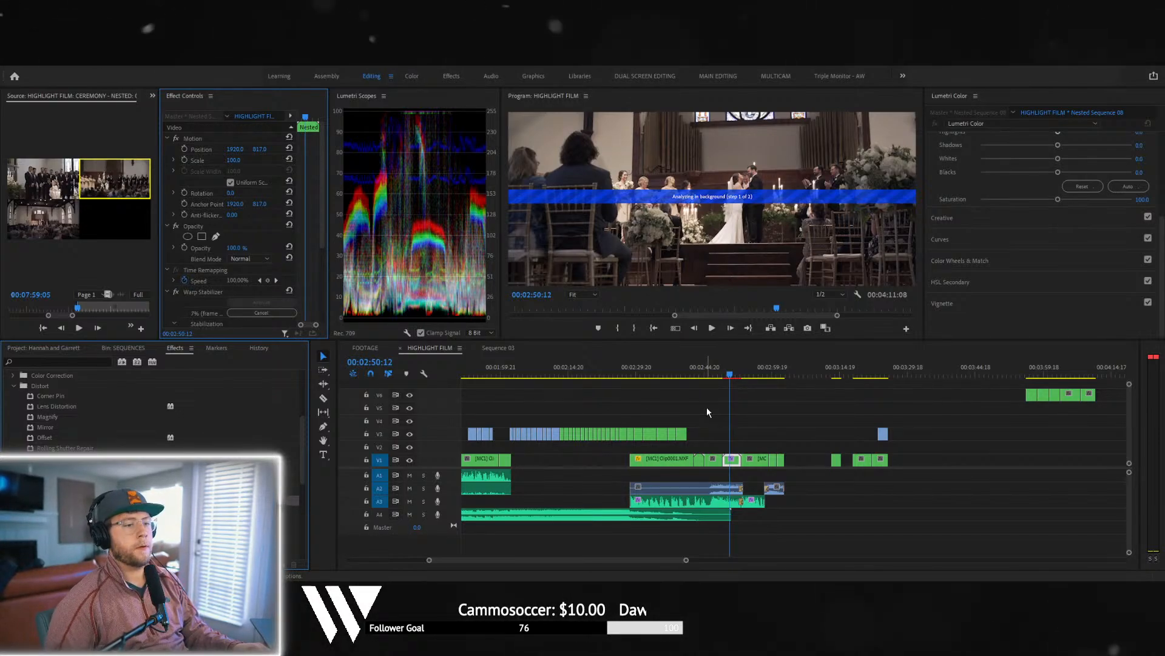
- Move the park clip C0050.MP4 from V3 to V1 directly after the recessional shot, near 00:03:02, and play across the cut
{"action": "left_click_drag", "start_coordinate": [886, 403], "coordinate": [957, 436]}
{"action": "scroll", "coordinate": [1012, 442], "scroll_direction": "down", "scroll_amount": 1}
{"action": "left_click_drag", "start_coordinate": [820, 433], "coordinate": [727, 460]}
{"action": "left_click", "coordinate": [716, 358]}
{"action": "key", "text": "space"}
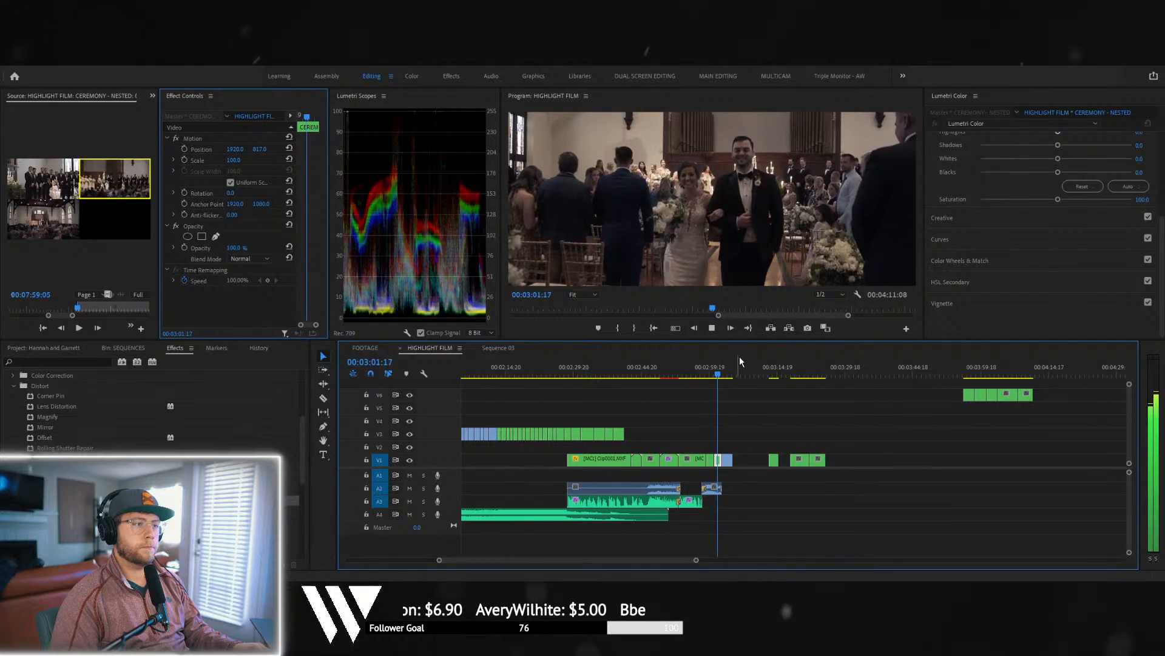
{"action": "key", "text": "space"}
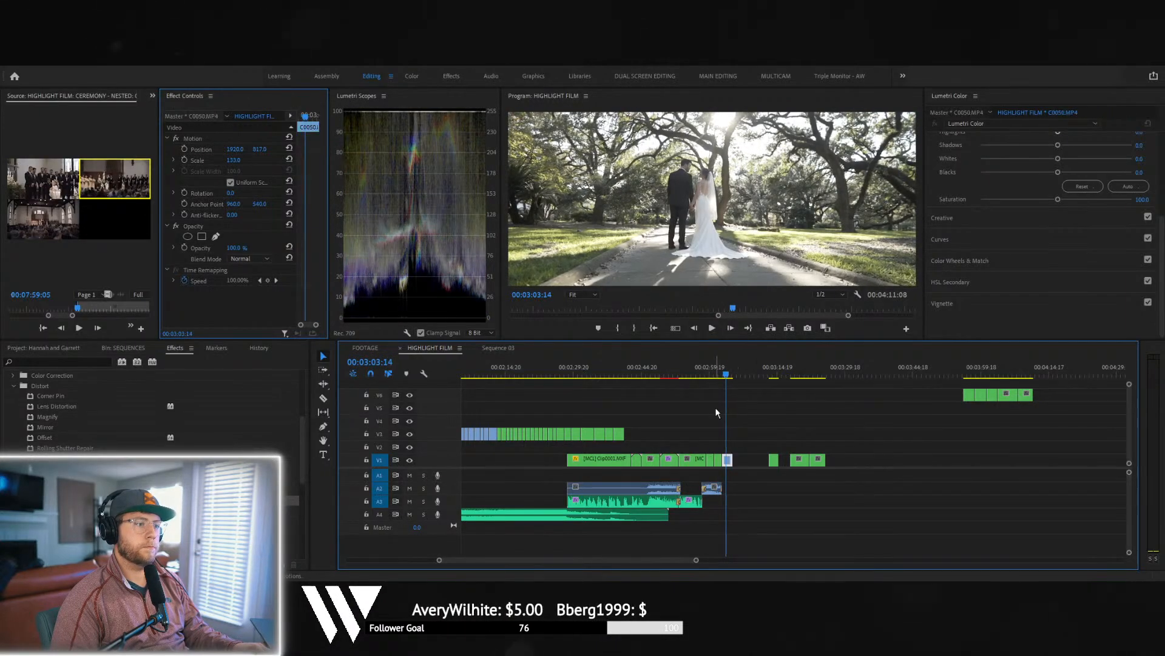
{"action": "left_click_drag", "start_coordinate": [728, 374], "coordinate": [728, 375]}
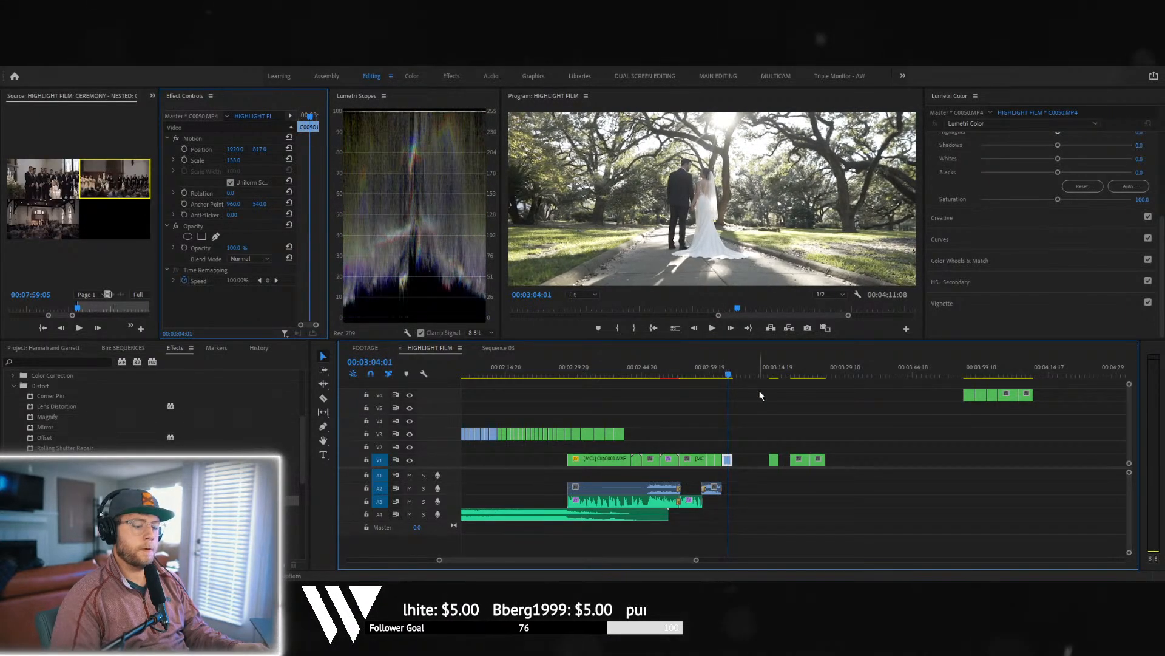
- Delete the park clip C0050.MP4 and every remaining clip after the recessional shot
{"action": "key", "text": "Delete"}
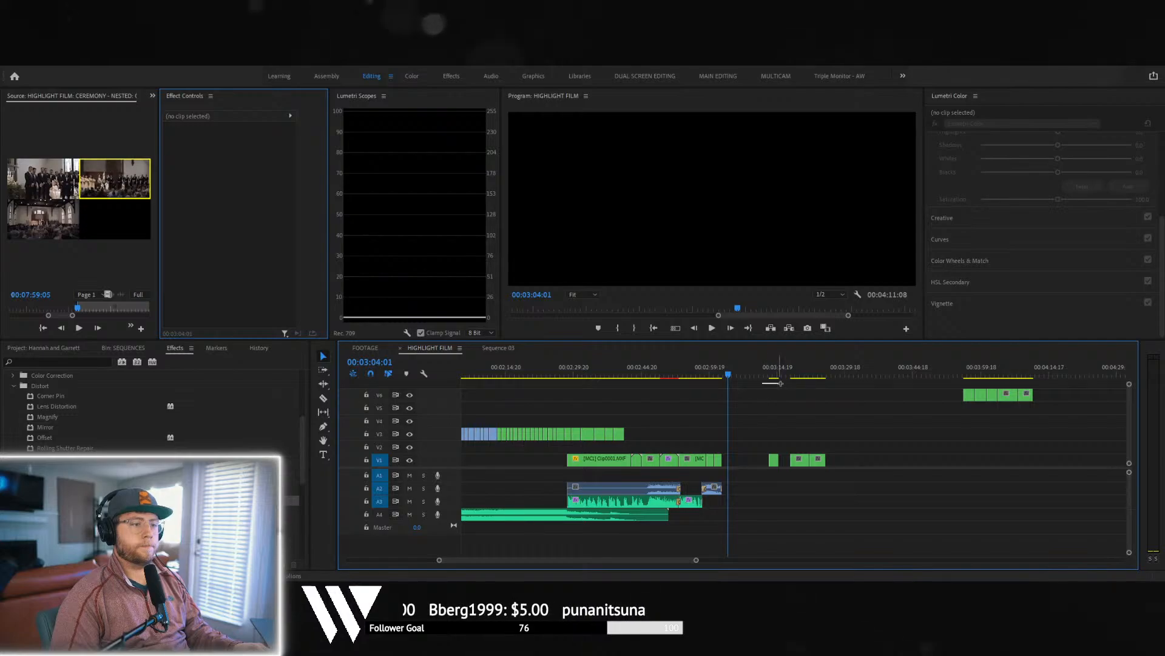
{"action": "left_click_drag", "start_coordinate": [762, 382], "coordinate": [1102, 474]}
{"action": "key", "text": "Delete"}
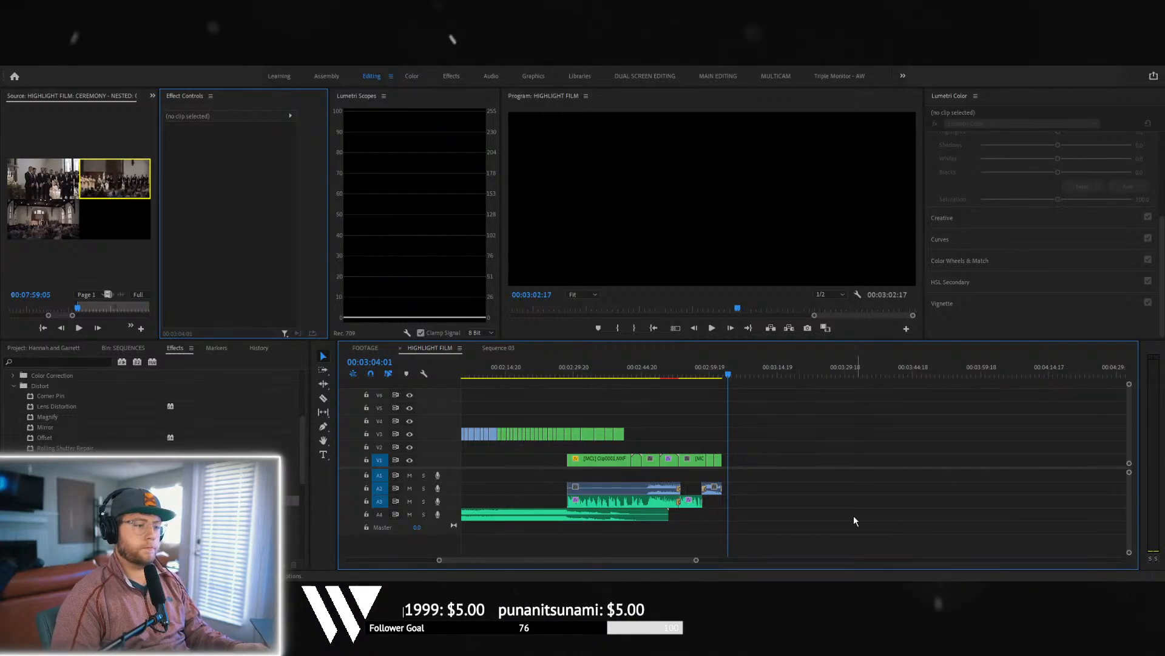
- Trim the start of the A2 audio clip beneath the ceremony section so it begins at about 00:02:45
{"action": "left_click_drag", "start_coordinate": [696, 560], "coordinate": [571, 556]}
{"action": "mouse_move", "coordinate": [597, 561]}
{"action": "left_mouse_down"}
{"action": "mouse_move", "coordinate": [647, 561]}
{"action": "mouse_move", "coordinate": [593, 559]}
{"action": "left_mouse_up"}
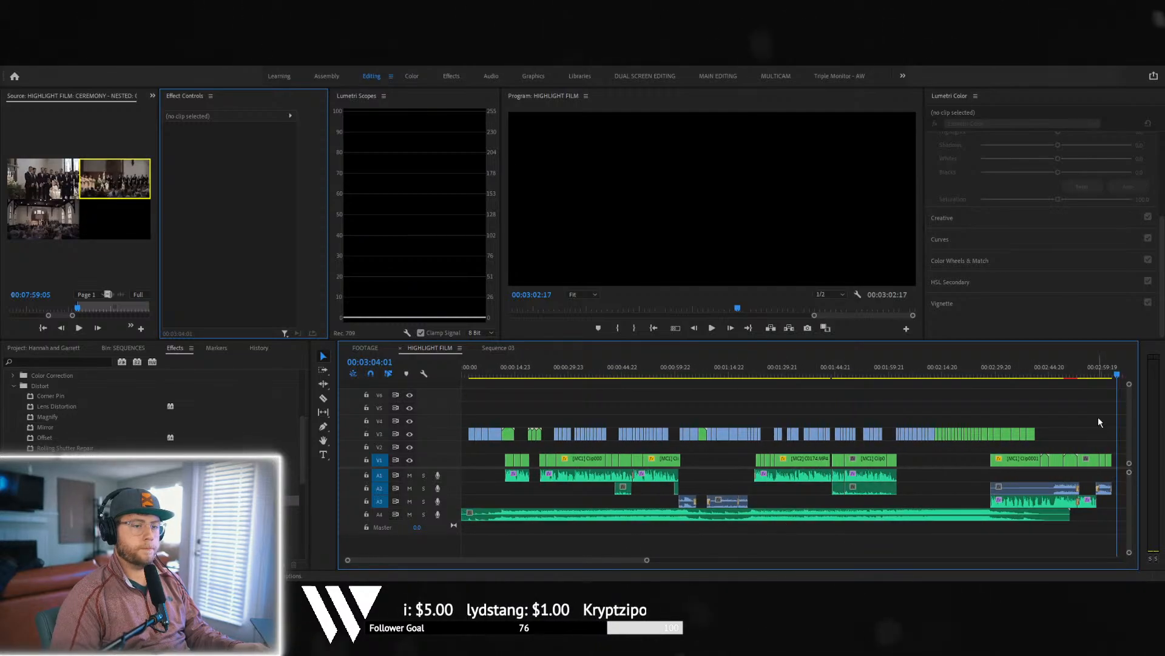
{"action": "left_click", "coordinate": [1106, 373]}
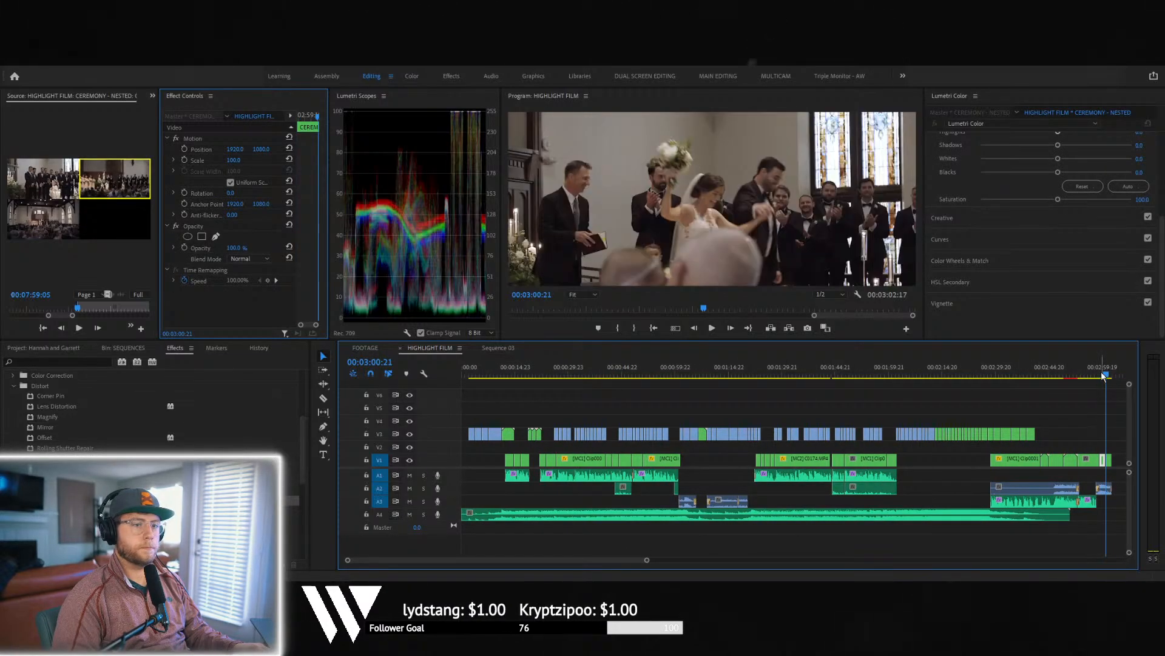
{"action": "left_click", "coordinate": [1099, 376]}
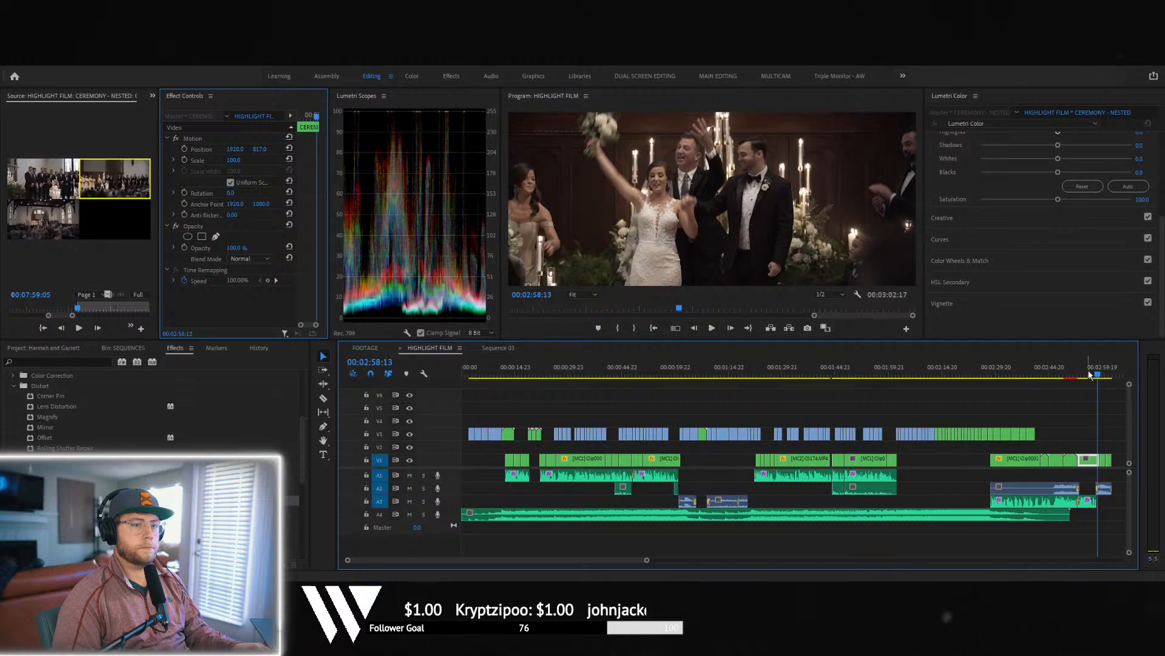
{"action": "left_click", "coordinate": [1071, 375]}
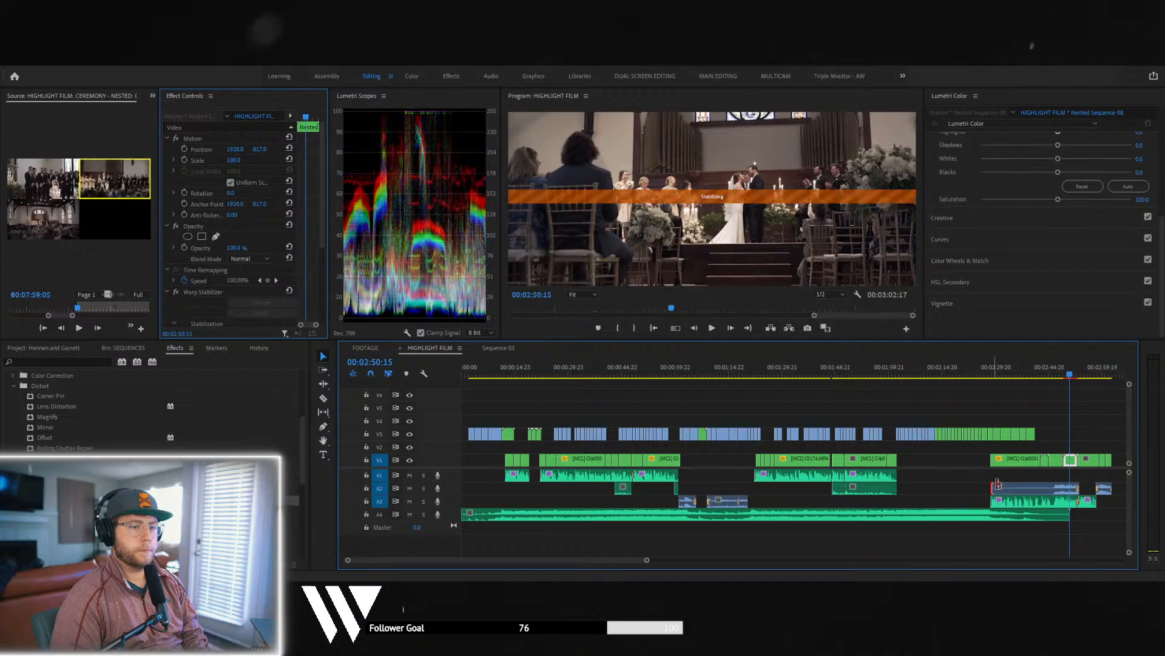
{"action": "left_click_drag", "start_coordinate": [992, 487], "coordinate": [1049, 488]}
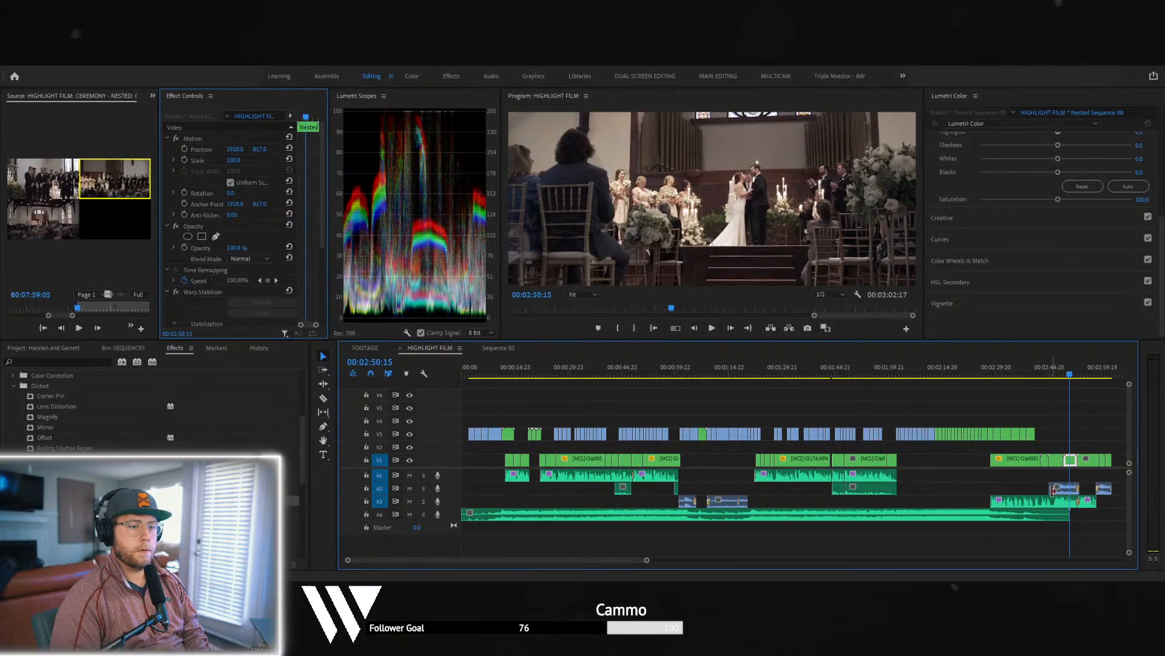
- Play the stabilized wide kiss shot from about 00:02:49 through its cut to check its motion and level
{"action": "left_click", "coordinate": [1064, 372]}
{"action": "key", "text": "space"}
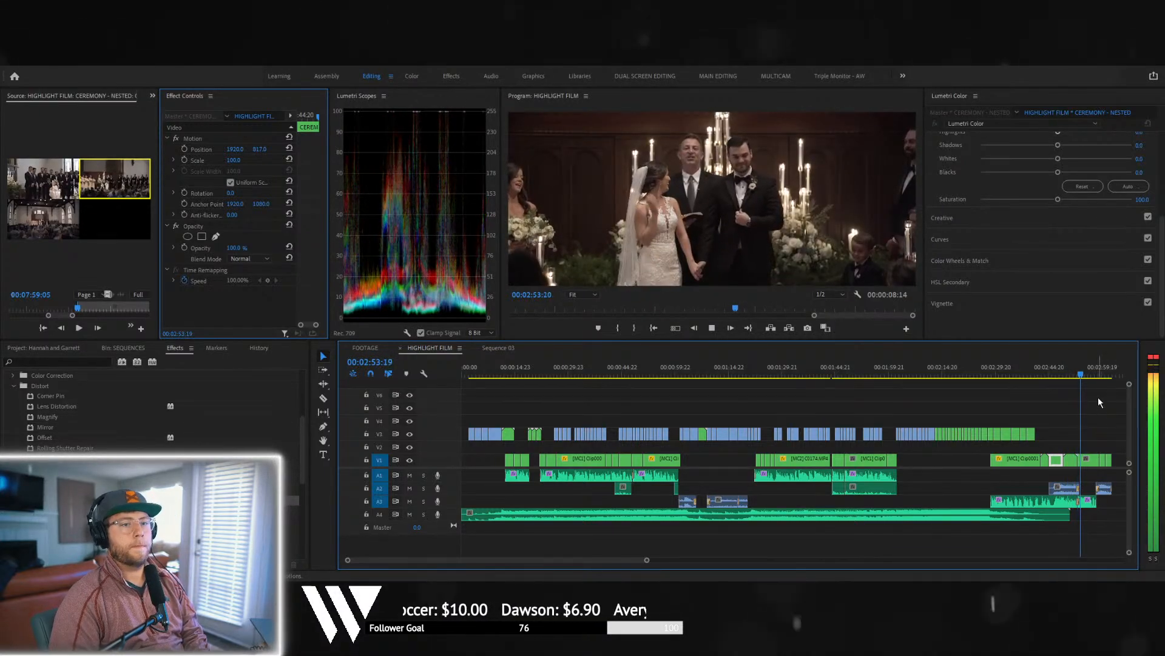
{"action": "key", "text": "space"}
{"action": "left_click", "coordinate": [1072, 364]}
{"action": "key", "text": "space"}
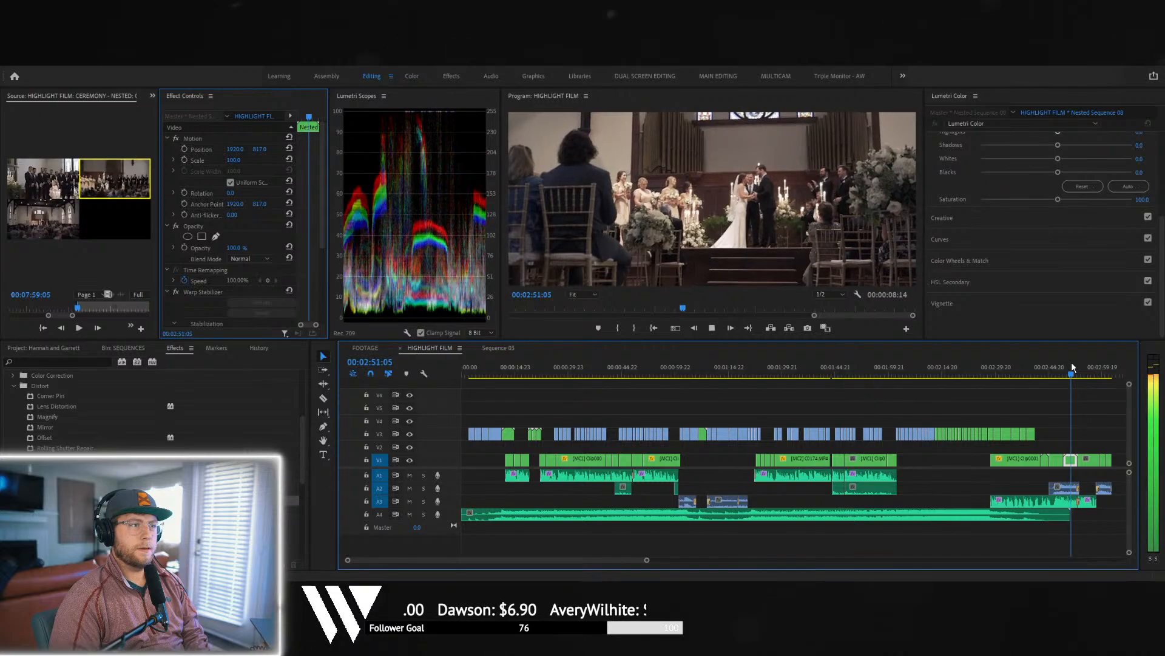
{"action": "left_click", "coordinate": [1066, 365]}
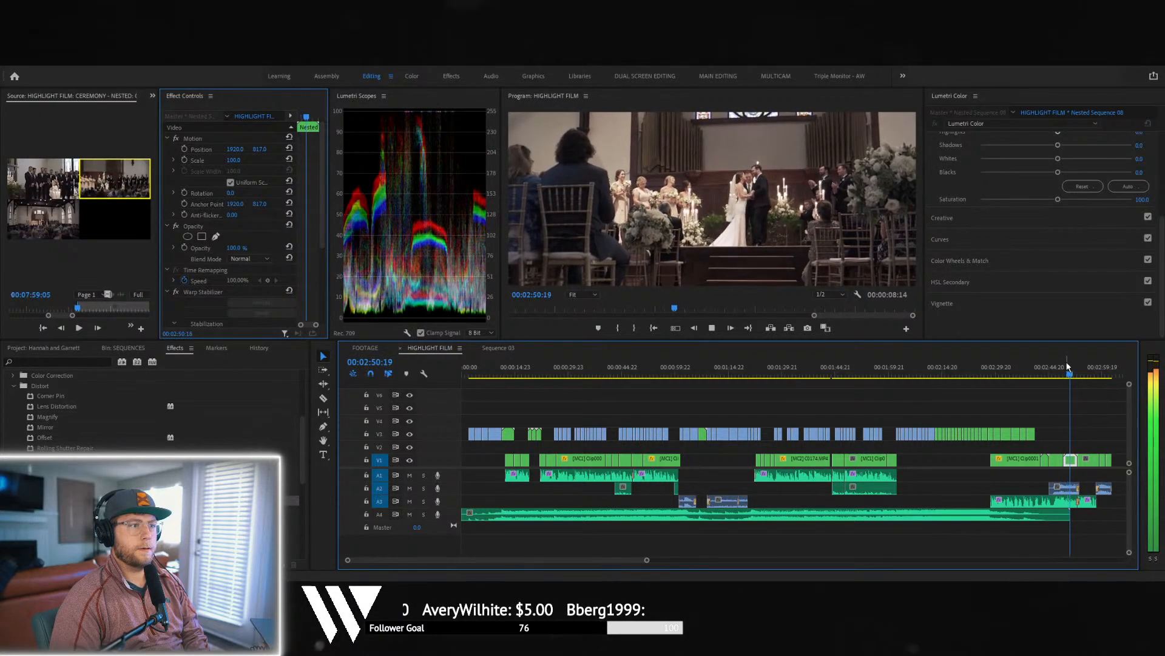
{"action": "key", "text": "space"}
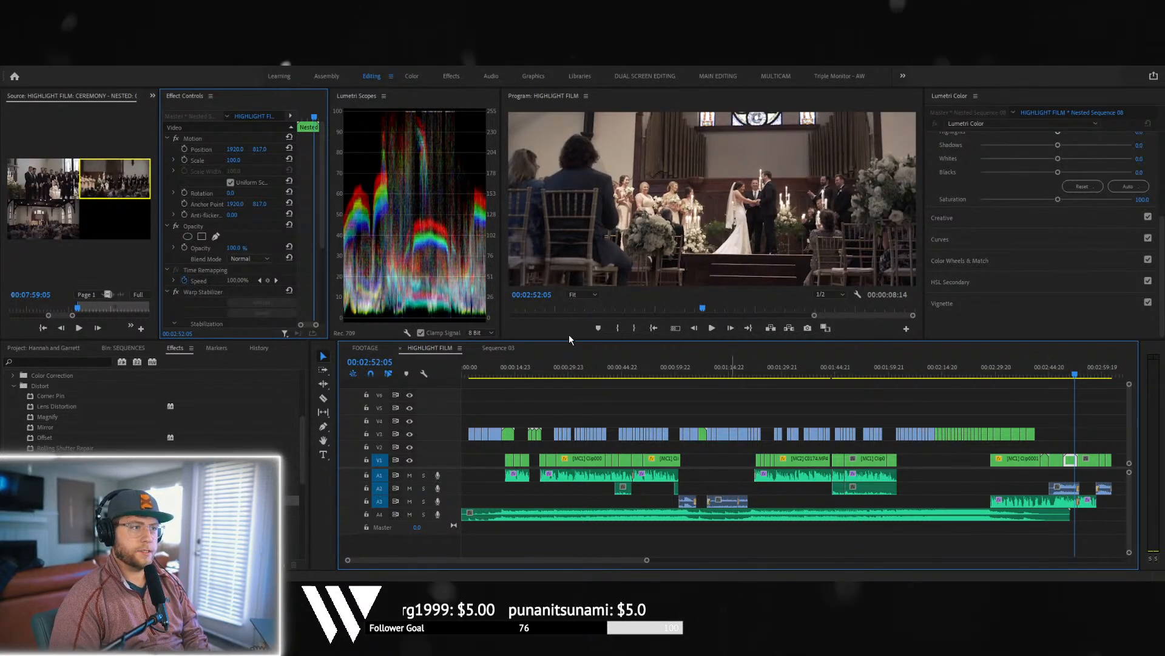
- Try keyframing the nested kiss shot's rotation to -0.5° at 00:02:52:05 and replay the shot
{"action": "left_click", "coordinate": [185, 193]}
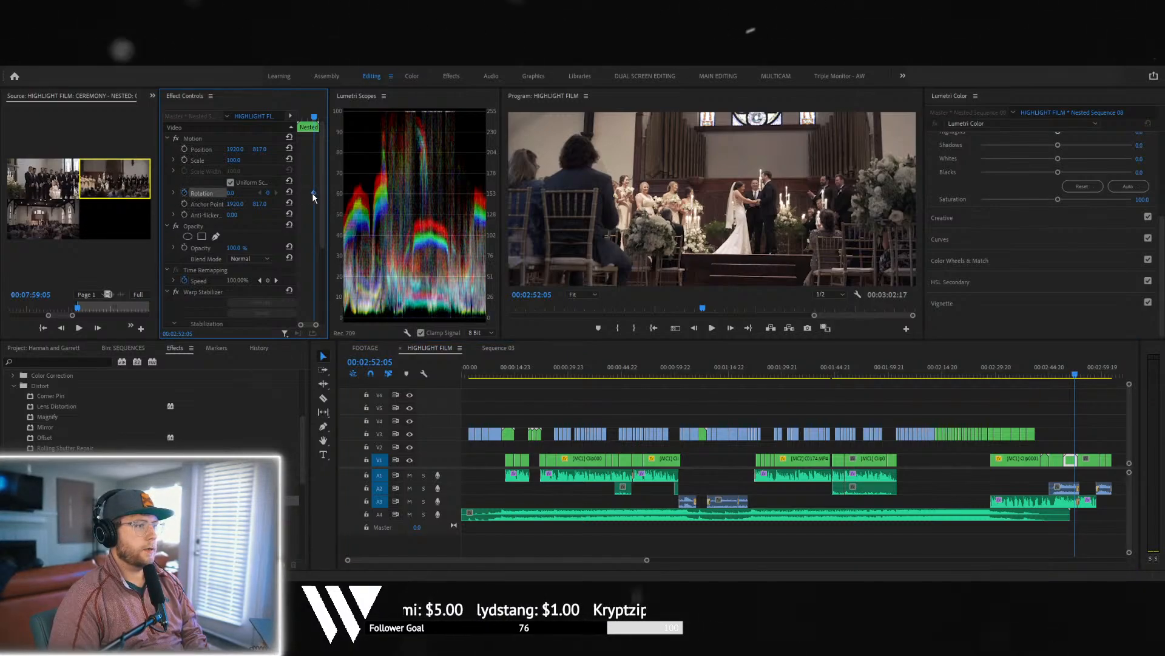
{"action": "left_click", "coordinate": [231, 193]}
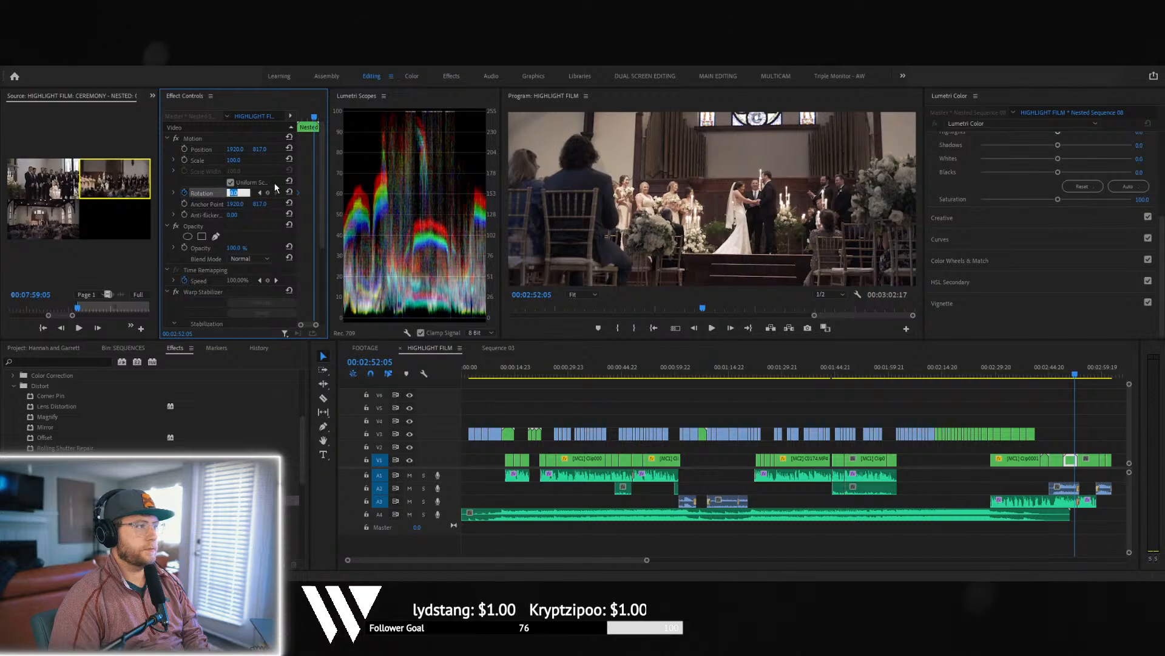
{"action": "type", "text": "-5"}
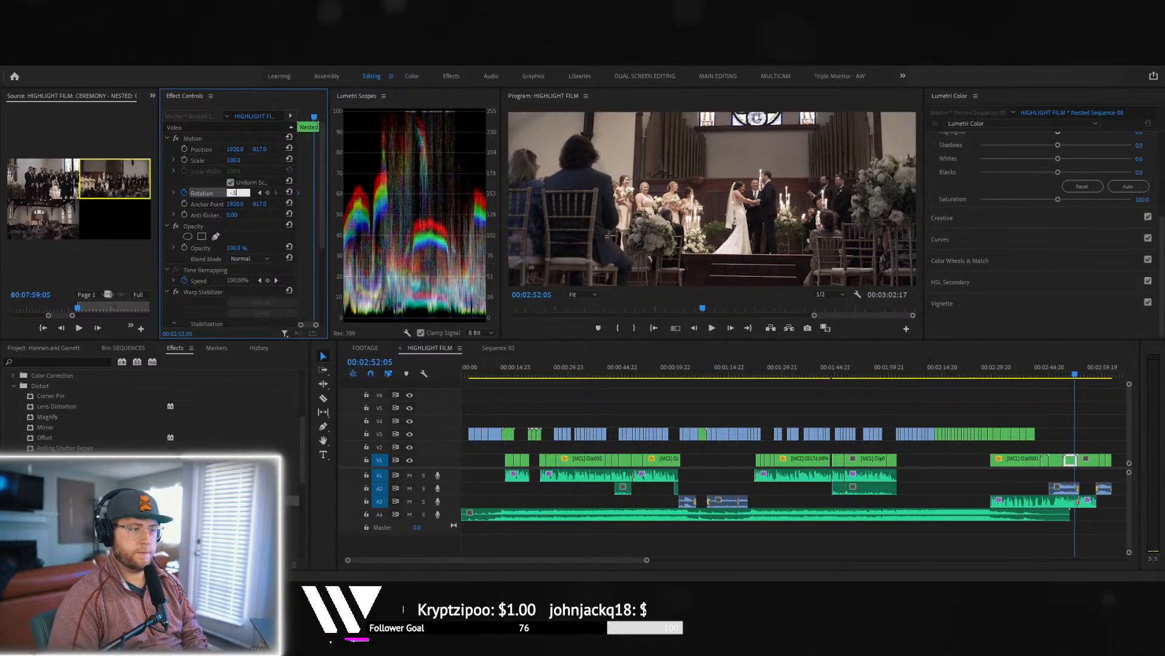
{"action": "key", "text": "Return"}
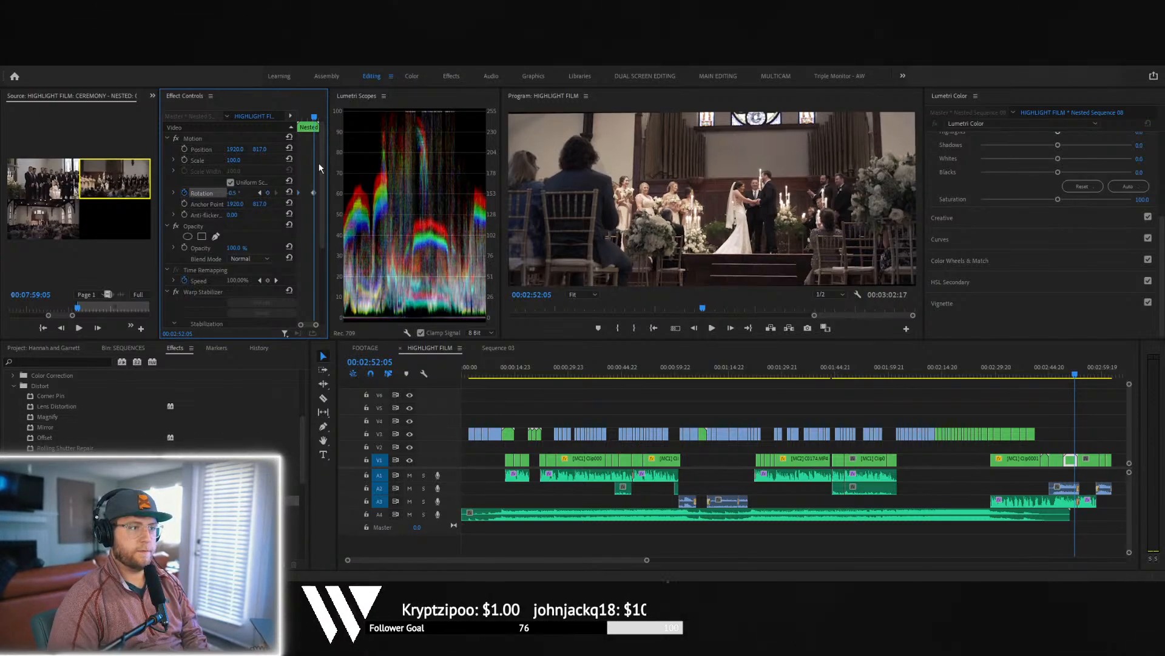
{"action": "left_click", "coordinate": [235, 160]}
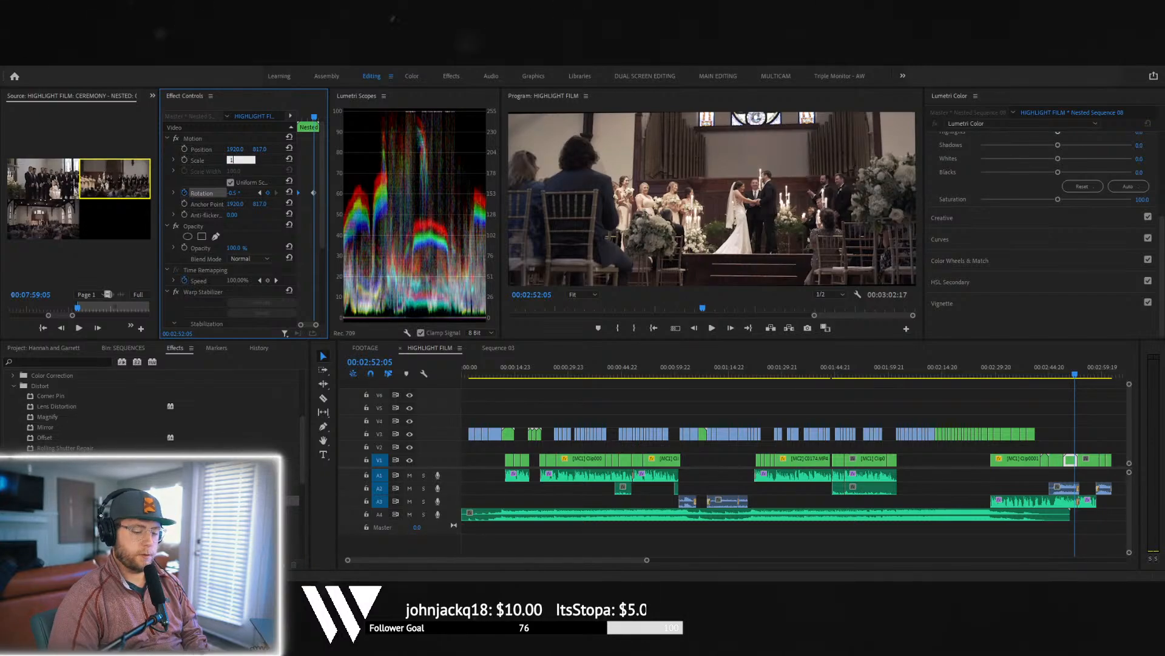
{"action": "key", "text": "Return"}
{"action": "key", "text": "space"}
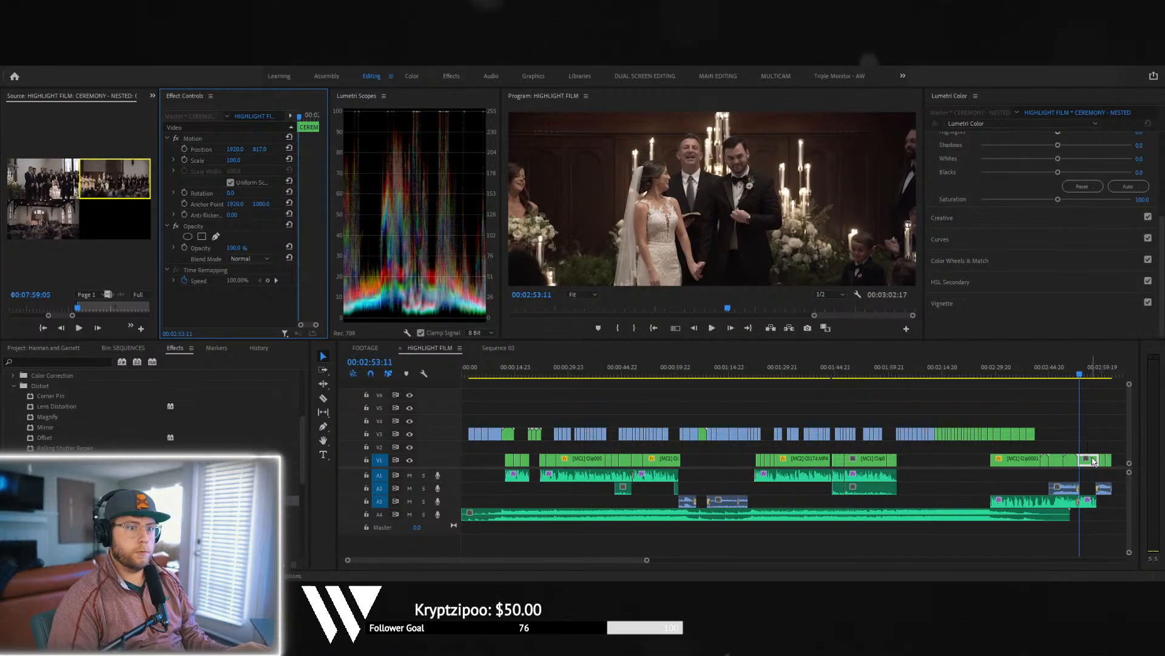
{"action": "left_click", "coordinate": [1072, 375]}
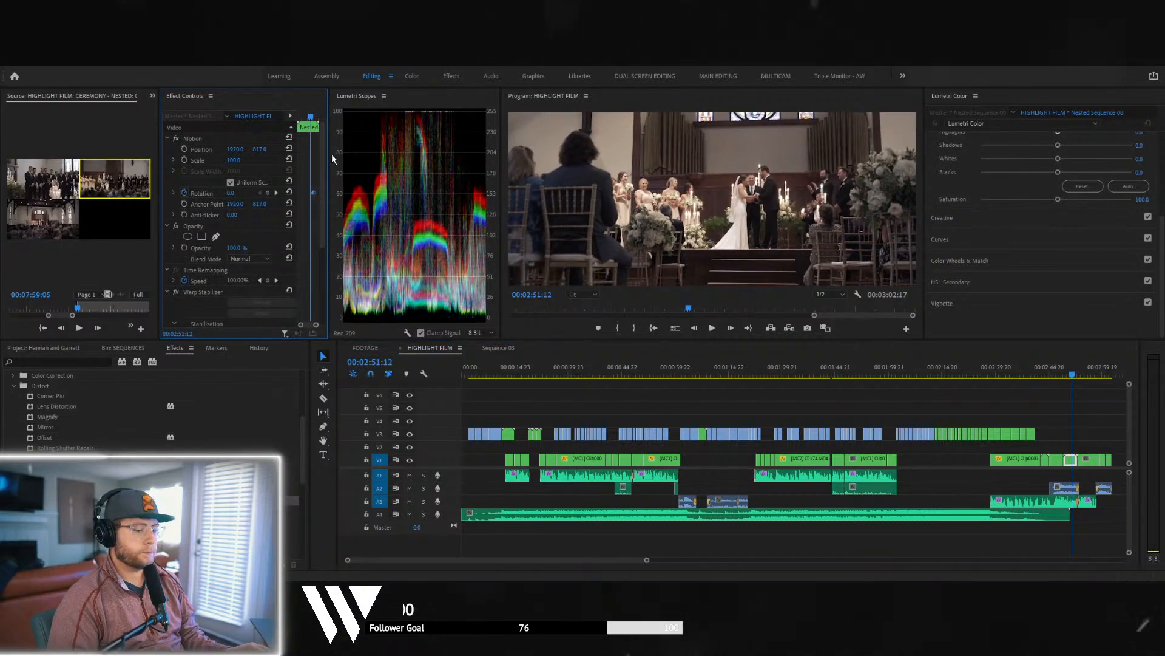
{"action": "key", "text": "space"}
{"action": "key", "text": "space"}
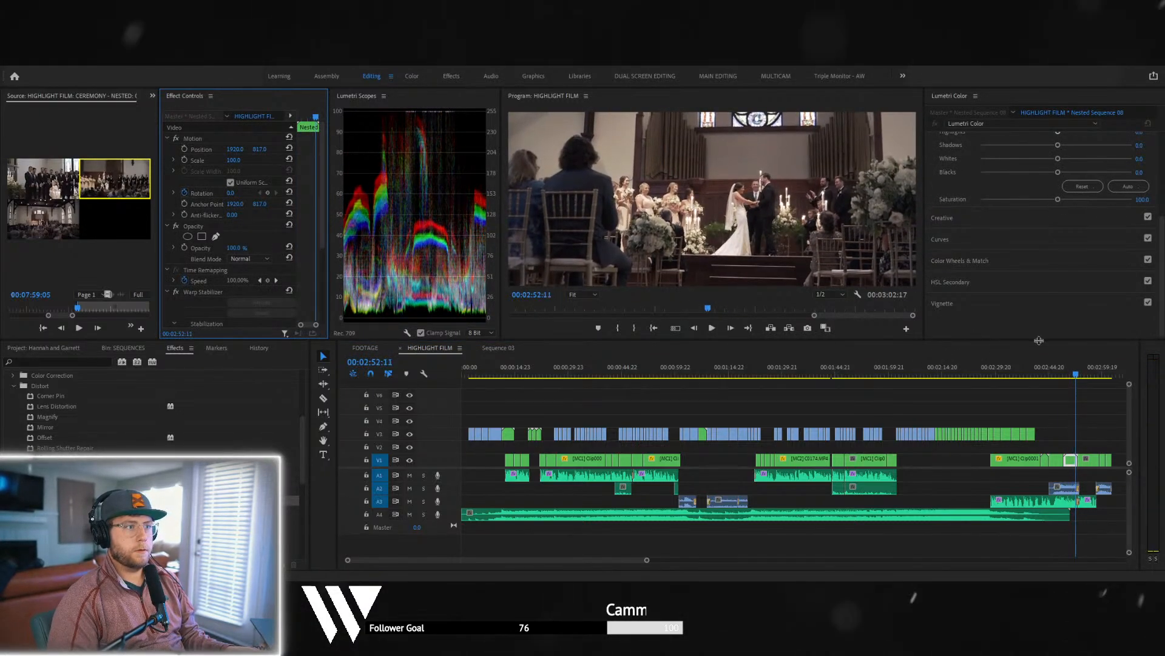
- Nest the stabilized wide kiss shot once more
{"action": "left_click", "coordinate": [1071, 461]}
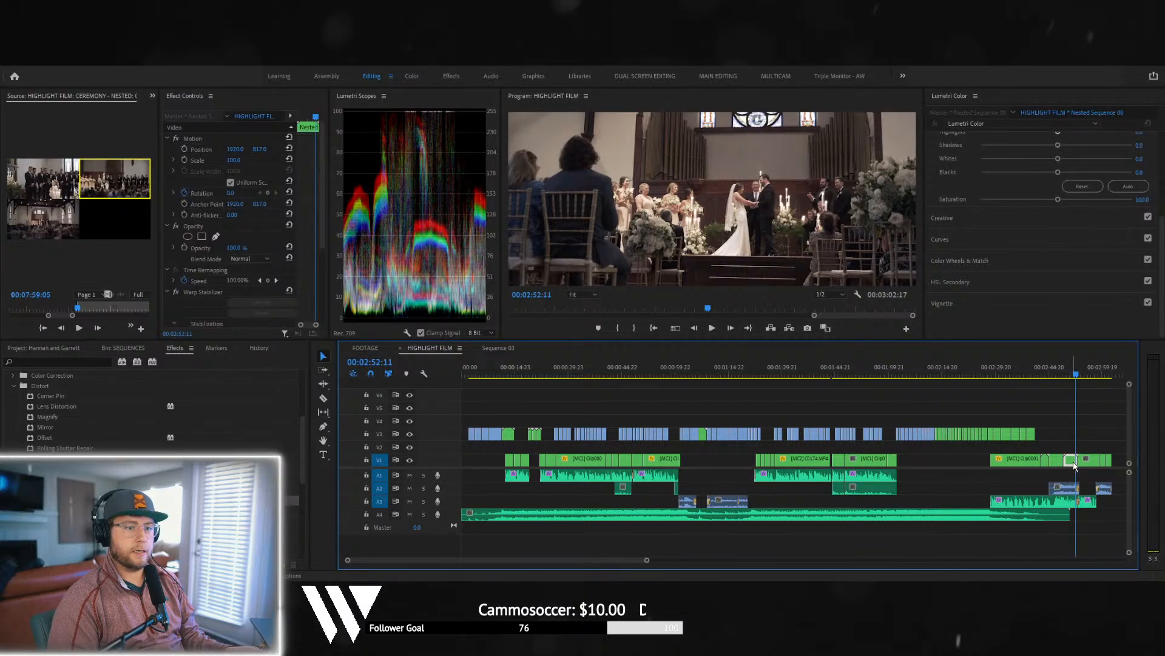
{"action": "key", "text": "ctrl+s"}
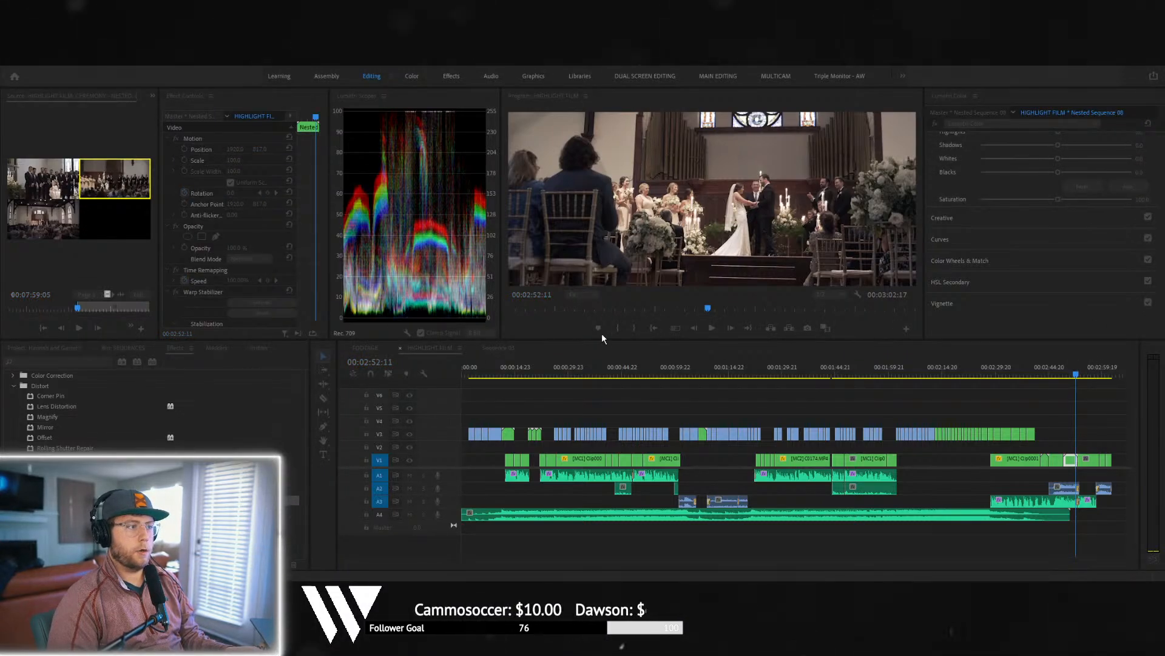
{"action": "left_click", "coordinate": [1070, 458]}
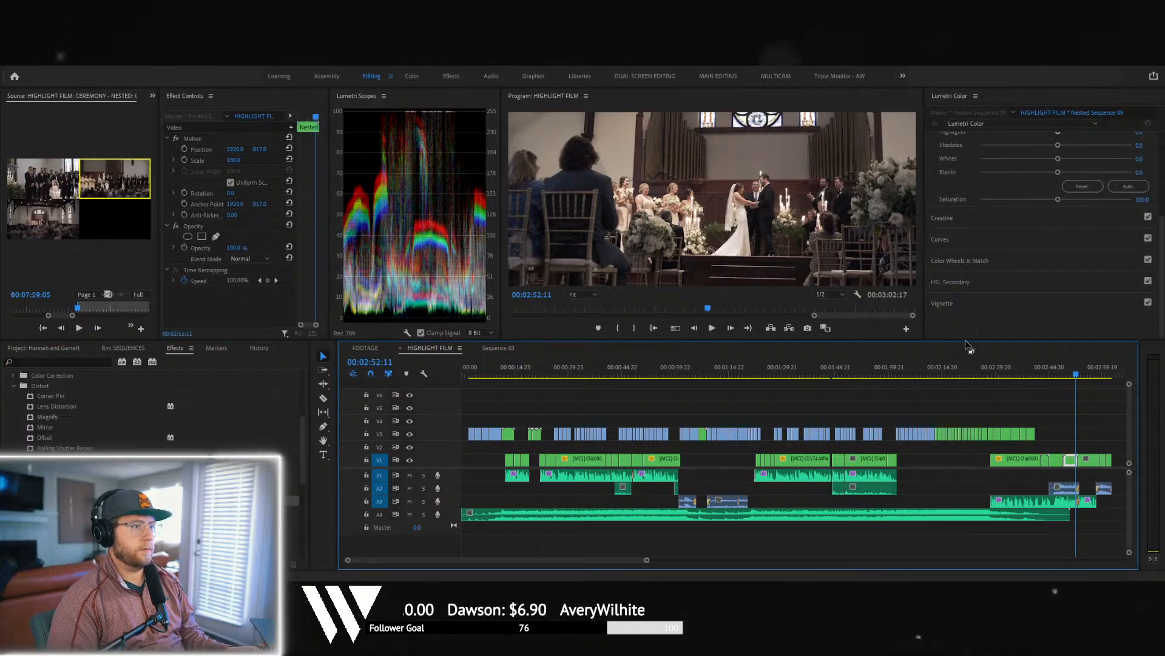
- Keyframe the newly nested kiss shot's rotation to -0.8° at 00:02:52:23, enlarge the shot slightly and play across the cut
{"action": "left_click", "coordinate": [1068, 370]}
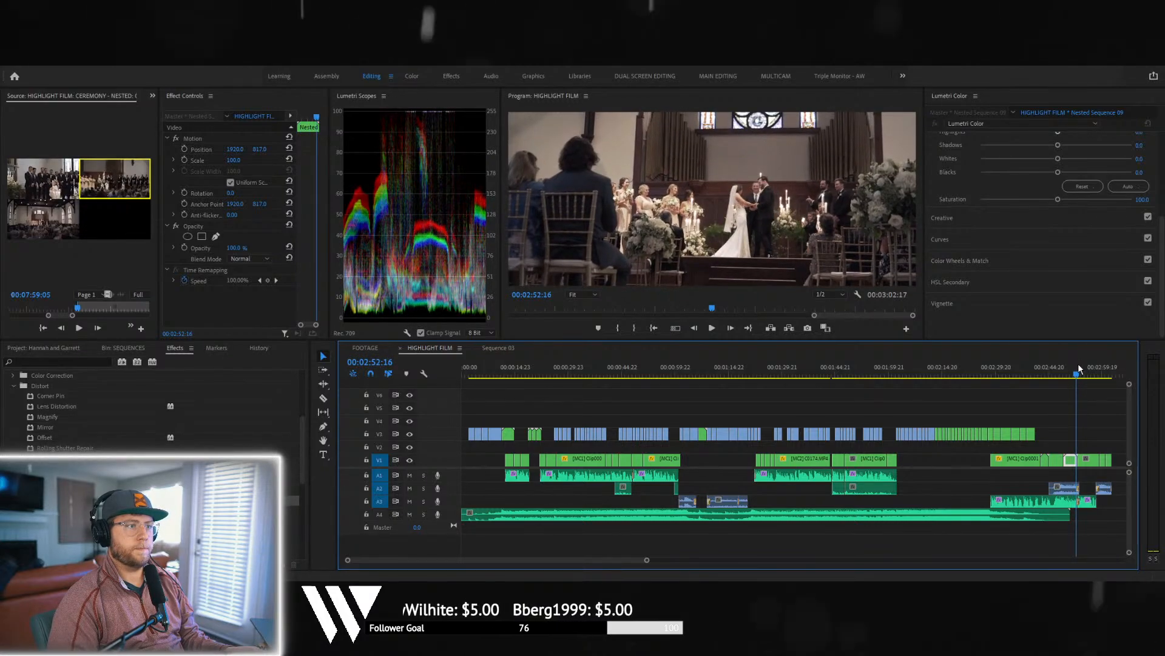
{"action": "key", "text": "space"}
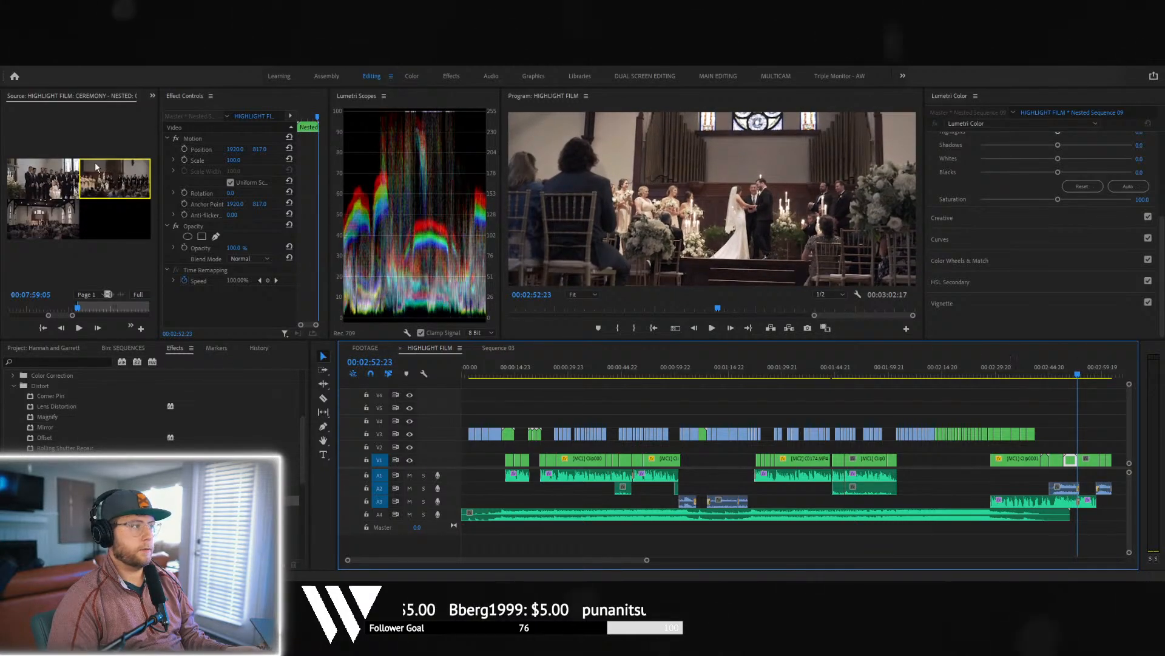
{"action": "left_click", "coordinate": [235, 193]}
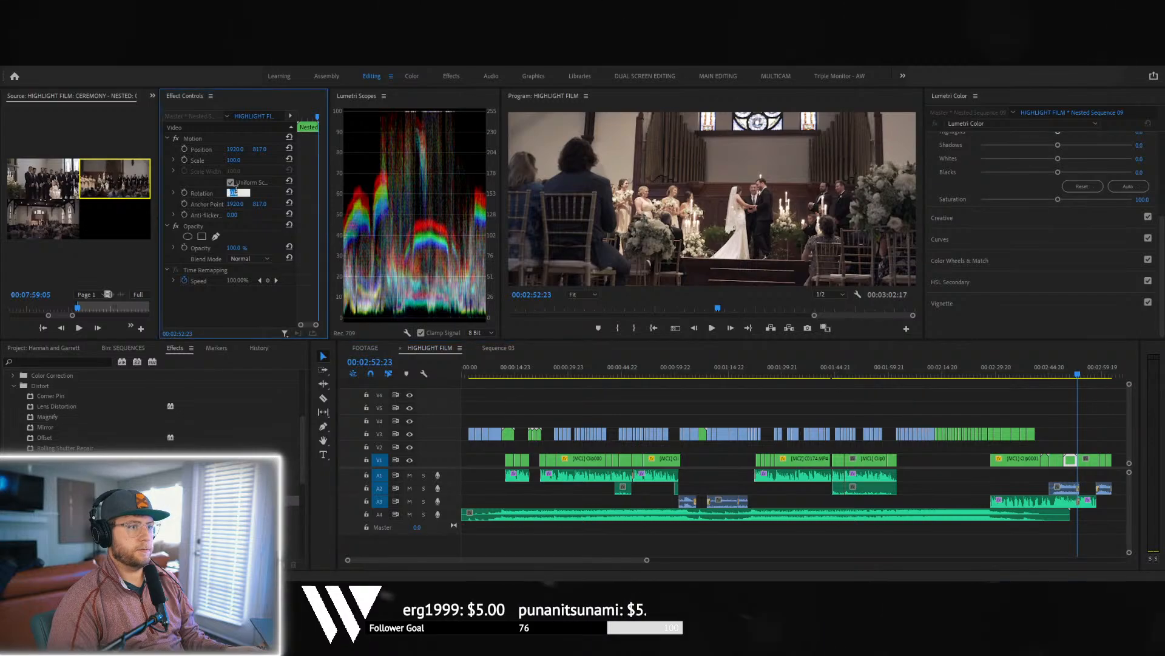
{"action": "left_click", "coordinate": [185, 193]}
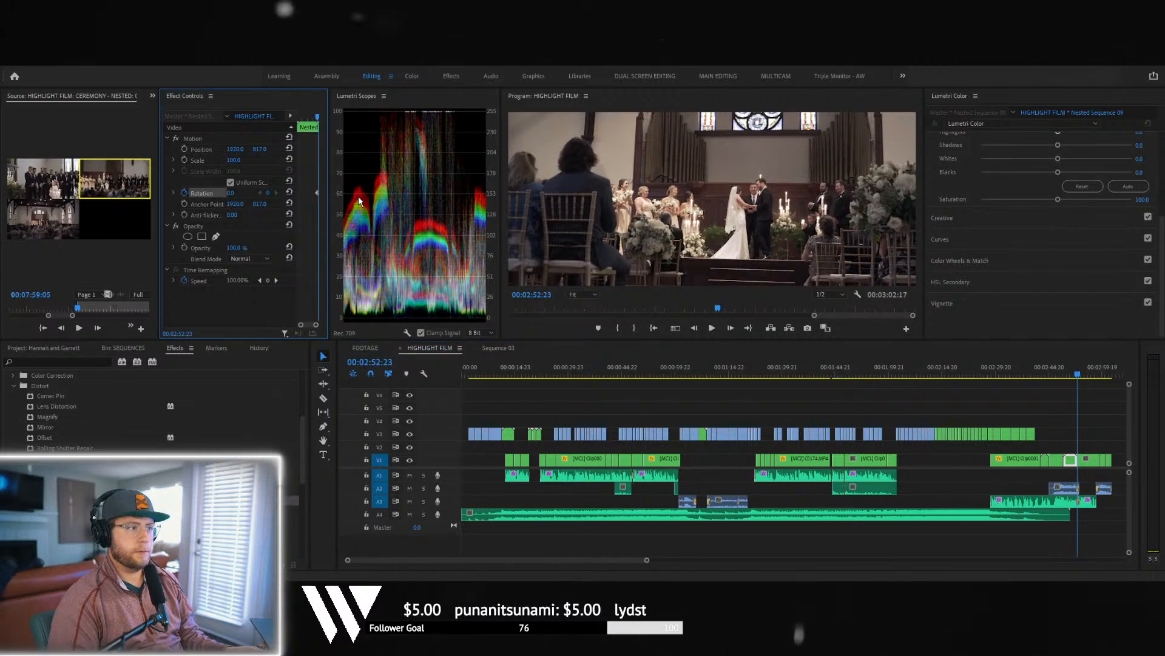
{"action": "left_click", "coordinate": [236, 193]}
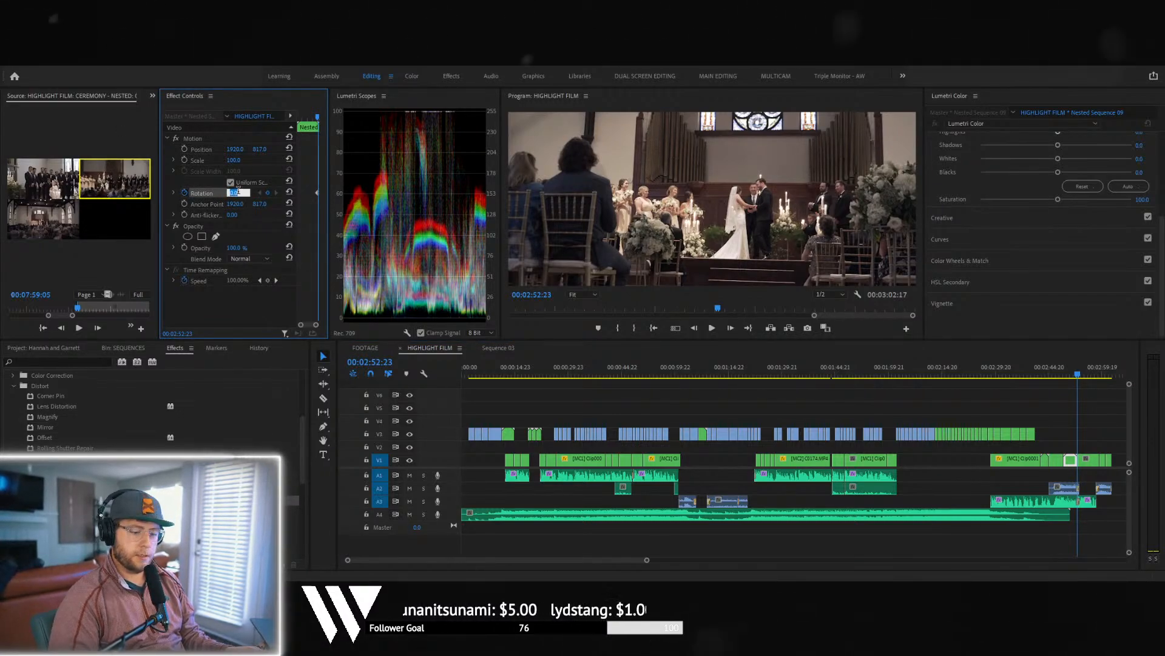
{"action": "type", "text": "-8"}
{"action": "key", "text": "Return"}
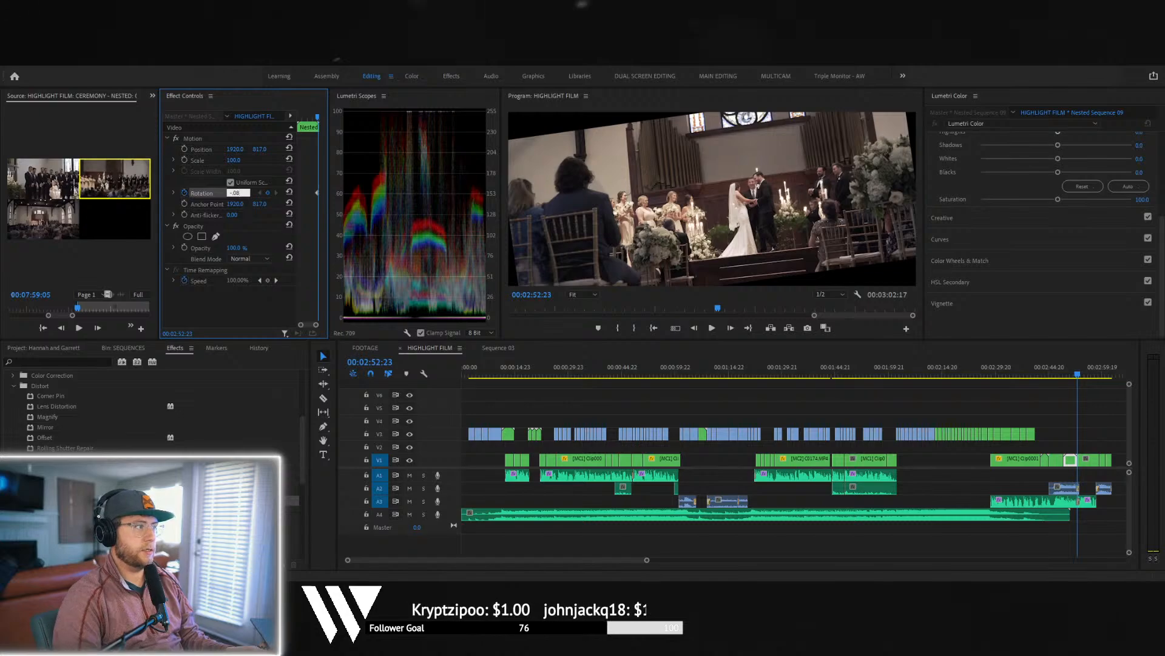
{"action": "type", "text": "0"}
{"action": "key", "text": "Return"}
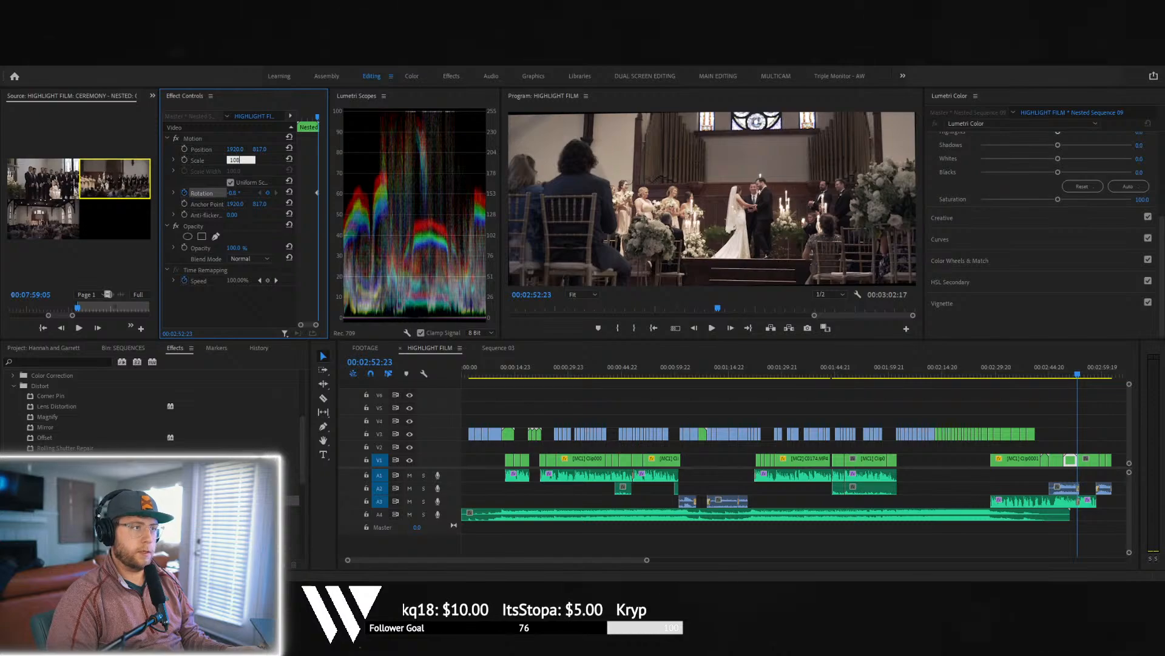
{"action": "key", "text": "Return"}
{"action": "key", "text": "space"}
{"action": "key", "text": "space"}
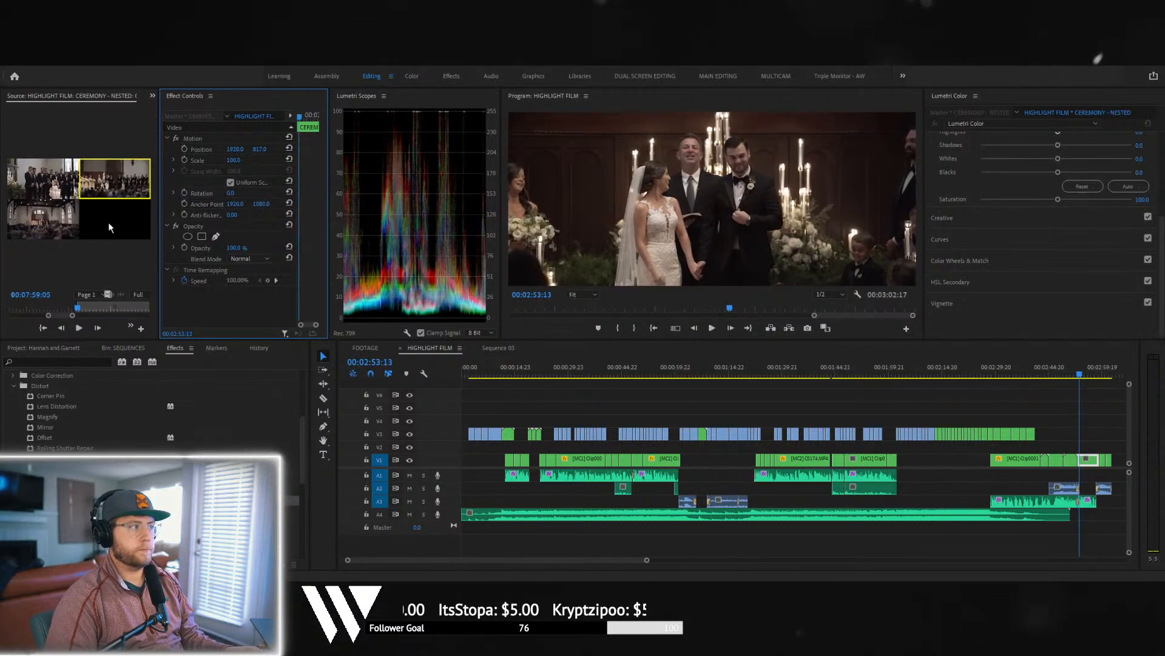
- Add a 0° rotation keyframe near the beginning of the nested kiss shot, move it to the clip's start and replay the shot
{"action": "left_click_drag", "start_coordinate": [1082, 376], "coordinate": [1074, 374]}
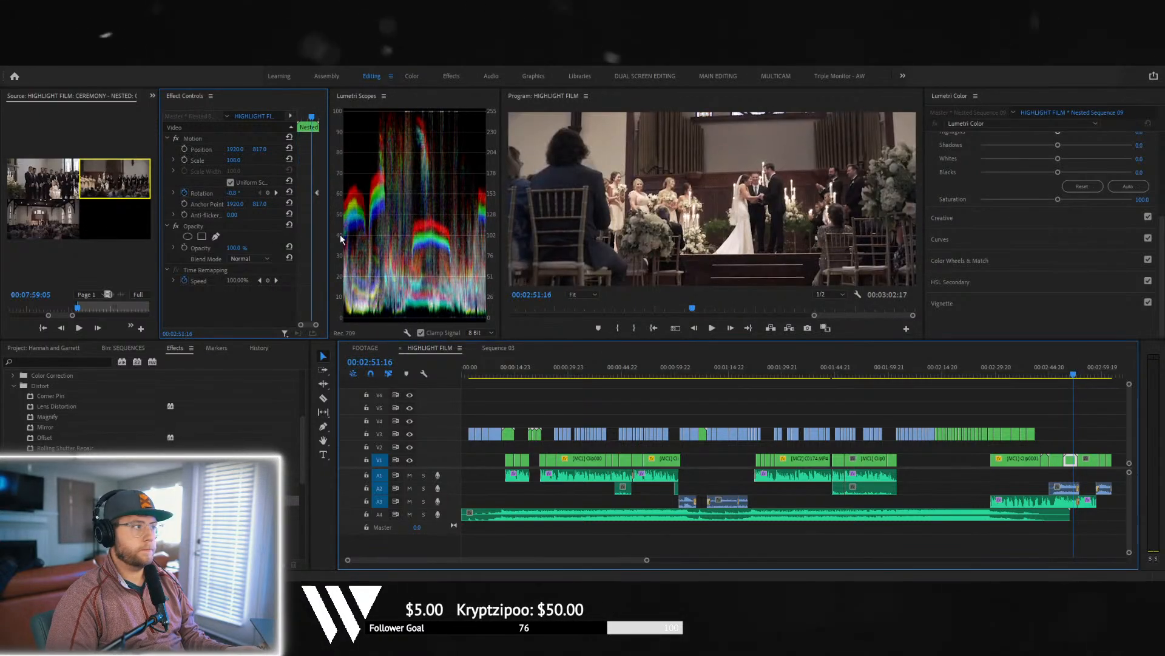
{"action": "left_click", "coordinate": [318, 192]}
{"action": "left_click", "coordinate": [303, 116]}
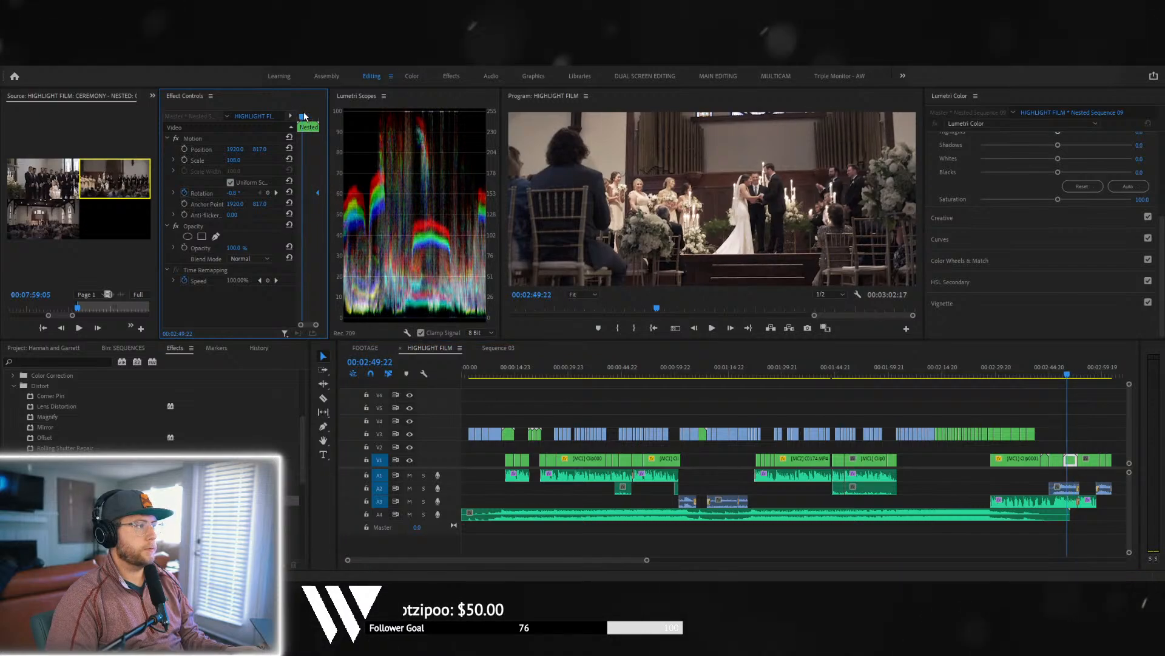
{"action": "left_click", "coordinate": [234, 192]}
{"action": "type", "text": "0"}
{"action": "key", "text": "Return"}
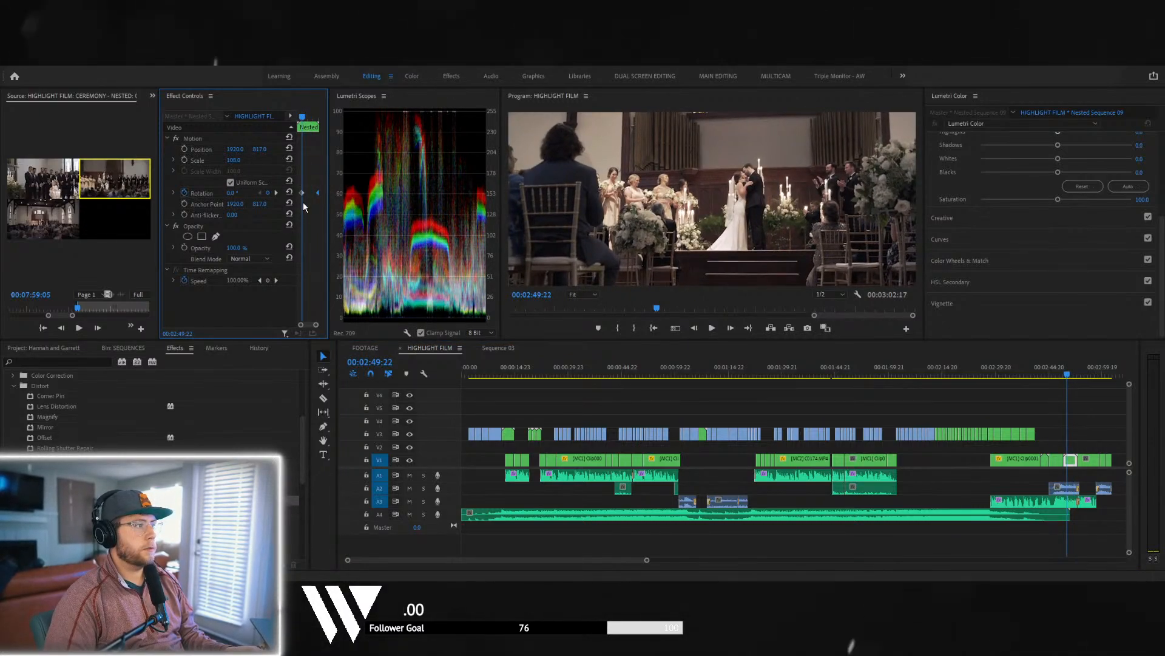
{"action": "left_click_drag", "start_coordinate": [302, 193], "coordinate": [297, 192]}
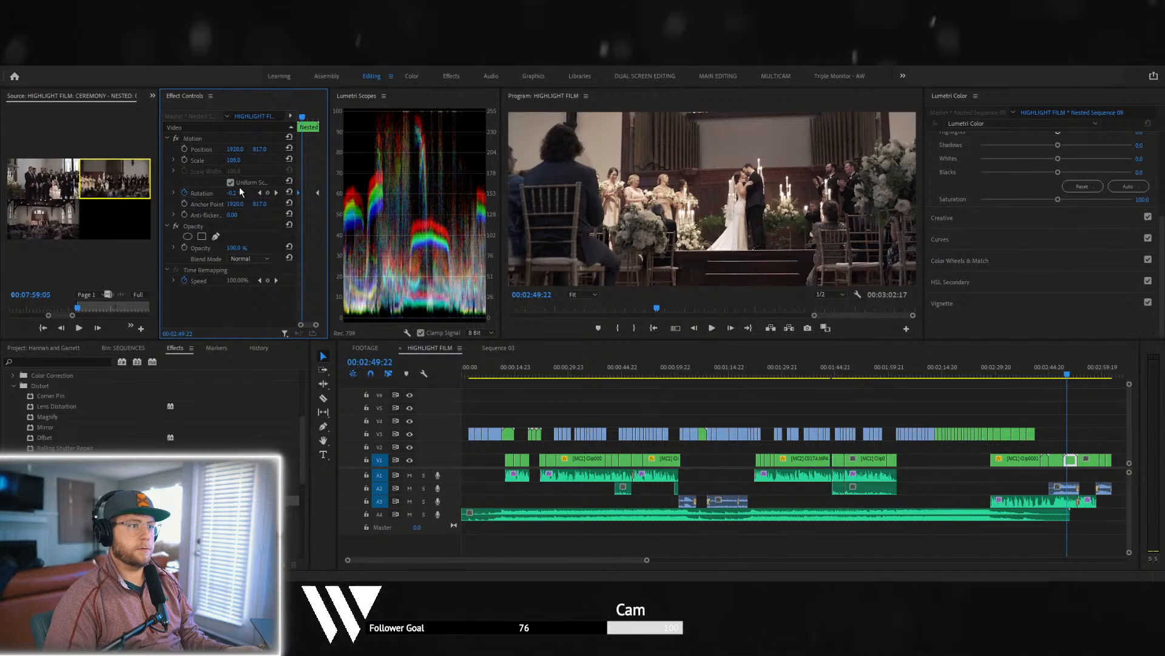
{"action": "key", "text": "space"}
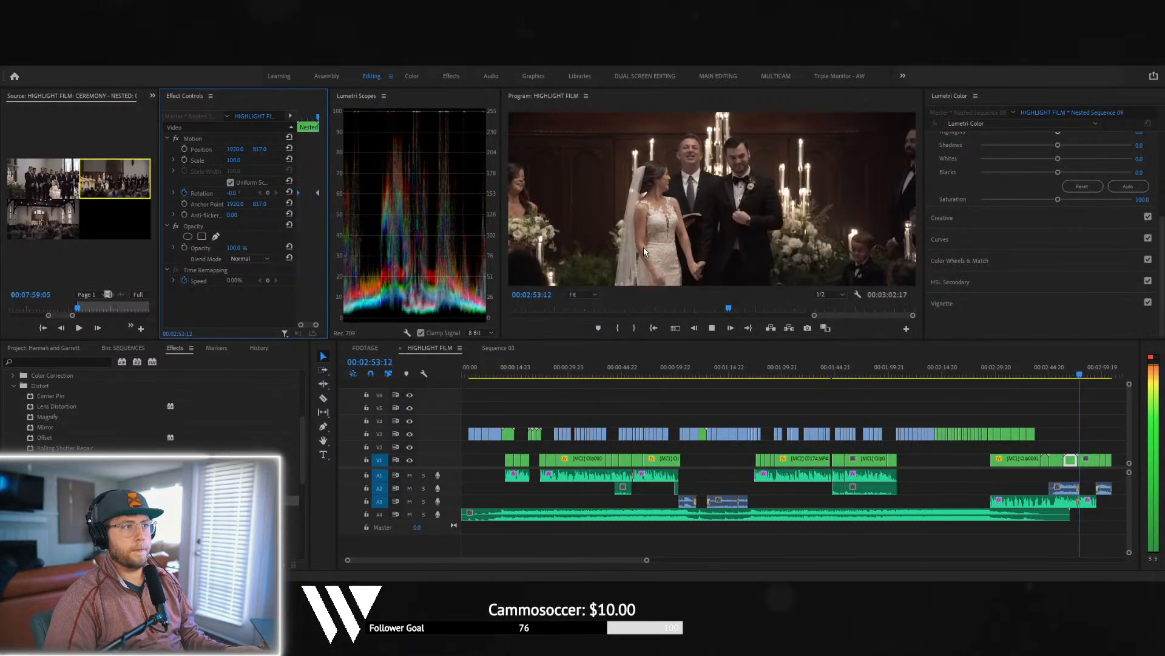
- Replay the kiss and add an adjusted rotation keyframe to the nested wide shot at 00:02:50:13
{"action": "key", "text": "space"}
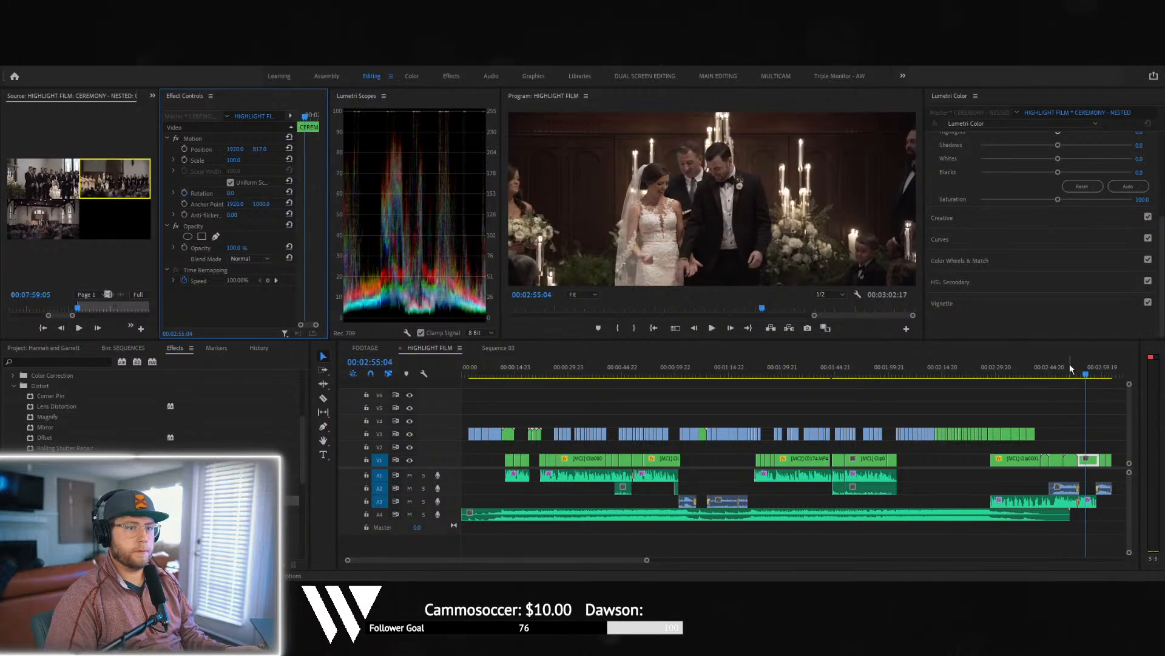
{"action": "left_click", "coordinate": [1062, 368]}
{"action": "key", "text": "space"}
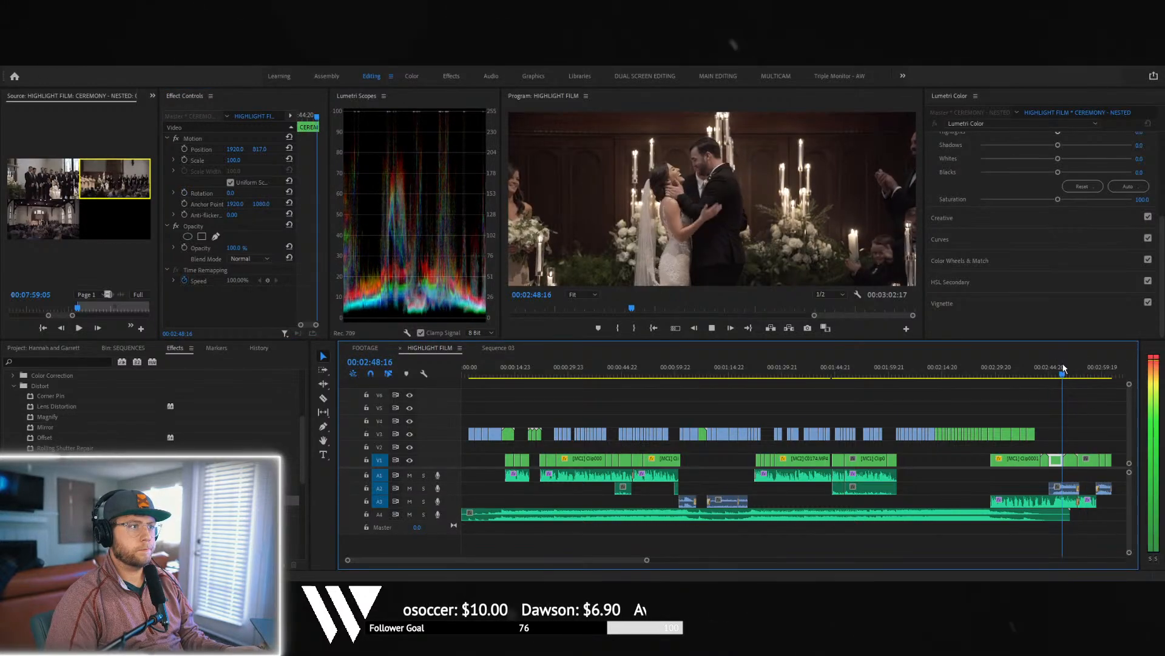
{"action": "key", "text": "space"}
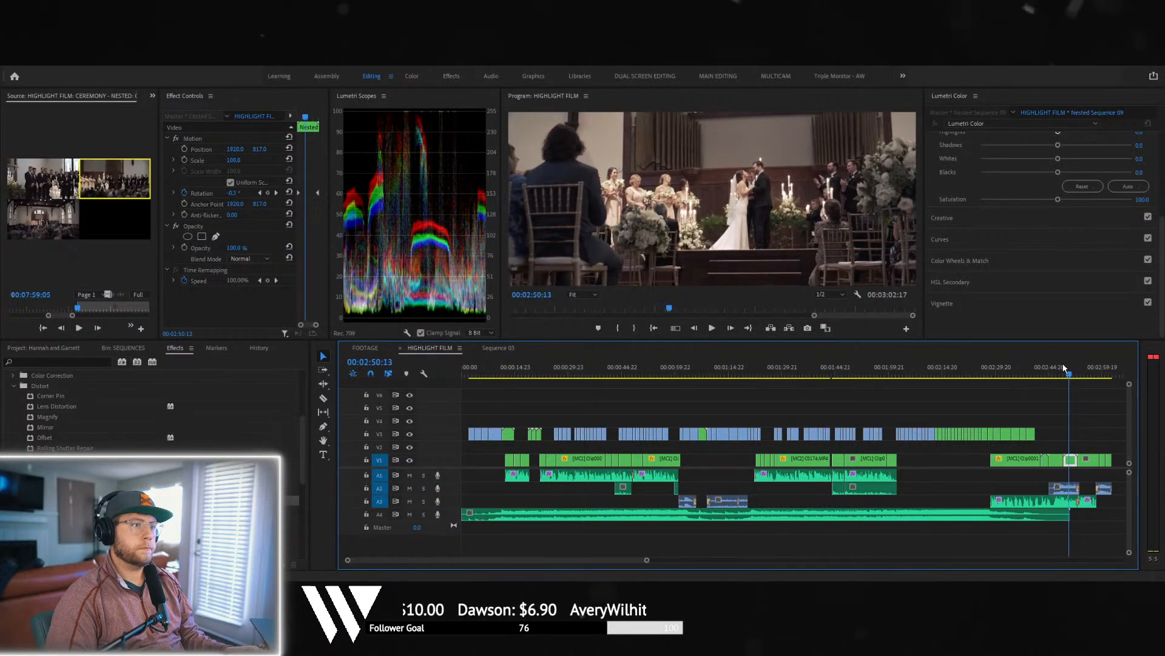
{"action": "left_click", "coordinate": [298, 192]}
{"action": "left_click_drag", "start_coordinate": [236, 193], "coordinate": [238, 192]}
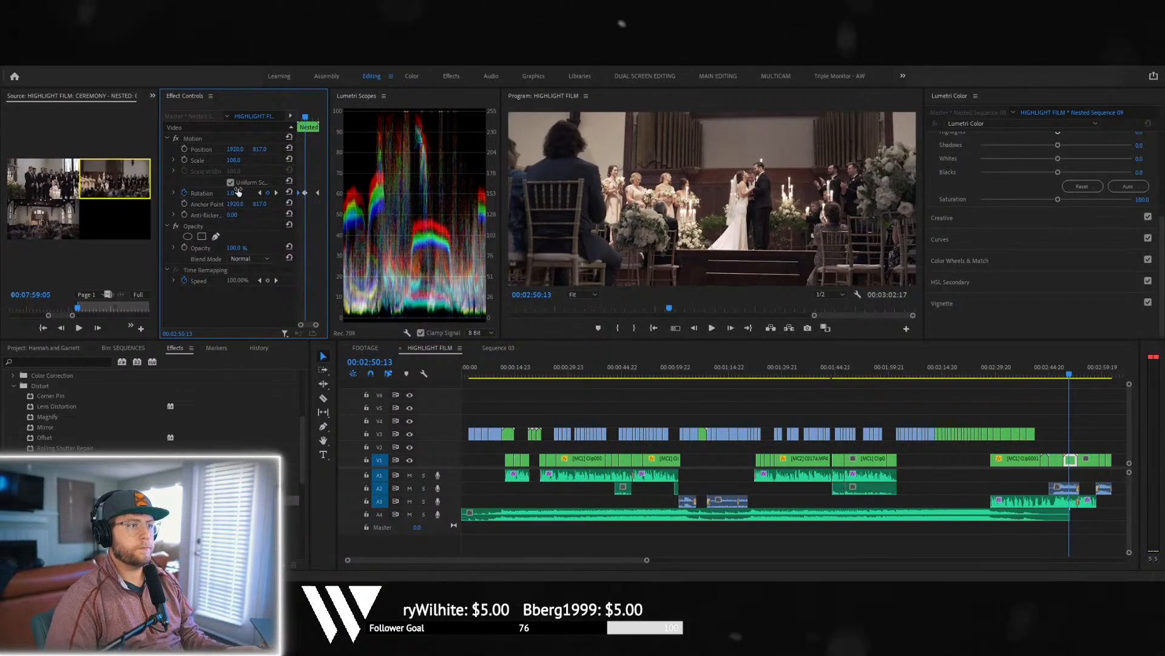
- Replay the nested kiss shot from its beginning, across the cut and on to the end of the sequence
{"action": "left_click_drag", "start_coordinate": [304, 117], "coordinate": [287, 112]}
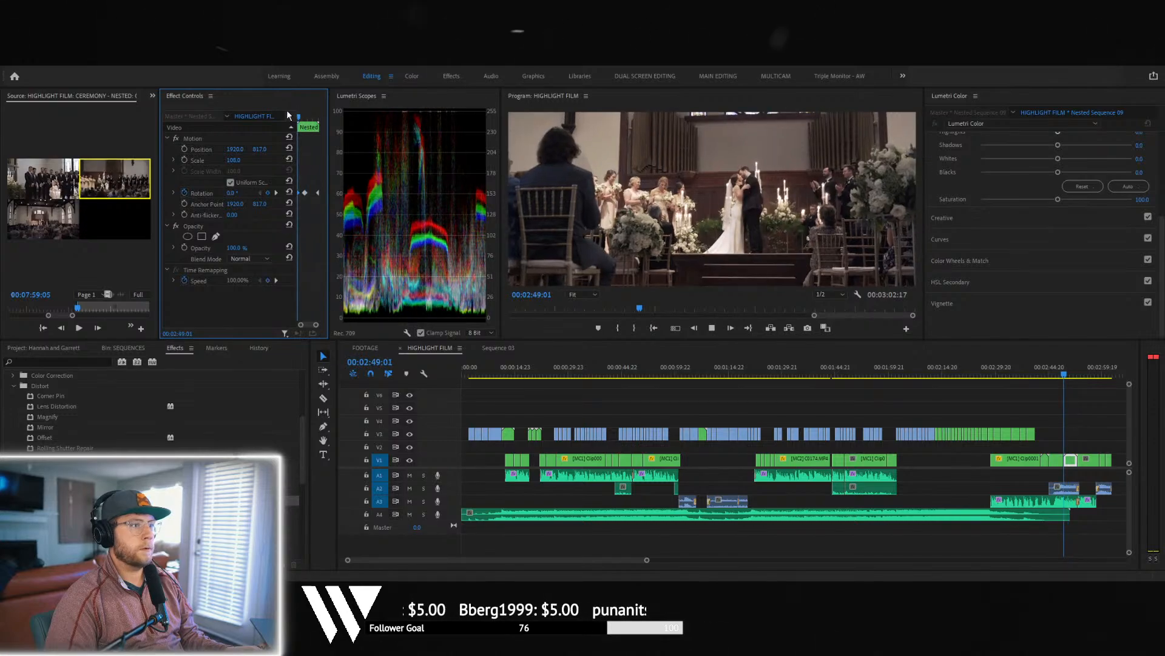
{"action": "key", "text": "space"}
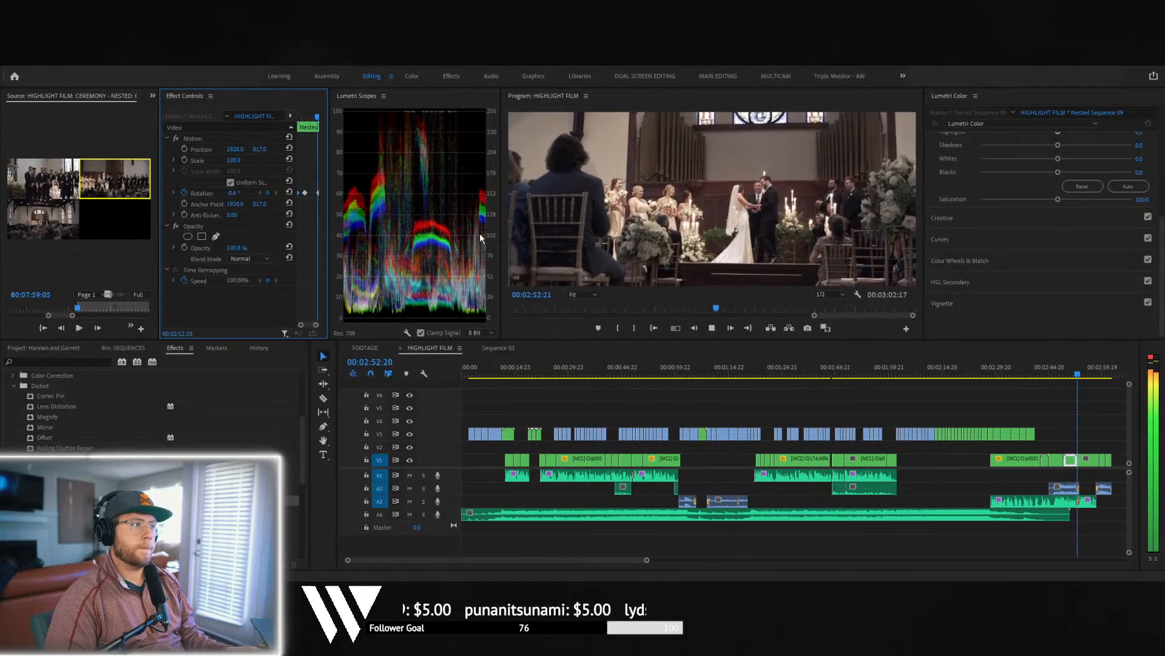
{"action": "key", "text": "space"}
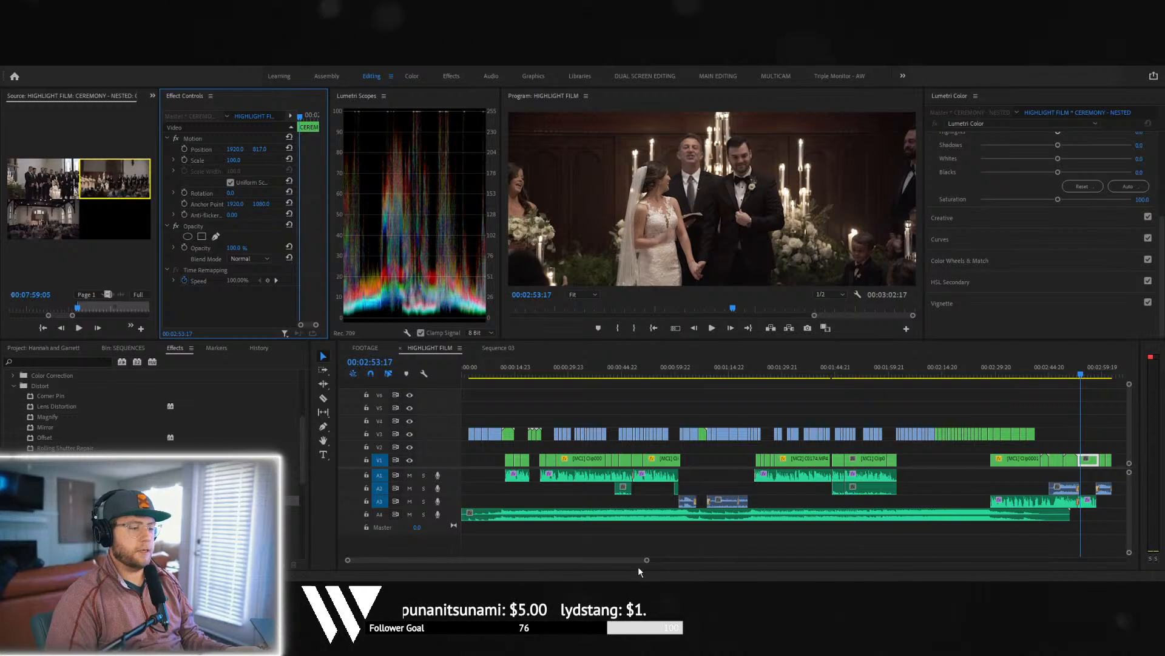
{"action": "key", "text": "space"}
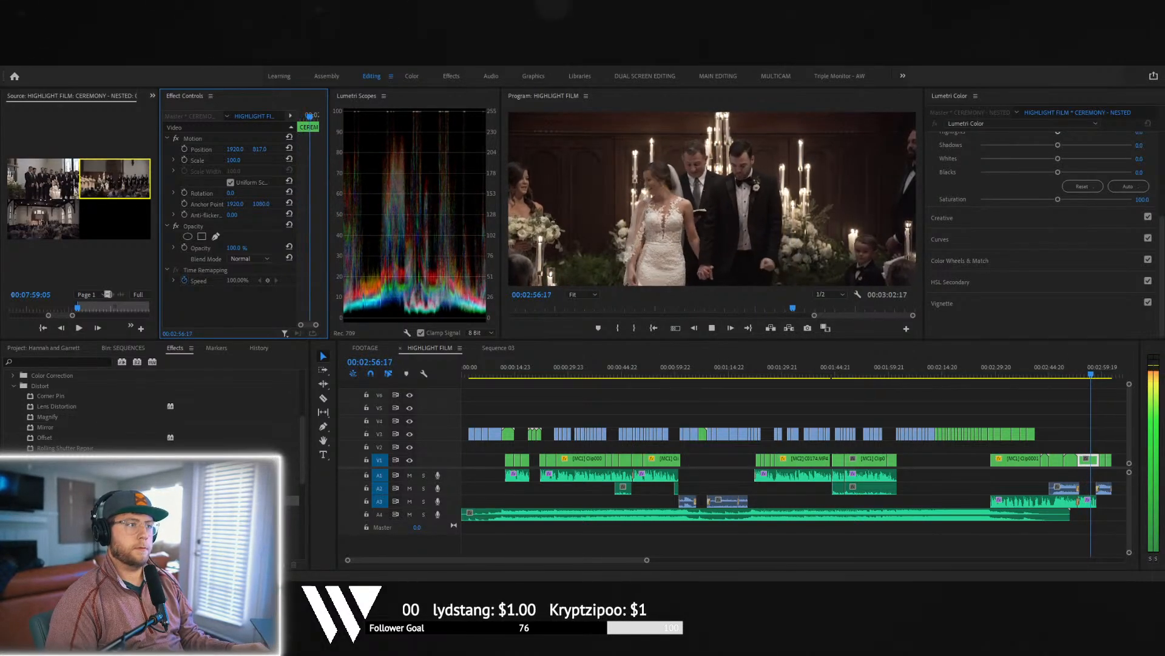
- Return to the start of the highlight film and play through the opening section
{"action": "scroll", "coordinate": [1023, 552], "scroll_direction": "down", "scroll_amount": 5}
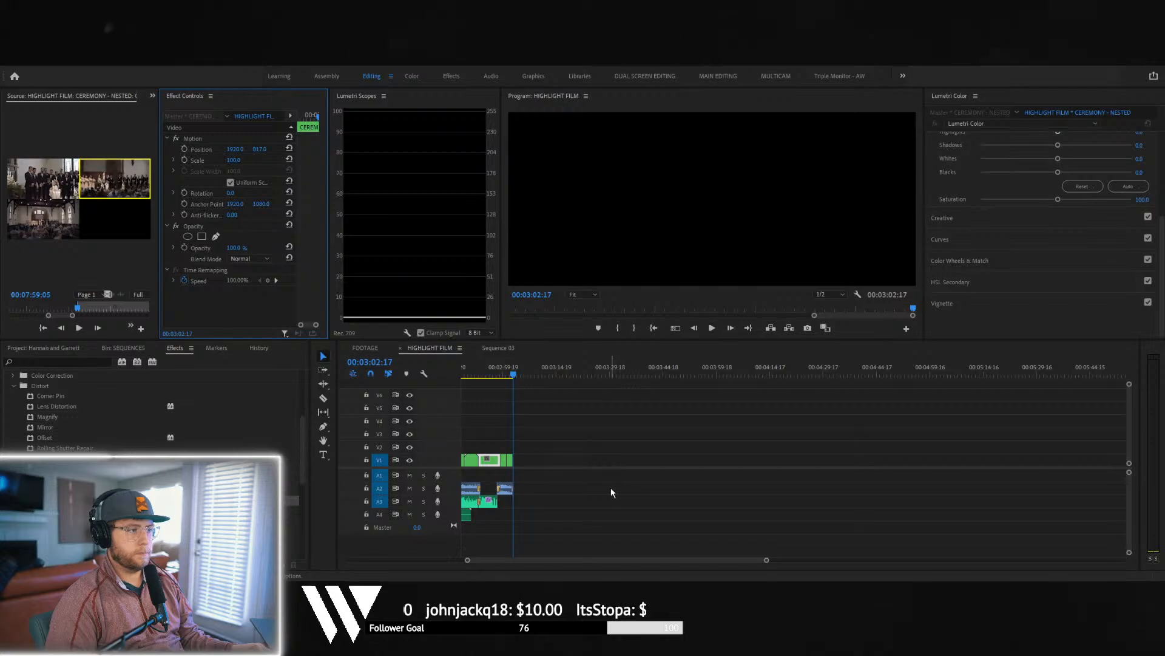
{"action": "key", "text": "ctrl+m"}
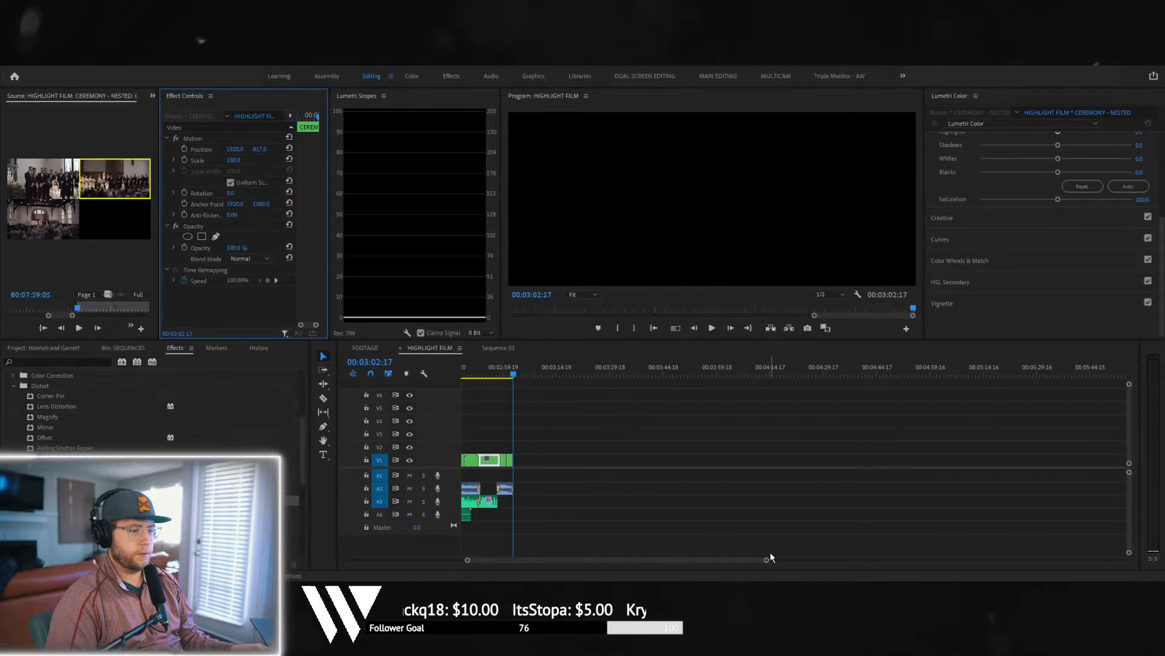
{"action": "left_click_drag", "start_coordinate": [768, 560], "coordinate": [683, 560]}
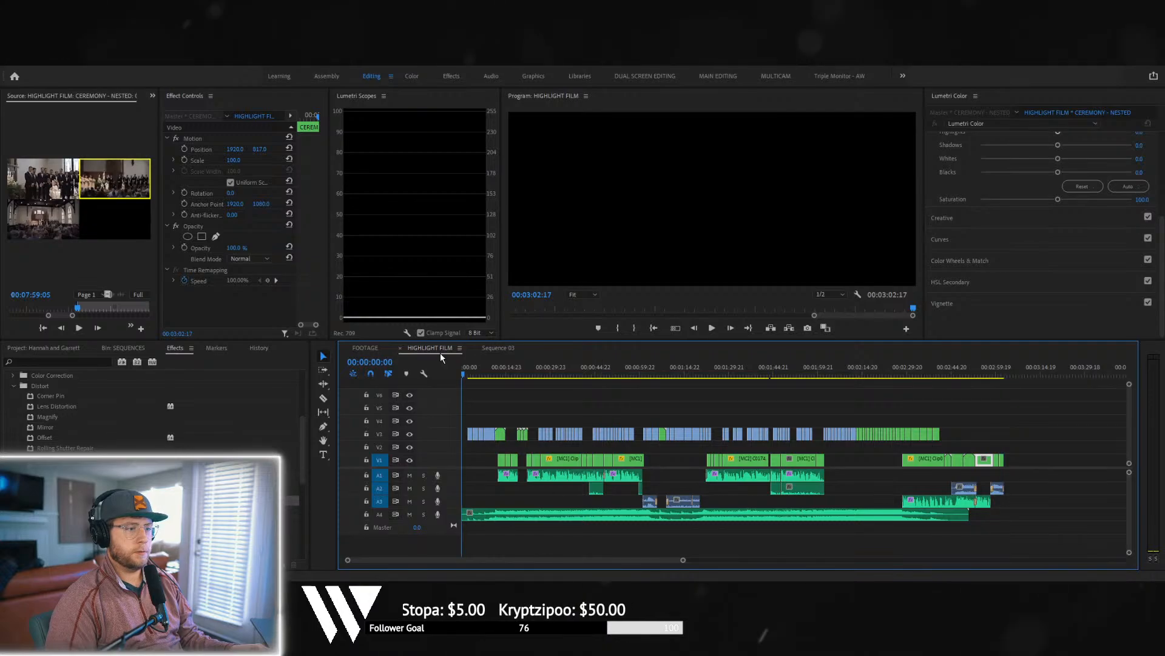
{"action": "key", "text": "Home"}
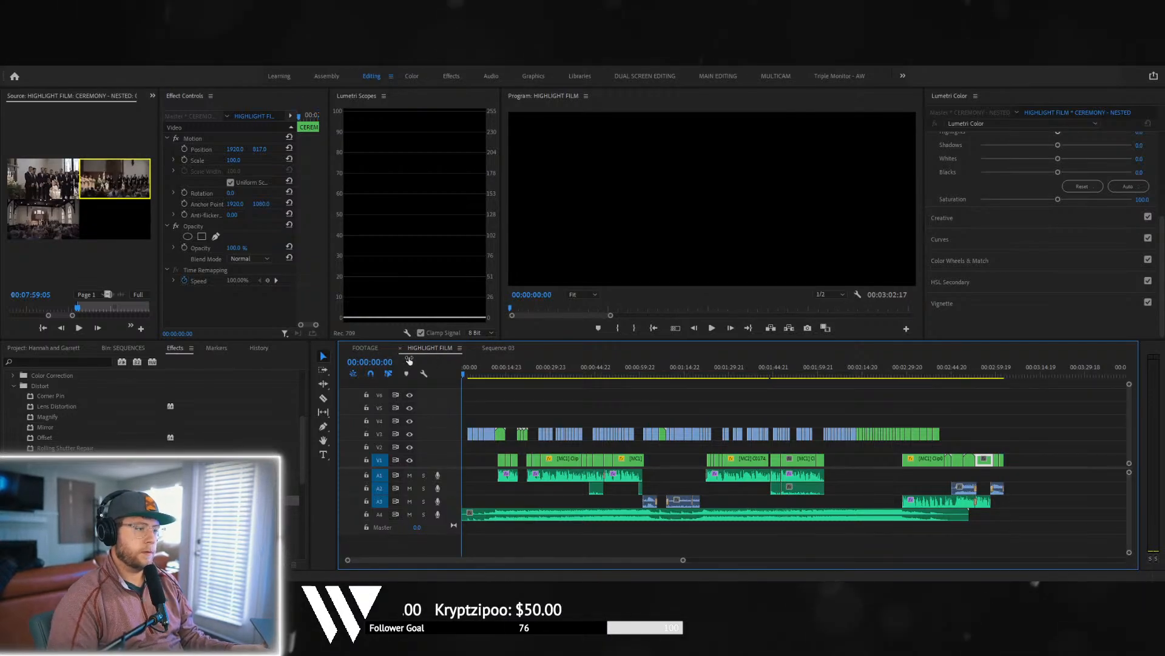
{"action": "key", "text": "space"}
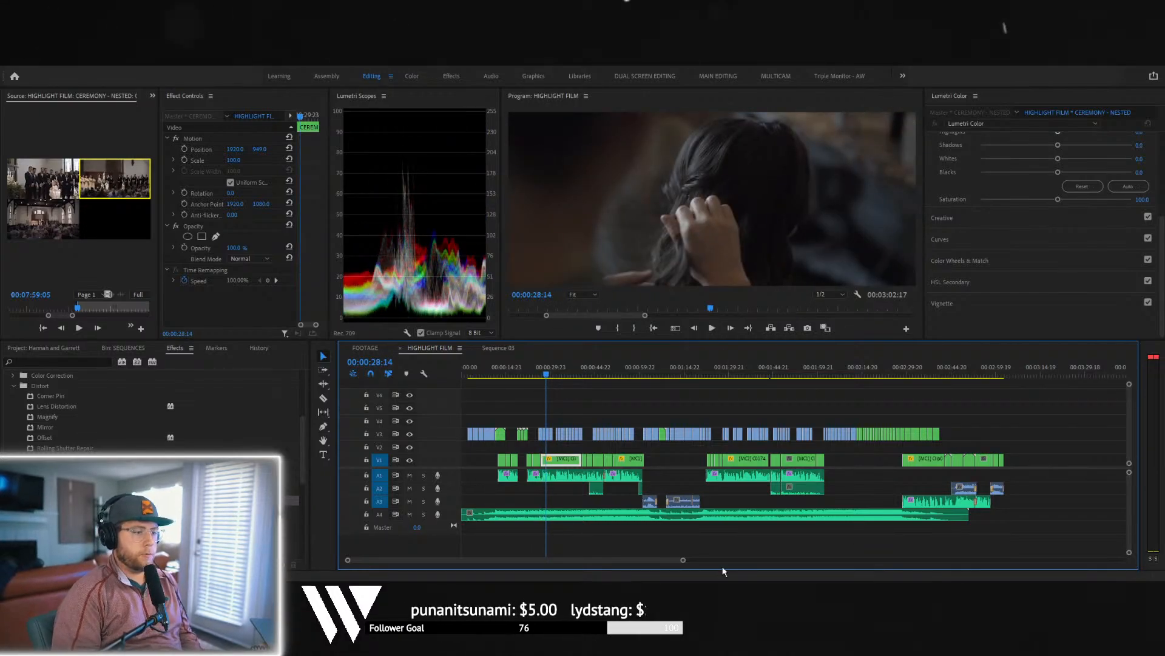
- Nest the ceremony altar shot at 00:00:23:02 and apply Warp Stabilizer to the nest
{"action": "left_click_drag", "start_coordinate": [683, 562], "coordinate": [529, 560]}
{"action": "left_click", "coordinate": [643, 374]}
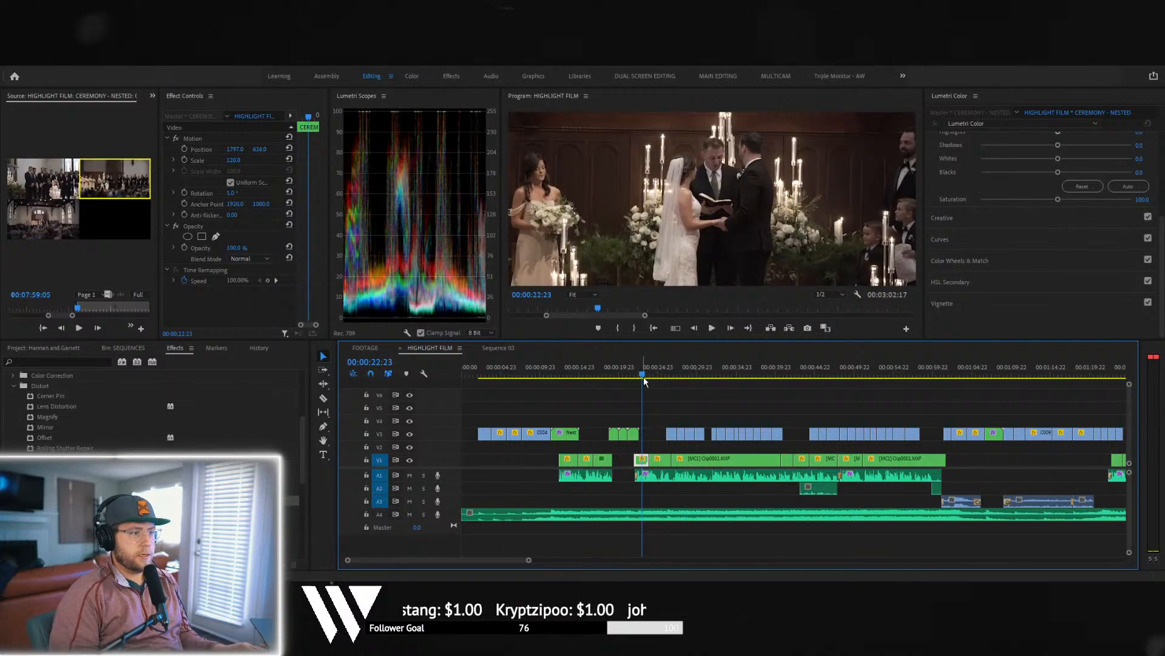
{"action": "left_click", "coordinate": [637, 375]}
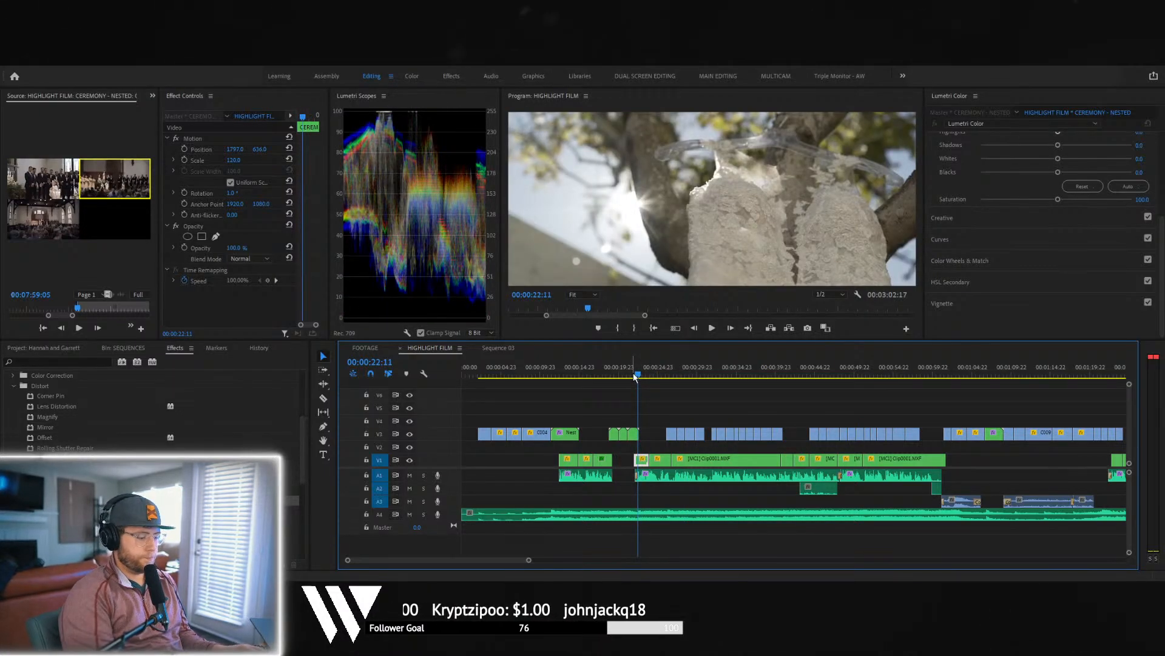
{"action": "left_click", "coordinate": [644, 374]}
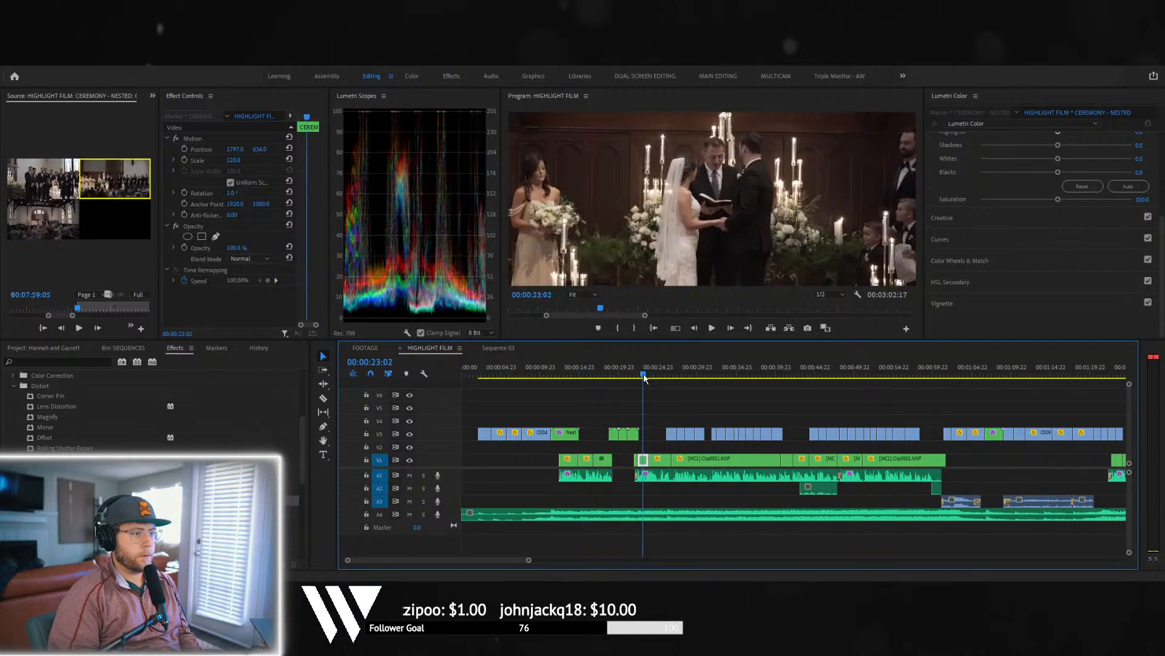
{"action": "key", "text": "ctrl+s"}
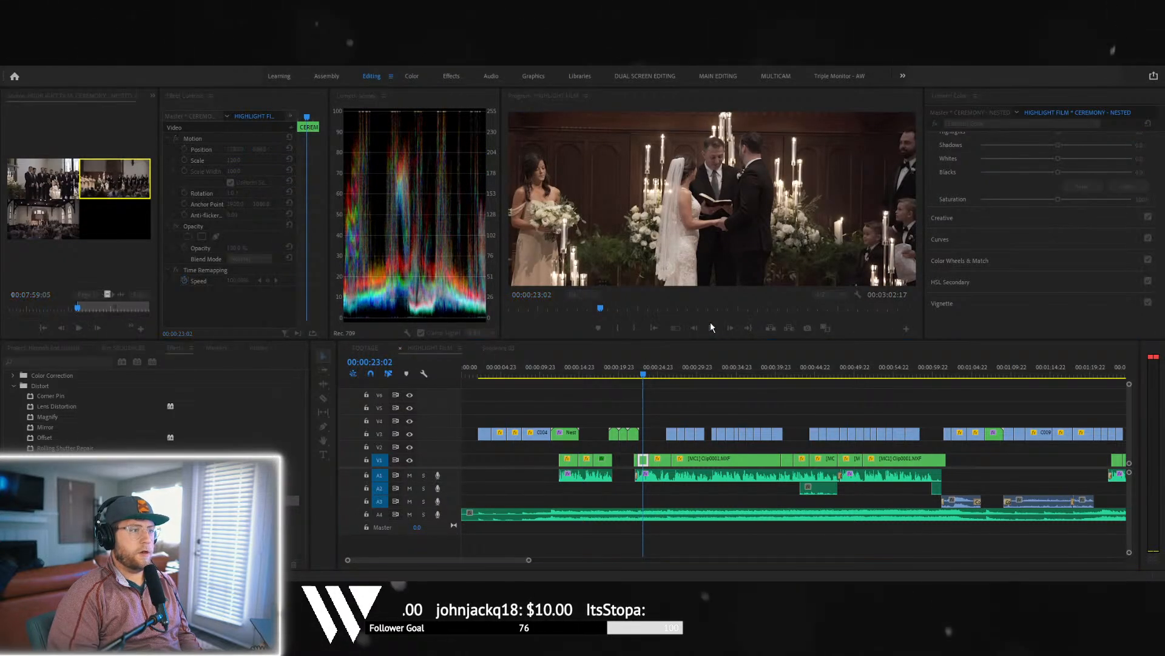
{"action": "left_click", "coordinate": [558, 325]}
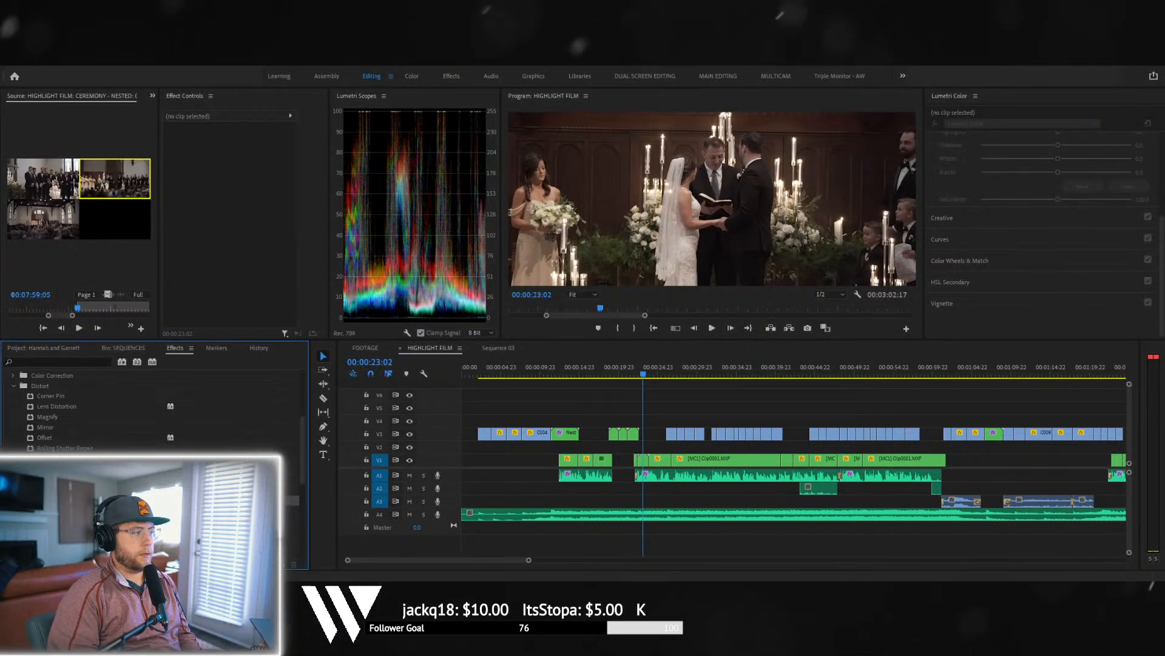
{"action": "left_click_drag", "start_coordinate": [292, 501], "coordinate": [644, 460]}
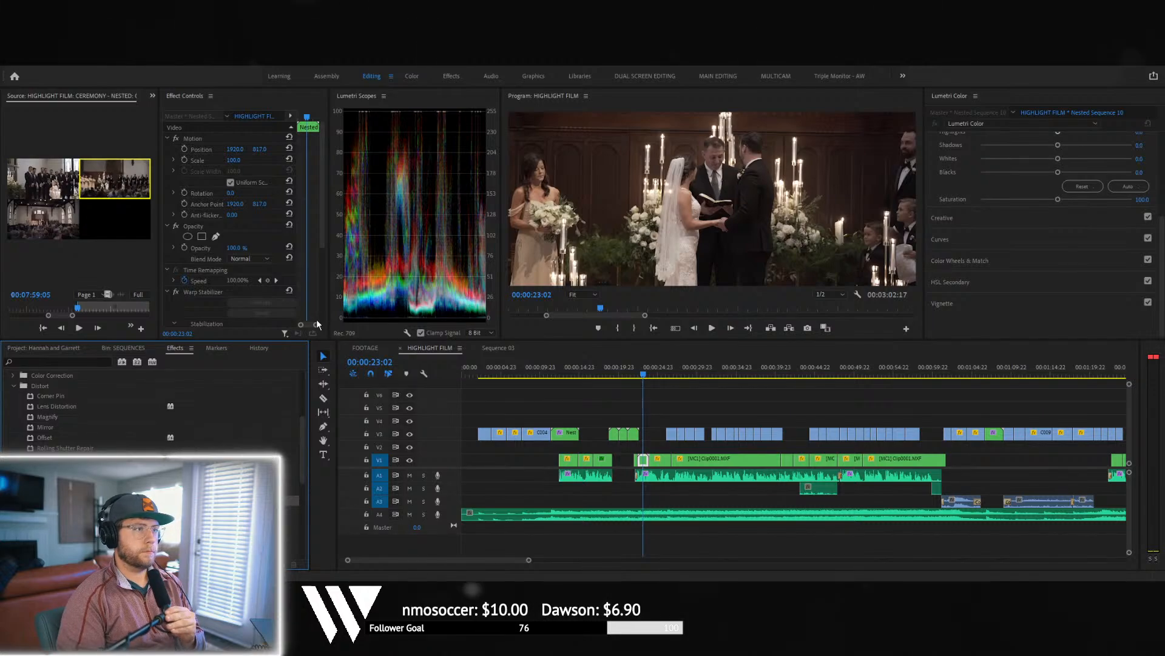
- Play onward, nest the wedding dress close-up at 00:00:32:01 and apply Warp Stabilizer to it
{"action": "key", "text": "shift+k"}
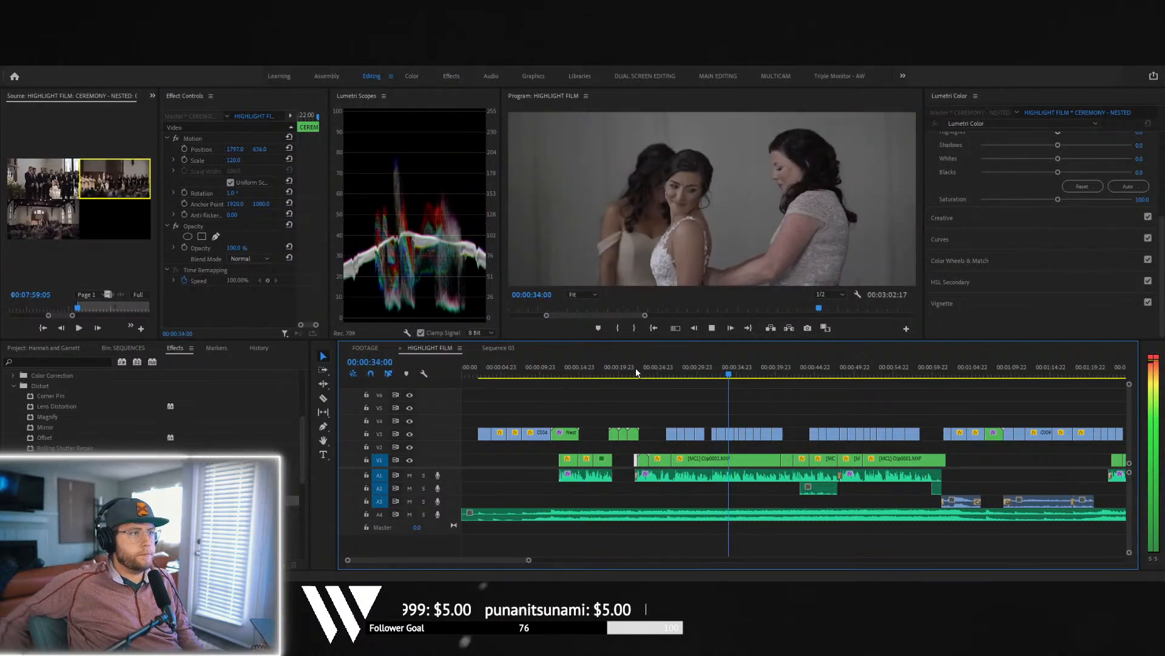
{"action": "key", "text": "space"}
{"action": "mouse_move", "coordinate": [721, 377]}
{"action": "left_mouse_down"}
{"action": "mouse_move", "coordinate": [694, 376]}
{"action": "mouse_move", "coordinate": [715, 378]}
{"action": "left_mouse_up"}
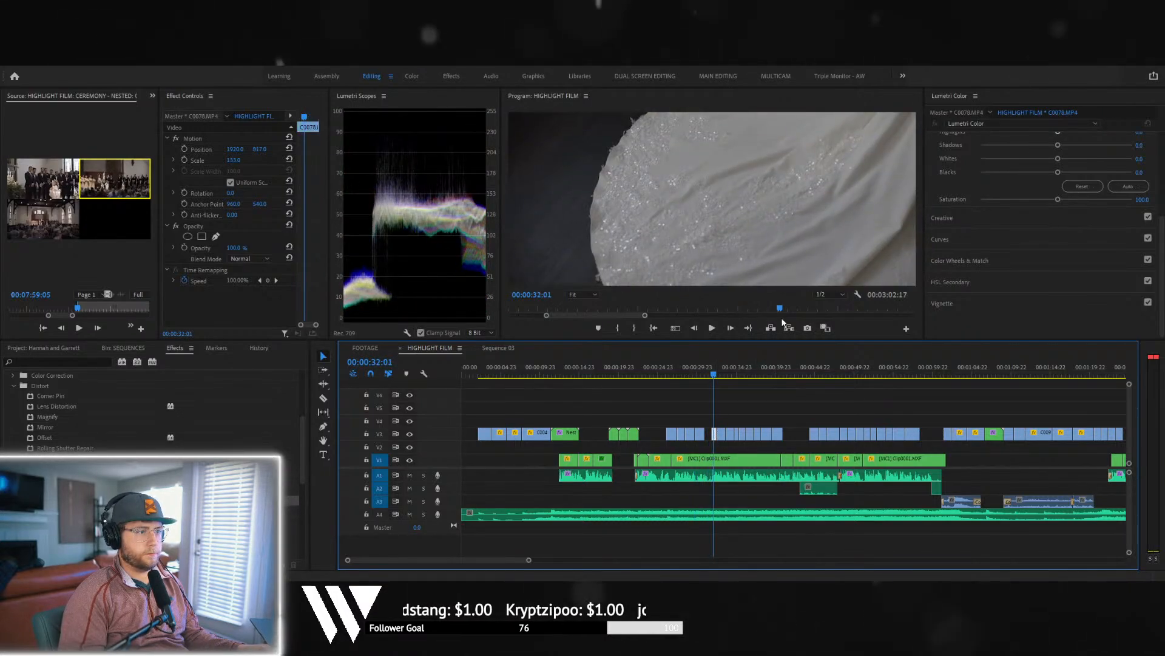
{"action": "key", "text": "ctrl+r"}
{"action": "left_click", "coordinate": [557, 328]}
{"action": "key", "text": "shift+7"}
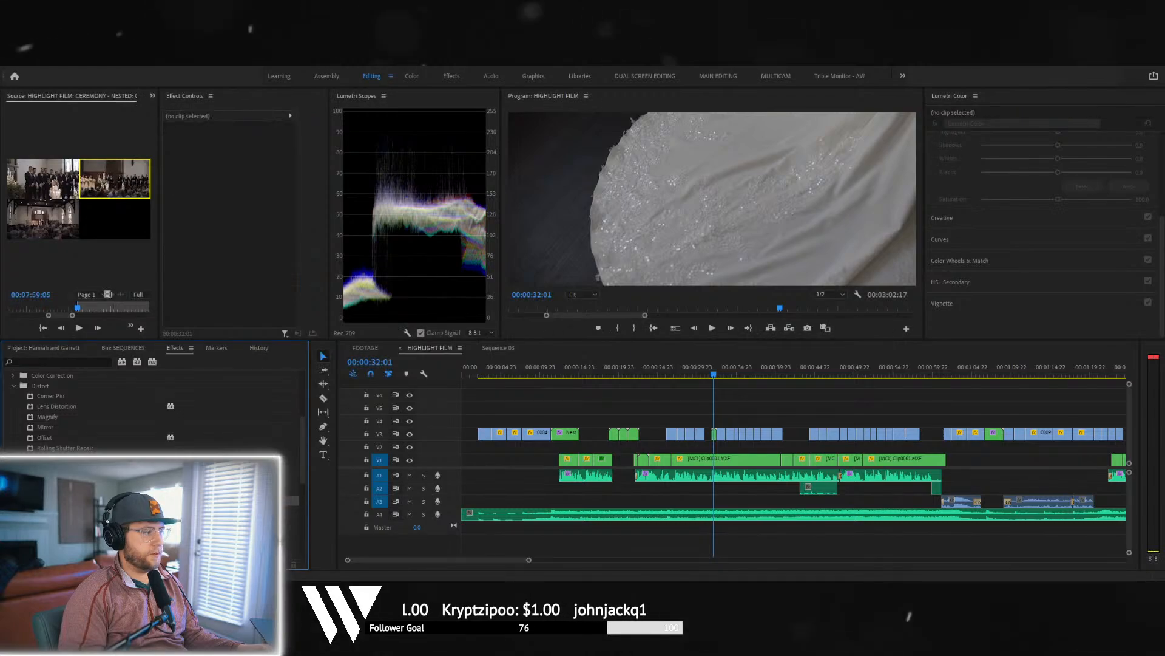
{"action": "left_click_drag", "start_coordinate": [714, 433], "coordinate": [715, 433]}
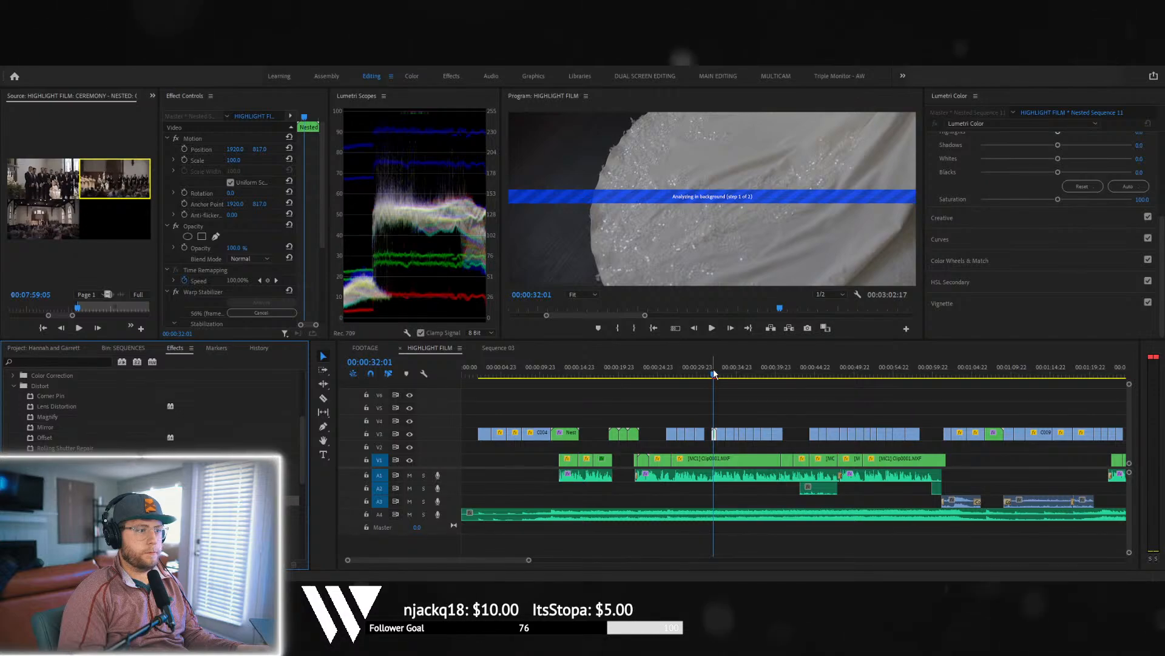
- Play from just before the stabilized dress close-up through the following shots to about 00:00:42
{"action": "left_click_drag", "start_coordinate": [713, 372], "coordinate": [709, 371]}
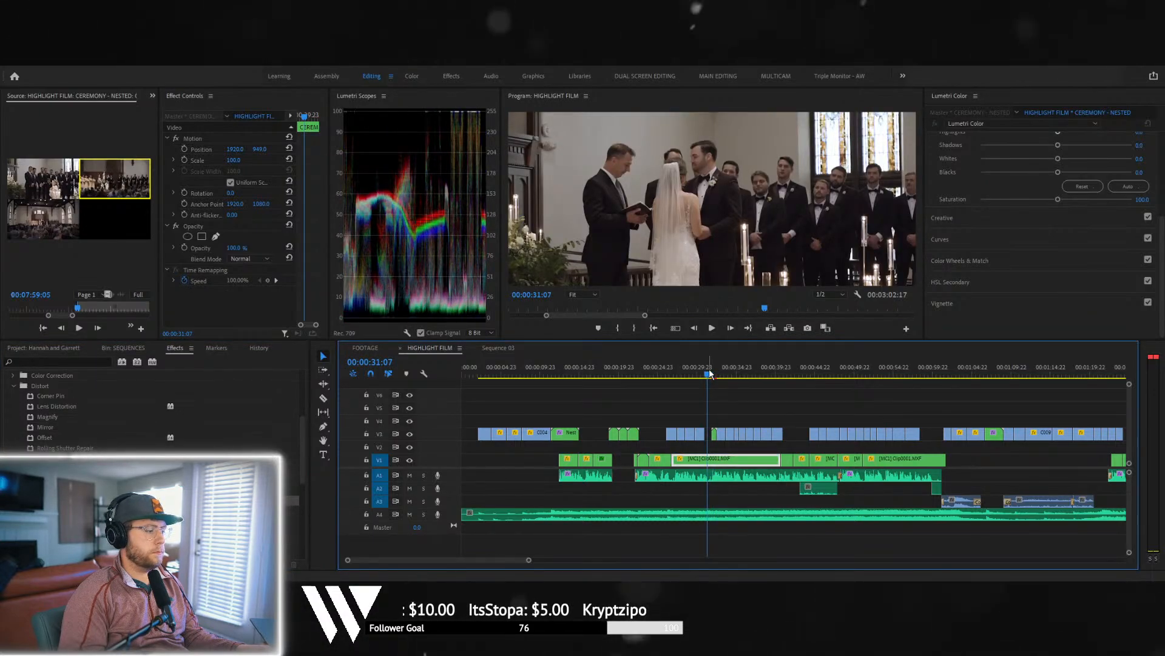
{"action": "key", "text": "space"}
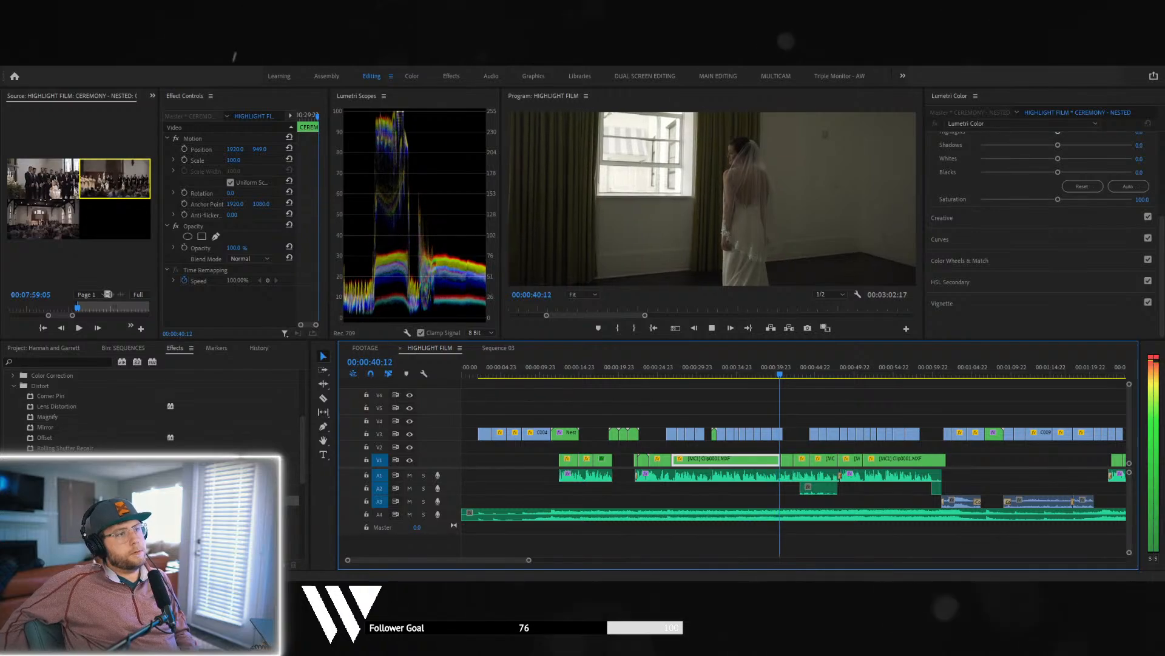
{"action": "key", "text": "space"}
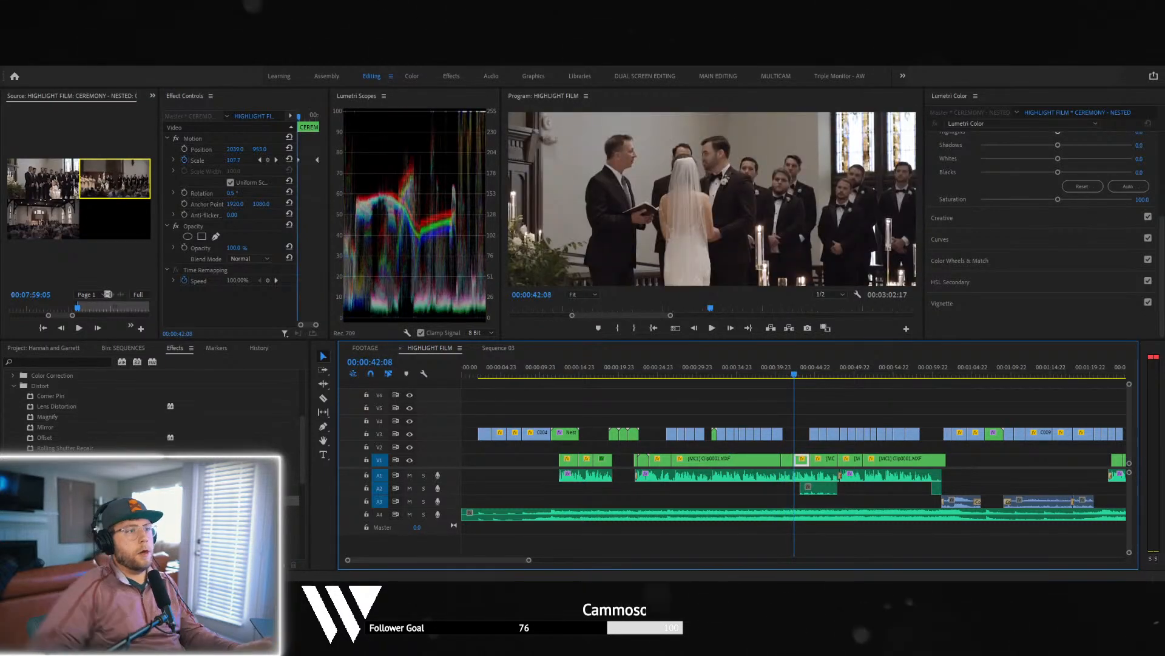
- Try to apply Warp Stabilizer directly to the wide church shot at 00:00:41:11, then undo it
{"action": "key", "text": "Up"}
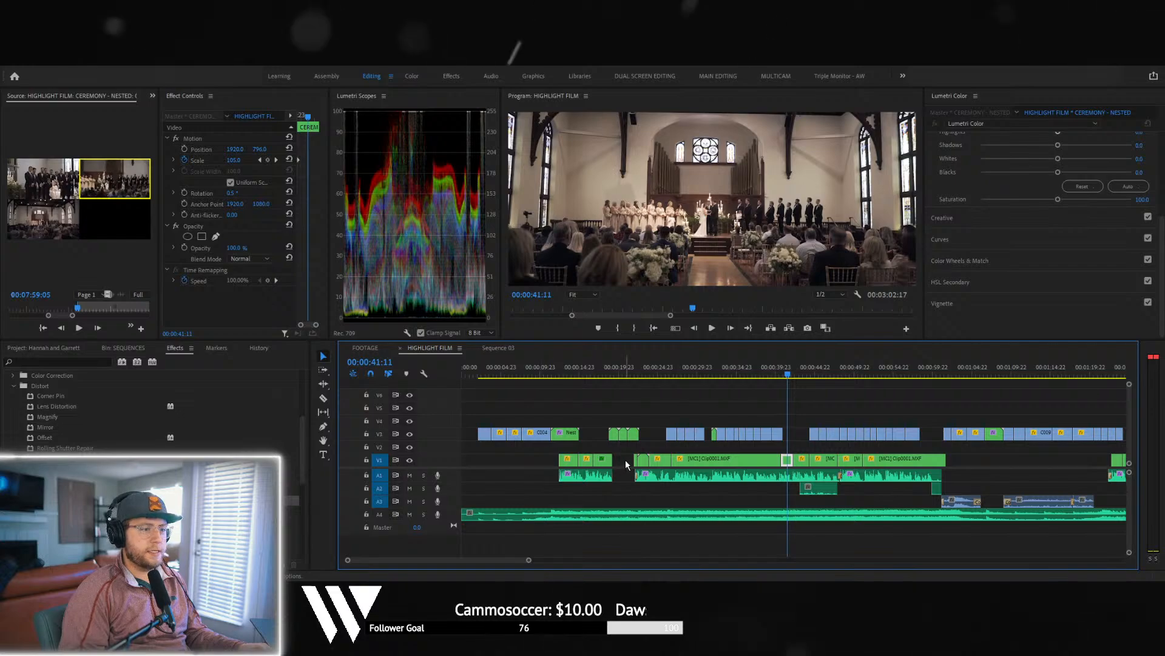
{"action": "left_click_drag", "start_coordinate": [65, 500], "coordinate": [786, 456]}
{"action": "key", "text": "ctrl+z"}
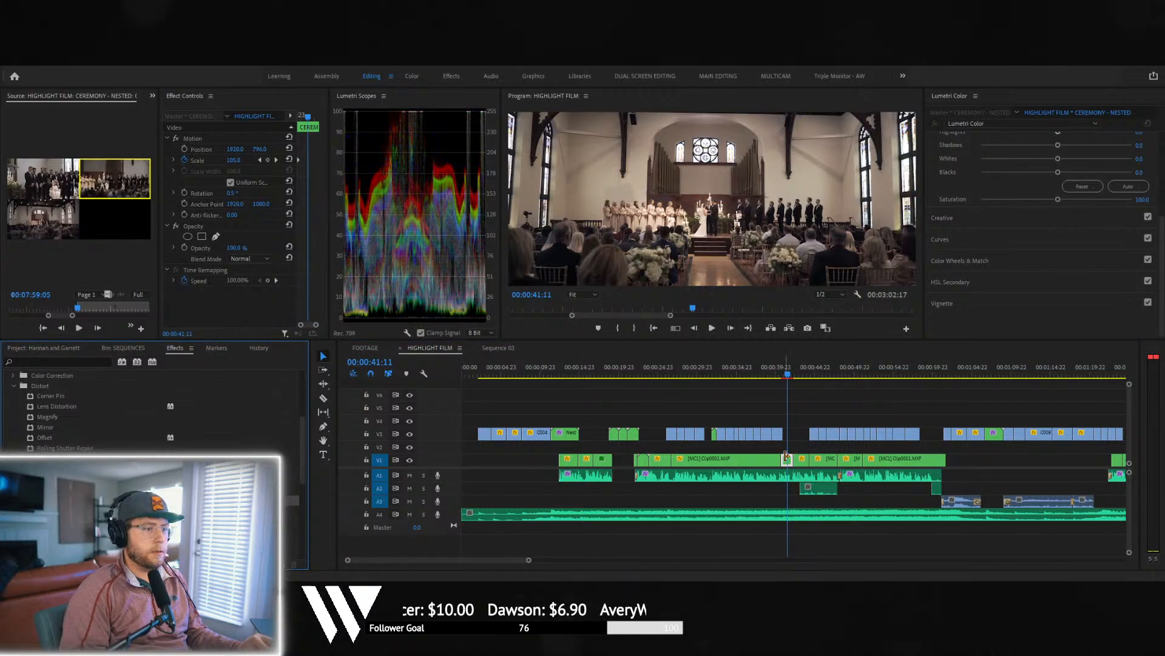
- Nest the wide church shot at 00:00:41:11 and apply Warp Stabilizer to the nest
{"action": "left_click", "coordinate": [788, 456]}
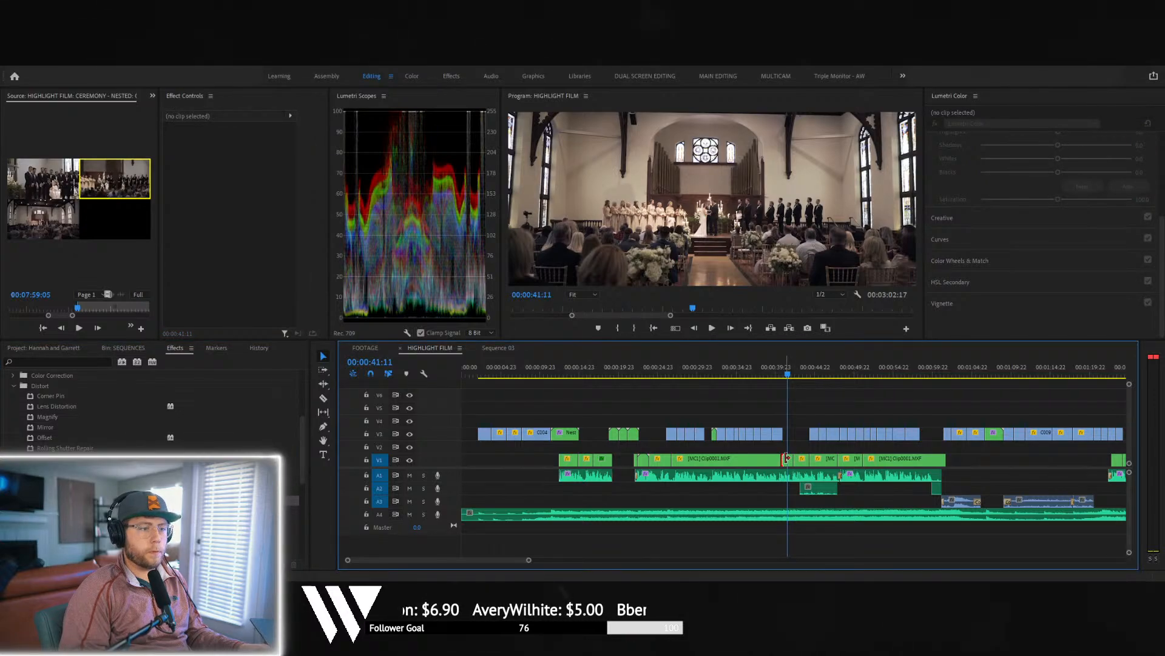
{"action": "left_click", "coordinate": [788, 460]}
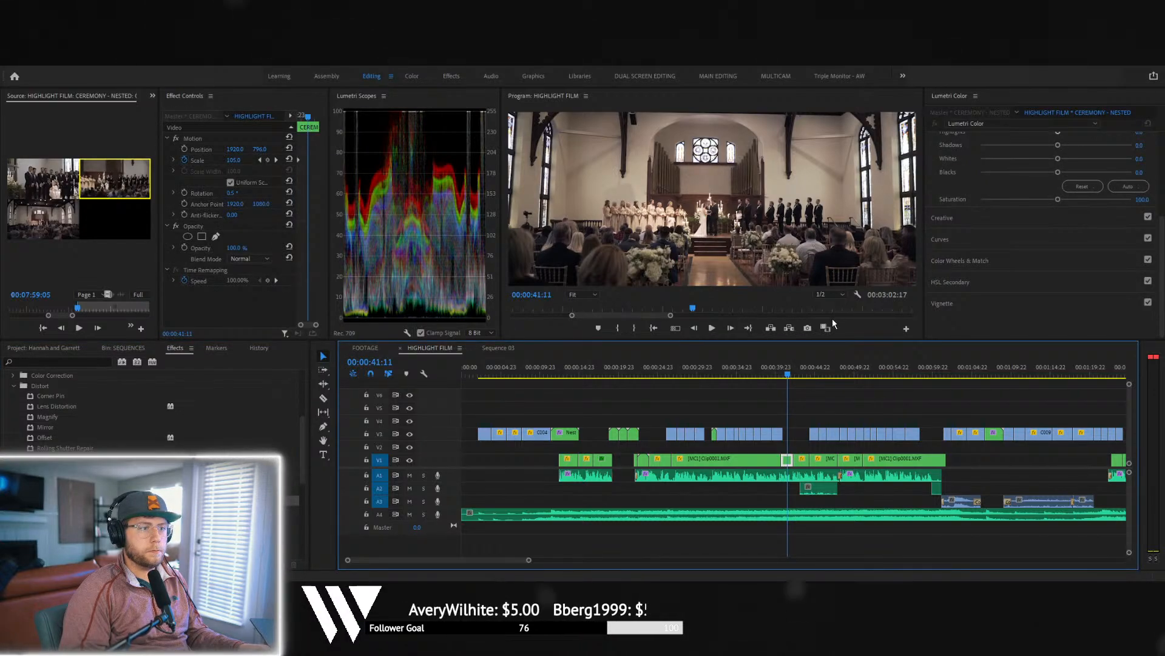
{"action": "key", "text": "ctrl+s"}
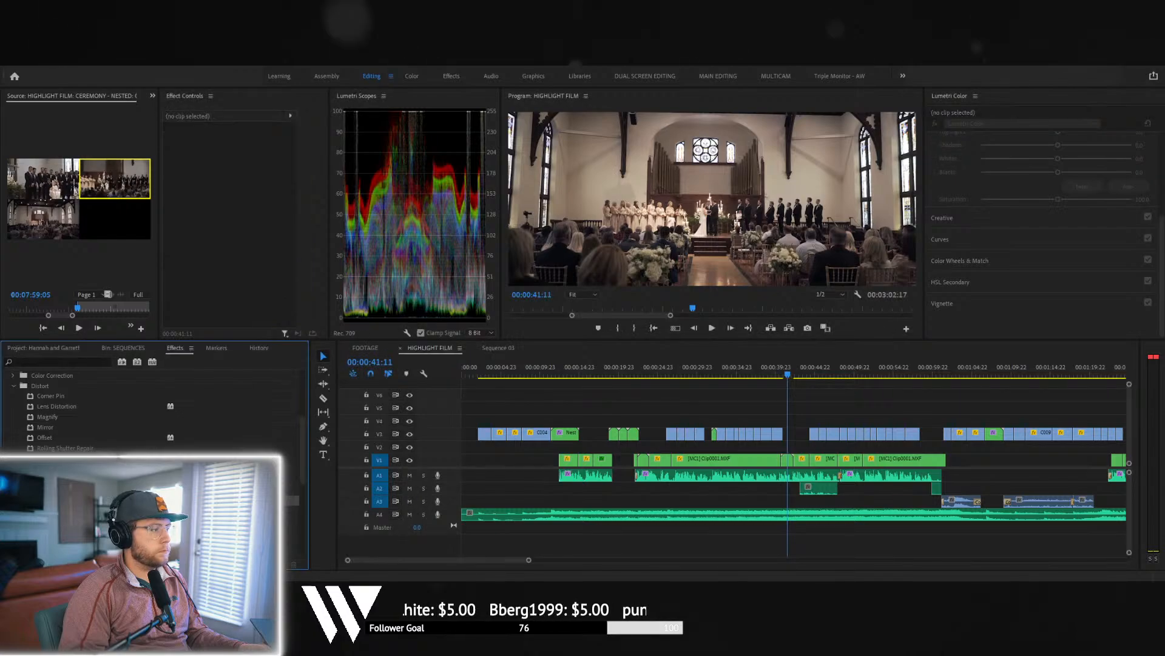
{"action": "left_click", "coordinate": [788, 460]}
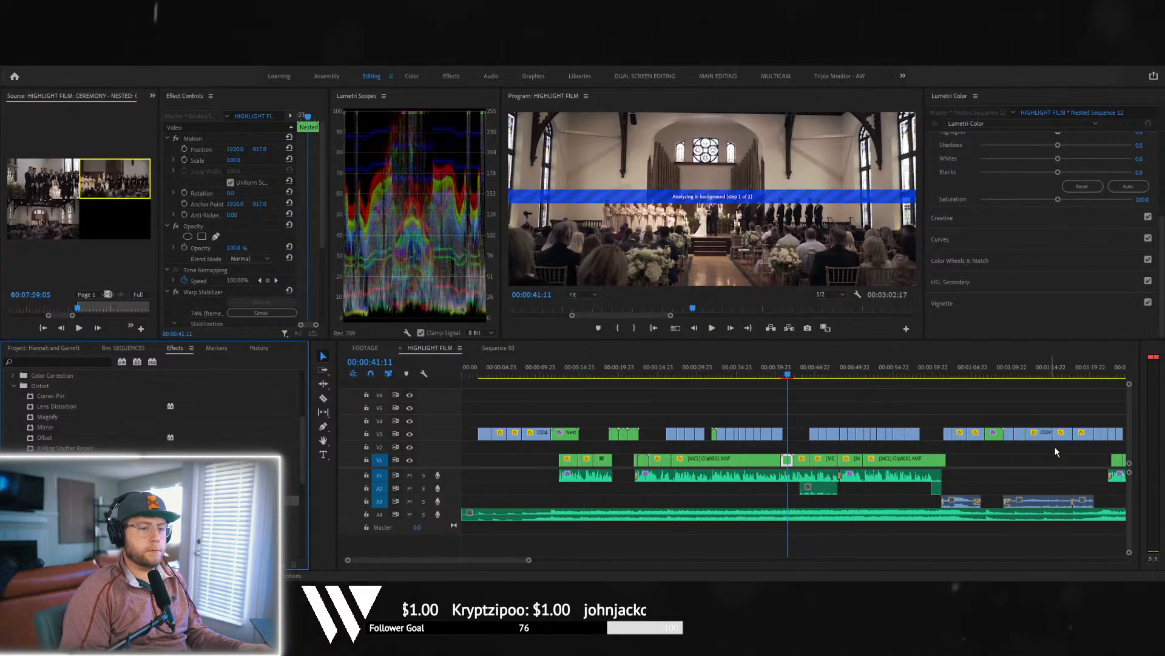
- Play on through the outdoor bridal and couple shots, then replay from about 00:01:42
{"action": "left_click_drag", "start_coordinate": [528, 562], "coordinate": [553, 560]}
{"action": "key", "text": "="}
{"action": "key", "text": "space"}
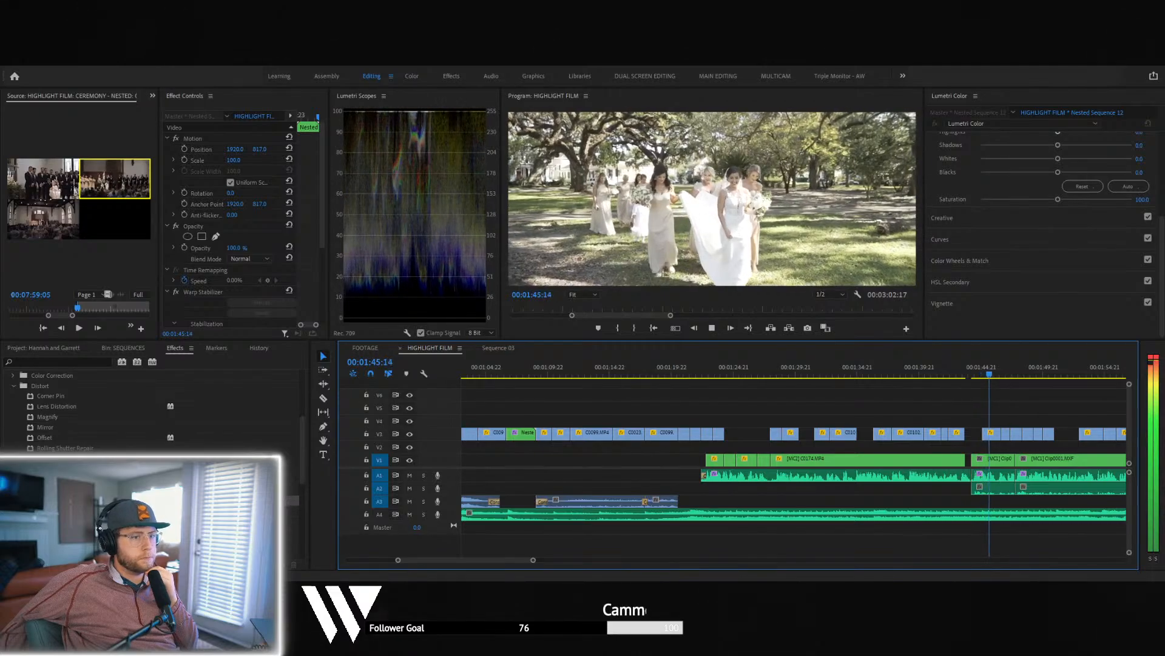
{"action": "key", "text": "space"}
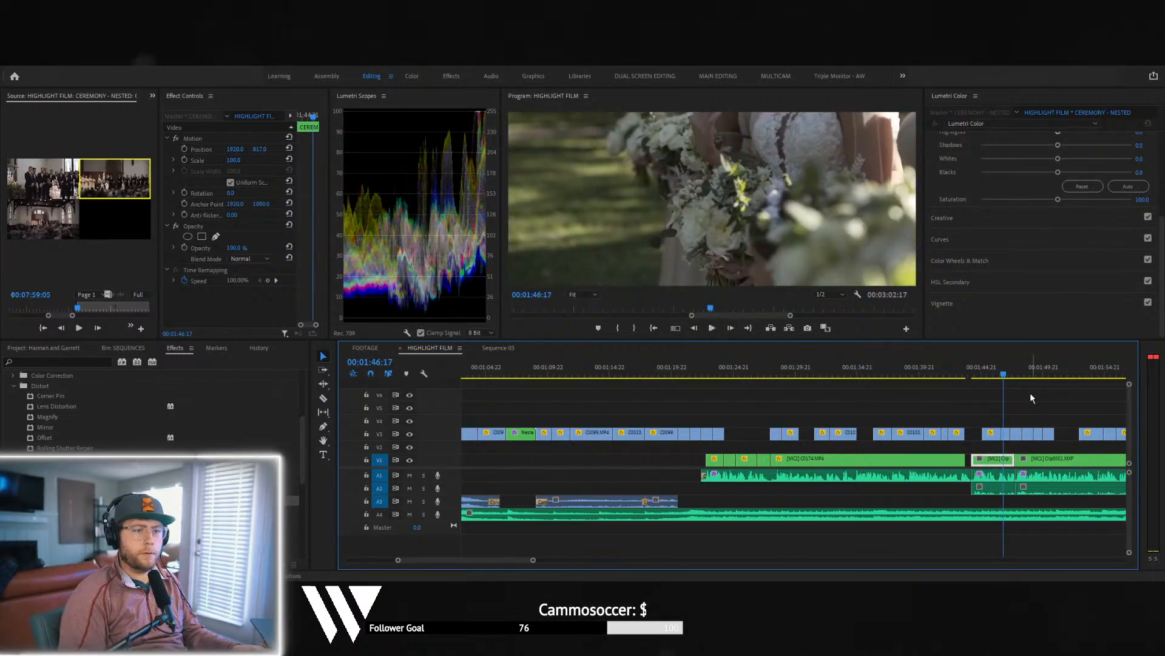
{"action": "left_click", "coordinate": [958, 377]}
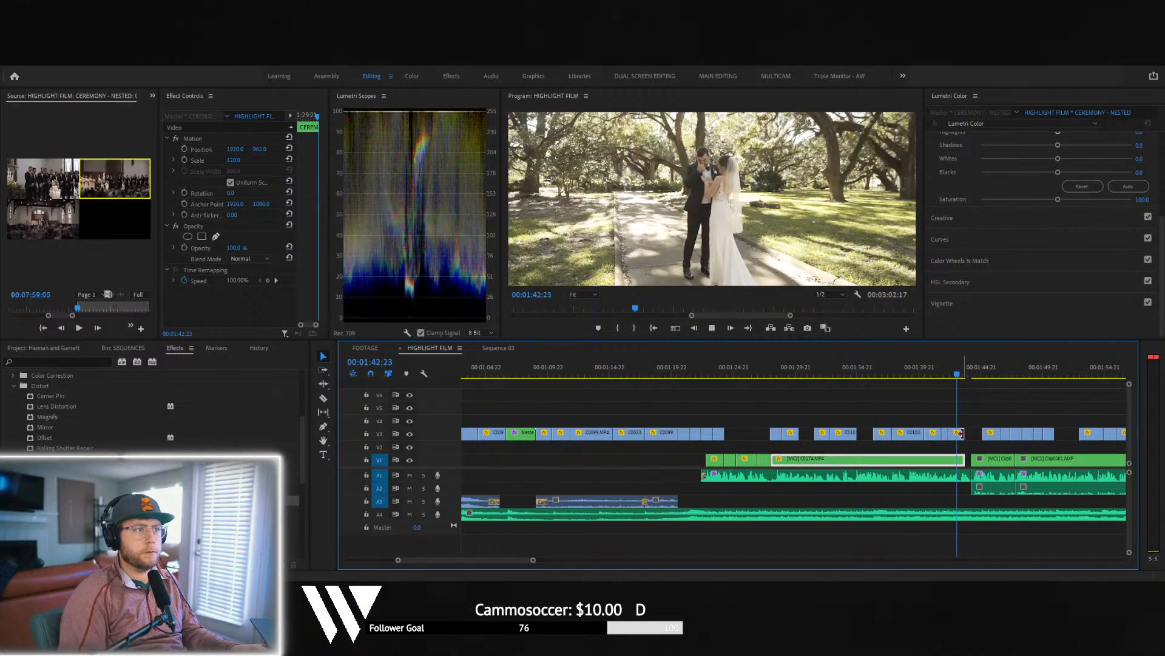
- Close the V1 gap just before 00:01:44 by extending the start of the ceremony clip back to the preceding clip
{"action": "key", "text": "space"}
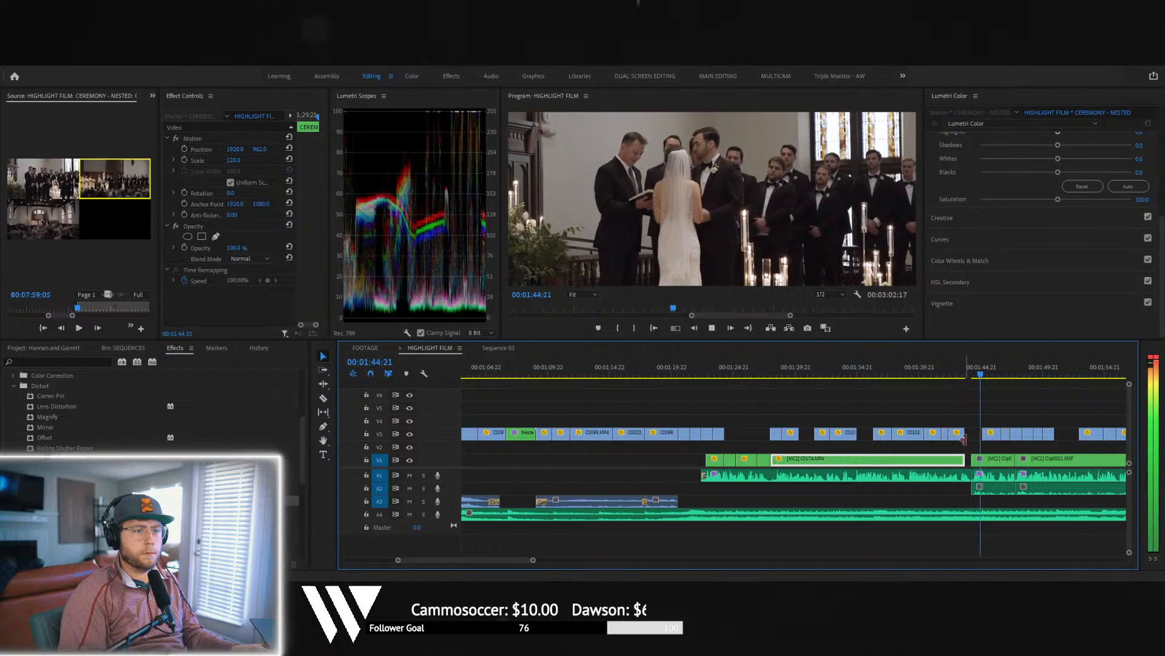
{"action": "left_click", "coordinate": [970, 460]}
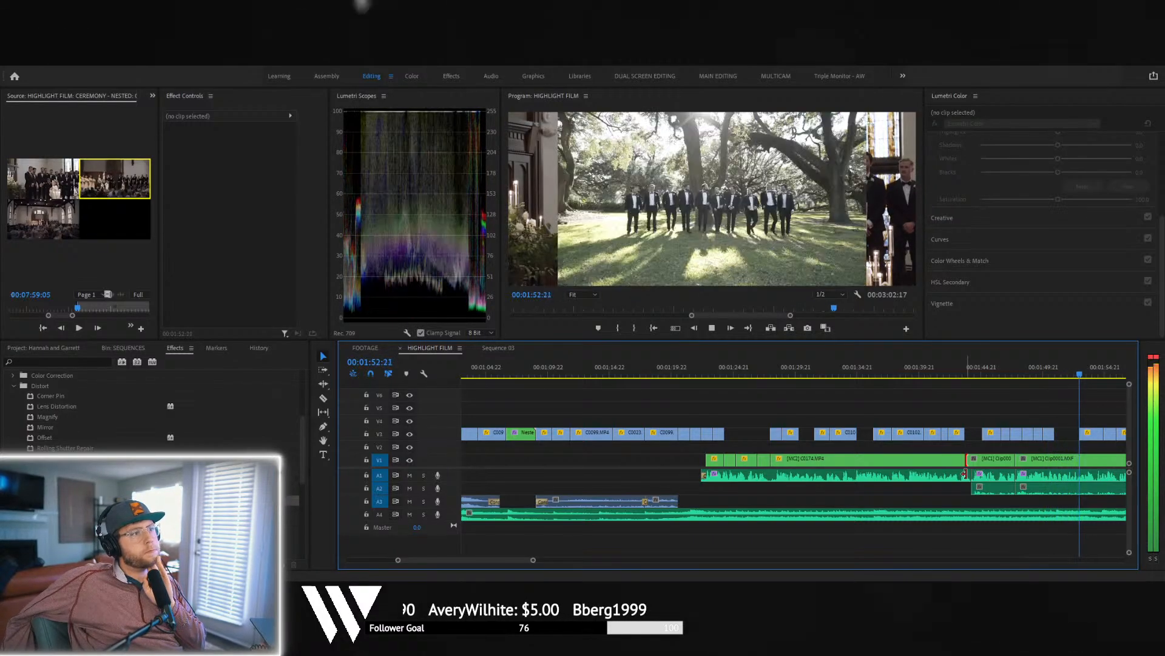
- Set the scale of the walking groomsmen shot at 00:01:54:03 to 133, and play on to the end of the sequence
{"action": "key", "text": "space"}
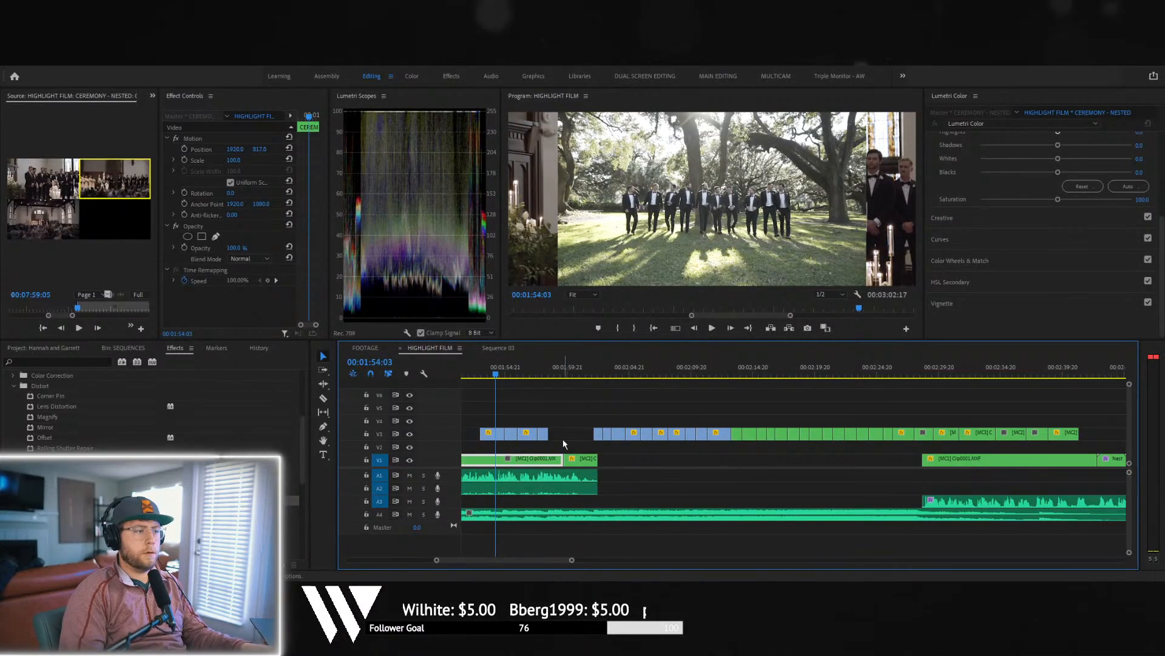
{"action": "left_click", "coordinate": [492, 433]}
{"action": "left_click", "coordinate": [250, 158]}
{"action": "type", "text": "1"}
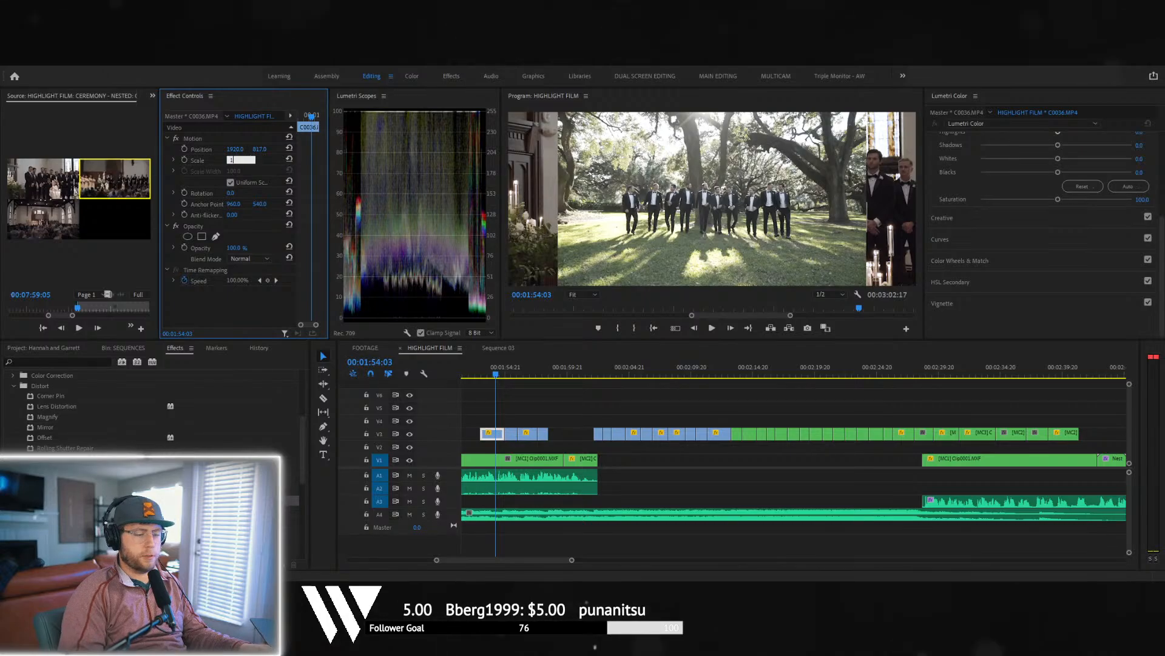
{"action": "type", "text": "33"}
{"action": "key", "text": "Return"}
{"action": "key", "text": "space"}
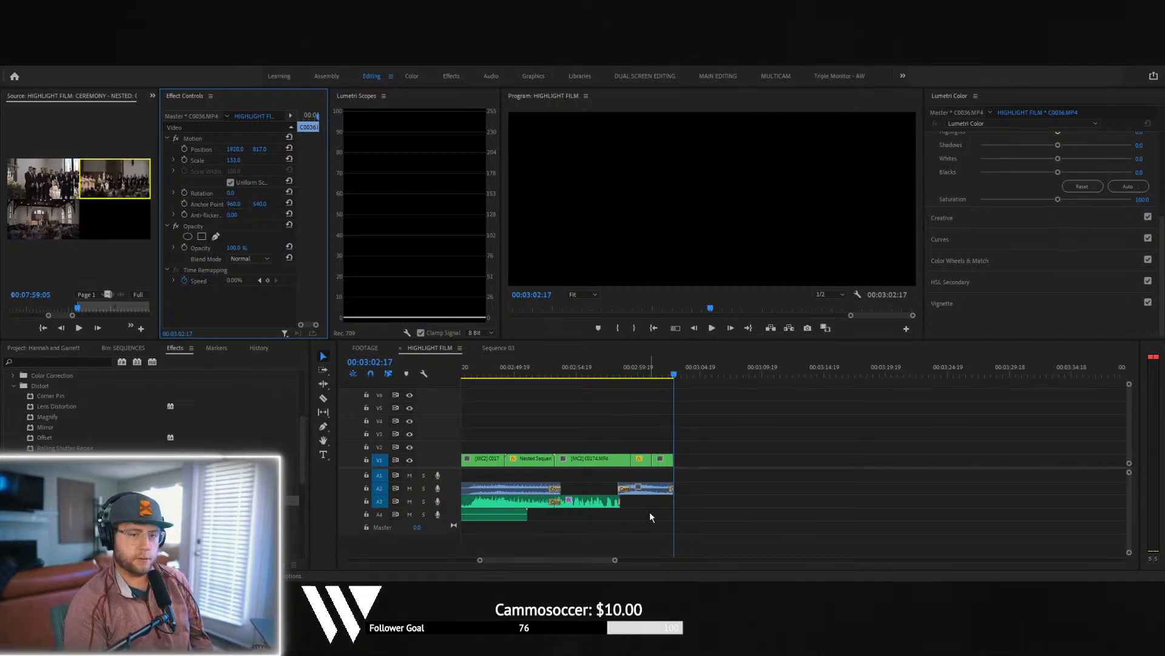
{"action": "mouse_move", "coordinate": [1164, 276]}
{"action": "left_mouse_down"}
{"action": "mouse_move", "coordinate": [1041, 276]}
{"action": "mouse_move", "coordinate": [1161, 276]}
{"action": "left_mouse_up"}
{"action": "left_click_drag", "start_coordinate": [1046, 68], "coordinate": [1046, 65]}
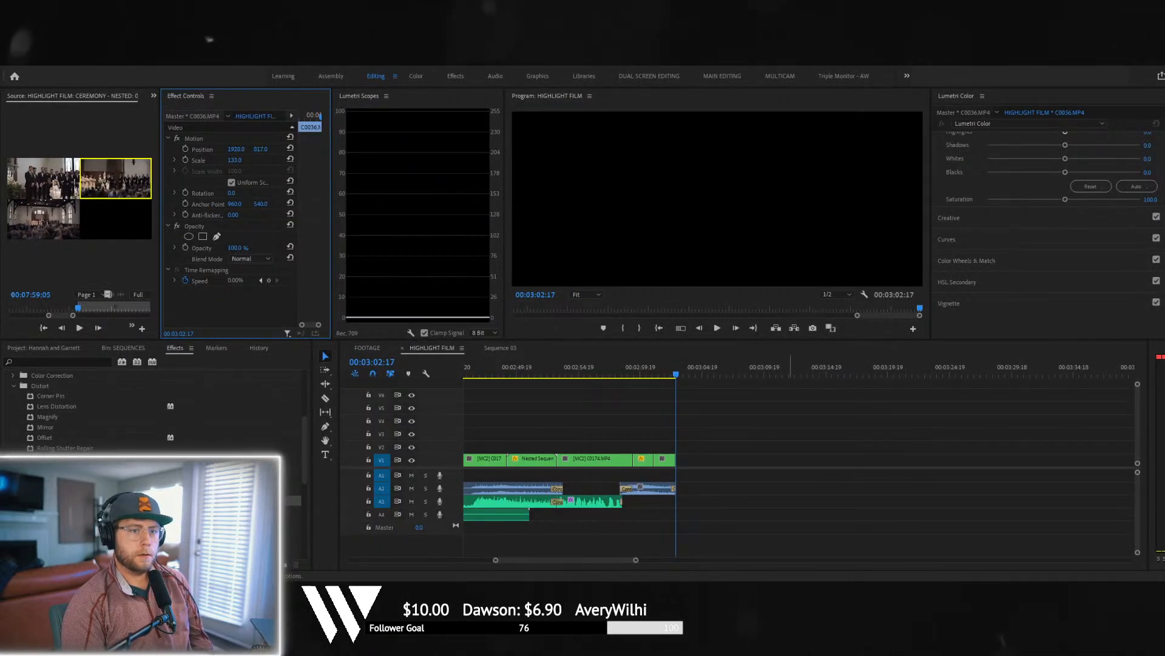